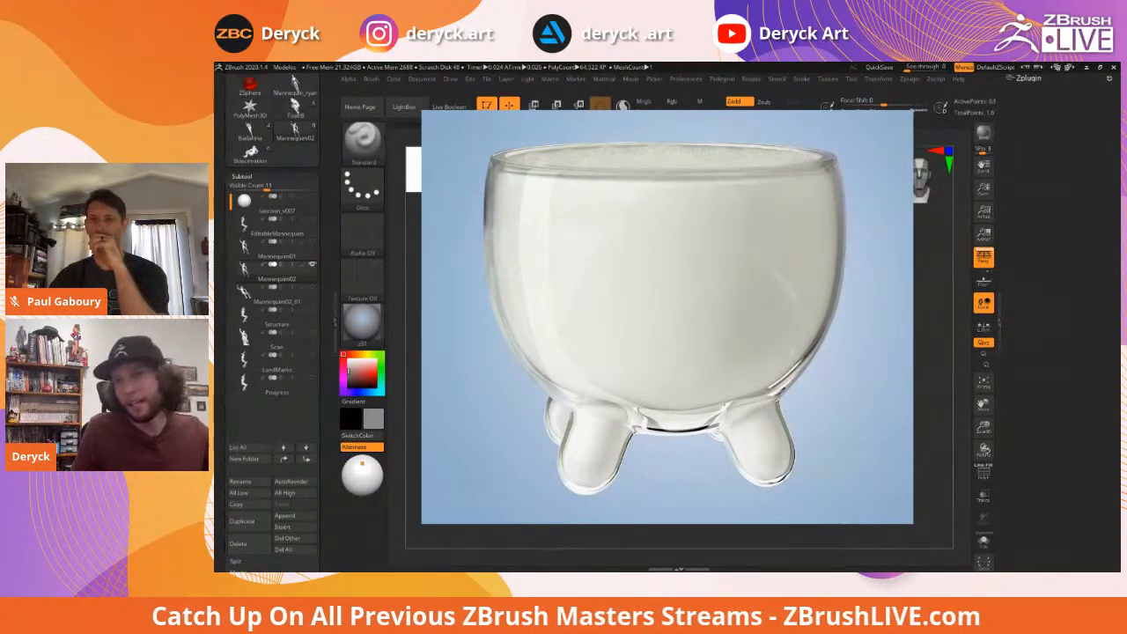
Advance past the pink virus and ZAGO wine bottle renders to the gas-masked character turnaround
{"action": "key", "text": "Right"}
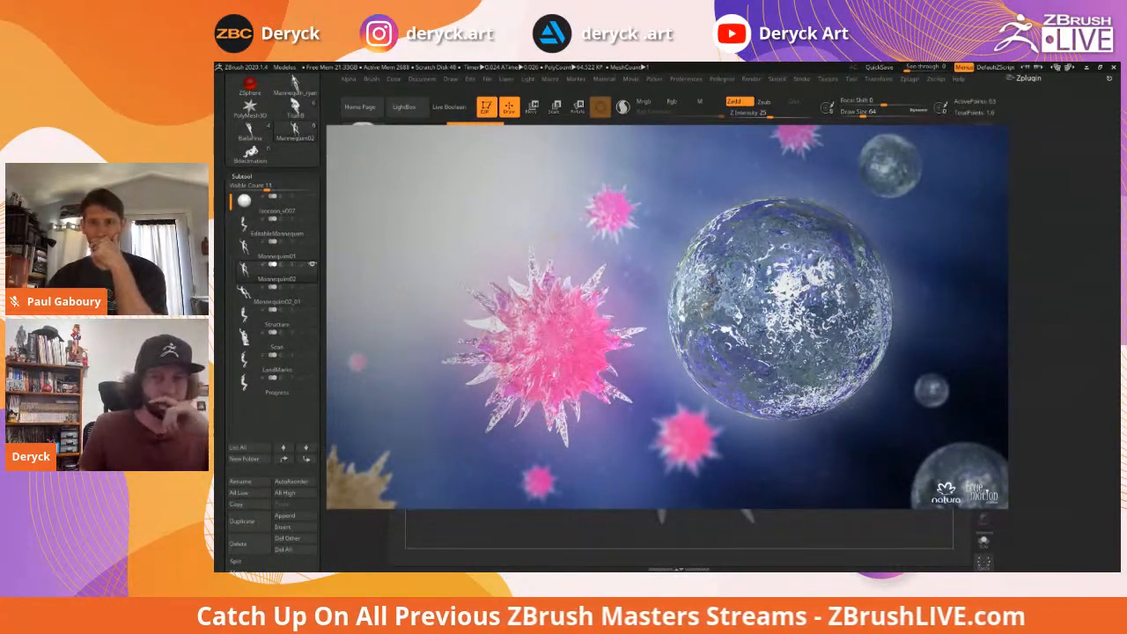
{"action": "key", "text": "Right"}
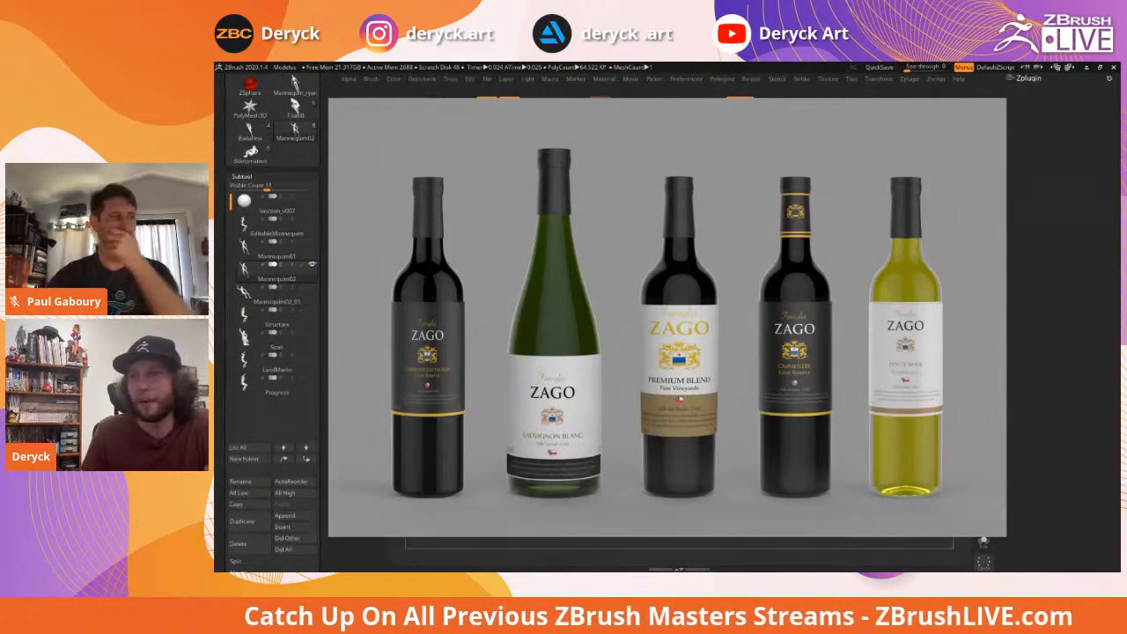
{"action": "key", "text": "Right"}
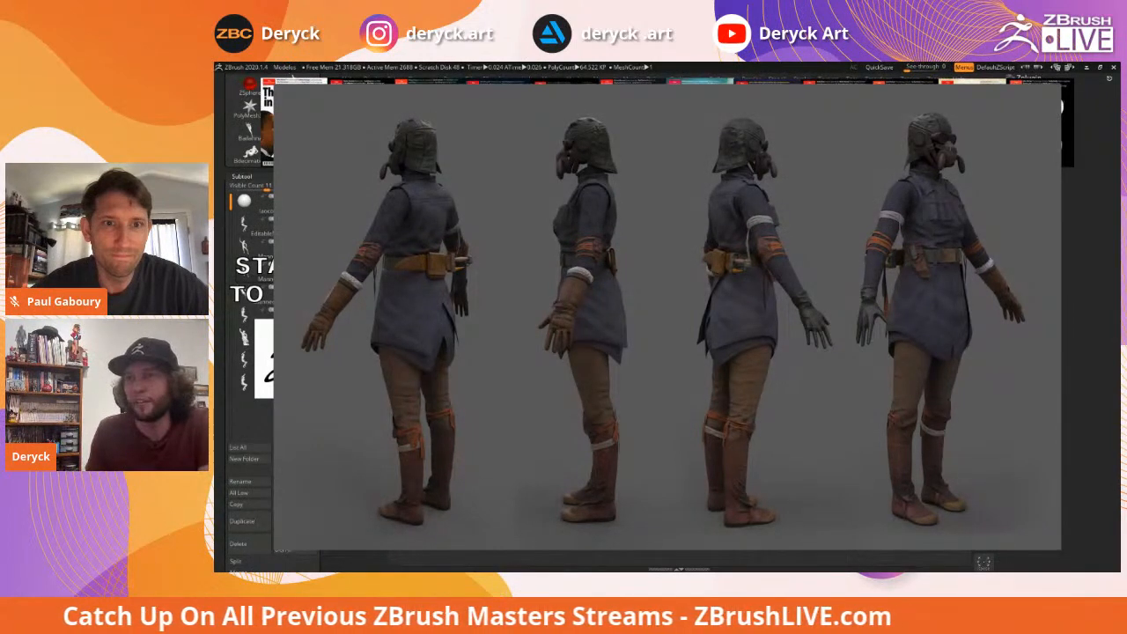
Page through the ape bust, leg armour, leather skirt and T-rex head, leg and body images
{"action": "key", "text": "Right"}
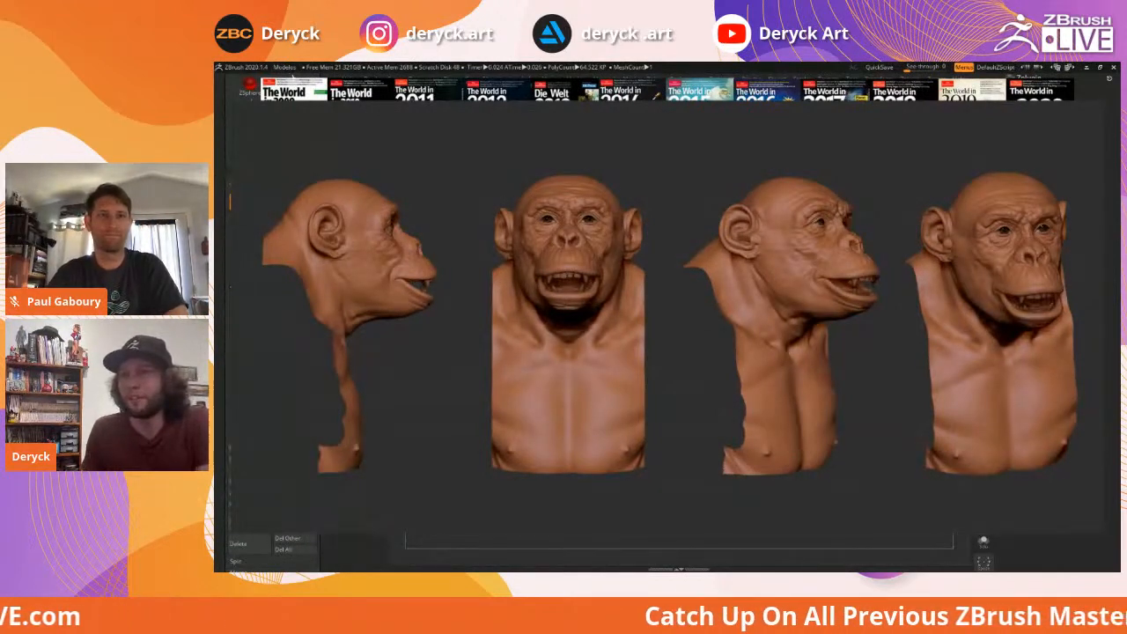
{"action": "key", "text": "Right"}
{"action": "key", "text": "Right"}
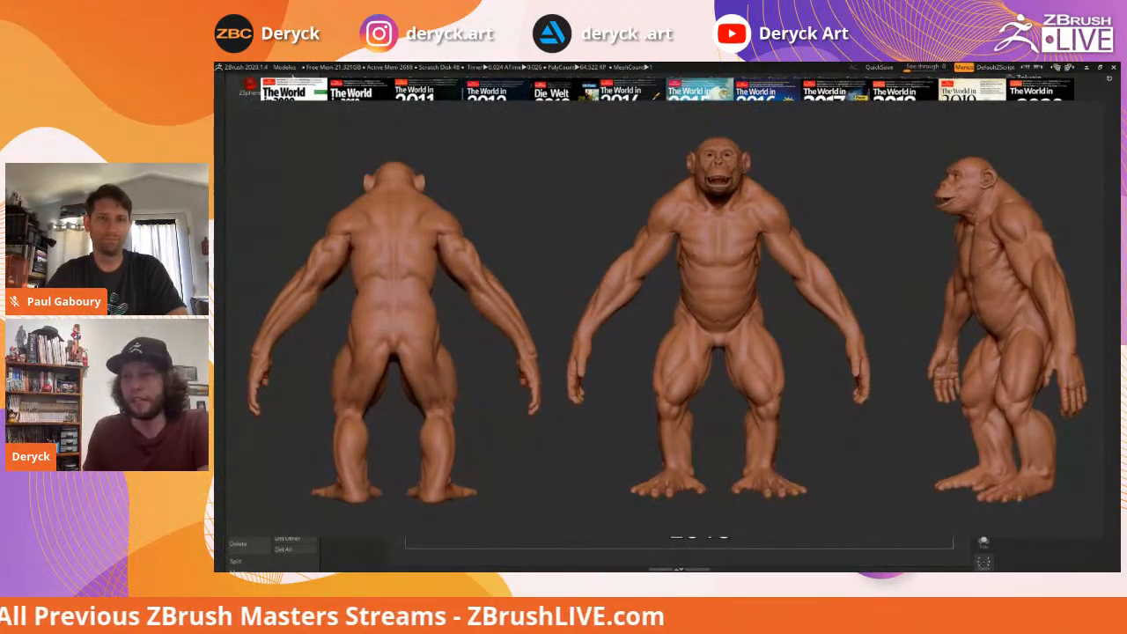
{"action": "key", "text": "Right"}
{"action": "key", "text": "Right"}
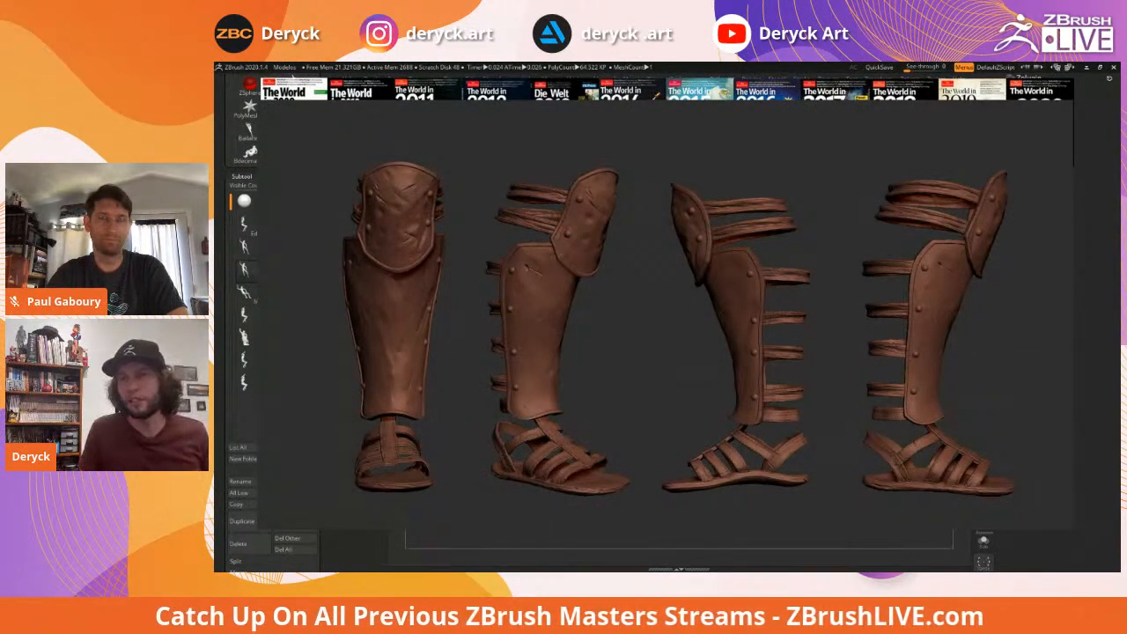
{"action": "key", "text": "Right"}
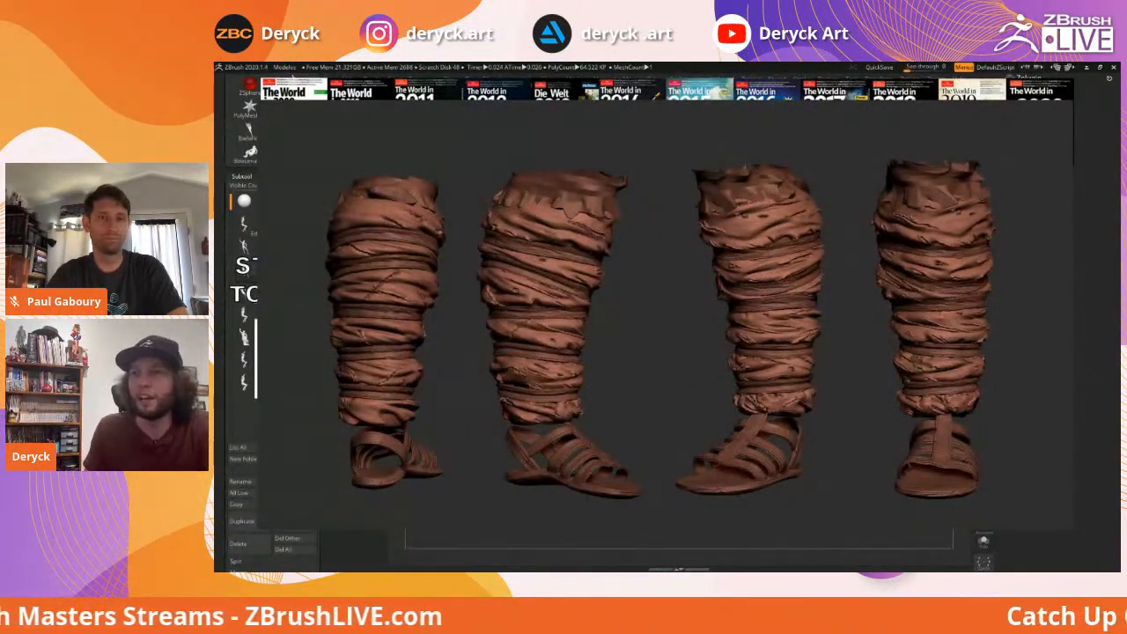
{"action": "key", "text": "Right"}
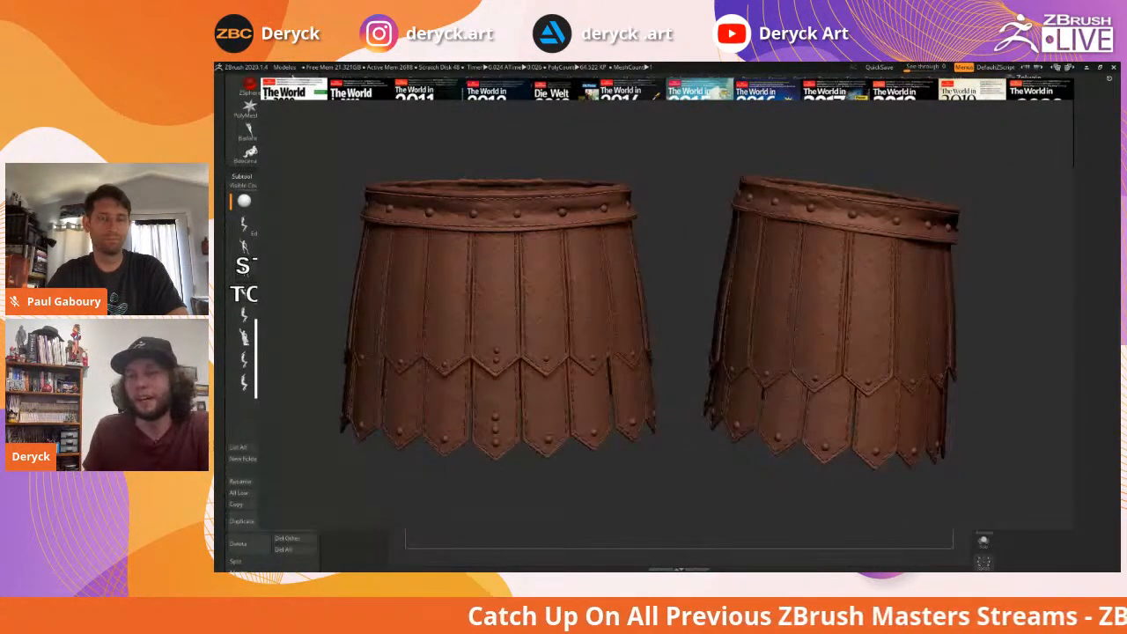
{"action": "key", "text": "Right"}
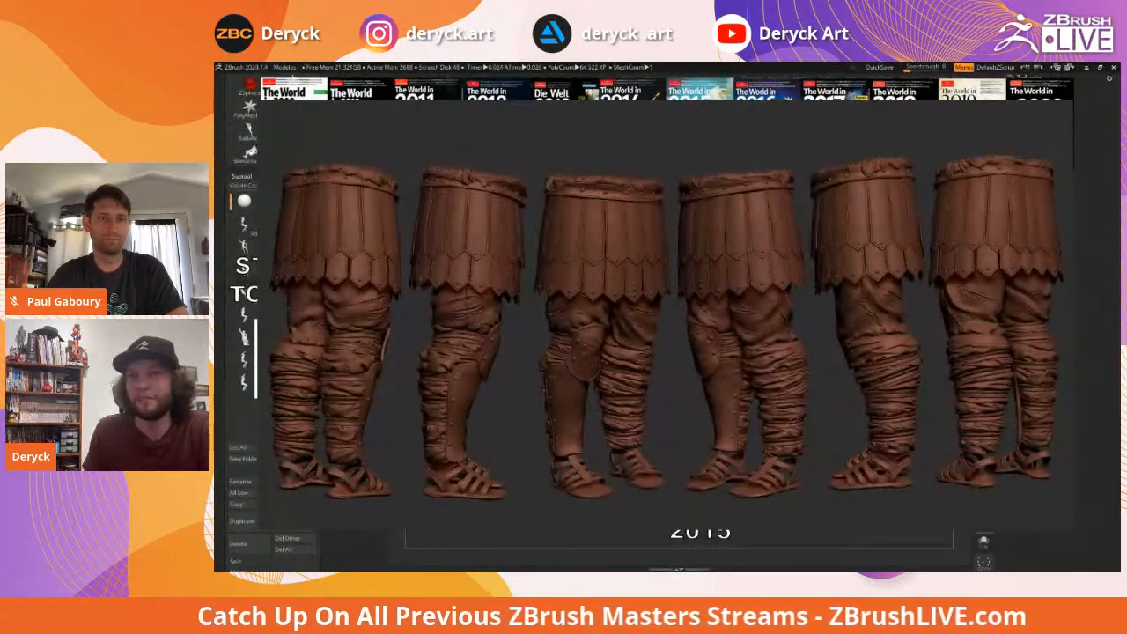
{"action": "key", "text": "Right"}
{"action": "key", "text": "Right"}
{"action": "key", "text": "Right"}
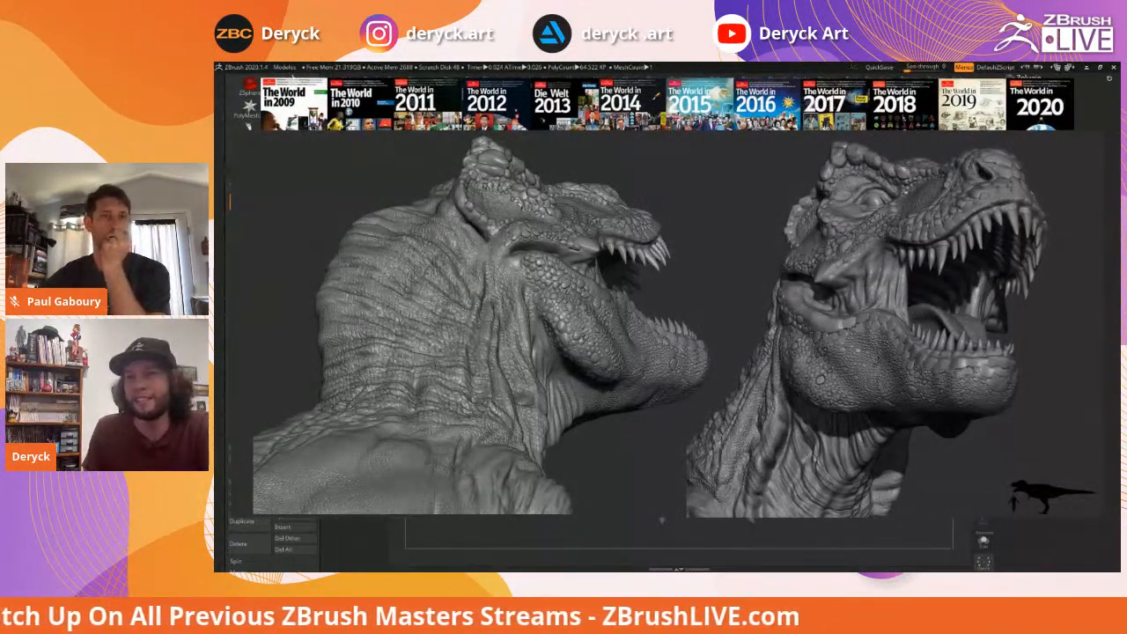
{"action": "key", "text": "Right"}
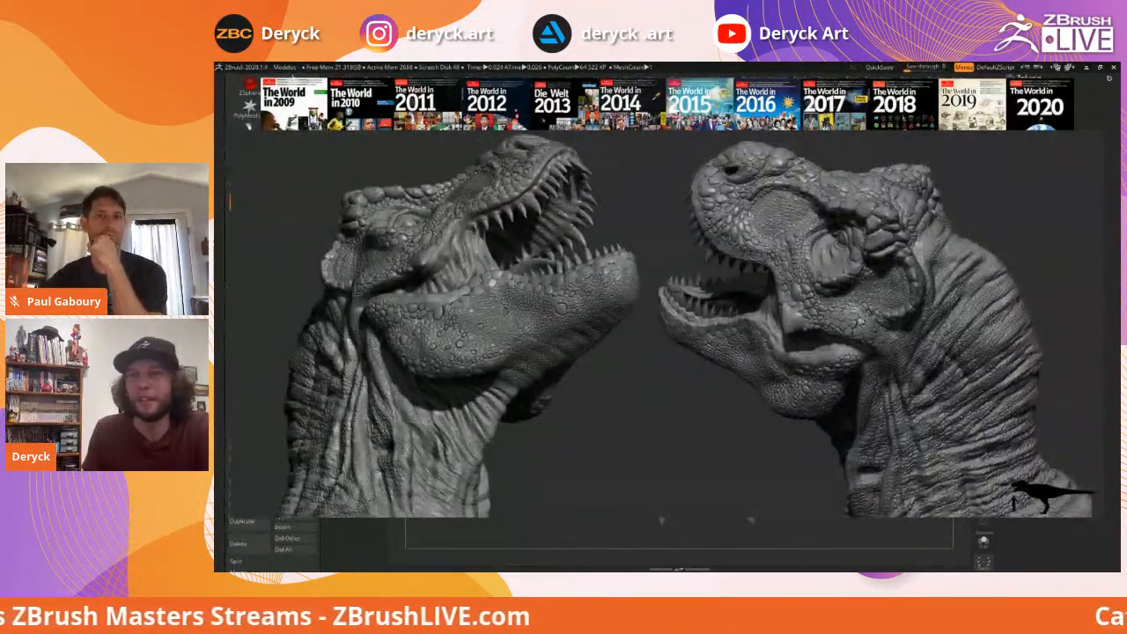
{"action": "key", "text": "Right"}
{"action": "key", "text": "Right"}
{"action": "key", "text": "Right"}
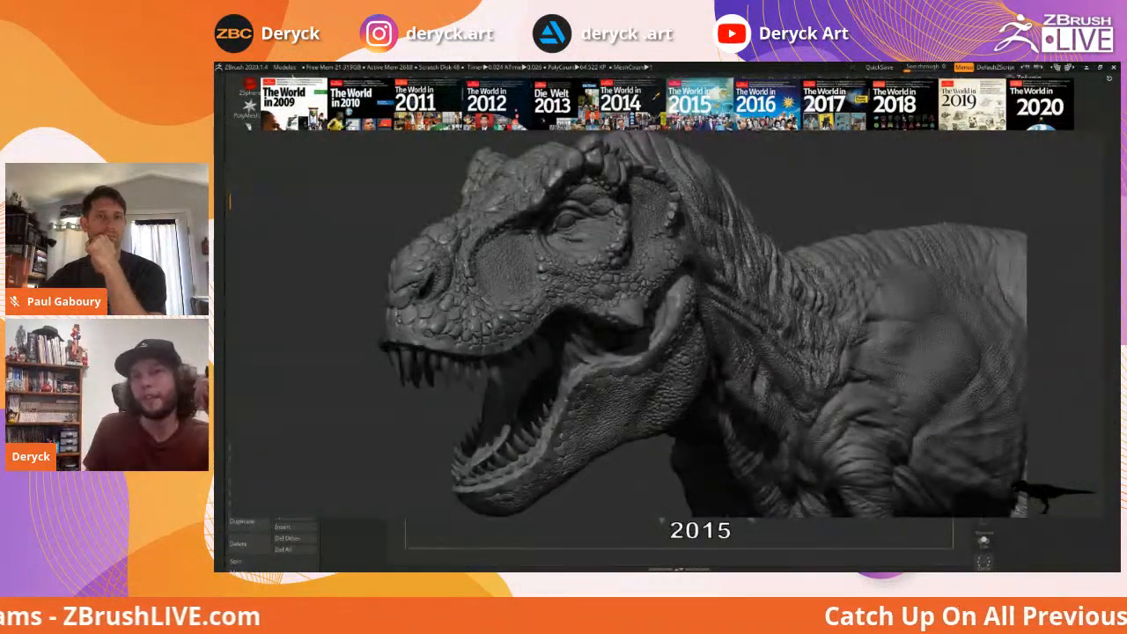
{"action": "key", "text": "Right"}
{"action": "key", "text": "Right"}
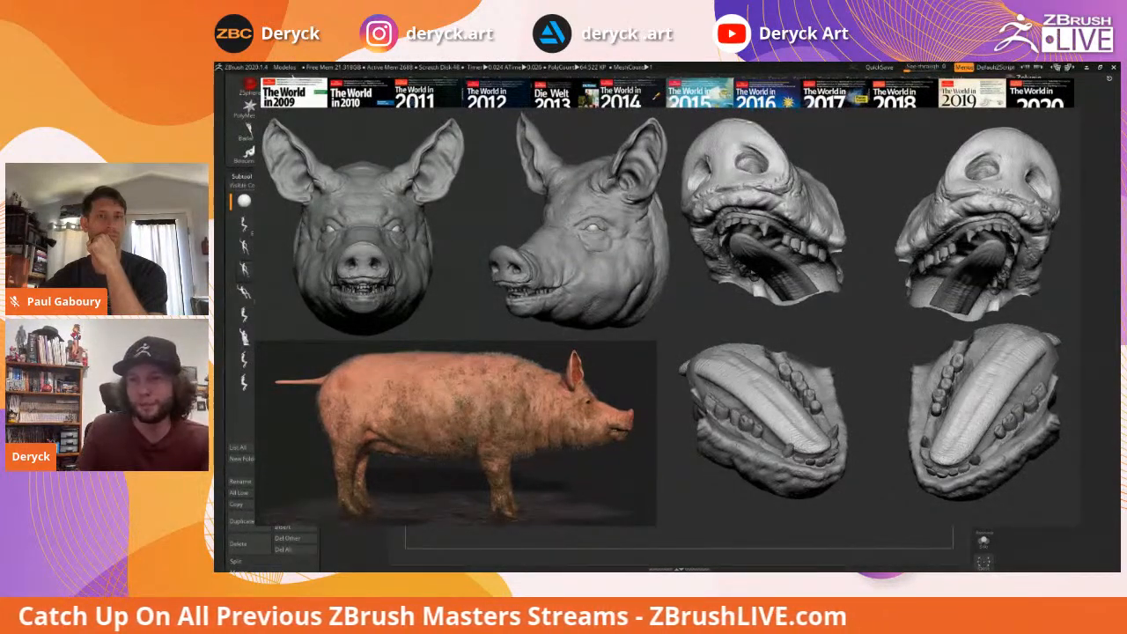
Step through the chariot-and-horses sculpture and the coloured and grey winged insect renders
{"action": "key", "text": "Right"}
{"action": "key", "text": "Right"}
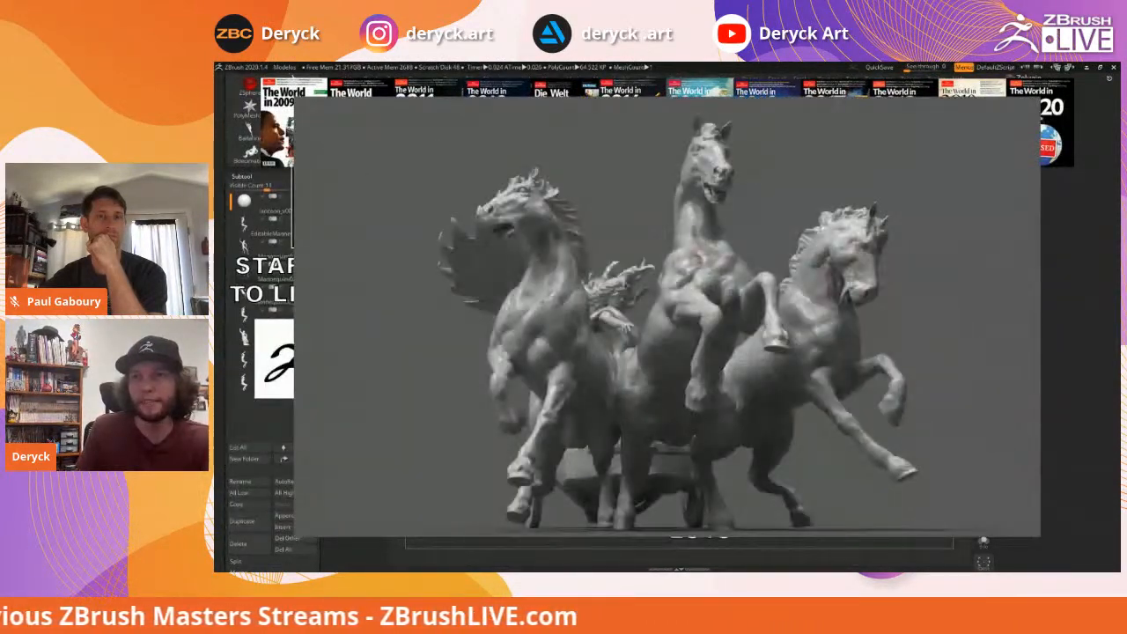
{"action": "key", "text": "Right"}
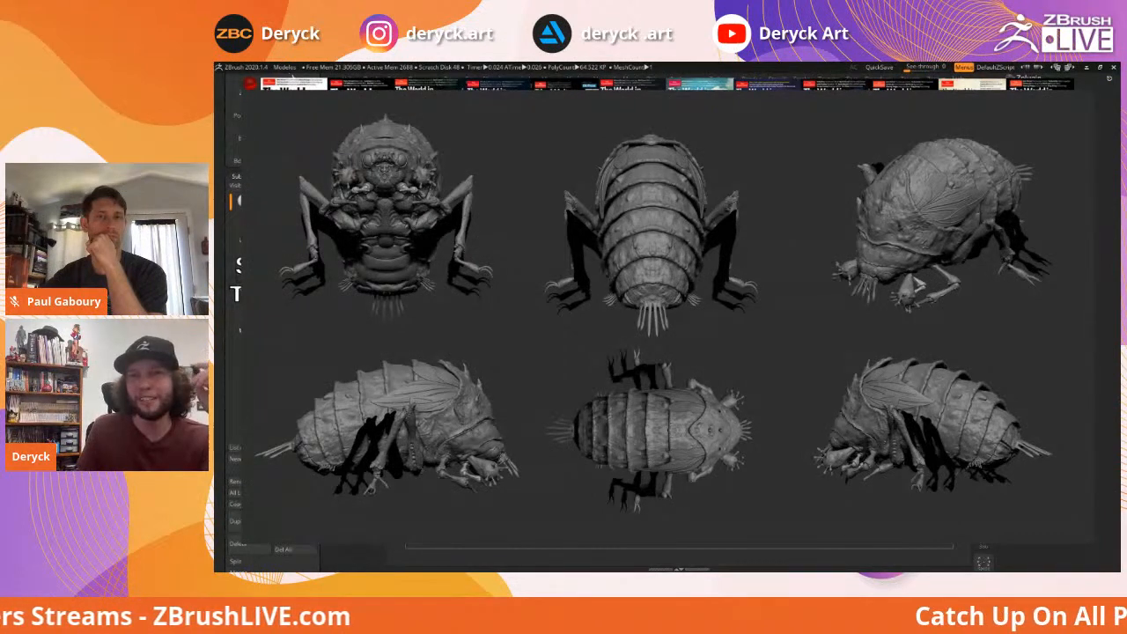
{"action": "key", "text": "Right"}
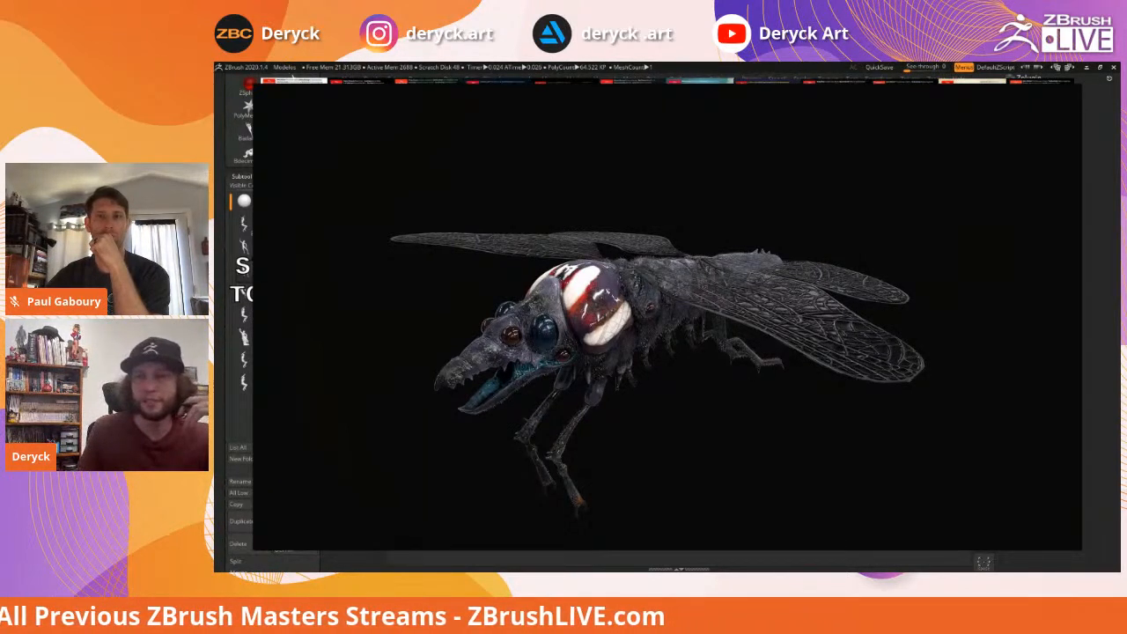
{"action": "key", "text": "Right"}
{"action": "key", "text": "Right"}
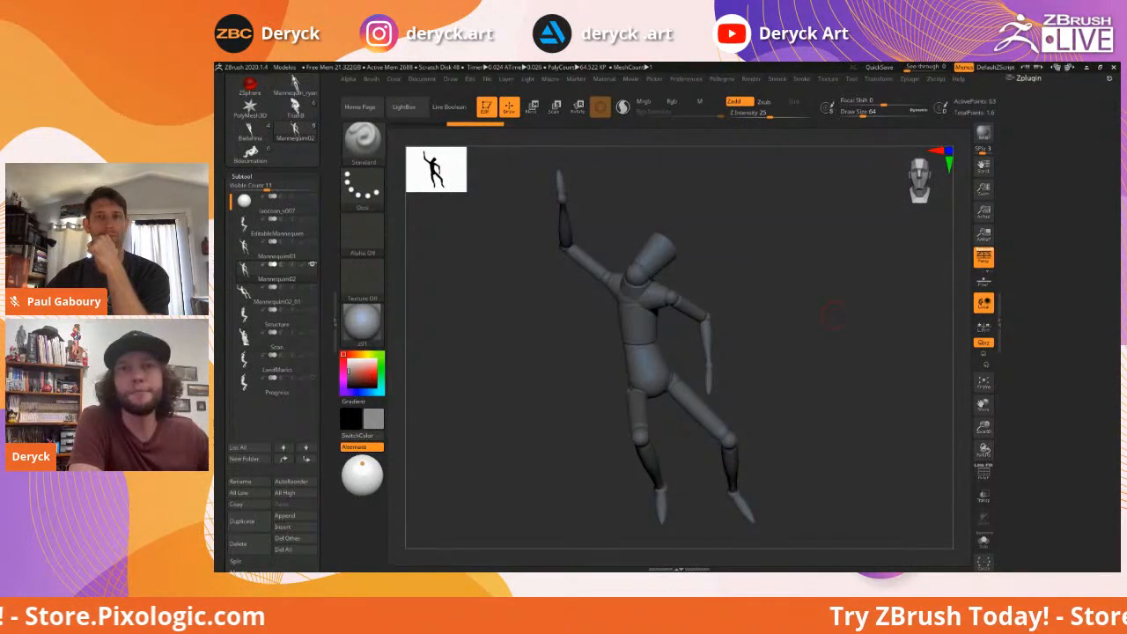
Load the Bdecimation two-figure sculpture from the Tool palette and rotate it to show the legs
{"action": "scroll", "coordinate": [271, 264], "scroll_direction": "up", "scroll_amount": 5}
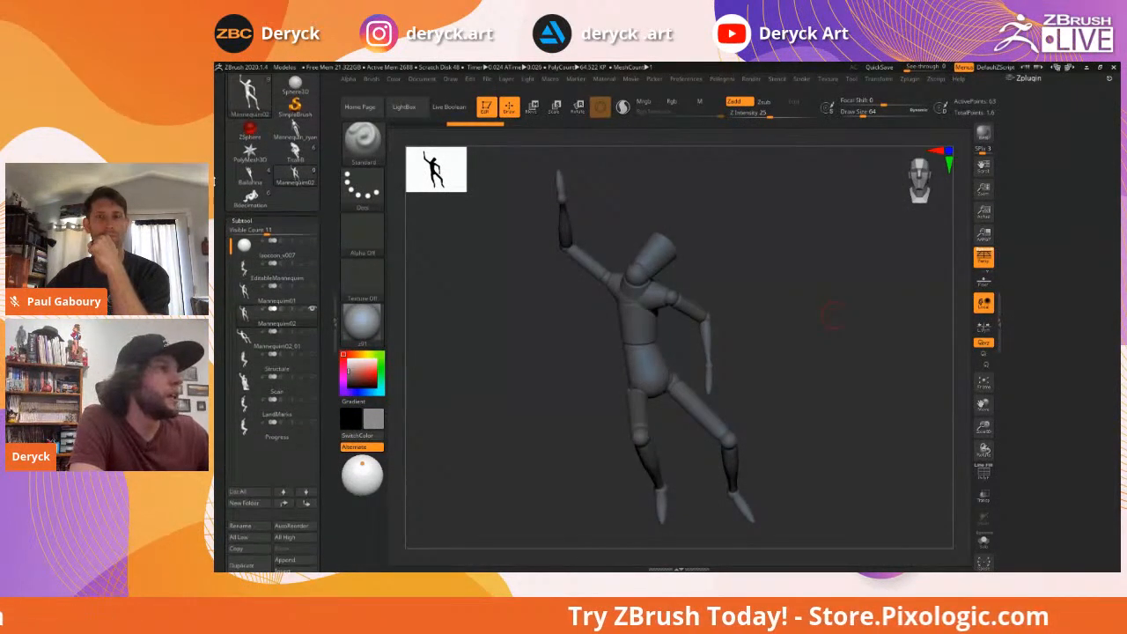
{"action": "scroll", "coordinate": [231, 262], "scroll_direction": "up", "scroll_amount": 4}
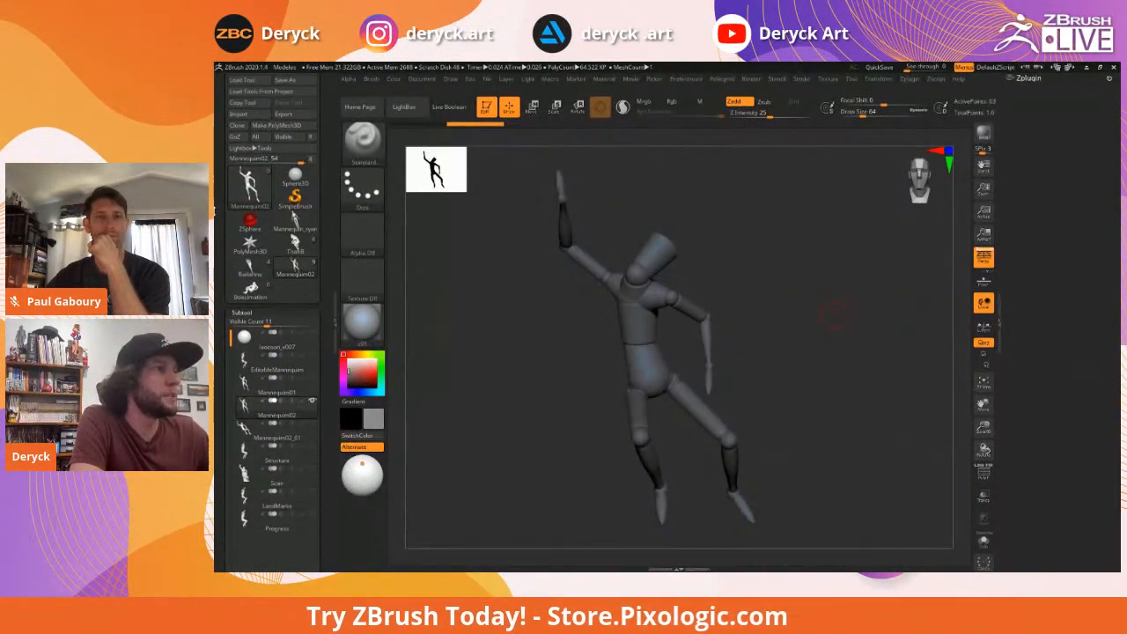
{"action": "scroll", "coordinate": [231, 262], "scroll_direction": "up", "scroll_amount": 1}
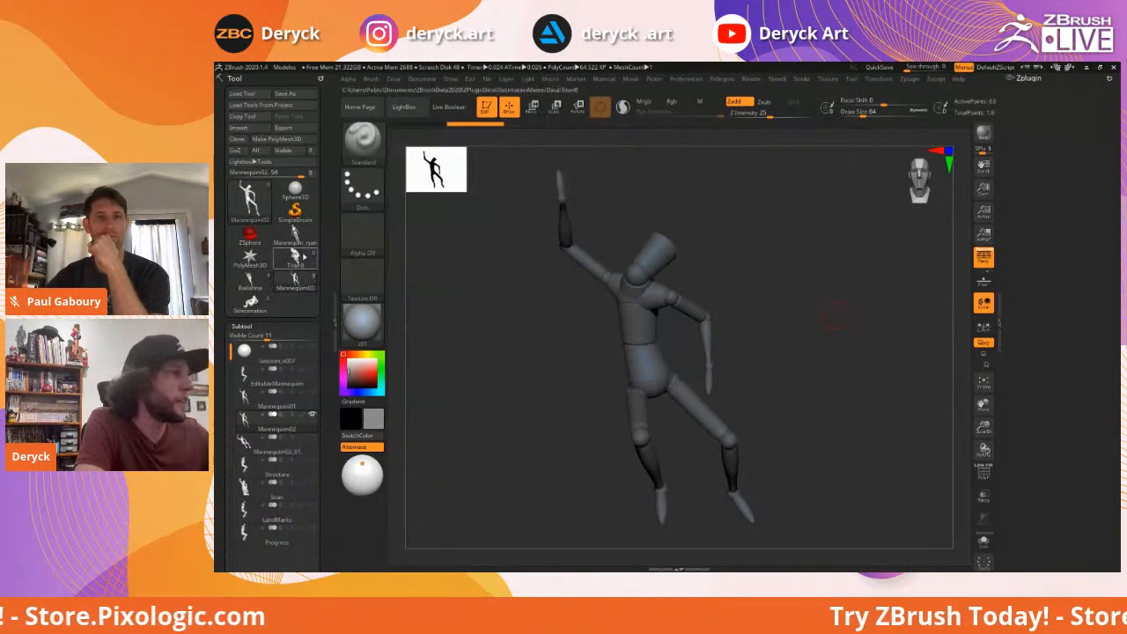
{"action": "left_click", "coordinate": [250, 302]}
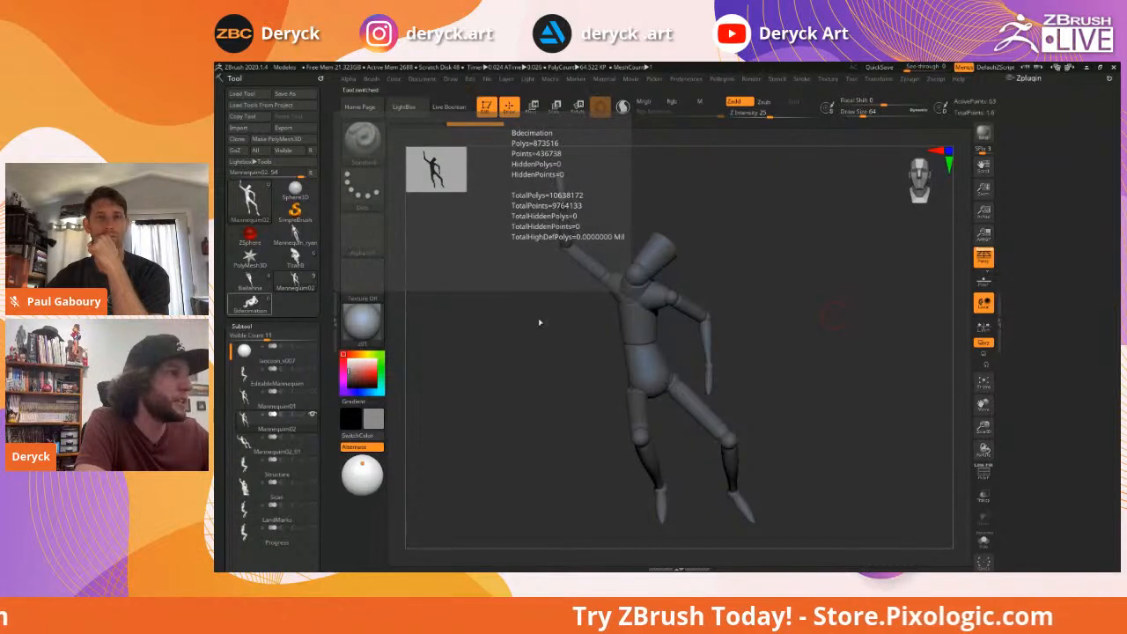
{"action": "left_click_drag", "start_coordinate": [531, 272], "coordinate": [523, 260]}
{"action": "key", "text": "f"}
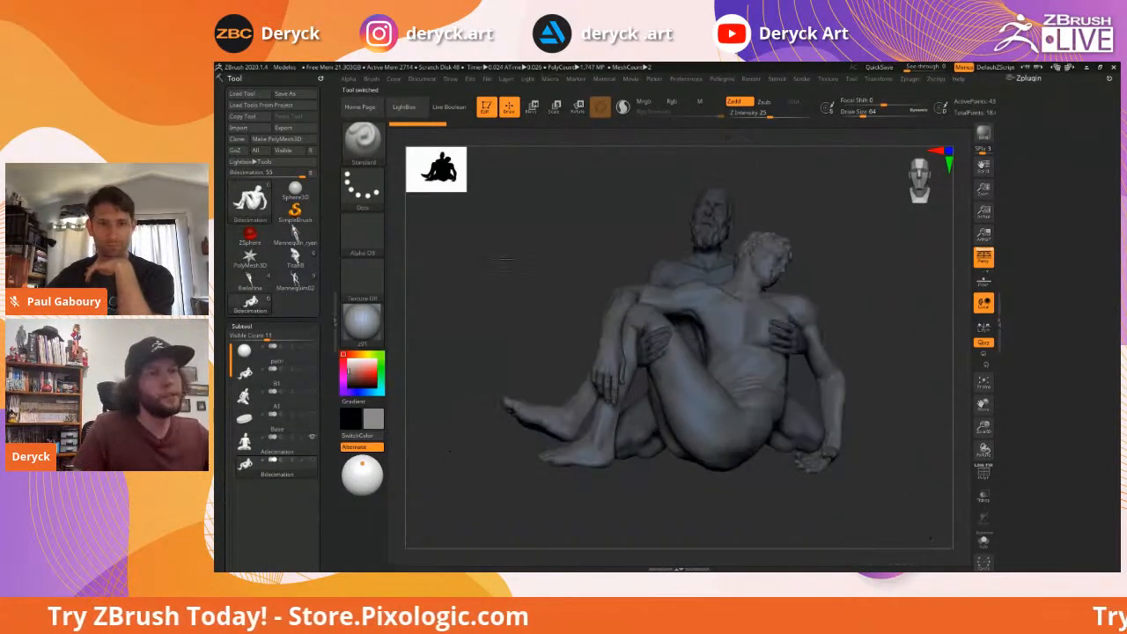
{"action": "left_click_drag", "start_coordinate": [500, 263], "coordinate": [488, 258], "text": "alt"}
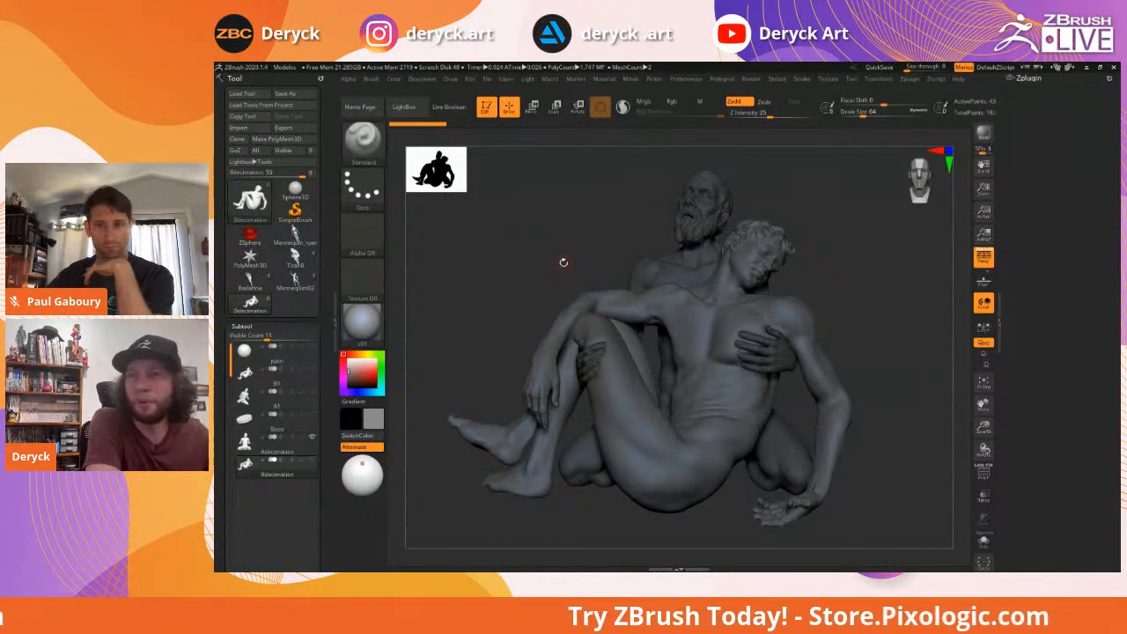
{"action": "mouse_move", "coordinate": [249, 280]}
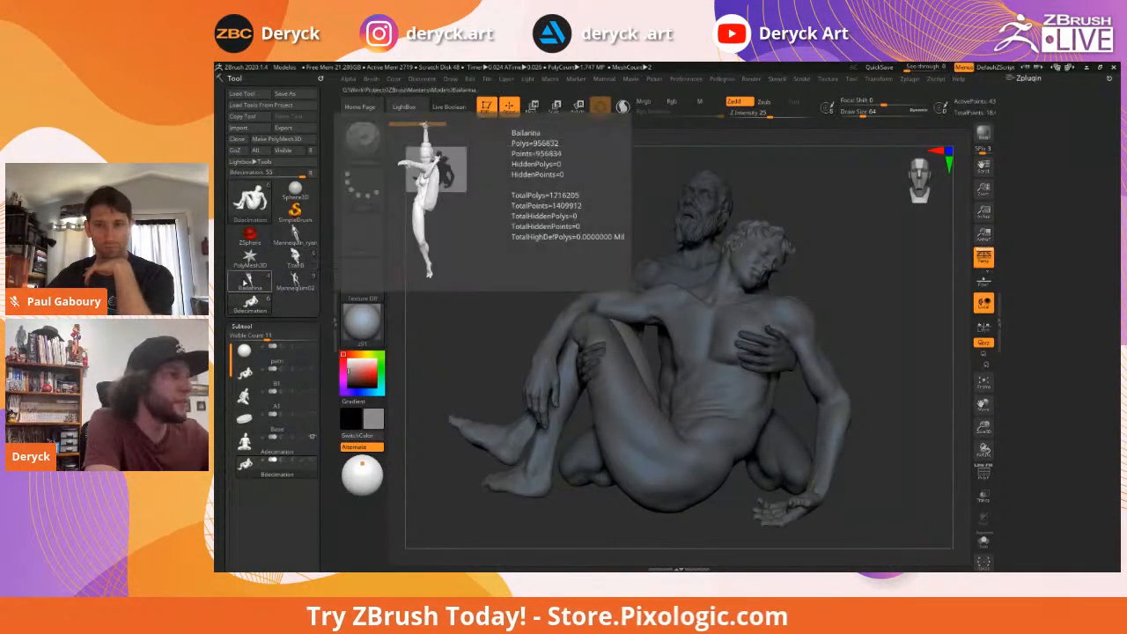
{"action": "left_click", "coordinate": [249, 280]}
{"action": "mouse_move", "coordinate": [569, 276]}
{"action": "left_mouse_down"}
{"action": "mouse_move", "coordinate": [542, 280]}
{"action": "mouse_move", "coordinate": [574, 307]}
{"action": "left_mouse_up"}
{"action": "key", "text": "f"}
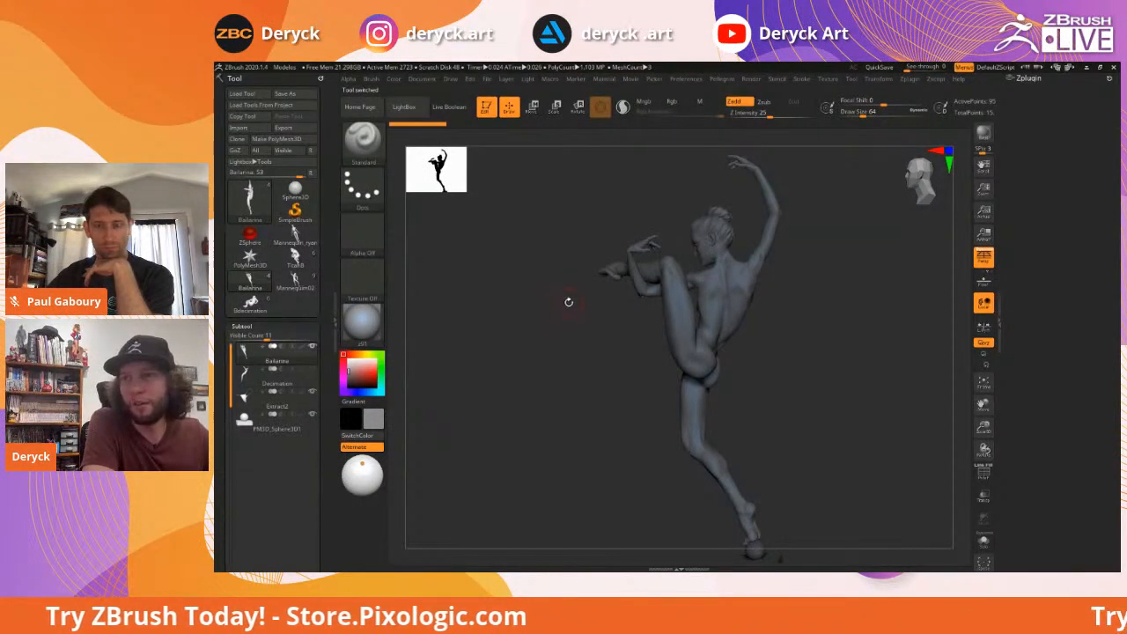
{"action": "left_click_drag", "start_coordinate": [576, 305], "coordinate": [573, 311]}
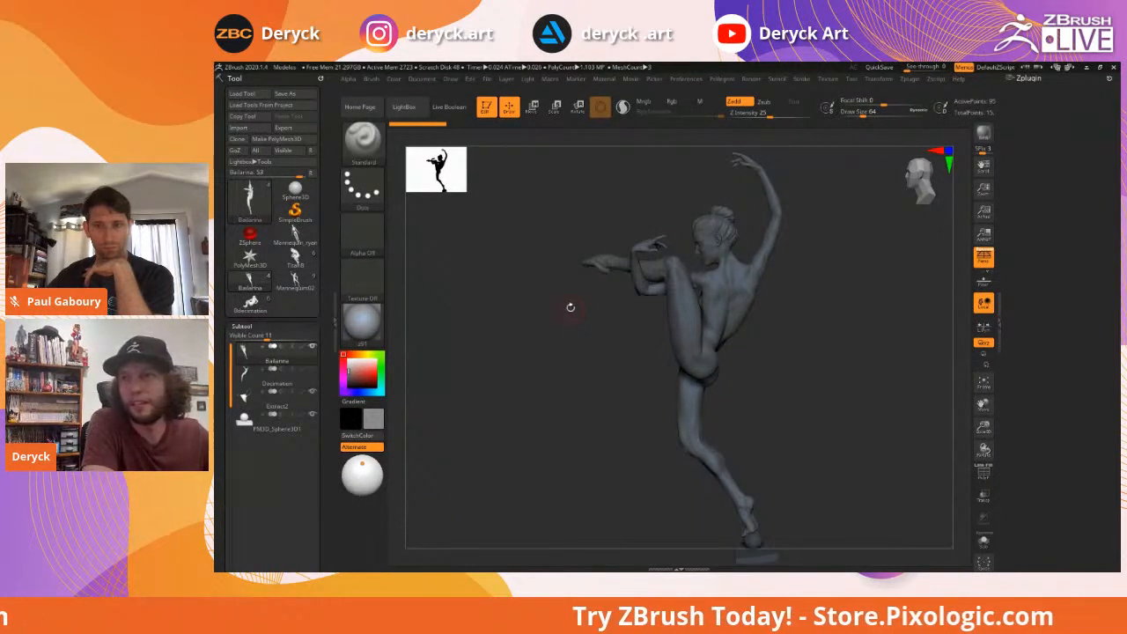
{"action": "mouse_move", "coordinate": [570, 311]}
{"action": "left_mouse_down"}
{"action": "mouse_move", "coordinate": [563, 330]}
{"action": "mouse_move", "coordinate": [573, 325]}
{"action": "mouse_move", "coordinate": [573, 335]}
{"action": "mouse_move", "coordinate": [599, 322]}
{"action": "mouse_move", "coordinate": [570, 315]}
{"action": "left_mouse_up"}
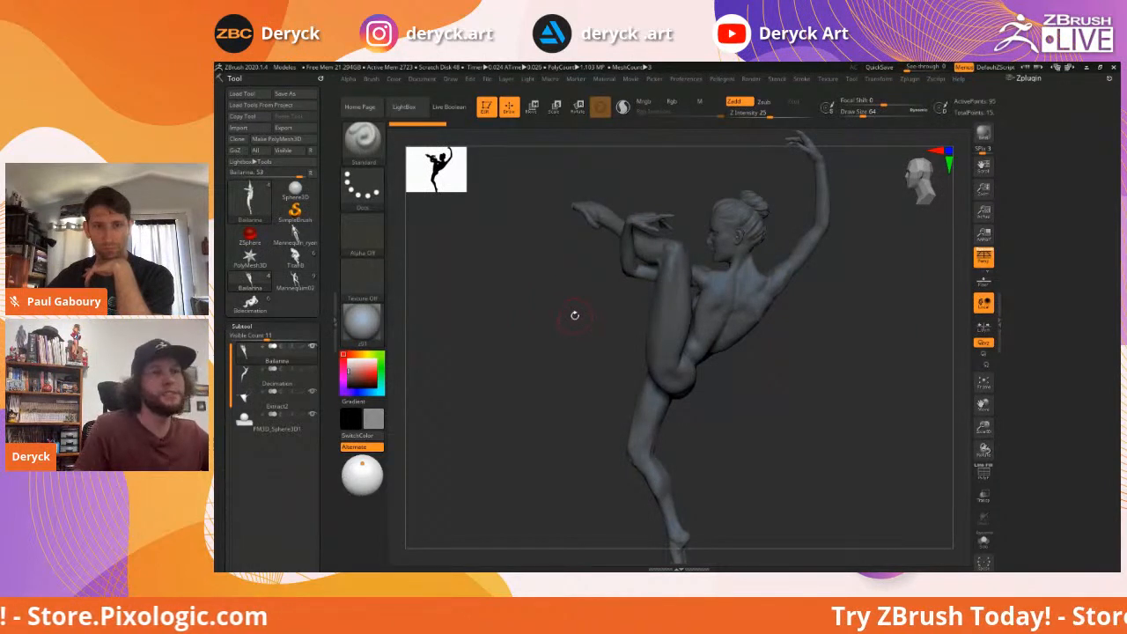
{"action": "left_click_drag", "start_coordinate": [571, 327], "coordinate": [566, 321]}
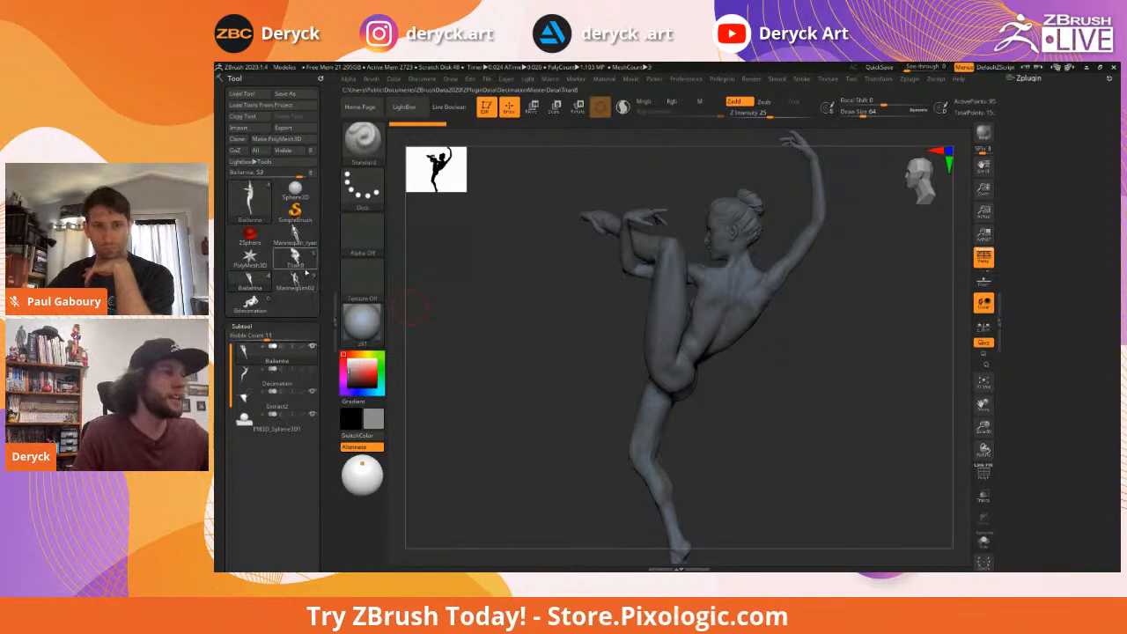
Load the Triant8 multi-figure sculpture and orbit it for a look
{"action": "left_click", "coordinate": [295, 258]}
{"action": "mouse_move", "coordinate": [490, 300]}
{"action": "left_mouse_down"}
{"action": "mouse_move", "coordinate": [500, 301]}
{"action": "mouse_move", "coordinate": [462, 287]}
{"action": "mouse_move", "coordinate": [468, 276]}
{"action": "left_mouse_up"}
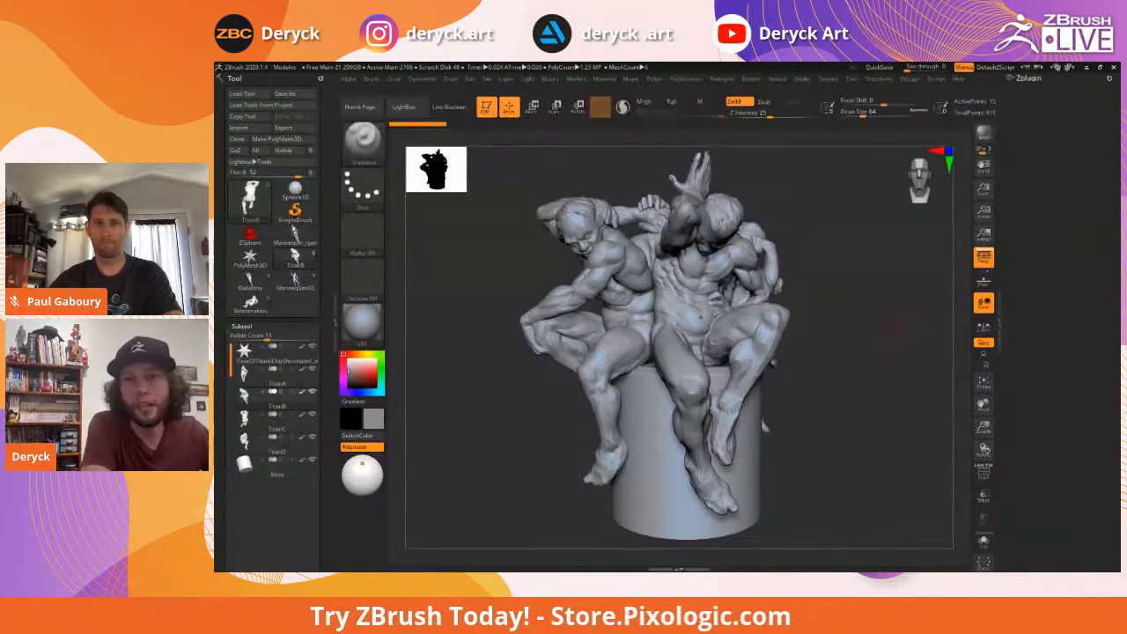
{"action": "mouse_move", "coordinate": [507, 229]}
{"action": "left_mouse_down"}
{"action": "mouse_move", "coordinate": [467, 220]}
{"action": "mouse_move", "coordinate": [491, 230]}
{"action": "left_mouse_up"}
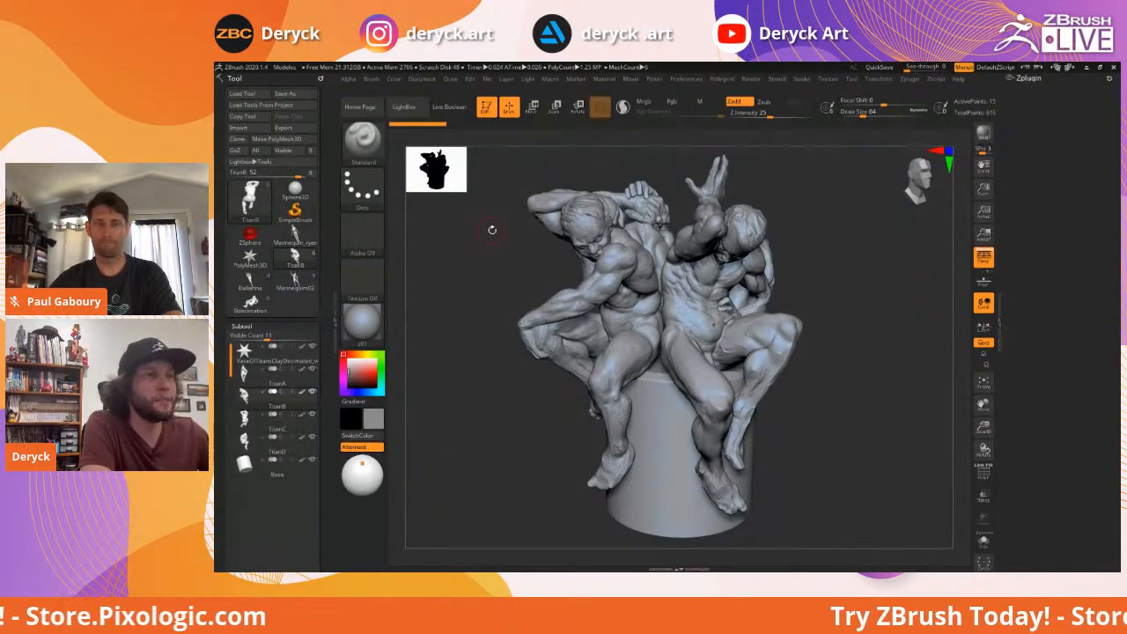
{"action": "left_click_drag", "start_coordinate": [884, 273], "coordinate": [888, 269]}
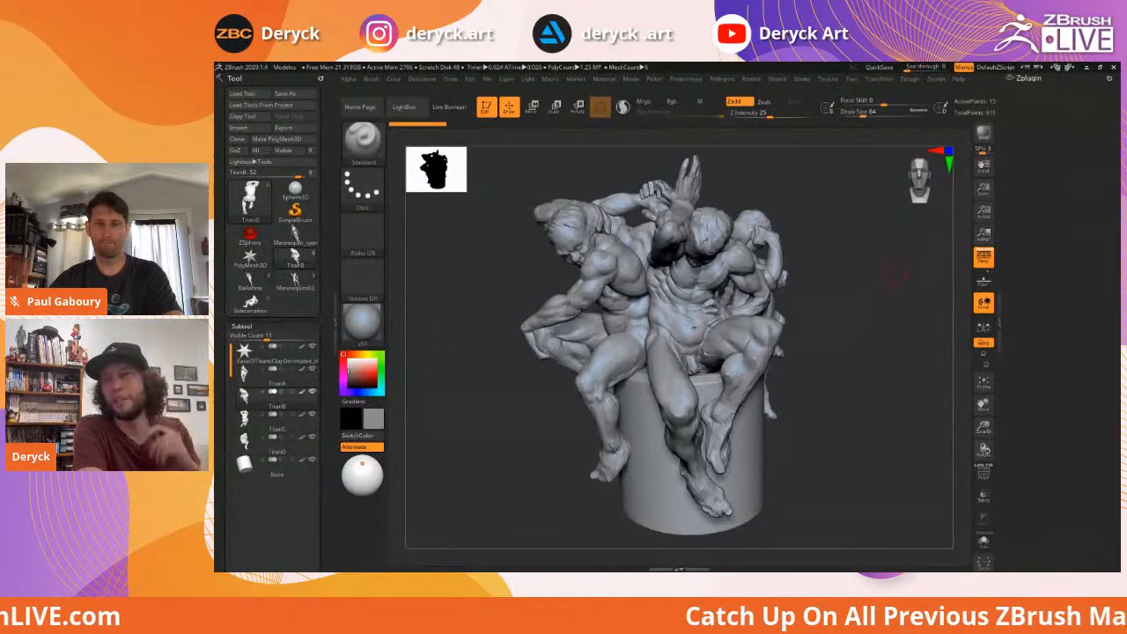
{"action": "mouse_move", "coordinate": [830, 279]}
{"action": "left_mouse_down"}
{"action": "mouse_move", "coordinate": [847, 288]}
{"action": "mouse_move", "coordinate": [836, 286]}
{"action": "left_mouse_up"}
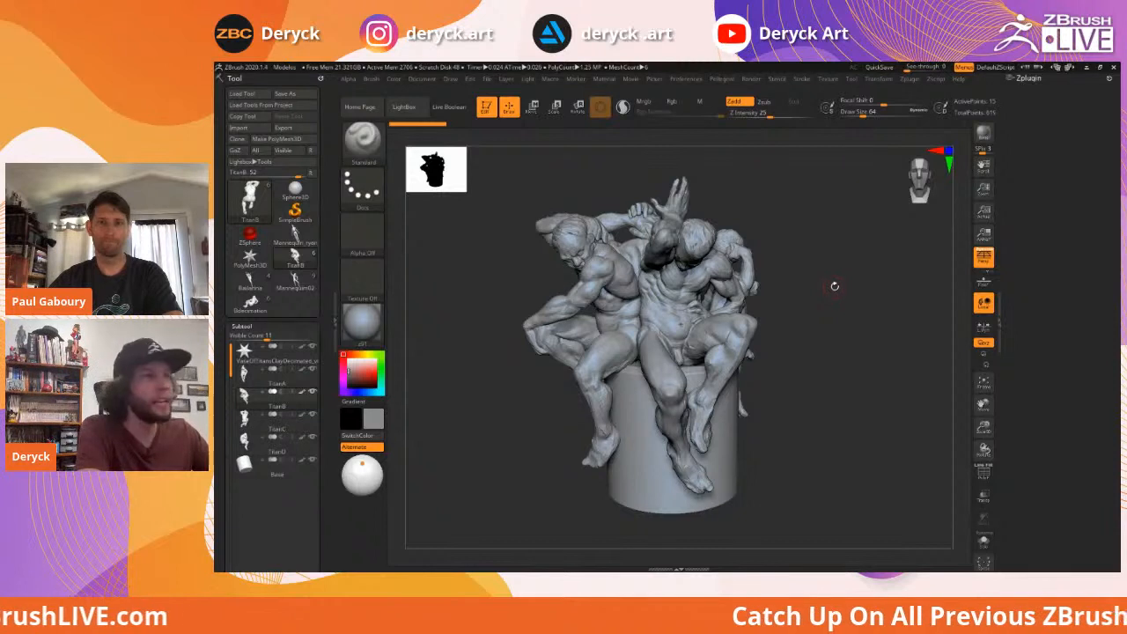
{"action": "left_click_drag", "start_coordinate": [828, 284], "coordinate": [834, 289]}
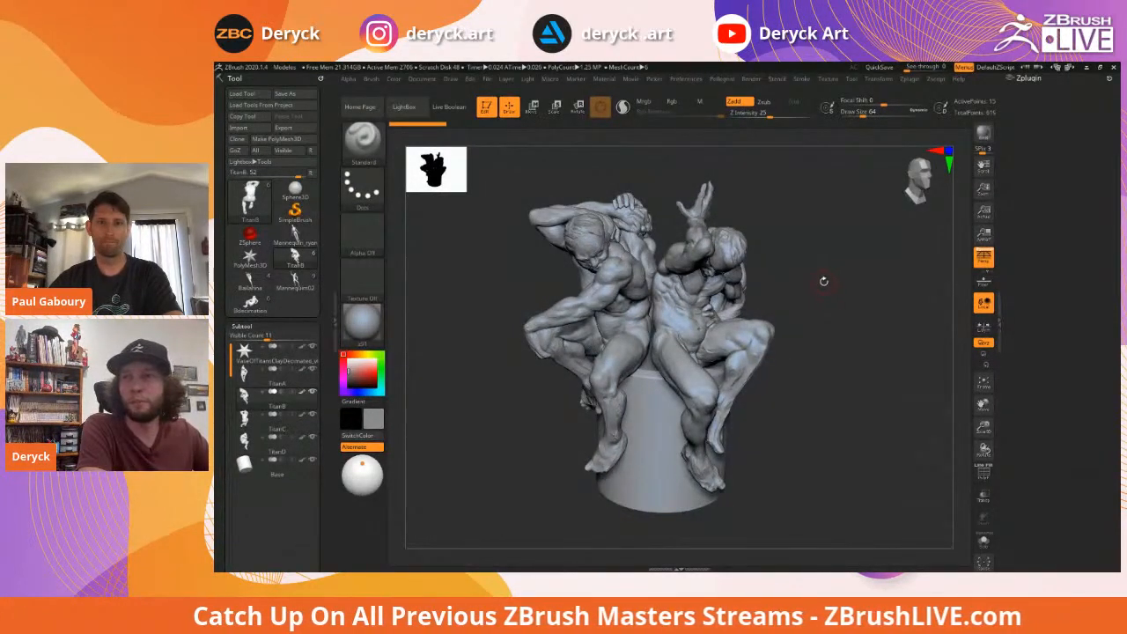
{"action": "left_click_drag", "start_coordinate": [819, 279], "coordinate": [818, 281]}
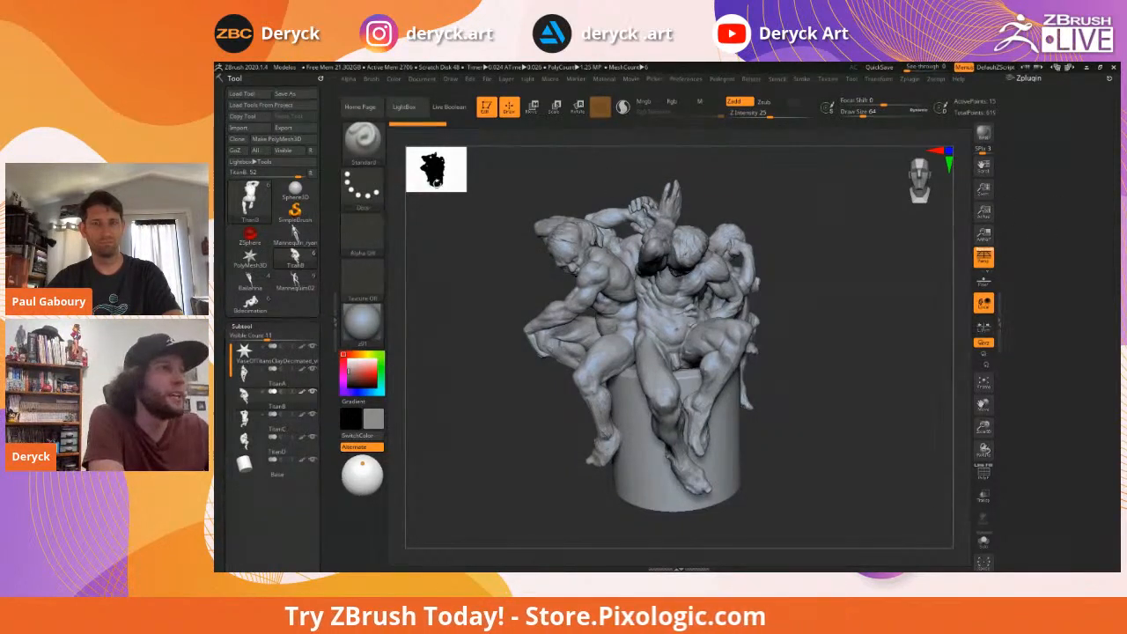
Enlarge the silhouette thumbnail, turn the Titans group slightly, and select the TitanA subtool
{"action": "left_click_drag", "start_coordinate": [462, 189], "coordinate": [595, 270]}
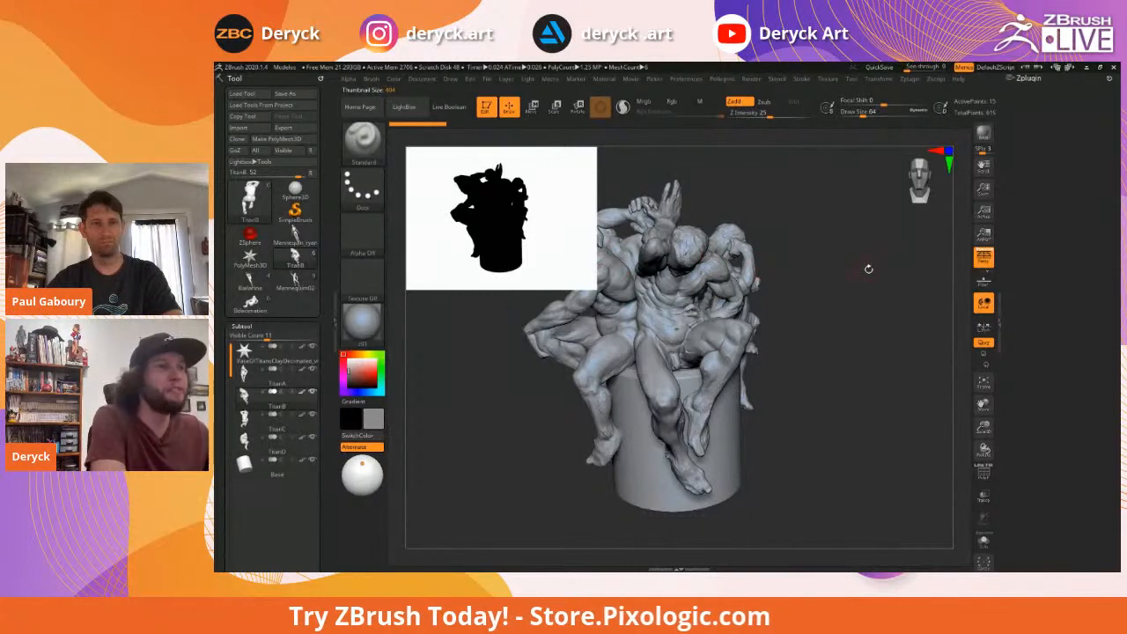
{"action": "mouse_move", "coordinate": [856, 297]}
{"action": "left_mouse_down"}
{"action": "mouse_move", "coordinate": [841, 292]}
{"action": "mouse_move", "coordinate": [850, 290]}
{"action": "left_mouse_up"}
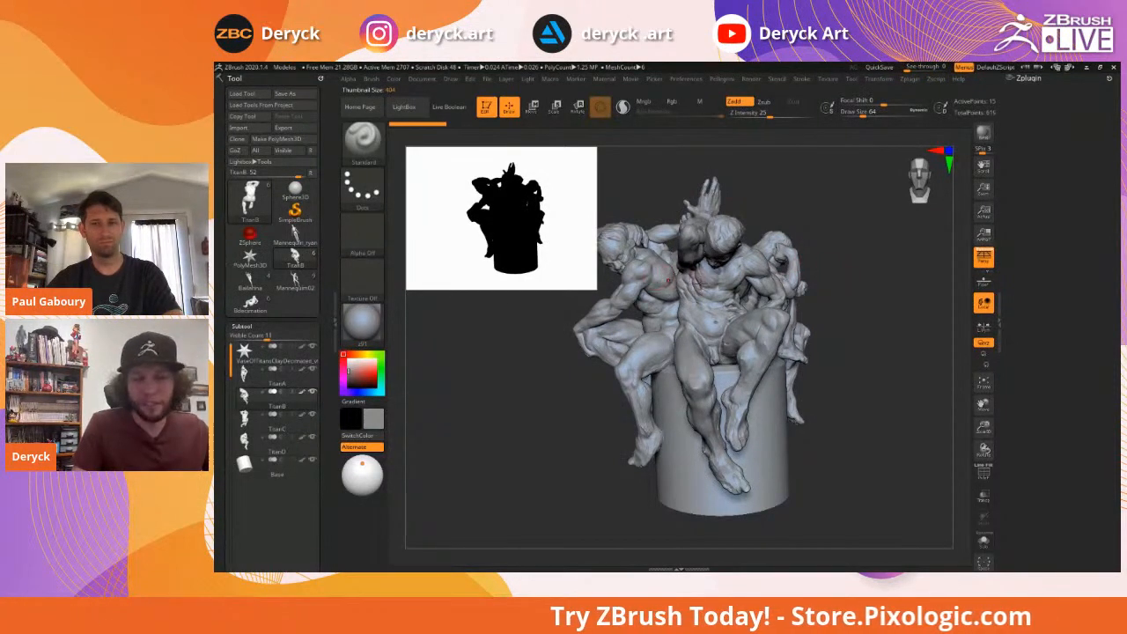
{"action": "left_click", "coordinate": [711, 285], "text": "alt"}
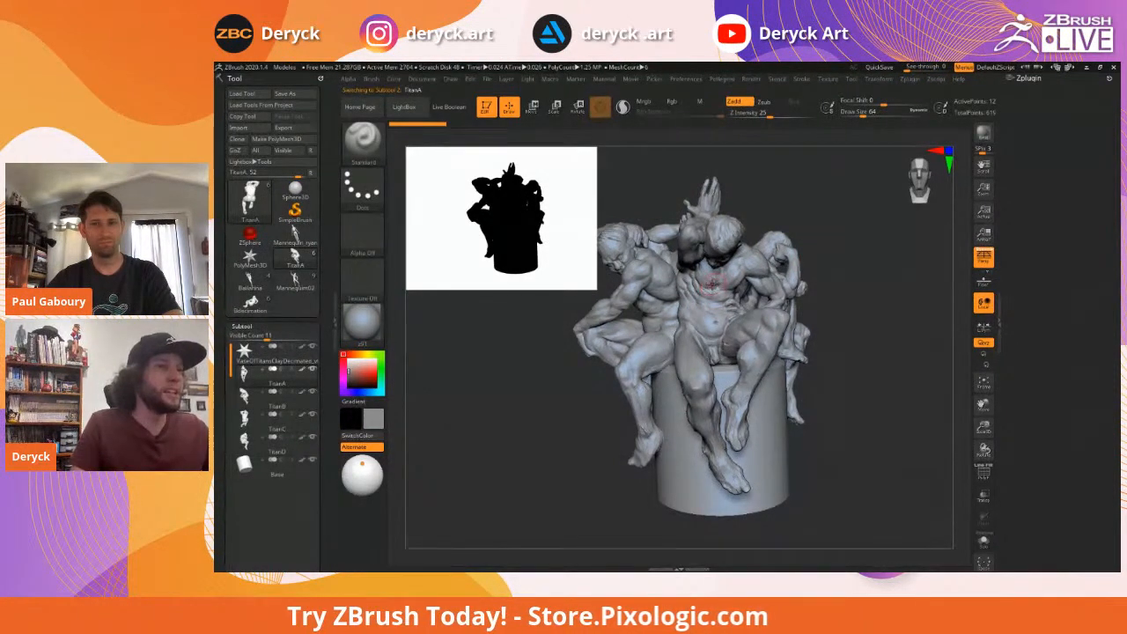
Solo TitanA, enlarge its silhouette thumbnail to 512, and rotate it to check the pose
{"action": "key", "text": "alt+s"}
{"action": "left_click_drag", "start_coordinate": [876, 319], "coordinate": [792, 308]}
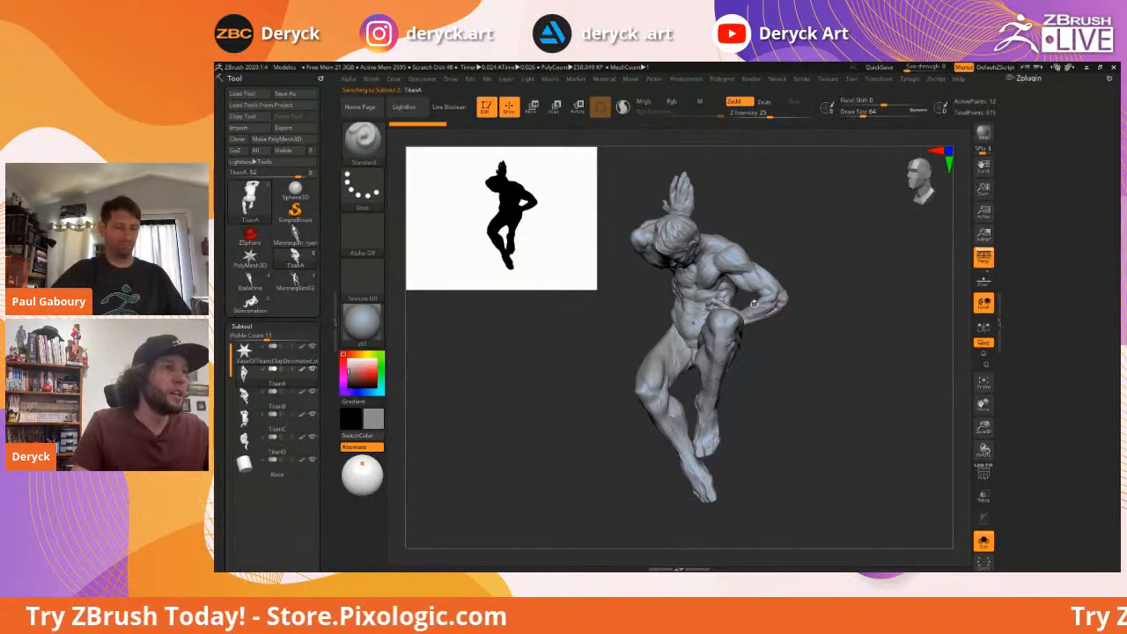
{"action": "left_click_drag", "start_coordinate": [594, 286], "coordinate": [649, 328]}
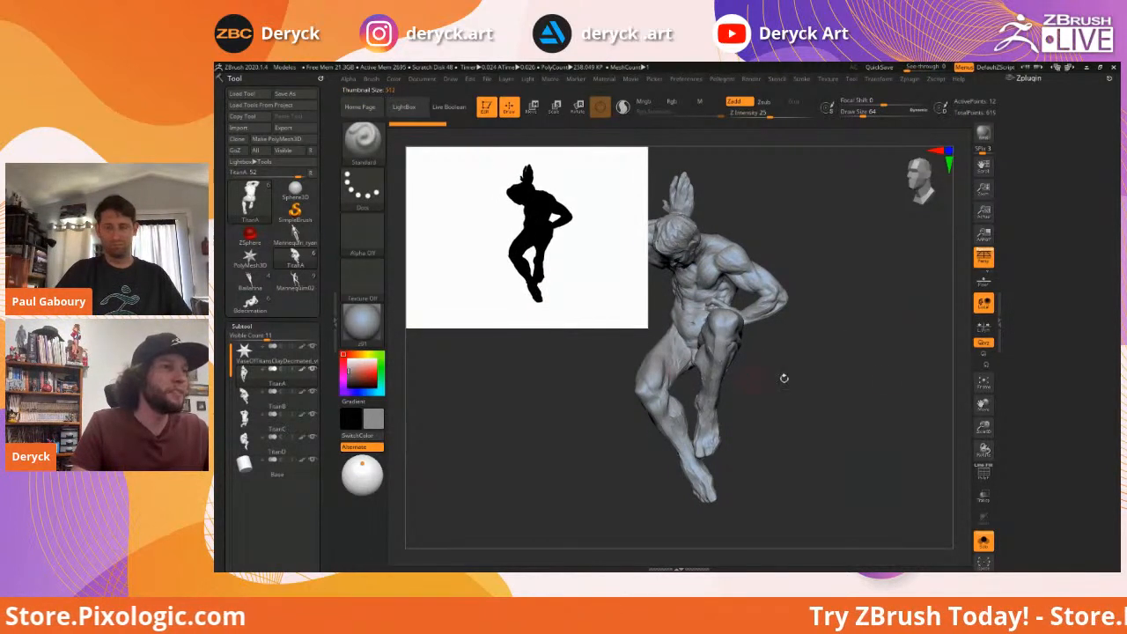
{"action": "mouse_move", "coordinate": [836, 371]}
{"action": "left_mouse_down"}
{"action": "mouse_move", "coordinate": [893, 365]}
{"action": "mouse_move", "coordinate": [838, 370]}
{"action": "mouse_move", "coordinate": [880, 364]}
{"action": "mouse_move", "coordinate": [877, 375]}
{"action": "mouse_move", "coordinate": [714, 360]}
{"action": "mouse_move", "coordinate": [717, 294]}
{"action": "mouse_move", "coordinate": [698, 286]}
{"action": "mouse_move", "coordinate": [704, 264]}
{"action": "mouse_move", "coordinate": [686, 280]}
{"action": "left_mouse_up"}
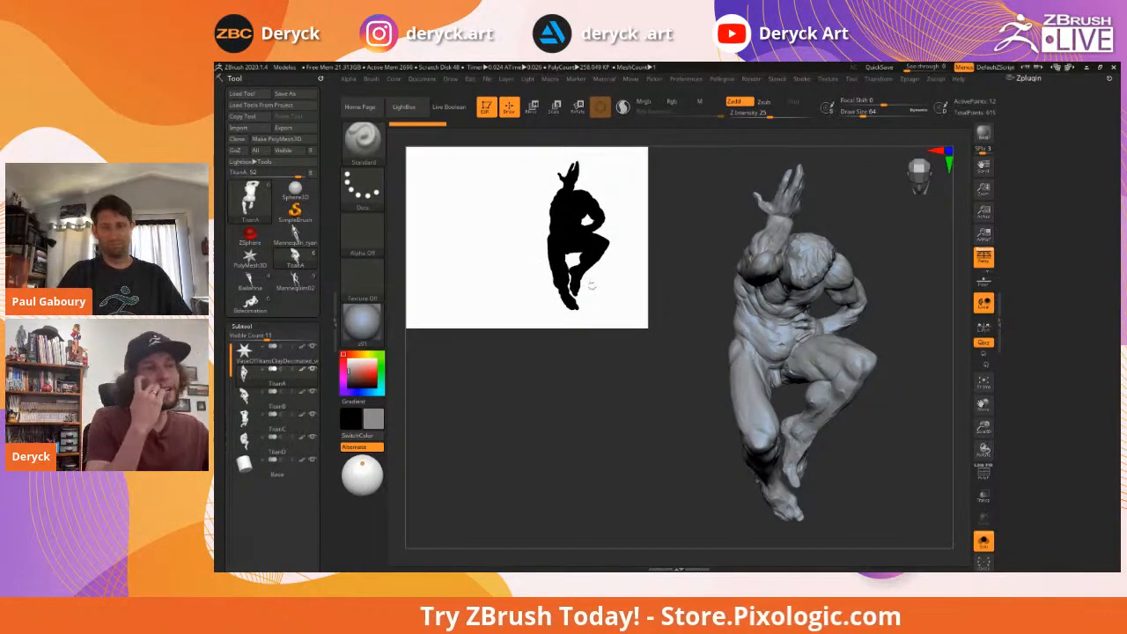
Give TitanA the Flat Color material with a white main colour
{"action": "left_click", "coordinate": [362, 324]}
{"action": "left_click", "coordinate": [362, 324]}
{"action": "left_click", "coordinate": [419, 430]}
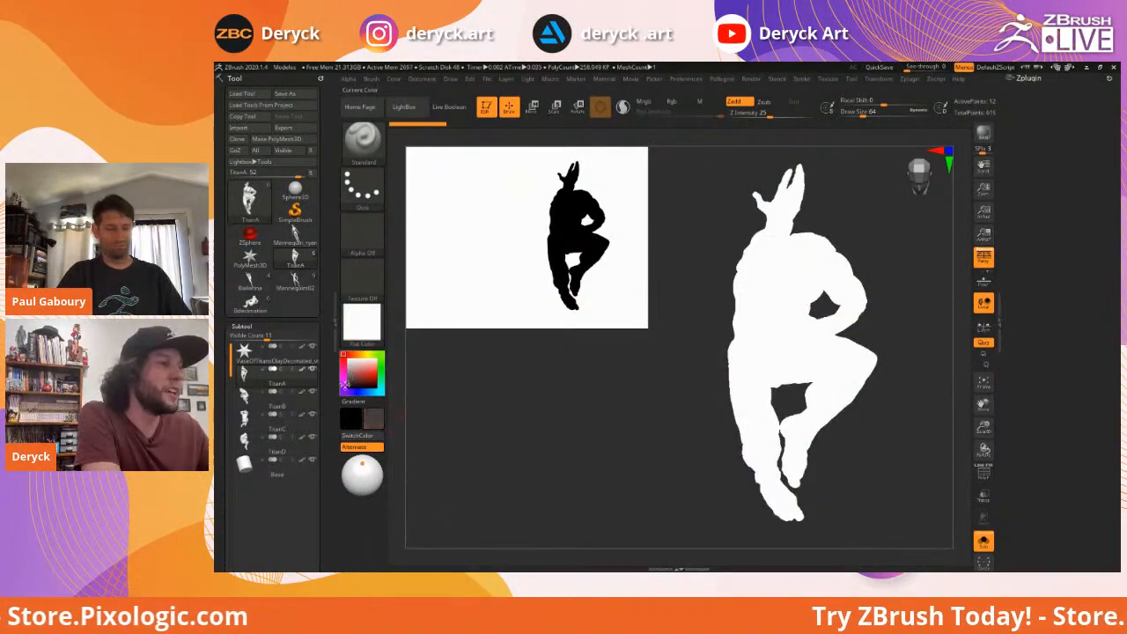
{"action": "left_click", "coordinate": [302, 371]}
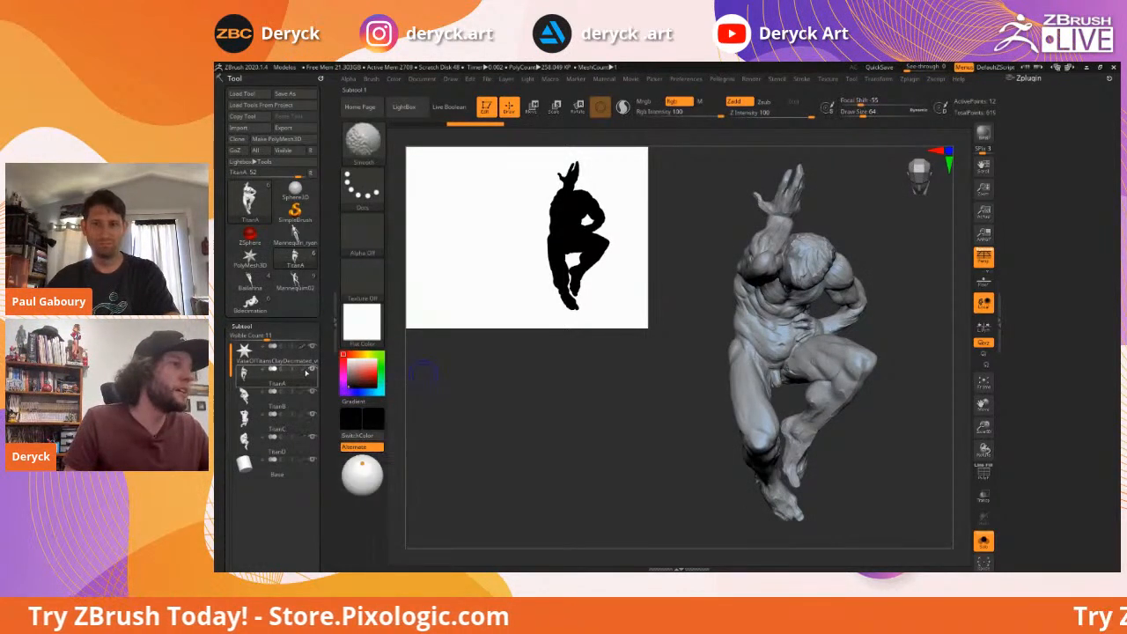
{"action": "left_click_drag", "start_coordinate": [360, 368], "coordinate": [343, 354]}
Rotate TitanA through several angles, including a standing side view, and shrink the silhouette preview slightly
{"action": "left_click_drag", "start_coordinate": [584, 379], "coordinate": [619, 372]}
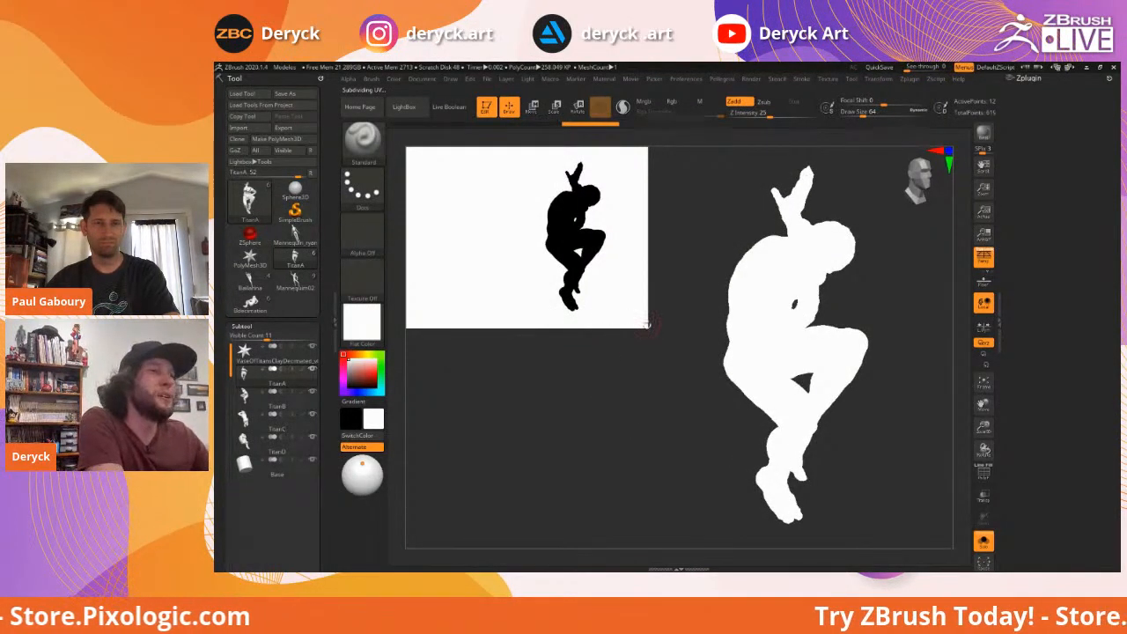
{"action": "left_click_drag", "start_coordinate": [615, 310], "coordinate": [549, 267]}
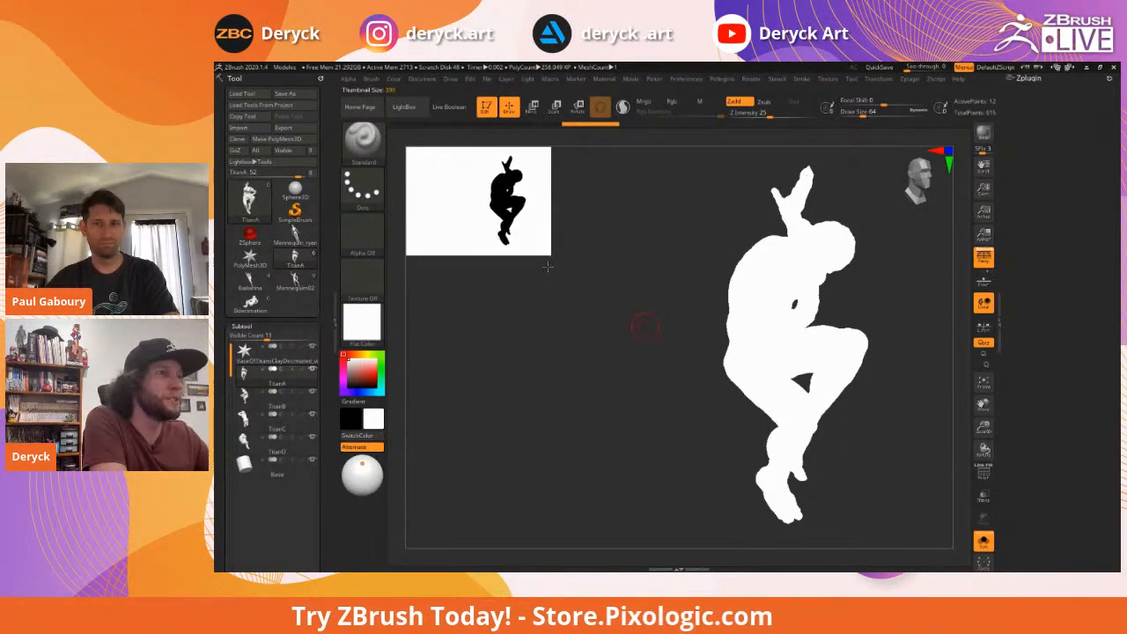
{"action": "left_click_drag", "start_coordinate": [677, 307], "coordinate": [637, 316]}
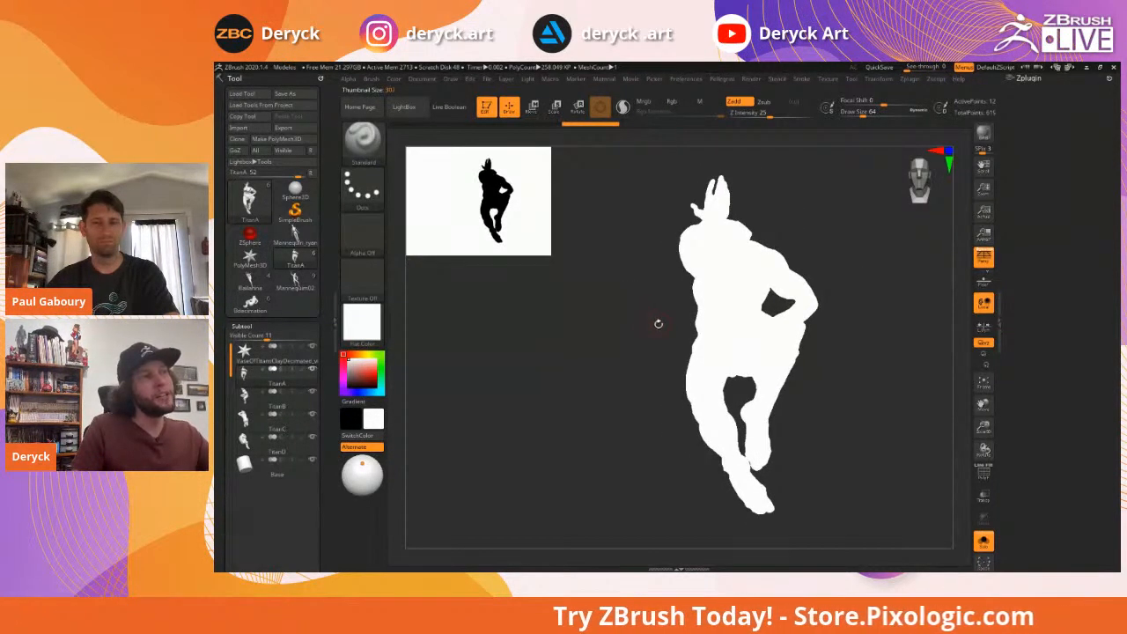
{"action": "left_click_drag", "start_coordinate": [651, 318], "coordinate": [484, 327]}
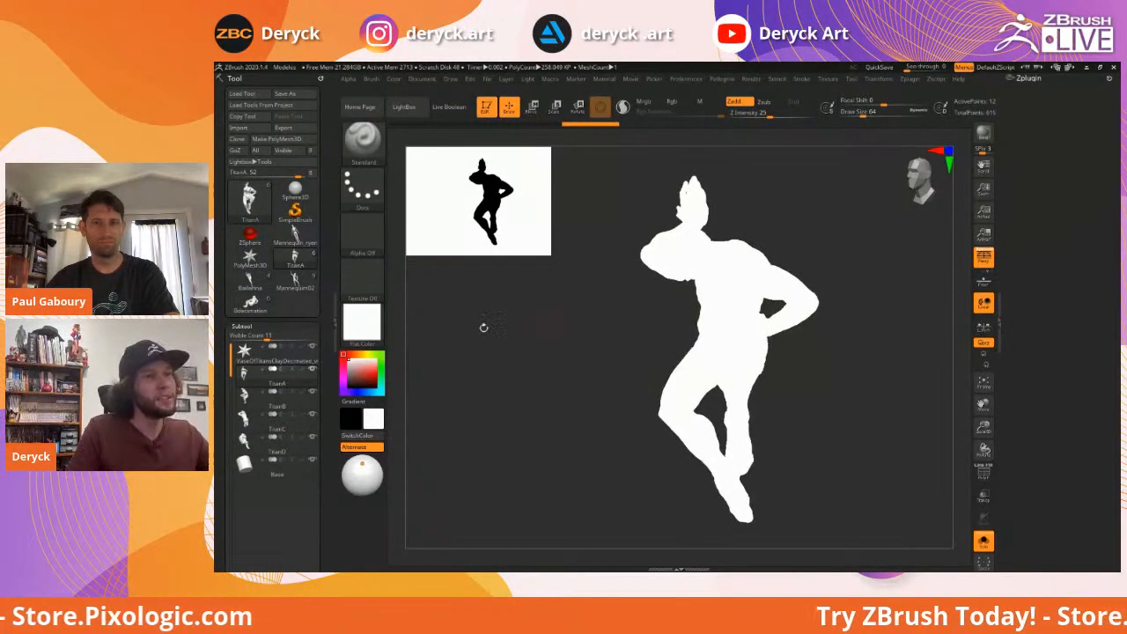
Switch TitanA to MatCap Gray and orbit it to compare its silhouette from several sides
{"action": "key", "text": "m"}
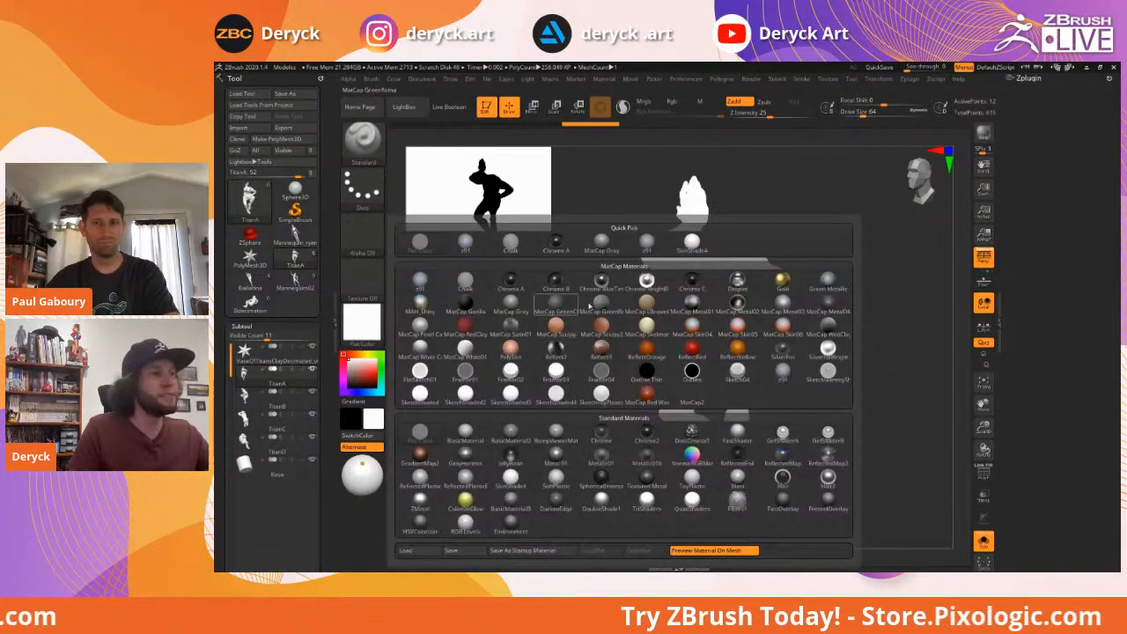
{"action": "left_click", "coordinate": [602, 248]}
{"action": "left_click_drag", "start_coordinate": [554, 312], "coordinate": [581, 322]}
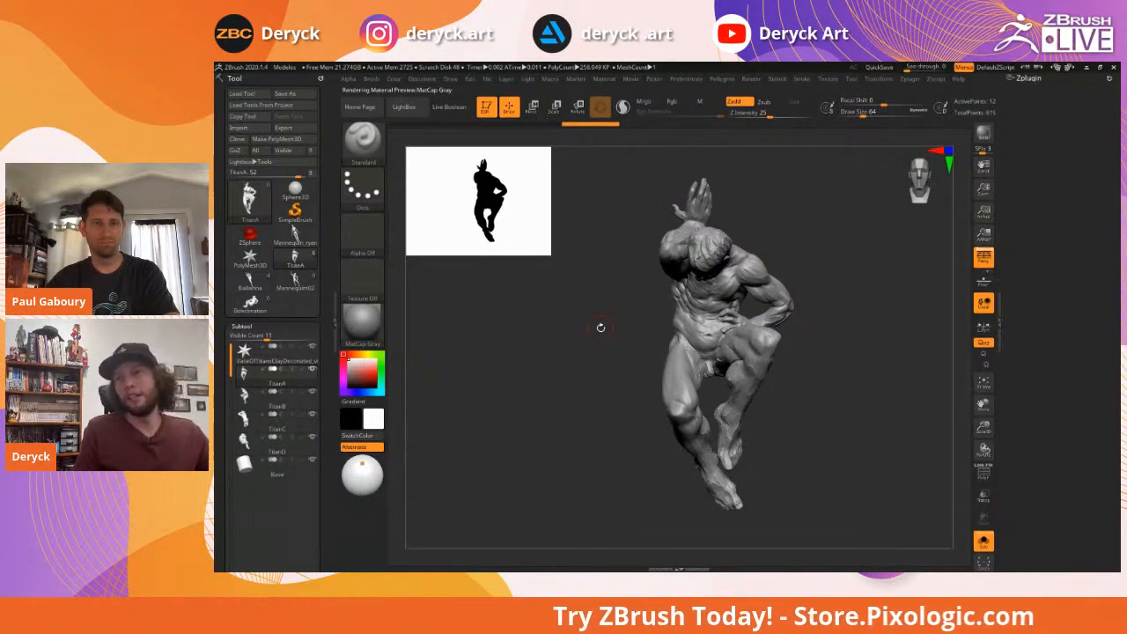
{"action": "left_click_drag", "start_coordinate": [817, 302], "coordinate": [630, 241]}
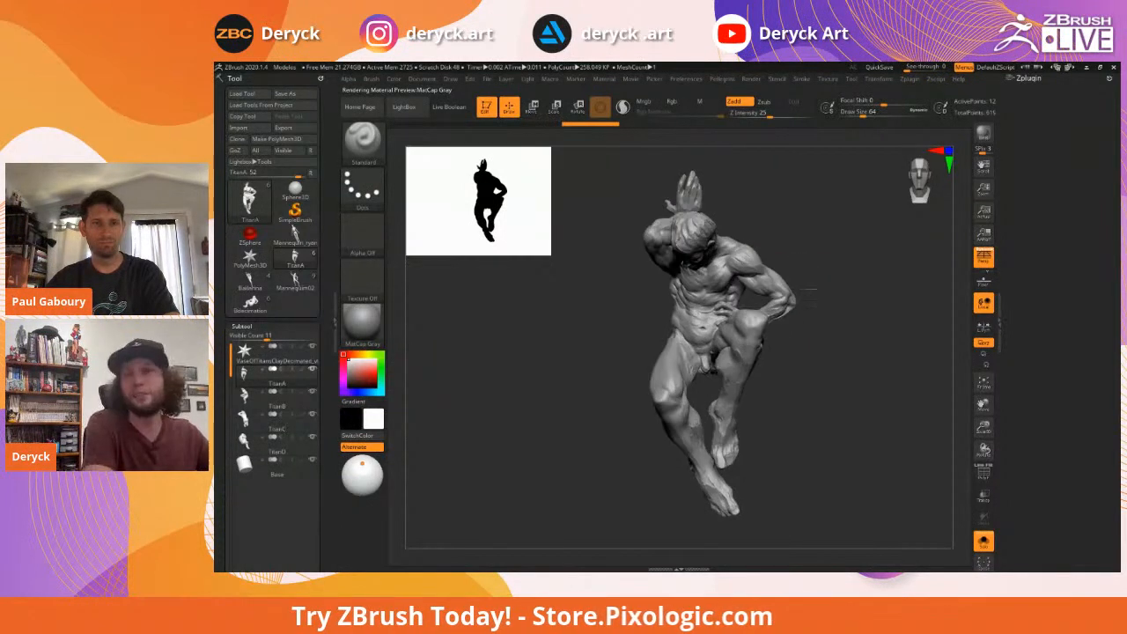
{"action": "mouse_move", "coordinate": [606, 289]}
{"action": "left_mouse_down"}
{"action": "mouse_move", "coordinate": [616, 285]}
{"action": "mouse_move", "coordinate": [598, 292]}
{"action": "left_mouse_up"}
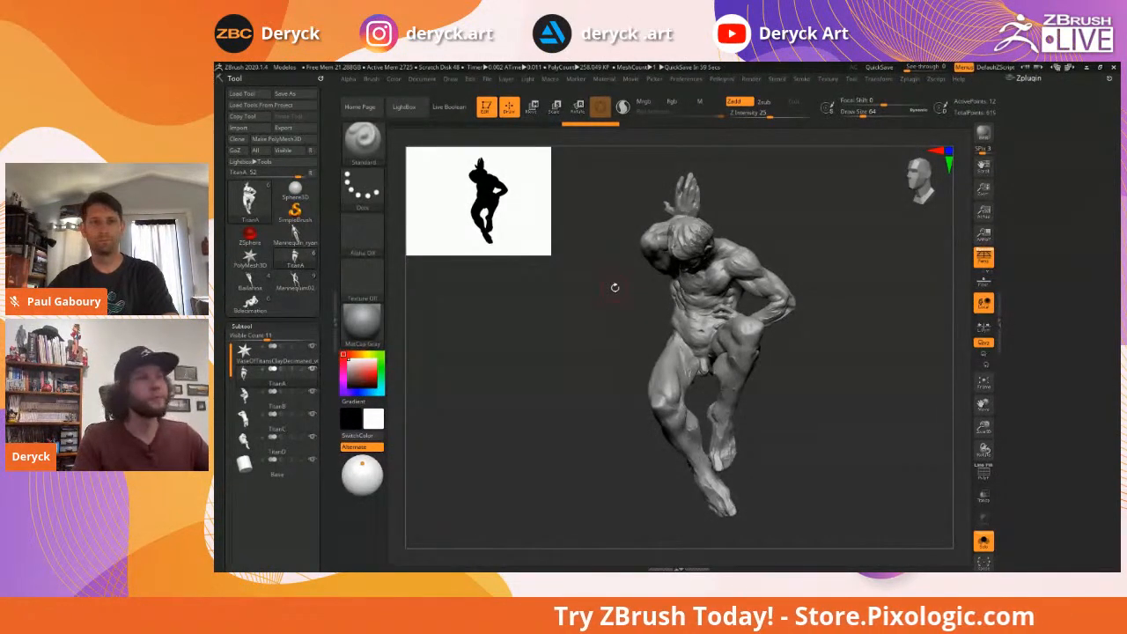
{"action": "mouse_move", "coordinate": [805, 247]}
{"action": "left_mouse_down"}
{"action": "mouse_move", "coordinate": [838, 238]}
{"action": "mouse_move", "coordinate": [815, 255]}
{"action": "mouse_move", "coordinate": [837, 270]}
{"action": "mouse_move", "coordinate": [1021, 285]}
{"action": "left_mouse_up"}
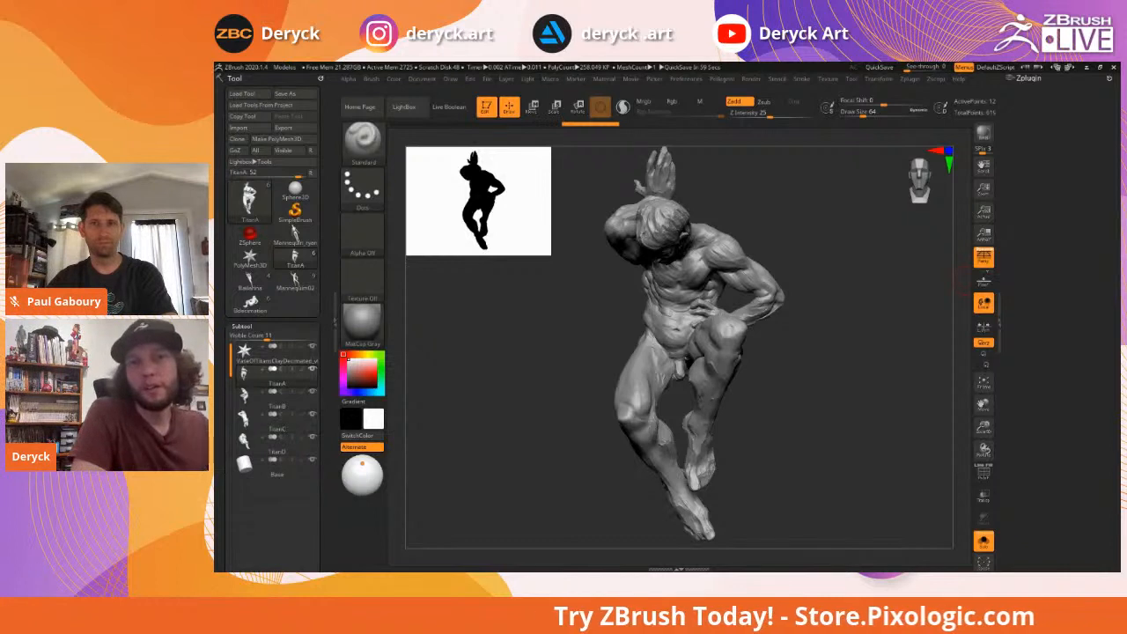
{"action": "left_click_drag", "start_coordinate": [787, 252], "coordinate": [815, 250]}
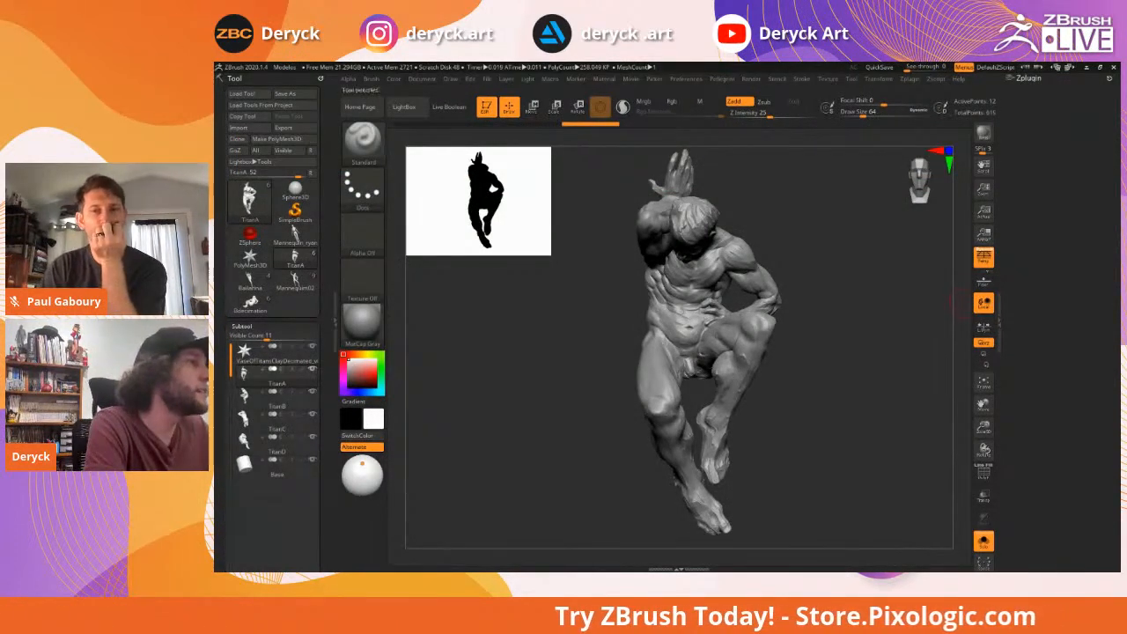
Pick the Mannequin02 wooden mannequin thumbnail in the Tool palette
{"action": "left_click", "coordinate": [295, 280]}
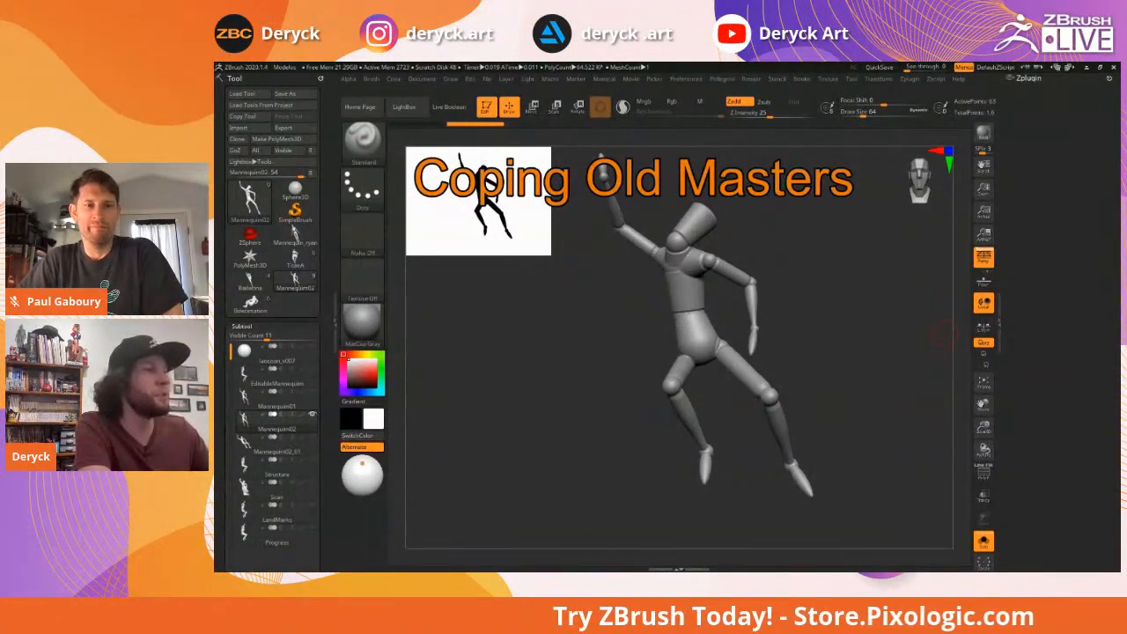
{"action": "left_click", "coordinate": [247, 490]}
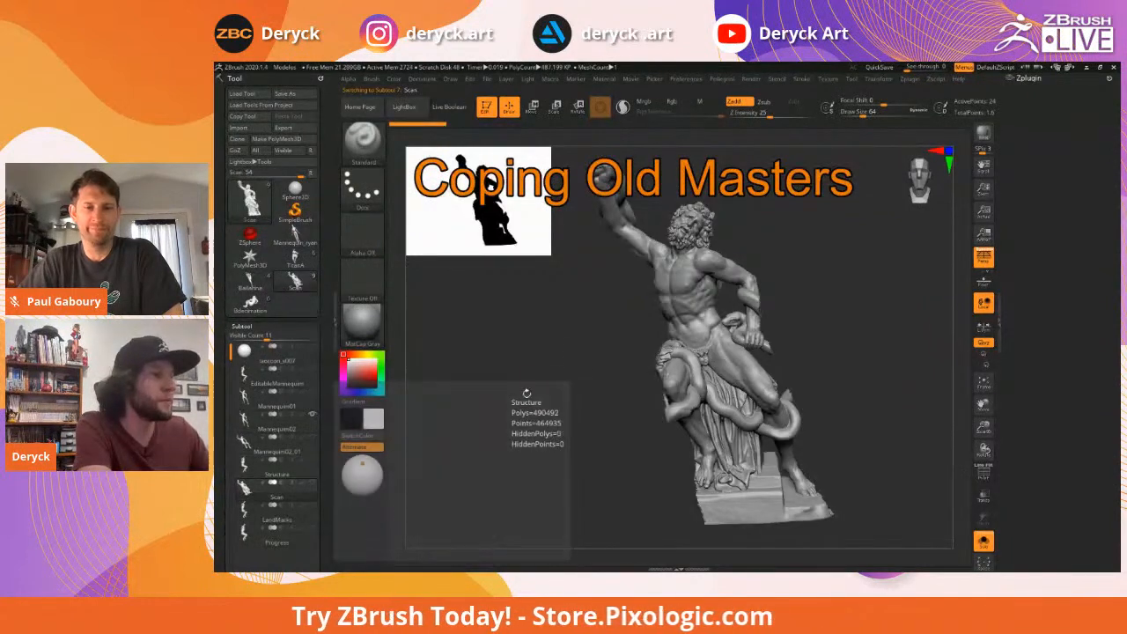
{"action": "mouse_move", "coordinate": [560, 362]}
{"action": "left_mouse_down"}
{"action": "mouse_move", "coordinate": [582, 367]}
{"action": "mouse_move", "coordinate": [558, 374]}
{"action": "left_mouse_up"}
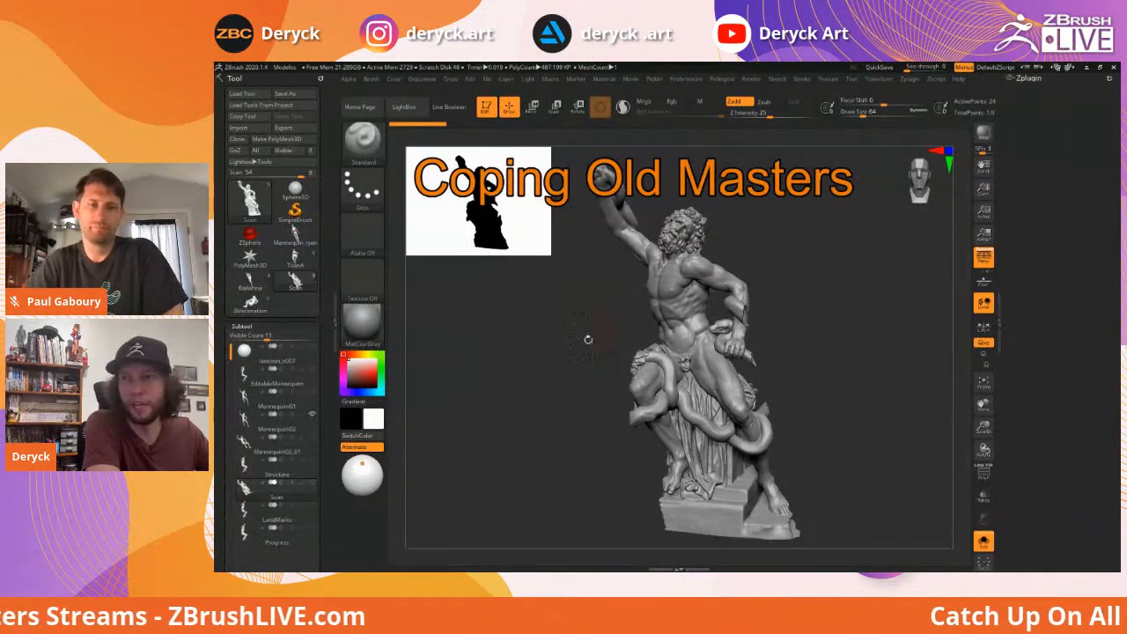
{"action": "left_click_drag", "start_coordinate": [605, 333], "coordinate": [630, 354]}
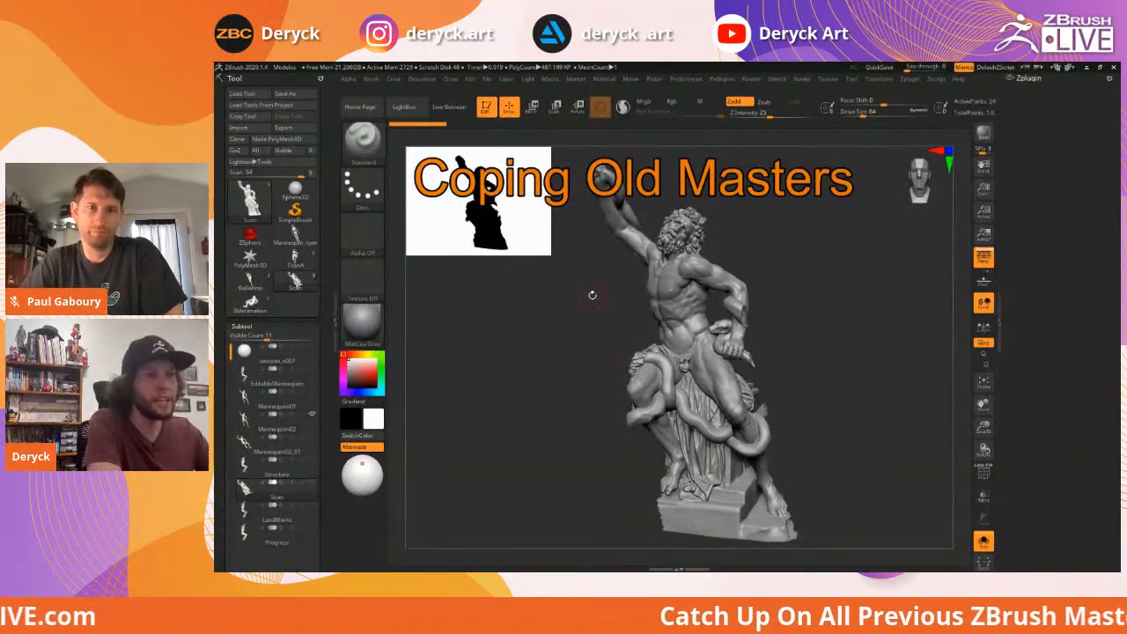
{"action": "left_click_drag", "start_coordinate": [592, 295], "coordinate": [582, 352], "text": "alt"}
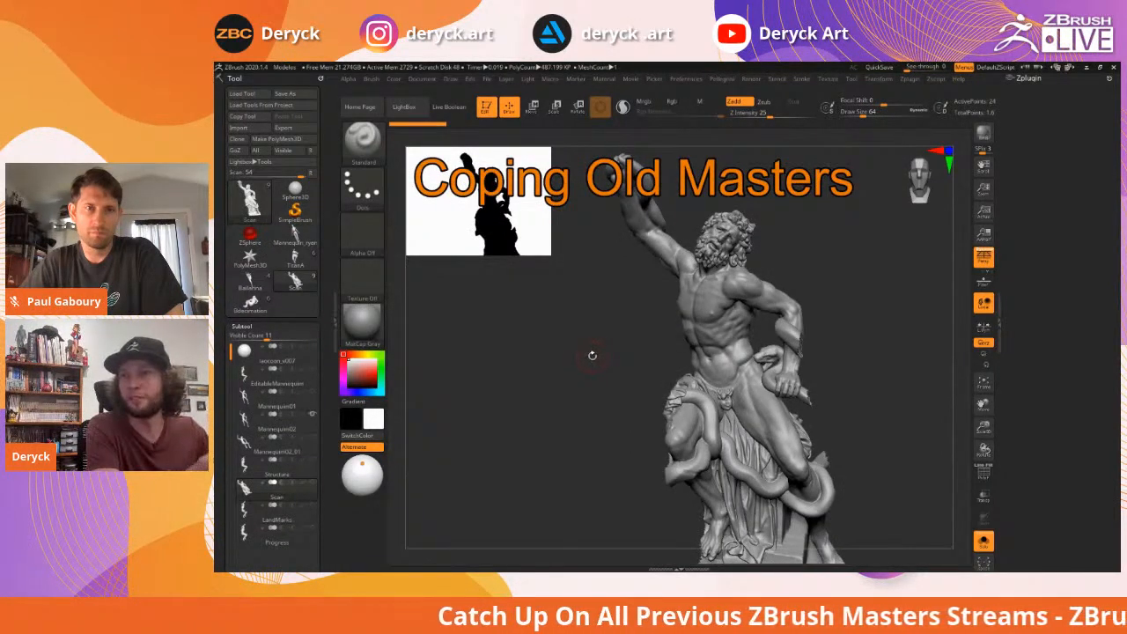
{"action": "left_click_drag", "start_coordinate": [595, 355], "coordinate": [591, 355]}
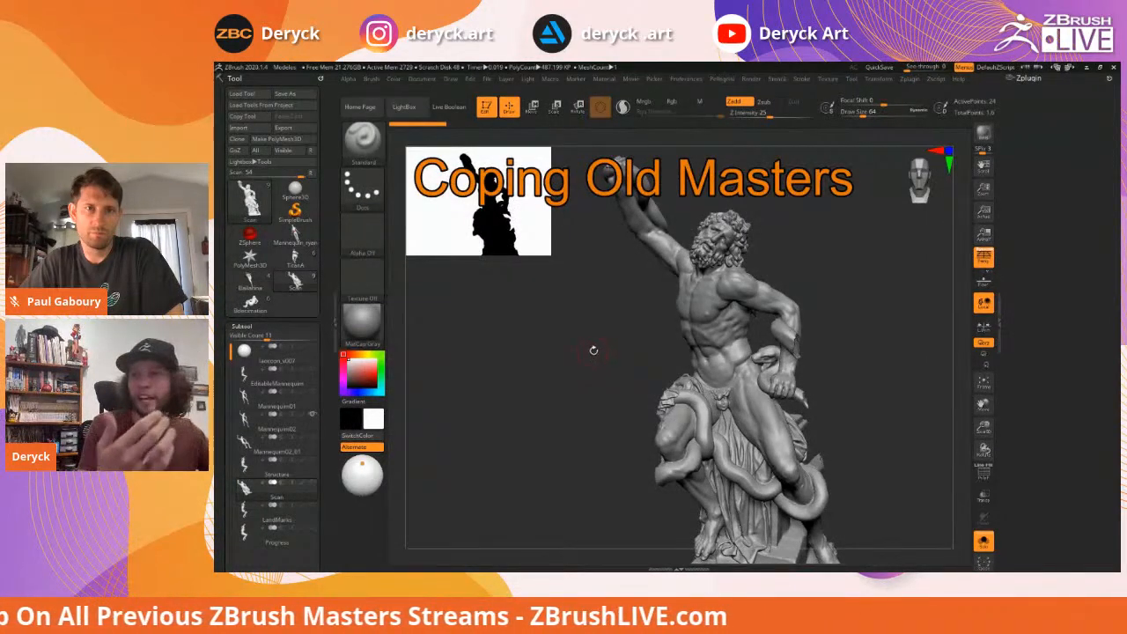
{"action": "left_click_drag", "start_coordinate": [593, 350], "coordinate": [820, 331]}
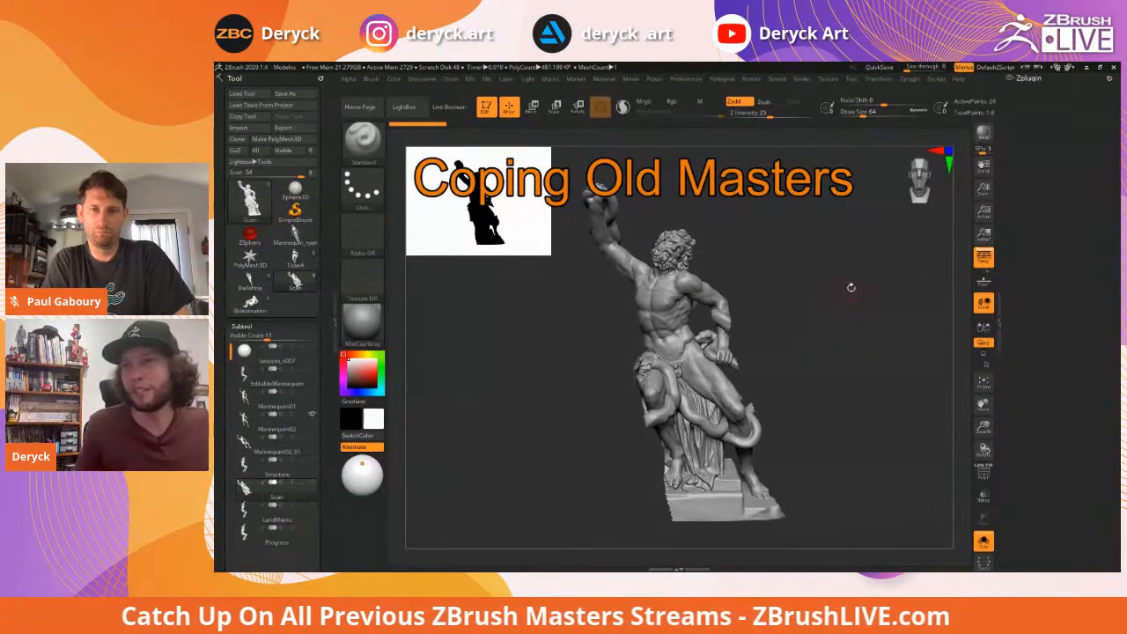
{"action": "mouse_move", "coordinate": [805, 305]}
{"action": "left_mouse_down"}
{"action": "mouse_move", "coordinate": [780, 307]}
{"action": "mouse_move", "coordinate": [804, 305]}
{"action": "left_mouse_up"}
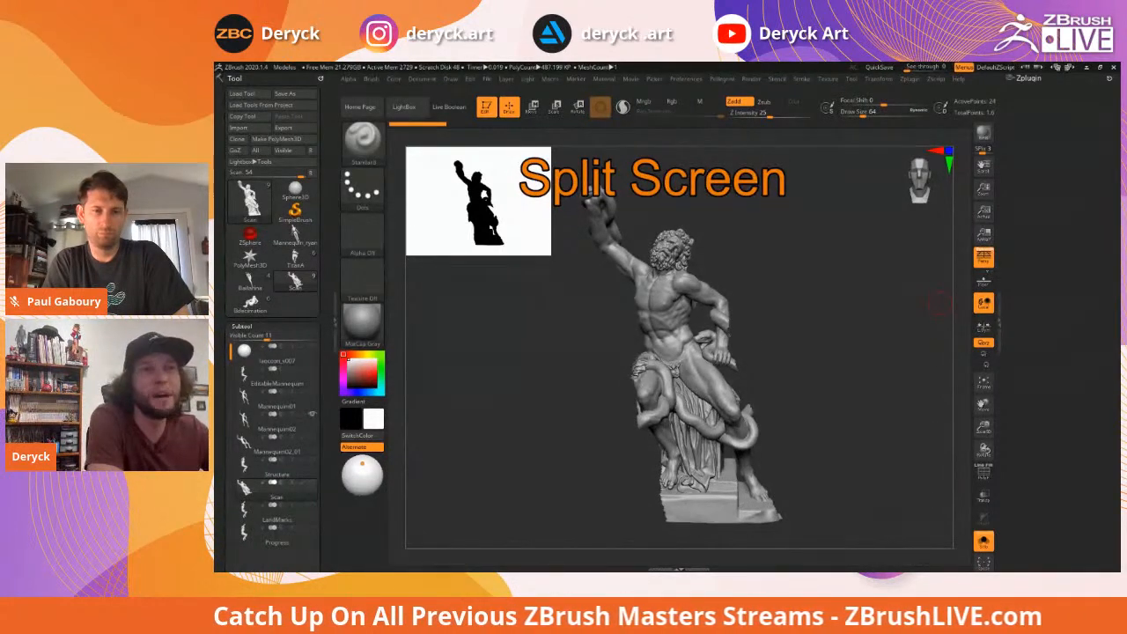
{"action": "mouse_move", "coordinate": [938, 304]}
{"action": "left_mouse_down"}
{"action": "mouse_move", "coordinate": [783, 257]}
{"action": "mouse_move", "coordinate": [798, 252]}
{"action": "left_mouse_up"}
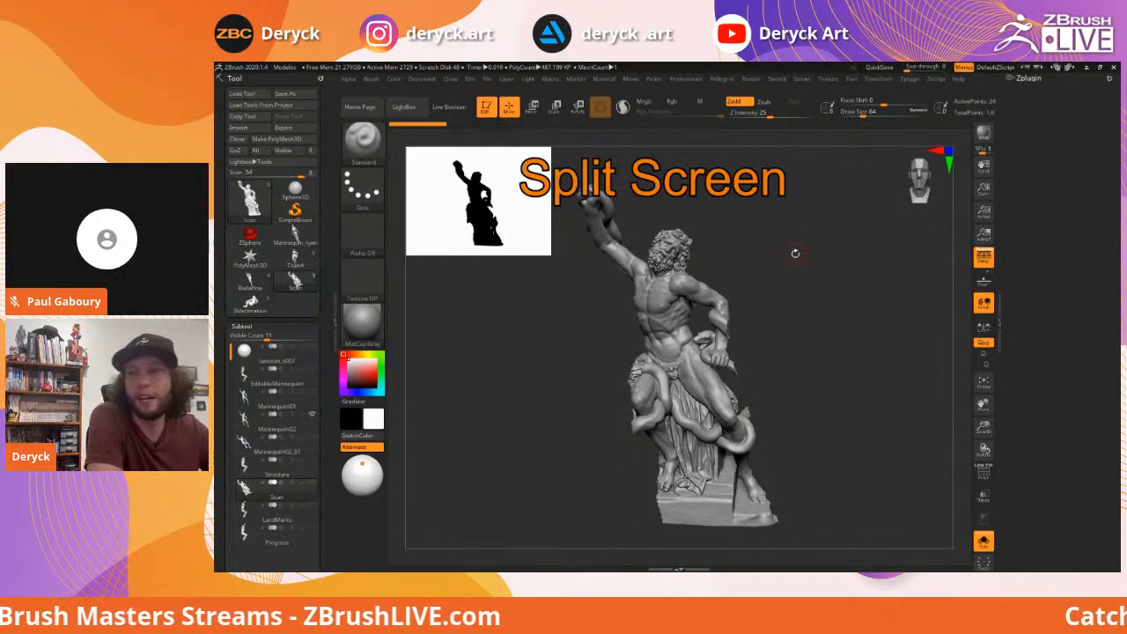
{"action": "mouse_move", "coordinate": [801, 241]}
{"action": "left_mouse_down"}
{"action": "mouse_move", "coordinate": [797, 251]}
{"action": "mouse_move", "coordinate": [818, 255]}
{"action": "left_mouse_up"}
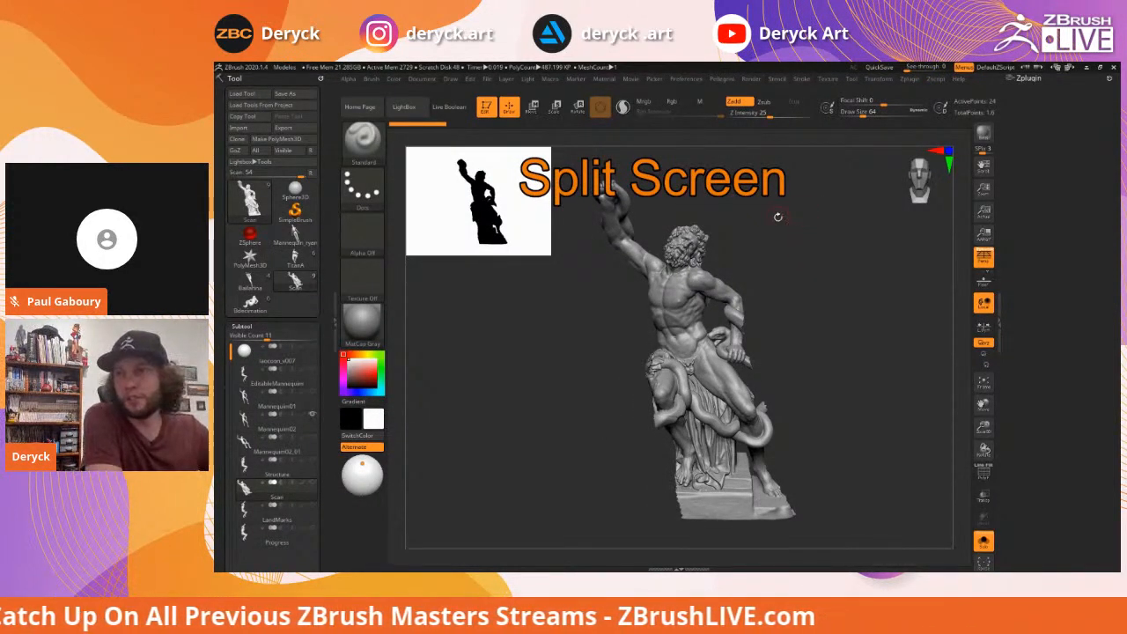
{"action": "mouse_move", "coordinate": [801, 235]}
{"action": "left_mouse_down"}
{"action": "mouse_move", "coordinate": [828, 236]}
{"action": "mouse_move", "coordinate": [800, 237]}
{"action": "left_mouse_up"}
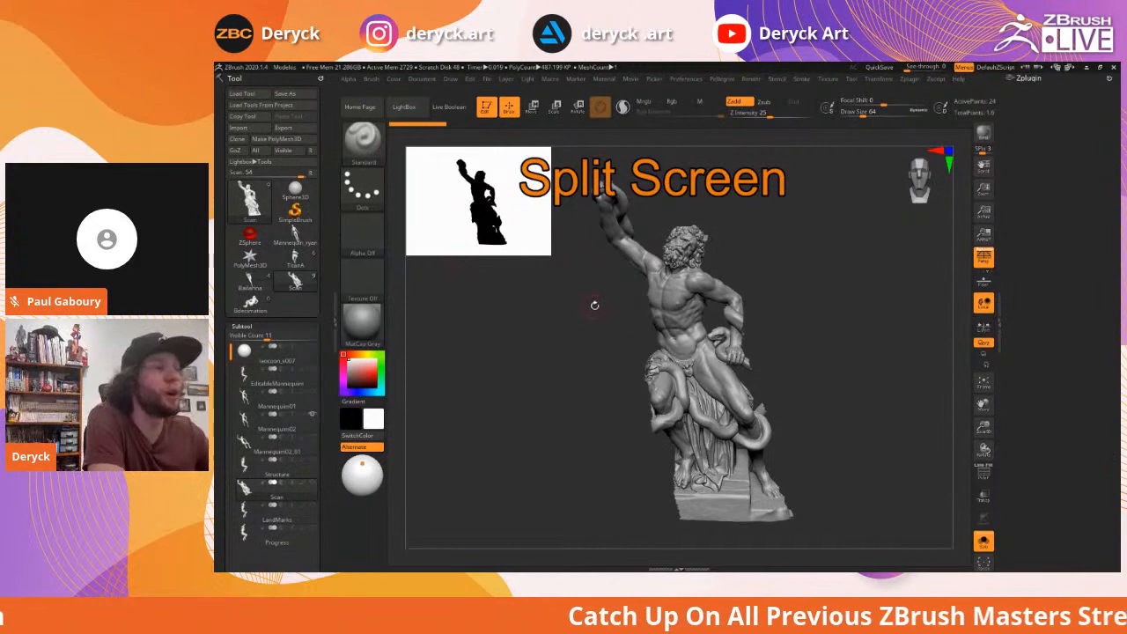
{"action": "left_click_drag", "start_coordinate": [493, 352], "coordinate": [489, 358]}
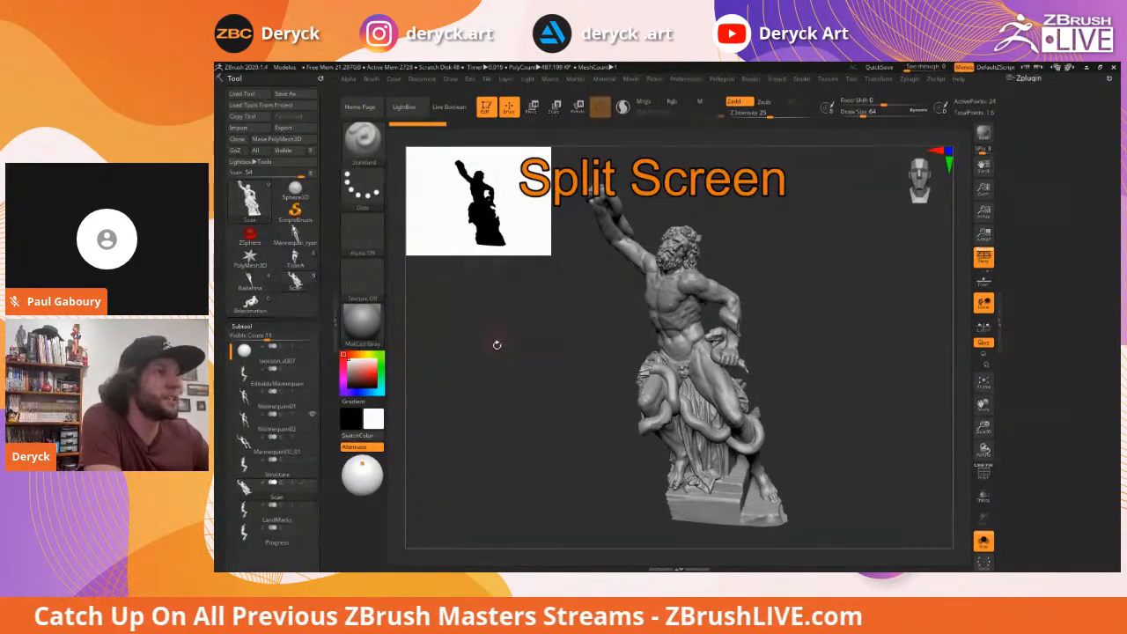
{"action": "left_click_drag", "start_coordinate": [494, 344], "coordinate": [505, 304]}
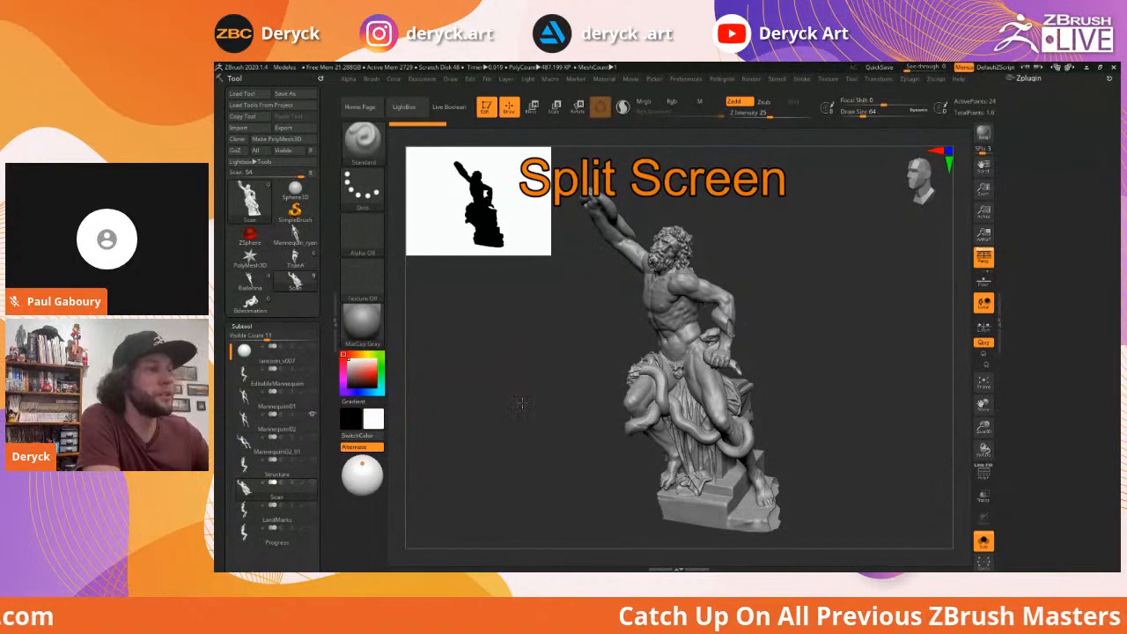
{"action": "left_click_drag", "start_coordinate": [522, 403], "coordinate": [532, 396]}
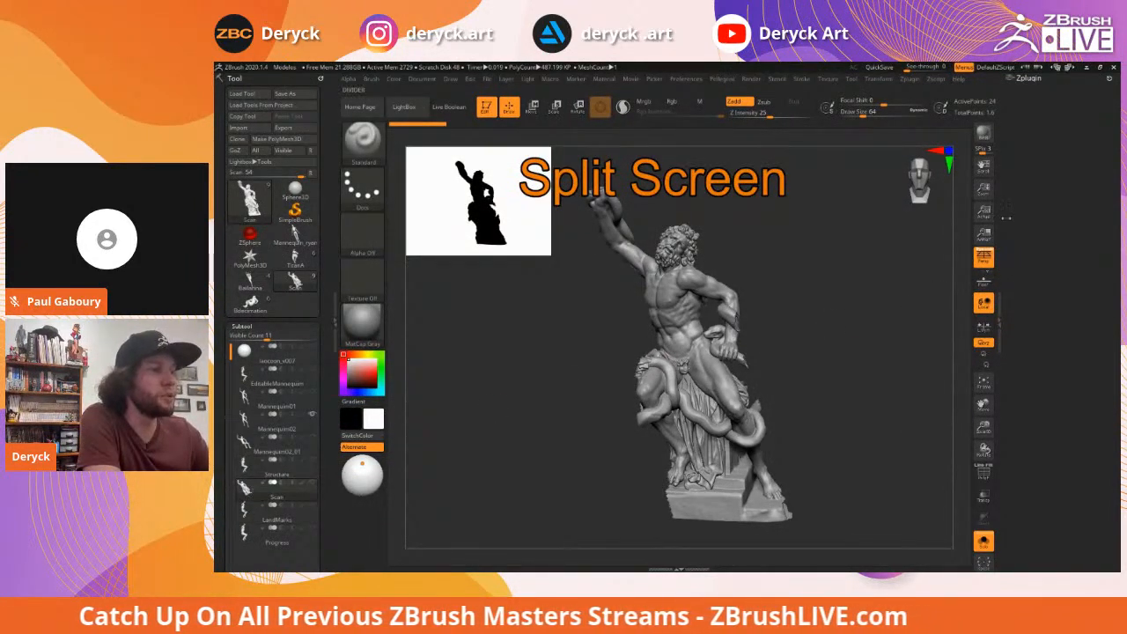
{"action": "left_click", "coordinate": [877, 79]}
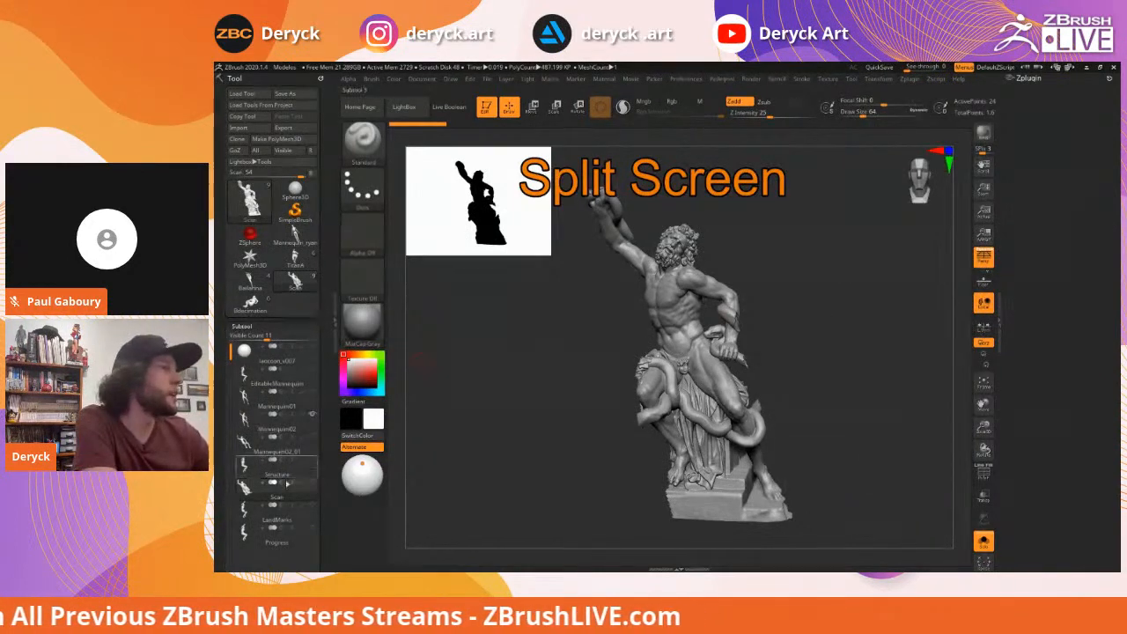
Shrink the silhouette thumbnail preview to about size 198, then bring back the Transform settings
{"action": "scroll", "coordinate": [291, 440], "scroll_direction": "down", "scroll_amount": 2}
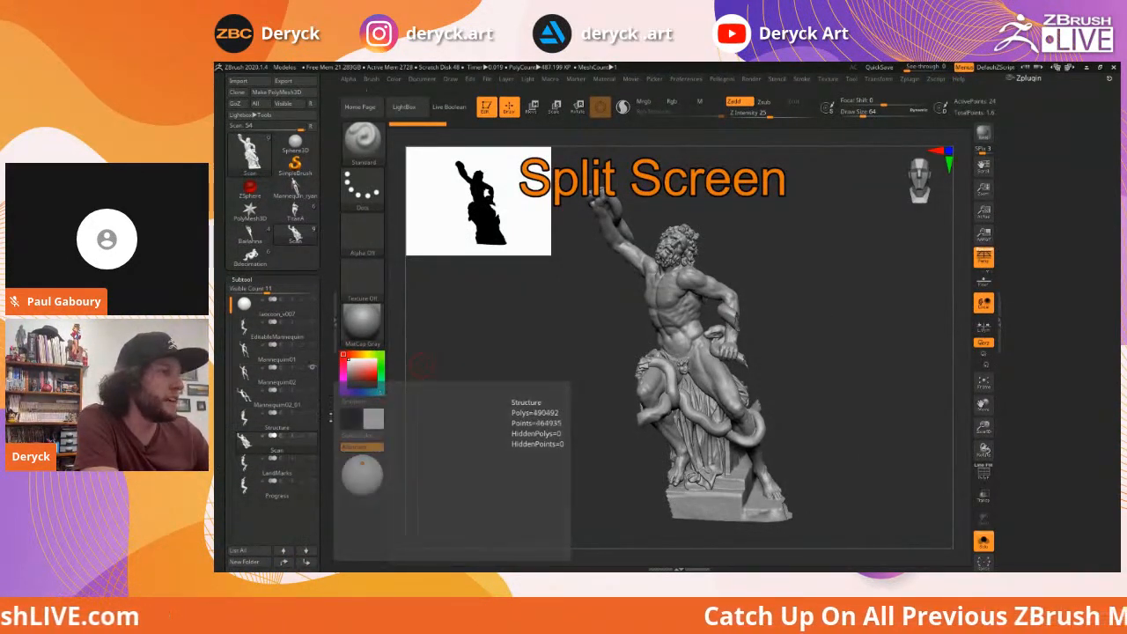
{"action": "left_click_drag", "start_coordinate": [589, 370], "coordinate": [582, 375]}
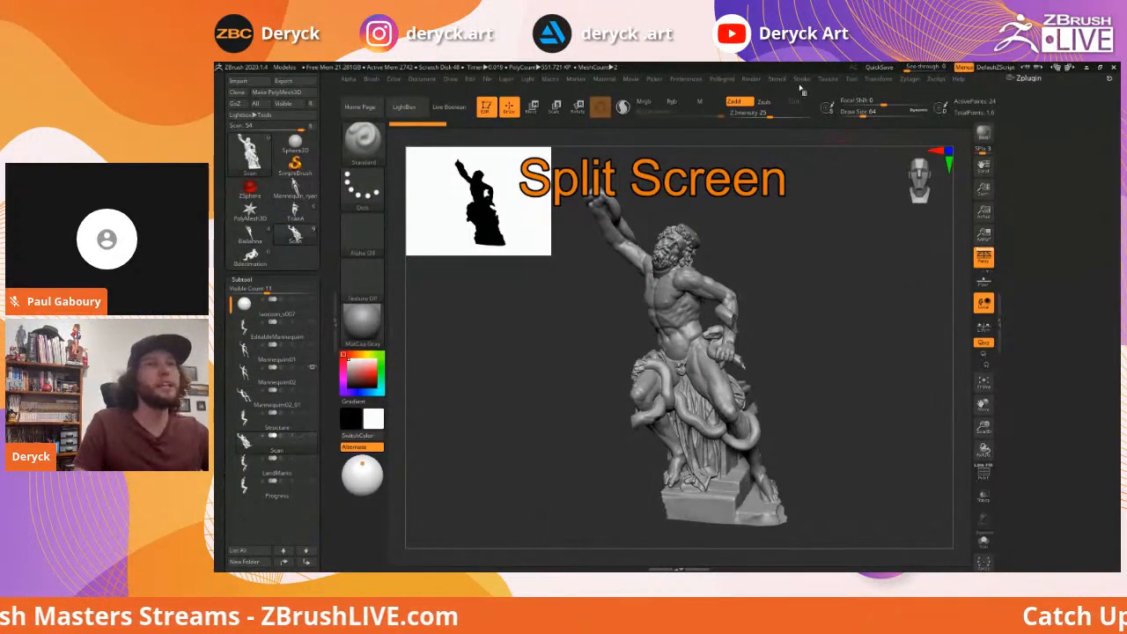
{"action": "left_click", "coordinate": [879, 80]}
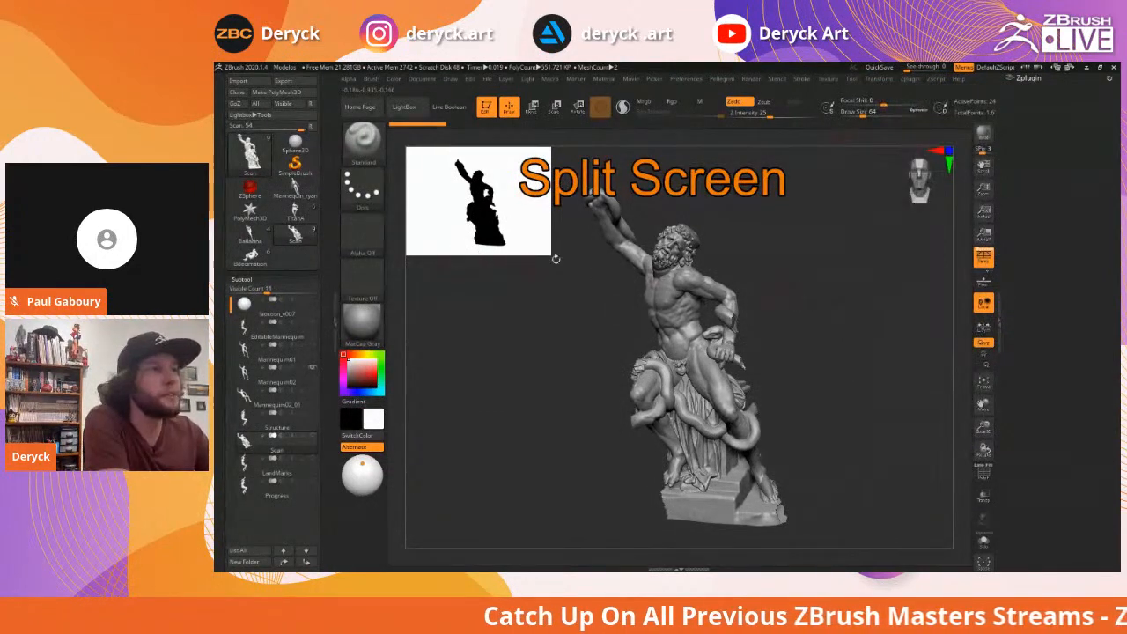
{"action": "mouse_move", "coordinate": [547, 256]}
{"action": "left_mouse_down"}
{"action": "mouse_move", "coordinate": [489, 222]}
{"action": "mouse_move", "coordinate": [500, 225]}
{"action": "left_mouse_up"}
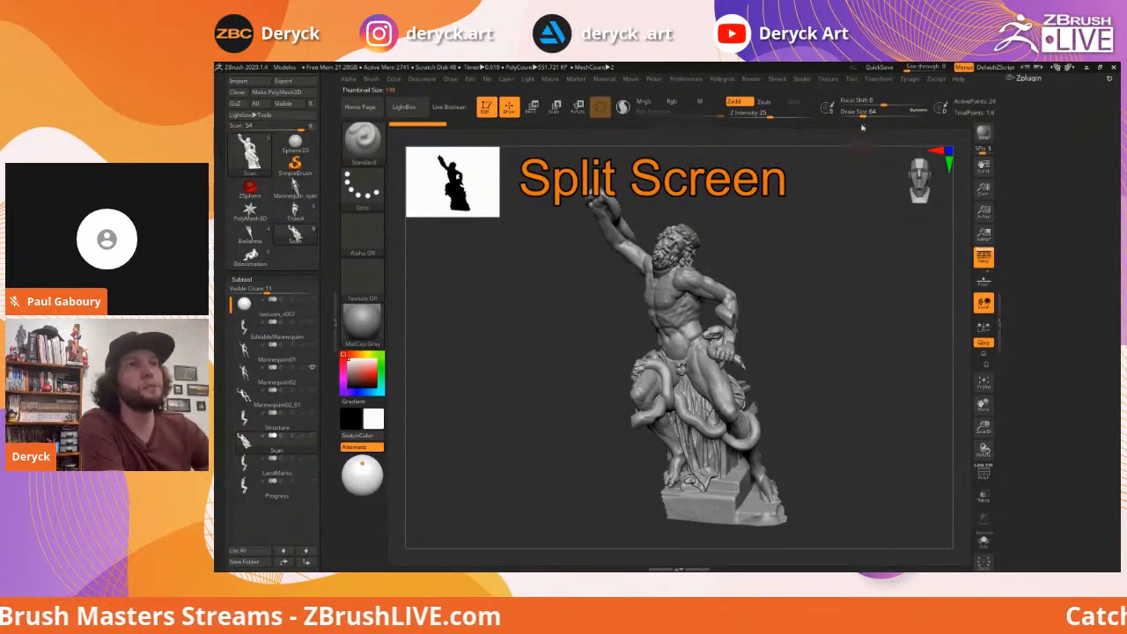
{"action": "left_click", "coordinate": [878, 79]}
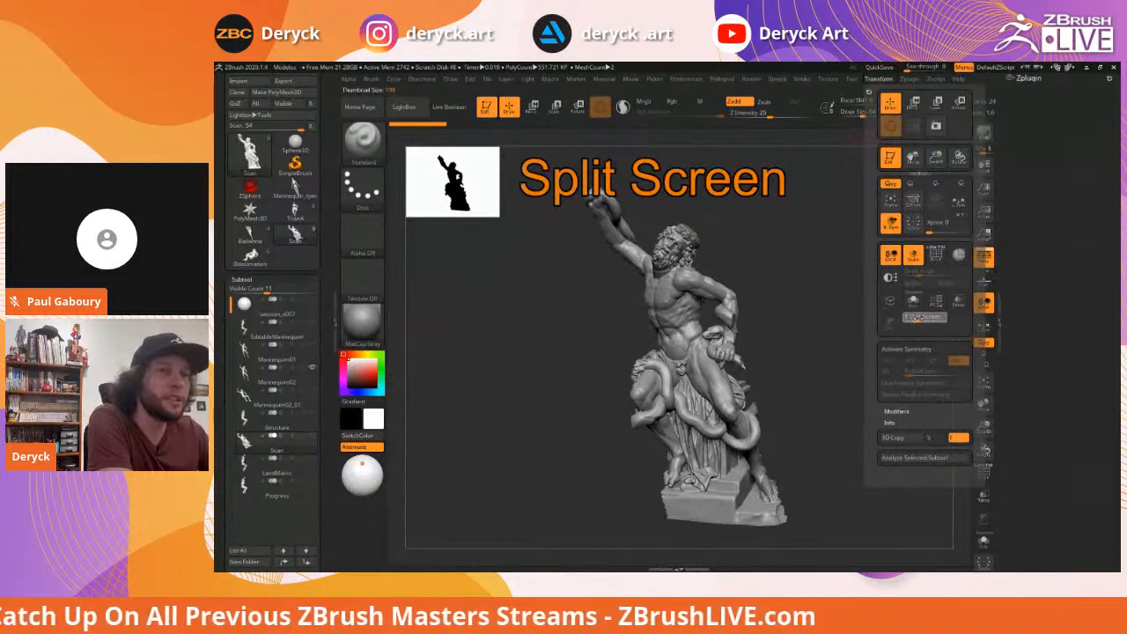
{"action": "left_click", "coordinate": [916, 317]}
{"action": "left_click_drag", "start_coordinate": [783, 281], "coordinate": [822, 291]}
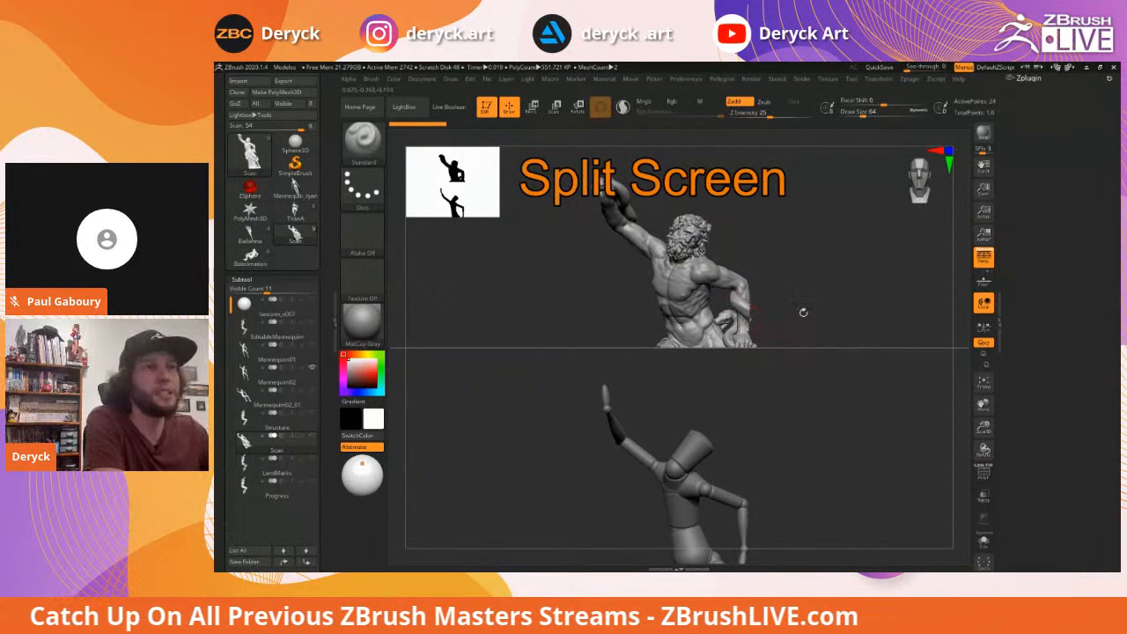
{"action": "left_click", "coordinate": [878, 81]}
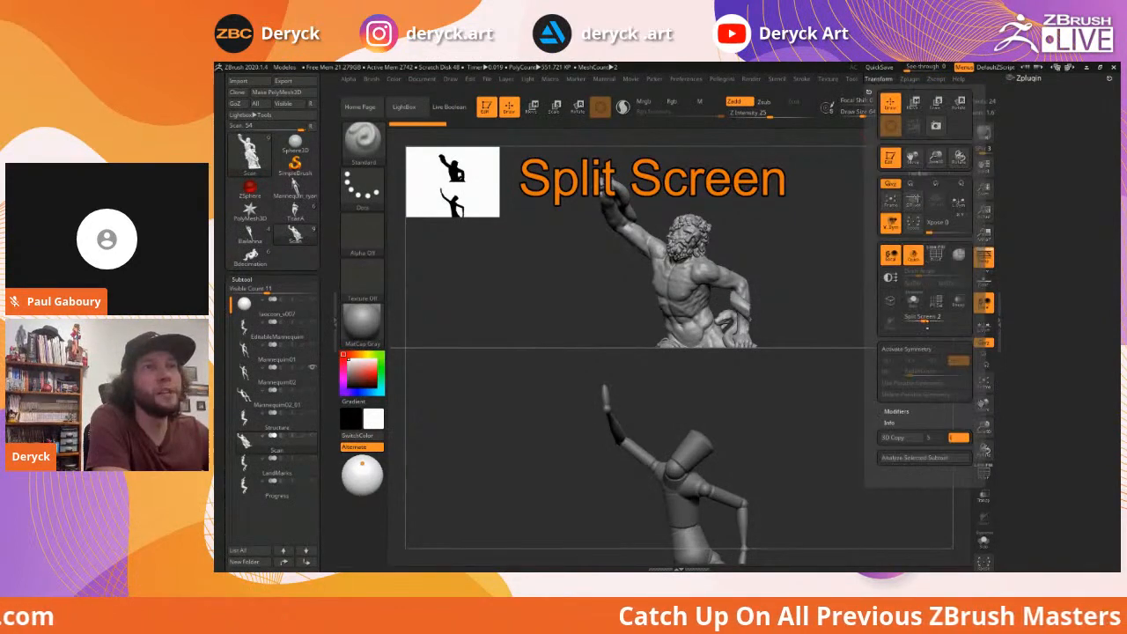
{"action": "left_click", "coordinate": [932, 319]}
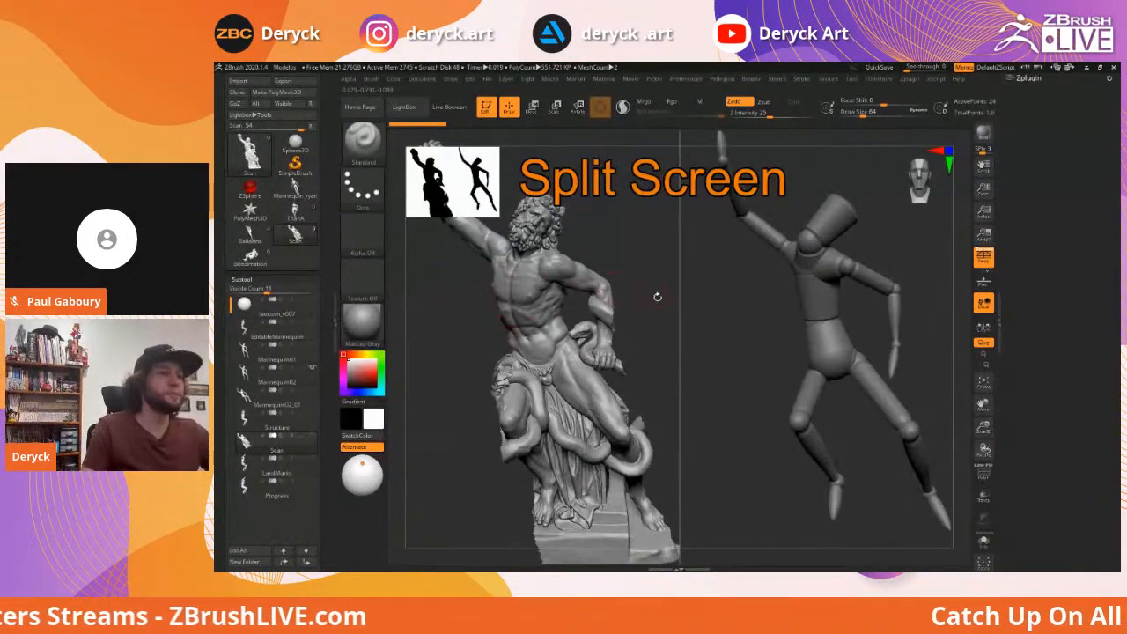
{"action": "left_click_drag", "start_coordinate": [658, 305], "coordinate": [520, 305]}
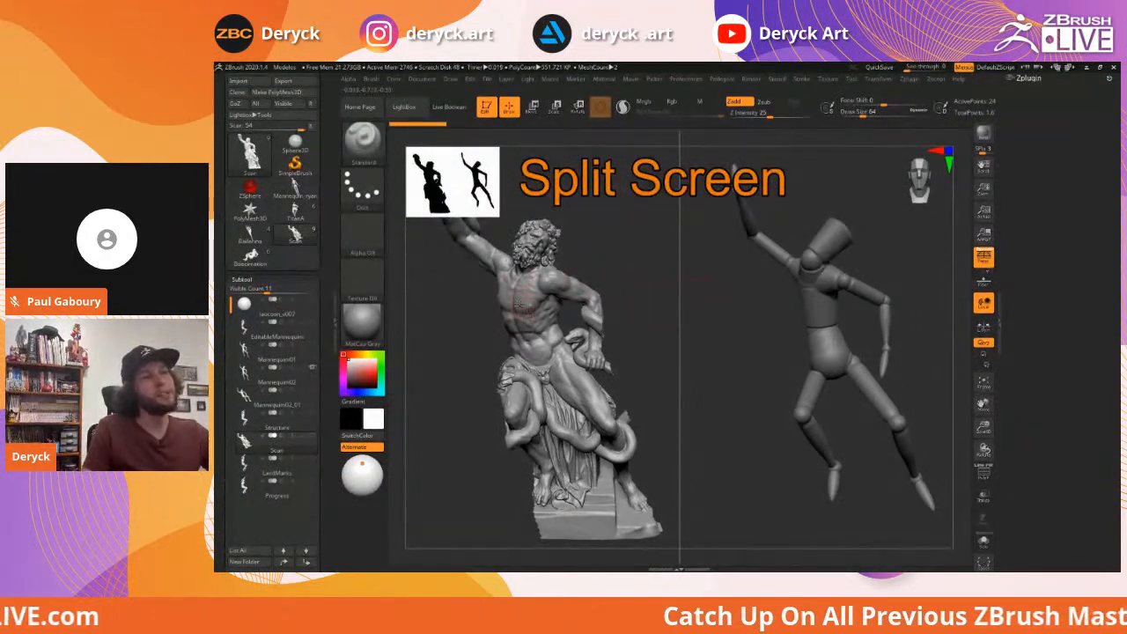
{"action": "left_click_drag", "start_coordinate": [650, 293], "coordinate": [667, 272]}
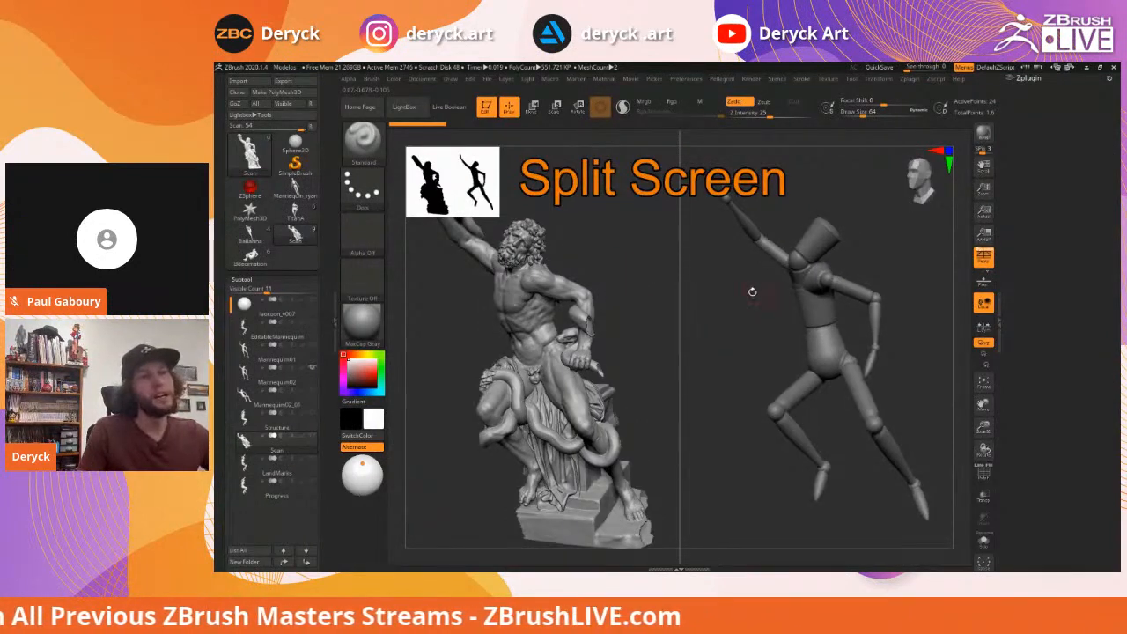
{"action": "left_click_drag", "start_coordinate": [734, 309], "coordinate": [791, 282]}
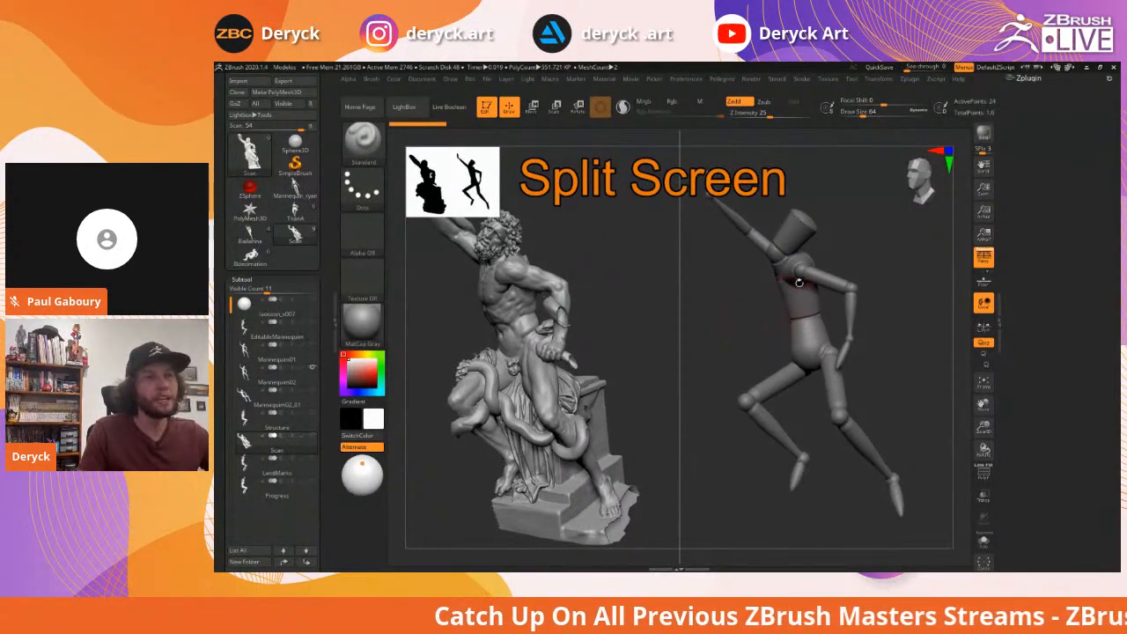
{"action": "left_click_drag", "start_coordinate": [724, 309], "coordinate": [769, 307]}
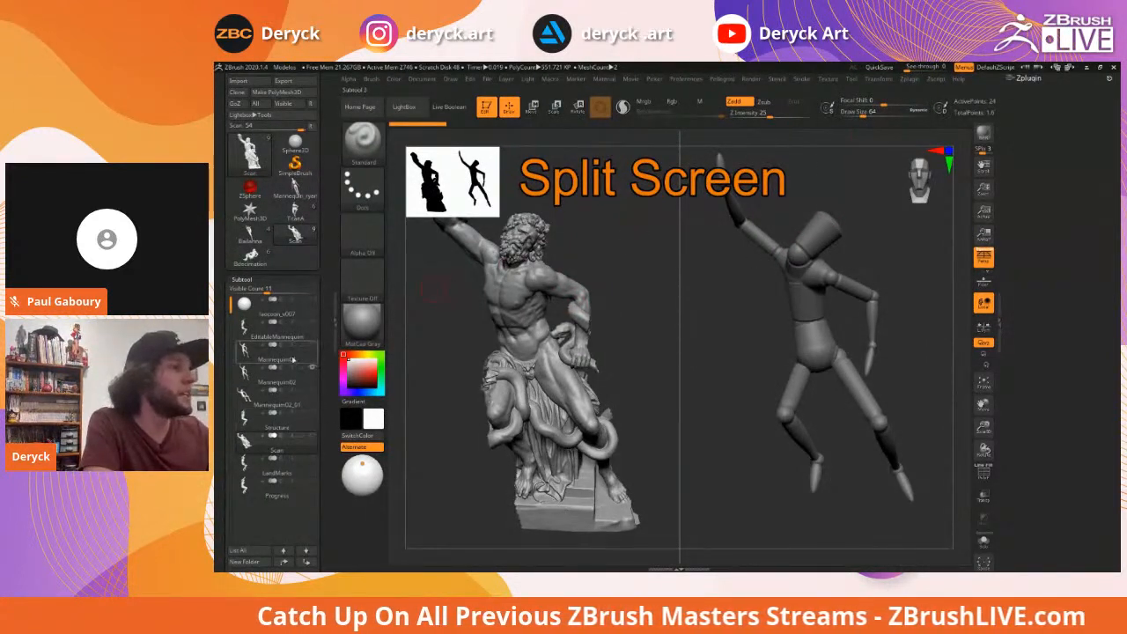
Make Mannequin02 the active subtool and turn the Scan statue's visibility back on
{"action": "left_click", "coordinate": [244, 375]}
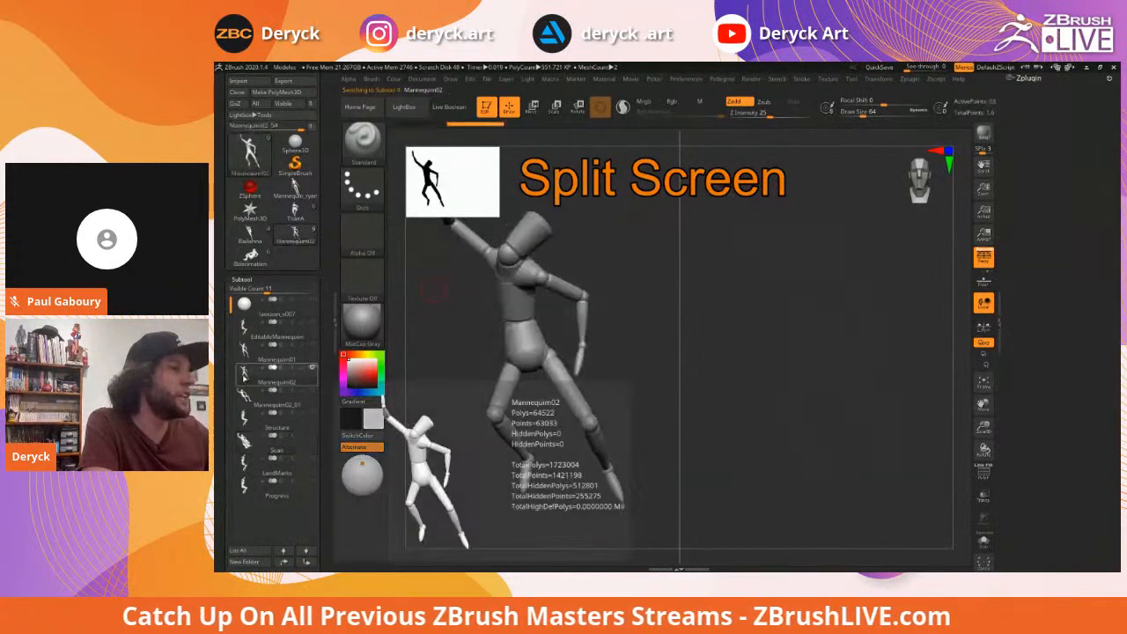
{"action": "left_click", "coordinate": [313, 437]}
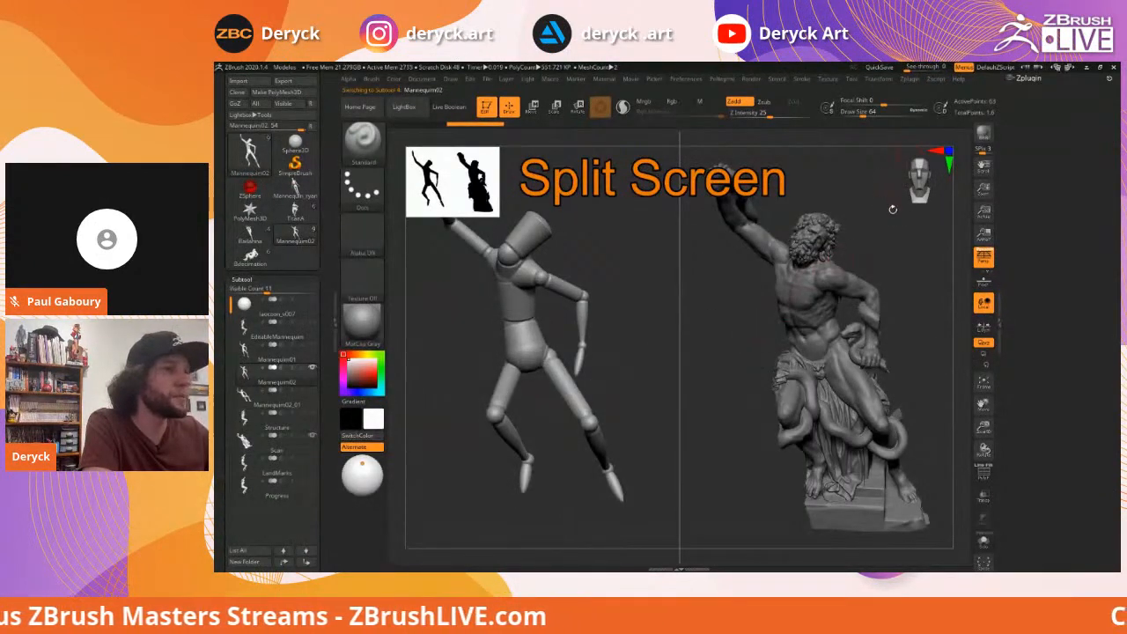
{"action": "left_click_drag", "start_coordinate": [874, 231], "coordinate": [876, 167]}
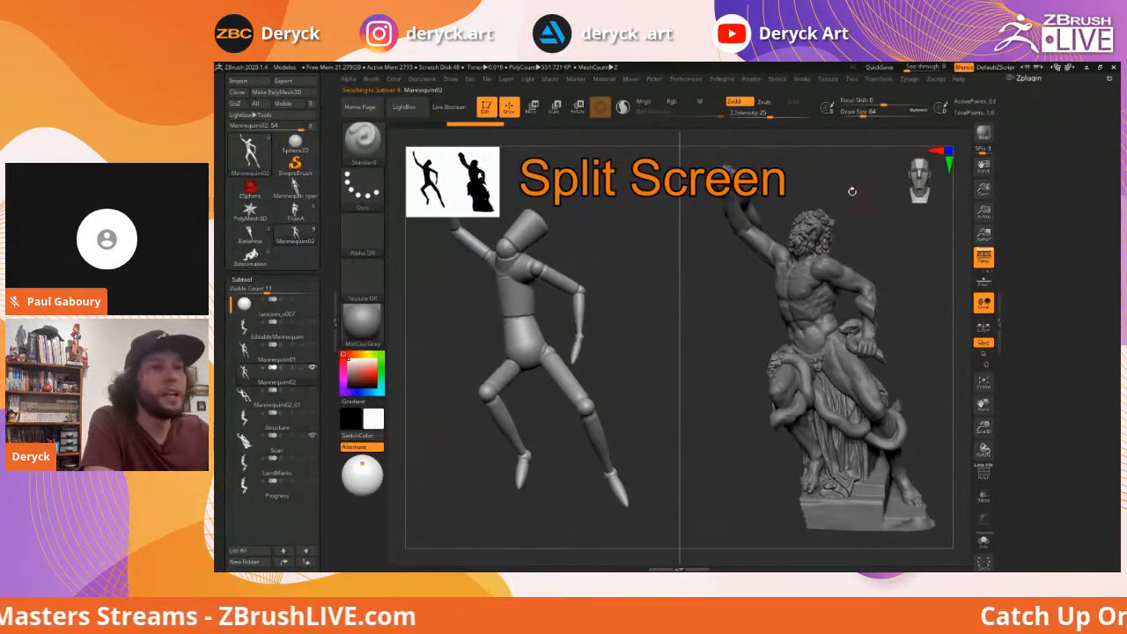
Cycle Split Screen from top-bottom to off and back to side by side, declining Dynamic Subdiv
{"action": "left_click", "coordinate": [879, 79]}
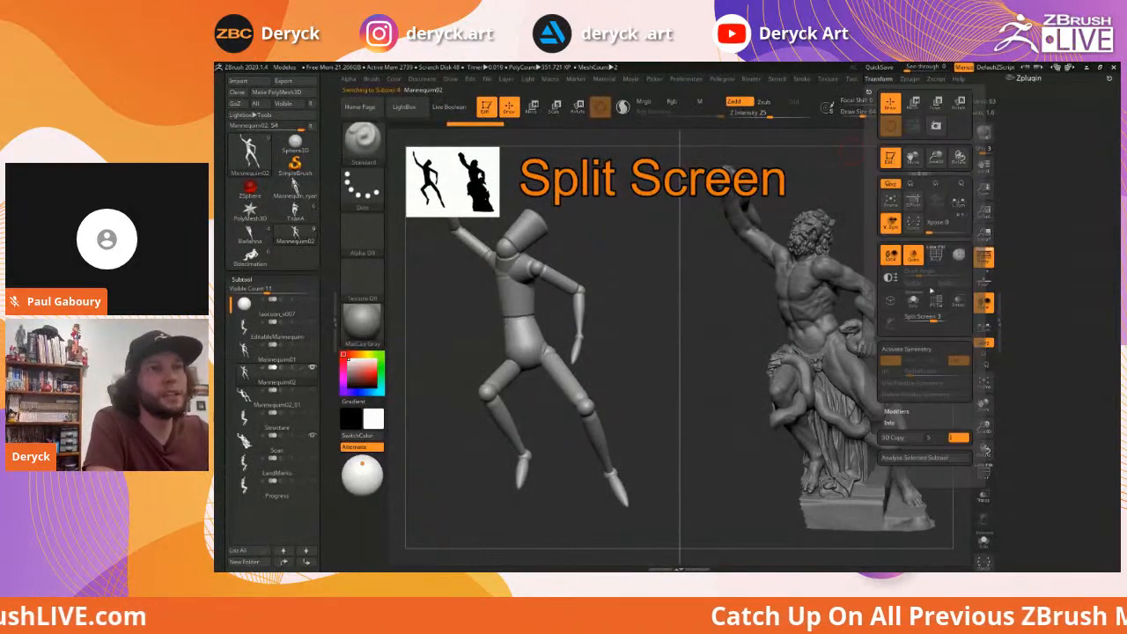
{"action": "left_click", "coordinate": [925, 317]}
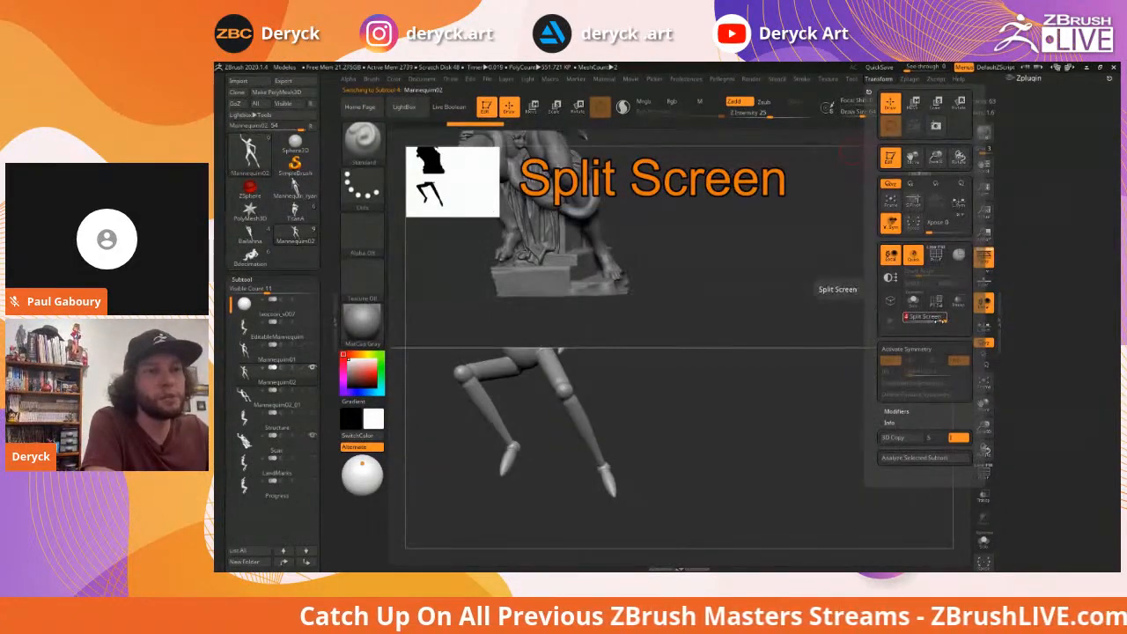
{"action": "left_click", "coordinate": [924, 317]}
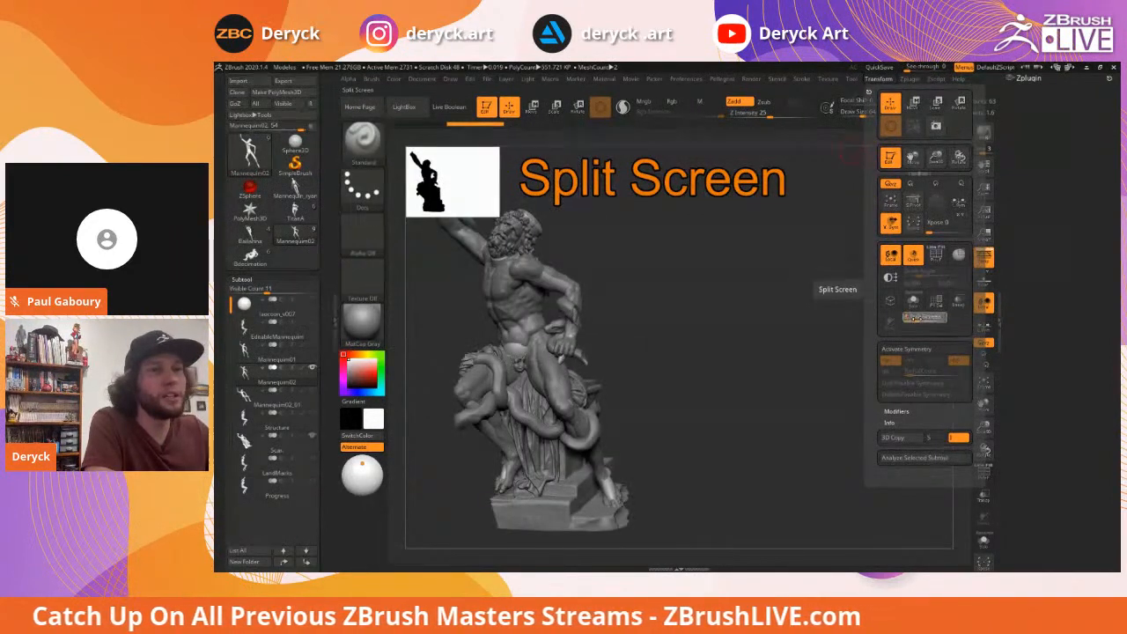
{"action": "left_click", "coordinate": [925, 317]}
{"action": "key", "text": "d"}
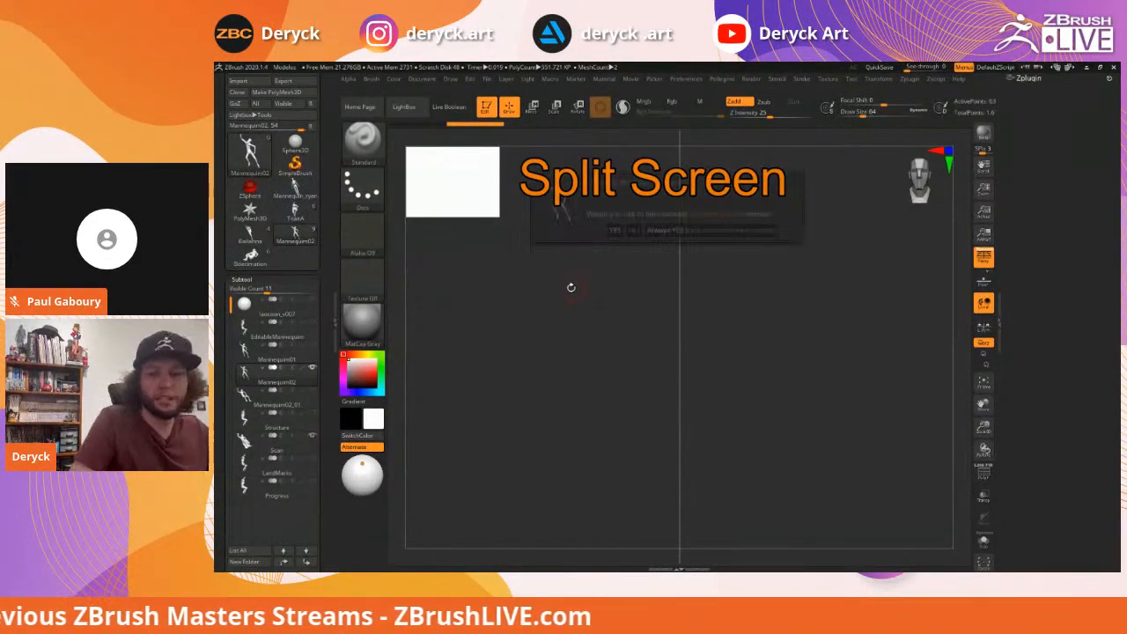
{"action": "left_click", "coordinate": [633, 229]}
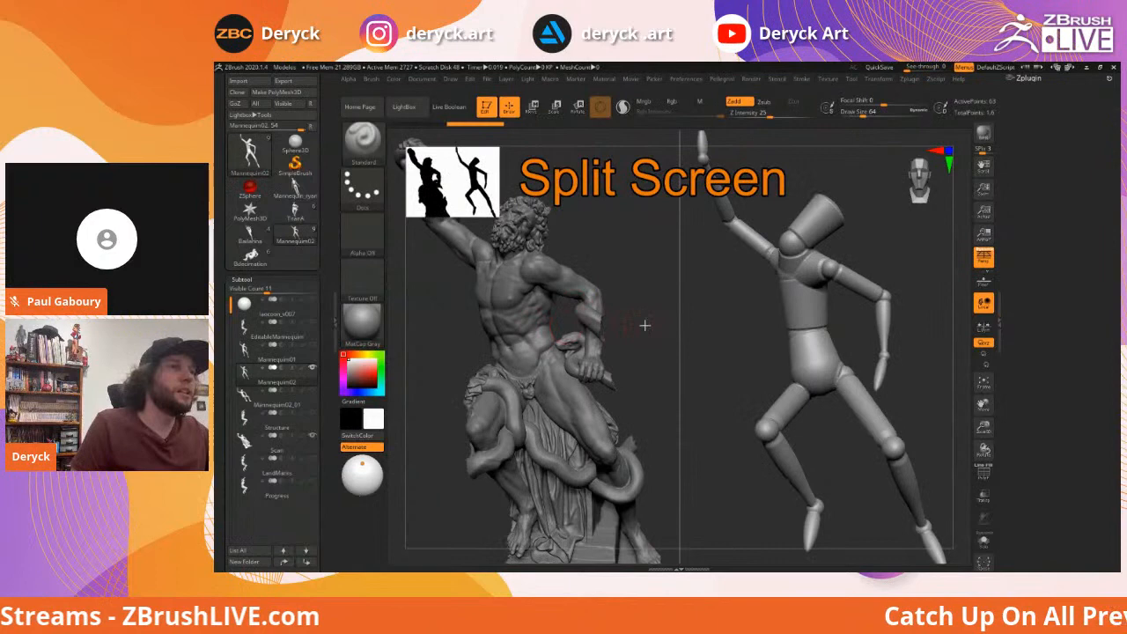
{"action": "left_click", "coordinate": [879, 79]}
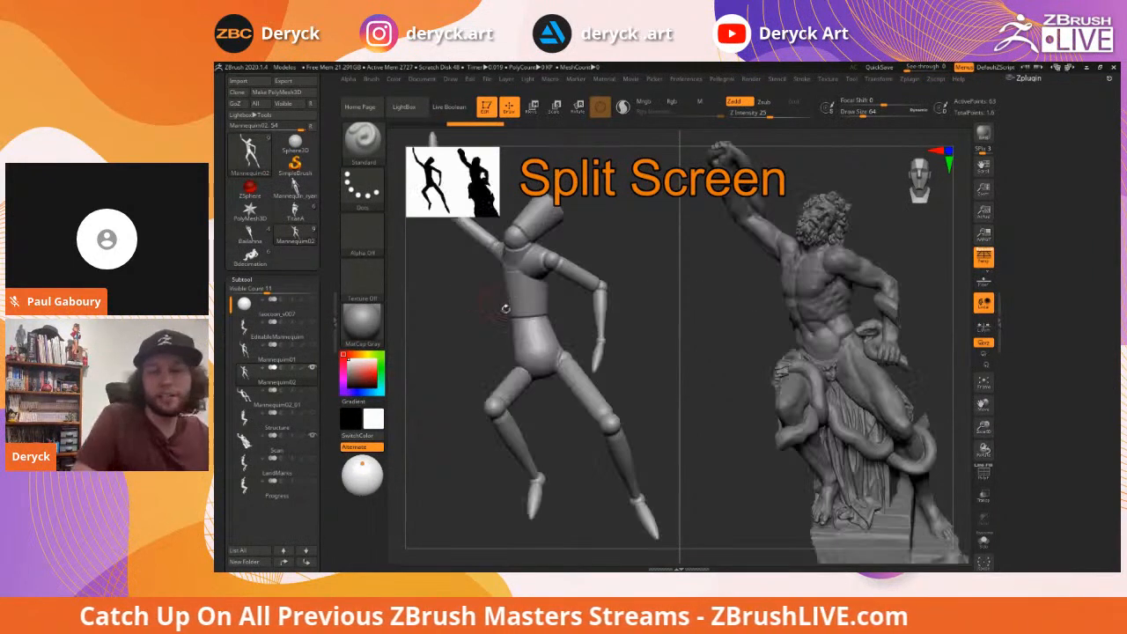
{"action": "left_click_drag", "start_coordinate": [656, 292], "coordinate": [637, 292], "text": "alt"}
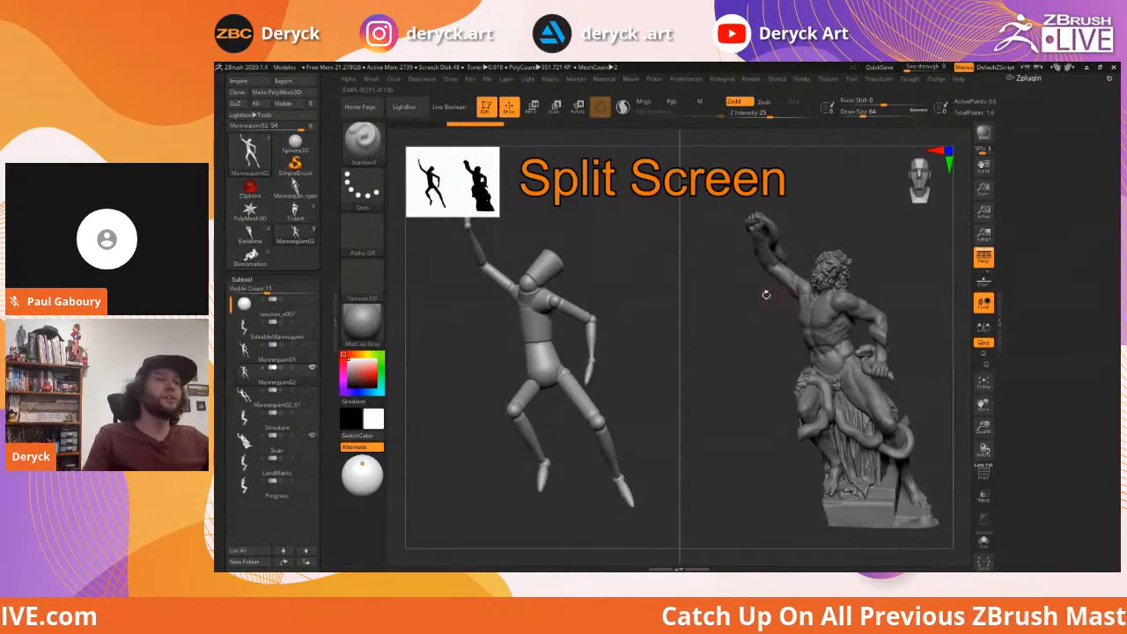
{"action": "left_click_drag", "start_coordinate": [734, 314], "coordinate": [723, 314]}
{"action": "left_click_drag", "start_coordinate": [595, 327], "coordinate": [766, 317]}
{"action": "left_click_drag", "start_coordinate": [604, 326], "coordinate": [654, 327]}
{"action": "left_click_drag", "start_coordinate": [643, 395], "coordinate": [629, 304]}
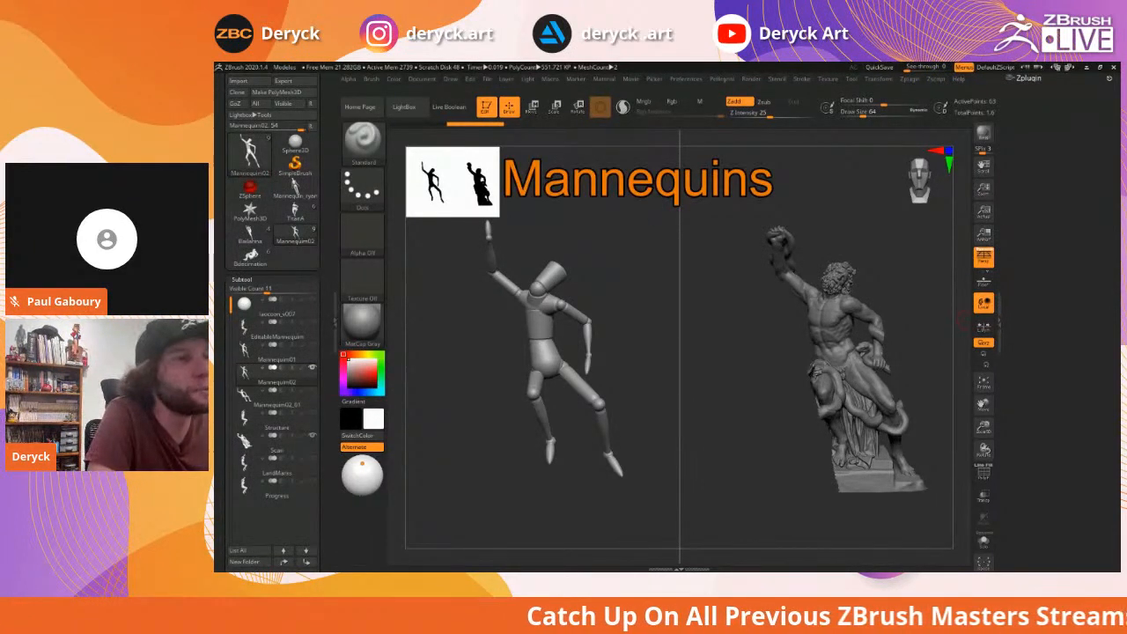
Orbit the mannequin and Scan statue together to a slightly turned angle
{"action": "left_click_drag", "start_coordinate": [568, 251], "coordinate": [618, 249]}
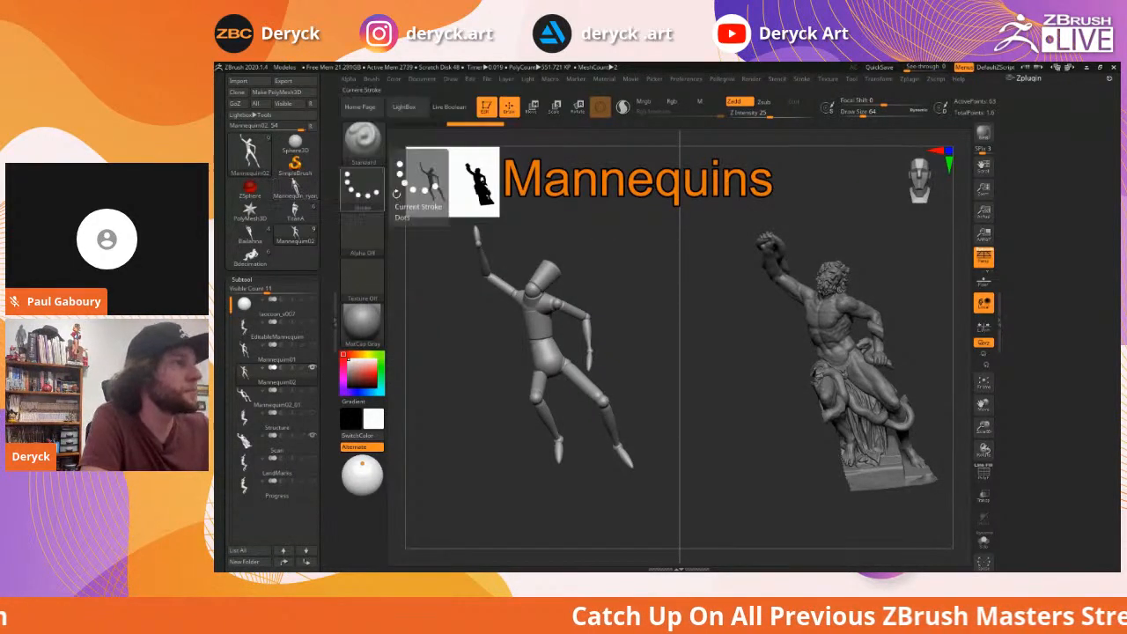
{"action": "left_click_drag", "start_coordinate": [654, 239], "coordinate": [629, 239]}
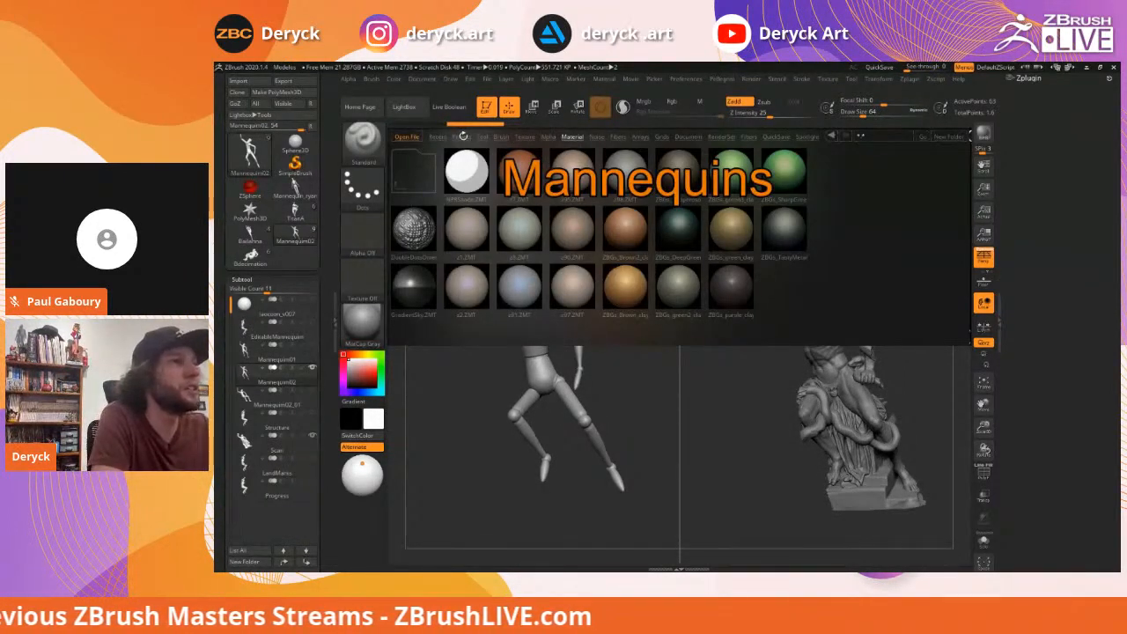
Switch LightBox to the Project tab and open the Mannequin folder
{"action": "left_click", "coordinate": [459, 136]}
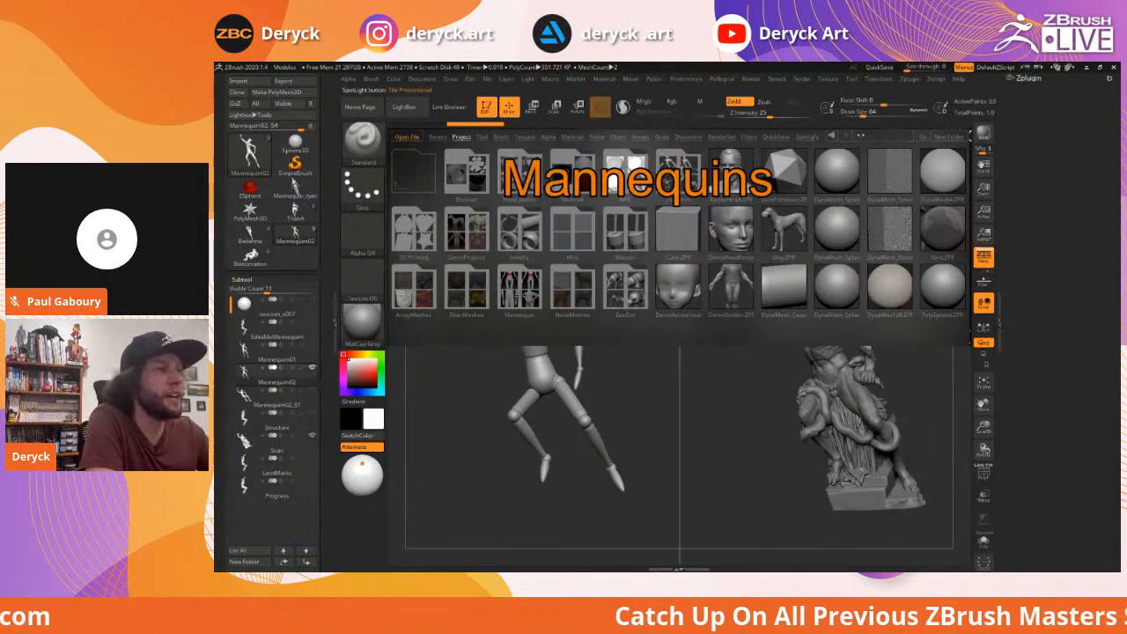
{"action": "double_click", "coordinate": [520, 287]}
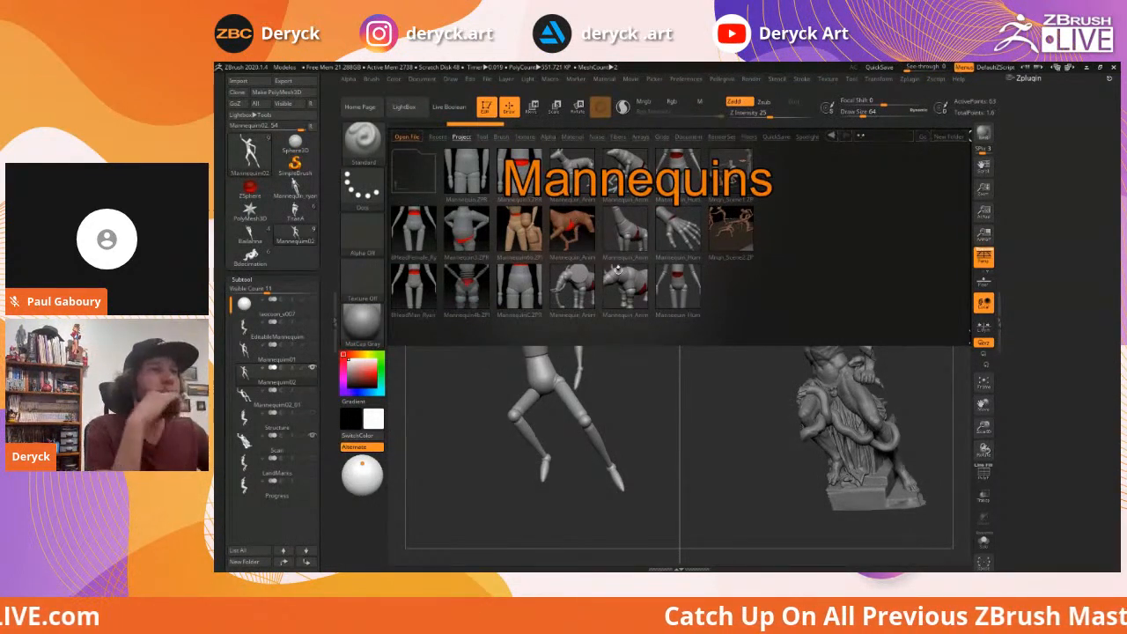
{"action": "left_click", "coordinate": [420, 137]}
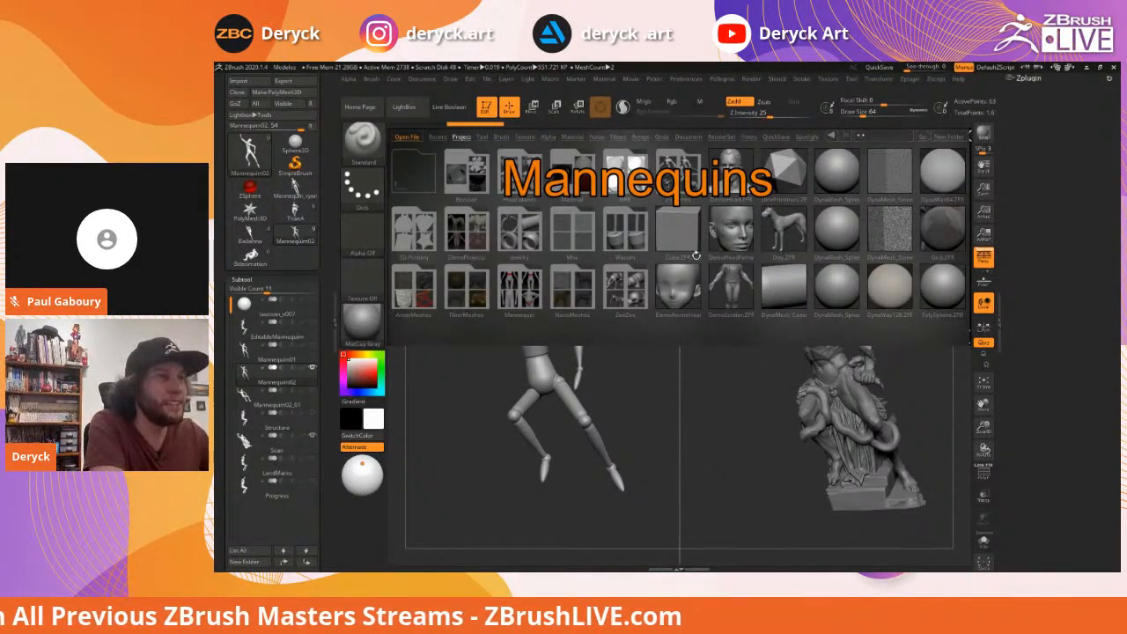
{"action": "double_click", "coordinate": [519, 292]}
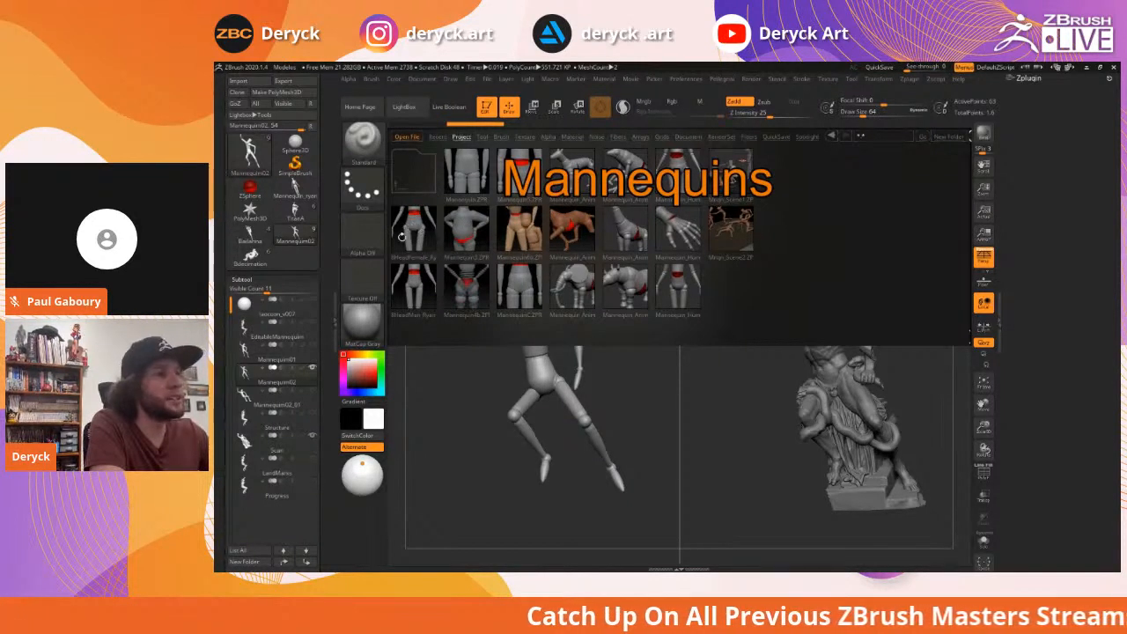
Load the female mannequin from LightBox, frame it, and undo the extra arm sphere
{"action": "left_click", "coordinate": [295, 187]}
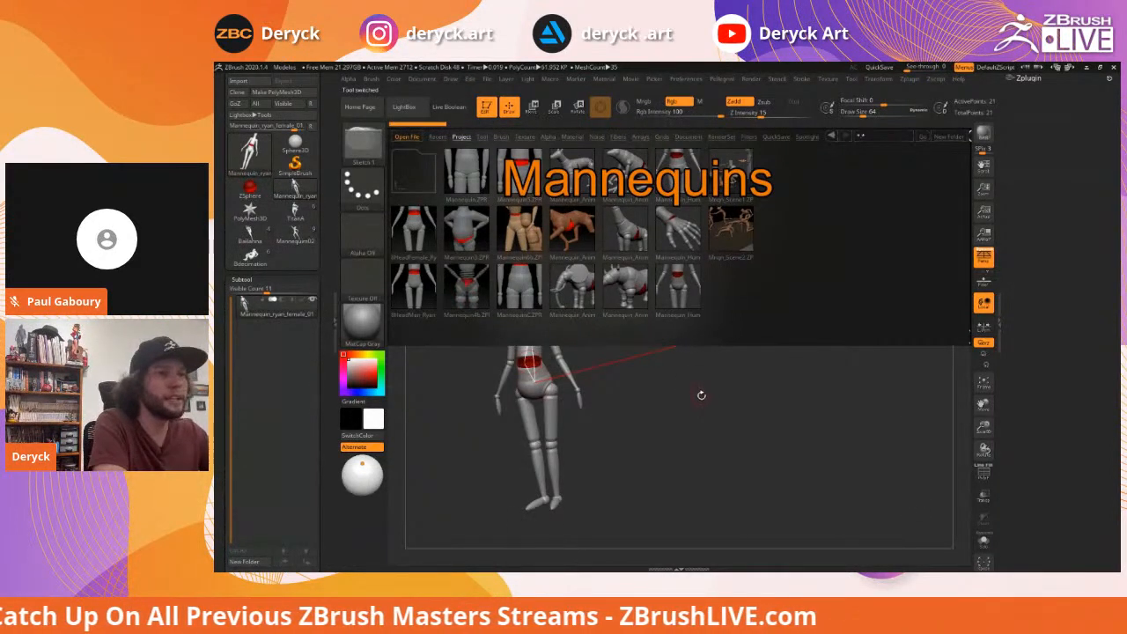
{"action": "key", "text": "comma"}
{"action": "left_click_drag", "start_coordinate": [714, 360], "coordinate": [684, 360]}
{"action": "key", "text": "f"}
{"action": "left_click_drag", "start_coordinate": [526, 275], "coordinate": [538, 282], "text": "alt"}
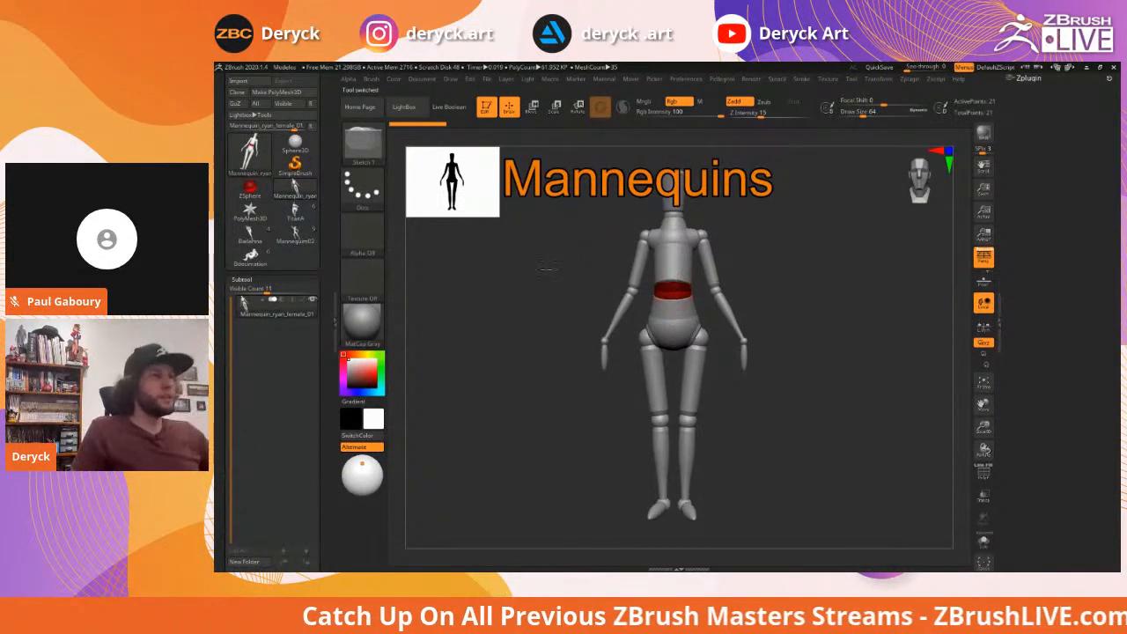
{"action": "key", "text": "ctrl+z"}
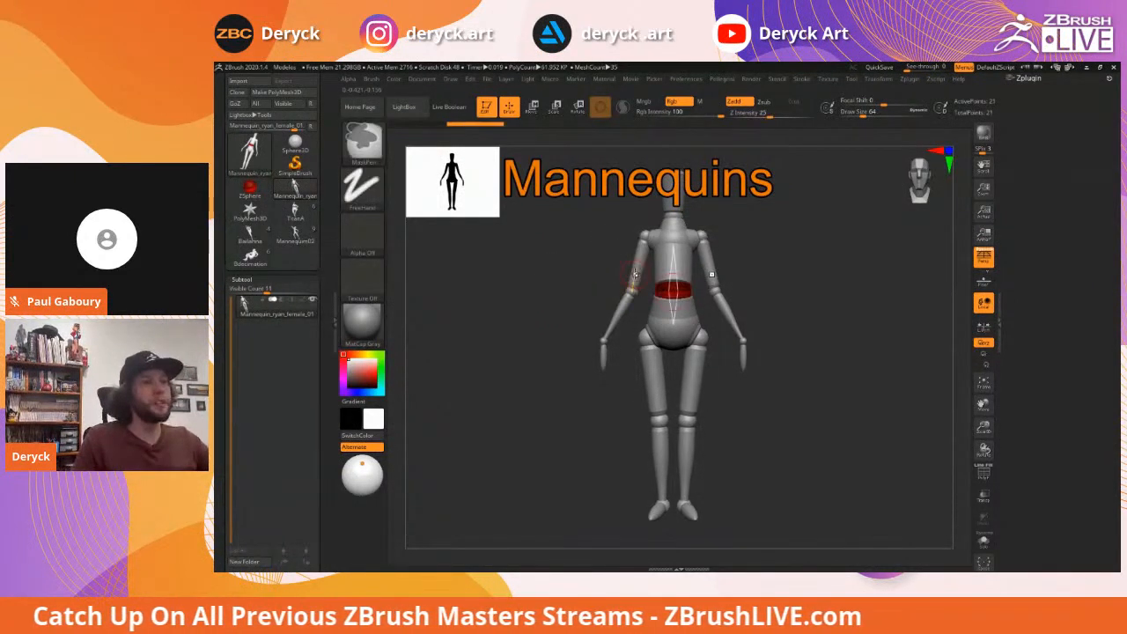
Rough out arm, leg and torso rotations, then return the legs to a standing pose
{"action": "key", "text": "r"}
{"action": "left_click_drag", "start_coordinate": [631, 285], "coordinate": [593, 249]}
{"action": "left_click_drag", "start_coordinate": [647, 371], "coordinate": [585, 304]}
{"action": "left_click_drag", "start_coordinate": [619, 250], "coordinate": [586, 281]}
{"action": "left_click_drag", "start_coordinate": [627, 387], "coordinate": [658, 389]}
{"action": "left_click_drag", "start_coordinate": [578, 349], "coordinate": [687, 341]}
{"action": "left_click_drag", "start_coordinate": [666, 280], "coordinate": [669, 281]}
{"action": "left_click_drag", "start_coordinate": [715, 300], "coordinate": [609, 296]}
Straighten the mannequin's bent neck and head upright, then square the view to the front
{"action": "left_click_drag", "start_coordinate": [575, 219], "coordinate": [652, 491]}
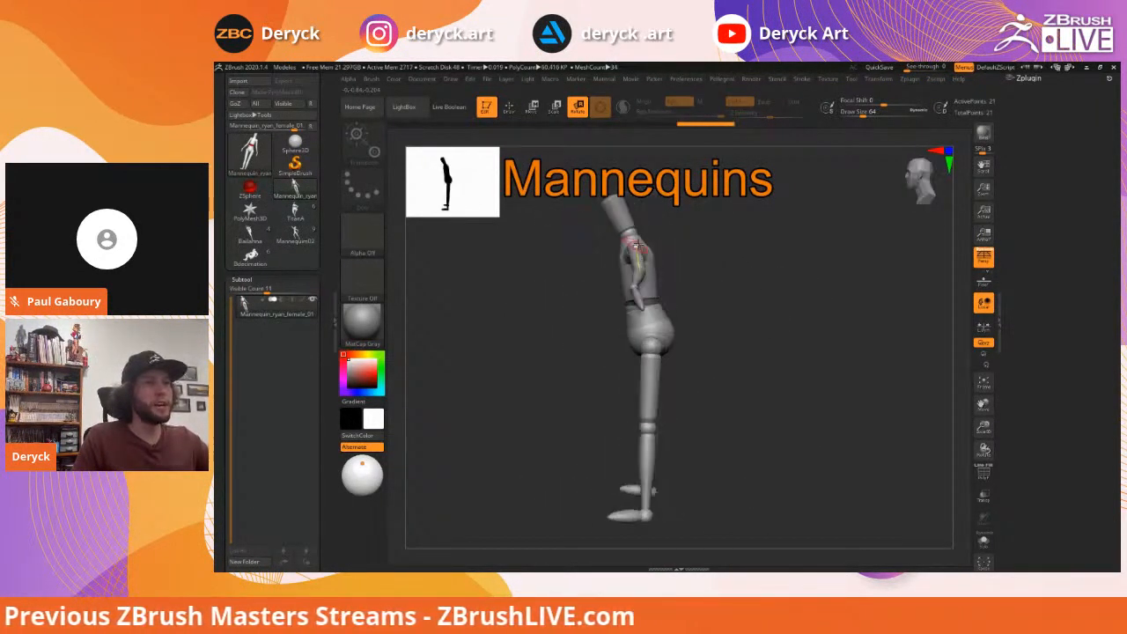
{"action": "left_click_drag", "start_coordinate": [626, 240], "coordinate": [755, 262]}
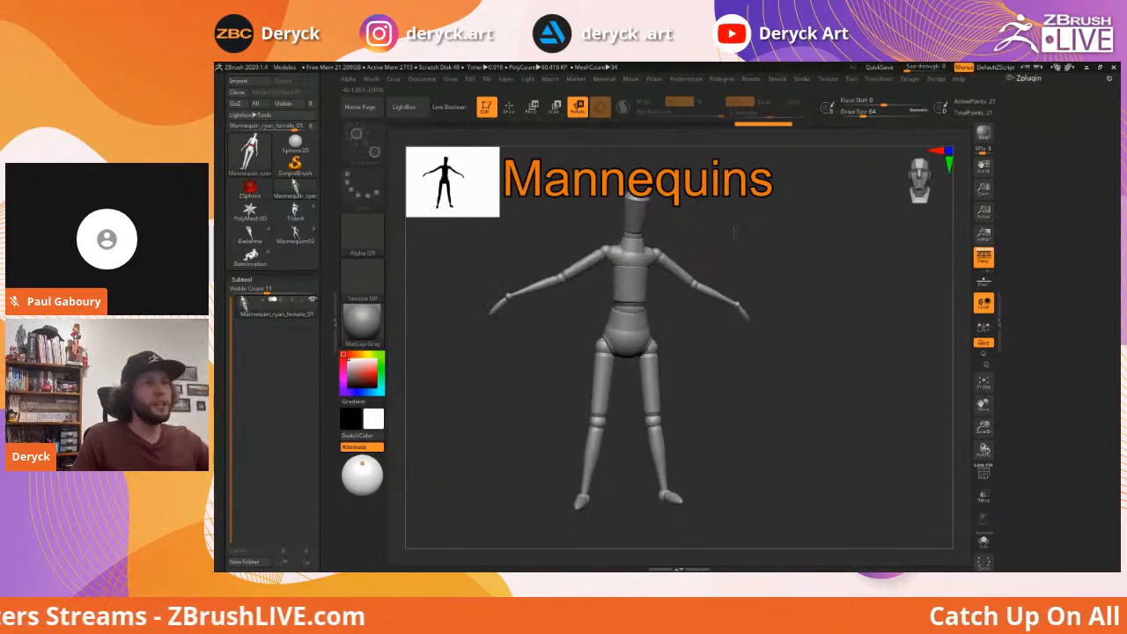
{"action": "left_click_drag", "start_coordinate": [754, 221], "coordinate": [807, 246]}
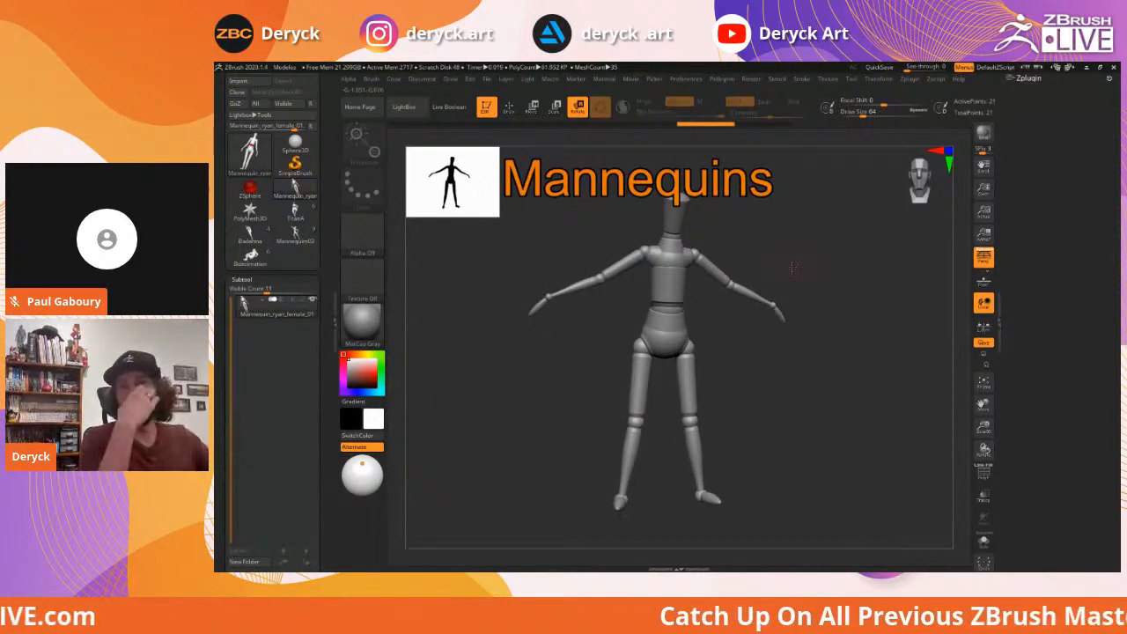
{"action": "left_click_drag", "start_coordinate": [800, 264], "coordinate": [750, 346]}
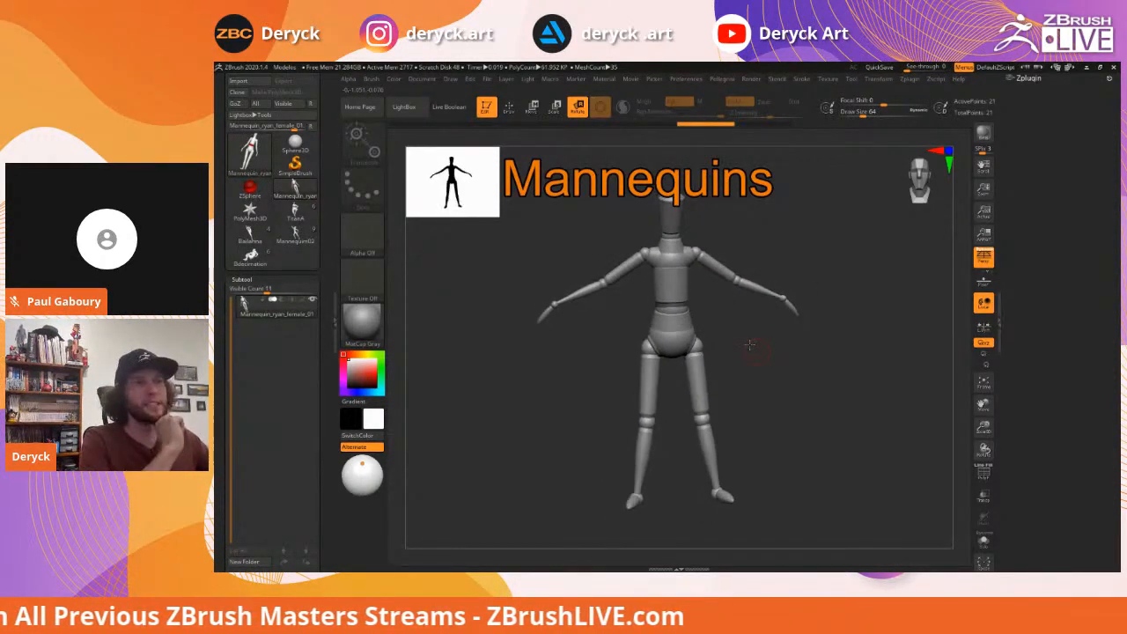
{"action": "left_click_drag", "start_coordinate": [553, 233], "coordinate": [575, 221]}
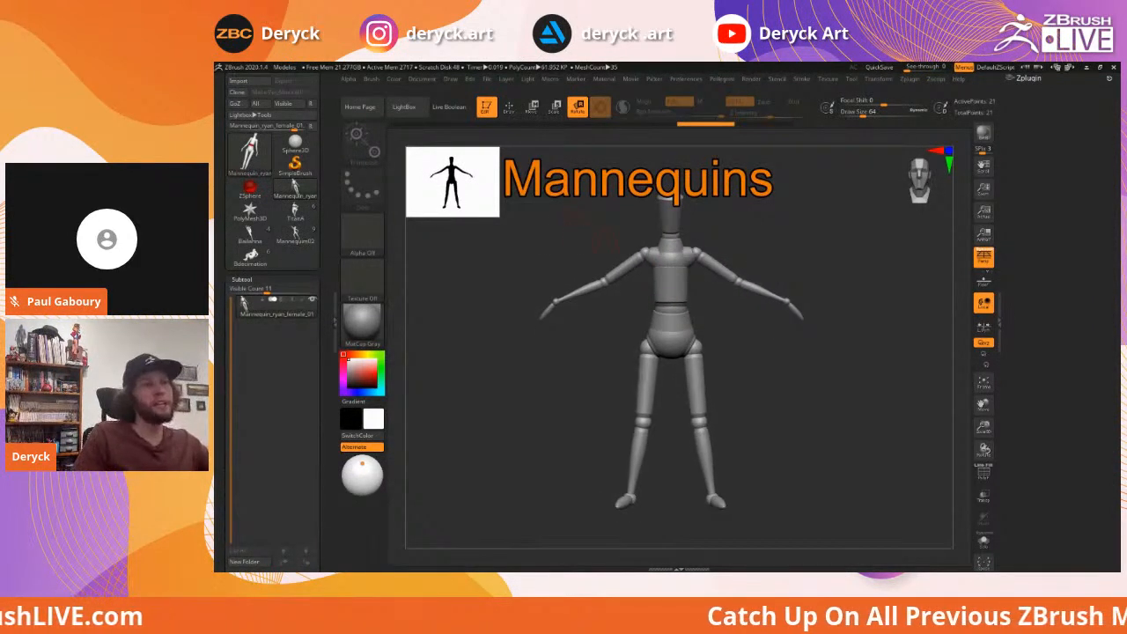
Raise the arms into a V, angle the right arm down, and lift the near leg with bent knee
{"action": "left_click_drag", "start_coordinate": [621, 268], "coordinate": [622, 237]}
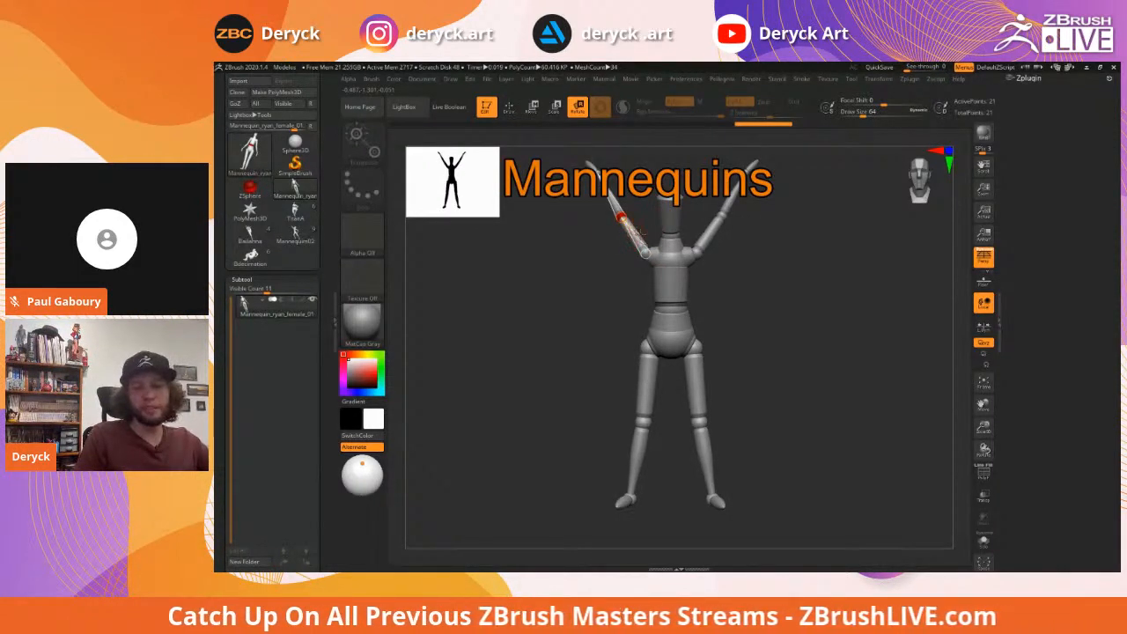
{"action": "left_click_drag", "start_coordinate": [708, 236], "coordinate": [739, 254]}
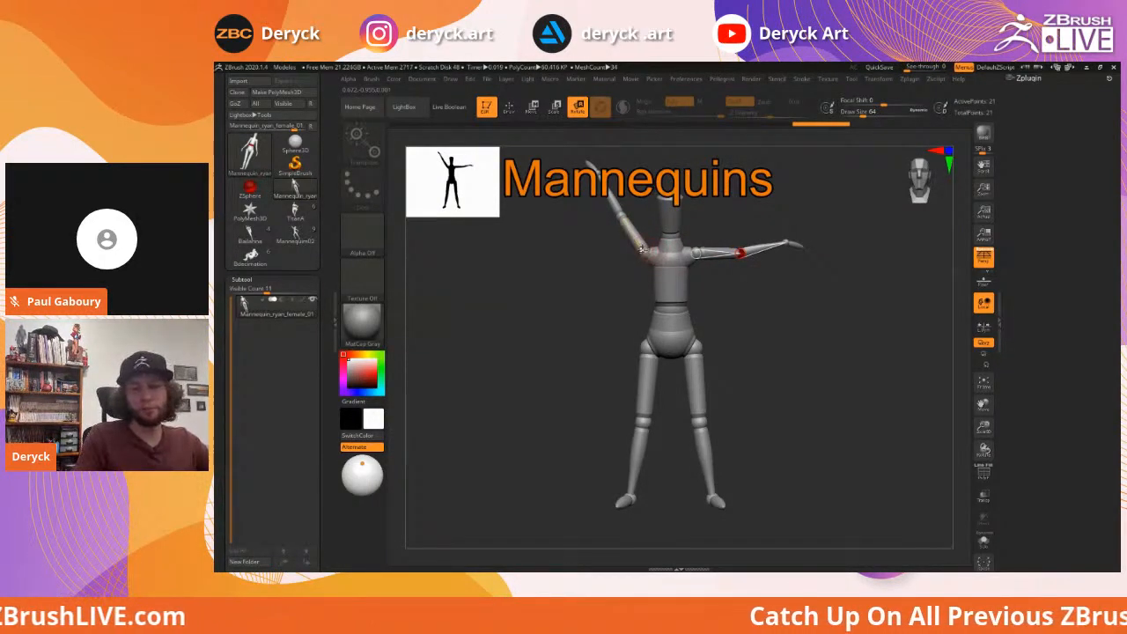
{"action": "left_click_drag", "start_coordinate": [626, 231], "coordinate": [616, 239]}
{"action": "left_click_drag", "start_coordinate": [690, 256], "coordinate": [699, 267]}
{"action": "left_click_drag", "start_coordinate": [644, 387], "coordinate": [677, 374]}
{"action": "left_click_drag", "start_coordinate": [646, 400], "coordinate": [691, 421]}
{"action": "left_click_drag", "start_coordinate": [828, 370], "coordinate": [779, 348]}
Tilt the head, swing one arm overhead with bent elbow, lift the standing leg, turn the hanging arm out
{"action": "left_click_drag", "start_coordinate": [738, 280], "coordinate": [703, 319]}
{"action": "left_click_drag", "start_coordinate": [685, 243], "coordinate": [694, 242]}
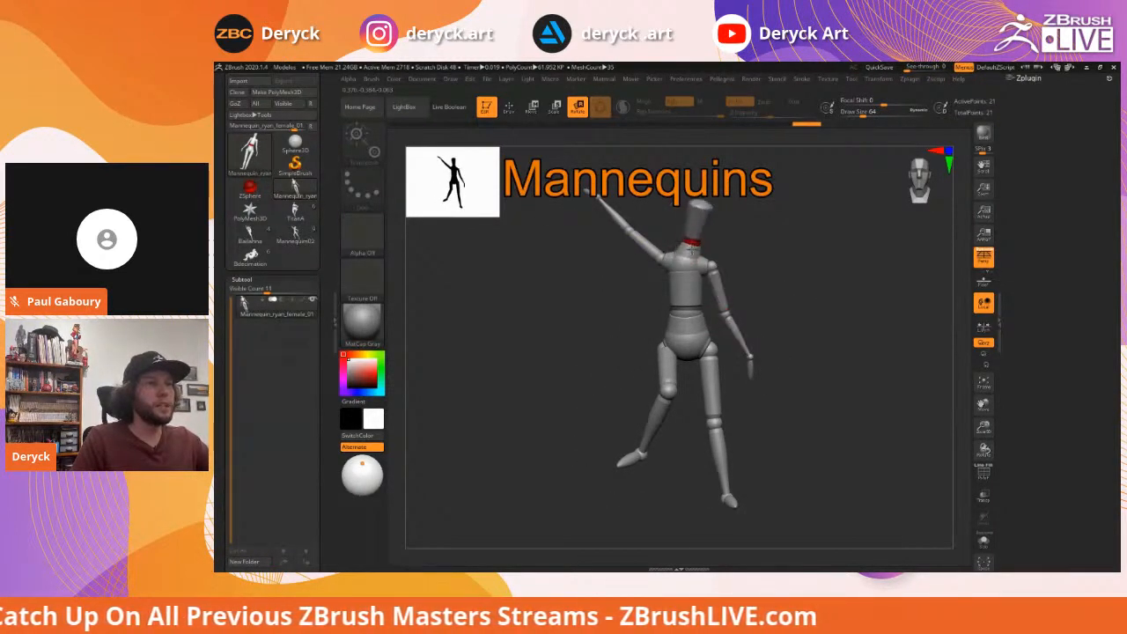
{"action": "left_click_drag", "start_coordinate": [615, 219], "coordinate": [652, 201]}
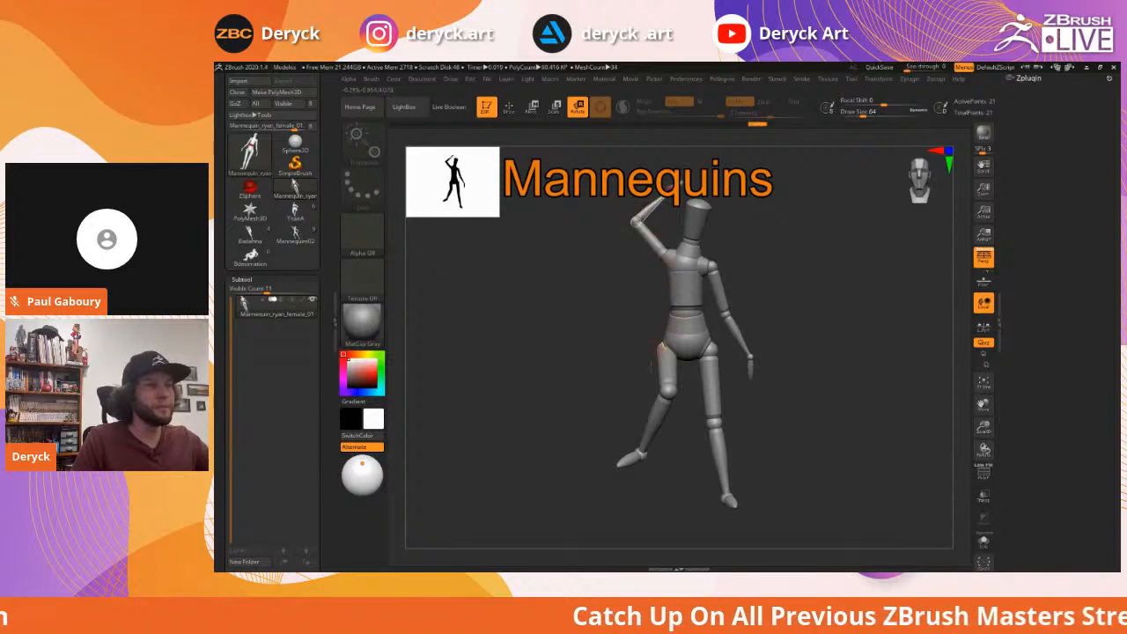
{"action": "left_click_drag", "start_coordinate": [779, 436], "coordinate": [627, 455]}
{"action": "left_click_drag", "start_coordinate": [566, 398], "coordinate": [604, 423]}
{"action": "left_click_drag", "start_coordinate": [684, 288], "coordinate": [691, 284]}
Bend the left leg at the knee, nudge the mannequin down-left, and re-pose the right arm
{"action": "left_click", "coordinate": [584, 208]}
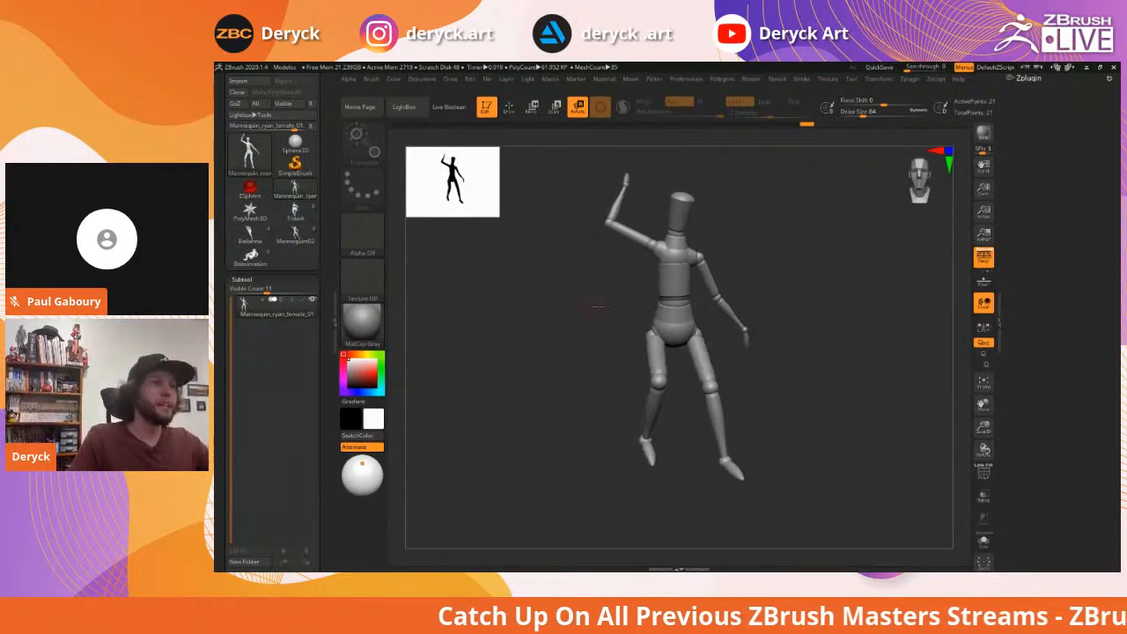
{"action": "left_click_drag", "start_coordinate": [657, 378], "coordinate": [647, 348]}
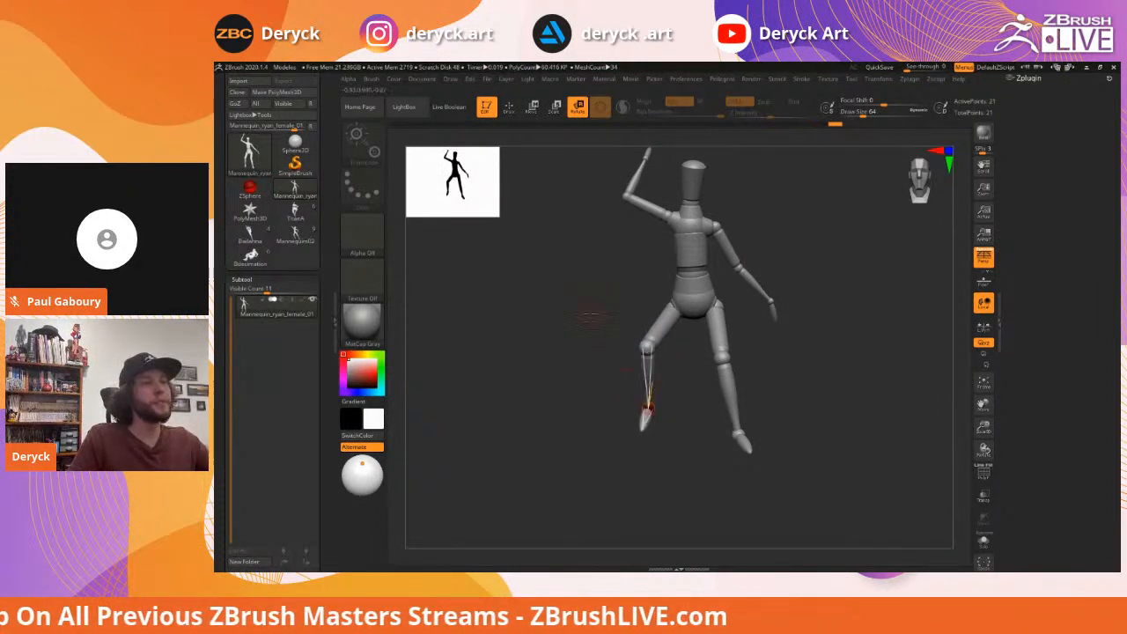
{"action": "left_click_drag", "start_coordinate": [776, 278], "coordinate": [770, 298], "text": "alt"}
{"action": "left_click_drag", "start_coordinate": [705, 247], "coordinate": [721, 266]}
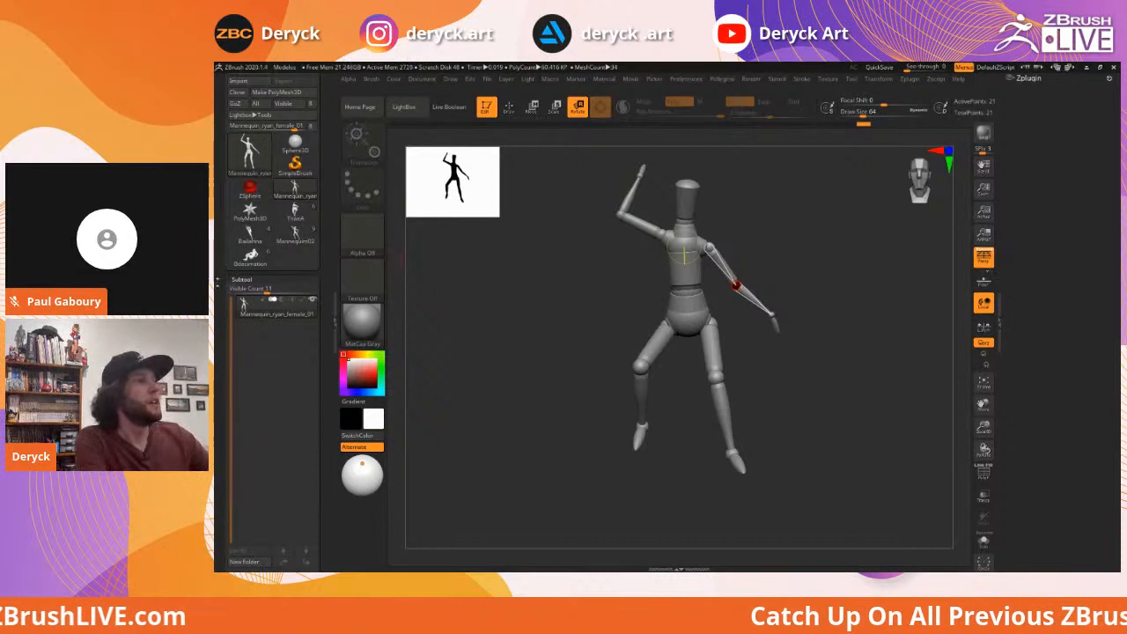
Collapse the Subtool list, turn on Adaptive Skin Preview, and show PolyFrame with Shift+F
{"action": "left_click", "coordinate": [236, 280]}
{"action": "scroll", "coordinate": [276, 373], "scroll_direction": "down", "scroll_amount": 3}
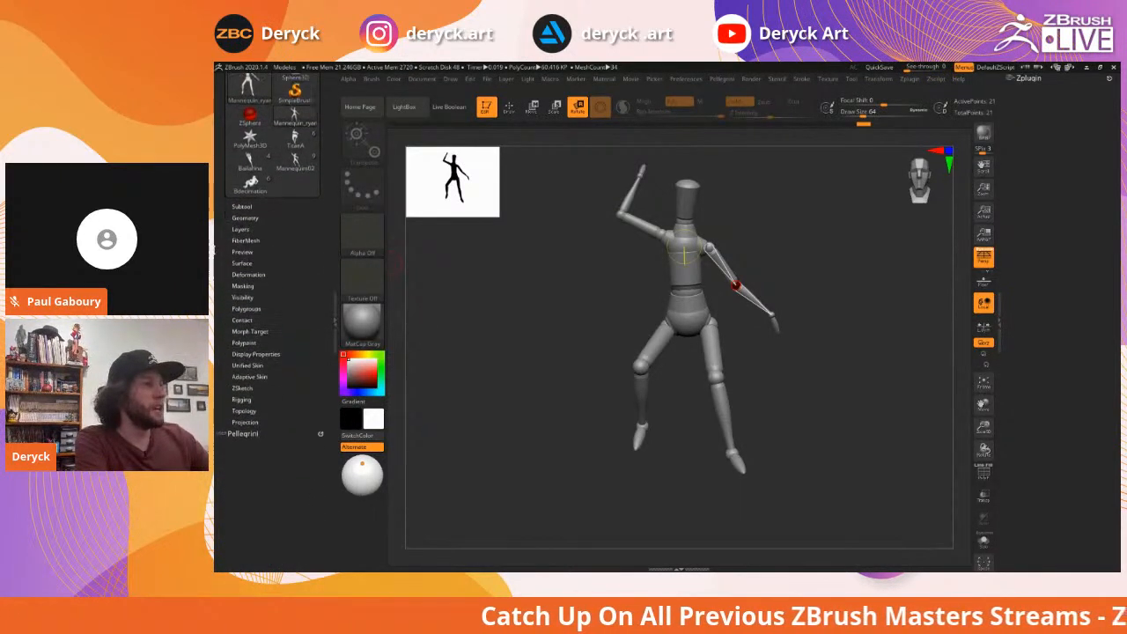
{"action": "left_click", "coordinate": [247, 366]}
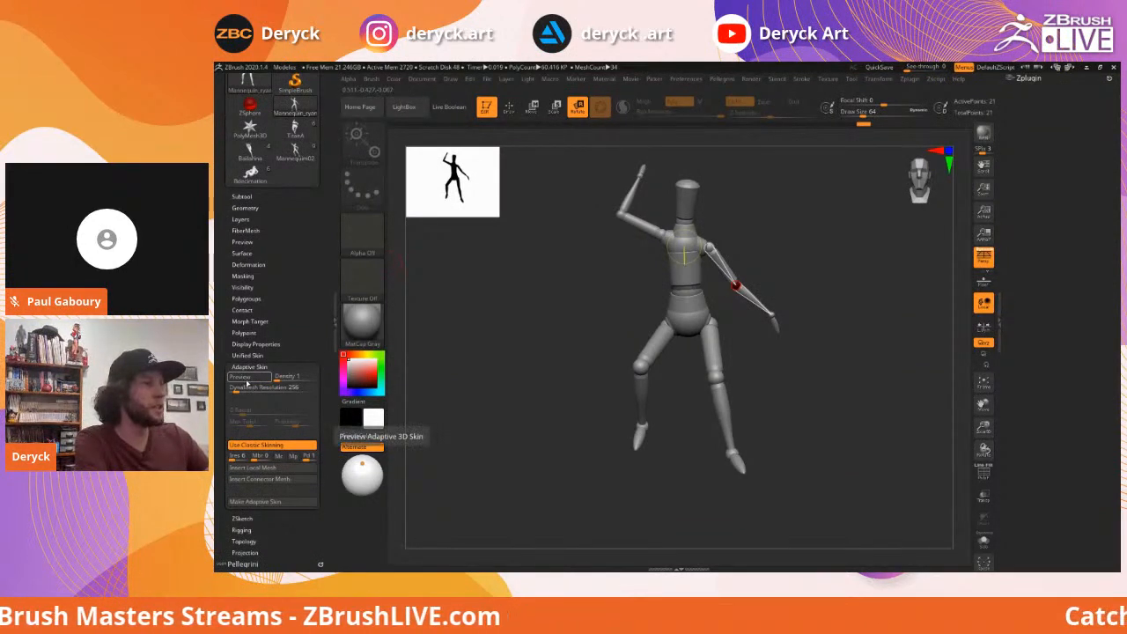
{"action": "left_click", "coordinate": [243, 381]}
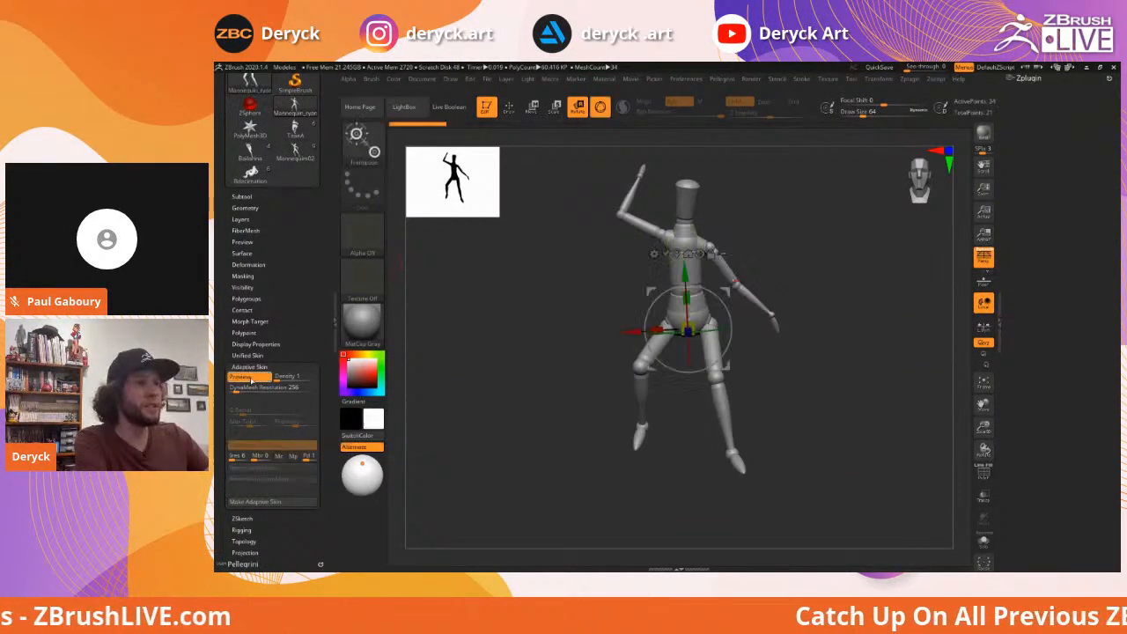
{"action": "mouse_move", "coordinate": [577, 301]}
{"action": "left_mouse_down"}
{"action": "mouse_move", "coordinate": [558, 302]}
{"action": "mouse_move", "coordinate": [576, 323]}
{"action": "mouse_move", "coordinate": [559, 322]}
{"action": "mouse_move", "coordinate": [594, 322]}
{"action": "mouse_move", "coordinate": [538, 294]}
{"action": "mouse_move", "coordinate": [539, 280]}
{"action": "mouse_move", "coordinate": [546, 317]}
{"action": "mouse_move", "coordinate": [564, 315]}
{"action": "left_mouse_up"}
{"action": "key", "text": "shift+f"}
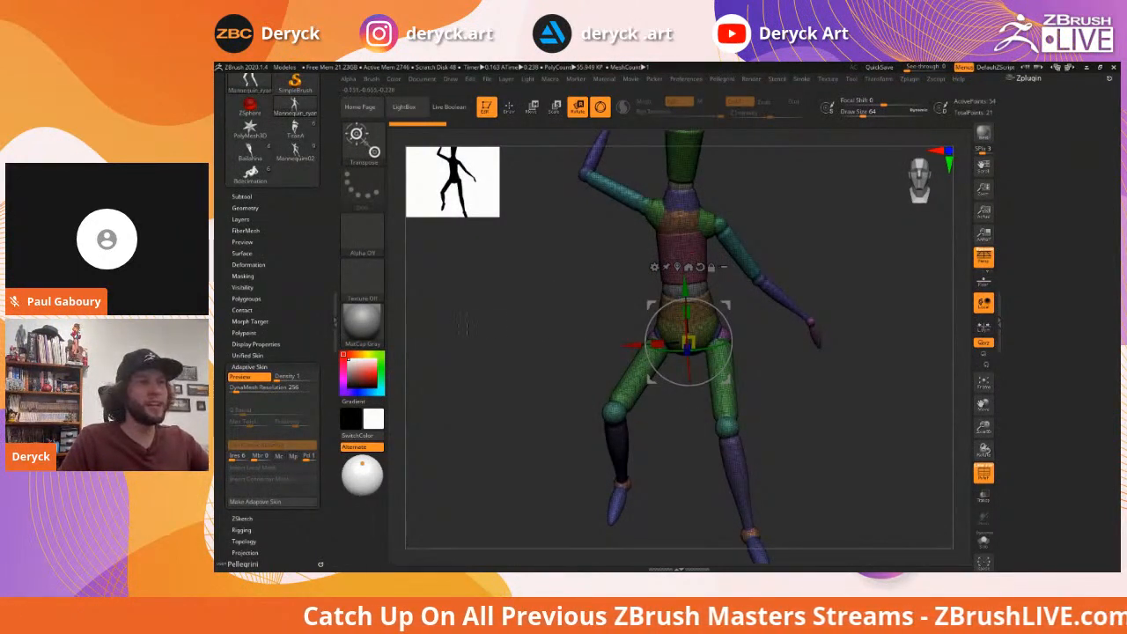
{"action": "left_click", "coordinate": [243, 377]}
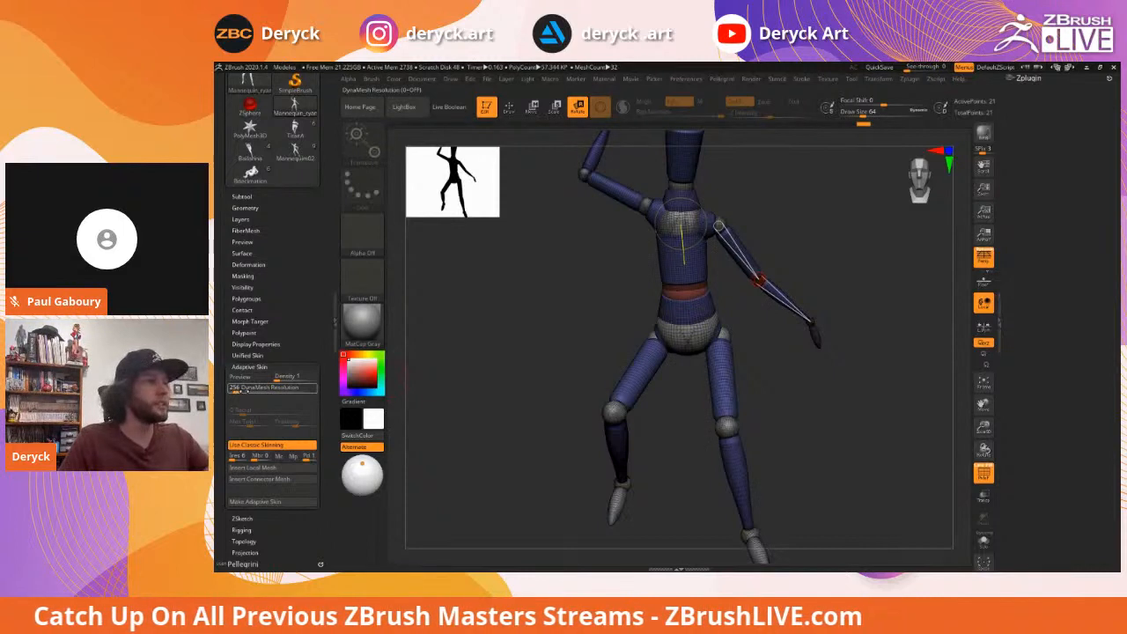
{"action": "left_click_drag", "start_coordinate": [243, 389], "coordinate": [221, 389]}
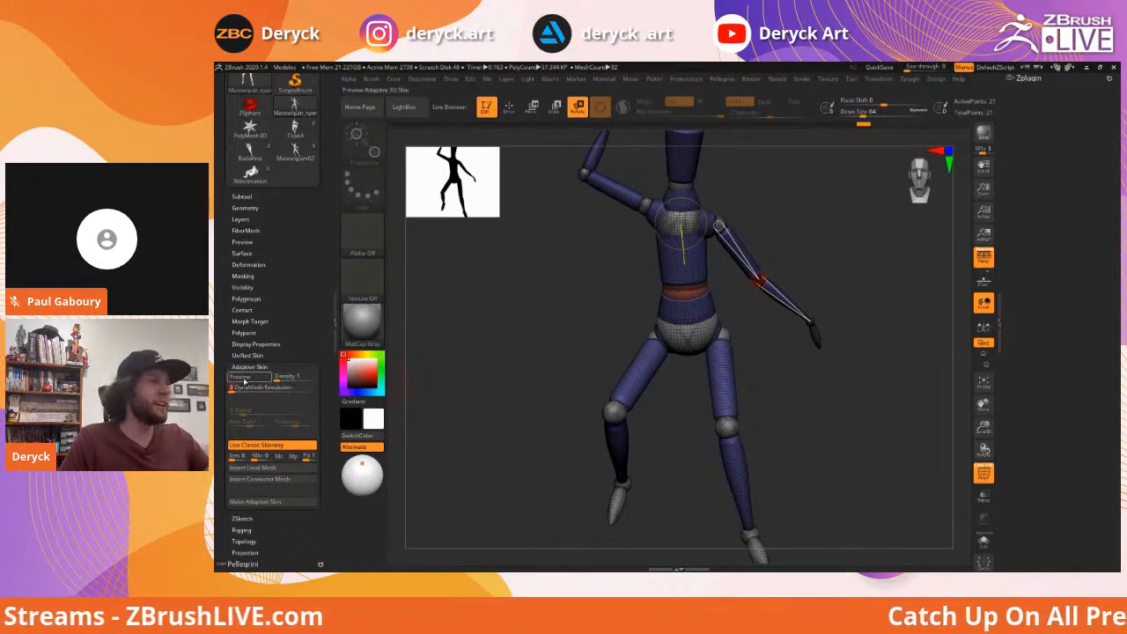
{"action": "left_click", "coordinate": [244, 378]}
{"action": "left_click_drag", "start_coordinate": [567, 304], "coordinate": [597, 281]}
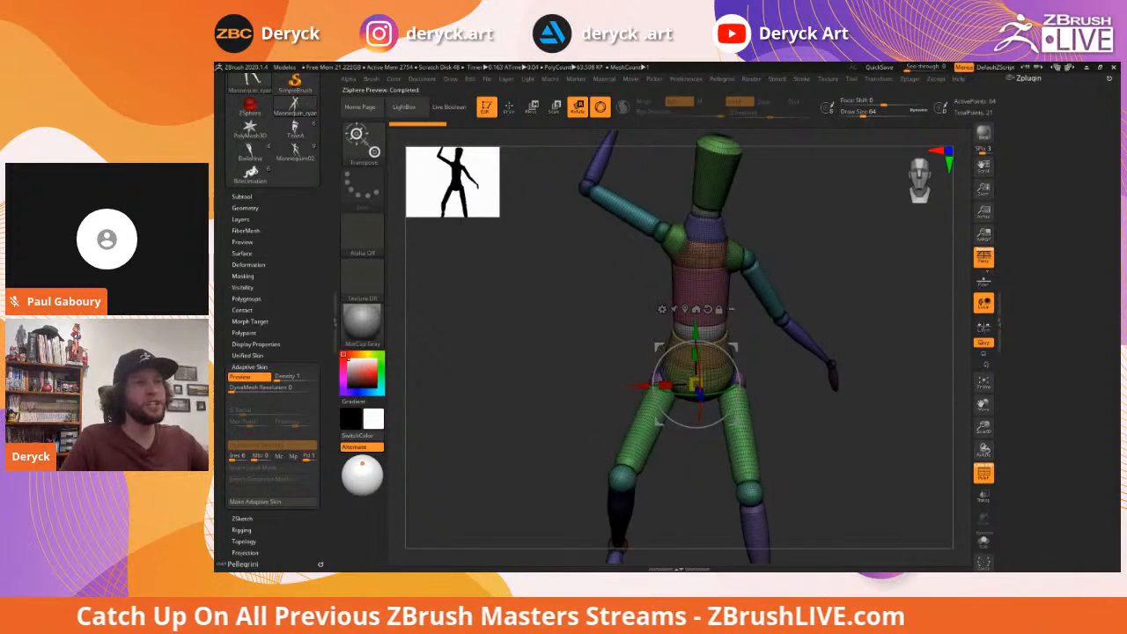
{"action": "mouse_move", "coordinate": [830, 276]}
{"action": "left_mouse_down"}
{"action": "mouse_move", "coordinate": [794, 324]}
{"action": "mouse_move", "coordinate": [838, 284]}
{"action": "left_mouse_up"}
{"action": "left_click_drag", "start_coordinate": [529, 317], "coordinate": [546, 302], "text": "alt"}
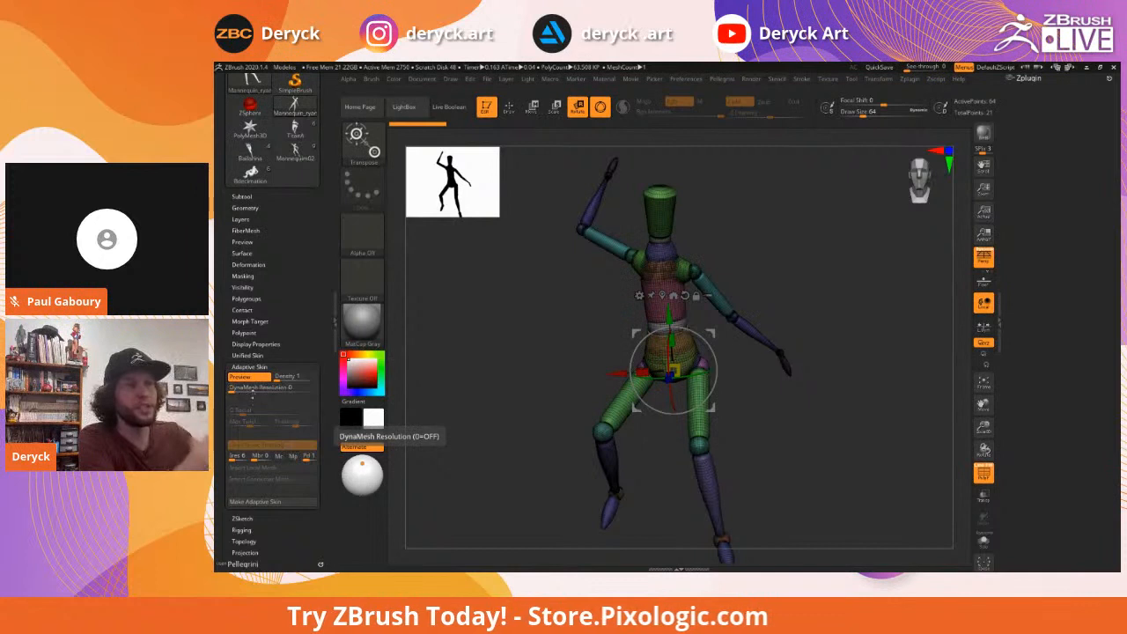
{"action": "left_click_drag", "start_coordinate": [232, 388], "coordinate": [236, 388]}
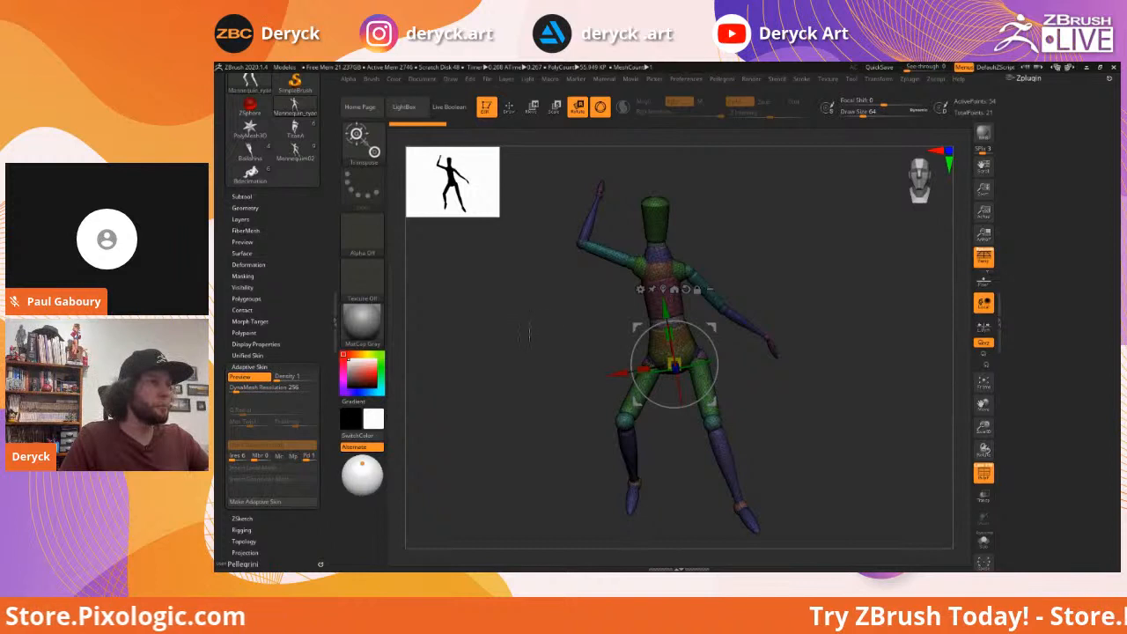
{"action": "key", "text": "q"}
{"action": "mouse_move", "coordinate": [573, 322]}
{"action": "left_mouse_down"}
{"action": "mouse_move", "coordinate": [563, 327]}
{"action": "mouse_move", "coordinate": [556, 287]}
{"action": "left_mouse_up"}
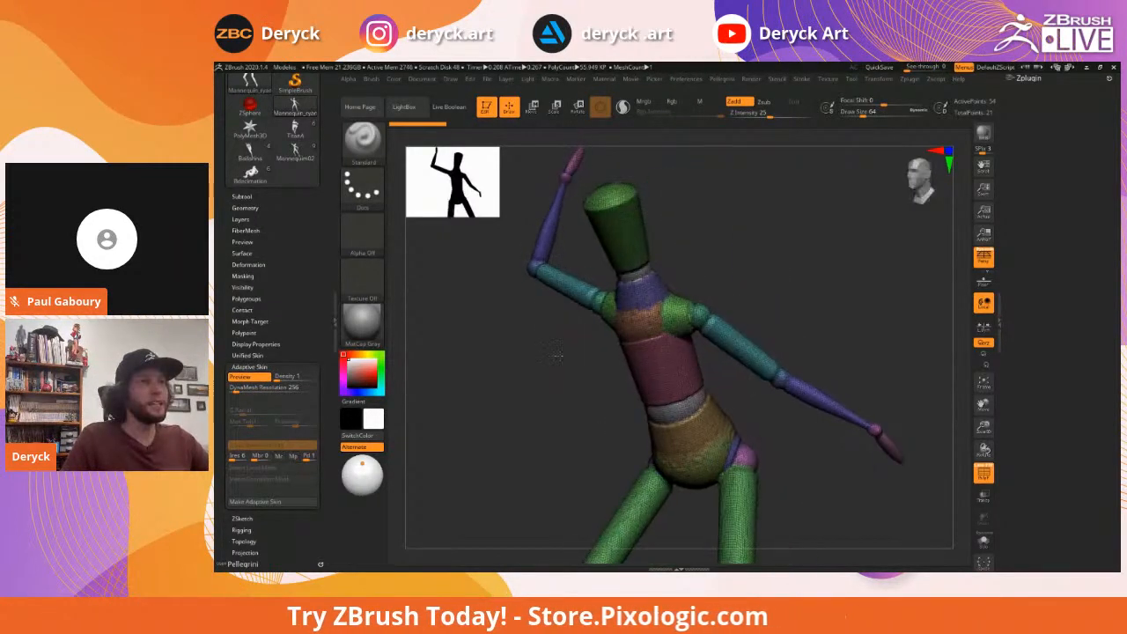
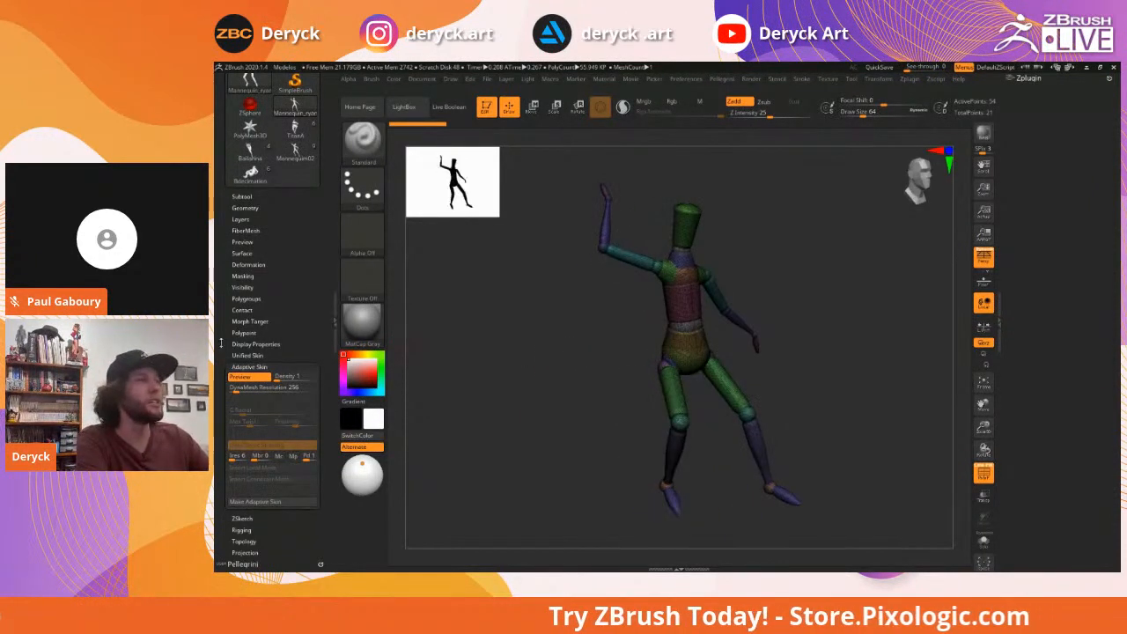
Make an Adaptive Skin from the posed mannequin rig
{"action": "scroll", "coordinate": [269, 321], "scroll_direction": "up", "scroll_amount": 1}
{"action": "scroll", "coordinate": [218, 404], "scroll_direction": "down", "scroll_amount": 1}
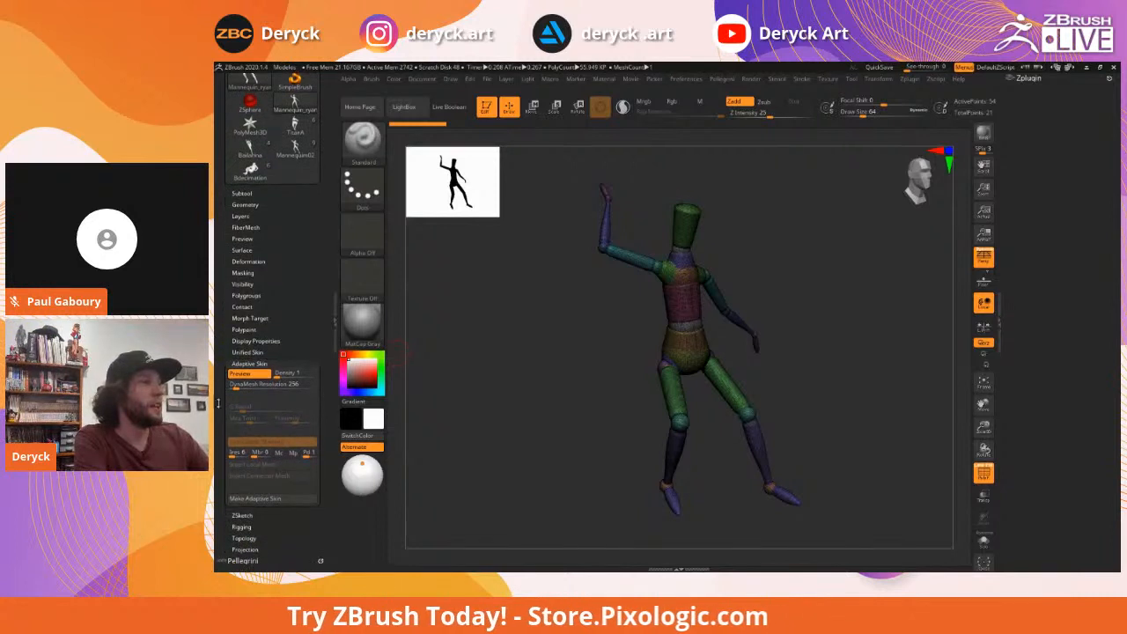
{"action": "left_click", "coordinate": [259, 499]}
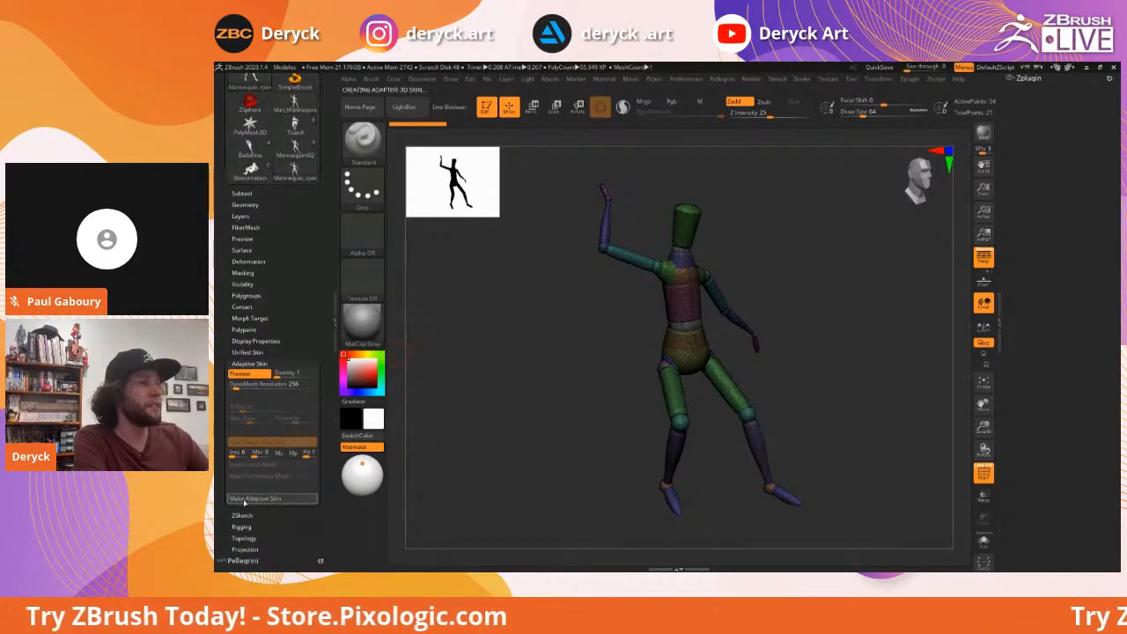
Switch to the Skin_Mannequin tool, look it over, expand the Subtool list and zoom to the torso
{"action": "scroll", "coordinate": [326, 282], "scroll_direction": "up", "scroll_amount": 8}
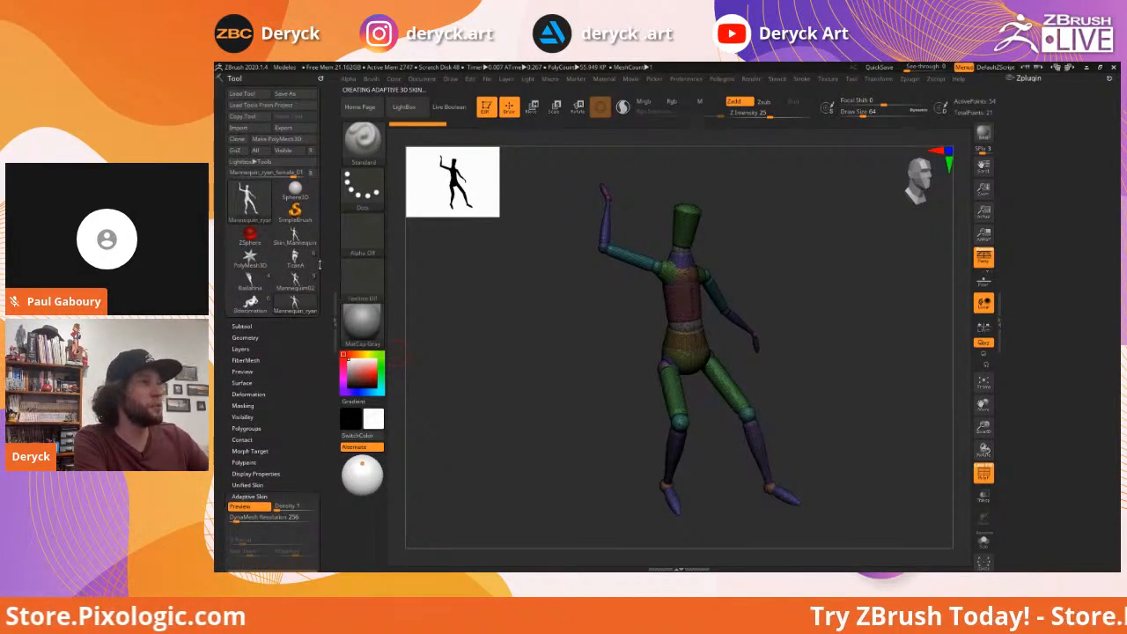
{"action": "mouse_move", "coordinate": [298, 236]}
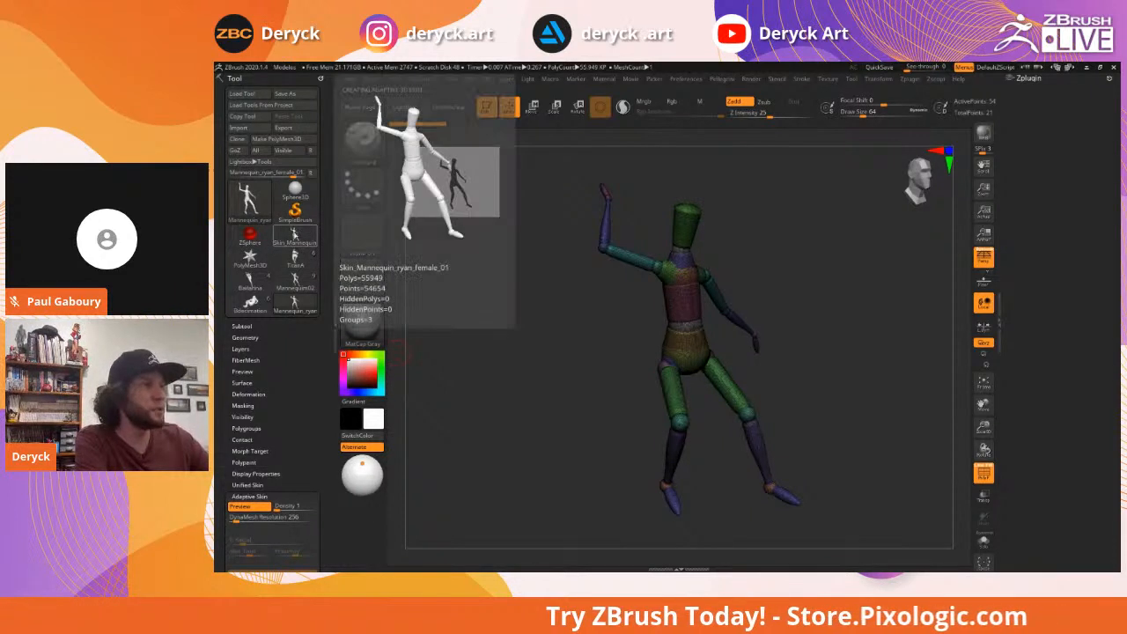
{"action": "left_click", "coordinate": [296, 236]}
{"action": "left_click_drag", "start_coordinate": [589, 312], "coordinate": [432, 317]}
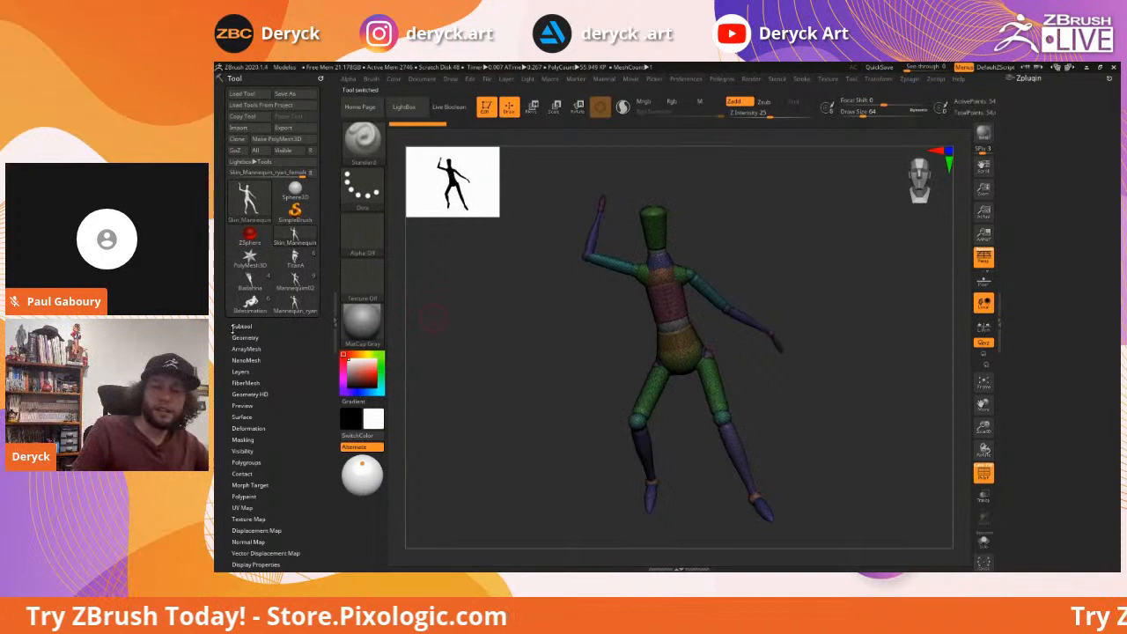
{"action": "scroll", "coordinate": [243, 378], "scroll_direction": "down", "scroll_amount": 5}
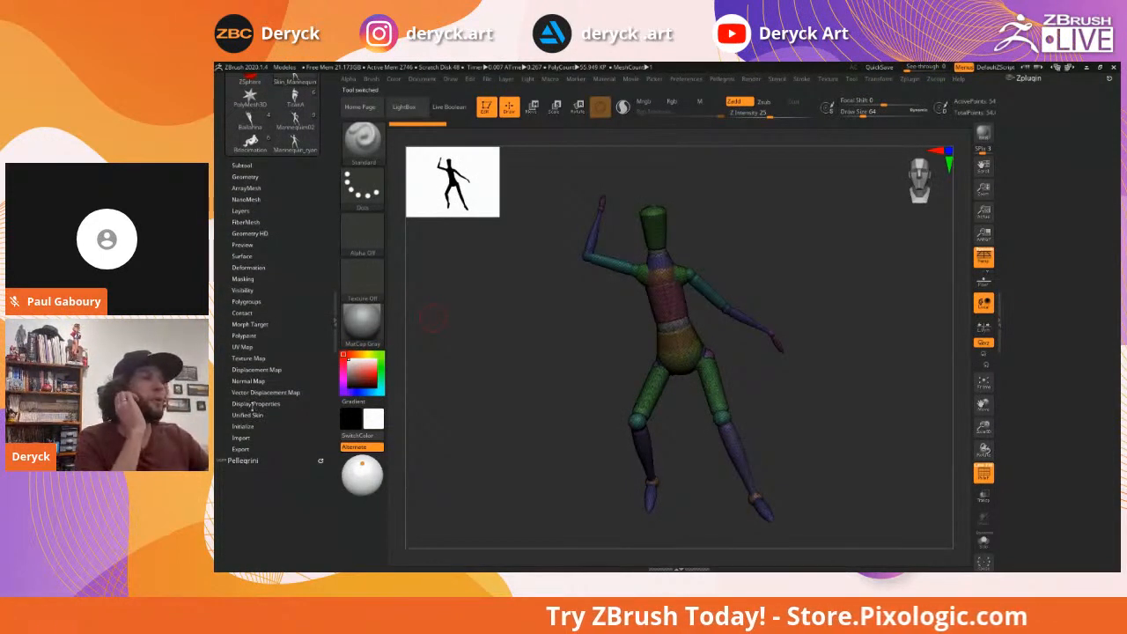
{"action": "scroll", "coordinate": [222, 421], "scroll_direction": "up", "scroll_amount": 3}
{"action": "scroll", "coordinate": [222, 421], "scroll_direction": "up", "scroll_amount": 2}
{"action": "mouse_move", "coordinate": [519, 342]}
{"action": "left_mouse_down"}
{"action": "mouse_move", "coordinate": [588, 344]}
{"action": "mouse_move", "coordinate": [513, 339]}
{"action": "left_mouse_up"}
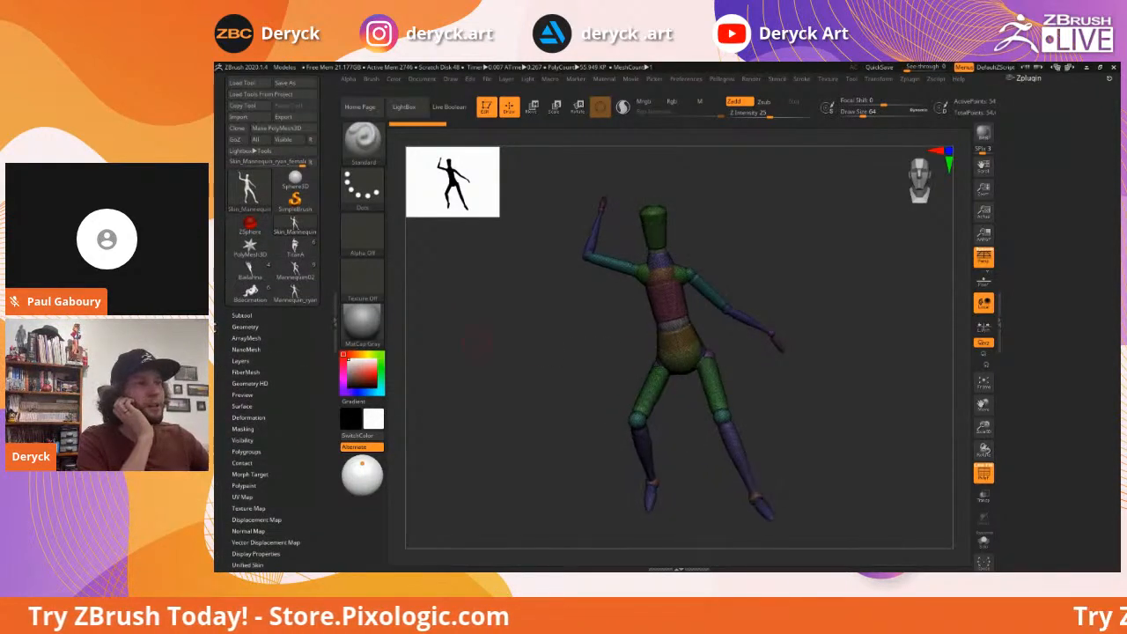
{"action": "left_click", "coordinate": [240, 314]}
{"action": "mouse_move", "coordinate": [583, 345]}
{"action": "left_mouse_down"}
{"action": "mouse_move", "coordinate": [604, 327]}
{"action": "mouse_move", "coordinate": [596, 305]}
{"action": "mouse_move", "coordinate": [609, 322]}
{"action": "left_mouse_up"}
Switch to the Move brush at size 120
{"action": "key", "text": "b"}
{"action": "key", "text": "m"}
{"action": "key", "text": "v"}
{"action": "key", "text": "s"}
{"action": "left_click", "coordinate": [644, 318]}
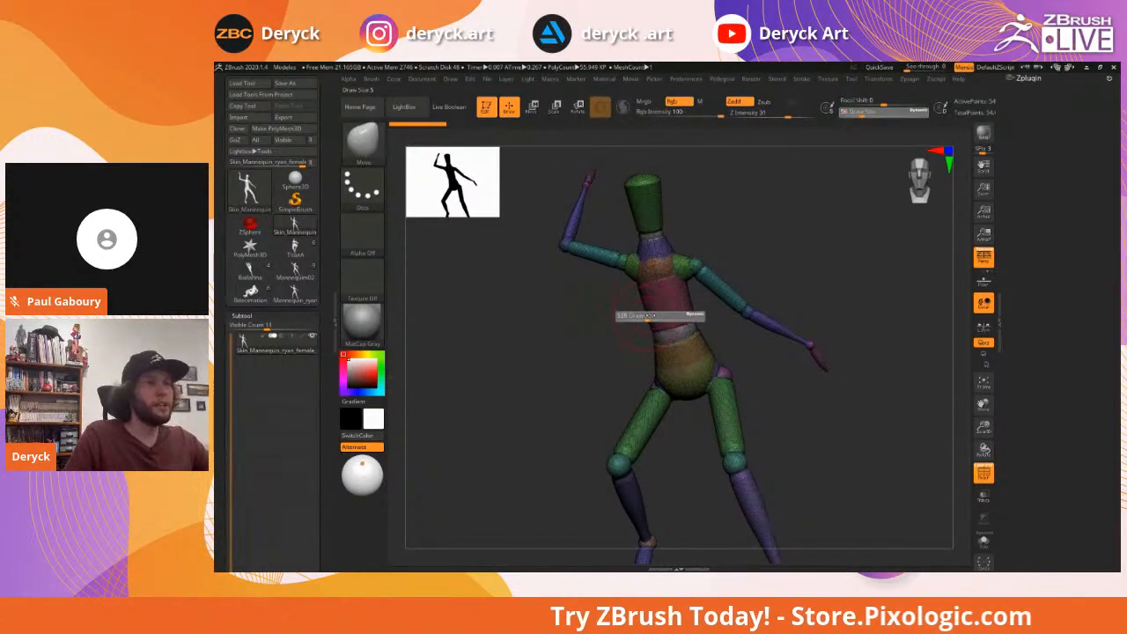
With a low-intensity Inflat brush and PolyFrame hidden, inflate the raised arm's shoulder and remesh
{"action": "key", "text": "b"}
{"action": "key", "text": "i"}
{"action": "key", "text": "n"}
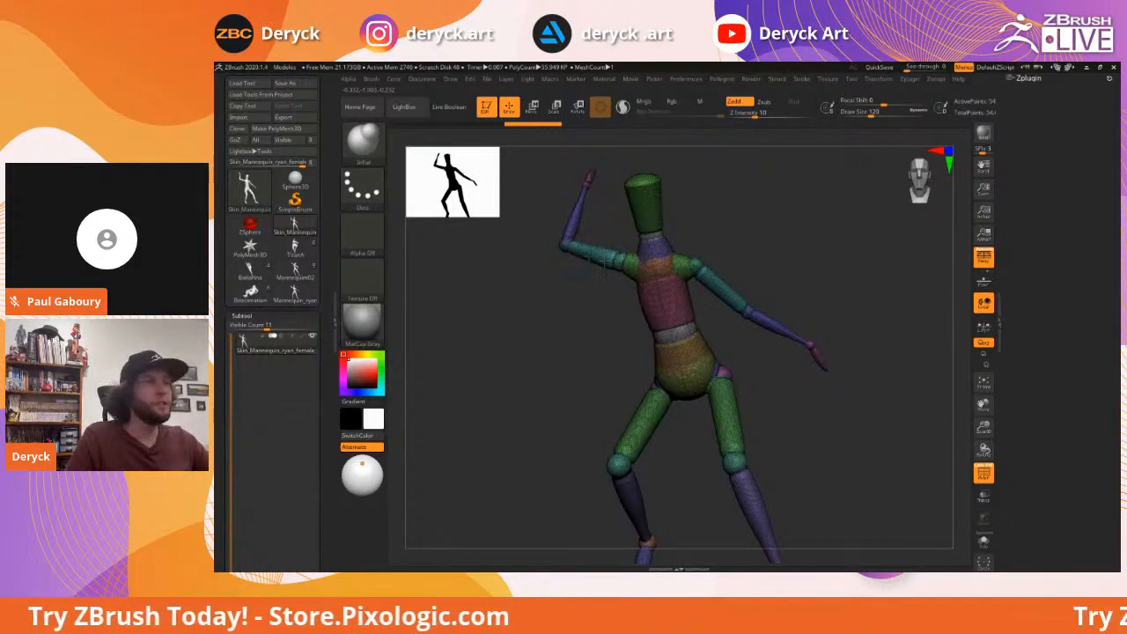
{"action": "left_click_drag", "start_coordinate": [583, 314], "coordinate": [566, 301], "text": "alt"}
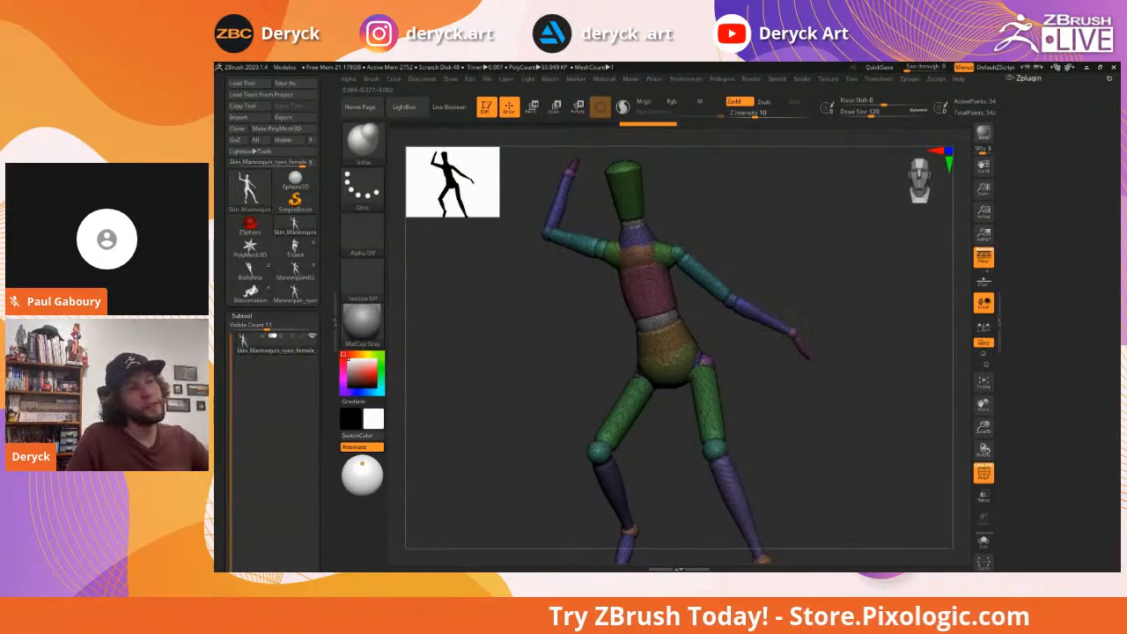
{"action": "left_click_drag", "start_coordinate": [768, 349], "coordinate": [765, 439]}
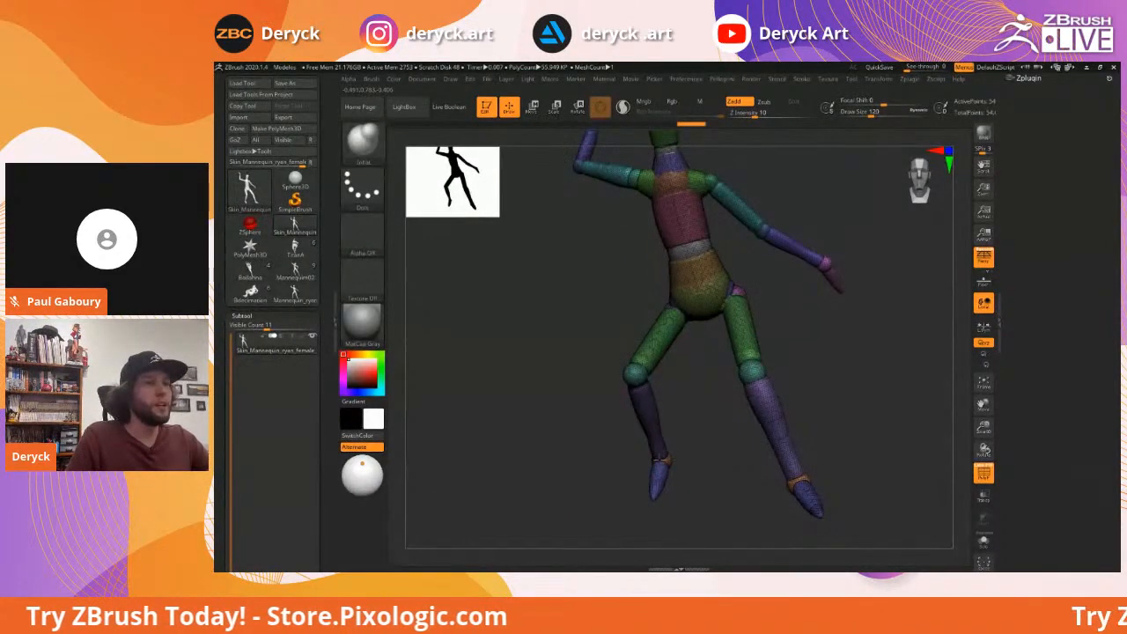
{"action": "left_click_drag", "start_coordinate": [585, 307], "coordinate": [563, 313]}
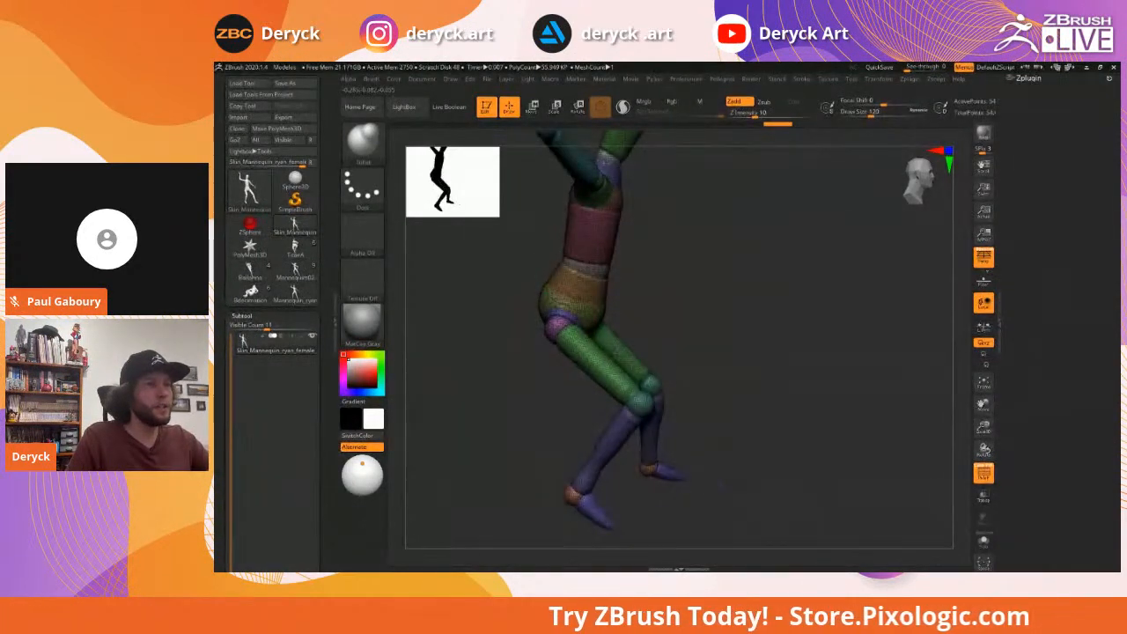
{"action": "key", "text": "shift+f"}
{"action": "left_click_drag", "start_coordinate": [636, 326], "coordinate": [592, 316]}
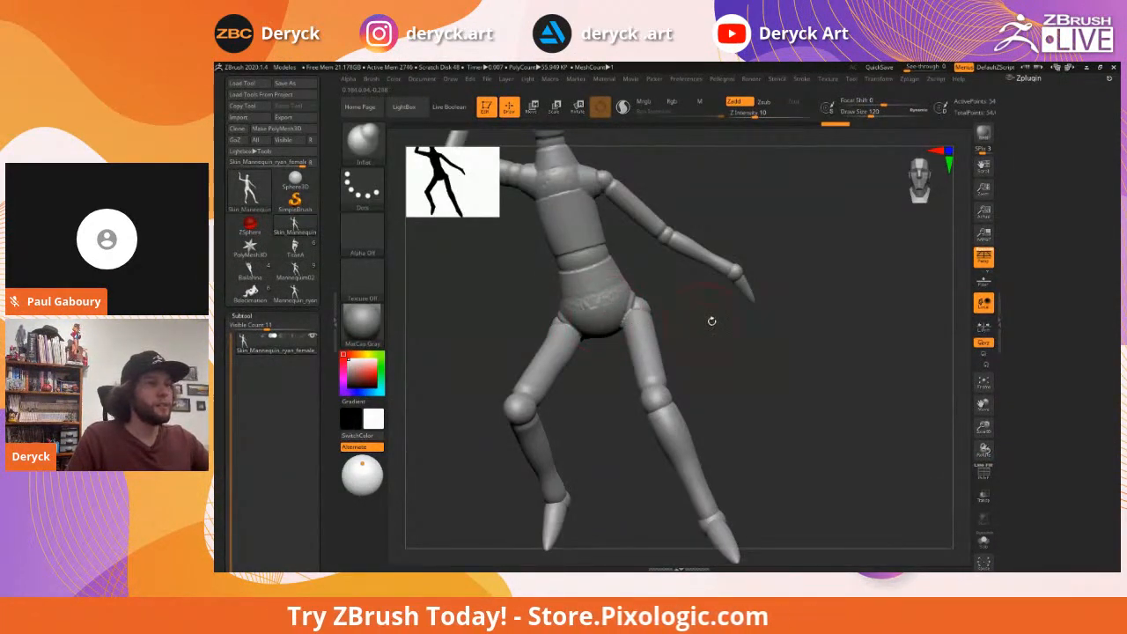
{"action": "left_click_drag", "start_coordinate": [711, 320], "coordinate": [713, 314]}
{"action": "mouse_move", "coordinate": [685, 269]}
{"action": "left_mouse_down"}
{"action": "mouse_move", "coordinate": [696, 255]}
{"action": "mouse_move", "coordinate": [611, 250]}
{"action": "left_mouse_up"}
{"action": "mouse_move", "coordinate": [532, 292]}
{"action": "left_mouse_down", "text": "ctrl"}
{"action": "mouse_move", "coordinate": [577, 339]}
{"action": "mouse_move", "coordinate": [577, 306]}
{"action": "mouse_move", "coordinate": [559, 311]}
{"action": "mouse_move", "coordinate": [571, 330]}
{"action": "mouse_move", "coordinate": [588, 299]}
{"action": "mouse_move", "coordinate": [592, 308]}
{"action": "left_mouse_up", "text": "ctrl"}
Swell the left hip joint and smooth it
{"action": "left_click_drag", "start_coordinate": [759, 374], "coordinate": [757, 365]}
{"action": "mouse_move", "coordinate": [783, 409]}
{"action": "left_mouse_down"}
{"action": "mouse_move", "coordinate": [834, 414]}
{"action": "mouse_move", "coordinate": [844, 357]}
{"action": "left_mouse_up"}
{"action": "left_click_drag", "start_coordinate": [689, 321], "coordinate": [677, 316], "text": "shift"}
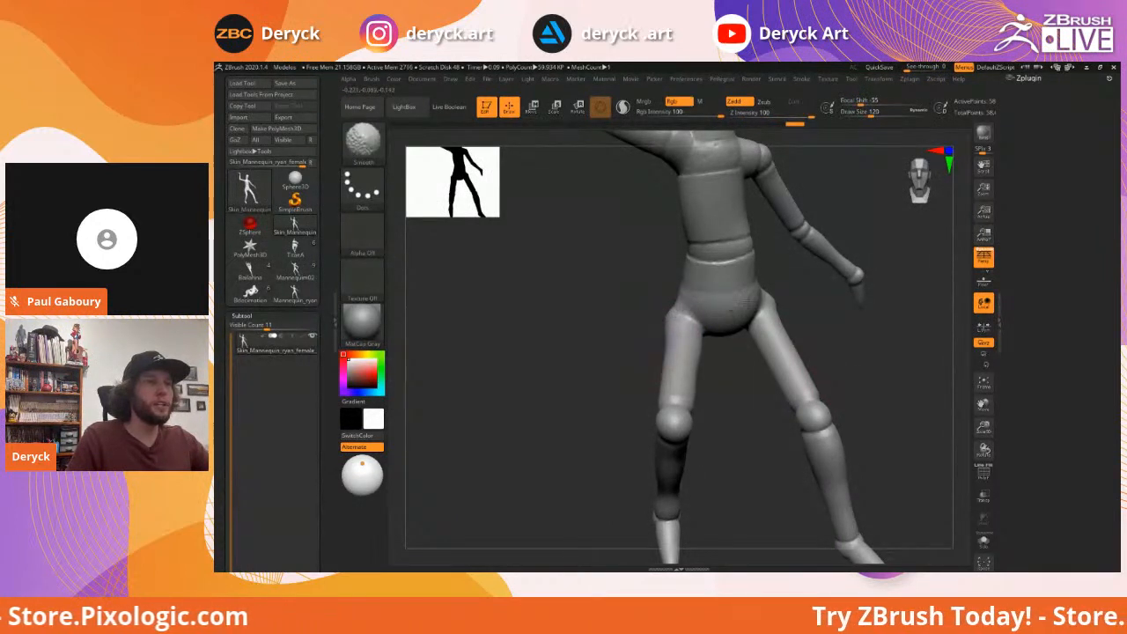
Pull the left thigh outward with a size-172 Move brush, then load TitanA
{"action": "key", "text": "b"}
{"action": "key", "text": "m"}
{"action": "key", "text": "v"}
{"action": "key", "text": "s"}
{"action": "mouse_move", "coordinate": [658, 360]}
{"action": "left_mouse_down"}
{"action": "mouse_move", "coordinate": [659, 339]}
{"action": "mouse_move", "coordinate": [619, 323]}
{"action": "mouse_move", "coordinate": [570, 343]}
{"action": "mouse_move", "coordinate": [558, 332]}
{"action": "mouse_move", "coordinate": [591, 332]}
{"action": "mouse_move", "coordinate": [511, 309]}
{"action": "left_mouse_up"}
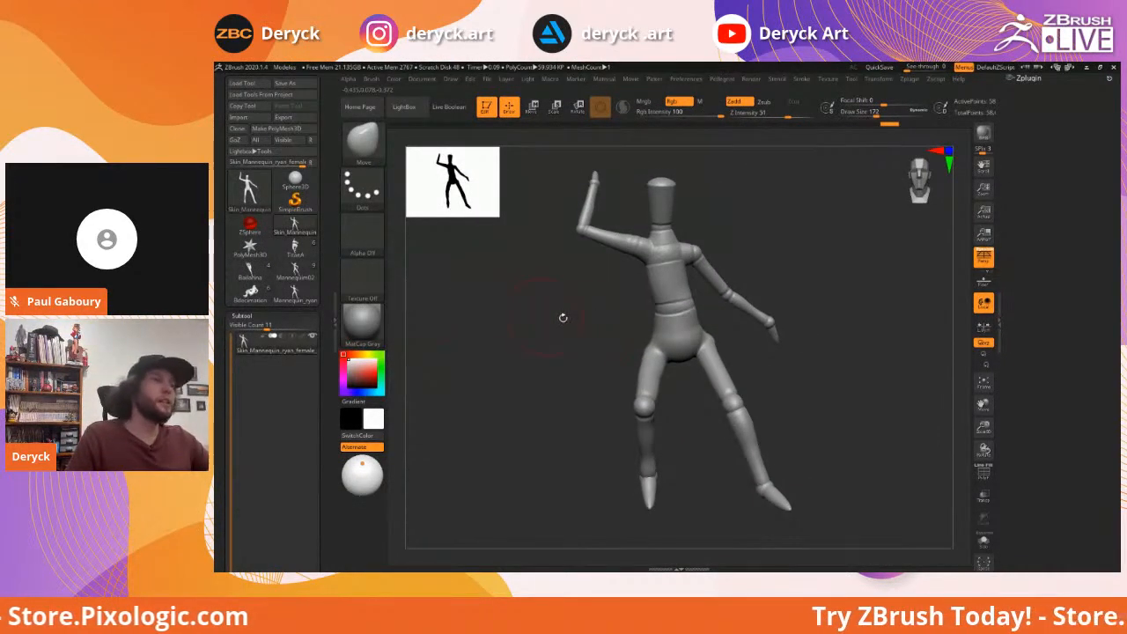
{"action": "left_click_drag", "start_coordinate": [578, 320], "coordinate": [573, 329]}
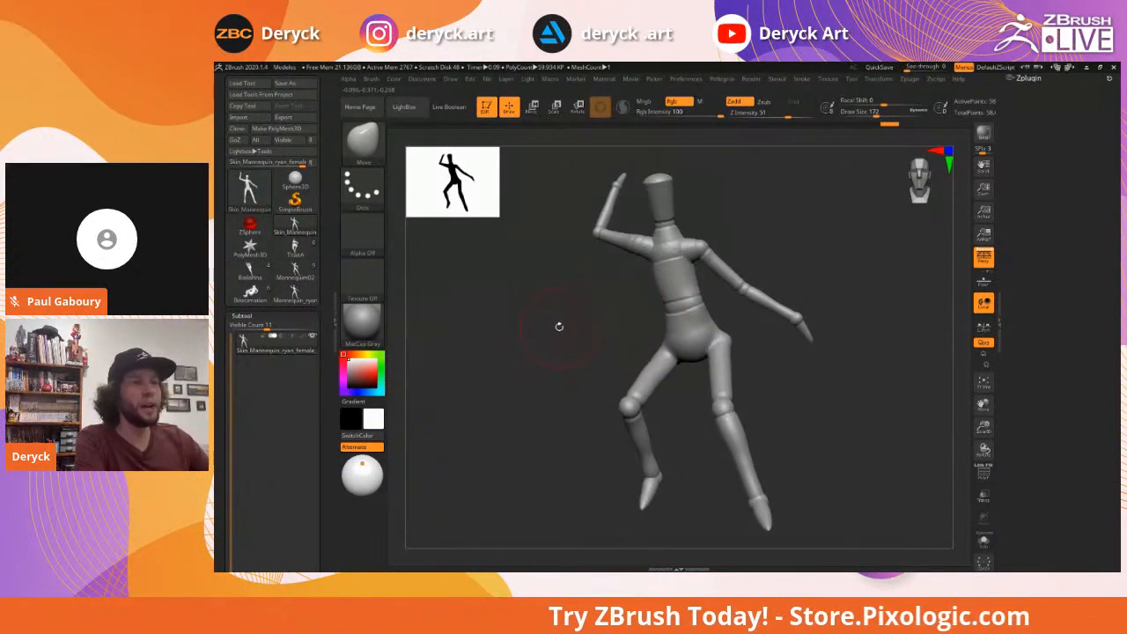
{"action": "left_click", "coordinate": [295, 247]}
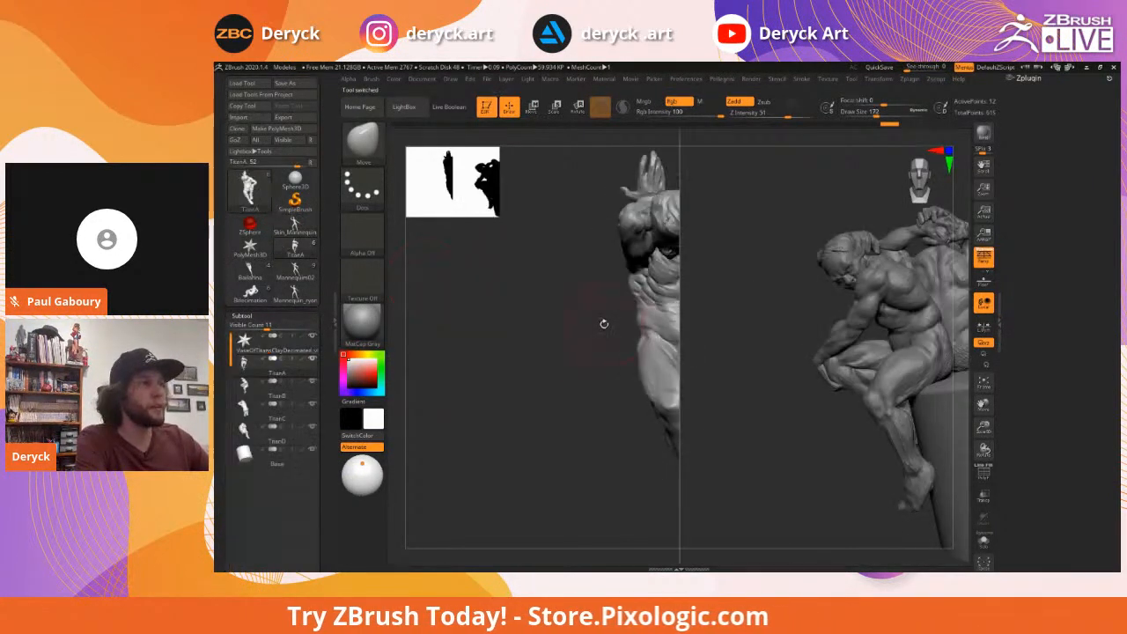
Frame and orbit the TitanA sculptures
{"action": "left_click_drag", "start_coordinate": [534, 324], "coordinate": [561, 320]}
{"action": "key", "text": "f"}
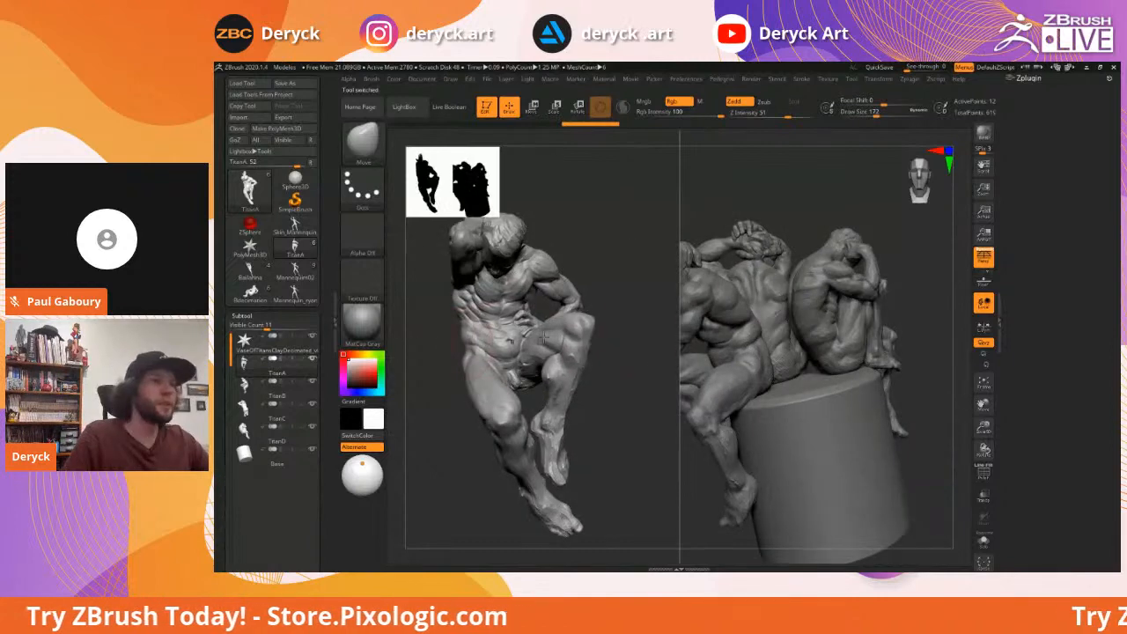
{"action": "mouse_move", "coordinate": [649, 344]}
{"action": "left_mouse_down"}
{"action": "mouse_move", "coordinate": [628, 341]}
{"action": "mouse_move", "coordinate": [659, 338]}
{"action": "mouse_move", "coordinate": [657, 349]}
{"action": "left_mouse_up"}
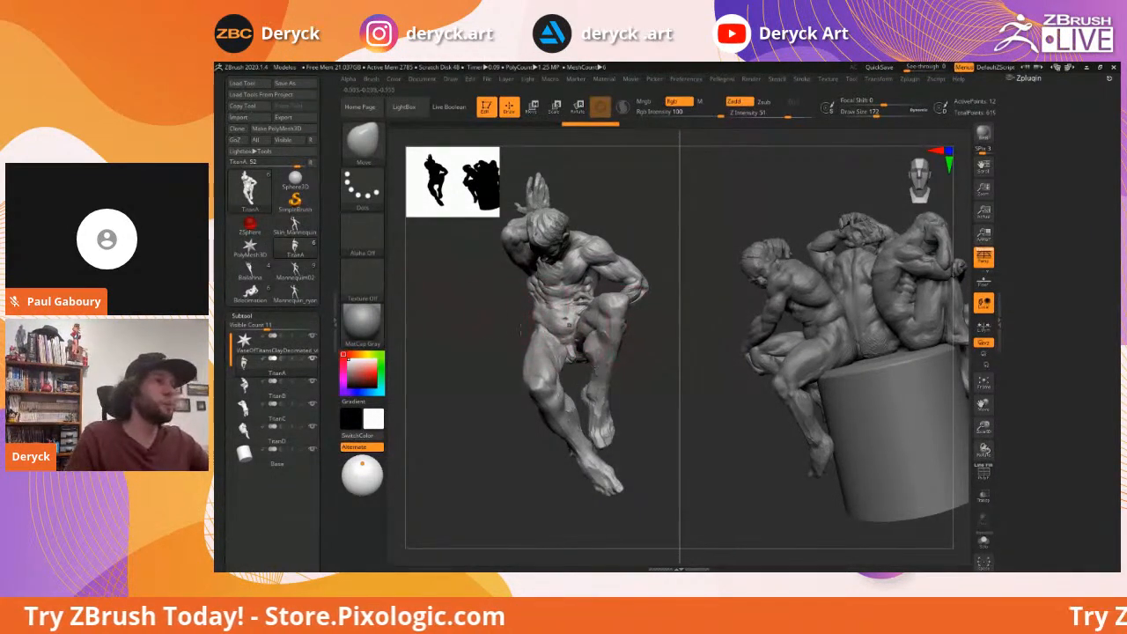
{"action": "mouse_move", "coordinate": [463, 320]}
{"action": "left_mouse_down"}
{"action": "mouse_move", "coordinate": [473, 337]}
{"action": "mouse_move", "coordinate": [369, 325]}
{"action": "left_mouse_up"}
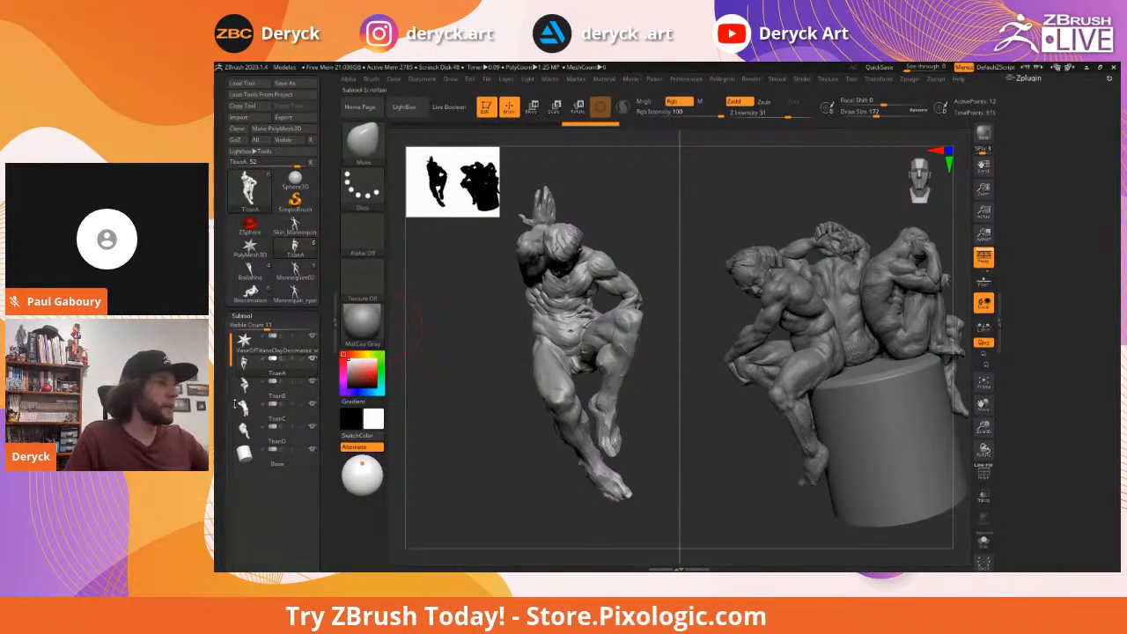
Go through Skin_Mannequin and PolyMesh3D to the Mannequin02 tool
{"action": "left_click", "coordinate": [295, 227]}
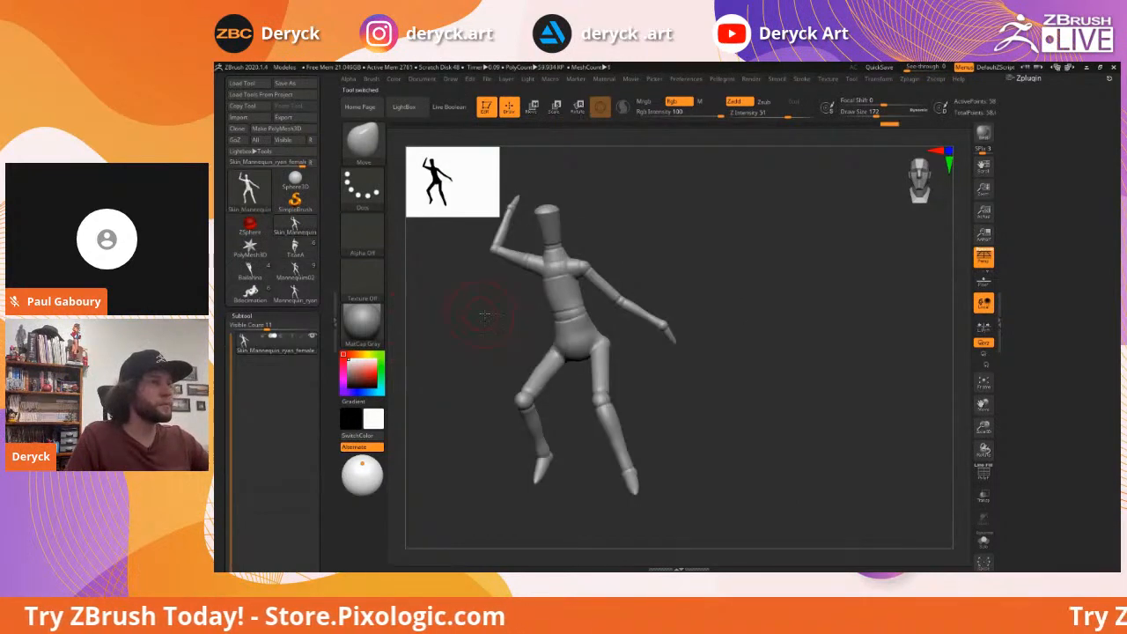
{"action": "key", "text": "f"}
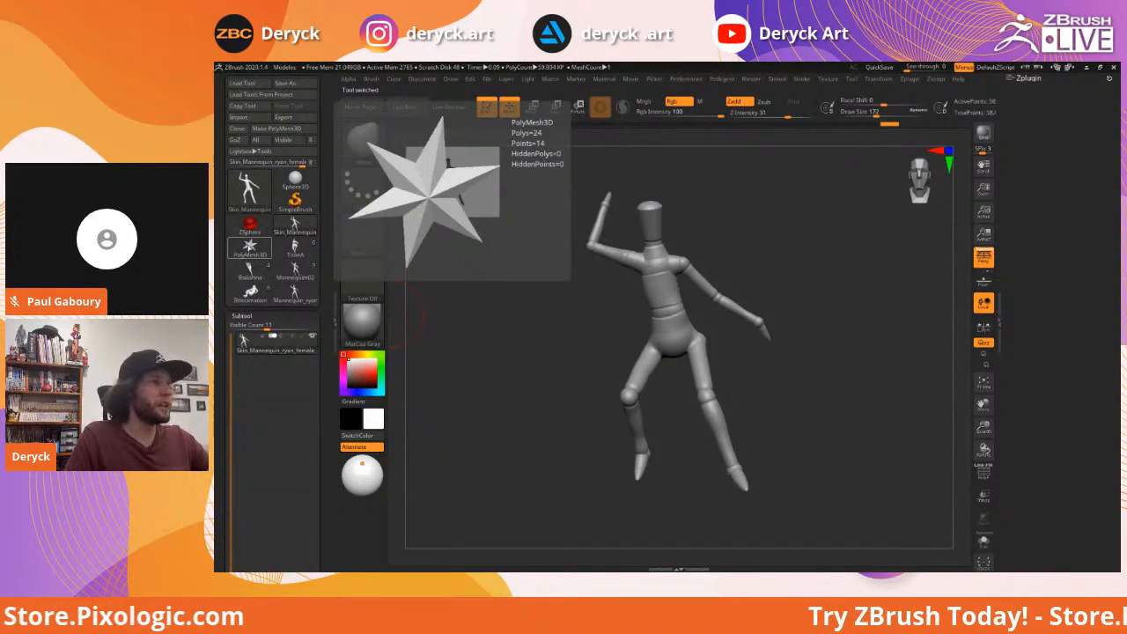
{"action": "left_click", "coordinate": [250, 246]}
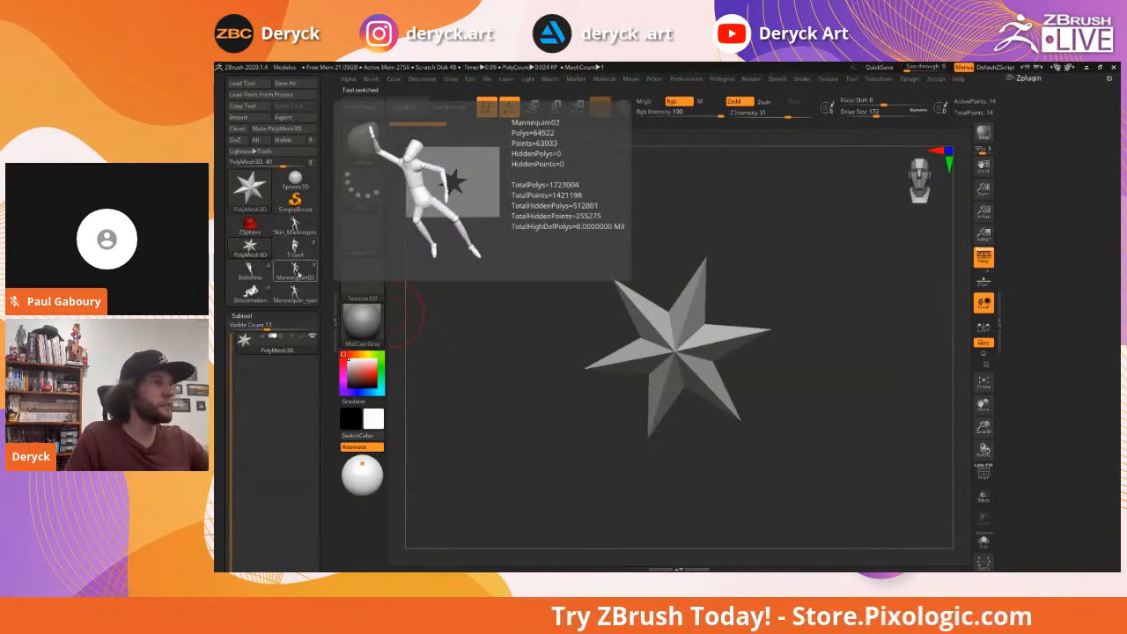
{"action": "left_click", "coordinate": [298, 273]}
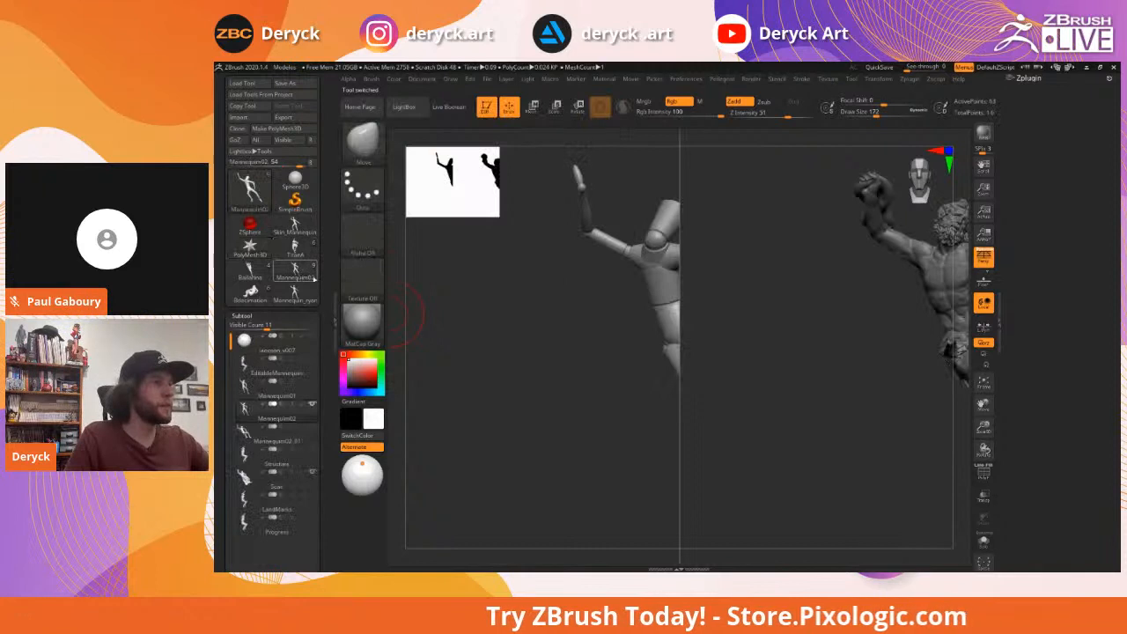
Activate the EditableMannequin, then Mannequin01 subtools while orbiting both figures
{"action": "left_click", "coordinate": [250, 370]}
{"action": "left_click_drag", "start_coordinate": [535, 409], "coordinate": [482, 370]}
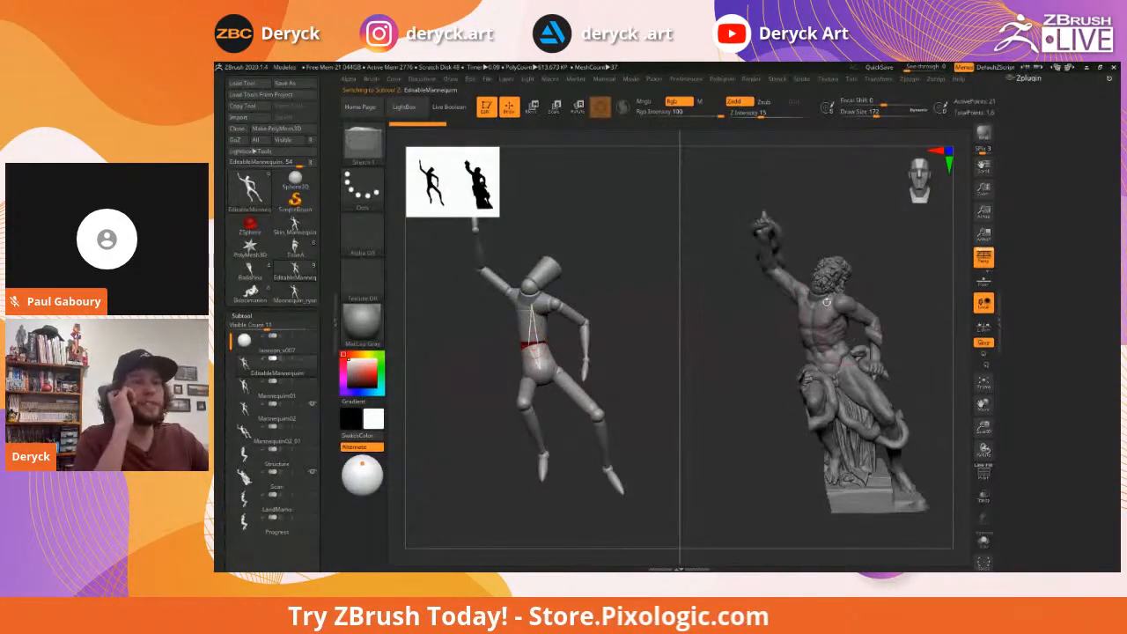
{"action": "left_click_drag", "start_coordinate": [727, 319], "coordinate": [744, 345]}
{"action": "left_click", "coordinate": [246, 395]}
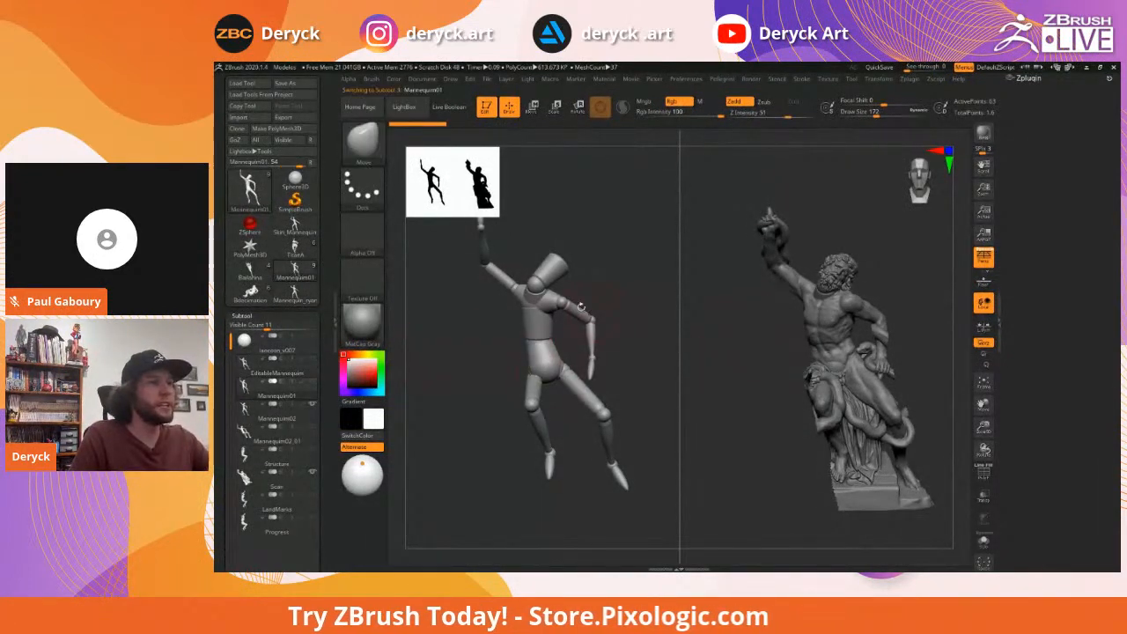
{"action": "mouse_move", "coordinate": [652, 308]}
{"action": "left_mouse_down", "text": "alt"}
{"action": "mouse_move", "coordinate": [642, 320]}
{"action": "mouse_move", "coordinate": [654, 331]}
{"action": "mouse_move", "coordinate": [649, 320]}
{"action": "left_mouse_up", "text": "alt"}
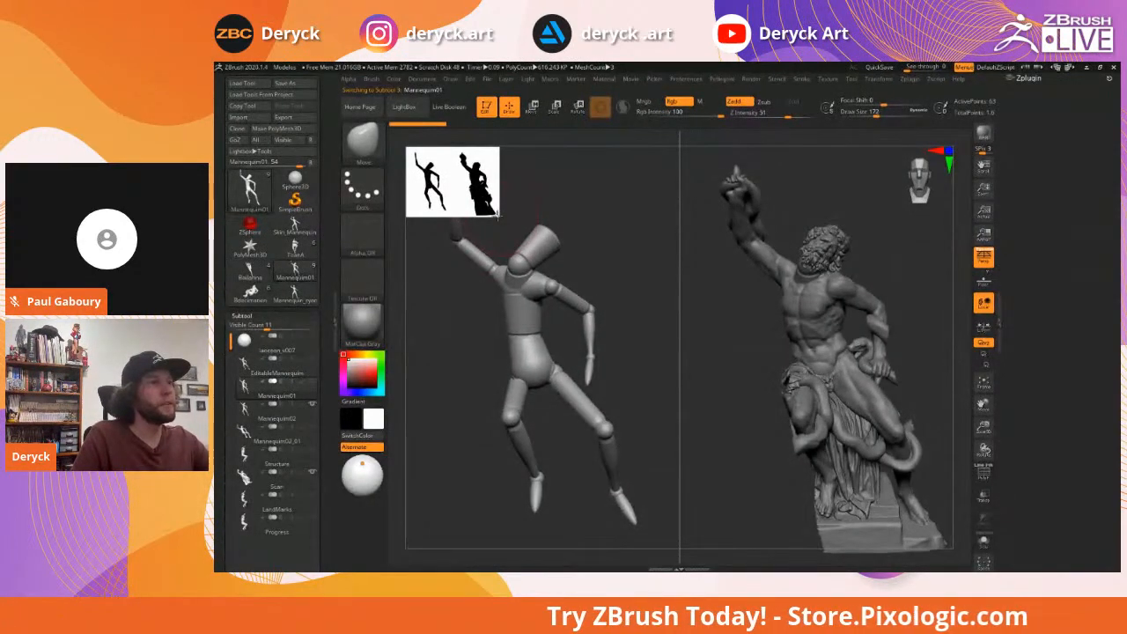
{"action": "left_click_drag", "start_coordinate": [501, 218], "coordinate": [500, 213]}
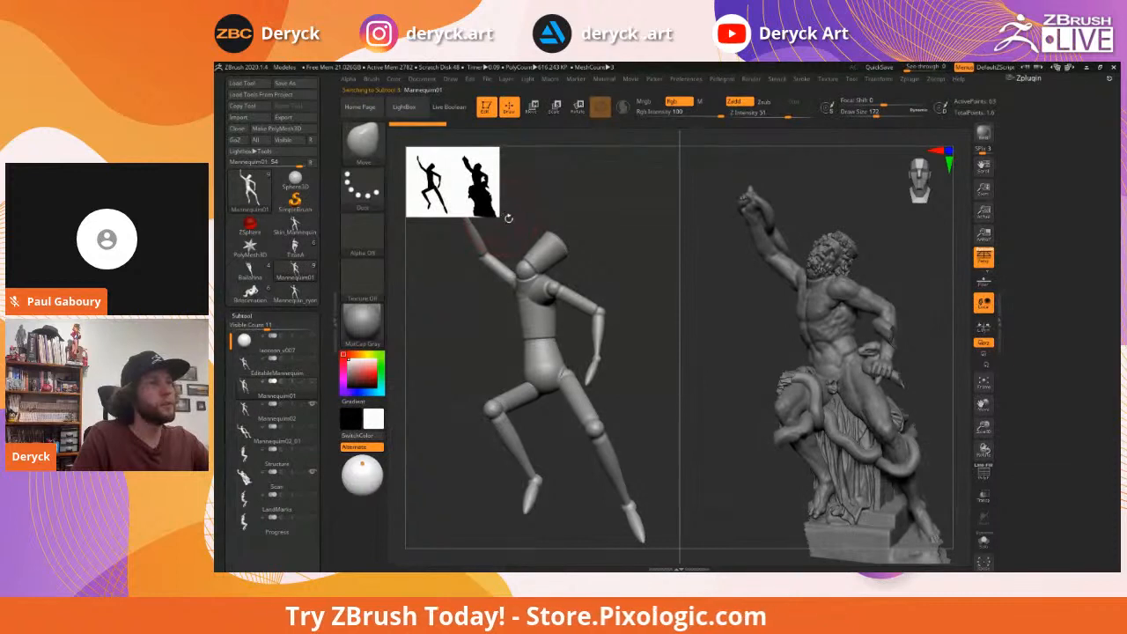
Shrink the silhouette preview and select the smooth Mannequin02_01 subtool
{"action": "left_click_drag", "start_coordinate": [497, 215], "coordinate": [576, 313]}
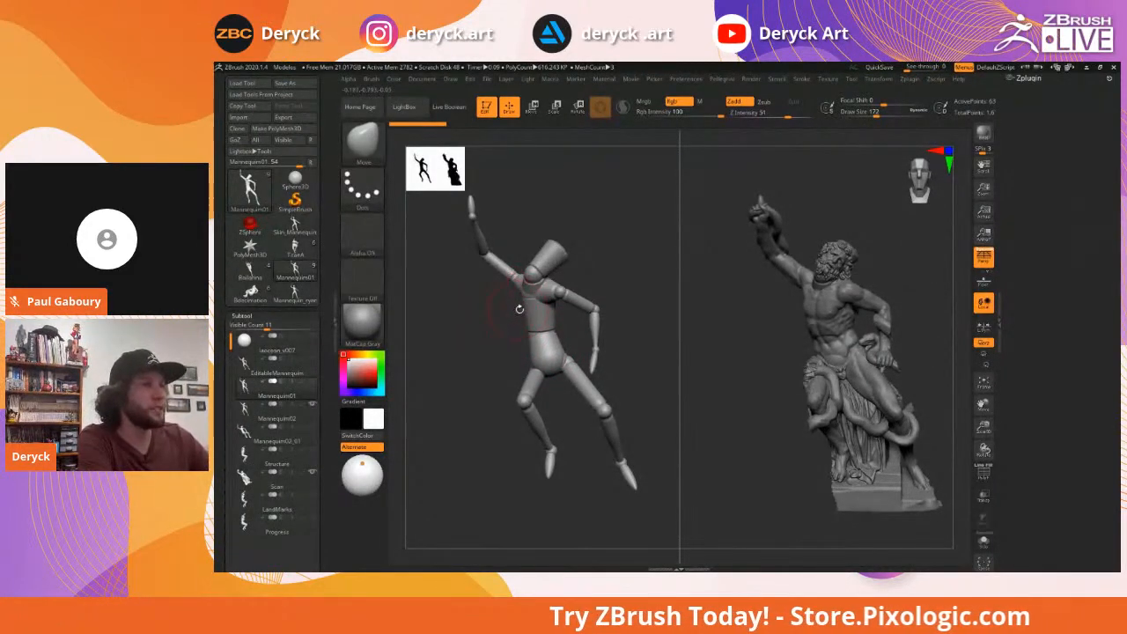
{"action": "left_click_drag", "start_coordinate": [575, 313], "coordinate": [504, 322]}
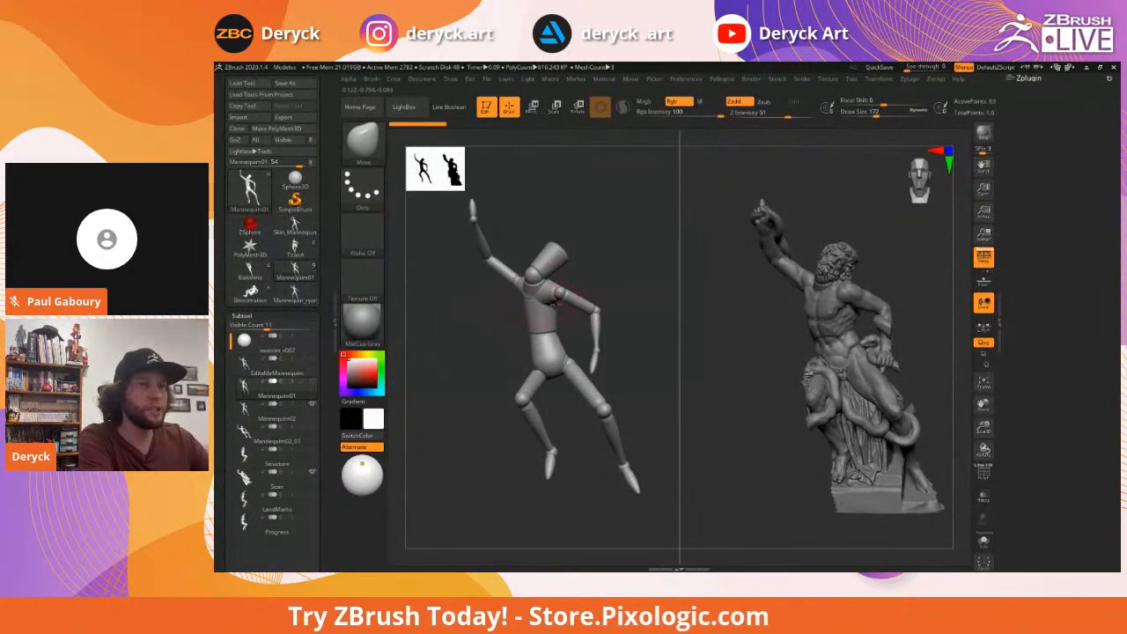
{"action": "mouse_move", "coordinate": [254, 420]}
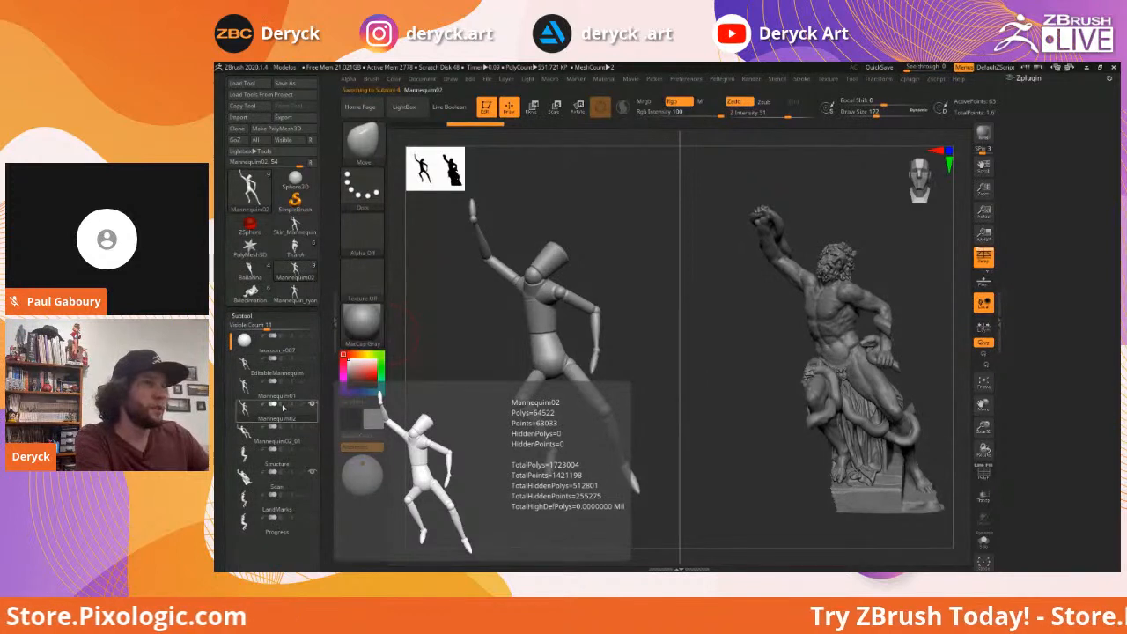
{"action": "left_click", "coordinate": [251, 430]}
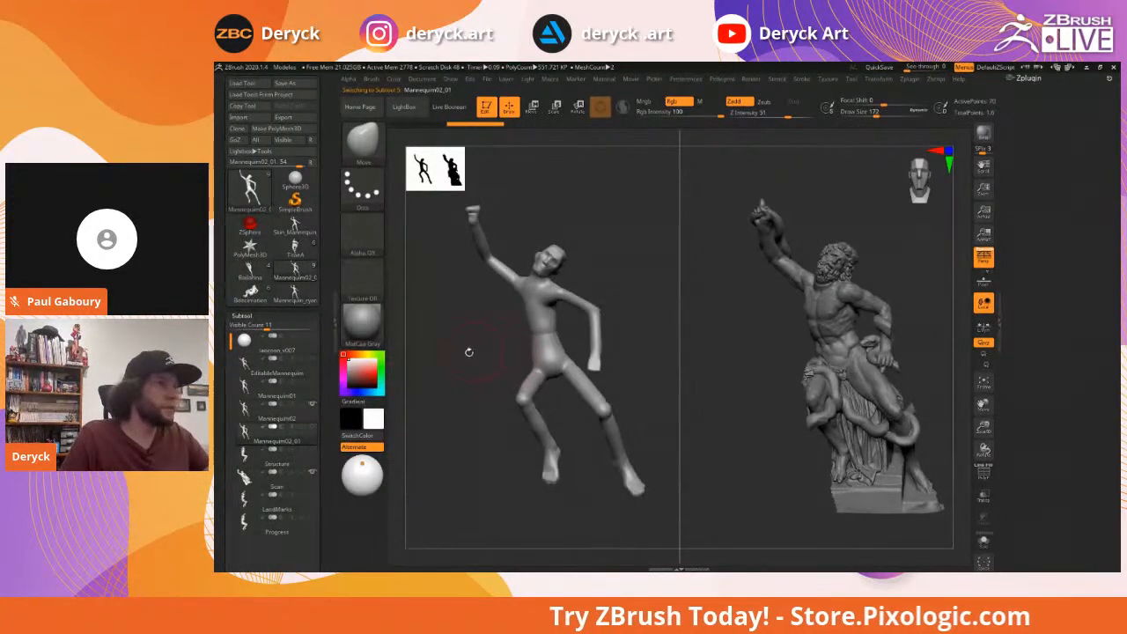
{"action": "left_click_drag", "start_coordinate": [468, 350], "coordinate": [574, 299]}
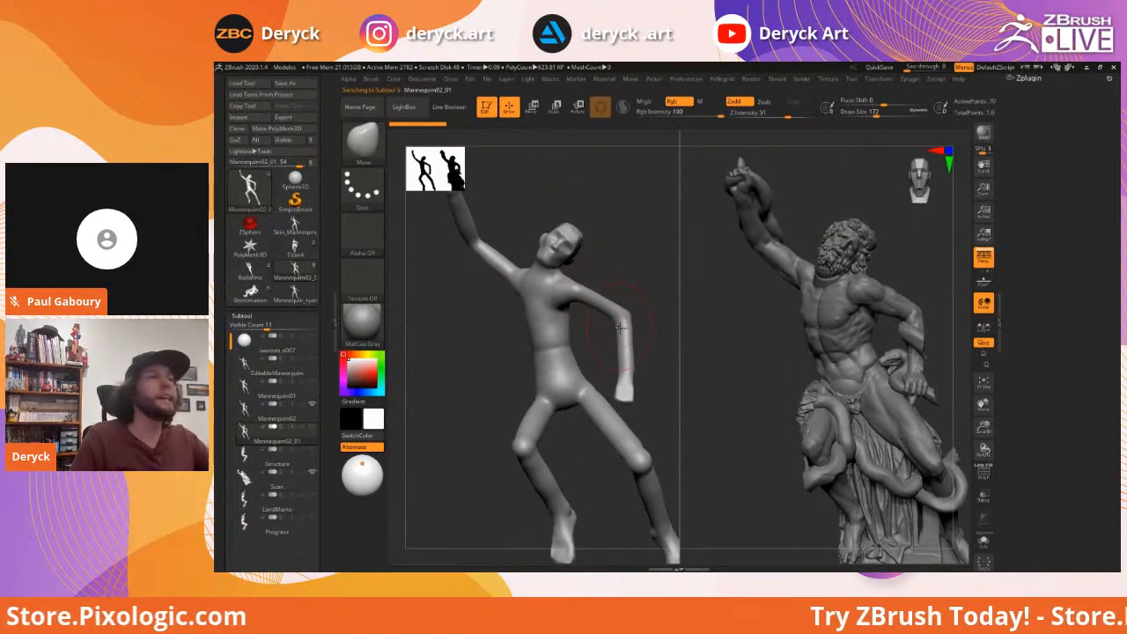
{"action": "left_click_drag", "start_coordinate": [459, 343], "coordinate": [568, 321]}
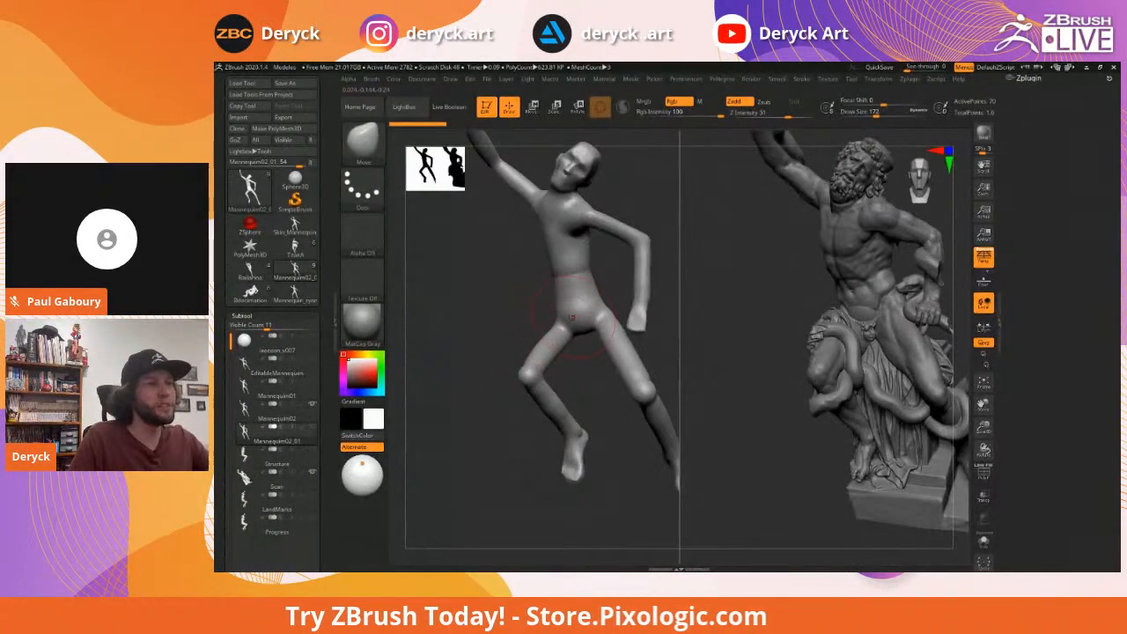
{"action": "left_click_drag", "start_coordinate": [491, 311], "coordinate": [497, 320]}
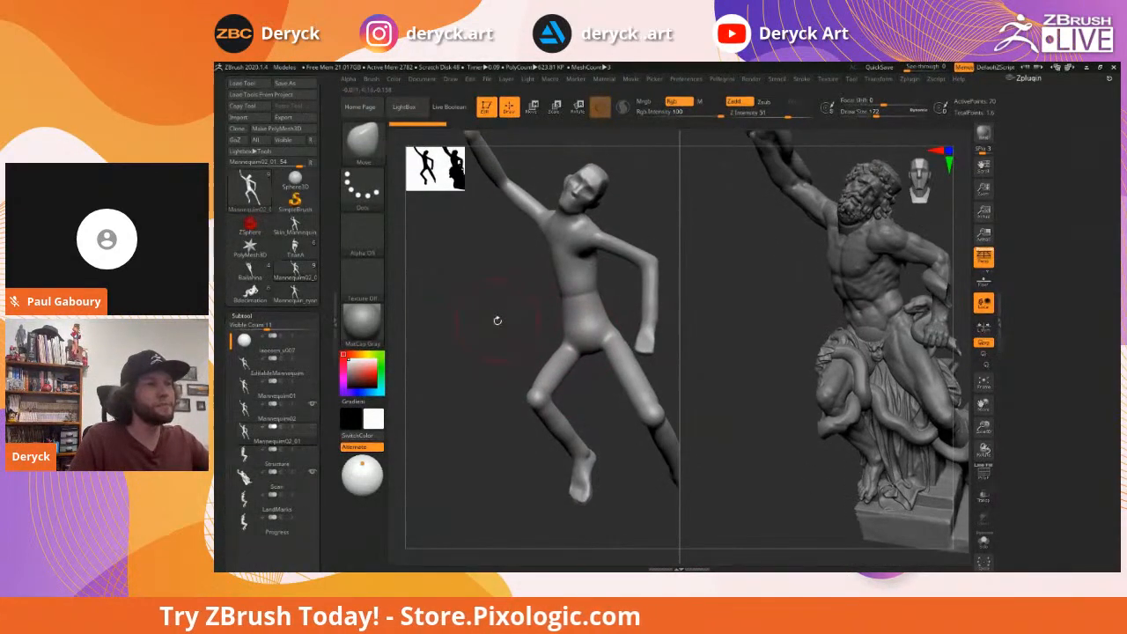
Inflate the jointed Mannequin02's knee and forearm slightly, then reselect Mannequin02_01
{"action": "left_click", "coordinate": [248, 411]}
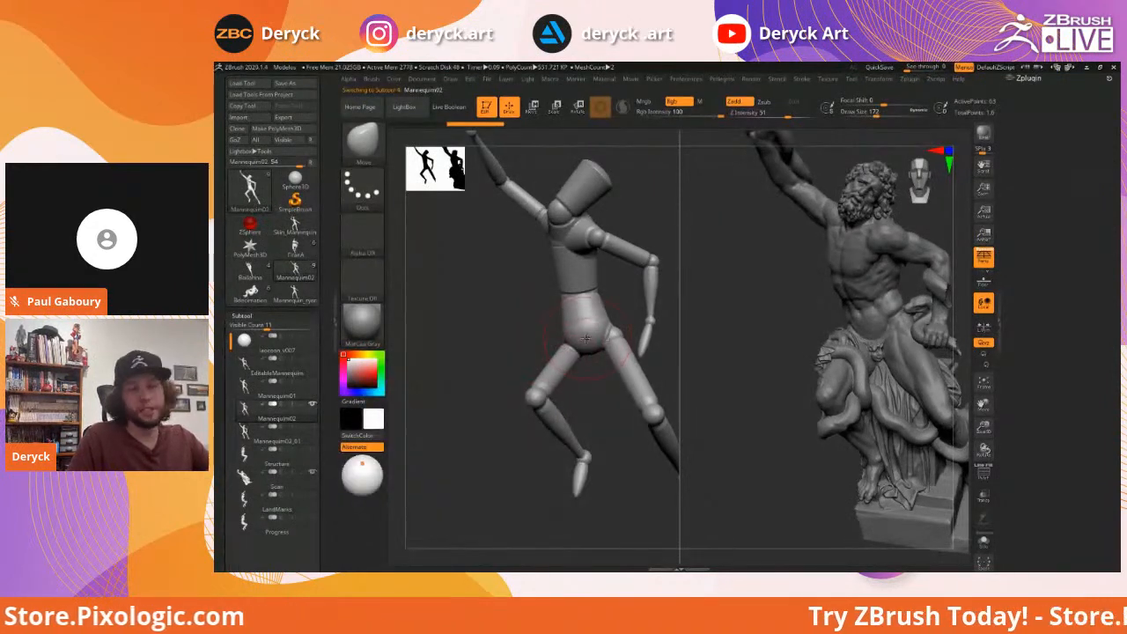
{"action": "key", "text": "b"}
{"action": "key", "text": "i"}
{"action": "key", "text": "n"}
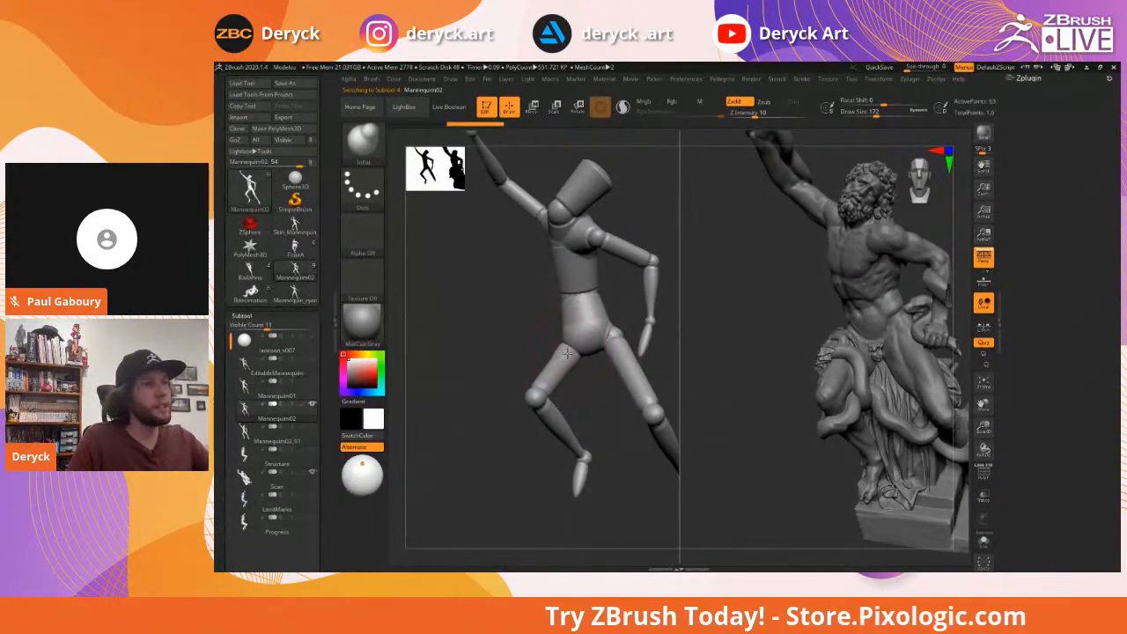
{"action": "left_click_drag", "start_coordinate": [517, 360], "coordinate": [530, 326], "text": "alt"}
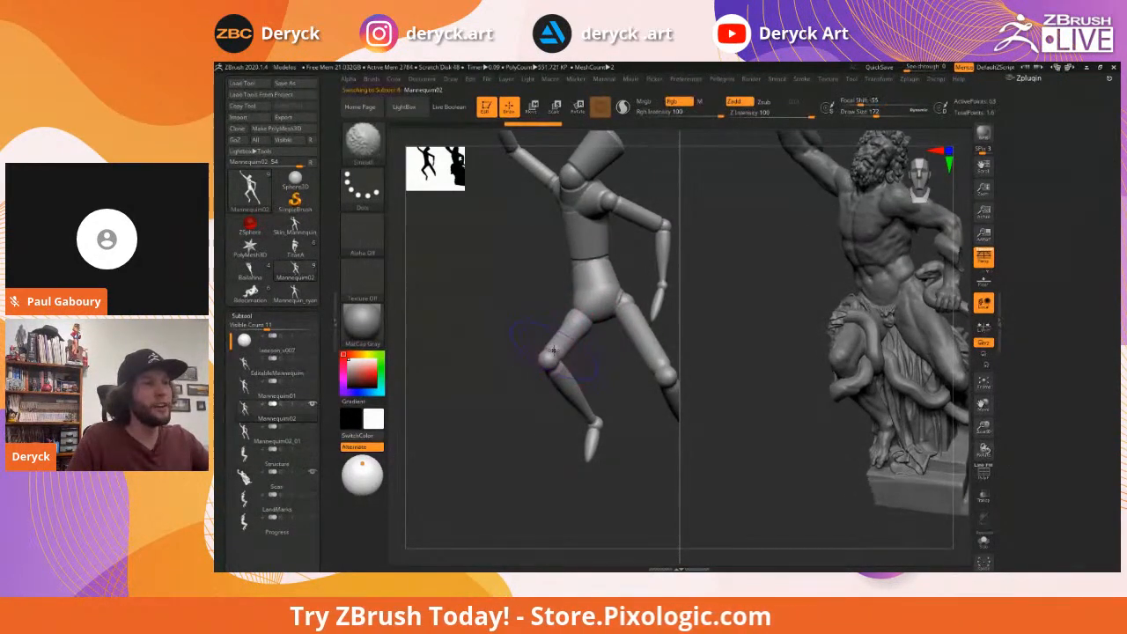
{"action": "left_click_drag", "start_coordinate": [616, 441], "coordinate": [590, 416], "text": "alt"}
{"action": "left_click_drag", "start_coordinate": [667, 442], "coordinate": [617, 398], "text": "alt"}
{"action": "left_click_drag", "start_coordinate": [576, 311], "coordinate": [565, 299]}
{"action": "left_click_drag", "start_coordinate": [416, 187], "coordinate": [468, 301], "text": "alt"}
{"action": "left_click_drag", "start_coordinate": [630, 335], "coordinate": [636, 333]}
{"action": "left_click_drag", "start_coordinate": [432, 259], "coordinate": [544, 233], "text": "alt"}
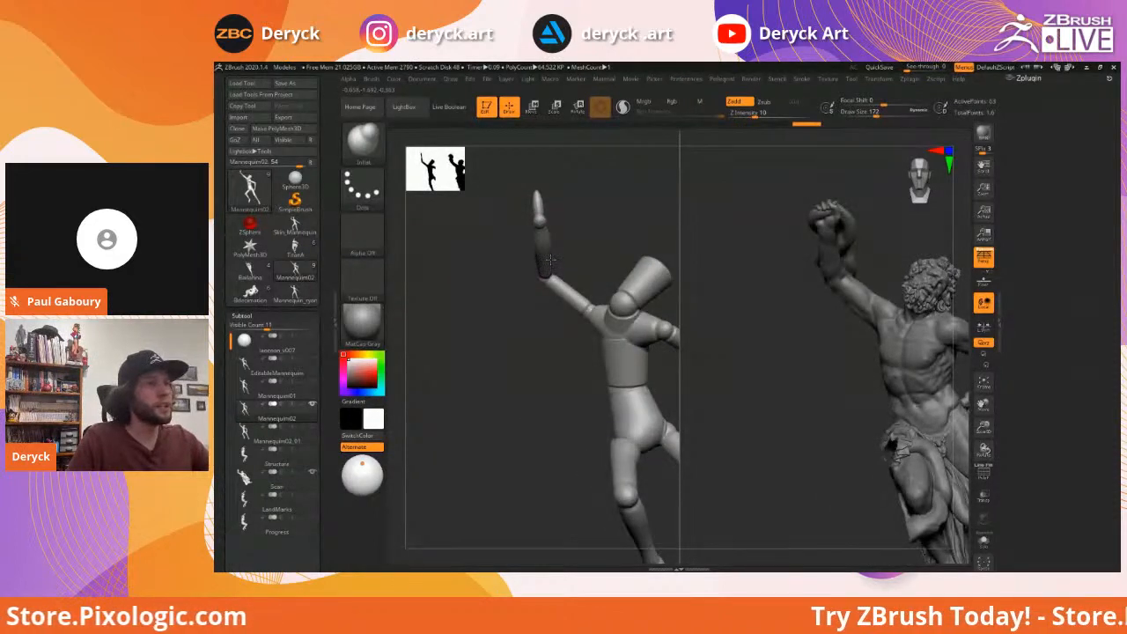
{"action": "left_click_drag", "start_coordinate": [521, 327], "coordinate": [487, 300], "text": "alt"}
{"action": "left_click", "coordinate": [258, 432]}
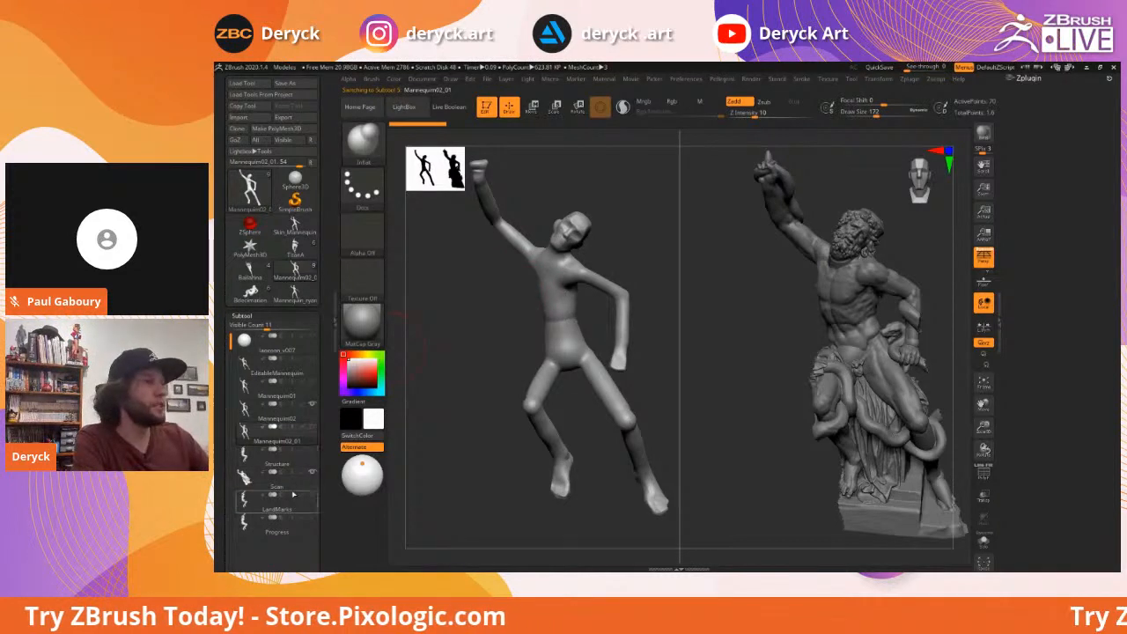
Orbit Mannequin02_01 and the statue, setting the brush Draw Size to 71
{"action": "left_click_drag", "start_coordinate": [760, 333], "coordinate": [758, 325]}
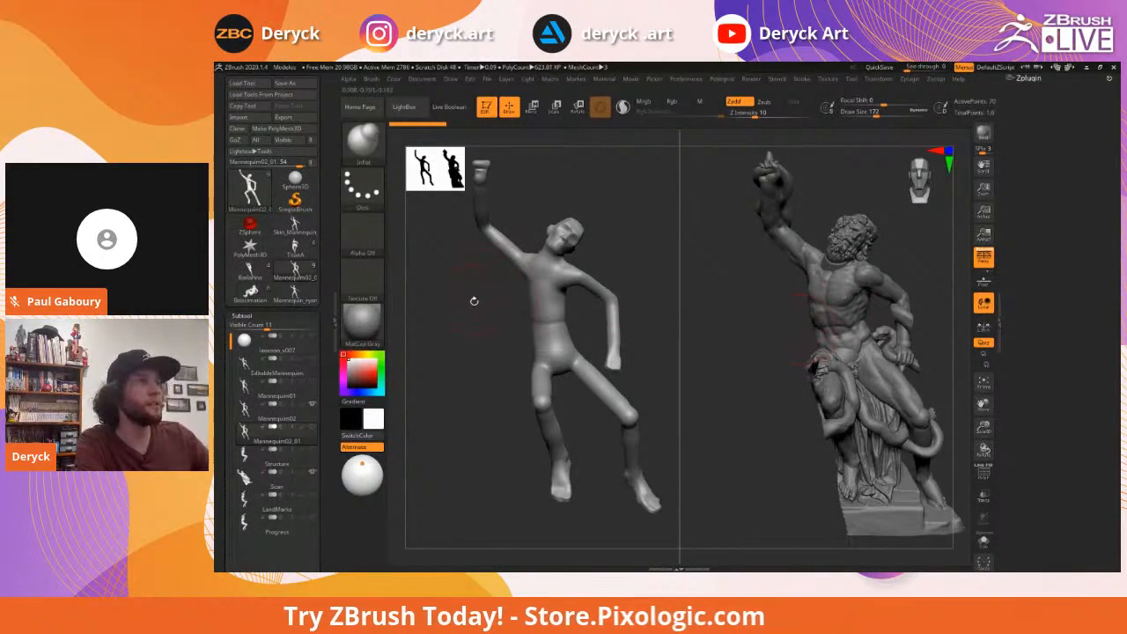
{"action": "mouse_move", "coordinate": [470, 314]}
{"action": "left_mouse_down"}
{"action": "mouse_move", "coordinate": [495, 322]}
{"action": "mouse_move", "coordinate": [531, 295]}
{"action": "left_mouse_up"}
{"action": "key", "text": "s"}
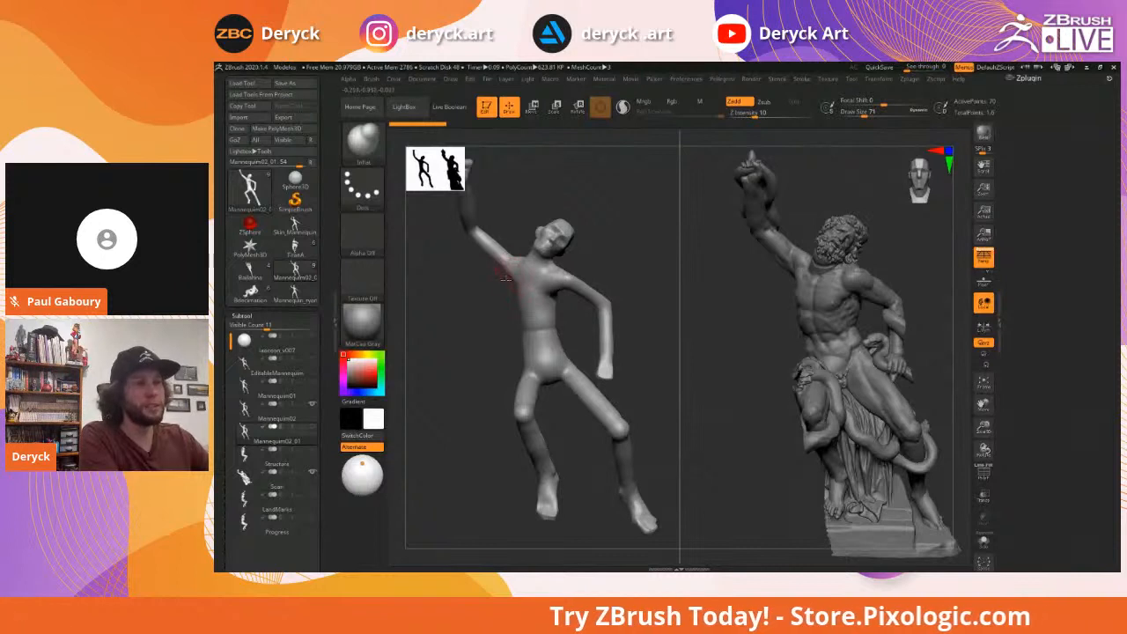
{"action": "left_click_drag", "start_coordinate": [461, 299], "coordinate": [473, 306]}
{"action": "left_click_drag", "start_coordinate": [468, 308], "coordinate": [460, 302]}
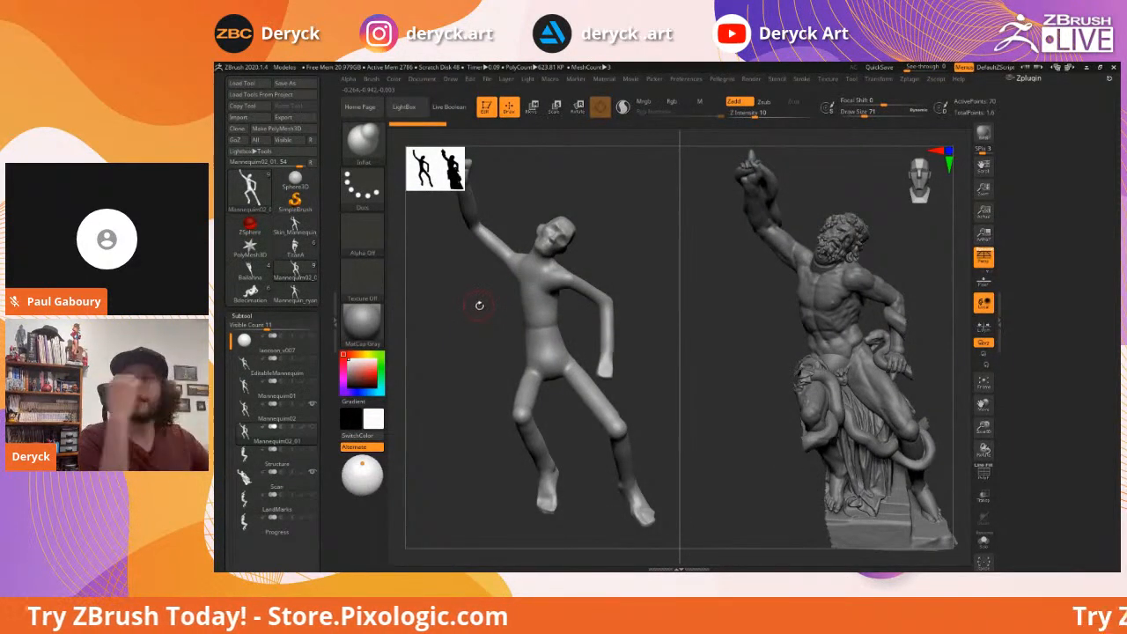
{"action": "left_click_drag", "start_coordinate": [464, 302], "coordinate": [470, 304]}
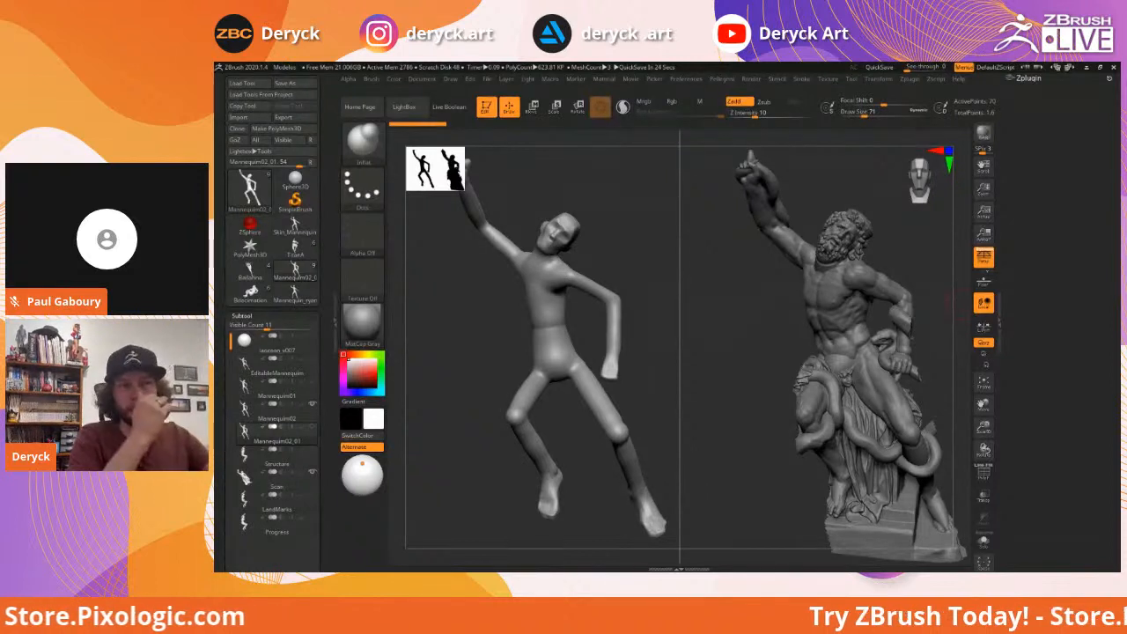
Orbit the mannequin and Laocoön statue to a new angle and pop up the custom Pellegrini palette
{"action": "left_click_drag", "start_coordinate": [961, 305], "coordinate": [745, 304]}
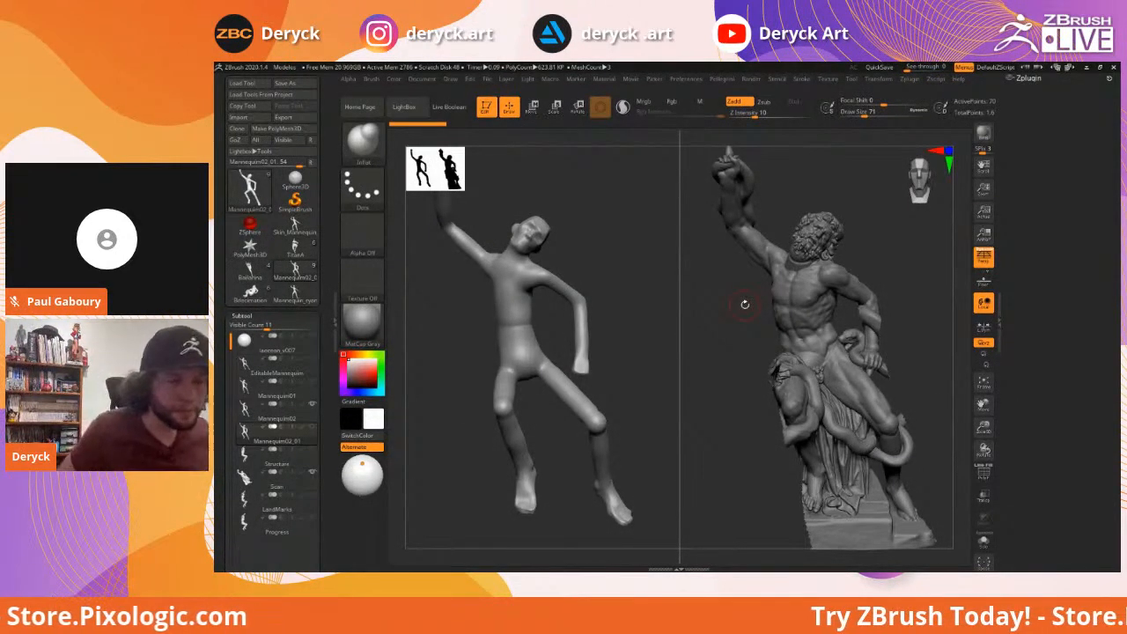
{"action": "mouse_move", "coordinate": [906, 244]}
{"action": "left_mouse_down"}
{"action": "mouse_move", "coordinate": [926, 246]}
{"action": "mouse_move", "coordinate": [902, 259]}
{"action": "left_mouse_up"}
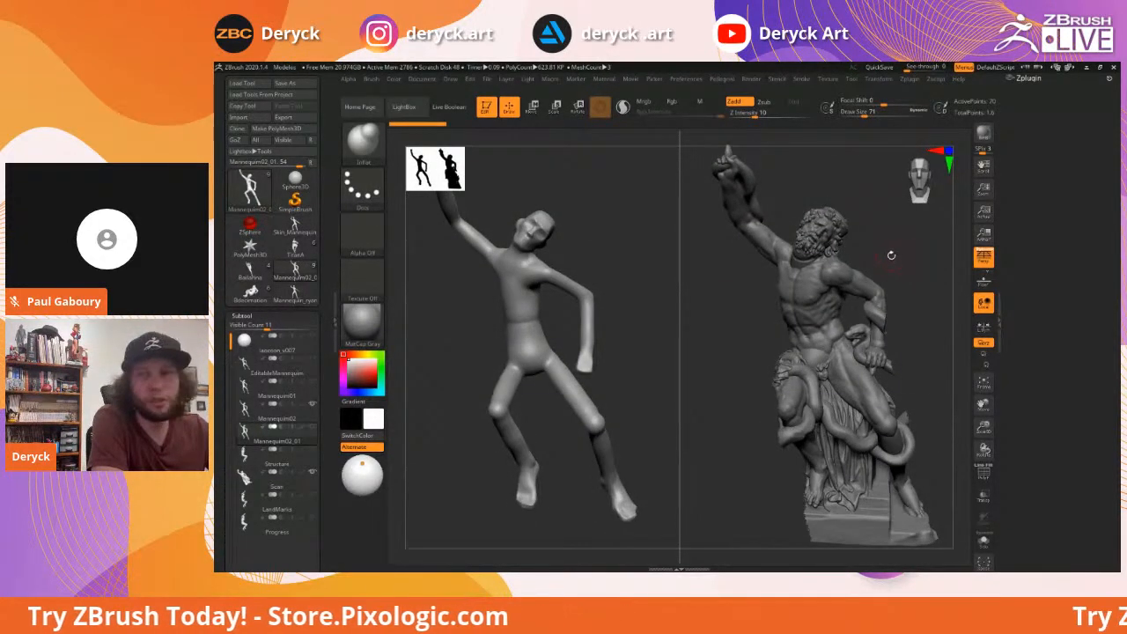
{"action": "mouse_move", "coordinate": [899, 253]}
{"action": "left_mouse_down"}
{"action": "mouse_move", "coordinate": [916, 255]}
{"action": "mouse_move", "coordinate": [893, 258]}
{"action": "left_mouse_up"}
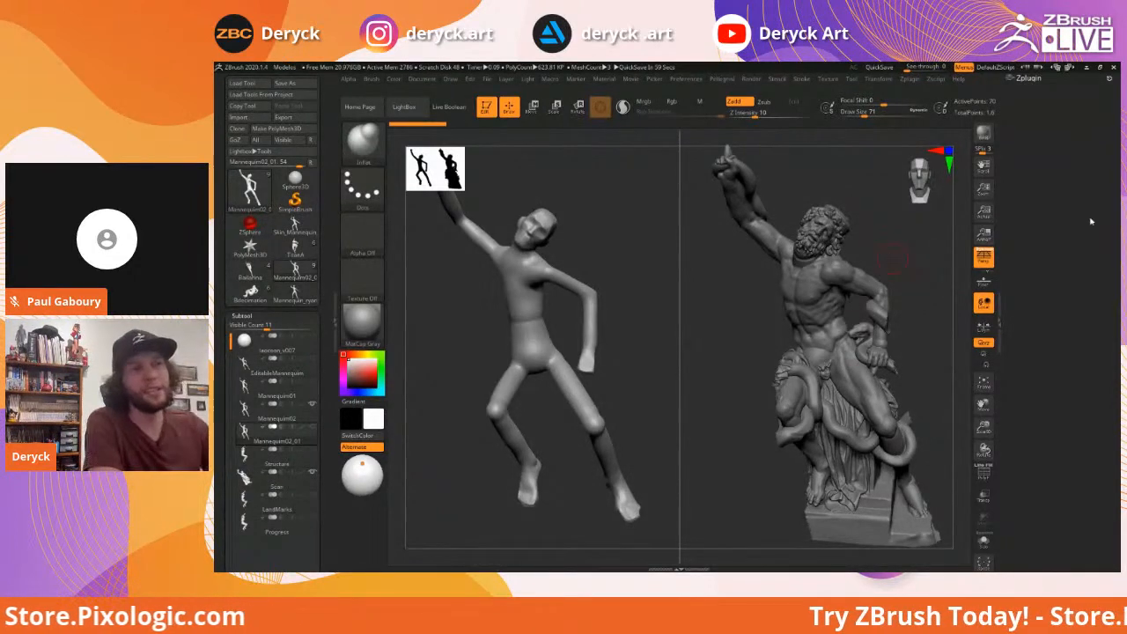
{"action": "left_click_drag", "start_coordinate": [908, 234], "coordinate": [925, 250]}
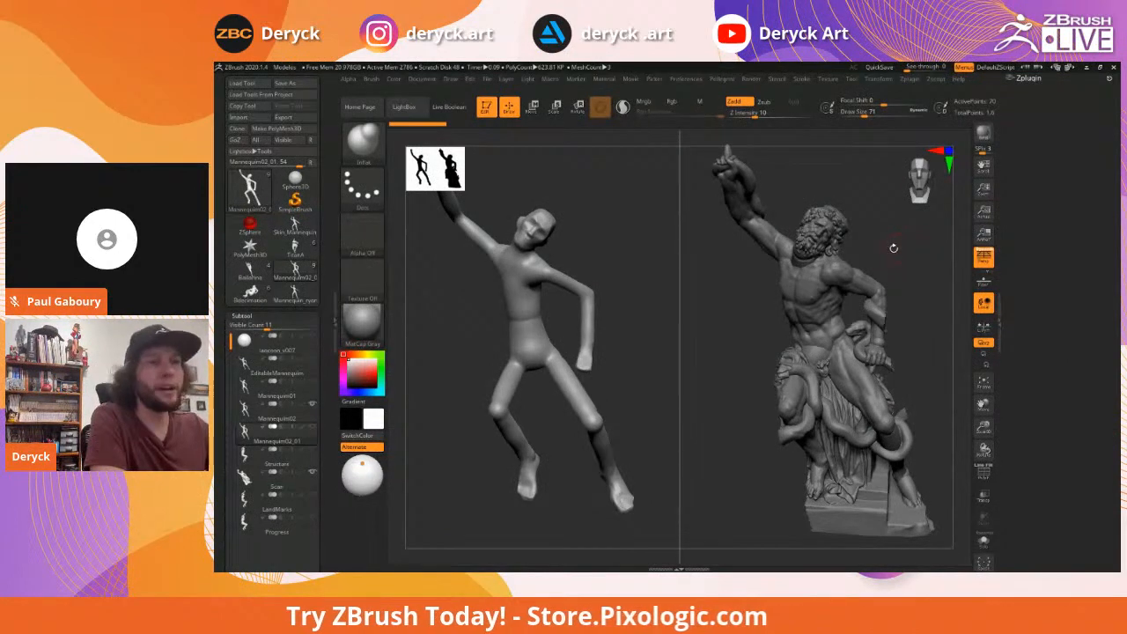
{"action": "mouse_move", "coordinate": [894, 245]}
{"action": "left_mouse_down"}
{"action": "mouse_move", "coordinate": [884, 238]}
{"action": "mouse_move", "coordinate": [891, 249]}
{"action": "left_mouse_up"}
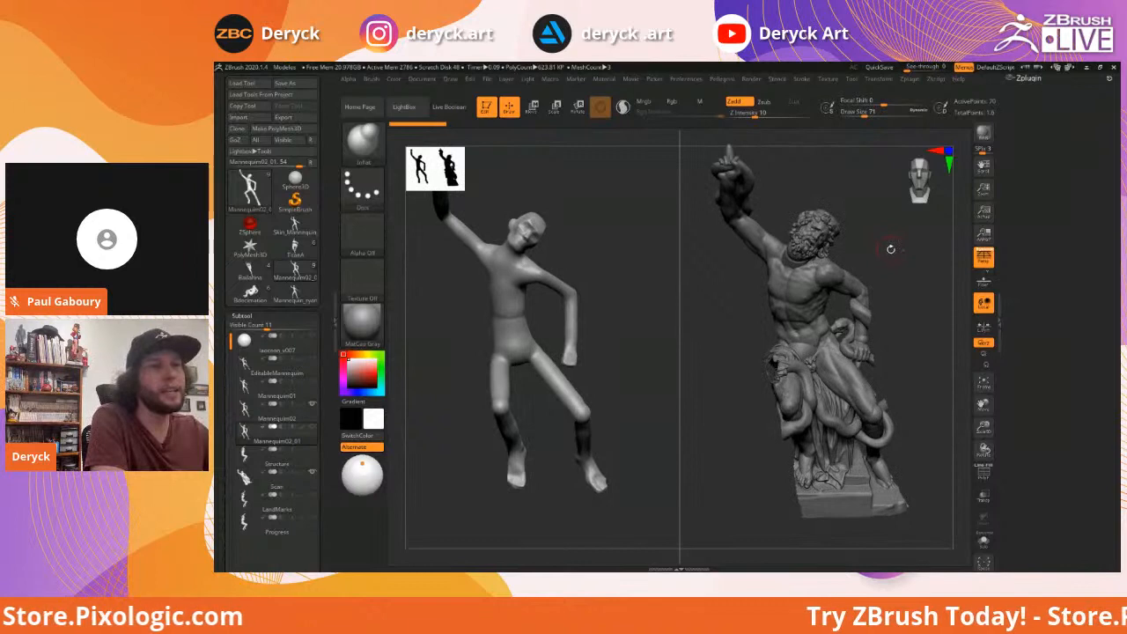
{"action": "left_click_drag", "start_coordinate": [884, 240], "coordinate": [878, 236]}
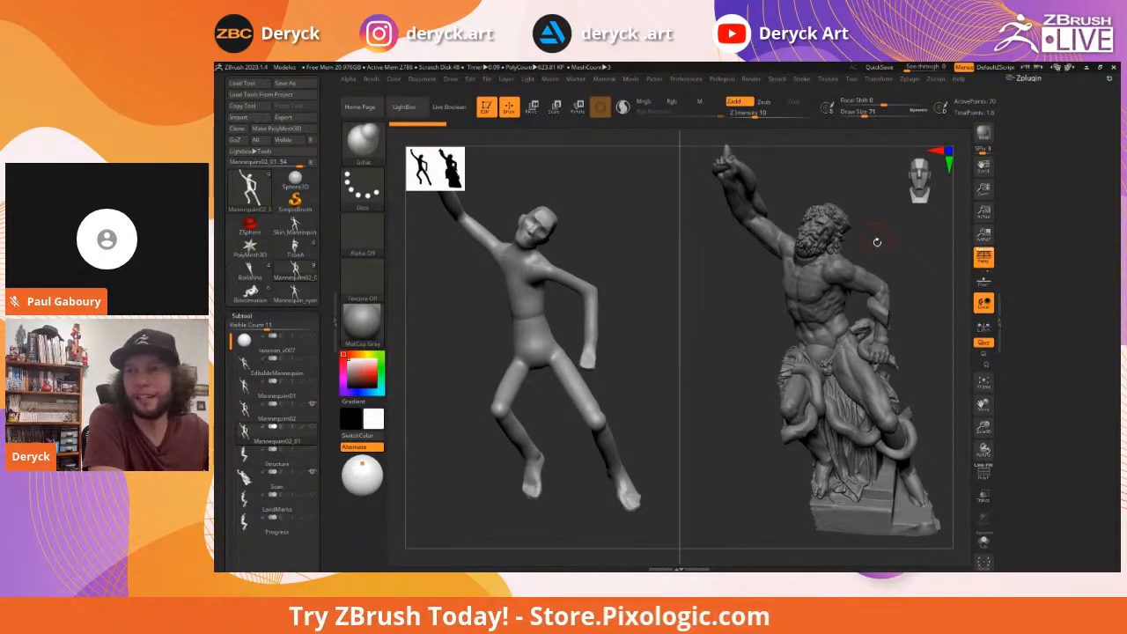
{"action": "left_click_drag", "start_coordinate": [886, 245], "coordinate": [889, 240]}
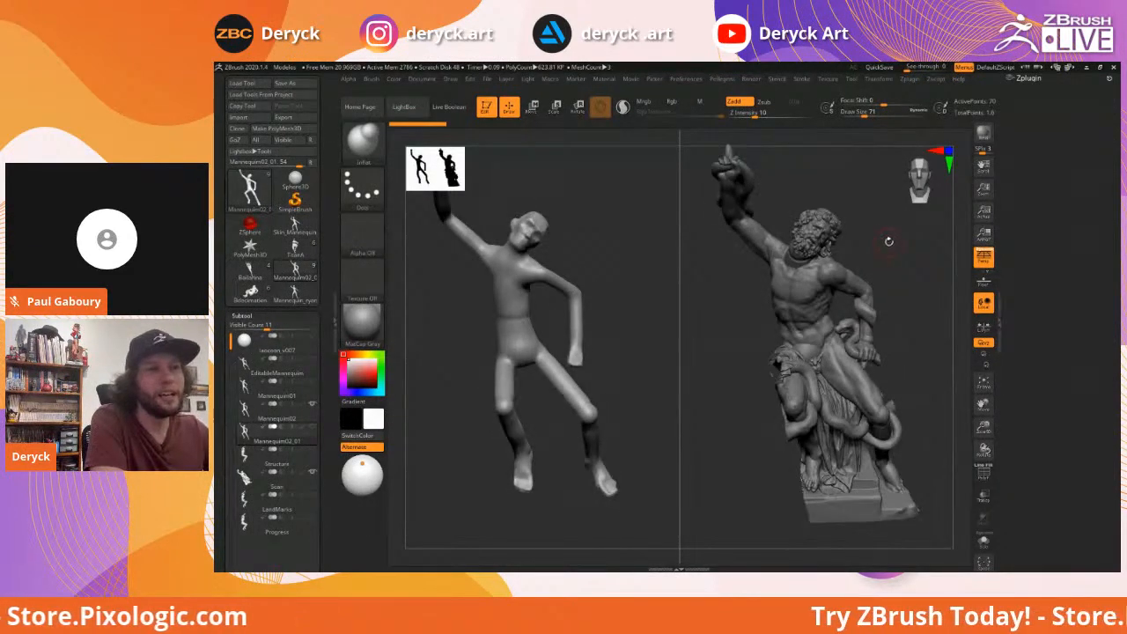
{"action": "left_click_drag", "start_coordinate": [884, 242], "coordinate": [890, 241]}
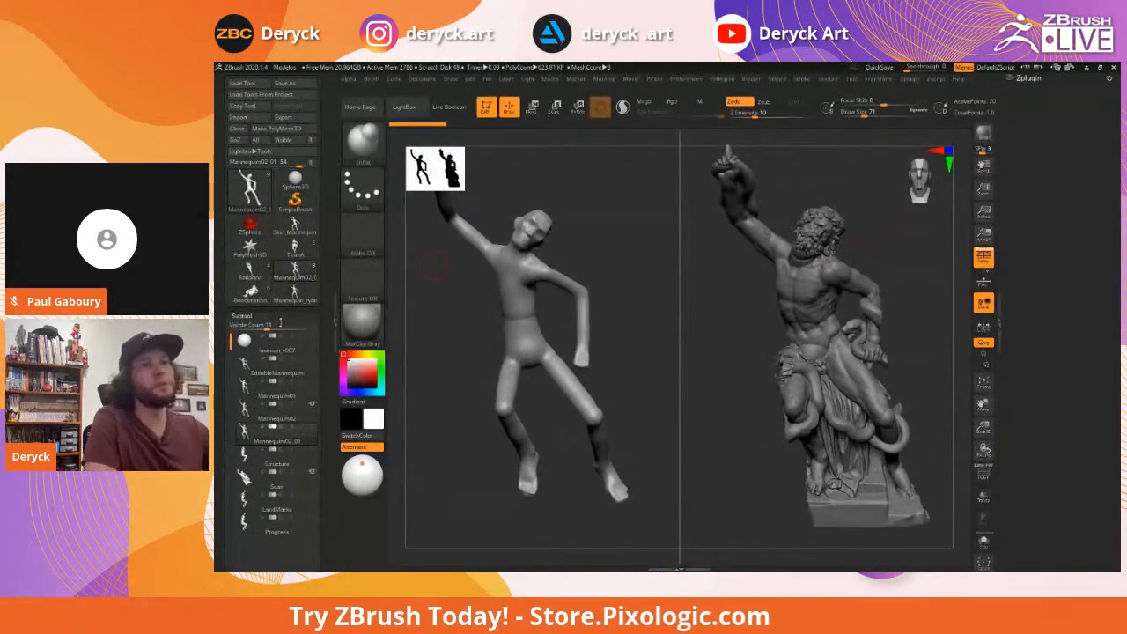
{"action": "left_click_drag", "start_coordinate": [713, 339], "coordinate": [804, 330]}
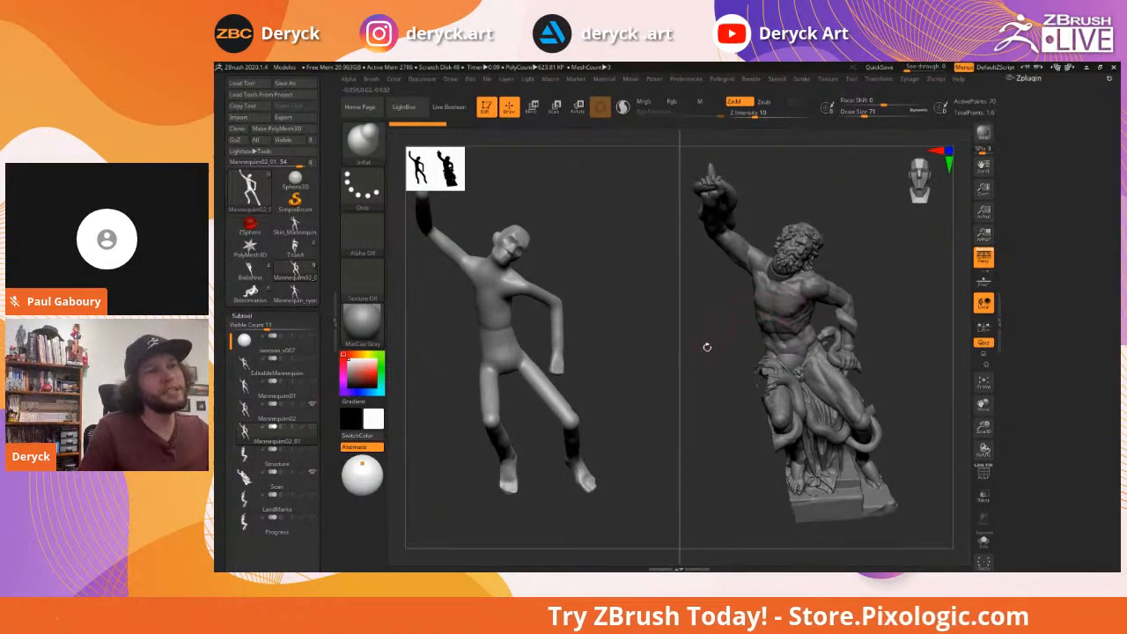
{"action": "left_click_drag", "start_coordinate": [725, 317], "coordinate": [730, 347]}
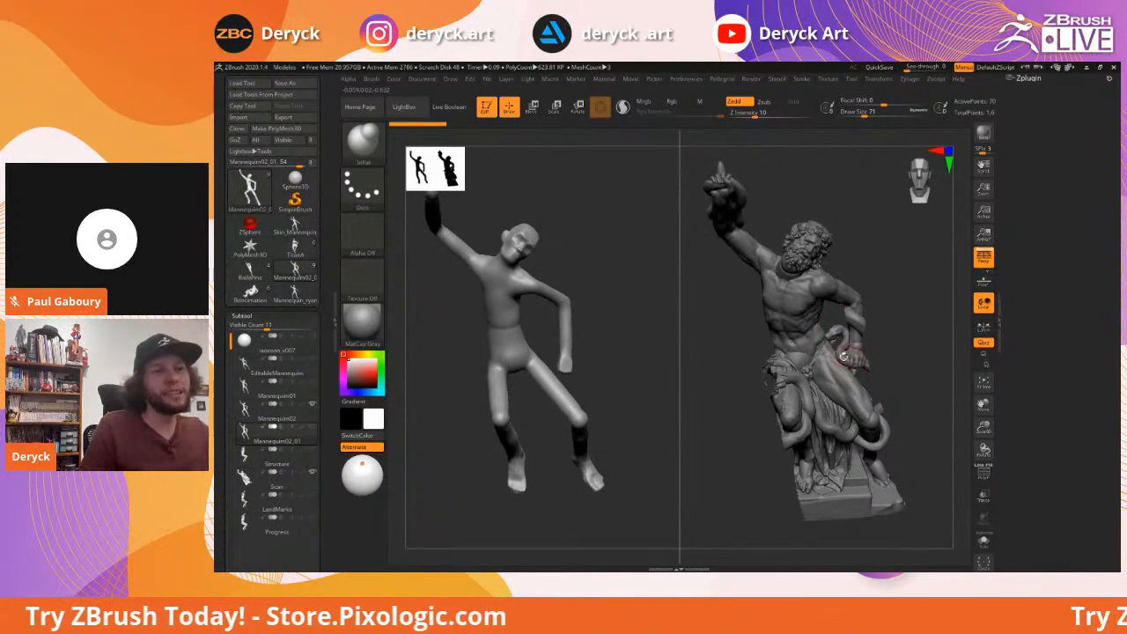
{"action": "left_click_drag", "start_coordinate": [924, 326], "coordinate": [642, 332]}
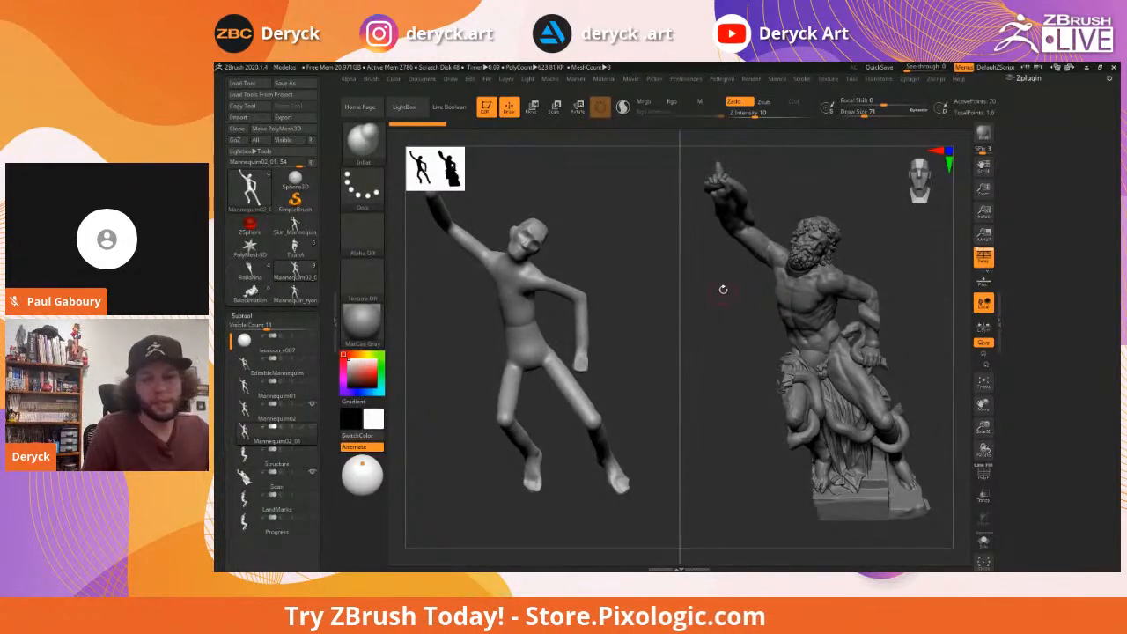
{"action": "key", "text": "space"}
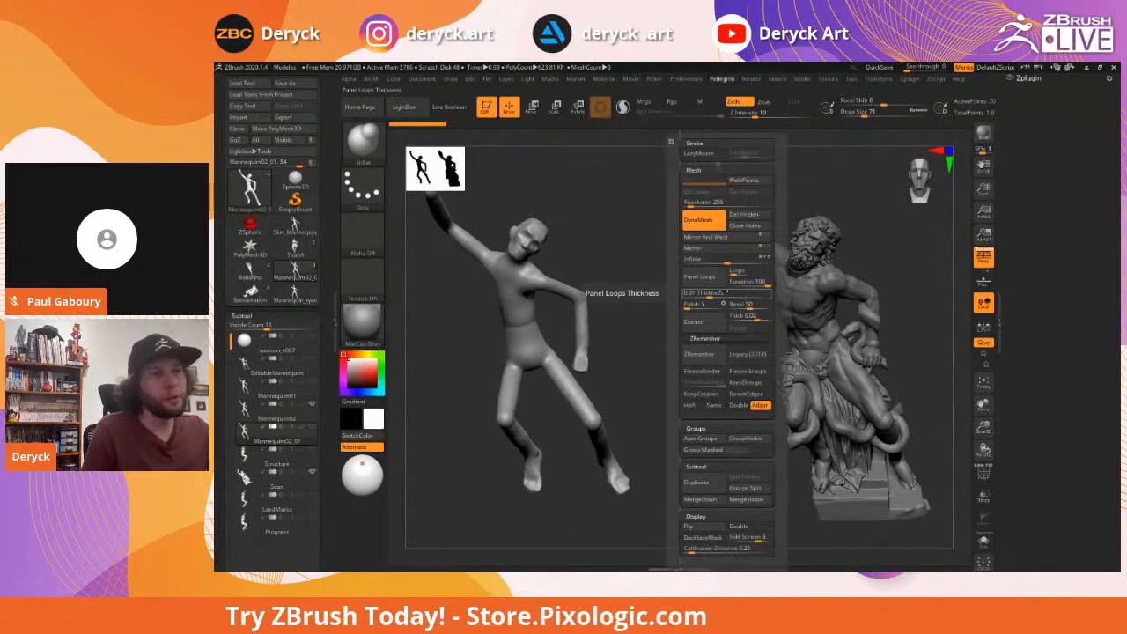
Disable Split Screen, centre the Laocoön statue, and select the Scan subtool
{"action": "left_click", "coordinate": [748, 537]}
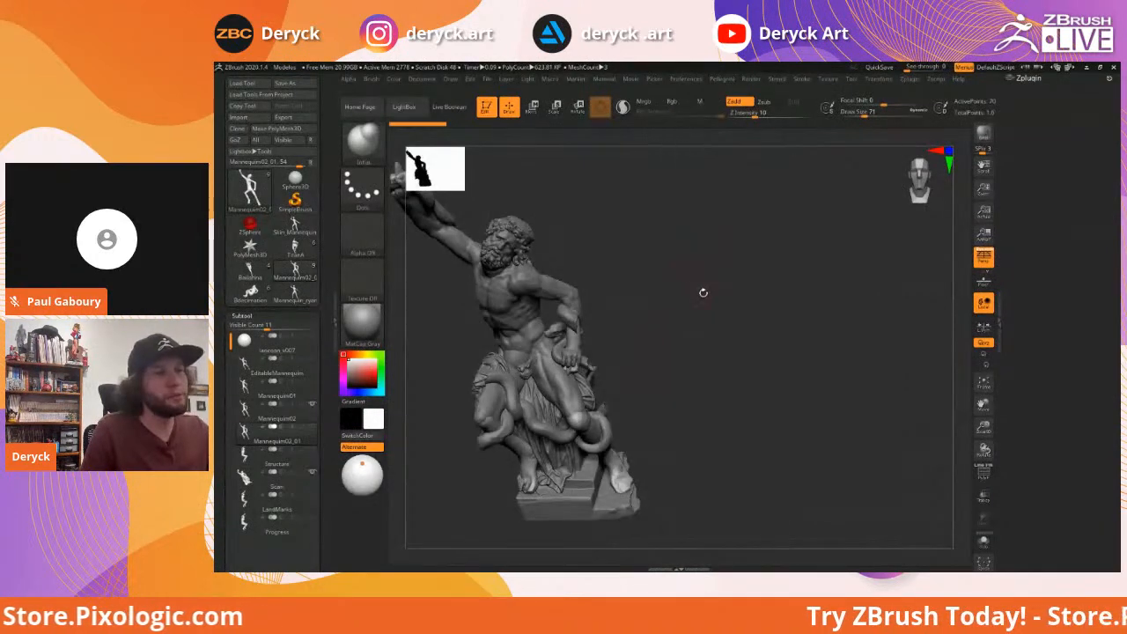
{"action": "left_click_drag", "start_coordinate": [681, 295], "coordinate": [818, 315], "text": "alt"}
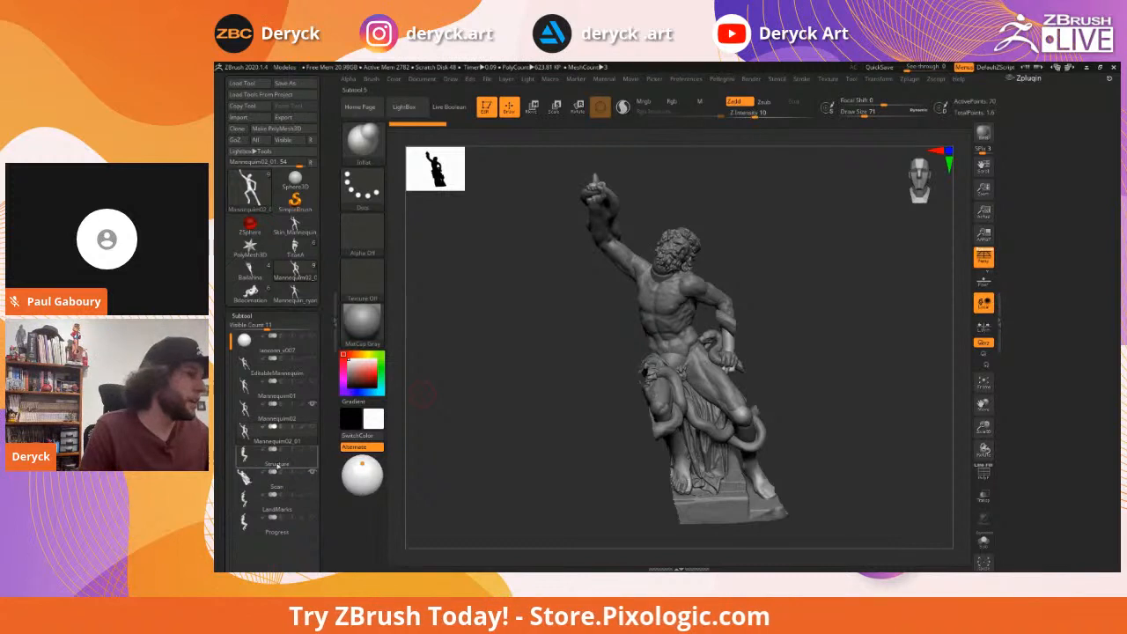
{"action": "left_click", "coordinate": [264, 477]}
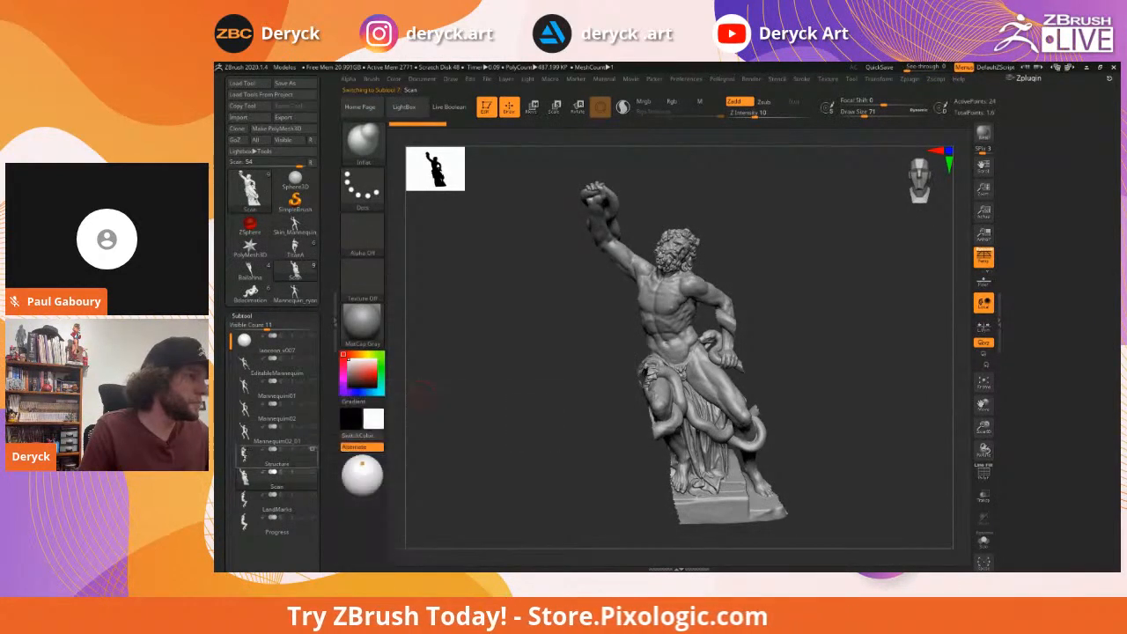
Select the laocoon_v007 subtool via Structure and orbit the statue from several angles
{"action": "left_click", "coordinate": [308, 455]}
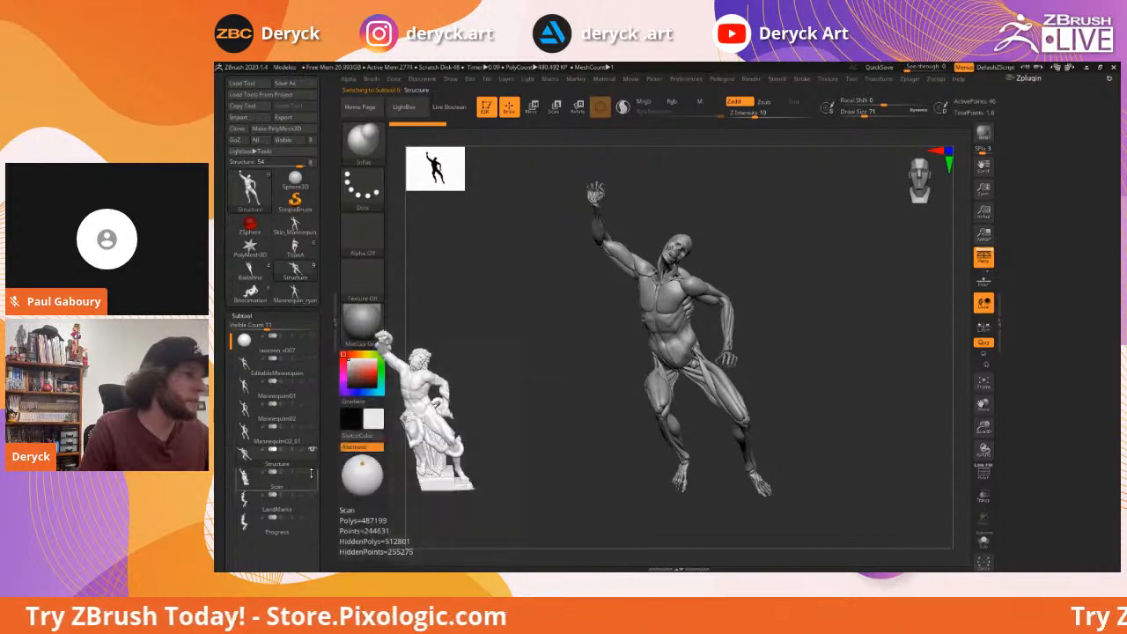
{"action": "left_click", "coordinate": [286, 343]}
{"action": "left_click_drag", "start_coordinate": [852, 373], "coordinate": [854, 340]}
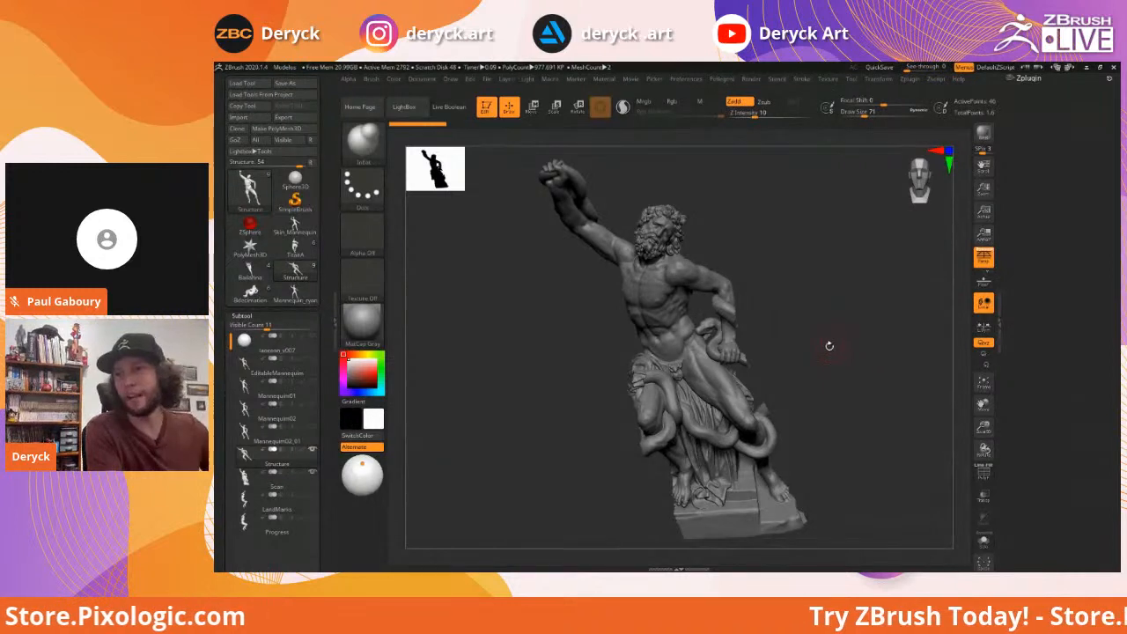
{"action": "mouse_move", "coordinate": [829, 354]}
{"action": "left_mouse_down"}
{"action": "mouse_move", "coordinate": [835, 344]}
{"action": "mouse_move", "coordinate": [808, 352]}
{"action": "mouse_move", "coordinate": [821, 351]}
{"action": "left_mouse_up"}
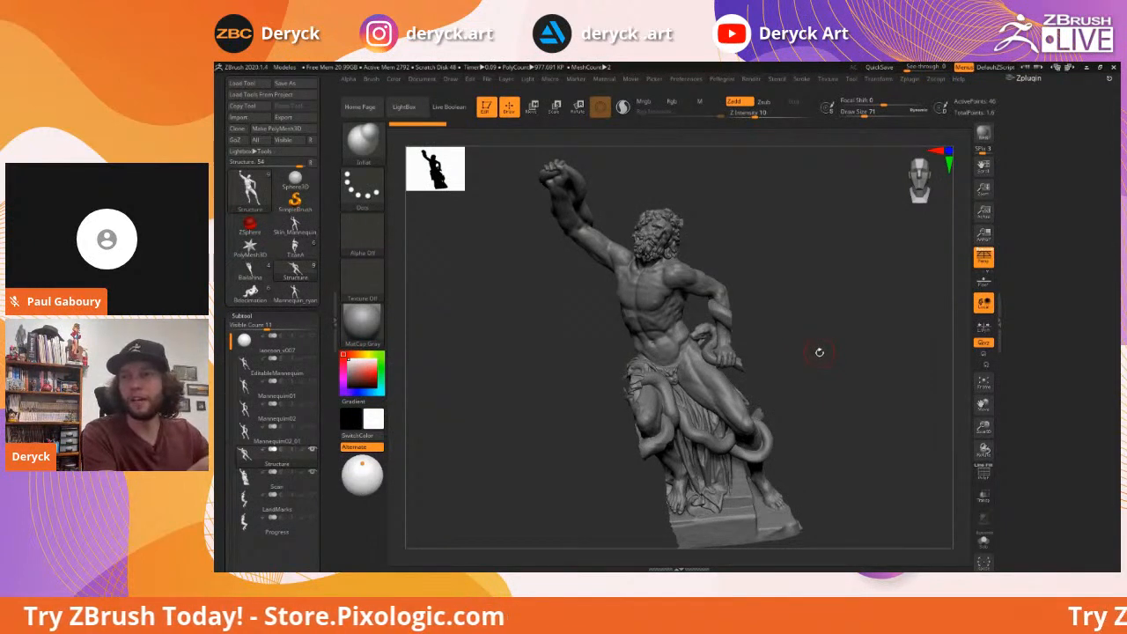
{"action": "left_click_drag", "start_coordinate": [817, 355], "coordinate": [823, 360]}
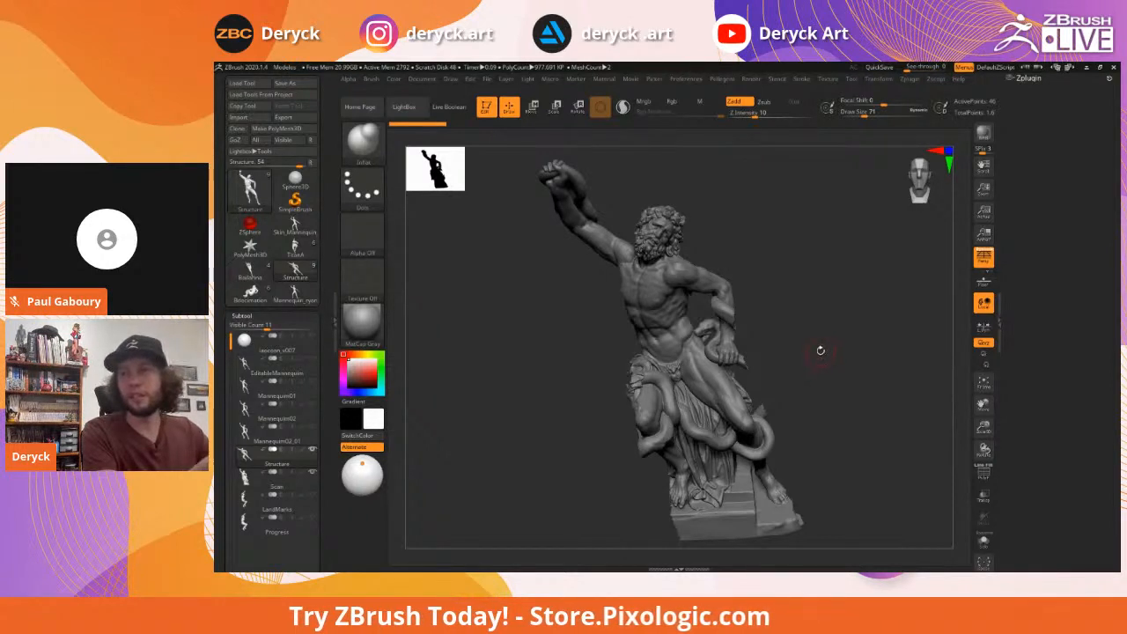
{"action": "left_click_drag", "start_coordinate": [811, 356], "coordinate": [822, 354]}
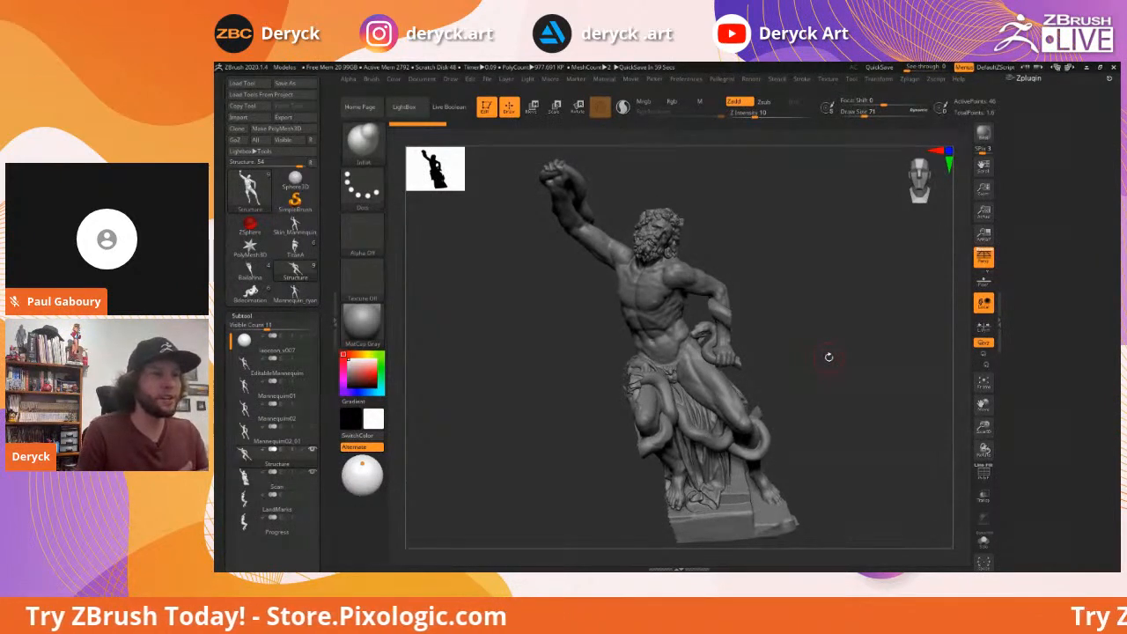
{"action": "left_click_drag", "start_coordinate": [827, 324], "coordinate": [827, 311]}
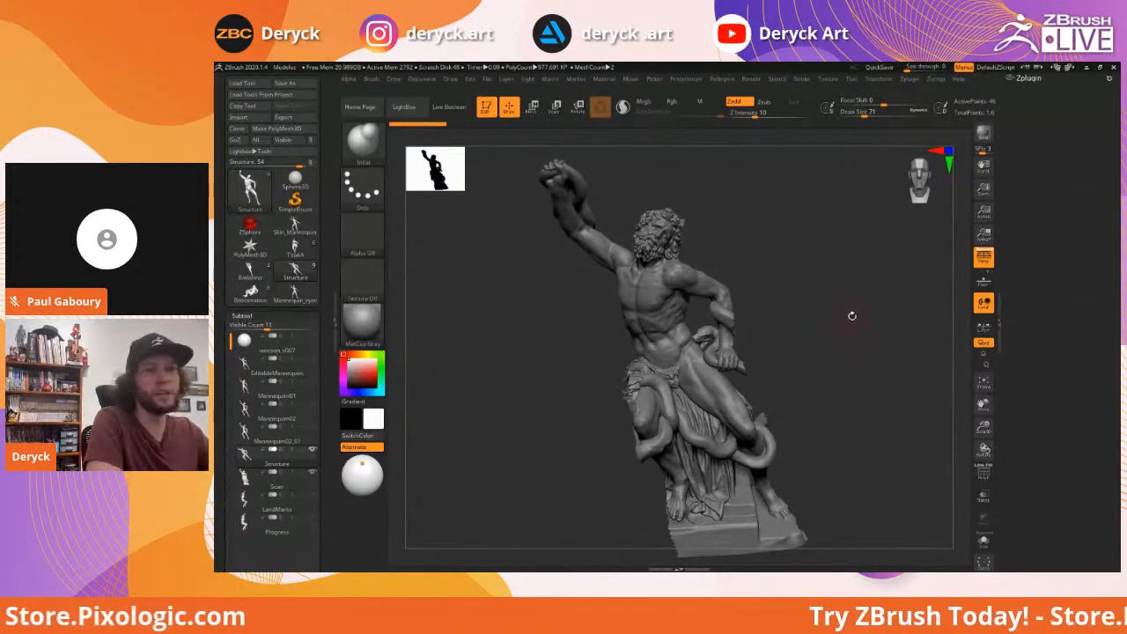
{"action": "left_click_drag", "start_coordinate": [837, 327], "coordinate": [851, 318]}
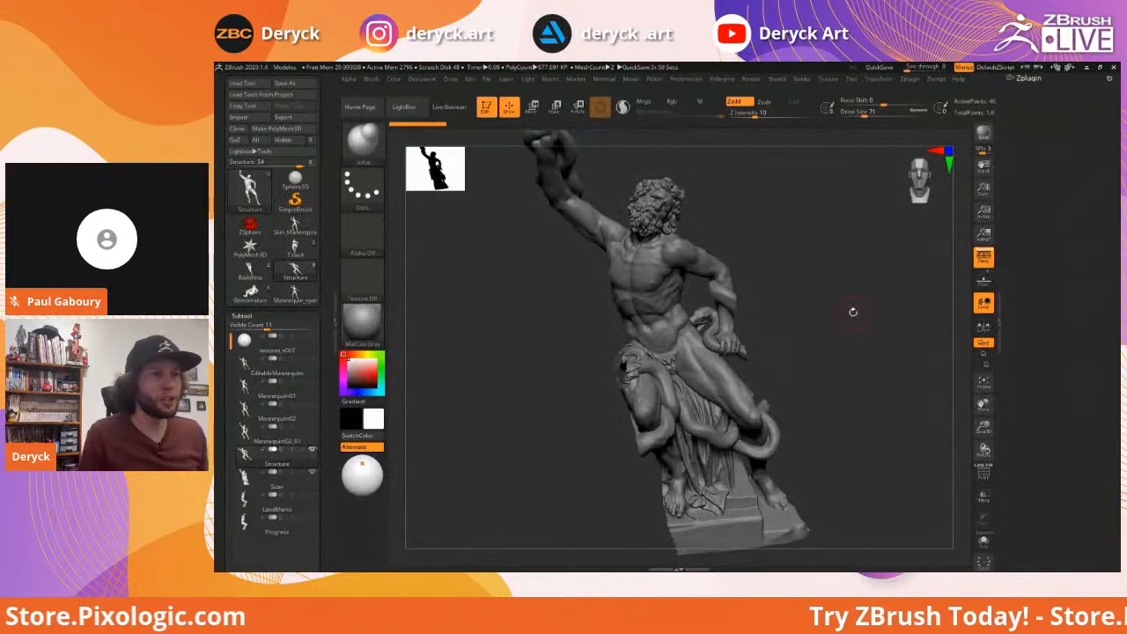
{"action": "left_click_drag", "start_coordinate": [810, 317], "coordinate": [893, 421]}
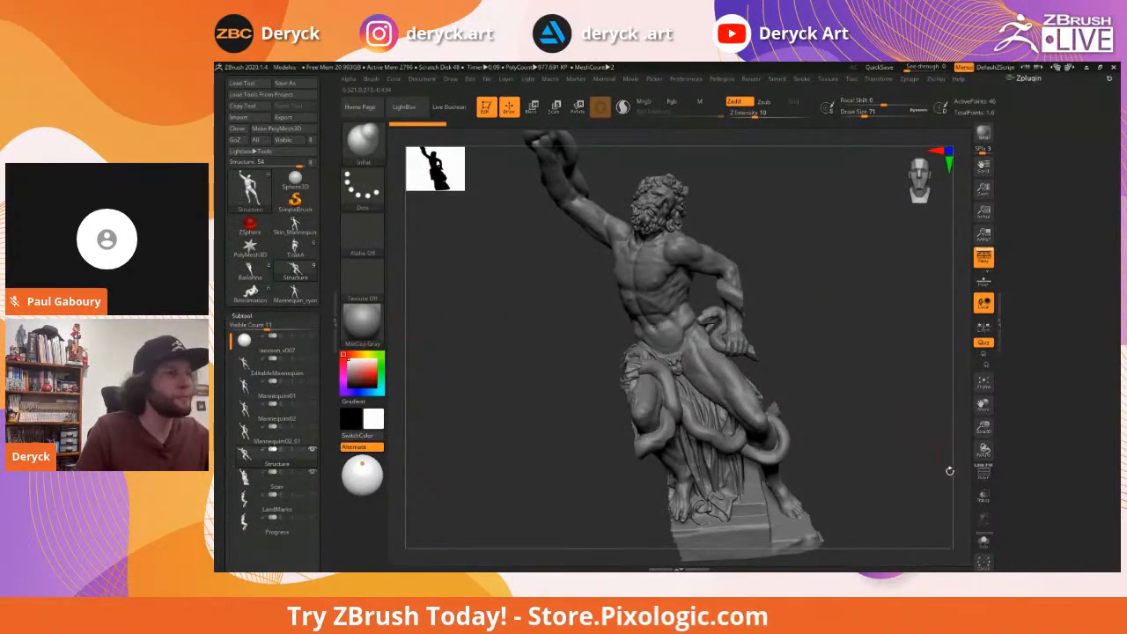
Ghost the model, show polygroup colours, and orbit to compare the overlaid muscles
{"action": "left_click", "coordinate": [984, 497]}
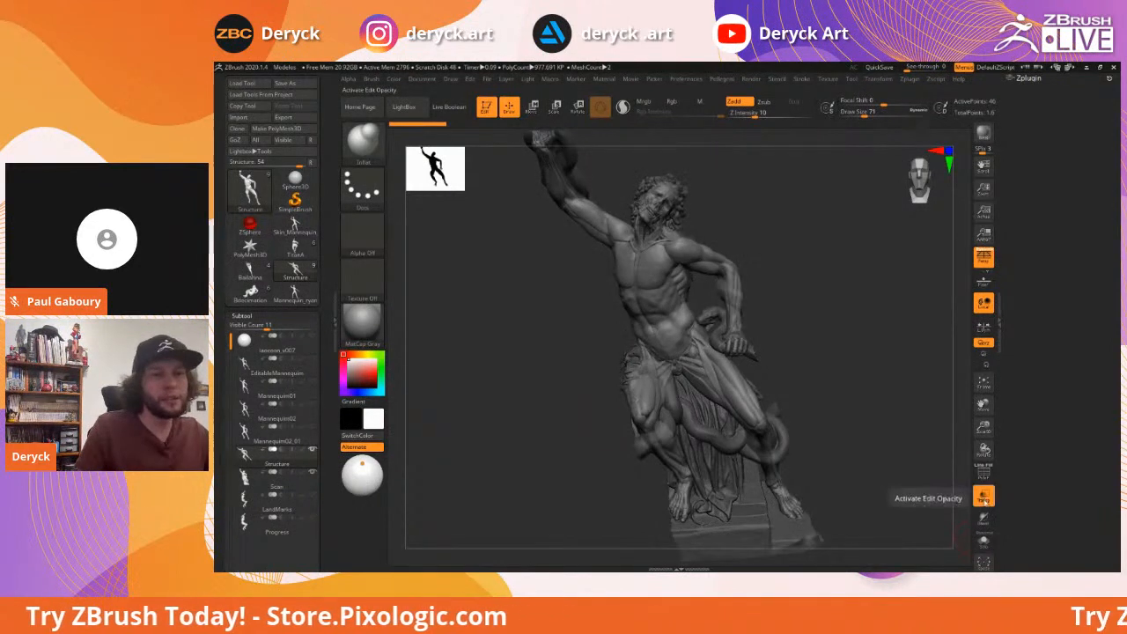
{"action": "key", "text": "shift+f"}
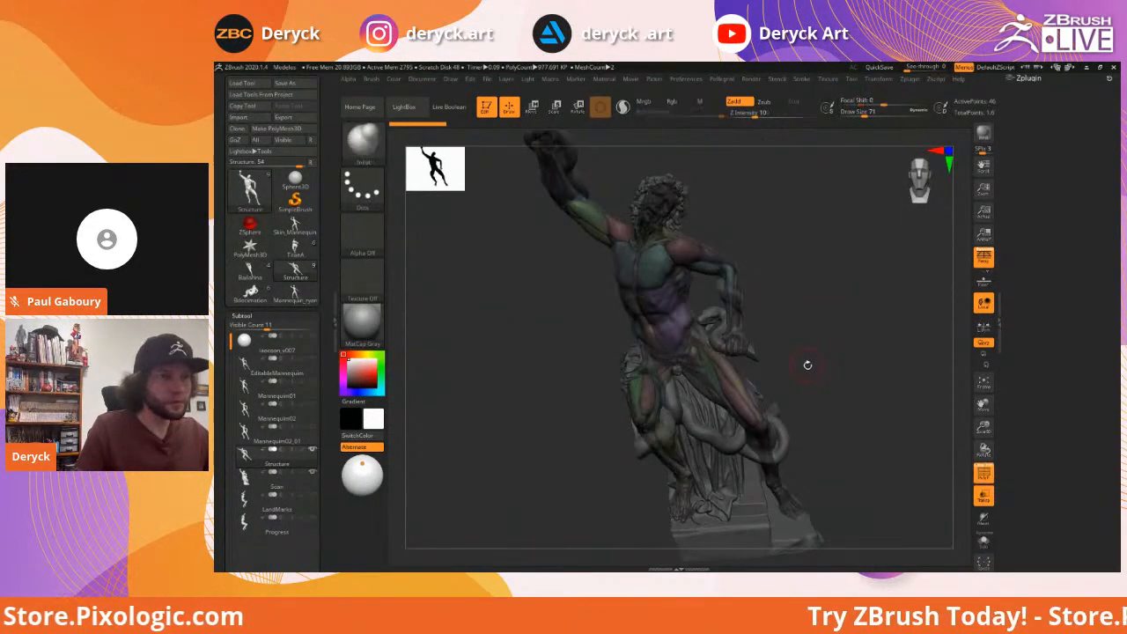
{"action": "mouse_move", "coordinate": [842, 358]}
{"action": "left_mouse_down"}
{"action": "mouse_move", "coordinate": [855, 352]}
{"action": "mouse_move", "coordinate": [800, 329]}
{"action": "mouse_move", "coordinate": [837, 328]}
{"action": "mouse_move", "coordinate": [839, 346]}
{"action": "mouse_move", "coordinate": [842, 327]}
{"action": "mouse_move", "coordinate": [830, 359]}
{"action": "mouse_move", "coordinate": [819, 354]}
{"action": "mouse_move", "coordinate": [845, 337]}
{"action": "left_mouse_up"}
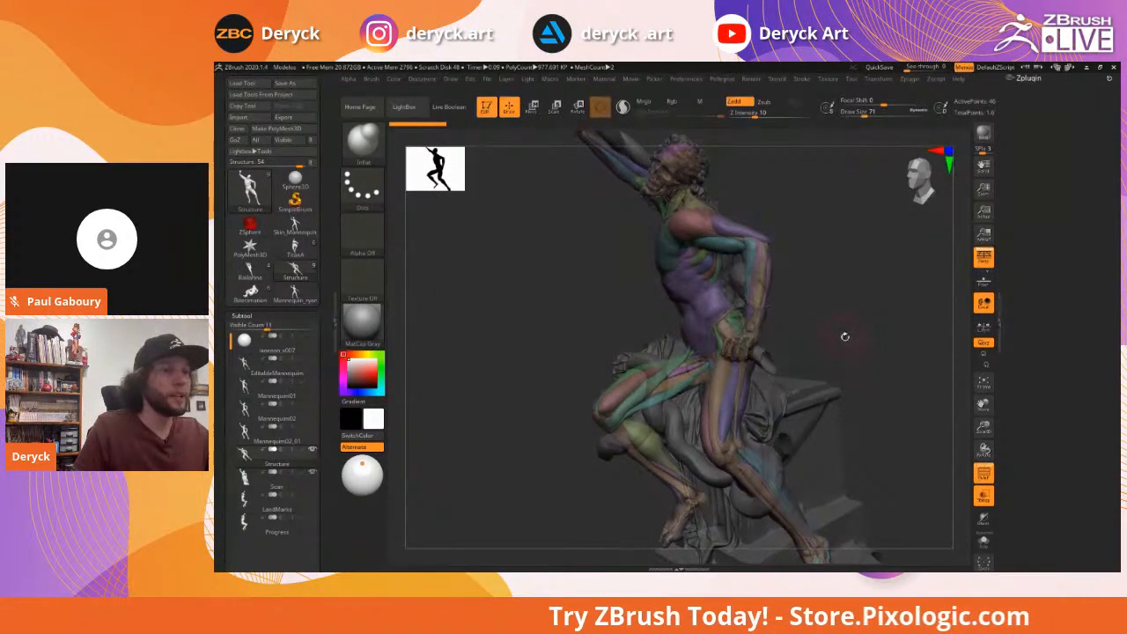
{"action": "left_click_drag", "start_coordinate": [844, 338], "coordinate": [892, 441]}
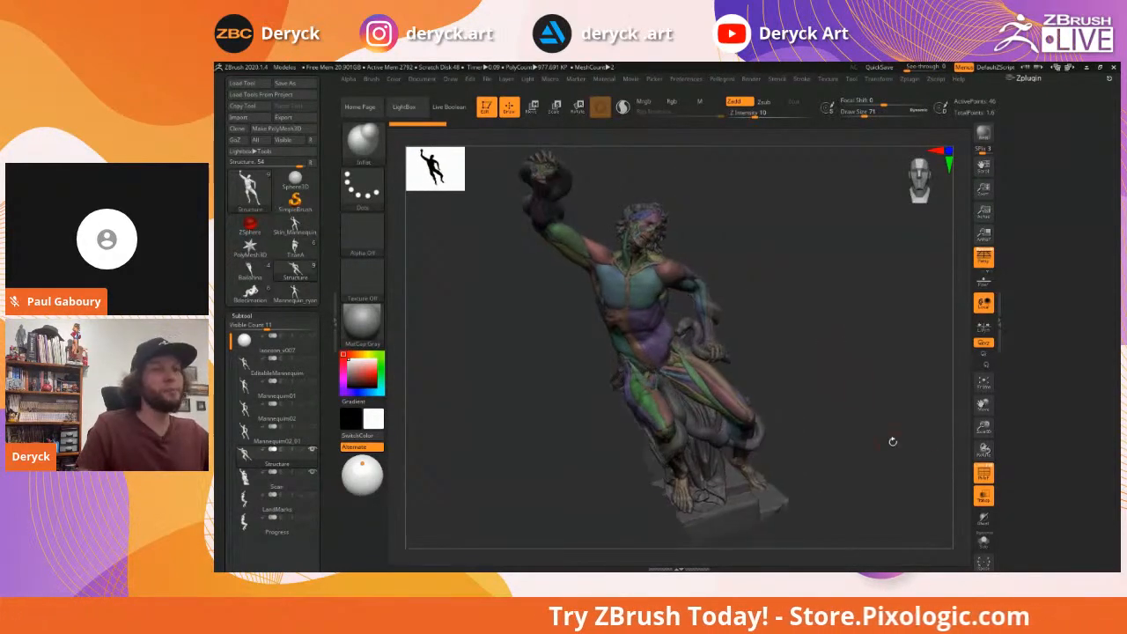
{"action": "left_click_drag", "start_coordinate": [938, 470], "coordinate": [943, 487]}
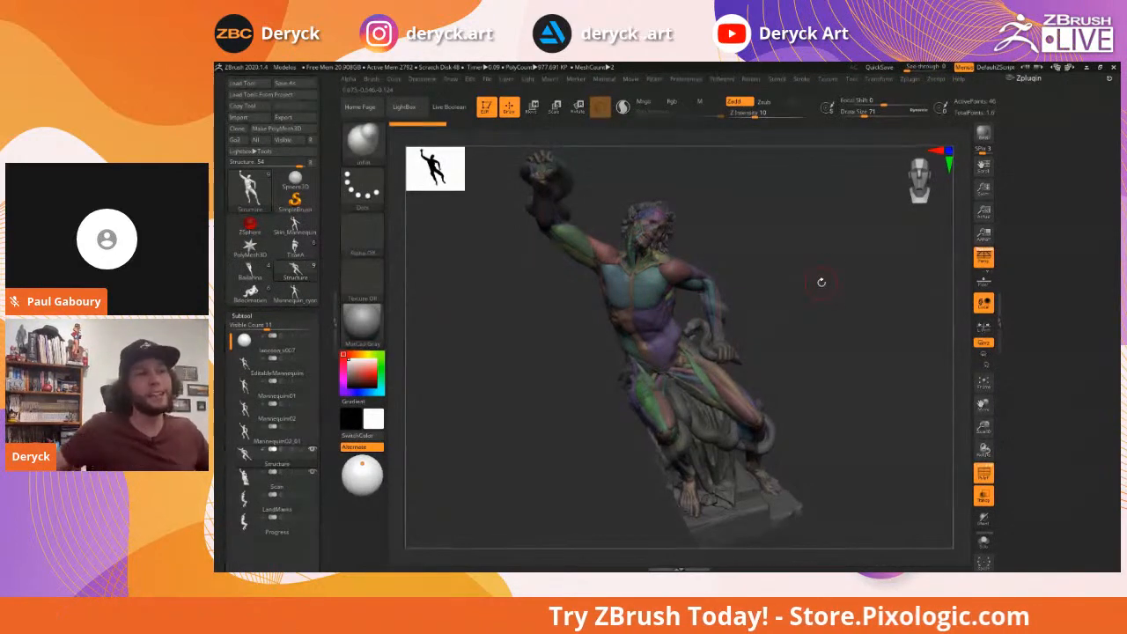
{"action": "left_click_drag", "start_coordinate": [840, 286], "coordinate": [865, 292]}
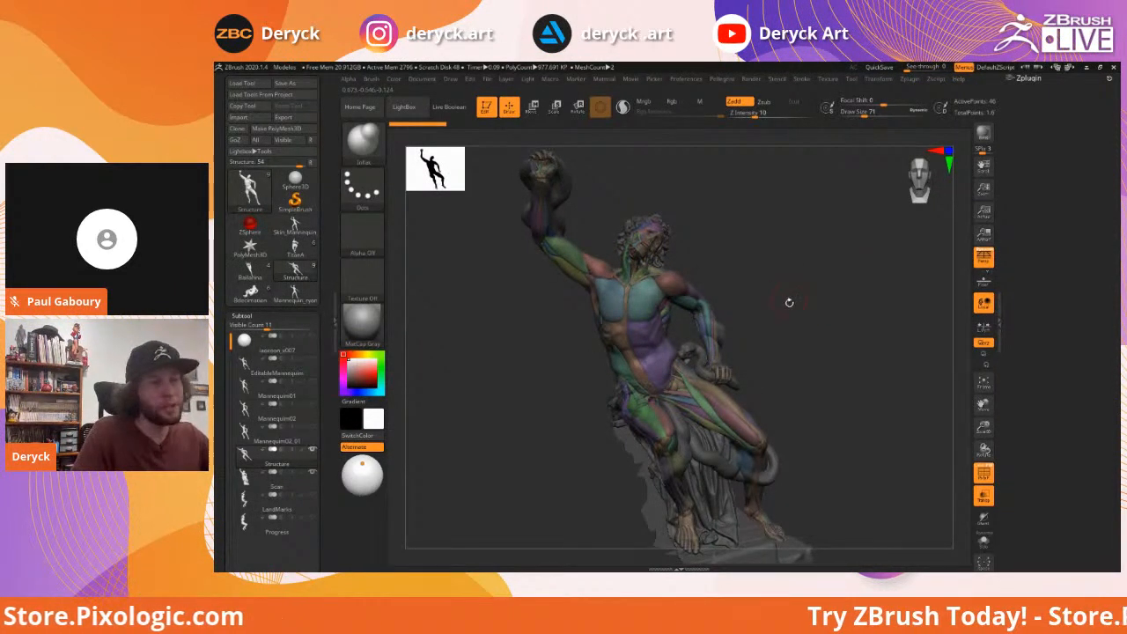
{"action": "mouse_move", "coordinate": [791, 301]}
{"action": "left_mouse_down"}
{"action": "mouse_move", "coordinate": [788, 290]}
{"action": "mouse_move", "coordinate": [814, 303]}
{"action": "mouse_move", "coordinate": [796, 292]}
{"action": "left_mouse_up"}
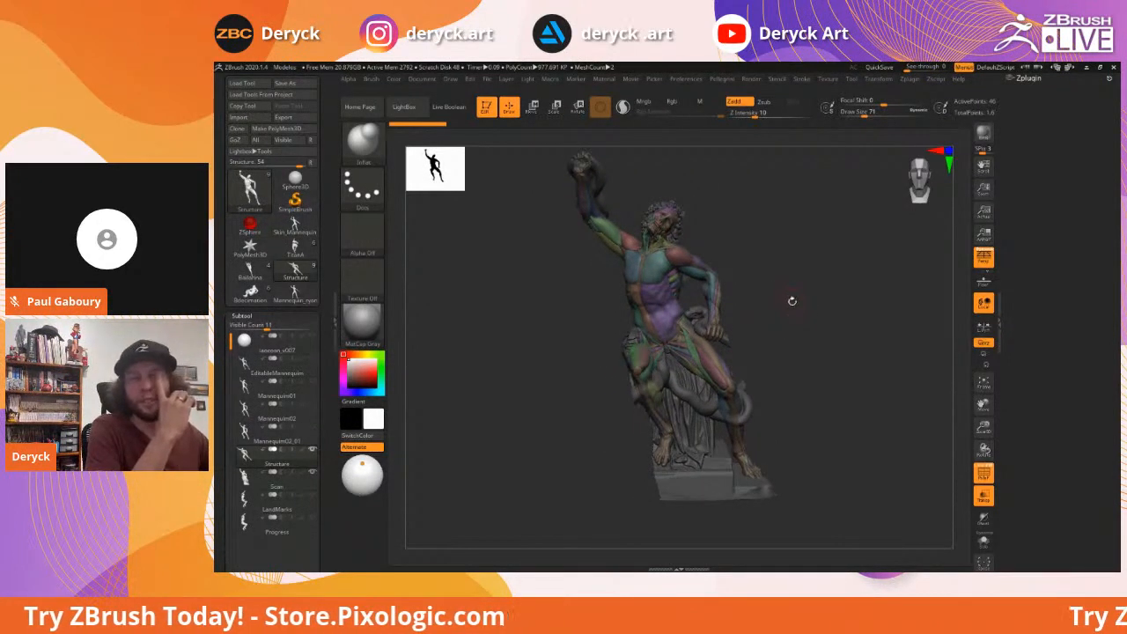
{"action": "left_click_drag", "start_coordinate": [795, 303], "coordinate": [789, 313]}
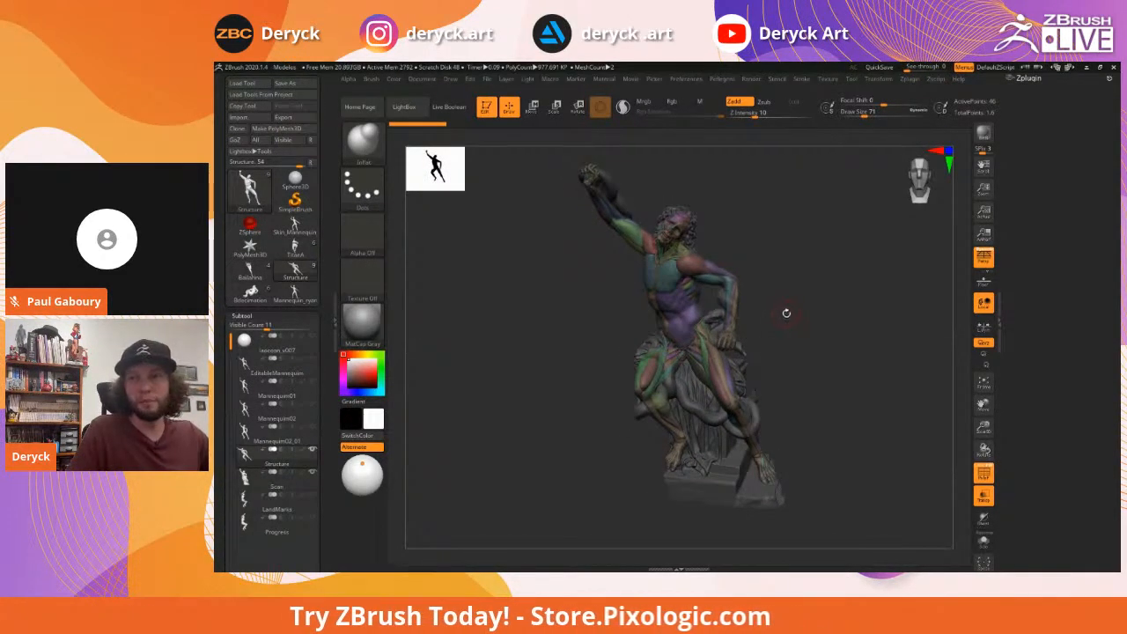
Keep orbiting the statue to inspect its torso, front and side
{"action": "mouse_move", "coordinate": [795, 320]}
{"action": "left_mouse_down"}
{"action": "mouse_move", "coordinate": [809, 299]}
{"action": "mouse_move", "coordinate": [803, 317]}
{"action": "mouse_move", "coordinate": [816, 315]}
{"action": "left_mouse_up"}
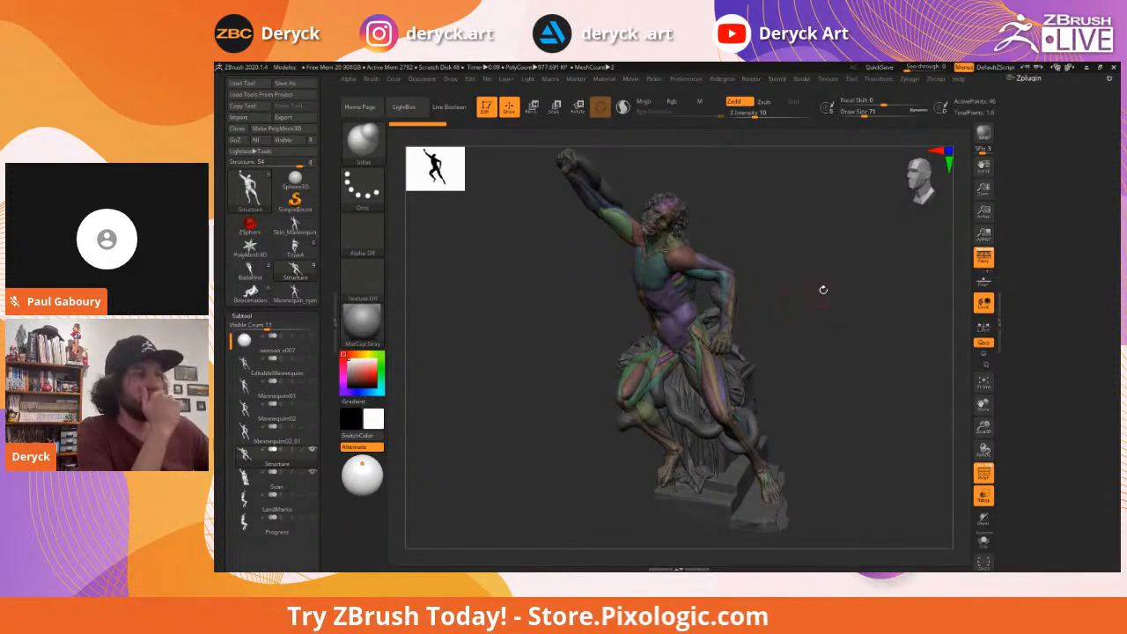
{"action": "left_click_drag", "start_coordinate": [814, 325], "coordinate": [818, 319]}
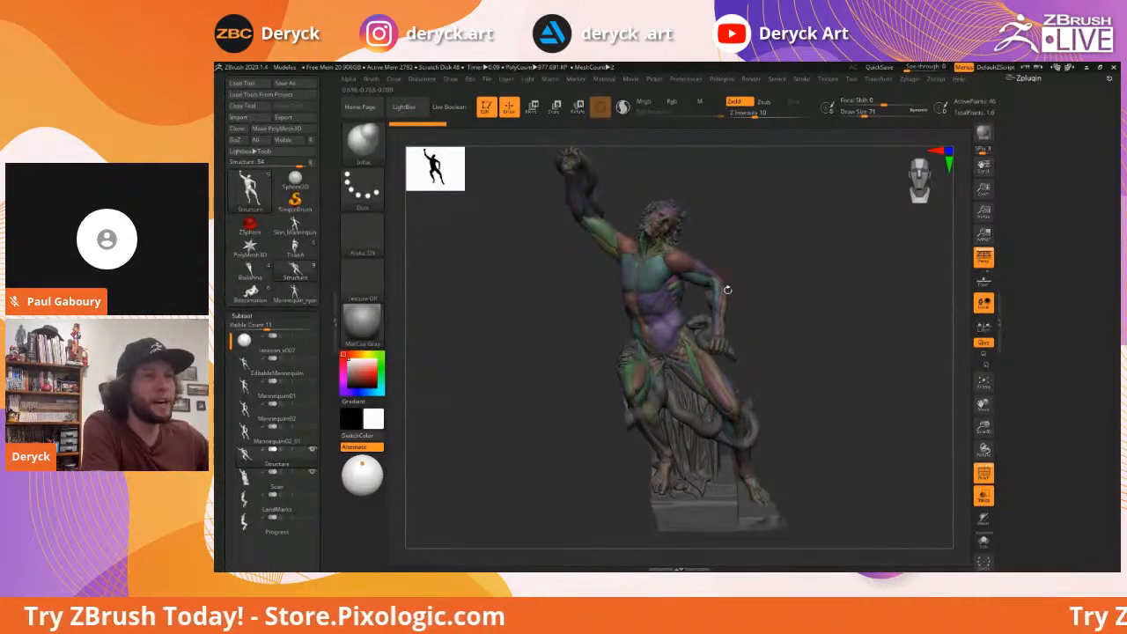
{"action": "left_click_drag", "start_coordinate": [838, 334], "coordinate": [812, 301]}
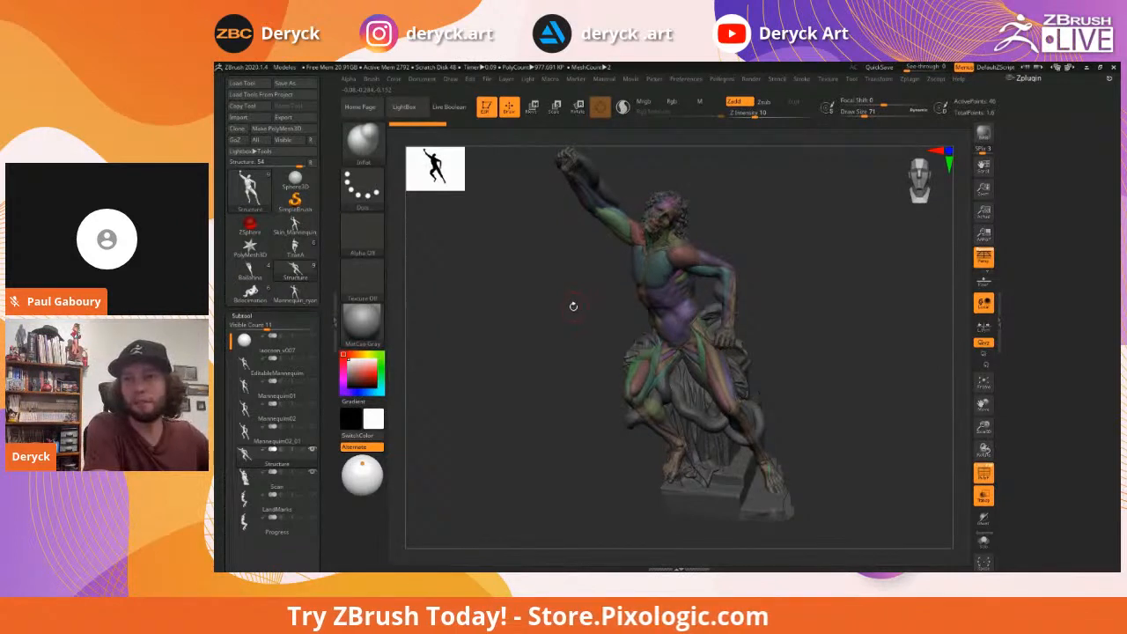
{"action": "left_click_drag", "start_coordinate": [557, 306], "coordinate": [586, 297]}
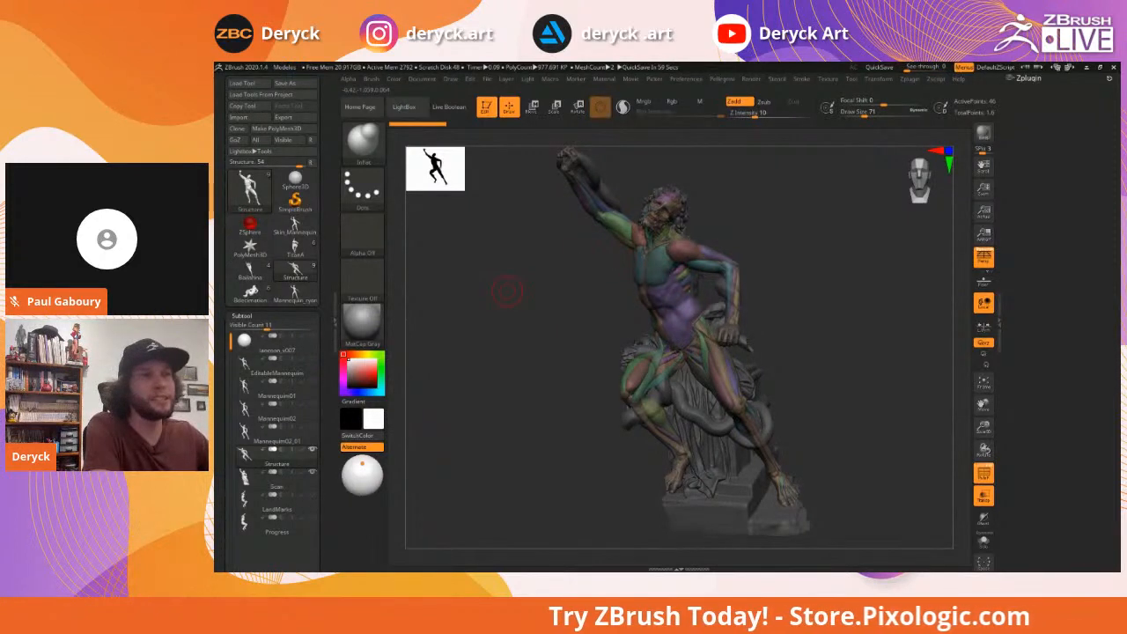
{"action": "left_click_drag", "start_coordinate": [507, 292], "coordinate": [510, 292]}
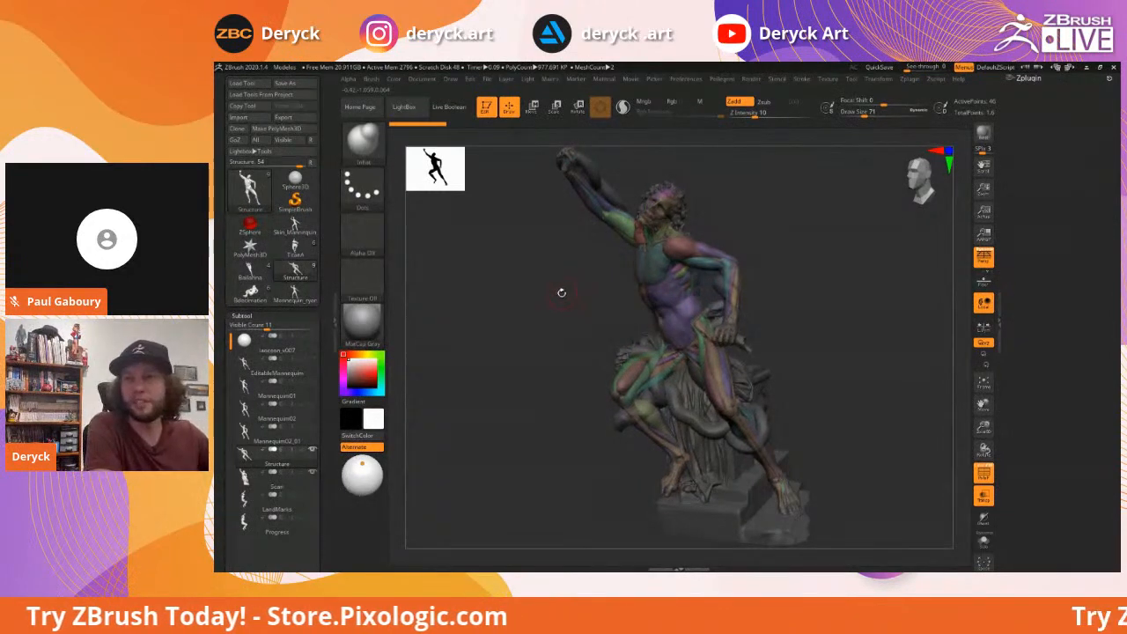
{"action": "left_click_drag", "start_coordinate": [561, 294], "coordinate": [562, 296]}
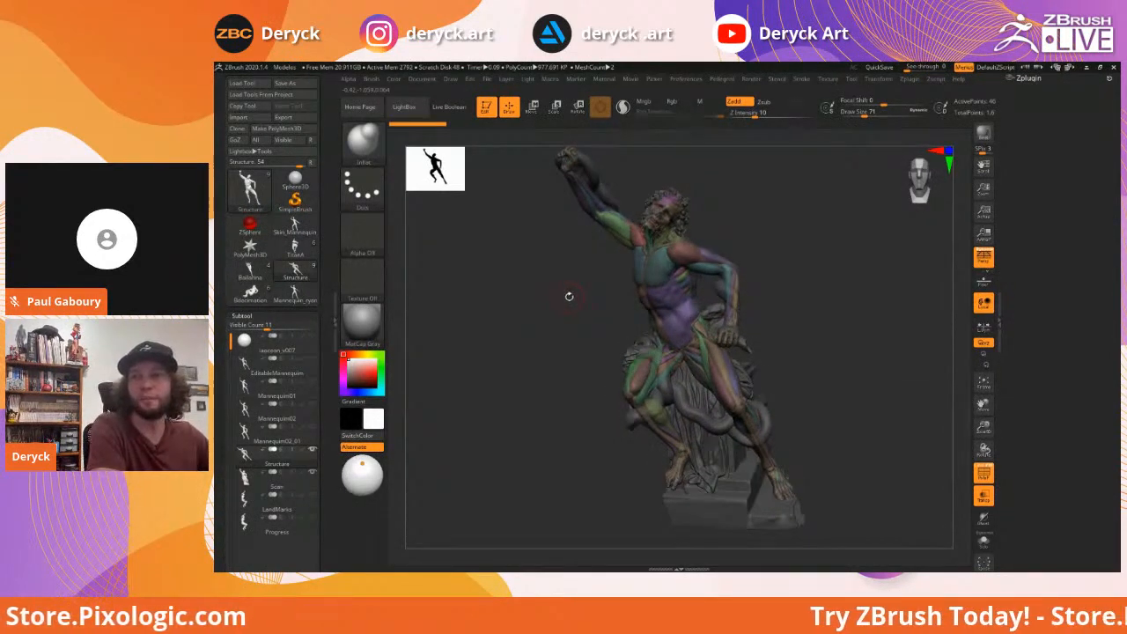
{"action": "left_click_drag", "start_coordinate": [563, 299], "coordinate": [565, 301]}
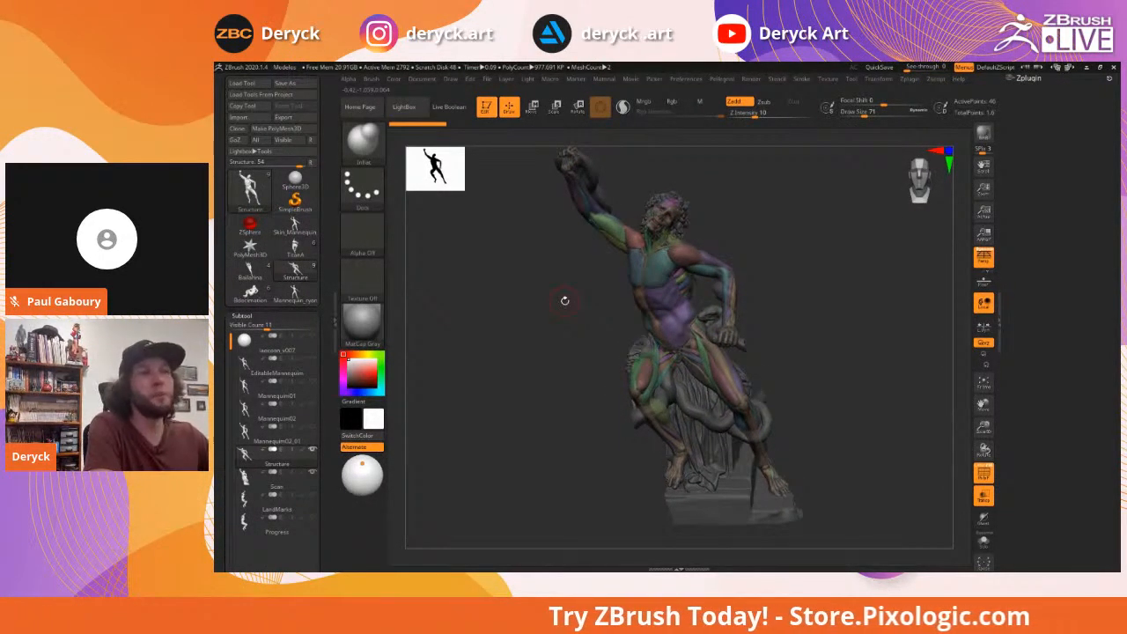
{"action": "left_click_drag", "start_coordinate": [833, 323], "coordinate": [830, 331]}
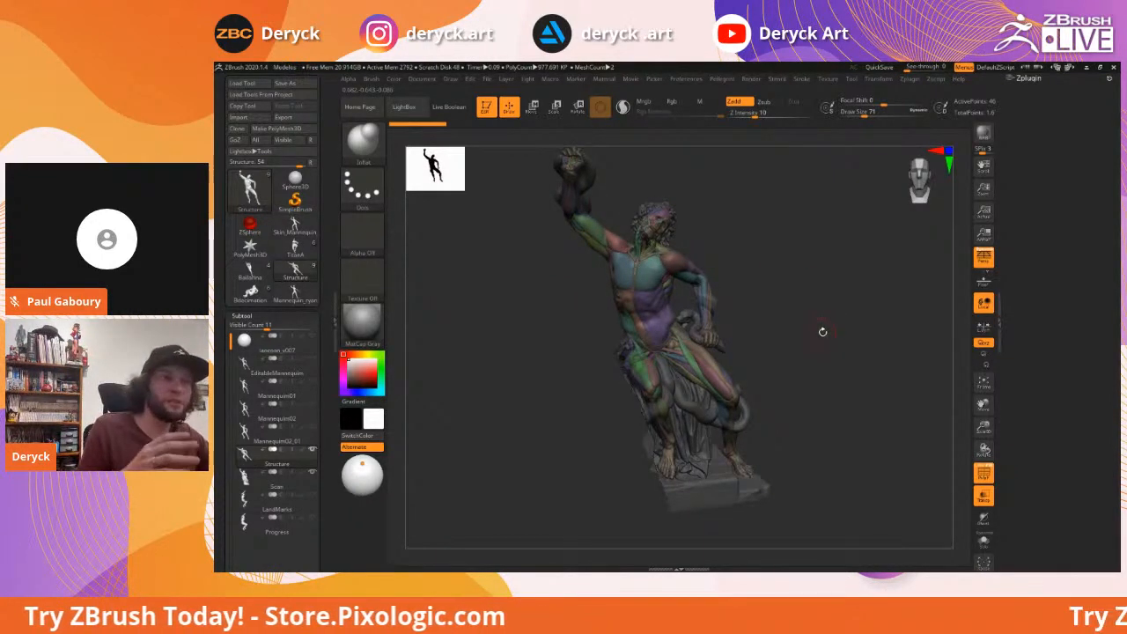
{"action": "left_click_drag", "start_coordinate": [846, 334], "coordinate": [839, 328]}
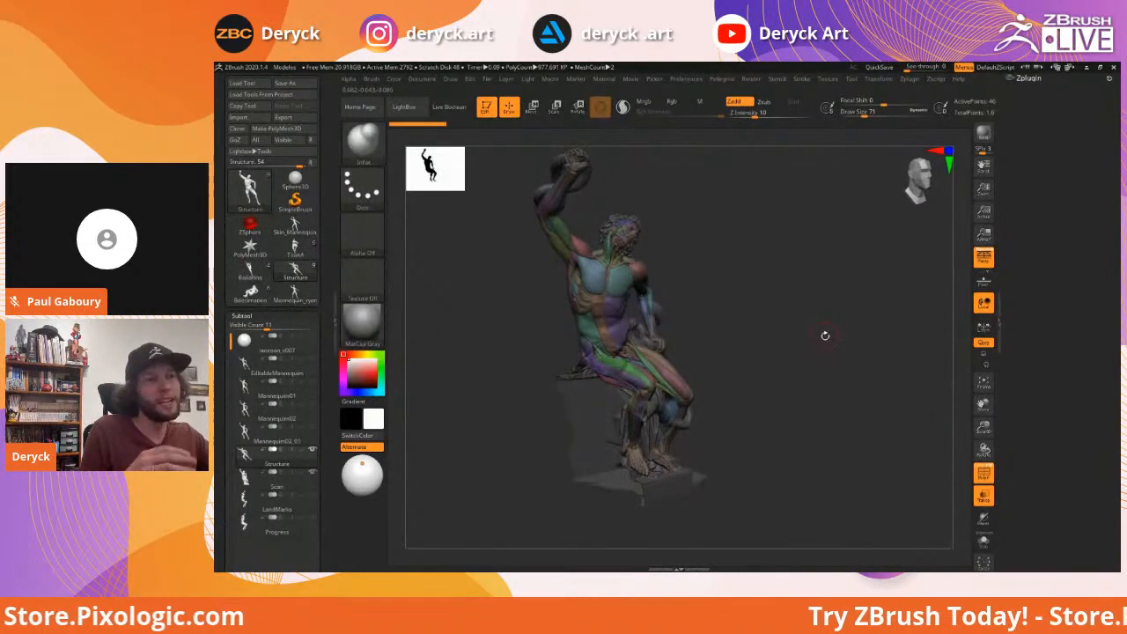
{"action": "mouse_move", "coordinate": [839, 329]}
{"action": "left_mouse_down"}
{"action": "mouse_move", "coordinate": [892, 324]}
{"action": "mouse_move", "coordinate": [830, 325]}
{"action": "left_mouse_up"}
{"action": "left_click_drag", "start_coordinate": [560, 299], "coordinate": [571, 287]}
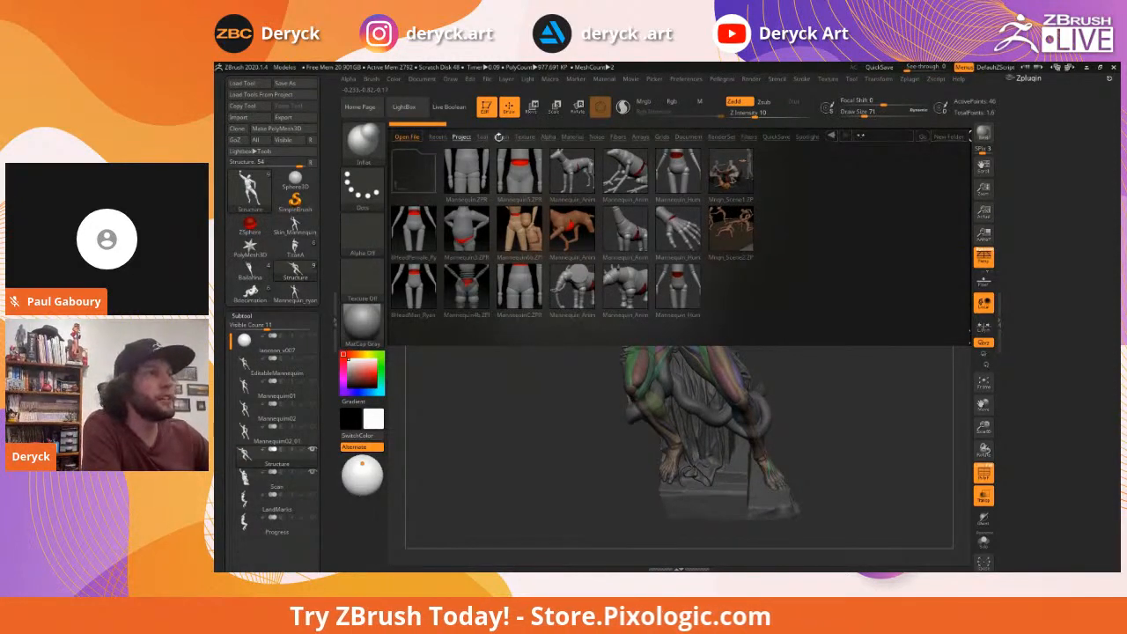
Browse LightBox's Project and Tool libraries, close it with comma, and orbit the statue
{"action": "left_click", "coordinate": [461, 138]}
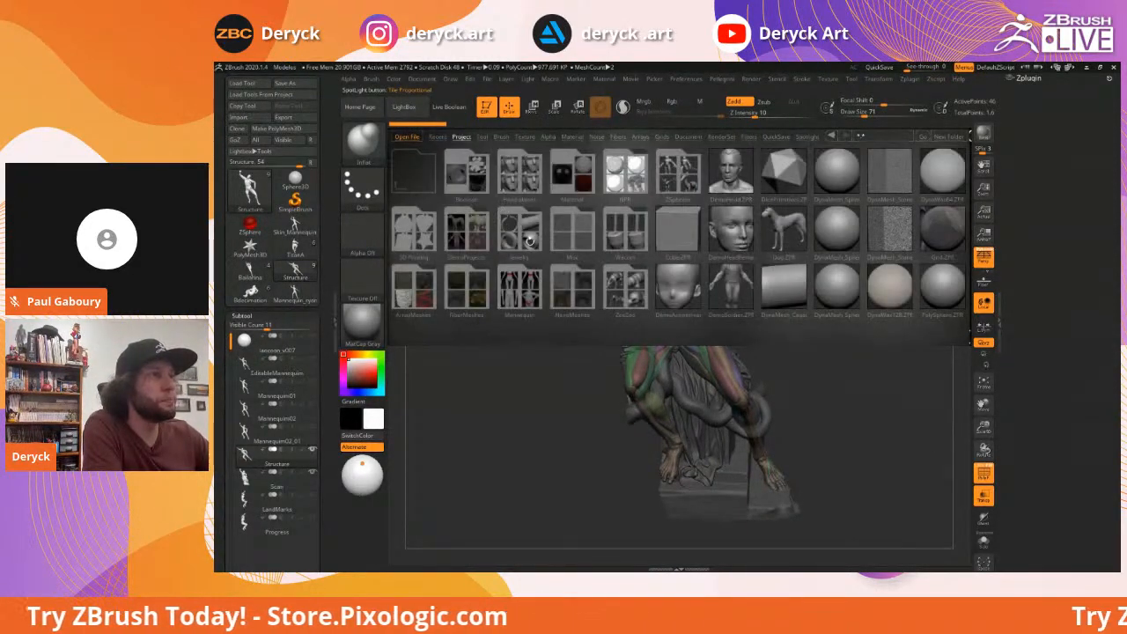
{"action": "left_click", "coordinate": [482, 138]}
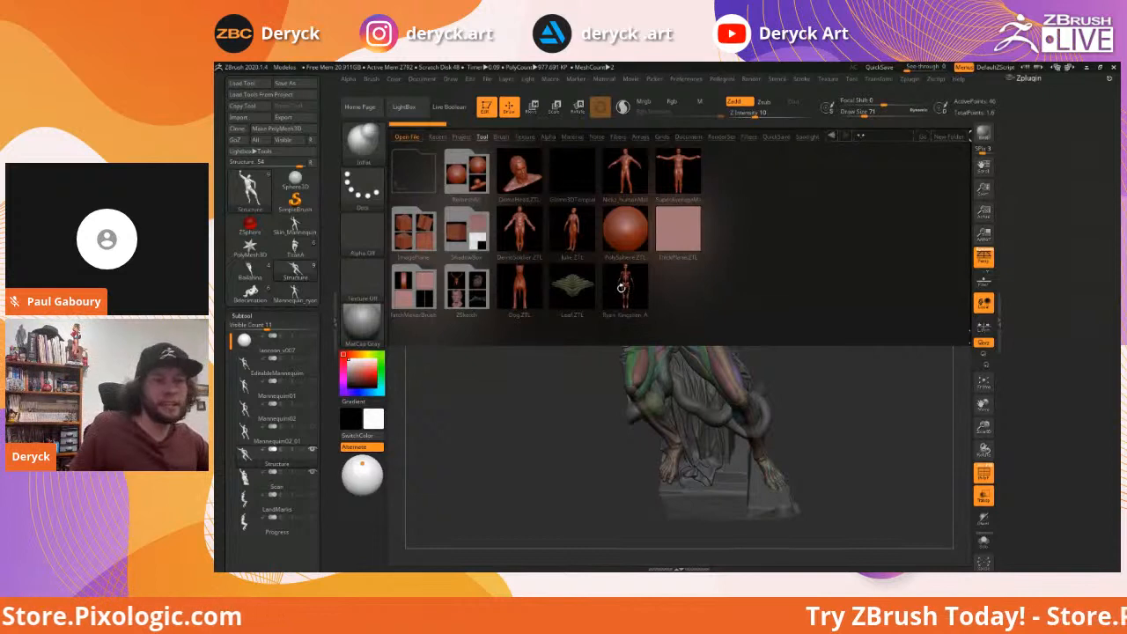
{"action": "key", "text": "comma"}
{"action": "mouse_move", "coordinate": [544, 339]}
{"action": "left_mouse_down"}
{"action": "mouse_move", "coordinate": [534, 327]}
{"action": "mouse_move", "coordinate": [543, 297]}
{"action": "mouse_move", "coordinate": [564, 322]}
{"action": "mouse_move", "coordinate": [571, 304]}
{"action": "left_mouse_up"}
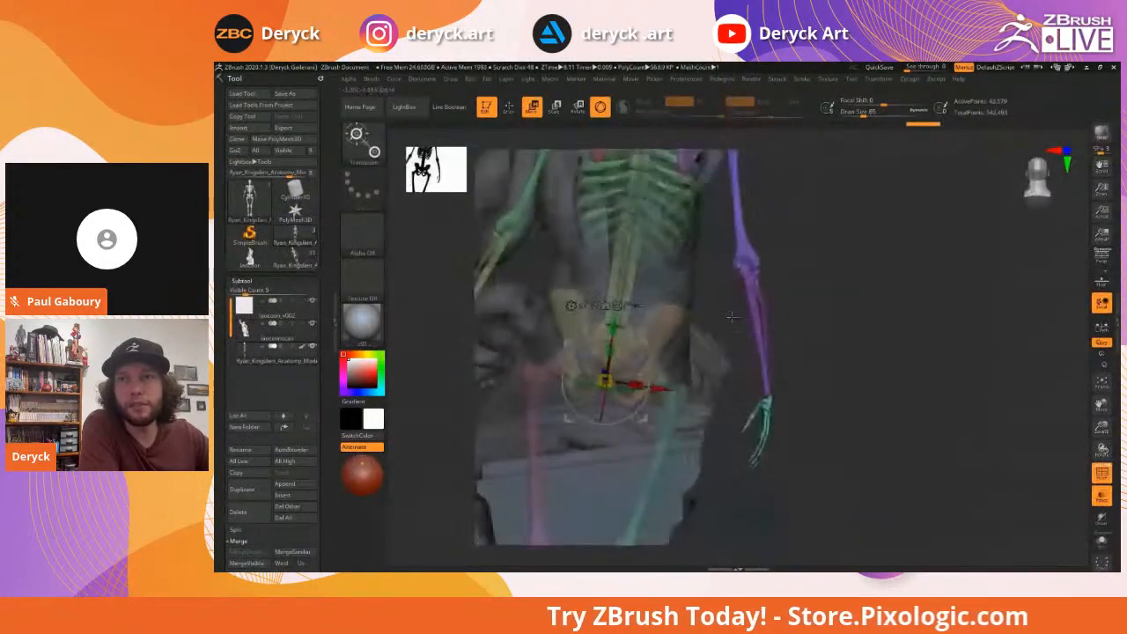
Orbit the Laocoön statue to its other side and pan it up and left
{"action": "left_click_drag", "start_coordinate": [732, 317], "coordinate": [877, 388]}
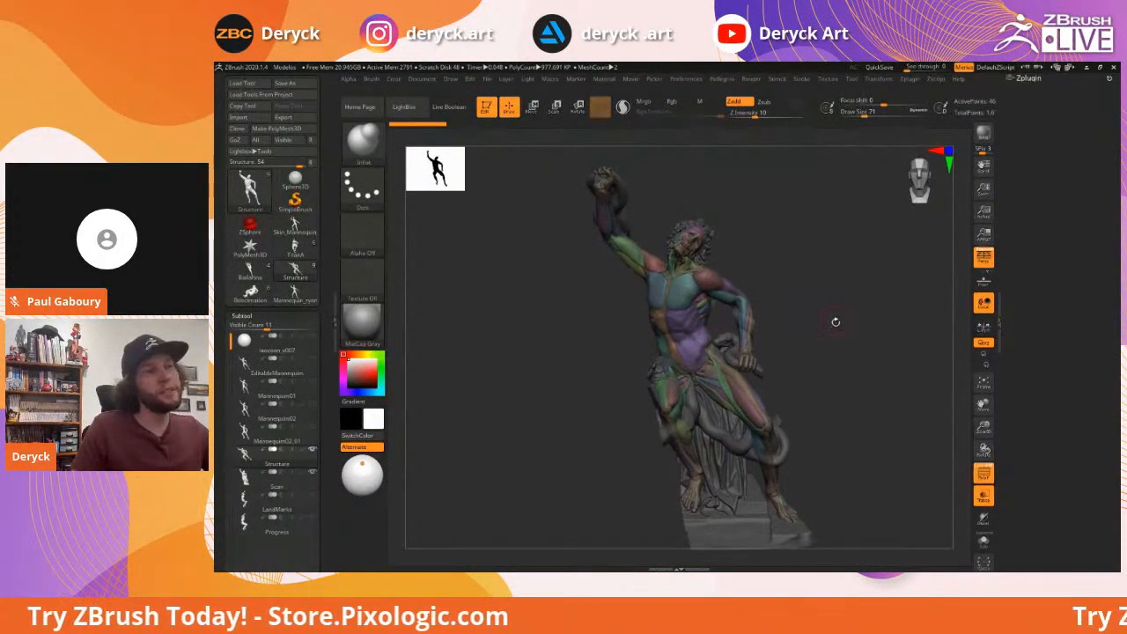
{"action": "left_click_drag", "start_coordinate": [836, 322], "coordinate": [808, 299], "text": "alt"}
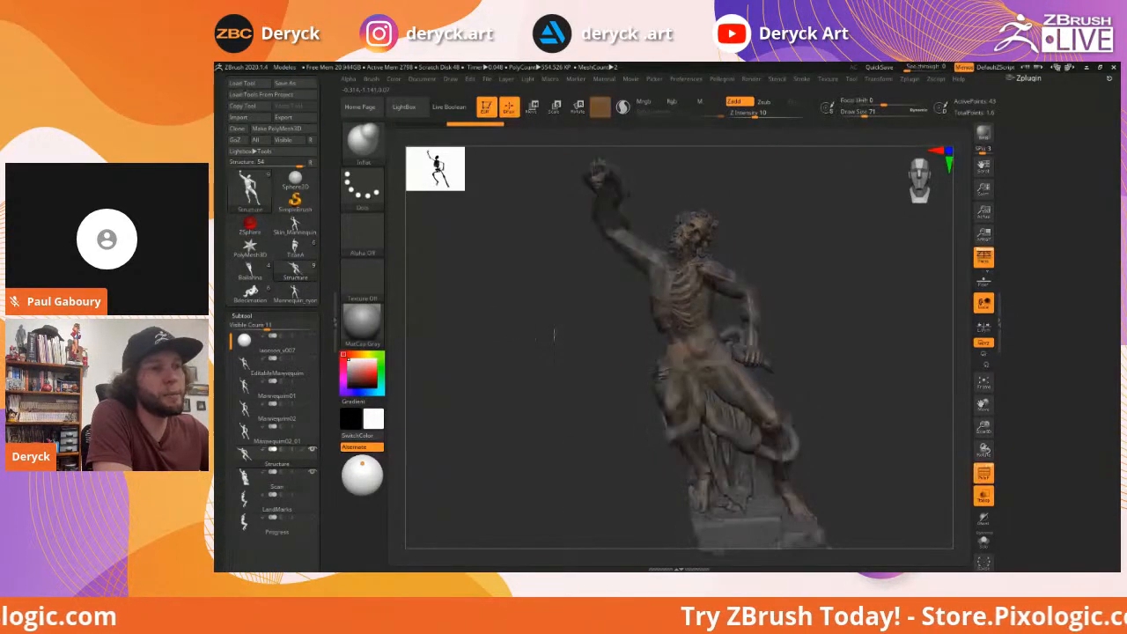
{"action": "left_click_drag", "start_coordinate": [554, 334], "coordinate": [663, 319]}
{"action": "left_click_drag", "start_coordinate": [573, 302], "coordinate": [648, 294]}
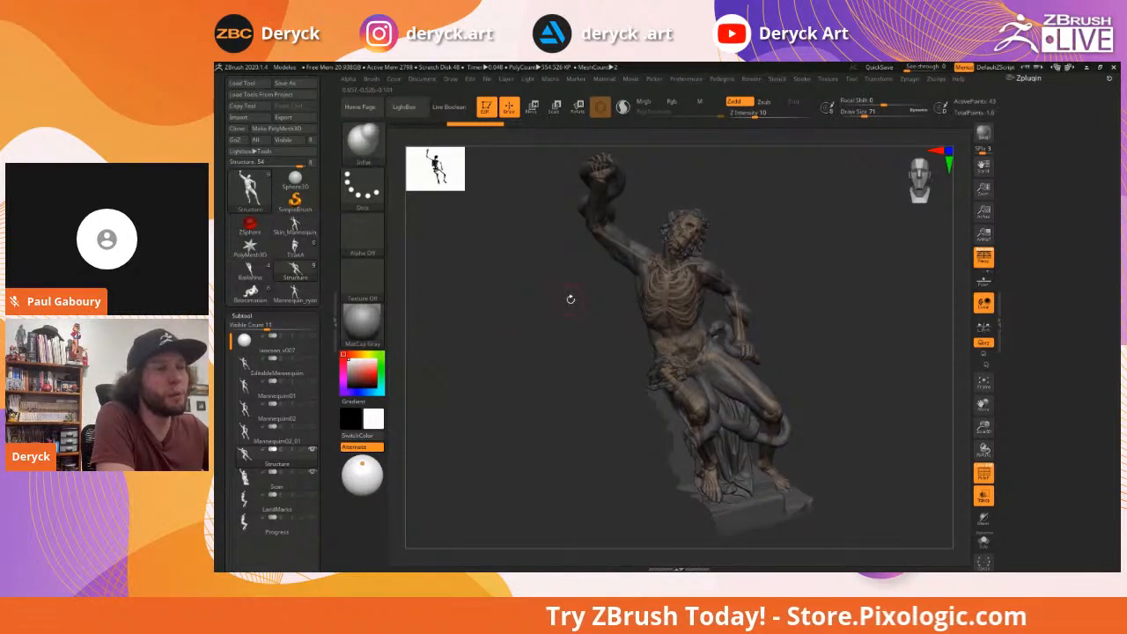
{"action": "mouse_move", "coordinate": [570, 305]}
{"action": "left_mouse_down"}
{"action": "mouse_move", "coordinate": [635, 307]}
{"action": "mouse_move", "coordinate": [583, 315]}
{"action": "left_mouse_up"}
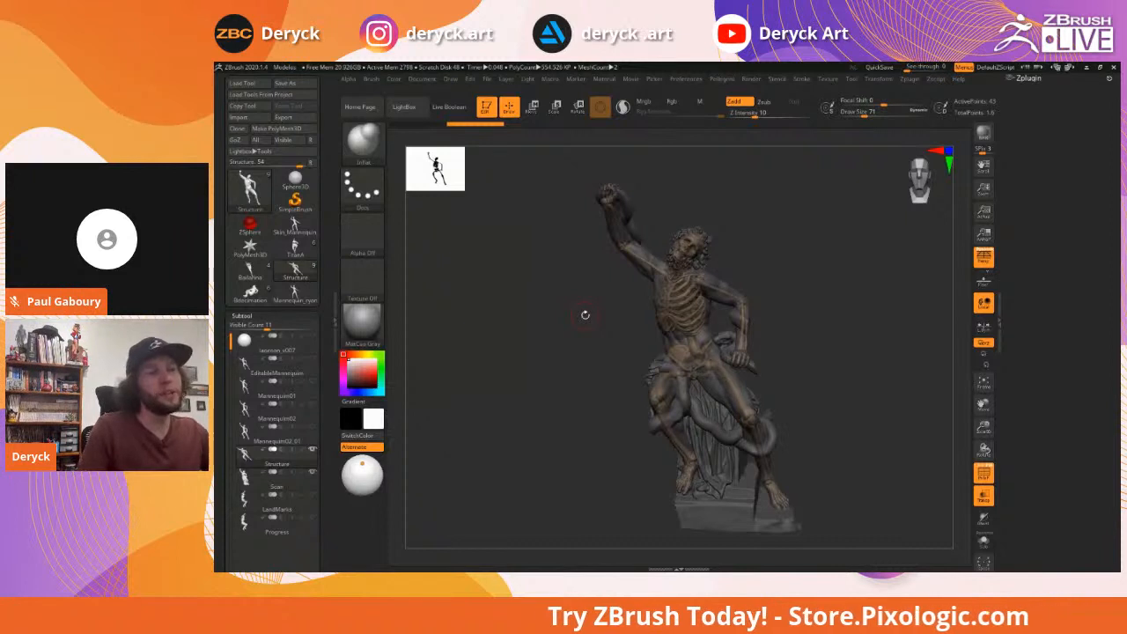
{"action": "left_click_drag", "start_coordinate": [561, 311], "coordinate": [595, 314]}
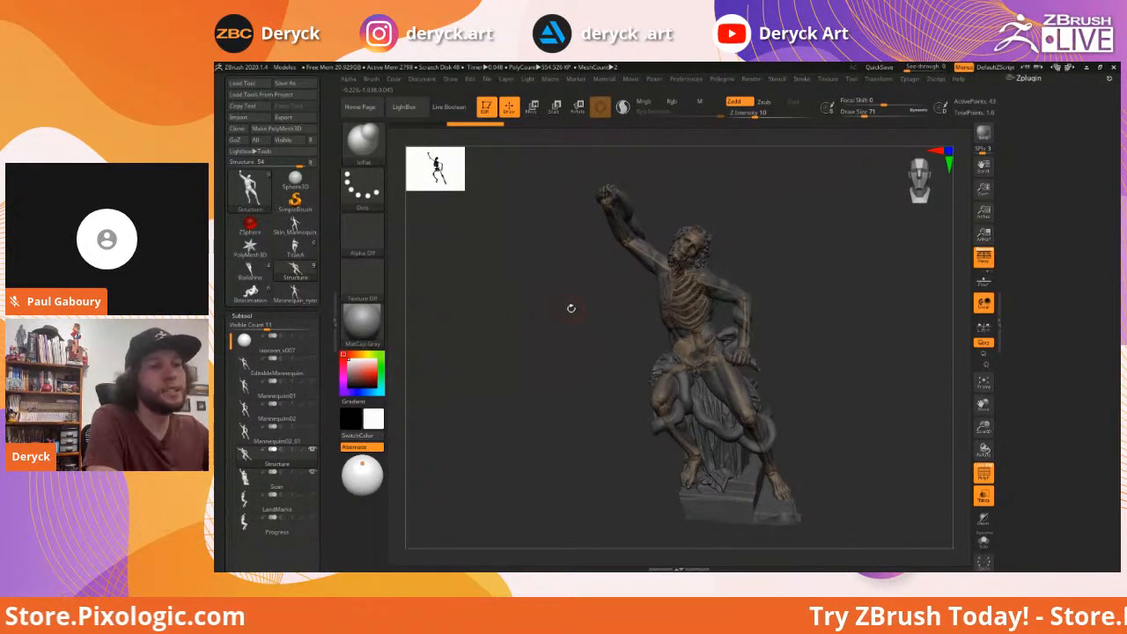
{"action": "left_click_drag", "start_coordinate": [571, 308], "coordinate": [551, 307]}
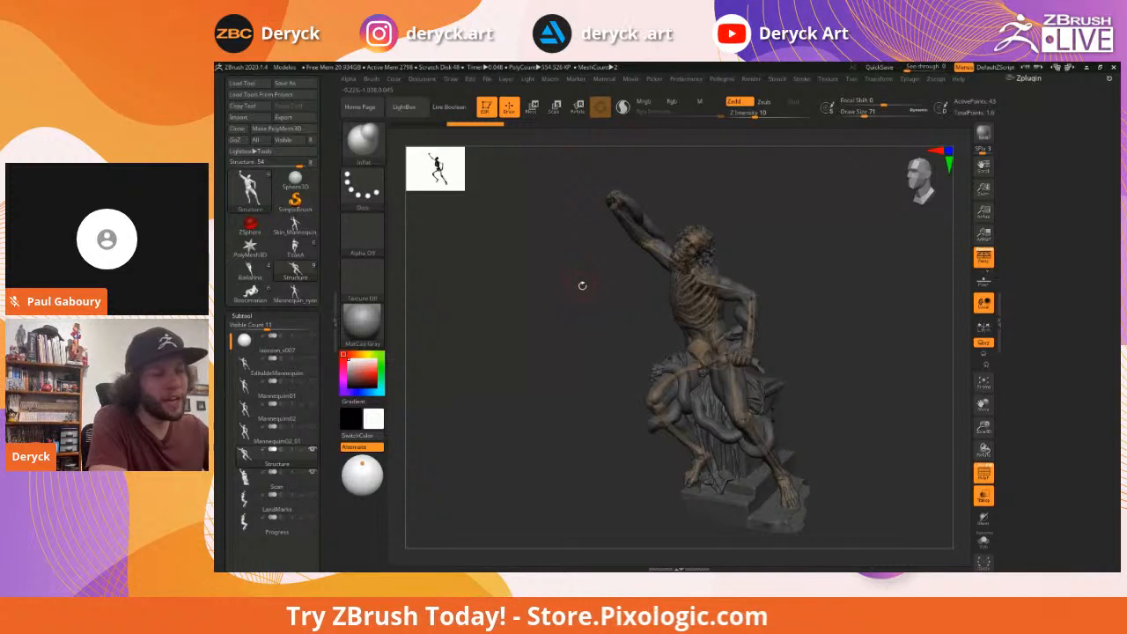
{"action": "left_click_drag", "start_coordinate": [577, 311], "coordinate": [587, 308]}
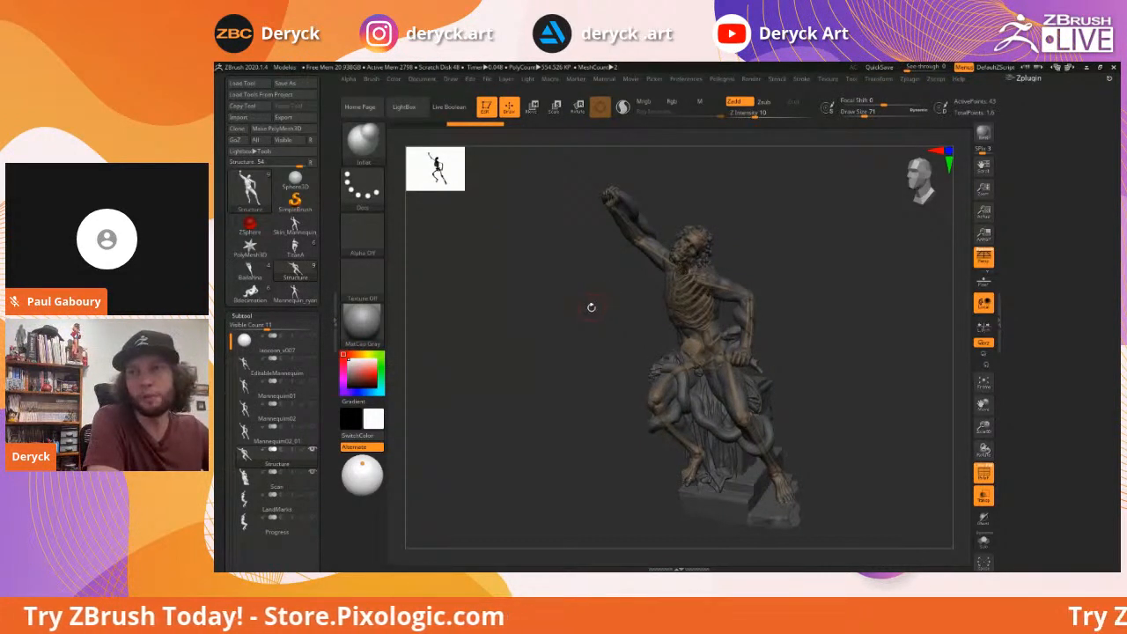
{"action": "left_click_drag", "start_coordinate": [583, 310], "coordinate": [565, 306]}
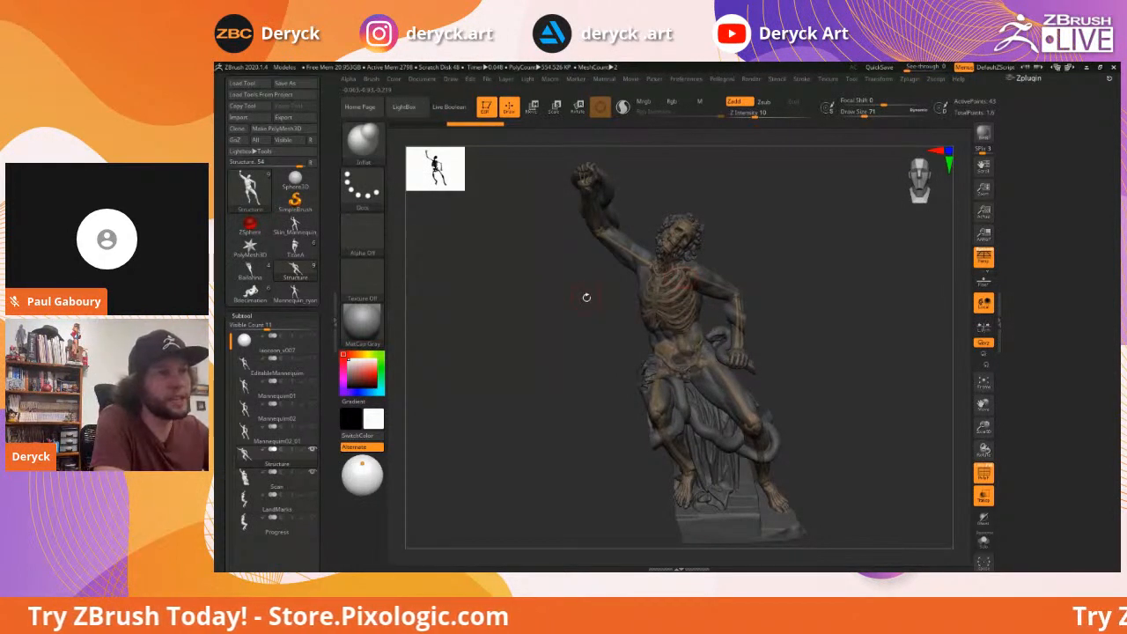
{"action": "left_click_drag", "start_coordinate": [559, 297], "coordinate": [587, 288]}
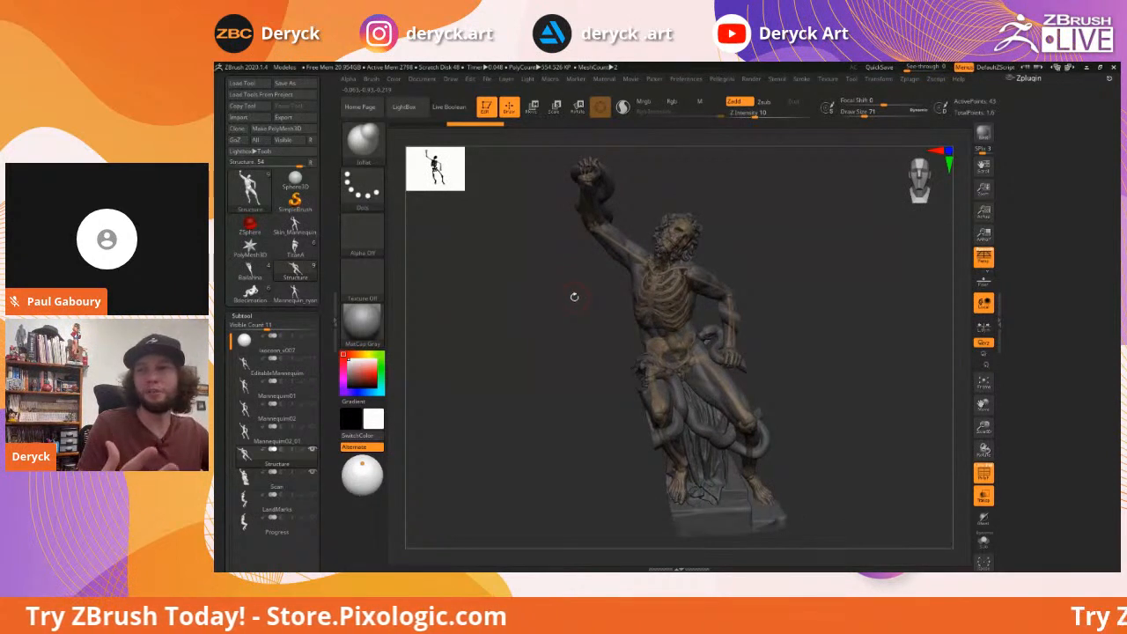
{"action": "left_click_drag", "start_coordinate": [574, 298], "coordinate": [582, 326]}
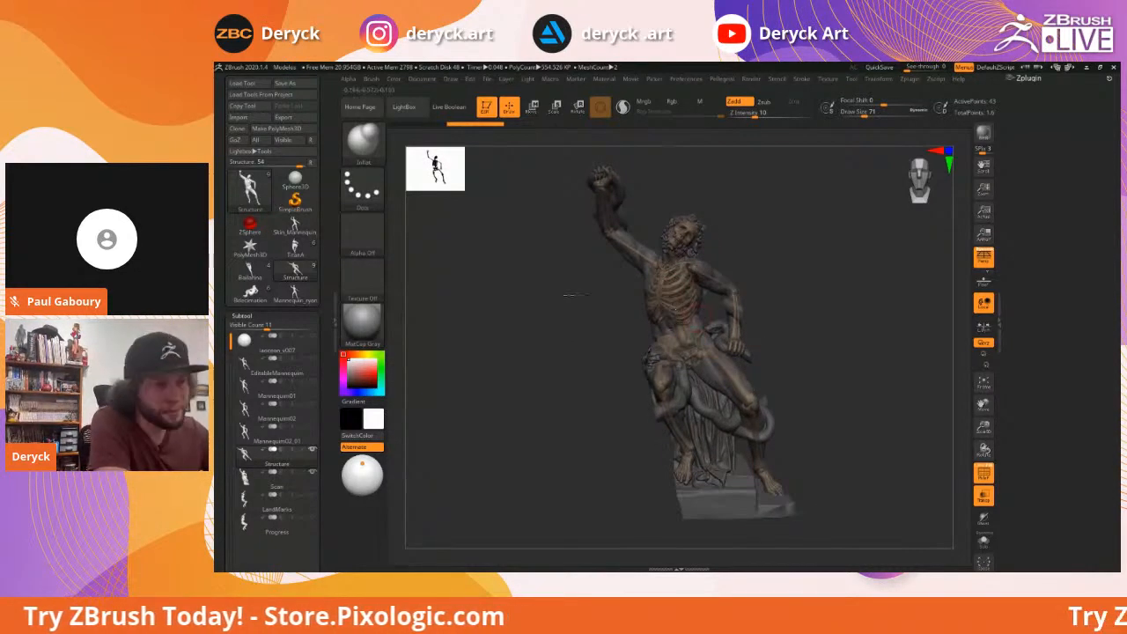
Orbit the statue around its base to inspect the ribcage
{"action": "left_click_drag", "start_coordinate": [566, 295], "coordinate": [721, 330]}
{"action": "left_click_drag", "start_coordinate": [815, 333], "coordinate": [797, 332]}
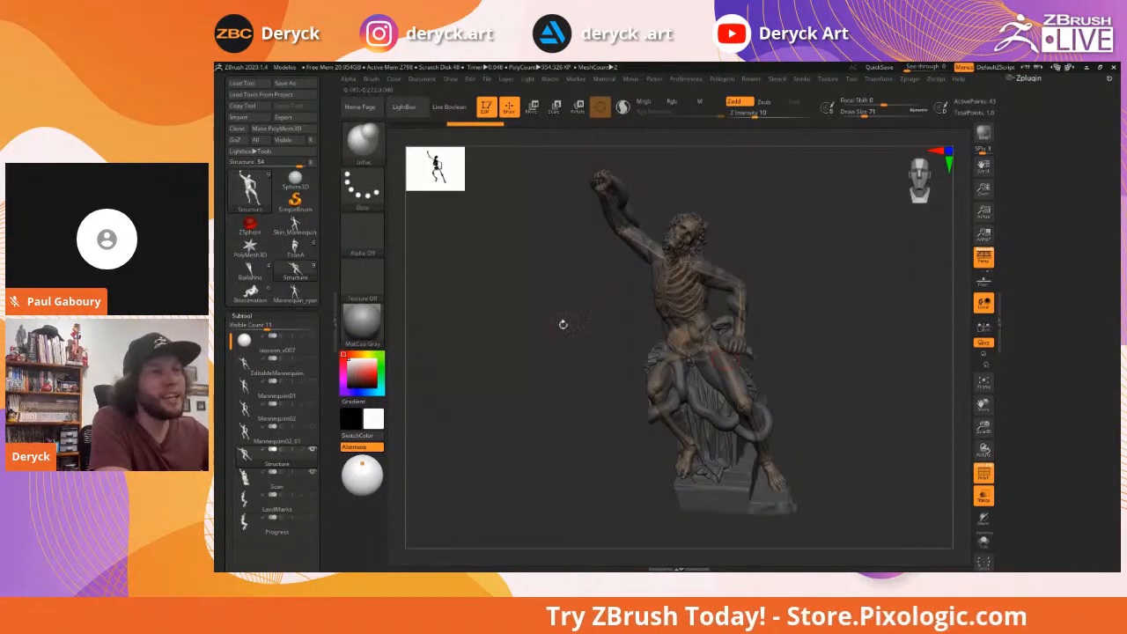
{"action": "left_click_drag", "start_coordinate": [563, 324], "coordinate": [569, 329]}
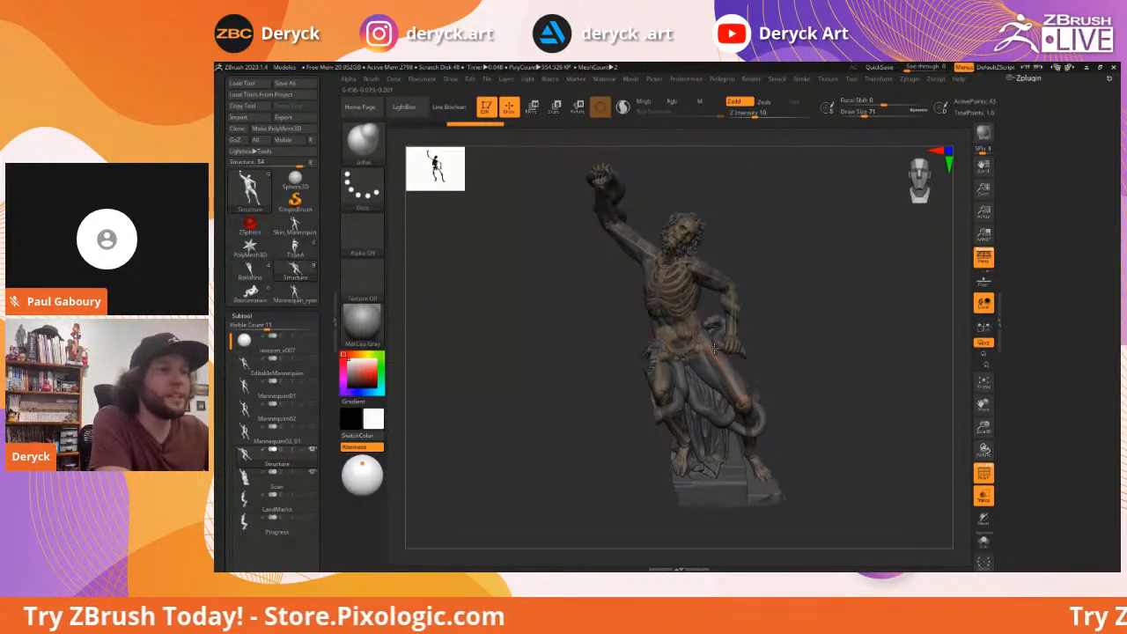
{"action": "left_click_drag", "start_coordinate": [820, 349], "coordinate": [808, 303]}
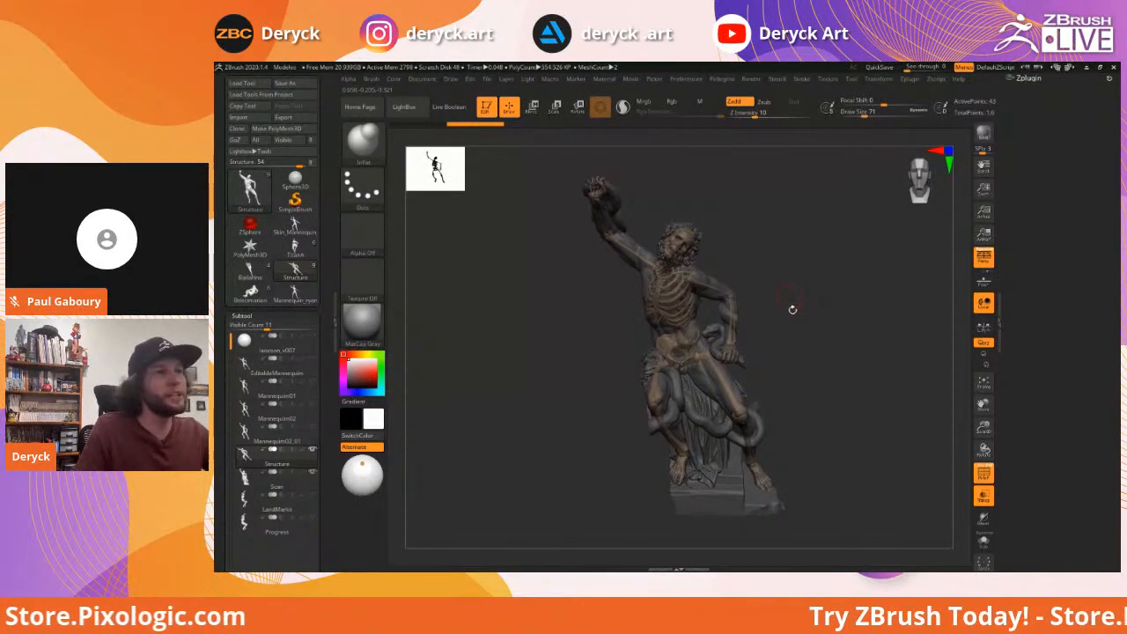
Briefly show only the skeleton, then turn the figure and show its polygroup colours
{"action": "key", "text": "alt+s"}
{"action": "key", "text": "alt+s"}
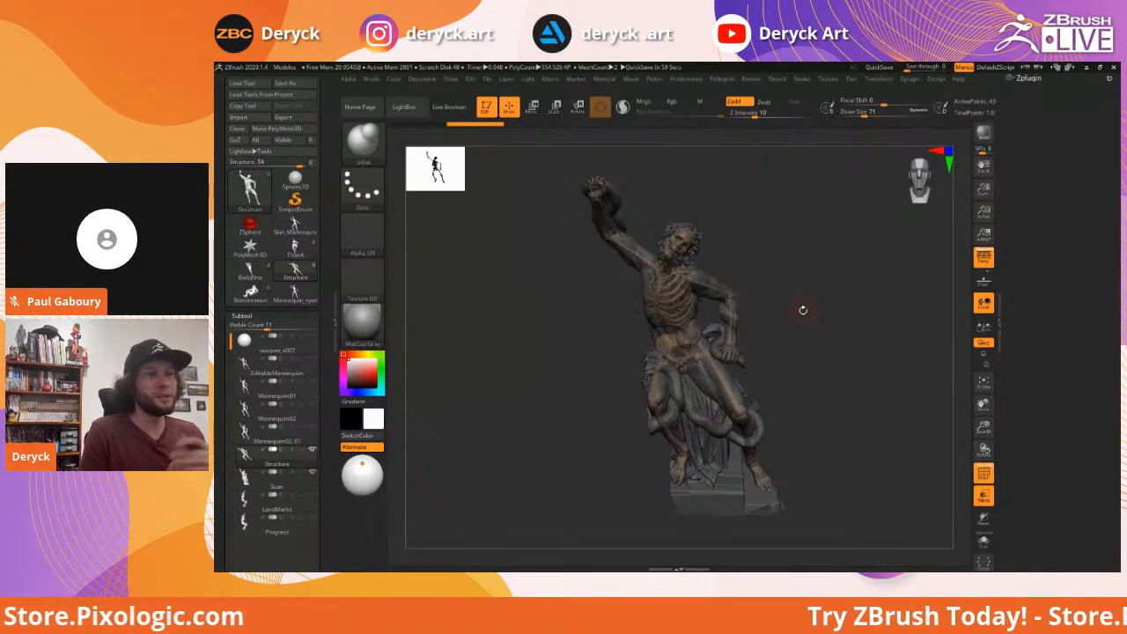
{"action": "mouse_move", "coordinate": [824, 299]}
{"action": "left_mouse_down"}
{"action": "mouse_move", "coordinate": [802, 307]}
{"action": "mouse_move", "coordinate": [817, 314]}
{"action": "mouse_move", "coordinate": [826, 299]}
{"action": "mouse_move", "coordinate": [803, 305]}
{"action": "mouse_move", "coordinate": [812, 305]}
{"action": "left_mouse_up"}
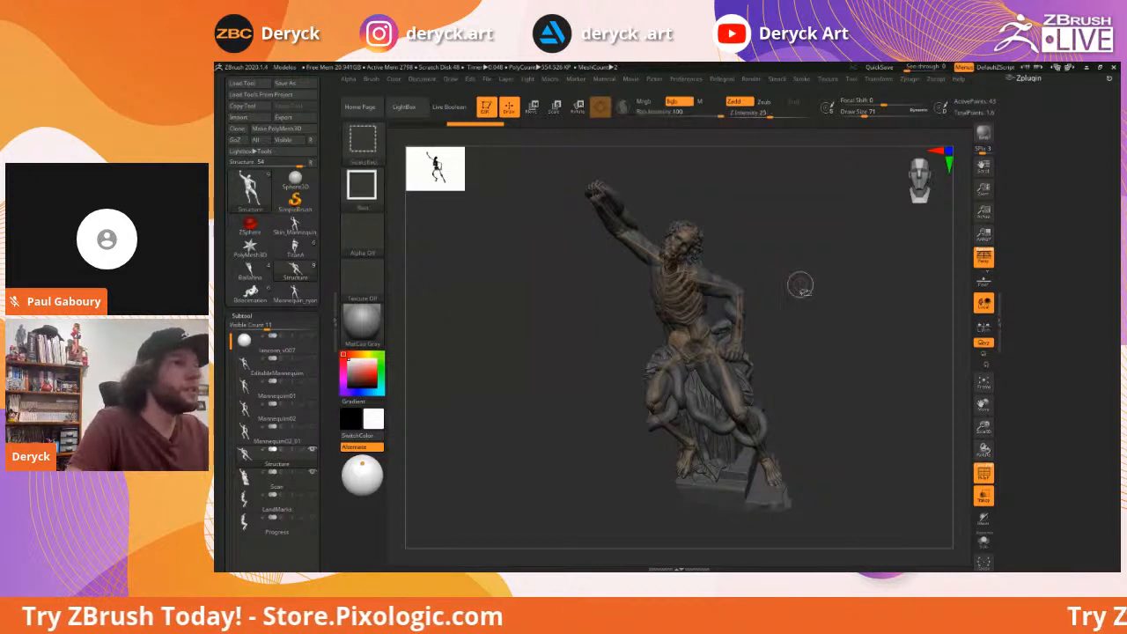
{"action": "key", "text": "shift+f"}
{"action": "mouse_move", "coordinate": [816, 304]}
{"action": "left_mouse_down"}
{"action": "mouse_move", "coordinate": [804, 297]}
{"action": "mouse_move", "coordinate": [837, 309]}
{"action": "mouse_move", "coordinate": [768, 233]}
{"action": "left_mouse_up"}
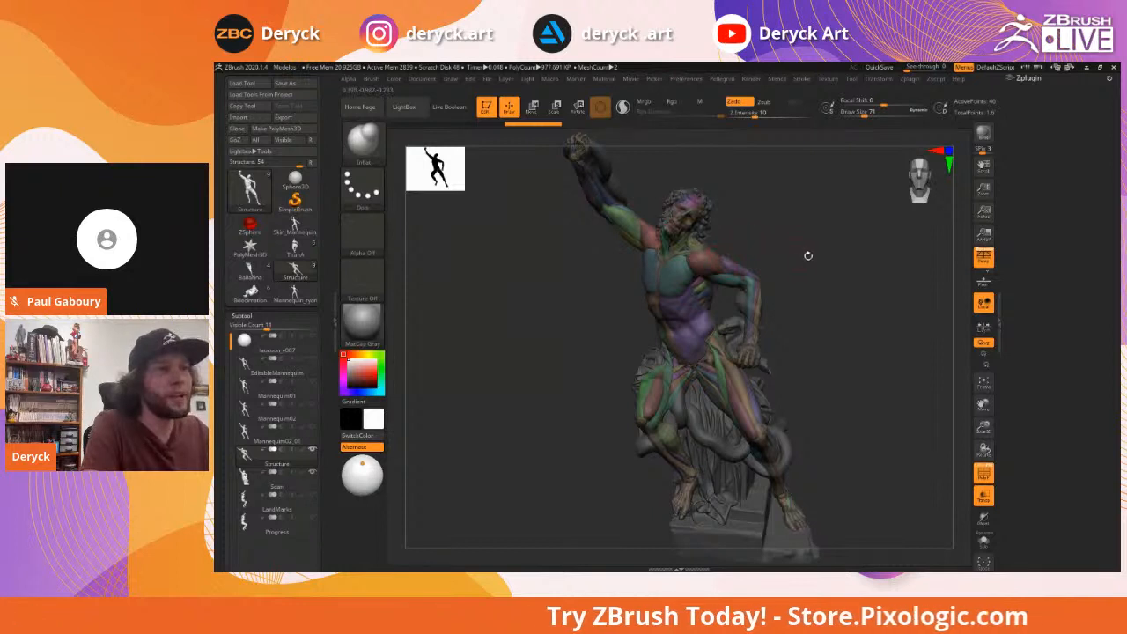
{"action": "left_click_drag", "start_coordinate": [808, 254], "coordinate": [720, 260]}
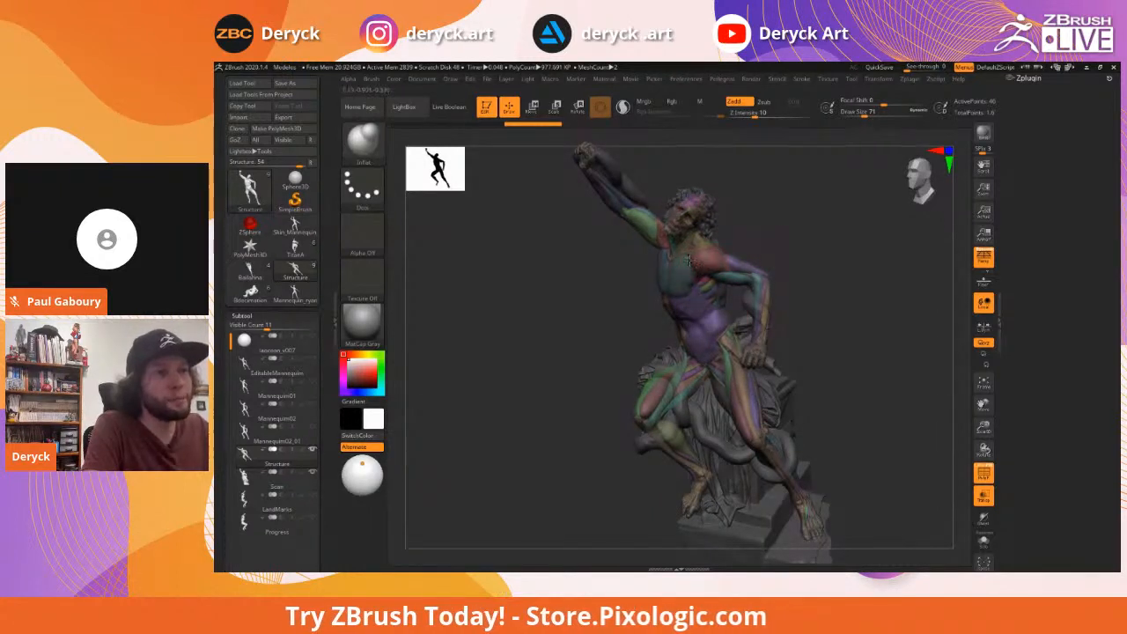
{"action": "mouse_move", "coordinate": [797, 248]}
{"action": "left_mouse_down"}
{"action": "mouse_move", "coordinate": [792, 276]}
{"action": "mouse_move", "coordinate": [705, 261]}
{"action": "left_mouse_up"}
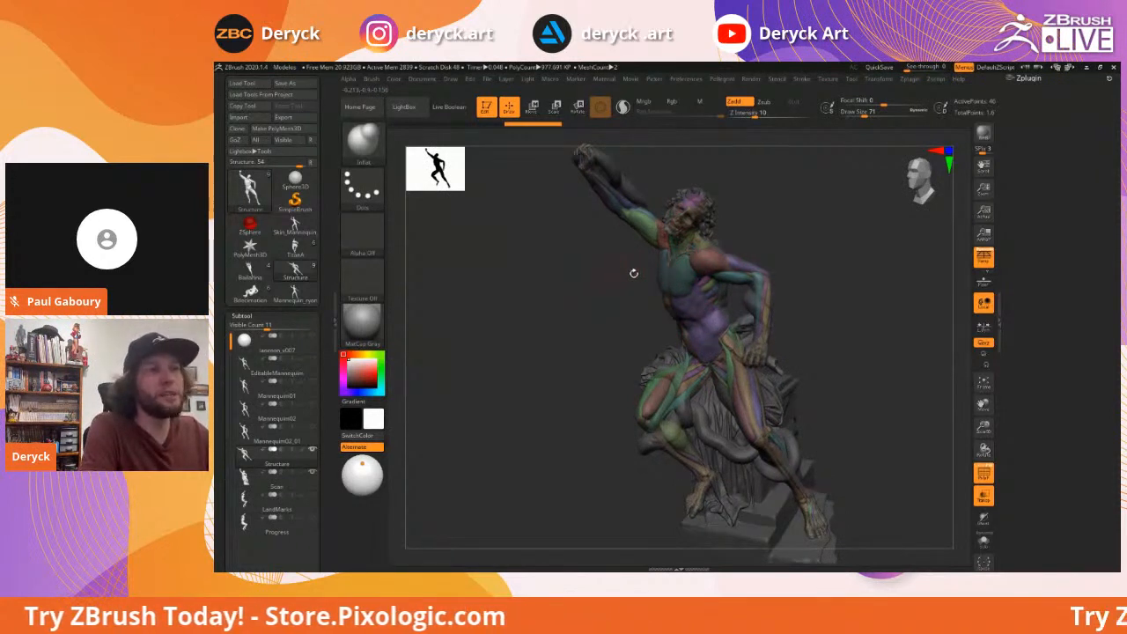
{"action": "left_click_drag", "start_coordinate": [868, 300], "coordinate": [790, 286]}
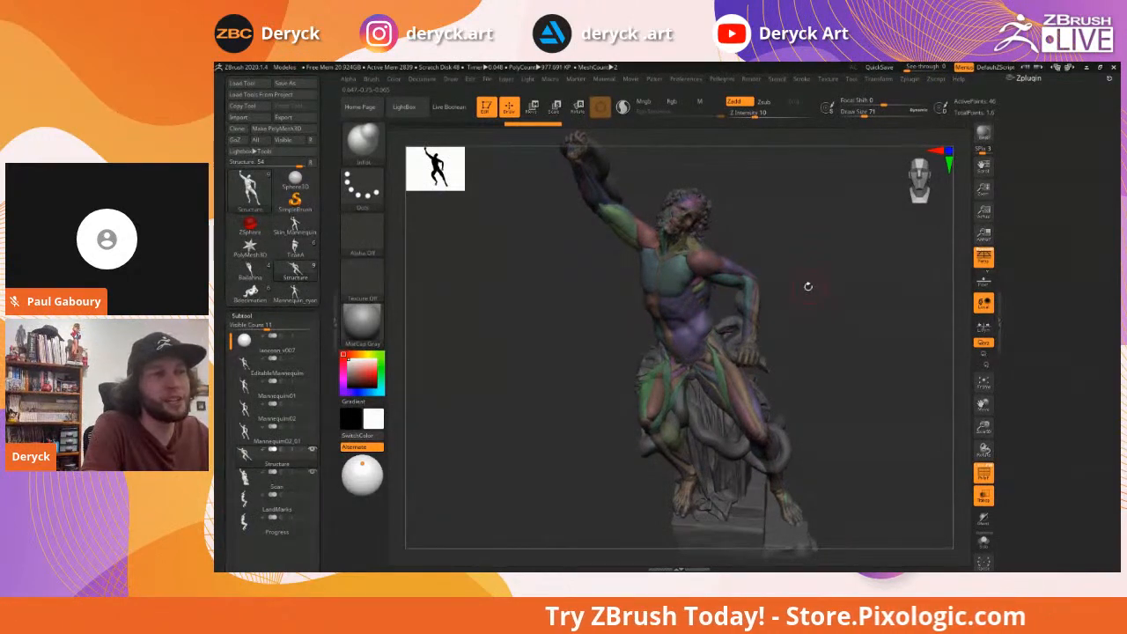
{"action": "left_click_drag", "start_coordinate": [815, 285], "coordinate": [823, 291]}
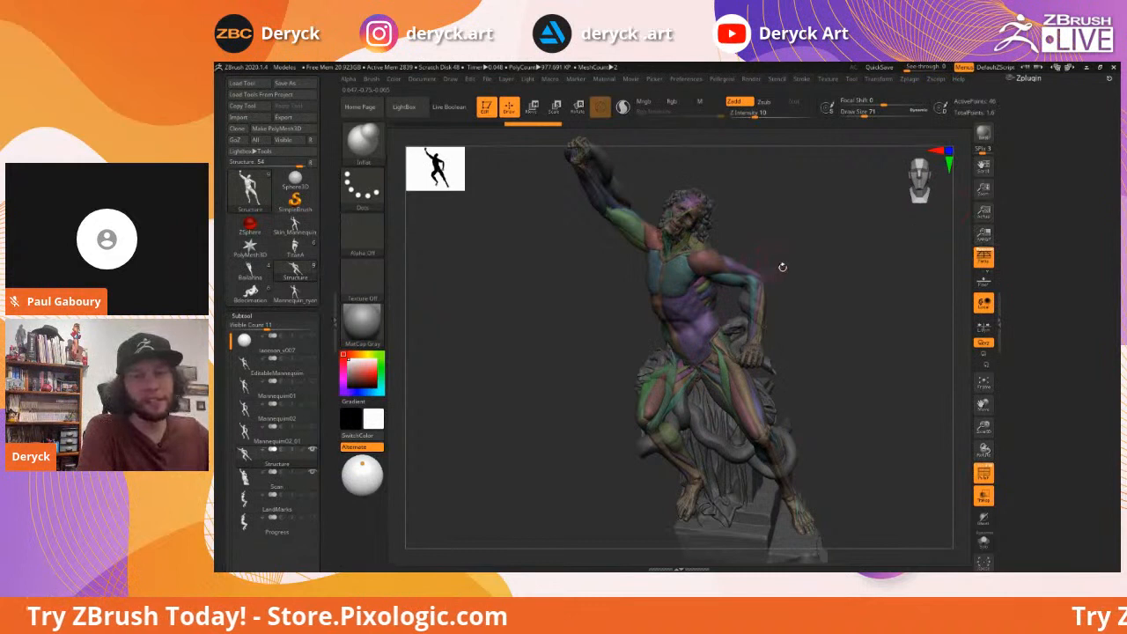
{"action": "left_click_drag", "start_coordinate": [815, 280], "coordinate": [819, 278]}
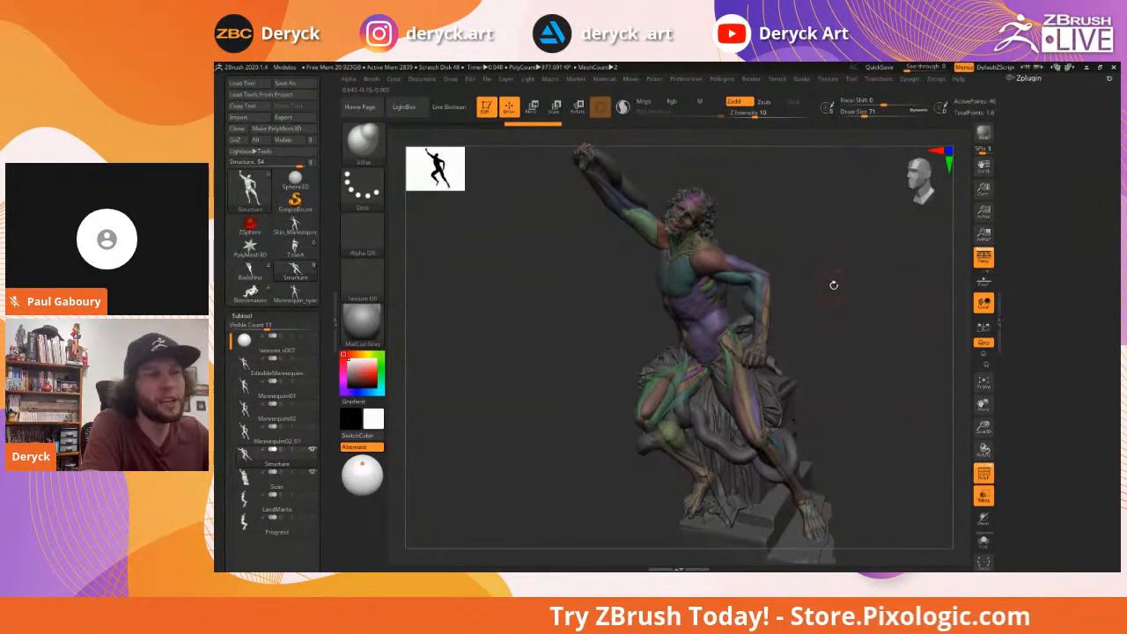
{"action": "left_click_drag", "start_coordinate": [830, 290], "coordinate": [899, 283]}
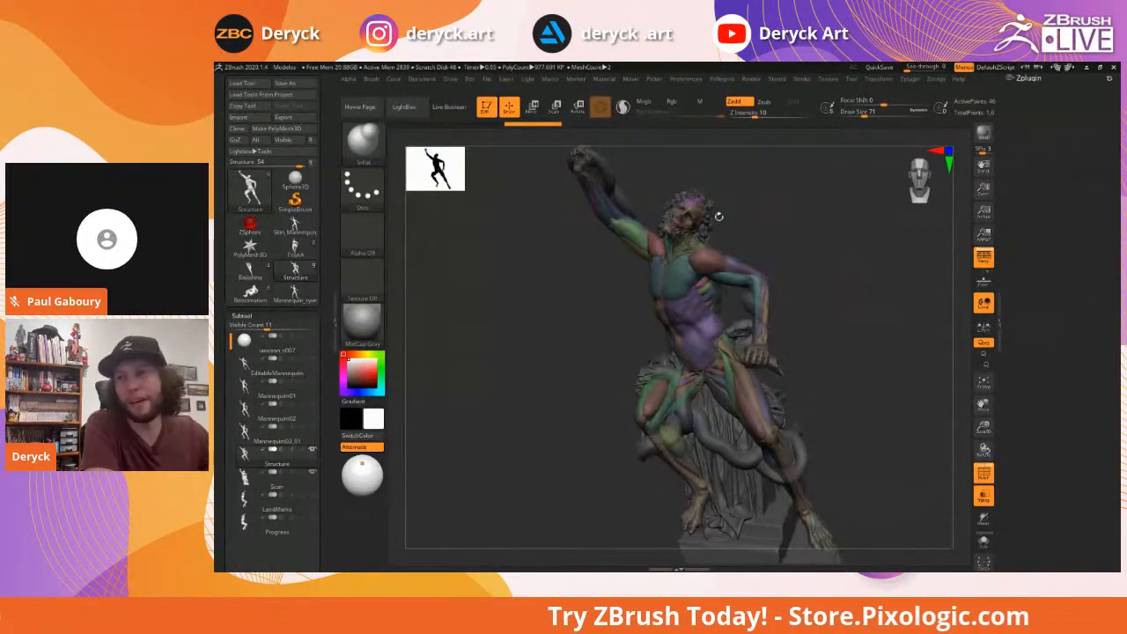
{"action": "left_click_drag", "start_coordinate": [808, 239], "coordinate": [871, 289]}
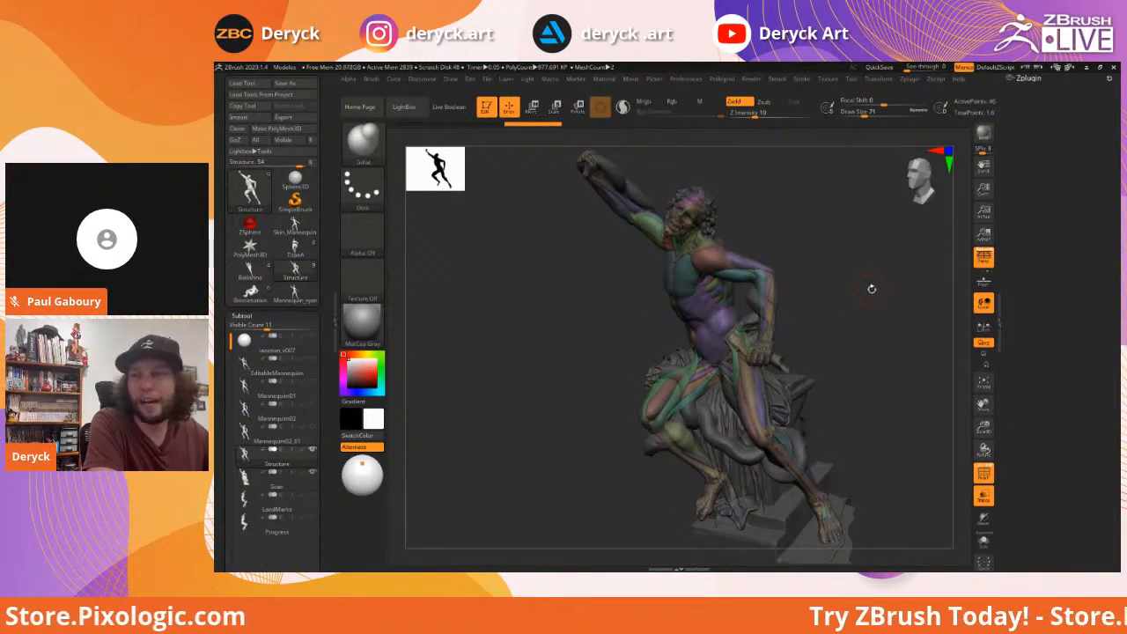
Solo the anatomy figure, turn off polygroup colours, and view it enlarged from below
{"action": "left_click_drag", "start_coordinate": [859, 299], "coordinate": [871, 295]}
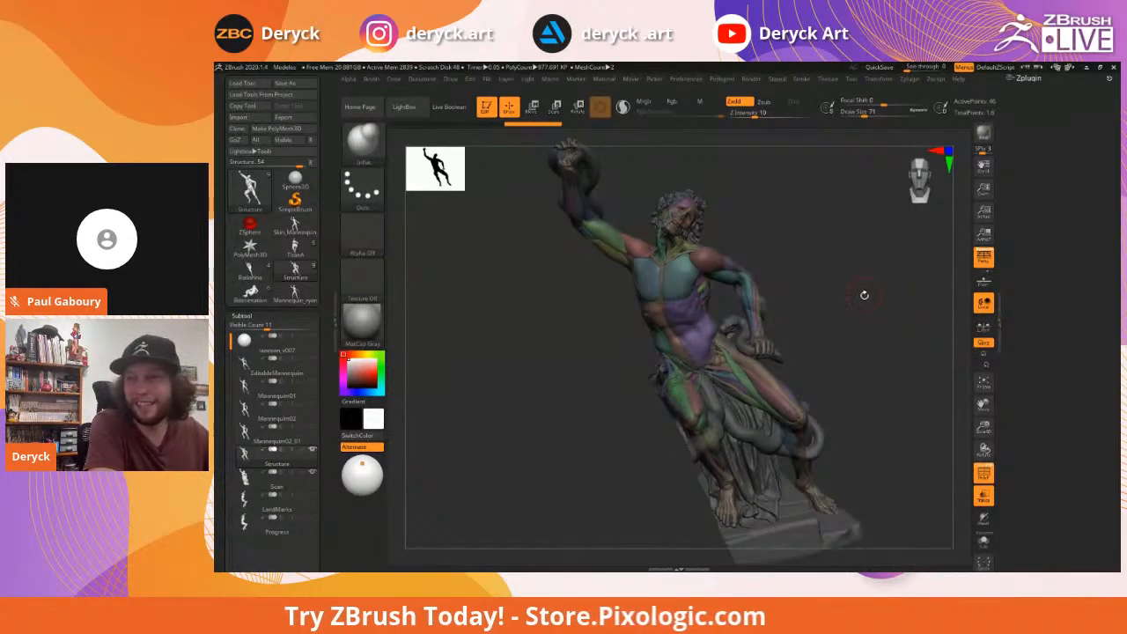
{"action": "mouse_move", "coordinate": [864, 296]}
{"action": "left_mouse_down"}
{"action": "mouse_move", "coordinate": [866, 320]}
{"action": "mouse_move", "coordinate": [830, 307]}
{"action": "mouse_move", "coordinate": [838, 295]}
{"action": "left_mouse_up"}
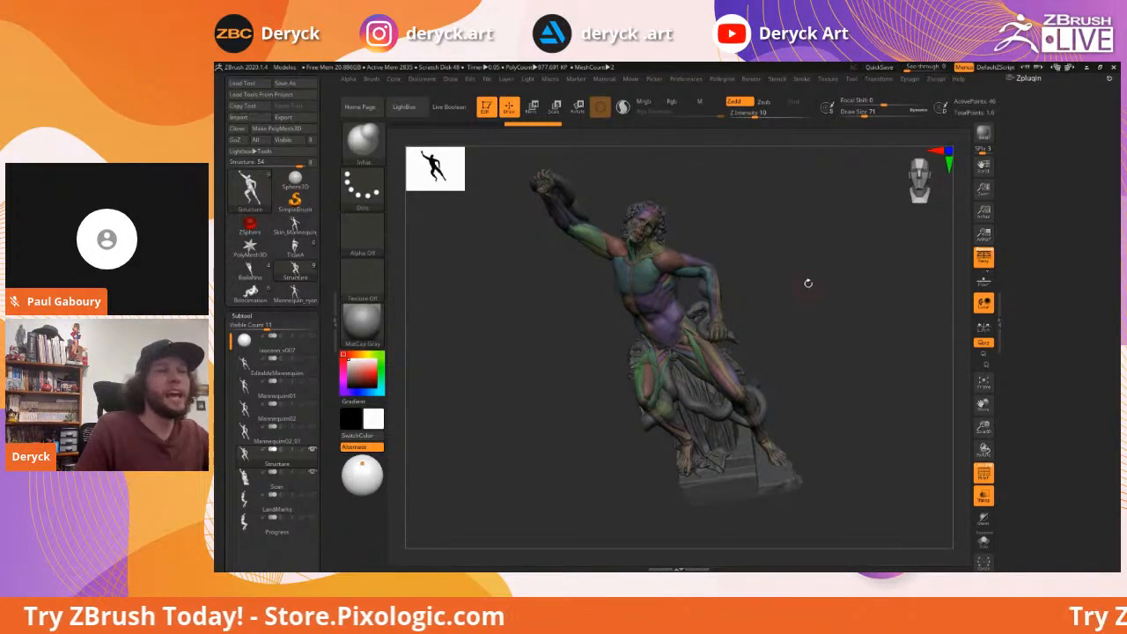
{"action": "key", "text": "alt+shift+s"}
{"action": "key", "text": "shift+f"}
{"action": "left_click_drag", "start_coordinate": [793, 287], "coordinate": [824, 296], "text": "alt"}
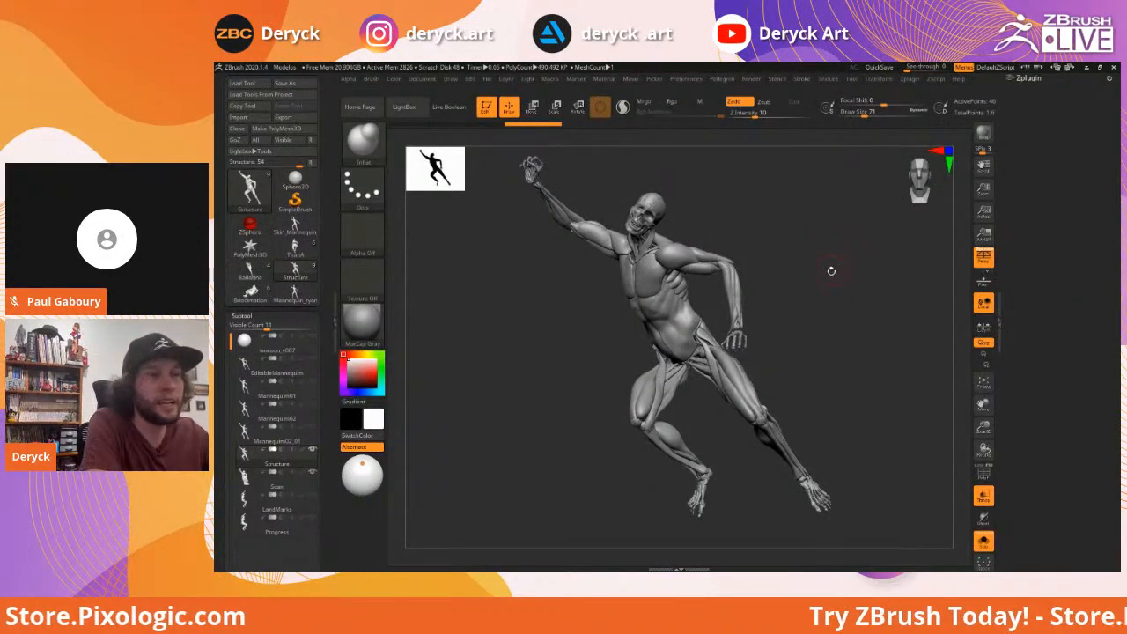
{"action": "left_click_drag", "start_coordinate": [824, 297], "coordinate": [809, 290]}
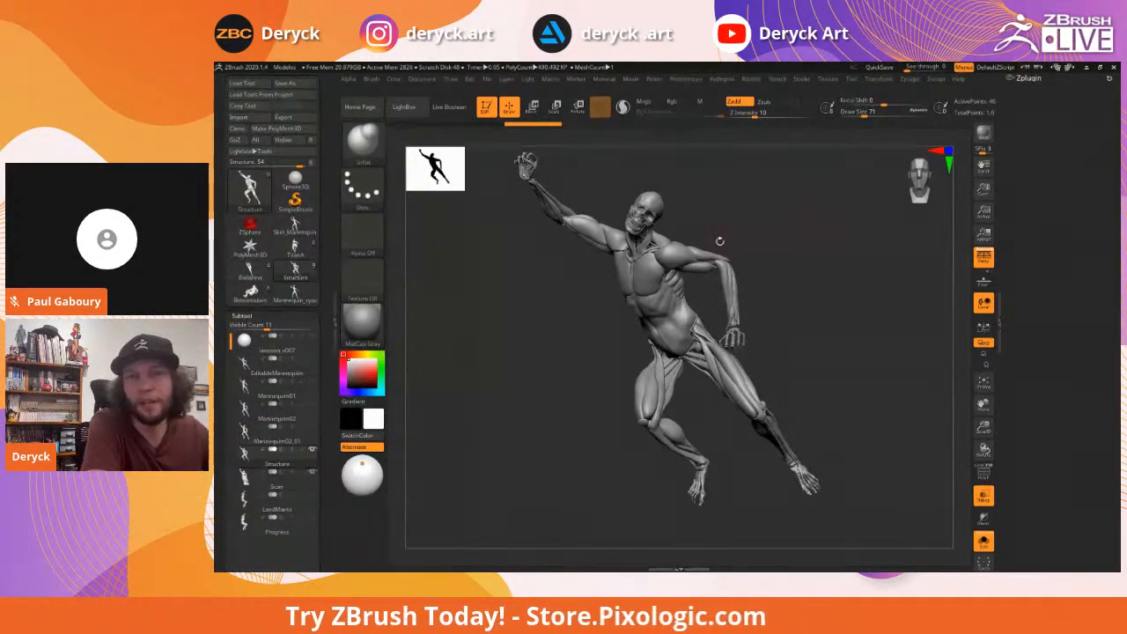
{"action": "mouse_move", "coordinate": [832, 262]}
{"action": "left_mouse_down"}
{"action": "mouse_move", "coordinate": [841, 225]}
{"action": "mouse_move", "coordinate": [847, 263]}
{"action": "left_mouse_up"}
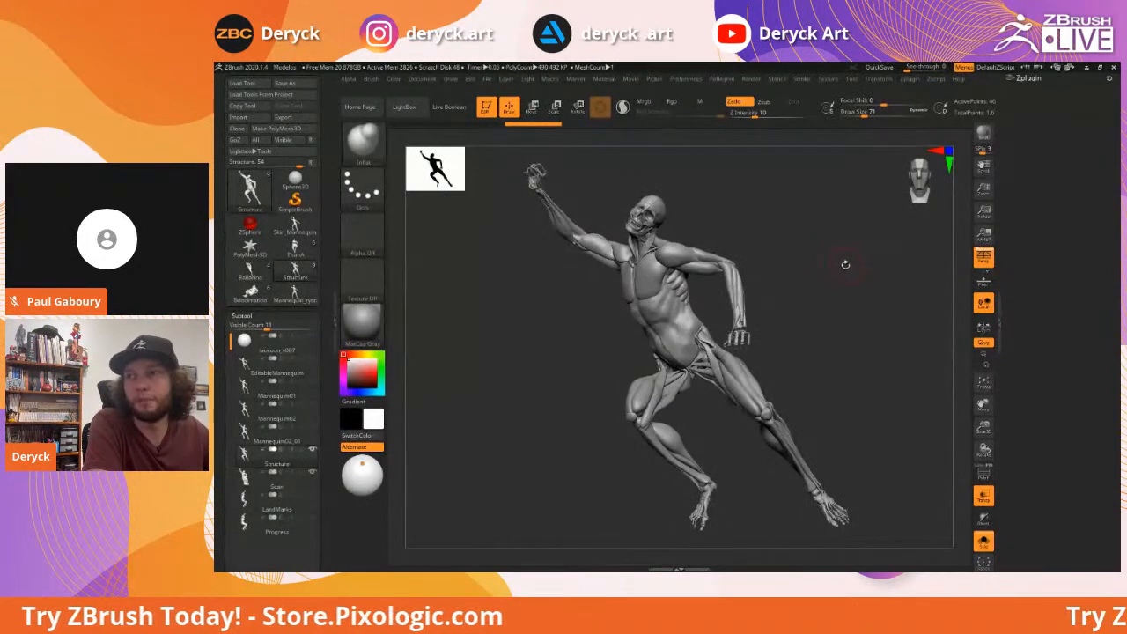
{"action": "left_click_drag", "start_coordinate": [825, 266], "coordinate": [835, 269]}
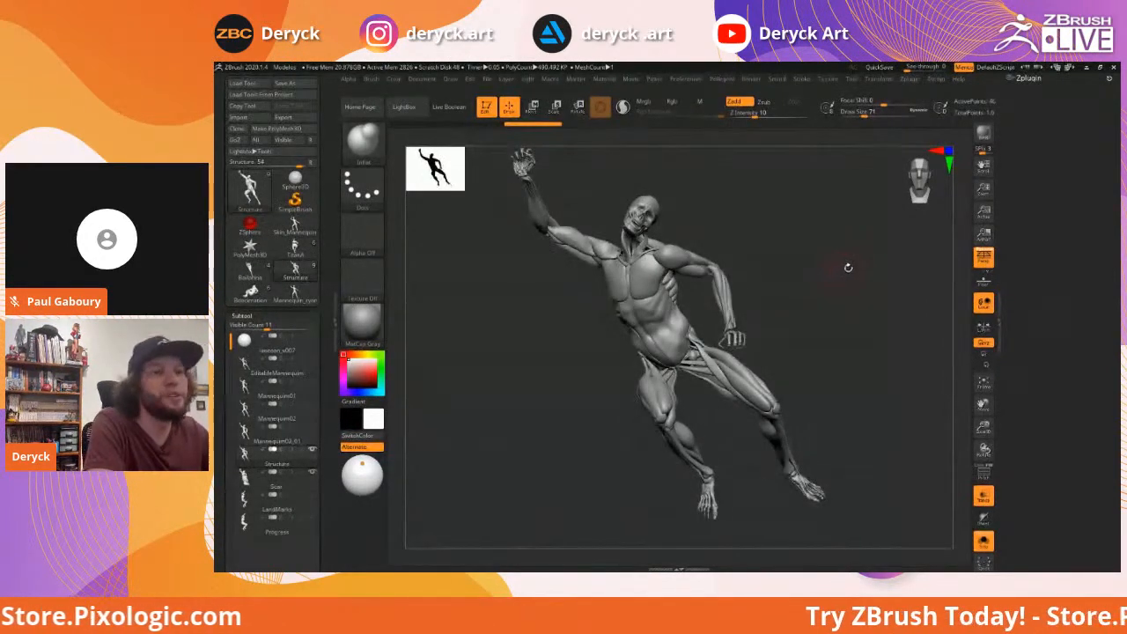
{"action": "left_click_drag", "start_coordinate": [827, 265], "coordinate": [801, 283]}
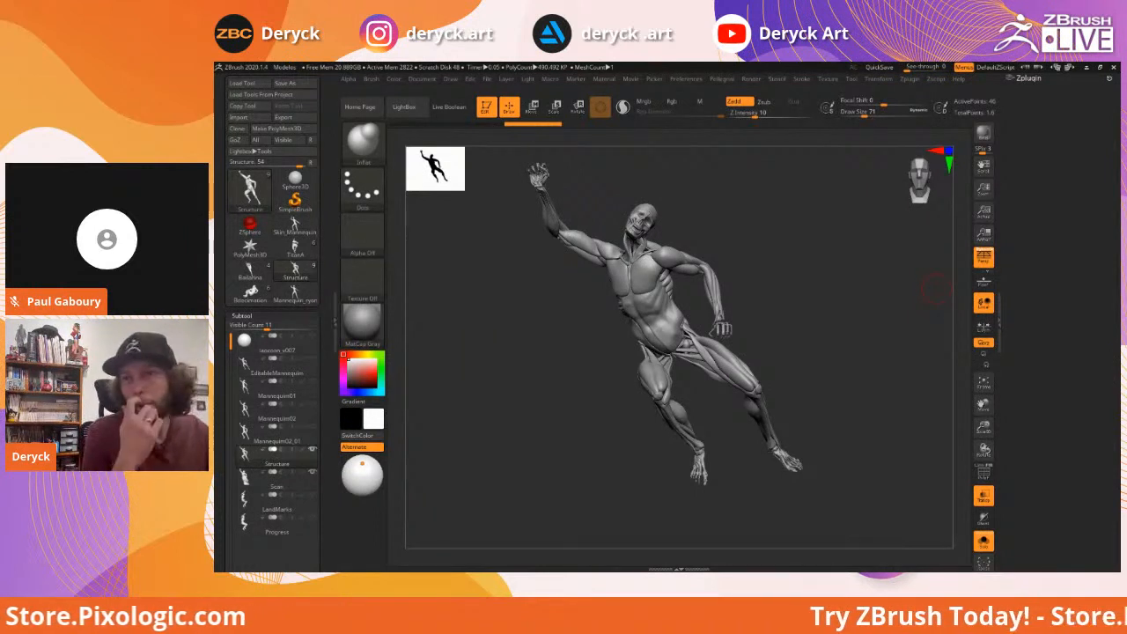
{"action": "left_click_drag", "start_coordinate": [795, 286], "coordinate": [795, 310]}
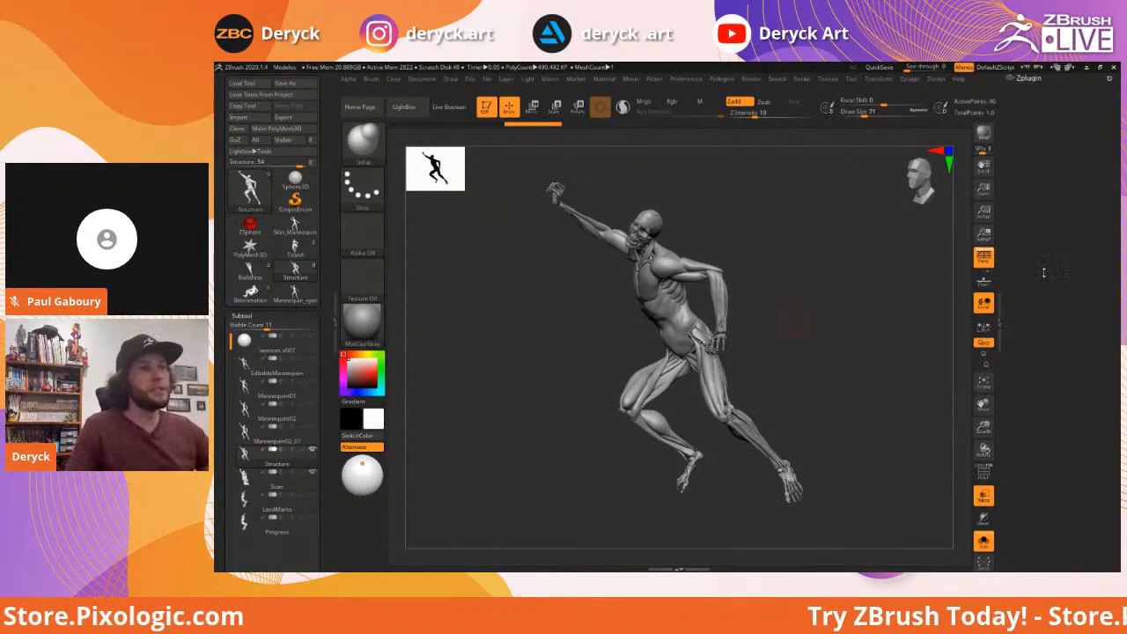
{"action": "left_click_drag", "start_coordinate": [865, 279], "coordinate": [828, 284]}
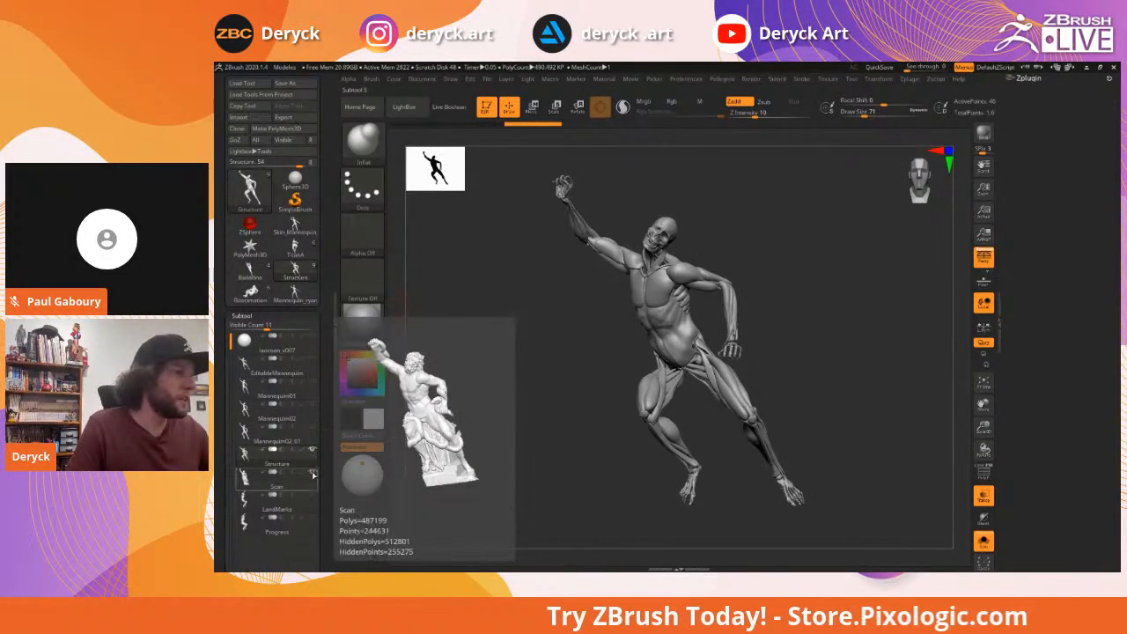
Show all subtools again, make the statue scan opaque, and orbit to a frontal view
{"action": "key", "text": "alt+s"}
{"action": "left_click_drag", "start_coordinate": [526, 402], "coordinate": [719, 415]}
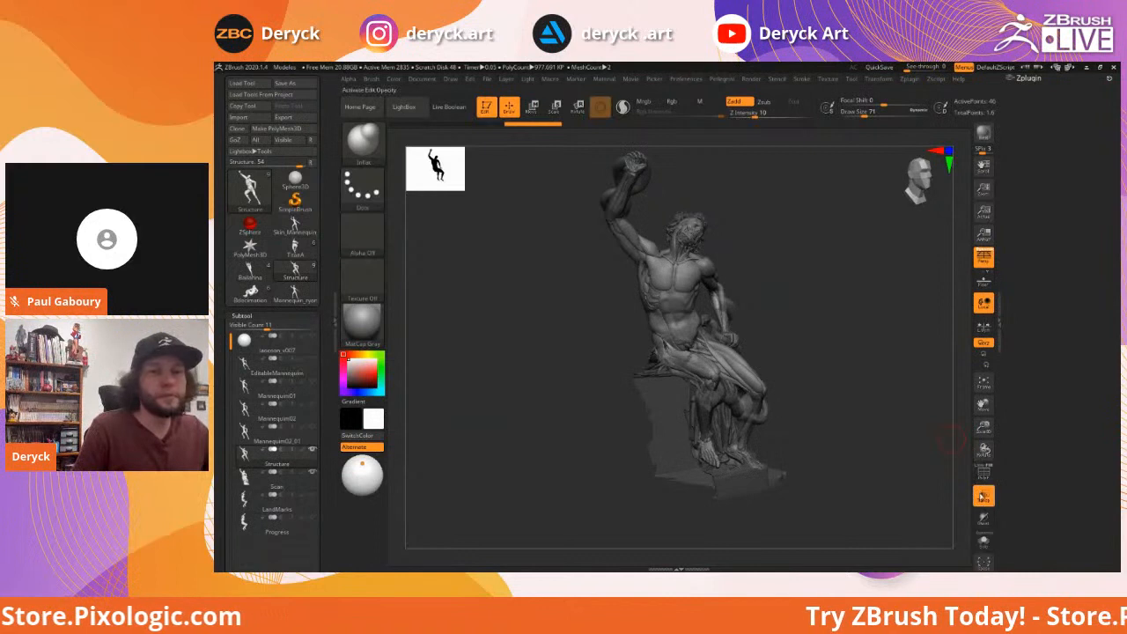
{"action": "left_click", "coordinate": [984, 496]}
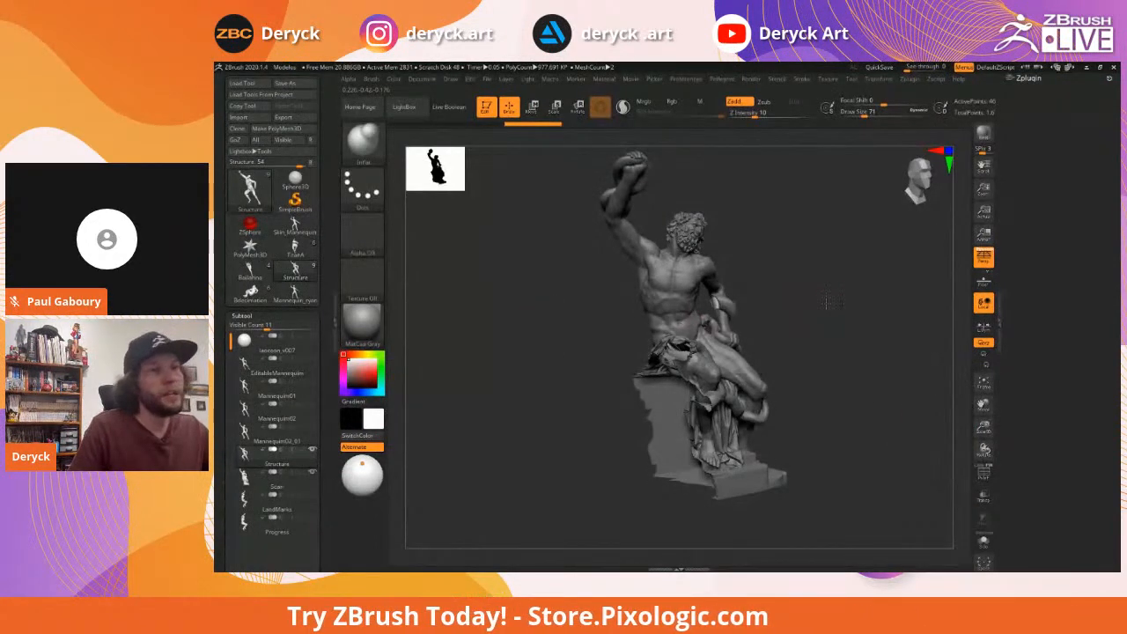
{"action": "left_click_drag", "start_coordinate": [832, 302], "coordinate": [818, 305]}
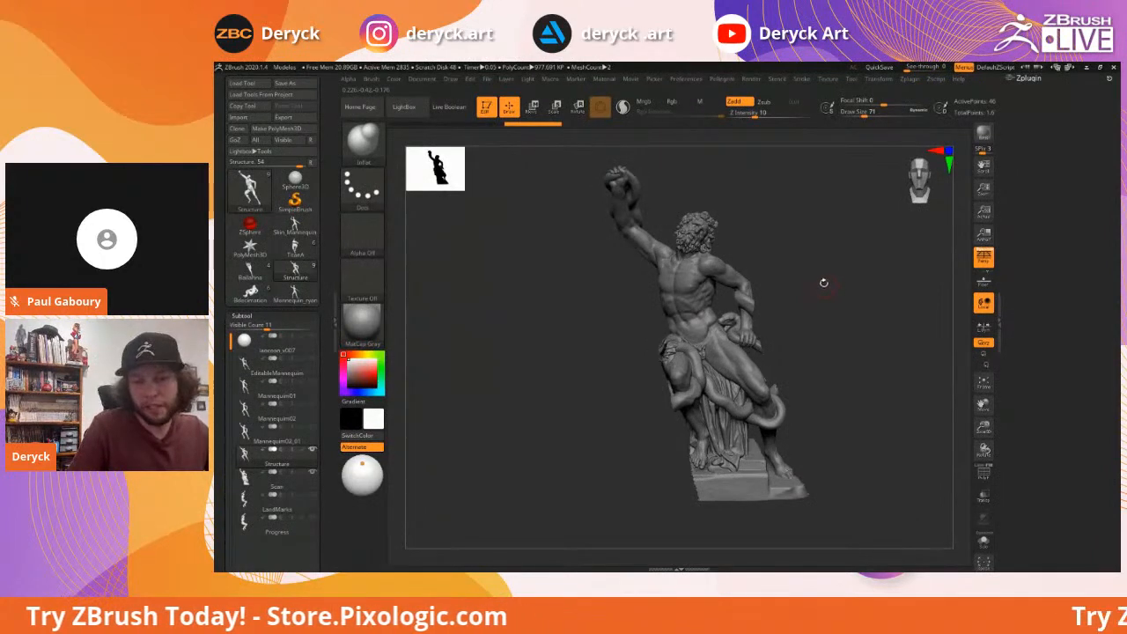
{"action": "left_click_drag", "start_coordinate": [832, 294], "coordinate": [817, 295]}
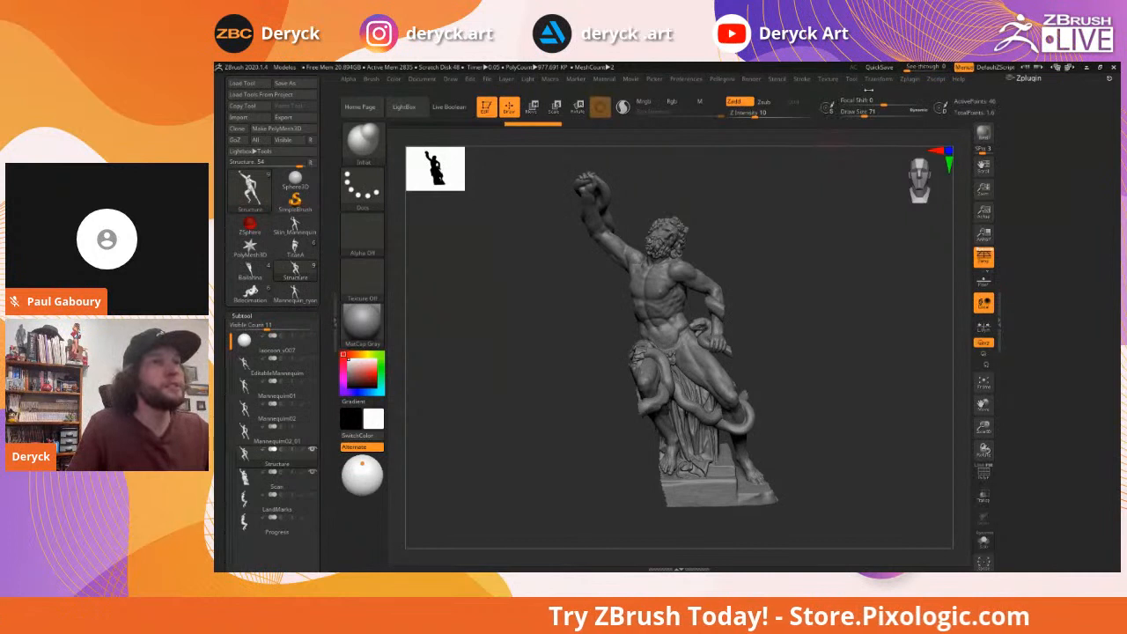
{"action": "left_click", "coordinate": [879, 79]}
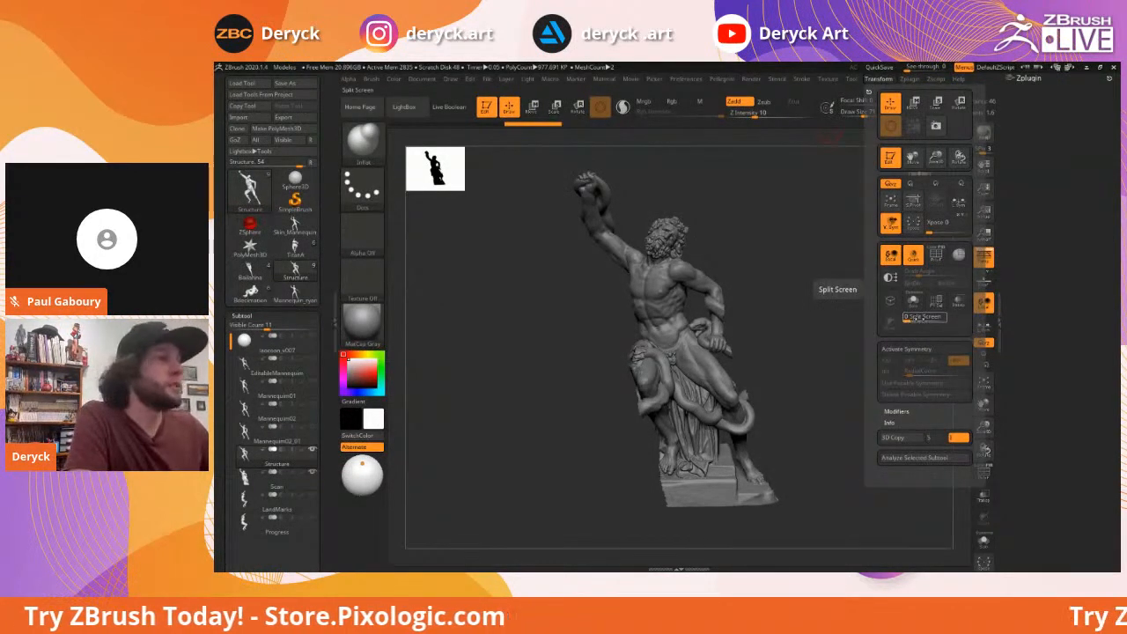
{"action": "left_click", "coordinate": [932, 318]}
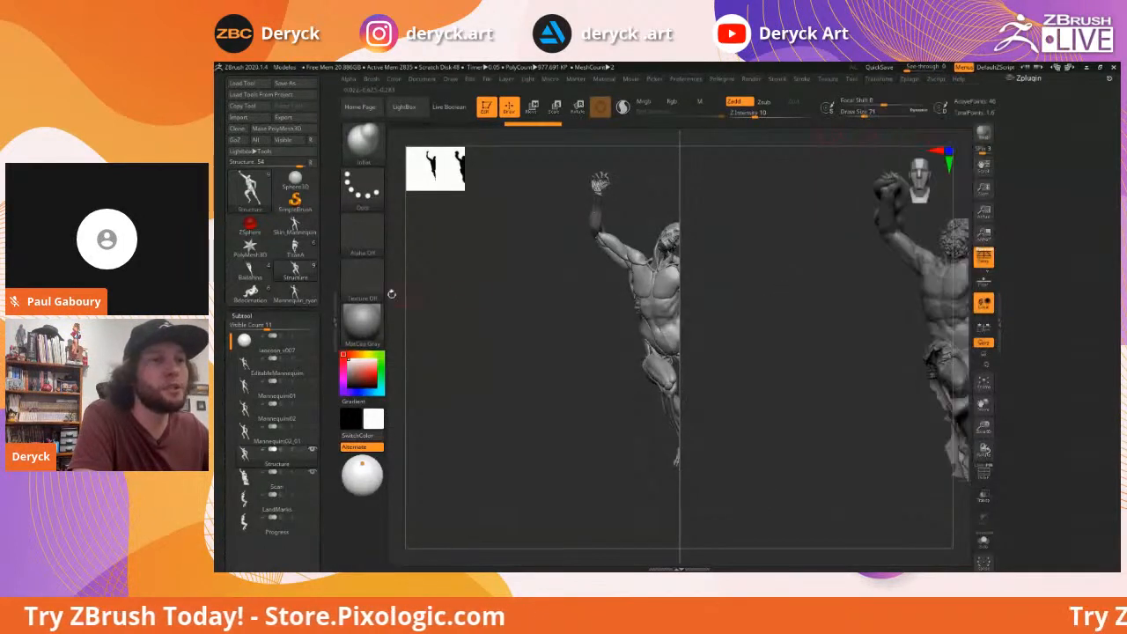
{"action": "left_click", "coordinate": [252, 410]}
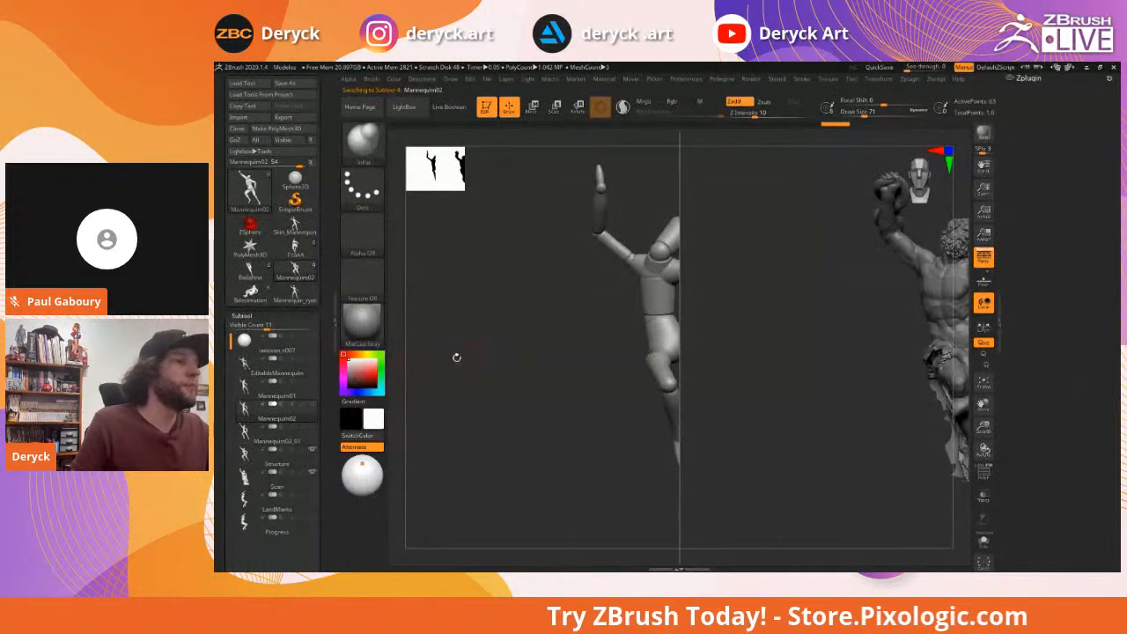
{"action": "left_click", "coordinate": [267, 431]}
{"action": "key", "text": "f"}
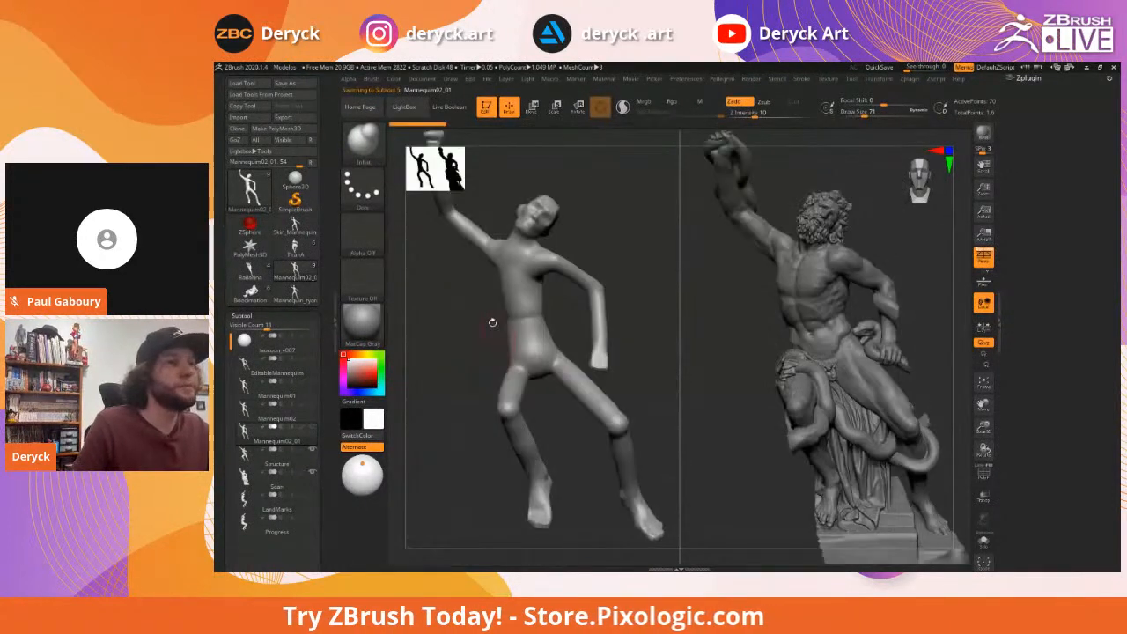
{"action": "left_click_drag", "start_coordinate": [630, 347], "coordinate": [650, 290], "text": "alt"}
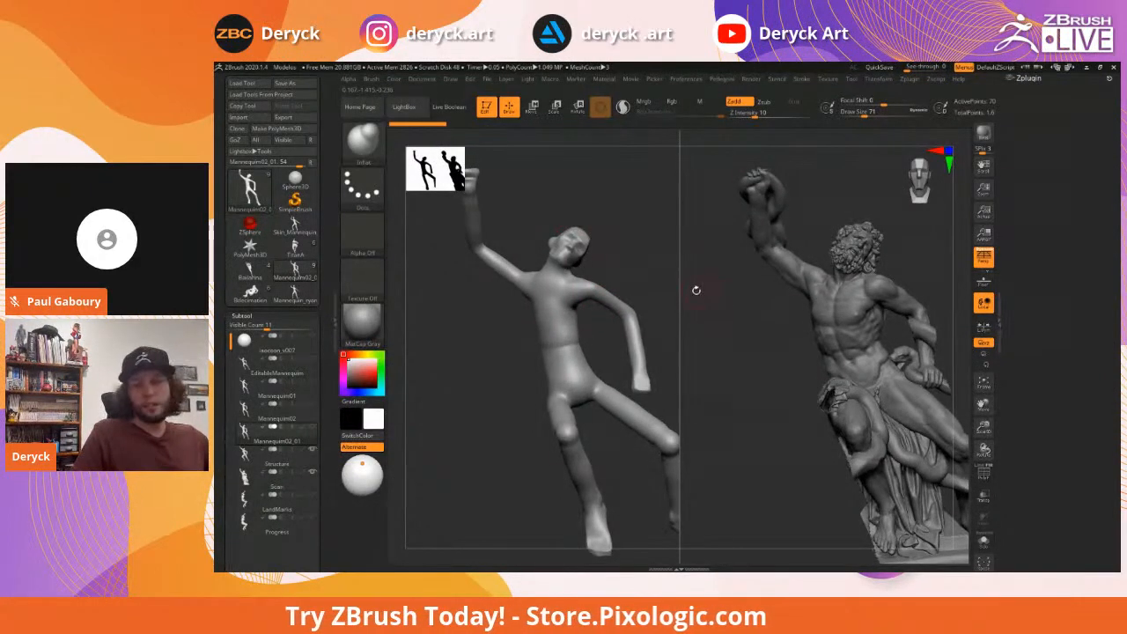
Pick the ClayBuildup brush and set its draw size to 56
{"action": "key", "text": "b"}
{"action": "key", "text": "c"}
{"action": "key", "text": "b"}
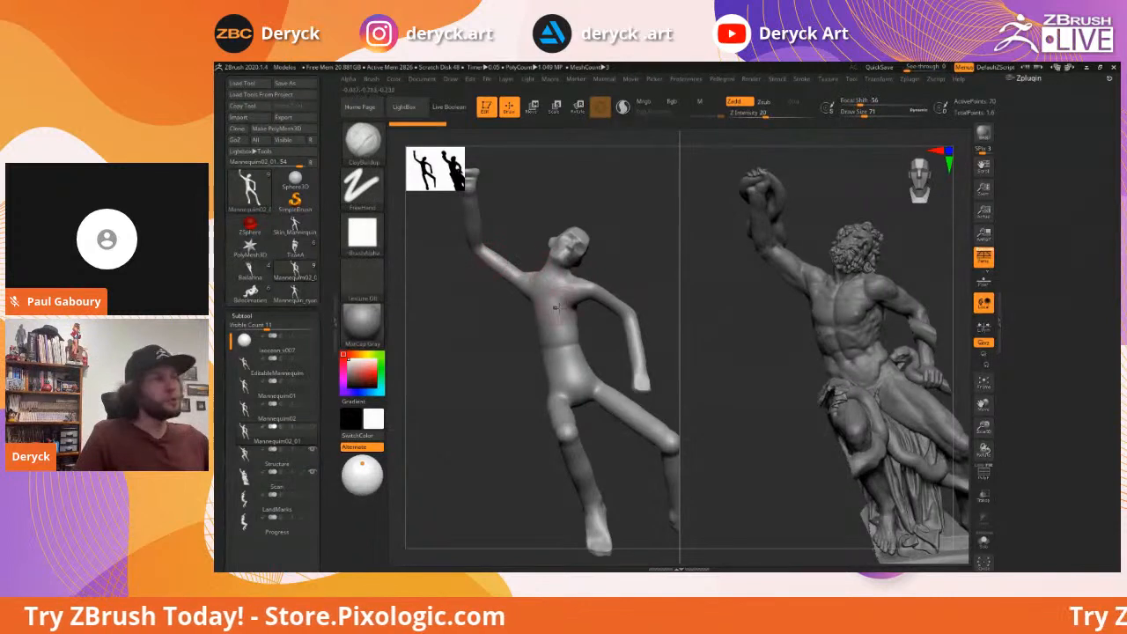
{"action": "key", "text": "s"}
{"action": "mouse_move", "coordinate": [546, 324]}
{"action": "left_mouse_down"}
{"action": "mouse_move", "coordinate": [519, 312]}
{"action": "mouse_move", "coordinate": [533, 322]}
{"action": "mouse_move", "coordinate": [489, 320]}
{"action": "mouse_move", "coordinate": [532, 299]}
{"action": "left_mouse_up"}
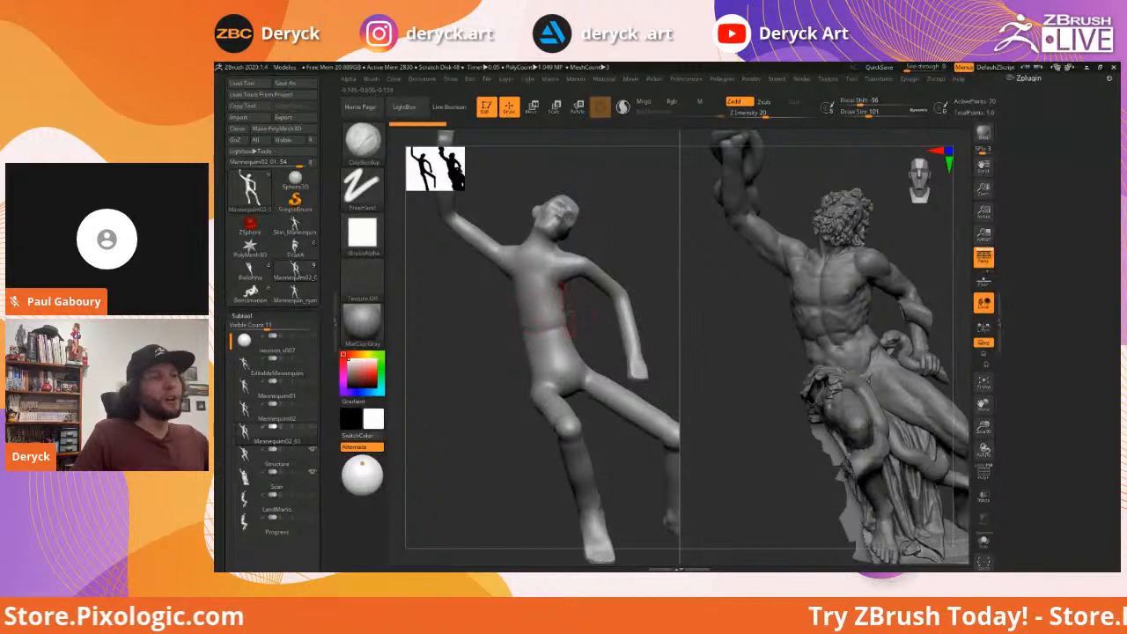
{"action": "left_click_drag", "start_coordinate": [528, 320], "coordinate": [522, 320]}
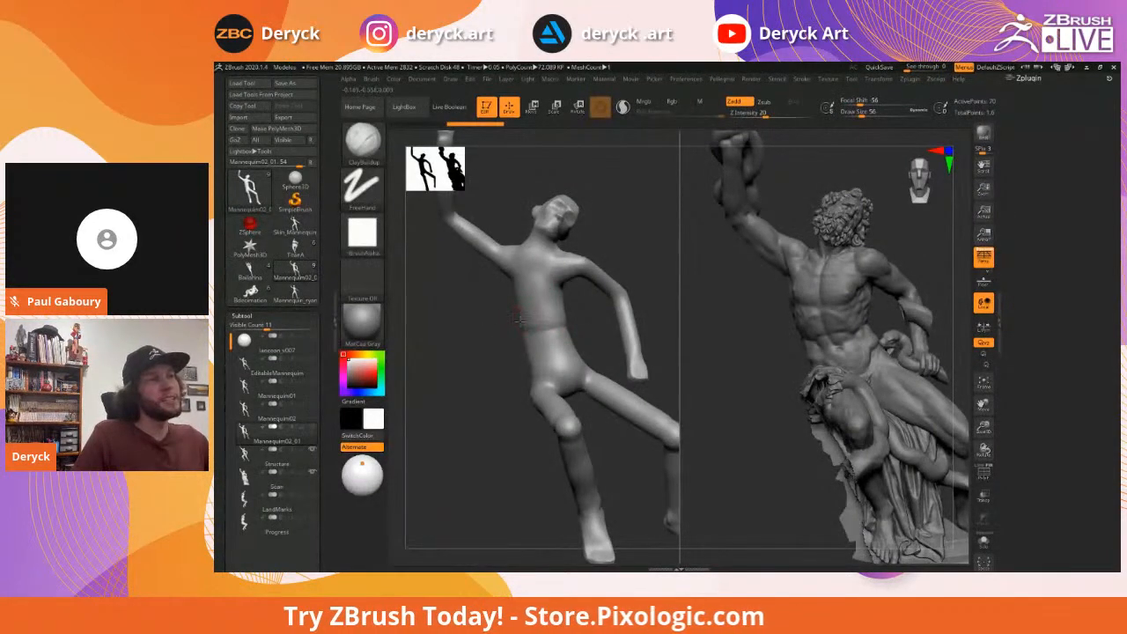
Build up a band of clay across the mannequin's waist from a side view
{"action": "mouse_move", "coordinate": [525, 322]}
{"action": "right_mouse_down"}
{"action": "mouse_move", "coordinate": [547, 330]}
{"action": "mouse_move", "coordinate": [614, 307]}
{"action": "mouse_move", "coordinate": [523, 323]}
{"action": "right_mouse_up"}
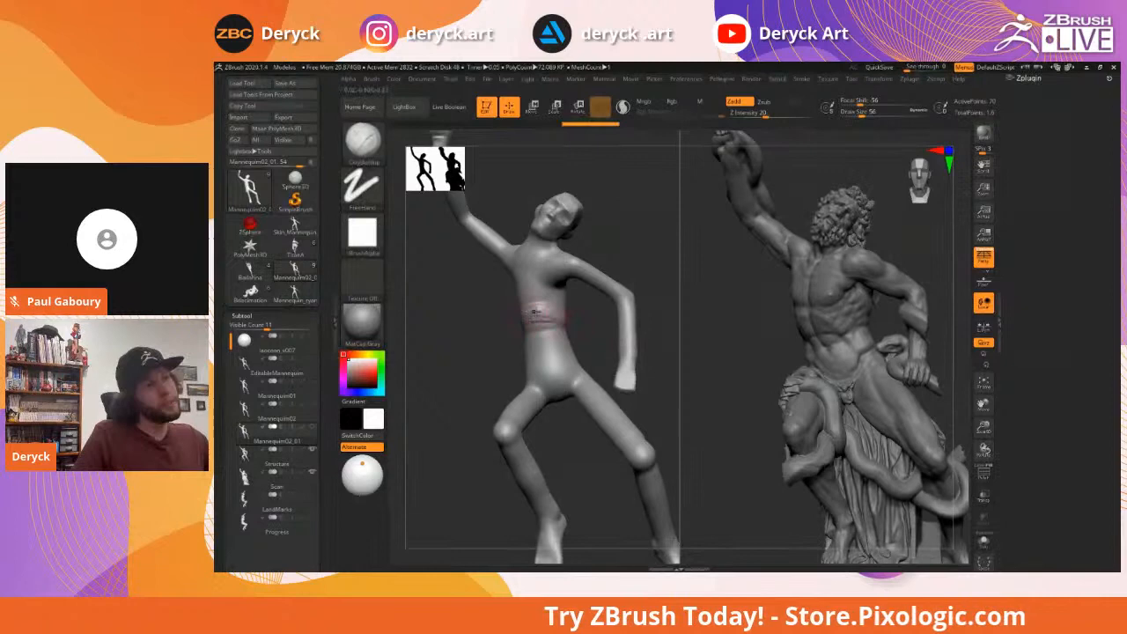
{"action": "right_click_drag", "start_coordinate": [469, 309], "coordinate": [505, 302]}
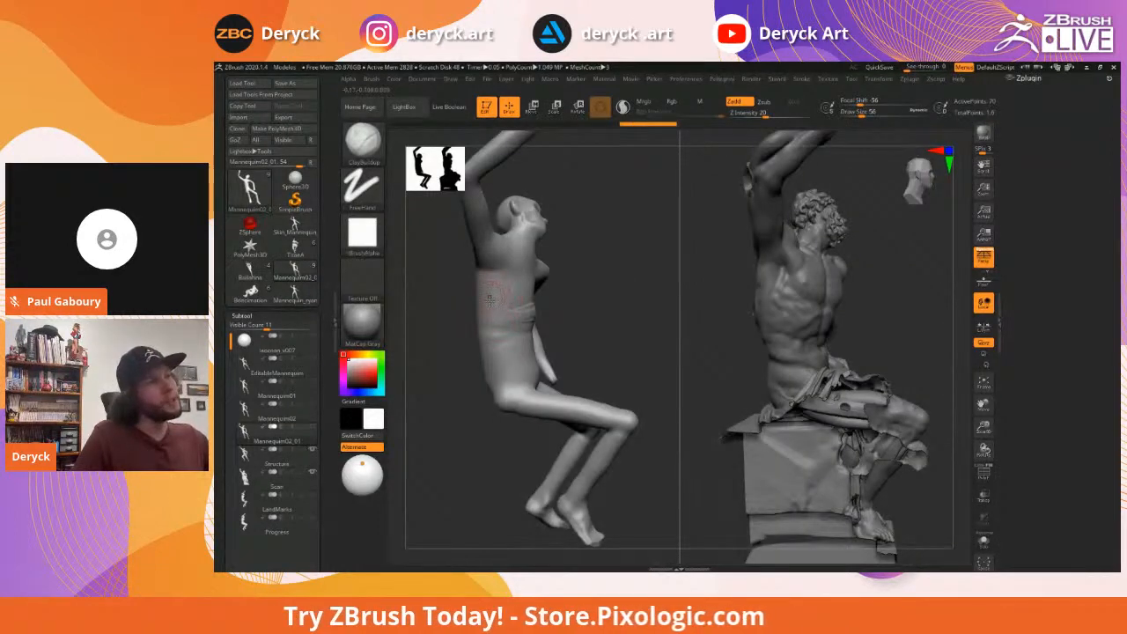
{"action": "left_click_drag", "start_coordinate": [486, 315], "coordinate": [533, 319]}
{"action": "mouse_move", "coordinate": [616, 306]}
{"action": "right_mouse_down"}
{"action": "mouse_move", "coordinate": [480, 315]}
{"action": "mouse_move", "coordinate": [588, 315]}
{"action": "mouse_move", "coordinate": [627, 290]}
{"action": "right_mouse_up"}
{"action": "right_click_drag", "start_coordinate": [638, 251], "coordinate": [634, 234]}
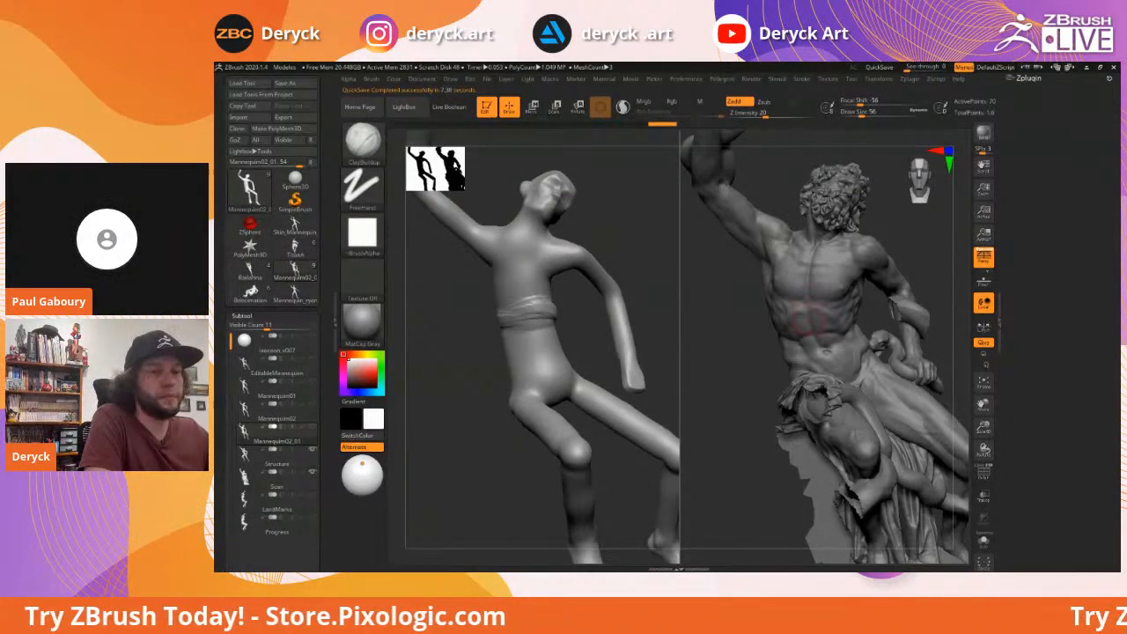
Set the ClayBuildup size to 90 and build vertical forms on the abdomen above the band
{"action": "left_click_drag", "start_coordinate": [582, 231], "coordinate": [607, 231]}
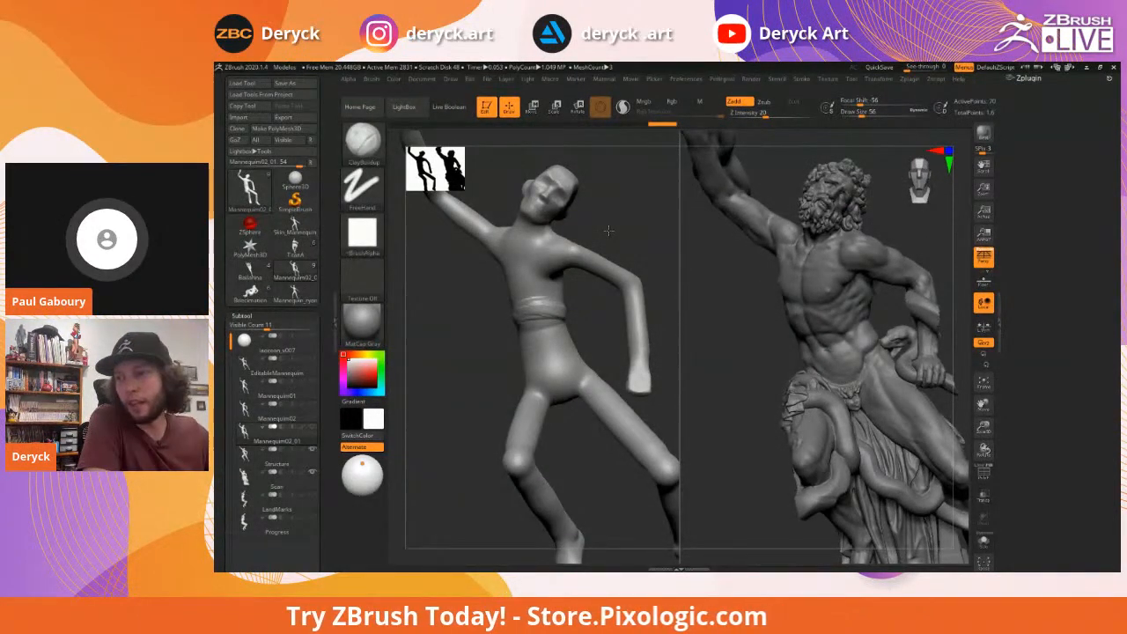
{"action": "left_click_drag", "start_coordinate": [608, 231], "coordinate": [619, 233]}
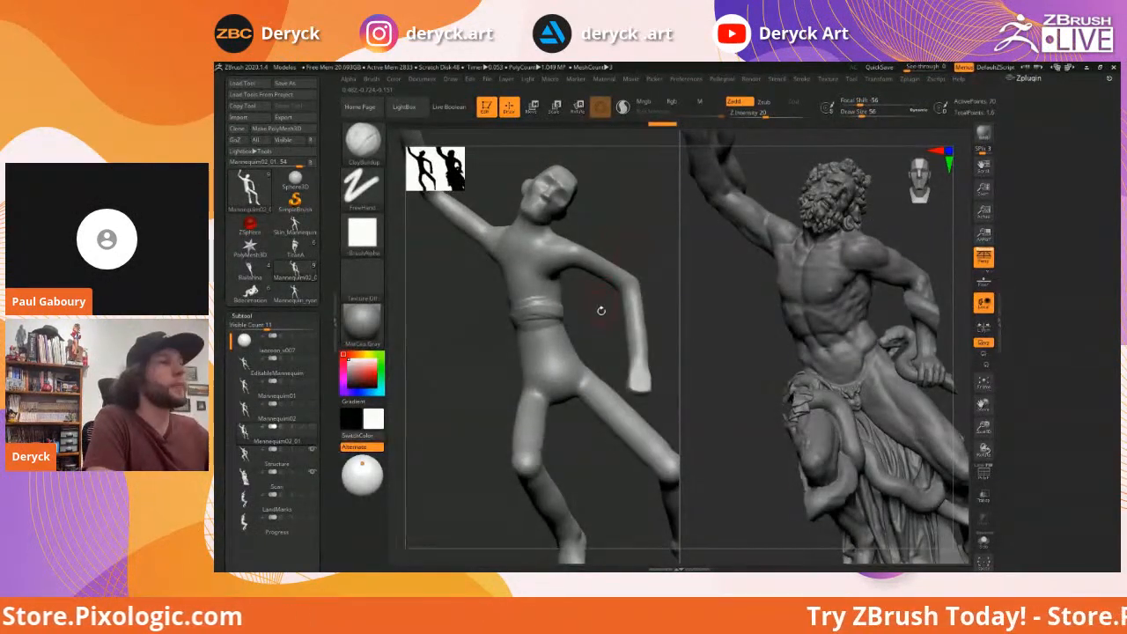
{"action": "mouse_move", "coordinate": [583, 319]}
{"action": "left_mouse_down"}
{"action": "mouse_move", "coordinate": [637, 299]}
{"action": "mouse_move", "coordinate": [623, 311]}
{"action": "mouse_move", "coordinate": [480, 321]}
{"action": "mouse_move", "coordinate": [492, 333]}
{"action": "left_mouse_up"}
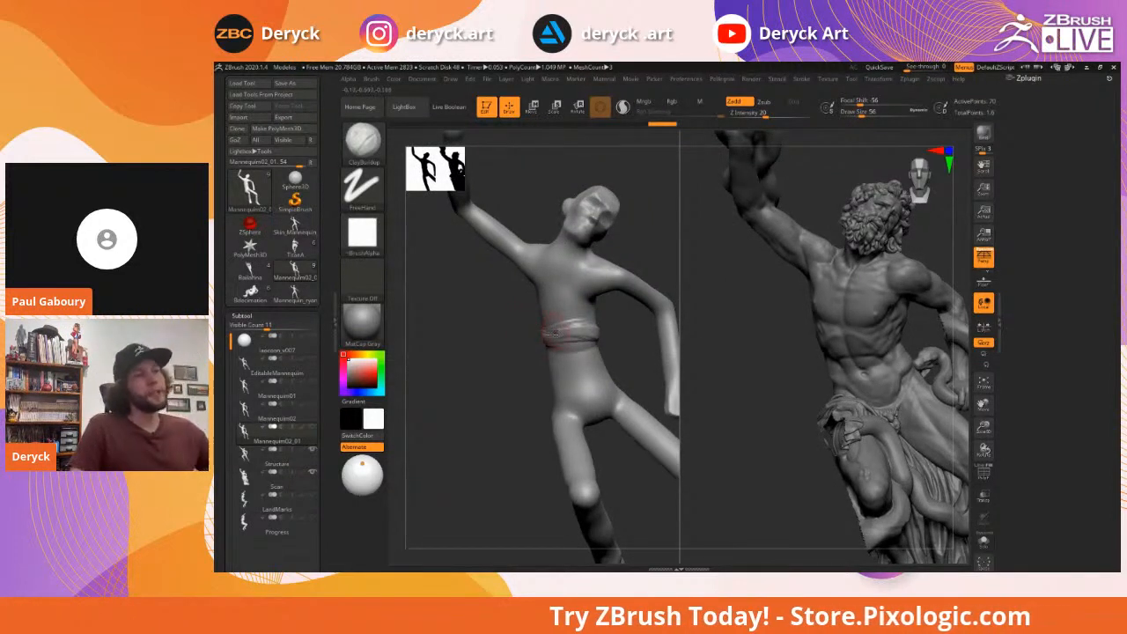
{"action": "mouse_move", "coordinate": [538, 337]}
{"action": "left_mouse_down"}
{"action": "mouse_move", "coordinate": [518, 338]}
{"action": "mouse_move", "coordinate": [541, 339]}
{"action": "left_mouse_up"}
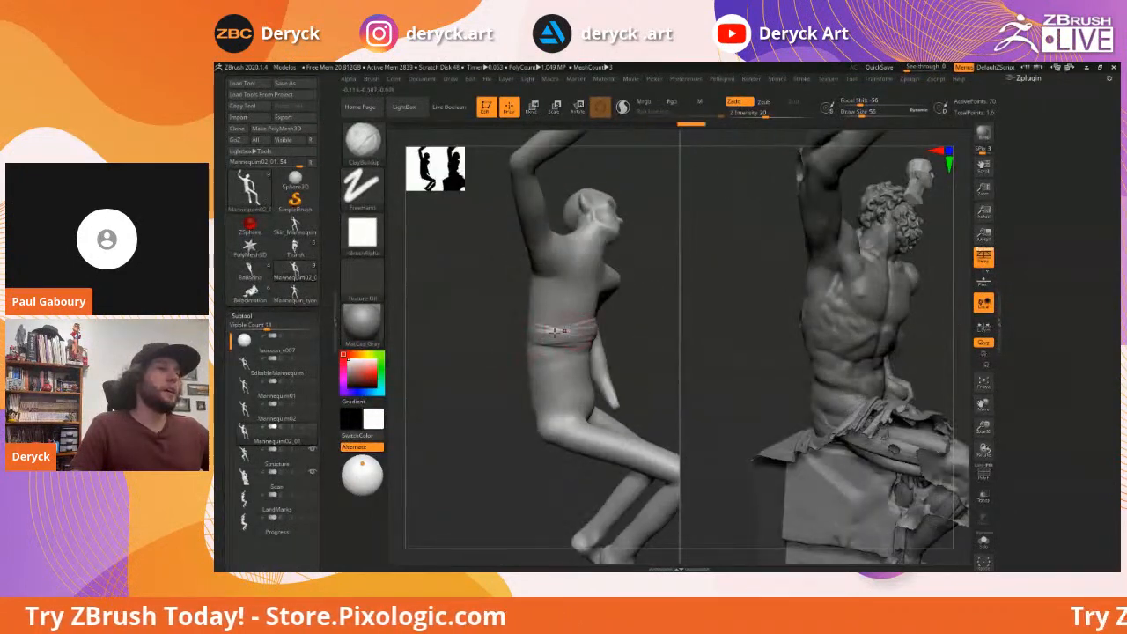
{"action": "mouse_move", "coordinate": [665, 323]}
{"action": "left_mouse_down"}
{"action": "mouse_move", "coordinate": [611, 326]}
{"action": "mouse_move", "coordinate": [624, 314]}
{"action": "left_mouse_up"}
{"action": "key", "text": "s"}
{"action": "left_click", "coordinate": [615, 315]}
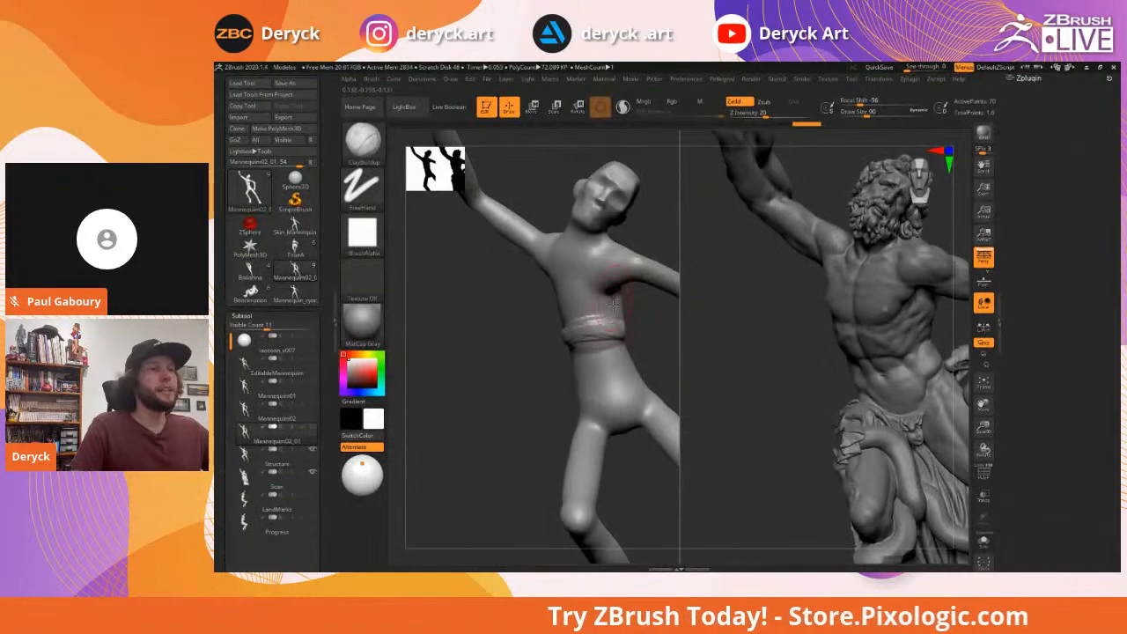
{"action": "left_click_drag", "start_coordinate": [605, 289], "coordinate": [597, 311]}
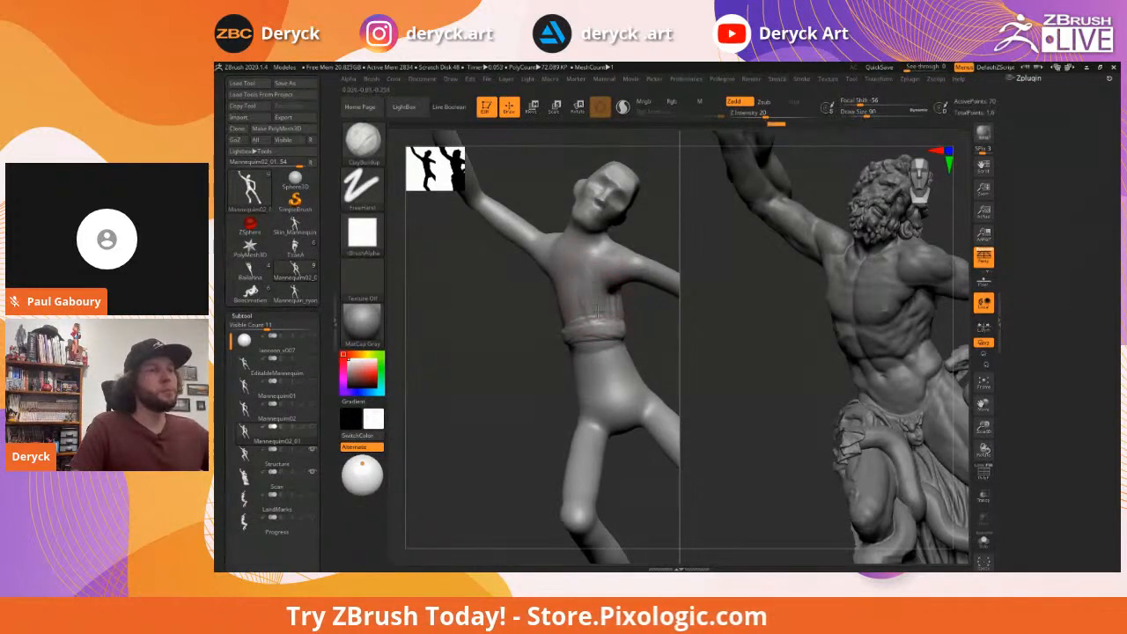
Add more vertical rib strokes across the torso and a short build-up on the chest
{"action": "mouse_move", "coordinate": [483, 306]}
{"action": "left_mouse_down"}
{"action": "mouse_move", "coordinate": [568, 286]}
{"action": "mouse_move", "coordinate": [578, 323]}
{"action": "left_mouse_up"}
{"action": "mouse_move", "coordinate": [576, 270]}
{"action": "left_mouse_down"}
{"action": "mouse_move", "coordinate": [565, 324]}
{"action": "mouse_move", "coordinate": [537, 324]}
{"action": "left_mouse_up"}
{"action": "mouse_move", "coordinate": [541, 270]}
{"action": "left_mouse_down"}
{"action": "mouse_move", "coordinate": [519, 321]}
{"action": "mouse_move", "coordinate": [544, 332]}
{"action": "mouse_move", "coordinate": [518, 338]}
{"action": "left_mouse_up"}
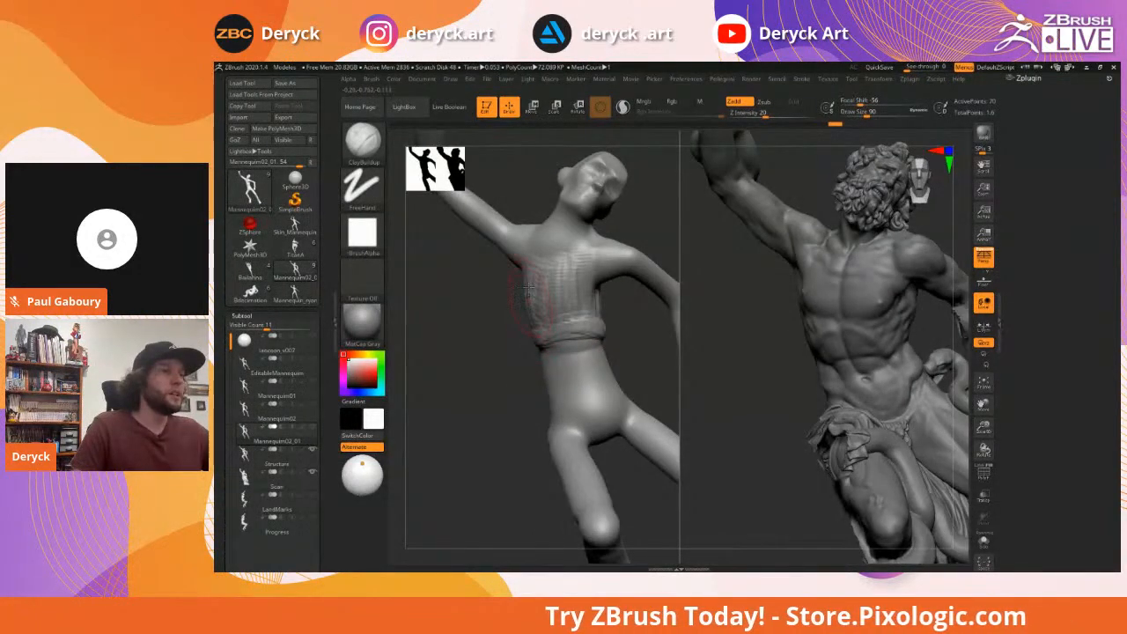
{"action": "left_click_drag", "start_coordinate": [487, 336], "coordinate": [502, 317], "text": "alt"}
{"action": "left_click_drag", "start_coordinate": [718, 325], "coordinate": [857, 311]}
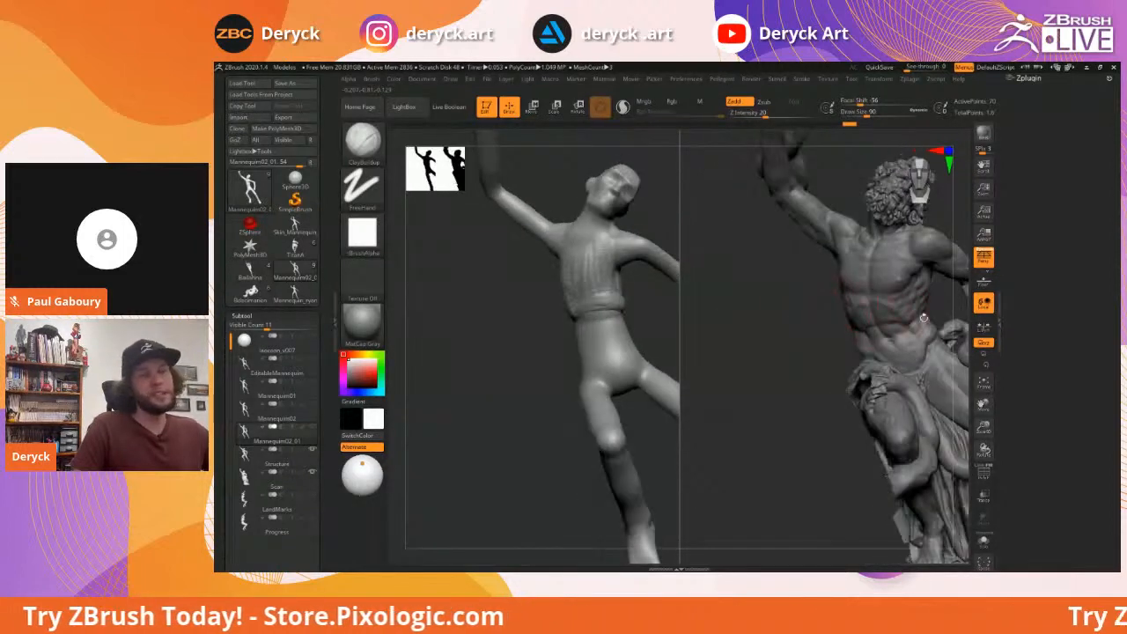
{"action": "left_click_drag", "start_coordinate": [785, 327], "coordinate": [746, 327]}
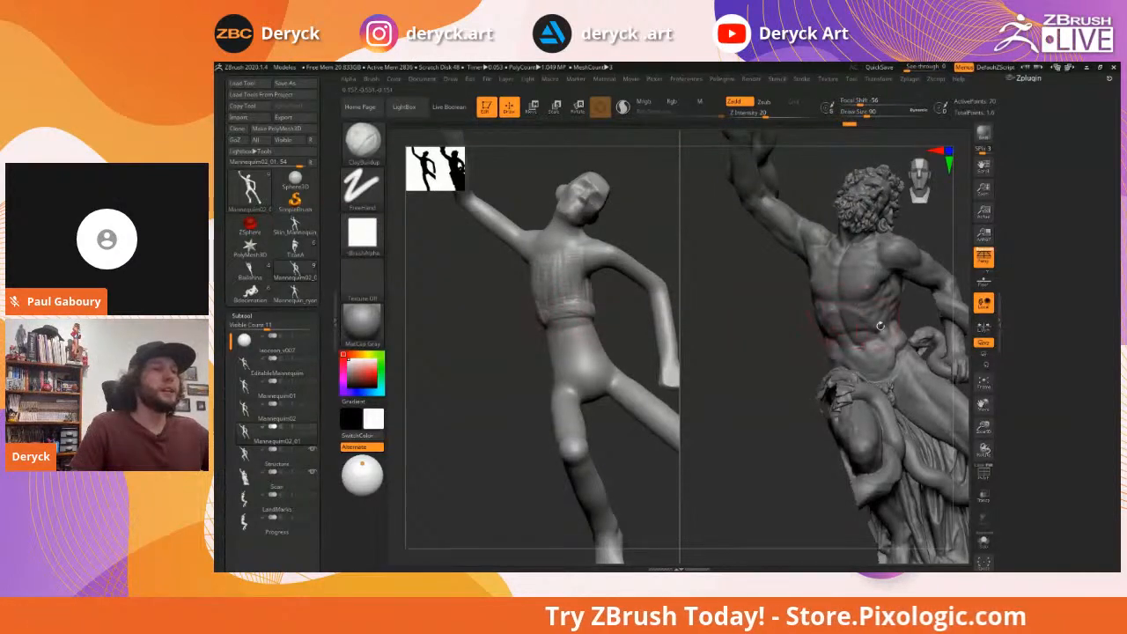
{"action": "mouse_move", "coordinate": [788, 315]}
{"action": "left_mouse_down"}
{"action": "mouse_move", "coordinate": [822, 319]}
{"action": "mouse_move", "coordinate": [517, 316]}
{"action": "mouse_move", "coordinate": [532, 321]}
{"action": "left_mouse_up"}
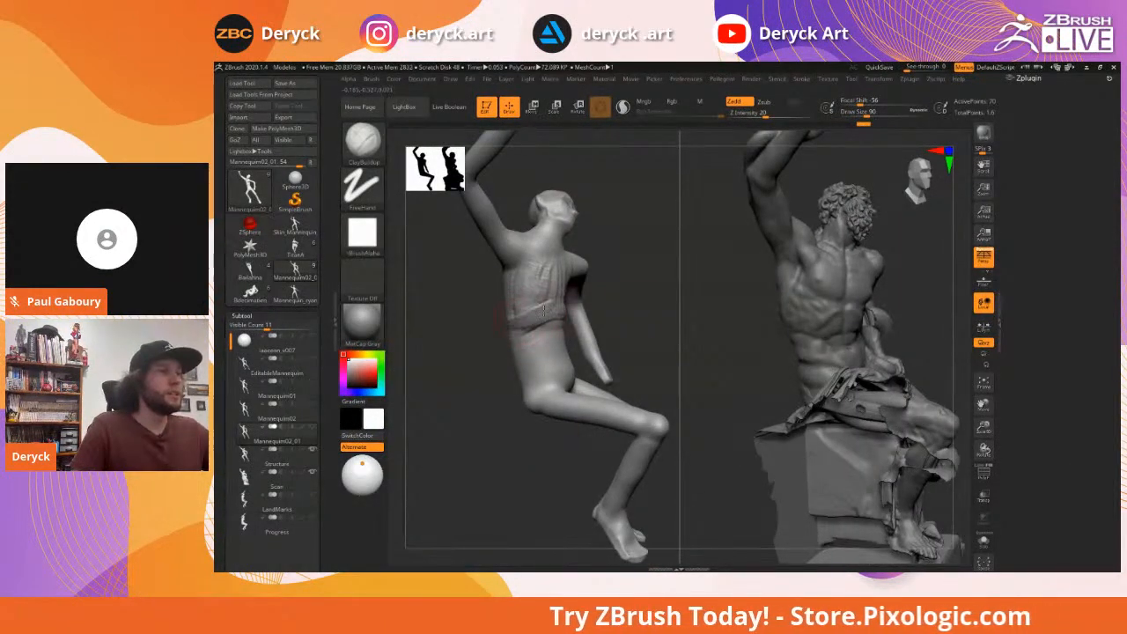
{"action": "left_click_drag", "start_coordinate": [669, 308], "coordinate": [529, 317]}
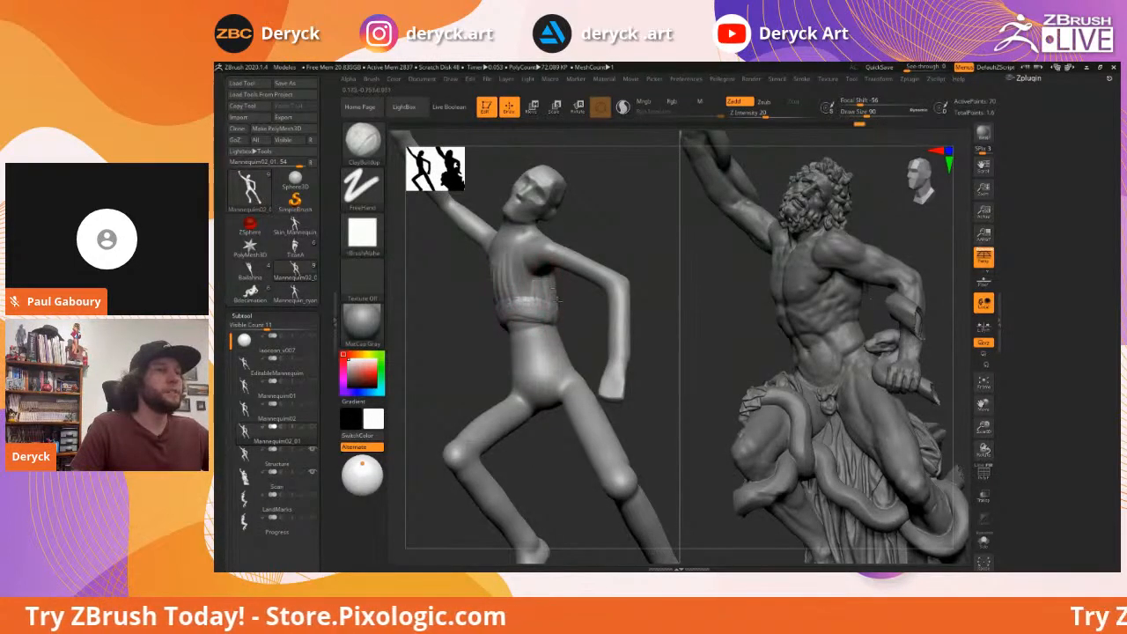
{"action": "left_click_drag", "start_coordinate": [576, 317], "coordinate": [537, 291]}
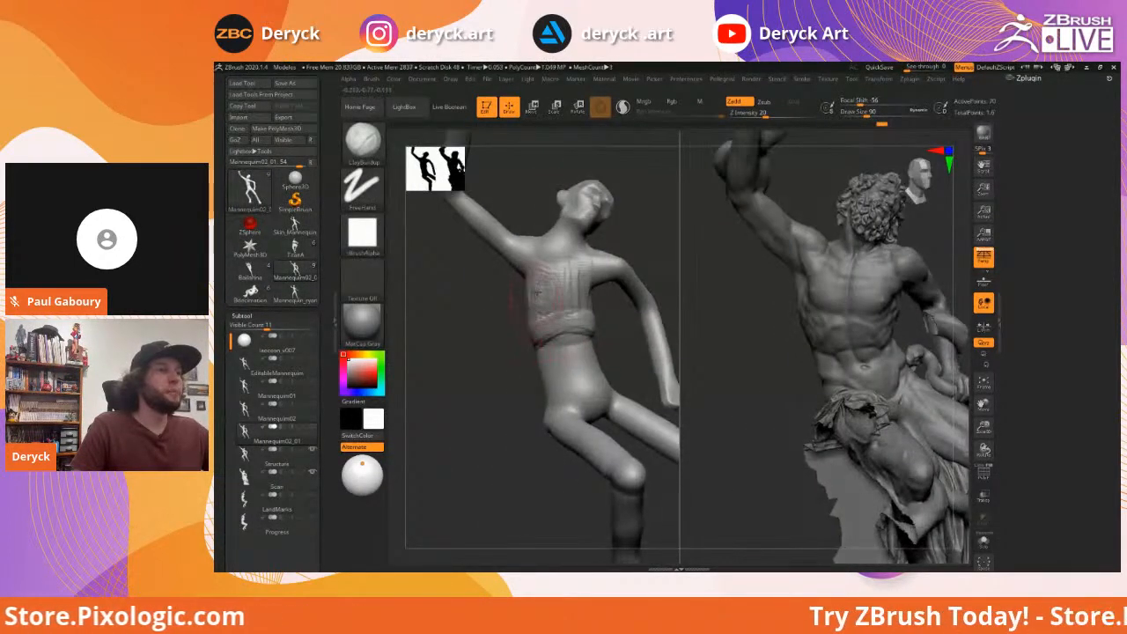
{"action": "left_click_drag", "start_coordinate": [549, 262], "coordinate": [559, 282]}
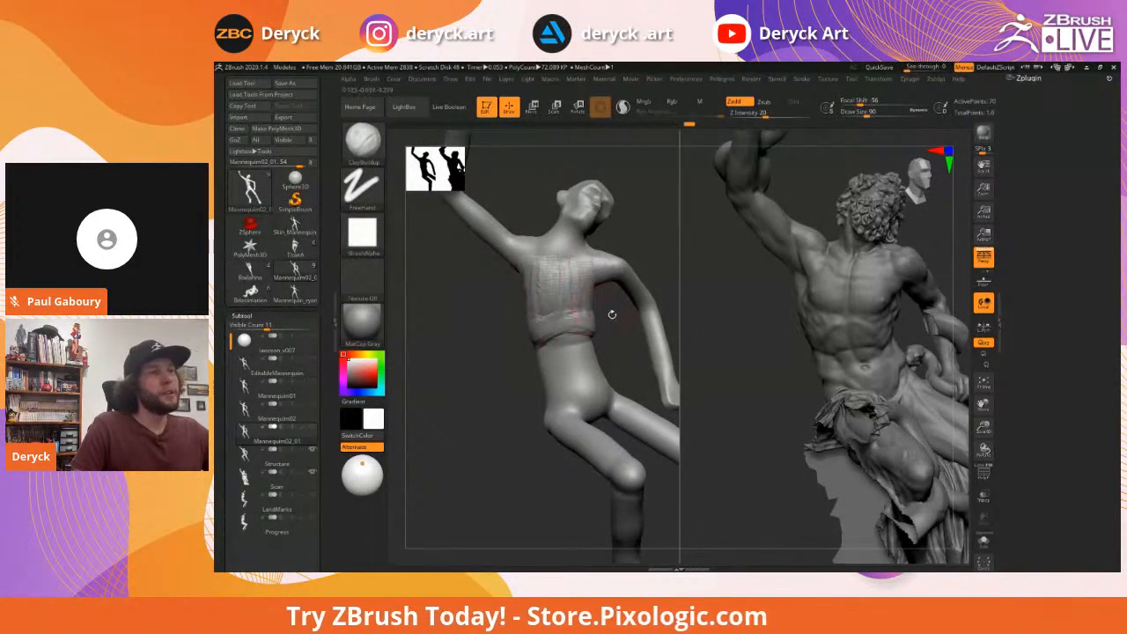
Turn both figures side-on and back to inspect the built-up torso
{"action": "left_click_drag", "start_coordinate": [612, 315], "coordinate": [622, 319]}
{"action": "left_click_drag", "start_coordinate": [496, 320], "coordinate": [520, 320]}
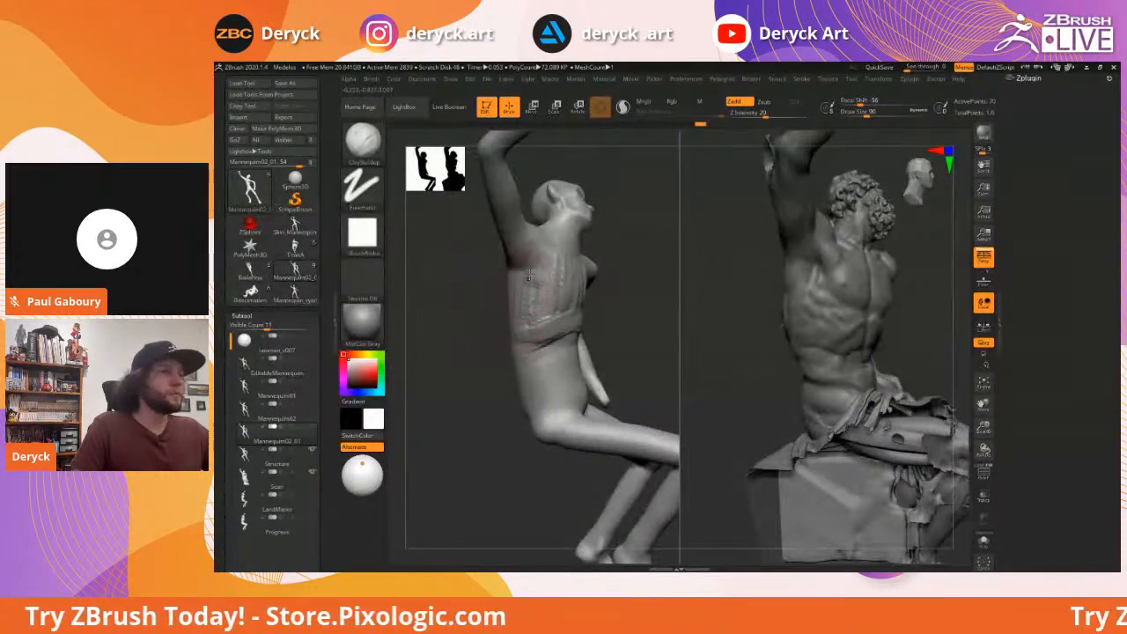
{"action": "left_click_drag", "start_coordinate": [634, 323], "coordinate": [511, 339]}
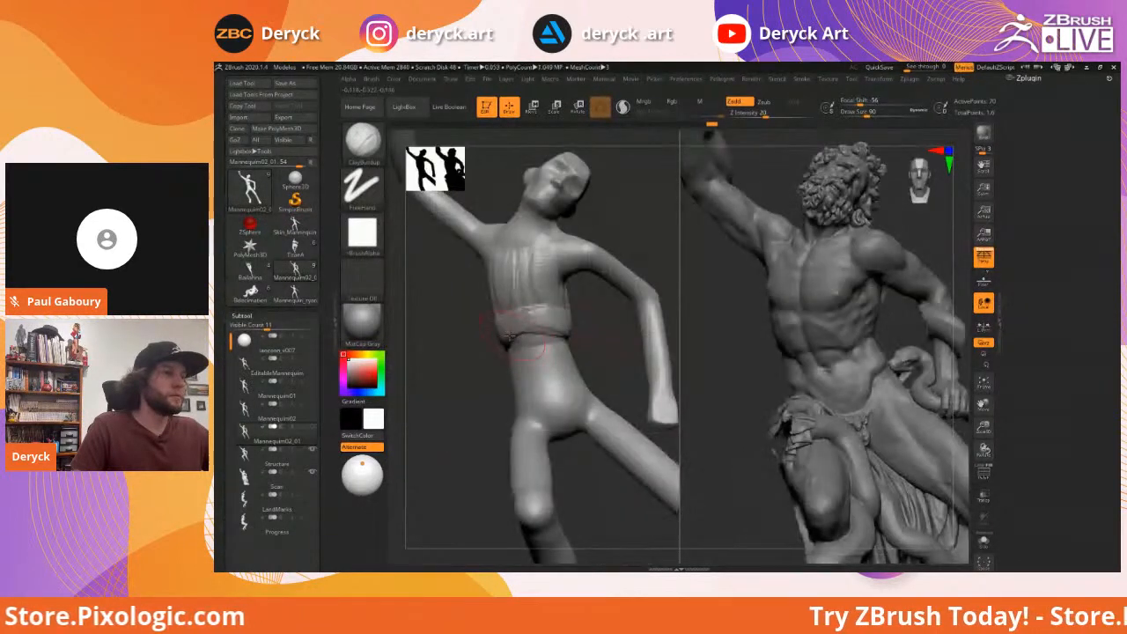
{"action": "mouse_move", "coordinate": [581, 335]}
{"action": "left_mouse_down"}
{"action": "mouse_move", "coordinate": [554, 265]}
{"action": "mouse_move", "coordinate": [562, 258]}
{"action": "left_mouse_up"}
{"action": "left_click_drag", "start_coordinate": [633, 317], "coordinate": [584, 296]}
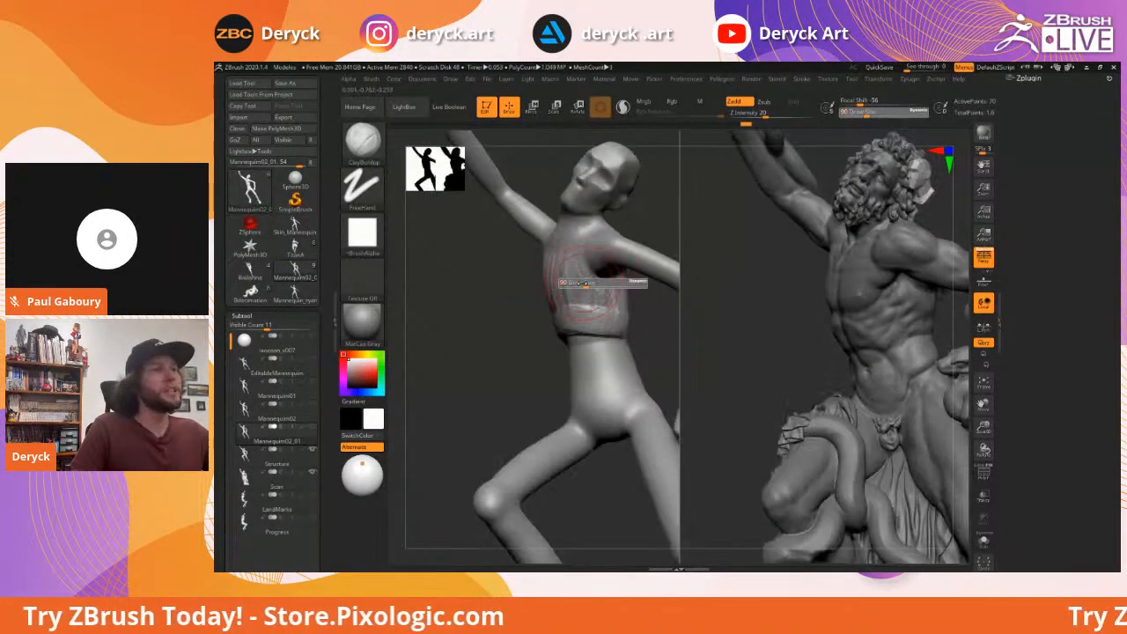
{"action": "left_click_drag", "start_coordinate": [511, 301], "coordinate": [542, 302]}
{"action": "left_click", "coordinate": [535, 312]}
{"action": "left_click_drag", "start_coordinate": [495, 314], "coordinate": [536, 311]}
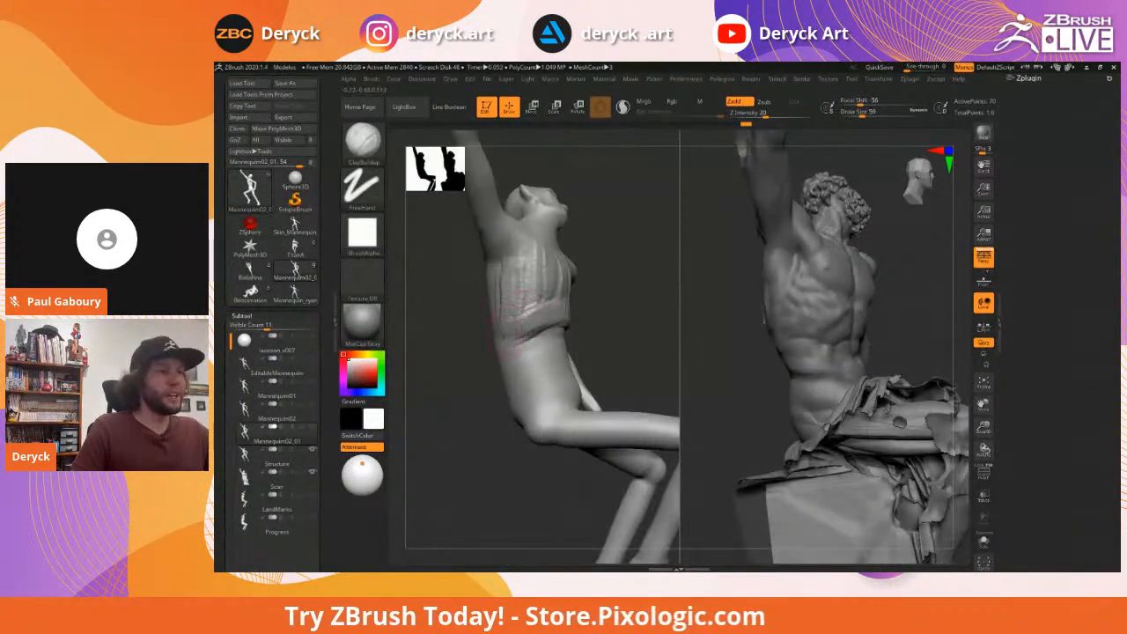
{"action": "mouse_move", "coordinate": [611, 314]}
{"action": "left_mouse_down"}
{"action": "mouse_move", "coordinate": [462, 306]}
{"action": "mouse_move", "coordinate": [602, 295]}
{"action": "mouse_move", "coordinate": [520, 298]}
{"action": "mouse_move", "coordinate": [562, 289]}
{"action": "left_mouse_up"}
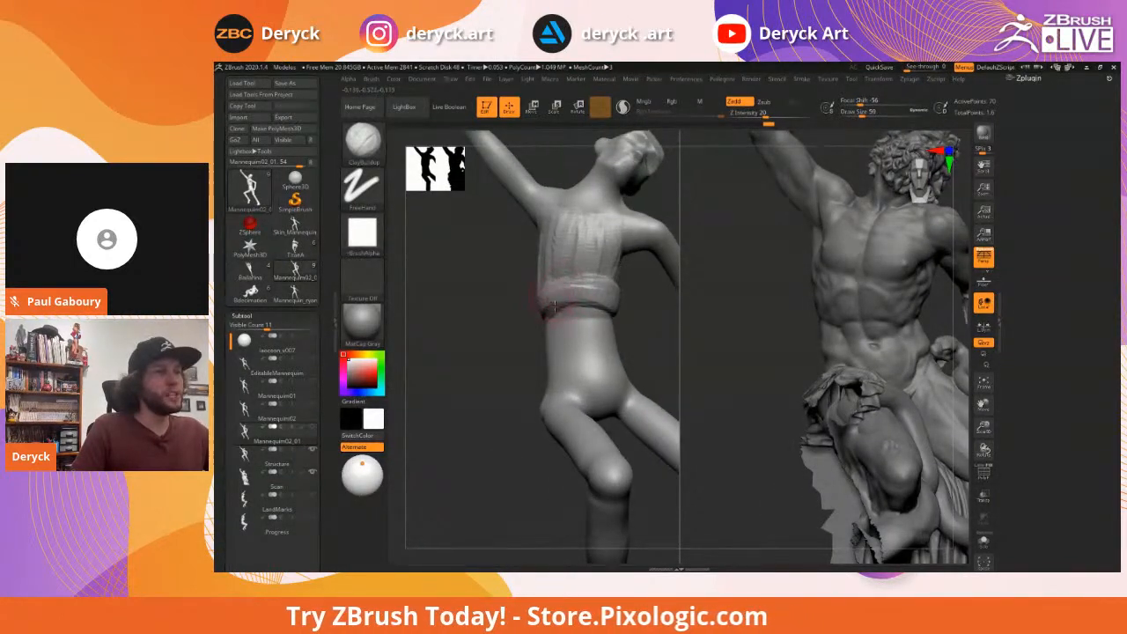
Switch to DamStandard and carve a crease across the mannequin's lower ribs
{"action": "key", "text": "b"}
{"action": "key", "text": "d"}
{"action": "key", "text": "s"}
{"action": "mouse_move", "coordinate": [551, 312]}
{"action": "left_mouse_down", "text": "shift"}
{"action": "mouse_move", "coordinate": [536, 297]}
{"action": "mouse_move", "coordinate": [569, 294]}
{"action": "mouse_move", "coordinate": [478, 323]}
{"action": "mouse_move", "coordinate": [513, 319]}
{"action": "left_mouse_up", "text": "shift"}
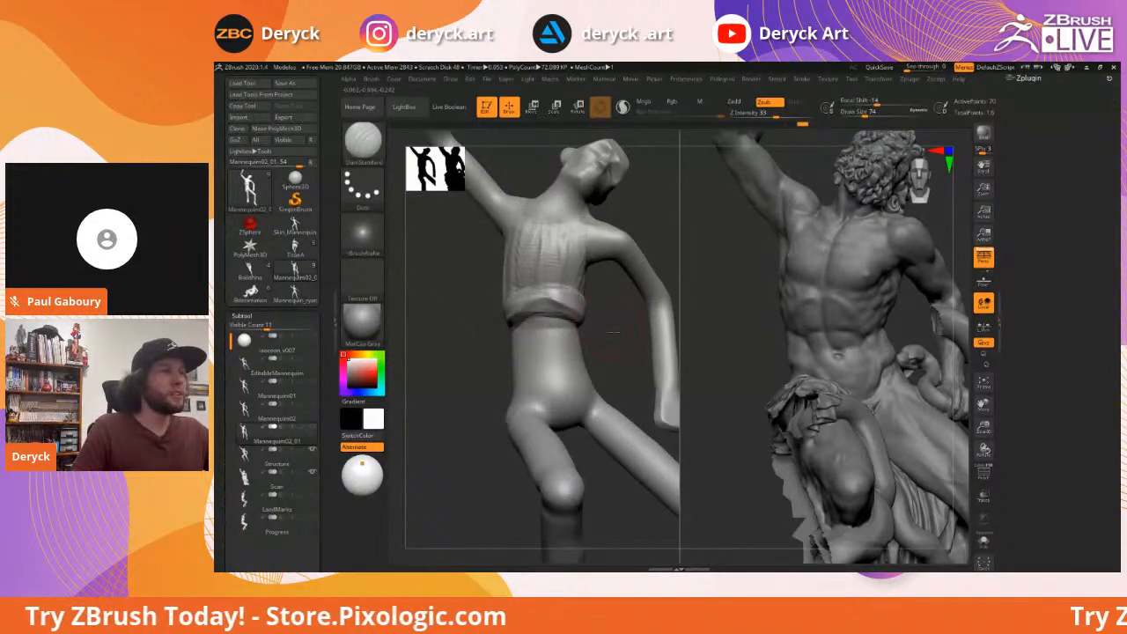
{"action": "left_click_drag", "start_coordinate": [613, 332], "coordinate": [643, 335]}
{"action": "left_click_drag", "start_coordinate": [490, 318], "coordinate": [526, 306]}
{"action": "left_click_drag", "start_coordinate": [449, 327], "coordinate": [545, 329]}
{"action": "left_click_drag", "start_coordinate": [458, 325], "coordinate": [563, 334]}
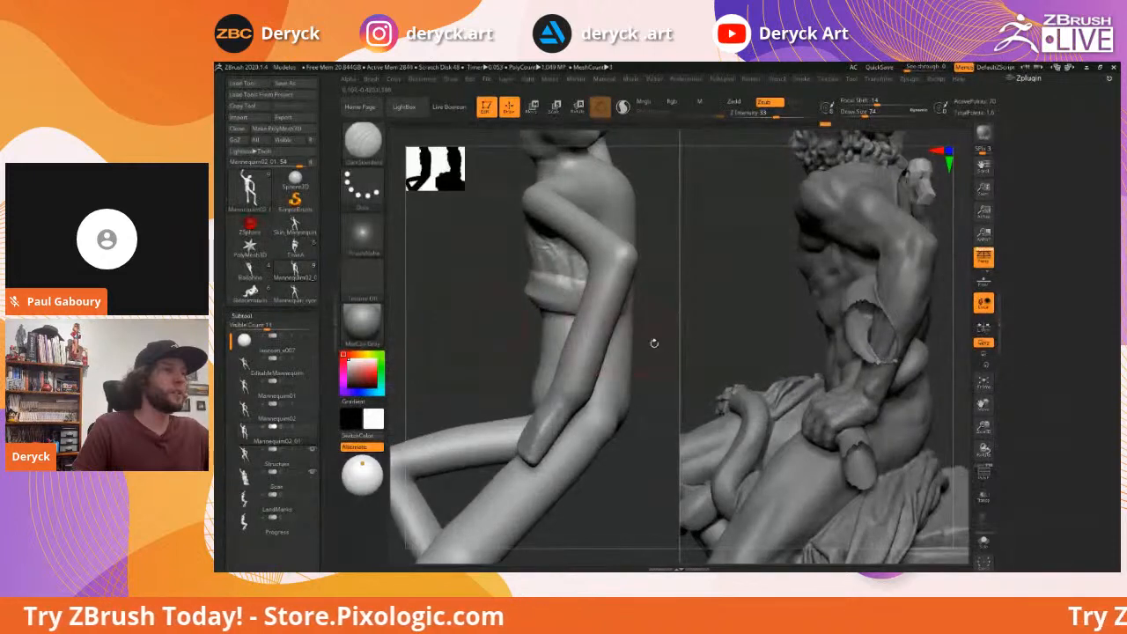
{"action": "left_click_drag", "start_coordinate": [661, 346], "coordinate": [595, 330]}
{"action": "mouse_move", "coordinate": [517, 307]}
{"action": "left_mouse_down"}
{"action": "mouse_move", "coordinate": [572, 322]}
{"action": "mouse_move", "coordinate": [844, 303]}
{"action": "left_mouse_up"}
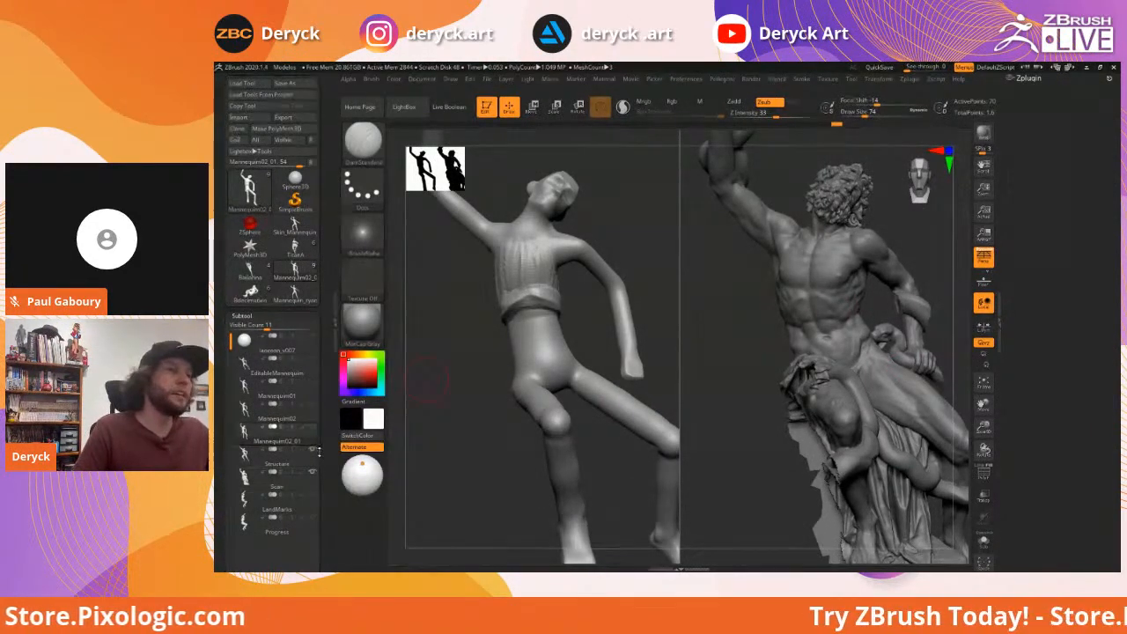
Hide the Laocoön scan, make the Structure muscle figure active, and frame its torso
{"action": "mouse_move", "coordinate": [312, 474]}
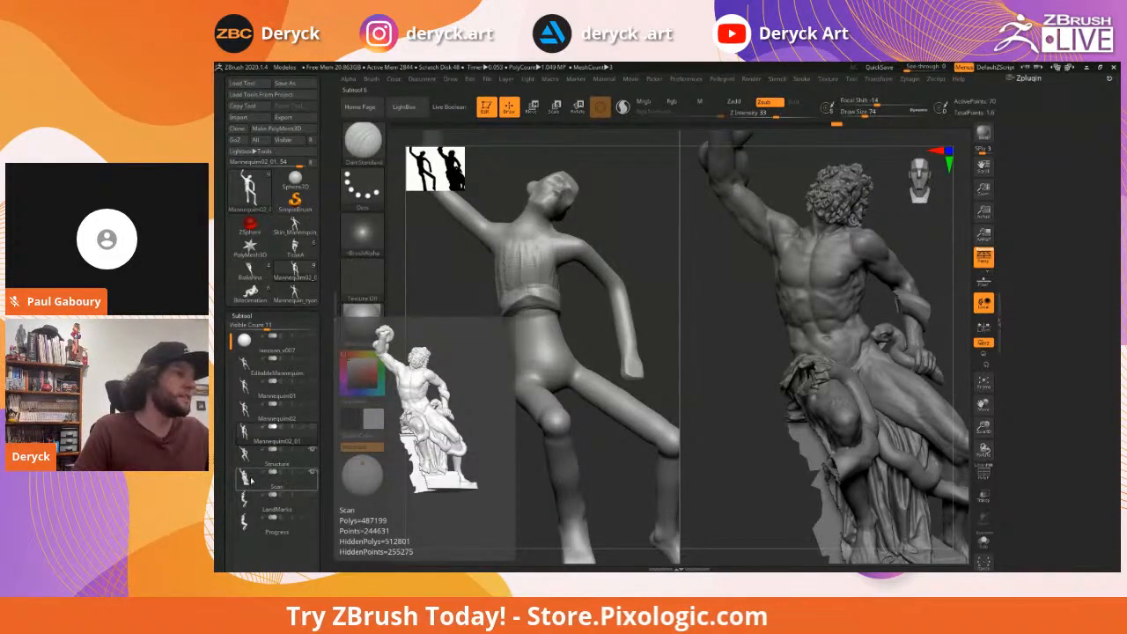
{"action": "left_click", "coordinate": [313, 474]}
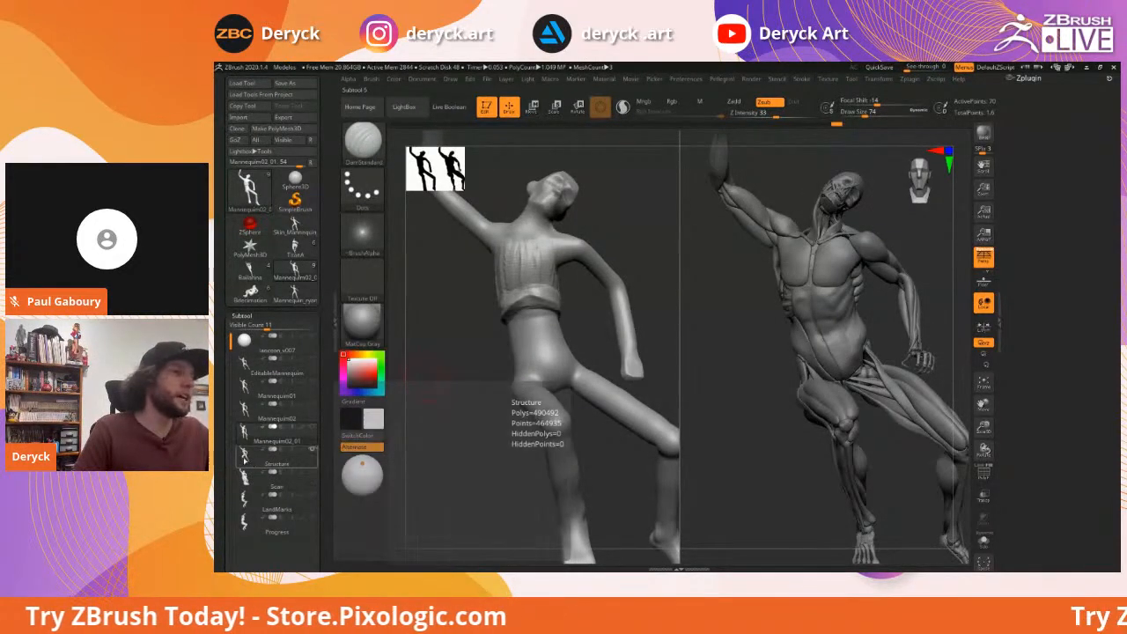
{"action": "left_click", "coordinate": [244, 454]}
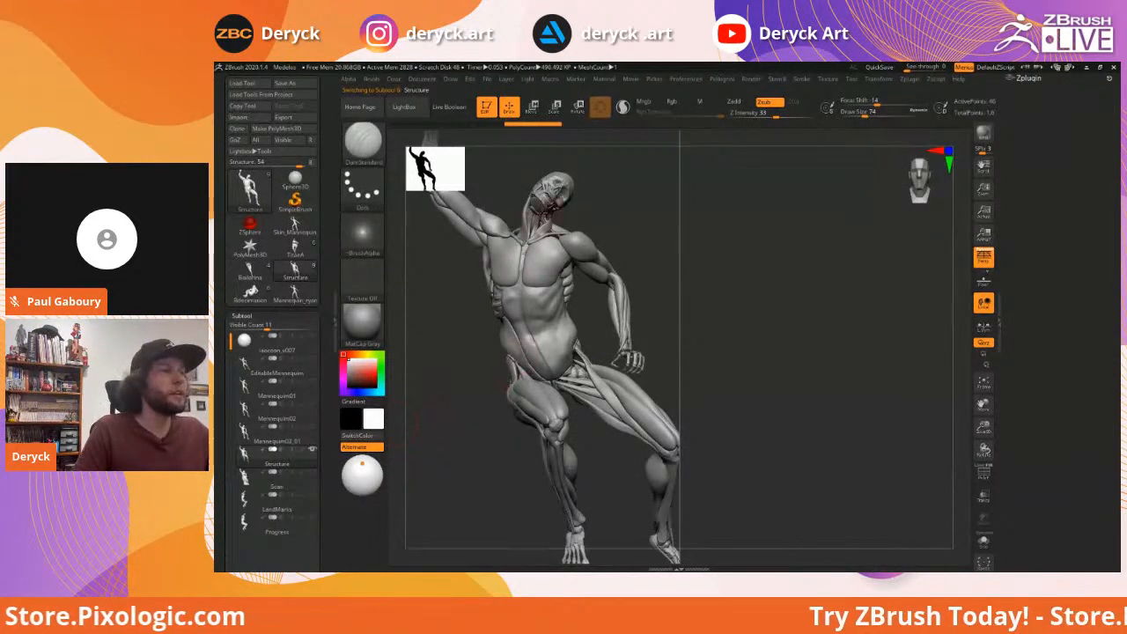
{"action": "left_click_drag", "start_coordinate": [456, 282], "coordinate": [453, 136]}
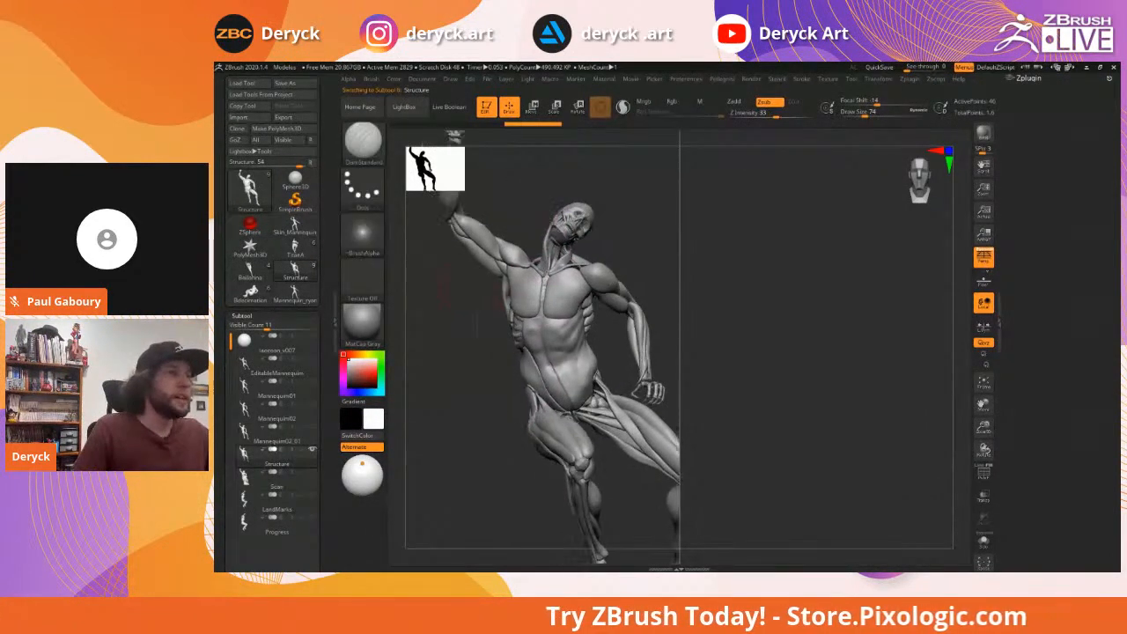
{"action": "left_click_drag", "start_coordinate": [476, 326], "coordinate": [507, 313], "text": "alt"}
{"action": "left_click_drag", "start_coordinate": [593, 247], "coordinate": [614, 299], "text": "alt"}
{"action": "left_click_drag", "start_coordinate": [669, 217], "coordinate": [638, 287], "text": "alt"}
{"action": "mouse_move", "coordinate": [657, 223]}
{"action": "left_mouse_down"}
{"action": "mouse_move", "coordinate": [644, 271]}
{"action": "mouse_move", "coordinate": [662, 266]}
{"action": "mouse_move", "coordinate": [634, 267]}
{"action": "mouse_move", "coordinate": [650, 267]}
{"action": "mouse_move", "coordinate": [608, 222]}
{"action": "mouse_move", "coordinate": [620, 233]}
{"action": "left_mouse_up"}
Hide the muscles to leave the skeleton, then reselect Mannequin02_01
{"action": "left_click", "coordinate": [596, 243], "text": "ctrl+shift"}
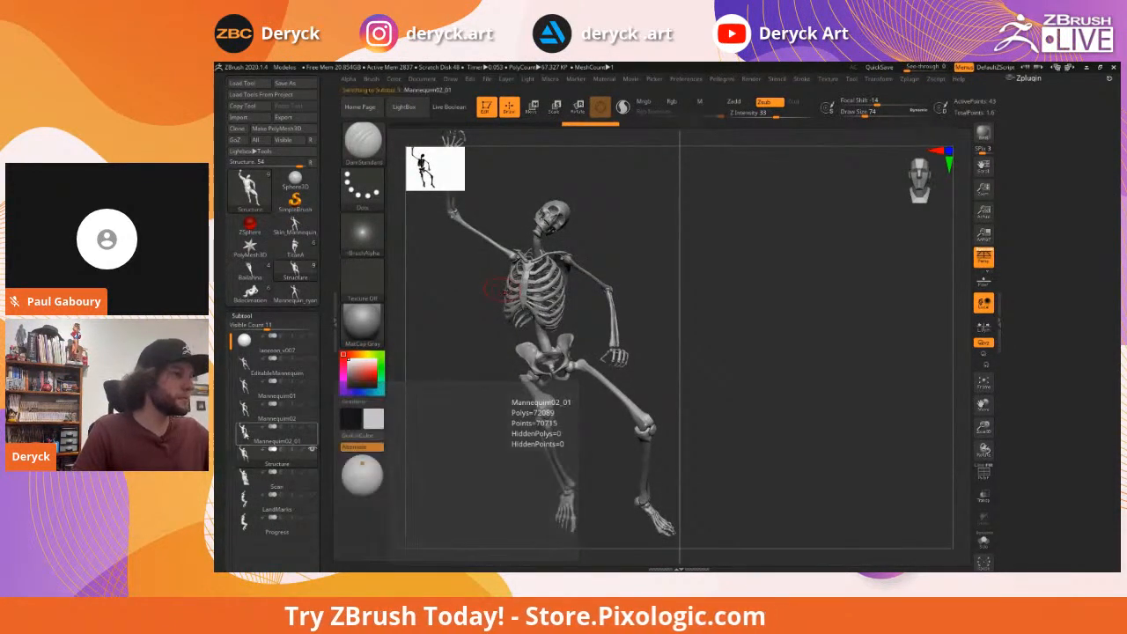
{"action": "left_click", "coordinate": [277, 435]}
{"action": "left_click_drag", "start_coordinate": [463, 337], "coordinate": [525, 338], "text": "alt"}
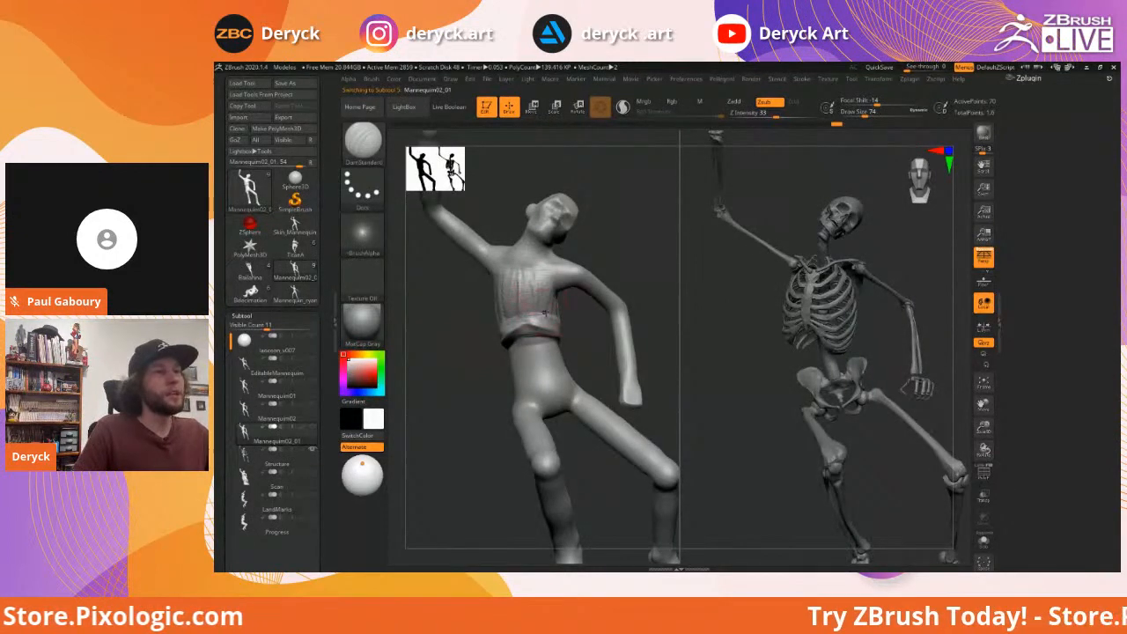
Build up vertical ClayBuildup strokes on the mannequin's chest
{"action": "key", "text": "b"}
{"action": "key", "text": "c"}
Switch to the Move brush and set its draw size to 54
{"action": "key", "text": "b"}
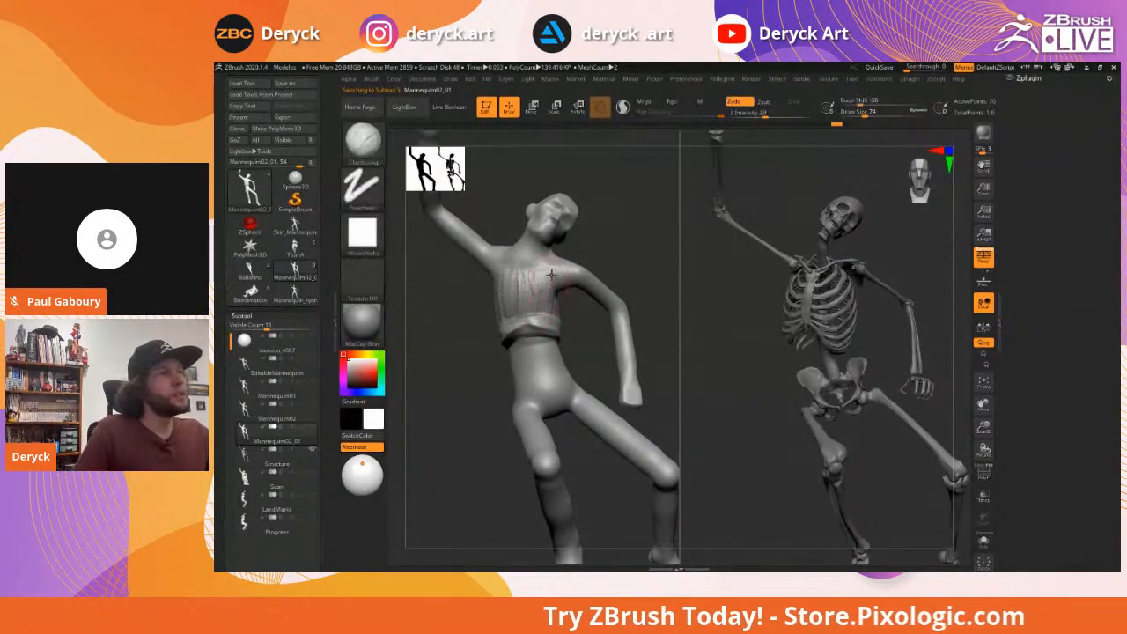
{"action": "left_click_drag", "start_coordinate": [552, 269], "coordinate": [542, 299]}
{"action": "left_click_drag", "start_coordinate": [449, 339], "coordinate": [485, 345]}
{"action": "mouse_move", "coordinate": [495, 260]}
{"action": "left_mouse_down"}
{"action": "mouse_move", "coordinate": [493, 305]}
{"action": "mouse_move", "coordinate": [523, 309]}
{"action": "left_mouse_up"}
{"action": "left_click_drag", "start_coordinate": [469, 345], "coordinate": [430, 343]}
{"action": "mouse_move", "coordinate": [534, 266]}
{"action": "left_mouse_down"}
{"action": "mouse_move", "coordinate": [536, 308]}
{"action": "mouse_move", "coordinate": [556, 317]}
{"action": "left_mouse_up"}
{"action": "mouse_move", "coordinate": [442, 328]}
{"action": "left_mouse_down"}
{"action": "mouse_move", "coordinate": [488, 326]}
{"action": "mouse_move", "coordinate": [473, 333]}
{"action": "mouse_move", "coordinate": [473, 286]}
{"action": "left_mouse_up"}
{"action": "key", "text": "b"}
{"action": "key", "text": "m"}
{"action": "key", "text": "v"}
{"action": "key", "text": "s"}
{"action": "key", "text": "s"}
{"action": "mouse_move", "coordinate": [601, 254]}
{"action": "left_mouse_down"}
{"action": "mouse_move", "coordinate": [556, 313]}
{"action": "mouse_move", "coordinate": [556, 298]}
{"action": "mouse_move", "coordinate": [569, 324]}
{"action": "mouse_move", "coordinate": [532, 356]}
{"action": "left_mouse_up"}
{"action": "key", "text": "s"}
{"action": "left_click_drag", "start_coordinate": [495, 346], "coordinate": [488, 346]}
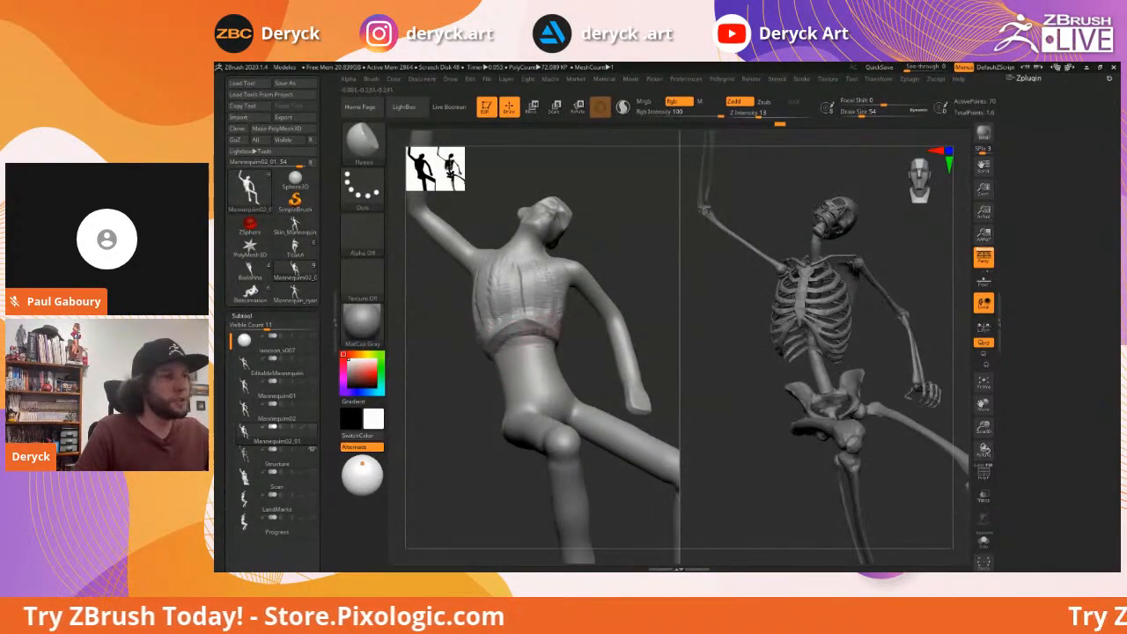
{"action": "mouse_move", "coordinate": [581, 335]}
{"action": "right_mouse_down"}
{"action": "mouse_move", "coordinate": [531, 312]}
{"action": "mouse_move", "coordinate": [480, 308]}
{"action": "right_mouse_up"}
Turn both figures to a side view and enlarge the Move brush to 145
{"action": "key", "text": "b"}
{"action": "key", "text": "m"}
{"action": "key", "text": "v"}
{"action": "key", "text": "s"}
{"action": "left_click_drag", "start_coordinate": [534, 293], "coordinate": [537, 292]}
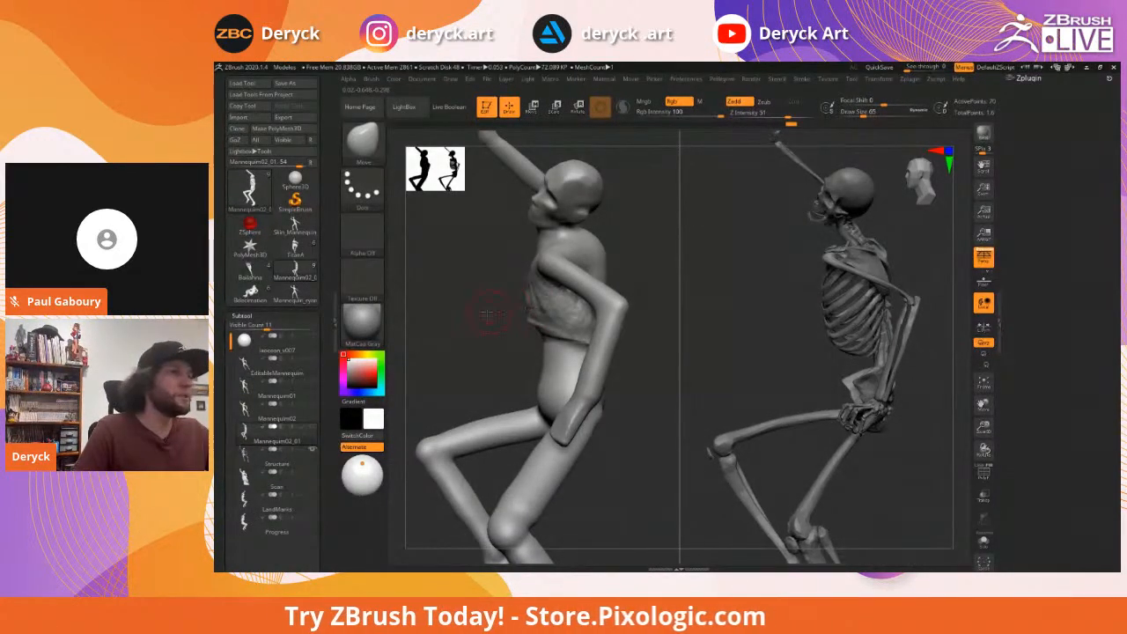
{"action": "right_click_drag", "start_coordinate": [490, 314], "coordinate": [535, 309]}
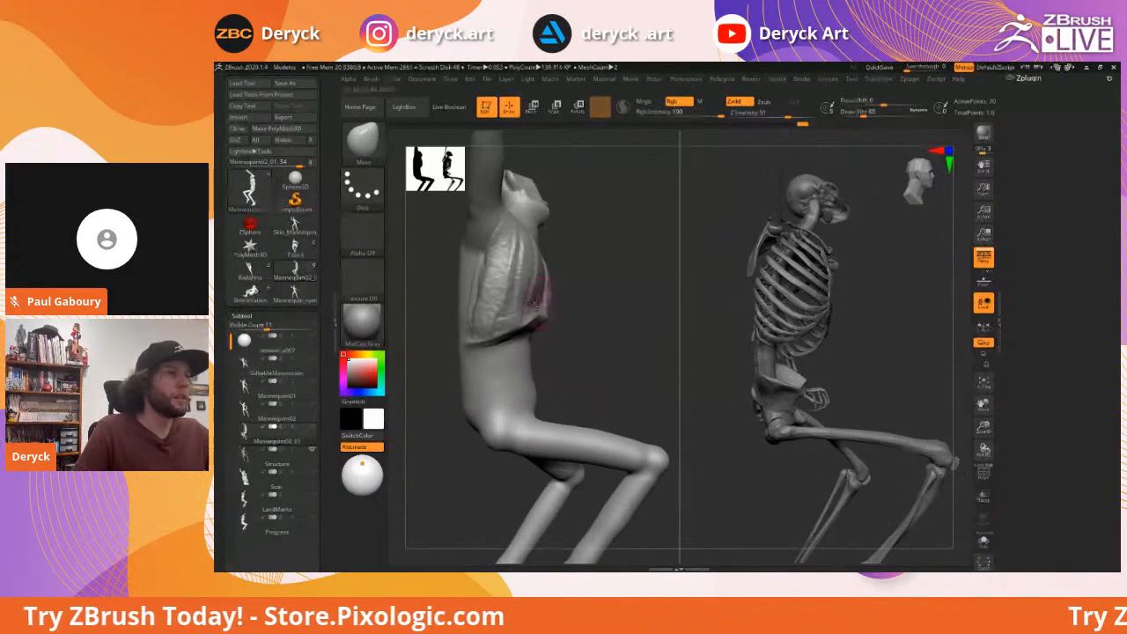
{"action": "key", "text": "s"}
{"action": "left_click", "coordinate": [537, 304]}
Check the torso from frontal and low angles, then return to the DamStandard brush
{"action": "mouse_move", "coordinate": [578, 301]}
{"action": "right_mouse_down", "text": "ctrl"}
{"action": "mouse_move", "coordinate": [571, 276]}
{"action": "mouse_move", "coordinate": [535, 332]}
{"action": "right_mouse_up", "text": "ctrl"}
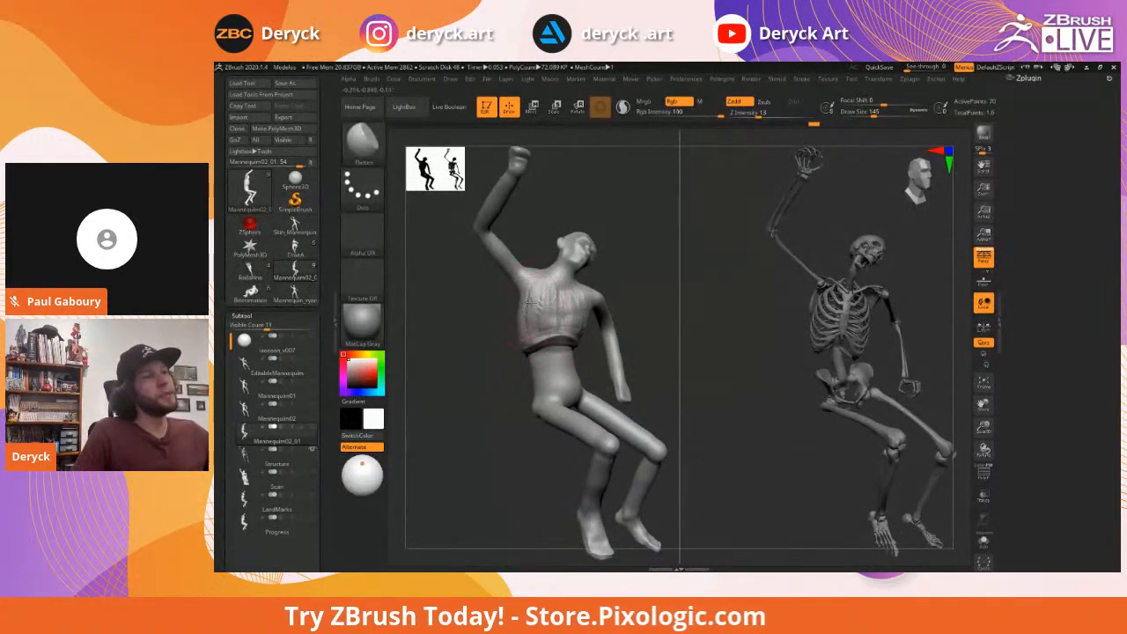
{"action": "right_click_drag", "start_coordinate": [541, 309], "coordinate": [573, 300]}
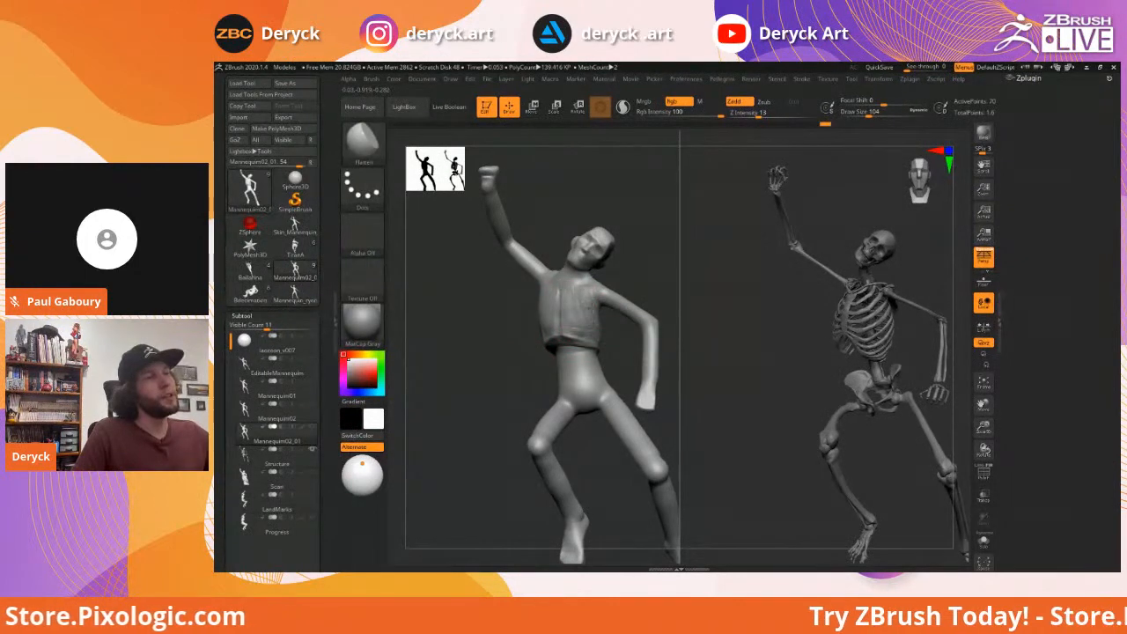
{"action": "right_click_drag", "start_coordinate": [478, 317], "coordinate": [509, 327]}
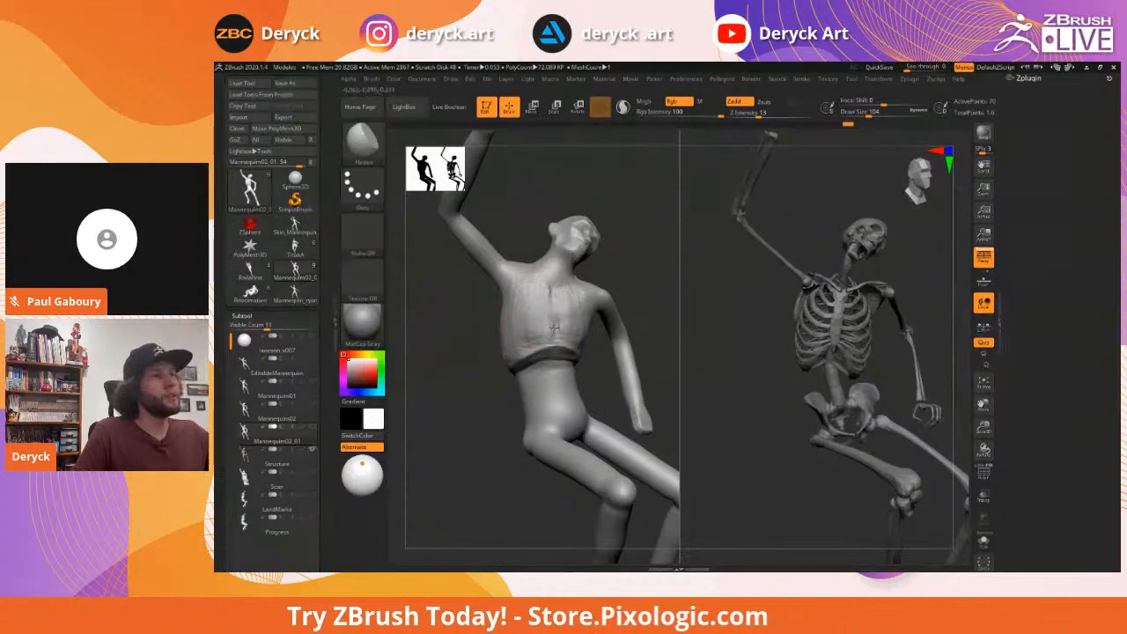
{"action": "right_click_drag", "start_coordinate": [628, 280], "coordinate": [581, 317]}
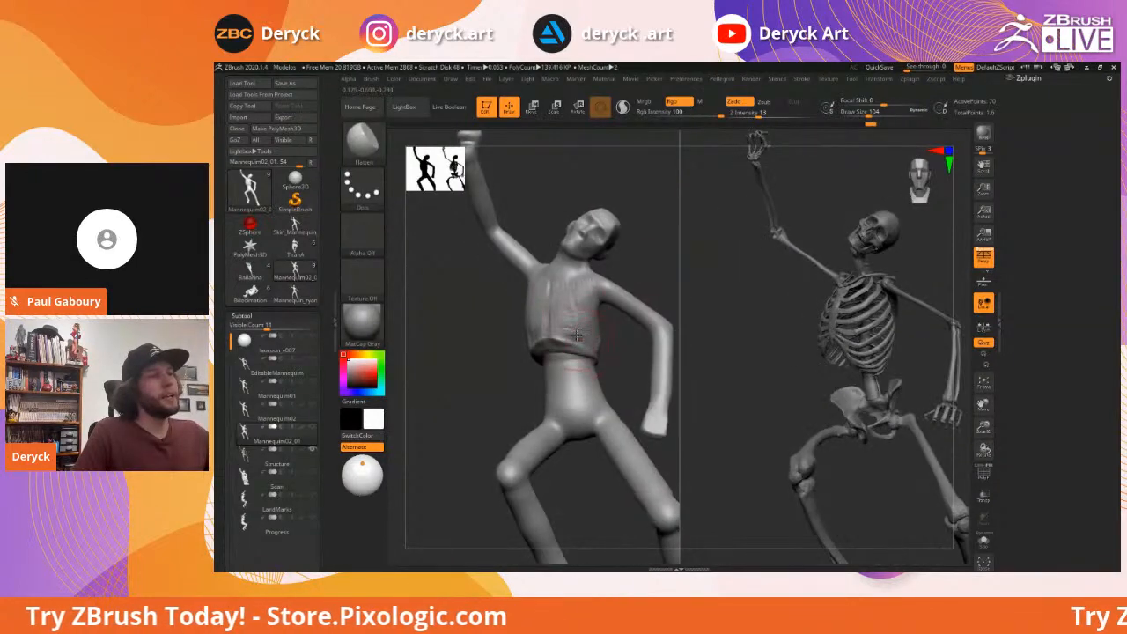
{"action": "right_click_drag", "start_coordinate": [479, 316], "coordinate": [555, 305]}
{"action": "key", "text": "b"}
{"action": "key", "text": "d"}
{"action": "key", "text": "s"}
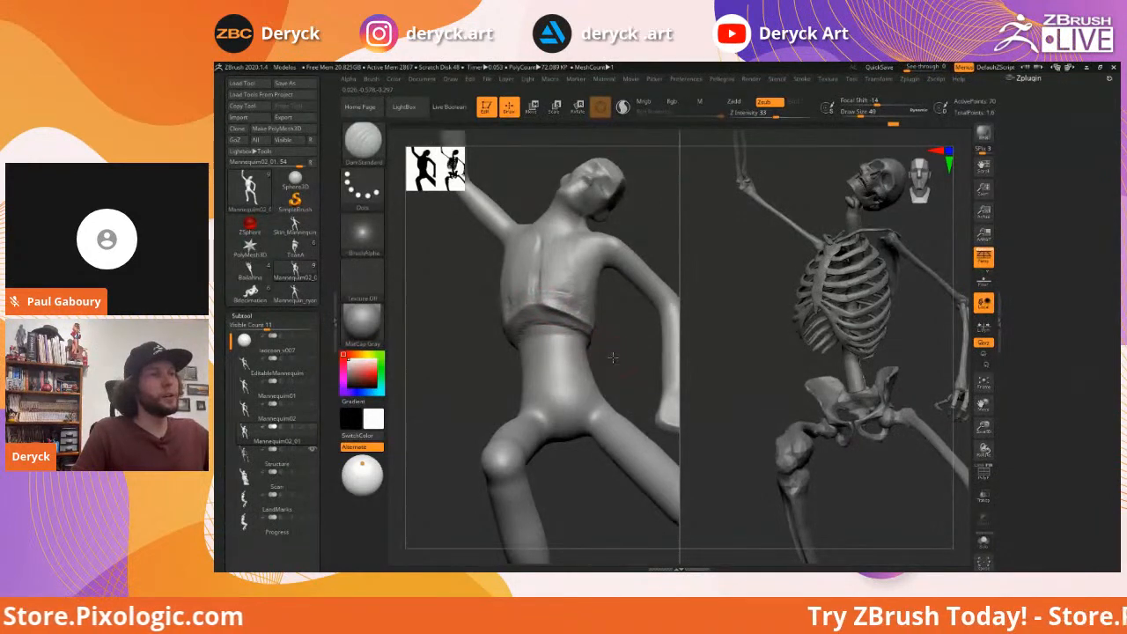
Deepen the crease under the ribcage with DamStandard
{"action": "right_click_drag", "start_coordinate": [613, 356], "coordinate": [525, 331]}
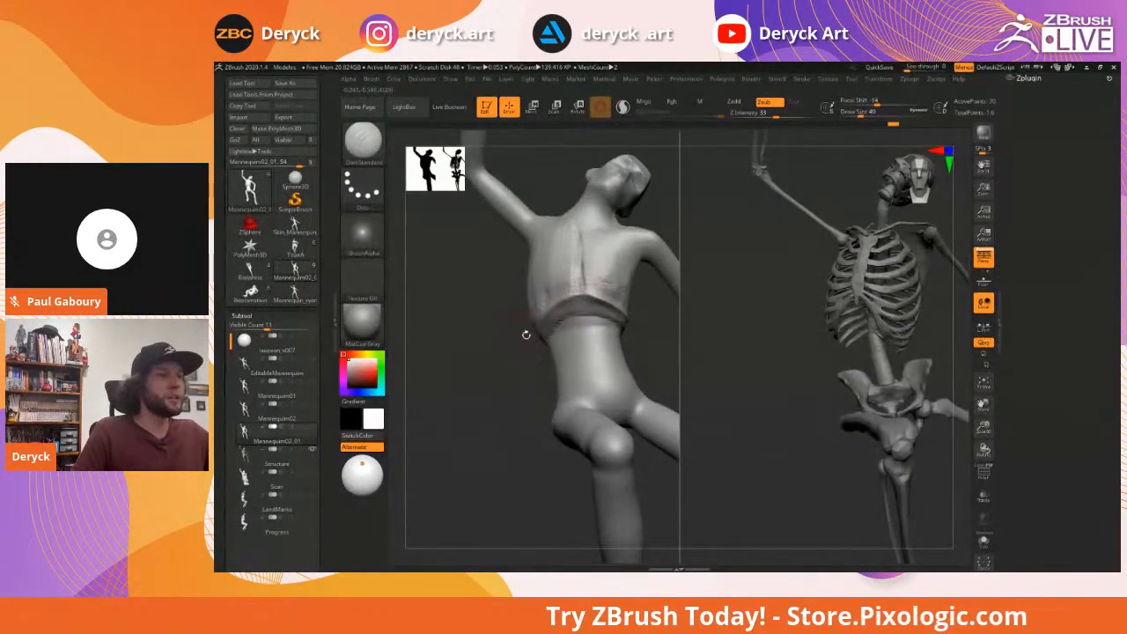
{"action": "right_click_drag", "start_coordinate": [519, 347], "coordinate": [527, 329]}
{"action": "left_click_drag", "start_coordinate": [526, 329], "coordinate": [493, 350]}
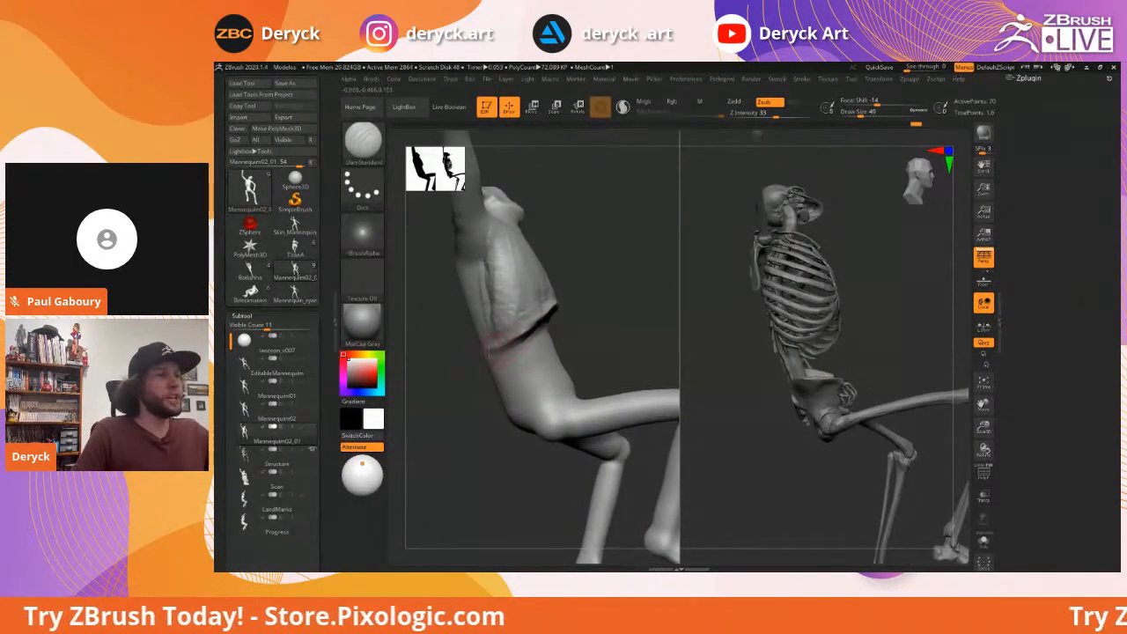
{"action": "mouse_move", "coordinate": [629, 316]}
{"action": "right_mouse_down"}
{"action": "mouse_move", "coordinate": [573, 344]}
{"action": "mouse_move", "coordinate": [617, 335]}
{"action": "mouse_move", "coordinate": [626, 315]}
{"action": "right_mouse_up"}
{"action": "right_click_drag", "start_coordinate": [467, 283], "coordinate": [546, 308]}
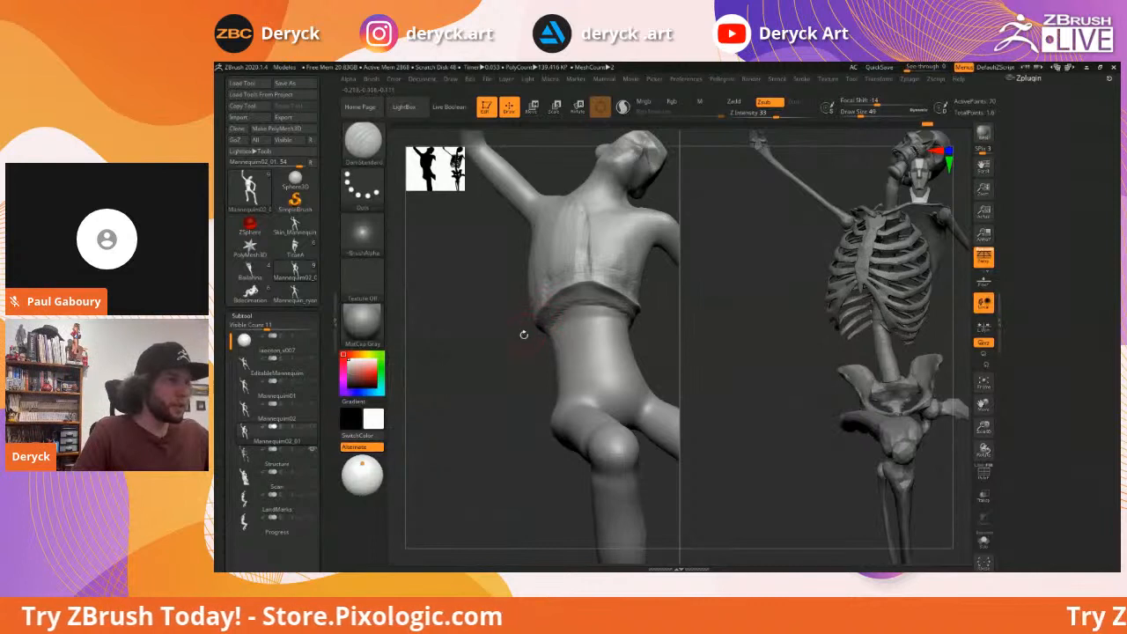
{"action": "right_click_drag", "start_coordinate": [510, 329], "coordinate": [606, 304]}
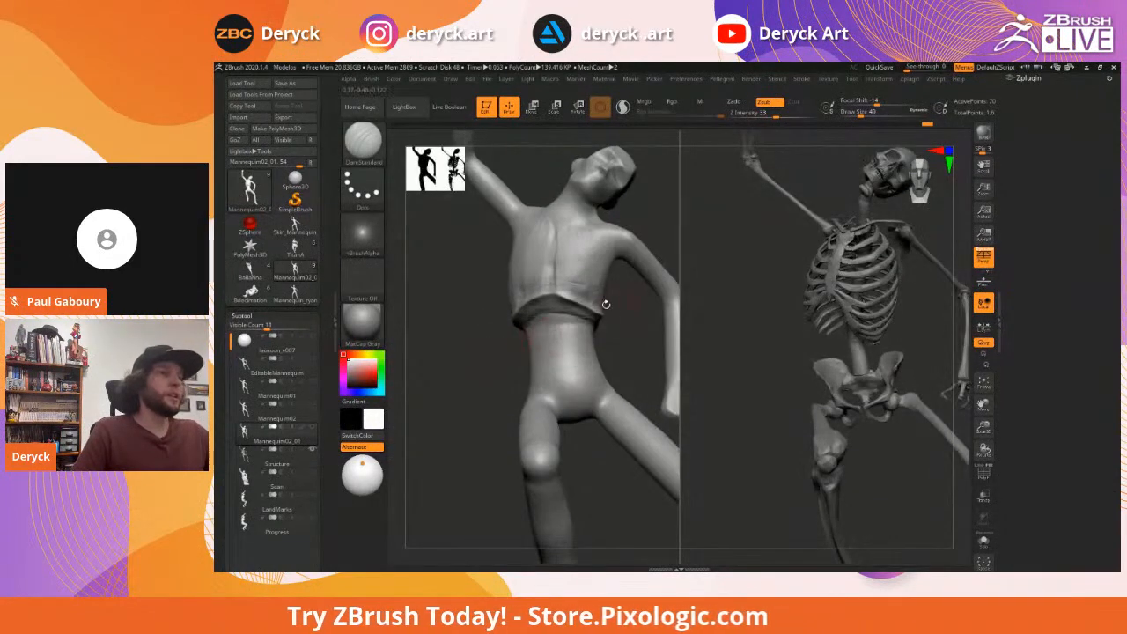
With the Move brush at size 68, push the torso's lower right edge outward
{"action": "key", "text": "b"}
{"action": "key", "text": "m"}
{"action": "key", "text": "v"}
{"action": "key", "text": "s"}
{"action": "left_click_drag", "start_coordinate": [594, 296], "coordinate": [599, 296]}
{"action": "left_click_drag", "start_coordinate": [597, 301], "coordinate": [602, 275]}
{"action": "right_click_drag", "start_coordinate": [629, 312], "coordinate": [471, 307]}
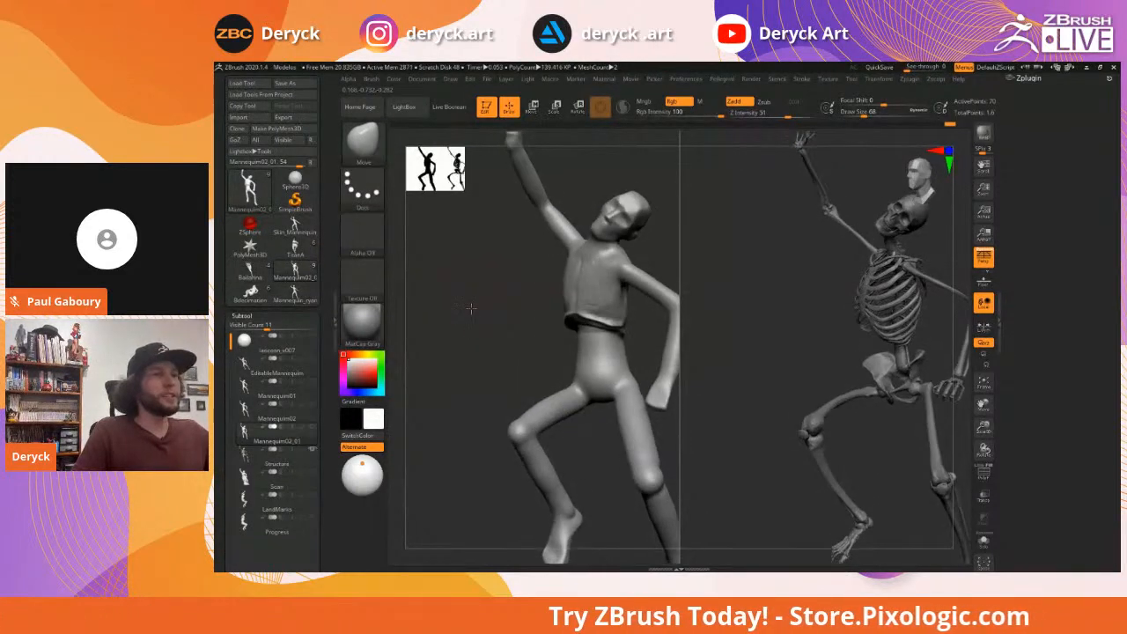
Resize the Move brush, trying 187 and 87 before settling on 112
{"action": "key", "text": "s"}
{"action": "left_click_drag", "start_coordinate": [568, 312], "coordinate": [579, 312]}
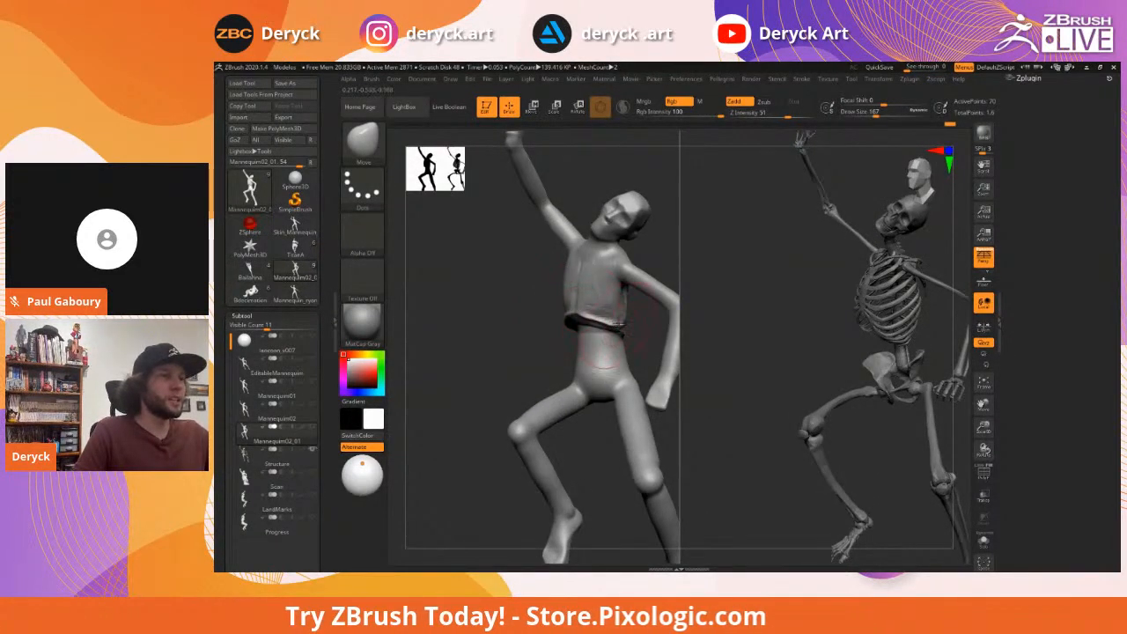
{"action": "right_click_drag", "start_coordinate": [601, 326], "coordinate": [614, 310]}
{"action": "key", "text": "s"}
{"action": "left_click_drag", "start_coordinate": [612, 307], "coordinate": [604, 308]}
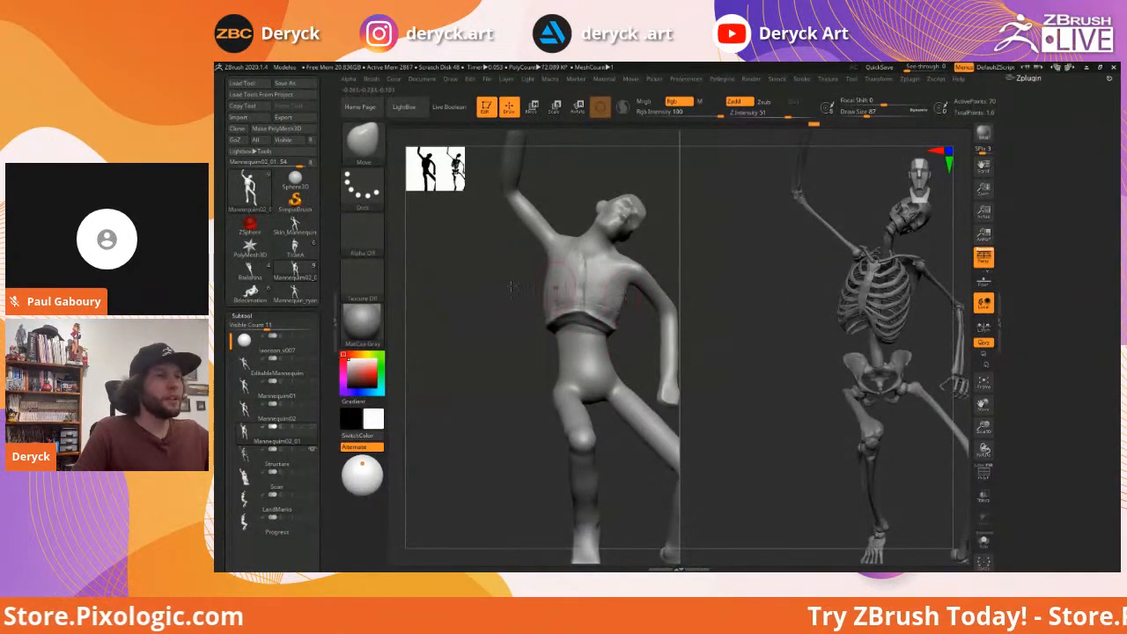
{"action": "right_click_drag", "start_coordinate": [511, 290], "coordinate": [516, 294]}
{"action": "key", "text": "s"}
{"action": "left_click_drag", "start_coordinate": [516, 307], "coordinate": [534, 310]}
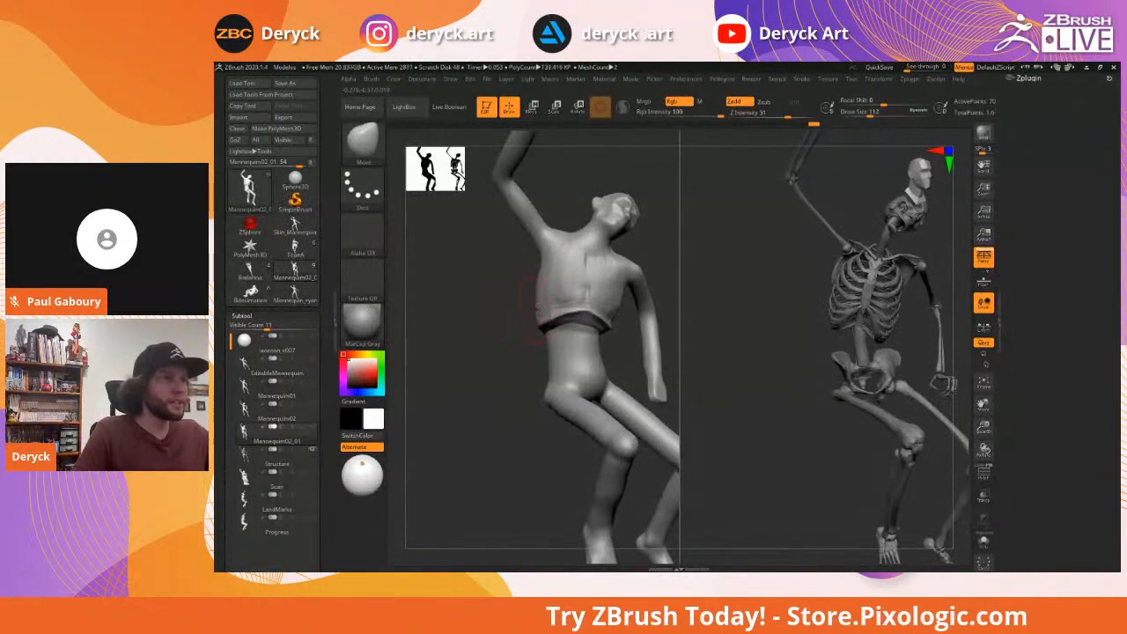
With ClayBuildup at size 87, raise rib ridges across the left side and mid-back
{"action": "mouse_move", "coordinate": [499, 315]}
{"action": "right_mouse_down"}
{"action": "mouse_move", "coordinate": [584, 307]}
{"action": "mouse_move", "coordinate": [541, 314]}
{"action": "right_mouse_up"}
{"action": "key", "text": "b"}
{"action": "key", "text": "c"}
{"action": "key", "text": "b"}
{"action": "mouse_move", "coordinate": [541, 312]}
{"action": "left_mouse_down"}
{"action": "mouse_move", "coordinate": [558, 282]}
{"action": "mouse_move", "coordinate": [548, 278]}
{"action": "mouse_move", "coordinate": [550, 303]}
{"action": "mouse_move", "coordinate": [543, 297]}
{"action": "left_mouse_up"}
{"action": "key", "text": "s"}
{"action": "mouse_move", "coordinate": [525, 309]}
{"action": "right_mouse_down"}
{"action": "mouse_move", "coordinate": [504, 312]}
{"action": "mouse_move", "coordinate": [521, 317]}
{"action": "right_mouse_up"}
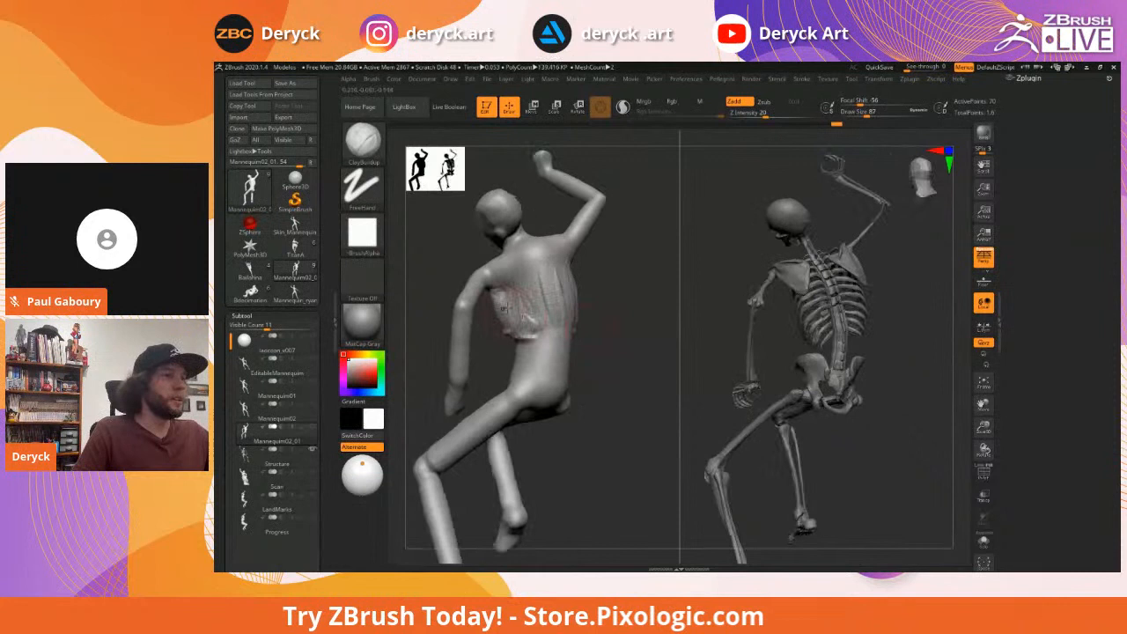
{"action": "mouse_move", "coordinate": [493, 272]}
{"action": "left_mouse_down"}
{"action": "mouse_move", "coordinate": [519, 335]}
{"action": "mouse_move", "coordinate": [533, 327]}
{"action": "left_mouse_up"}
{"action": "left_click_drag", "start_coordinate": [525, 276], "coordinate": [549, 327]}
{"action": "left_click_drag", "start_coordinate": [546, 257], "coordinate": [558, 326]}
{"action": "mouse_move", "coordinate": [605, 330]}
{"action": "right_mouse_down"}
{"action": "mouse_move", "coordinate": [569, 302]}
{"action": "mouse_move", "coordinate": [469, 273]}
{"action": "mouse_move", "coordinate": [481, 299]}
{"action": "right_mouse_up"}
Carve a DamStandard crease from the shoulder toward the sternum
{"action": "right_click_drag", "start_coordinate": [517, 201], "coordinate": [554, 247]}
{"action": "key", "text": "b"}
{"action": "key", "text": "d"}
{"action": "key", "text": "s"}
{"action": "mouse_move", "coordinate": [534, 239]}
{"action": "left_mouse_down"}
{"action": "mouse_move", "coordinate": [568, 282]}
{"action": "mouse_move", "coordinate": [550, 263]}
{"action": "mouse_move", "coordinate": [580, 277]}
{"action": "mouse_move", "coordinate": [562, 279]}
{"action": "mouse_move", "coordinate": [588, 277]}
{"action": "mouse_move", "coordinate": [562, 279]}
{"action": "left_mouse_up"}
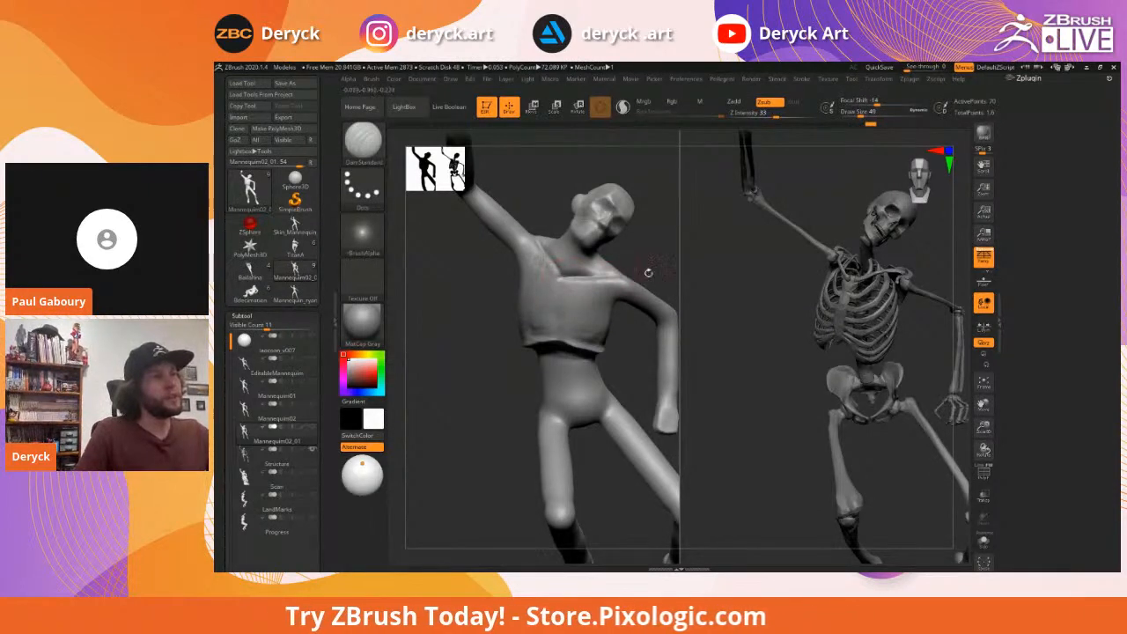
{"action": "left_click_drag", "start_coordinate": [641, 251], "coordinate": [485, 334]}
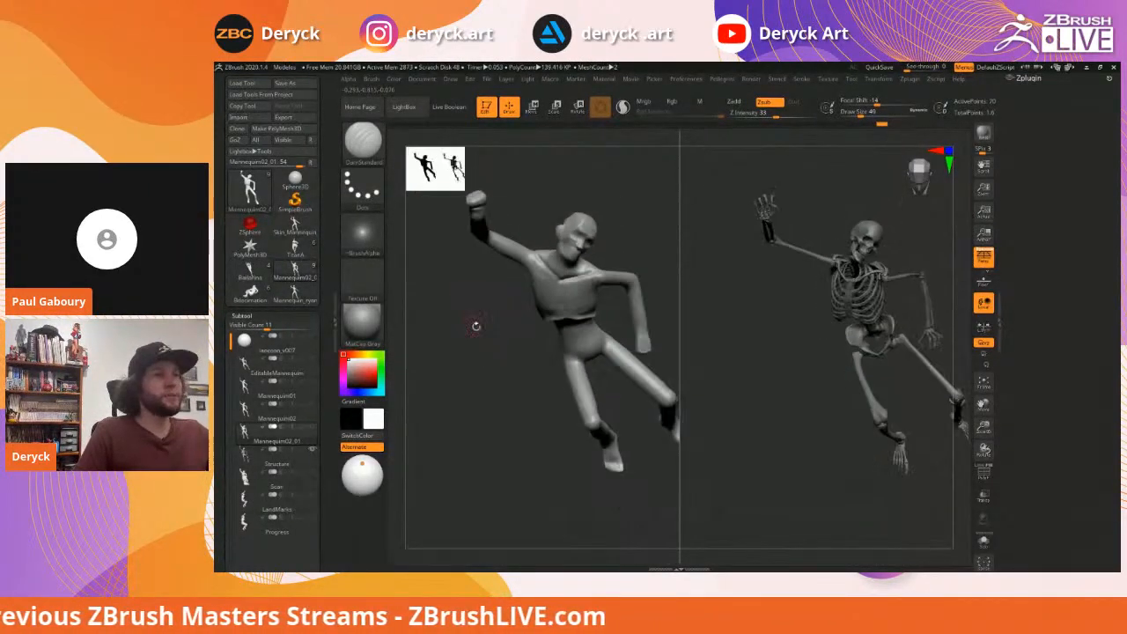
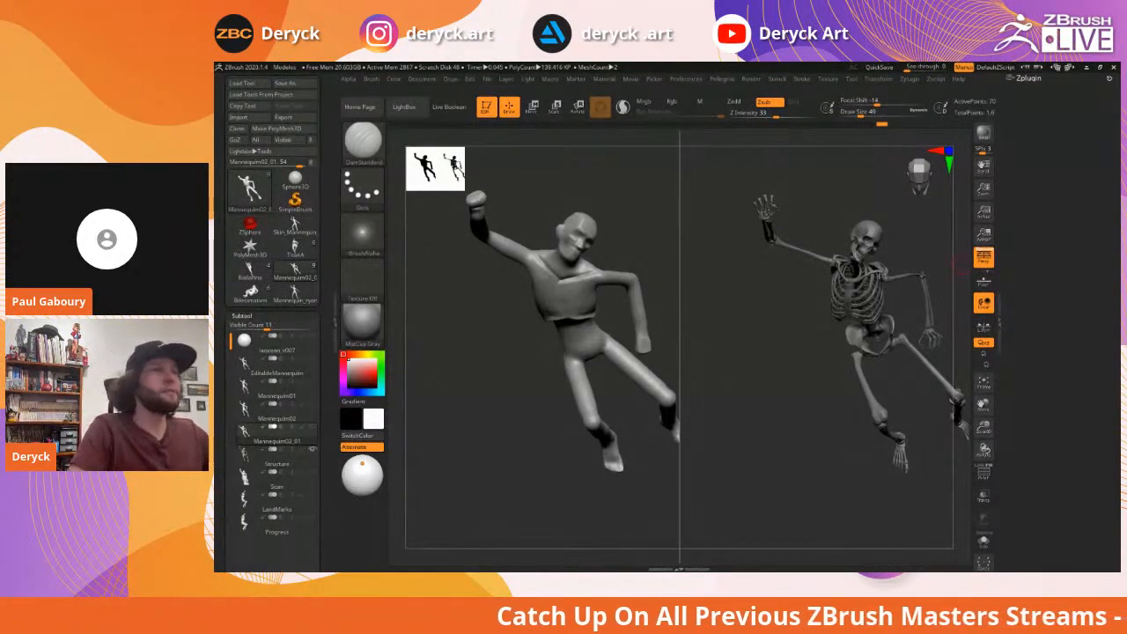
Orbit both figures and cycle from the Flatten brush to ClayBuildup
{"action": "mouse_move", "coordinate": [634, 227]}
{"action": "left_mouse_down"}
{"action": "mouse_move", "coordinate": [475, 372]}
{"action": "mouse_move", "coordinate": [501, 347]}
{"action": "mouse_move", "coordinate": [522, 352]}
{"action": "left_mouse_up"}
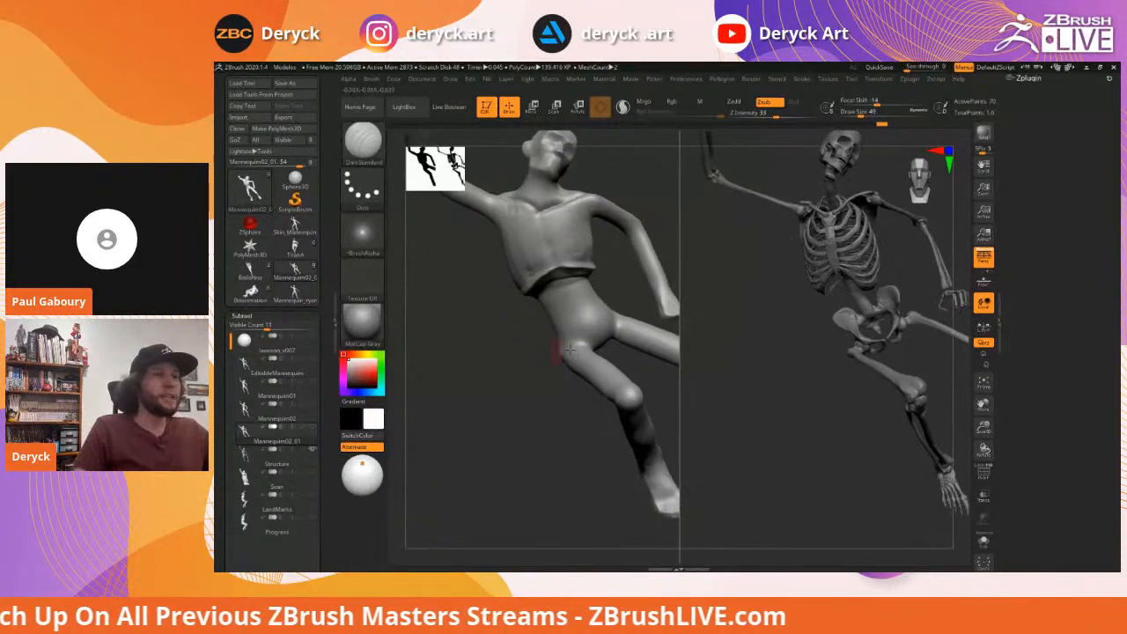
{"action": "key", "text": "b"}
{"action": "key", "text": "f"}
{"action": "key", "text": "a"}
{"action": "key", "text": "b"}
{"action": "key", "text": "c"}
{"action": "key", "text": "b"}
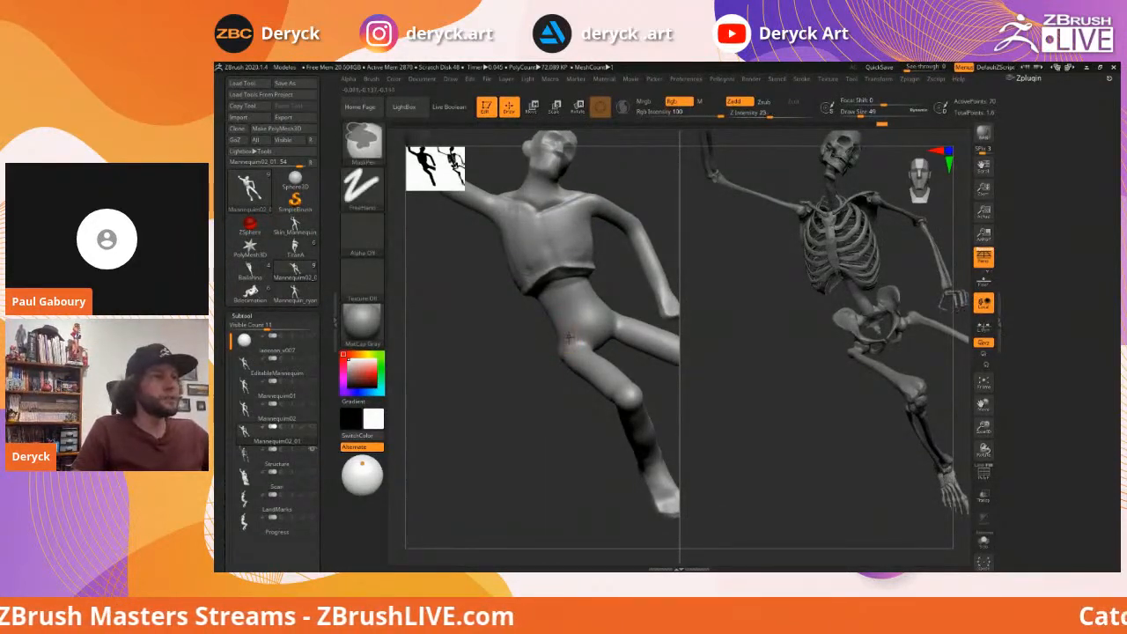
Compare the figures from side, rear three-quarter and frontal views to expose the pelvis ring
{"action": "right_click_drag", "start_coordinate": [566, 336], "coordinate": [506, 338]}
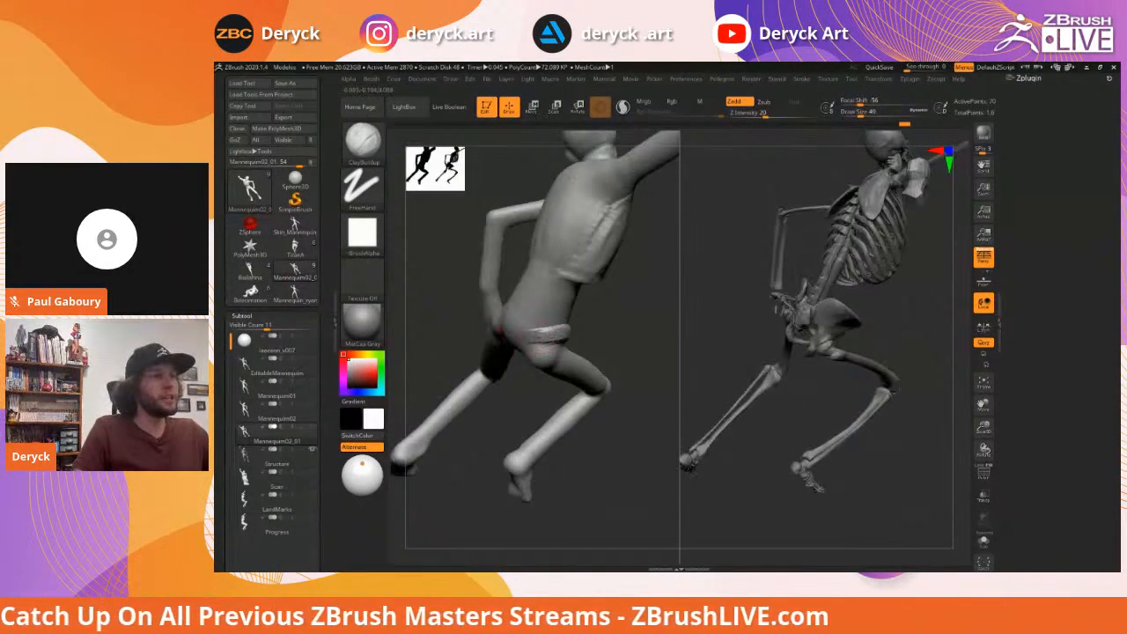
{"action": "right_click_drag", "start_coordinate": [578, 327], "coordinate": [445, 387]}
{"action": "right_click_drag", "start_coordinate": [530, 335], "coordinate": [571, 326]}
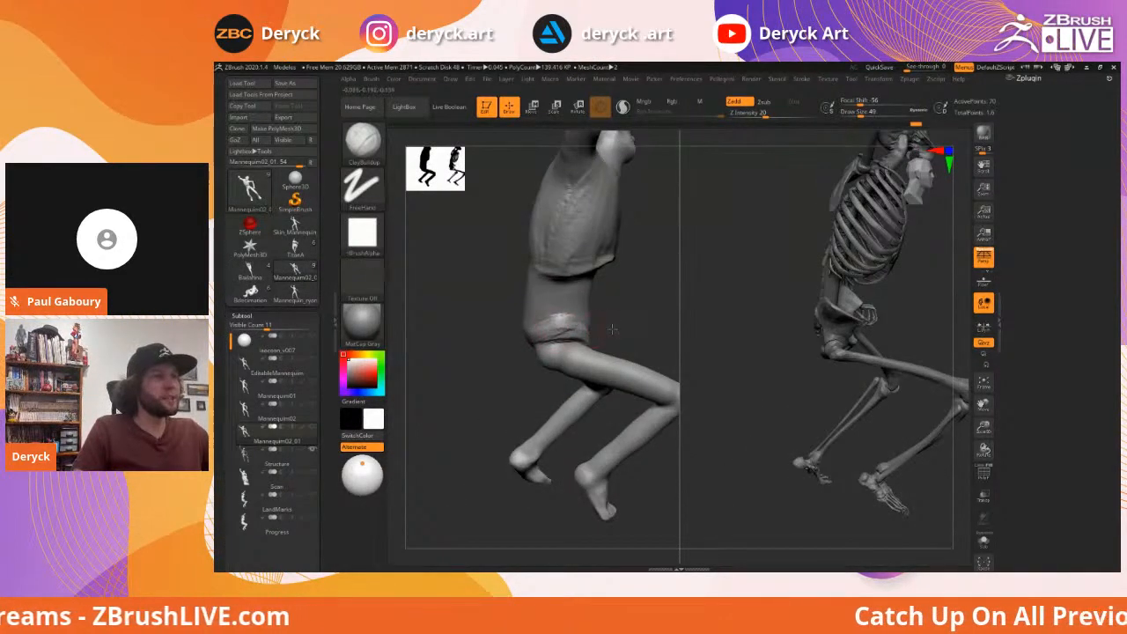
{"action": "right_click_drag", "start_coordinate": [558, 326], "coordinate": [597, 330]}
{"action": "right_click_drag", "start_coordinate": [520, 321], "coordinate": [592, 341]}
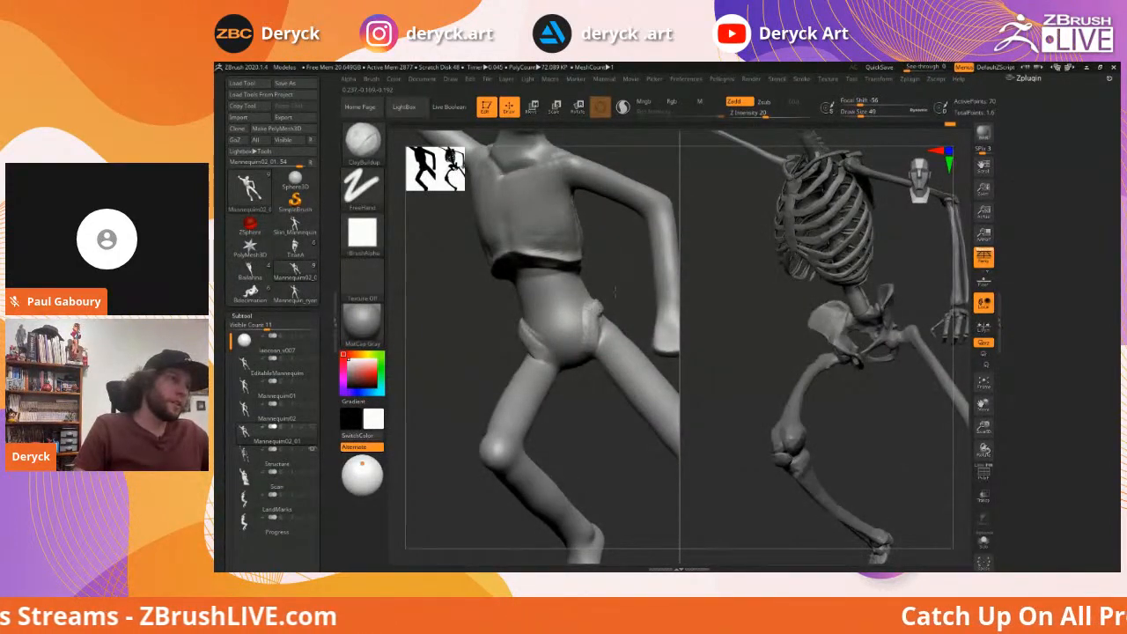
{"action": "right_click_drag", "start_coordinate": [459, 324], "coordinate": [610, 343]}
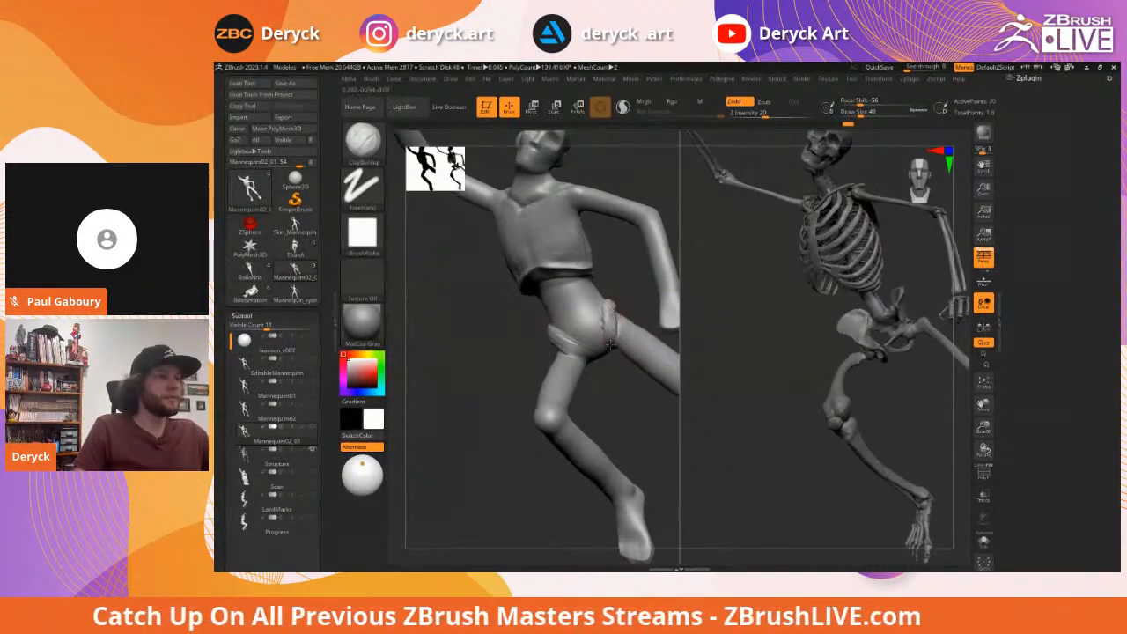
{"action": "right_click_drag", "start_coordinate": [465, 305], "coordinate": [476, 333]}
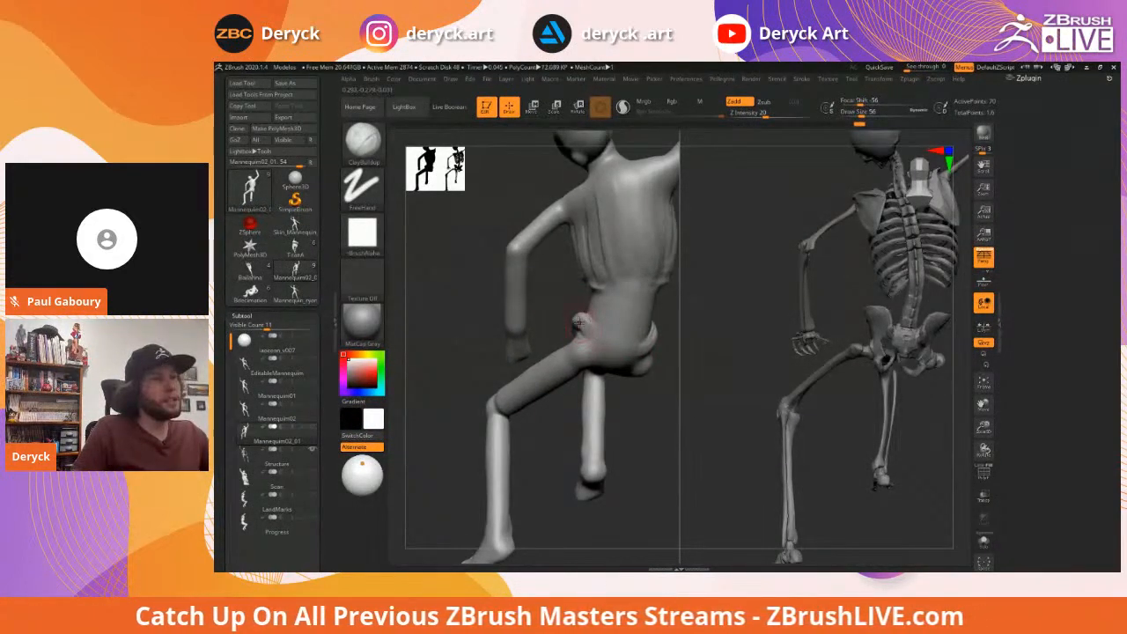
{"action": "right_click_drag", "start_coordinate": [592, 335], "coordinate": [636, 339]}
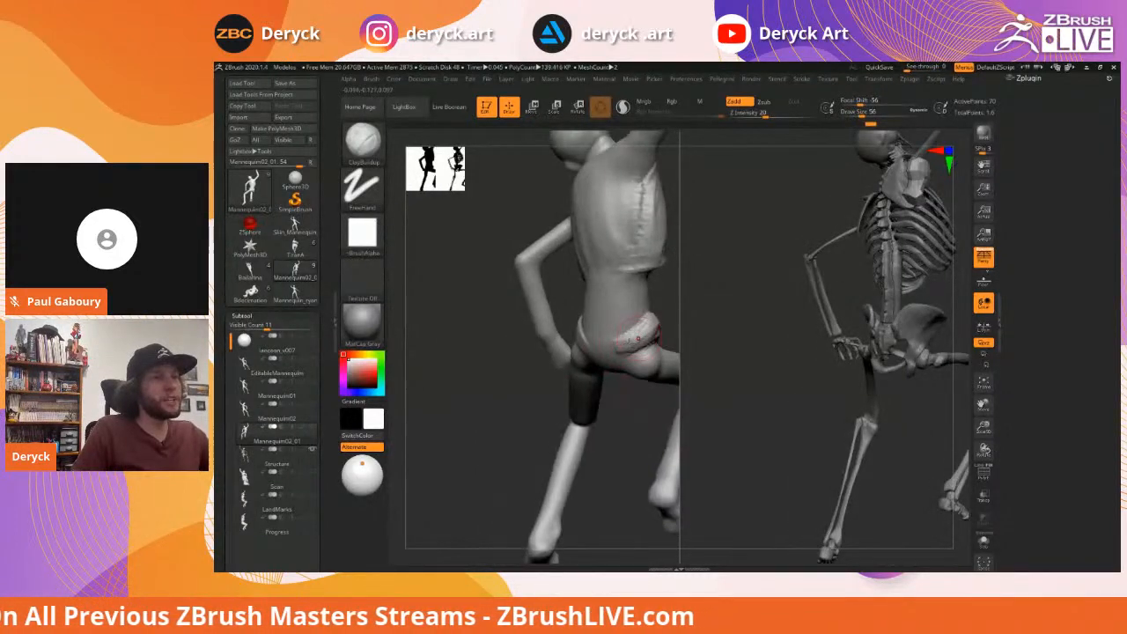
{"action": "right_click_drag", "start_coordinate": [543, 341], "coordinate": [607, 349]}
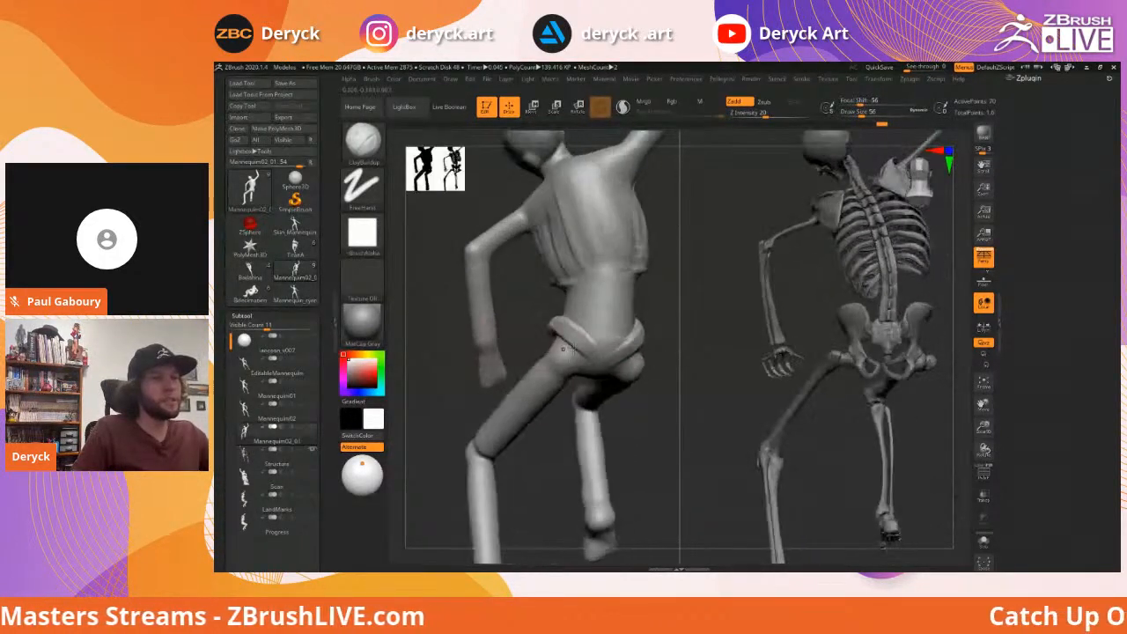
Switch to the Move brush at Draw Size 65 and work the hip ring from behind
{"action": "key", "text": "b"}
{"action": "key", "text": "m"}
{"action": "key", "text": "v"}
{"action": "key", "text": "s"}
{"action": "left_click_drag", "start_coordinate": [573, 328], "coordinate": [558, 324]}
{"action": "key", "text": "s"}
Enlarge the Move brush to 128 and nudge the mannequin's hip crease into shape
{"action": "right_click_drag", "start_coordinate": [527, 321], "coordinate": [548, 325]}
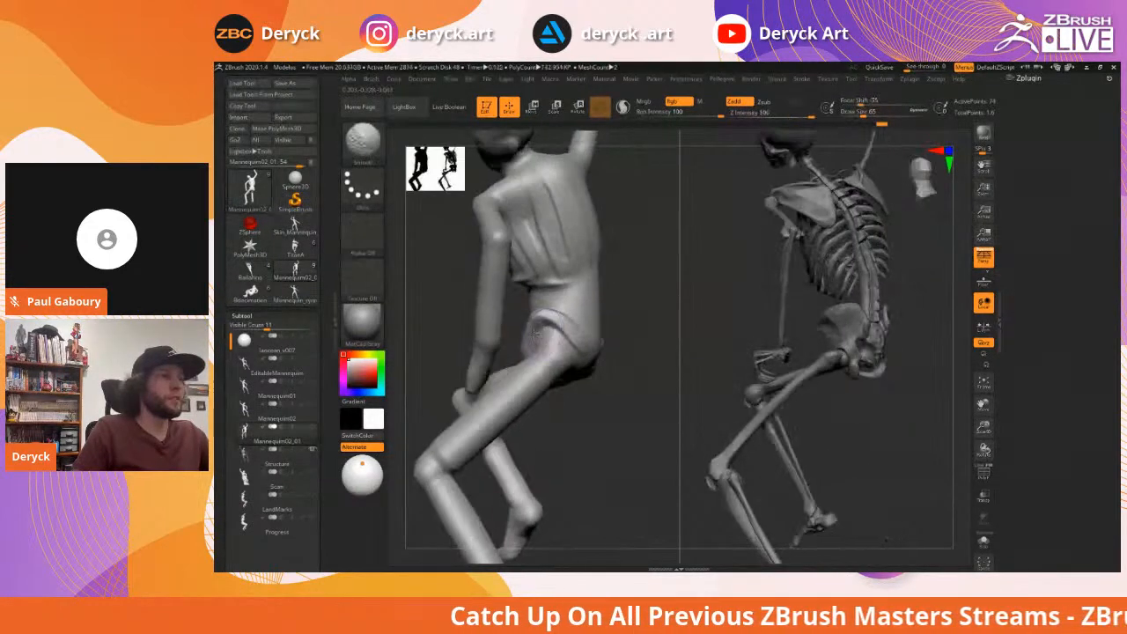
{"action": "right_click_drag", "start_coordinate": [642, 339], "coordinate": [673, 338]}
{"action": "key", "text": "s"}
{"action": "left_click_drag", "start_coordinate": [549, 326], "coordinate": [596, 320]}
{"action": "right_click_drag", "start_coordinate": [632, 322], "coordinate": [577, 331]}
{"action": "mouse_move", "coordinate": [601, 330]}
{"action": "left_mouse_down"}
{"action": "mouse_move", "coordinate": [615, 324]}
{"action": "mouse_move", "coordinate": [595, 314]}
{"action": "left_mouse_up"}
At size 74, push the hip crease up and left, then flatten it
{"action": "key", "text": "s"}
{"action": "right_click_drag", "start_coordinate": [521, 294], "coordinate": [486, 298]}
{"action": "left_click_drag", "start_coordinate": [578, 321], "coordinate": [571, 311]}
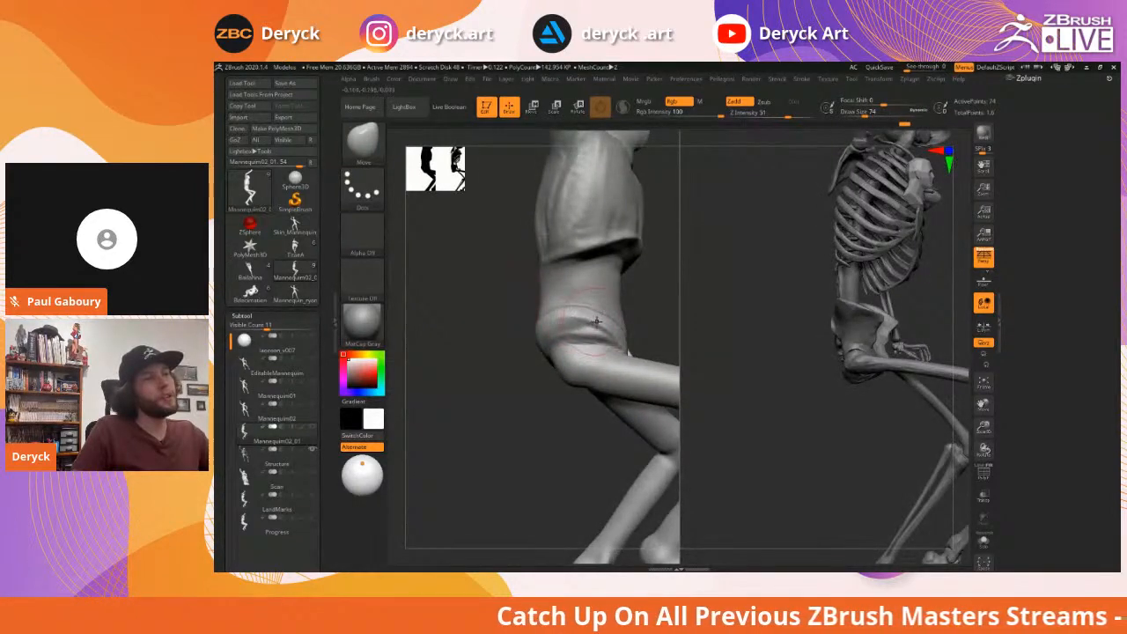
{"action": "right_click_drag", "start_coordinate": [594, 319], "coordinate": [585, 316]}
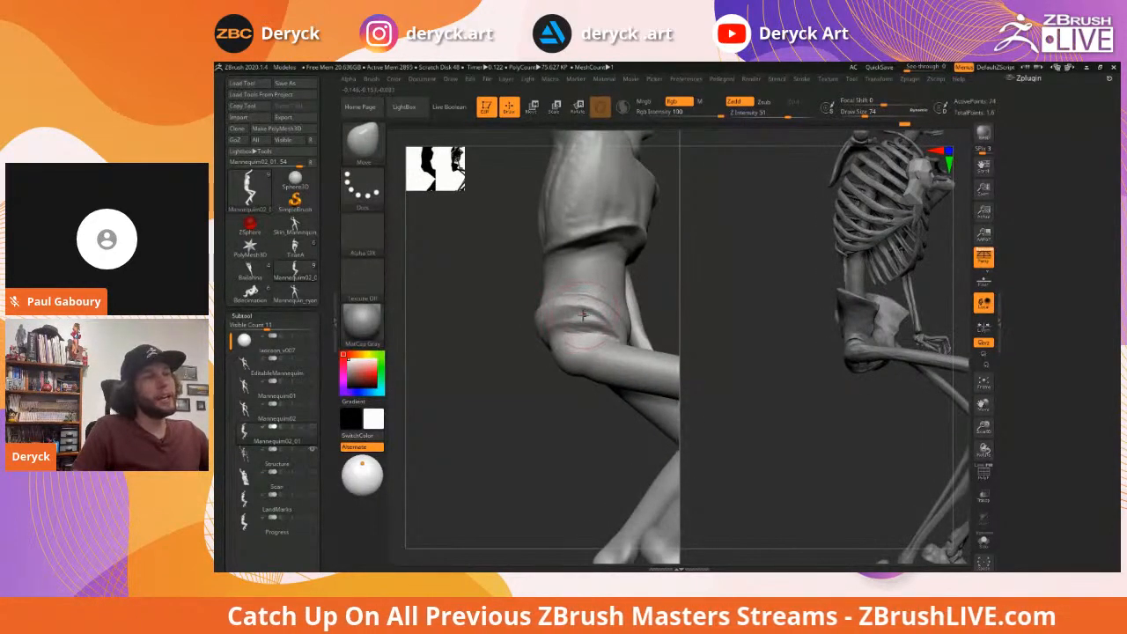
{"action": "key", "text": "3"}
{"action": "mouse_move", "coordinate": [554, 328]}
{"action": "left_mouse_down"}
{"action": "mouse_move", "coordinate": [578, 319]}
{"action": "mouse_move", "coordinate": [555, 315]}
{"action": "left_mouse_up"}
{"action": "mouse_move", "coordinate": [616, 326]}
{"action": "right_mouse_down"}
{"action": "mouse_move", "coordinate": [449, 304]}
{"action": "mouse_move", "coordinate": [555, 315]}
{"action": "right_mouse_up"}
Return to the Move brush at size 54 and review the legs and hips from several angles
{"action": "key", "text": "1"}
{"action": "key", "text": "bracketleft"}
{"action": "key", "text": "bracketleft"}
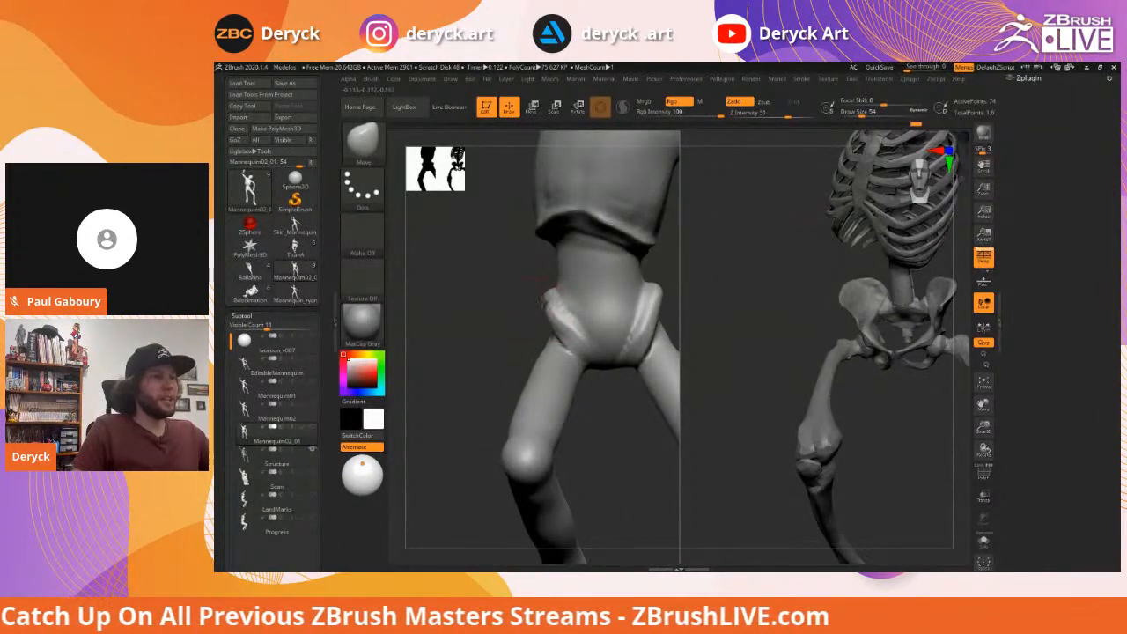
{"action": "right_click_drag", "start_coordinate": [501, 308], "coordinate": [574, 303]}
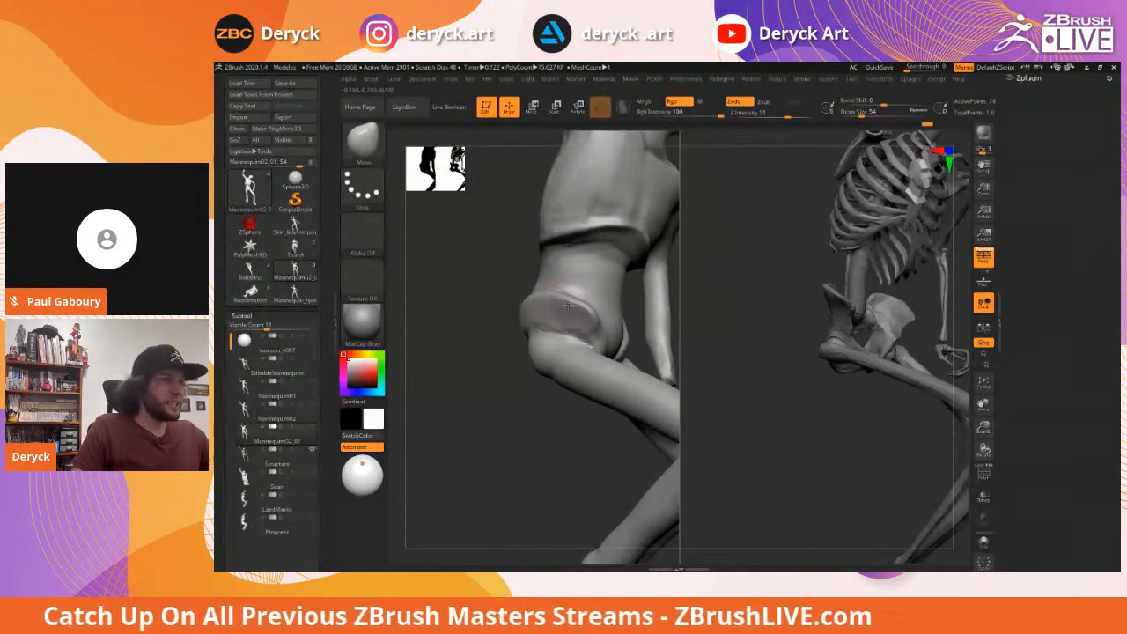
{"action": "right_click_drag", "start_coordinate": [485, 291], "coordinate": [574, 319]}
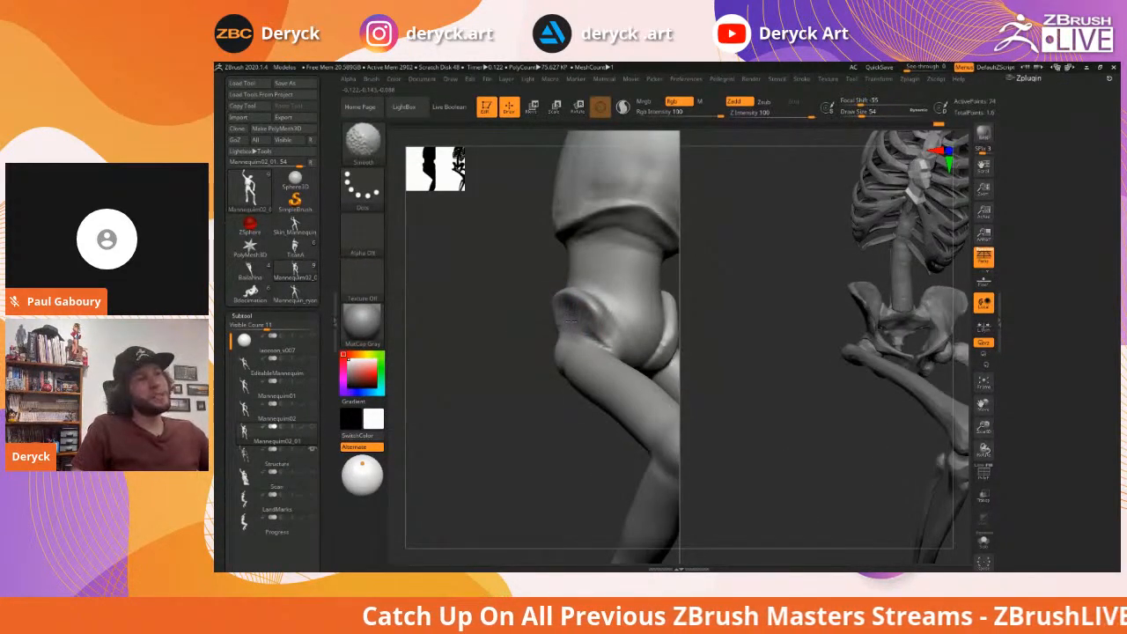
{"action": "mouse_move", "coordinate": [523, 305]}
{"action": "right_mouse_down"}
{"action": "mouse_move", "coordinate": [499, 316]}
{"action": "mouse_move", "coordinate": [535, 305]}
{"action": "right_mouse_up"}
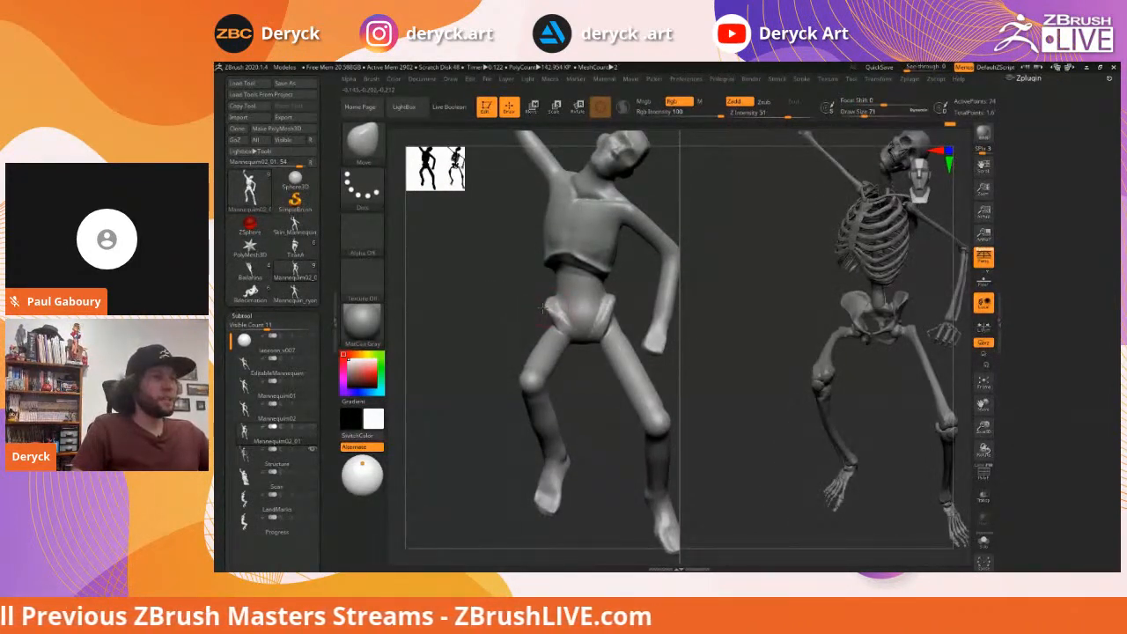
Enlarge the brush to 59 and build up the pelvis and groin crease with ClayBuildup
{"action": "right_click_drag", "start_coordinate": [544, 300], "coordinate": [579, 318], "text": "ctrl"}
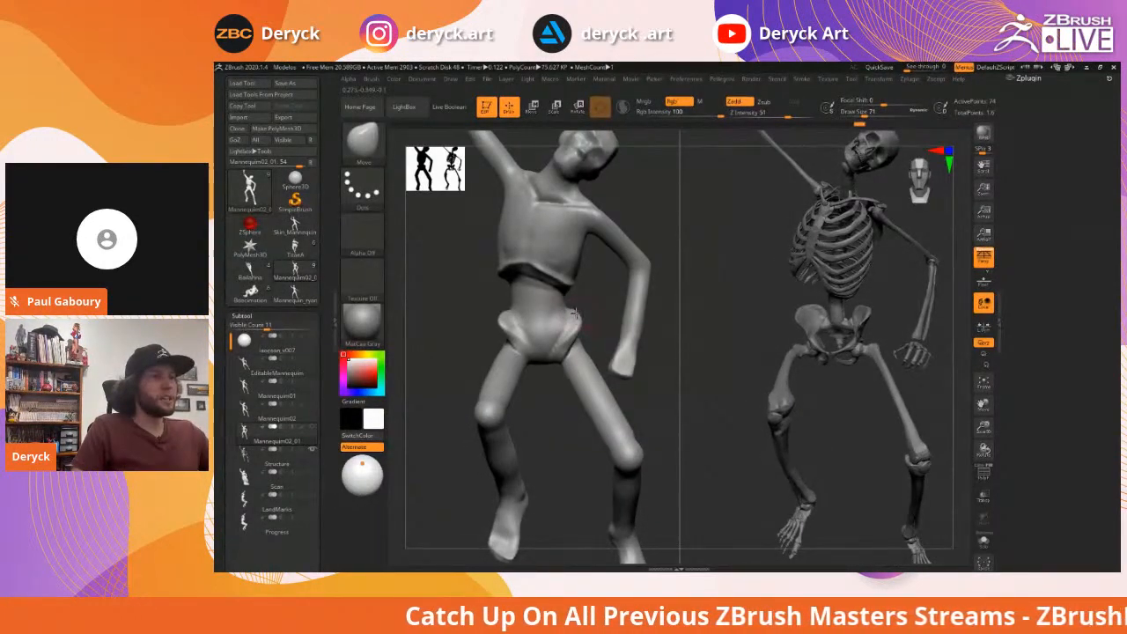
{"action": "right_click_drag", "start_coordinate": [577, 320], "coordinate": [538, 332]}
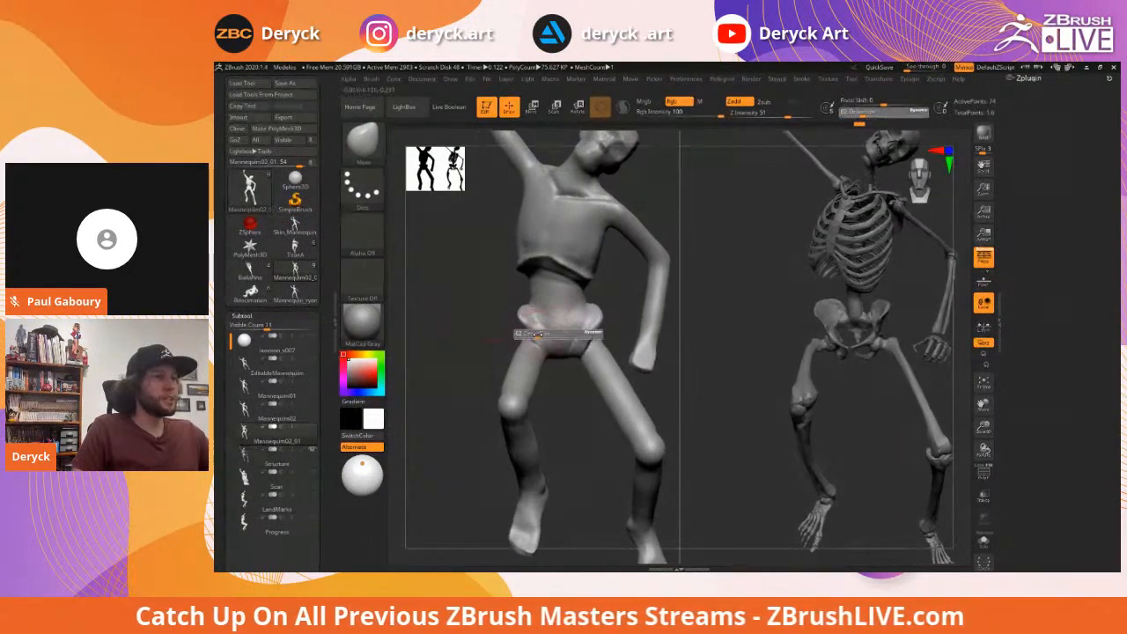
{"action": "key", "text": "]"}
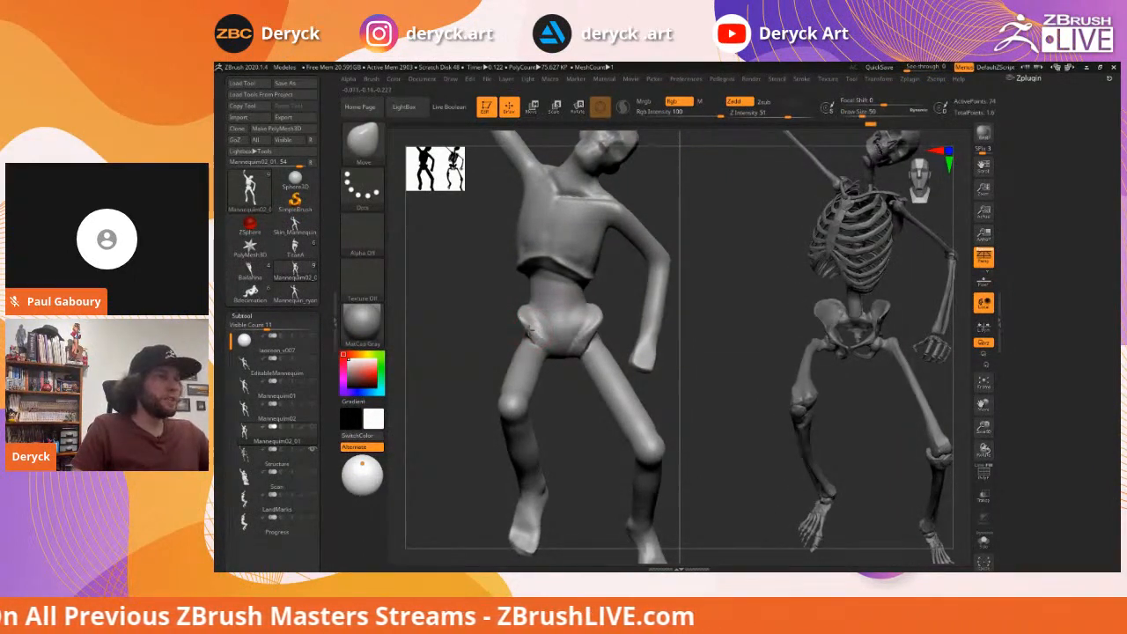
{"action": "left_click_drag", "start_coordinate": [487, 306], "coordinate": [460, 315]}
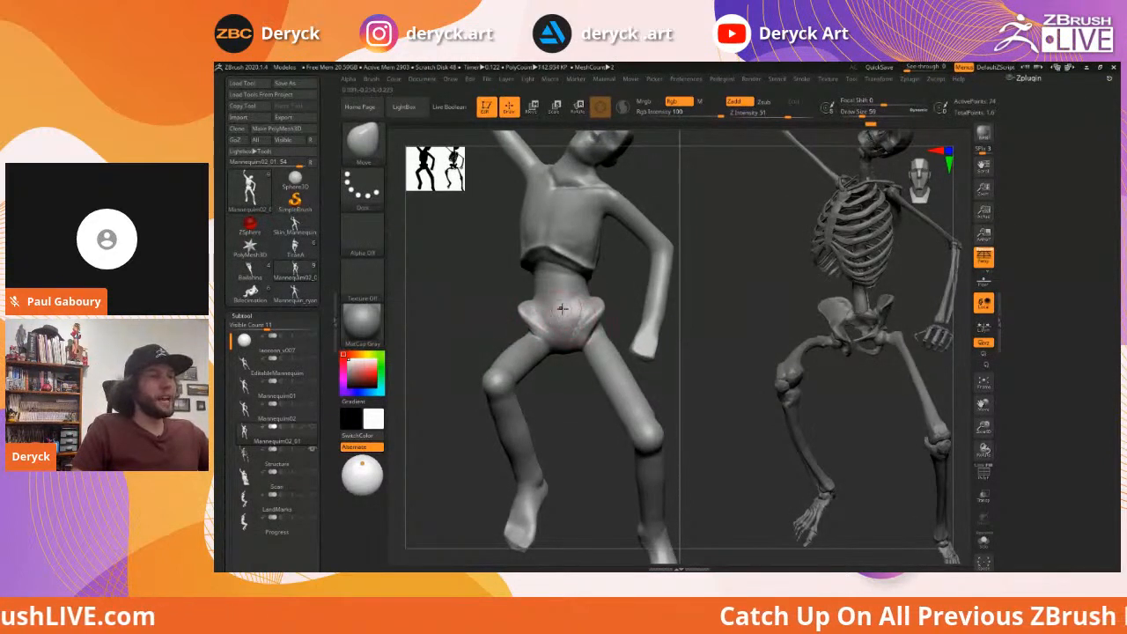
{"action": "key", "text": "b"}
{"action": "key", "text": "c"}
{"action": "key", "text": "b"}
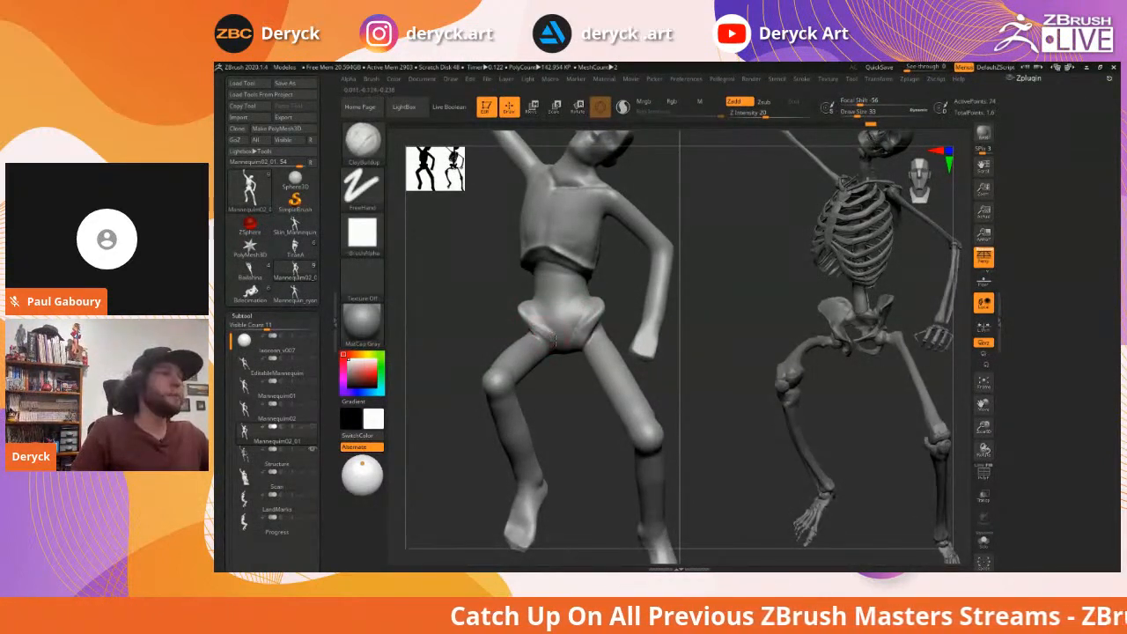
{"action": "left_click_drag", "start_coordinate": [548, 337], "coordinate": [570, 341]}
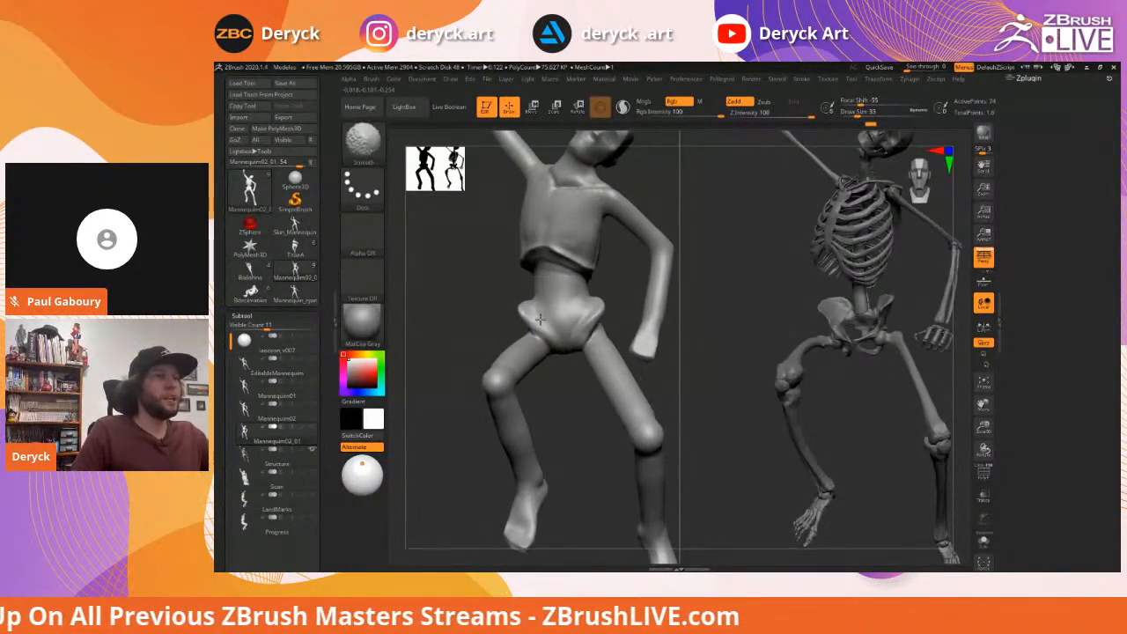
Switch to the Move brush and orbit toward a side view of the figures
{"action": "mouse_move", "coordinate": [484, 274]}
{"action": "left_mouse_down", "text": "alt"}
{"action": "mouse_move", "coordinate": [490, 294]}
{"action": "mouse_move", "coordinate": [531, 292]}
{"action": "left_mouse_up", "text": "alt"}
{"action": "key", "text": "s"}
{"action": "key", "text": "b"}
{"action": "key", "text": "m"}
{"action": "key", "text": "v"}
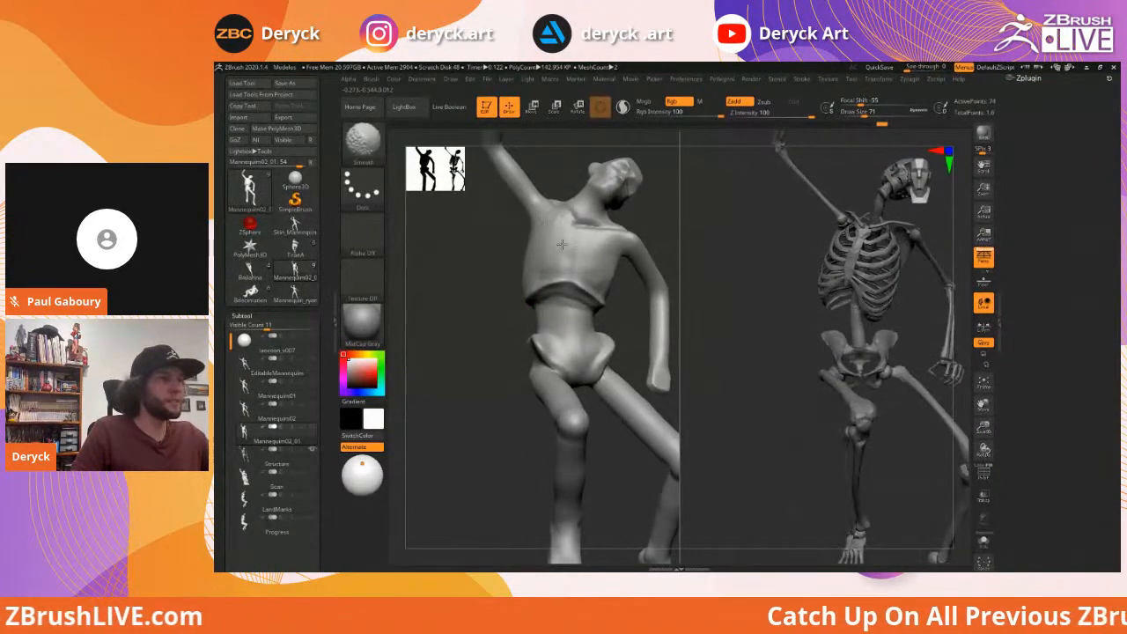
{"action": "left_click_drag", "start_coordinate": [447, 258], "coordinate": [606, 281]}
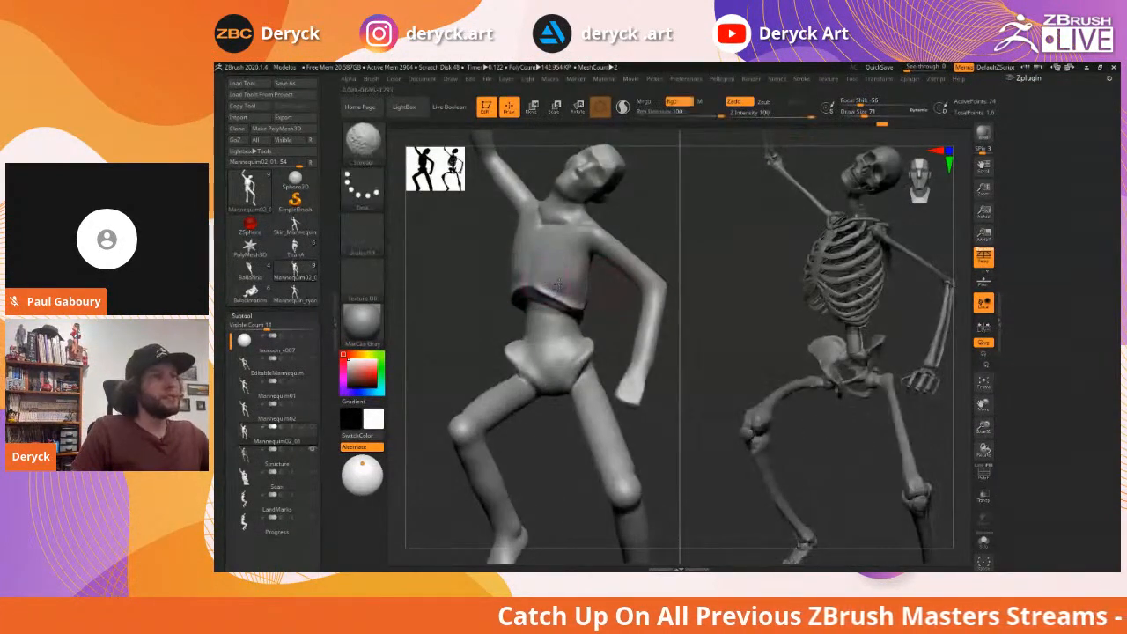
{"action": "mouse_move", "coordinate": [450, 270]}
{"action": "left_mouse_down"}
{"action": "mouse_move", "coordinate": [590, 283]}
{"action": "mouse_move", "coordinate": [589, 266]}
{"action": "mouse_move", "coordinate": [564, 273]}
{"action": "mouse_move", "coordinate": [611, 279]}
{"action": "mouse_move", "coordinate": [564, 291]}
{"action": "mouse_move", "coordinate": [557, 332]}
{"action": "mouse_move", "coordinate": [565, 278]}
{"action": "left_mouse_up"}
Set the Move brush to size 101 and switch to full-intensity Smooth
{"action": "key", "text": "b"}
{"action": "key", "text": "m"}
{"action": "key", "text": "v"}
{"action": "key", "text": "s"}
{"action": "key", "text": "shift"}
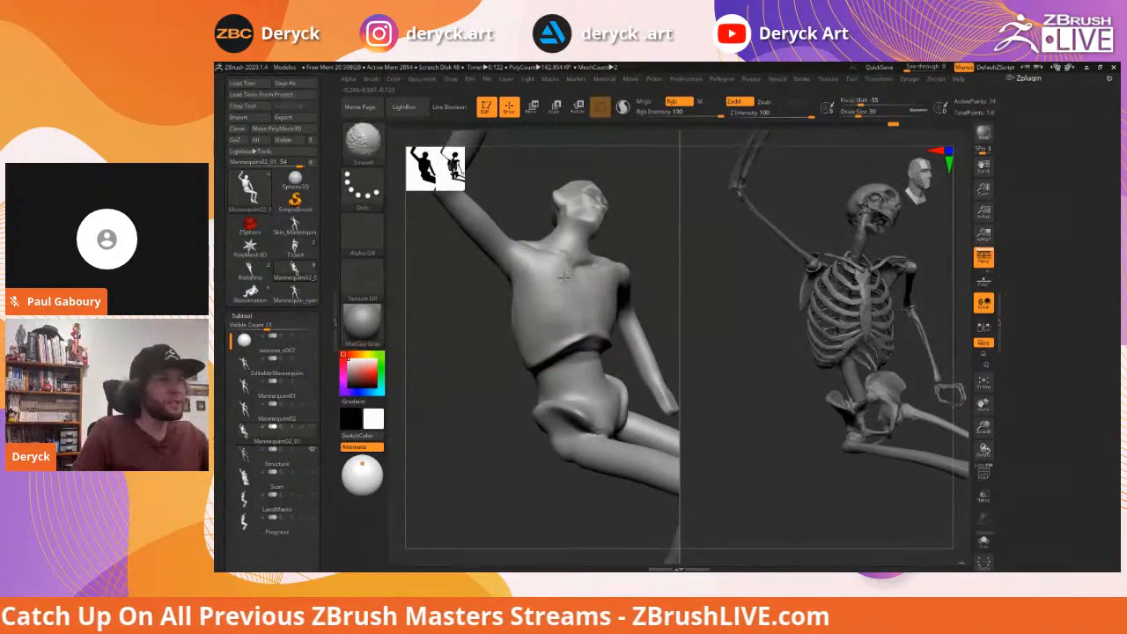
Enlarge the brush to about 83 and cycle from Move back to the Flatten brush
{"action": "mouse_move", "coordinate": [482, 346]}
{"action": "left_mouse_down"}
{"action": "mouse_move", "coordinate": [490, 298]}
{"action": "mouse_move", "coordinate": [515, 315]}
{"action": "mouse_move", "coordinate": [547, 320]}
{"action": "mouse_move", "coordinate": [546, 310]}
{"action": "left_mouse_up"}
{"action": "key", "text": "s"}
{"action": "left_click_drag", "start_coordinate": [667, 302], "coordinate": [603, 282]}
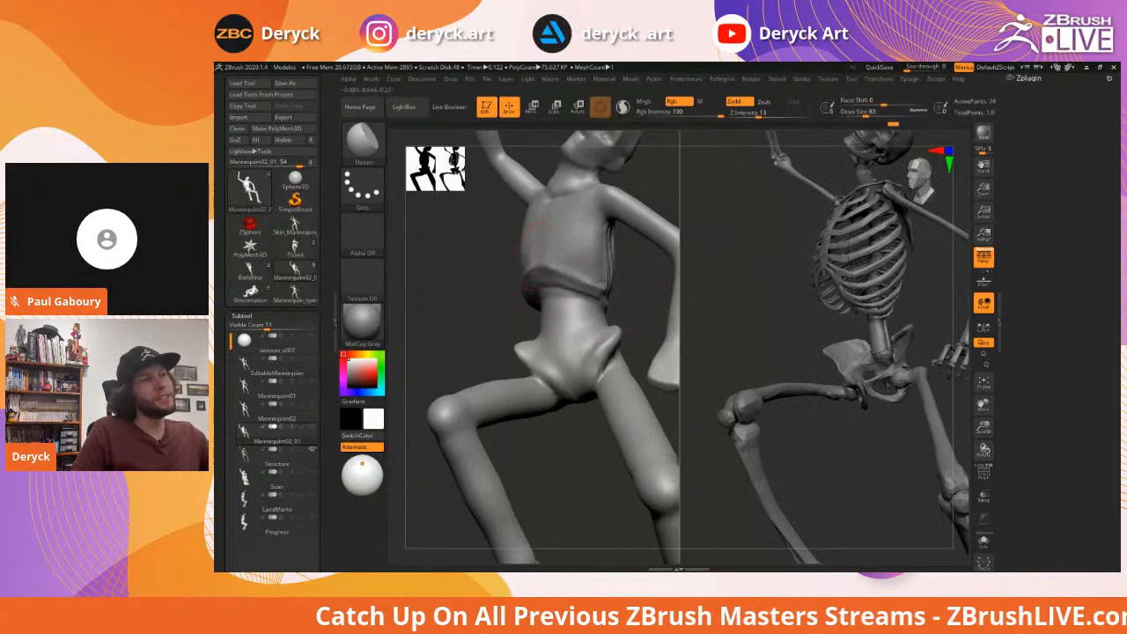
{"action": "mouse_move", "coordinate": [483, 267]}
{"action": "left_mouse_down"}
{"action": "mouse_move", "coordinate": [467, 268]}
{"action": "mouse_move", "coordinate": [490, 276]}
{"action": "mouse_move", "coordinate": [490, 289]}
{"action": "mouse_move", "coordinate": [543, 280]}
{"action": "mouse_move", "coordinate": [495, 281]}
{"action": "left_mouse_up"}
{"action": "key", "text": "b"}
{"action": "key", "text": "m"}
{"action": "key", "text": "v"}
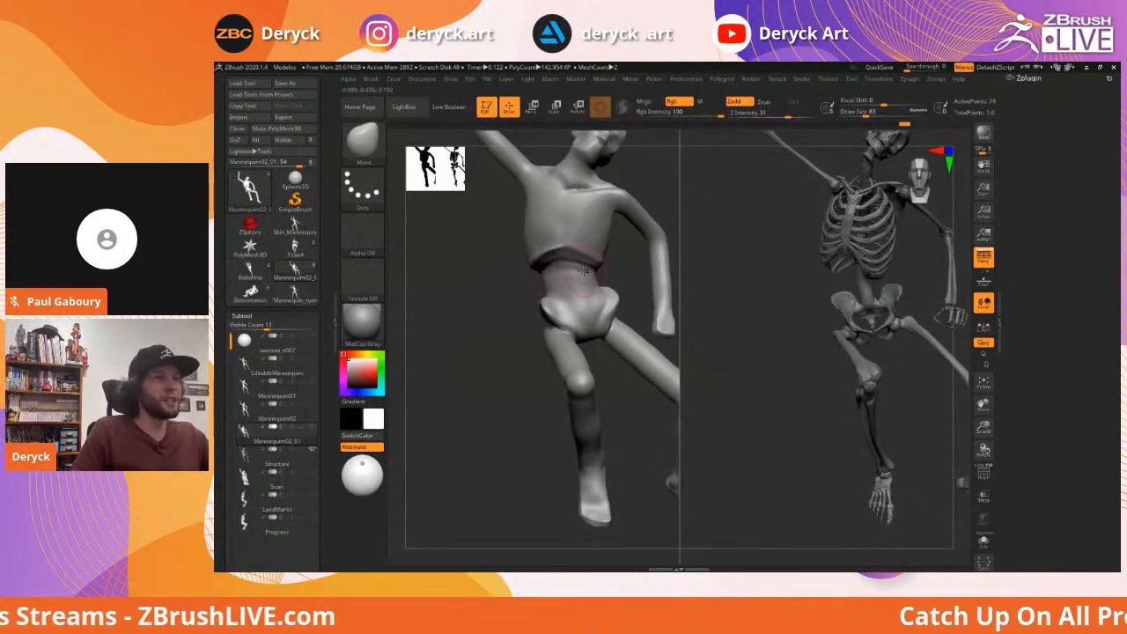
{"action": "key", "text": "b"}
{"action": "key", "text": "f"}
{"action": "key", "text": "l"}
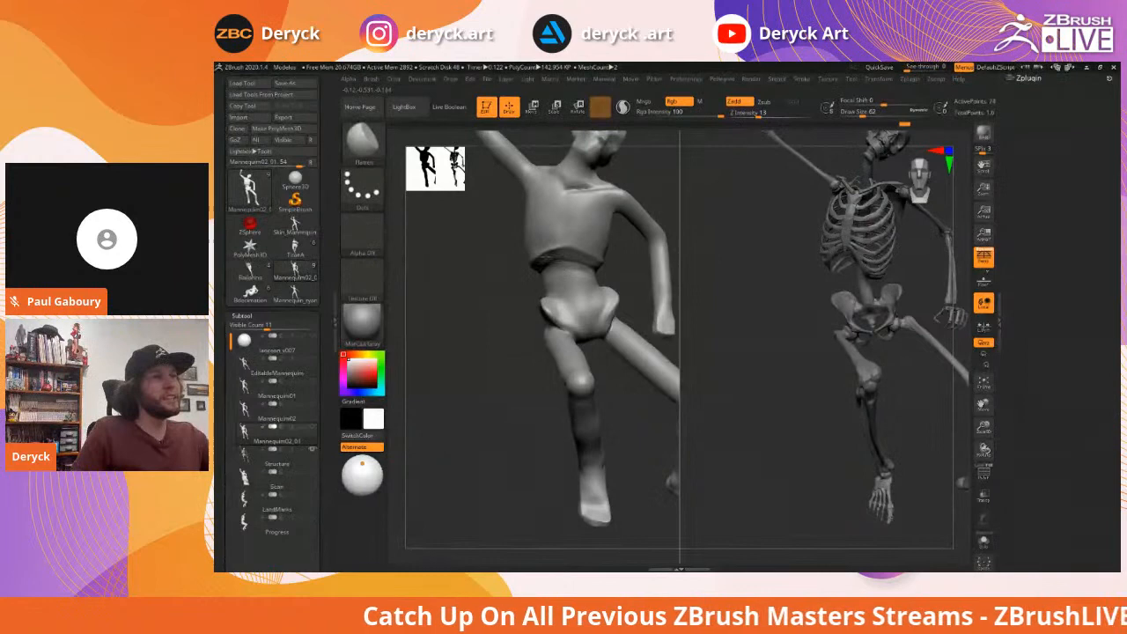
Drop the mannequin one subdivision level and add a faint stroke along the waist
{"action": "key", "text": "shift+d"}
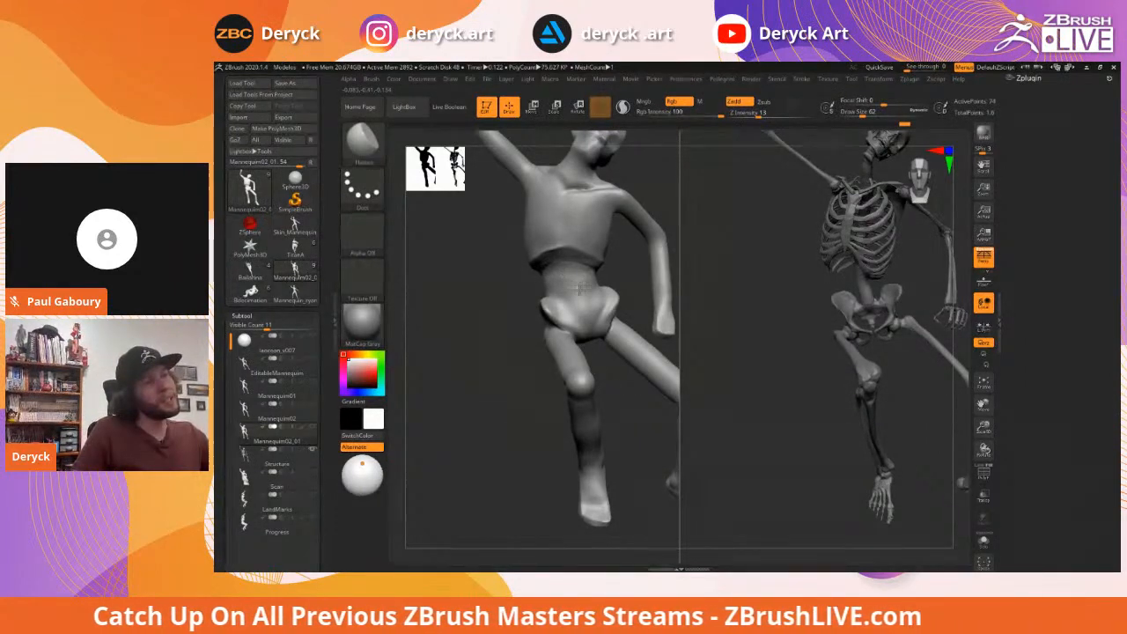
{"action": "right_click_drag", "start_coordinate": [585, 287], "coordinate": [532, 290]}
{"action": "left_click_drag", "start_coordinate": [581, 291], "coordinate": [577, 285]}
{"action": "right_click_drag", "start_coordinate": [577, 285], "coordinate": [645, 285]}
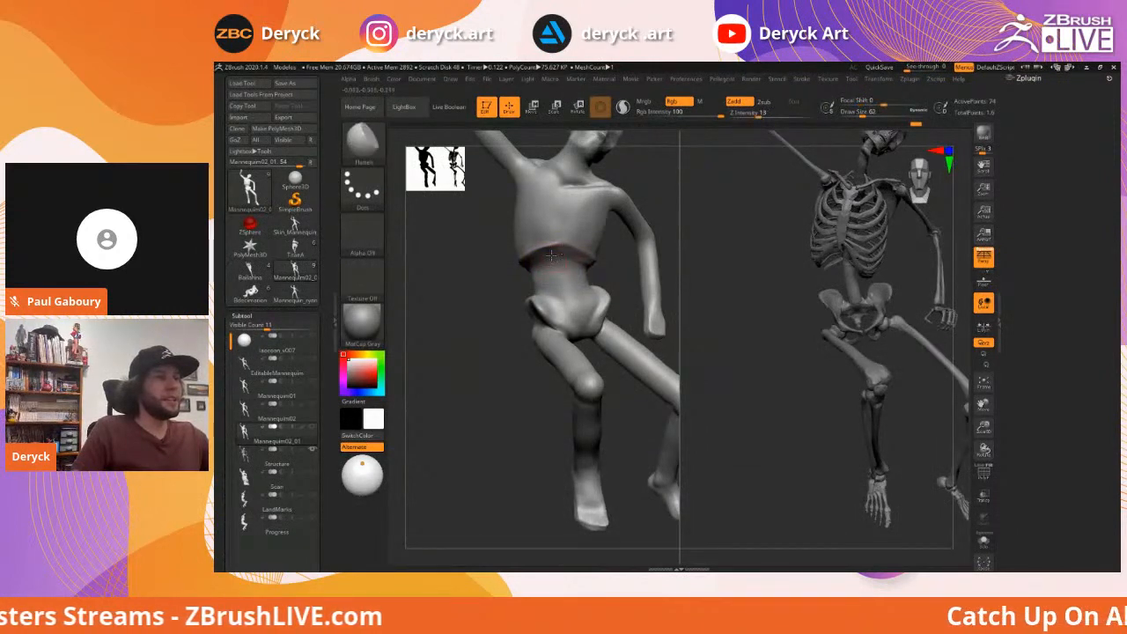
Pick the DamStandard brush and adjust its Draw Size
{"action": "key", "text": "b"}
{"action": "key", "text": "d"}
{"action": "key", "text": "s"}
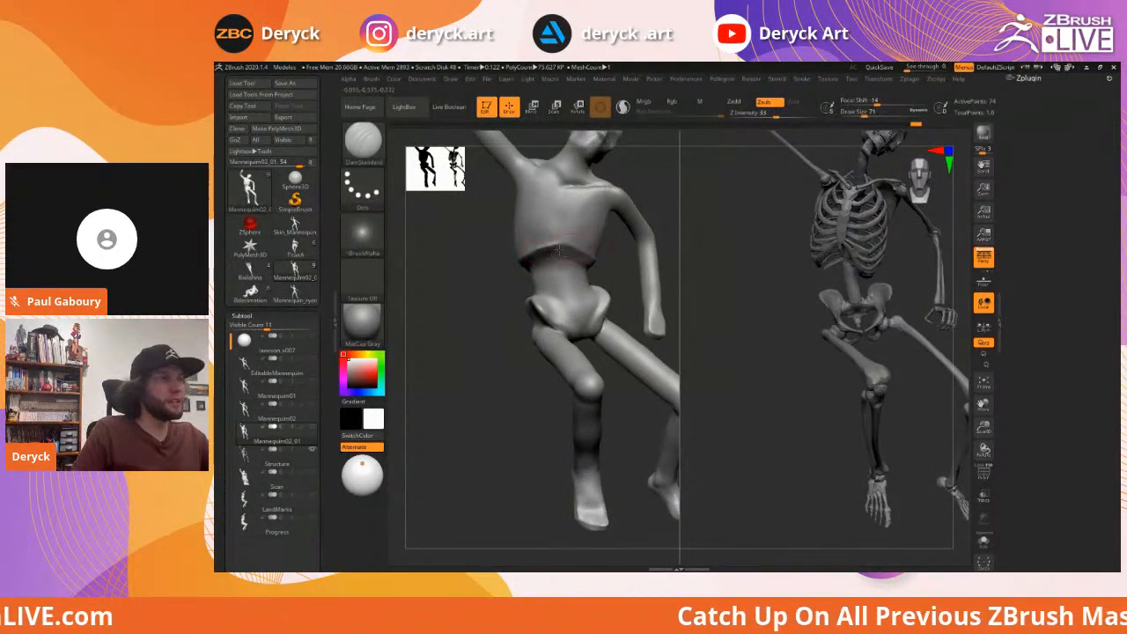
{"action": "mouse_move", "coordinate": [483, 304]}
{"action": "right_mouse_down"}
{"action": "mouse_move", "coordinate": [506, 352]}
{"action": "mouse_move", "coordinate": [555, 334]}
{"action": "right_mouse_up"}
{"action": "key", "text": "s"}
{"action": "left_click_drag", "start_coordinate": [572, 342], "coordinate": [567, 340]}
{"action": "key", "text": "ctrl"}
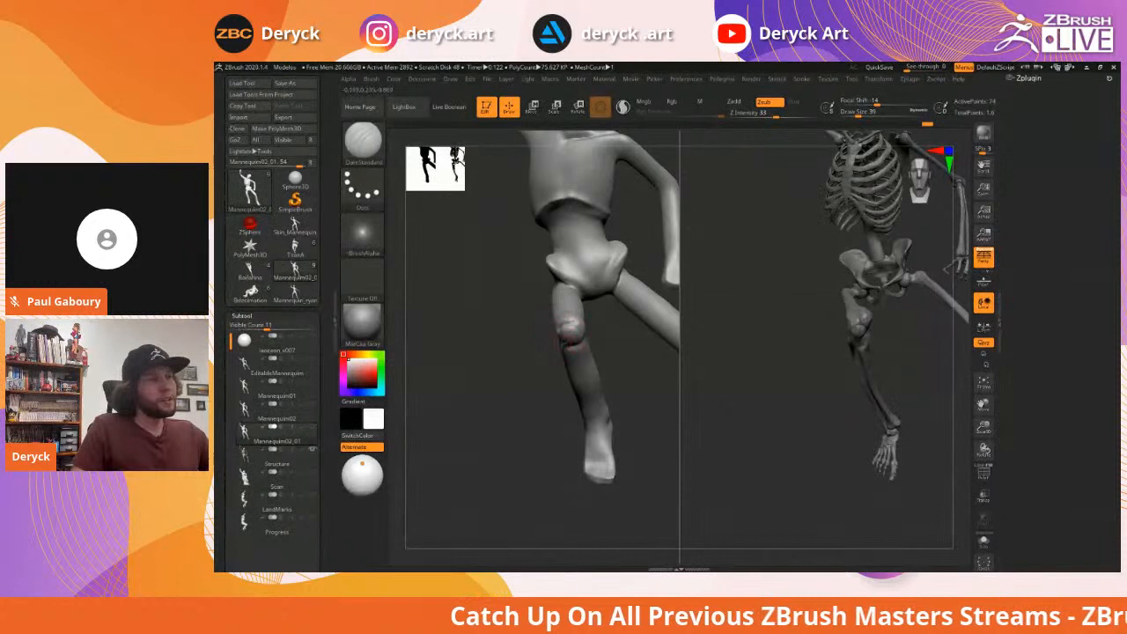
Build up clay on the mannequin's knee with ClayBuildup
{"action": "key", "text": "b"}
{"action": "key", "text": "c"}
{"action": "key", "text": "b"}
{"action": "left_click_drag", "start_coordinate": [581, 340], "coordinate": [569, 330]}
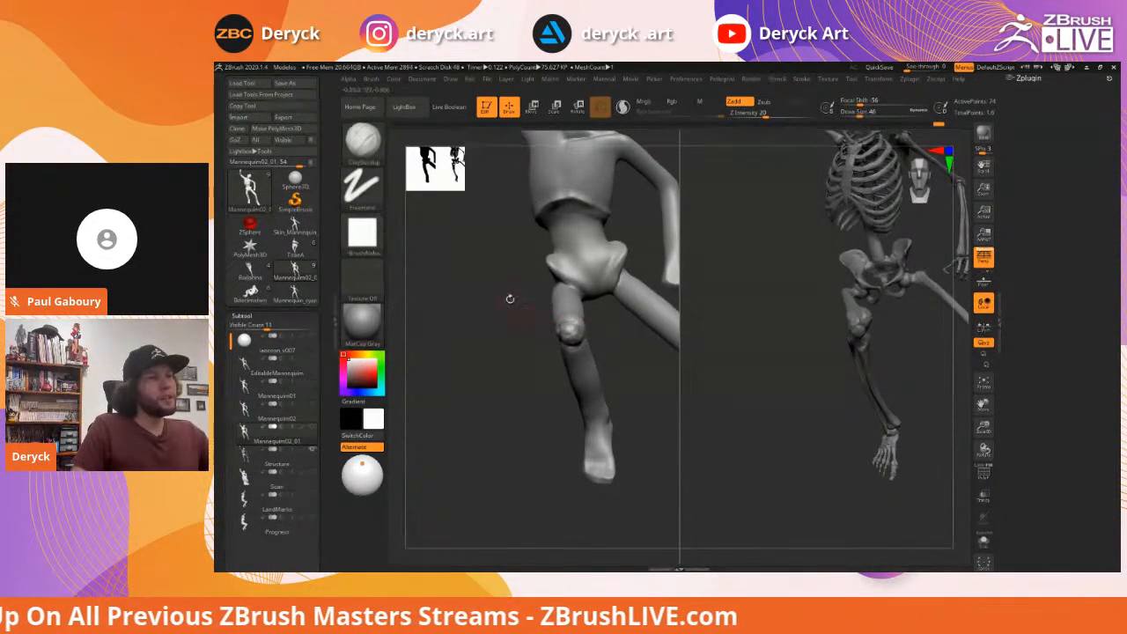
{"action": "left_click_drag", "start_coordinate": [516, 308], "coordinate": [590, 321]}
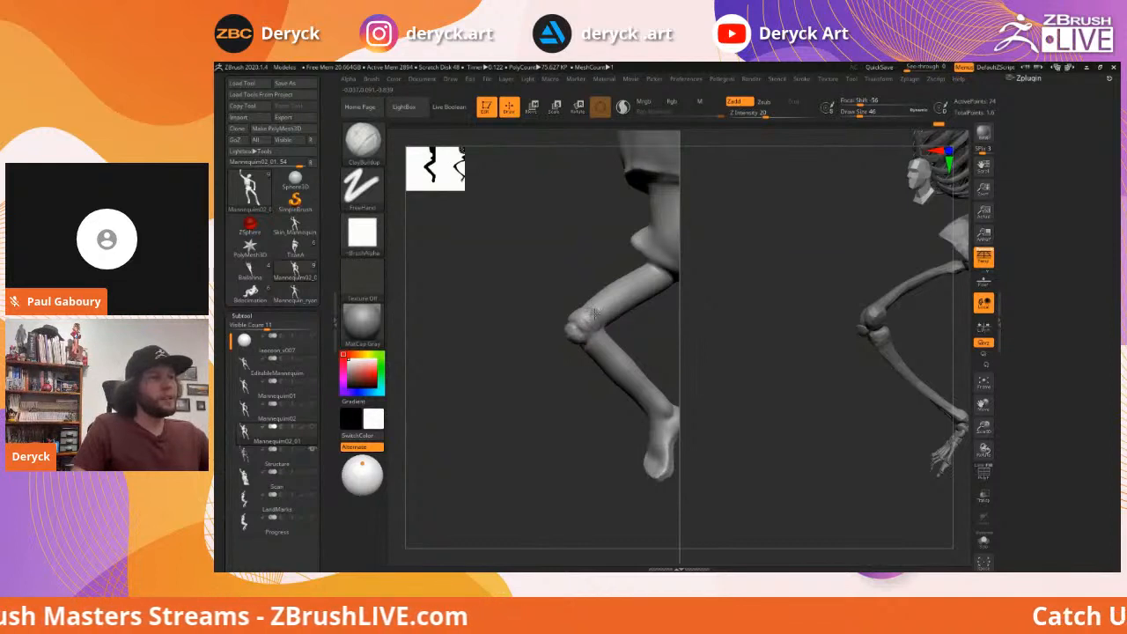
{"action": "mouse_move", "coordinate": [530, 299]}
{"action": "left_mouse_down"}
{"action": "mouse_move", "coordinate": [561, 315]}
{"action": "mouse_move", "coordinate": [593, 272]}
{"action": "mouse_move", "coordinate": [445, 285]}
{"action": "mouse_move", "coordinate": [617, 267]}
{"action": "left_mouse_up"}
Build up clay along the underside of the thigh, undoing one misplaced stroke
{"action": "left_click_drag", "start_coordinate": [515, 247], "coordinate": [622, 299]}
{"action": "key", "text": "ctrl+z"}
{"action": "left_click_drag", "start_coordinate": [504, 262], "coordinate": [611, 310]}
{"action": "left_click_drag", "start_coordinate": [521, 269], "coordinate": [625, 322]}
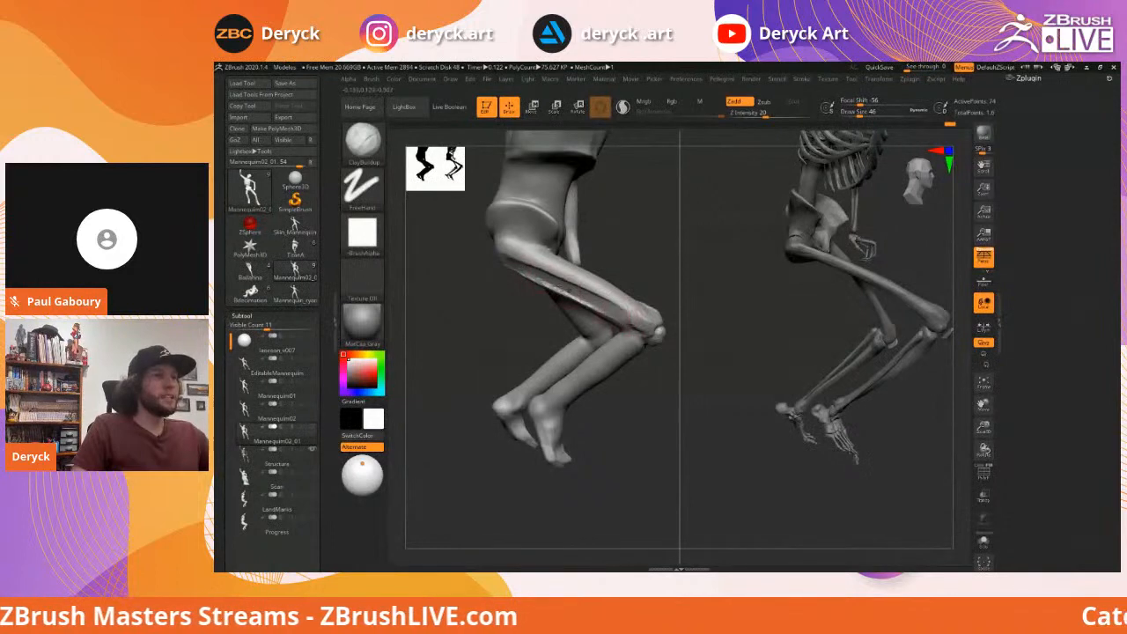
Sculpt and smooth the outer hip, then zoom out to view the legs
{"action": "left_click_drag", "start_coordinate": [607, 262], "coordinate": [503, 254]}
{"action": "mouse_move", "coordinate": [606, 261]}
{"action": "left_mouse_down"}
{"action": "mouse_move", "coordinate": [479, 250]}
{"action": "mouse_move", "coordinate": [506, 246]}
{"action": "mouse_move", "coordinate": [502, 257]}
{"action": "mouse_move", "coordinate": [519, 261]}
{"action": "mouse_move", "coordinate": [498, 257]}
{"action": "mouse_move", "coordinate": [503, 244]}
{"action": "left_mouse_up"}
{"action": "mouse_move", "coordinate": [573, 266]}
{"action": "left_mouse_down"}
{"action": "mouse_move", "coordinate": [528, 269]}
{"action": "mouse_move", "coordinate": [468, 244]}
{"action": "left_mouse_up"}
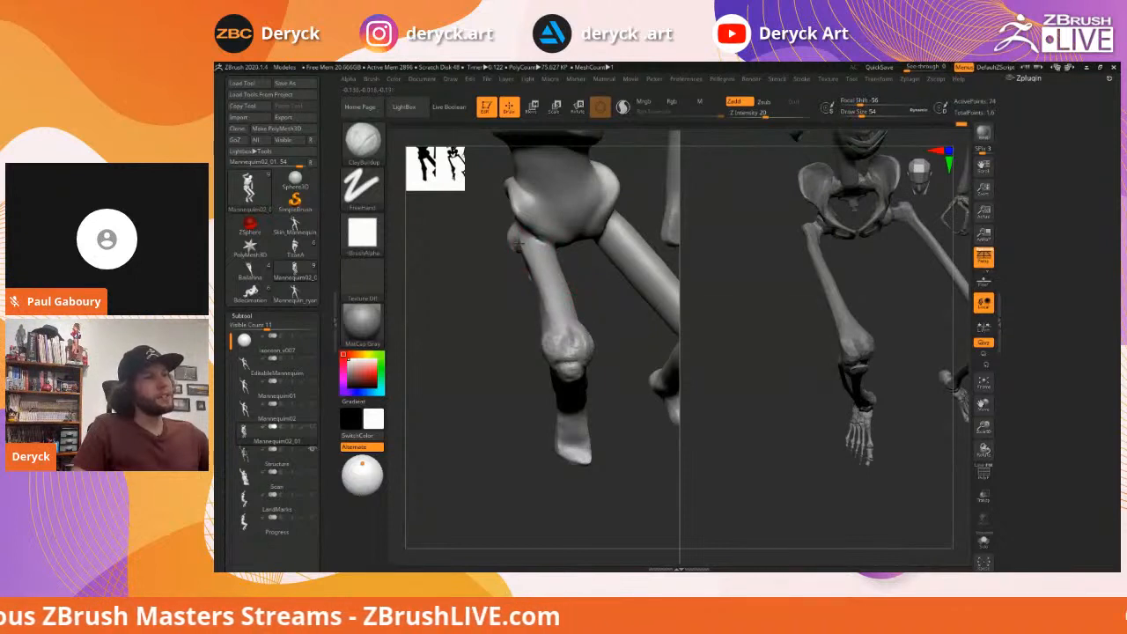
{"action": "left_click_drag", "start_coordinate": [590, 286], "coordinate": [550, 263]}
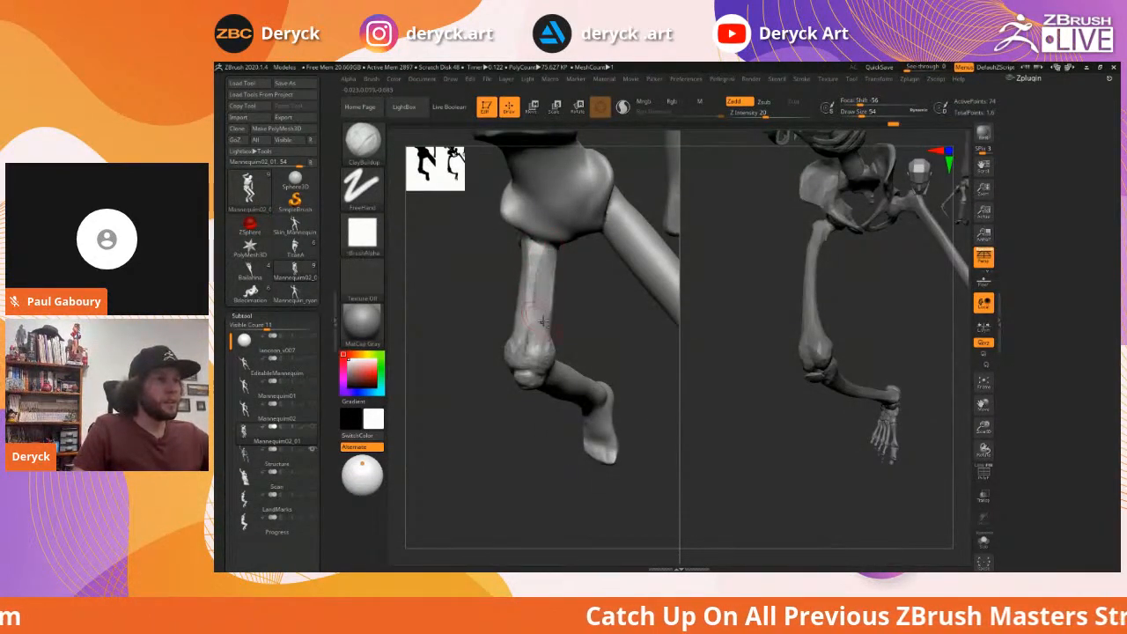
{"action": "mouse_move", "coordinate": [543, 314]}
{"action": "right_mouse_down"}
{"action": "mouse_move", "coordinate": [549, 328]}
{"action": "mouse_move", "coordinate": [558, 321]}
{"action": "right_mouse_up"}
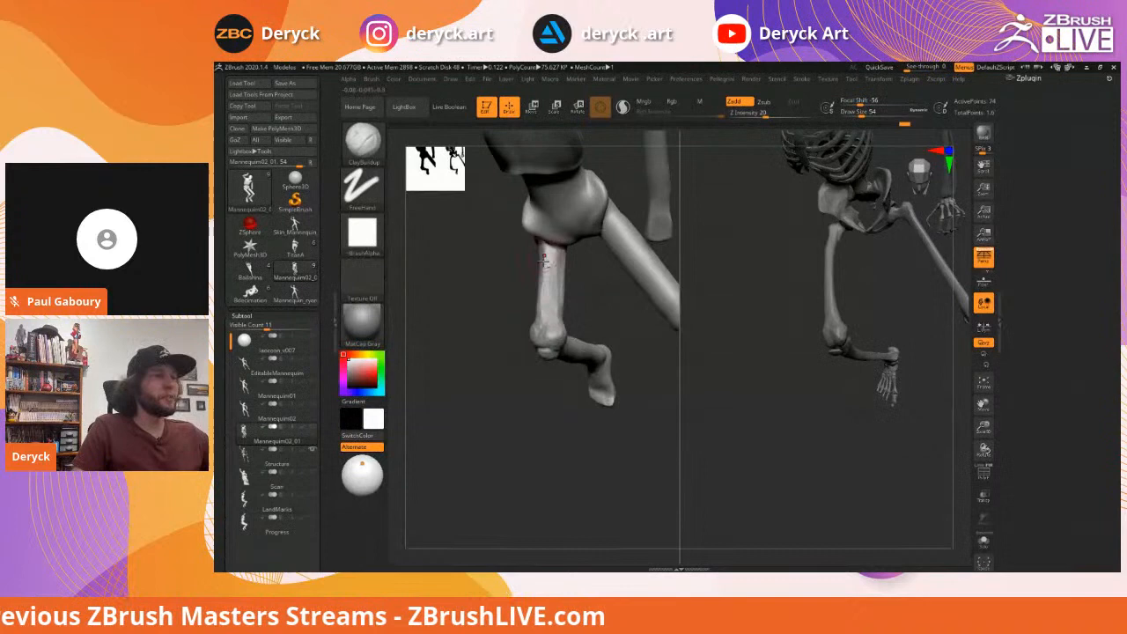
{"action": "mouse_move", "coordinate": [596, 318]}
{"action": "right_mouse_down"}
{"action": "mouse_move", "coordinate": [476, 302]}
{"action": "mouse_move", "coordinate": [516, 320]}
{"action": "right_mouse_up"}
Switch to the Move brush and bring up its size control
{"action": "key", "text": "b"}
{"action": "key", "text": "m"}
{"action": "key", "text": "v"}
{"action": "key", "text": "s"}
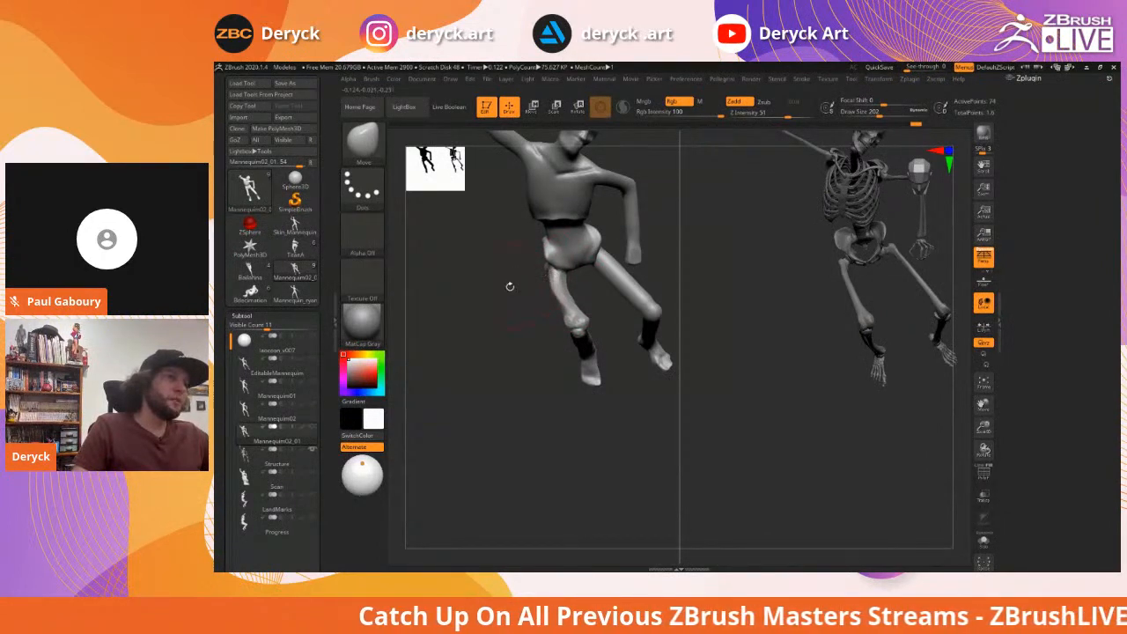
Reduce the Move brush to 167 and turn the mannequin to a side profile
{"action": "right_click_drag", "start_coordinate": [512, 284], "coordinate": [512, 287]}
{"action": "key", "text": "s"}
{"action": "left_click_drag", "start_coordinate": [560, 288], "coordinate": [562, 288]}
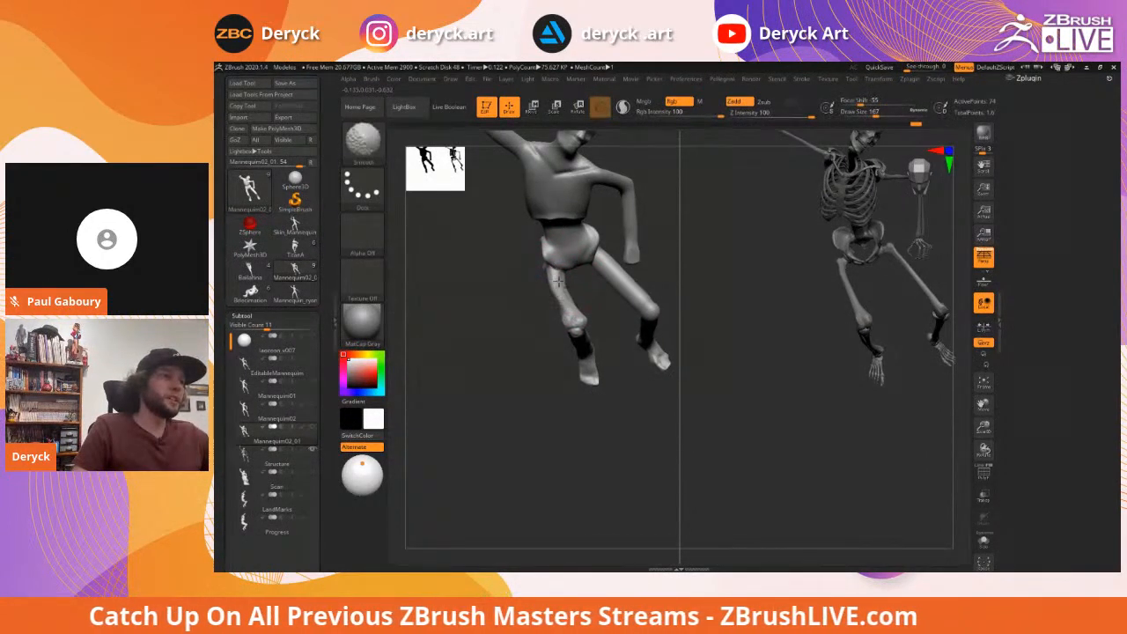
{"action": "right_click_drag", "start_coordinate": [543, 271], "coordinate": [612, 272]}
Switch to ClayBuildup at size 94 and zoom in on the hip
{"action": "key", "text": "b"}
{"action": "key", "text": "c"}
{"action": "key", "text": "b"}
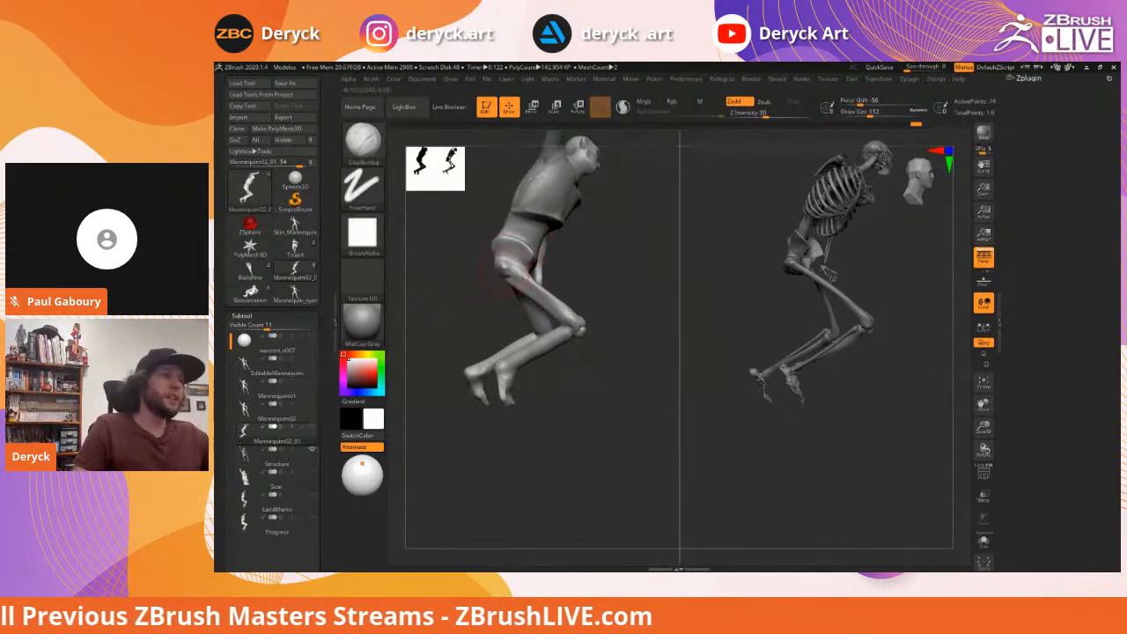
{"action": "mouse_move", "coordinate": [457, 261]}
{"action": "right_mouse_down", "text": "alt"}
{"action": "mouse_move", "coordinate": [486, 266]}
{"action": "mouse_move", "coordinate": [493, 286]}
{"action": "right_mouse_up", "text": "alt"}
{"action": "key", "text": "s"}
{"action": "left_click_drag", "start_coordinate": [541, 272], "coordinate": [534, 270]}
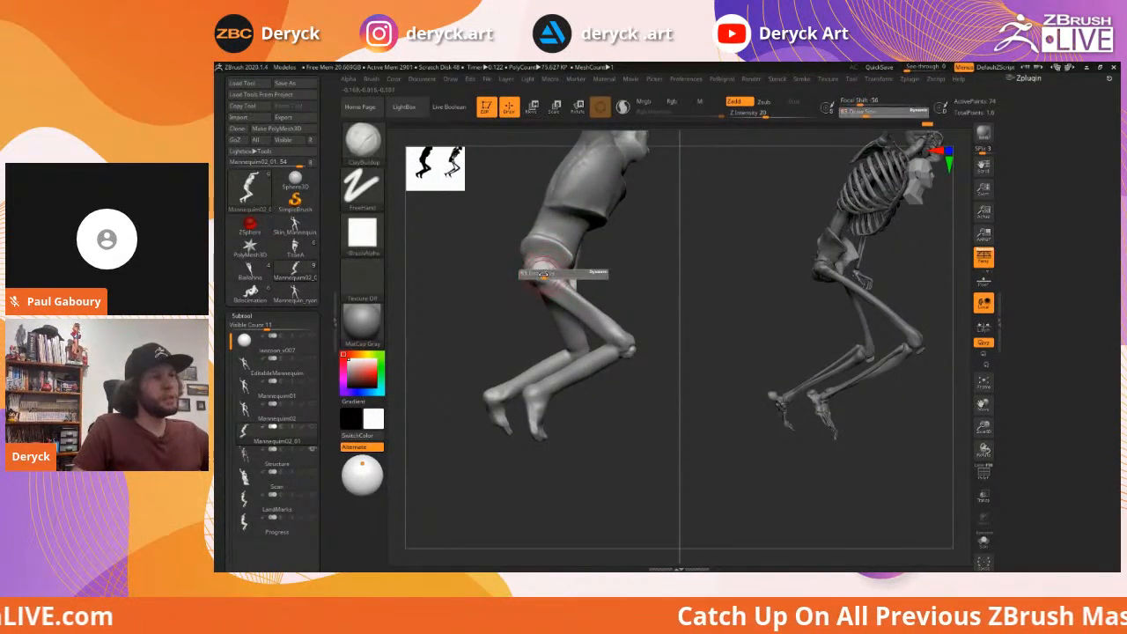
{"action": "mouse_move", "coordinate": [475, 258]}
{"action": "right_mouse_down"}
{"action": "mouse_move", "coordinate": [581, 266]}
{"action": "mouse_move", "coordinate": [458, 254]}
{"action": "mouse_move", "coordinate": [537, 255]}
{"action": "right_mouse_up"}
Return to the Move brush and smooth the upper thigh
{"action": "key", "text": "b"}
{"action": "key", "text": "m"}
{"action": "key", "text": "v"}
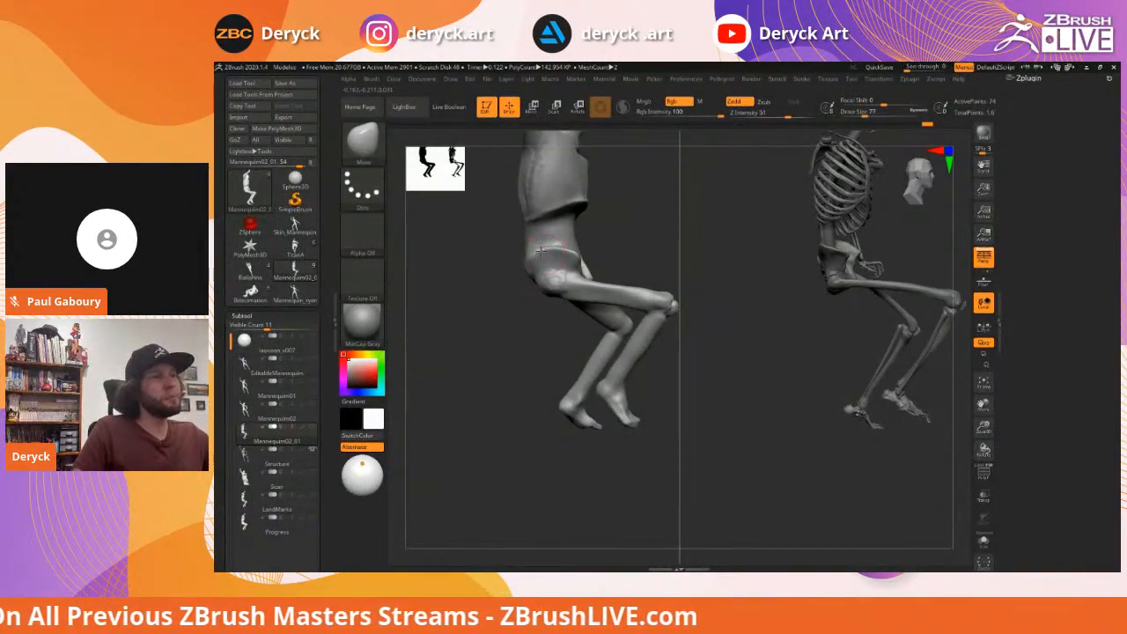
{"action": "left_click_drag", "start_coordinate": [480, 247], "coordinate": [532, 256]}
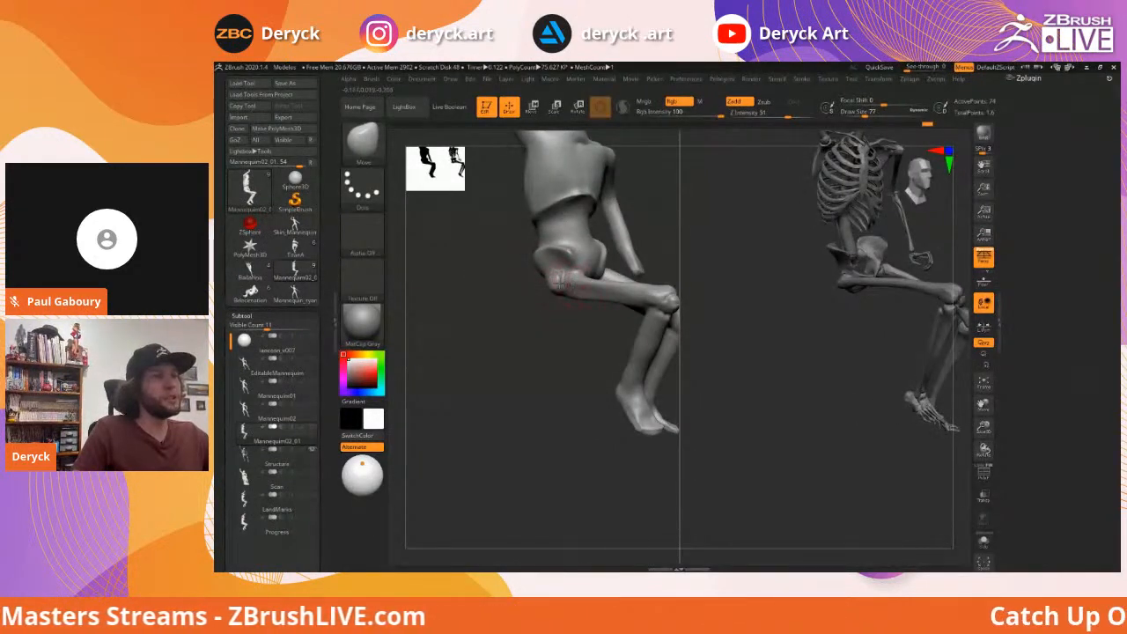
{"action": "mouse_move", "coordinate": [554, 323]}
{"action": "right_mouse_down"}
{"action": "mouse_move", "coordinate": [539, 320]}
{"action": "mouse_move", "coordinate": [551, 326]}
{"action": "mouse_move", "coordinate": [521, 290]}
{"action": "right_mouse_up"}
{"action": "key", "text": "s"}
{"action": "key", "text": "s"}
{"action": "key", "text": "s"}
{"action": "key", "text": "s"}
{"action": "key", "text": "s"}
{"action": "key", "text": "s"}
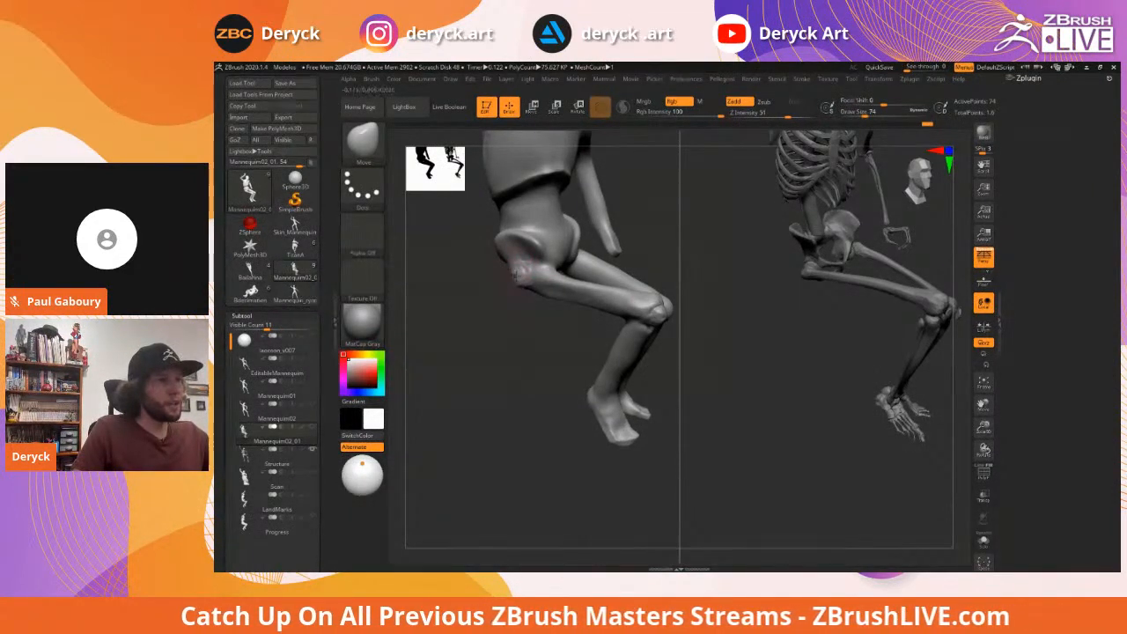
{"action": "right_click_drag", "start_coordinate": [525, 314], "coordinate": [523, 289]}
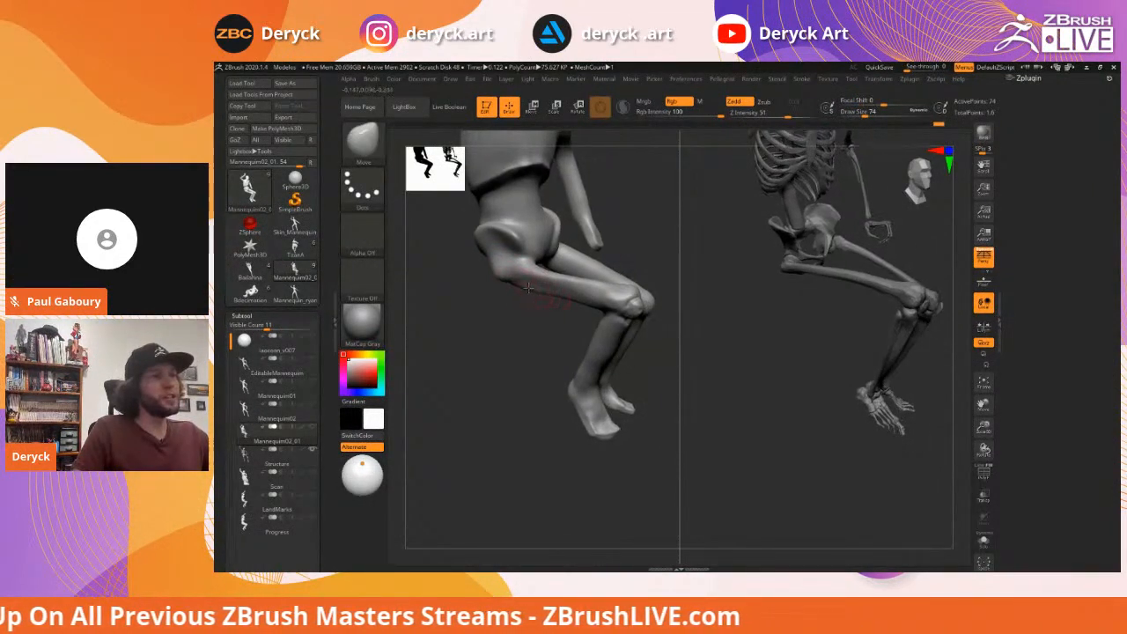
{"action": "left_click_drag", "start_coordinate": [543, 280], "coordinate": [528, 277], "text": "shift"}
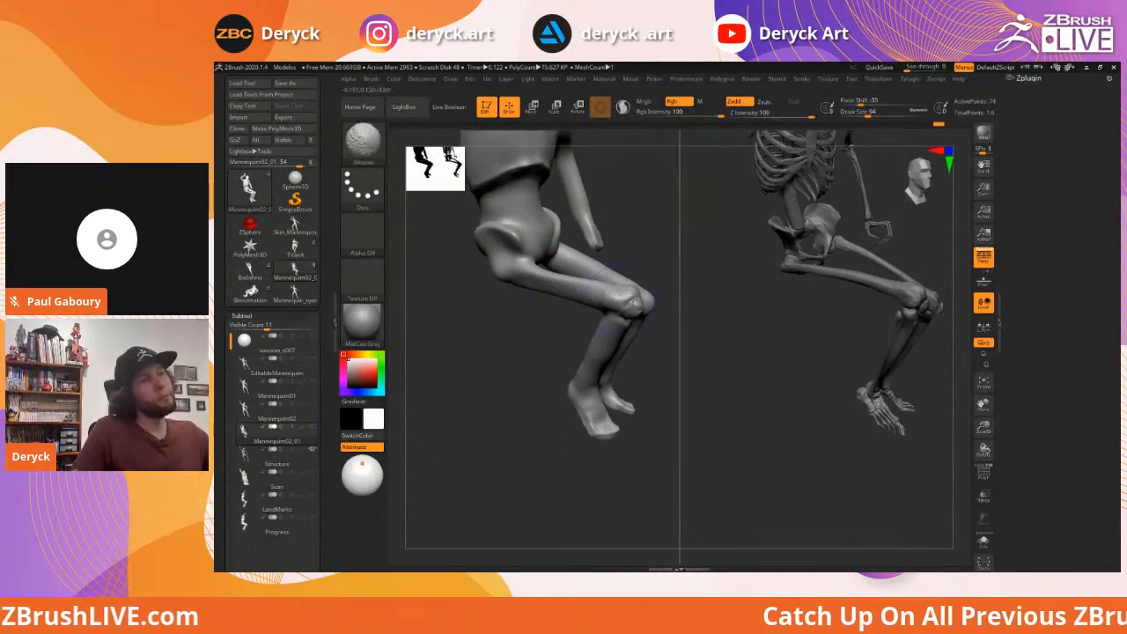
{"action": "mouse_move", "coordinate": [515, 319]}
{"action": "left_mouse_down"}
{"action": "mouse_move", "coordinate": [497, 310]}
{"action": "mouse_move", "coordinate": [503, 324]}
{"action": "mouse_move", "coordinate": [468, 300]}
{"action": "mouse_move", "coordinate": [521, 299]}
{"action": "left_mouse_up"}
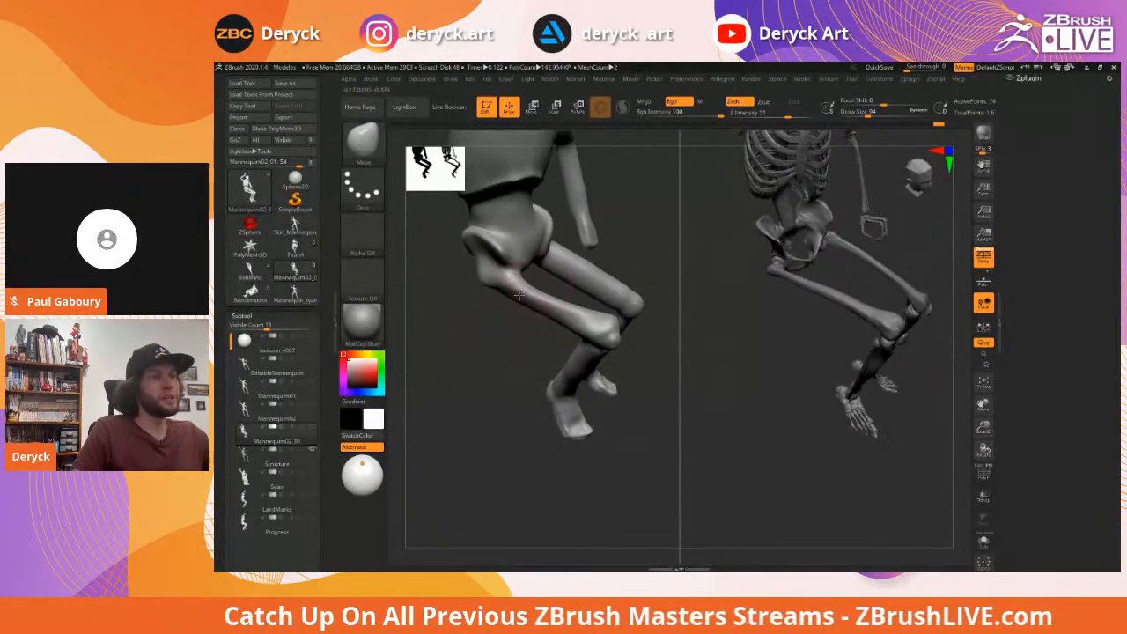
{"action": "left_click_drag", "start_coordinate": [484, 301], "coordinate": [529, 298]}
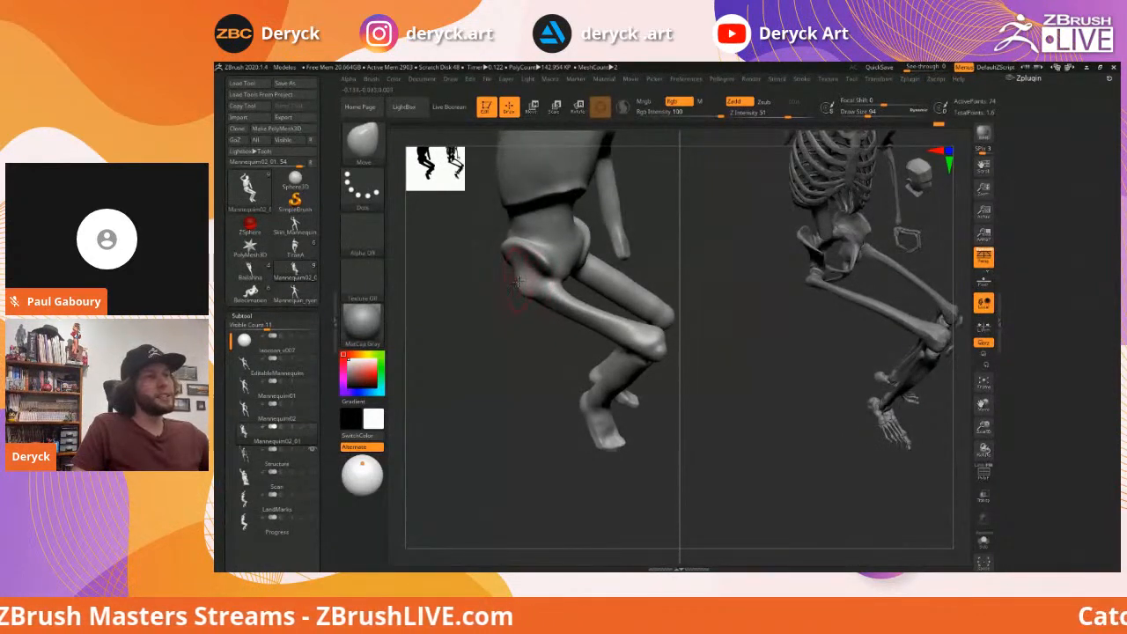
Switch to DamStandard and study the hip from side angles
{"action": "key", "text": "b"}
{"action": "key", "text": "d"}
{"action": "key", "text": "s"}
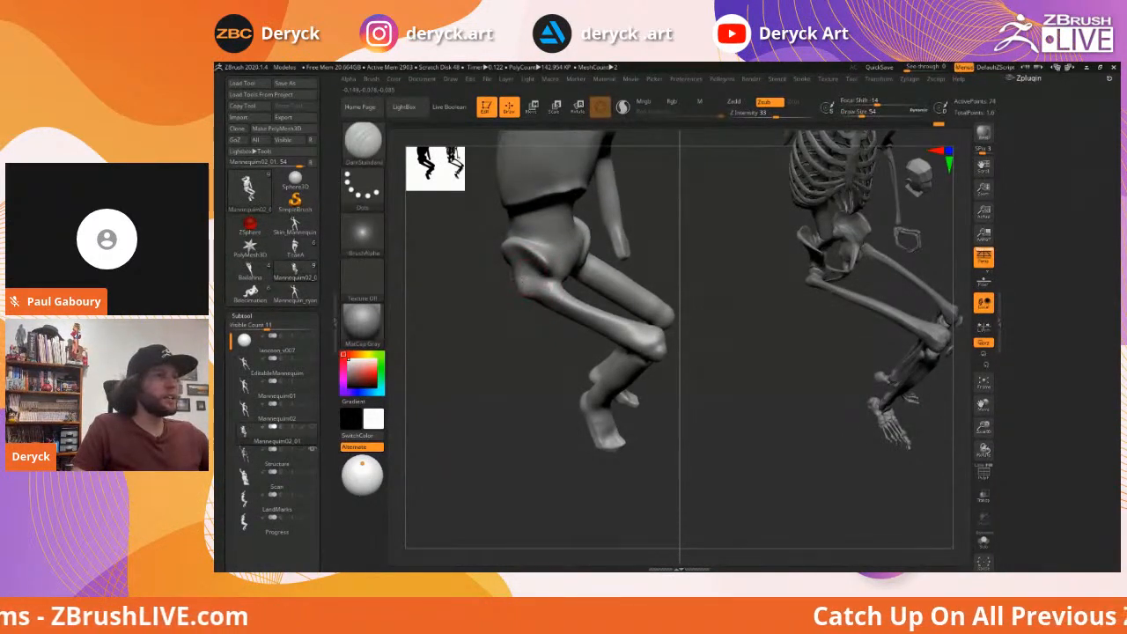
{"action": "left_click_drag", "start_coordinate": [486, 286], "coordinate": [523, 284]}
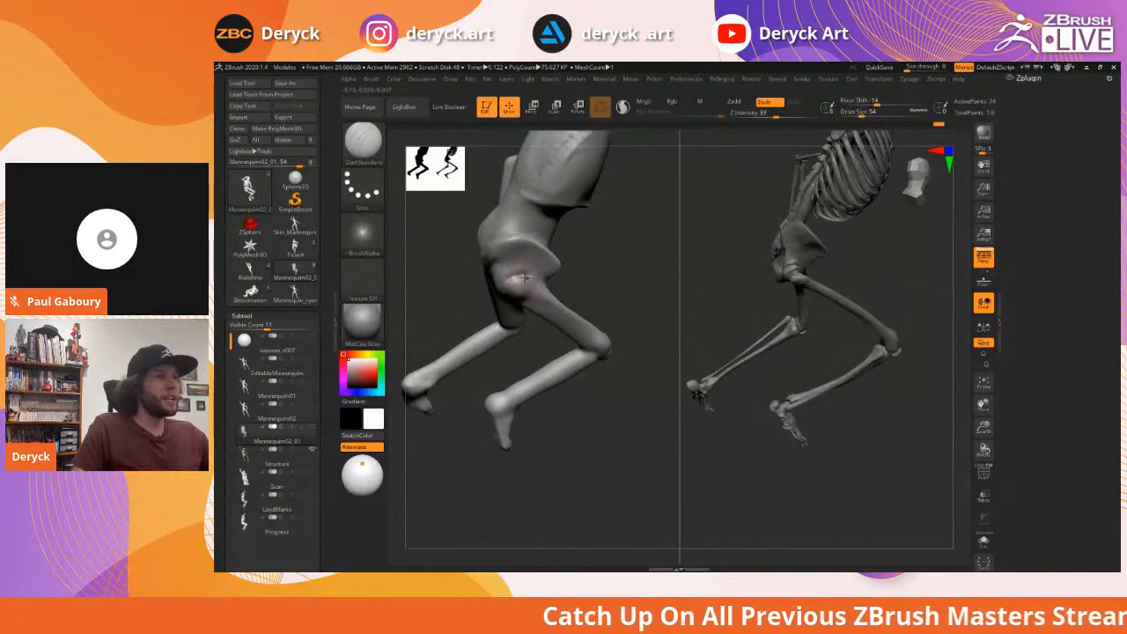
{"action": "mouse_move", "coordinate": [513, 280]}
{"action": "left_mouse_down"}
{"action": "mouse_move", "coordinate": [468, 332]}
{"action": "mouse_move", "coordinate": [508, 297]}
{"action": "left_mouse_up"}
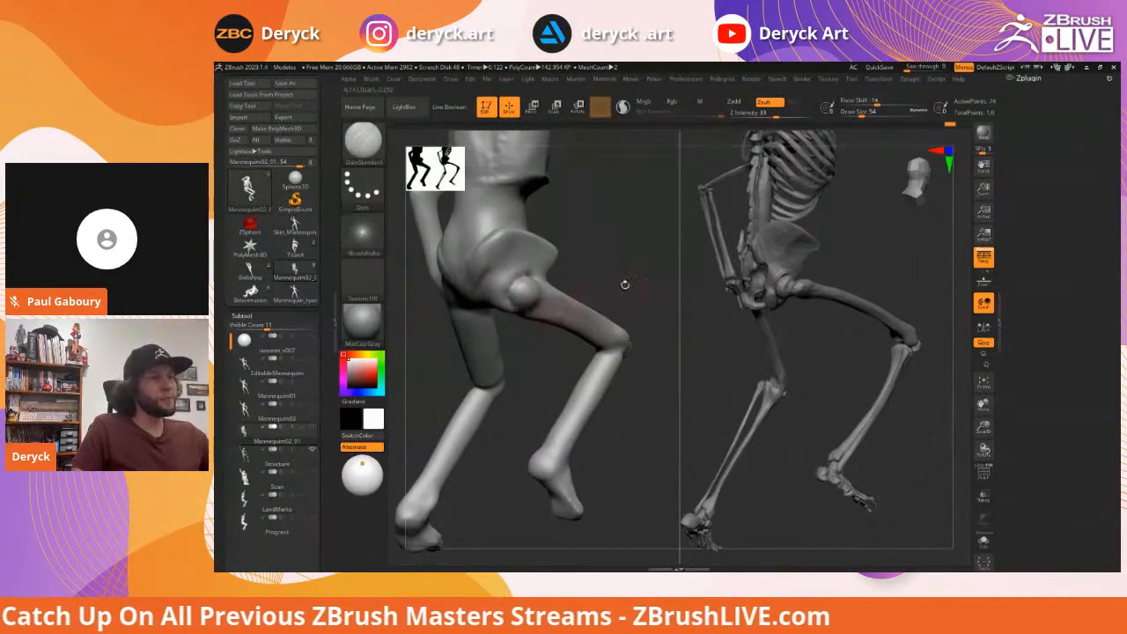
{"action": "left_click_drag", "start_coordinate": [624, 281], "coordinate": [508, 309]}
{"action": "left_click_drag", "start_coordinate": [651, 279], "coordinate": [598, 310]}
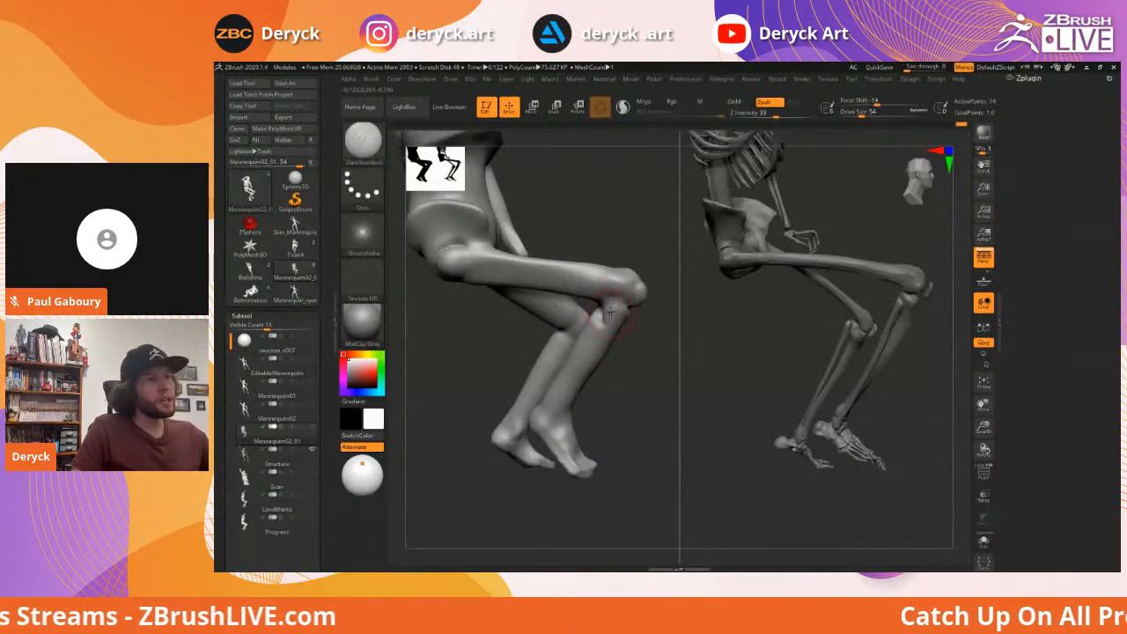
Build up clay on the knee with ClayBuildup, then orbit to reframe the figures
{"action": "key", "text": "b"}
{"action": "key", "text": "c"}
{"action": "key", "text": "b"}
{"action": "mouse_move", "coordinate": [605, 311]}
{"action": "left_mouse_down"}
{"action": "mouse_move", "coordinate": [626, 316]}
{"action": "mouse_move", "coordinate": [577, 336]}
{"action": "left_mouse_up"}
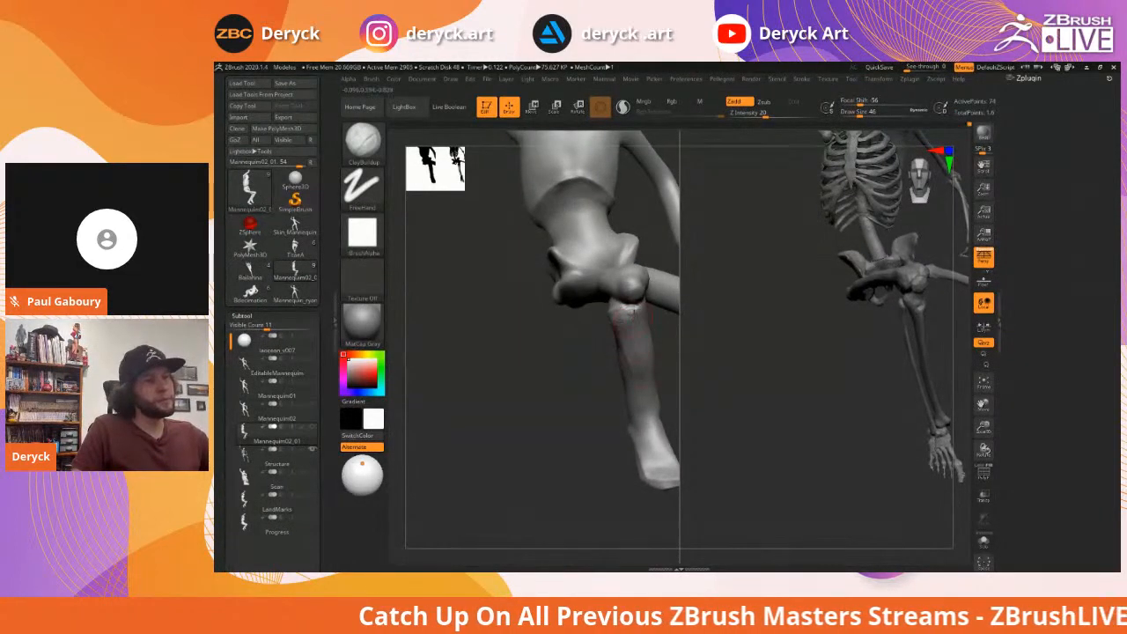
{"action": "mouse_move", "coordinate": [536, 376]}
{"action": "left_mouse_down"}
{"action": "mouse_move", "coordinate": [502, 352]}
{"action": "mouse_move", "coordinate": [529, 304]}
{"action": "mouse_move", "coordinate": [553, 359]}
{"action": "left_mouse_up"}
Carve two DamStandard grooves down the standing thigh
{"action": "key", "text": "b"}
{"action": "key", "text": "d"}
{"action": "key", "text": "s"}
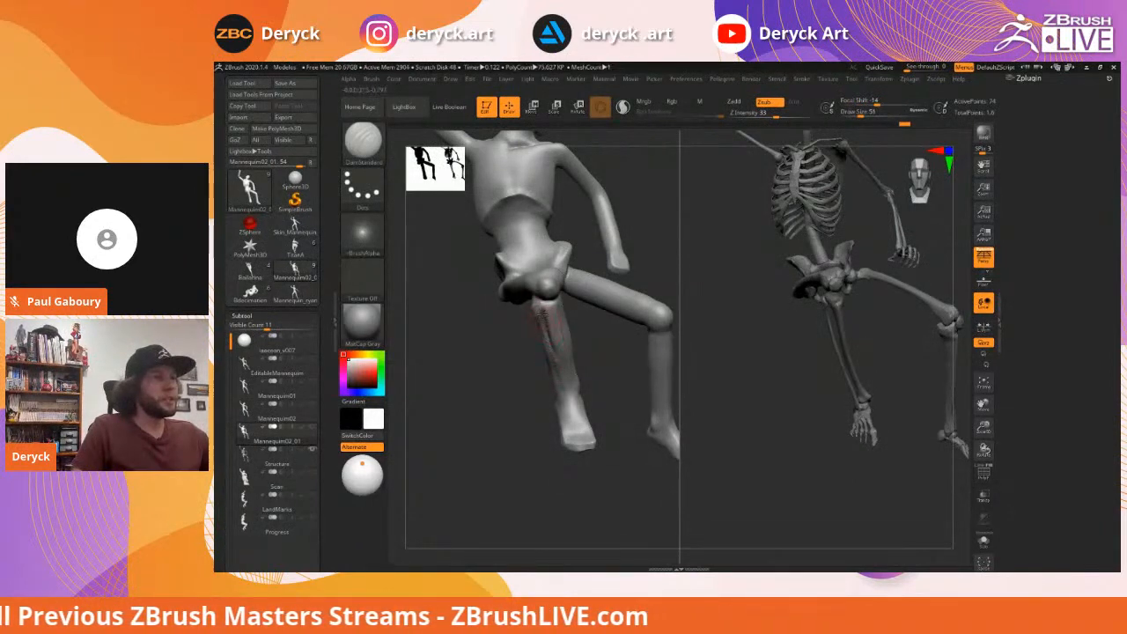
{"action": "left_click_drag", "start_coordinate": [543, 321], "coordinate": [556, 389]}
{"action": "mouse_move", "coordinate": [540, 315]}
{"action": "left_mouse_down"}
{"action": "mouse_move", "coordinate": [557, 390]}
{"action": "mouse_move", "coordinate": [498, 365]}
{"action": "mouse_move", "coordinate": [504, 338]}
{"action": "mouse_move", "coordinate": [564, 349]}
{"action": "mouse_move", "coordinate": [486, 305]}
{"action": "mouse_move", "coordinate": [519, 308]}
{"action": "mouse_move", "coordinate": [480, 339]}
{"action": "left_mouse_up"}
Switch to the Move brush at Draw Size 234
{"action": "key", "text": "b"}
{"action": "key", "text": "m"}
{"action": "key", "text": "v"}
{"action": "key", "text": "s"}
Flatten planes down the knee with a smaller Flatten brush
{"action": "key", "text": "s"}
{"action": "key", "text": "b"}
{"action": "key", "text": "f"}
{"action": "key", "text": "a"}
{"action": "key", "text": "s"}
{"action": "left_click_drag", "start_coordinate": [507, 276], "coordinate": [482, 276]}
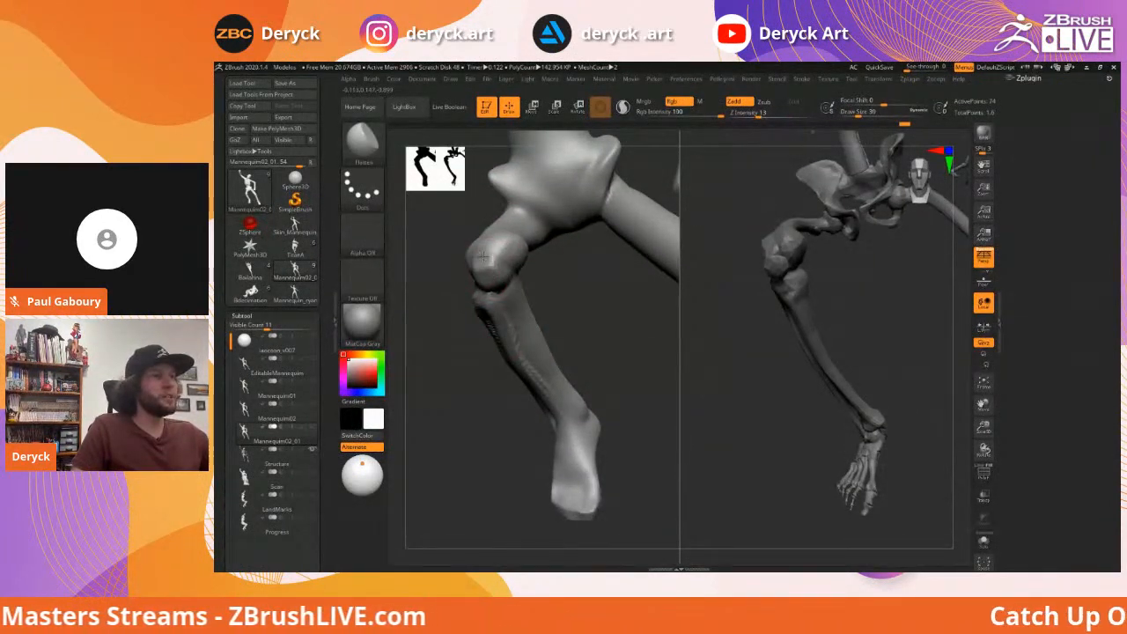
{"action": "mouse_move", "coordinate": [501, 261]}
{"action": "left_mouse_down"}
{"action": "mouse_move", "coordinate": [516, 244]}
{"action": "mouse_move", "coordinate": [484, 267]}
{"action": "mouse_move", "coordinate": [659, 297]}
{"action": "mouse_move", "coordinate": [619, 270]}
{"action": "mouse_move", "coordinate": [631, 343]}
{"action": "mouse_move", "coordinate": [499, 397]}
{"action": "left_mouse_up"}
Carve detail into the shin just above the ankle from a side view
{"action": "mouse_move", "coordinate": [544, 446]}
{"action": "left_mouse_down", "text": "alt"}
{"action": "mouse_move", "coordinate": [573, 384]}
{"action": "mouse_move", "coordinate": [573, 448]}
{"action": "mouse_move", "coordinate": [599, 443]}
{"action": "mouse_move", "coordinate": [573, 426]}
{"action": "left_mouse_up", "text": "alt"}
{"action": "key", "text": "1"}
{"action": "key", "text": "s"}
{"action": "left_click_drag", "start_coordinate": [523, 342], "coordinate": [507, 300]}
{"action": "left_click_drag", "start_coordinate": [565, 371], "coordinate": [521, 340], "text": "shift"}
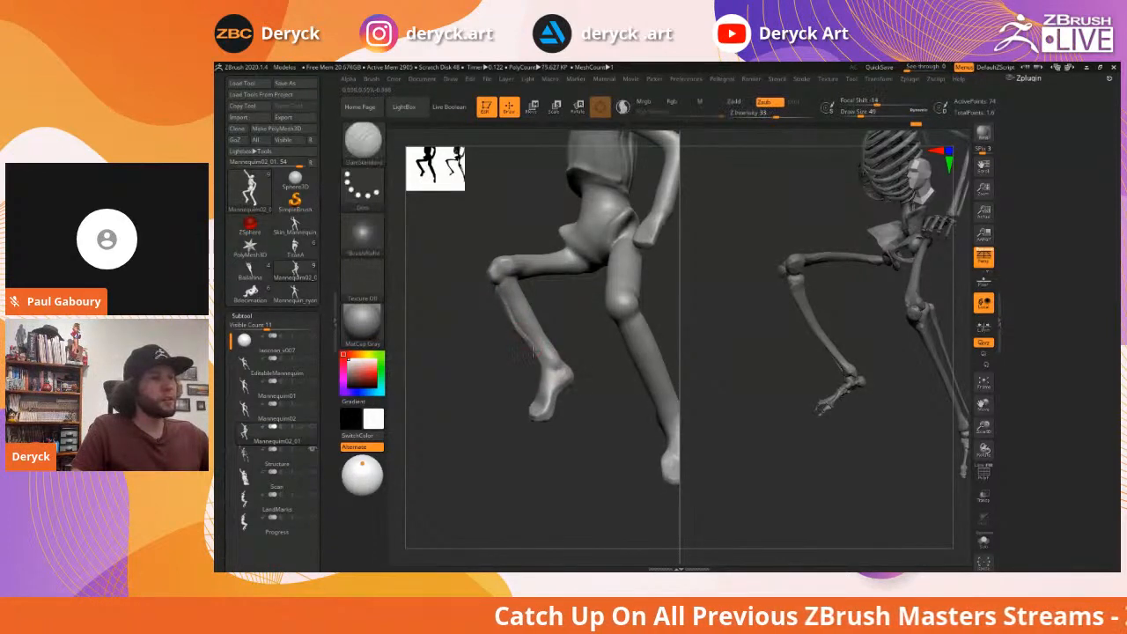
{"action": "left_click_drag", "start_coordinate": [583, 356], "coordinate": [560, 363]}
Swap between ClayBuildup and Move, smoothing the leg with Shift
{"action": "key", "text": "2"}
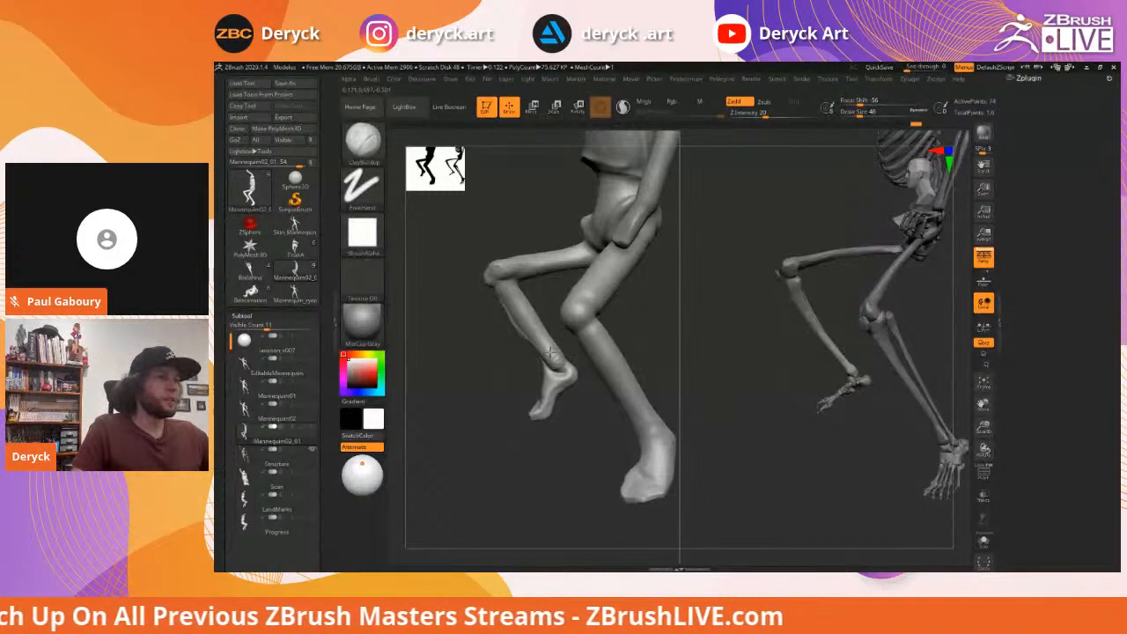
{"action": "key", "text": "1"}
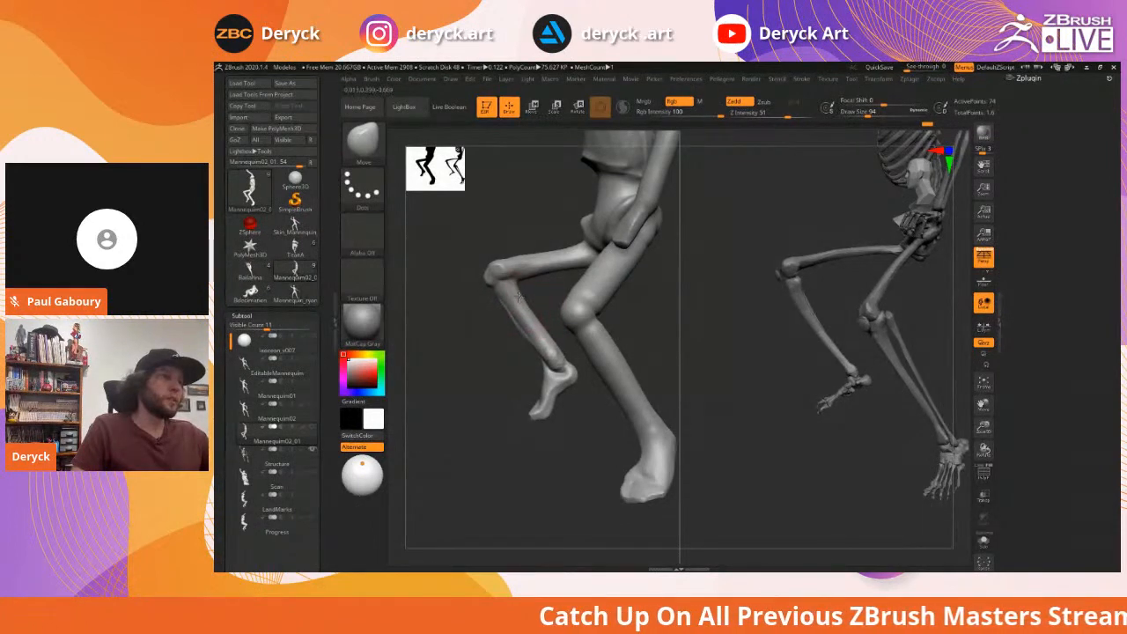
{"action": "key", "text": "shift"}
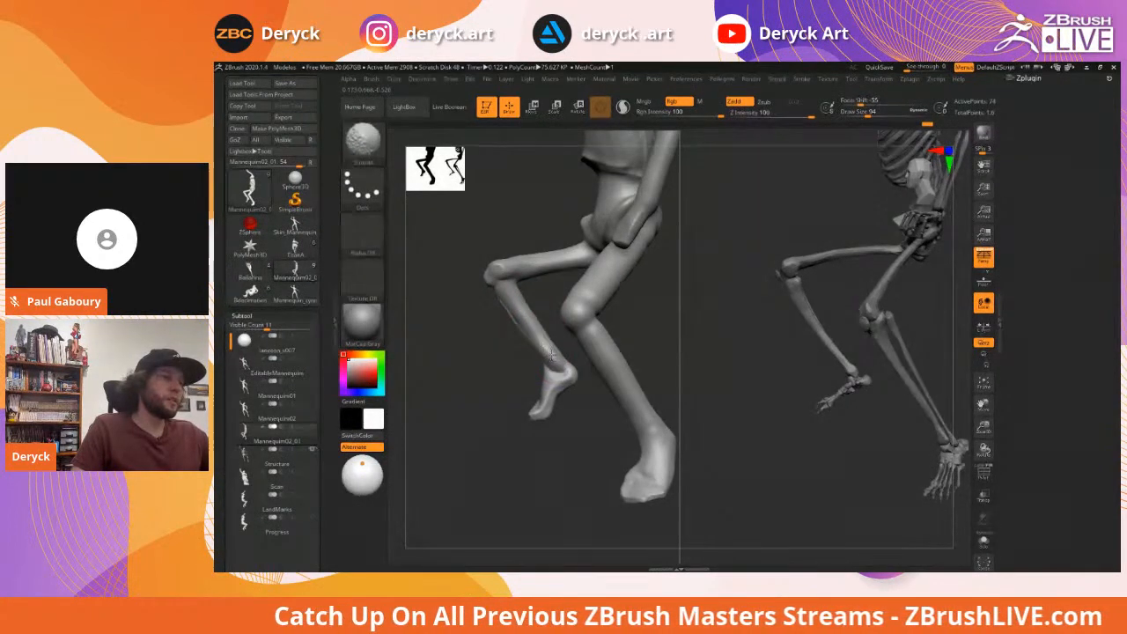
{"action": "mouse_move", "coordinate": [478, 350]}
{"action": "left_mouse_down"}
{"action": "mouse_move", "coordinate": [516, 326]}
{"action": "mouse_move", "coordinate": [497, 329]}
{"action": "mouse_move", "coordinate": [492, 338]}
{"action": "mouse_move", "coordinate": [511, 340]}
{"action": "mouse_move", "coordinate": [560, 324]}
{"action": "left_mouse_up"}
Set DamStandard to size 41 and smooth the leg and ankle from a three-quarter view
{"action": "key", "text": "b"}
{"action": "key", "text": "d"}
{"action": "key", "text": "s"}
{"action": "key", "text": "s"}
{"action": "key", "text": "s"}
{"action": "key", "text": "shift"}
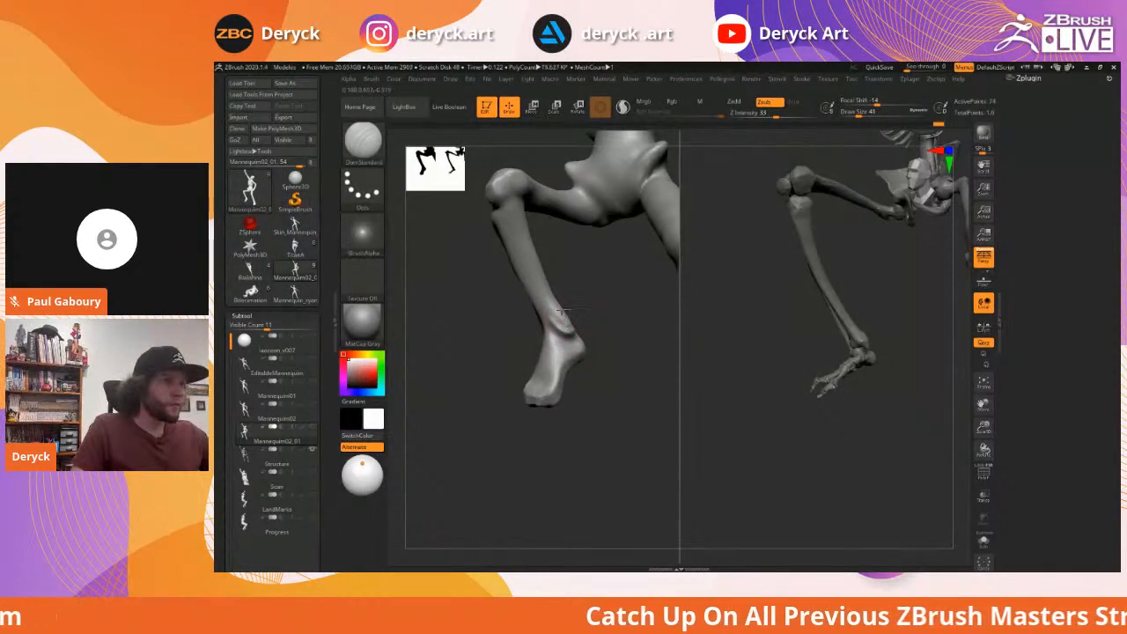
{"action": "key", "text": "shift"}
{"action": "left_click_drag", "start_coordinate": [479, 311], "coordinate": [538, 332]}
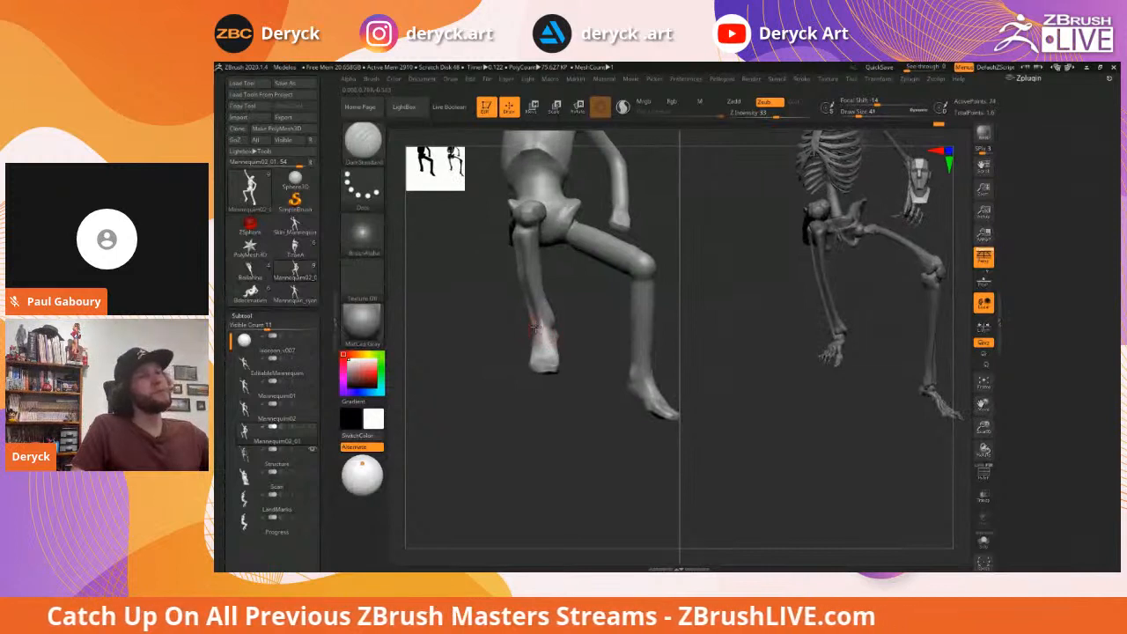
{"action": "key", "text": "shift"}
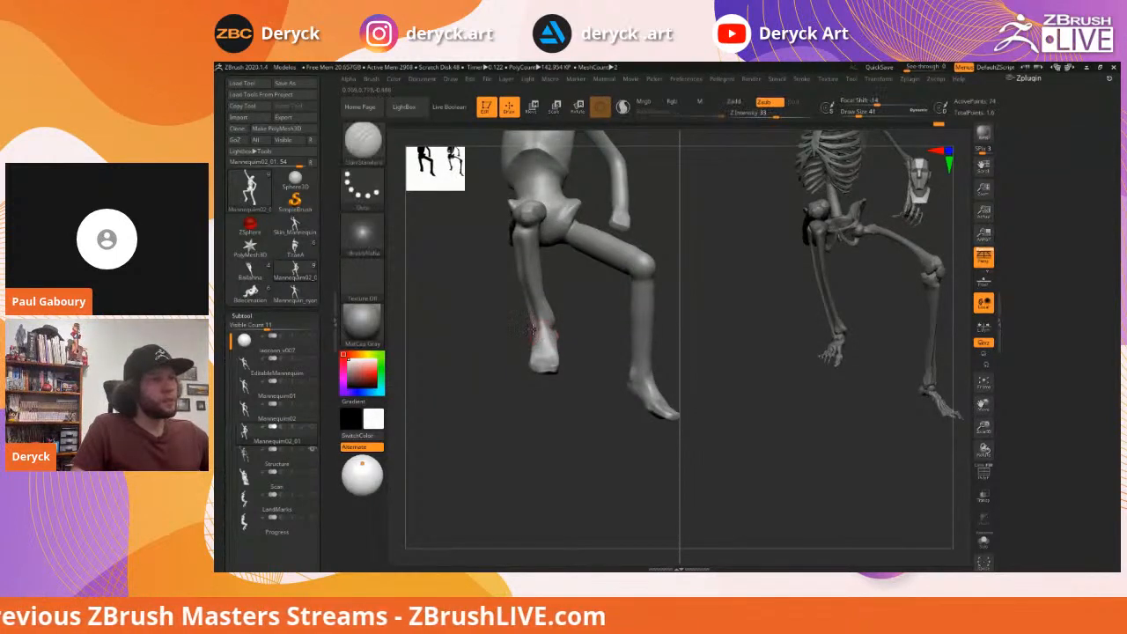
{"action": "mouse_move", "coordinate": [486, 317]}
{"action": "left_mouse_down"}
{"action": "mouse_move", "coordinate": [478, 323]}
{"action": "mouse_move", "coordinate": [647, 322]}
{"action": "mouse_move", "coordinate": [652, 340]}
{"action": "mouse_move", "coordinate": [652, 315]}
{"action": "mouse_move", "coordinate": [634, 329]}
{"action": "mouse_move", "coordinate": [654, 334]}
{"action": "mouse_move", "coordinate": [607, 329]}
{"action": "mouse_move", "coordinate": [625, 352]}
{"action": "mouse_move", "coordinate": [616, 348]}
{"action": "left_mouse_up"}
Switch to the Move brush at Draw Size 145
{"action": "key", "text": "b"}
{"action": "key", "text": "m"}
{"action": "key", "text": "v"}
{"action": "key", "text": "s"}
{"action": "mouse_move", "coordinate": [553, 326]}
{"action": "left_mouse_down"}
{"action": "mouse_move", "coordinate": [544, 350]}
{"action": "mouse_move", "coordinate": [533, 339]}
{"action": "mouse_move", "coordinate": [535, 370]}
{"action": "mouse_move", "coordinate": [536, 348]}
{"action": "mouse_move", "coordinate": [573, 350]}
{"action": "left_mouse_up"}
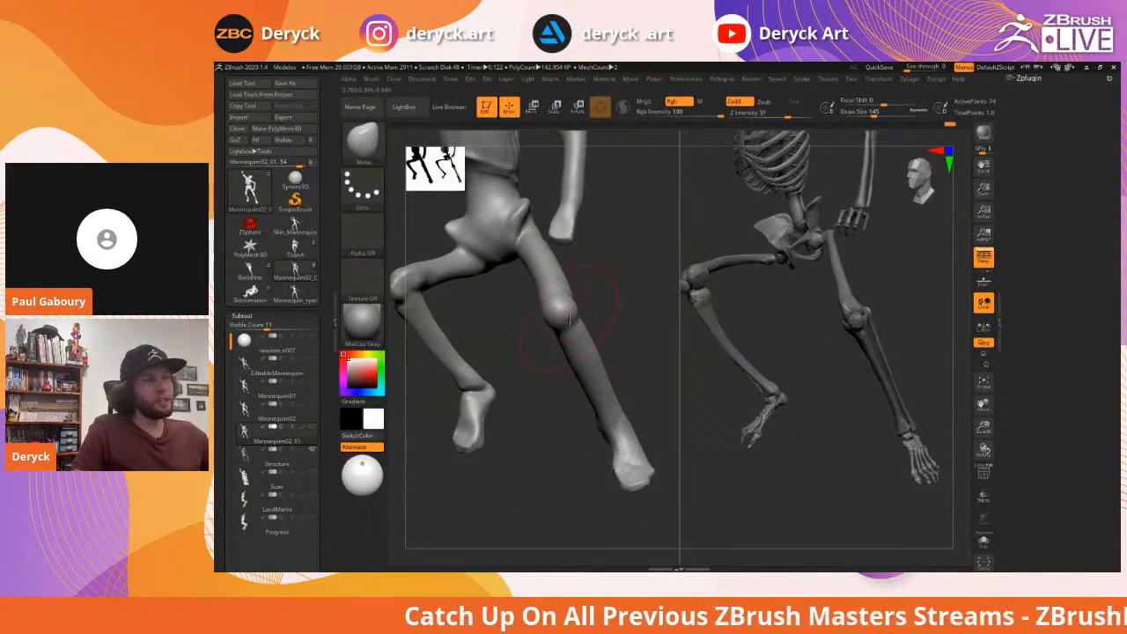
Flatten the shin from knee down to ankle with a size-68 brush
{"action": "key", "text": "b"}
{"action": "key", "text": "c"}
{"action": "key", "text": "b"}
{"action": "key", "text": "s"}
{"action": "mouse_move", "coordinate": [566, 324]}
{"action": "left_mouse_down"}
{"action": "mouse_move", "coordinate": [523, 326]}
{"action": "mouse_move", "coordinate": [535, 337]}
{"action": "left_mouse_up"}
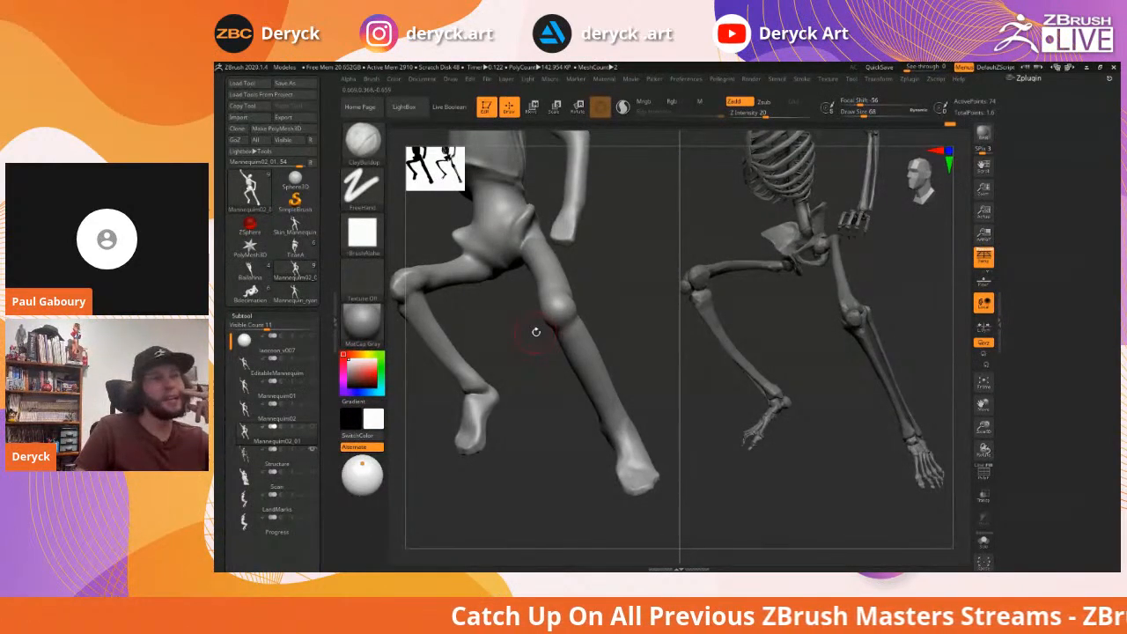
{"action": "left_click_drag", "start_coordinate": [577, 319], "coordinate": [524, 294]}
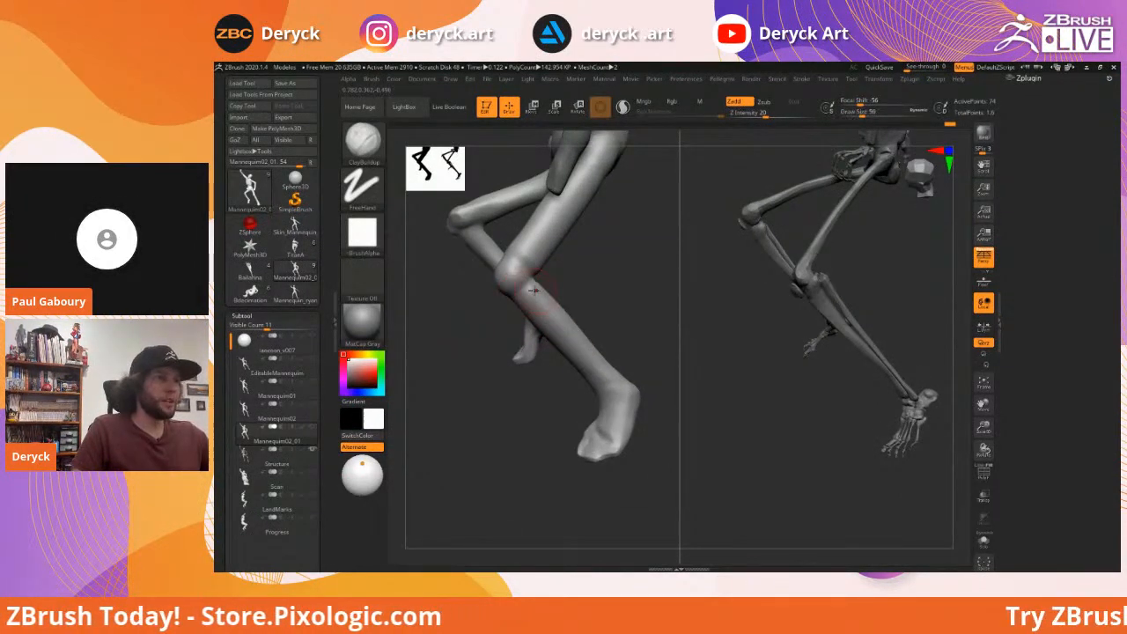
{"action": "key", "text": "shift"}
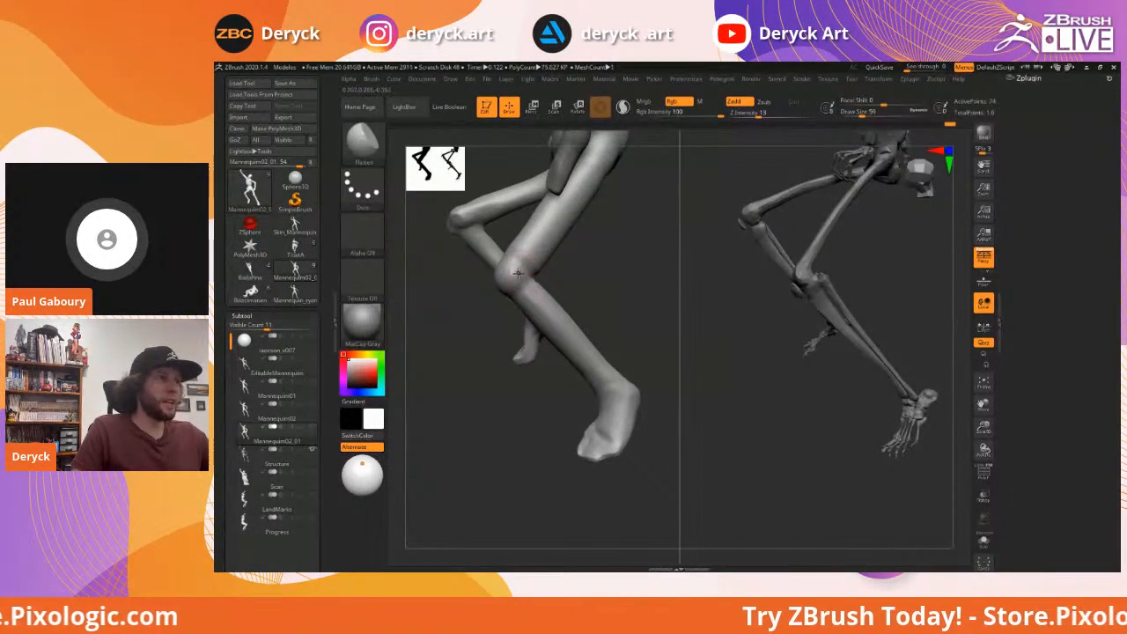
{"action": "mouse_move", "coordinate": [522, 275]}
{"action": "left_mouse_down"}
{"action": "mouse_move", "coordinate": [581, 340]}
{"action": "mouse_move", "coordinate": [669, 343]}
{"action": "mouse_move", "coordinate": [629, 352]}
{"action": "mouse_move", "coordinate": [632, 370]}
{"action": "mouse_move", "coordinate": [621, 360]}
{"action": "mouse_move", "coordinate": [634, 350]}
{"action": "mouse_move", "coordinate": [622, 355]}
{"action": "mouse_move", "coordinate": [553, 269]}
{"action": "mouse_move", "coordinate": [571, 279]}
{"action": "mouse_move", "coordinate": [540, 280]}
{"action": "mouse_move", "coordinate": [606, 287]}
{"action": "mouse_move", "coordinate": [583, 289]}
{"action": "left_mouse_up"}
Carve a crease below the kneecap with DamStandard at Draw Size 25
{"action": "key", "text": "b"}
{"action": "key", "text": "d"}
{"action": "key", "text": "s"}
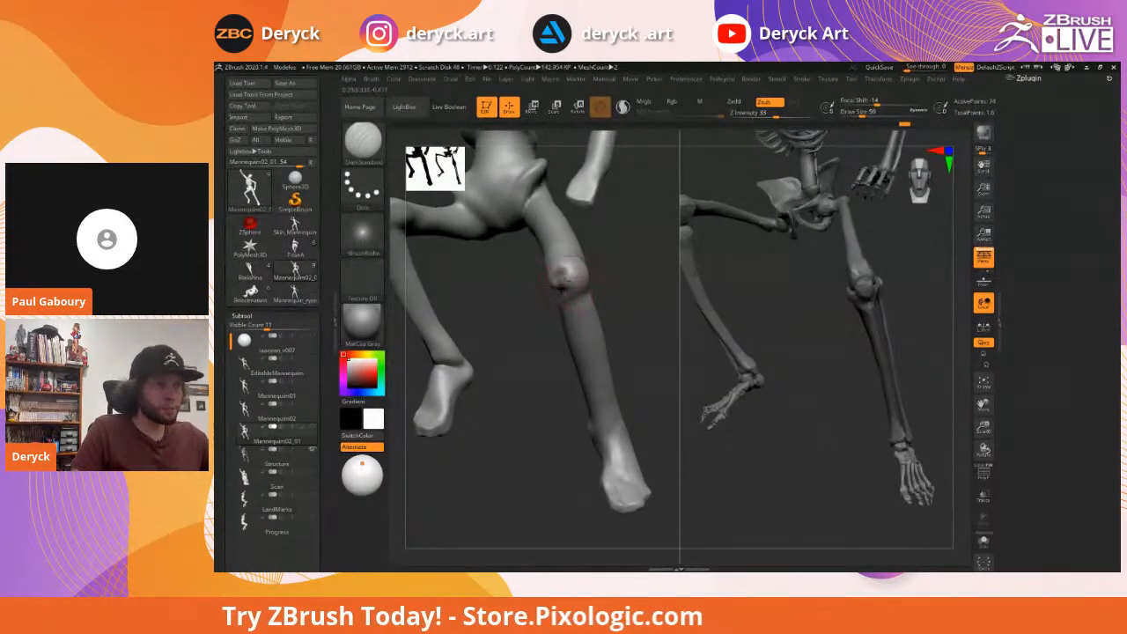
{"action": "key", "text": "s"}
{"action": "left_click", "coordinate": [561, 277]}
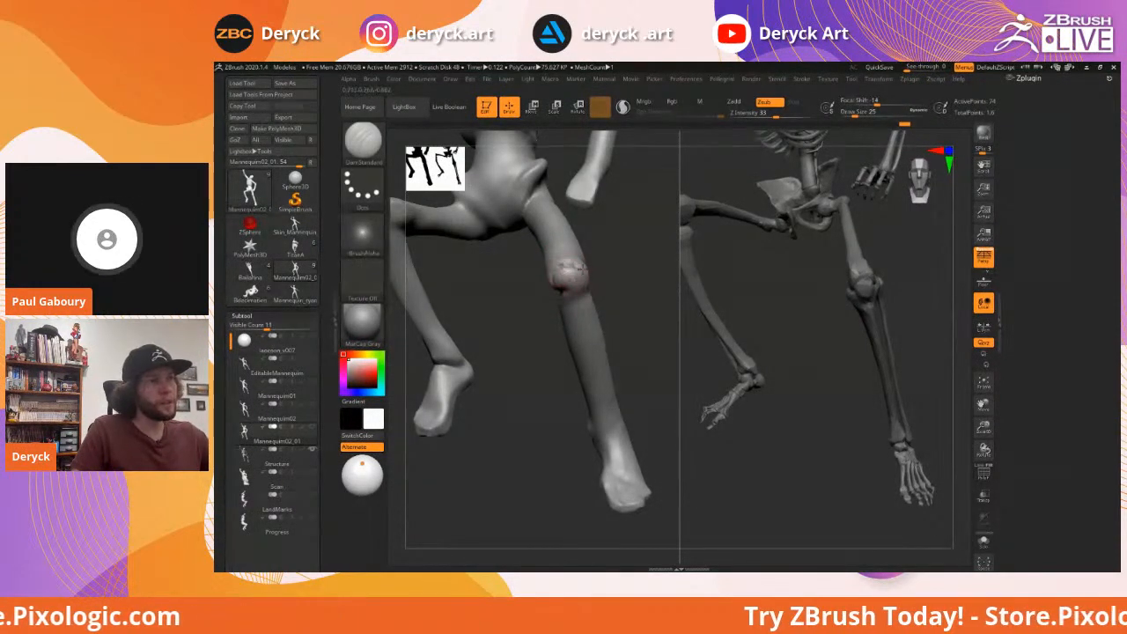
{"action": "left_click_drag", "start_coordinate": [574, 293], "coordinate": [564, 295]}
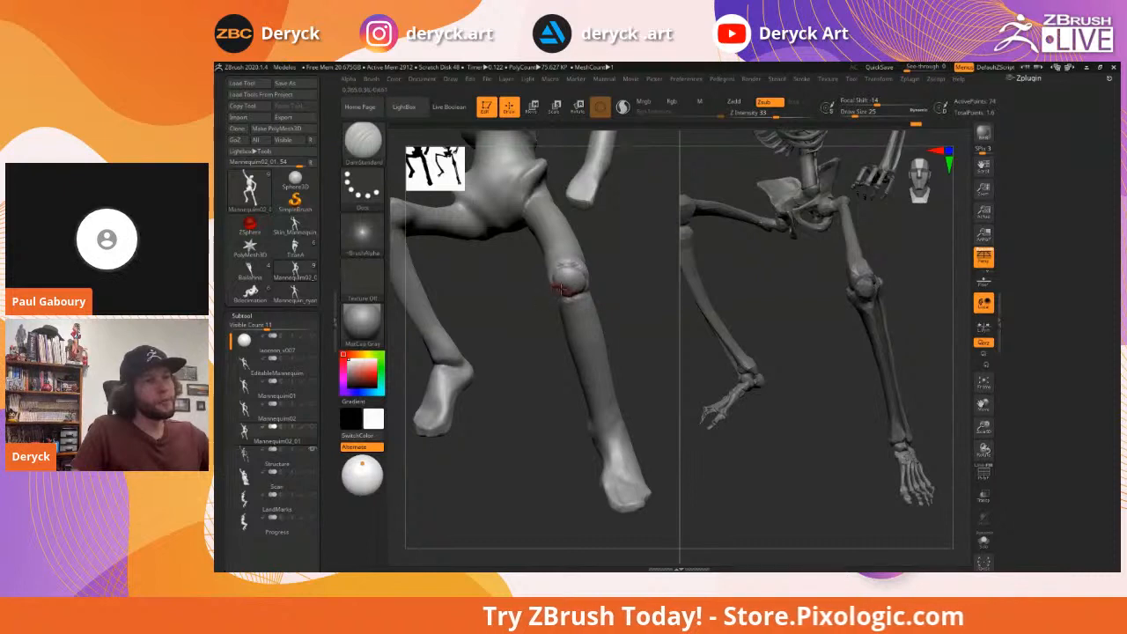
Build up clay over the knee with ClayBuildup
{"action": "key", "text": "b"}
{"action": "key", "text": "p"}
{"action": "key", "text": "i"}
{"action": "key", "text": "b"}
{"action": "key", "text": "c"}
{"action": "key", "text": "b"}
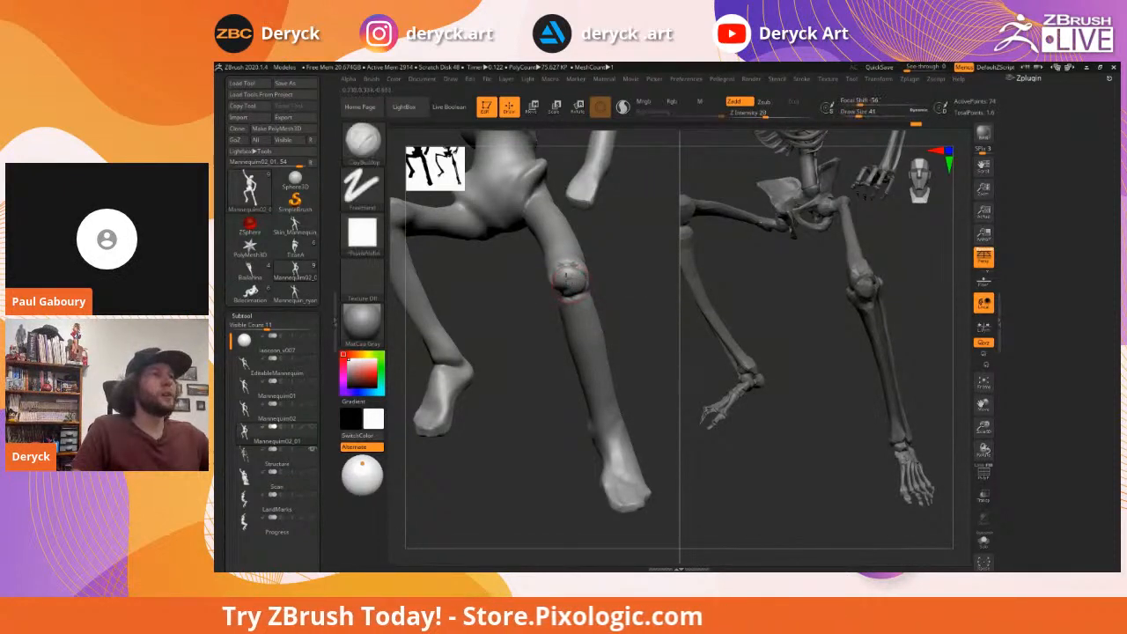
{"action": "left_click_drag", "start_coordinate": [573, 286], "coordinate": [568, 279]}
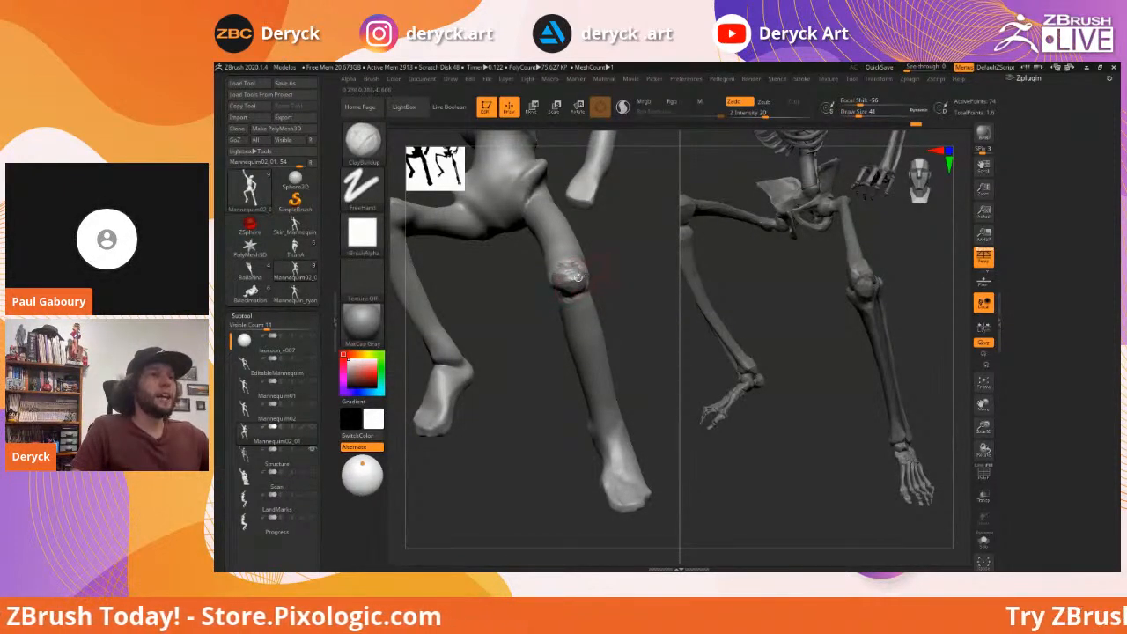
Switch to DamStandard at size 59 and orbit to review the leg
{"action": "key", "text": "b"}
{"action": "key", "text": "f"}
{"action": "key", "text": "a"}
{"action": "mouse_move", "coordinate": [531, 314]}
{"action": "left_mouse_down", "text": "alt"}
{"action": "mouse_move", "coordinate": [554, 299]}
{"action": "mouse_move", "coordinate": [538, 297]}
{"action": "mouse_move", "coordinate": [523, 303]}
{"action": "mouse_move", "coordinate": [565, 307]}
{"action": "mouse_move", "coordinate": [536, 309]}
{"action": "mouse_move", "coordinate": [541, 296]}
{"action": "mouse_move", "coordinate": [521, 278]}
{"action": "mouse_move", "coordinate": [531, 284]}
{"action": "left_mouse_up", "text": "alt"}
{"action": "key", "text": "b"}
{"action": "key", "text": "d"}
{"action": "key", "text": "s"}
{"action": "key", "text": "s"}
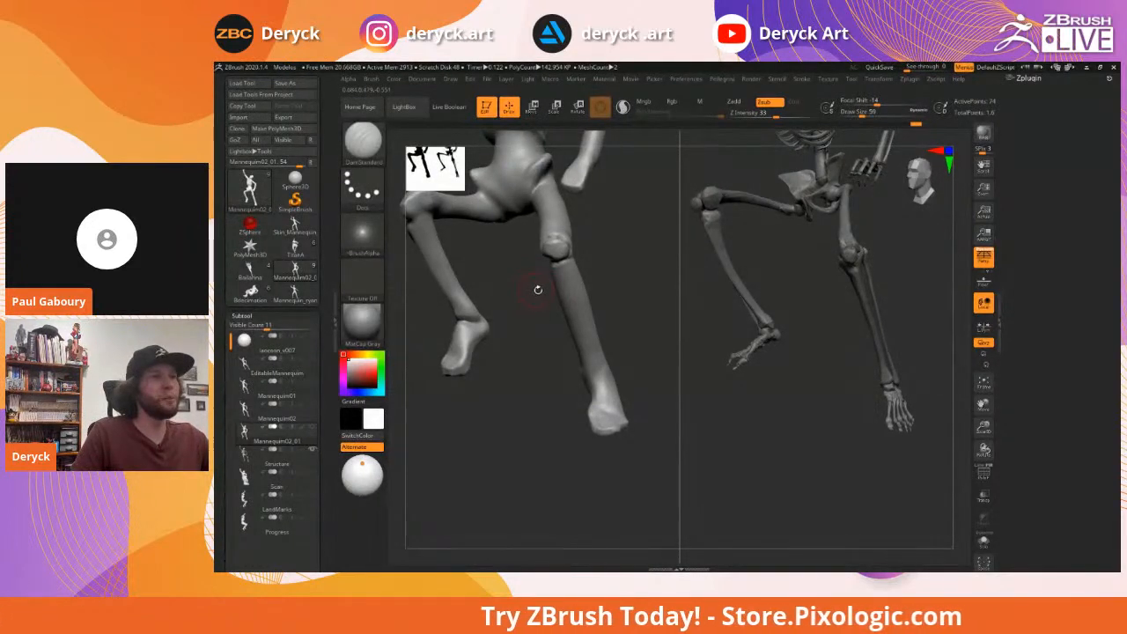
{"action": "mouse_move", "coordinate": [546, 289]}
{"action": "left_mouse_down"}
{"action": "mouse_move", "coordinate": [528, 292]}
{"action": "mouse_move", "coordinate": [539, 280]}
{"action": "mouse_move", "coordinate": [502, 245]}
{"action": "left_mouse_up"}
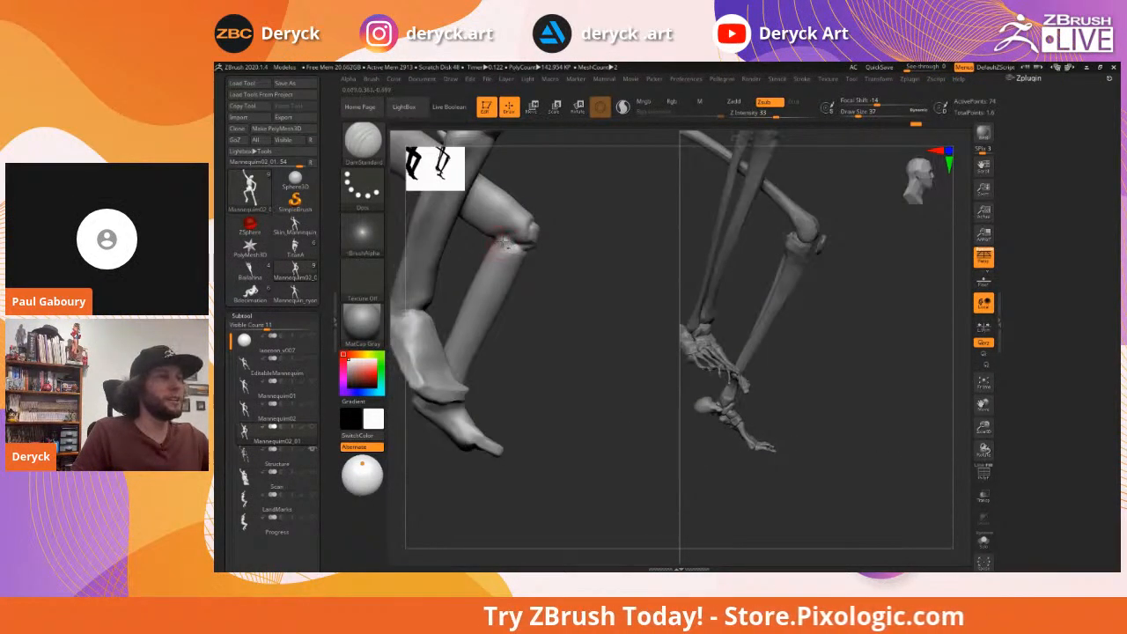
Orbit to a front view of the legs, cycling between ClayBuildup and Move
{"action": "mouse_move", "coordinate": [554, 279]}
{"action": "left_mouse_down"}
{"action": "mouse_move", "coordinate": [564, 294]}
{"action": "mouse_move", "coordinate": [492, 243]}
{"action": "mouse_move", "coordinate": [473, 247]}
{"action": "mouse_move", "coordinate": [597, 273]}
{"action": "mouse_move", "coordinate": [646, 301]}
{"action": "mouse_move", "coordinate": [644, 285]}
{"action": "mouse_move", "coordinate": [646, 294]}
{"action": "mouse_move", "coordinate": [513, 252]}
{"action": "mouse_move", "coordinate": [543, 248]}
{"action": "mouse_move", "coordinate": [537, 236]}
{"action": "left_mouse_up"}
{"action": "key", "text": "b"}
{"action": "key", "text": "c"}
{"action": "key", "text": "b"}
{"action": "key", "text": "s"}
{"action": "key", "text": "s"}
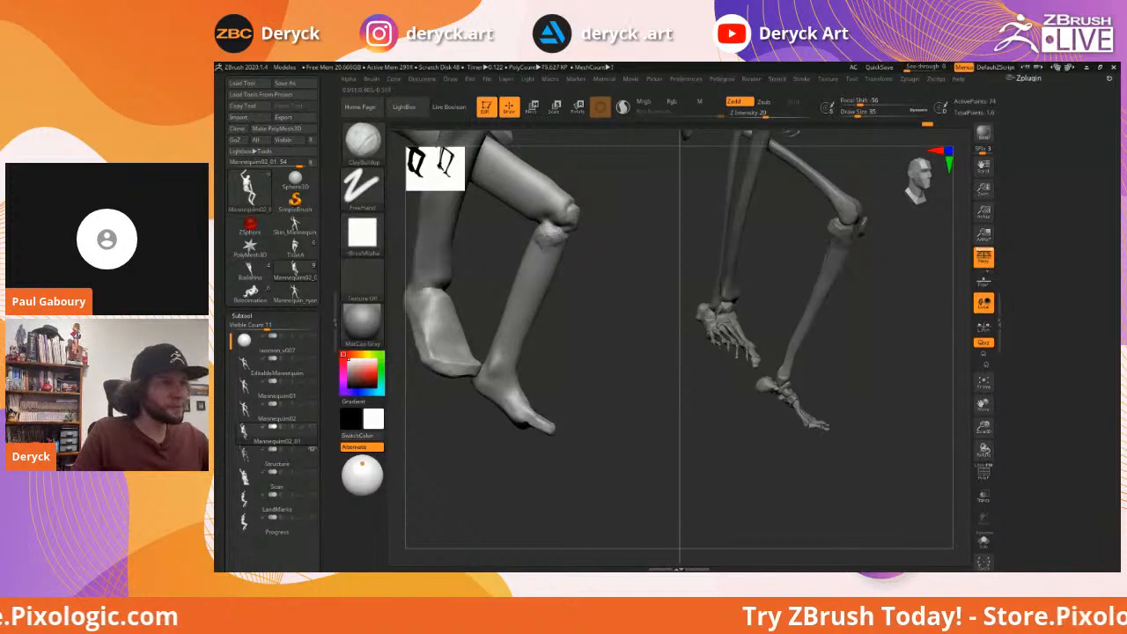
{"action": "mouse_move", "coordinate": [548, 249]}
{"action": "left_mouse_down"}
{"action": "mouse_move", "coordinate": [531, 264]}
{"action": "mouse_move", "coordinate": [544, 237]}
{"action": "mouse_move", "coordinate": [528, 254]}
{"action": "mouse_move", "coordinate": [535, 267]}
{"action": "left_mouse_up"}
{"action": "key", "text": "b"}
{"action": "key", "text": "m"}
{"action": "key", "text": "v"}
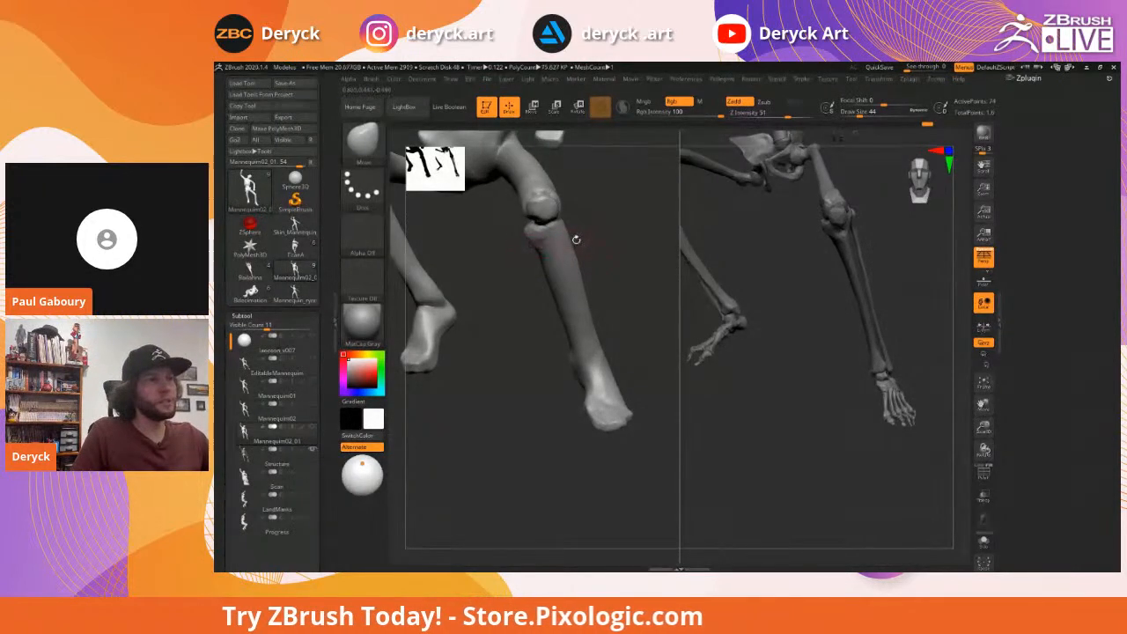
Build raised ridges along the shin with three ClayBuildup strokes
{"action": "key", "text": "b"}
{"action": "key", "text": "c"}
{"action": "key", "text": "b"}
{"action": "mouse_move", "coordinate": [626, 256]}
{"action": "left_mouse_down"}
{"action": "mouse_move", "coordinate": [546, 322]}
{"action": "mouse_move", "coordinate": [546, 357]}
{"action": "mouse_move", "coordinate": [520, 373]}
{"action": "mouse_move", "coordinate": [555, 344]}
{"action": "mouse_move", "coordinate": [551, 354]}
{"action": "mouse_move", "coordinate": [539, 339]}
{"action": "left_mouse_up"}
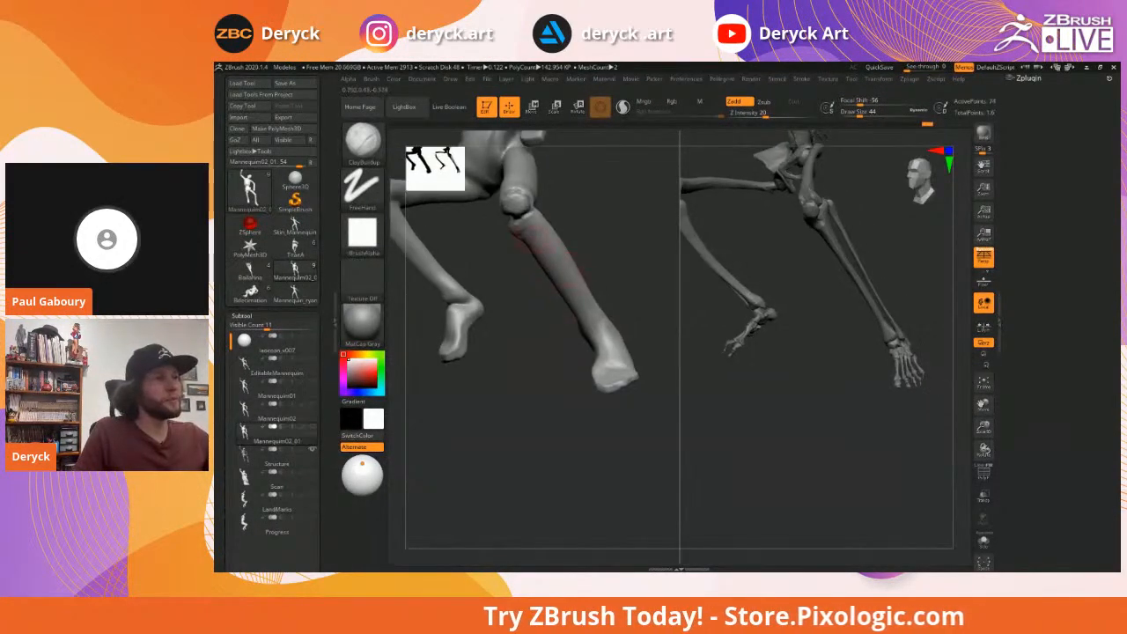
{"action": "left_click_drag", "start_coordinate": [531, 224], "coordinate": [601, 333]}
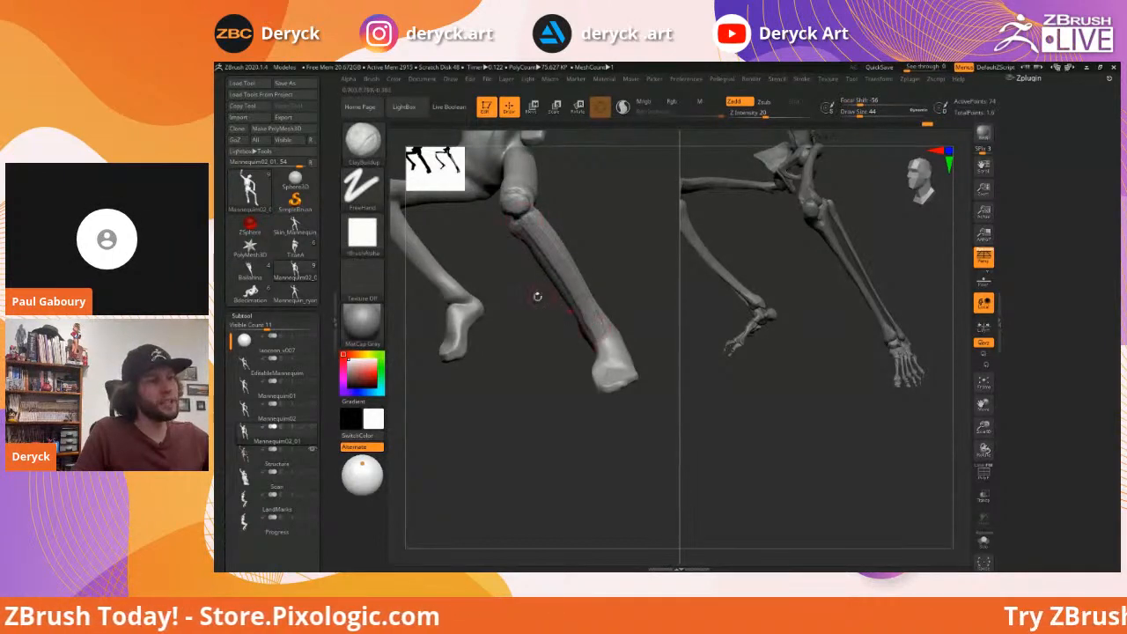
{"action": "left_click_drag", "start_coordinate": [536, 295], "coordinate": [555, 292]}
{"action": "left_click_drag", "start_coordinate": [528, 249], "coordinate": [548, 304], "text": "shift"}
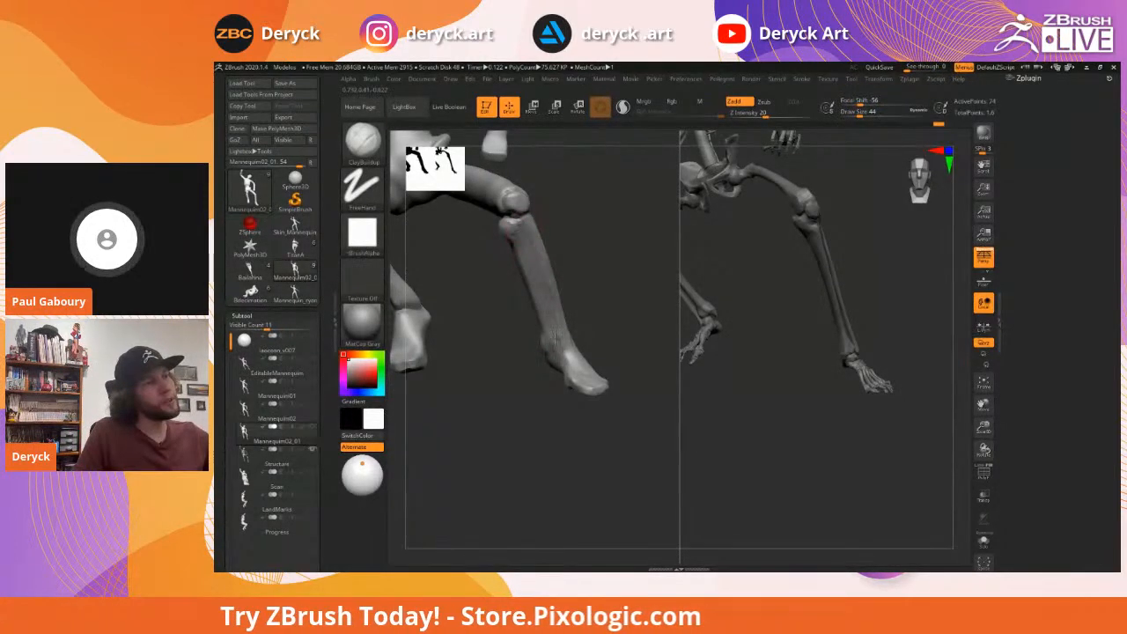
Select DamStandard and orbit to a side view bringing the thigh into view
{"action": "mouse_move", "coordinate": [621, 293]}
{"action": "left_mouse_down"}
{"action": "mouse_move", "coordinate": [528, 332]}
{"action": "mouse_move", "coordinate": [553, 332]}
{"action": "left_mouse_up"}
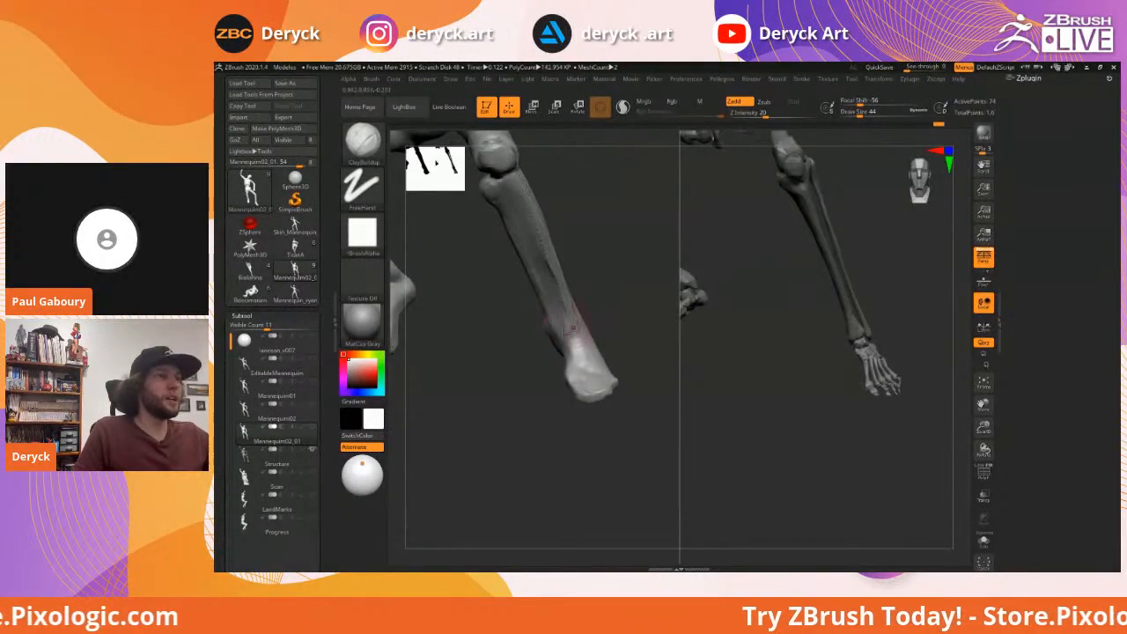
{"action": "key", "text": "b"}
{"action": "key", "text": "d"}
{"action": "key", "text": "s"}
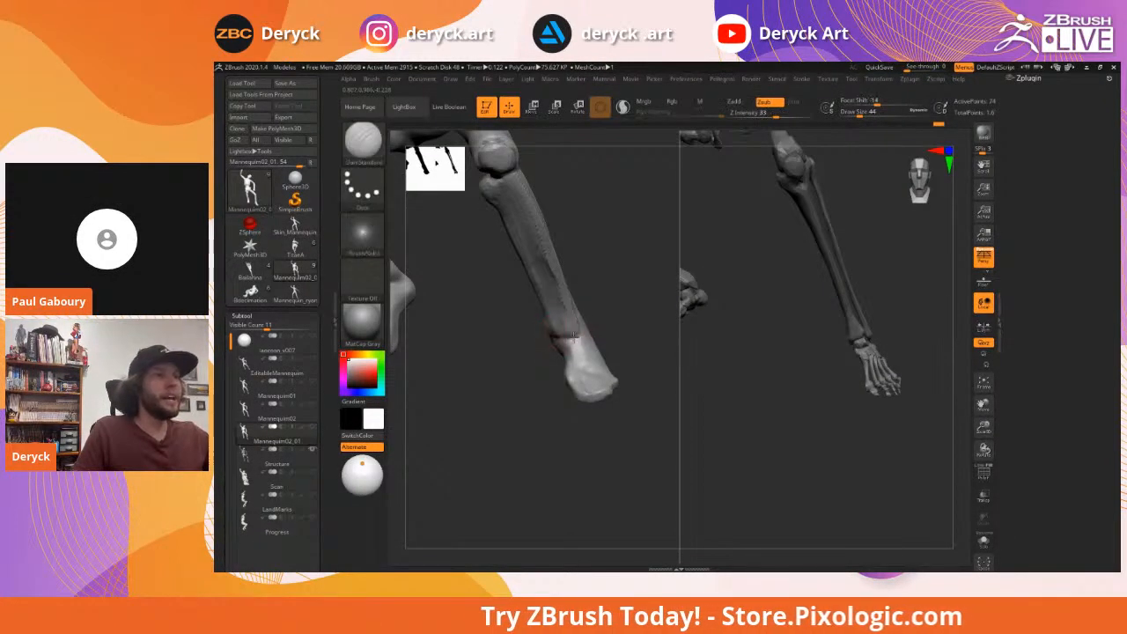
{"action": "mouse_move", "coordinate": [622, 317]}
{"action": "left_mouse_down"}
{"action": "mouse_move", "coordinate": [570, 325]}
{"action": "mouse_move", "coordinate": [587, 300]}
{"action": "left_mouse_up"}
{"action": "left_click_drag", "start_coordinate": [497, 288], "coordinate": [542, 308]}
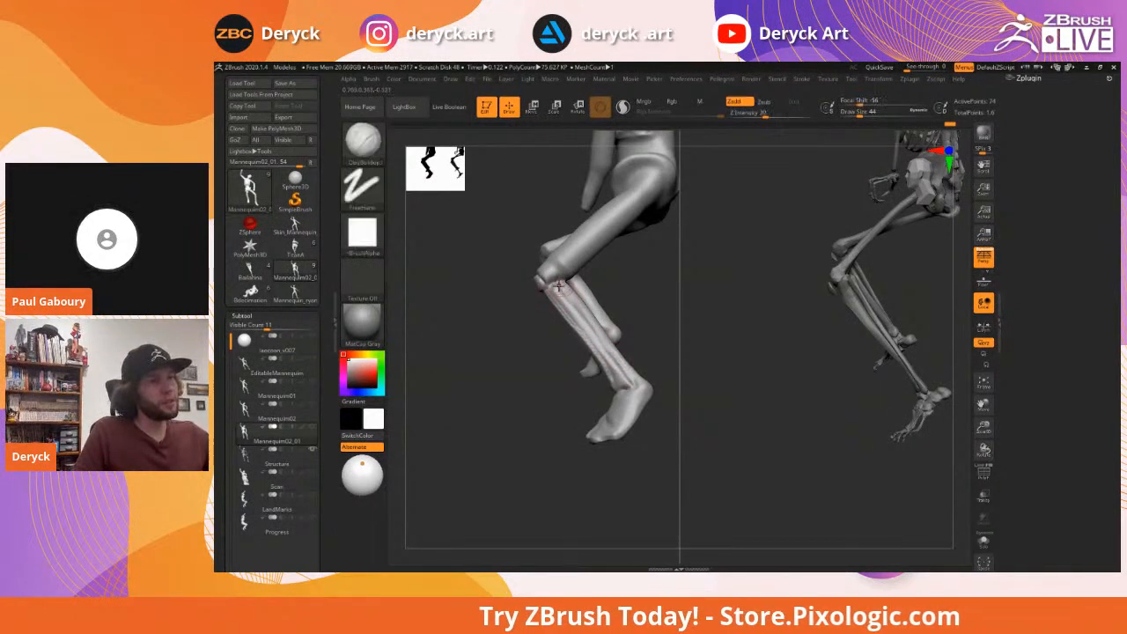
Add a ClayBuildup ridge down the shin toward the ankle, then view the whole figure
{"action": "key", "text": "b"}
{"action": "key", "text": "c"}
{"action": "key", "text": "b"}
{"action": "left_click_drag", "start_coordinate": [547, 288], "coordinate": [626, 383]}
{"action": "left_click_drag", "start_coordinate": [484, 357], "coordinate": [531, 351]}
{"action": "key", "text": "b"}
{"action": "key", "text": "m"}
{"action": "key", "text": "v"}
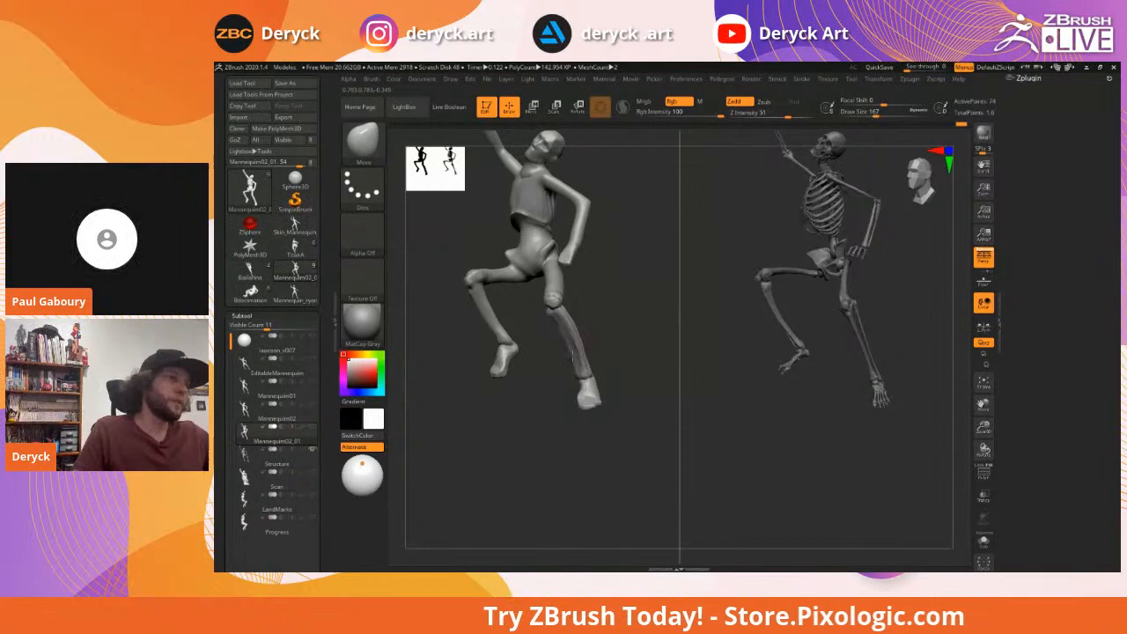
Set ClayBuildup to Draw Size 49 after trying Flatten at 65 and ClayBuildup at 29
{"action": "mouse_move", "coordinate": [629, 325]}
{"action": "left_mouse_down"}
{"action": "mouse_move", "coordinate": [664, 336]}
{"action": "mouse_move", "coordinate": [662, 356]}
{"action": "mouse_move", "coordinate": [649, 343]}
{"action": "mouse_move", "coordinate": [636, 356]}
{"action": "mouse_move", "coordinate": [630, 342]}
{"action": "mouse_move", "coordinate": [650, 343]}
{"action": "mouse_move", "coordinate": [574, 360]}
{"action": "mouse_move", "coordinate": [564, 346]}
{"action": "mouse_move", "coordinate": [612, 337]}
{"action": "left_mouse_up"}
{"action": "key", "text": "b"}
{"action": "key", "text": "f"}
{"action": "key", "text": "a"}
{"action": "key", "text": "s"}
{"action": "key", "text": "b"}
{"action": "key", "text": "c"}
{"action": "key", "text": "b"}
{"action": "key", "text": "s"}
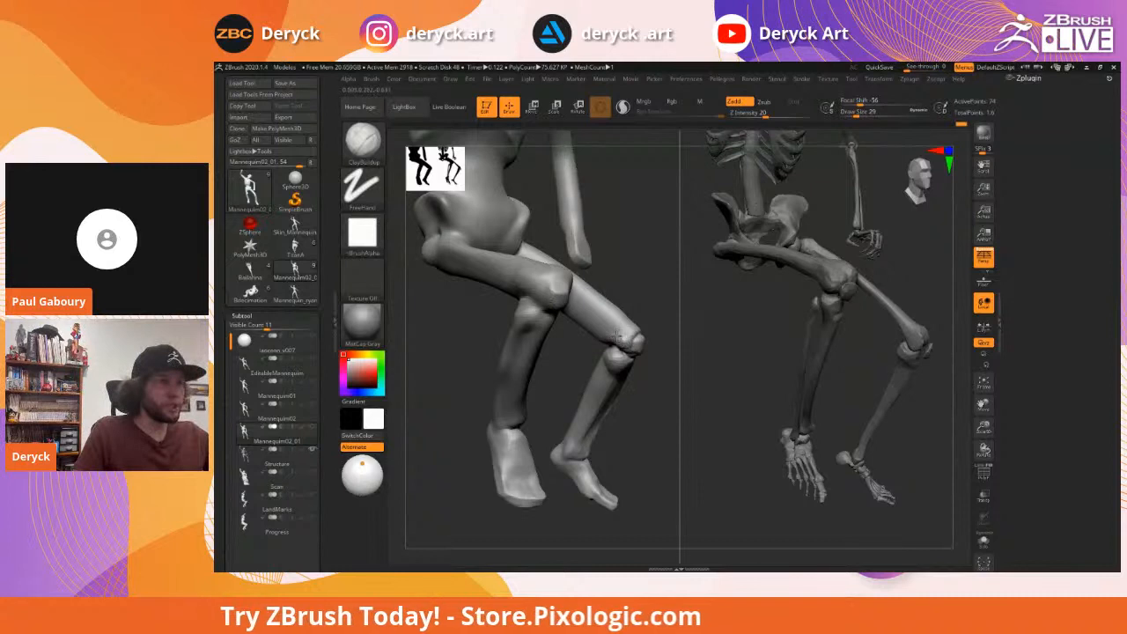
{"action": "key", "text": "s"}
{"action": "left_click_drag", "start_coordinate": [623, 330], "coordinate": [632, 331]}
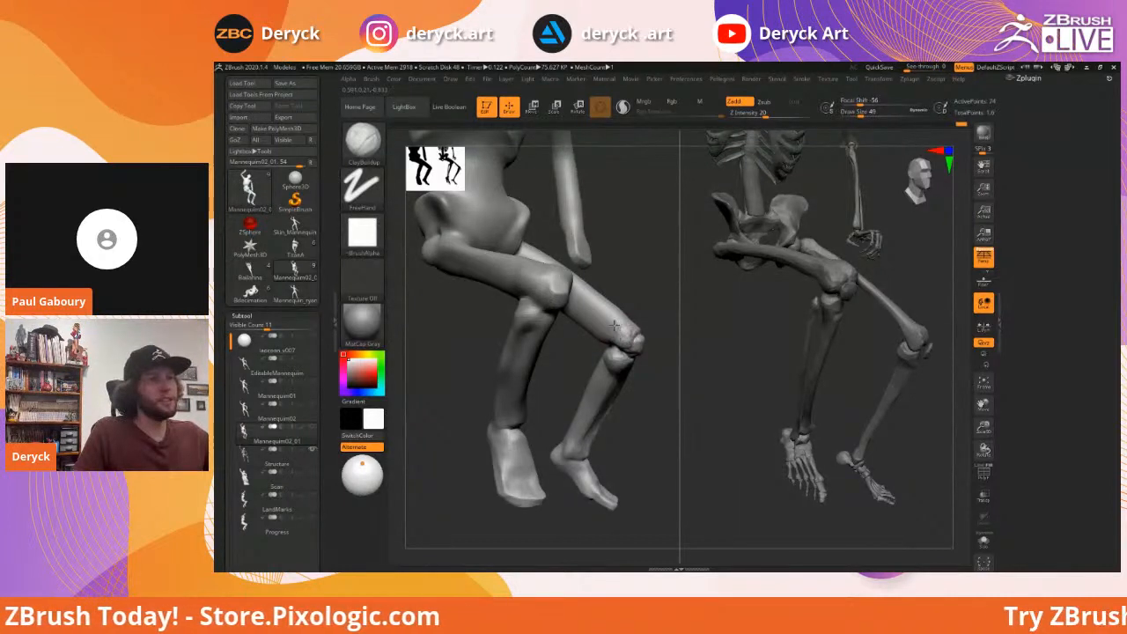
Build up clay on the mannequin's thigh from a front three-quarter view
{"action": "left_click_drag", "start_coordinate": [653, 307], "coordinate": [614, 332]}
{"action": "left_click_drag", "start_coordinate": [486, 269], "coordinate": [440, 273]}
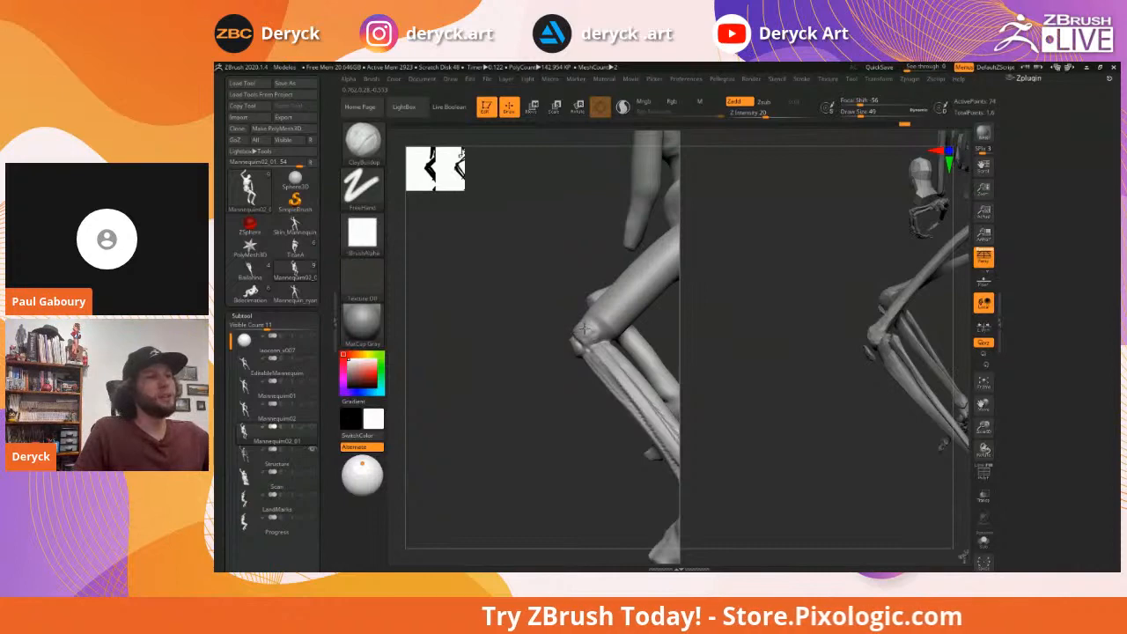
{"action": "left_click_drag", "start_coordinate": [507, 322], "coordinate": [548, 331]}
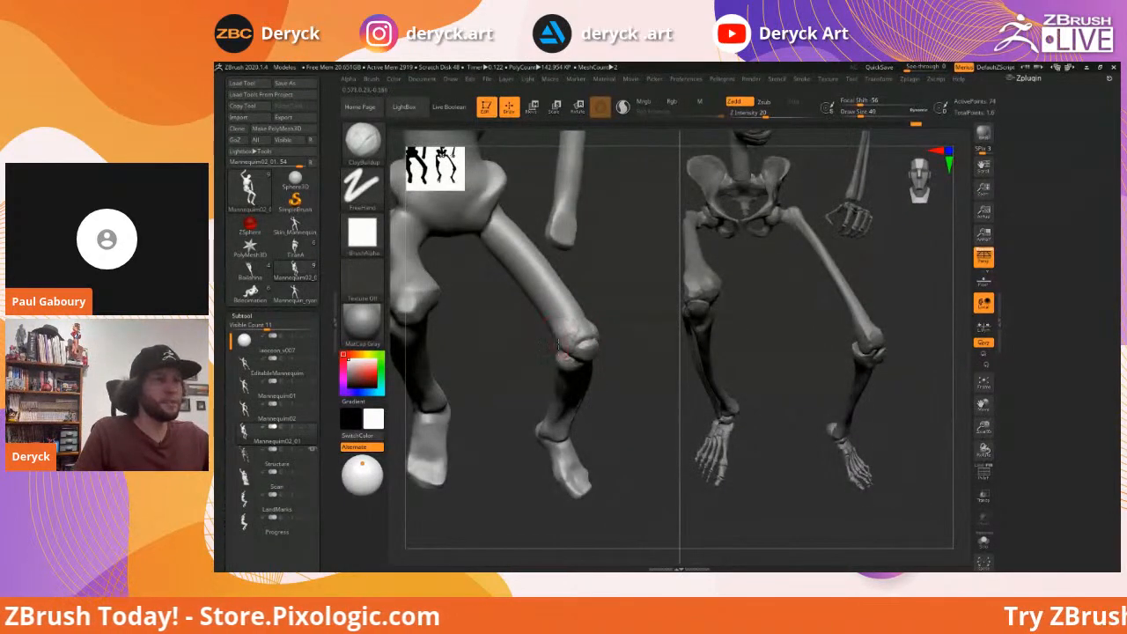
{"action": "mouse_move", "coordinate": [634, 308]}
{"action": "left_mouse_down"}
{"action": "mouse_move", "coordinate": [652, 335]}
{"action": "mouse_move", "coordinate": [544, 301]}
{"action": "mouse_move", "coordinate": [588, 373]}
{"action": "left_mouse_up"}
{"action": "mouse_move", "coordinate": [635, 331]}
{"action": "left_mouse_down"}
{"action": "mouse_move", "coordinate": [581, 319]}
{"action": "mouse_move", "coordinate": [589, 342]}
{"action": "mouse_move", "coordinate": [589, 302]}
{"action": "mouse_move", "coordinate": [644, 305]}
{"action": "left_mouse_up"}
{"action": "key", "text": "shift+f"}
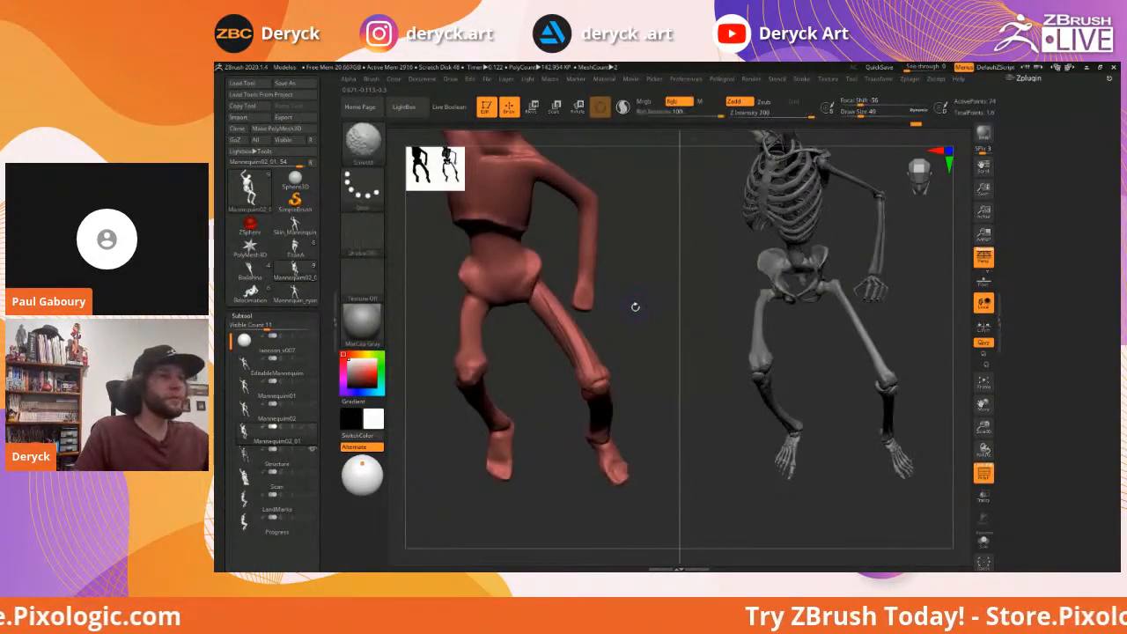
{"action": "key", "text": "shift+f"}
{"action": "left_click_drag", "start_coordinate": [639, 259], "coordinate": [604, 320], "text": "ctrl+shift"}
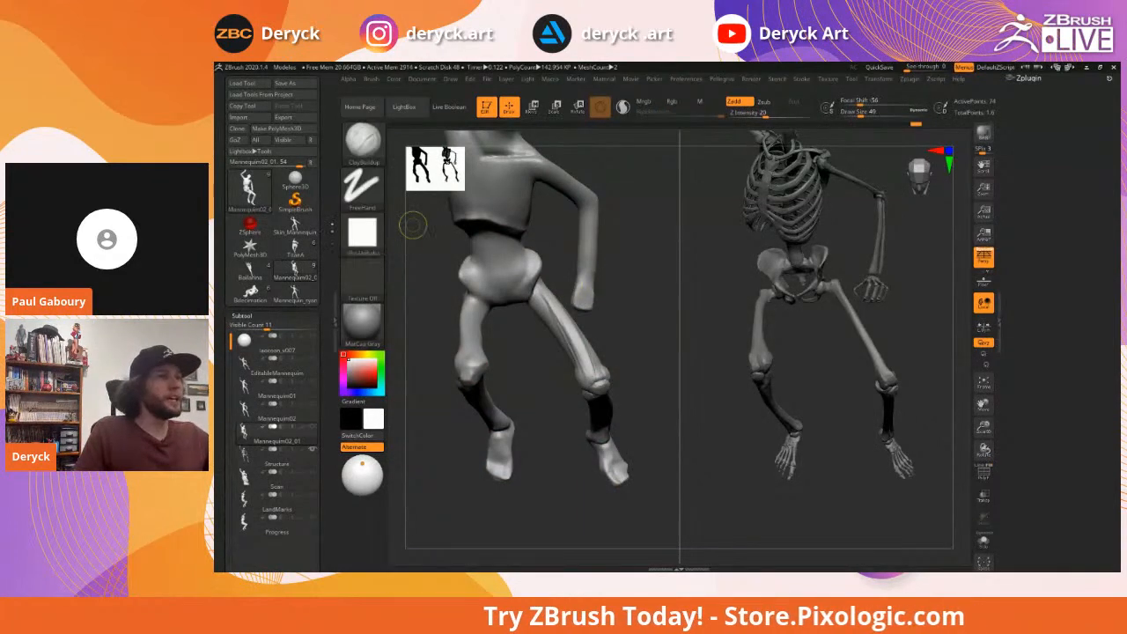
{"action": "left_click", "coordinate": [361, 194], "text": "ctrl+shift"}
{"action": "left_click", "coordinate": [556, 198], "text": "ctrl+shift"}
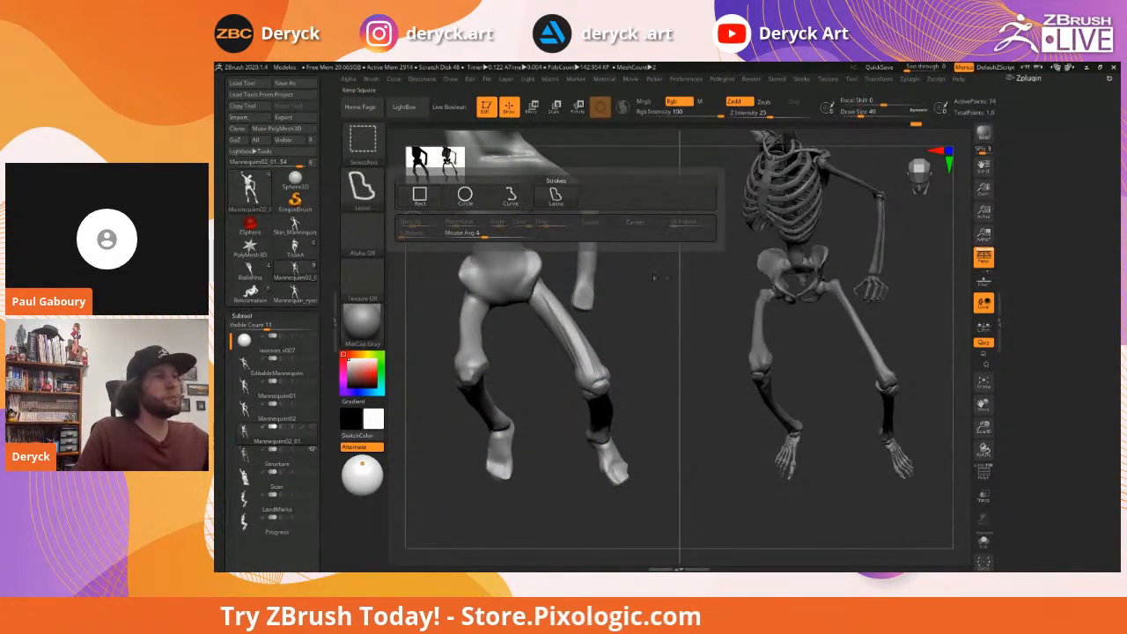
{"action": "mouse_move", "coordinate": [661, 297]}
{"action": "left_mouse_down", "text": "alt"}
{"action": "mouse_move", "coordinate": [647, 256]}
{"action": "mouse_move", "coordinate": [654, 313]}
{"action": "mouse_move", "coordinate": [628, 276]}
{"action": "left_mouse_up", "text": "alt"}
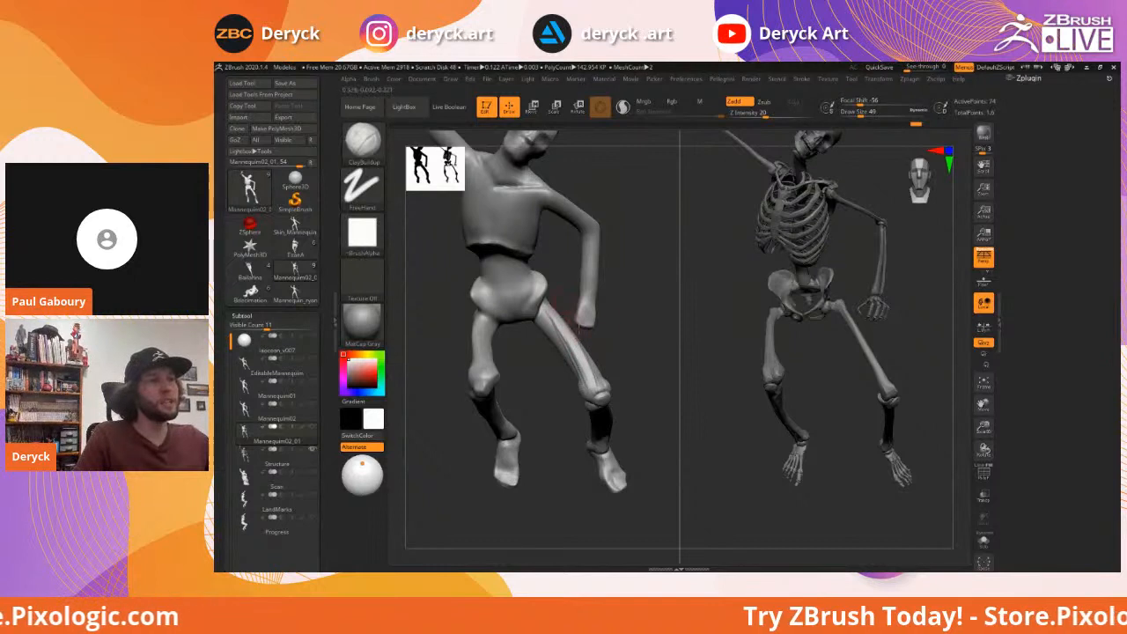
{"action": "mouse_move", "coordinate": [630, 314]}
{"action": "left_mouse_down"}
{"action": "mouse_move", "coordinate": [604, 307]}
{"action": "mouse_move", "coordinate": [584, 337]}
{"action": "mouse_move", "coordinate": [620, 311]}
{"action": "left_mouse_up"}
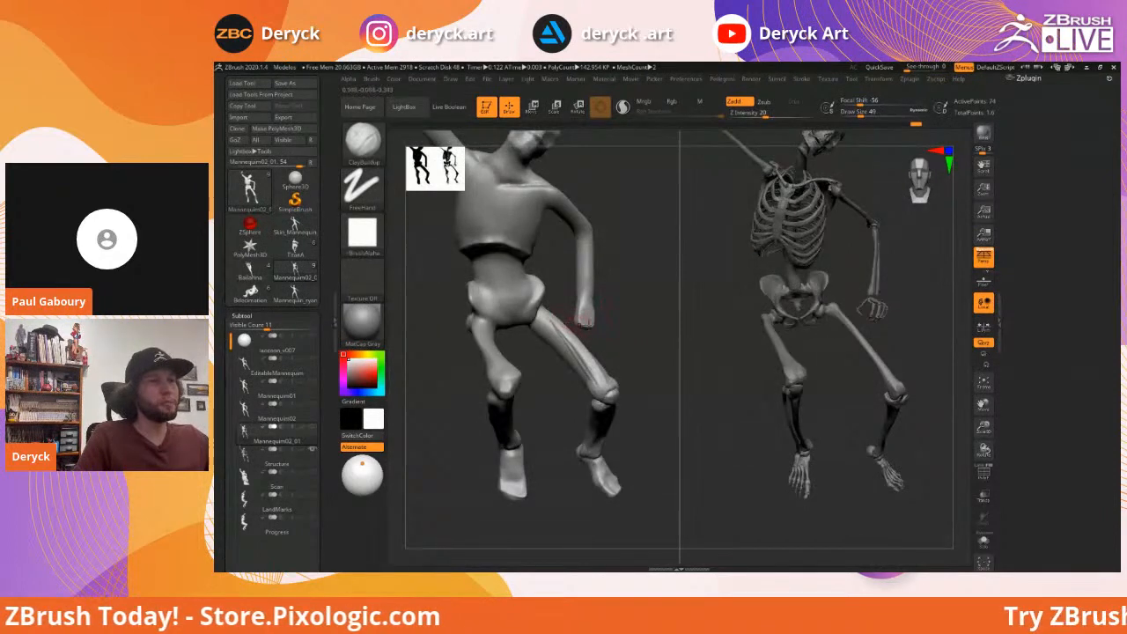
Orbit both figures and set DamStandard to Draw Size 101
{"action": "left_click_drag", "start_coordinate": [624, 317], "coordinate": [620, 308]}
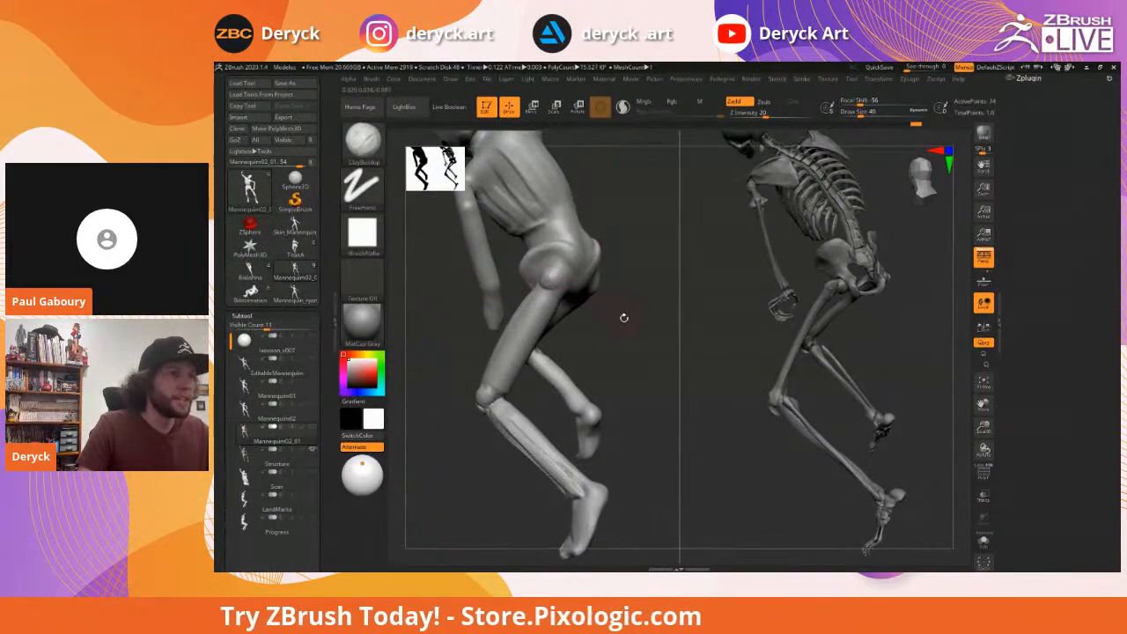
{"action": "key", "text": "b"}
{"action": "key", "text": "d"}
{"action": "key", "text": "s"}
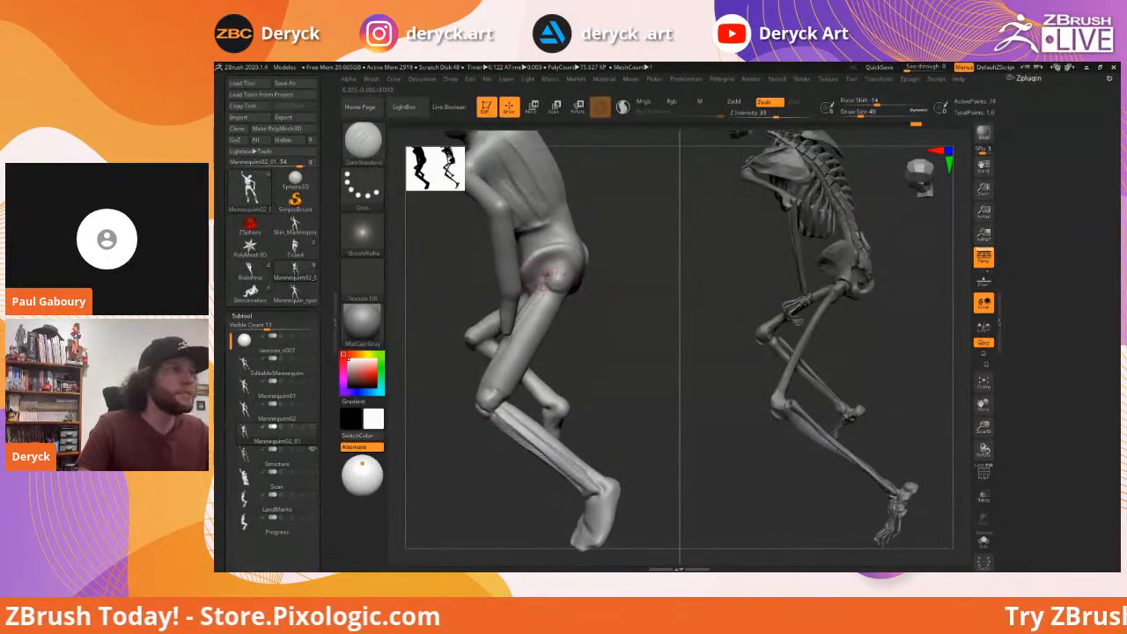
{"action": "left_click_drag", "start_coordinate": [604, 332], "coordinate": [570, 315]}
{"action": "key", "text": "s"}
{"action": "left_click", "coordinate": [569, 315]}
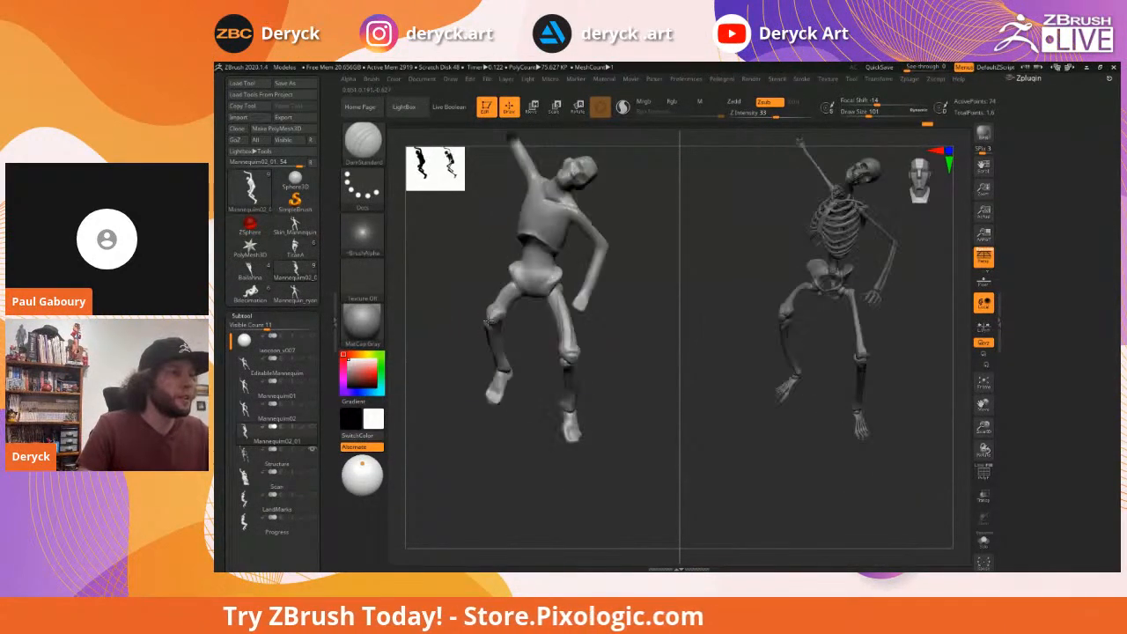
Zoom in on the chest with ClayBuildup at Draw Size 65
{"action": "mouse_move", "coordinate": [470, 312]}
{"action": "left_mouse_down", "text": "alt"}
{"action": "mouse_move", "coordinate": [470, 326]}
{"action": "mouse_move", "coordinate": [466, 294]}
{"action": "mouse_move", "coordinate": [483, 287]}
{"action": "mouse_move", "coordinate": [504, 241]}
{"action": "mouse_move", "coordinate": [537, 248]}
{"action": "mouse_move", "coordinate": [530, 268]}
{"action": "mouse_move", "coordinate": [553, 287]}
{"action": "left_mouse_up", "text": "alt"}
{"action": "key", "text": "b"}
{"action": "key", "text": "c"}
{"action": "key", "text": "b"}
{"action": "key", "text": "s"}
{"action": "left_click_drag", "start_coordinate": [599, 256], "coordinate": [519, 269]}
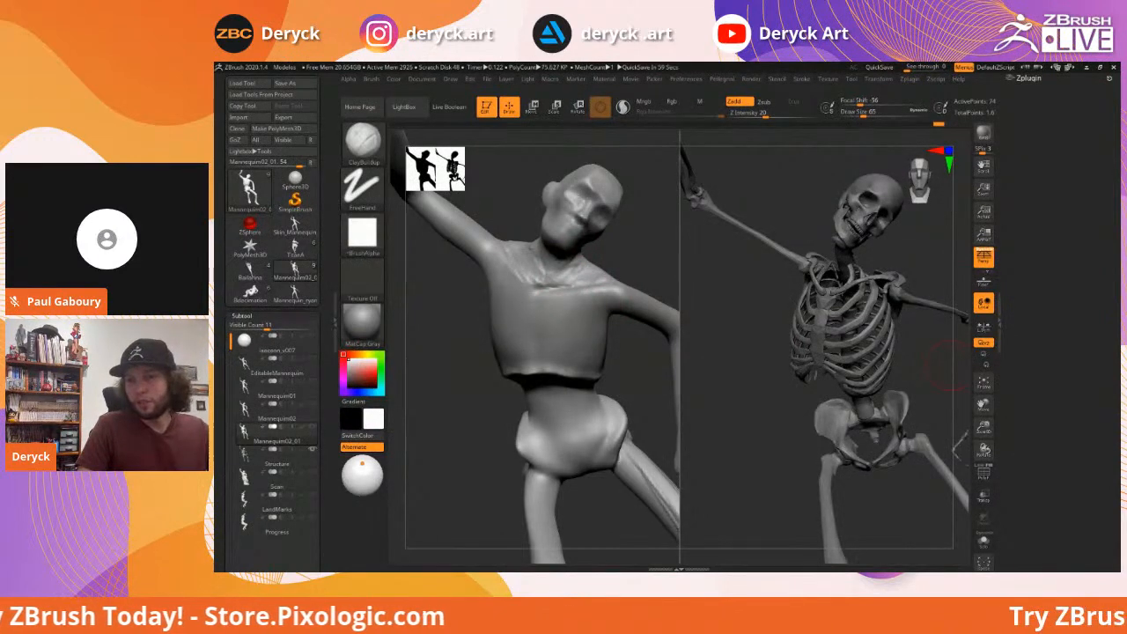
Build clay ridges down the mannequin's neck and upper spine at brush size 51
{"action": "left_click_drag", "start_coordinate": [951, 366], "coordinate": [456, 266]}
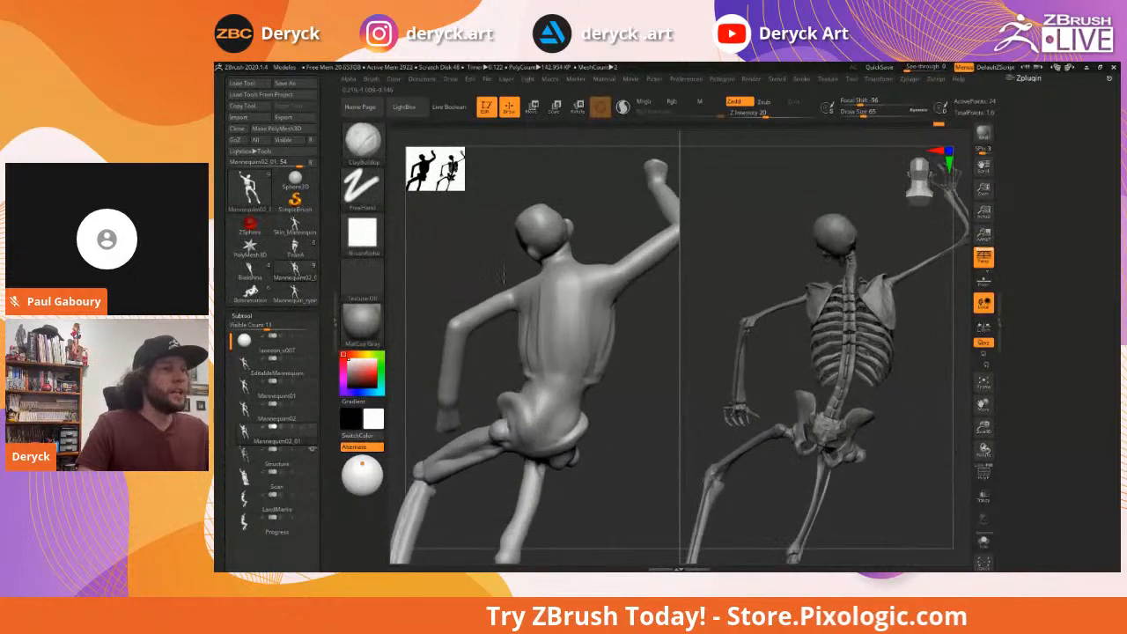
{"action": "key", "text": "s"}
{"action": "mouse_move", "coordinate": [569, 286]}
{"action": "left_mouse_down"}
{"action": "mouse_move", "coordinate": [556, 287]}
{"action": "mouse_move", "coordinate": [553, 317]}
{"action": "left_mouse_up"}
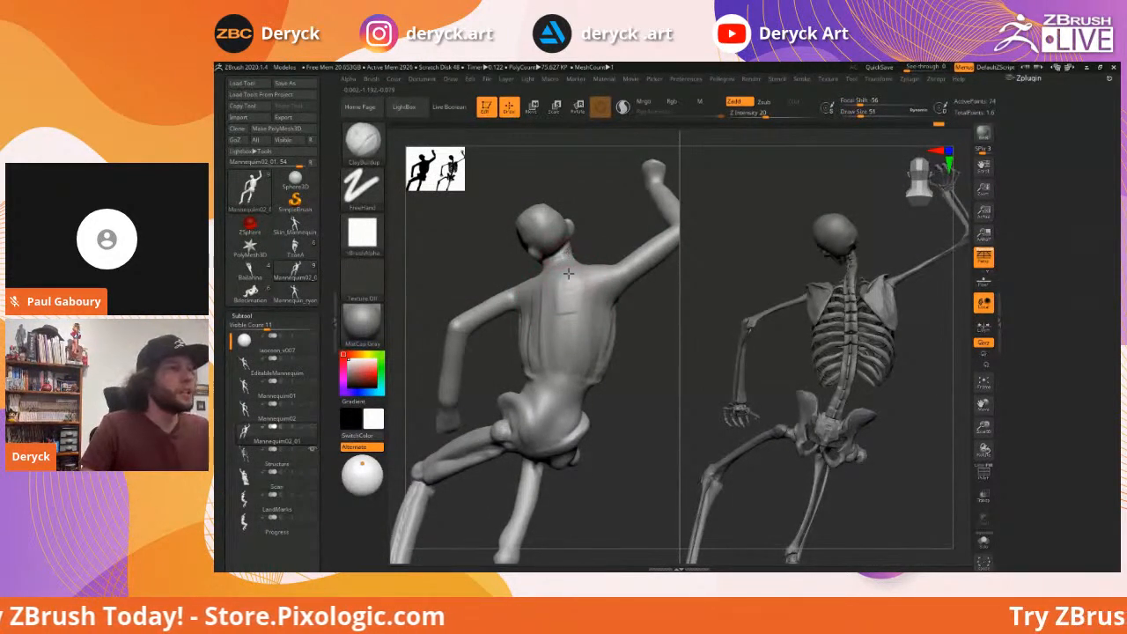
{"action": "left_click_drag", "start_coordinate": [561, 257], "coordinate": [550, 327]}
{"action": "left_click_drag", "start_coordinate": [566, 280], "coordinate": [562, 330]}
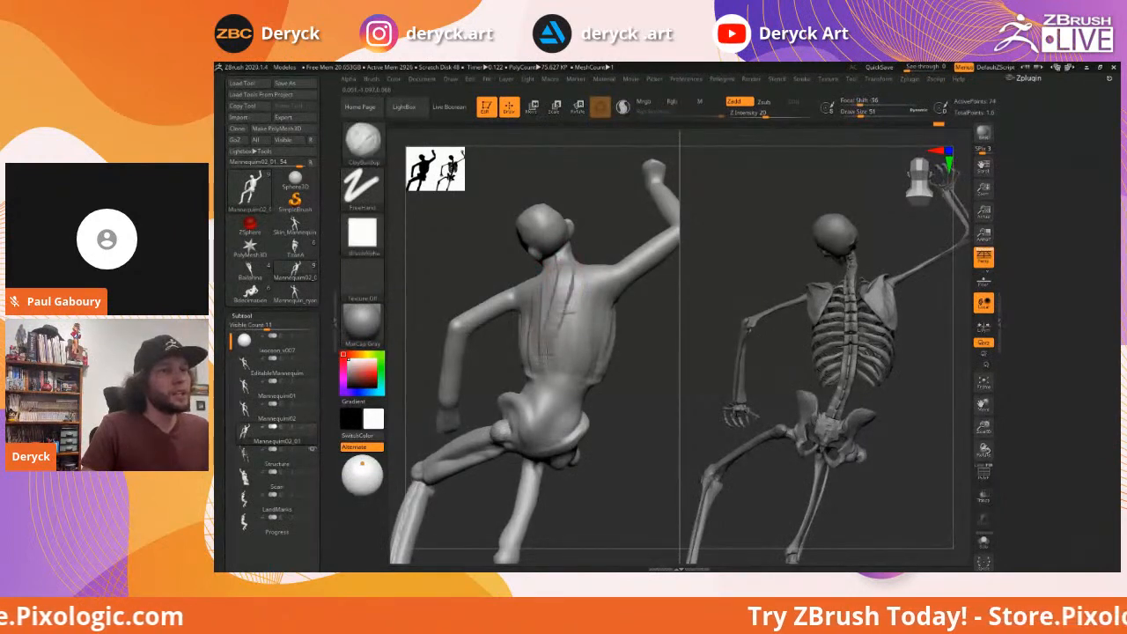
{"action": "left_click_drag", "start_coordinate": [569, 284], "coordinate": [557, 403]}
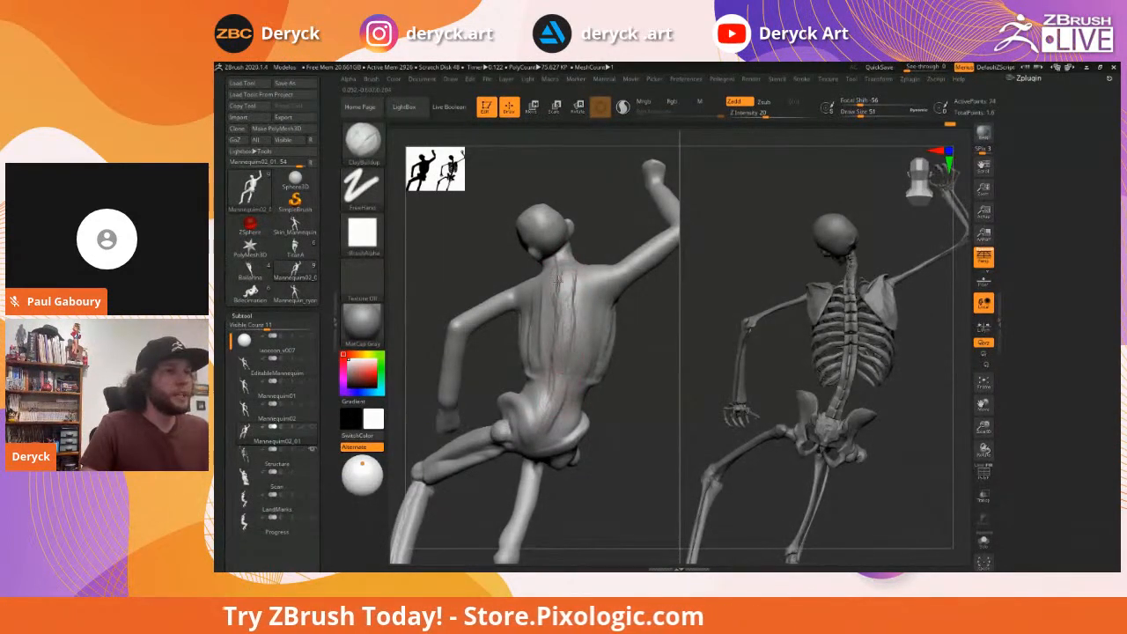
{"action": "left_click_drag", "start_coordinate": [460, 262], "coordinate": [533, 268]}
Shape the shoulder-blade area with Move at size 97, then DamStandard at size 49
{"action": "key", "text": "b"}
{"action": "key", "text": "m"}
{"action": "key", "text": "v"}
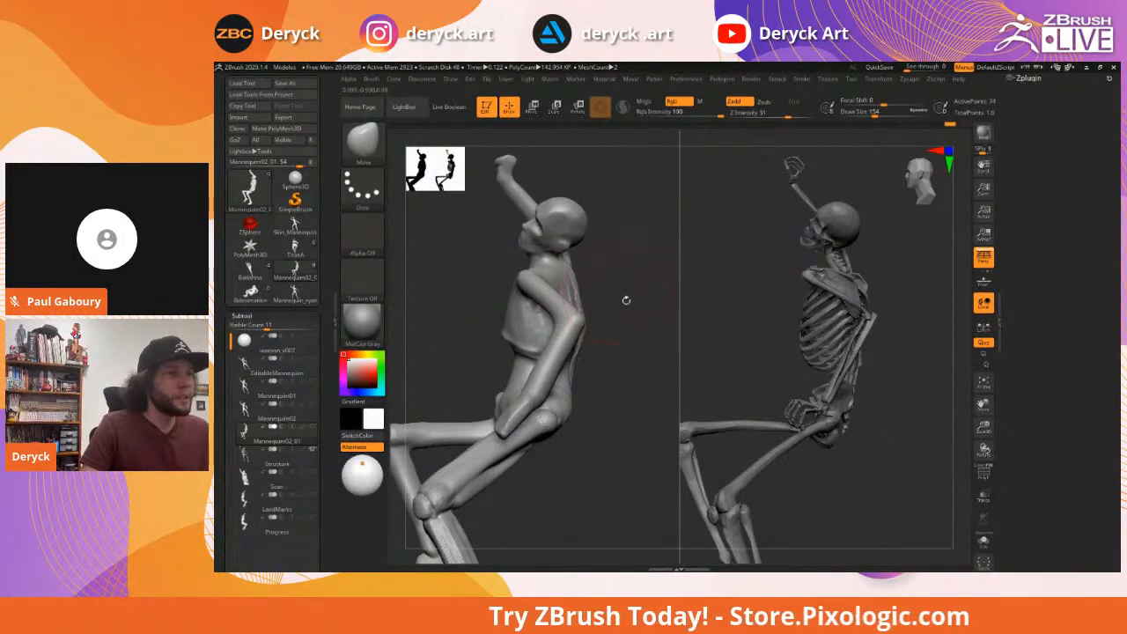
{"action": "left_click_drag", "start_coordinate": [627, 301], "coordinate": [596, 326]}
{"action": "key", "text": "bracketleft"}
{"action": "key", "text": "bracketleft"}
{"action": "mouse_move", "coordinate": [531, 296]}
{"action": "left_mouse_down"}
{"action": "mouse_move", "coordinate": [636, 322]}
{"action": "mouse_move", "coordinate": [475, 261]}
{"action": "mouse_move", "coordinate": [478, 278]}
{"action": "left_mouse_up"}
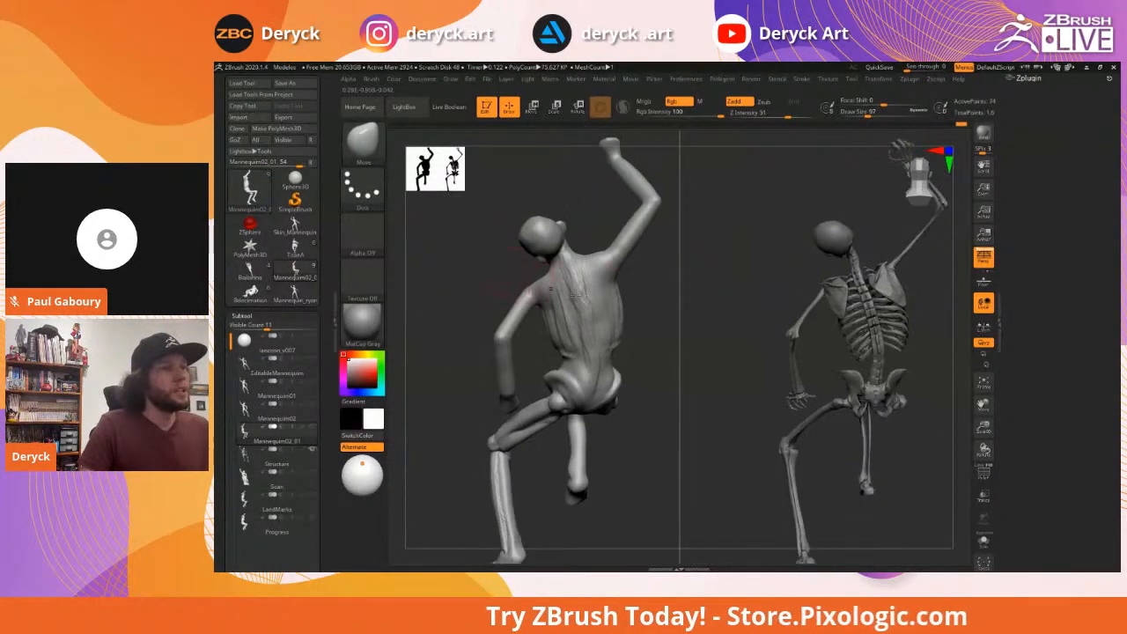
{"action": "key", "text": "b"}
{"action": "key", "text": "d"}
{"action": "key", "text": "s"}
{"action": "key", "text": "s"}
{"action": "left_click_drag", "start_coordinate": [577, 292], "coordinate": [571, 293]}
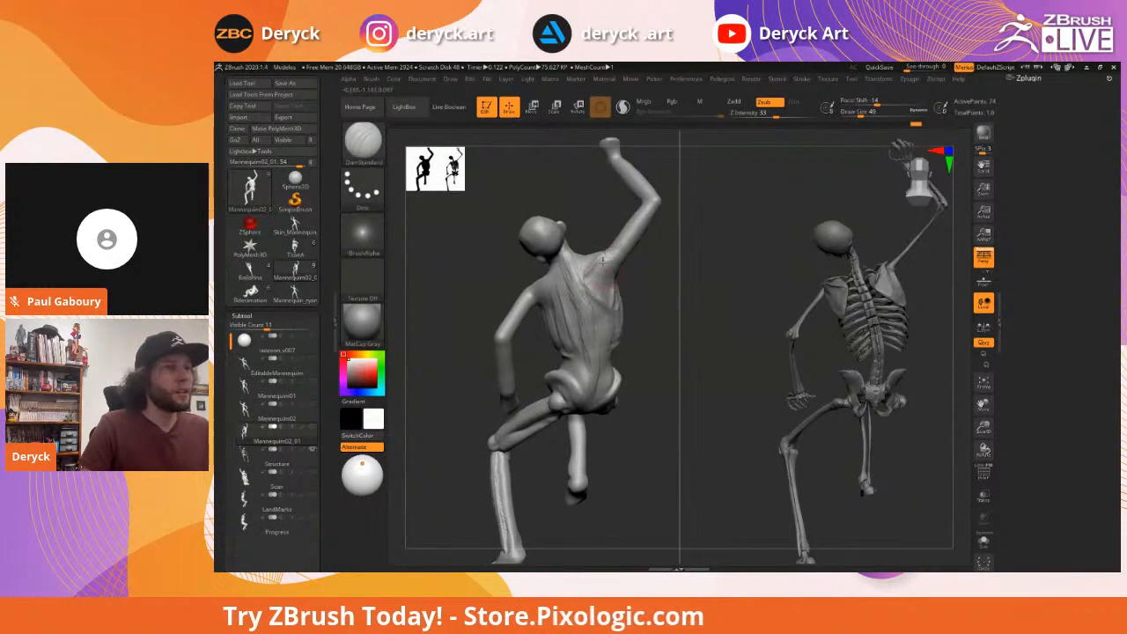
Rough in the right shoulder blade with ClayBuildup and smooth the clay
{"action": "key", "text": "b"}
{"action": "key", "text": "c"}
{"action": "key", "text": "b"}
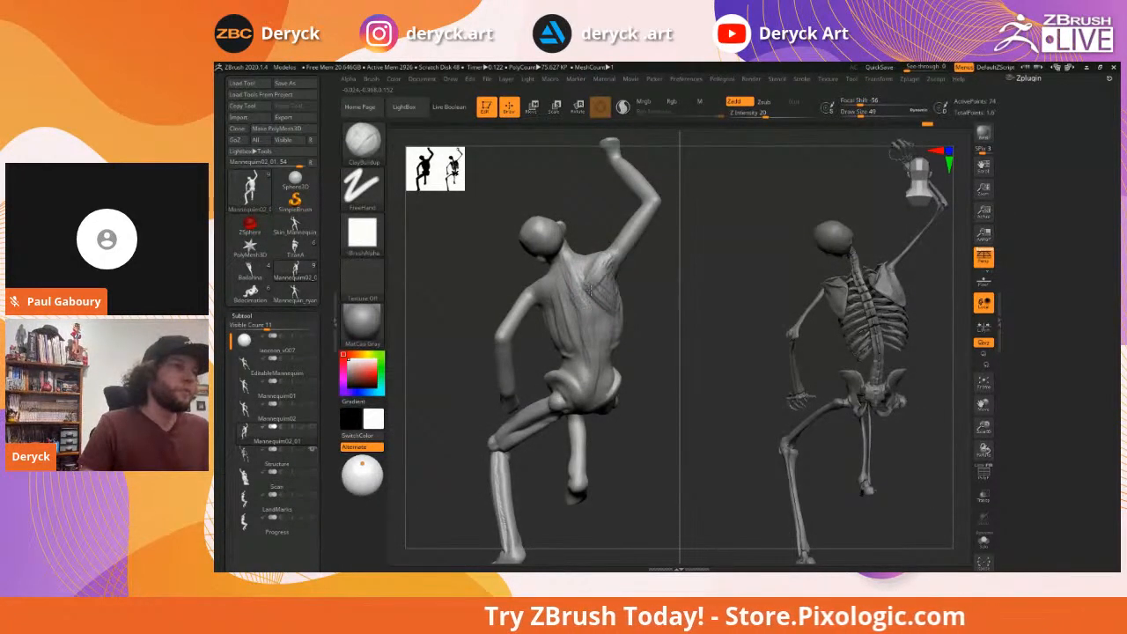
{"action": "left_click_drag", "start_coordinate": [601, 285], "coordinate": [615, 310], "text": "shift"}
{"action": "key", "text": "shift"}
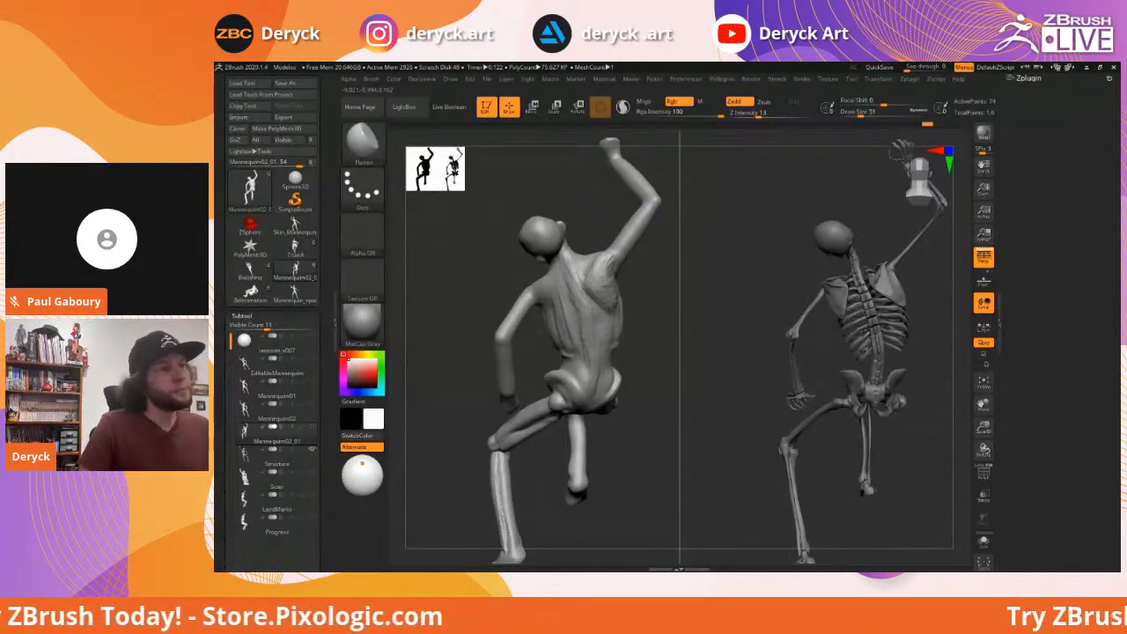
Carve a crease along the mannequin's shoulder blade
{"action": "mouse_move", "coordinate": [648, 287]}
{"action": "left_mouse_down"}
{"action": "mouse_move", "coordinate": [642, 304]}
{"action": "mouse_move", "coordinate": [628, 299]}
{"action": "mouse_move", "coordinate": [653, 307]}
{"action": "left_mouse_up"}
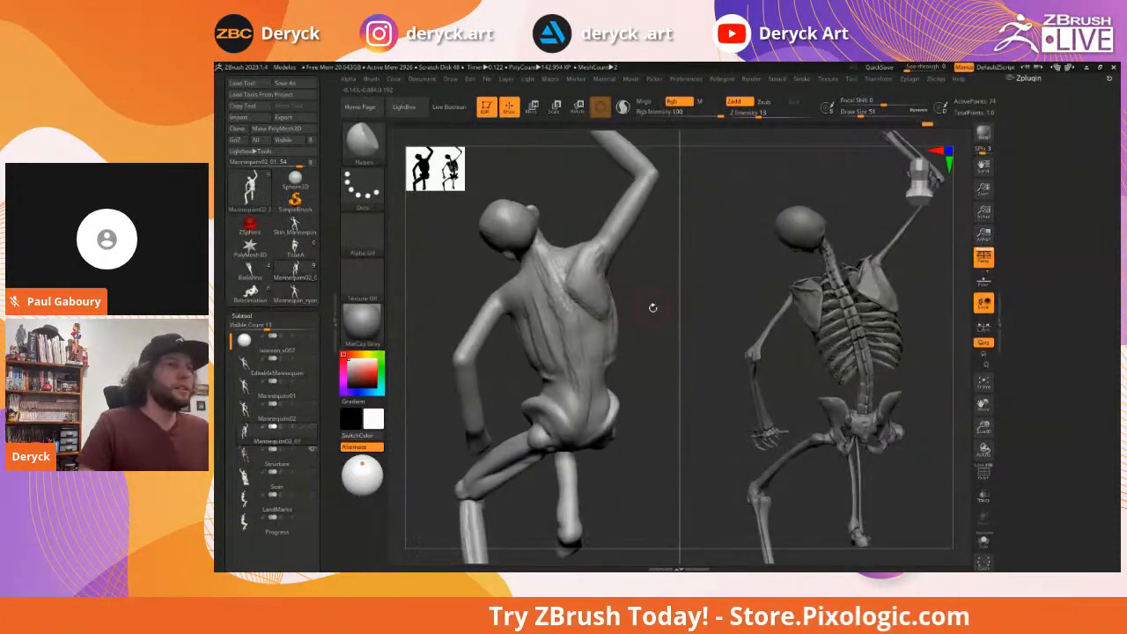
{"action": "left_click_drag", "start_coordinate": [459, 281], "coordinate": [515, 280]}
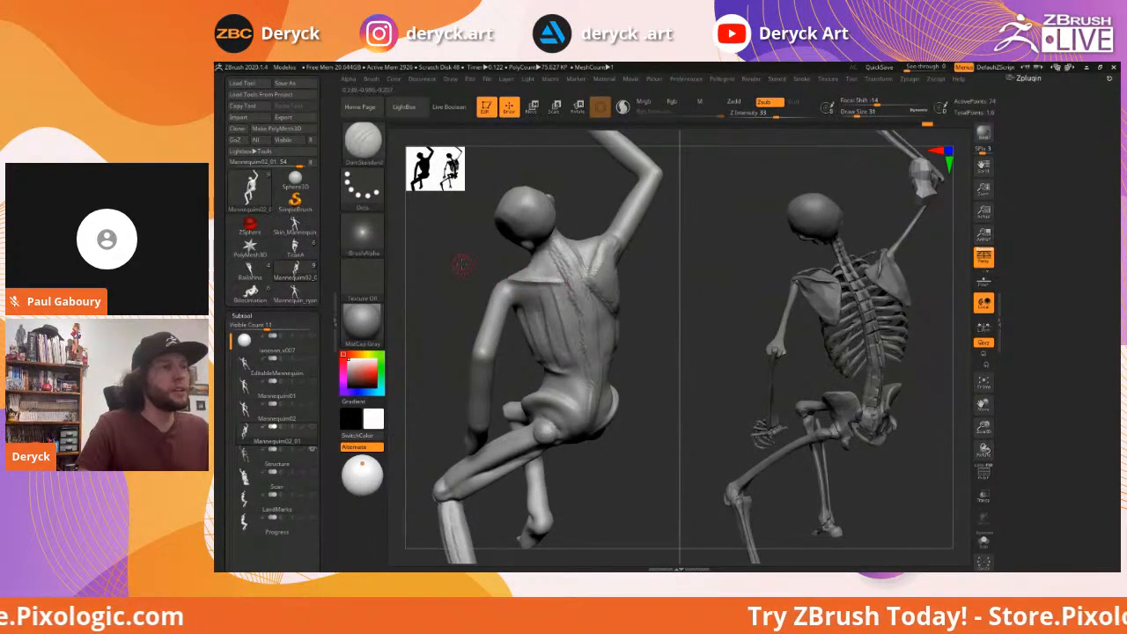
{"action": "left_click_drag", "start_coordinate": [462, 264], "coordinate": [557, 279]}
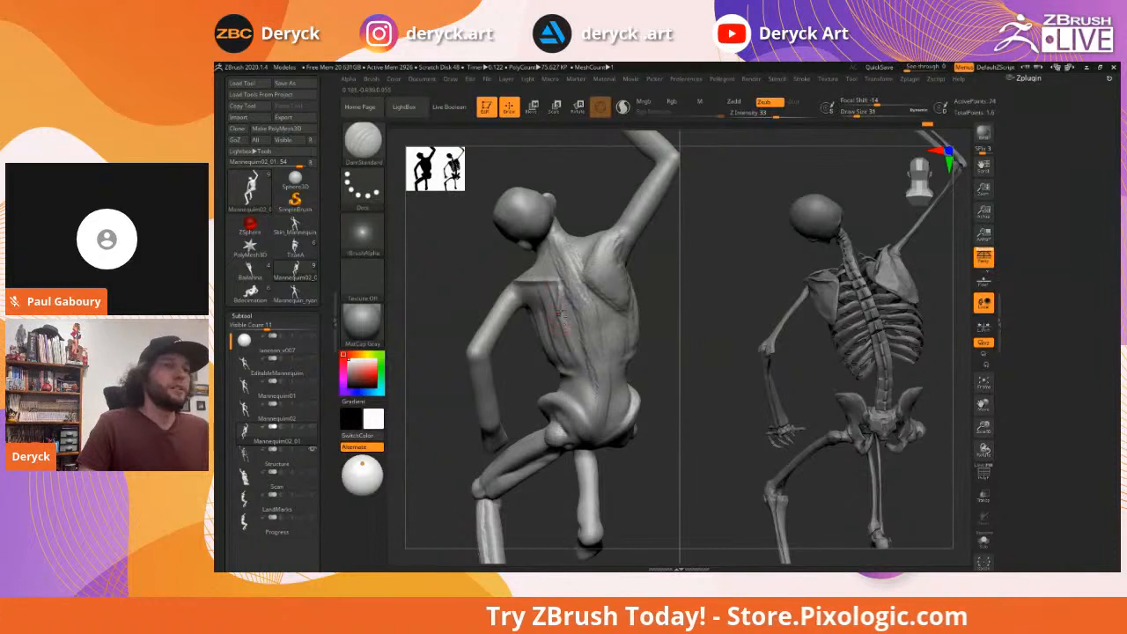
{"action": "left_click_drag", "start_coordinate": [453, 294], "coordinate": [533, 327]}
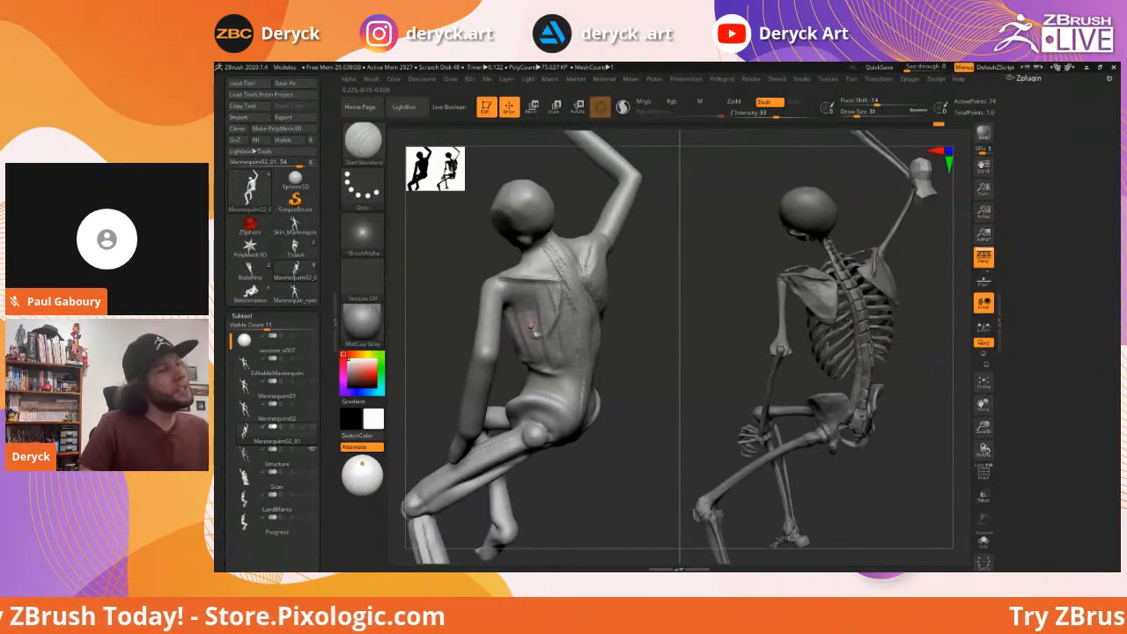
{"action": "mouse_move", "coordinate": [437, 267]}
{"action": "left_mouse_down"}
{"action": "mouse_move", "coordinate": [518, 279]}
{"action": "mouse_move", "coordinate": [542, 316]}
{"action": "left_mouse_up"}
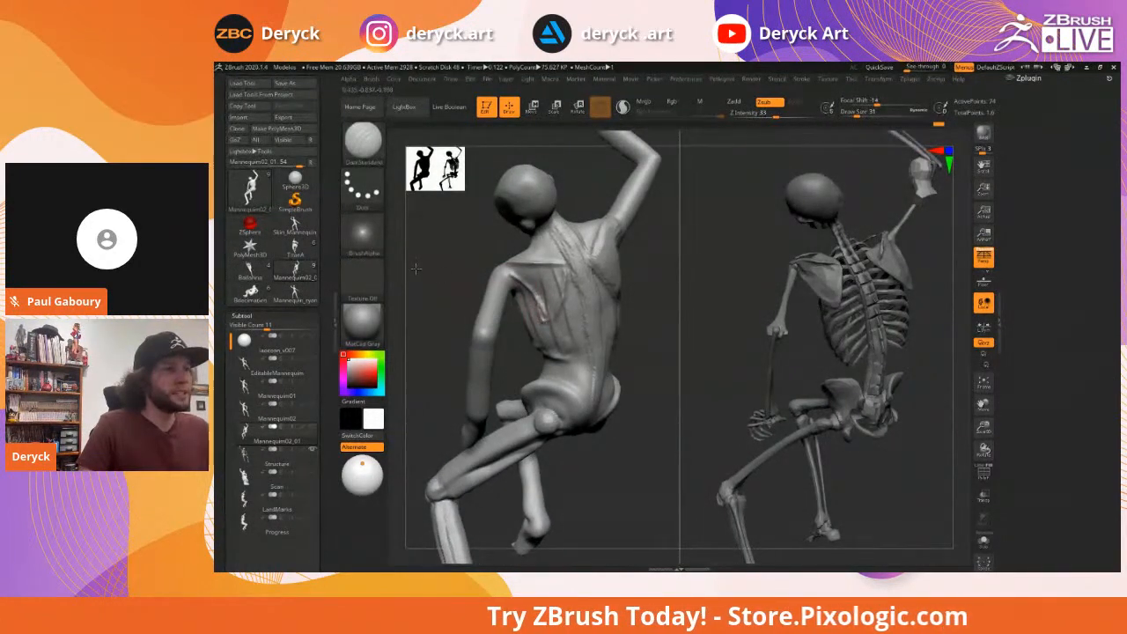
{"action": "right_click_drag", "start_coordinate": [539, 315], "coordinate": [544, 313]}
Work the back with ClayBuildup at size 56, then the Move brush
{"action": "key", "text": "b"}
{"action": "key", "text": "c"}
{"action": "key", "text": "b"}
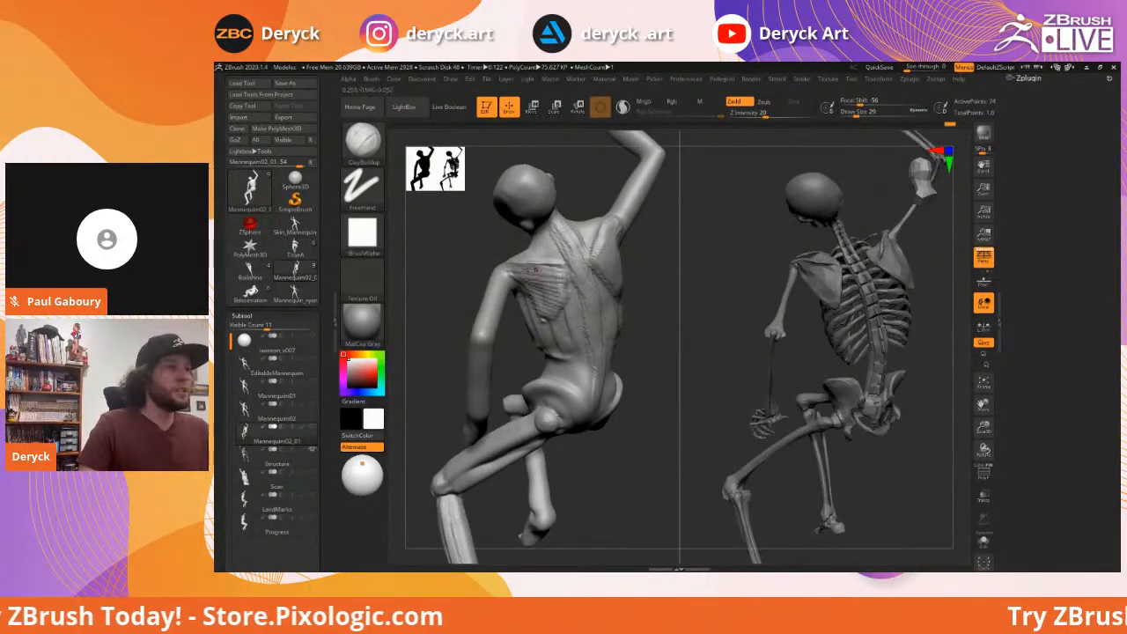
{"action": "key", "text": "s"}
{"action": "left_click_drag", "start_coordinate": [551, 291], "coordinate": [554, 290]}
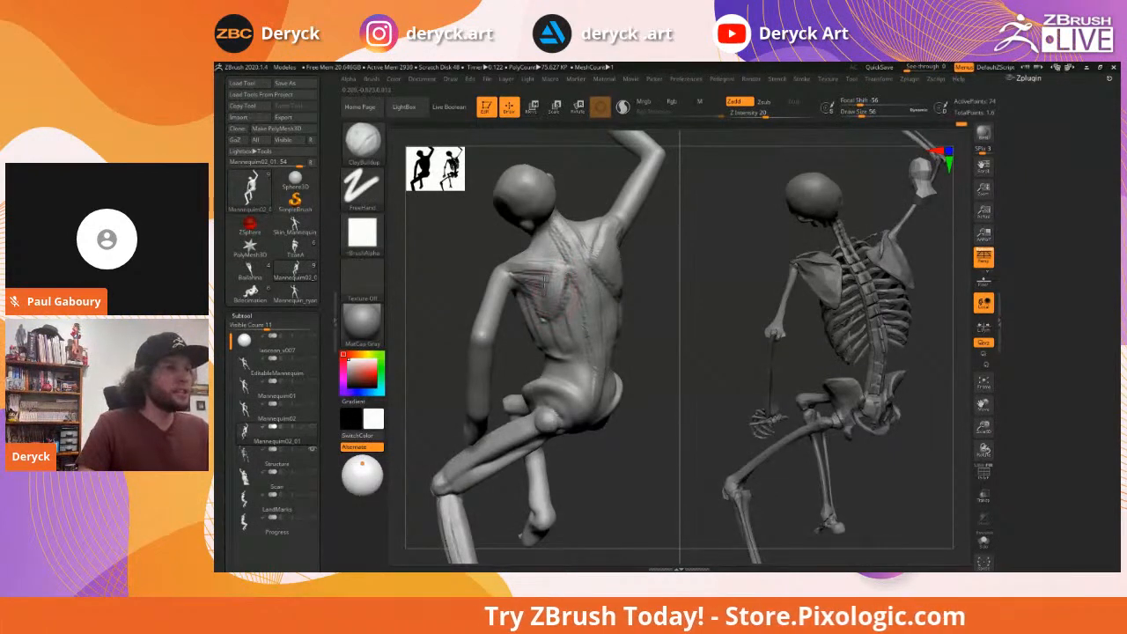
{"action": "mouse_move", "coordinate": [466, 257]}
{"action": "left_mouse_down"}
{"action": "mouse_move", "coordinate": [449, 249]}
{"action": "mouse_move", "coordinate": [498, 263]}
{"action": "mouse_move", "coordinate": [505, 252]}
{"action": "mouse_move", "coordinate": [463, 244]}
{"action": "mouse_move", "coordinate": [445, 262]}
{"action": "left_mouse_up"}
{"action": "key", "text": "b"}
{"action": "key", "text": "m"}
{"action": "key", "text": "v"}
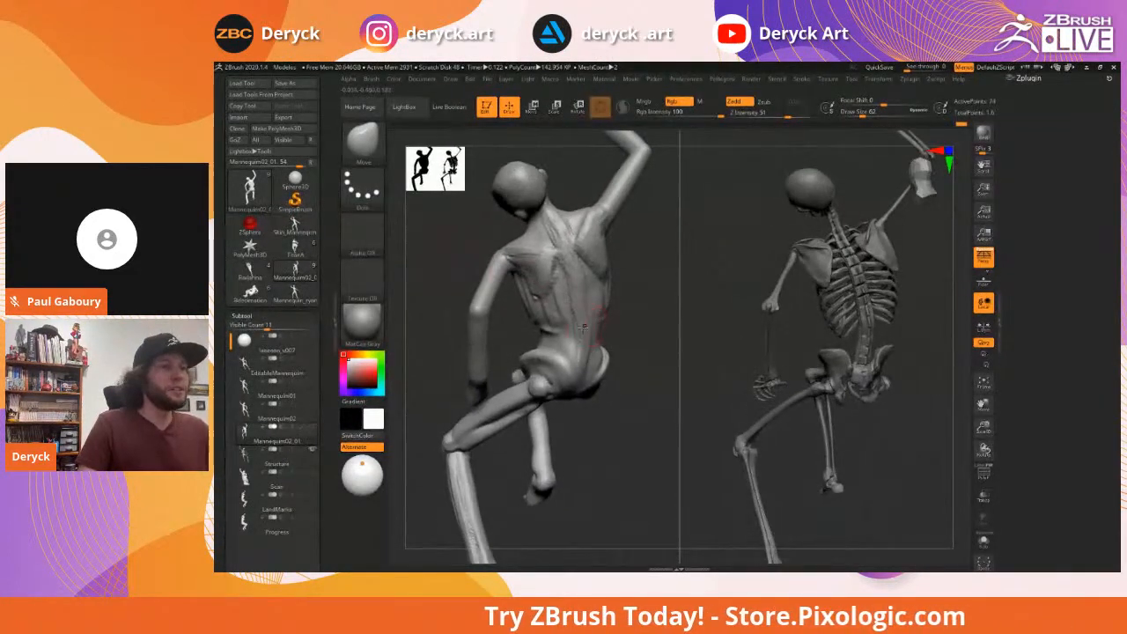
Carve rib ridges with DamStandard at size 44, comparing both backs from several sides
{"action": "key", "text": "b"}
{"action": "key", "text": "d"}
{"action": "key", "text": "s"}
{"action": "left_click_drag", "start_coordinate": [523, 333], "coordinate": [537, 332]}
{"action": "key", "text": "bracketleft"}
{"action": "key", "text": "bracketleft"}
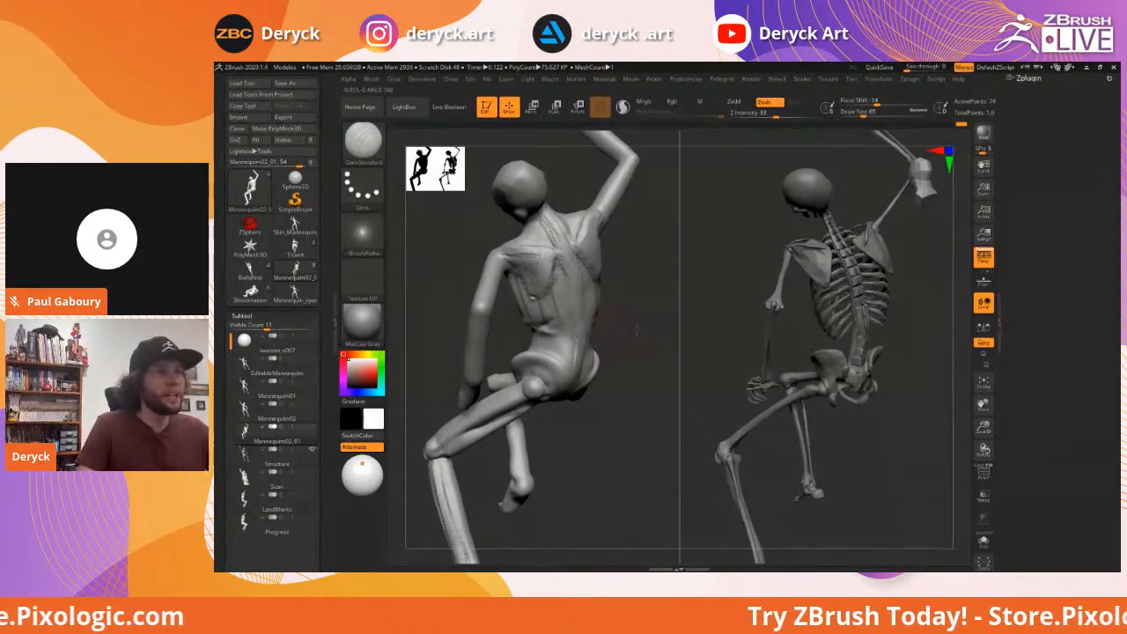
{"action": "left_click_drag", "start_coordinate": [638, 331], "coordinate": [581, 320]}
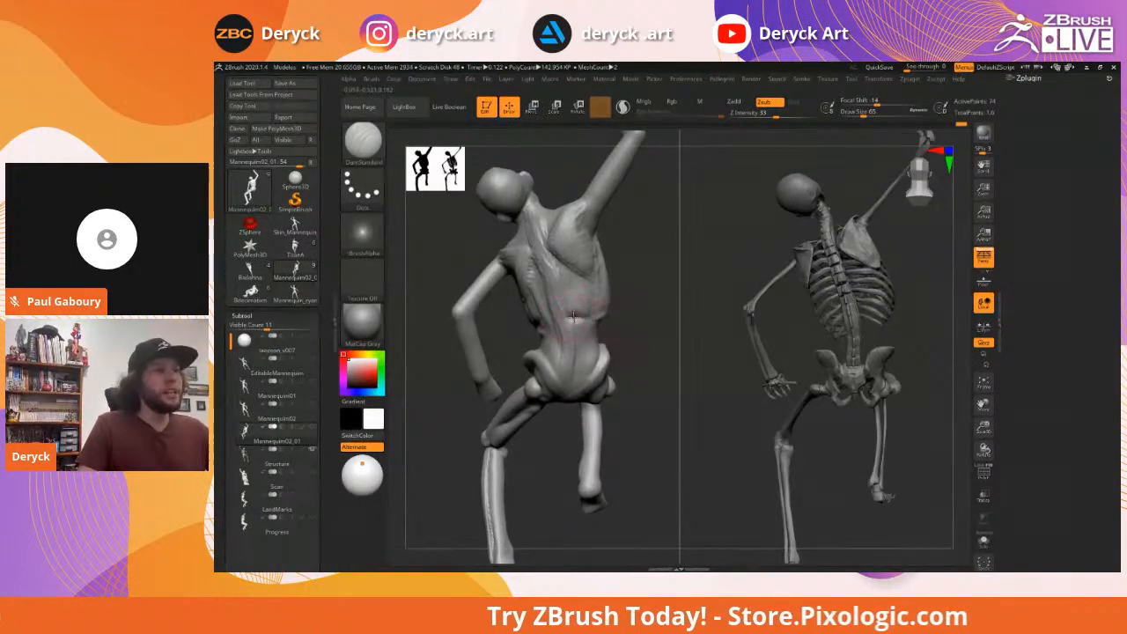
{"action": "left_click_drag", "start_coordinate": [617, 326], "coordinate": [516, 324]}
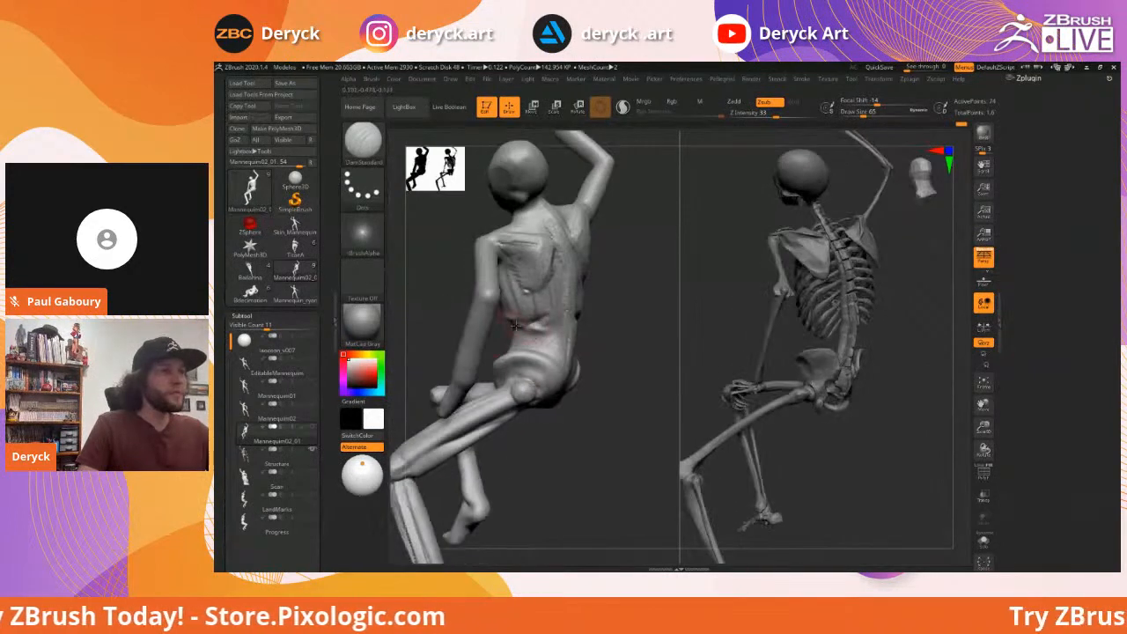
{"action": "mouse_move", "coordinate": [637, 325]}
{"action": "left_mouse_down"}
{"action": "mouse_move", "coordinate": [585, 318]}
{"action": "mouse_move", "coordinate": [654, 315]}
{"action": "mouse_move", "coordinate": [597, 312]}
{"action": "left_mouse_up"}
Cycle through Move (size 87), Smooth and Flatten (size 65) on the mannequin's back
{"action": "key", "text": "b"}
{"action": "key", "text": "m"}
{"action": "key", "text": "v"}
{"action": "key", "text": "s"}
{"action": "key", "text": "b"}
{"action": "key", "text": "s"}
{"action": "key", "text": "h"}
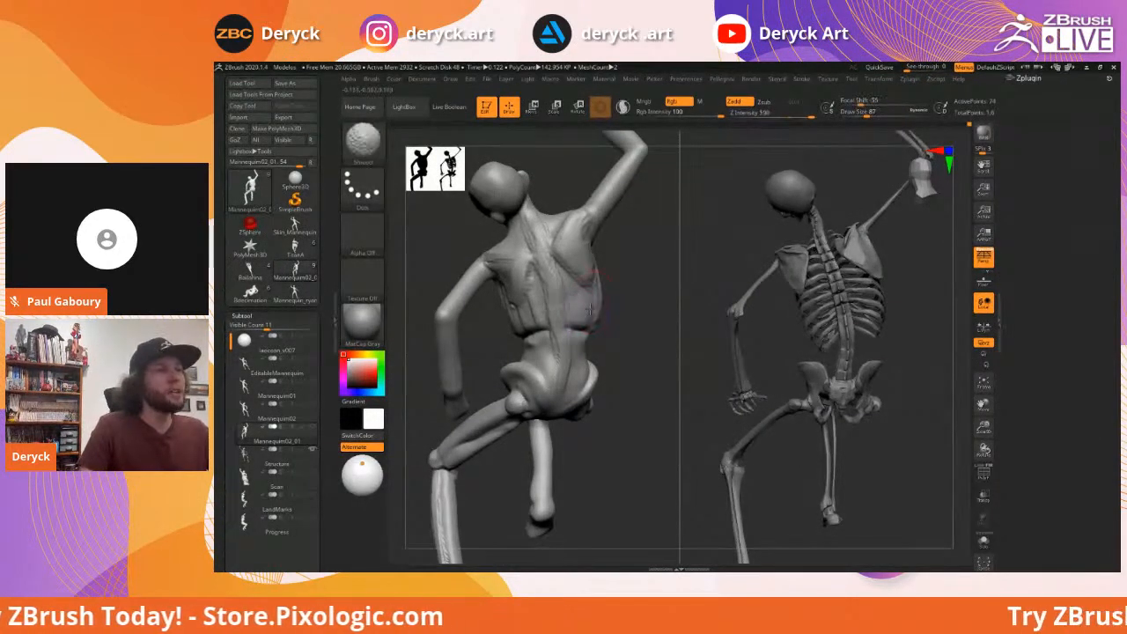
{"action": "mouse_move", "coordinate": [622, 322]}
{"action": "left_mouse_down"}
{"action": "mouse_move", "coordinate": [538, 303]}
{"action": "mouse_move", "coordinate": [503, 335]}
{"action": "mouse_move", "coordinate": [500, 322]}
{"action": "mouse_move", "coordinate": [526, 354]}
{"action": "left_mouse_up"}
{"action": "key", "text": "b"}
{"action": "key", "text": "f"}
{"action": "key", "text": "l"}
{"action": "key", "text": "s"}
Push the mannequin's hip and pelvis into place with Move at size 54
{"action": "key", "text": "b"}
{"action": "key", "text": "m"}
{"action": "key", "text": "v"}
{"action": "key", "text": "s"}
{"action": "key", "text": "s"}
{"action": "right_click_drag", "start_coordinate": [571, 358], "coordinate": [585, 364]}
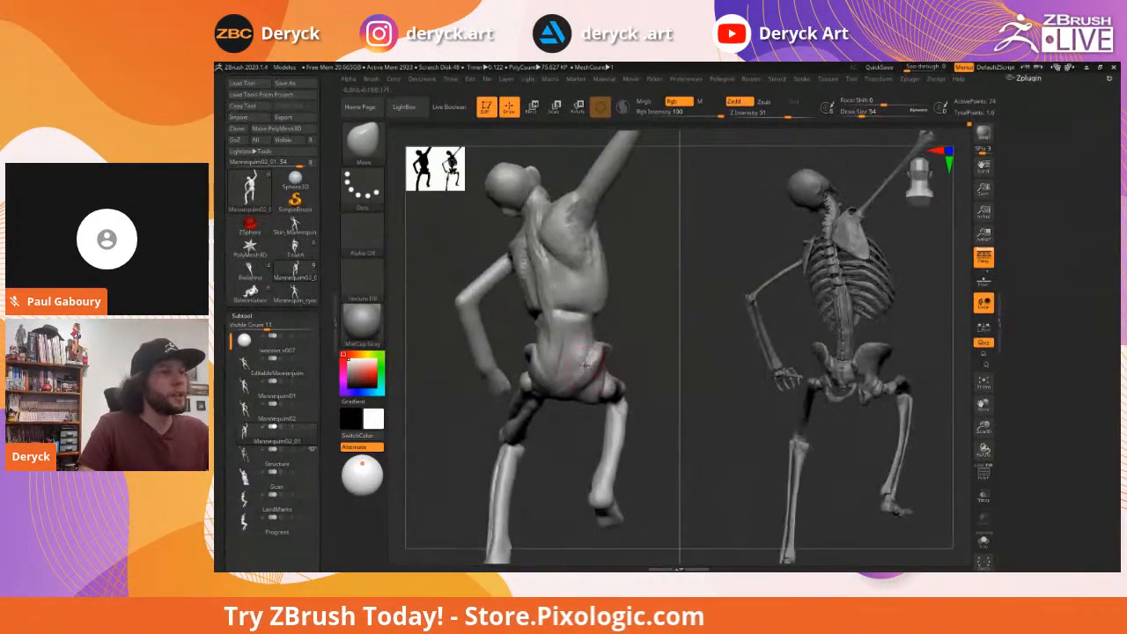
{"action": "left_click_drag", "start_coordinate": [590, 360], "coordinate": [582, 357]}
{"action": "mouse_move", "coordinate": [654, 323]}
{"action": "left_mouse_down"}
{"action": "mouse_move", "coordinate": [650, 345]}
{"action": "mouse_move", "coordinate": [641, 331]}
{"action": "left_mouse_up"}
Switch to Flatten and turn both figures around to their fronts to compare poses
{"action": "key", "text": "b"}
{"action": "key", "text": "f"}
{"action": "key", "text": "l"}
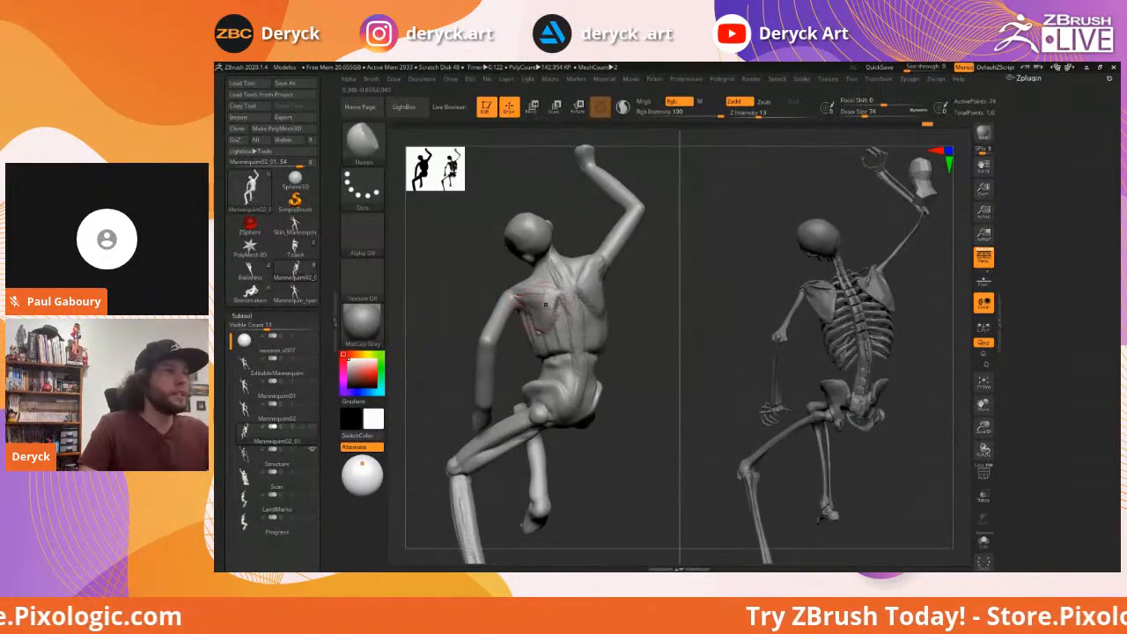
{"action": "right_click_drag", "start_coordinate": [653, 293], "coordinate": [596, 299]}
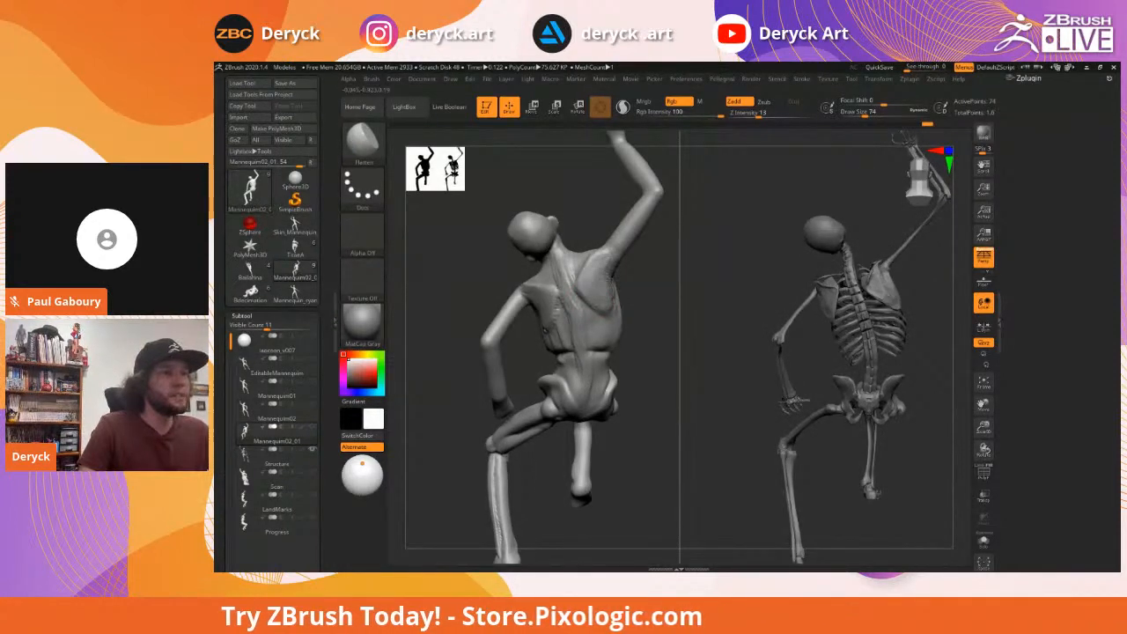
{"action": "left_click_drag", "start_coordinate": [650, 284], "coordinate": [574, 458], "text": "alt"}
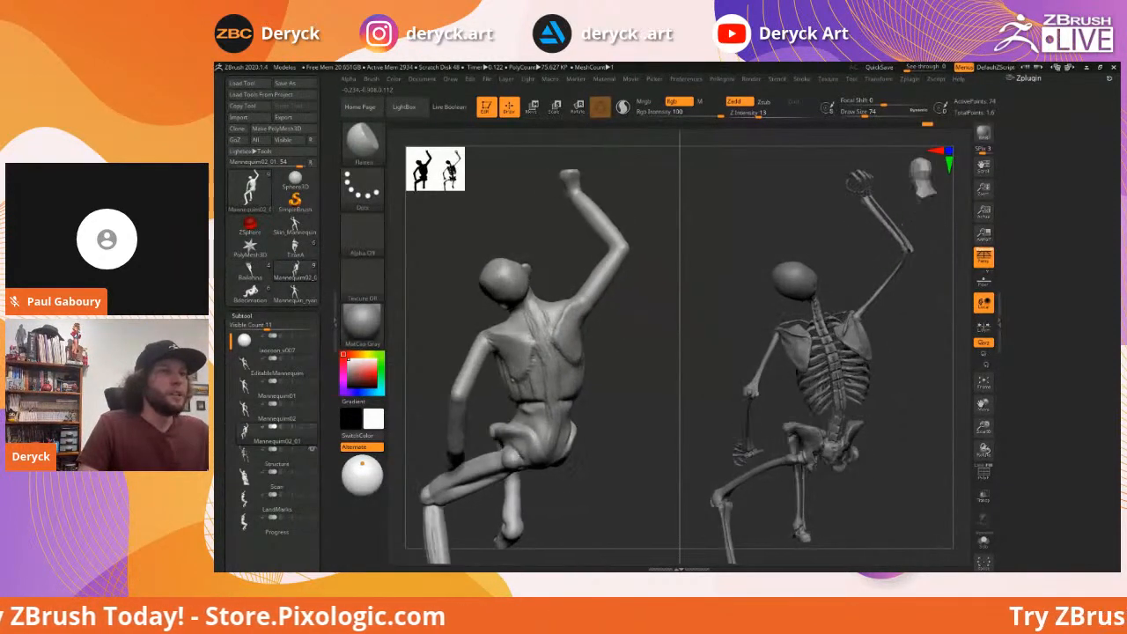
{"action": "left_click_drag", "start_coordinate": [616, 361], "coordinate": [564, 341]}
{"action": "left_click_drag", "start_coordinate": [477, 341], "coordinate": [565, 333]}
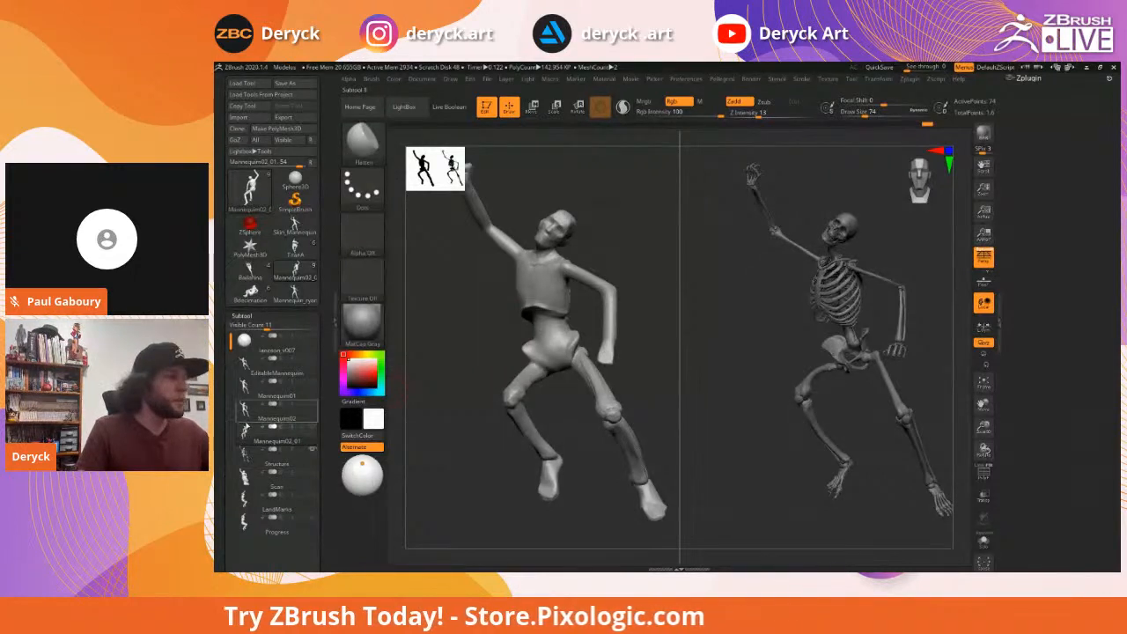
Select the LandMarks subtool and orbit toward the mannequin's chest
{"action": "mouse_move", "coordinate": [247, 457]}
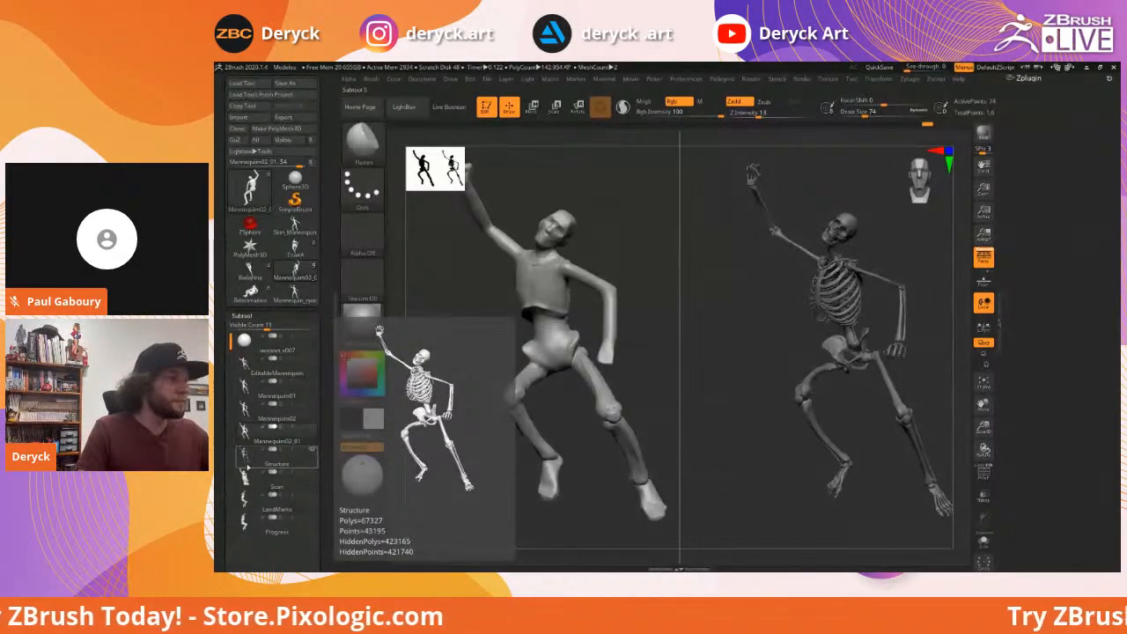
{"action": "left_click", "coordinate": [247, 501]}
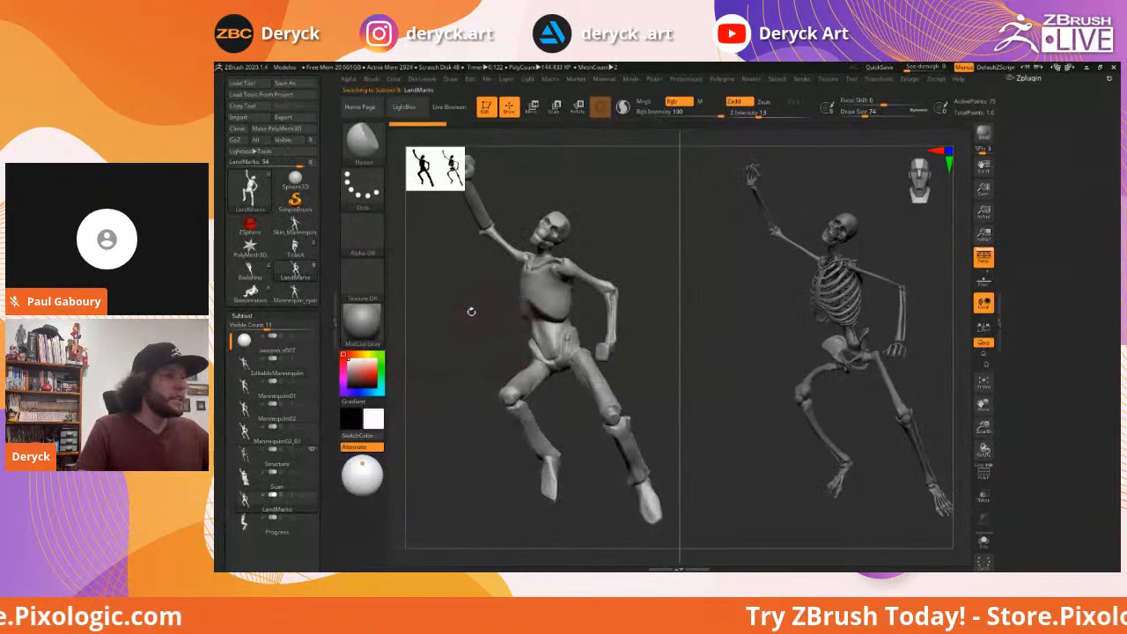
{"action": "left_click_drag", "start_coordinate": [468, 321], "coordinate": [555, 383]}
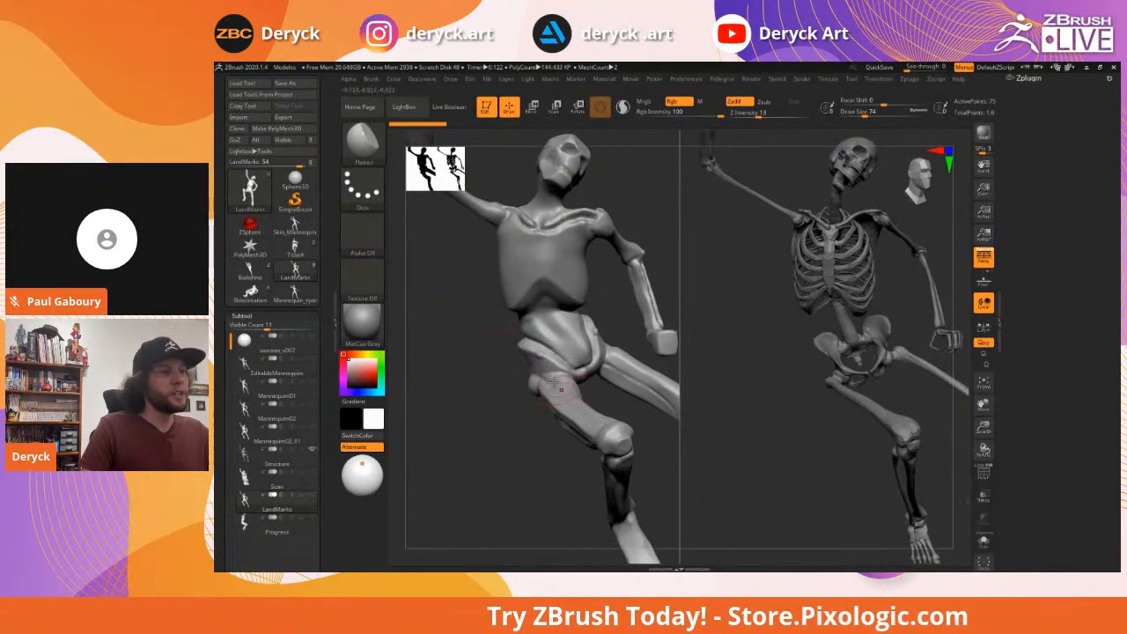
Set up Move with Z Intensity 31 and size 80, viewing both full figures
{"action": "left_click_drag", "start_coordinate": [486, 353], "coordinate": [490, 330]}
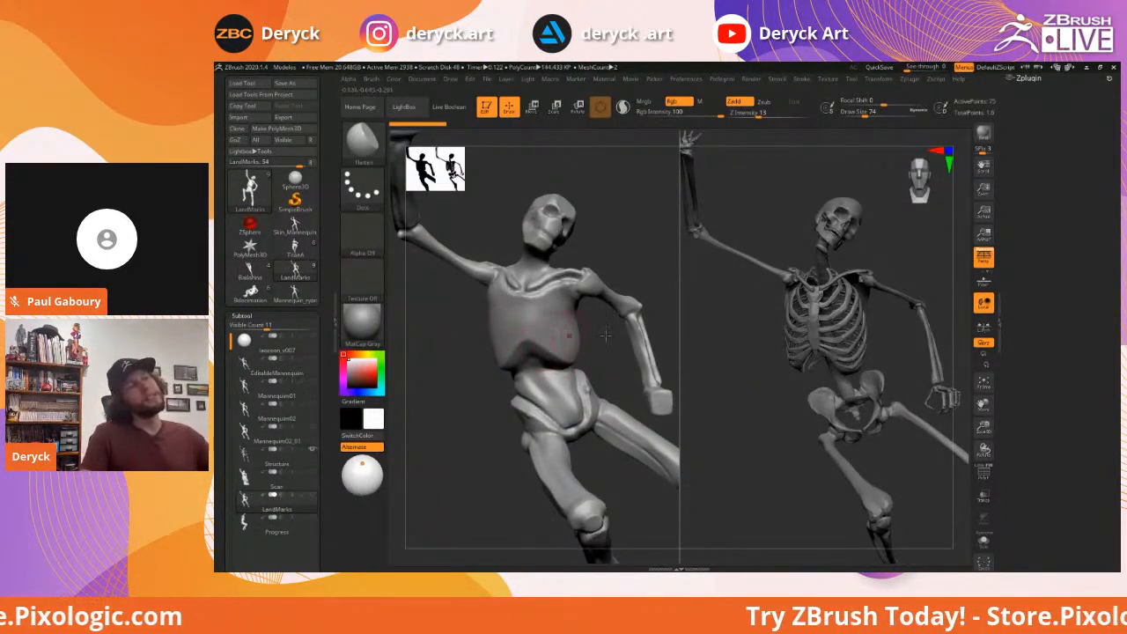
{"action": "left_click_drag", "start_coordinate": [597, 352], "coordinate": [563, 333]}
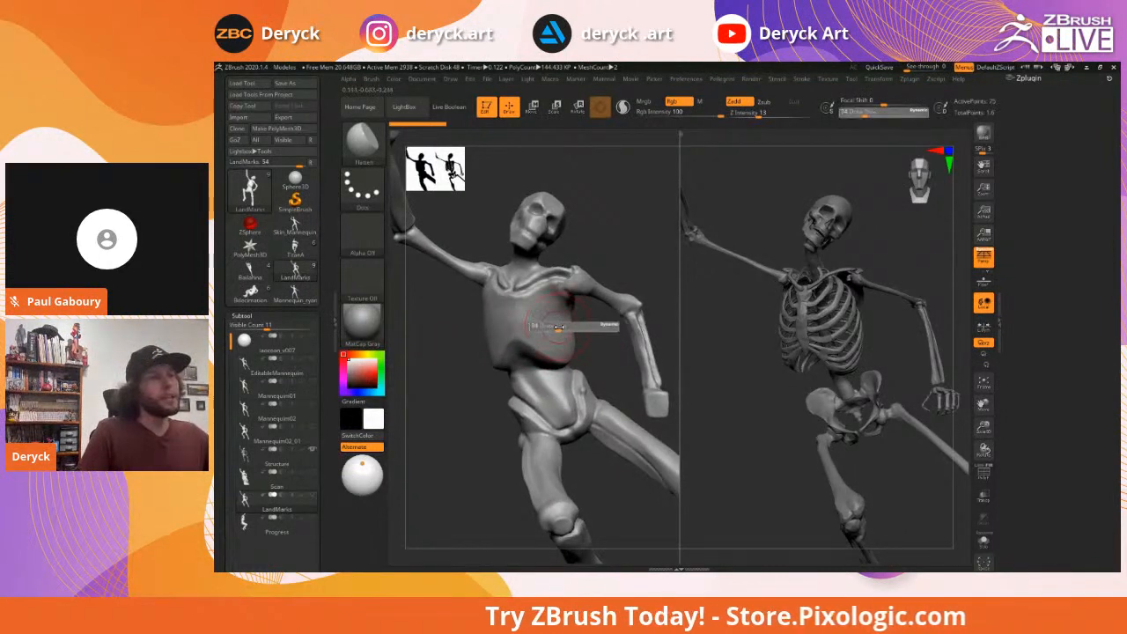
{"action": "key", "text": "b"}
{"action": "key", "text": "m"}
{"action": "key", "text": "v"}
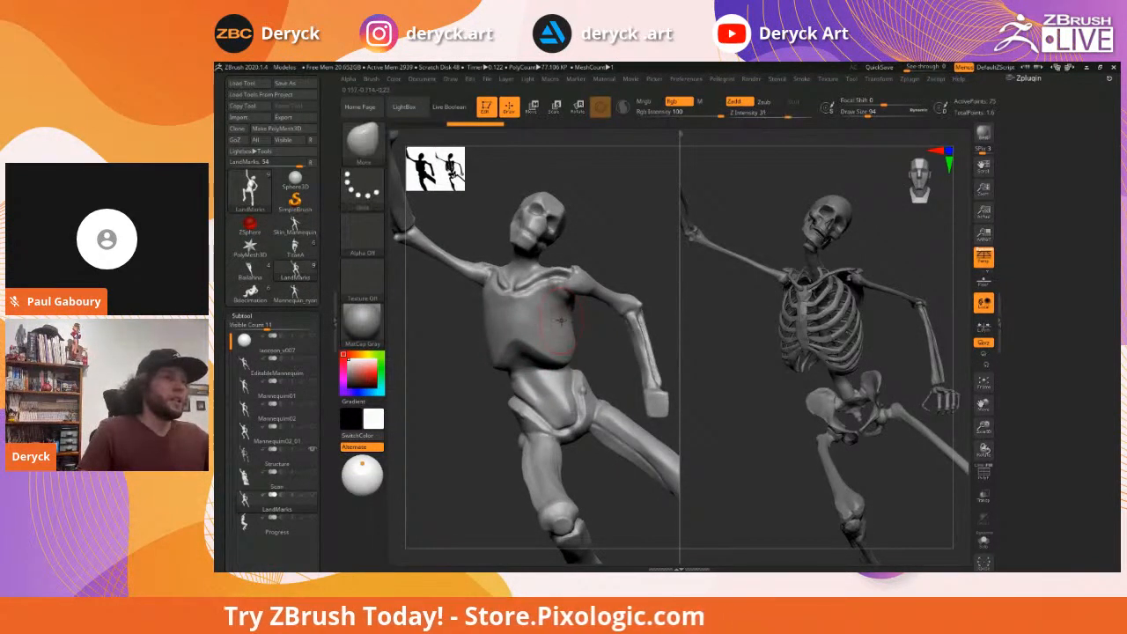
{"action": "left_click_drag", "start_coordinate": [593, 325], "coordinate": [474, 317], "text": "alt"}
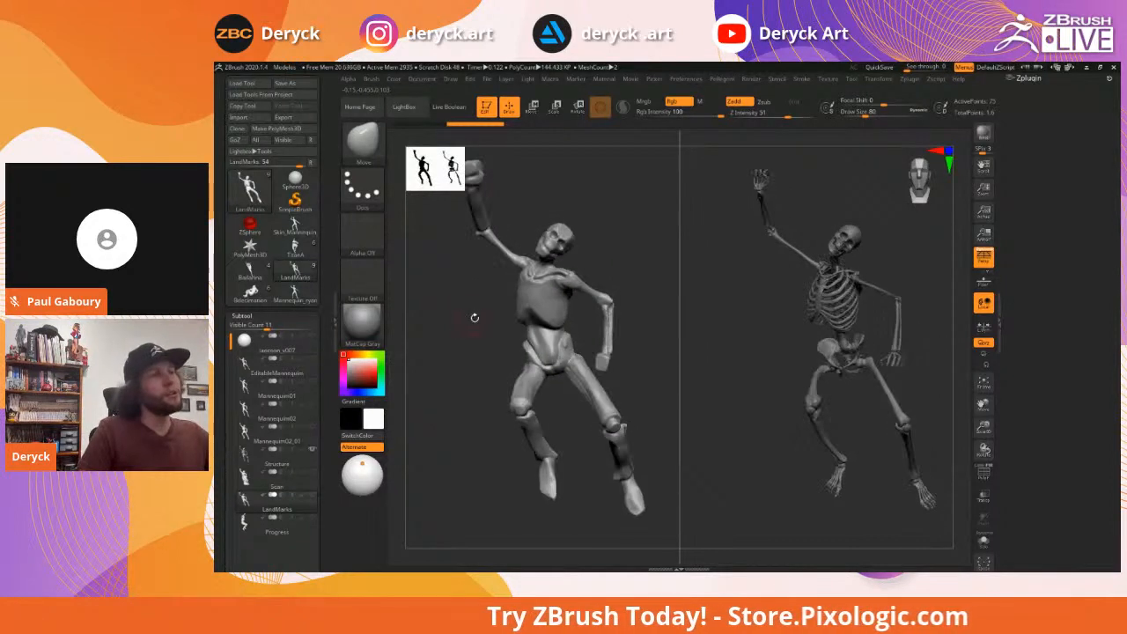
{"action": "left_click_drag", "start_coordinate": [473, 312], "coordinate": [558, 260]}
{"action": "left_click_drag", "start_coordinate": [483, 306], "coordinate": [497, 305]}
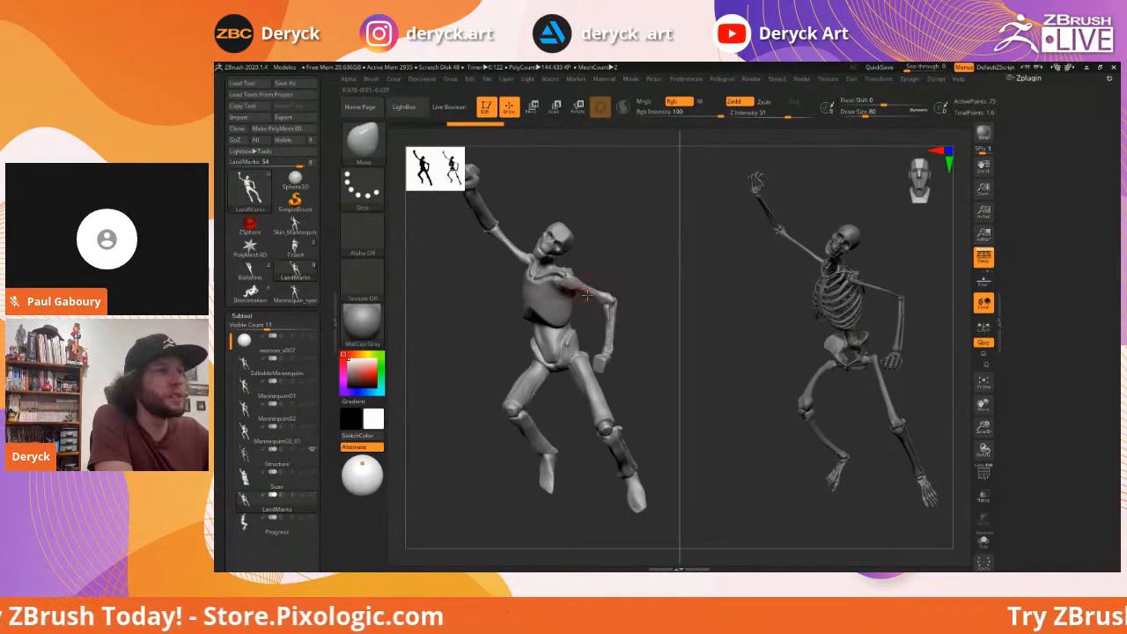
{"action": "left_click_drag", "start_coordinate": [638, 266], "coordinate": [637, 266]}
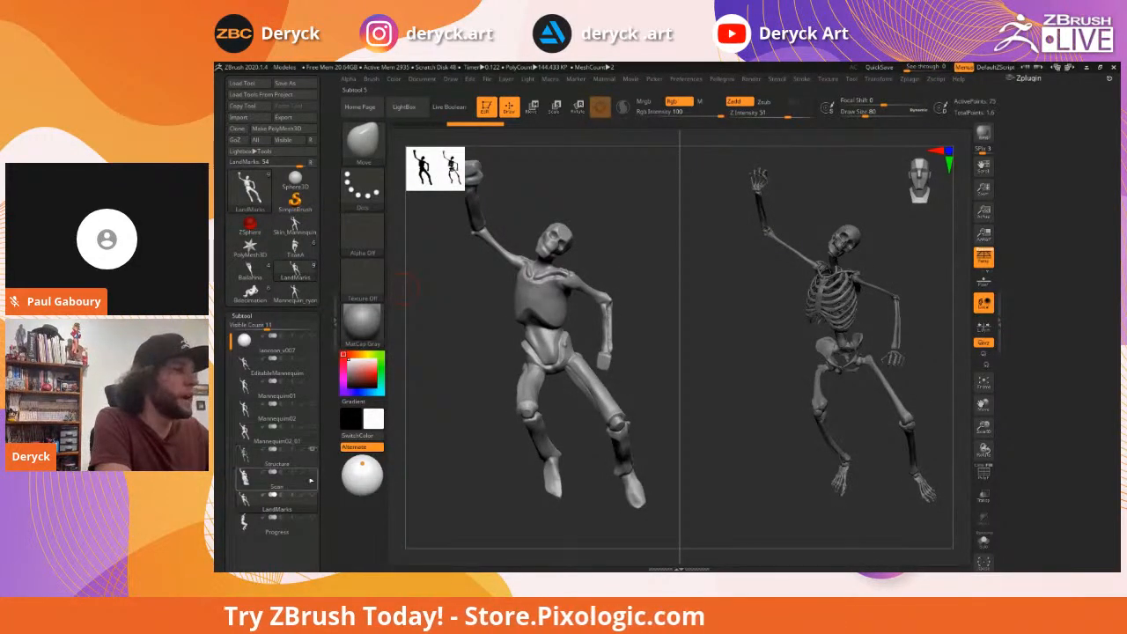
Show the statue scan and build up chest mass with ClayBuildup
{"action": "left_click", "coordinate": [315, 473]}
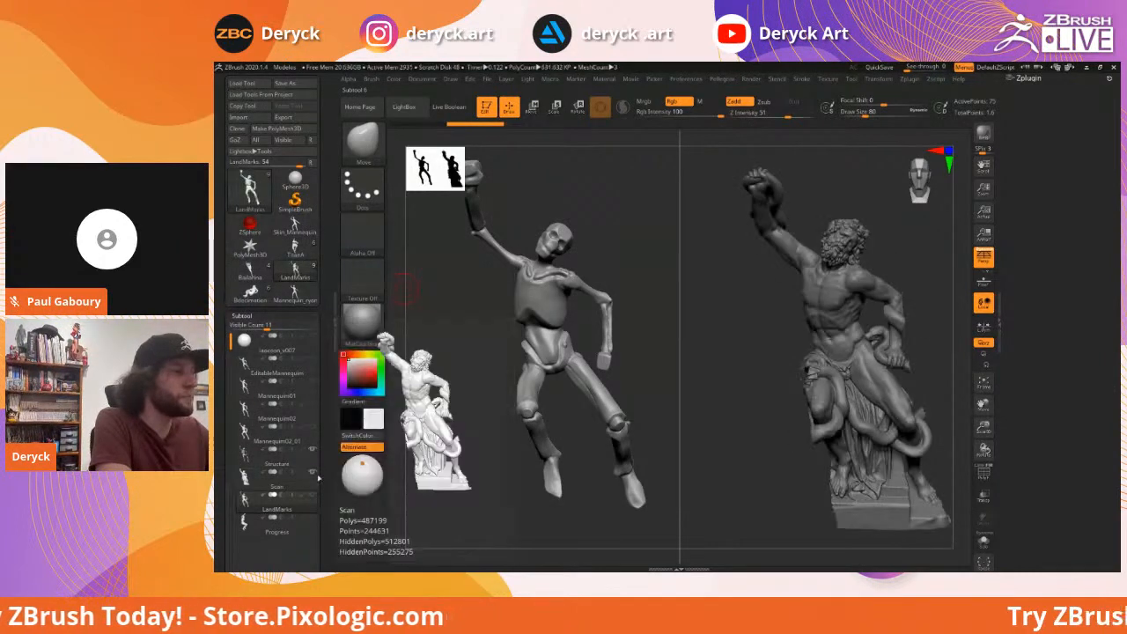
{"action": "mouse_move", "coordinate": [742, 342]}
{"action": "left_mouse_down"}
{"action": "mouse_move", "coordinate": [607, 323]}
{"action": "mouse_move", "coordinate": [641, 345]}
{"action": "mouse_move", "coordinate": [755, 339]}
{"action": "mouse_move", "coordinate": [717, 340]}
{"action": "mouse_move", "coordinate": [728, 321]}
{"action": "mouse_move", "coordinate": [619, 337]}
{"action": "mouse_move", "coordinate": [642, 337]}
{"action": "mouse_move", "coordinate": [629, 335]}
{"action": "mouse_move", "coordinate": [634, 309]}
{"action": "mouse_move", "coordinate": [645, 310]}
{"action": "mouse_move", "coordinate": [634, 319]}
{"action": "mouse_move", "coordinate": [588, 300]}
{"action": "mouse_move", "coordinate": [581, 279]}
{"action": "left_mouse_up"}
{"action": "key", "text": "b"}
{"action": "key", "text": "c"}
{"action": "key", "text": "b"}
{"action": "key", "text": "s"}
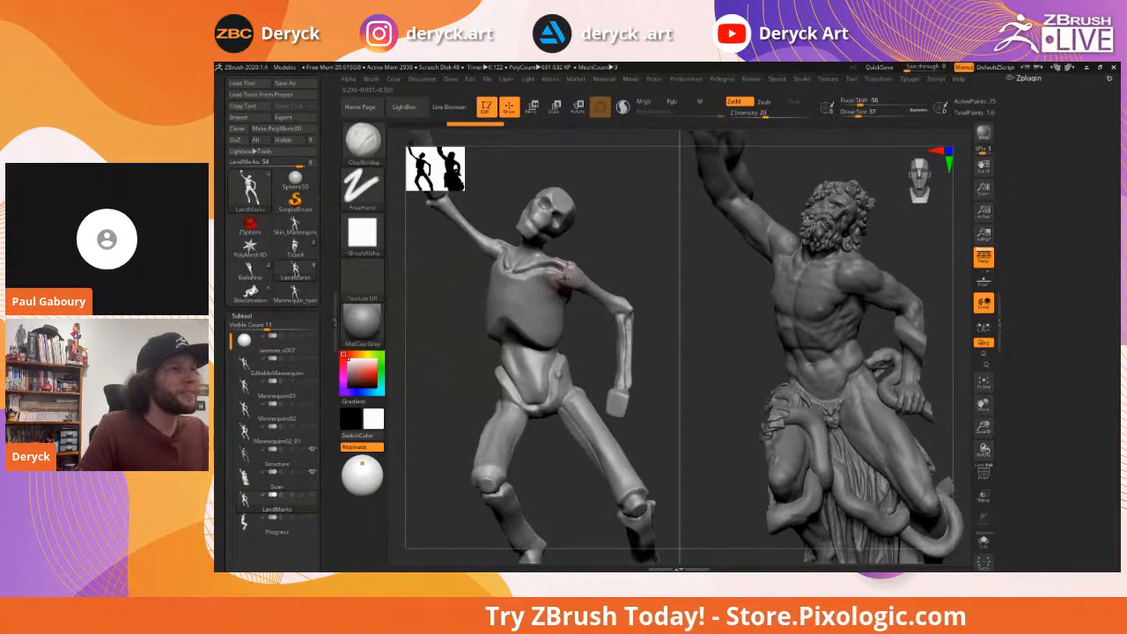
{"action": "key", "text": "s"}
{"action": "left_click_drag", "start_coordinate": [432, 280], "coordinate": [460, 289]}
Switch to a flatten brush and duplicate the LandMarks subtool as LandMarks1
{"action": "key", "text": "b"}
{"action": "key", "text": "f"}
{"action": "key", "text": "a"}
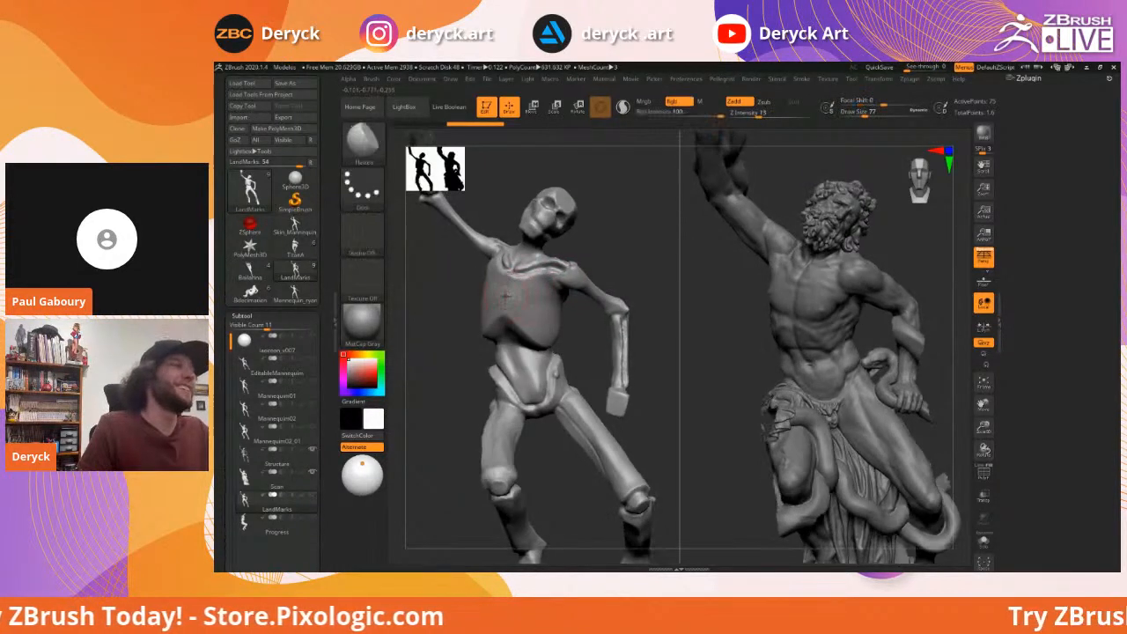
{"action": "scroll", "coordinate": [273, 264], "scroll_direction": "down", "scroll_amount": 3}
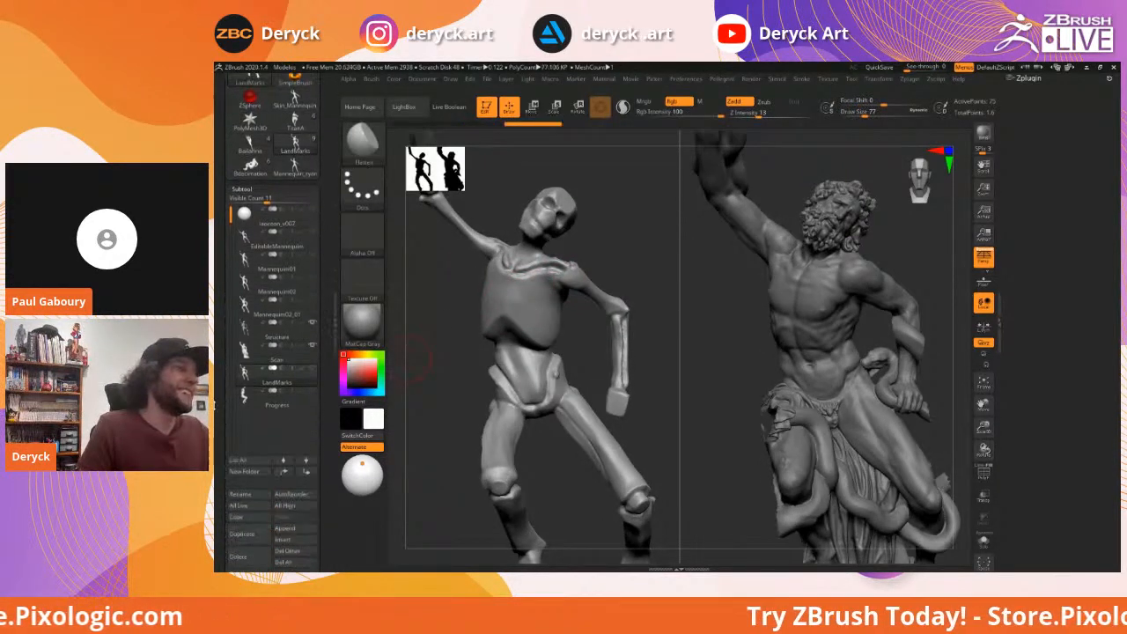
{"action": "scroll", "coordinate": [256, 397], "scroll_direction": "down", "scroll_amount": 3}
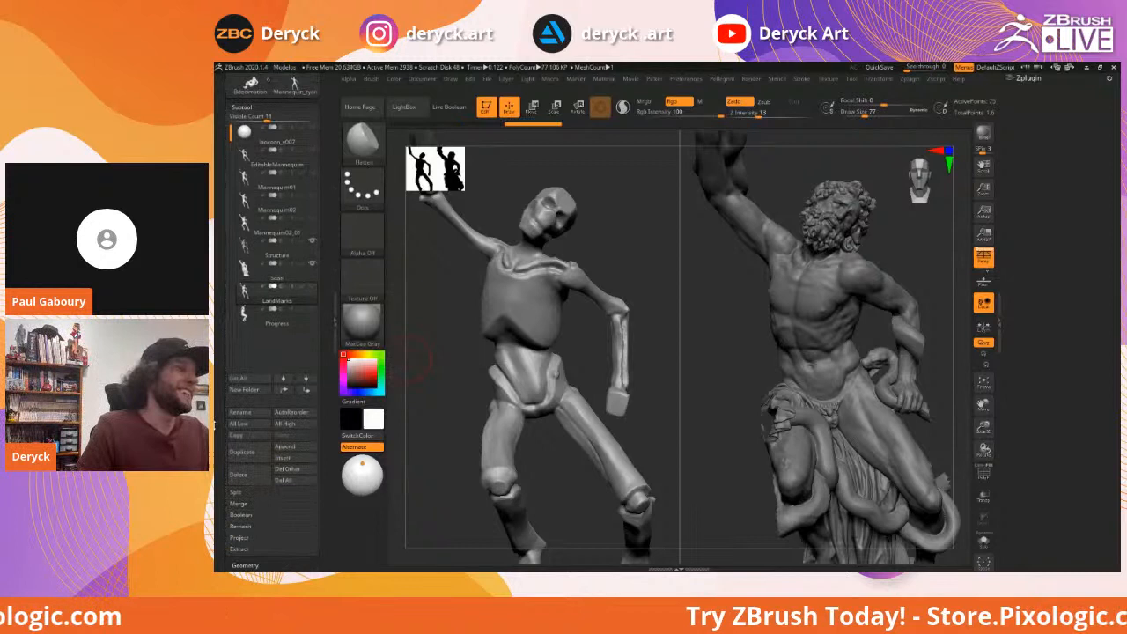
{"action": "left_click", "coordinate": [243, 453]}
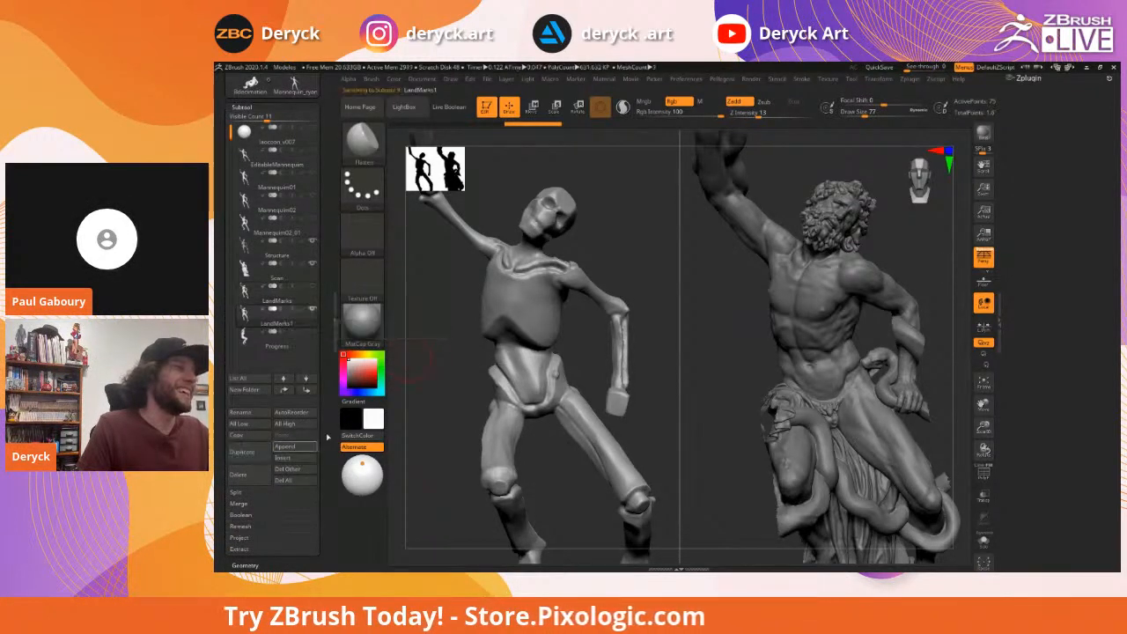
{"action": "mouse_move", "coordinate": [647, 258]}
{"action": "left_mouse_down"}
{"action": "mouse_move", "coordinate": [630, 253]}
{"action": "mouse_move", "coordinate": [639, 276]}
{"action": "mouse_move", "coordinate": [633, 248]}
{"action": "mouse_move", "coordinate": [823, 303]}
{"action": "mouse_move", "coordinate": [748, 300]}
{"action": "mouse_move", "coordinate": [764, 306]}
{"action": "mouse_move", "coordinate": [835, 281]}
{"action": "left_mouse_up"}
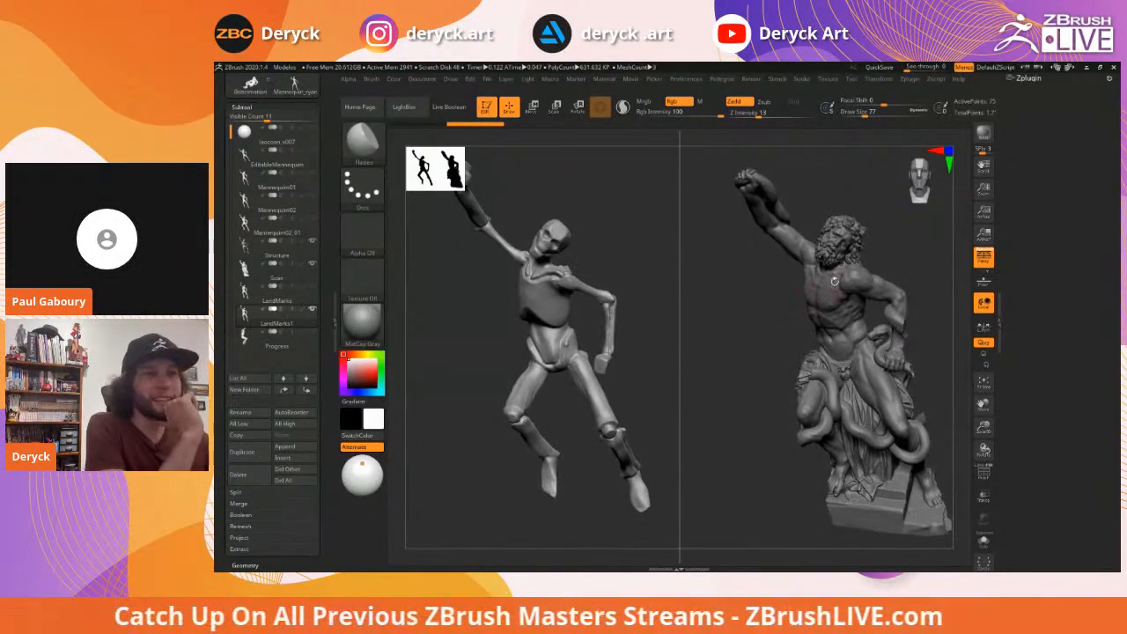
Orbit and zoom the mannequin and statue together until both backs face the view
{"action": "left_click_drag", "start_coordinate": [747, 305], "coordinate": [762, 303]}
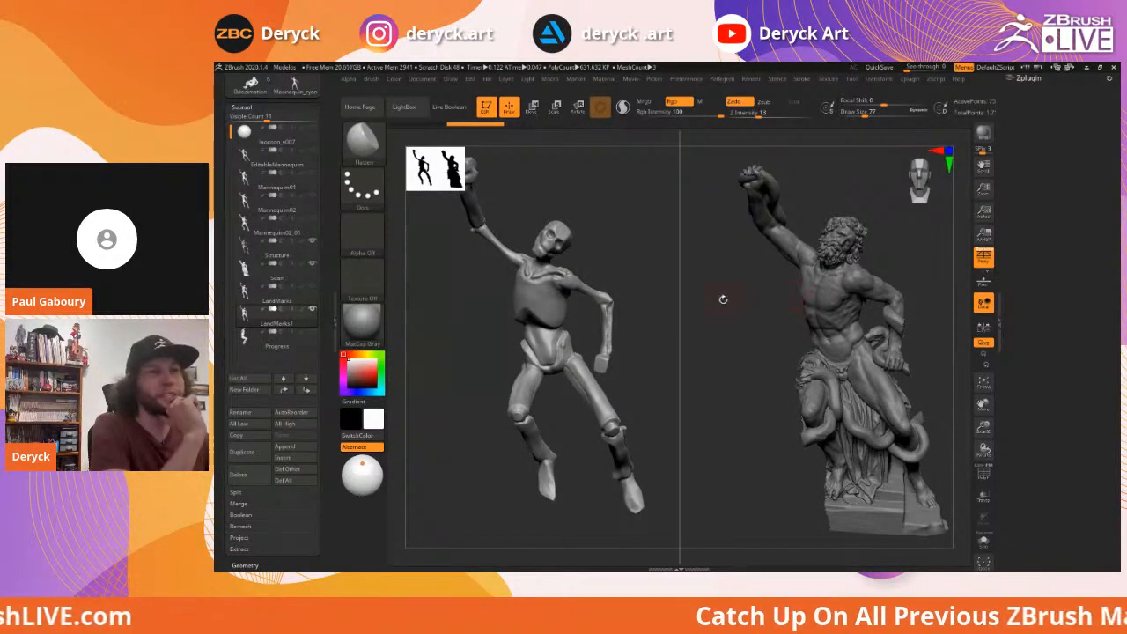
{"action": "mouse_move", "coordinate": [737, 309]}
{"action": "left_mouse_down"}
{"action": "mouse_move", "coordinate": [599, 273]}
{"action": "mouse_move", "coordinate": [643, 281]}
{"action": "mouse_move", "coordinate": [629, 272]}
{"action": "mouse_move", "coordinate": [651, 291]}
{"action": "left_mouse_up"}
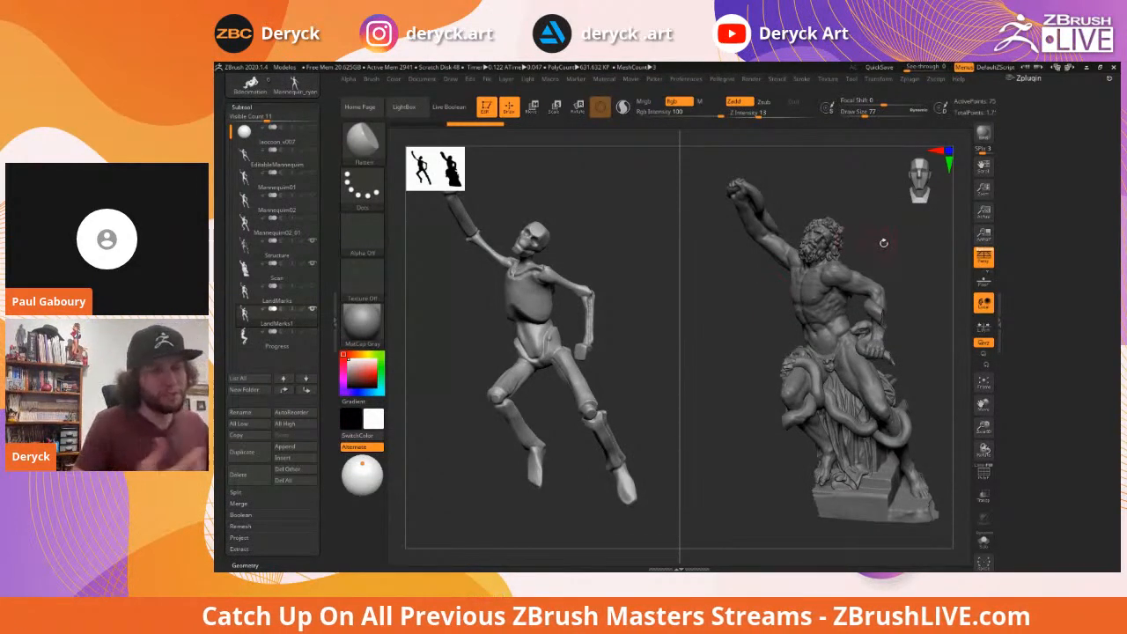
{"action": "mouse_move", "coordinate": [909, 217]}
{"action": "left_mouse_down"}
{"action": "mouse_move", "coordinate": [876, 232]}
{"action": "mouse_move", "coordinate": [894, 246]}
{"action": "mouse_move", "coordinate": [710, 252]}
{"action": "mouse_move", "coordinate": [714, 267]}
{"action": "mouse_move", "coordinate": [777, 251]}
{"action": "left_mouse_up"}
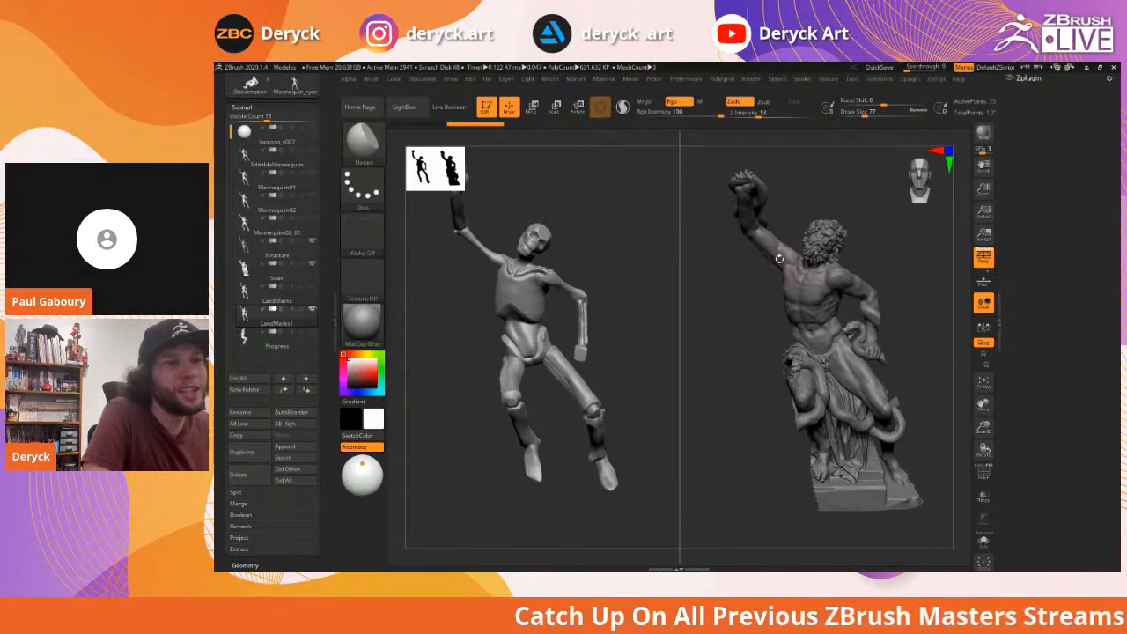
{"action": "mouse_move", "coordinate": [745, 267]}
{"action": "left_mouse_down"}
{"action": "mouse_move", "coordinate": [731, 276]}
{"action": "mouse_move", "coordinate": [745, 280]}
{"action": "left_mouse_up"}
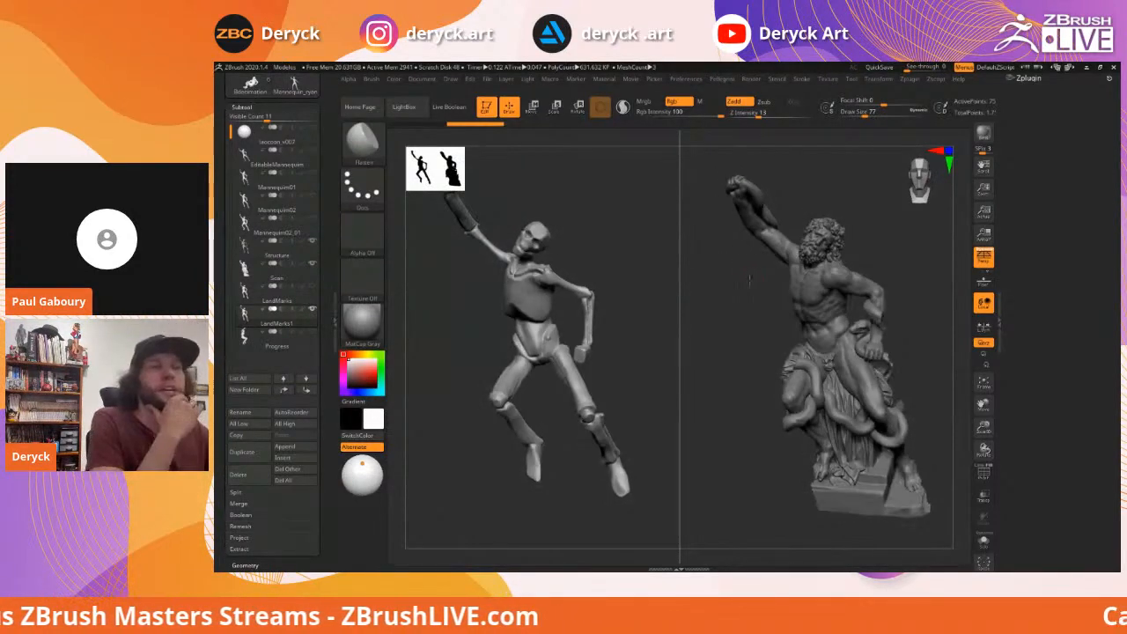
{"action": "left_click_drag", "start_coordinate": [426, 284], "coordinate": [483, 297]}
{"action": "left_click_drag", "start_coordinate": [757, 290], "coordinate": [867, 294]}
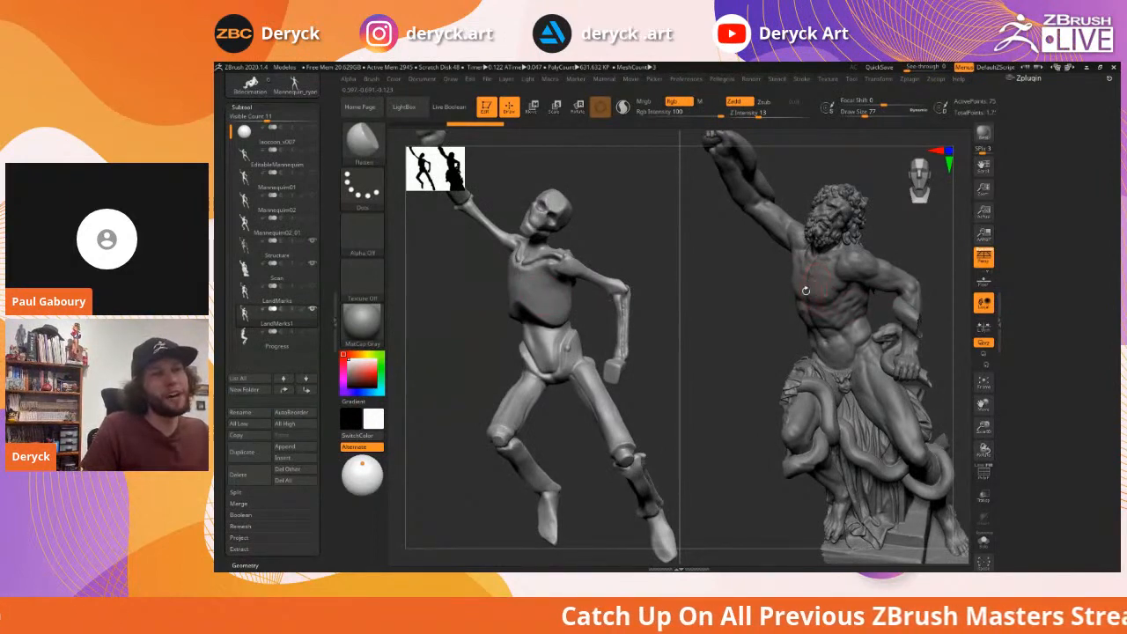
{"action": "mouse_move", "coordinate": [757, 308]}
{"action": "left_mouse_down", "text": "alt"}
{"action": "mouse_move", "coordinate": [744, 297]}
{"action": "mouse_move", "coordinate": [768, 312]}
{"action": "left_mouse_up", "text": "alt"}
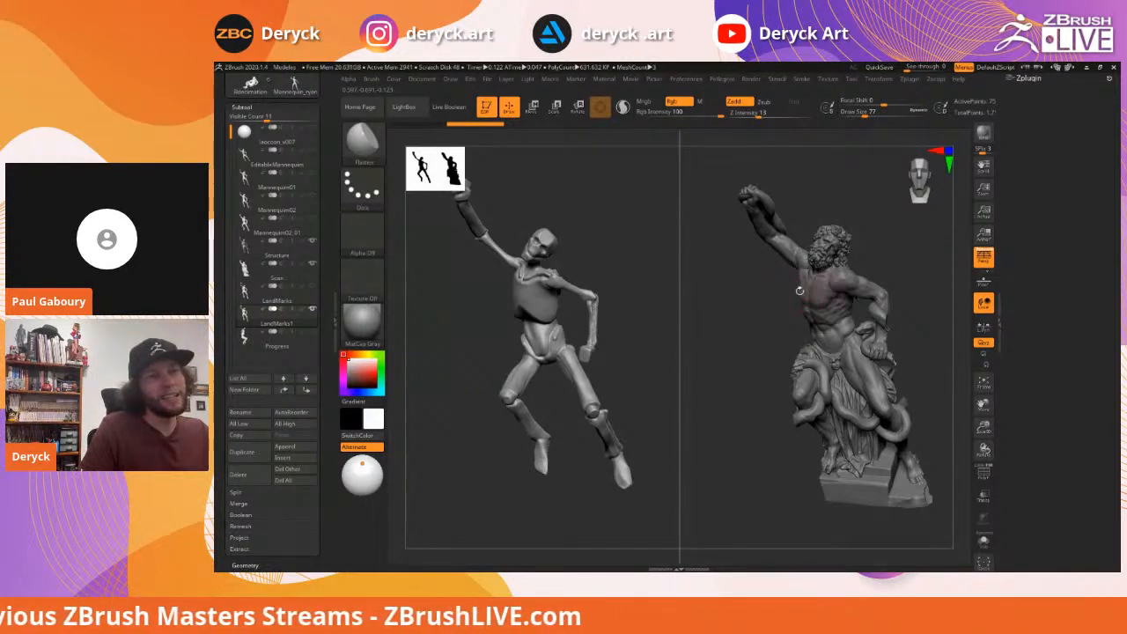
{"action": "left_click_drag", "start_coordinate": [768, 303], "coordinate": [753, 306]}
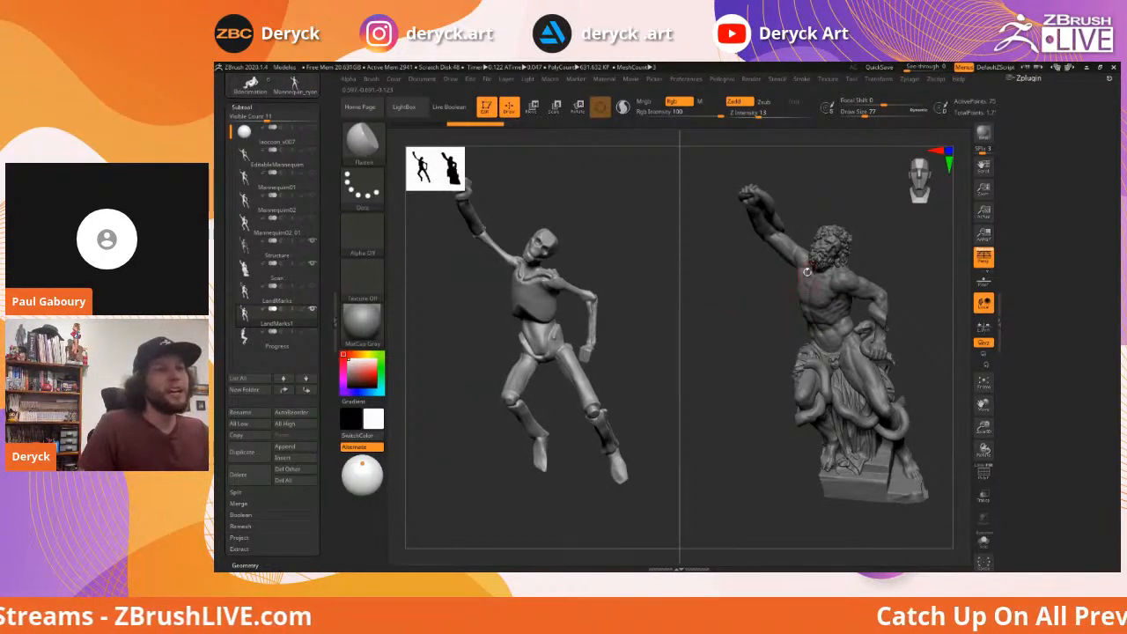
{"action": "left_click_drag", "start_coordinate": [754, 276], "coordinate": [794, 287]}
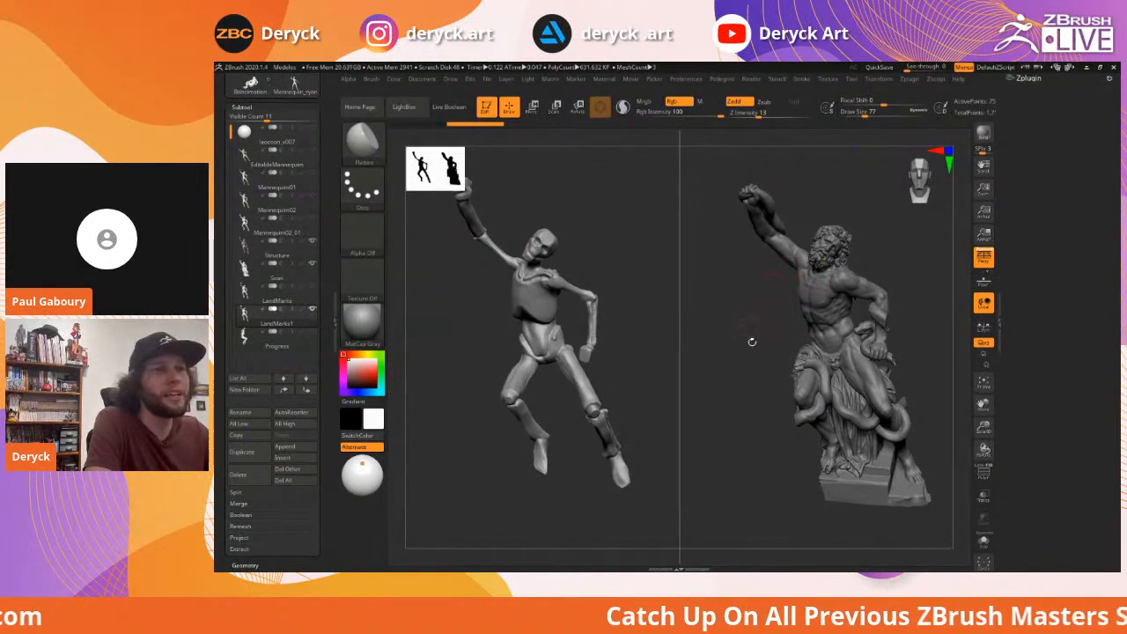
{"action": "left_click_drag", "start_coordinate": [751, 337], "coordinate": [752, 343]}
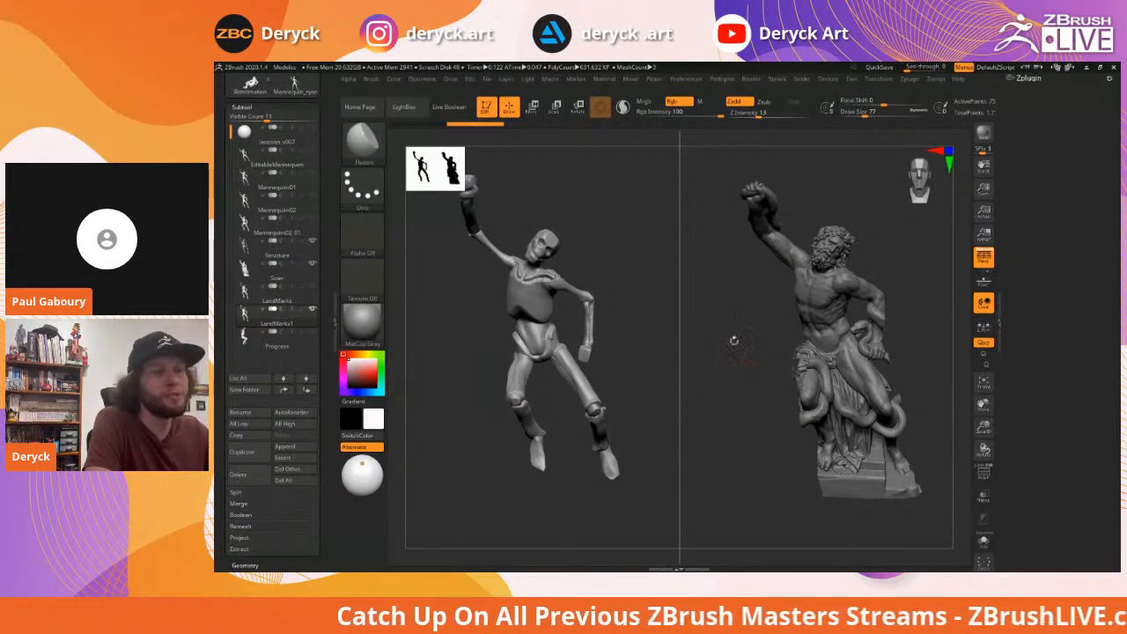
{"action": "mouse_move", "coordinate": [747, 336]}
{"action": "left_mouse_down"}
{"action": "mouse_move", "coordinate": [739, 321]}
{"action": "mouse_move", "coordinate": [478, 287]}
{"action": "mouse_move", "coordinate": [493, 291]}
{"action": "mouse_move", "coordinate": [485, 302]}
{"action": "mouse_move", "coordinate": [493, 295]}
{"action": "mouse_move", "coordinate": [465, 296]}
{"action": "mouse_move", "coordinate": [461, 284]}
{"action": "mouse_move", "coordinate": [678, 307]}
{"action": "mouse_move", "coordinate": [637, 320]}
{"action": "mouse_move", "coordinate": [619, 304]}
{"action": "mouse_move", "coordinate": [640, 308]}
{"action": "mouse_move", "coordinate": [630, 314]}
{"action": "mouse_move", "coordinate": [637, 305]}
{"action": "mouse_move", "coordinate": [566, 266]}
{"action": "left_mouse_up"}
Lower the brush size and orbit both full figures into a three-quarter front view
{"action": "key", "text": "s"}
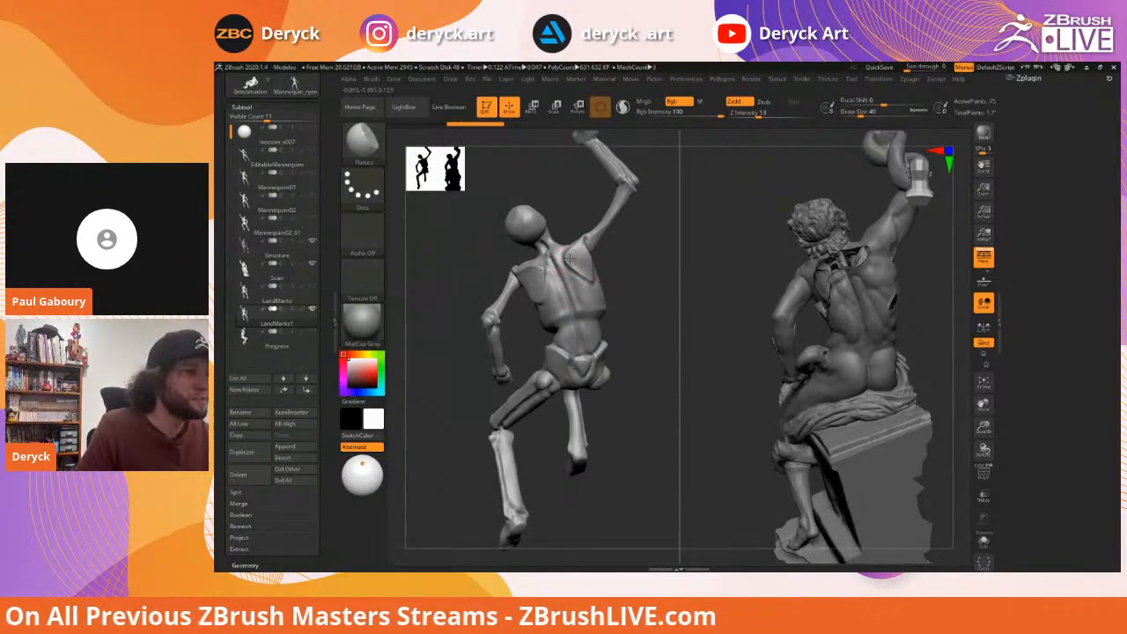
{"action": "left_click_drag", "start_coordinate": [614, 260], "coordinate": [803, 280]}
{"action": "mouse_move", "coordinate": [493, 286]}
{"action": "left_mouse_down"}
{"action": "mouse_move", "coordinate": [501, 314]}
{"action": "mouse_move", "coordinate": [508, 287]}
{"action": "mouse_move", "coordinate": [478, 296]}
{"action": "mouse_move", "coordinate": [488, 275]}
{"action": "mouse_move", "coordinate": [469, 297]}
{"action": "mouse_move", "coordinate": [511, 263]}
{"action": "left_mouse_up"}
{"action": "left_click_drag", "start_coordinate": [458, 300], "coordinate": [536, 300]}
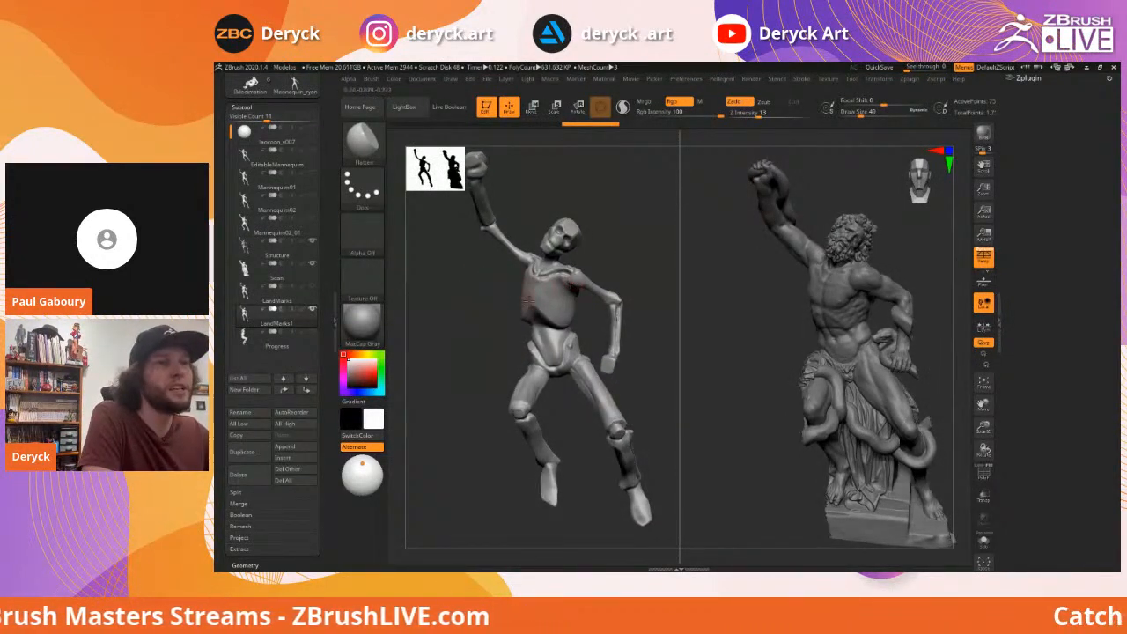
{"action": "mouse_move", "coordinate": [464, 291]}
{"action": "left_mouse_down"}
{"action": "mouse_move", "coordinate": [473, 270]}
{"action": "mouse_move", "coordinate": [476, 301]}
{"action": "left_mouse_up"}
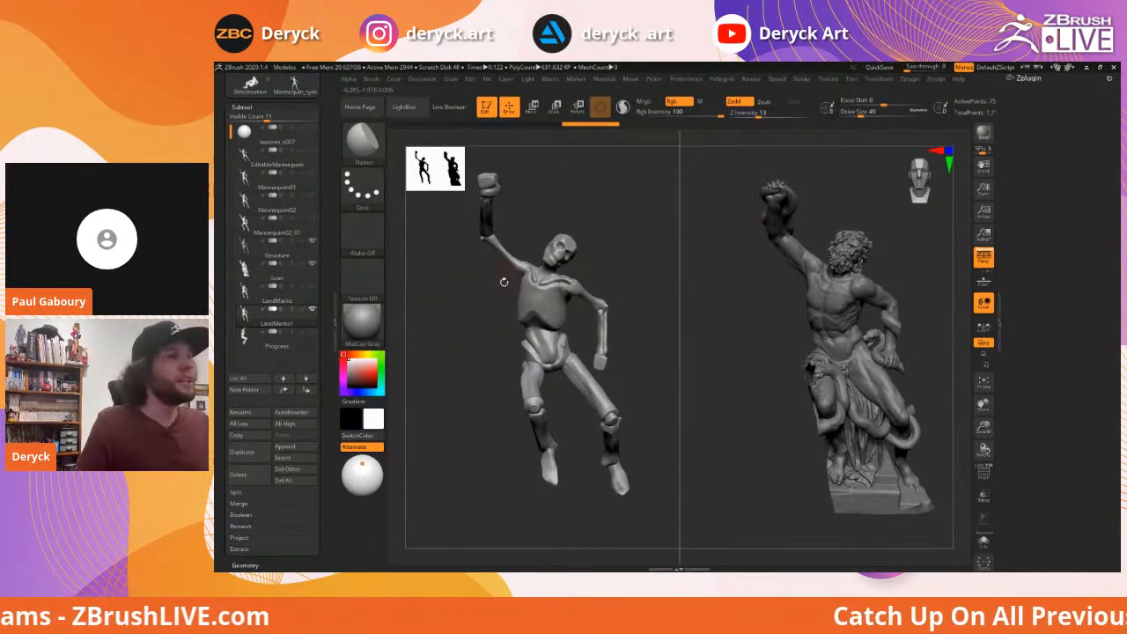
Pick ClayBuildup and frame both models' chests
{"action": "key", "text": "b"}
{"action": "key", "text": "c"}
{"action": "key", "text": "b"}
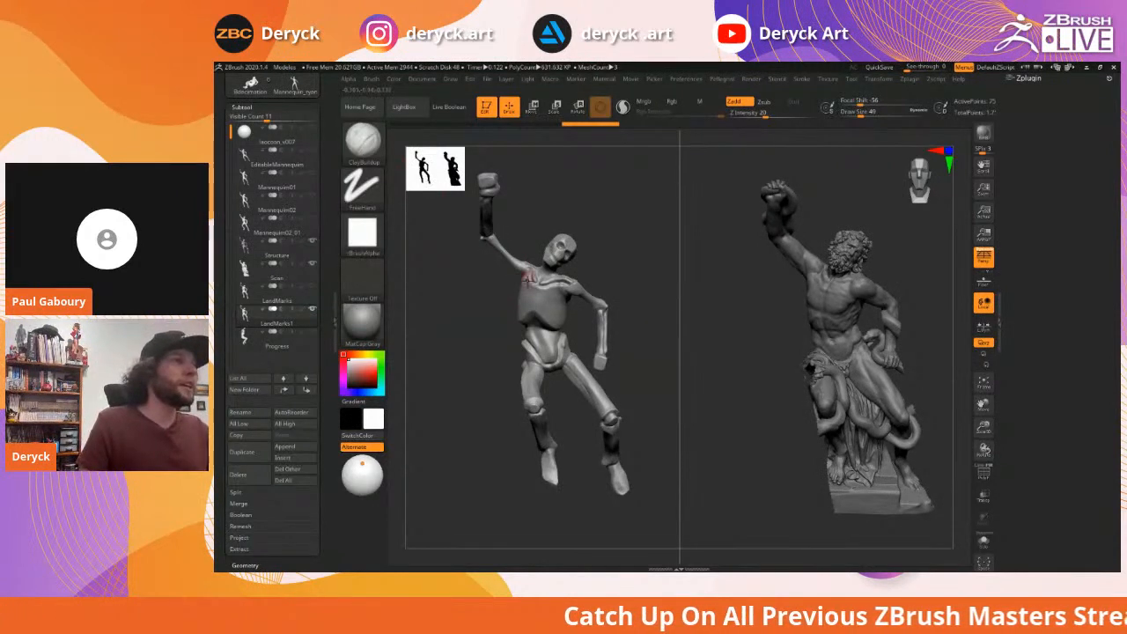
{"action": "scroll", "coordinate": [472, 301], "scroll_direction": "up", "scroll_amount": 5}
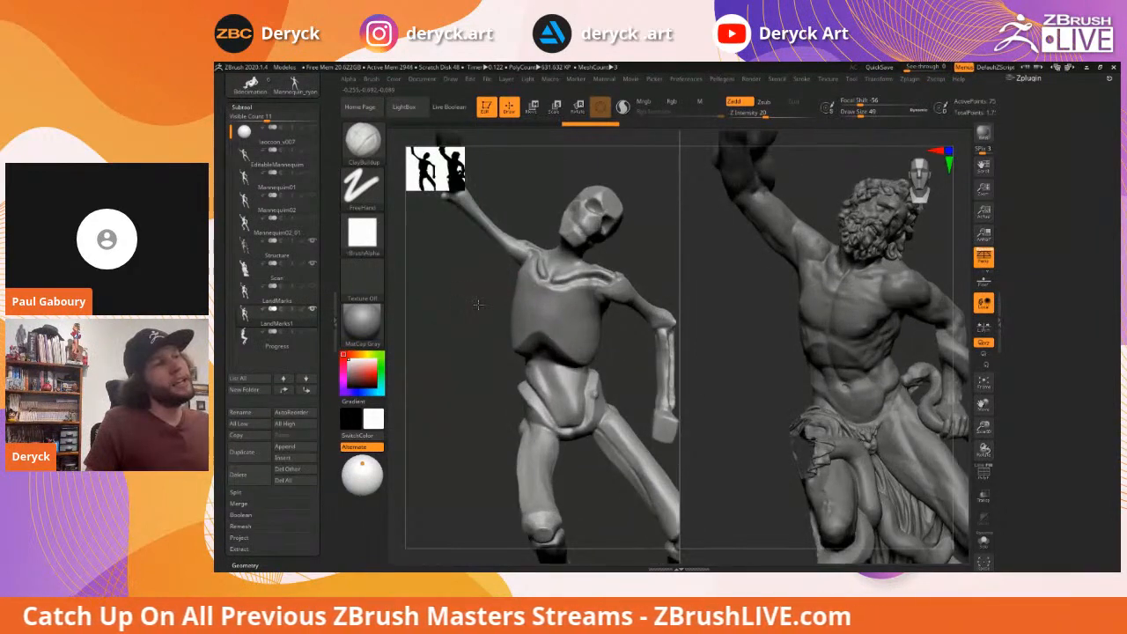
{"action": "left_click_drag", "start_coordinate": [478, 305], "coordinate": [465, 281], "text": "alt"}
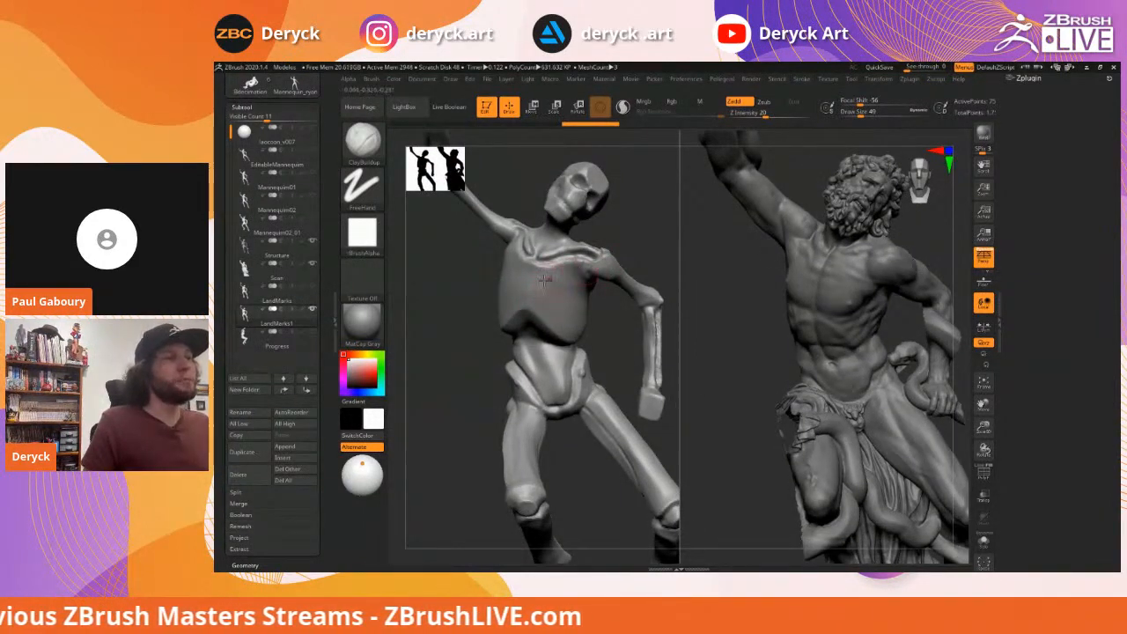
{"action": "left_click_drag", "start_coordinate": [444, 270], "coordinate": [595, 252]}
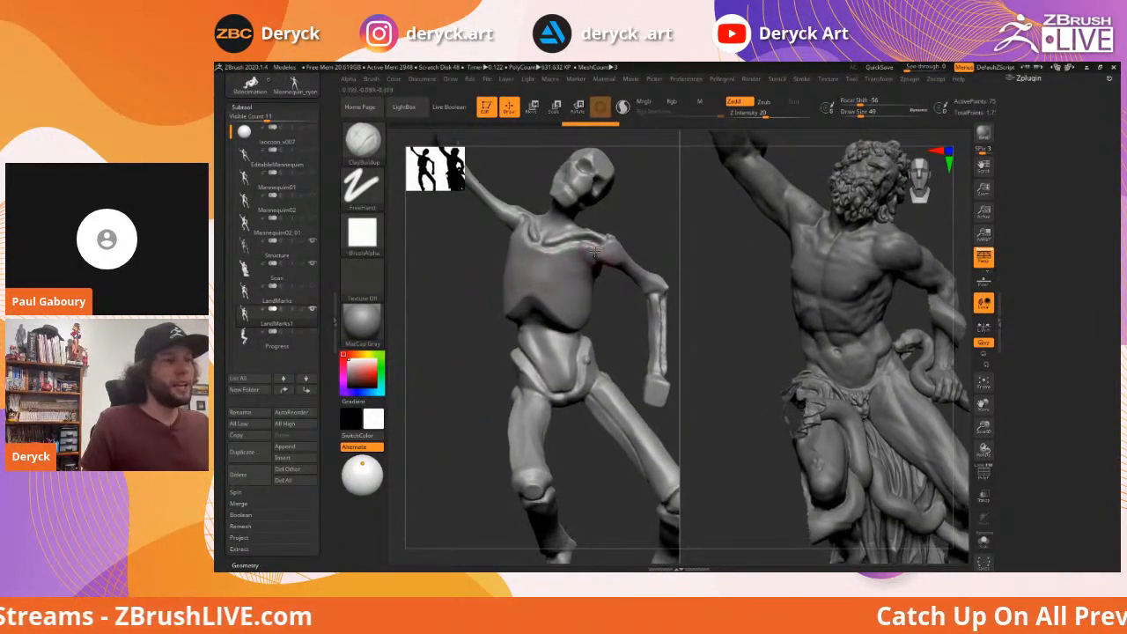
{"action": "left_click_drag", "start_coordinate": [471, 285], "coordinate": [608, 275]}
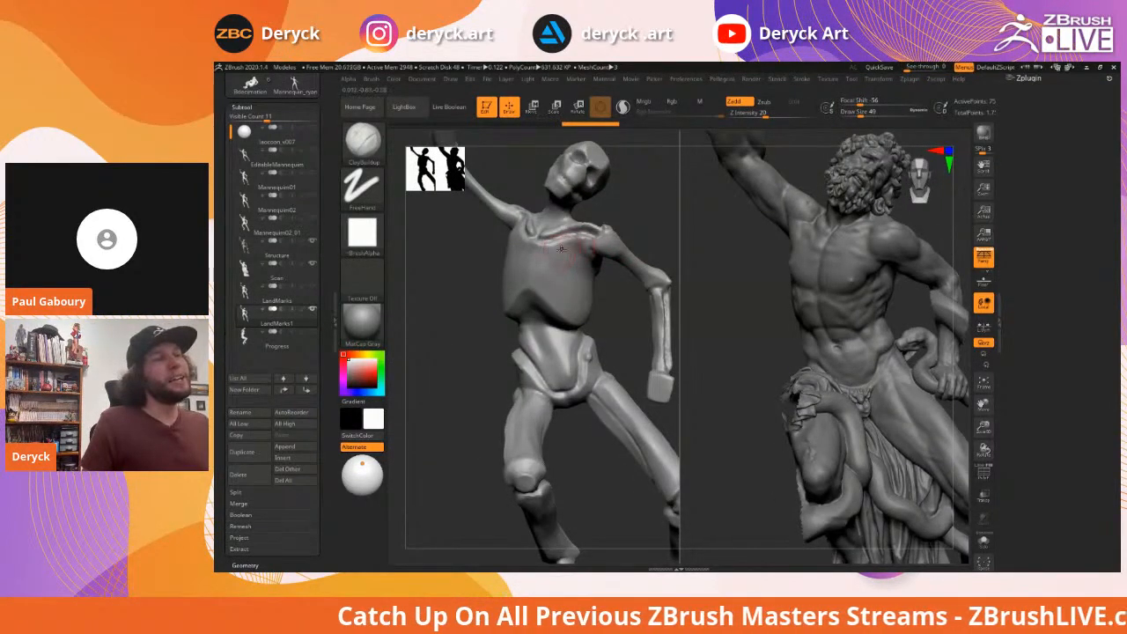
{"action": "mouse_move", "coordinate": [615, 297]}
{"action": "left_mouse_down"}
{"action": "mouse_move", "coordinate": [623, 323]}
{"action": "mouse_move", "coordinate": [614, 316]}
{"action": "left_mouse_up"}
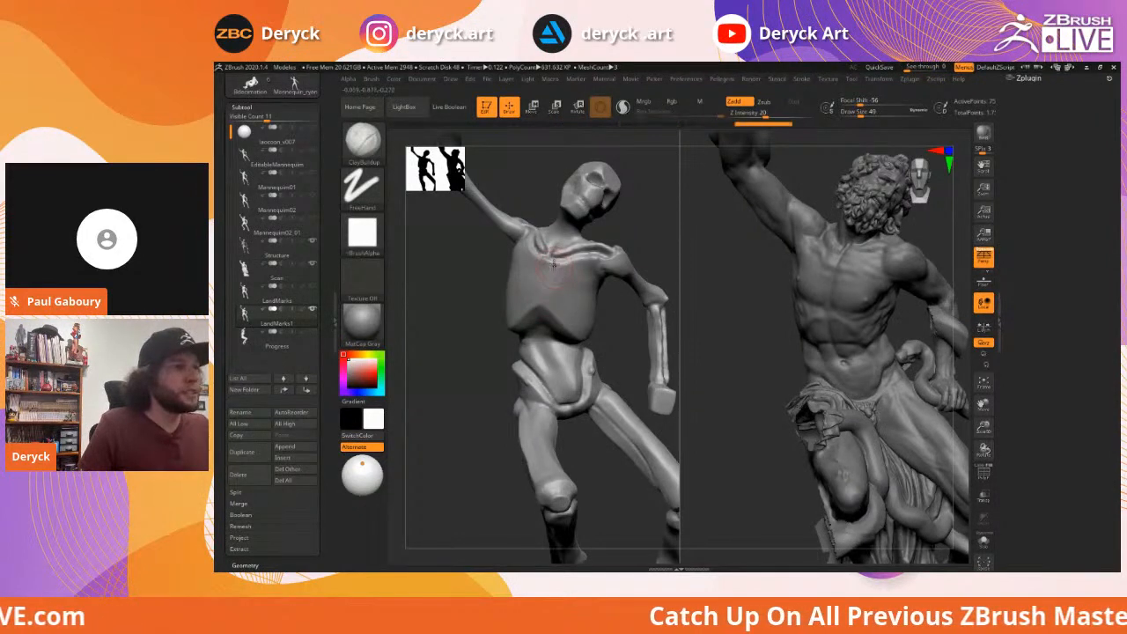
{"action": "left_click_drag", "start_coordinate": [557, 264], "coordinate": [573, 280]}
{"action": "right_click_drag", "start_coordinate": [573, 280], "coordinate": [552, 268]}
Carve a groove down the mannequin's sternum with DamStandard
{"action": "key", "text": "b"}
{"action": "key", "text": "d"}
{"action": "key", "text": "s"}
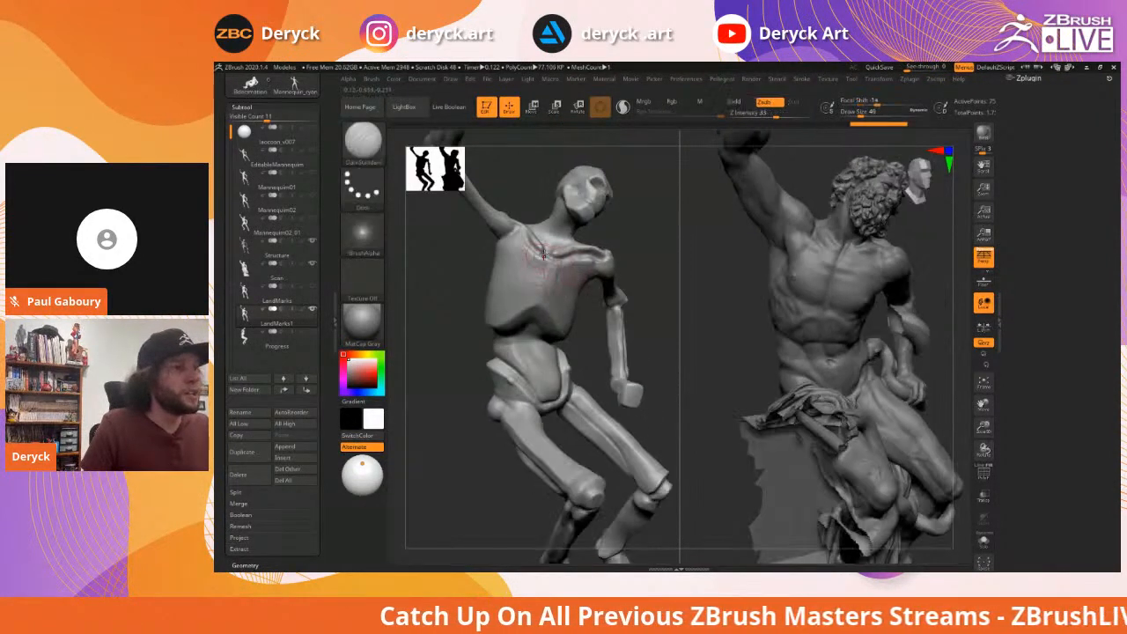
{"action": "left_click_drag", "start_coordinate": [550, 250], "coordinate": [539, 297]}
{"action": "right_click_drag", "start_coordinate": [565, 295], "coordinate": [468, 276]}
Build up rib forms across the chest and near the armpit with ClayBuildup
{"action": "key", "text": "b"}
{"action": "key", "text": "c"}
{"action": "key", "text": "b"}
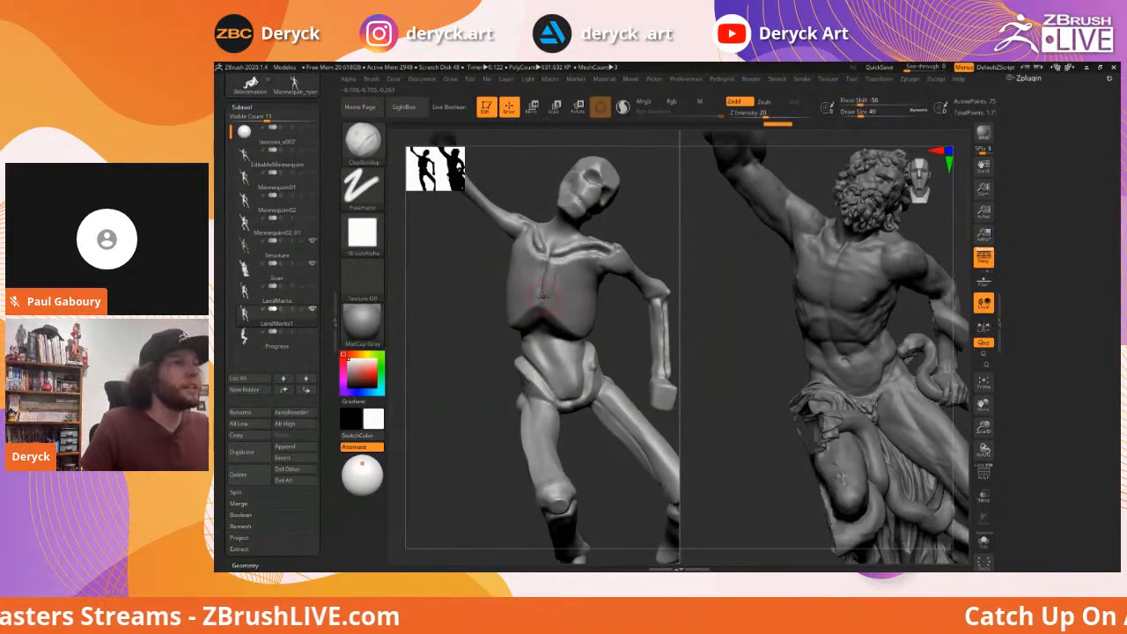
{"action": "mouse_move", "coordinate": [552, 296]}
{"action": "left_mouse_down"}
{"action": "mouse_move", "coordinate": [577, 309]}
{"action": "mouse_move", "coordinate": [549, 283]}
{"action": "left_mouse_up"}
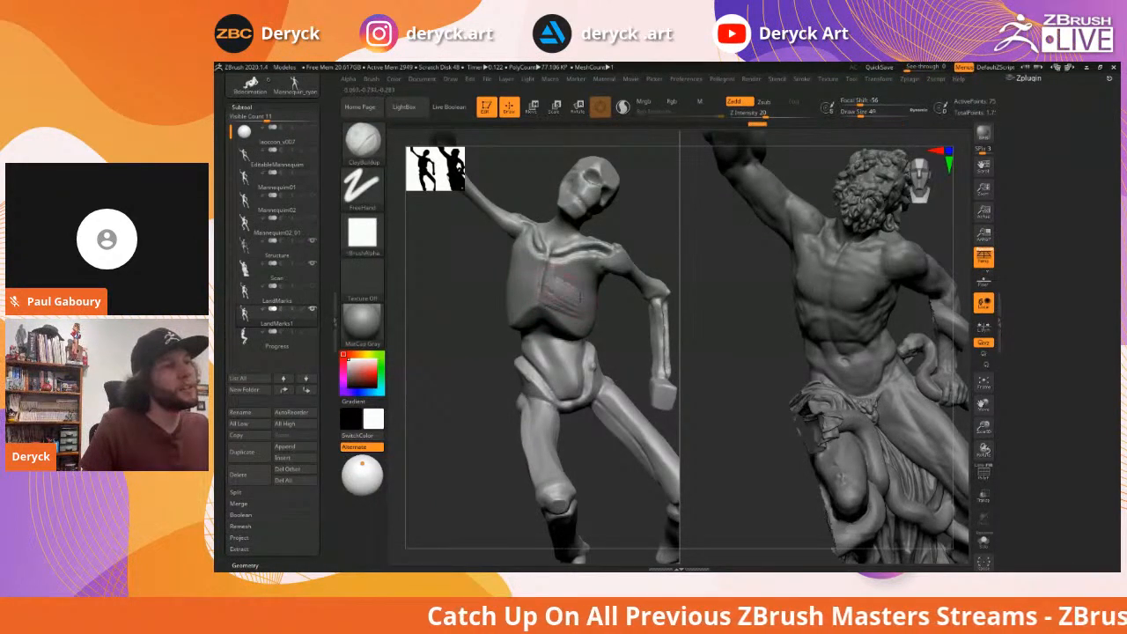
{"action": "mouse_move", "coordinate": [594, 299]}
{"action": "left_mouse_down"}
{"action": "mouse_move", "coordinate": [568, 276]}
{"action": "mouse_move", "coordinate": [638, 302]}
{"action": "mouse_move", "coordinate": [627, 308]}
{"action": "left_mouse_up"}
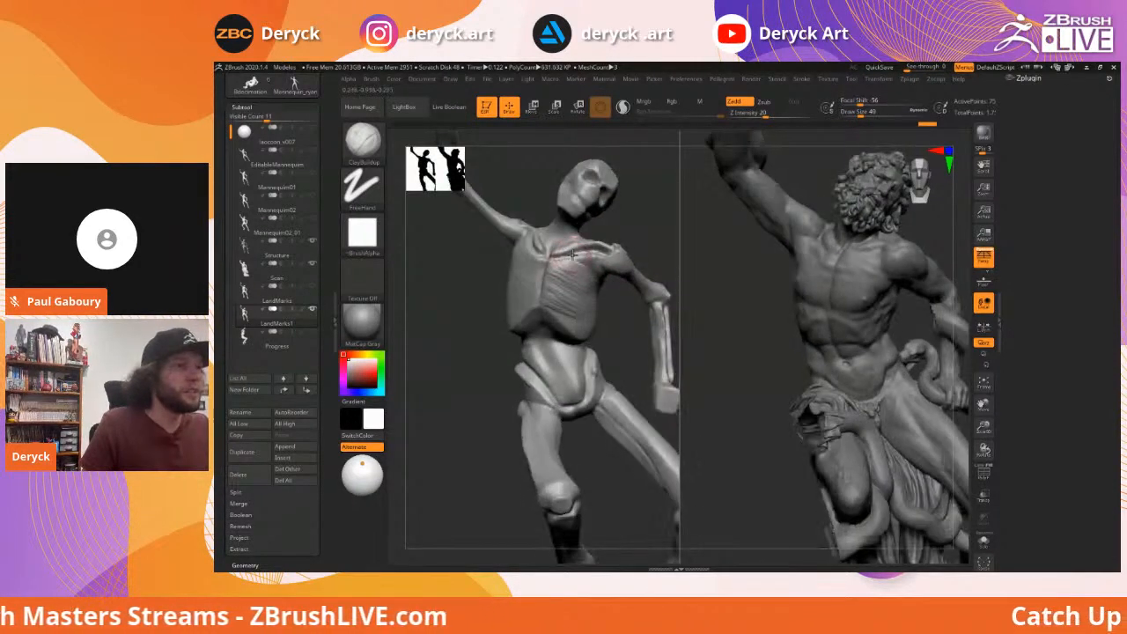
{"action": "left_click_drag", "start_coordinate": [577, 257], "coordinate": [602, 264]}
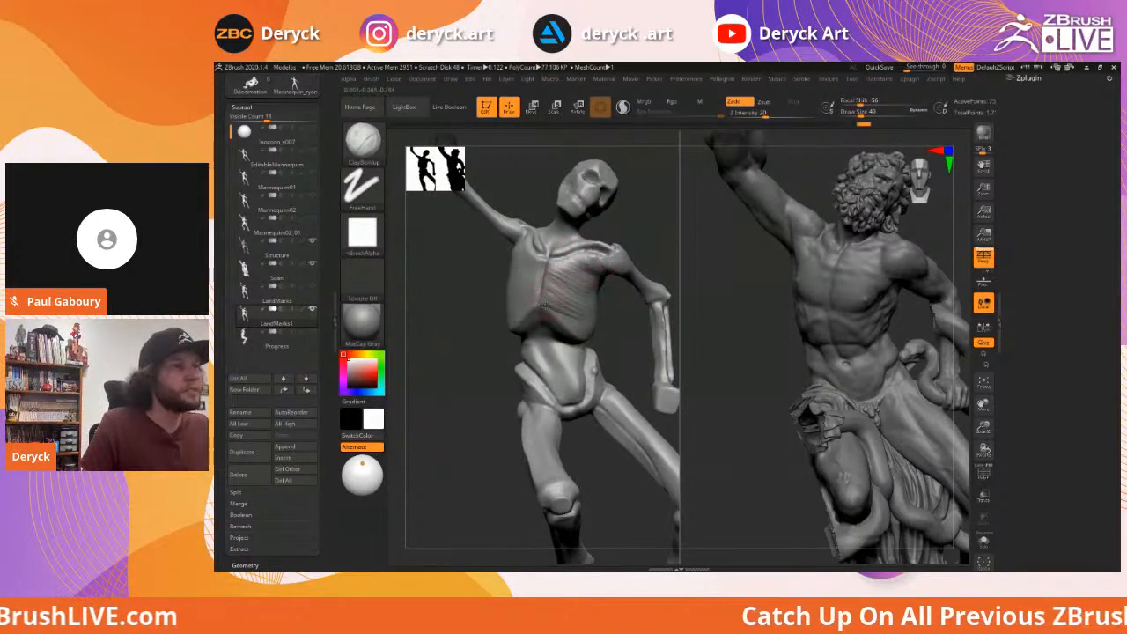
{"action": "mouse_move", "coordinate": [599, 292]}
{"action": "left_mouse_down"}
{"action": "mouse_move", "coordinate": [591, 281]}
{"action": "mouse_move", "coordinate": [577, 292]}
{"action": "left_mouse_up"}
{"action": "right_click_drag", "start_coordinate": [628, 304], "coordinate": [583, 277]}
{"action": "left_click_drag", "start_coordinate": [603, 281], "coordinate": [586, 290]}
{"action": "right_click_drag", "start_coordinate": [746, 300], "coordinate": [863, 279]}
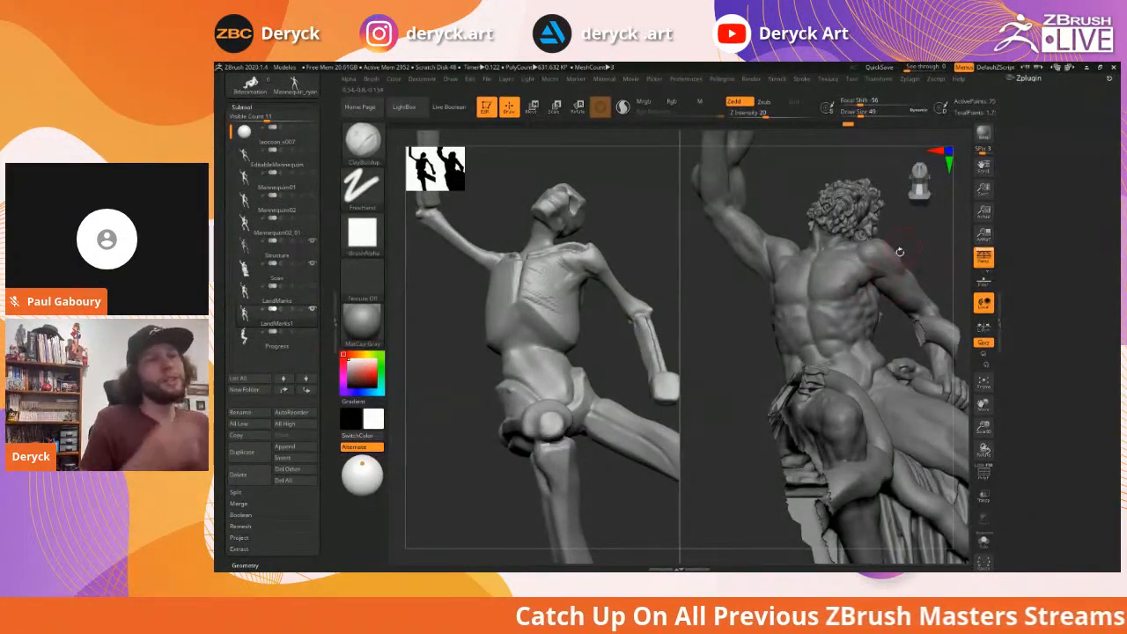
Turn to the side of the chest and lay ClayBuildup rib strokes, undoing one bad stroke
{"action": "right_click_drag", "start_coordinate": [903, 248], "coordinate": [872, 283]}
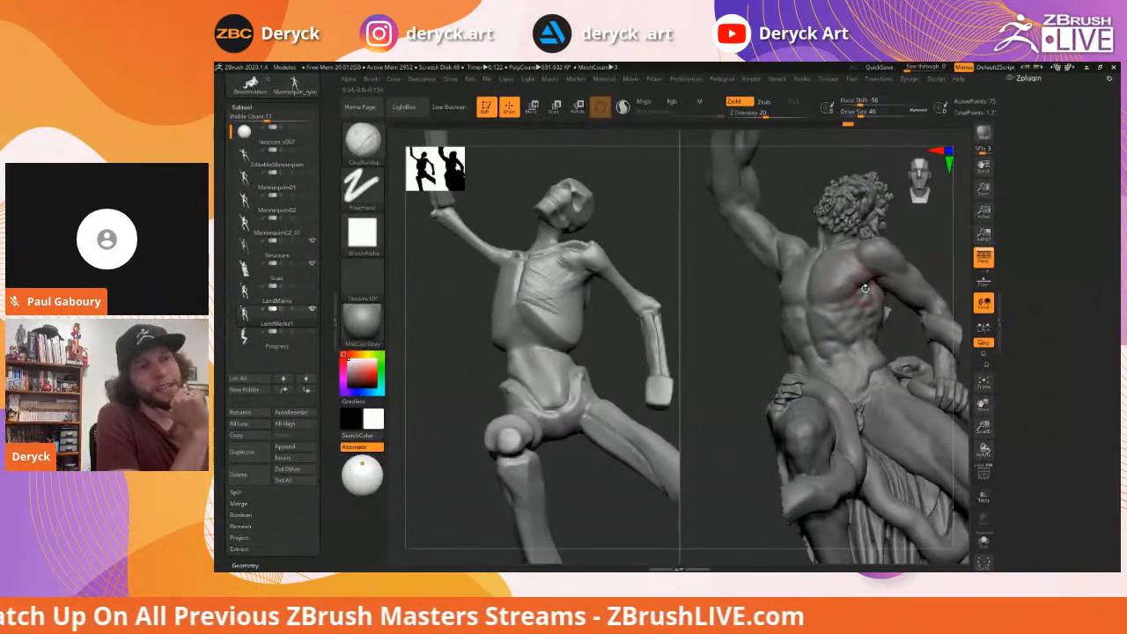
{"action": "right_click_drag", "start_coordinate": [916, 256], "coordinate": [867, 282]}
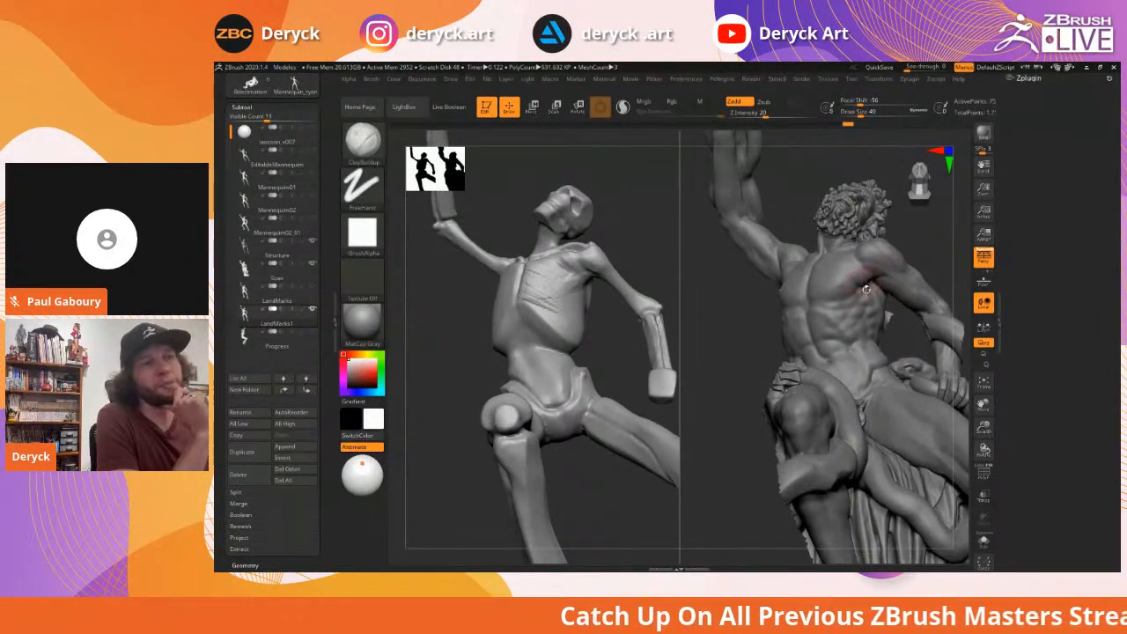
{"action": "left_click_drag", "start_coordinate": [888, 317], "coordinate": [755, 276]}
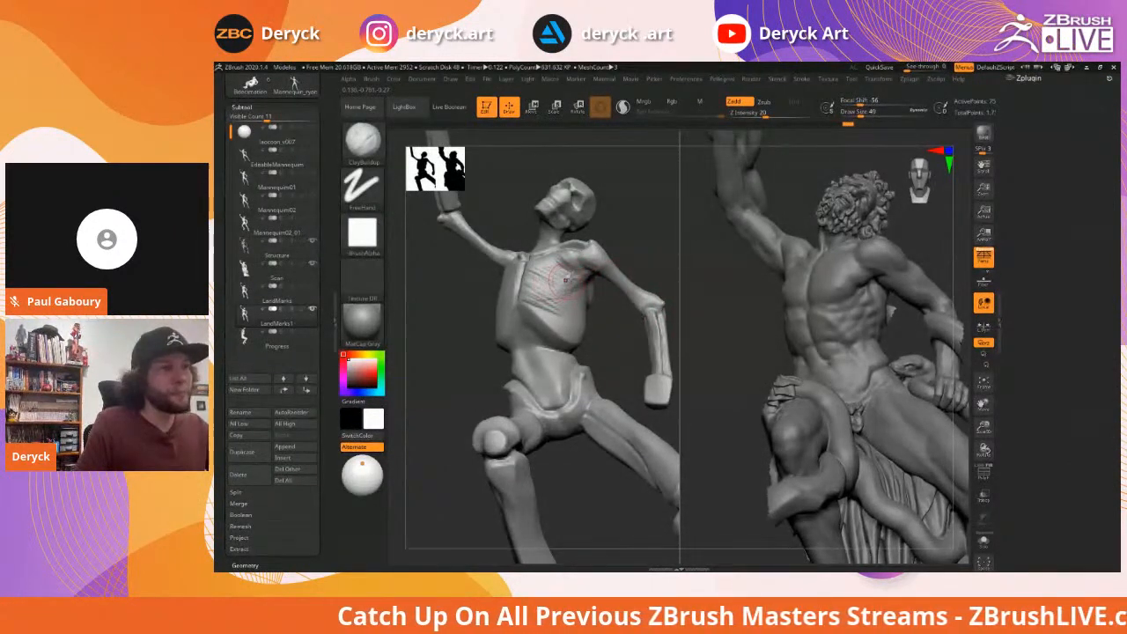
{"action": "mouse_move", "coordinate": [582, 274]}
{"action": "left_mouse_down"}
{"action": "mouse_move", "coordinate": [534, 287]}
{"action": "mouse_move", "coordinate": [573, 264]}
{"action": "mouse_move", "coordinate": [536, 294]}
{"action": "mouse_move", "coordinate": [574, 283]}
{"action": "mouse_move", "coordinate": [539, 299]}
{"action": "left_mouse_up"}
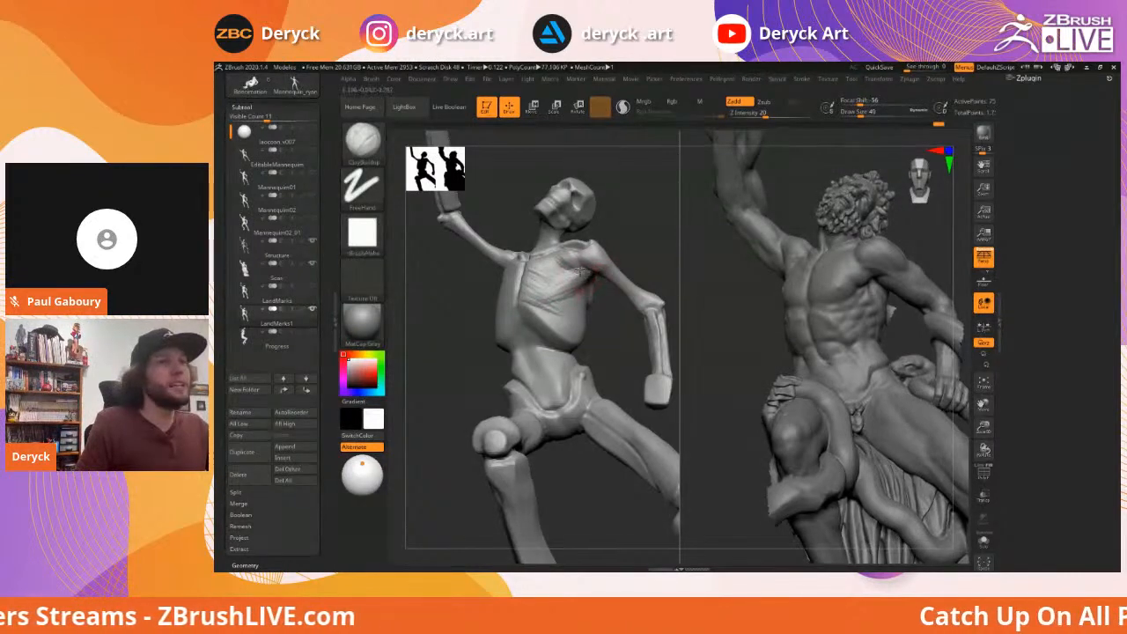
{"action": "mouse_move", "coordinate": [595, 275]}
{"action": "left_mouse_down"}
{"action": "mouse_move", "coordinate": [574, 285]}
{"action": "mouse_move", "coordinate": [627, 292]}
{"action": "left_mouse_up"}
{"action": "key", "text": "ctrl+z"}
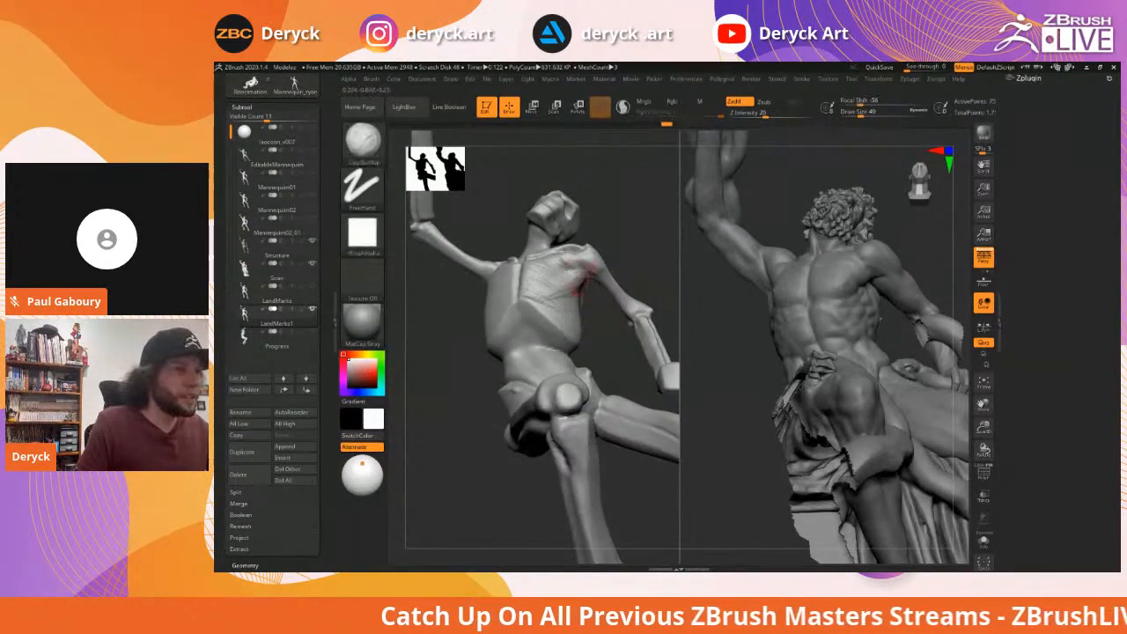
Redo short rib strokes near the armpit, then rotate to compare with the statue's back
{"action": "left_click_drag", "start_coordinate": [595, 277], "coordinate": [568, 289]}
{"action": "left_click_drag", "start_coordinate": [629, 261], "coordinate": [599, 305]}
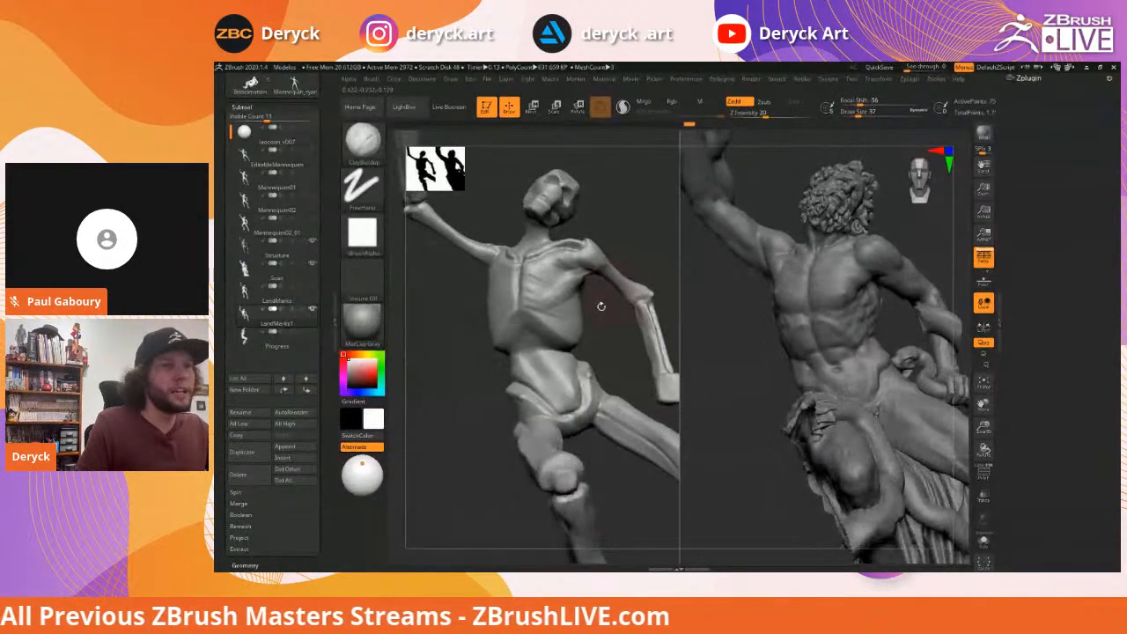
{"action": "left_click_drag", "start_coordinate": [751, 297], "coordinate": [868, 283]}
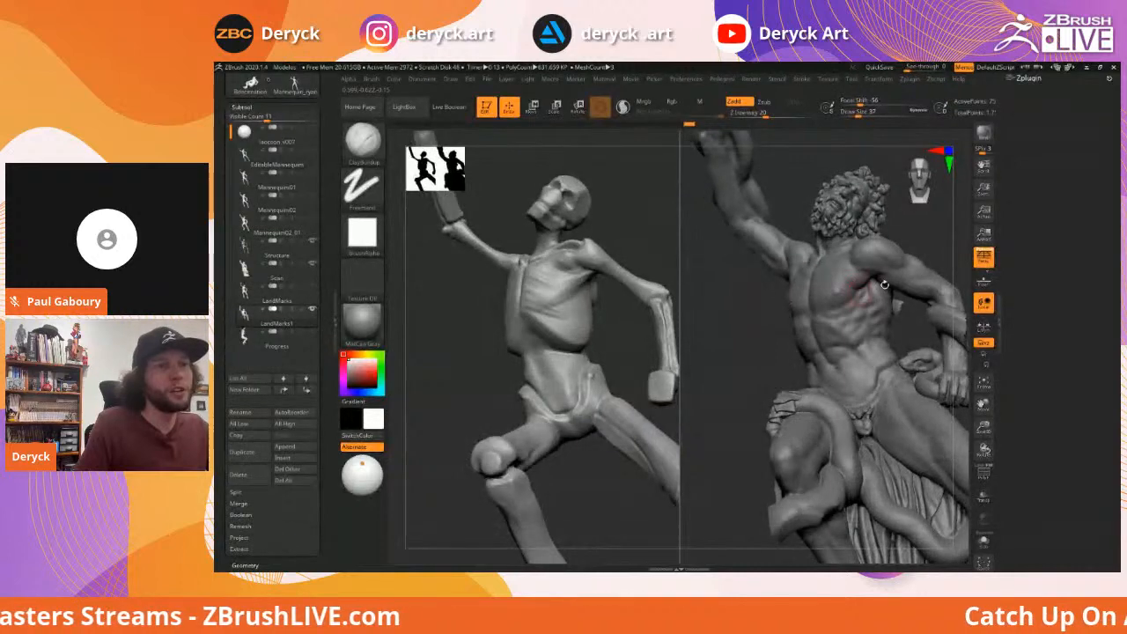
{"action": "left_click_drag", "start_coordinate": [614, 326], "coordinate": [585, 257]}
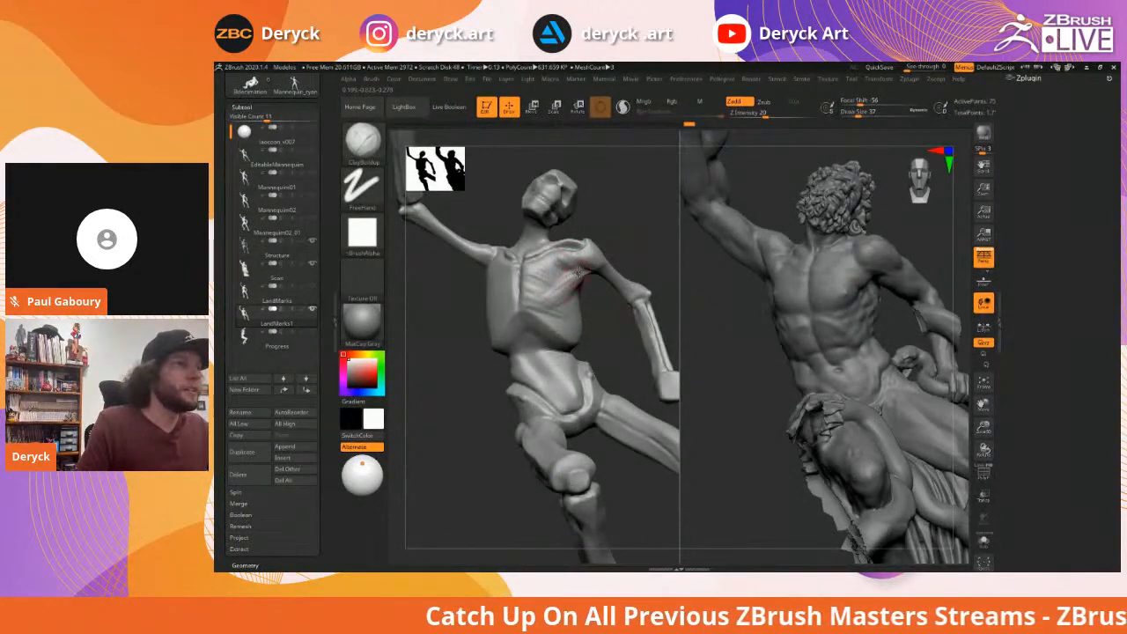
Enlarge the brush and sweep broad clay strokes across the chest toward the sternum
{"action": "mouse_move", "coordinate": [548, 305]}
{"action": "left_mouse_down"}
{"action": "mouse_move", "coordinate": [560, 290]}
{"action": "mouse_move", "coordinate": [548, 301]}
{"action": "left_mouse_up"}
{"action": "key", "text": "s"}
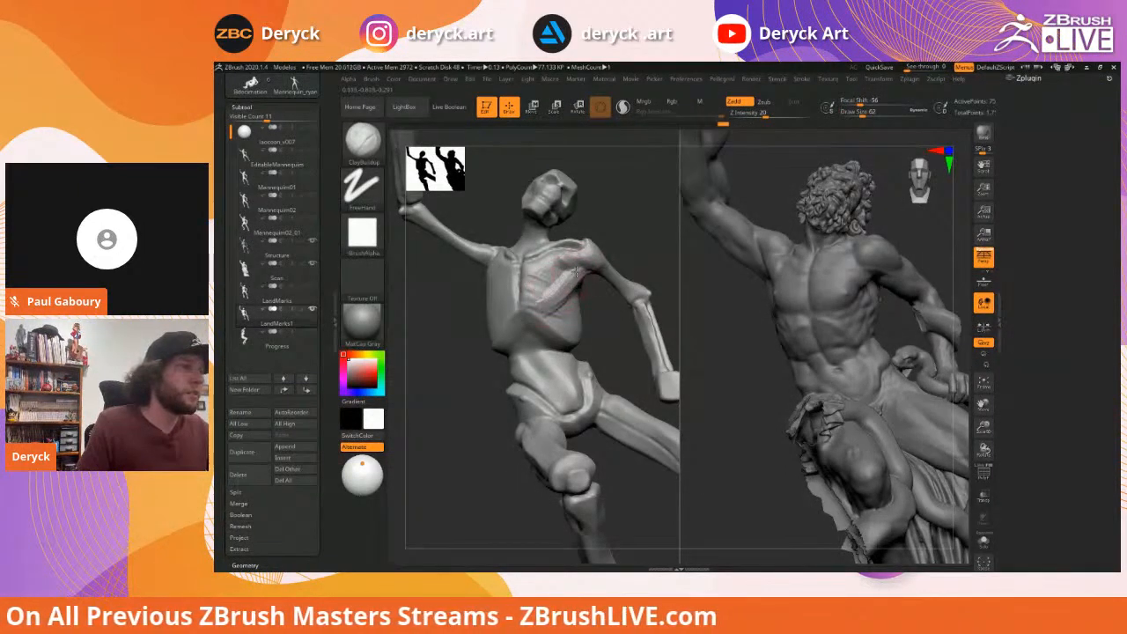
{"action": "mouse_move", "coordinate": [574, 266]}
{"action": "left_mouse_down"}
{"action": "mouse_move", "coordinate": [534, 287]}
{"action": "mouse_move", "coordinate": [560, 268]}
{"action": "mouse_move", "coordinate": [535, 263]}
{"action": "mouse_move", "coordinate": [555, 257]}
{"action": "left_mouse_up"}
{"action": "mouse_move", "coordinate": [631, 252]}
{"action": "left_mouse_down"}
{"action": "mouse_move", "coordinate": [642, 245]}
{"action": "mouse_move", "coordinate": [639, 265]}
{"action": "left_mouse_up"}
Shrink the brush, orbit around the shoulder, and return to a full front view of both figures
{"action": "key", "text": "s"}
{"action": "mouse_move", "coordinate": [563, 258]}
{"action": "left_mouse_down"}
{"action": "mouse_move", "coordinate": [541, 255]}
{"action": "mouse_move", "coordinate": [574, 257]}
{"action": "mouse_move", "coordinate": [563, 253]}
{"action": "left_mouse_up"}
{"action": "key", "text": "s"}
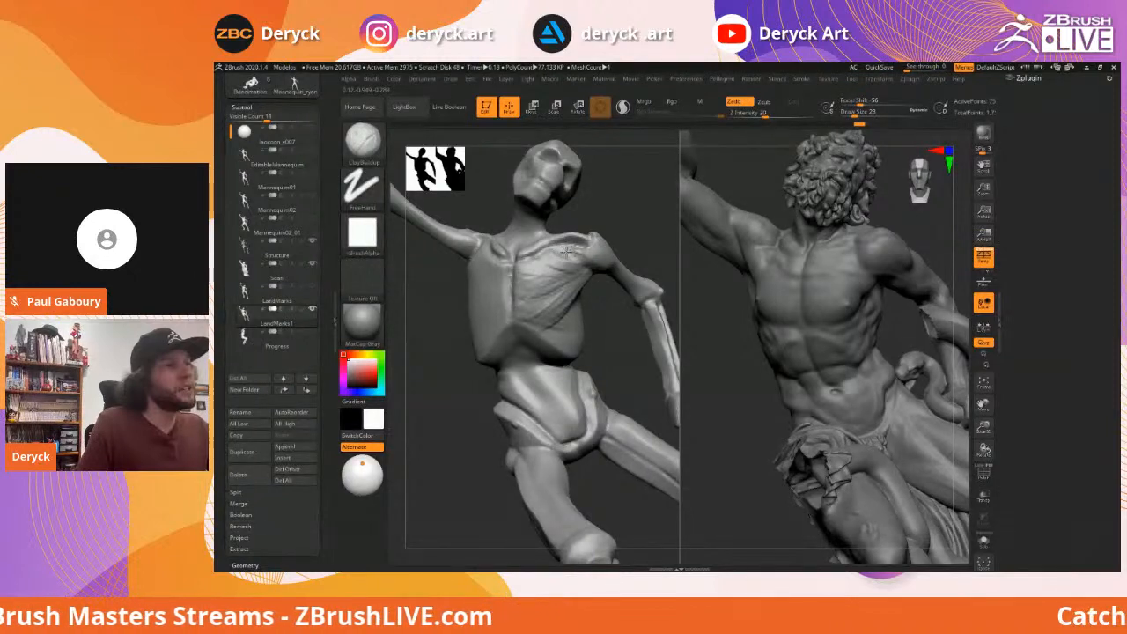
{"action": "mouse_move", "coordinate": [648, 230]}
{"action": "left_mouse_down"}
{"action": "mouse_move", "coordinate": [577, 251]}
{"action": "mouse_move", "coordinate": [630, 273]}
{"action": "mouse_move", "coordinate": [594, 237]}
{"action": "mouse_move", "coordinate": [641, 263]}
{"action": "mouse_move", "coordinate": [704, 244]}
{"action": "mouse_move", "coordinate": [620, 250]}
{"action": "mouse_move", "coordinate": [573, 269]}
{"action": "mouse_move", "coordinate": [616, 272]}
{"action": "mouse_move", "coordinate": [574, 263]}
{"action": "mouse_move", "coordinate": [588, 259]}
{"action": "left_mouse_up"}
{"action": "key", "text": "s"}
{"action": "key", "text": "s"}
{"action": "key", "text": "s"}
{"action": "key", "text": "s"}
{"action": "key", "text": "s"}
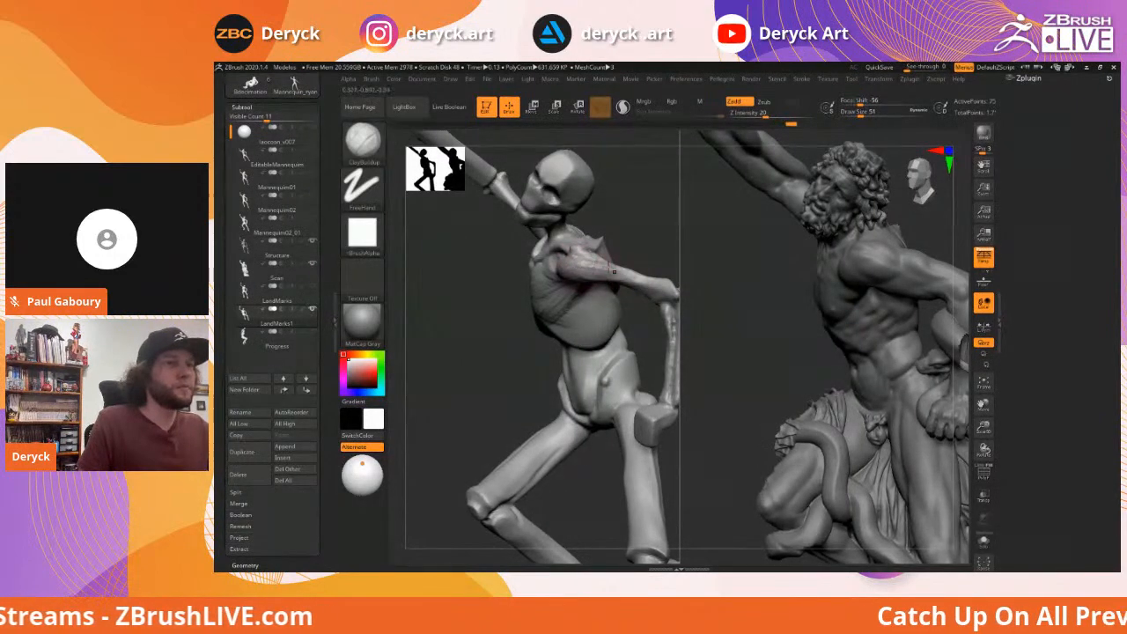
{"action": "left_click_drag", "start_coordinate": [450, 301], "coordinate": [731, 264]}
{"action": "left_click_drag", "start_coordinate": [777, 297], "coordinate": [799, 267]}
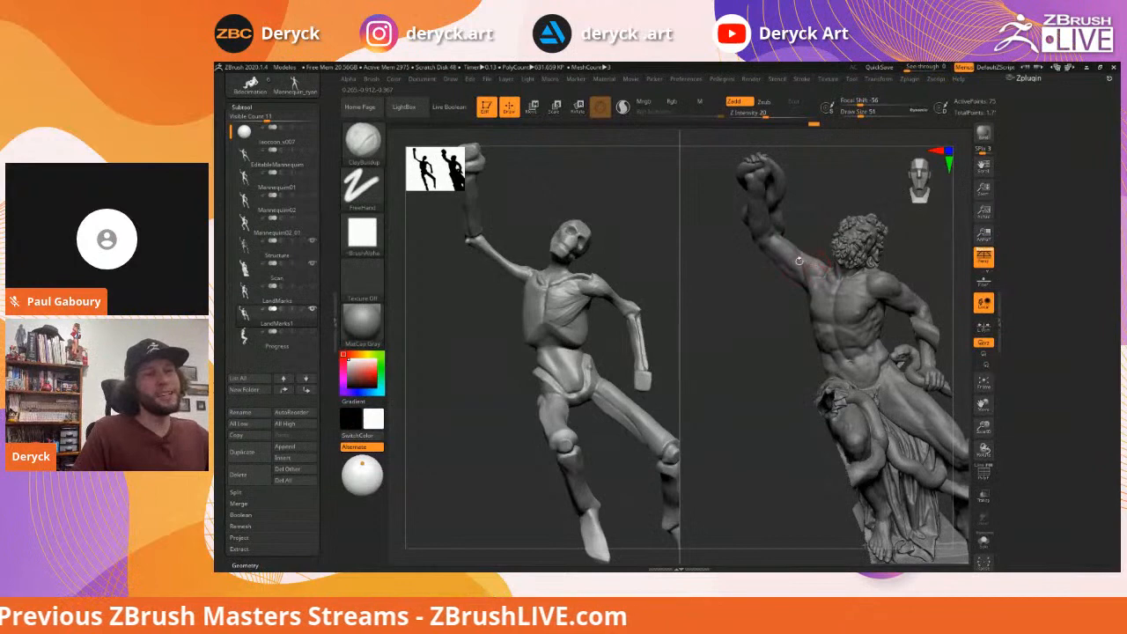
Orbit to the raised arm, shrink the brush, and build clay from the elbow toward the shoulder
{"action": "left_click_drag", "start_coordinate": [753, 304], "coordinate": [606, 277]}
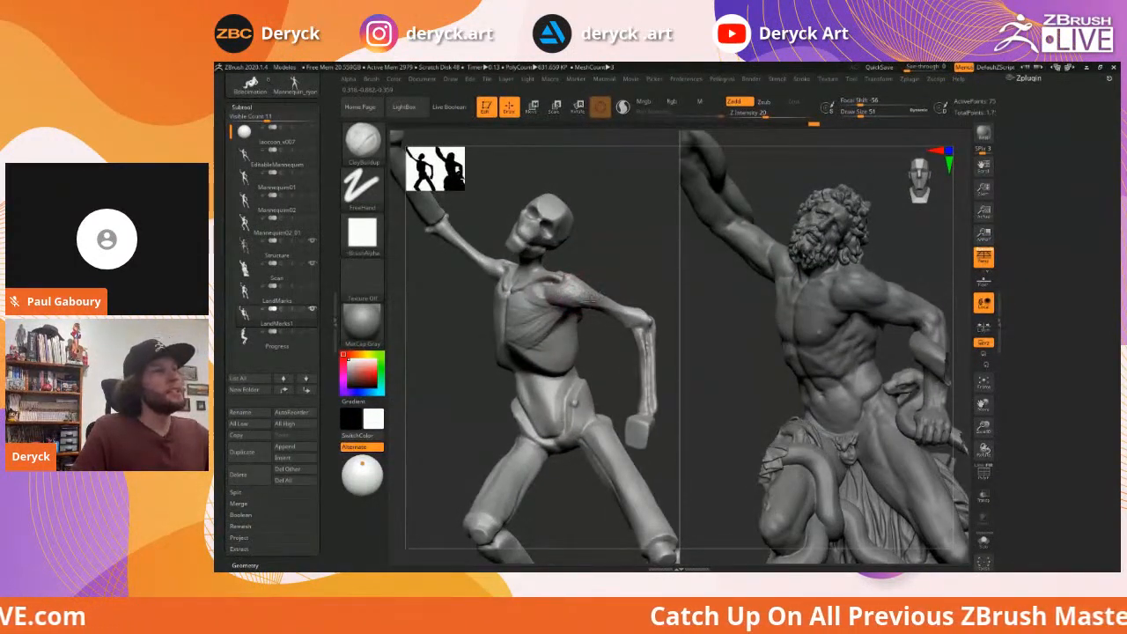
{"action": "left_click_drag", "start_coordinate": [607, 260], "coordinate": [550, 295]}
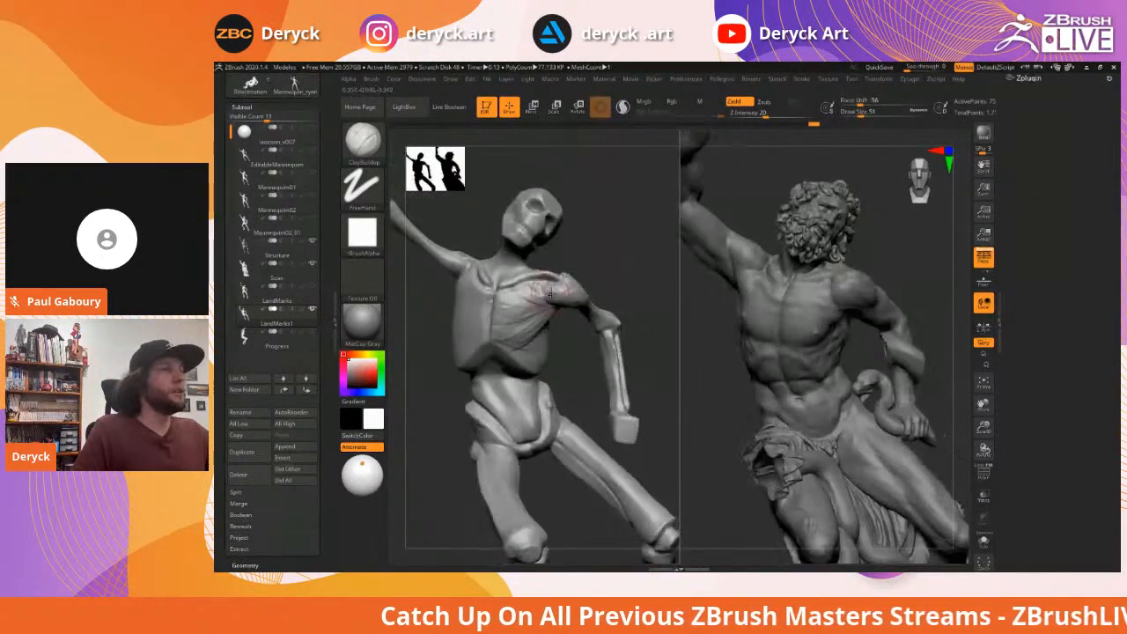
{"action": "left_click_drag", "start_coordinate": [615, 274], "coordinate": [533, 271]}
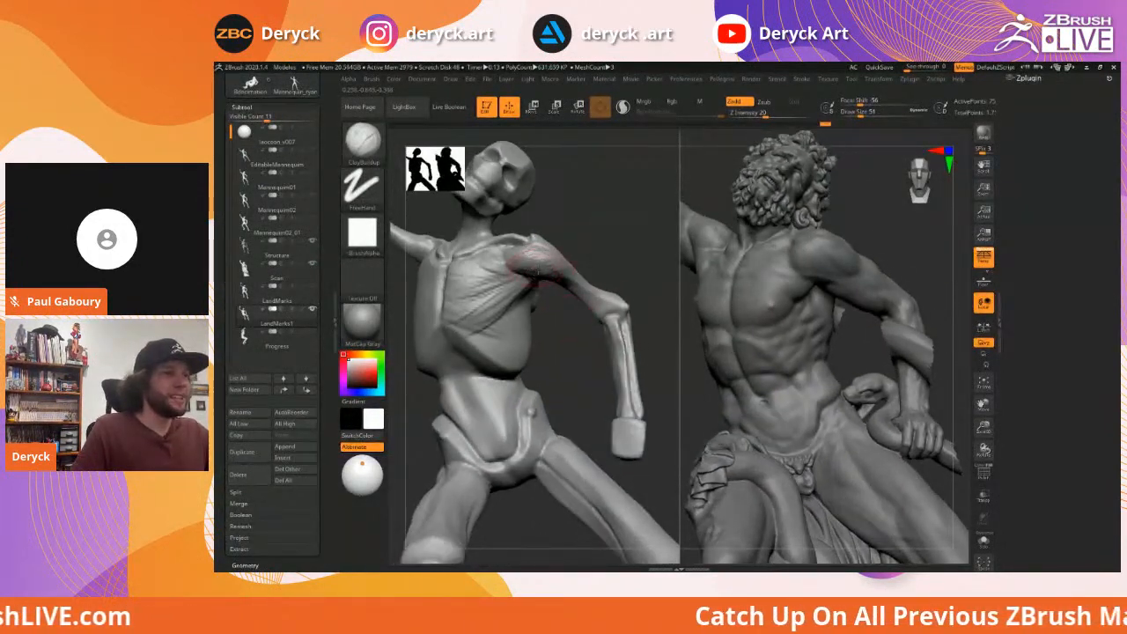
{"action": "mouse_move", "coordinate": [581, 324]}
{"action": "left_mouse_down"}
{"action": "mouse_move", "coordinate": [542, 281]}
{"action": "mouse_move", "coordinate": [597, 312]}
{"action": "left_mouse_up"}
{"action": "key", "text": "s"}
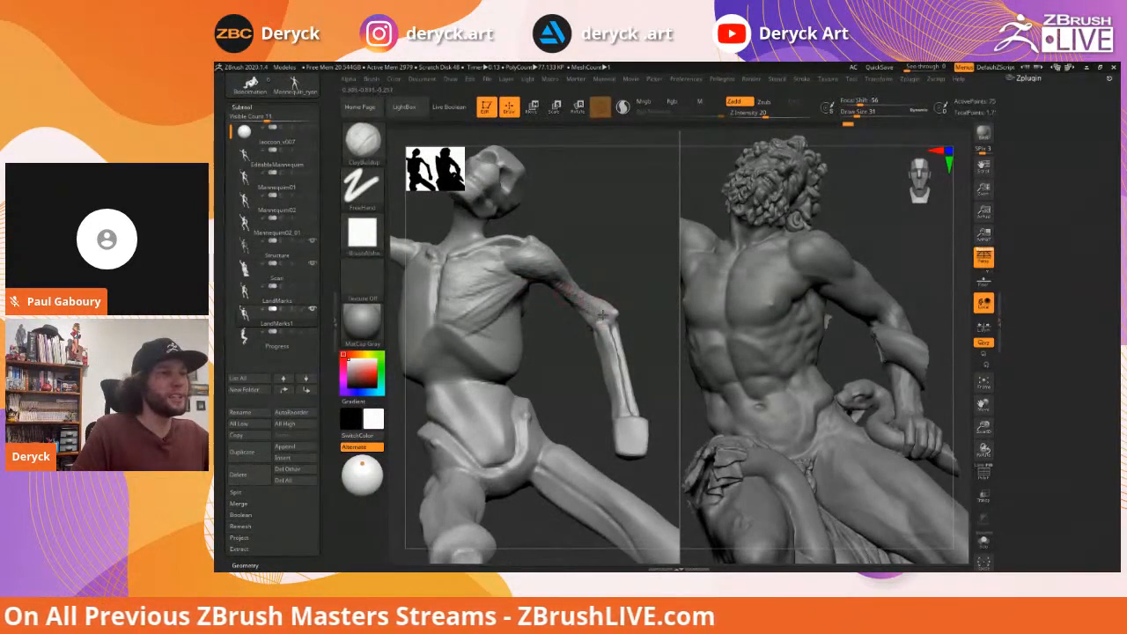
{"action": "left_click_drag", "start_coordinate": [599, 317], "coordinate": [596, 316]}
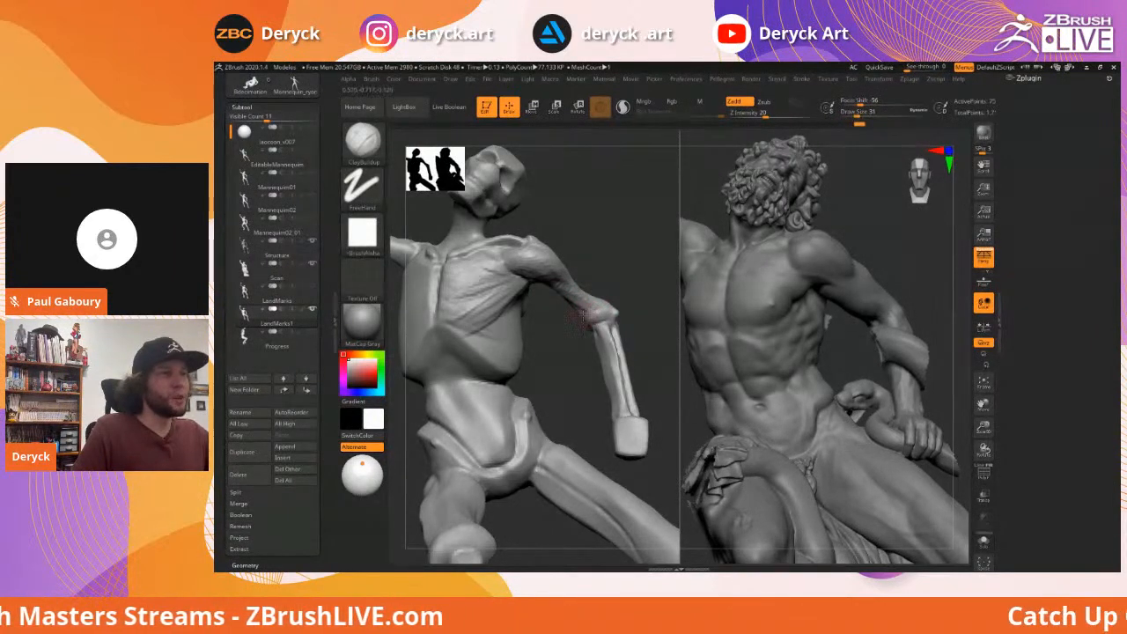
{"action": "mouse_move", "coordinate": [595, 309]}
{"action": "left_mouse_down"}
{"action": "mouse_move", "coordinate": [548, 289]}
{"action": "mouse_move", "coordinate": [595, 311]}
{"action": "mouse_move", "coordinate": [574, 289]}
{"action": "mouse_move", "coordinate": [593, 302]}
{"action": "mouse_move", "coordinate": [591, 249]}
{"action": "mouse_move", "coordinate": [609, 259]}
{"action": "mouse_move", "coordinate": [519, 282]}
{"action": "mouse_move", "coordinate": [718, 206]}
{"action": "left_mouse_up"}
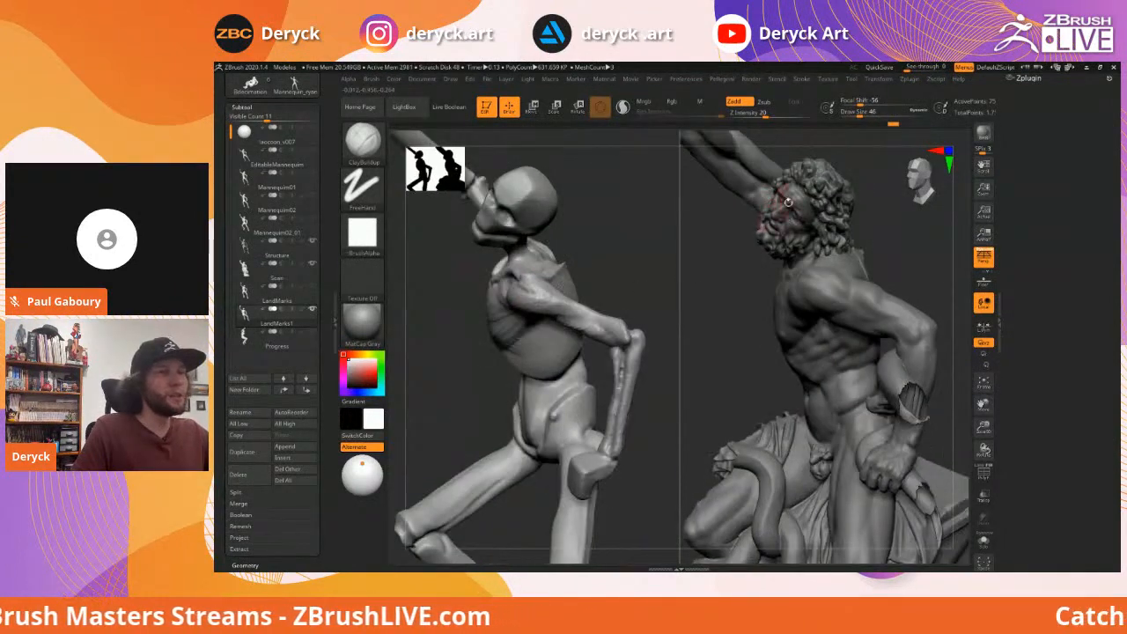
Set Draw Size to 31 and reframe both figures
{"action": "left_click_drag", "start_coordinate": [440, 306], "coordinate": [579, 293]}
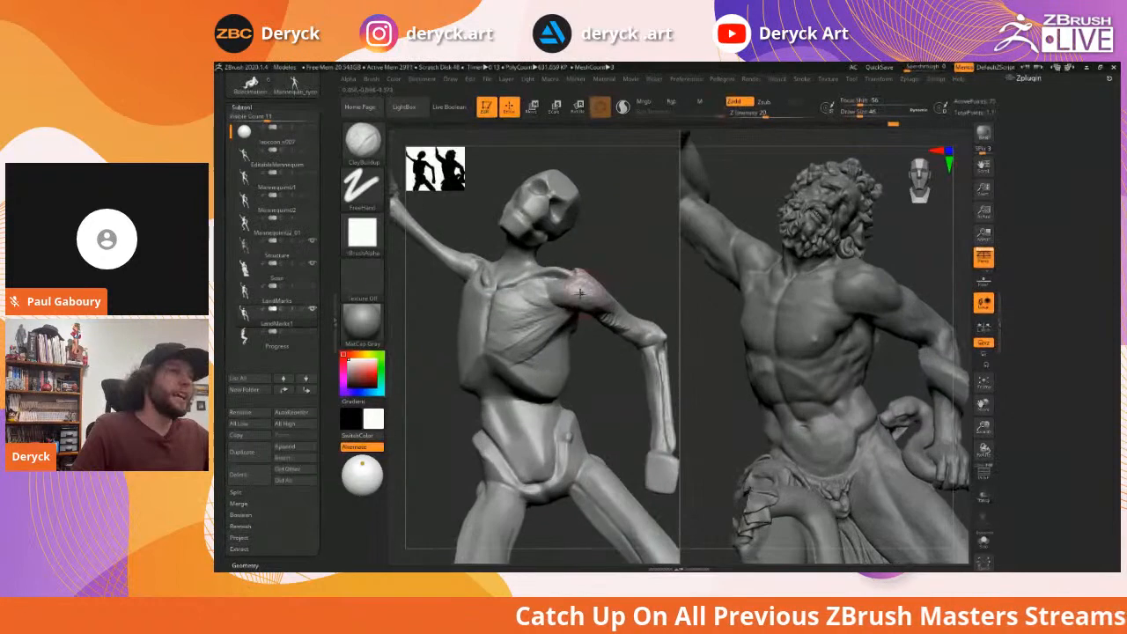
{"action": "key", "text": "s"}
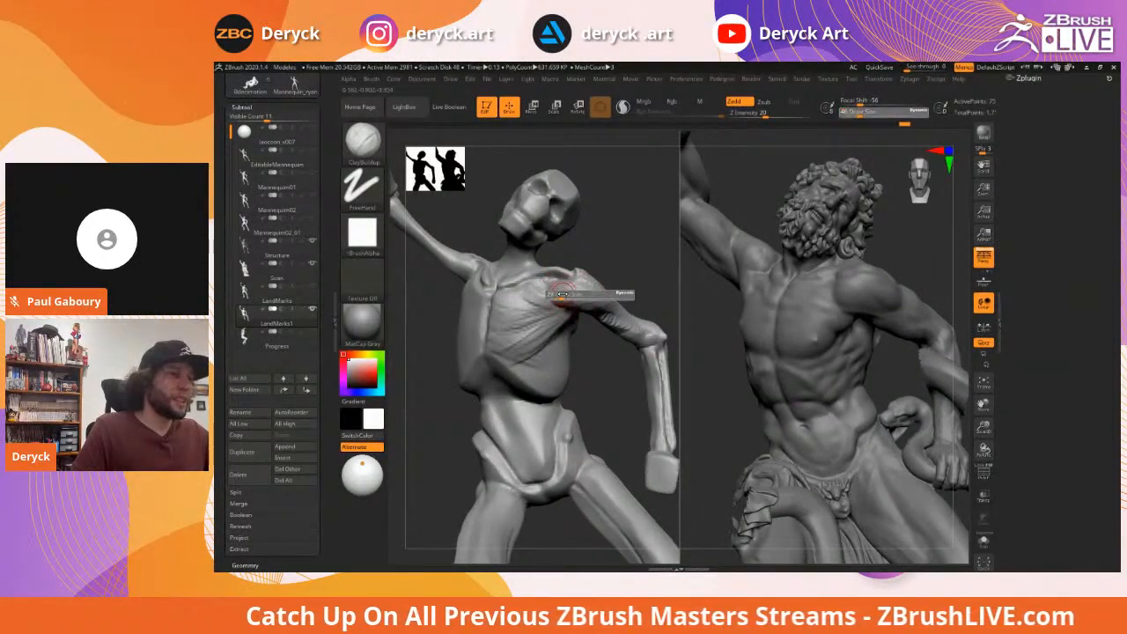
{"action": "left_click", "coordinate": [562, 294]}
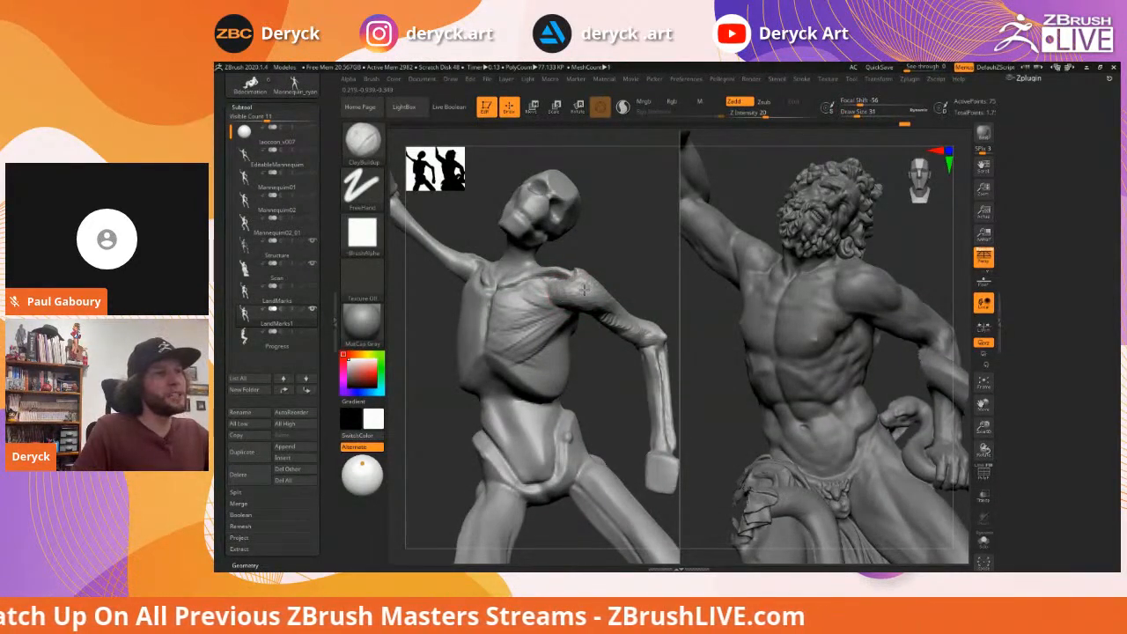
{"action": "left_click_drag", "start_coordinate": [631, 290], "coordinate": [619, 289], "text": "alt"}
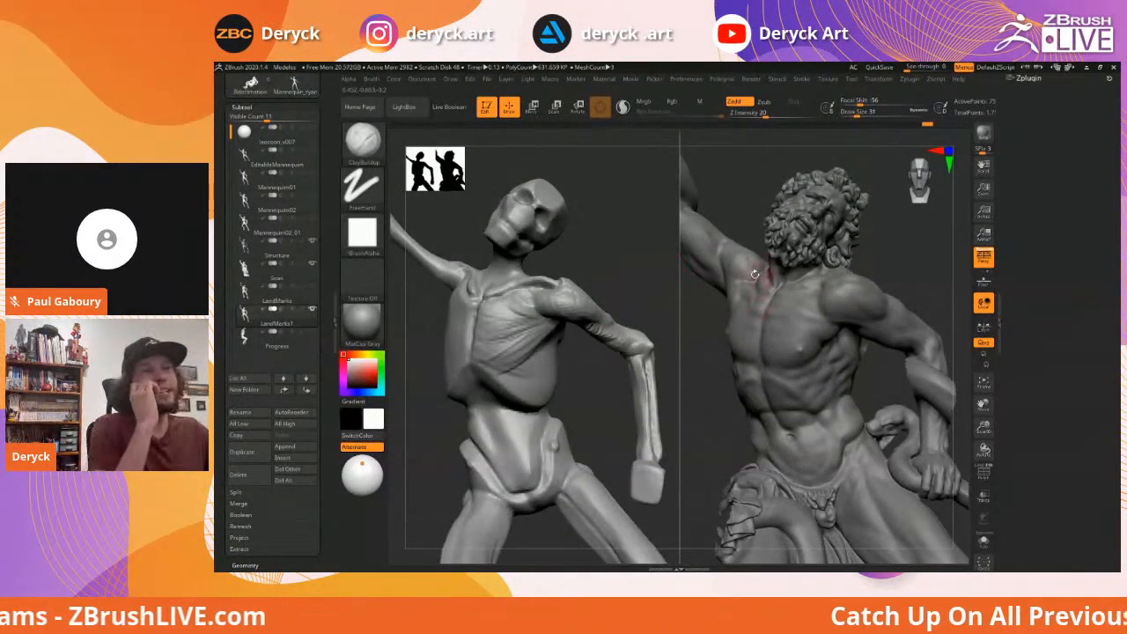
{"action": "left_click_drag", "start_coordinate": [701, 308], "coordinate": [715, 310], "text": "alt"}
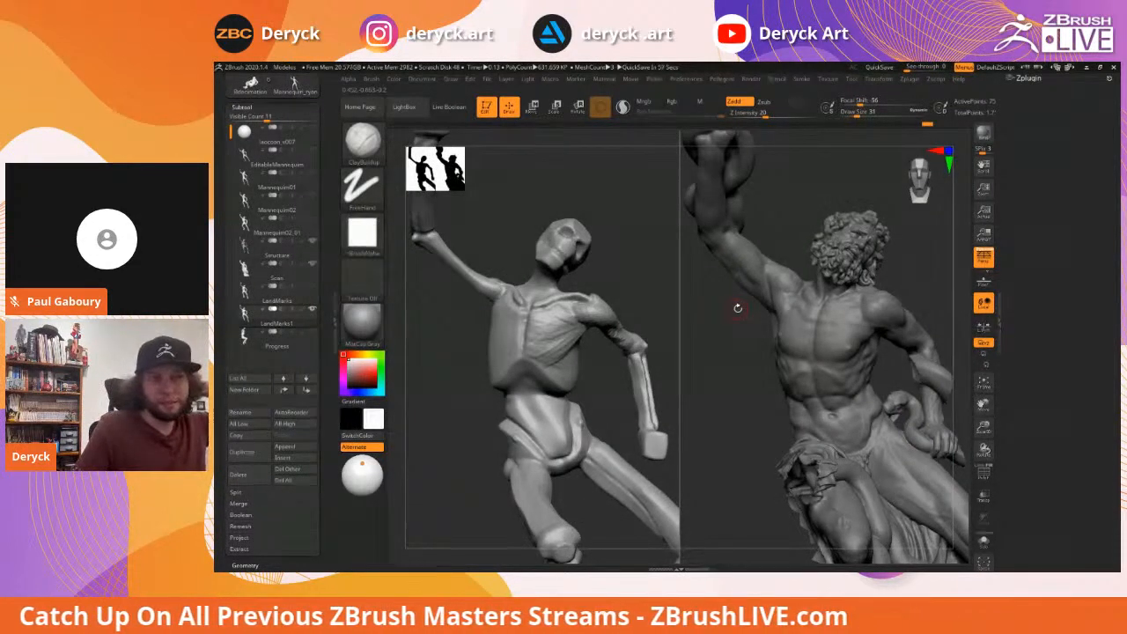
Enlarge the brush slightly and orbit both figures from back to front, comparing shoulders and torsos
{"action": "left_click_drag", "start_coordinate": [642, 276], "coordinate": [540, 294]}
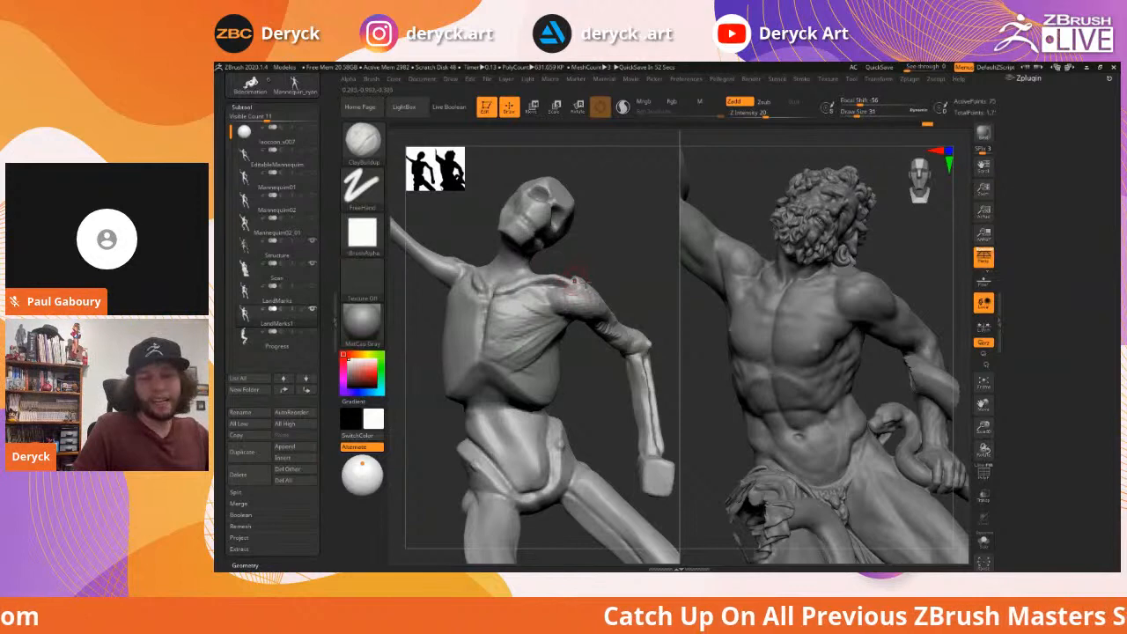
{"action": "left_click_drag", "start_coordinate": [618, 269], "coordinate": [557, 292]}
{"action": "key", "text": "s"}
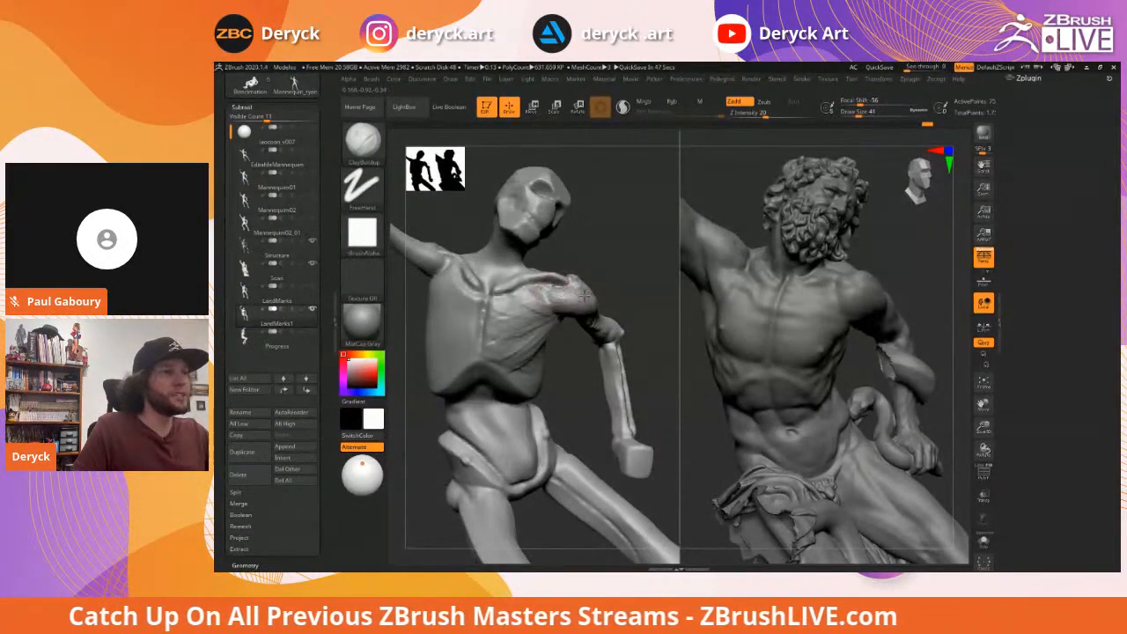
{"action": "mouse_move", "coordinate": [631, 294]}
{"action": "left_mouse_down"}
{"action": "mouse_move", "coordinate": [643, 268]}
{"action": "mouse_move", "coordinate": [514, 284]}
{"action": "mouse_move", "coordinate": [575, 295]}
{"action": "left_mouse_up"}
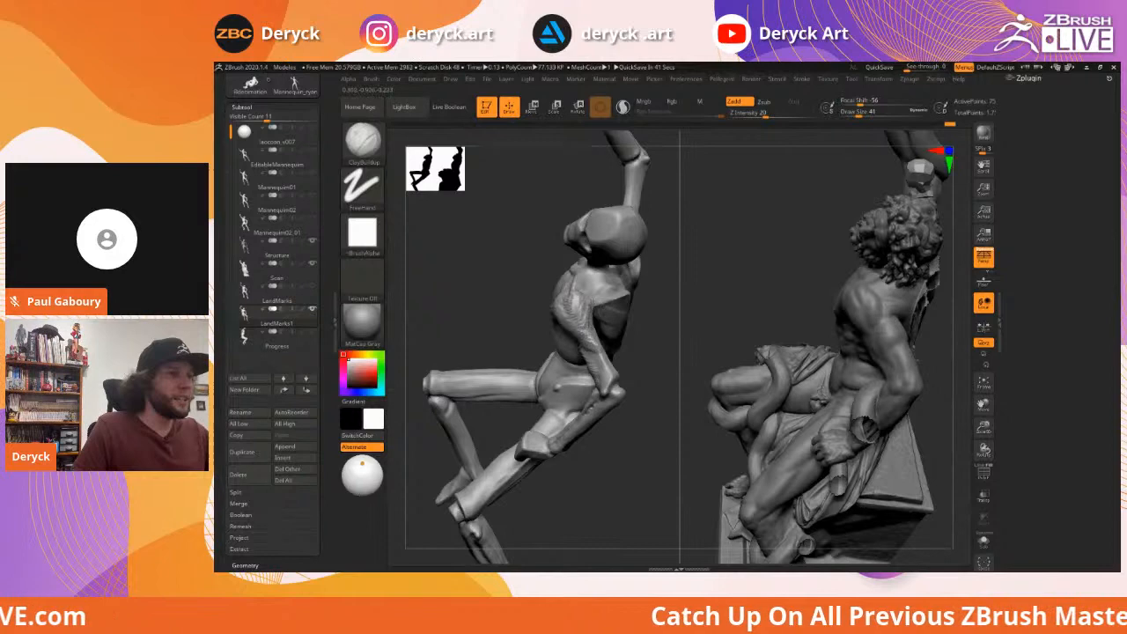
{"action": "mouse_move", "coordinate": [507, 283]}
{"action": "left_mouse_down"}
{"action": "mouse_move", "coordinate": [473, 334]}
{"action": "mouse_move", "coordinate": [491, 299]}
{"action": "mouse_move", "coordinate": [480, 273]}
{"action": "mouse_move", "coordinate": [576, 314]}
{"action": "left_mouse_up"}
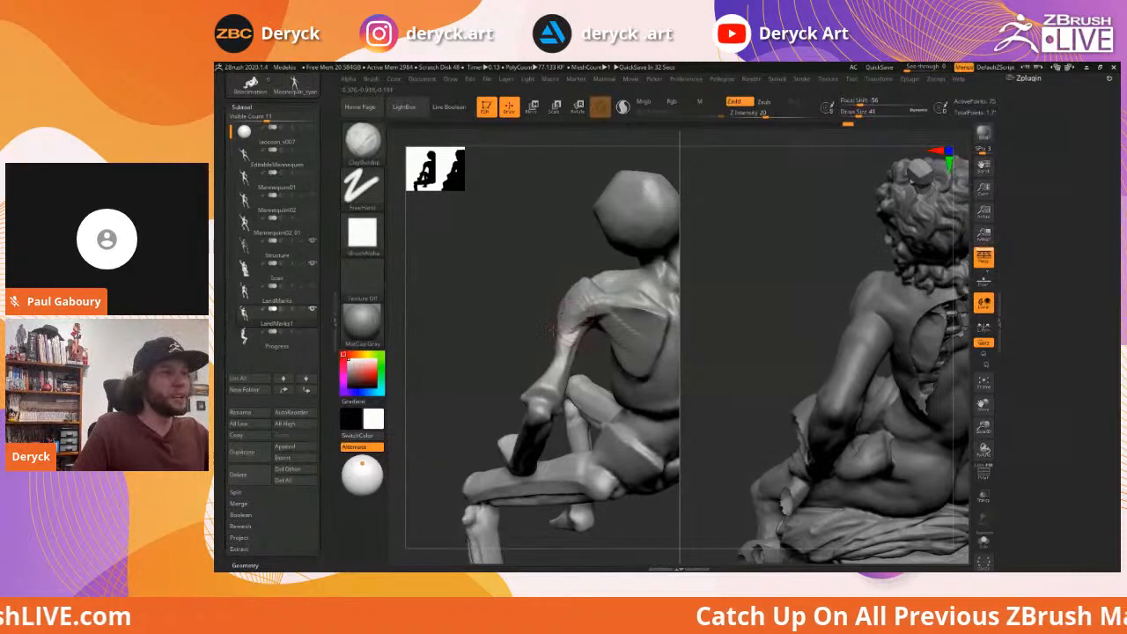
{"action": "mouse_move", "coordinate": [510, 305]}
{"action": "left_mouse_down"}
{"action": "mouse_move", "coordinate": [608, 308]}
{"action": "mouse_move", "coordinate": [633, 332]}
{"action": "mouse_move", "coordinate": [628, 277]}
{"action": "mouse_move", "coordinate": [639, 272]}
{"action": "left_mouse_up"}
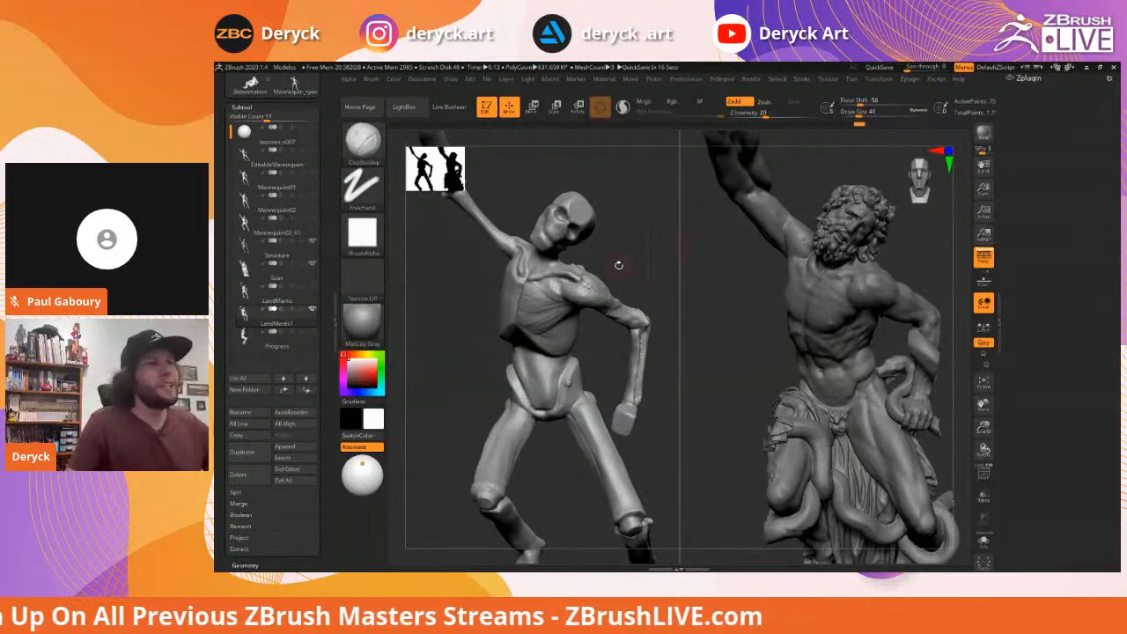
{"action": "left_click_drag", "start_coordinate": [624, 258], "coordinate": [644, 250]}
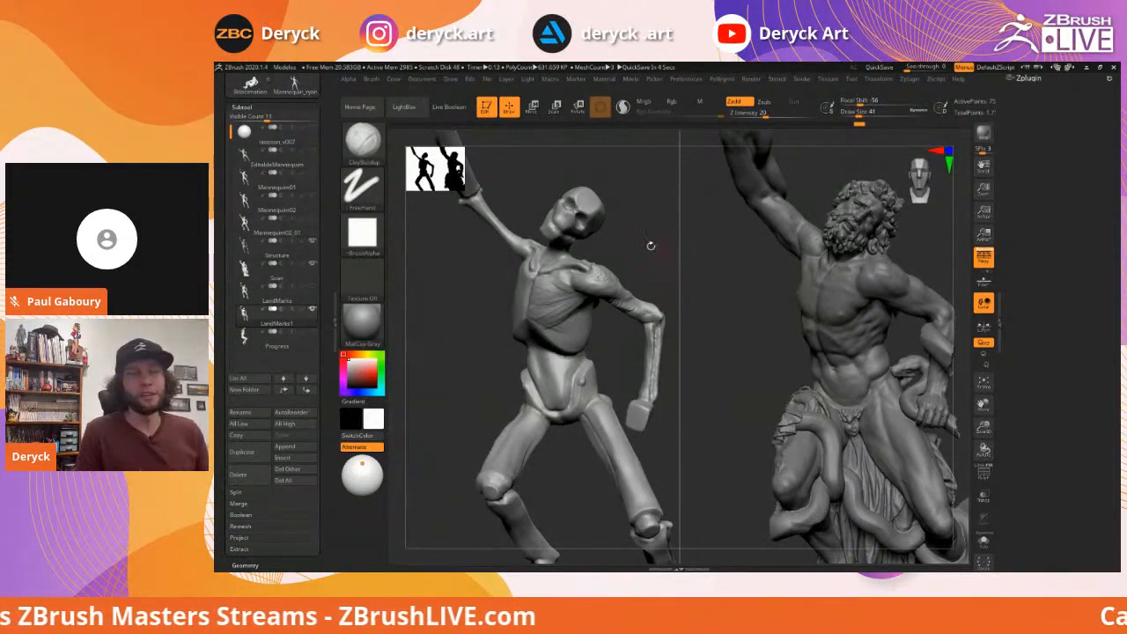
{"action": "mouse_move", "coordinate": [646, 247]}
{"action": "left_mouse_down"}
{"action": "mouse_move", "coordinate": [621, 254]}
{"action": "mouse_move", "coordinate": [631, 258]}
{"action": "left_mouse_up"}
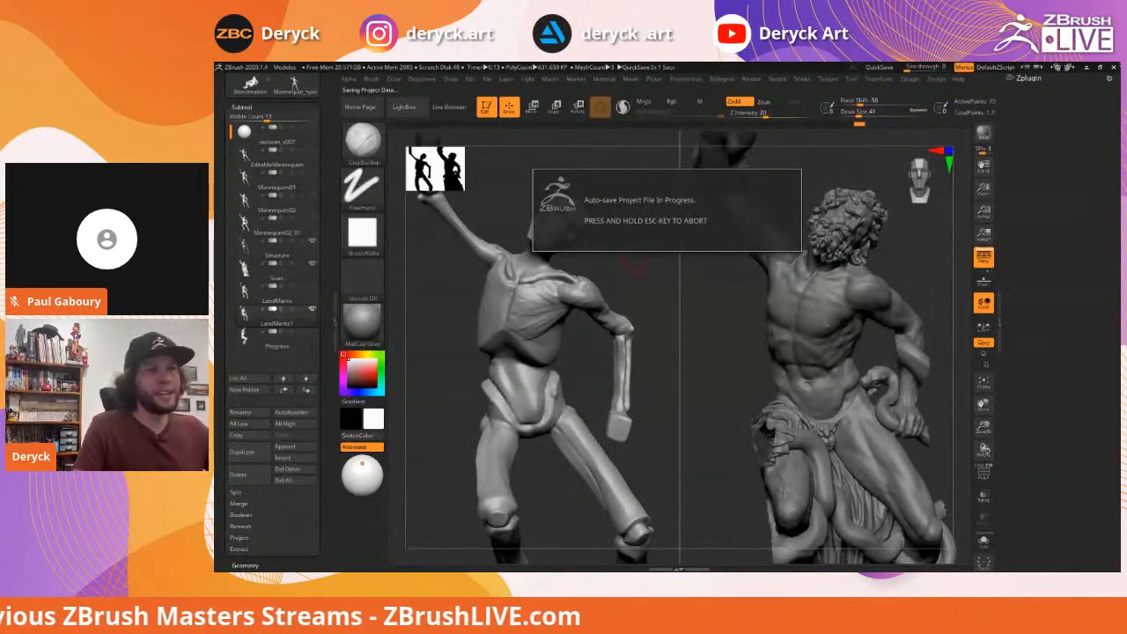
Rotate to a close side view of the shoulder and reduce the brush size for finer detail
{"action": "left_click_drag", "start_coordinate": [636, 266], "coordinate": [763, 264]}
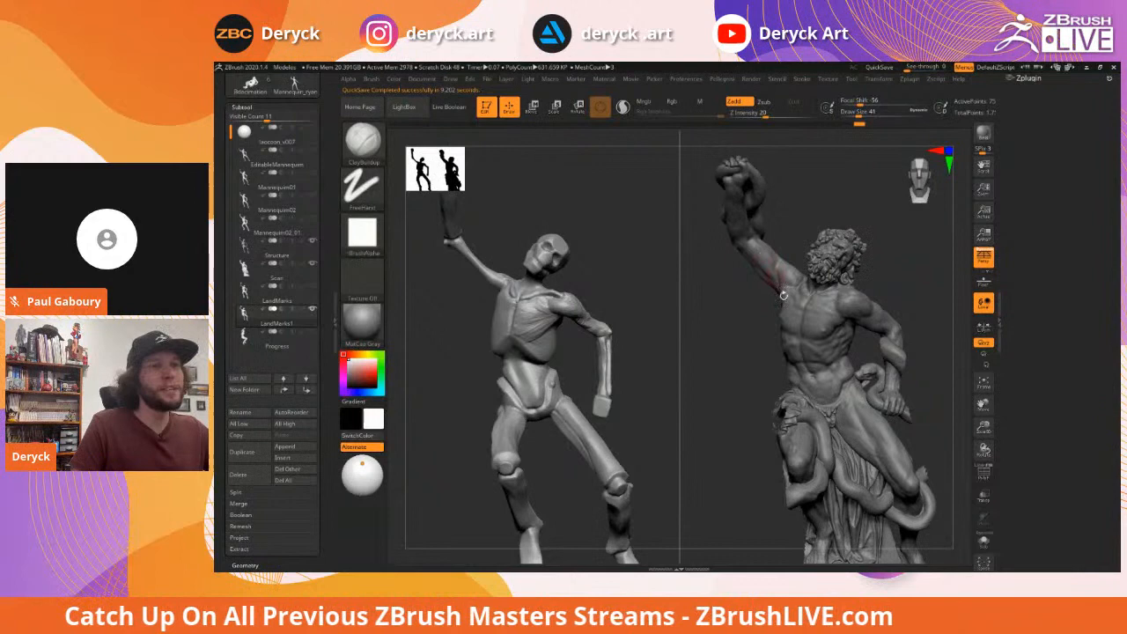
{"action": "left_click_drag", "start_coordinate": [732, 314], "coordinate": [761, 233]}
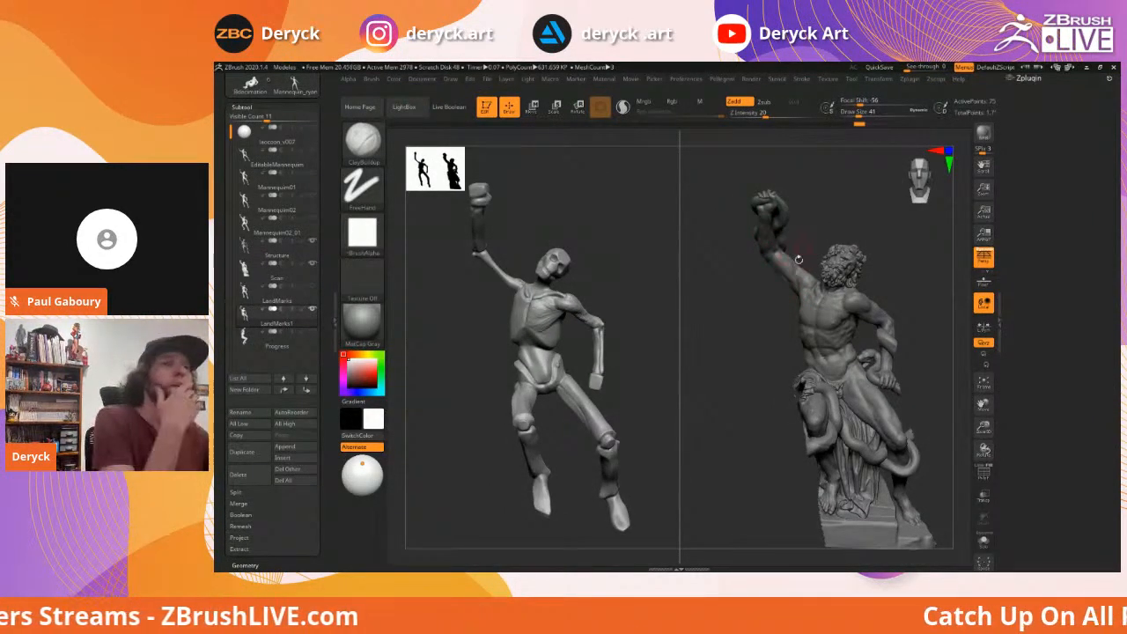
{"action": "left_click_drag", "start_coordinate": [756, 298], "coordinate": [779, 294]}
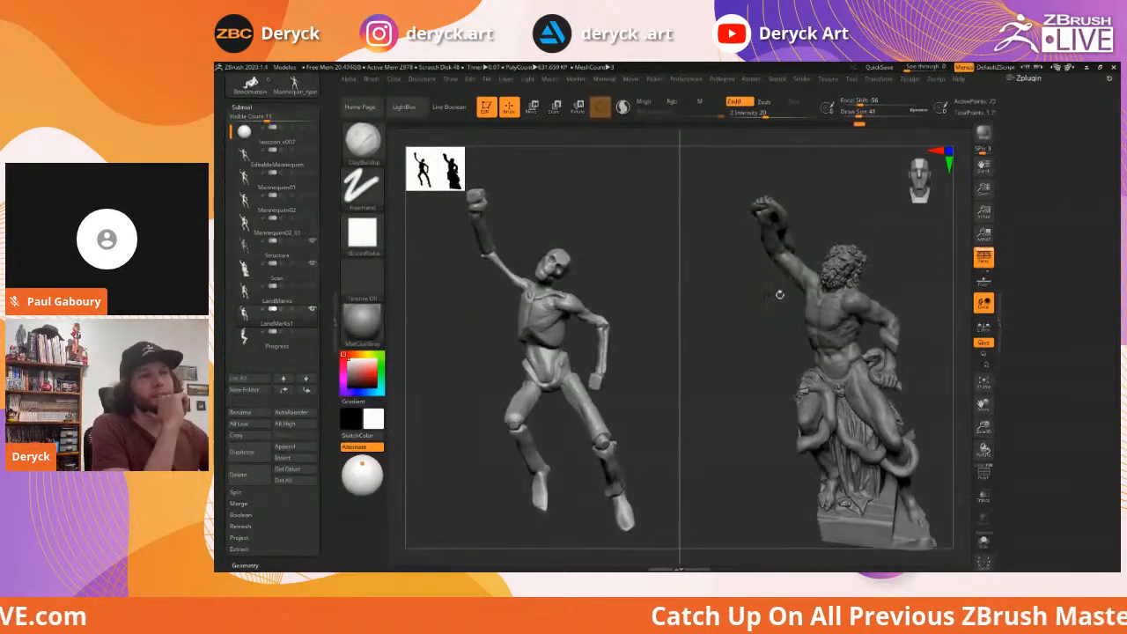
{"action": "left_click_drag", "start_coordinate": [616, 264], "coordinate": [674, 316]}
{"action": "key", "text": "bracketleft"}
{"action": "key", "text": "bracketleft"}
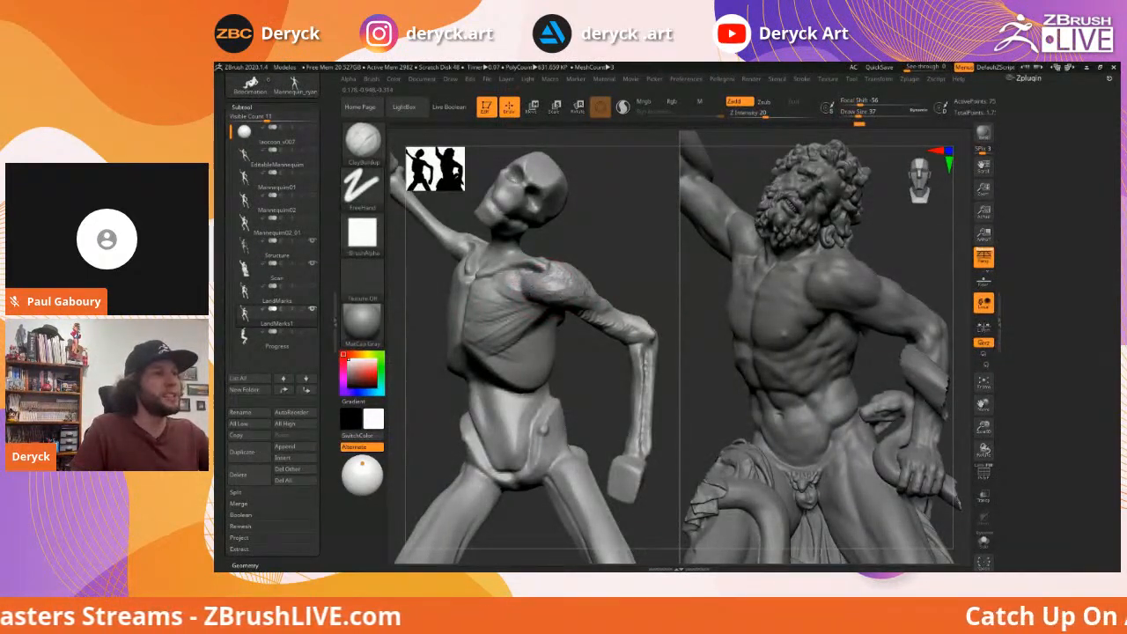
Set Draw Size to 44 and build ClayBuildup forms on the upper arm to shape the deltoid
{"action": "left_click_drag", "start_coordinate": [611, 284], "coordinate": [525, 287]}
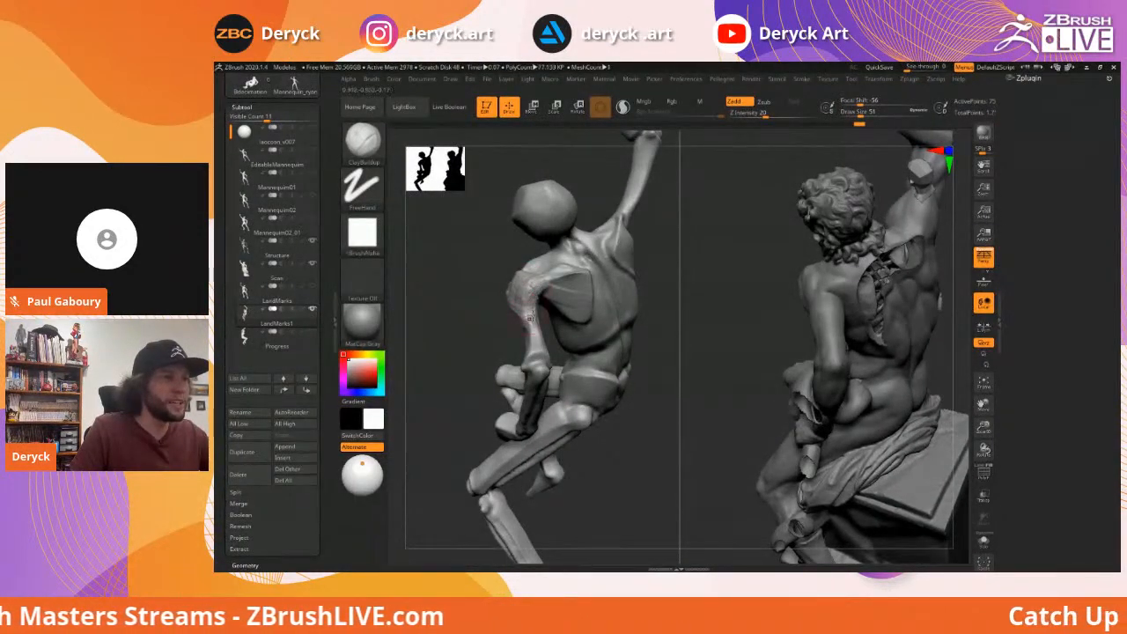
{"action": "mouse_move", "coordinate": [458, 296]}
{"action": "left_mouse_down"}
{"action": "mouse_move", "coordinate": [452, 289]}
{"action": "mouse_move", "coordinate": [656, 275]}
{"action": "left_mouse_up"}
{"action": "key", "text": "s"}
{"action": "left_click_drag", "start_coordinate": [546, 354], "coordinate": [540, 354]}
{"action": "key", "text": "s"}
{"action": "mouse_move", "coordinate": [633, 314]}
{"action": "left_mouse_down"}
{"action": "mouse_move", "coordinate": [648, 317]}
{"action": "mouse_move", "coordinate": [612, 308]}
{"action": "mouse_move", "coordinate": [641, 310]}
{"action": "mouse_move", "coordinate": [626, 329]}
{"action": "mouse_move", "coordinate": [605, 300]}
{"action": "mouse_move", "coordinate": [647, 327]}
{"action": "left_mouse_up"}
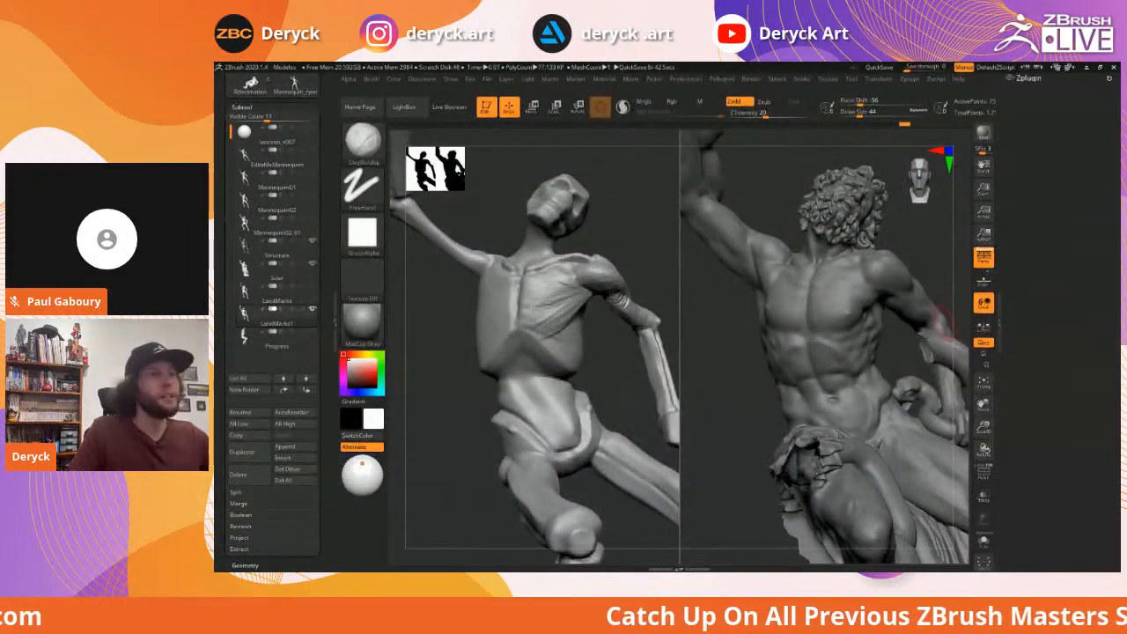
Switch to the Inflat brush at size 80 and turn both sculpts from back to front
{"action": "mouse_move", "coordinate": [940, 324]}
{"action": "left_mouse_down"}
{"action": "mouse_move", "coordinate": [493, 287]}
{"action": "mouse_move", "coordinate": [600, 319]}
{"action": "left_mouse_up"}
{"action": "key", "text": "b"}
{"action": "key", "text": "i"}
{"action": "key", "text": "n"}
{"action": "key", "text": "s"}
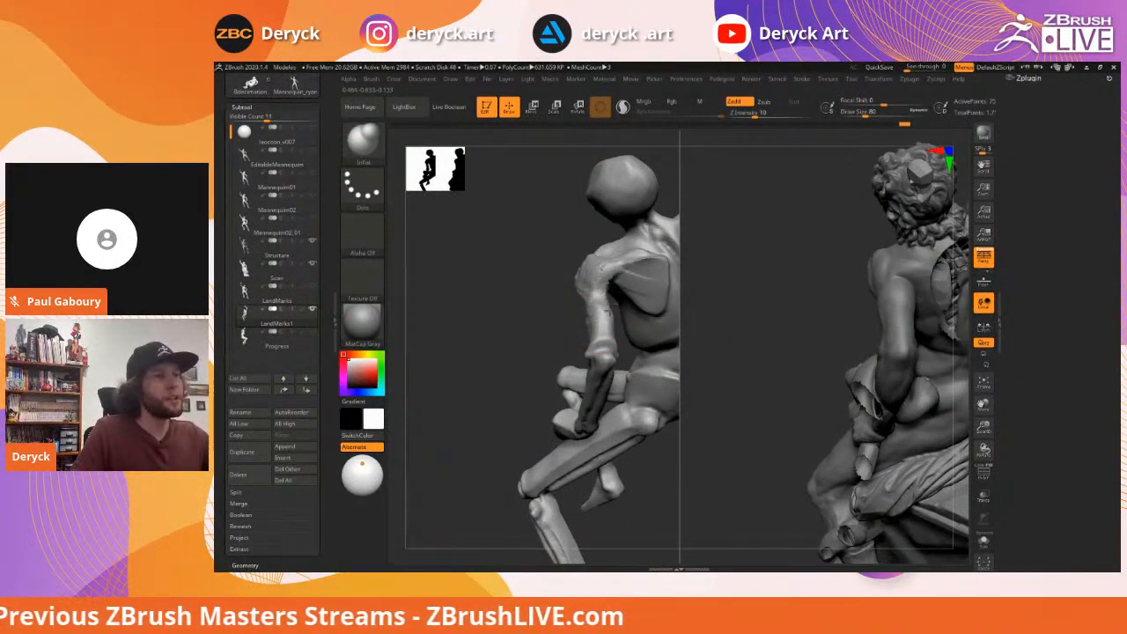
{"action": "mouse_move", "coordinate": [547, 301]}
{"action": "left_mouse_down"}
{"action": "mouse_move", "coordinate": [649, 302]}
{"action": "mouse_move", "coordinate": [614, 285]}
{"action": "mouse_move", "coordinate": [649, 301]}
{"action": "mouse_move", "coordinate": [595, 300]}
{"action": "left_mouse_up"}
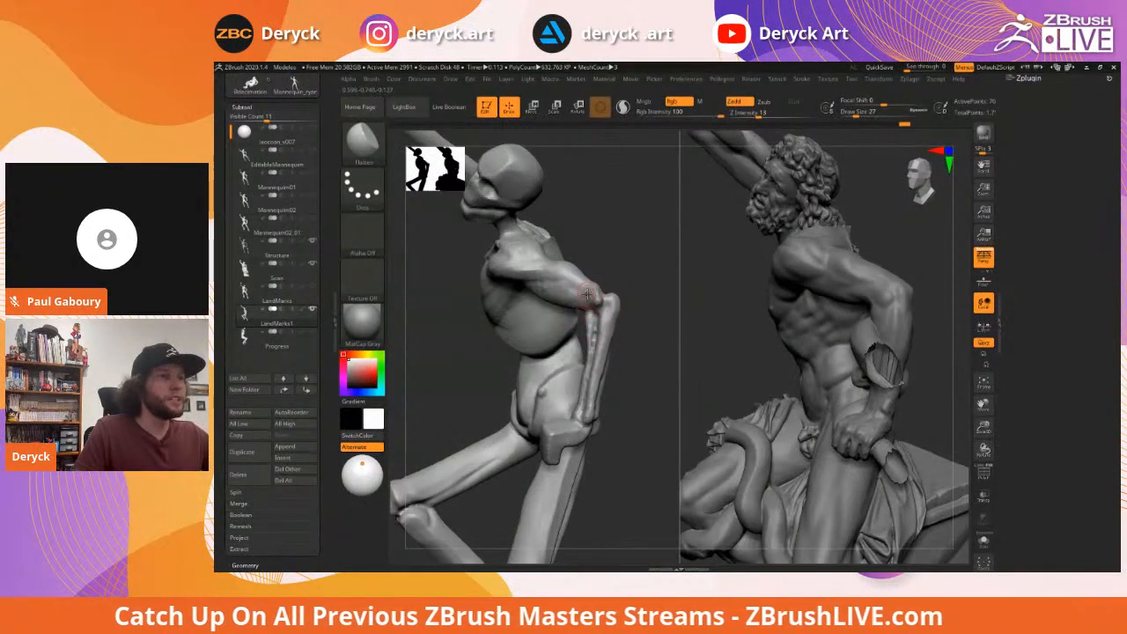
Return to ClayBuildup, build up and Shift-smooth the forearm, then zoom out to both figures
{"action": "key", "text": "b"}
{"action": "key", "text": "c"}
{"action": "key", "text": "b"}
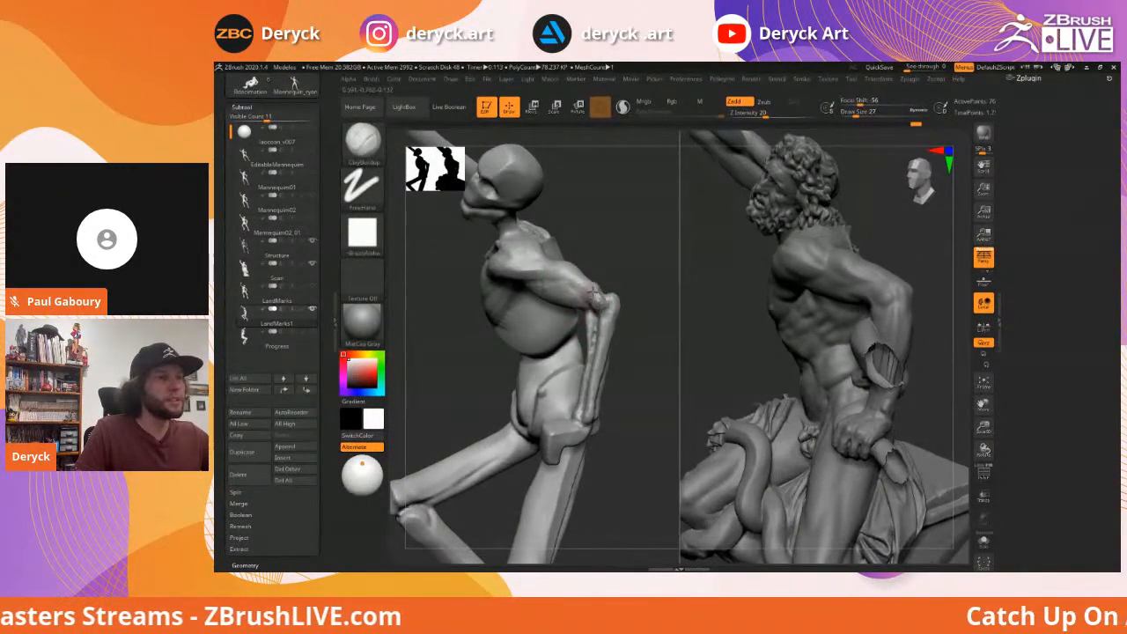
{"action": "mouse_move", "coordinate": [637, 330]}
{"action": "left_mouse_down"}
{"action": "mouse_move", "coordinate": [588, 307]}
{"action": "mouse_move", "coordinate": [599, 306]}
{"action": "left_mouse_up"}
{"action": "key", "text": "s"}
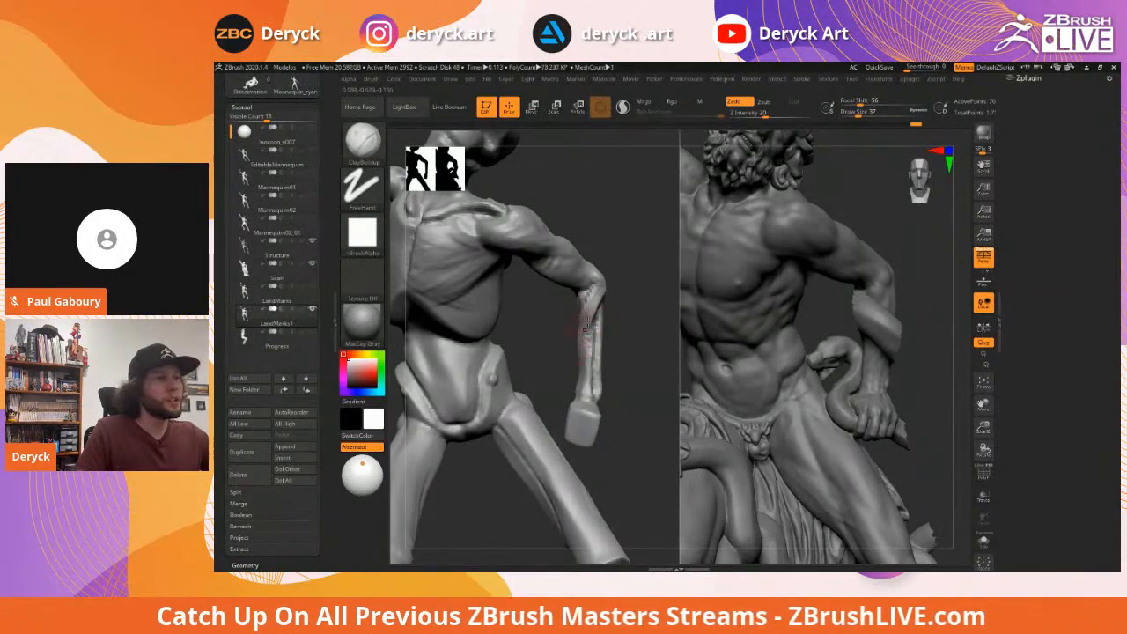
{"action": "mouse_move", "coordinate": [629, 303]}
{"action": "left_mouse_down"}
{"action": "mouse_move", "coordinate": [597, 320]}
{"action": "mouse_move", "coordinate": [602, 337]}
{"action": "mouse_move", "coordinate": [620, 335]}
{"action": "left_mouse_up"}
{"action": "key", "text": "shift"}
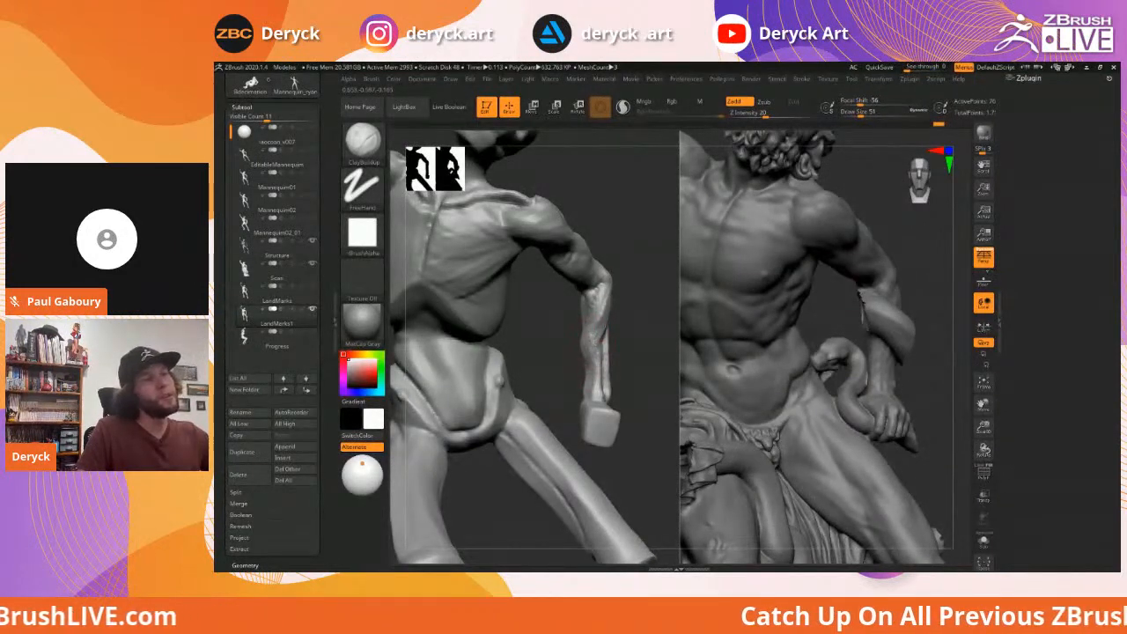
{"action": "mouse_move", "coordinate": [641, 339]}
{"action": "left_mouse_down"}
{"action": "mouse_move", "coordinate": [654, 329]}
{"action": "mouse_move", "coordinate": [637, 328]}
{"action": "mouse_move", "coordinate": [626, 297]}
{"action": "mouse_move", "coordinate": [583, 318]}
{"action": "left_mouse_up"}
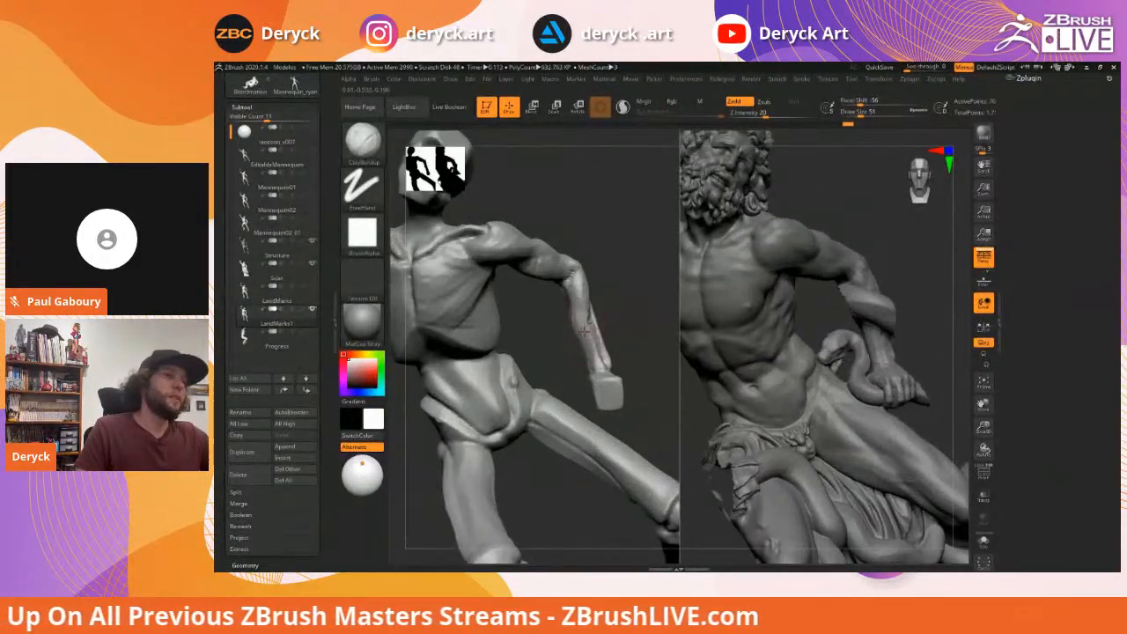
{"action": "mouse_move", "coordinate": [587, 357]}
{"action": "left_mouse_down"}
{"action": "mouse_move", "coordinate": [601, 373]}
{"action": "mouse_move", "coordinate": [579, 331]}
{"action": "left_mouse_up"}
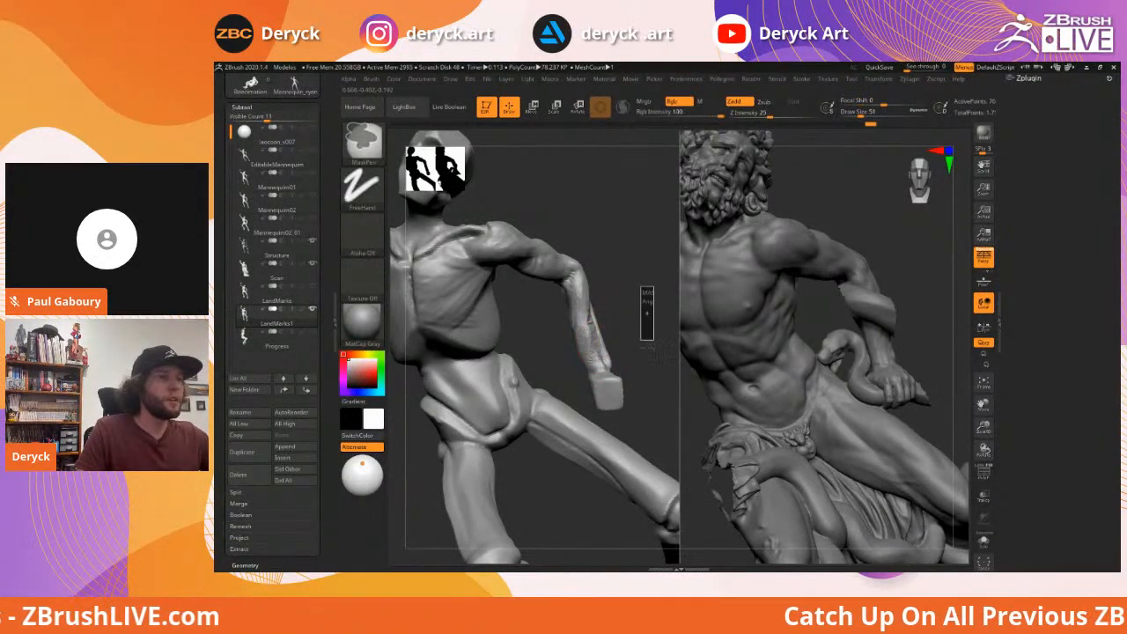
{"action": "mouse_move", "coordinate": [646, 305]}
{"action": "left_mouse_down"}
{"action": "mouse_move", "coordinate": [594, 292]}
{"action": "mouse_move", "coordinate": [647, 308]}
{"action": "mouse_move", "coordinate": [641, 327]}
{"action": "mouse_move", "coordinate": [566, 286]}
{"action": "left_mouse_up"}
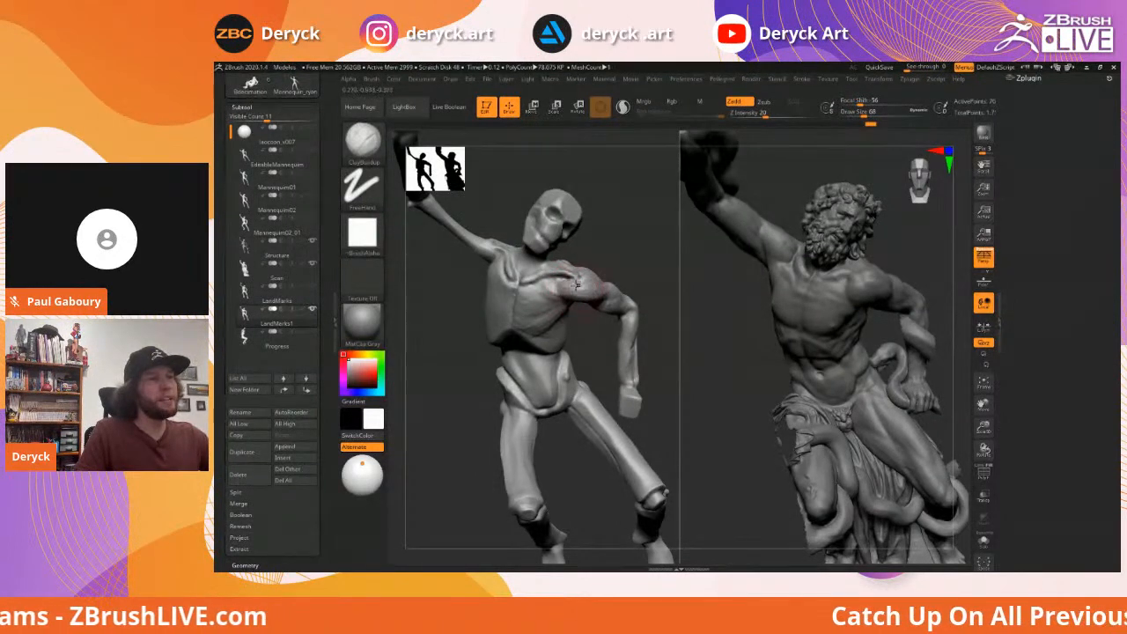
Turn to a frontal view and change the brush size from 74 to 51, then up to 62
{"action": "mouse_move", "coordinate": [639, 262]}
{"action": "left_mouse_down"}
{"action": "mouse_move", "coordinate": [504, 266]}
{"action": "mouse_move", "coordinate": [599, 278]}
{"action": "left_mouse_up"}
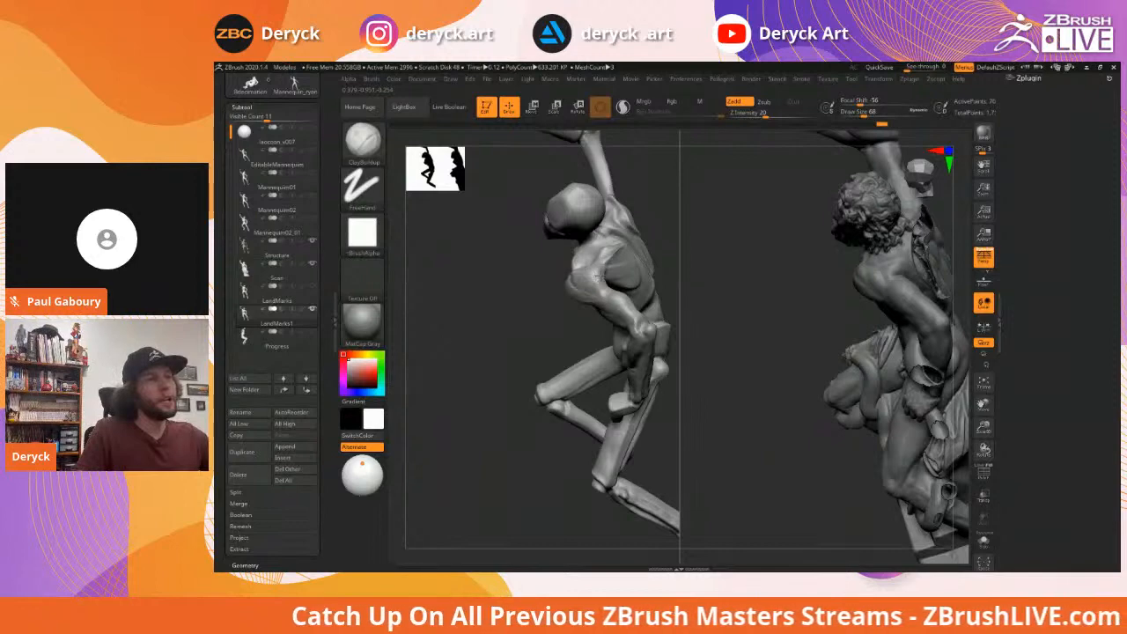
{"action": "mouse_move", "coordinate": [597, 277]}
{"action": "left_mouse_down"}
{"action": "mouse_move", "coordinate": [641, 274]}
{"action": "mouse_move", "coordinate": [475, 295]}
{"action": "mouse_move", "coordinate": [480, 330]}
{"action": "mouse_move", "coordinate": [476, 289]}
{"action": "mouse_move", "coordinate": [470, 311]}
{"action": "mouse_move", "coordinate": [514, 272]}
{"action": "left_mouse_up"}
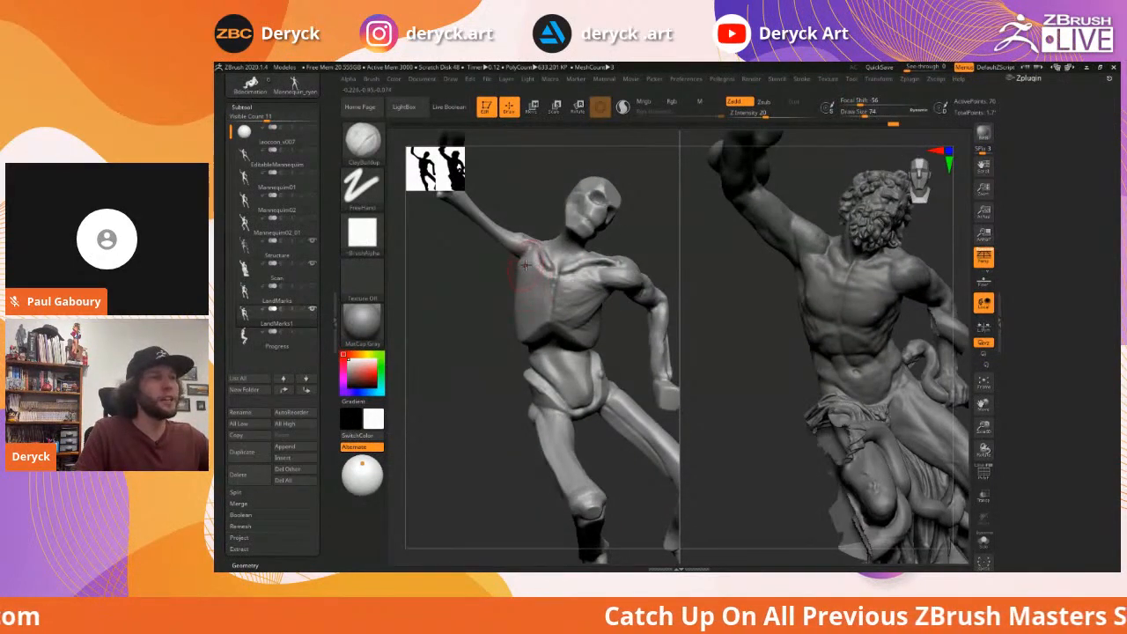
{"action": "left_click_drag", "start_coordinate": [496, 271], "coordinate": [515, 261]}
{"action": "key", "text": "s"}
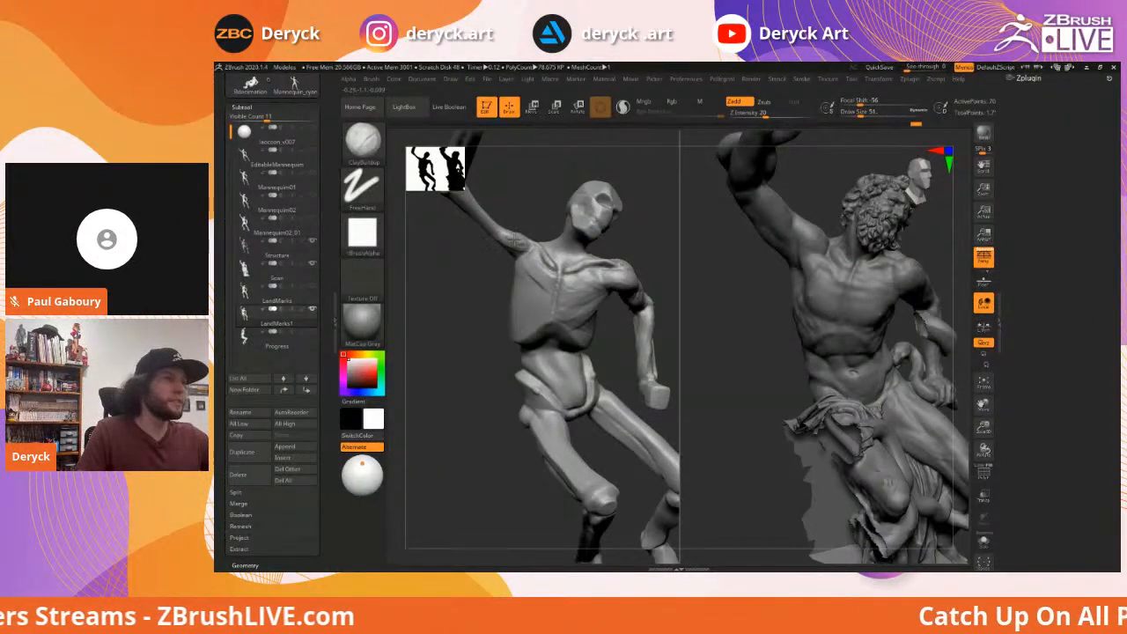
{"action": "key", "text": "]"}
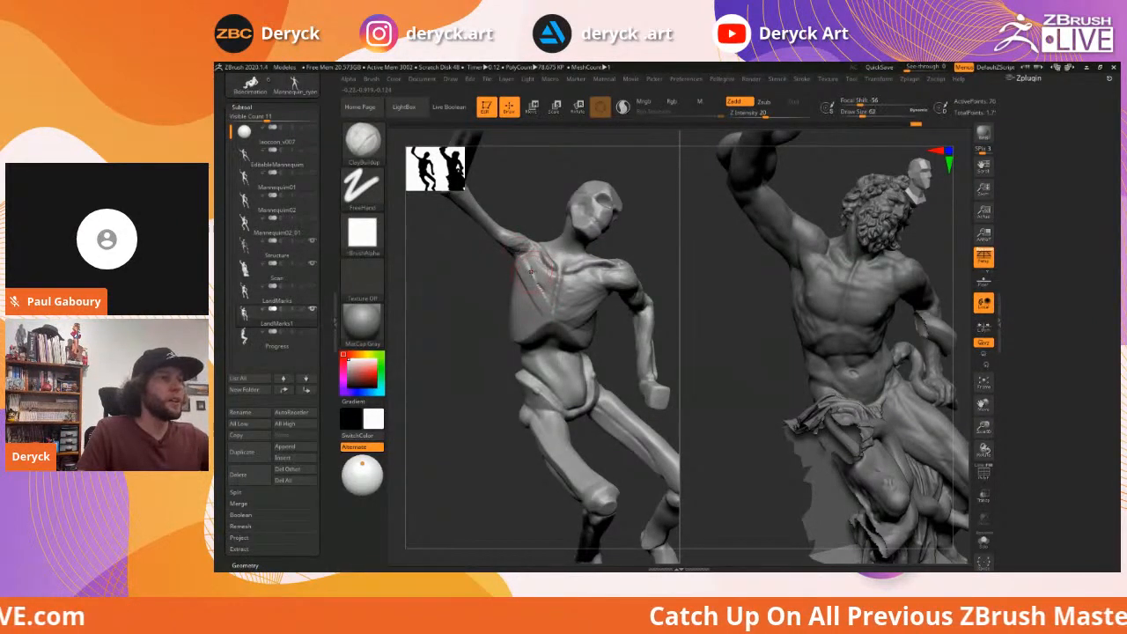
Build up and smooth clay on the chest toward the shoulder, orbiting between strokes
{"action": "left_click_drag", "start_coordinate": [553, 278], "coordinate": [524, 257]}
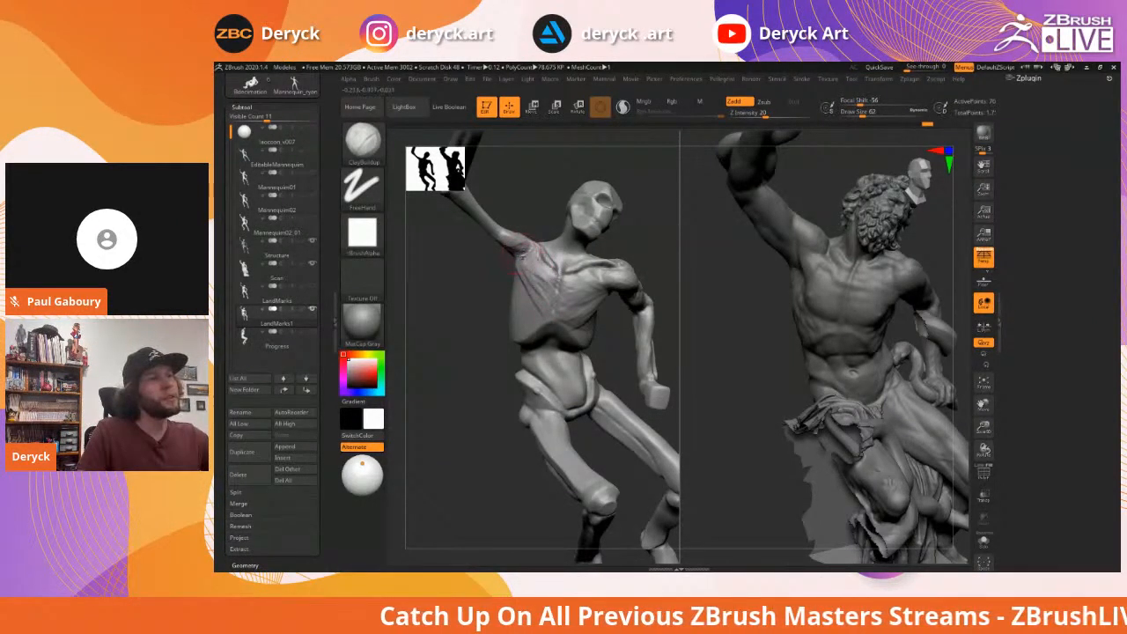
{"action": "left_click_drag", "start_coordinate": [544, 306], "coordinate": [534, 300]}
{"action": "left_click_drag", "start_coordinate": [511, 263], "coordinate": [579, 308]}
{"action": "mouse_move", "coordinate": [516, 289]}
{"action": "left_mouse_down"}
{"action": "mouse_move", "coordinate": [541, 317]}
{"action": "mouse_move", "coordinate": [520, 289]}
{"action": "mouse_move", "coordinate": [551, 316]}
{"action": "mouse_move", "coordinate": [543, 293]}
{"action": "mouse_move", "coordinate": [555, 295]}
{"action": "left_mouse_up"}
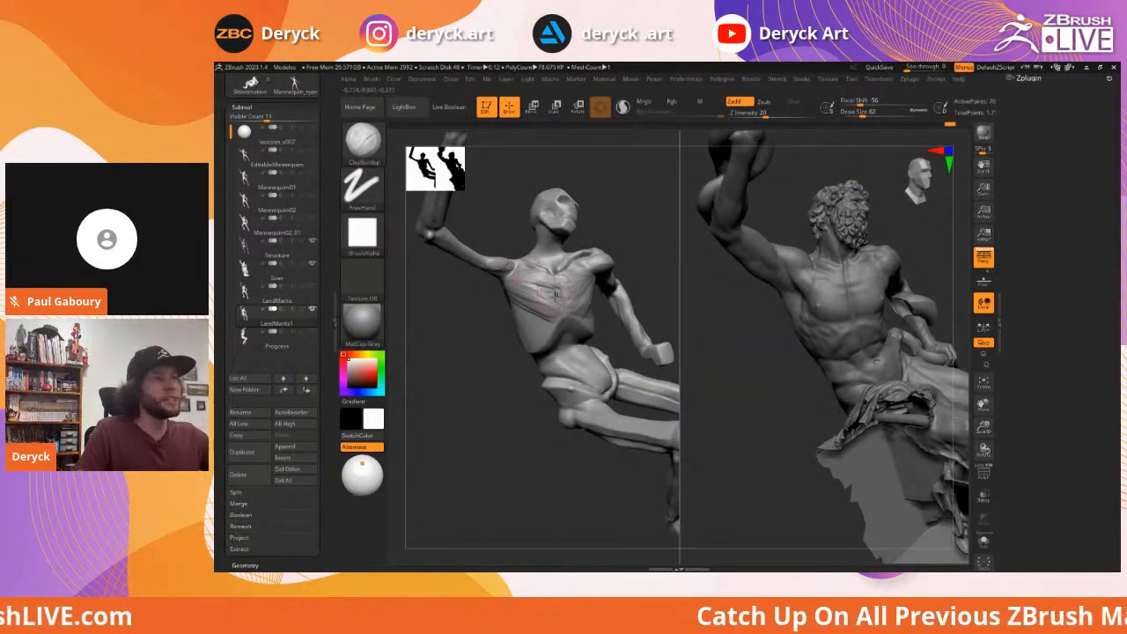
{"action": "left_click_drag", "start_coordinate": [493, 293], "coordinate": [546, 313]}
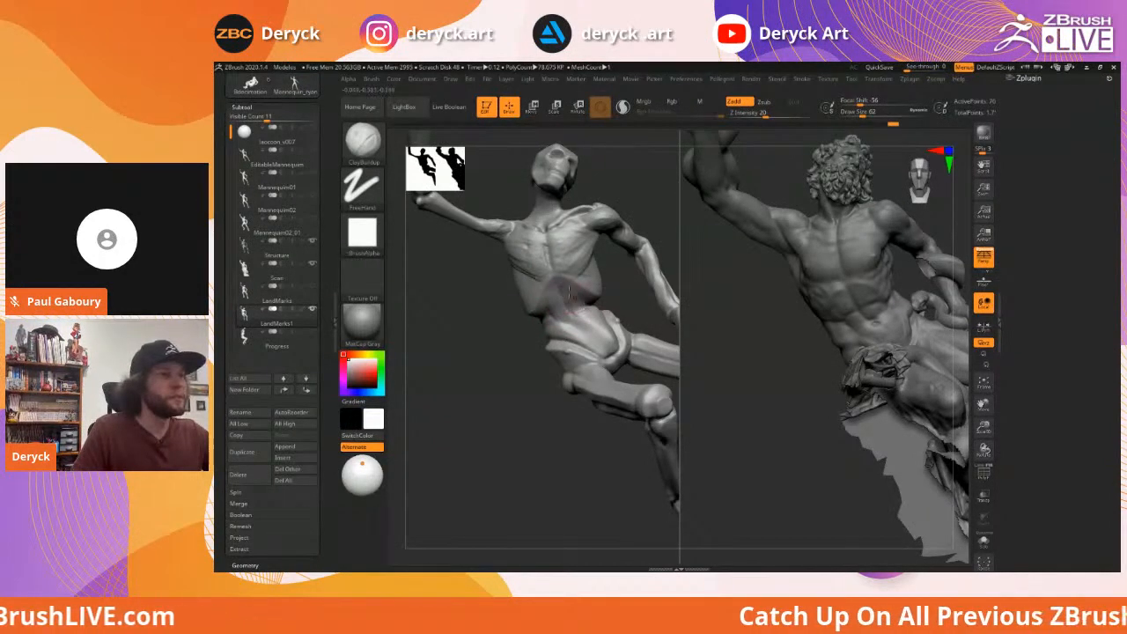
{"action": "left_click_drag", "start_coordinate": [641, 306], "coordinate": [546, 305]}
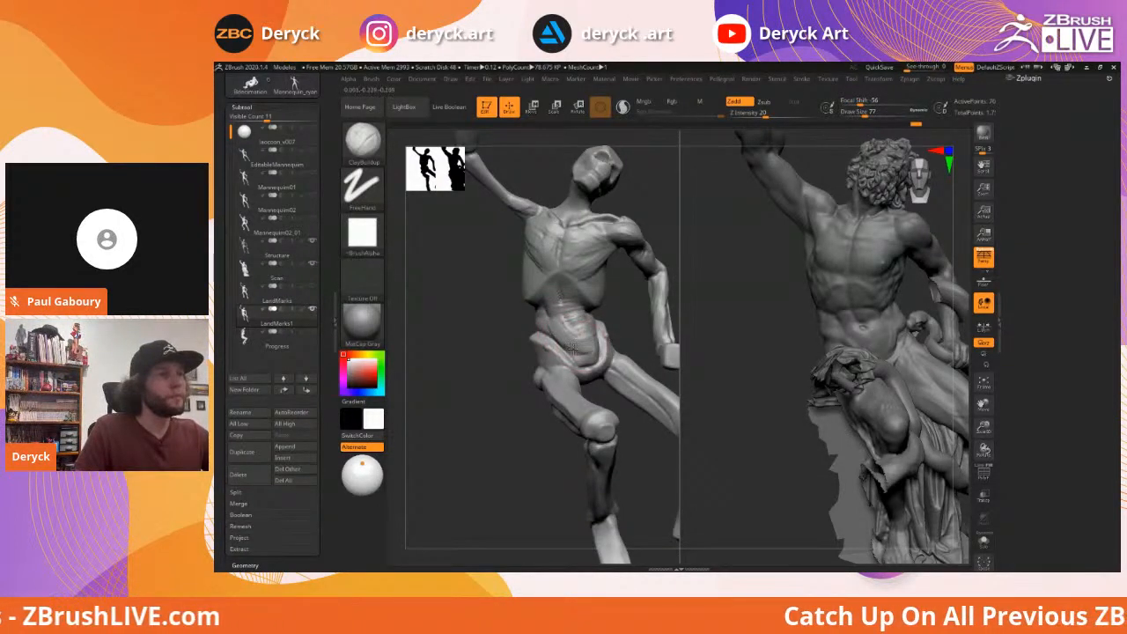
Orbit around both torsos and reduce the brush size to 54
{"action": "left_click_drag", "start_coordinate": [632, 314], "coordinate": [577, 317]}
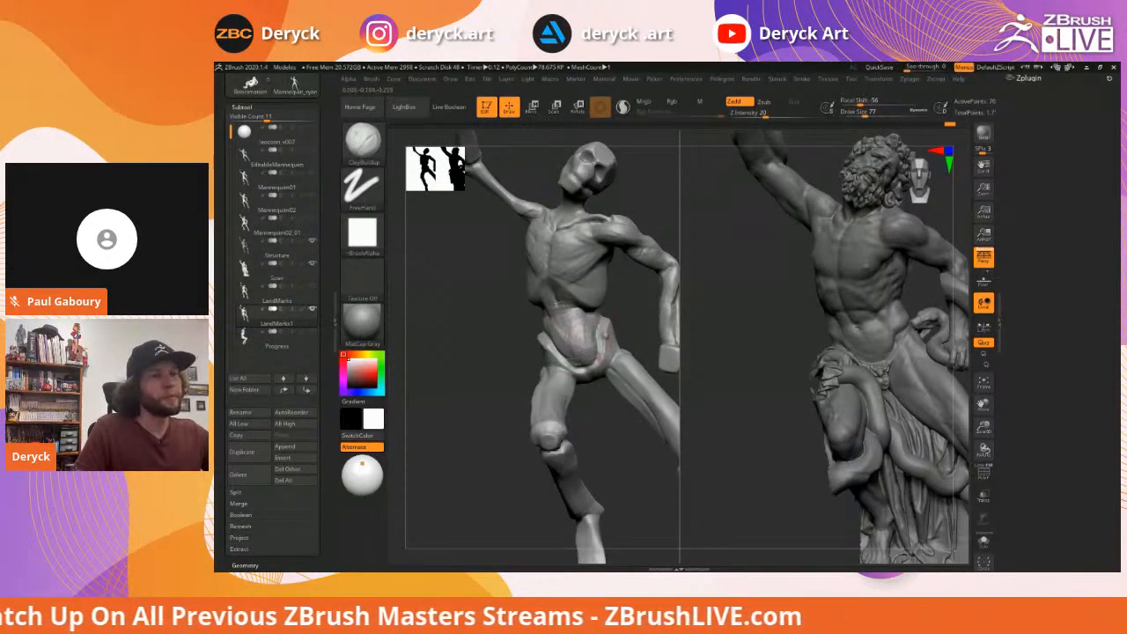
{"action": "left_click_drag", "start_coordinate": [476, 335], "coordinate": [478, 327]}
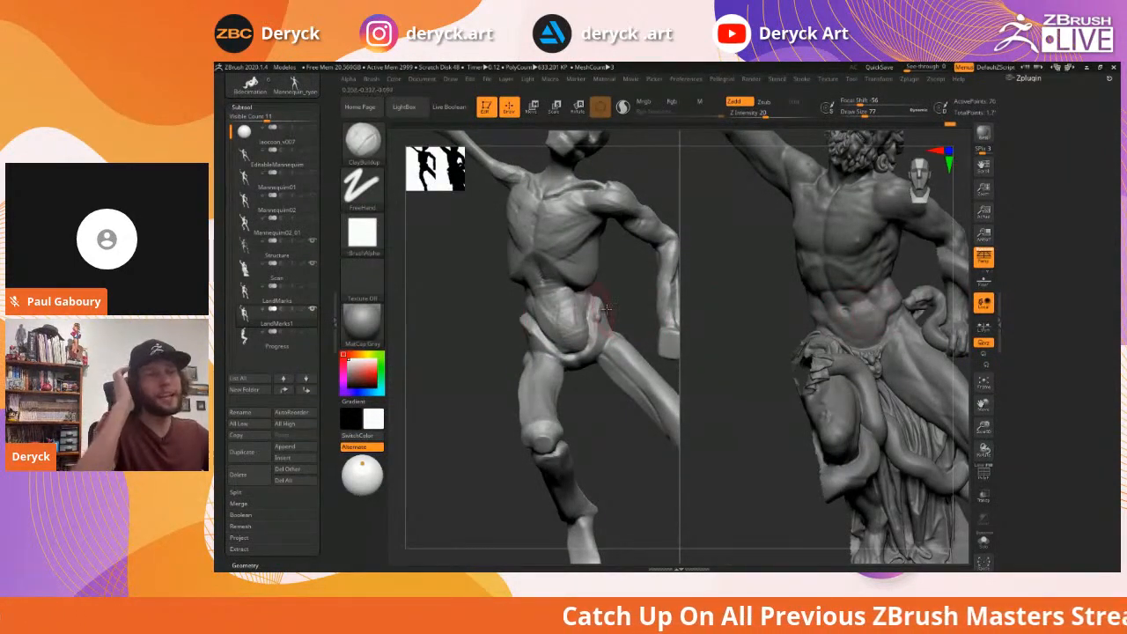
{"action": "left_click_drag", "start_coordinate": [629, 298], "coordinate": [628, 308]}
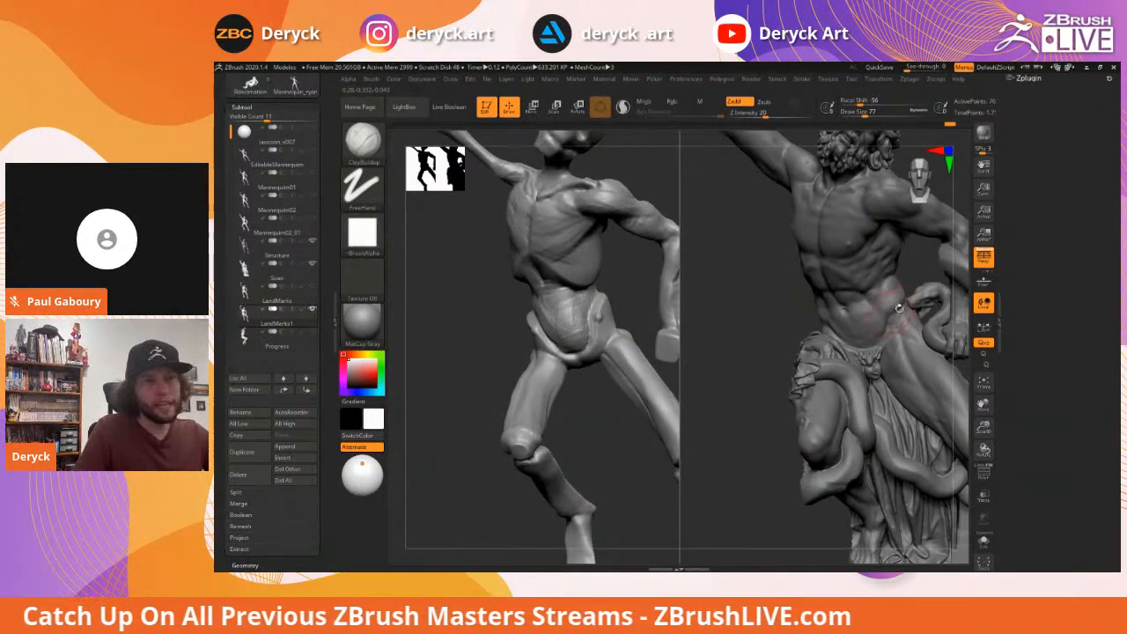
{"action": "left_click_drag", "start_coordinate": [920, 278], "coordinate": [889, 313]}
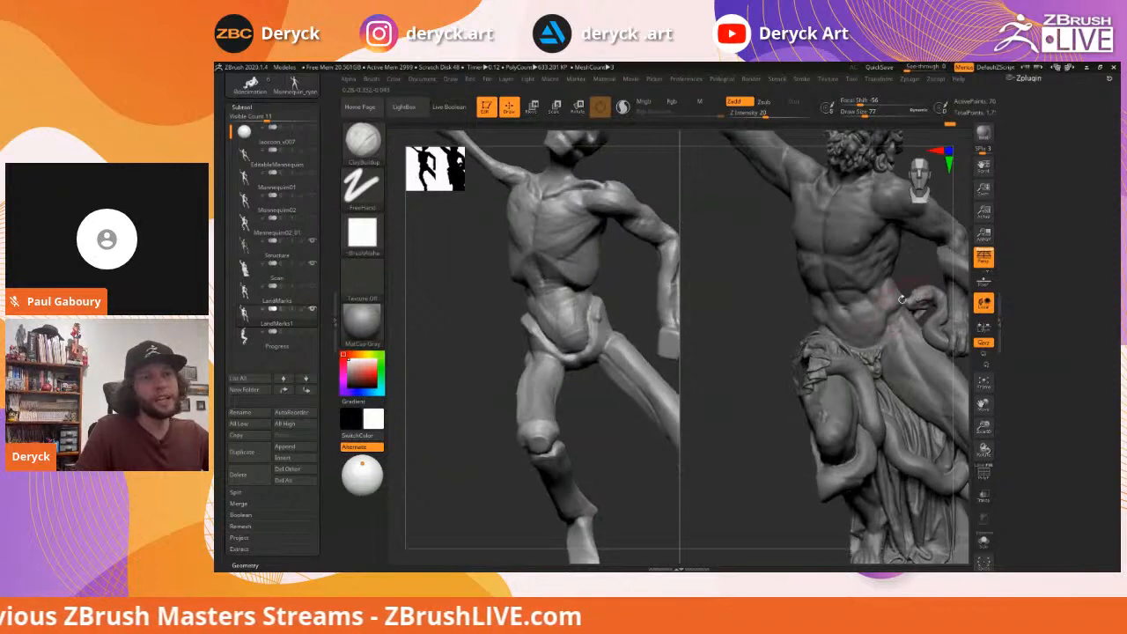
{"action": "right_click_drag", "start_coordinate": [610, 302], "coordinate": [594, 305]}
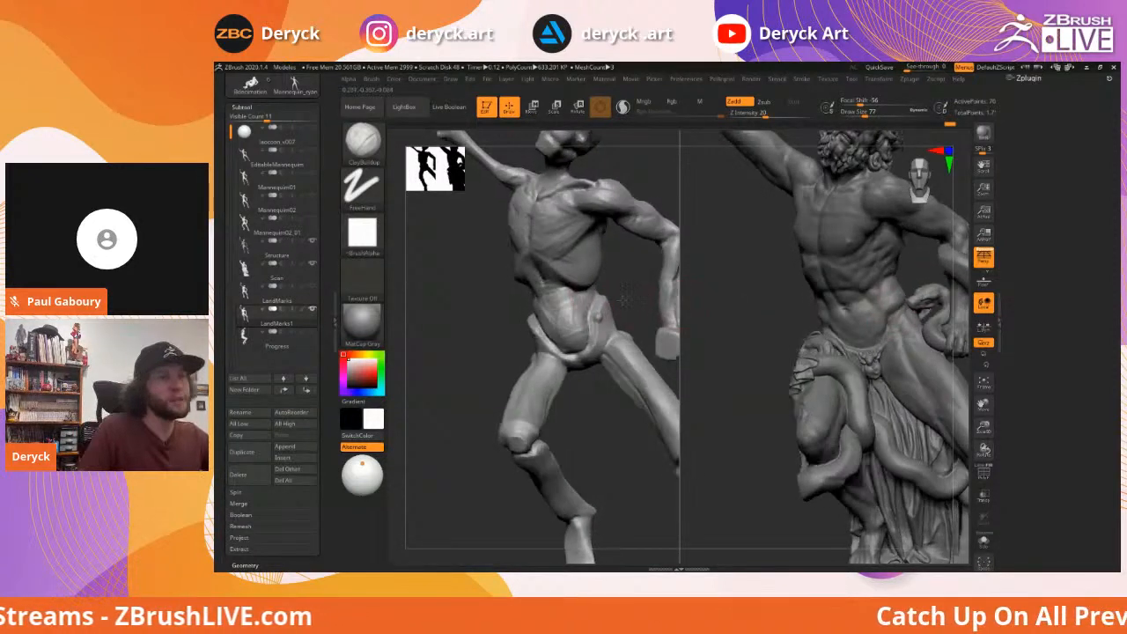
{"action": "key", "text": "s"}
{"action": "left_click_drag", "start_coordinate": [611, 305], "coordinate": [607, 304]}
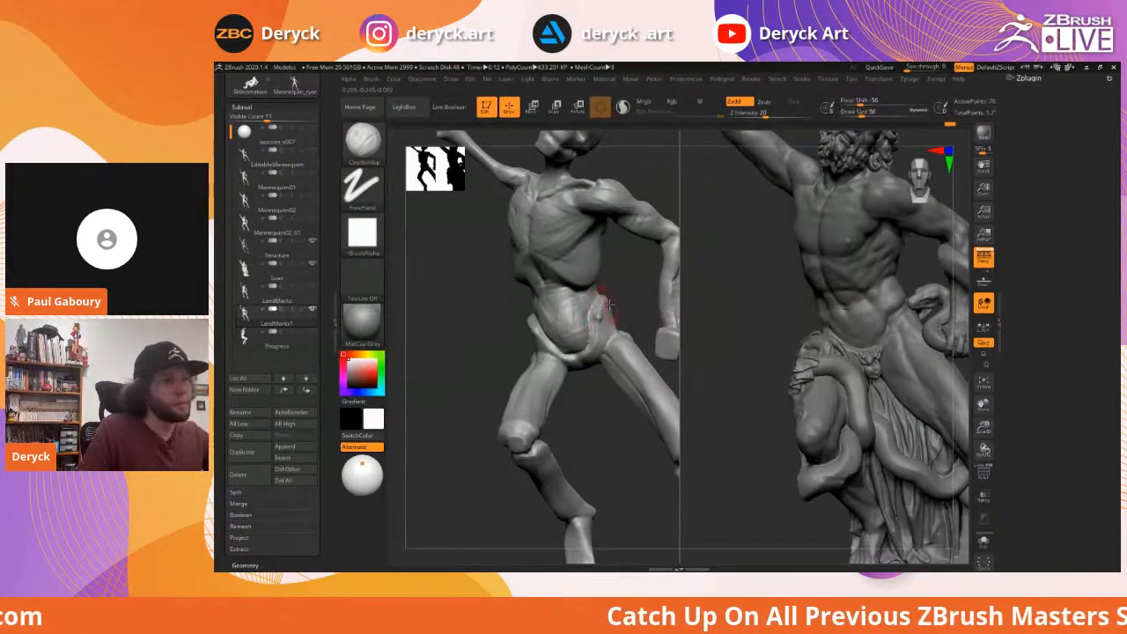
{"action": "right_click_drag", "start_coordinate": [622, 298], "coordinate": [600, 305]}
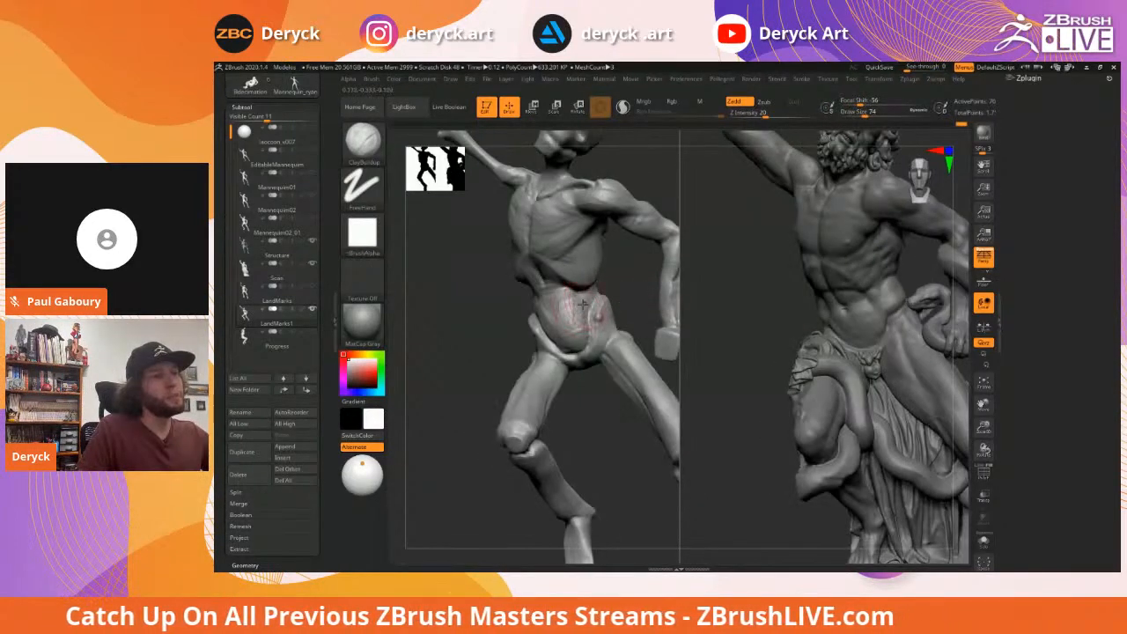
Briefly pick the Move brush, return to ClayBuildup, and fill out the abdomen's side above the pelvis
{"action": "key", "text": "b"}
{"action": "key", "text": "m"}
{"action": "key", "text": "v"}
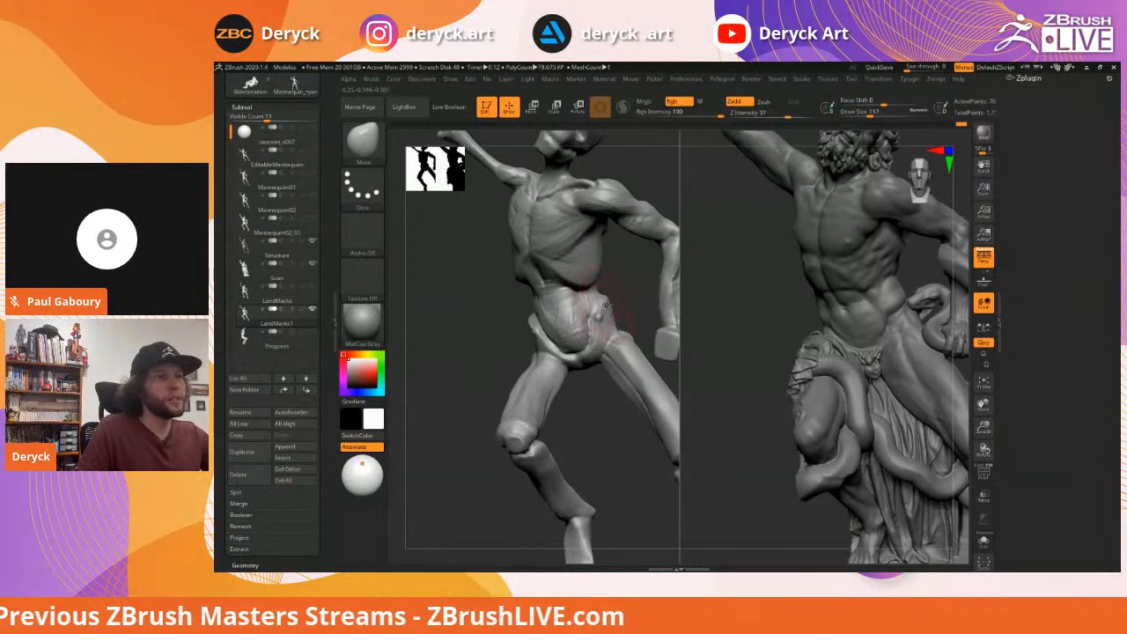
{"action": "key", "text": "b"}
{"action": "key", "text": "c"}
{"action": "key", "text": "b"}
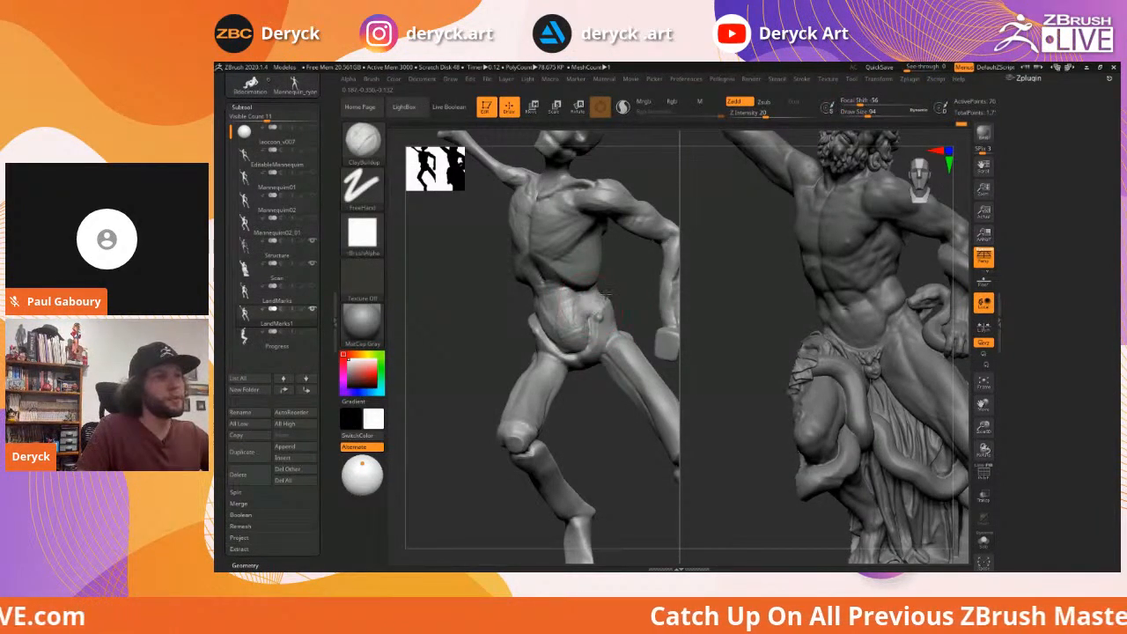
{"action": "mouse_move", "coordinate": [592, 306]}
{"action": "left_mouse_down"}
{"action": "mouse_move", "coordinate": [573, 298]}
{"action": "mouse_move", "coordinate": [588, 317]}
{"action": "mouse_move", "coordinate": [595, 301]}
{"action": "left_mouse_up"}
{"action": "right_click_drag", "start_coordinate": [616, 280], "coordinate": [601, 296]}
{"action": "mouse_move", "coordinate": [591, 303]}
{"action": "left_mouse_down"}
{"action": "mouse_move", "coordinate": [600, 319]}
{"action": "mouse_move", "coordinate": [597, 301]}
{"action": "left_mouse_up"}
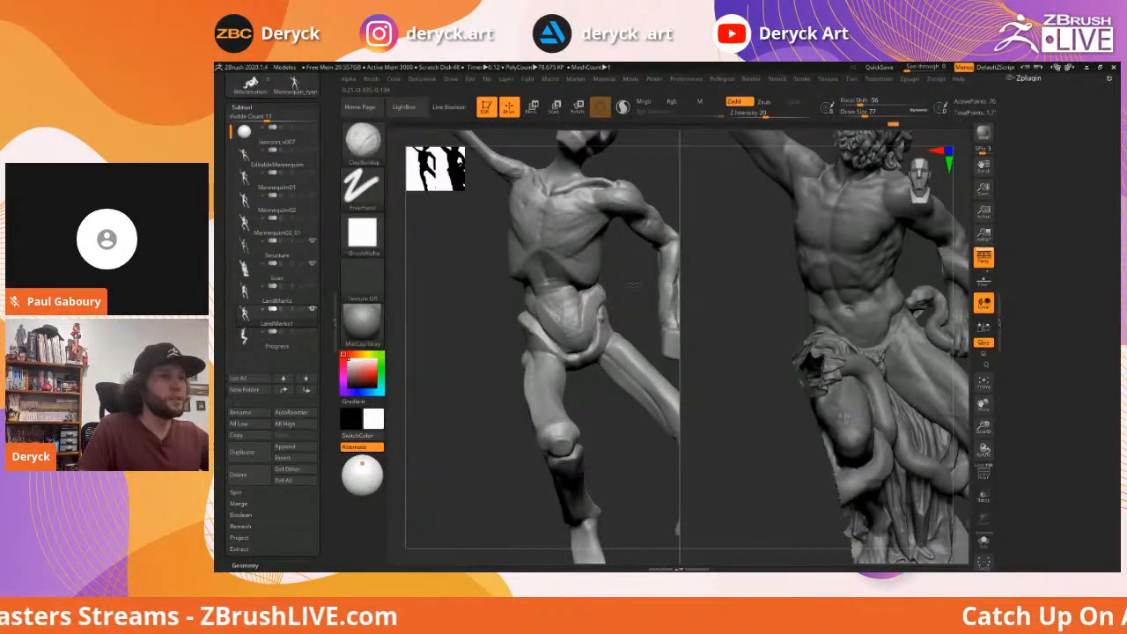
{"action": "right_click_drag", "start_coordinate": [628, 284], "coordinate": [593, 299]}
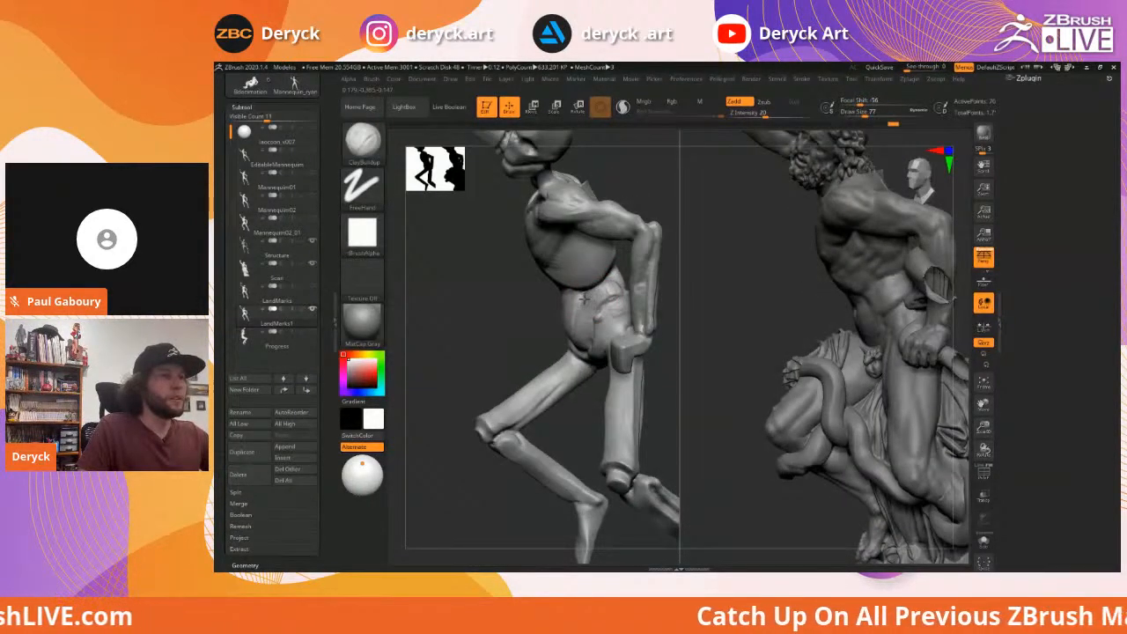
Check both figures from behind and front, zoom into the torsos, and set the brush size to 65
{"action": "right_click_drag", "start_coordinate": [680, 274], "coordinate": [574, 317]}
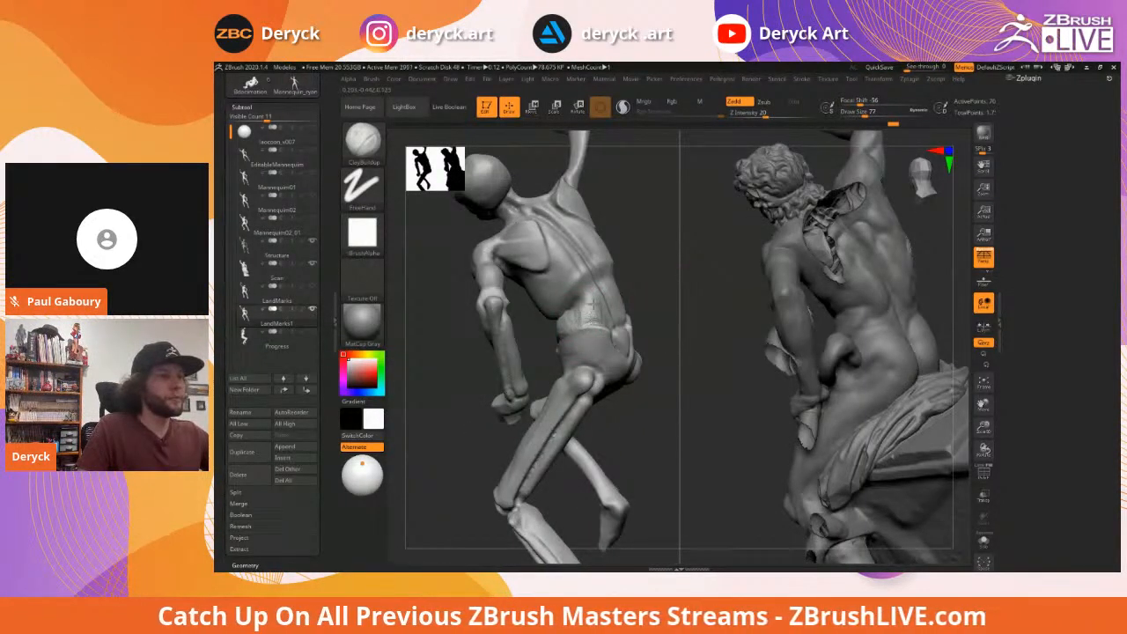
{"action": "right_click_drag", "start_coordinate": [655, 308], "coordinate": [577, 317]}
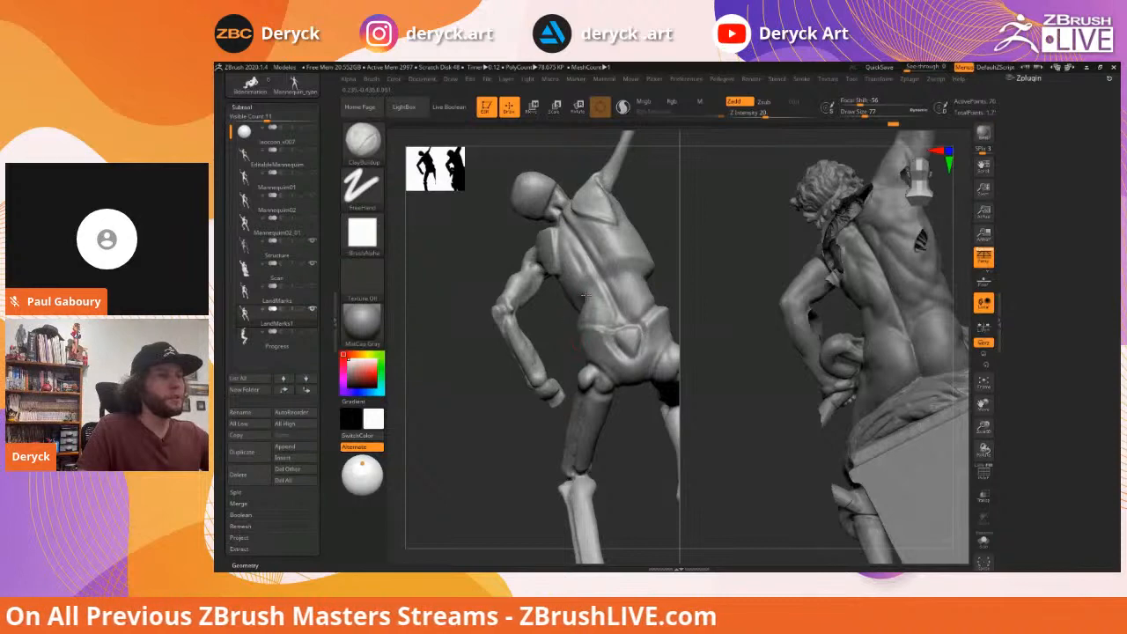
{"action": "right_click_drag", "start_coordinate": [568, 308], "coordinate": [504, 321]}
{"action": "right_click_drag", "start_coordinate": [503, 321], "coordinate": [551, 327], "text": "ctrl"}
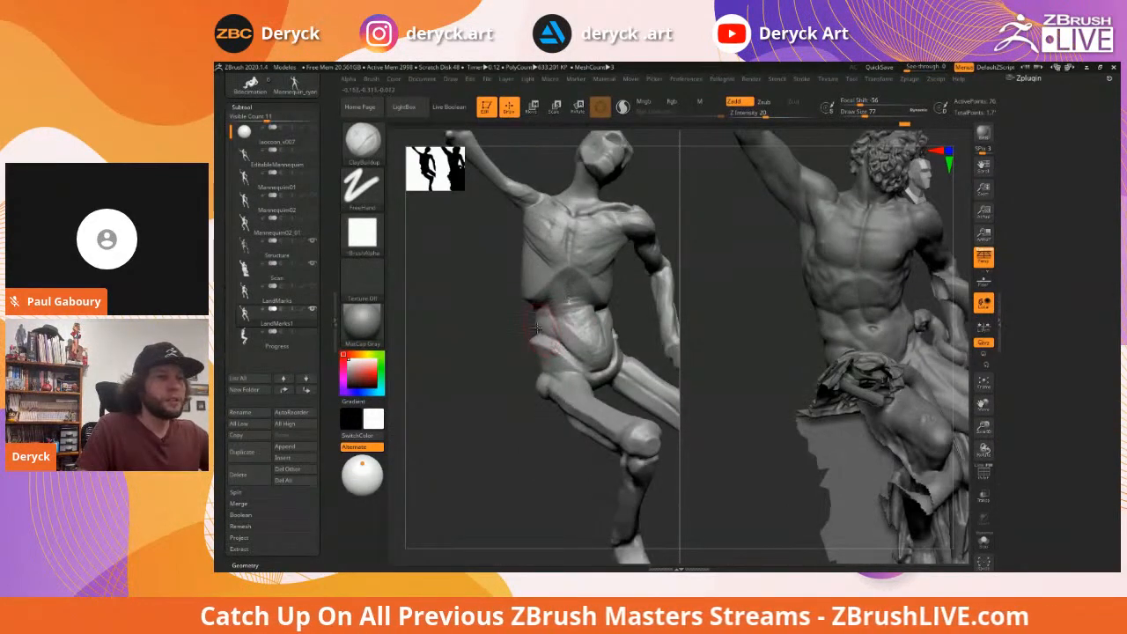
{"action": "key", "text": "s"}
{"action": "left_click_drag", "start_coordinate": [540, 329], "coordinate": [537, 329]}
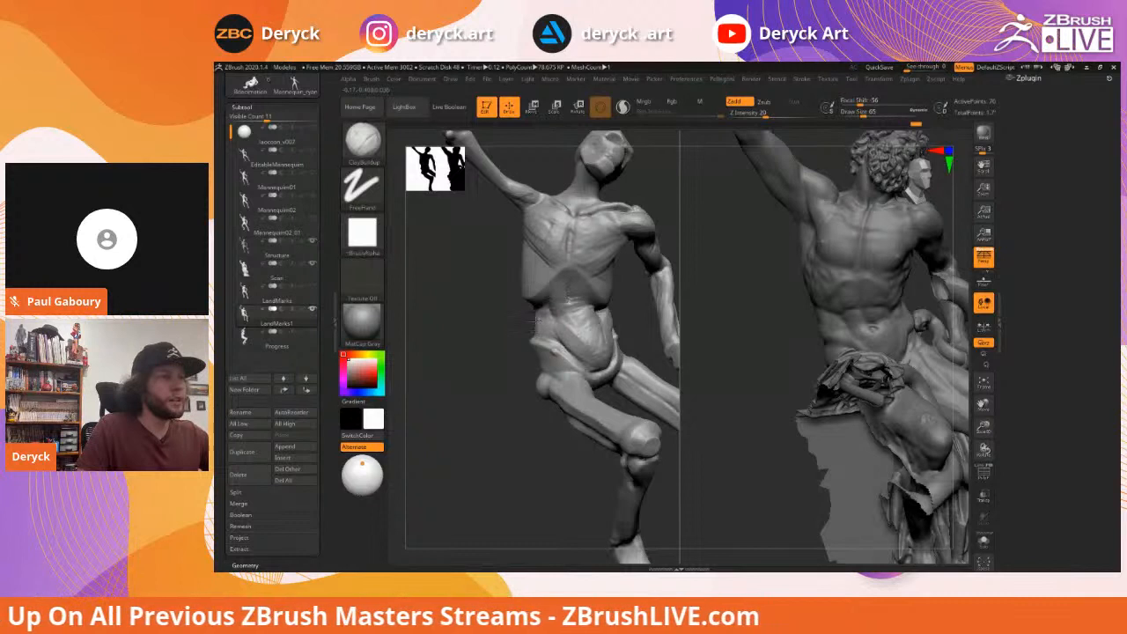
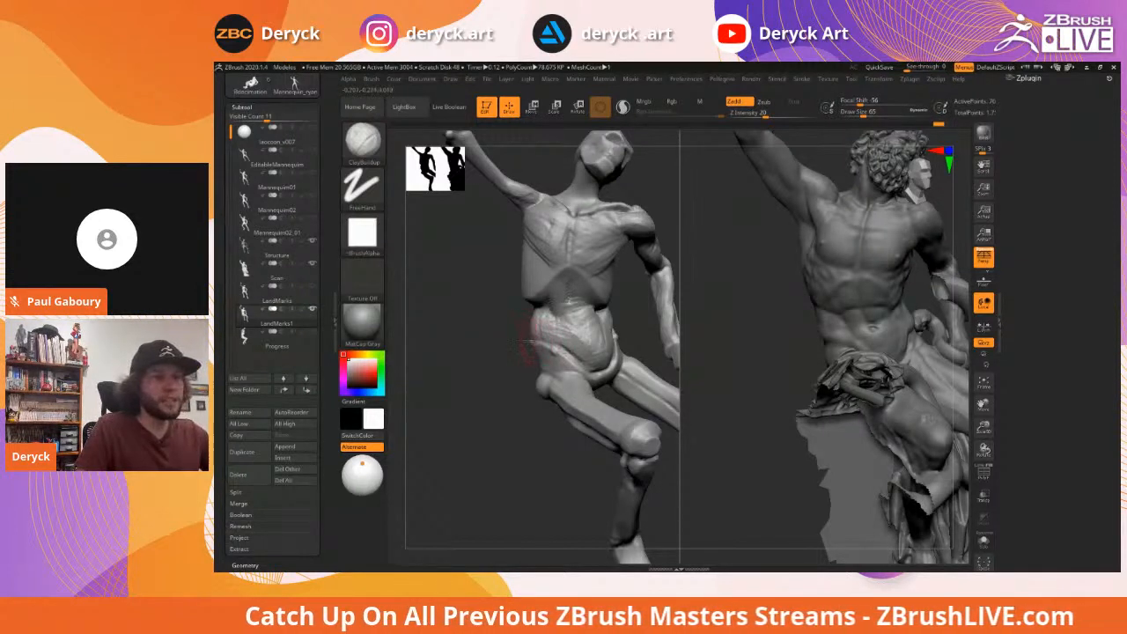
Lasso-mask the hip and reshape it with the Move brush, resizing it from 104 to 74
{"action": "key", "text": "b"}
{"action": "key", "text": "d"}
{"action": "key", "text": "s"}
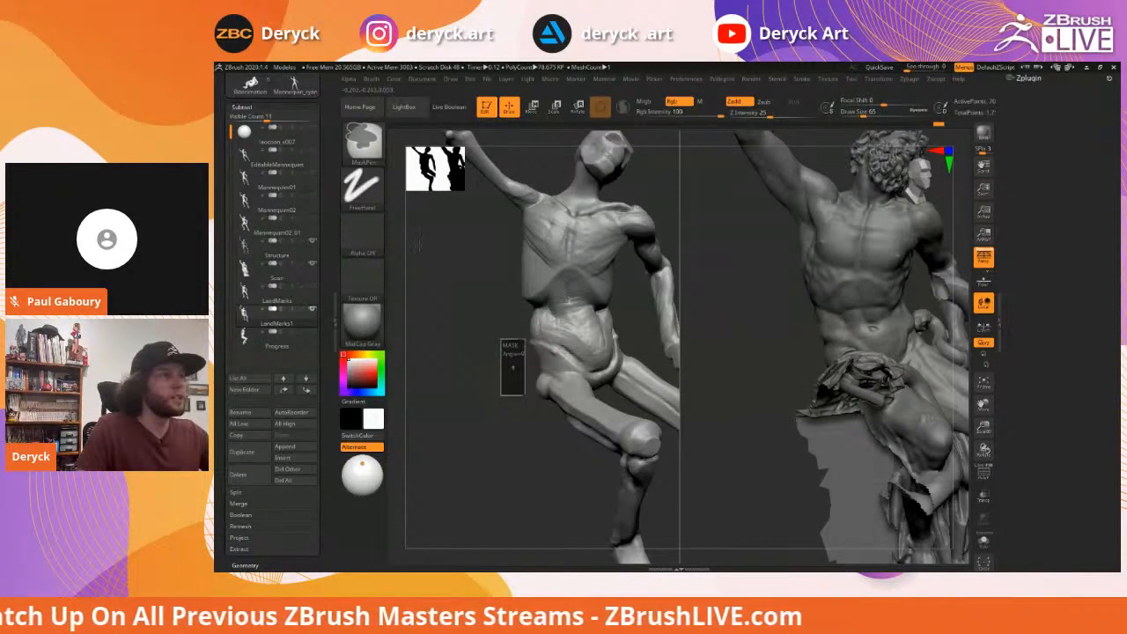
{"action": "left_click", "coordinate": [362, 187], "text": "ctrl"}
{"action": "left_click", "coordinate": [511, 220], "text": "ctrl"}
{"action": "mouse_move", "coordinate": [502, 340]}
{"action": "left_mouse_down", "text": "ctrl"}
{"action": "mouse_move", "coordinate": [518, 398]}
{"action": "mouse_move", "coordinate": [581, 405]}
{"action": "mouse_move", "coordinate": [491, 336]}
{"action": "mouse_move", "coordinate": [456, 338]}
{"action": "left_mouse_up", "text": "ctrl"}
{"action": "key", "text": "b"}
{"action": "key", "text": "m"}
{"action": "key", "text": "v"}
{"action": "key", "text": "s"}
{"action": "left_click_drag", "start_coordinate": [558, 329], "coordinate": [539, 329]}
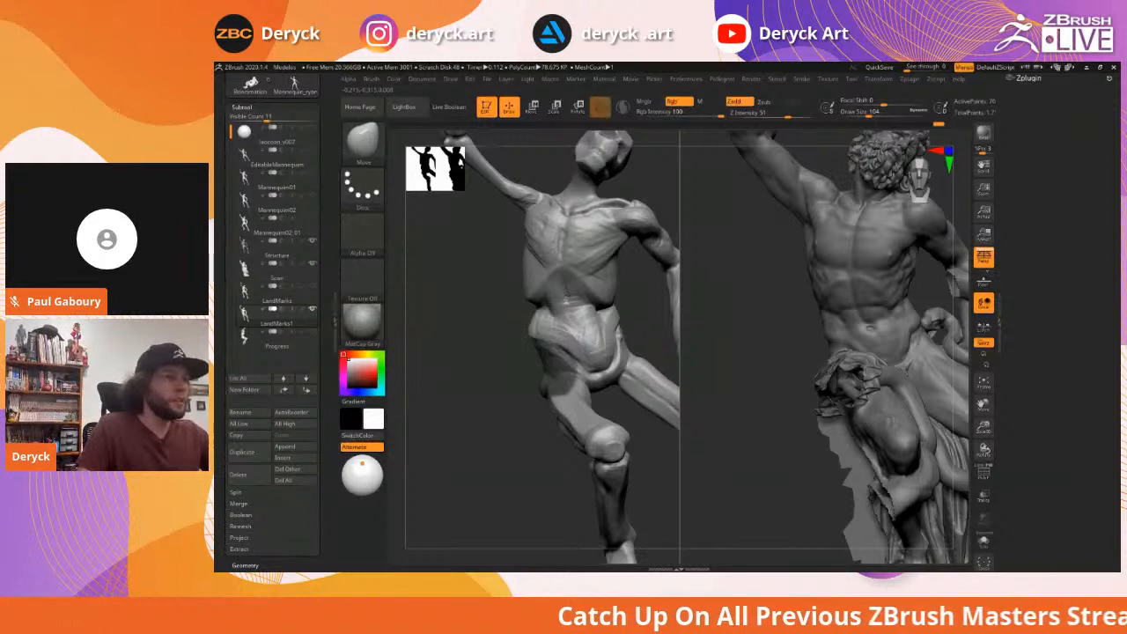
{"action": "key", "text": "s"}
{"action": "mouse_move", "coordinate": [553, 312]}
{"action": "left_mouse_down"}
{"action": "mouse_move", "coordinate": [501, 320]}
{"action": "mouse_move", "coordinate": [534, 314]}
{"action": "mouse_move", "coordinate": [515, 306]}
{"action": "mouse_move", "coordinate": [532, 304]}
{"action": "mouse_move", "coordinate": [565, 316]}
{"action": "mouse_move", "coordinate": [541, 316]}
{"action": "left_mouse_up"}
Clear the mask, then build up and smooth the hip and waist with ClayBuildup from several angles
{"action": "key", "text": "b"}
{"action": "key", "text": "c"}
{"action": "key", "text": "b"}
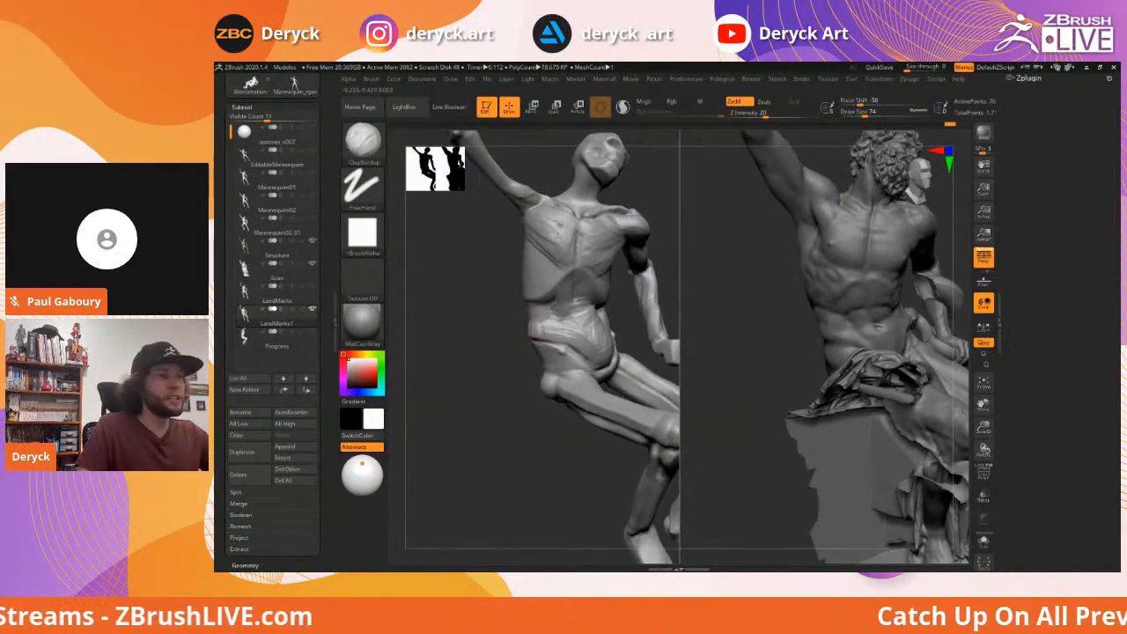
{"action": "mouse_move", "coordinate": [479, 306]}
{"action": "left_mouse_down"}
{"action": "mouse_move", "coordinate": [527, 315]}
{"action": "mouse_move", "coordinate": [543, 304]}
{"action": "mouse_move", "coordinate": [515, 331]}
{"action": "left_mouse_up"}
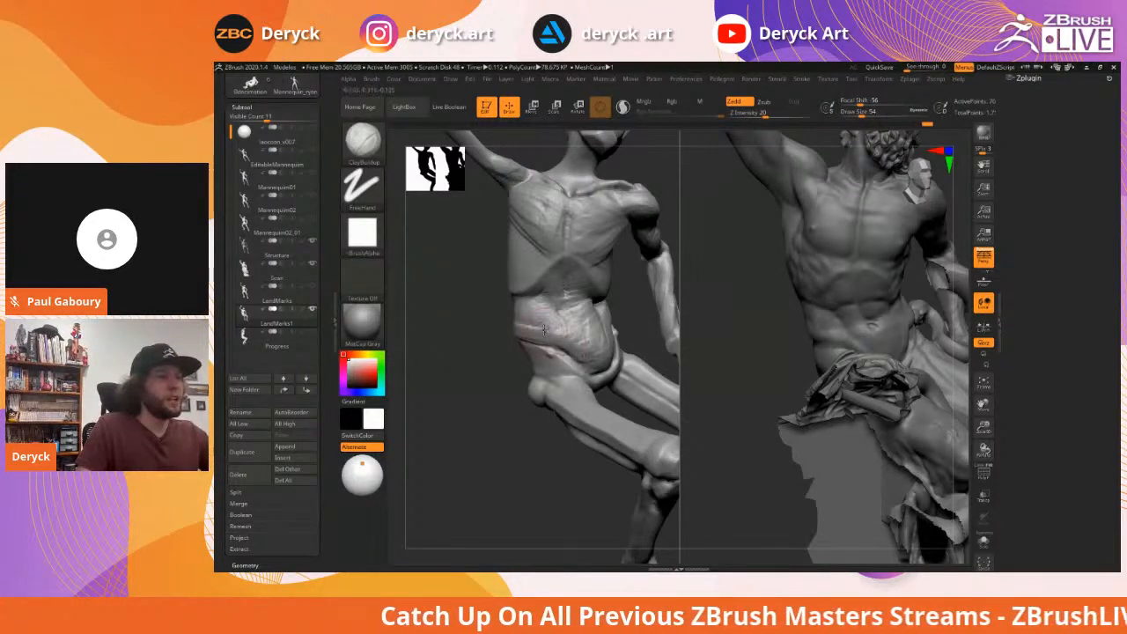
{"action": "key", "text": "shift"}
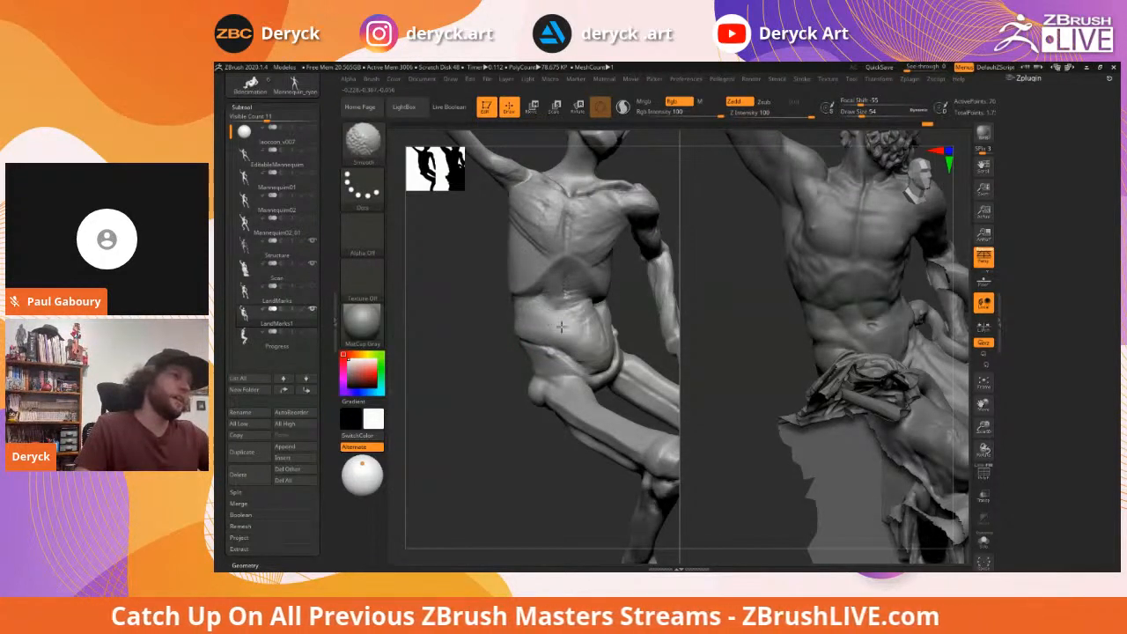
{"action": "mouse_move", "coordinate": [423, 317]}
{"action": "left_mouse_down"}
{"action": "mouse_move", "coordinate": [443, 310]}
{"action": "mouse_move", "coordinate": [539, 348]}
{"action": "left_mouse_up"}
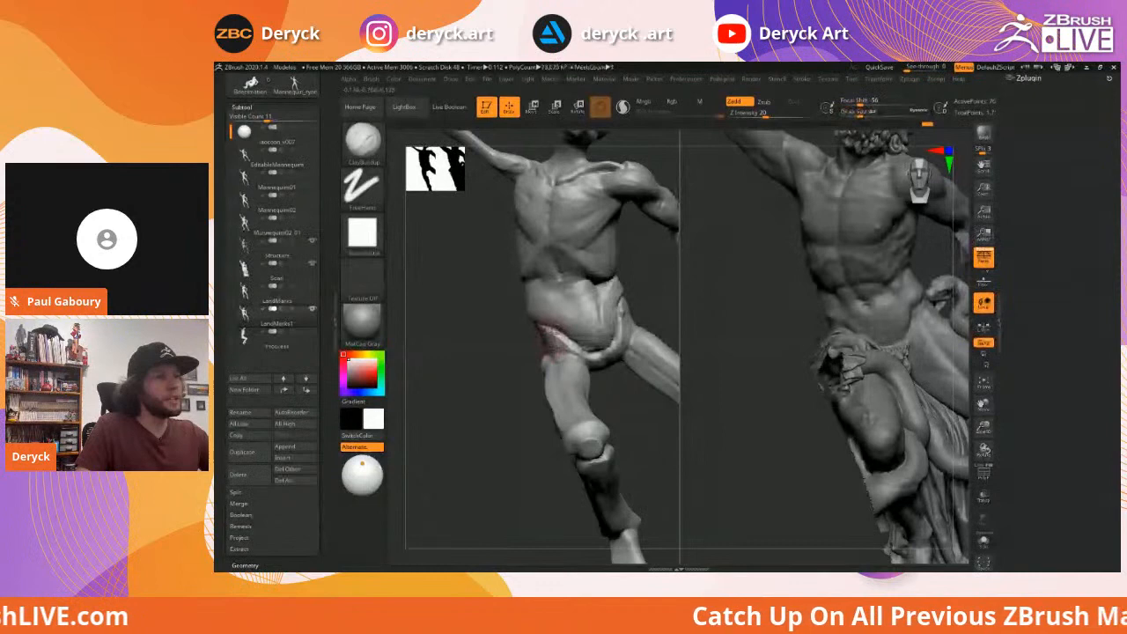
{"action": "left_click_drag", "start_coordinate": [511, 363], "coordinate": [528, 374]}
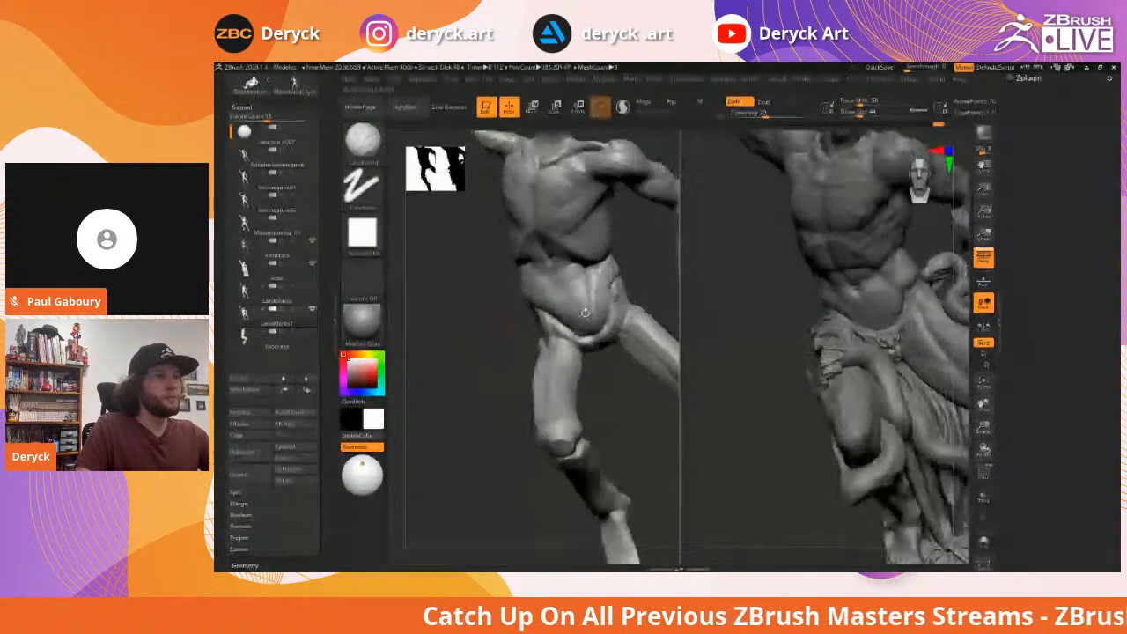
{"action": "mouse_move", "coordinate": [604, 280]}
{"action": "left_mouse_down"}
{"action": "mouse_move", "coordinate": [612, 264]}
{"action": "mouse_move", "coordinate": [606, 276]}
{"action": "mouse_move", "coordinate": [569, 274]}
{"action": "left_mouse_up"}
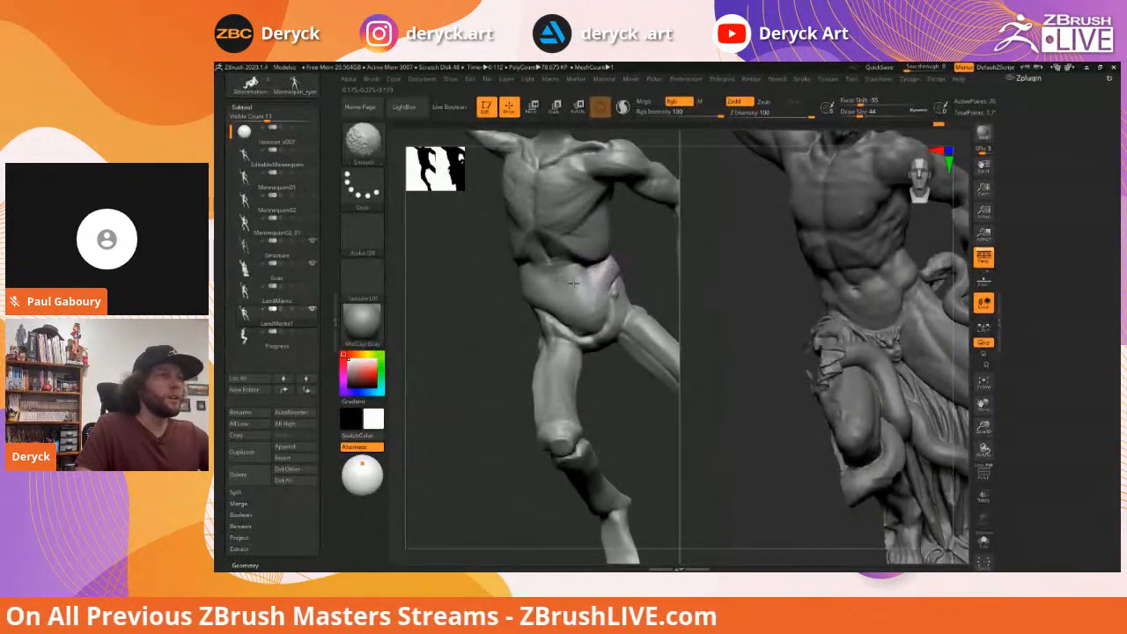
{"action": "left_click_drag", "start_coordinate": [453, 321], "coordinate": [546, 324]}
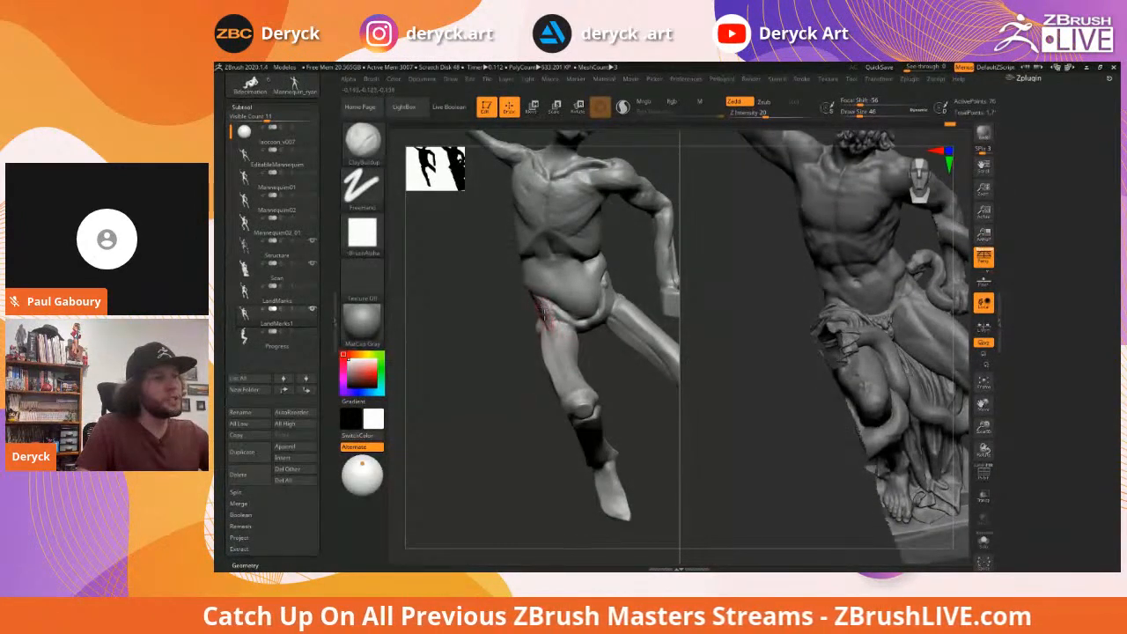
{"action": "left_click_drag", "start_coordinate": [604, 365], "coordinate": [602, 398]}
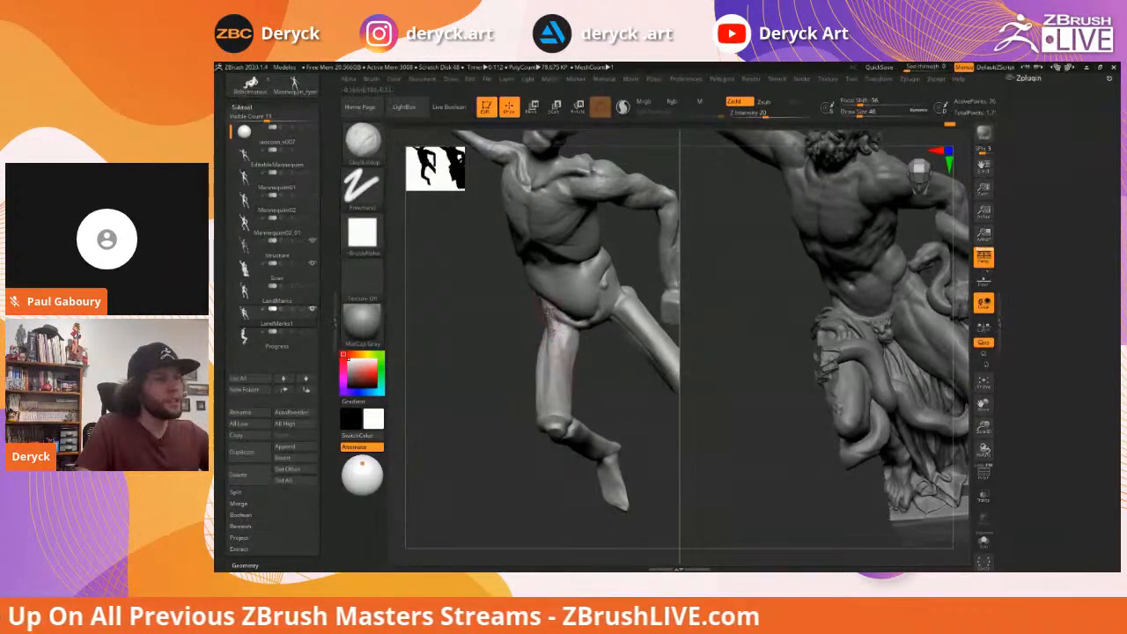
{"action": "mouse_move", "coordinate": [524, 335]}
{"action": "left_mouse_down"}
{"action": "mouse_move", "coordinate": [483, 324]}
{"action": "mouse_move", "coordinate": [493, 330]}
{"action": "mouse_move", "coordinate": [483, 344]}
{"action": "left_mouse_up"}
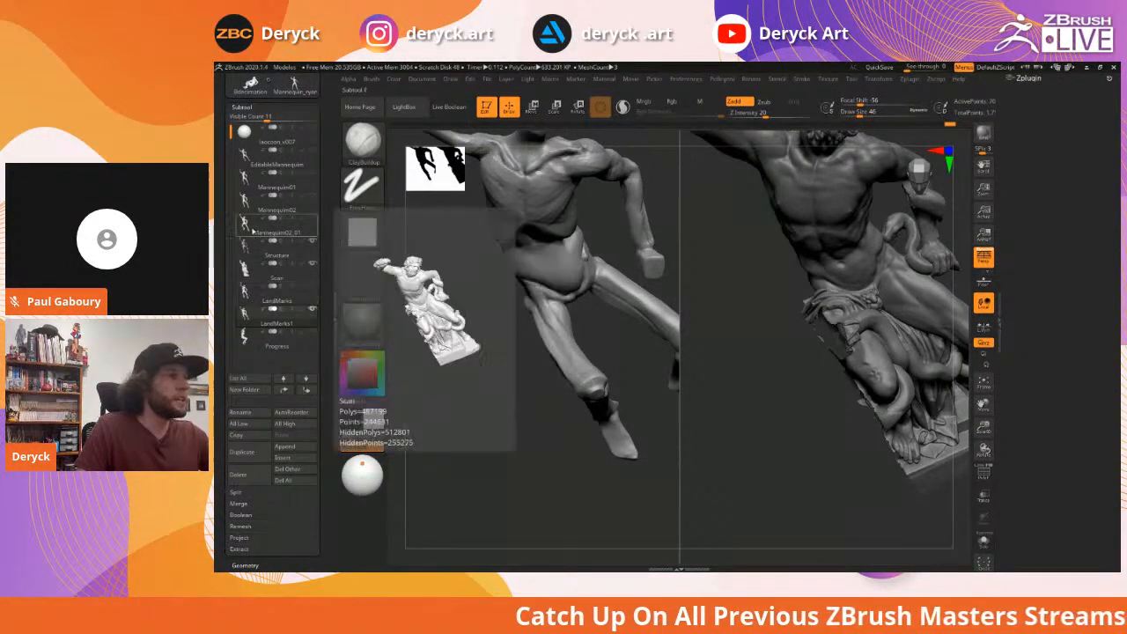
Solo the Structure anatomy subtool and inspect its polygroups and legs from several angles
{"action": "left_click", "coordinate": [244, 252]}
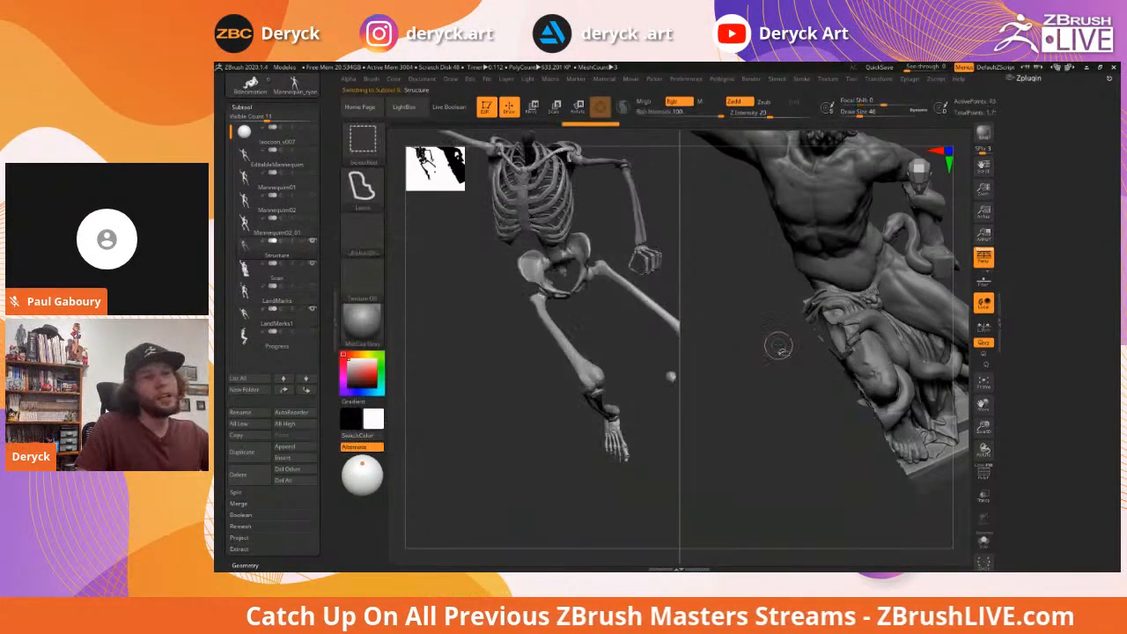
{"action": "key", "text": "ctrl+shift+s"}
{"action": "left_click", "coordinate": [460, 330], "text": "ctrl+shift"}
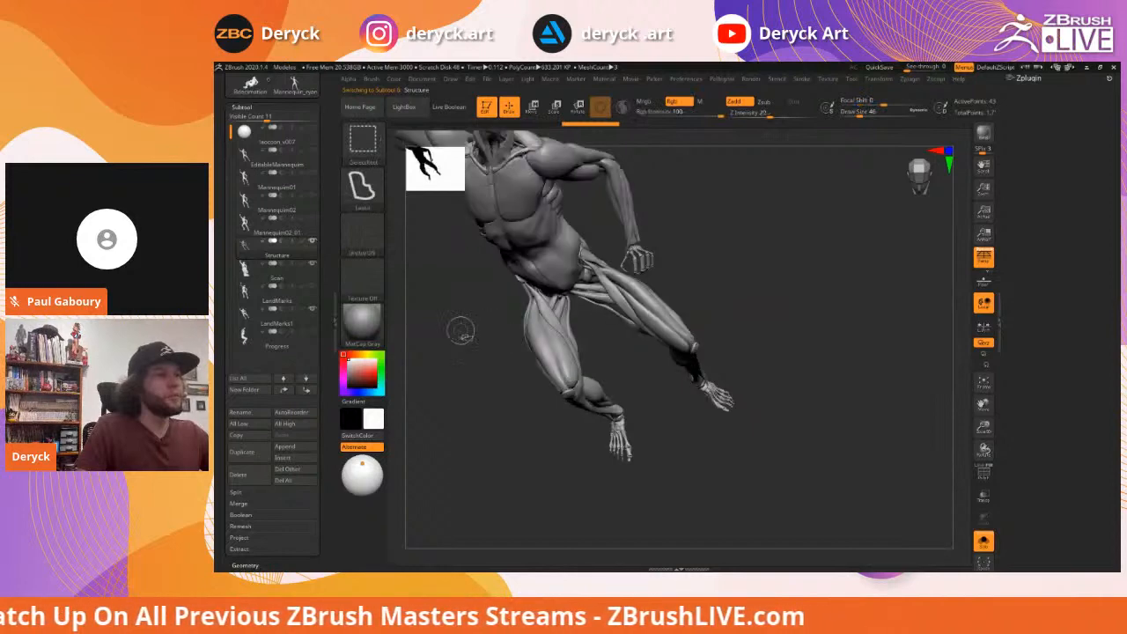
{"action": "mouse_move", "coordinate": [460, 328]}
{"action": "left_mouse_down", "text": "alt"}
{"action": "mouse_move", "coordinate": [592, 308]}
{"action": "mouse_move", "coordinate": [562, 315]}
{"action": "mouse_move", "coordinate": [546, 284]}
{"action": "mouse_move", "coordinate": [622, 288]}
{"action": "left_mouse_up", "text": "alt"}
{"action": "key", "text": "shift+f"}
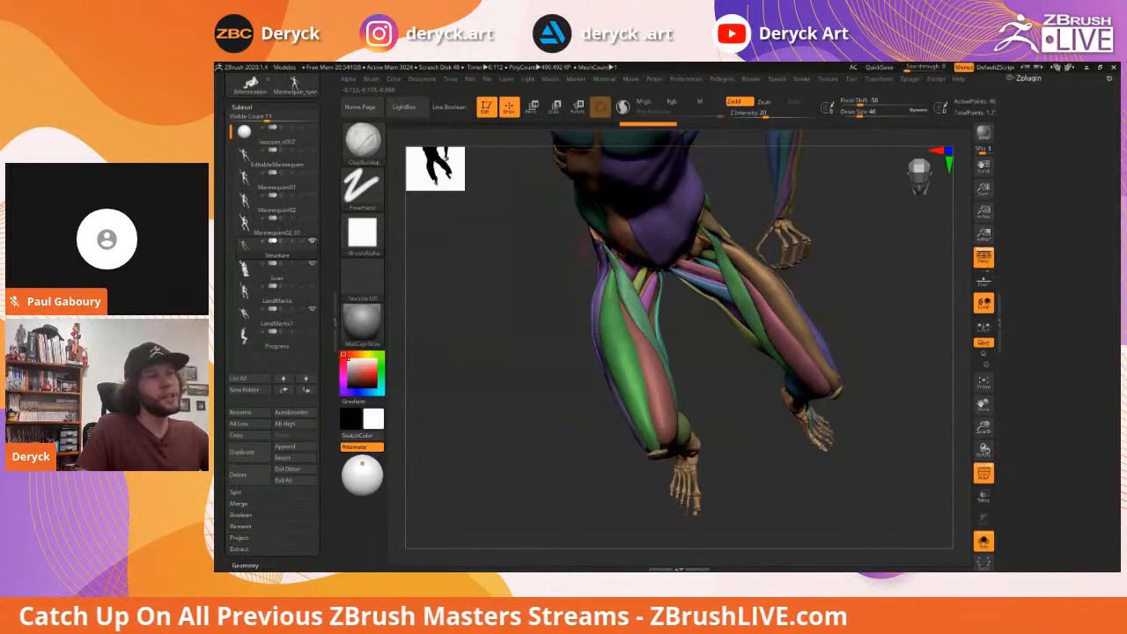
{"action": "left_click_drag", "start_coordinate": [563, 287], "coordinate": [581, 248]}
{"action": "left_click_drag", "start_coordinate": [700, 376], "coordinate": [612, 249]}
{"action": "left_click_drag", "start_coordinate": [543, 276], "coordinate": [524, 325]}
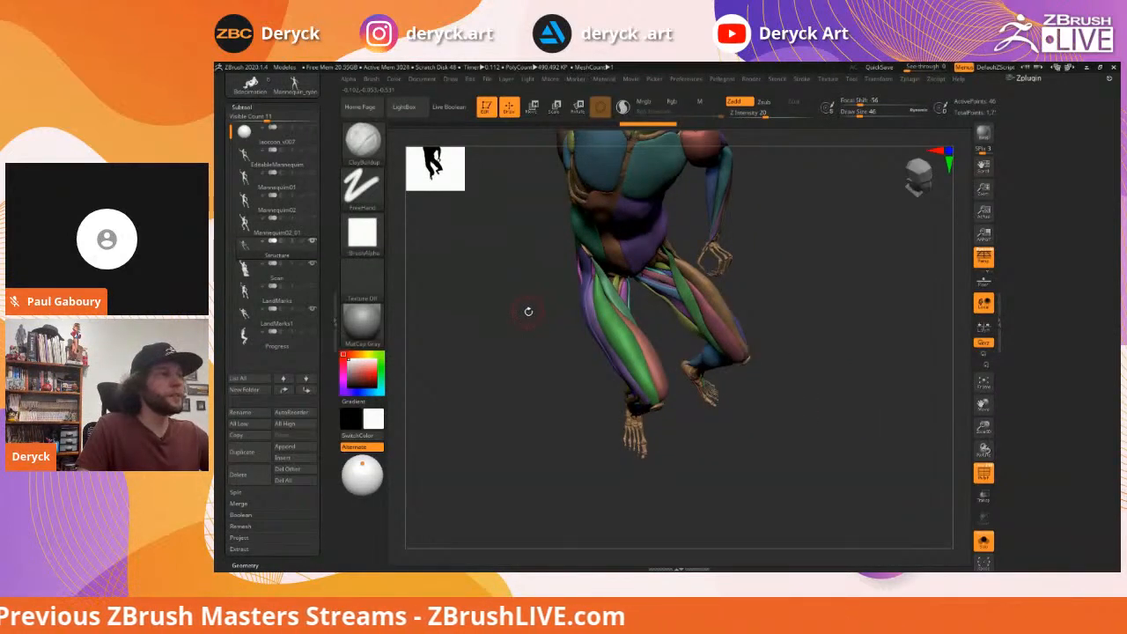
Exit Solo, make LandMarks1 the active subtool and orbit around both figures
{"action": "left_click_drag", "start_coordinate": [522, 313], "coordinate": [529, 322]}
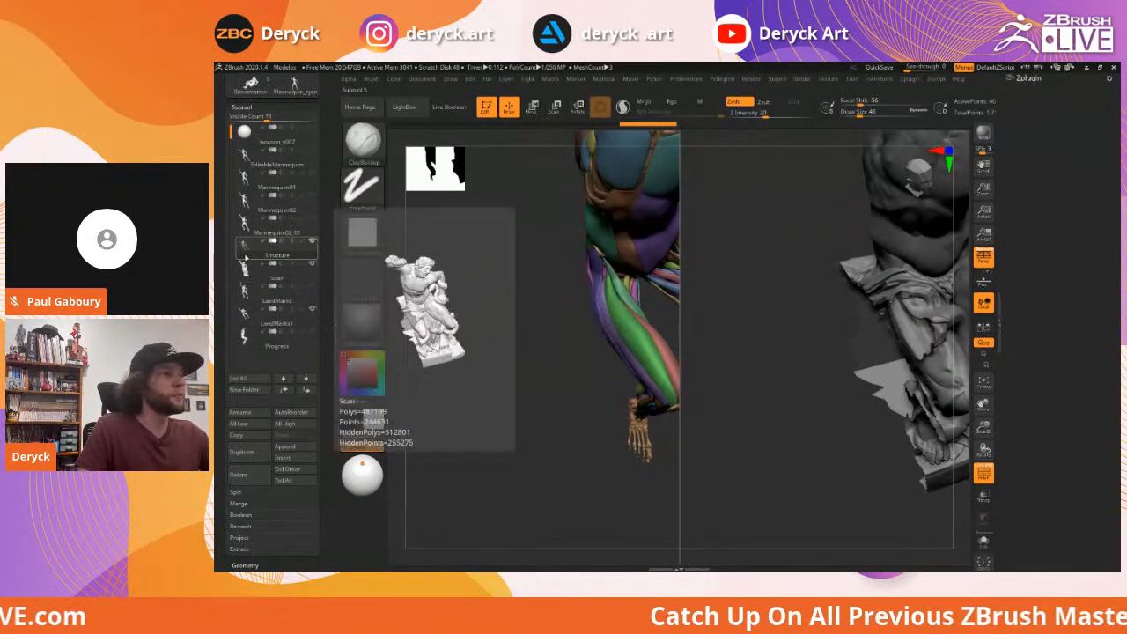
{"action": "left_click", "coordinate": [248, 322]}
{"action": "mouse_move", "coordinate": [528, 332]}
{"action": "left_mouse_down"}
{"action": "mouse_move", "coordinate": [484, 333]}
{"action": "mouse_move", "coordinate": [480, 319]}
{"action": "mouse_move", "coordinate": [465, 336]}
{"action": "mouse_move", "coordinate": [495, 310]}
{"action": "left_mouse_up"}
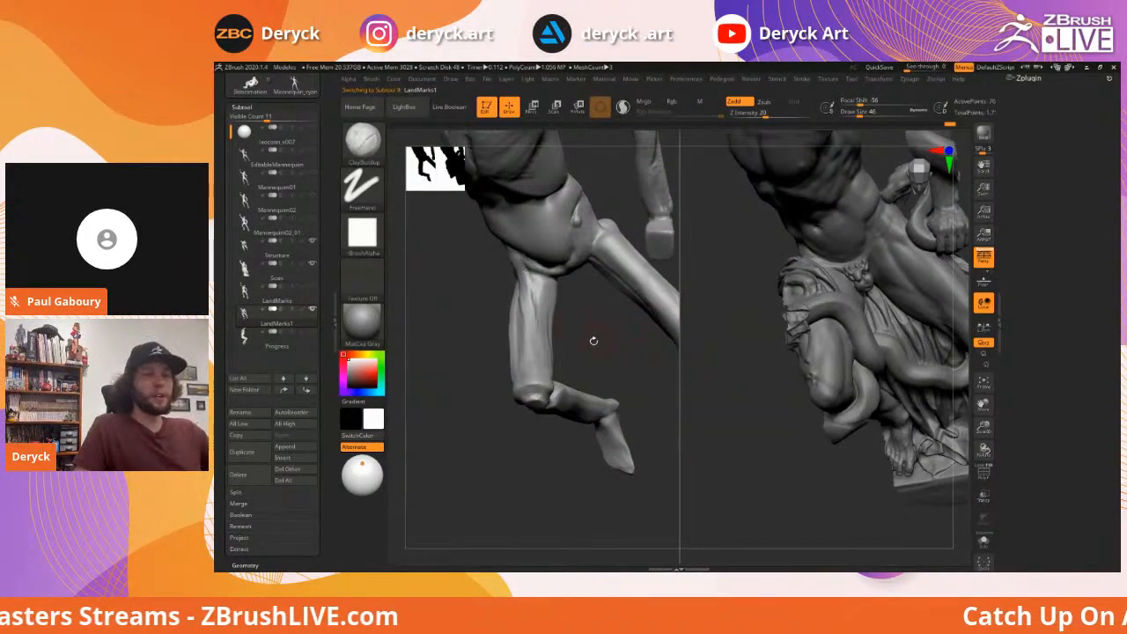
{"action": "left_click_drag", "start_coordinate": [754, 357], "coordinate": [794, 310]}
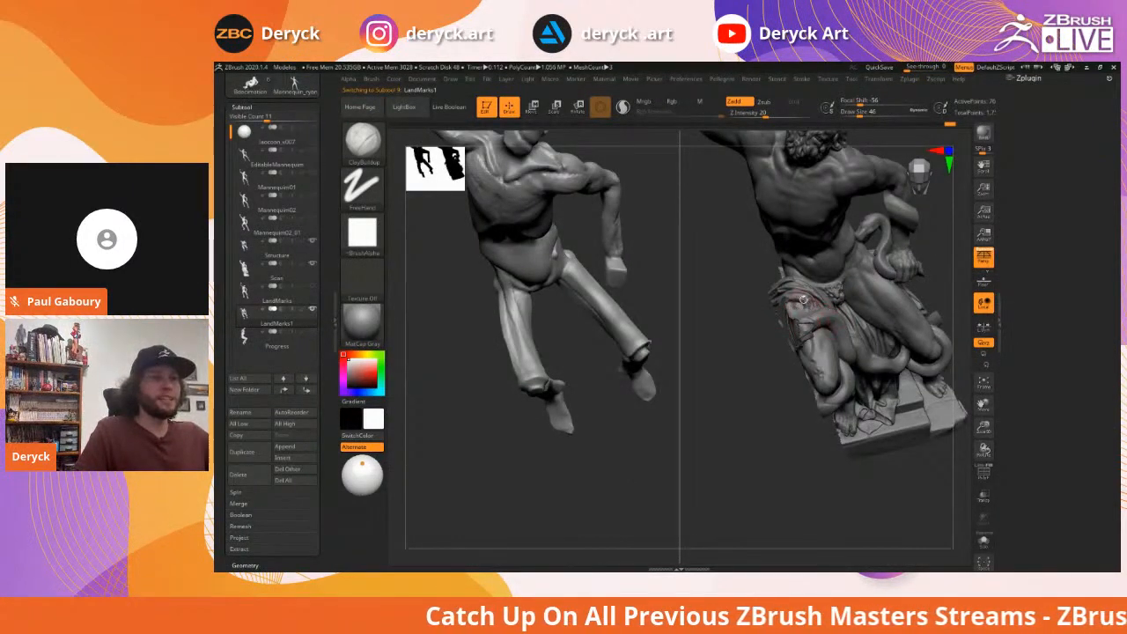
{"action": "mouse_move", "coordinate": [737, 340]}
{"action": "left_mouse_down"}
{"action": "mouse_move", "coordinate": [750, 332]}
{"action": "mouse_move", "coordinate": [744, 357]}
{"action": "left_mouse_up"}
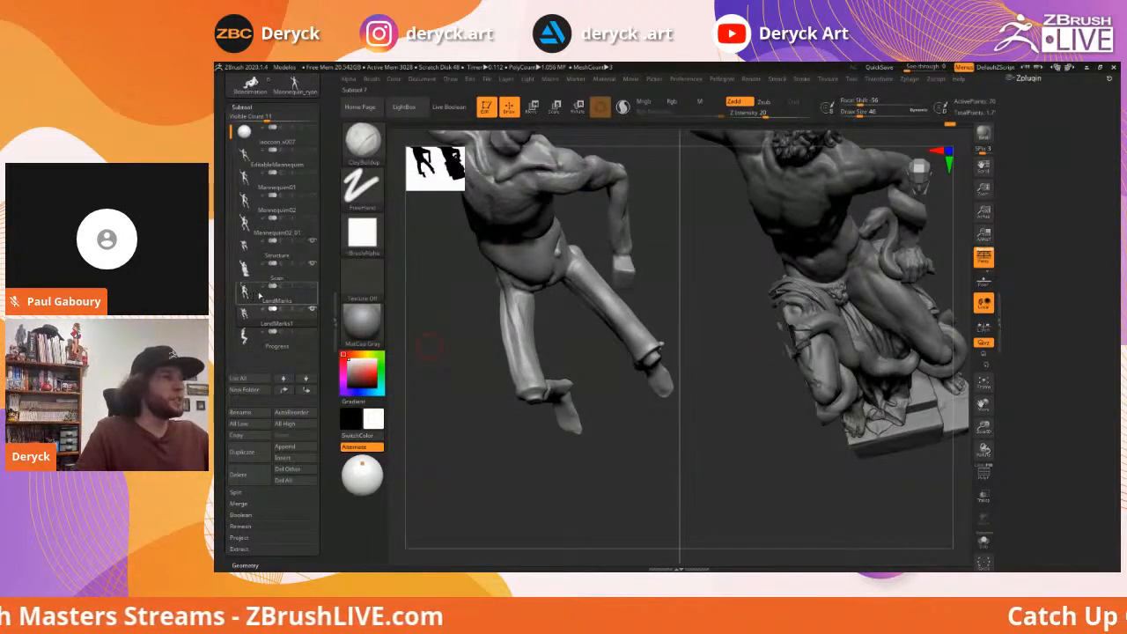
{"action": "mouse_move", "coordinate": [315, 226]}
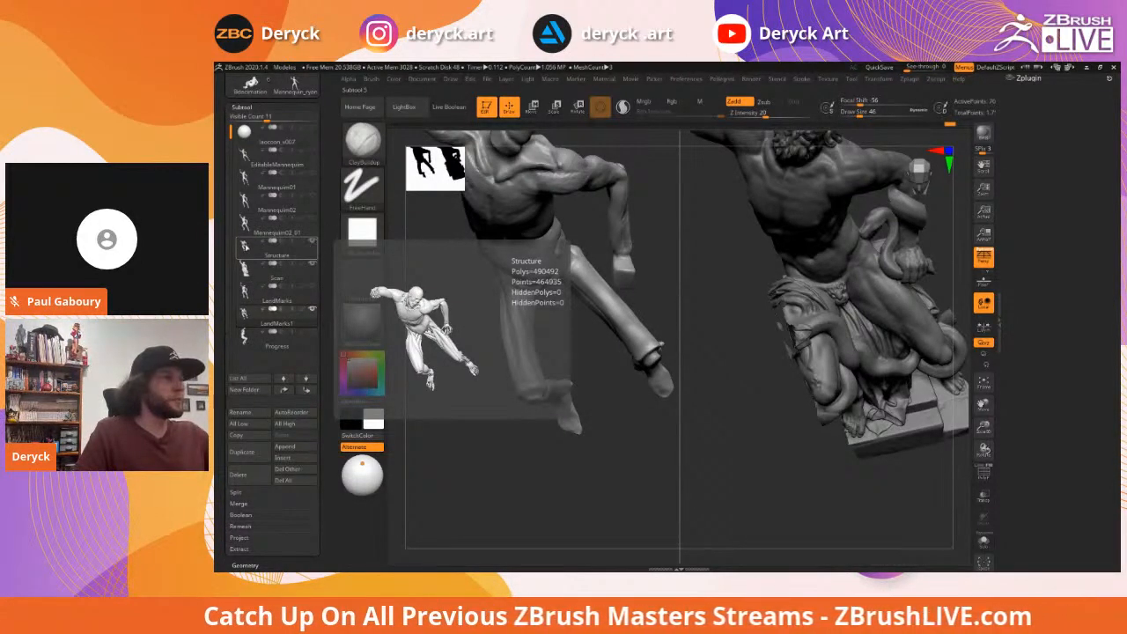
Hide the statue scan, build up the lower thigh toward the knee and smooth the shin
{"action": "left_click", "coordinate": [312, 264]}
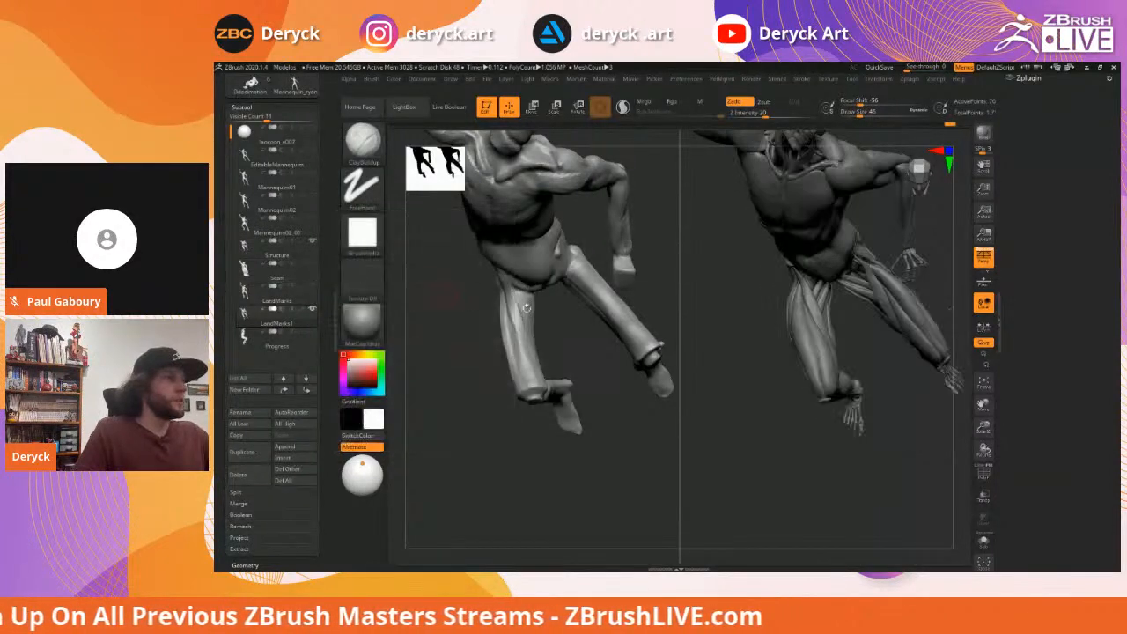
{"action": "left_click_drag", "start_coordinate": [620, 418], "coordinate": [576, 322], "text": "alt"}
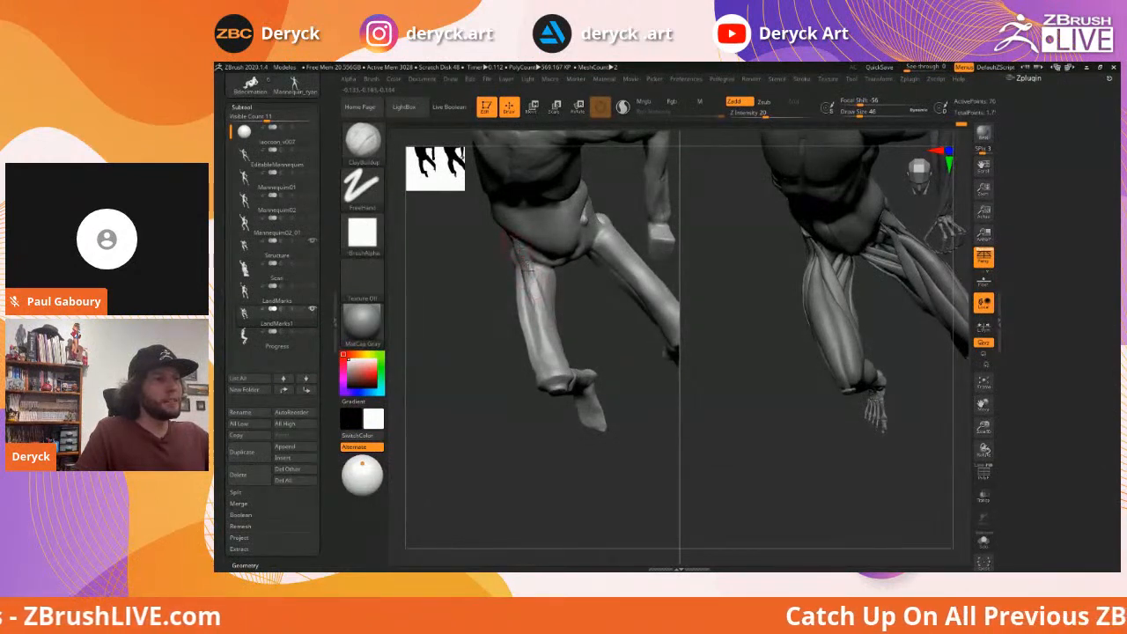
{"action": "left_click_drag", "start_coordinate": [592, 323], "coordinate": [524, 276]}
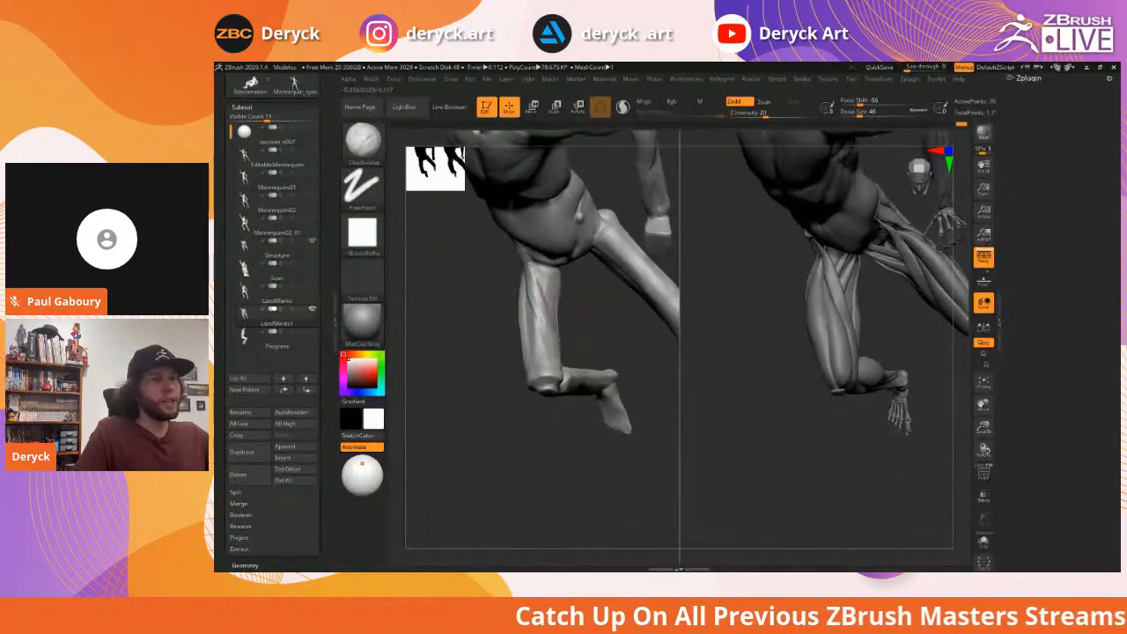
{"action": "mouse_move", "coordinate": [588, 330]}
{"action": "left_mouse_down"}
{"action": "mouse_move", "coordinate": [531, 269]}
{"action": "mouse_move", "coordinate": [548, 376]}
{"action": "left_mouse_up"}
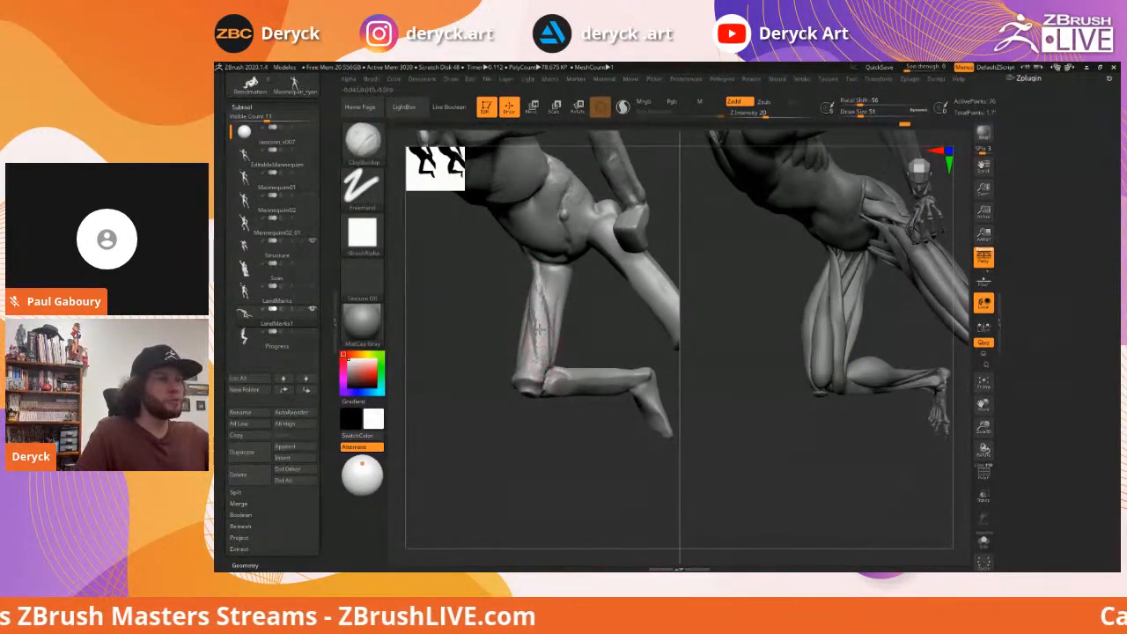
{"action": "left_click_drag", "start_coordinate": [536, 334], "coordinate": [553, 380]}
{"action": "left_click_drag", "start_coordinate": [555, 428], "coordinate": [566, 322]}
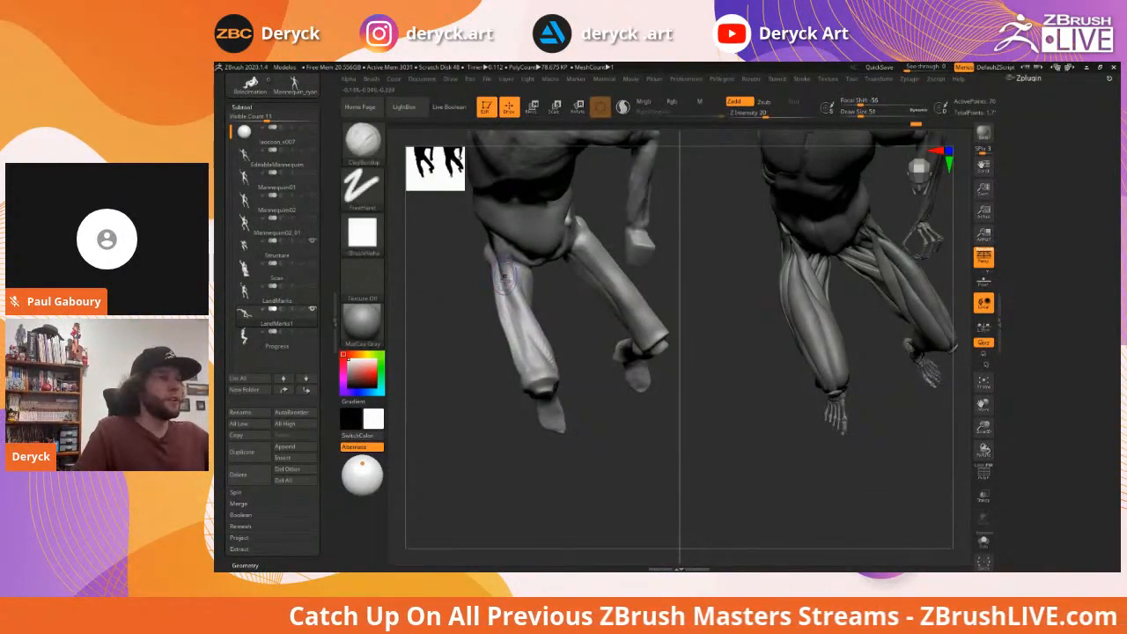
{"action": "mouse_move", "coordinate": [455, 246]}
{"action": "left_mouse_down"}
{"action": "mouse_move", "coordinate": [495, 244]}
{"action": "mouse_move", "coordinate": [530, 319]}
{"action": "mouse_move", "coordinate": [500, 277]}
{"action": "left_mouse_up"}
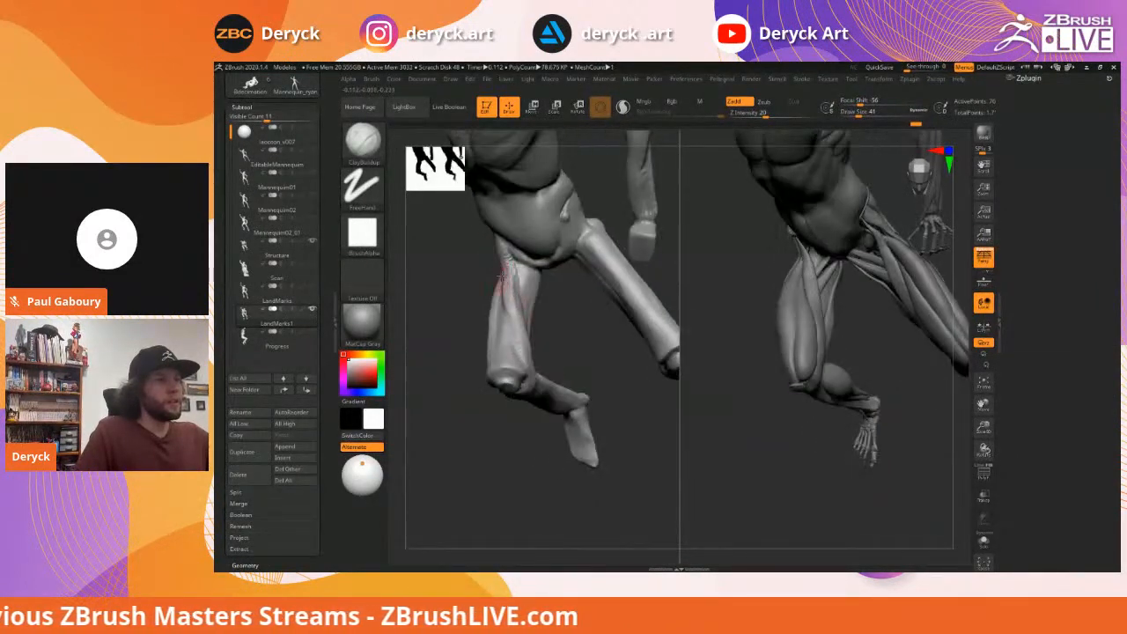
{"action": "mouse_move", "coordinate": [571, 350]}
{"action": "left_mouse_down", "text": "alt"}
{"action": "mouse_move", "coordinate": [631, 320]}
{"action": "mouse_move", "coordinate": [585, 330]}
{"action": "mouse_move", "coordinate": [591, 344]}
{"action": "left_mouse_up", "text": "alt"}
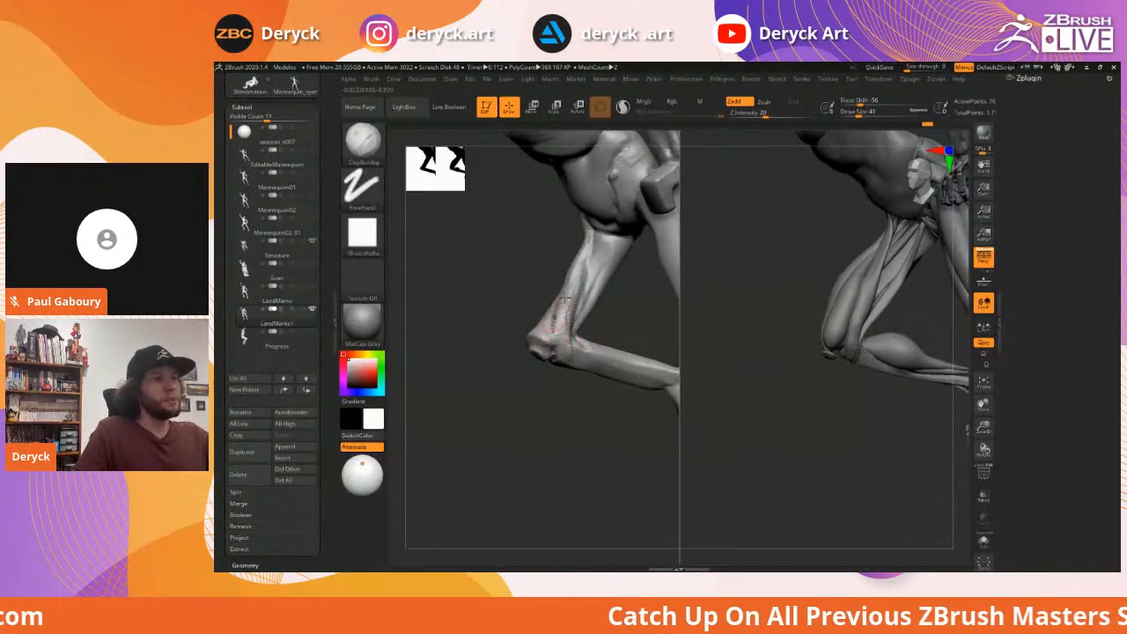
{"action": "left_click_drag", "start_coordinate": [563, 305], "coordinate": [561, 315], "text": "shift"}
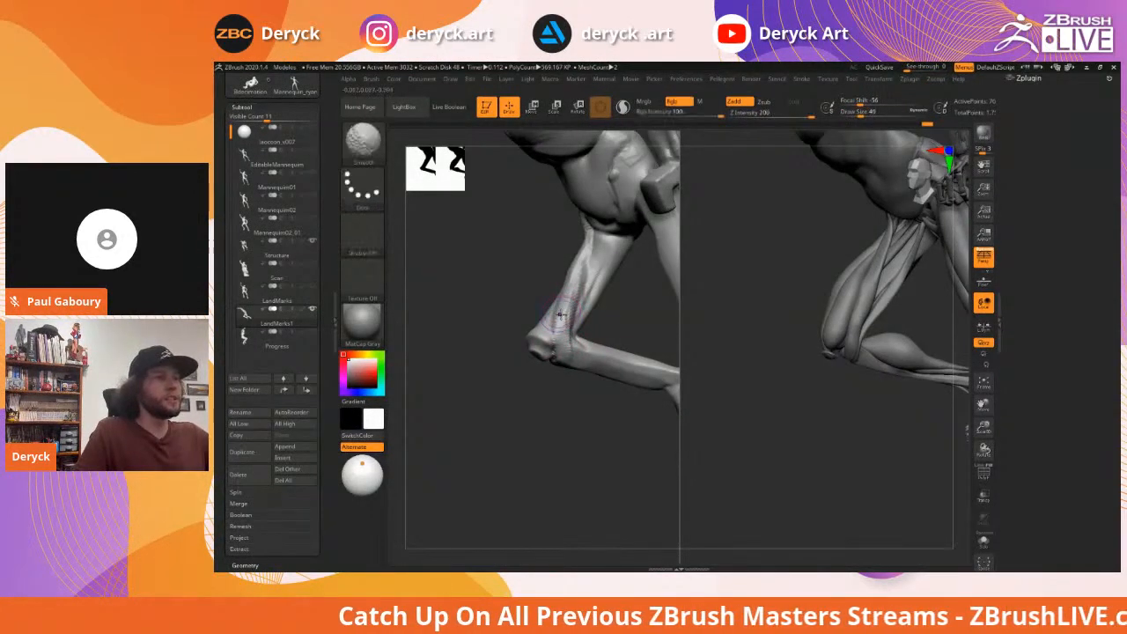
Resize the brush from 20 to 54 and keep building up the thigh from different angles
{"action": "left_click_drag", "start_coordinate": [581, 236], "coordinate": [572, 340]}
{"action": "left_click_drag", "start_coordinate": [560, 402], "coordinate": [548, 328]}
{"action": "left_click_drag", "start_coordinate": [472, 314], "coordinate": [514, 308]}
{"action": "key", "text": "s"}
{"action": "left_click_drag", "start_coordinate": [583, 314], "coordinate": [539, 311]}
{"action": "key", "text": "s"}
{"action": "key", "text": "s"}
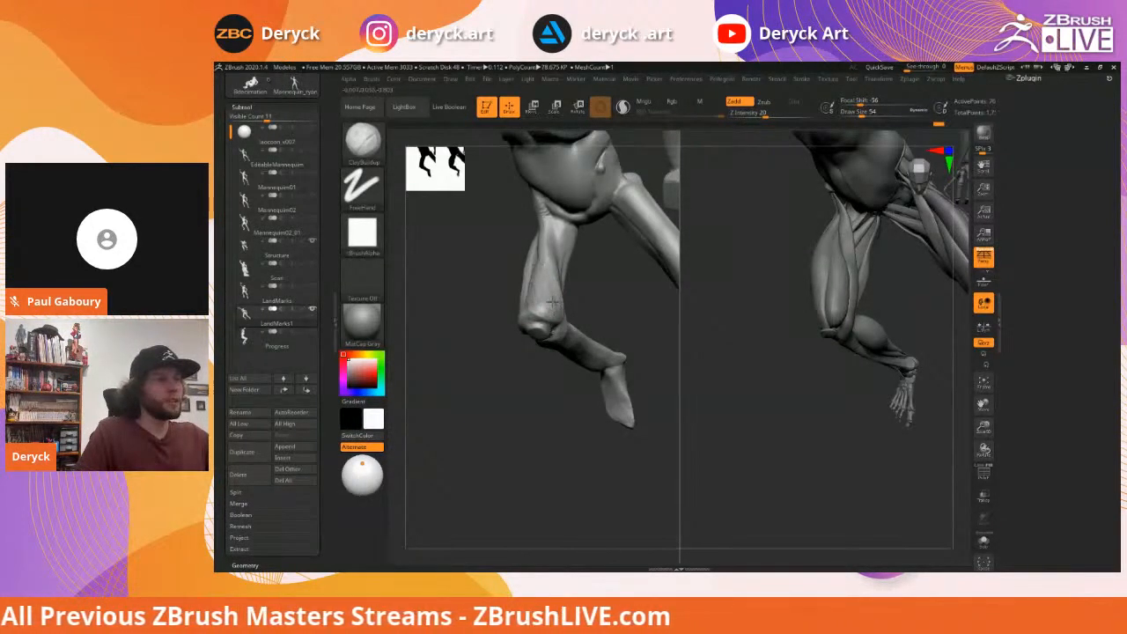
{"action": "left_click_drag", "start_coordinate": [474, 270], "coordinate": [554, 305]}
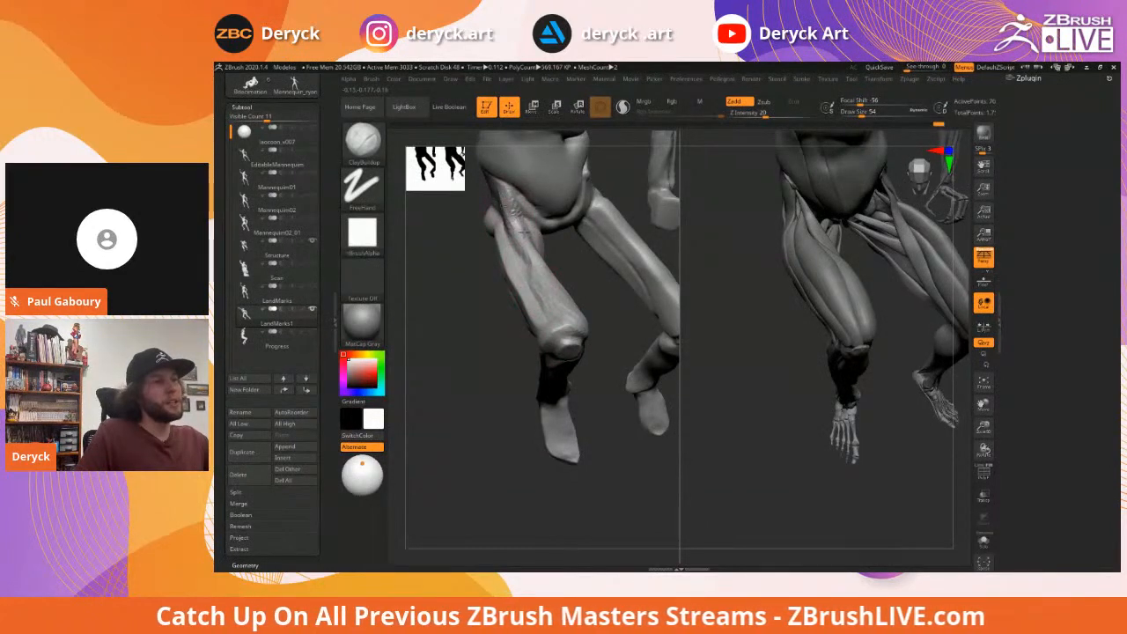
{"action": "mouse_move", "coordinate": [537, 268]}
{"action": "left_mouse_down"}
{"action": "mouse_move", "coordinate": [543, 308]}
{"action": "mouse_move", "coordinate": [570, 300]}
{"action": "mouse_move", "coordinate": [526, 293]}
{"action": "left_mouse_up"}
{"action": "key", "text": "s"}
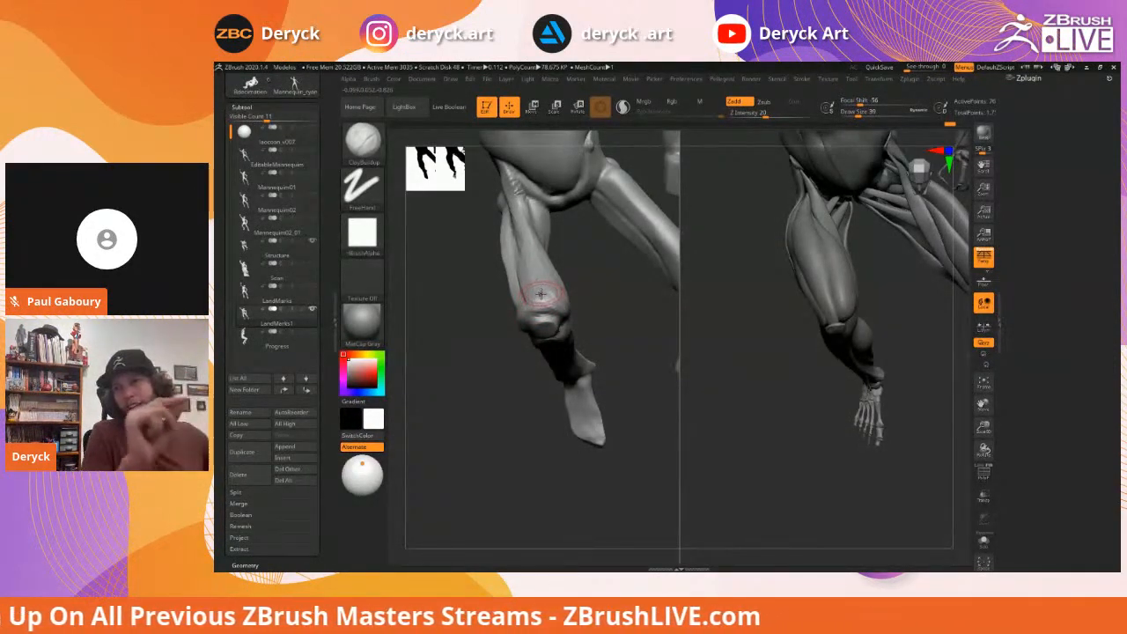
{"action": "left_click_drag", "start_coordinate": [473, 314], "coordinate": [538, 242]}
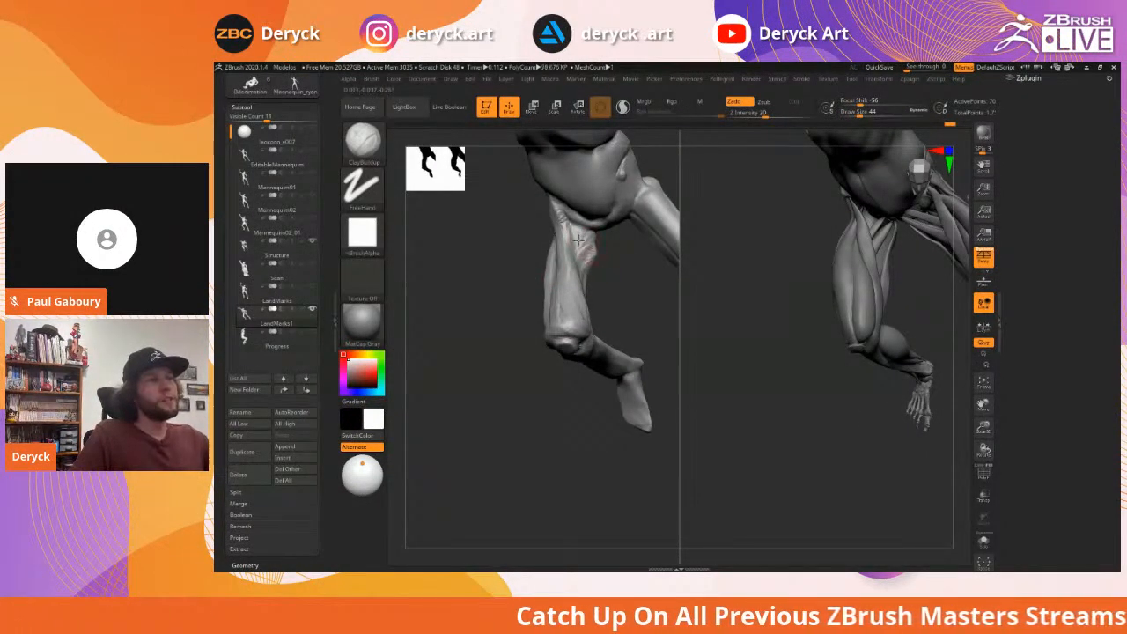
{"action": "mouse_move", "coordinate": [583, 275]}
{"action": "left_mouse_down"}
{"action": "mouse_move", "coordinate": [586, 267]}
{"action": "mouse_move", "coordinate": [583, 275]}
{"action": "mouse_move", "coordinate": [544, 258]}
{"action": "mouse_move", "coordinate": [590, 275]}
{"action": "left_mouse_up"}
Briefly pick the Move brush, return to ClayBuildup, and view the legs from front and side
{"action": "key", "text": "b"}
{"action": "key", "text": "m"}
{"action": "key", "text": "v"}
{"action": "key", "text": "s"}
{"action": "key", "text": "s"}
{"action": "key", "text": "b"}
{"action": "key", "text": "c"}
{"action": "key", "text": "b"}
{"action": "left_click_drag", "start_coordinate": [513, 245], "coordinate": [594, 240]}
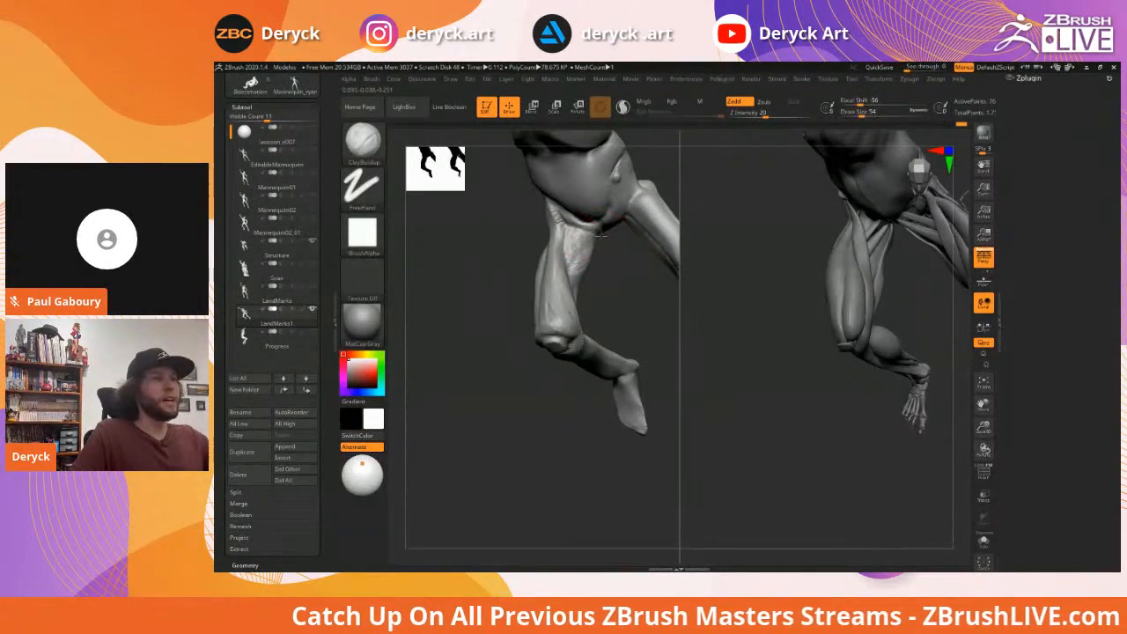
{"action": "mouse_move", "coordinate": [507, 251]}
{"action": "left_mouse_down"}
{"action": "mouse_move", "coordinate": [475, 279]}
{"action": "mouse_move", "coordinate": [510, 264]}
{"action": "mouse_move", "coordinate": [483, 292]}
{"action": "mouse_move", "coordinate": [469, 277]}
{"action": "mouse_move", "coordinate": [513, 290]}
{"action": "mouse_move", "coordinate": [538, 251]}
{"action": "left_mouse_up"}
{"action": "left_click_drag", "start_coordinate": [612, 288], "coordinate": [556, 304]}
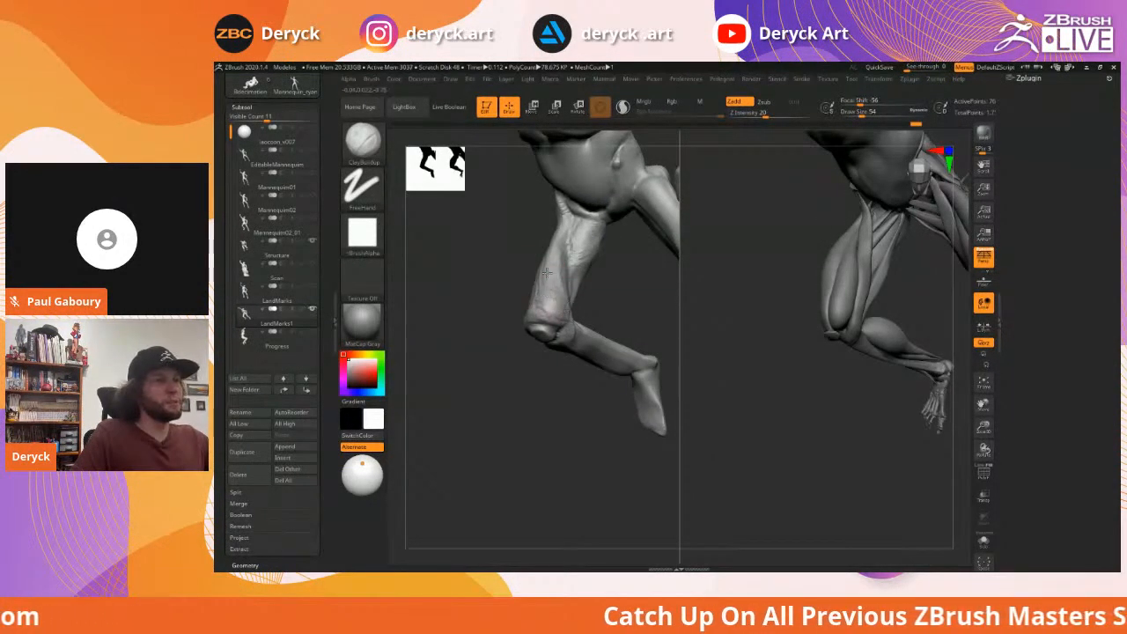
{"action": "mouse_move", "coordinate": [483, 283]}
{"action": "left_mouse_down"}
{"action": "mouse_move", "coordinate": [539, 331]}
{"action": "mouse_move", "coordinate": [519, 282]}
{"action": "left_mouse_up"}
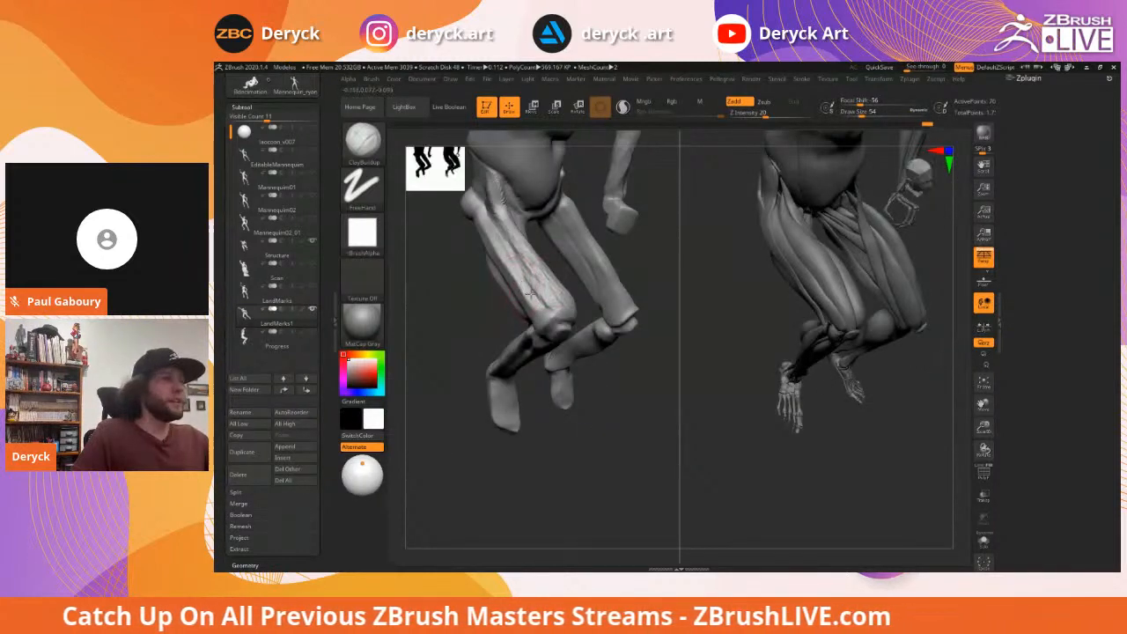
{"action": "left_click_drag", "start_coordinate": [448, 284], "coordinate": [536, 255]}
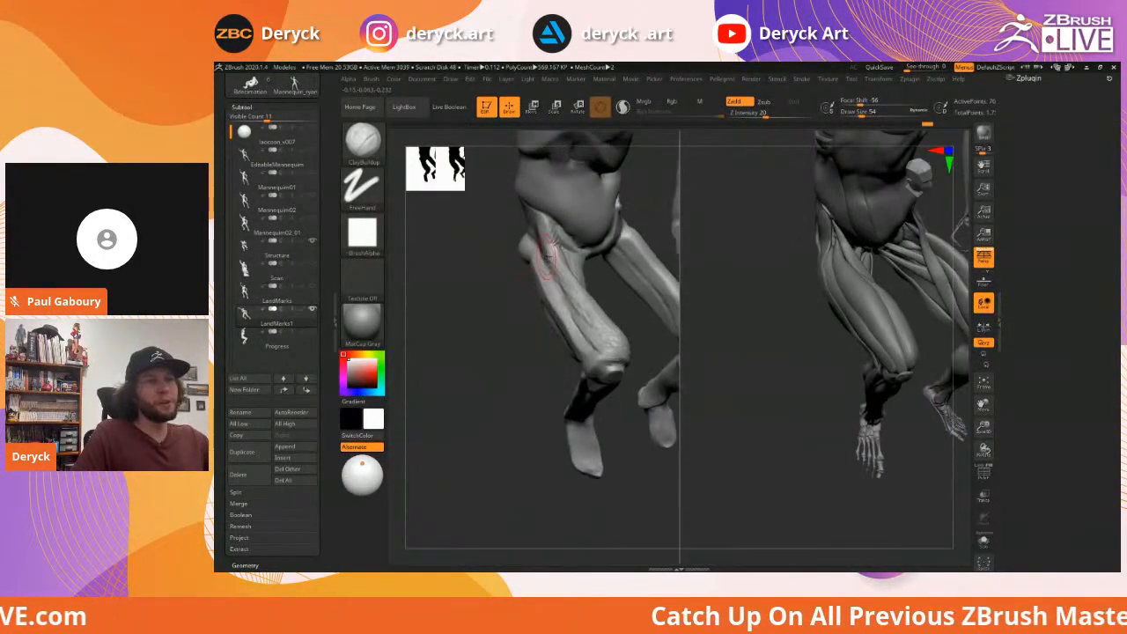
Build up the outer and upper left thigh with ClayBuildup and smooth the surface
{"action": "mouse_move", "coordinate": [554, 289]}
{"action": "left_mouse_down"}
{"action": "mouse_move", "coordinate": [538, 252]}
{"action": "mouse_move", "coordinate": [586, 346]}
{"action": "left_mouse_up"}
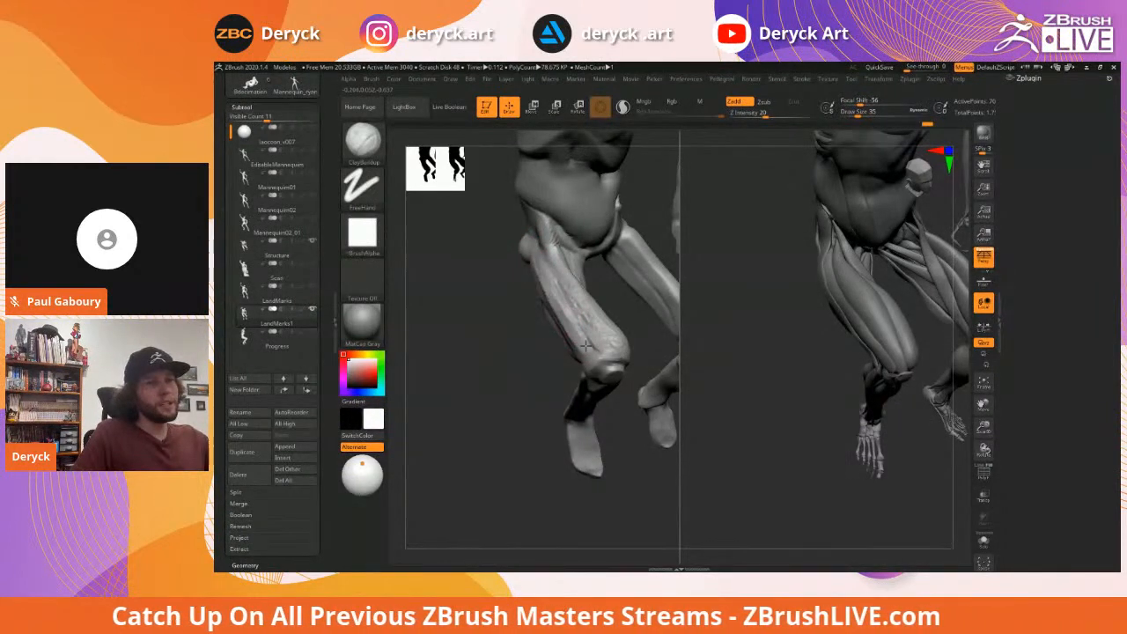
{"action": "mouse_move", "coordinate": [515, 336]}
{"action": "left_mouse_down"}
{"action": "mouse_move", "coordinate": [564, 248]}
{"action": "mouse_move", "coordinate": [572, 277]}
{"action": "mouse_move", "coordinate": [577, 267]}
{"action": "left_mouse_up"}
{"action": "key", "text": "s"}
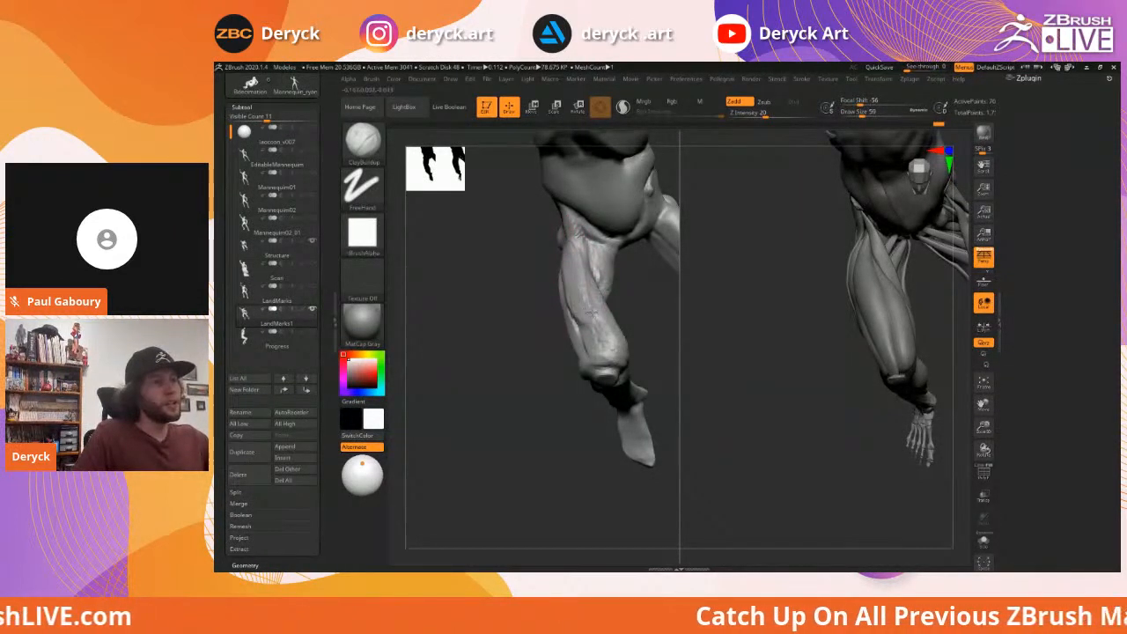
{"action": "mouse_move", "coordinate": [582, 315]}
{"action": "left_mouse_down", "text": "shift"}
{"action": "mouse_move", "coordinate": [588, 305]}
{"action": "mouse_move", "coordinate": [558, 284]}
{"action": "mouse_move", "coordinate": [572, 280]}
{"action": "left_mouse_up", "text": "shift"}
{"action": "left_click_drag", "start_coordinate": [609, 243], "coordinate": [609, 275]}
{"action": "key", "text": "s"}
{"action": "left_click_drag", "start_coordinate": [602, 231], "coordinate": [599, 231]}
{"action": "mouse_move", "coordinate": [601, 229]}
{"action": "left_mouse_down"}
{"action": "mouse_move", "coordinate": [608, 291]}
{"action": "mouse_move", "coordinate": [622, 322]}
{"action": "mouse_move", "coordinate": [630, 319]}
{"action": "mouse_move", "coordinate": [601, 264]}
{"action": "mouse_move", "coordinate": [589, 369]}
{"action": "left_mouse_up"}
{"action": "mouse_move", "coordinate": [519, 289]}
{"action": "left_mouse_down"}
{"action": "mouse_move", "coordinate": [642, 300]}
{"action": "mouse_move", "coordinate": [558, 294]}
{"action": "left_mouse_up"}
Nudge and smooth the knee with a smaller Move brush, then add clay there and undo it
{"action": "key", "text": "b"}
{"action": "key", "text": "m"}
{"action": "key", "text": "v"}
{"action": "key", "text": "s"}
{"action": "left_click_drag", "start_coordinate": [604, 320], "coordinate": [598, 320]}
{"action": "left_click_drag", "start_coordinate": [595, 317], "coordinate": [599, 321]}
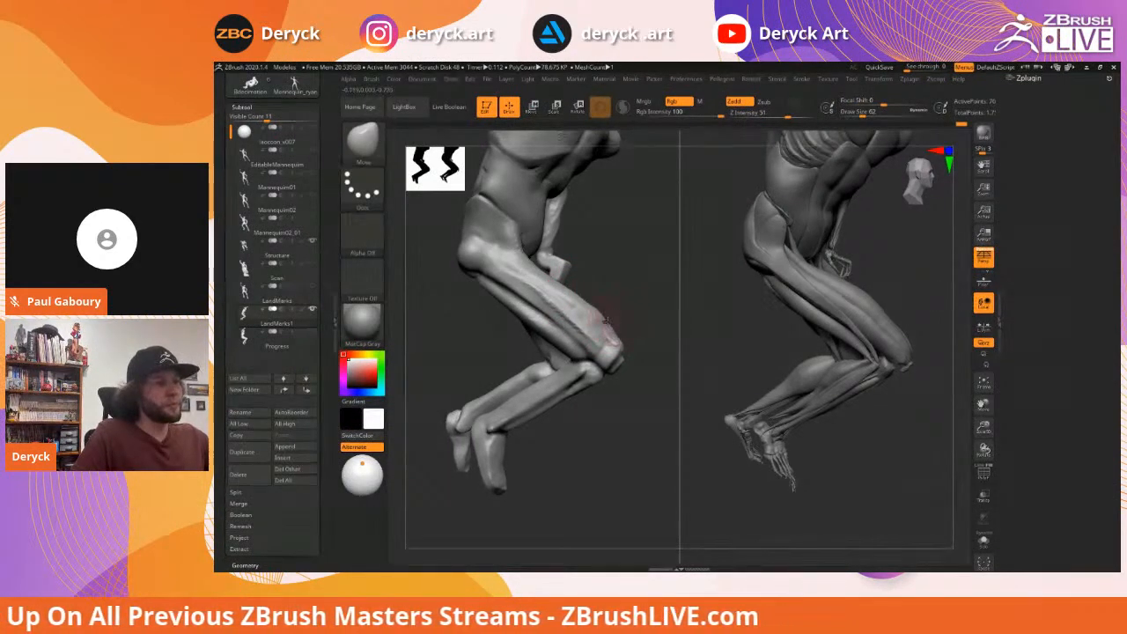
{"action": "mouse_move", "coordinate": [601, 323]}
{"action": "left_mouse_down", "text": "shift"}
{"action": "mouse_move", "coordinate": [592, 308]}
{"action": "mouse_move", "coordinate": [532, 313]}
{"action": "mouse_move", "coordinate": [526, 291]}
{"action": "mouse_move", "coordinate": [508, 287]}
{"action": "mouse_move", "coordinate": [508, 321]}
{"action": "mouse_move", "coordinate": [550, 260]}
{"action": "left_mouse_up", "text": "shift"}
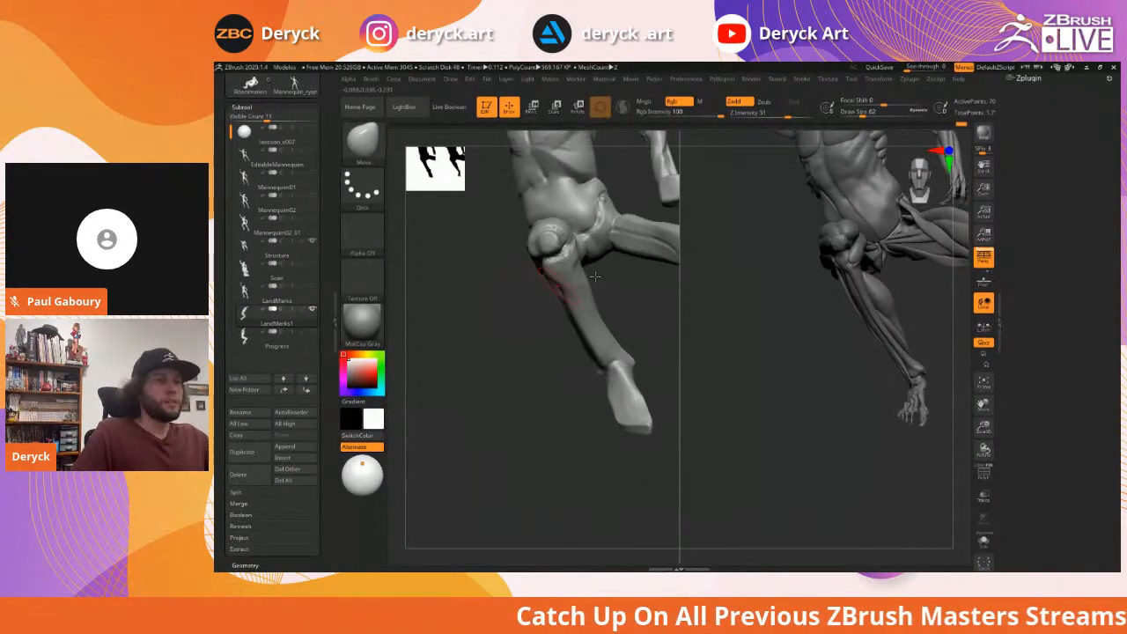
{"action": "key", "text": "b"}
{"action": "key", "text": "c"}
{"action": "key", "text": "b"}
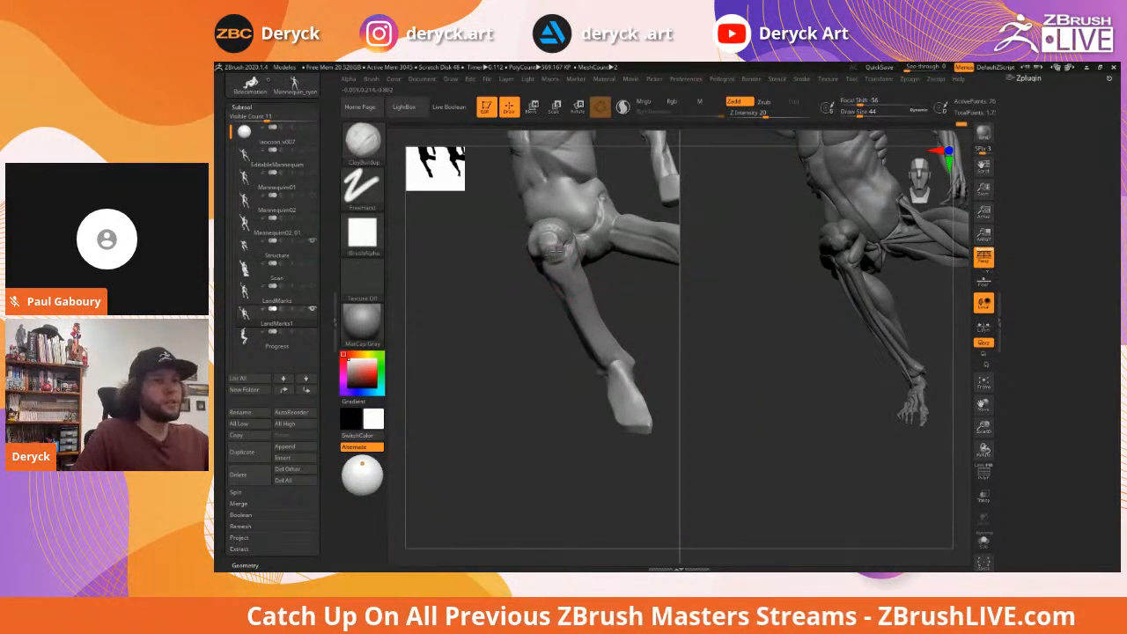
{"action": "left_click_drag", "start_coordinate": [550, 235], "coordinate": [544, 247]}
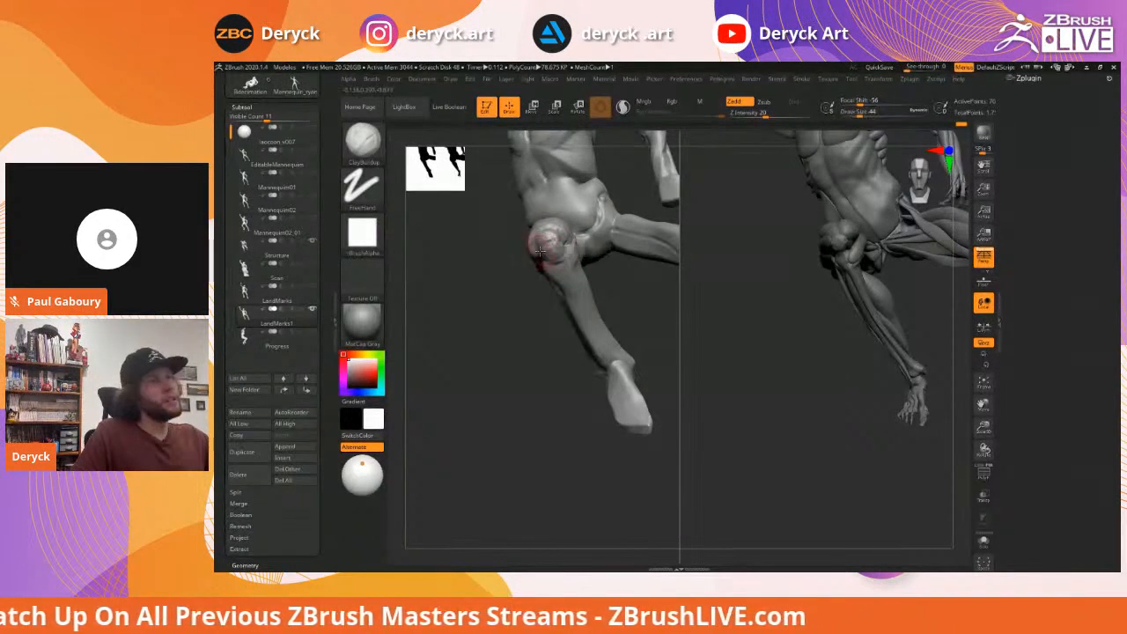
{"action": "key", "text": "ctrl+z"}
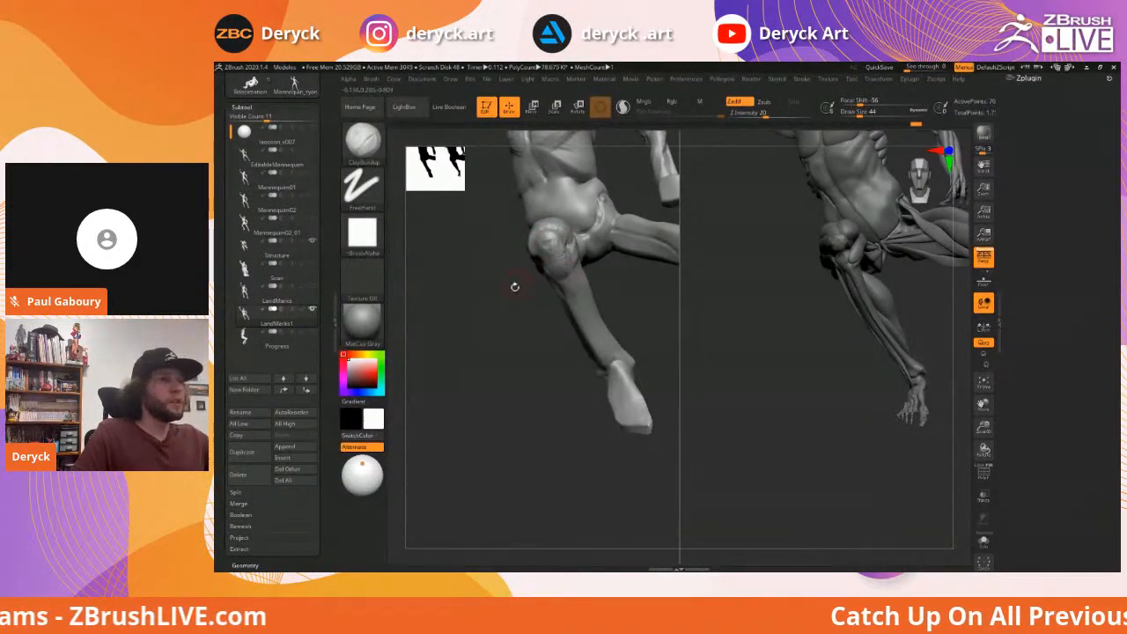
{"action": "left_click_drag", "start_coordinate": [516, 285], "coordinate": [470, 280]}
{"action": "key", "text": "ctrl+z"}
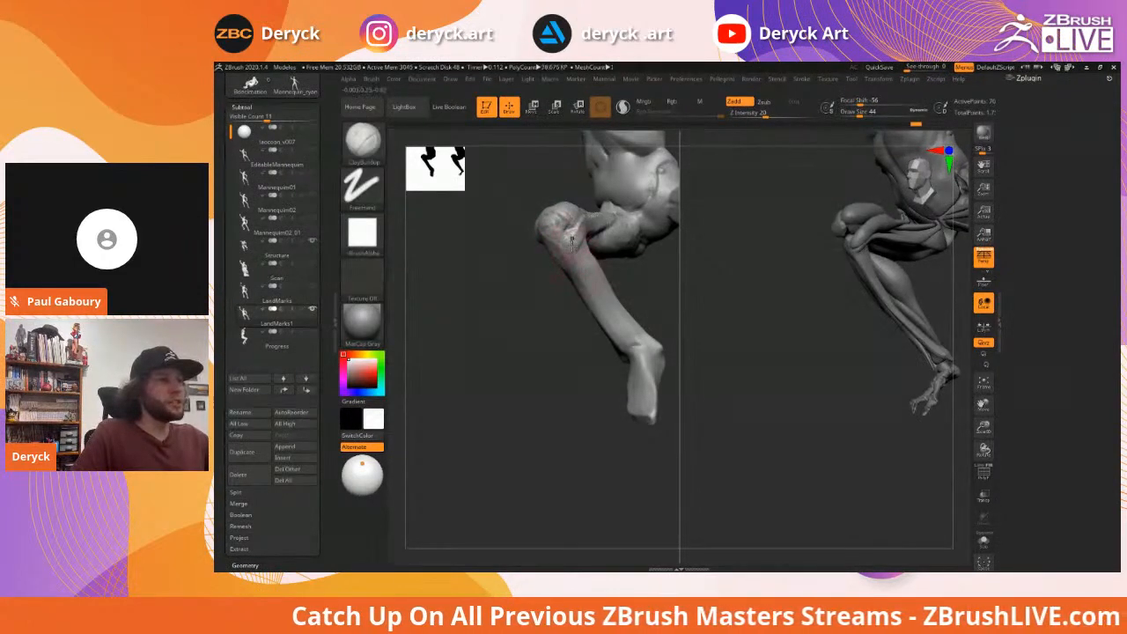
Adjust the brush size, return to ClayBuildup and orbit to reveal the far leg
{"action": "mouse_move", "coordinate": [499, 304]}
{"action": "left_mouse_down"}
{"action": "mouse_move", "coordinate": [514, 300]}
{"action": "mouse_move", "coordinate": [500, 261]}
{"action": "mouse_move", "coordinate": [541, 253]}
{"action": "mouse_move", "coordinate": [539, 271]}
{"action": "mouse_move", "coordinate": [550, 257]}
{"action": "left_mouse_up"}
{"action": "key", "text": "s"}
{"action": "key", "text": "s"}
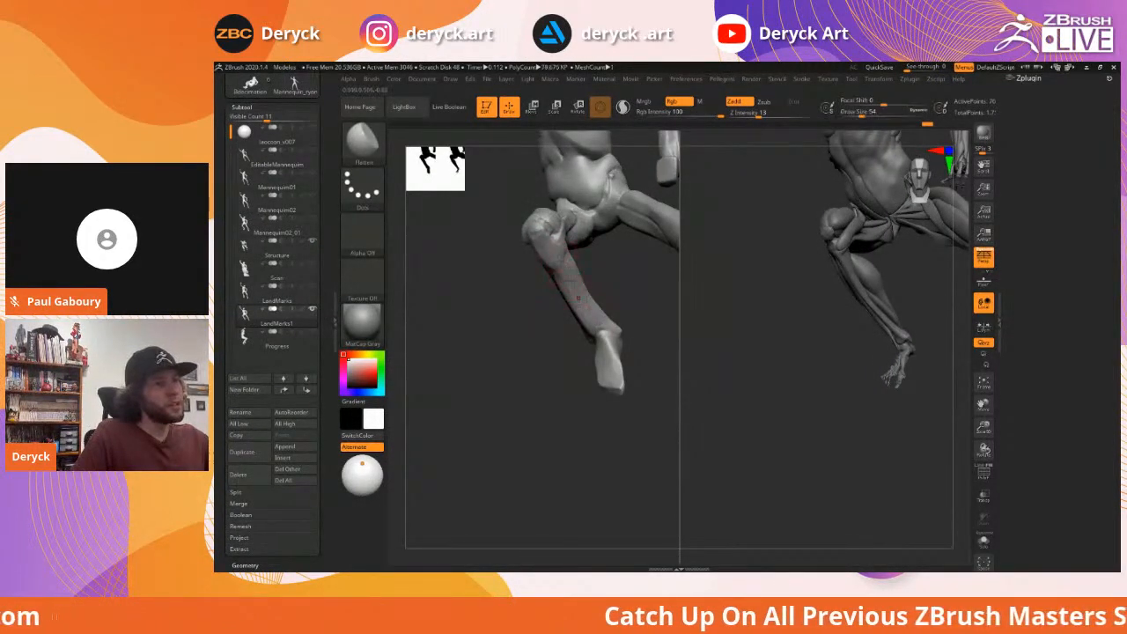
{"action": "left_click_drag", "start_coordinate": [624, 276], "coordinate": [601, 293]}
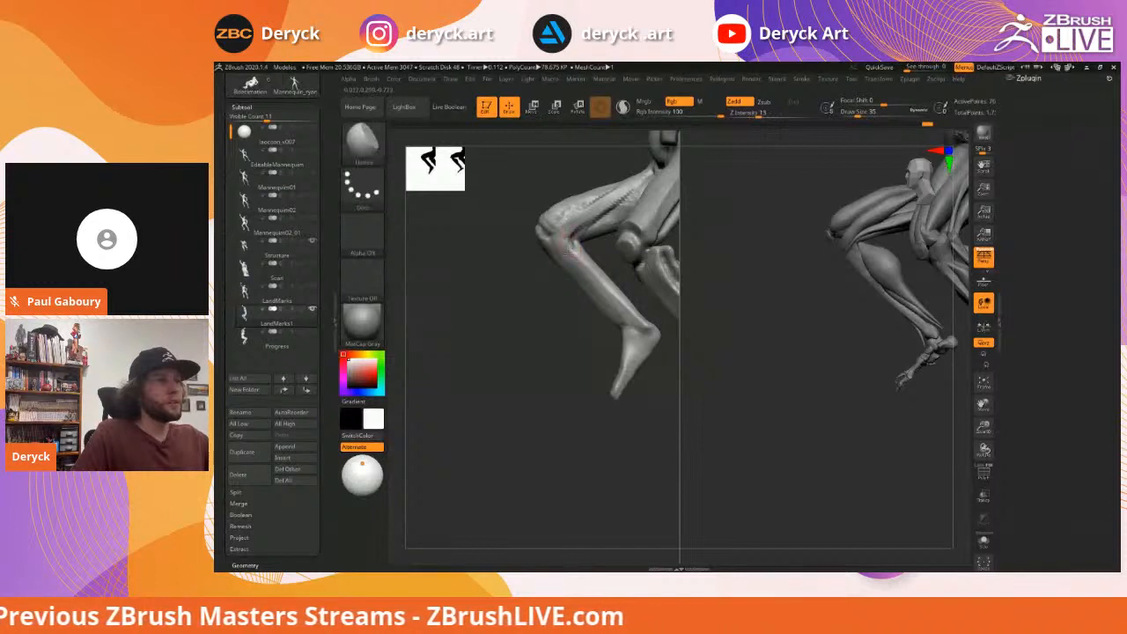
{"action": "key", "text": "b"}
{"action": "key", "text": "c"}
{"action": "key", "text": "b"}
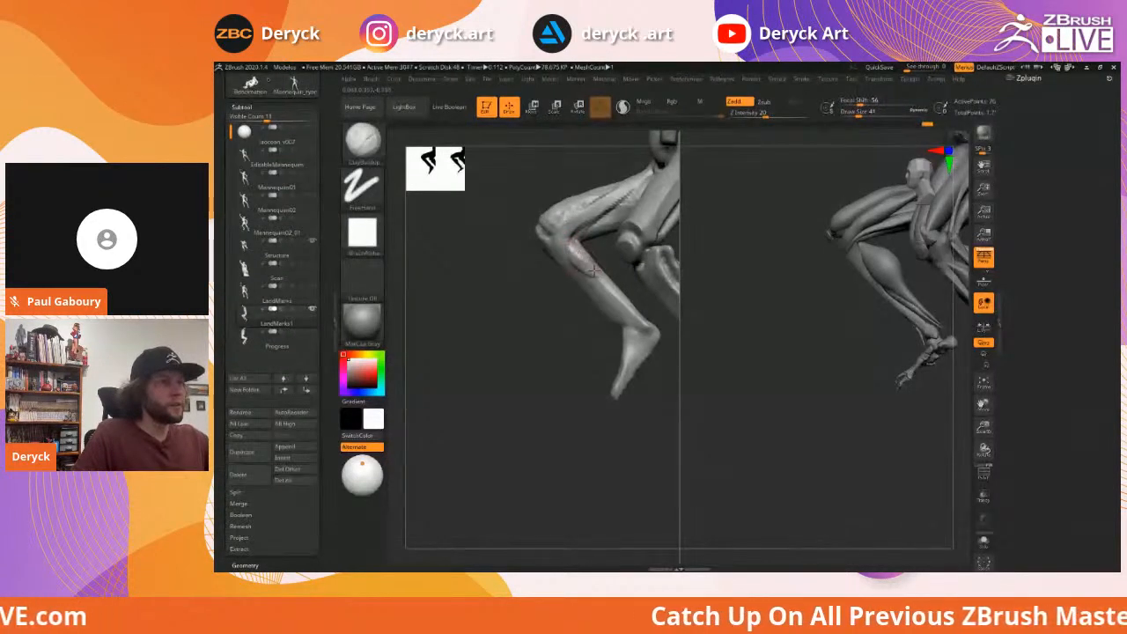
{"action": "mouse_move", "coordinate": [592, 260]}
{"action": "right_mouse_down"}
{"action": "mouse_move", "coordinate": [625, 273]}
{"action": "mouse_move", "coordinate": [570, 255]}
{"action": "mouse_move", "coordinate": [582, 251]}
{"action": "right_mouse_up"}
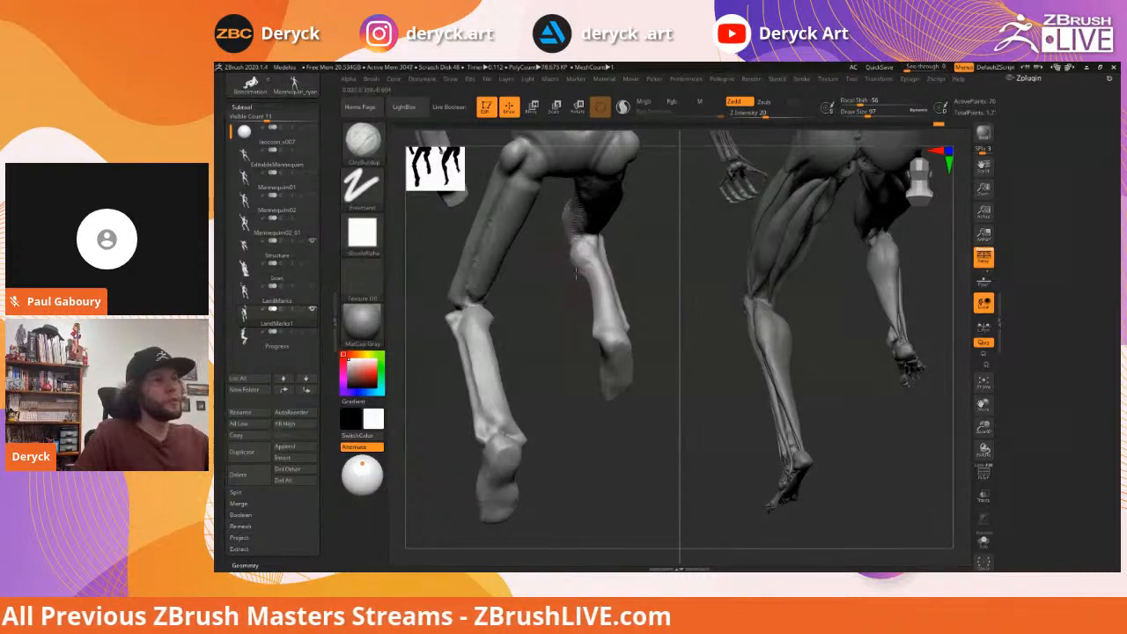
{"action": "mouse_move", "coordinate": [577, 251]}
{"action": "right_mouse_down"}
{"action": "mouse_move", "coordinate": [630, 259]}
{"action": "mouse_move", "coordinate": [604, 277]}
{"action": "mouse_move", "coordinate": [578, 234]}
{"action": "mouse_move", "coordinate": [570, 255]}
{"action": "mouse_move", "coordinate": [582, 235]}
{"action": "right_mouse_up"}
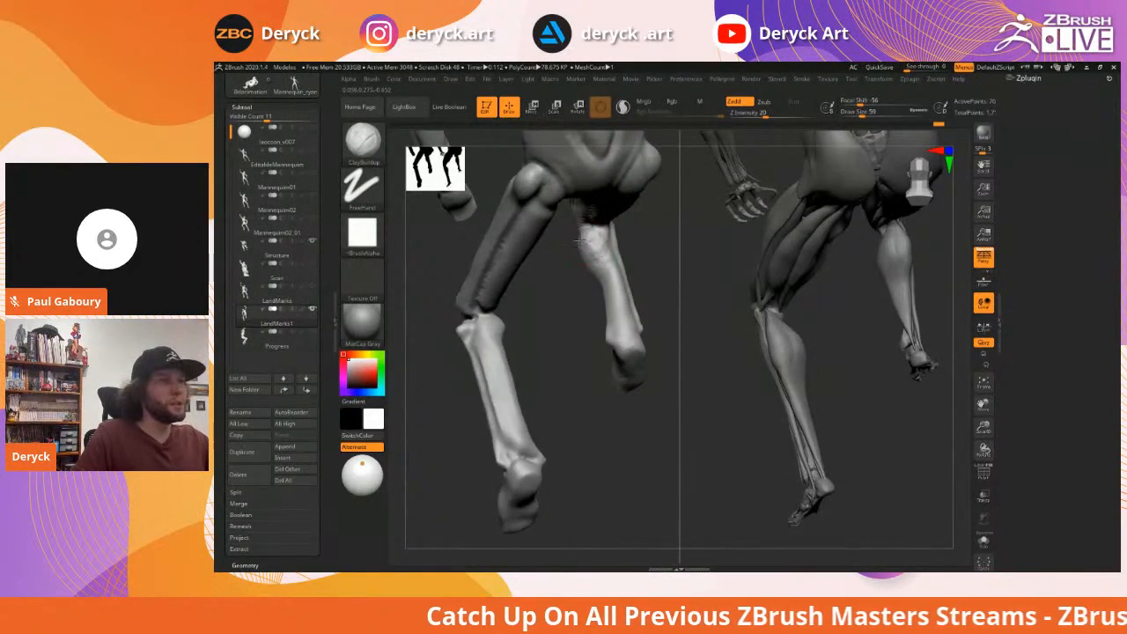
Build up the far leg's calf with a larger brush, then smooth it
{"action": "mouse_move", "coordinate": [596, 260]}
{"action": "left_mouse_down"}
{"action": "mouse_move", "coordinate": [603, 272]}
{"action": "mouse_move", "coordinate": [596, 261]}
{"action": "left_mouse_up"}
{"action": "key", "text": "s"}
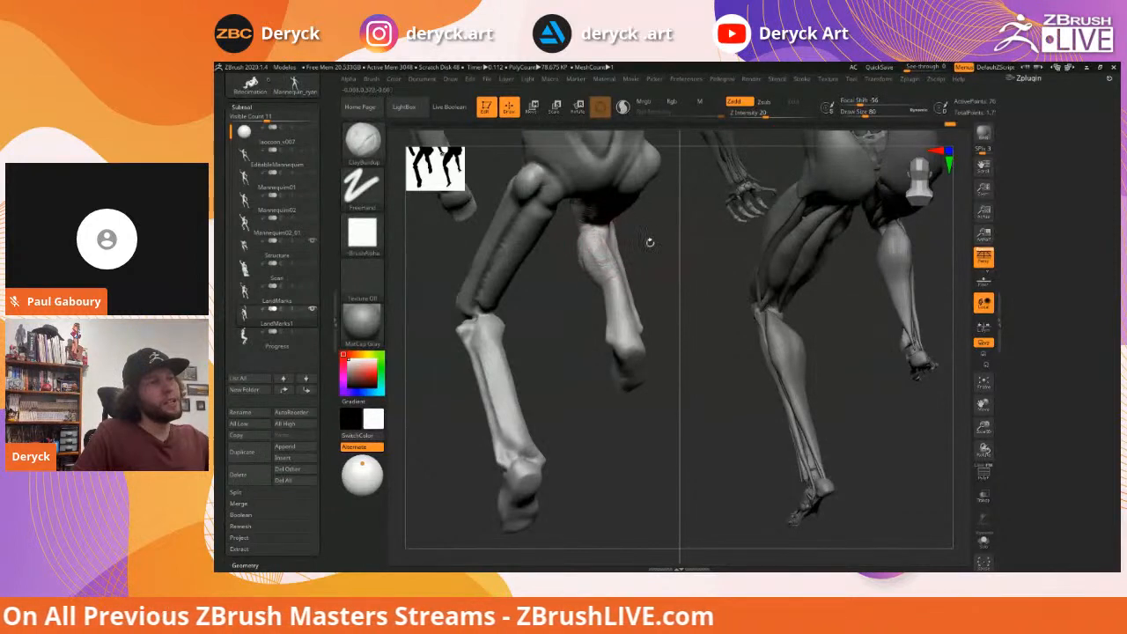
{"action": "right_click_drag", "start_coordinate": [649, 242], "coordinate": [582, 254]}
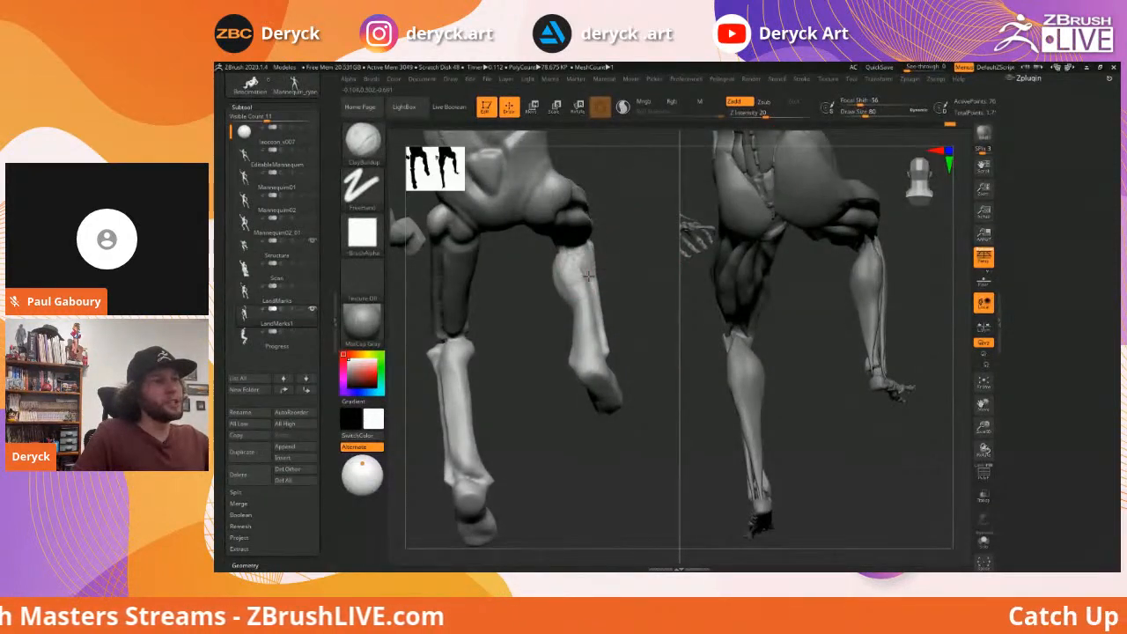
{"action": "right_click_drag", "start_coordinate": [621, 252], "coordinate": [577, 262]}
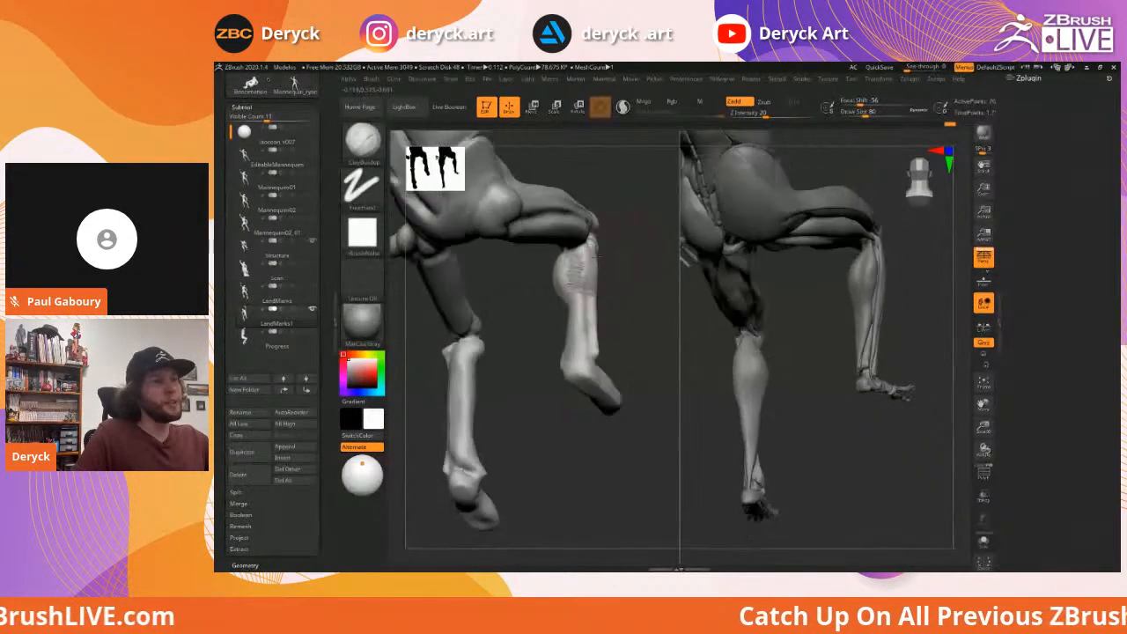
{"action": "mouse_move", "coordinate": [625, 266]}
{"action": "right_mouse_down"}
{"action": "mouse_move", "coordinate": [624, 280]}
{"action": "mouse_move", "coordinate": [634, 268]}
{"action": "right_mouse_up"}
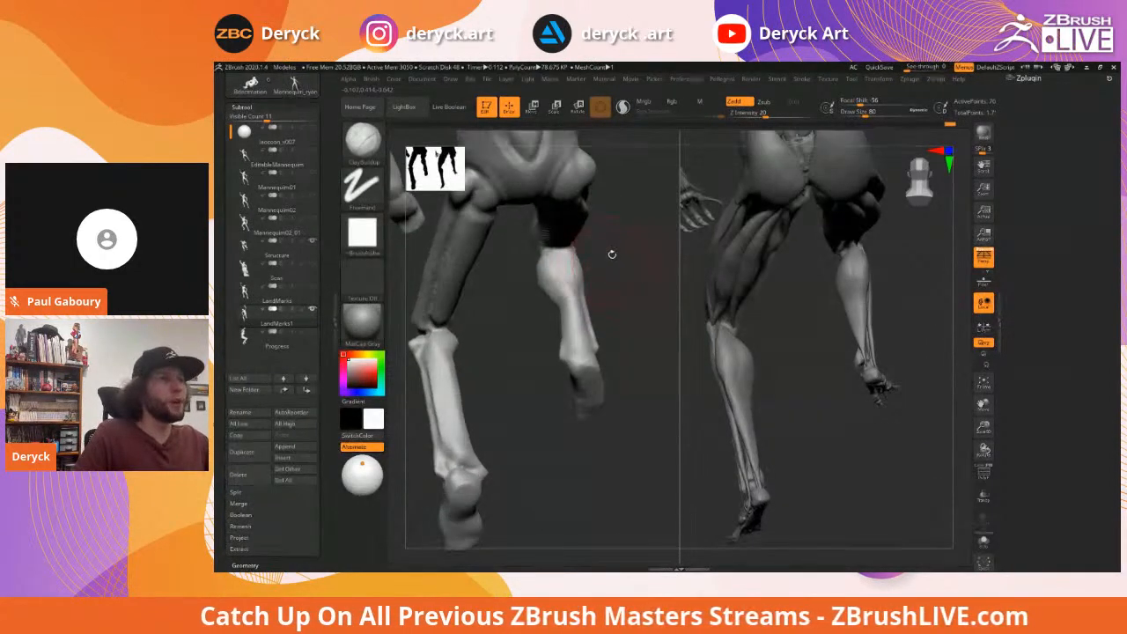
{"action": "right_click_drag", "start_coordinate": [609, 275], "coordinate": [577, 279]}
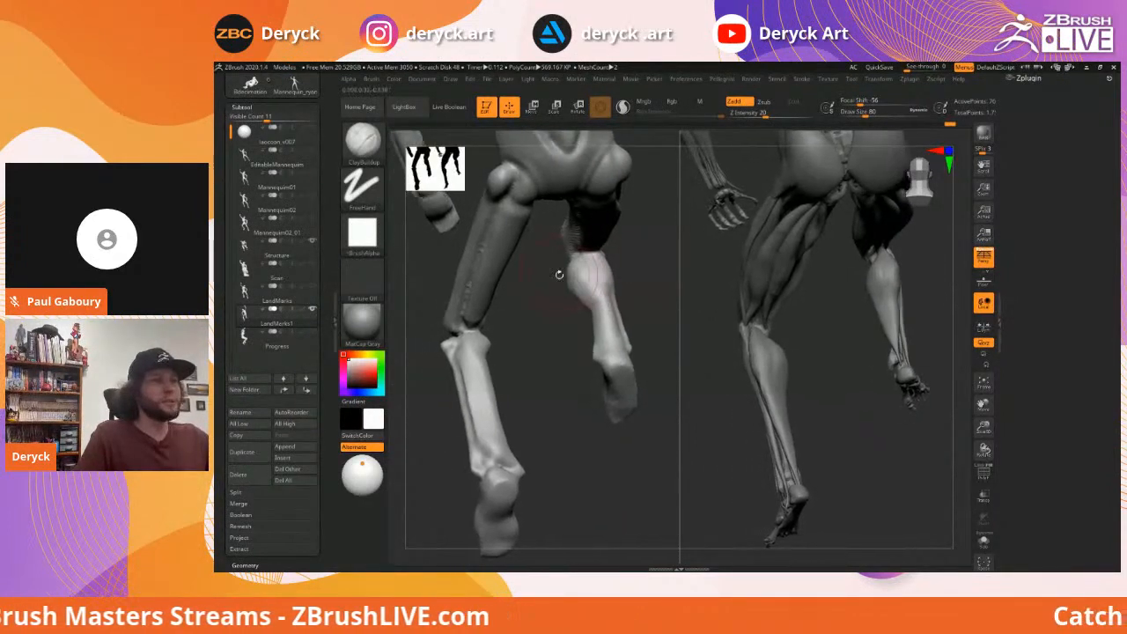
{"action": "key", "text": "shift"}
{"action": "key", "text": "s"}
{"action": "key", "text": "s"}
{"action": "left_click_drag", "start_coordinate": [575, 285], "coordinate": [577, 284]}
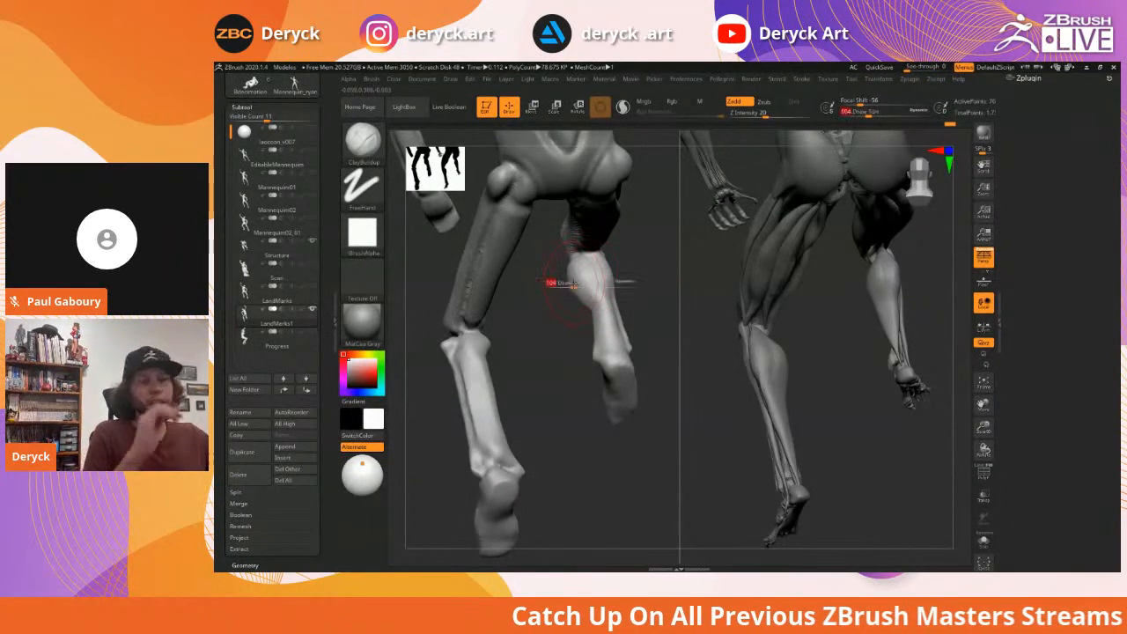
Switch to masking and the Move brush, then turn the legs side-on
{"action": "key", "text": "ctrl"}
{"action": "key", "text": "b"}
{"action": "key", "text": "m"}
{"action": "key", "text": "v"}
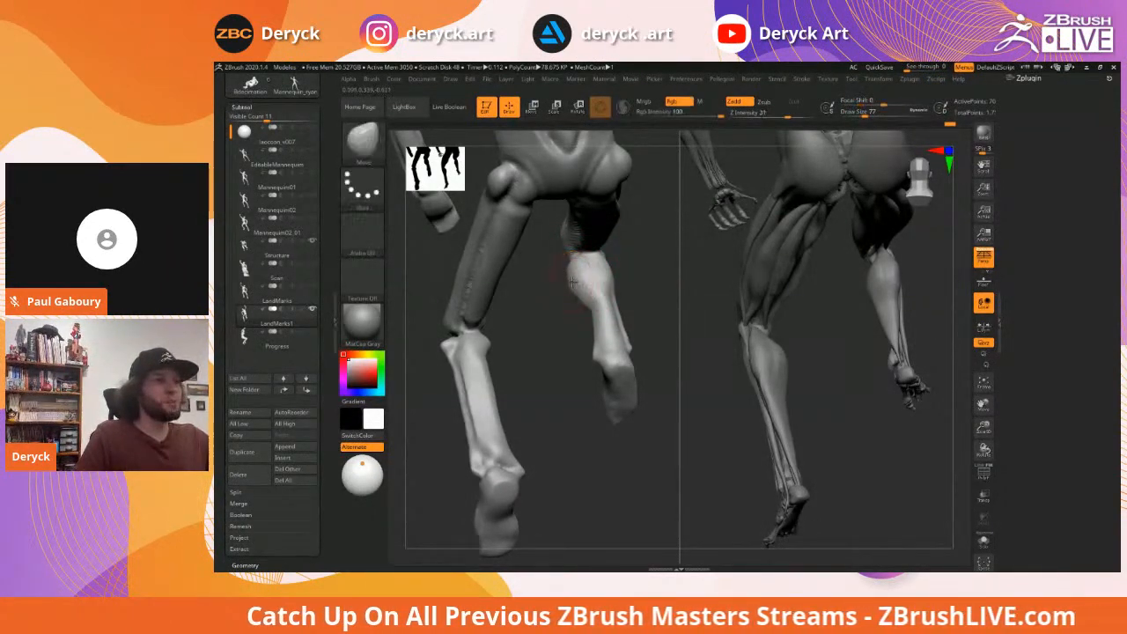
{"action": "left_click_drag", "start_coordinate": [554, 263], "coordinate": [609, 294]}
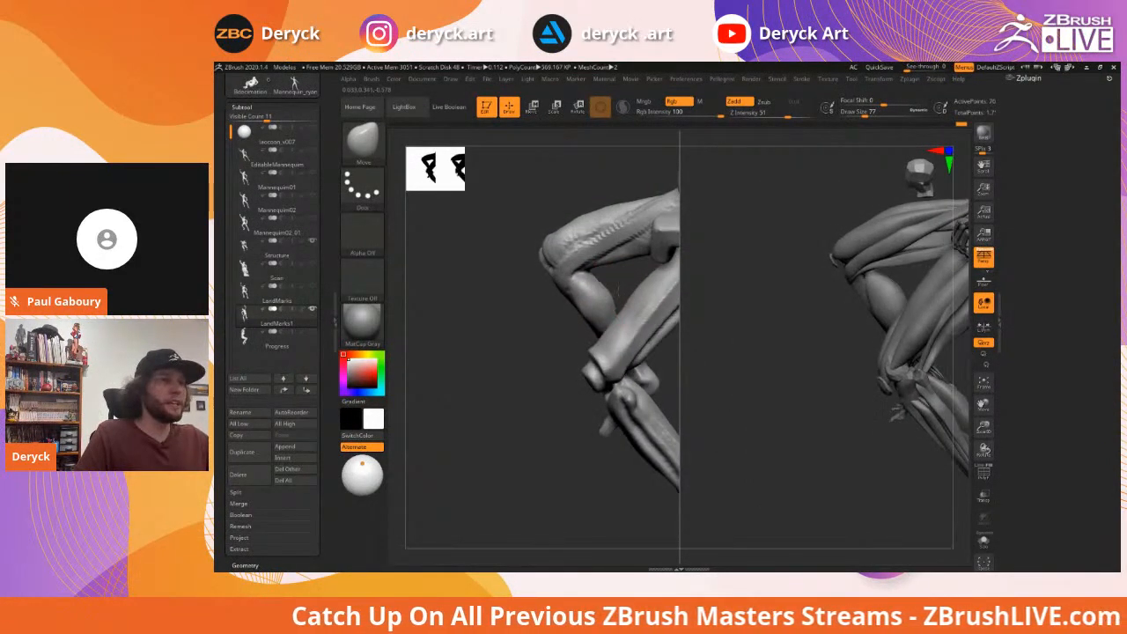
{"action": "left_click_drag", "start_coordinate": [604, 288], "coordinate": [588, 316]}
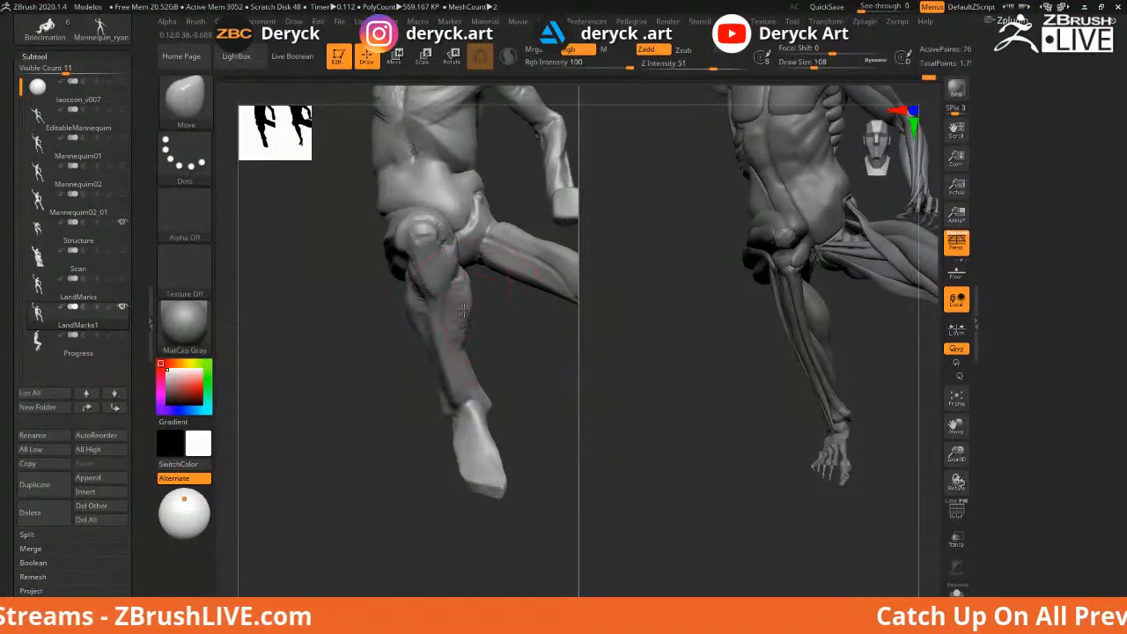
Smooth the calf with a larger Shift-Smooth brush, then return to ClayBuildup
{"action": "key", "text": "shift"}
{"action": "mouse_move", "coordinate": [468, 314]}
{"action": "left_mouse_down", "text": "shift"}
{"action": "mouse_move", "coordinate": [466, 340]}
{"action": "mouse_move", "coordinate": [376, 341]}
{"action": "mouse_move", "coordinate": [356, 326]}
{"action": "left_mouse_up", "text": "shift"}
{"action": "key", "text": "b"}
{"action": "key", "text": "c"}
{"action": "key", "text": "b"}
{"action": "key", "text": "s"}
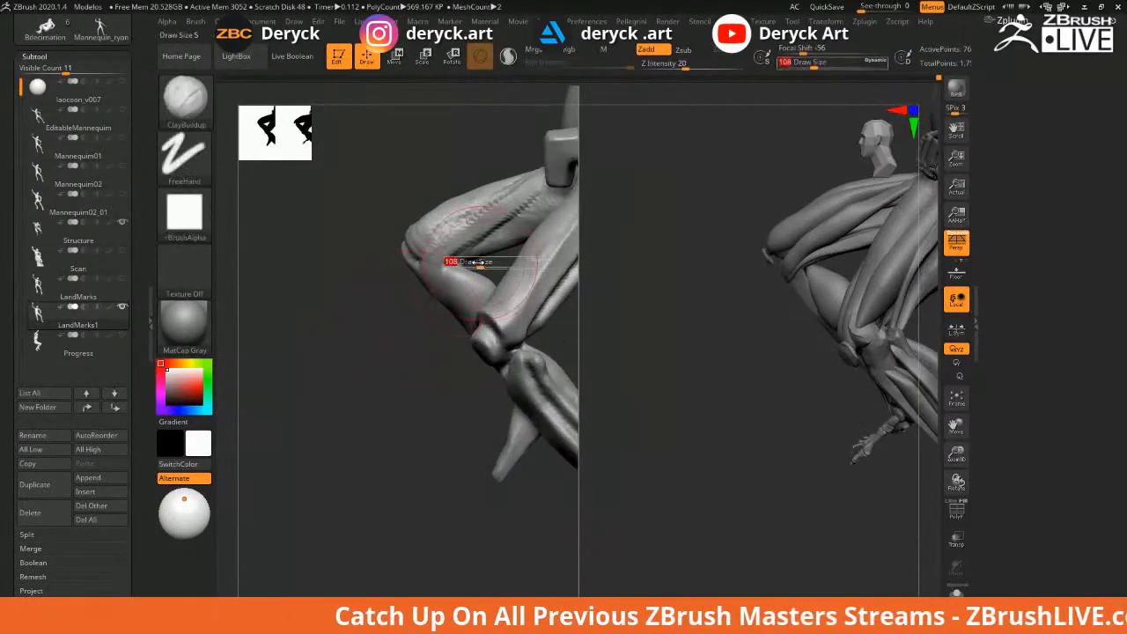
{"action": "left_click_drag", "start_coordinate": [367, 221], "coordinate": [409, 274]}
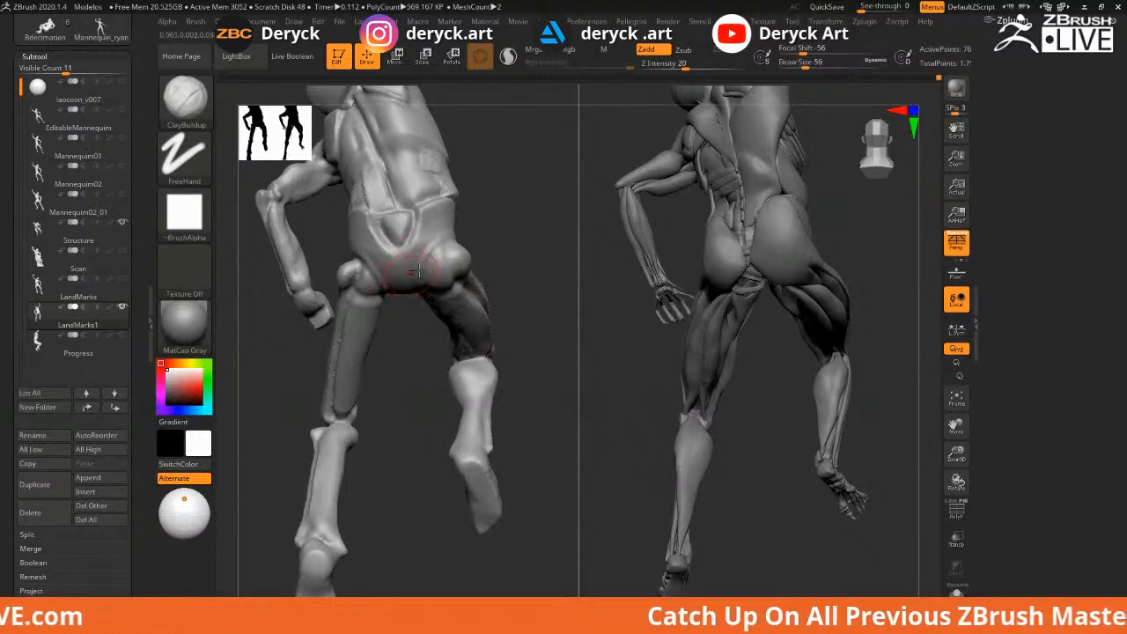
Try DamStandard at size 83, then go back to ClayBuildup at size 71
{"action": "key", "text": "s"}
{"action": "left_click_drag", "start_coordinate": [419, 281], "coordinate": [424, 281]}
{"action": "key", "text": "b"}
{"action": "key", "text": "d"}
{"action": "key", "text": "s"}
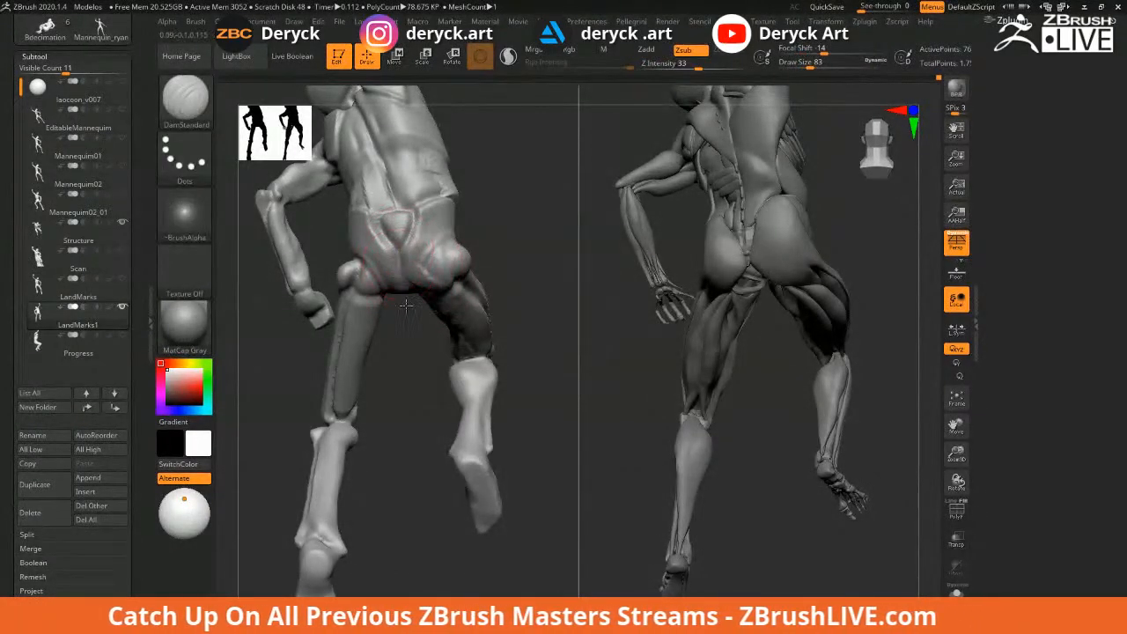
{"action": "key", "text": "b"}
{"action": "key", "text": "c"}
{"action": "key", "text": "b"}
{"action": "key", "text": "s"}
{"action": "left_click_drag", "start_coordinate": [428, 266], "coordinate": [424, 266]}
Build up clay on the mannequin's lower back with the brush enlarged to 112
{"action": "left_click_drag", "start_coordinate": [525, 283], "coordinate": [495, 241]}
{"action": "key", "text": "s"}
{"action": "left_click_drag", "start_coordinate": [421, 294], "coordinate": [432, 297]}
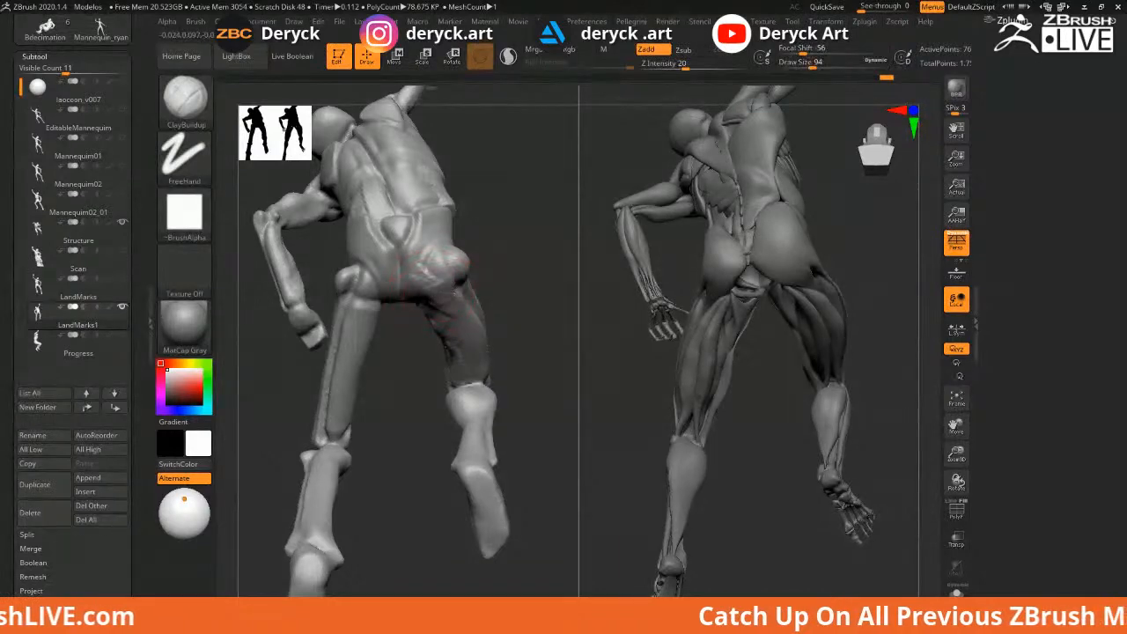
{"action": "left_click_drag", "start_coordinate": [427, 283], "coordinate": [413, 260]}
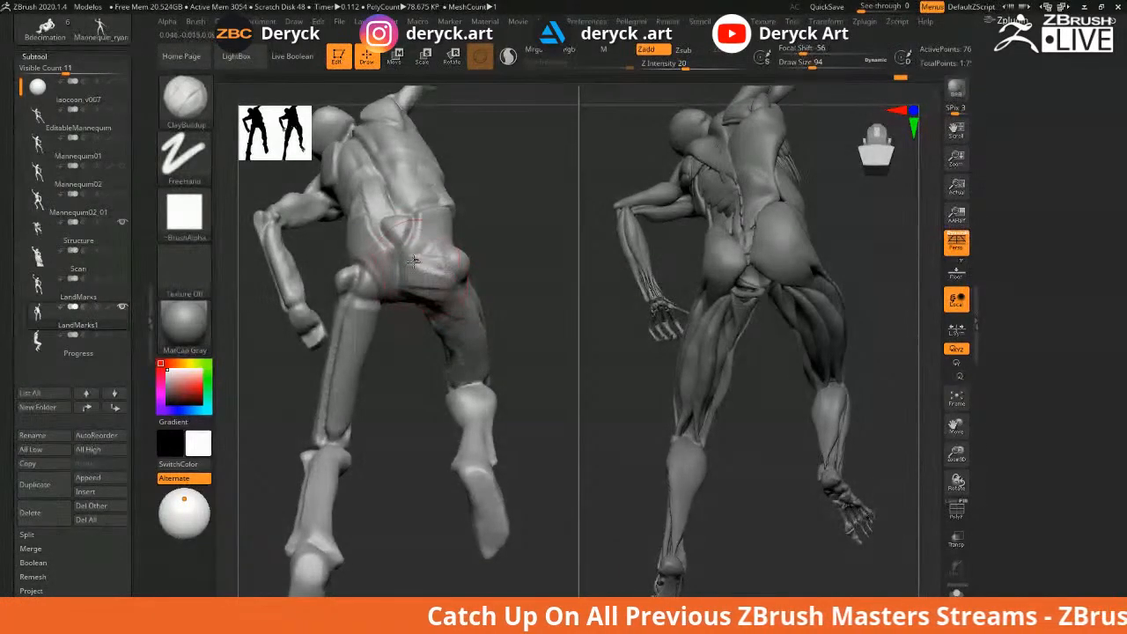
Smooth the hip surface with the brush reduced to 65
{"action": "left_click_drag", "start_coordinate": [496, 232], "coordinate": [440, 220]}
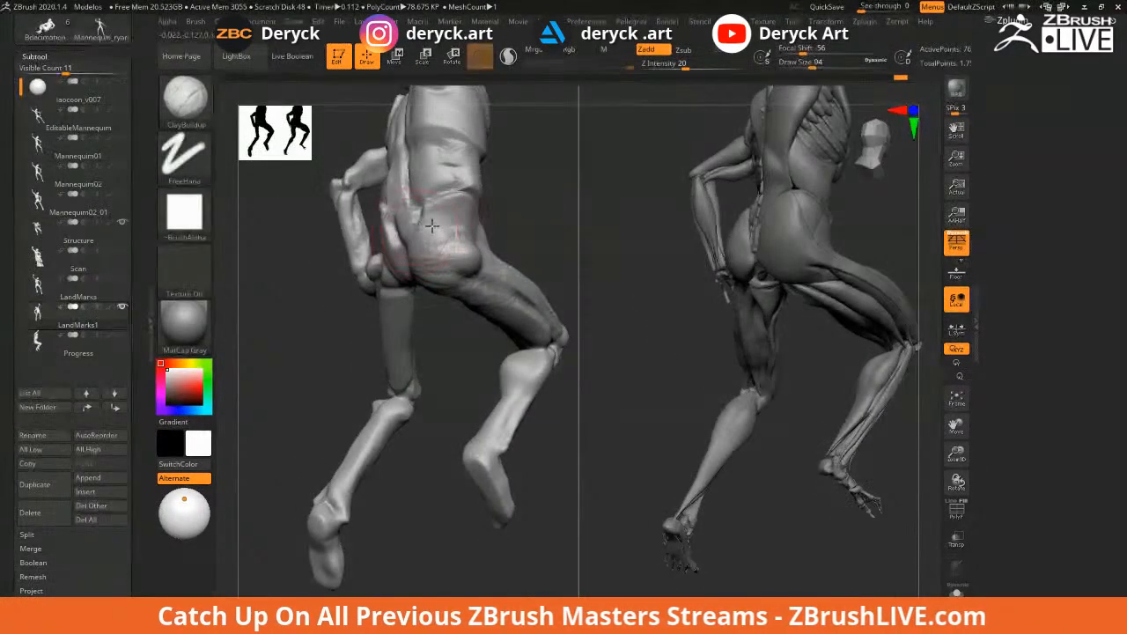
{"action": "left_click_drag", "start_coordinate": [541, 213], "coordinate": [456, 215]}
{"action": "key", "text": "s"}
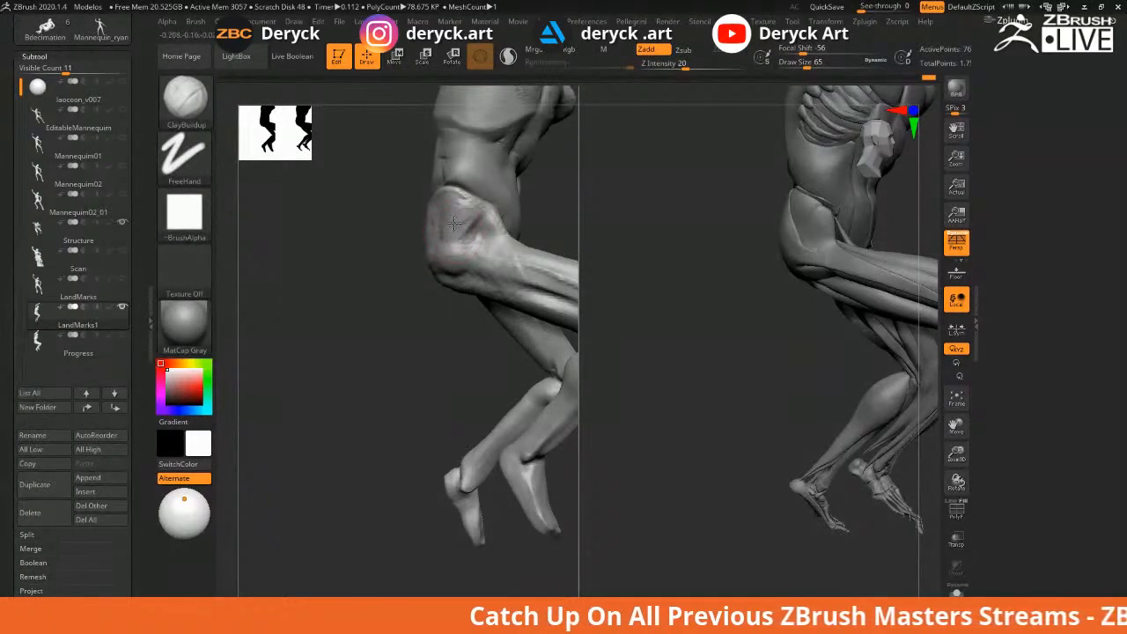
{"action": "mouse_move", "coordinate": [396, 194]}
{"action": "left_mouse_down"}
{"action": "mouse_move", "coordinate": [364, 231]}
{"action": "mouse_move", "coordinate": [434, 231]}
{"action": "mouse_move", "coordinate": [379, 289]}
{"action": "mouse_move", "coordinate": [345, 287]}
{"action": "mouse_move", "coordinate": [371, 255]}
{"action": "left_mouse_up"}
{"action": "left_click_drag", "start_coordinate": [410, 220], "coordinate": [407, 211], "text": "shift"}
Build a ridge along the thigh from hip to knee, comparing with the reference
{"action": "left_click_drag", "start_coordinate": [377, 280], "coordinate": [527, 291]}
{"action": "mouse_move", "coordinate": [433, 264]}
{"action": "left_mouse_down"}
{"action": "mouse_move", "coordinate": [531, 286]}
{"action": "mouse_move", "coordinate": [566, 311]}
{"action": "left_mouse_up"}
{"action": "left_click_drag", "start_coordinate": [323, 248], "coordinate": [376, 278]}
{"action": "mouse_move", "coordinate": [289, 268]}
{"action": "left_mouse_down"}
{"action": "mouse_move", "coordinate": [365, 249]}
{"action": "mouse_move", "coordinate": [394, 257]}
{"action": "left_mouse_up"}
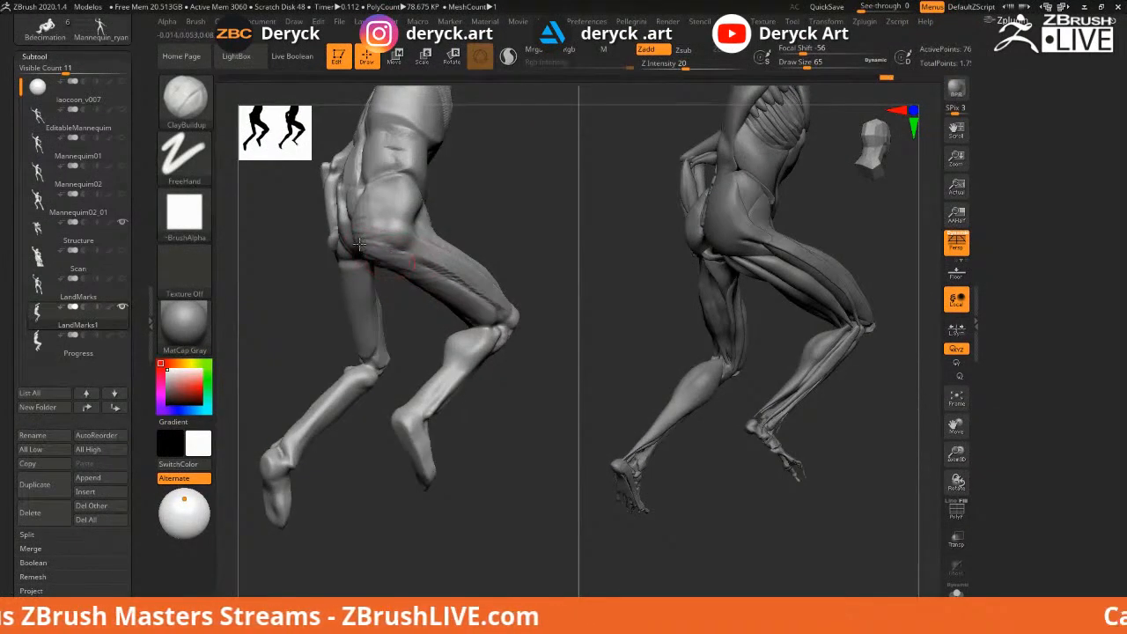
Soften the buttock crease with the brush enlarged to 104
{"action": "key", "text": "s"}
{"action": "left_click", "coordinate": [361, 242]}
{"action": "mouse_move", "coordinate": [383, 231]}
{"action": "left_mouse_down"}
{"action": "mouse_move", "coordinate": [363, 231]}
{"action": "mouse_move", "coordinate": [362, 214]}
{"action": "left_mouse_up"}
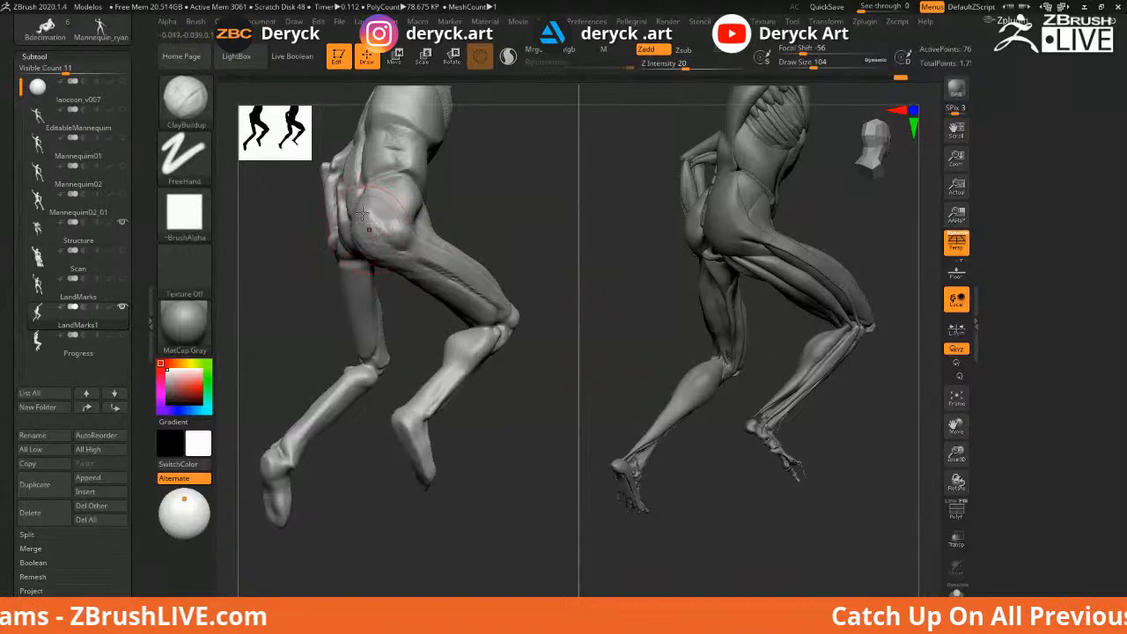
{"action": "left_click_drag", "start_coordinate": [483, 221], "coordinate": [564, 255]}
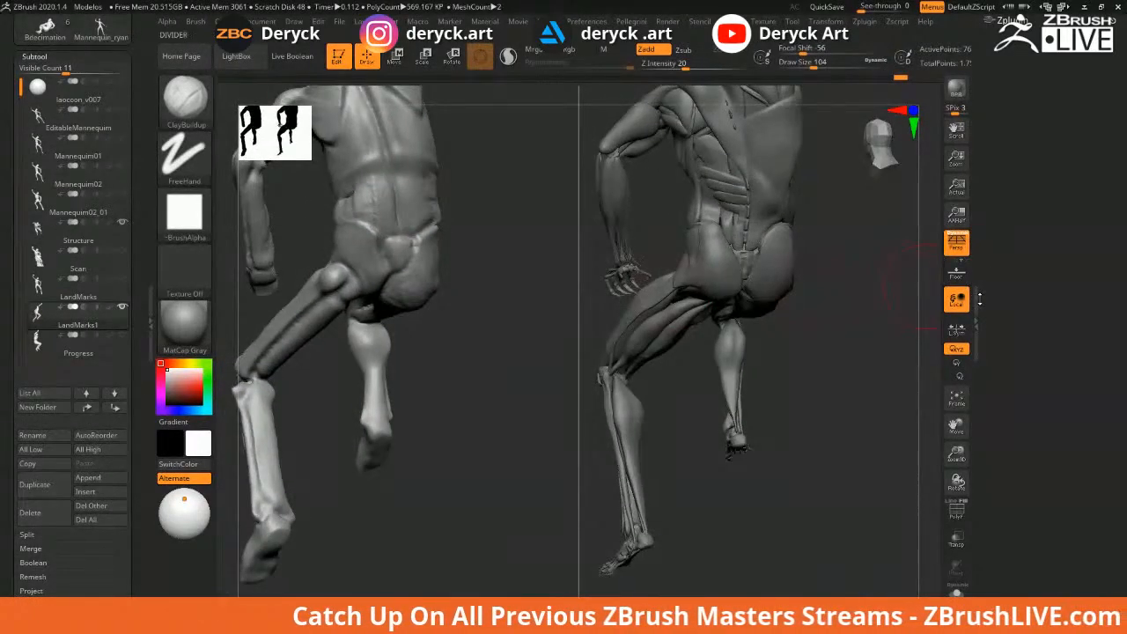
Close the right tray for more canvas width and show the PolyF wireframe on the mannequin
{"action": "left_click", "coordinate": [980, 302]}
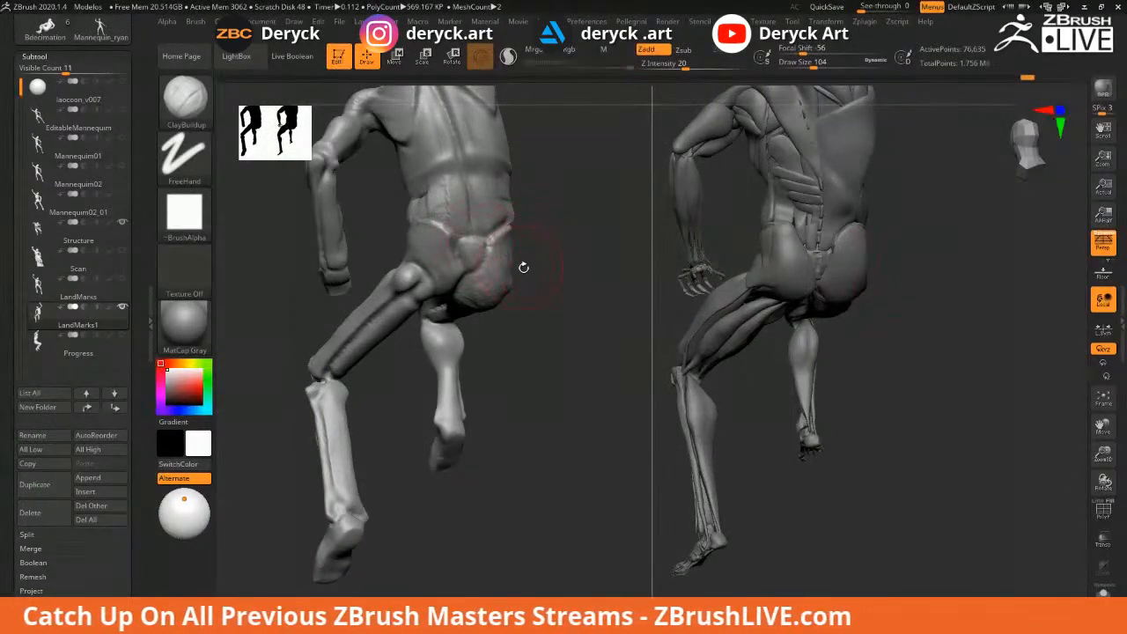
{"action": "left_click_drag", "start_coordinate": [560, 296], "coordinate": [487, 281]}
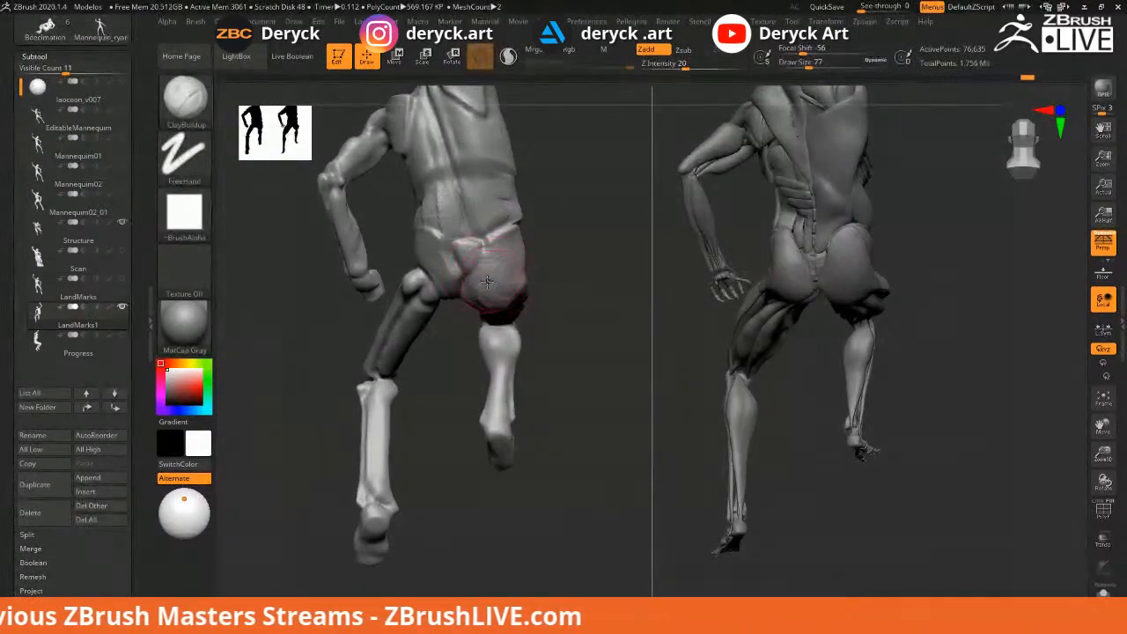
{"action": "key", "text": "shift+f"}
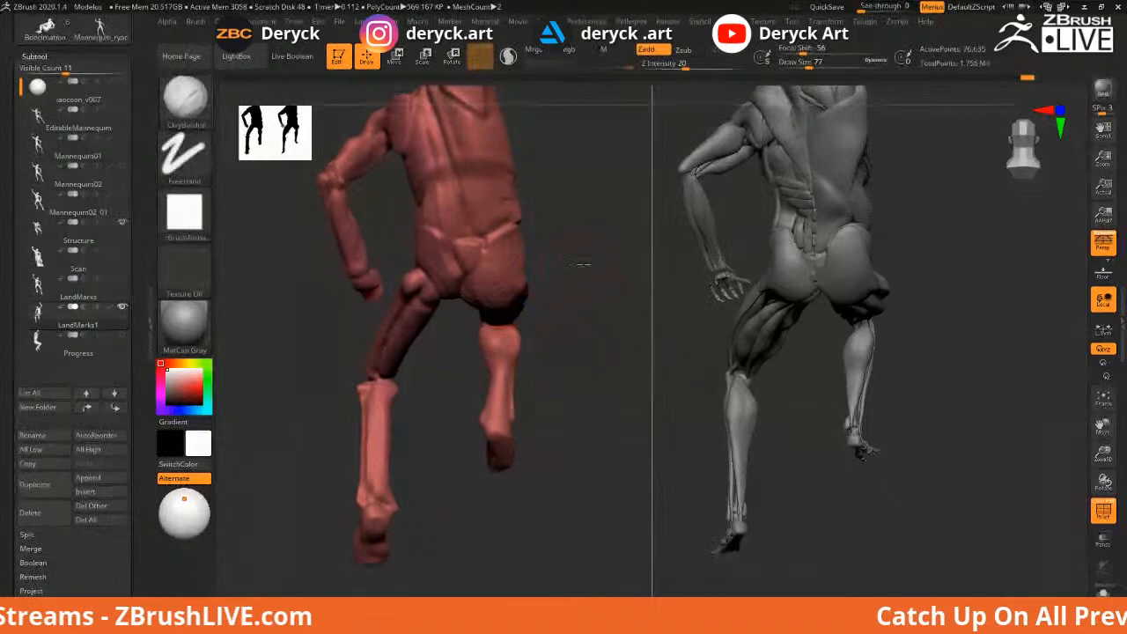
{"action": "left_click_drag", "start_coordinate": [582, 266], "coordinate": [653, 270]}
{"action": "key", "text": "shift+f"}
{"action": "key", "text": "shift+f"}
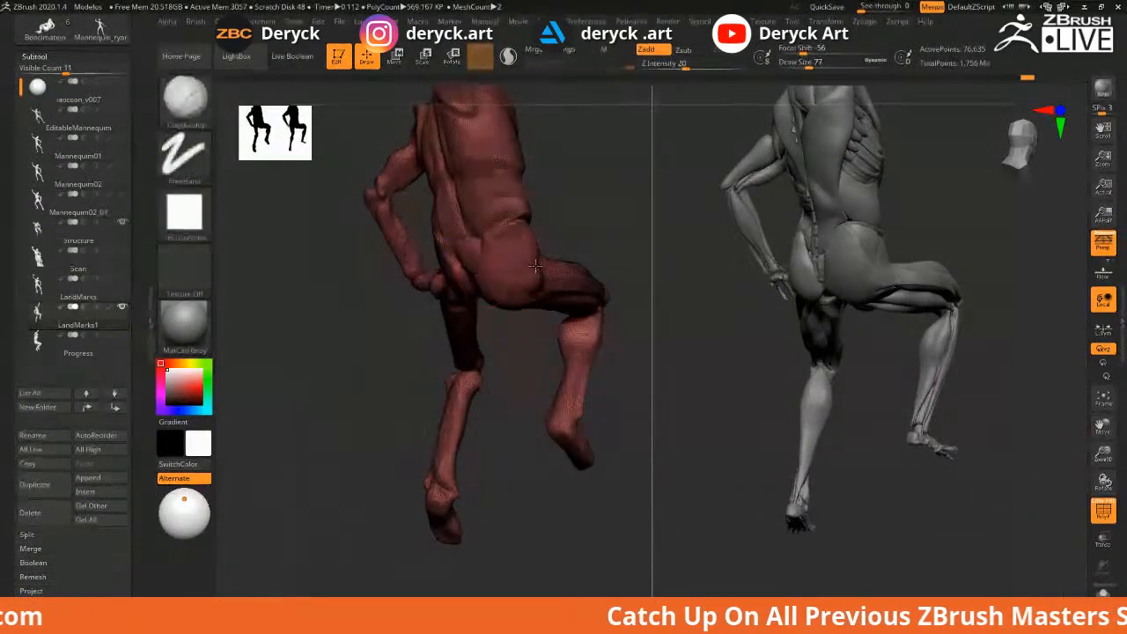
{"action": "mouse_move", "coordinate": [587, 217]}
{"action": "left_mouse_down"}
{"action": "mouse_move", "coordinate": [570, 257]}
{"action": "mouse_move", "coordinate": [589, 232]}
{"action": "mouse_move", "coordinate": [578, 211]}
{"action": "mouse_move", "coordinate": [312, 276]}
{"action": "mouse_move", "coordinate": [439, 291]}
{"action": "left_mouse_up"}
Switch to the Move brush at size 77, then hide the PolyF wireframe again
{"action": "key", "text": "b"}
{"action": "key", "text": "m"}
{"action": "key", "text": "v"}
{"action": "key", "text": "s"}
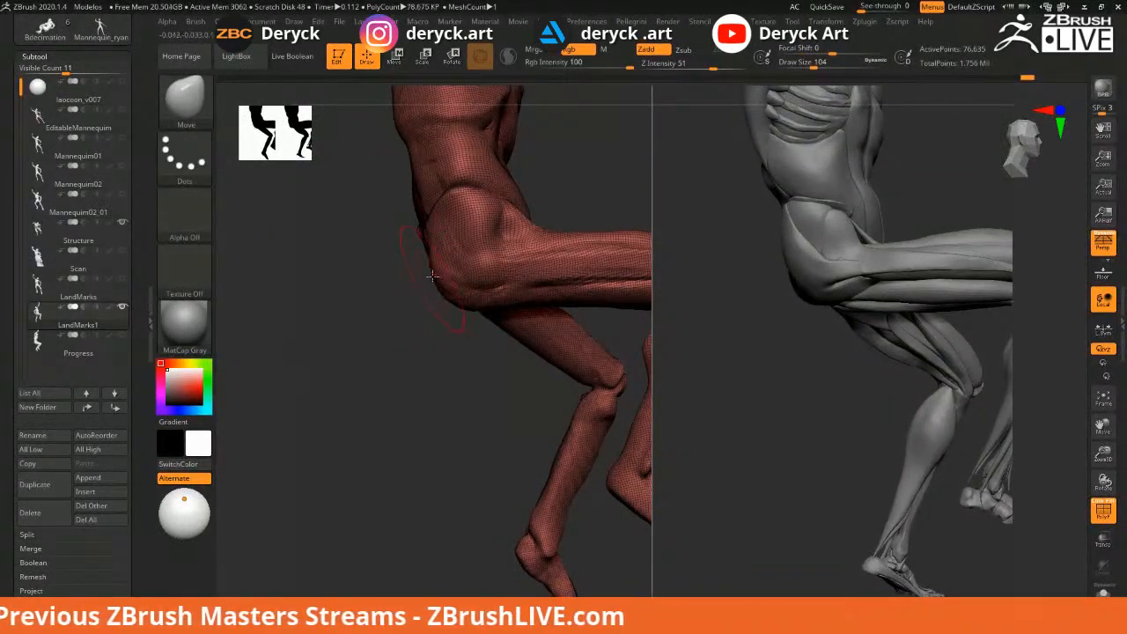
{"action": "key", "text": "s"}
{"action": "key", "text": "s"}
{"action": "mouse_move", "coordinate": [459, 255]}
{"action": "left_mouse_down"}
{"action": "mouse_move", "coordinate": [437, 255]}
{"action": "mouse_move", "coordinate": [444, 247]}
{"action": "mouse_move", "coordinate": [367, 270]}
{"action": "mouse_move", "coordinate": [377, 292]}
{"action": "mouse_move", "coordinate": [352, 302]}
{"action": "mouse_move", "coordinate": [370, 322]}
{"action": "left_mouse_up"}
{"action": "key", "text": "s"}
{"action": "left_click_drag", "start_coordinate": [525, 344], "coordinate": [772, 364], "text": "alt"}
{"action": "key", "text": "shift+f"}
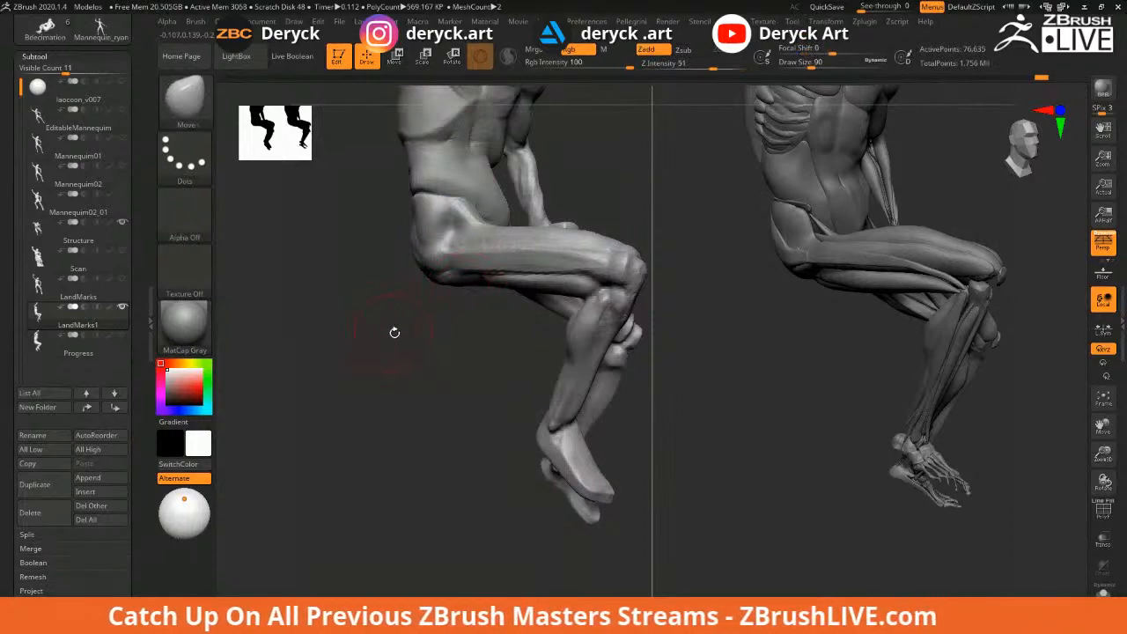
{"action": "left_click_drag", "start_coordinate": [404, 326], "coordinate": [464, 250]}
Build up clay on the thigh with ClayBuildup, checking it from the rear
{"action": "key", "text": "b"}
{"action": "key", "text": "c"}
{"action": "key", "text": "b"}
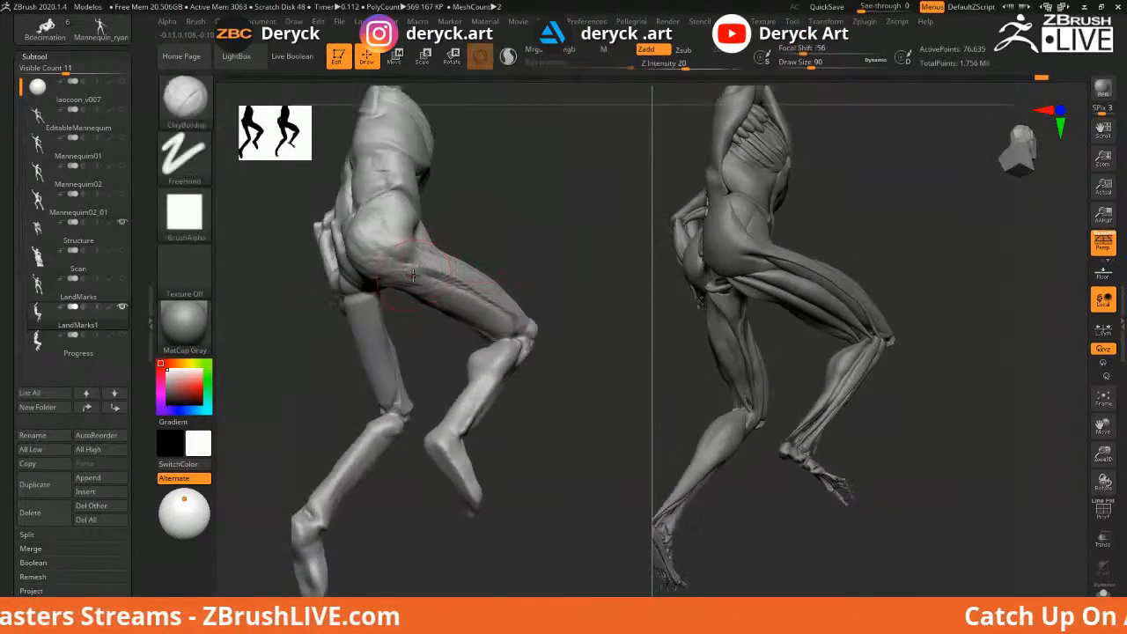
{"action": "left_click_drag", "start_coordinate": [458, 288], "coordinate": [419, 271]}
{"action": "left_click_drag", "start_coordinate": [565, 331], "coordinate": [676, 317]}
{"action": "left_click_drag", "start_coordinate": [499, 294], "coordinate": [428, 300]}
{"action": "mouse_move", "coordinate": [546, 279]}
{"action": "left_mouse_down"}
{"action": "mouse_move", "coordinate": [560, 277]}
{"action": "mouse_move", "coordinate": [484, 254]}
{"action": "left_mouse_up"}
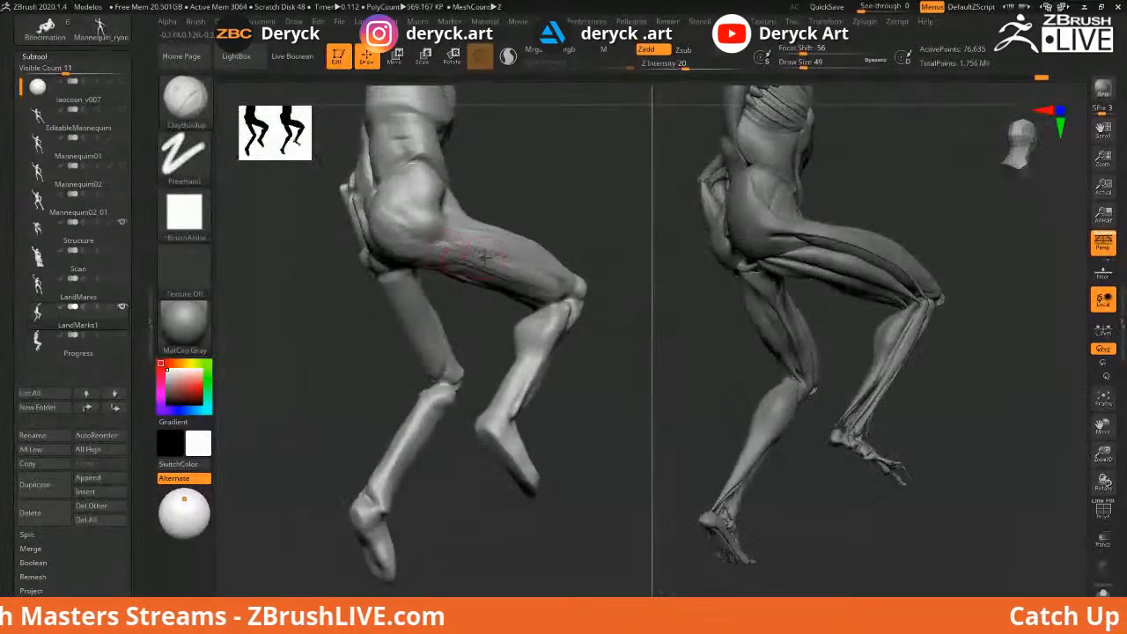
{"action": "mouse_move", "coordinate": [576, 221]}
{"action": "left_mouse_down"}
{"action": "mouse_move", "coordinate": [370, 249]}
{"action": "mouse_move", "coordinate": [352, 279]}
{"action": "mouse_move", "coordinate": [417, 256]}
{"action": "left_mouse_up"}
Deepen the thigh lines and add a stroke along the upper thigh
{"action": "key", "text": "s"}
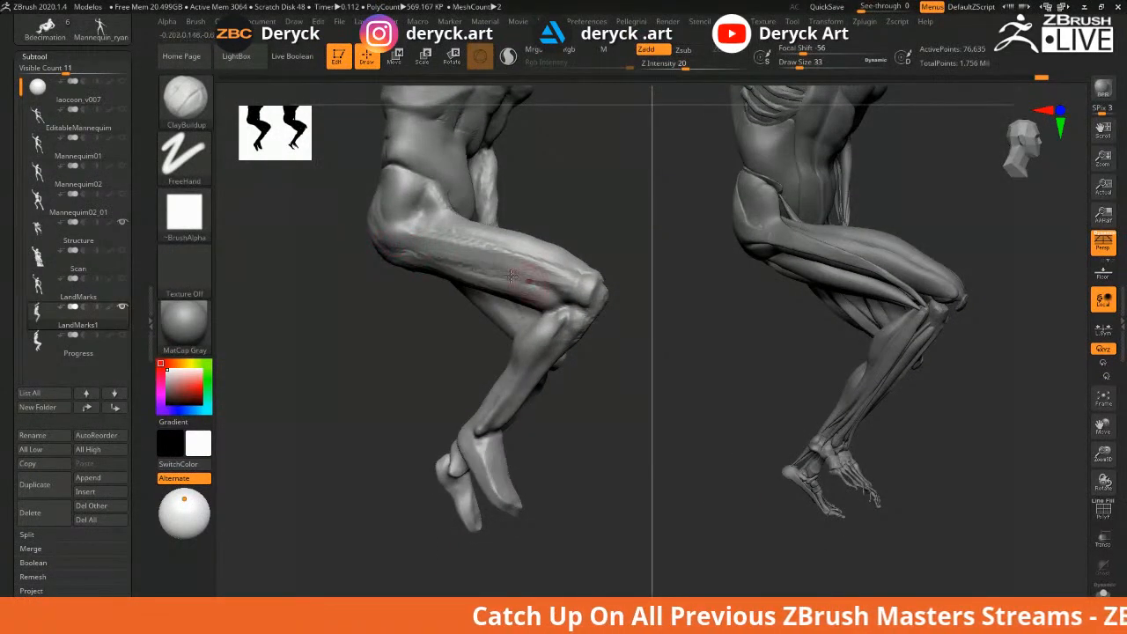
{"action": "left_click_drag", "start_coordinate": [412, 249], "coordinate": [577, 288]}
{"action": "left_click_drag", "start_coordinate": [342, 264], "coordinate": [374, 304]}
{"action": "left_click_drag", "start_coordinate": [407, 255], "coordinate": [519, 232]}
Enlarge the brush to 68 and build up and even out the upper outer thigh
{"action": "mouse_move", "coordinate": [581, 214]}
{"action": "left_mouse_down"}
{"action": "mouse_move", "coordinate": [584, 196]}
{"action": "mouse_move", "coordinate": [516, 241]}
{"action": "mouse_move", "coordinate": [566, 212]}
{"action": "left_mouse_up"}
{"action": "key", "text": "s"}
{"action": "key", "text": "s"}
{"action": "left_click_drag", "start_coordinate": [390, 243], "coordinate": [397, 243]}
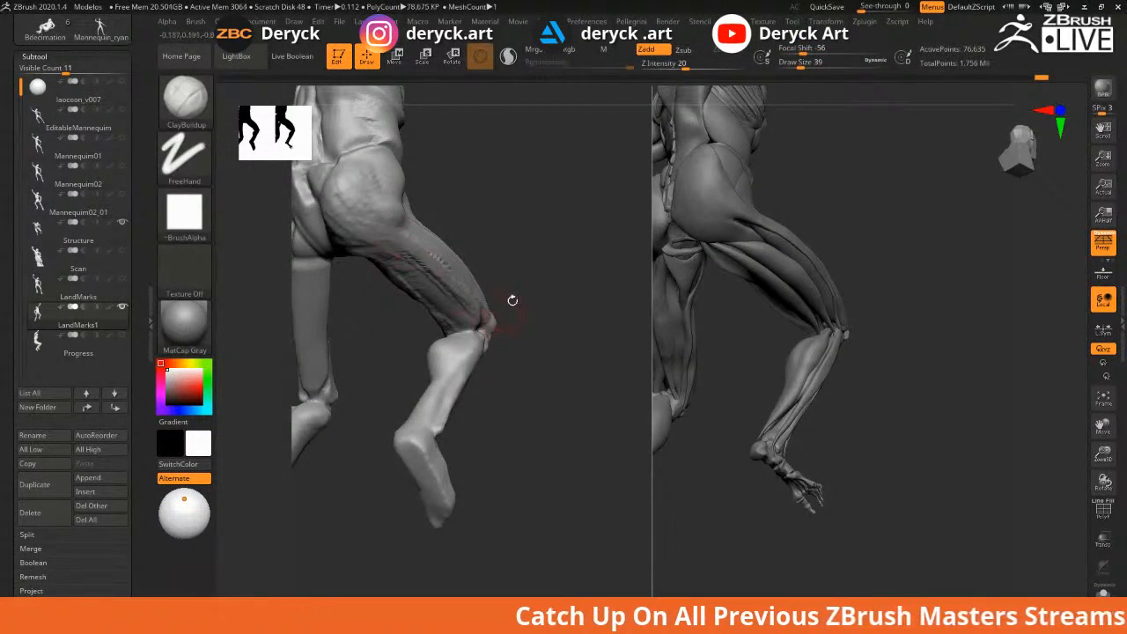
{"action": "left_click_drag", "start_coordinate": [521, 325], "coordinate": [571, 321]}
{"action": "key", "text": "s"}
{"action": "mouse_move", "coordinate": [355, 295]}
{"action": "left_mouse_down"}
{"action": "mouse_move", "coordinate": [452, 253]}
{"action": "mouse_move", "coordinate": [454, 232]}
{"action": "mouse_move", "coordinate": [474, 290]}
{"action": "left_mouse_up"}
{"action": "key", "text": "ctrl+z"}
{"action": "left_click_drag", "start_coordinate": [474, 244], "coordinate": [465, 288]}
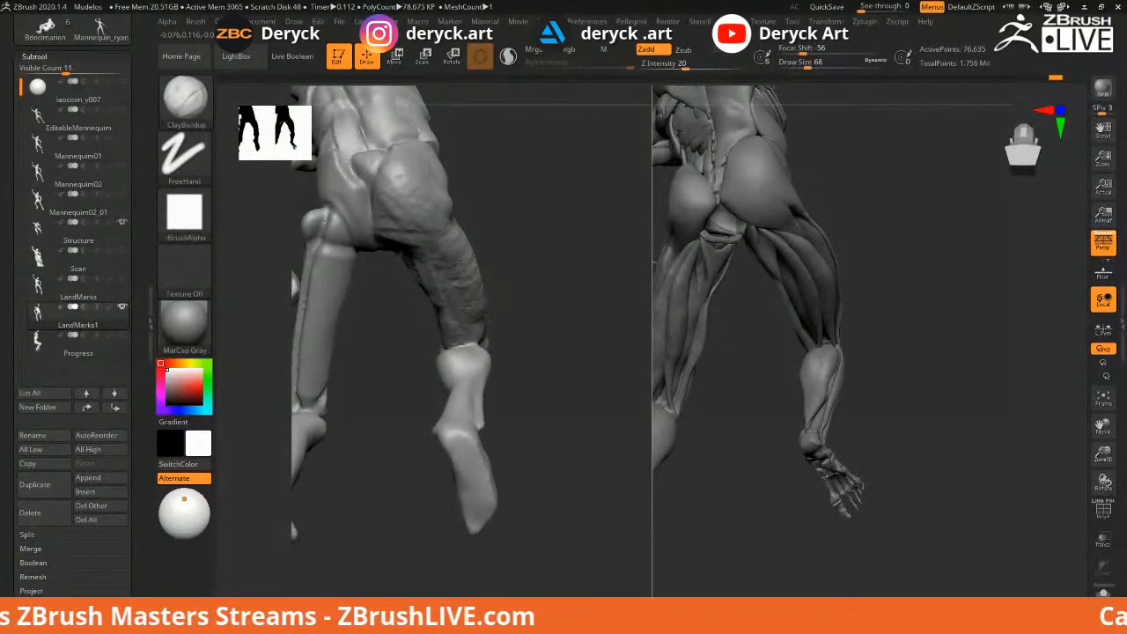
{"action": "left_click_drag", "start_coordinate": [510, 235], "coordinate": [396, 255]}
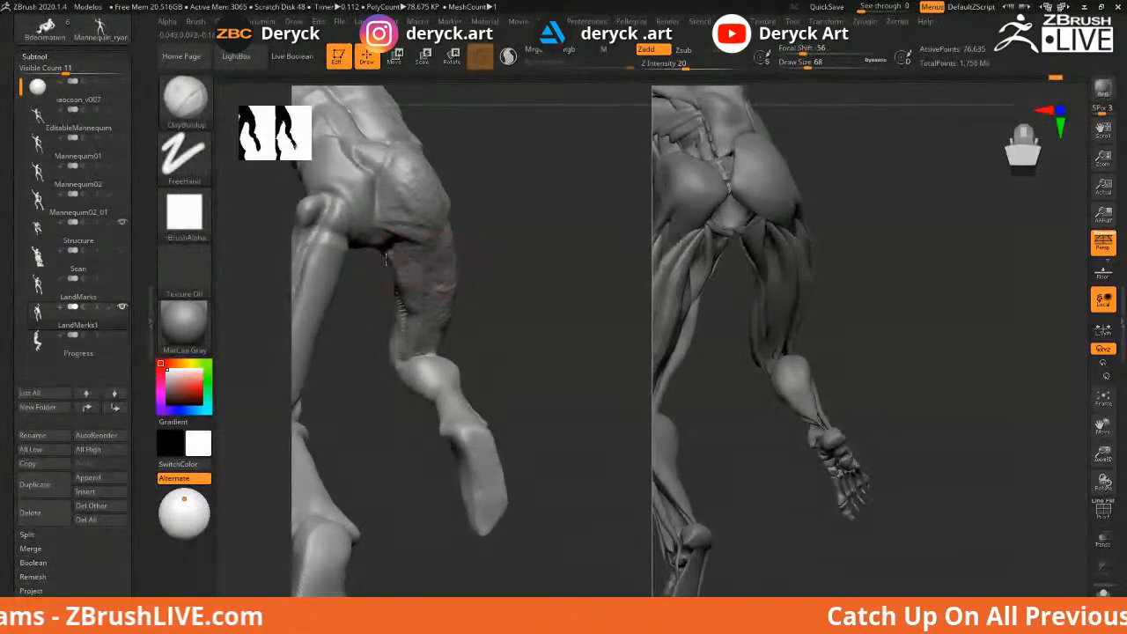
{"action": "left_click_drag", "start_coordinate": [406, 274], "coordinate": [403, 302]}
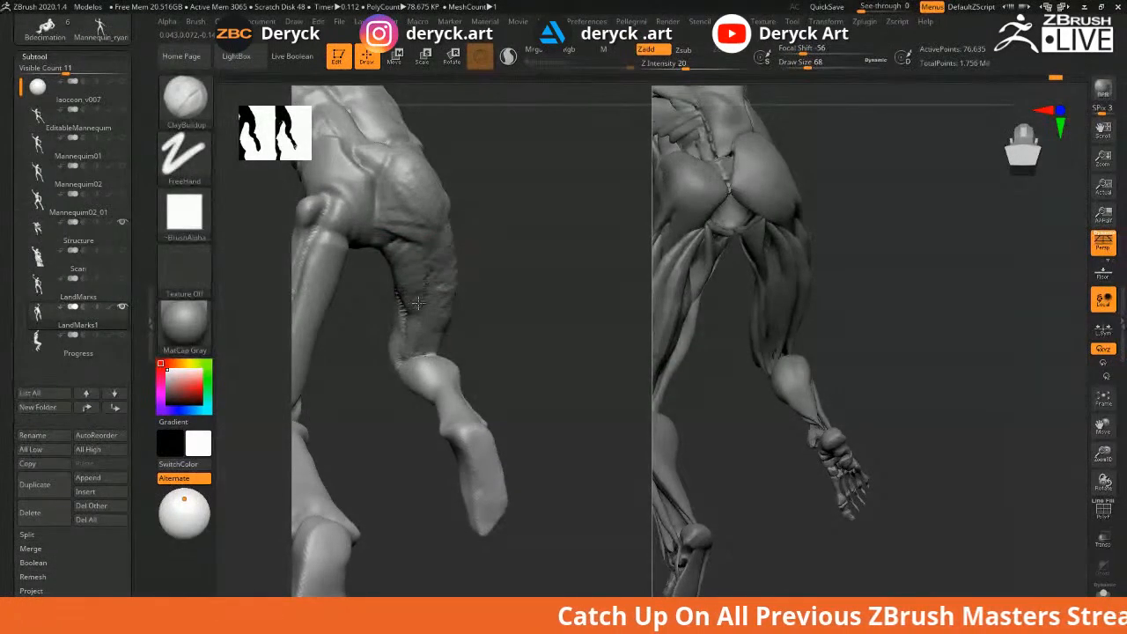
Shrink the brush to 29 and build clay across the back of the knee
{"action": "mouse_move", "coordinate": [496, 285]}
{"action": "left_mouse_down"}
{"action": "mouse_move", "coordinate": [588, 268]}
{"action": "mouse_move", "coordinate": [504, 251]}
{"action": "mouse_move", "coordinate": [506, 272]}
{"action": "left_mouse_up"}
{"action": "left_click_drag", "start_coordinate": [577, 292], "coordinate": [570, 318]}
{"action": "key", "text": "s"}
{"action": "mouse_move", "coordinate": [521, 322]}
{"action": "left_mouse_down"}
{"action": "mouse_move", "coordinate": [497, 323]}
{"action": "mouse_move", "coordinate": [547, 343]}
{"action": "left_mouse_up"}
{"action": "key", "text": "s"}
{"action": "mouse_move", "coordinate": [520, 332]}
{"action": "left_mouse_down"}
{"action": "mouse_move", "coordinate": [460, 325]}
{"action": "mouse_move", "coordinate": [468, 363]}
{"action": "mouse_move", "coordinate": [528, 322]}
{"action": "mouse_move", "coordinate": [597, 312]}
{"action": "left_mouse_up"}
{"action": "mouse_move", "coordinate": [505, 311]}
{"action": "left_mouse_down"}
{"action": "mouse_move", "coordinate": [599, 309]}
{"action": "mouse_move", "coordinate": [508, 311]}
{"action": "left_mouse_up"}
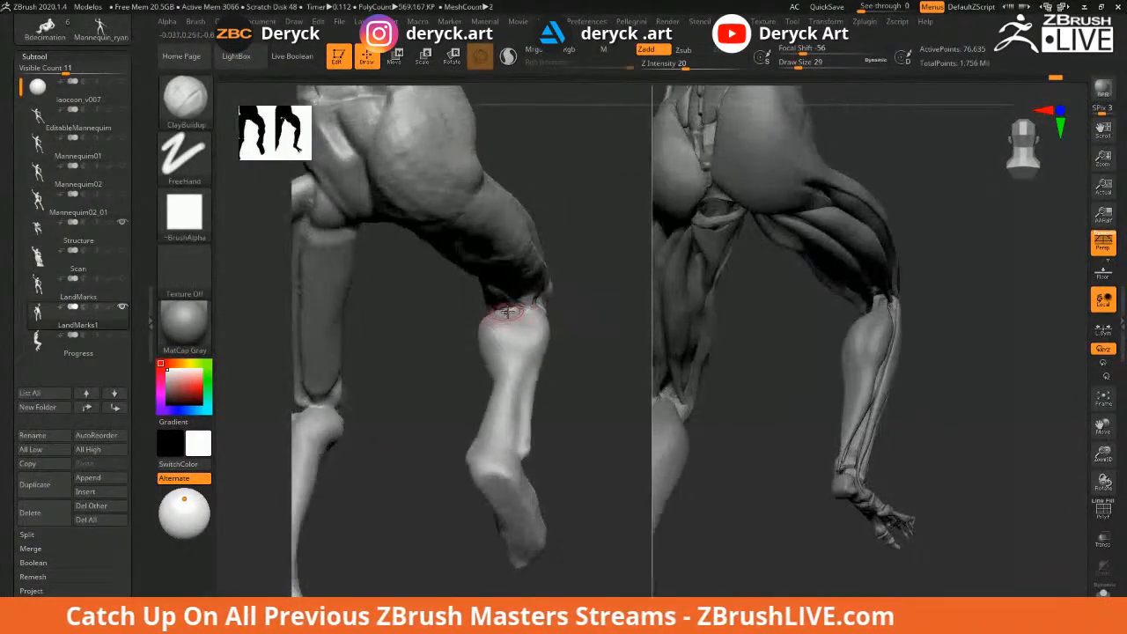
Switch to DamStandard and orbit to a closer side view of the legs
{"action": "key", "text": "b"}
{"action": "key", "text": "d"}
{"action": "key", "text": "s"}
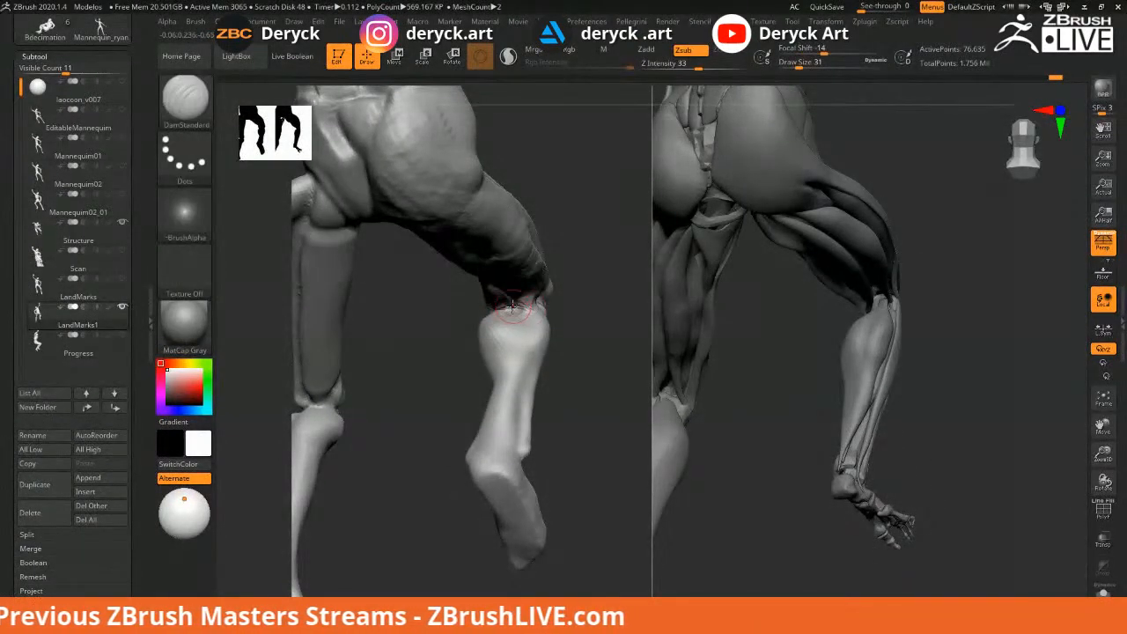
{"action": "key", "text": "shift"}
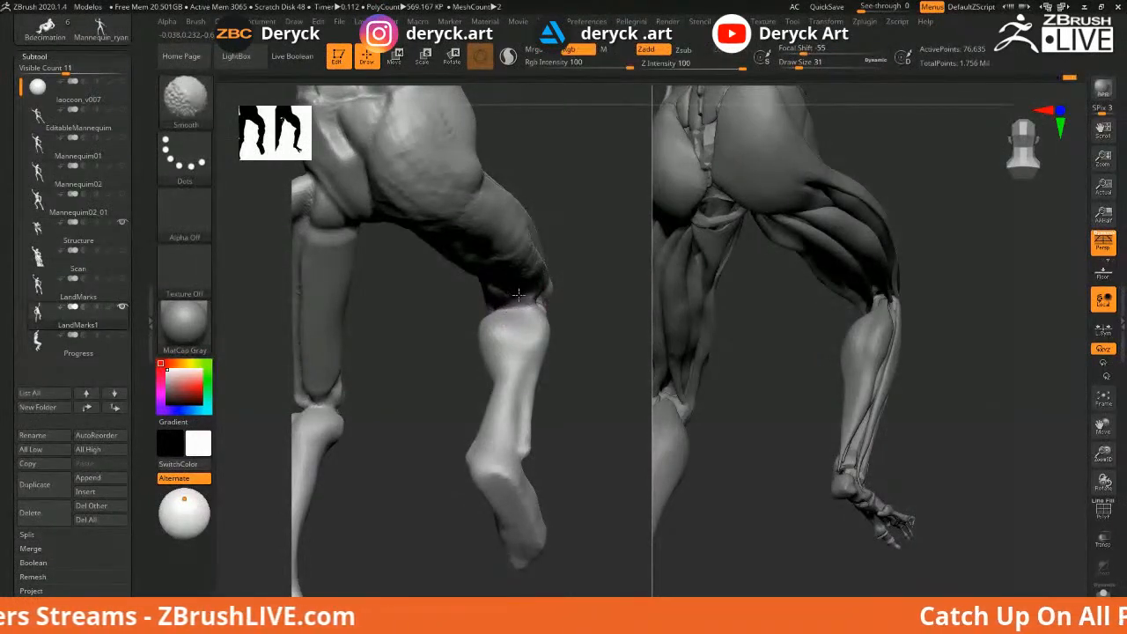
{"action": "mouse_move", "coordinate": [583, 291]}
{"action": "left_mouse_down"}
{"action": "mouse_move", "coordinate": [591, 327]}
{"action": "mouse_move", "coordinate": [580, 332]}
{"action": "left_mouse_up"}
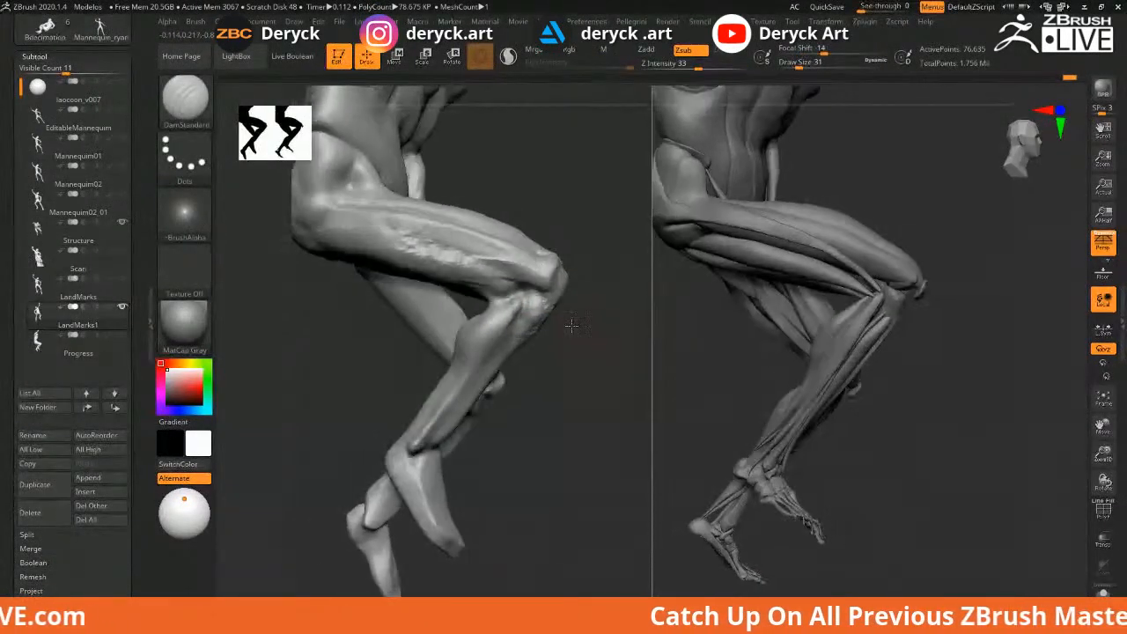
{"action": "key", "text": "shift"}
{"action": "left_click_drag", "start_coordinate": [342, 307], "coordinate": [486, 299]}
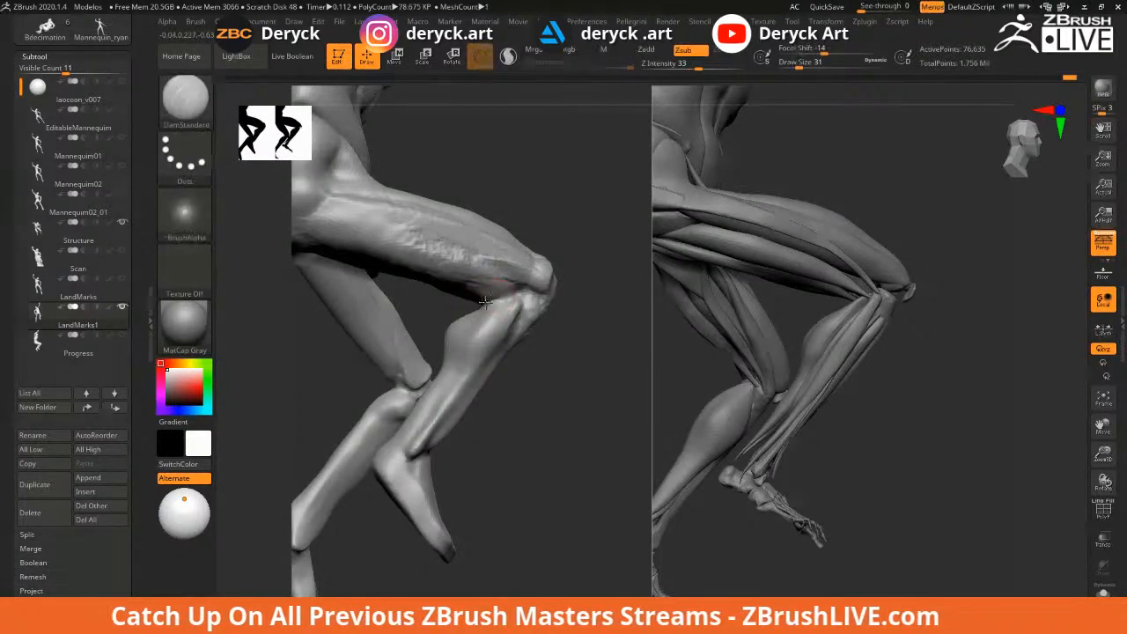
Smooth away the bumpy marks on the thigh near the knee at brush size 59
{"action": "key", "text": "s"}
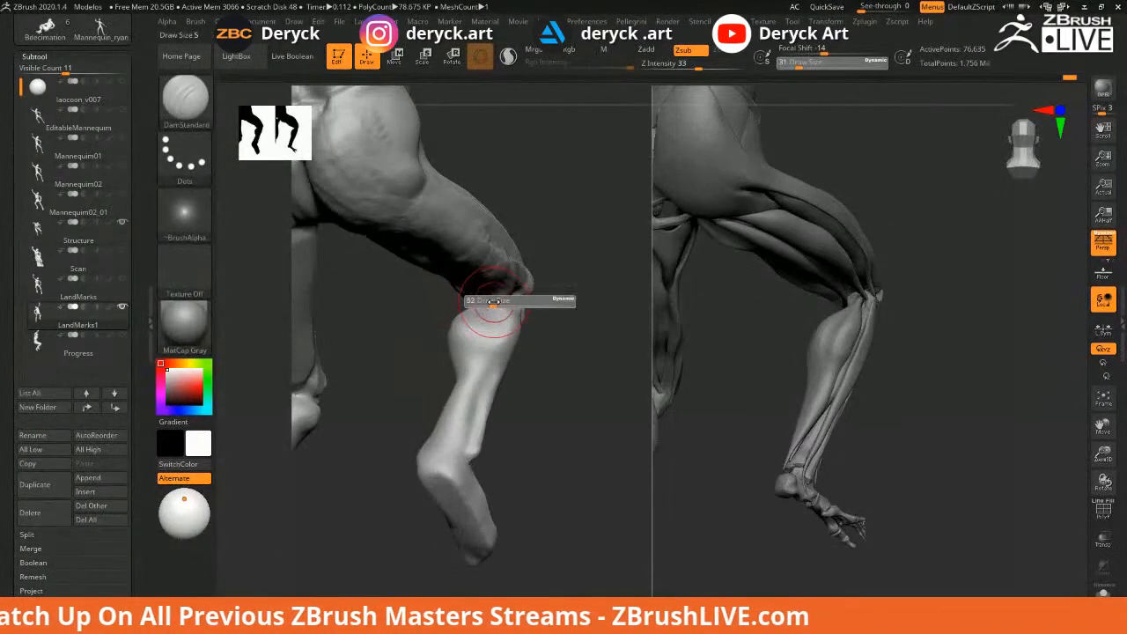
{"action": "left_click_drag", "start_coordinate": [494, 301], "coordinate": [497, 301]}
{"action": "mouse_move", "coordinate": [583, 302]}
{"action": "left_mouse_down"}
{"action": "mouse_move", "coordinate": [377, 310]}
{"action": "mouse_move", "coordinate": [323, 332]}
{"action": "mouse_move", "coordinate": [385, 344]}
{"action": "left_mouse_up"}
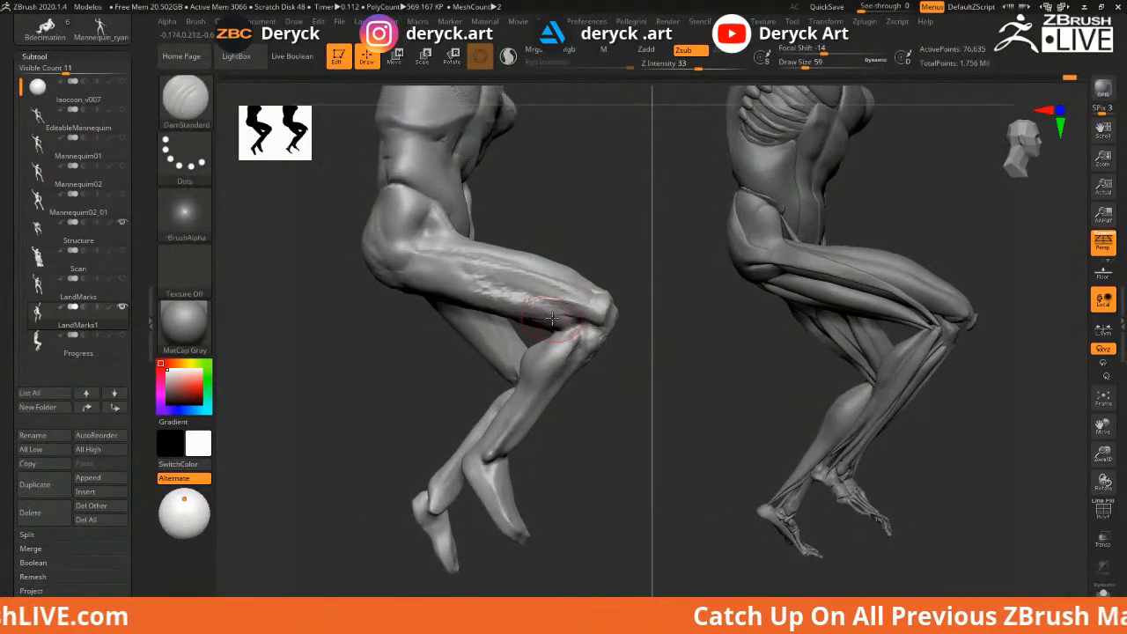
{"action": "key", "text": "shift"}
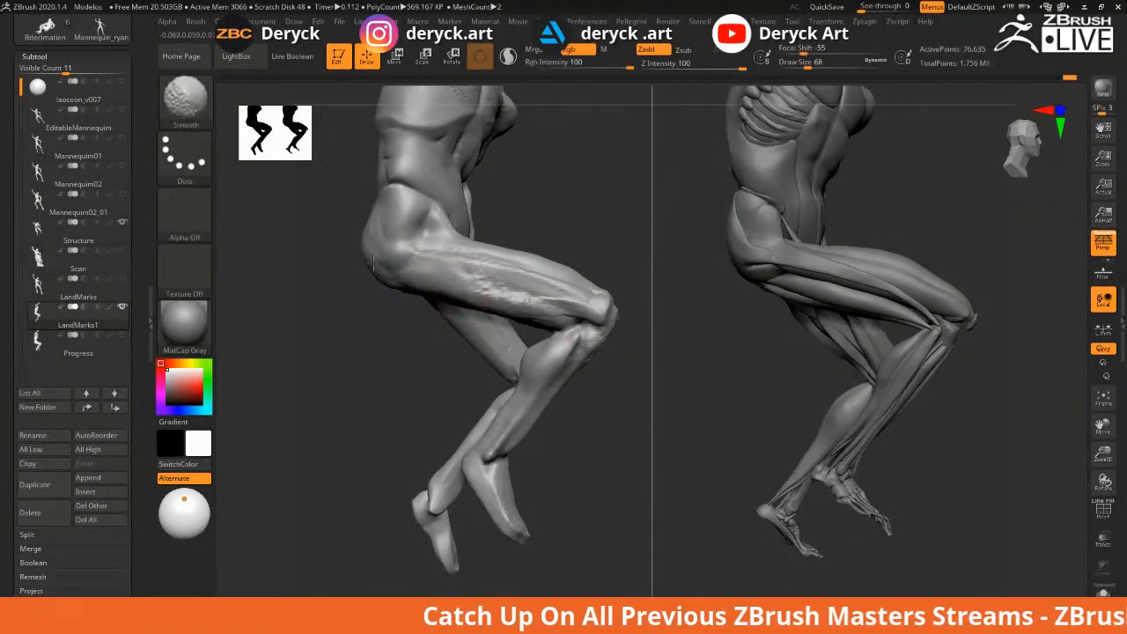
{"action": "mouse_move", "coordinate": [372, 257]}
{"action": "left_mouse_down", "text": "shift"}
{"action": "mouse_move", "coordinate": [431, 265]}
{"action": "mouse_move", "coordinate": [520, 300]}
{"action": "left_mouse_up", "text": "shift"}
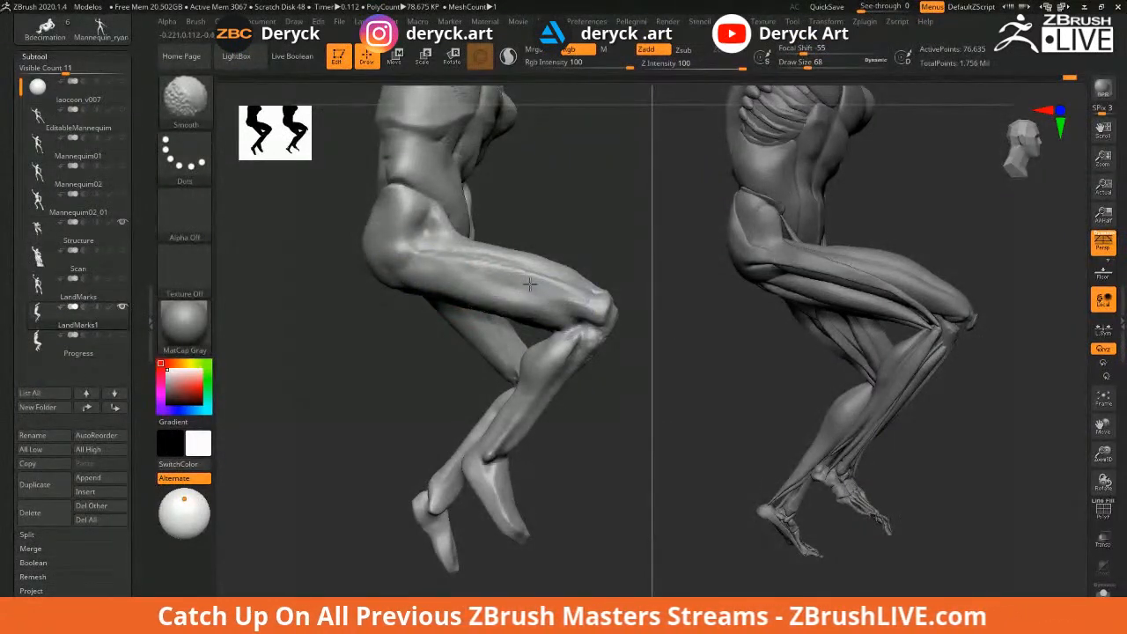
{"action": "left_click_drag", "start_coordinate": [465, 252], "coordinate": [565, 304], "text": "shift"}
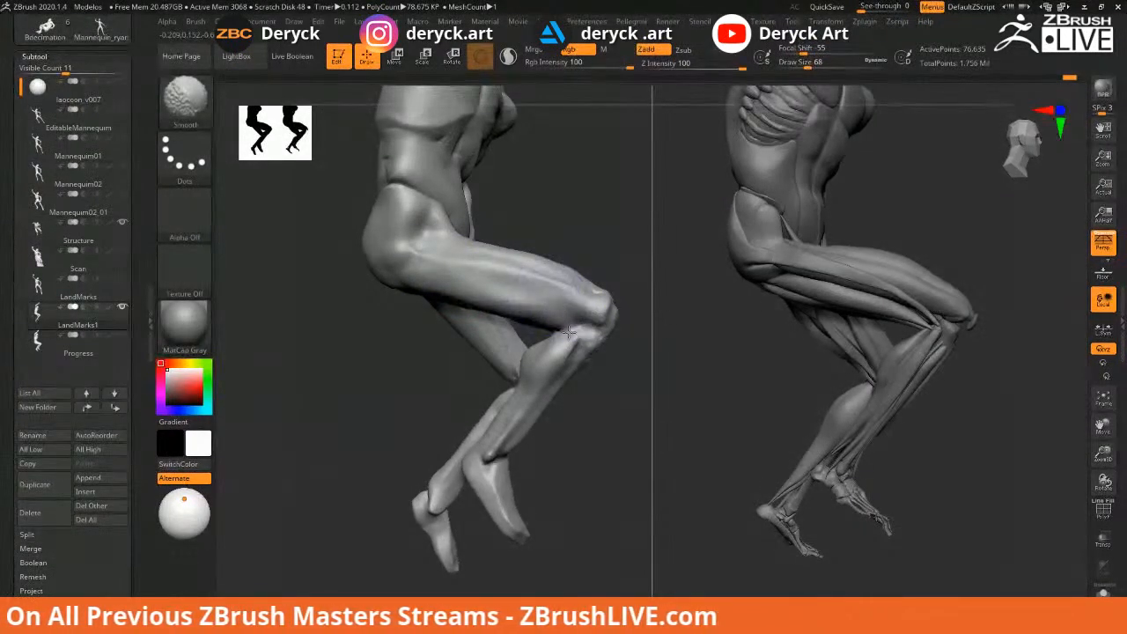
Build up and smooth the upper calf with ClayBuildup at size 46
{"action": "mouse_move", "coordinate": [605, 400]}
{"action": "left_mouse_down", "text": "alt"}
{"action": "mouse_move", "coordinate": [601, 385]}
{"action": "mouse_move", "coordinate": [641, 387]}
{"action": "mouse_move", "coordinate": [590, 384]}
{"action": "mouse_move", "coordinate": [614, 382]}
{"action": "left_mouse_up", "text": "alt"}
{"action": "key", "text": "s"}
{"action": "left_click_drag", "start_coordinate": [521, 314], "coordinate": [511, 315]}
{"action": "key", "text": "b"}
{"action": "key", "text": "c"}
{"action": "key", "text": "b"}
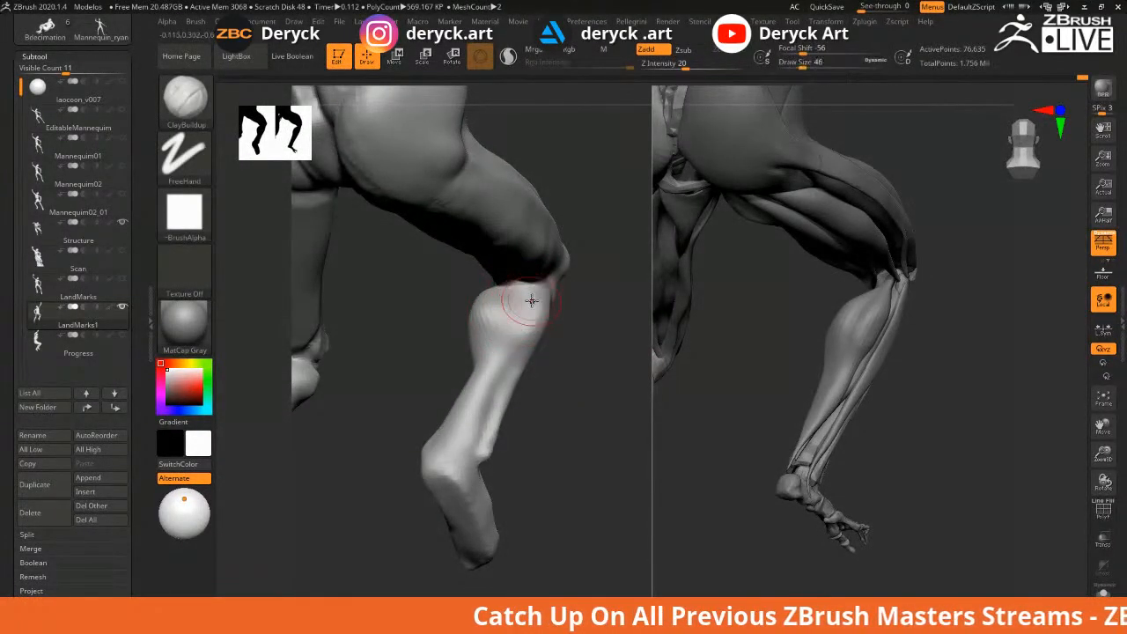
{"action": "left_click_drag", "start_coordinate": [545, 293], "coordinate": [516, 317]}
{"action": "mouse_move", "coordinate": [580, 345]}
{"action": "left_mouse_down"}
{"action": "mouse_move", "coordinate": [511, 325]}
{"action": "mouse_move", "coordinate": [523, 269]}
{"action": "mouse_move", "coordinate": [521, 283]}
{"action": "left_mouse_up"}
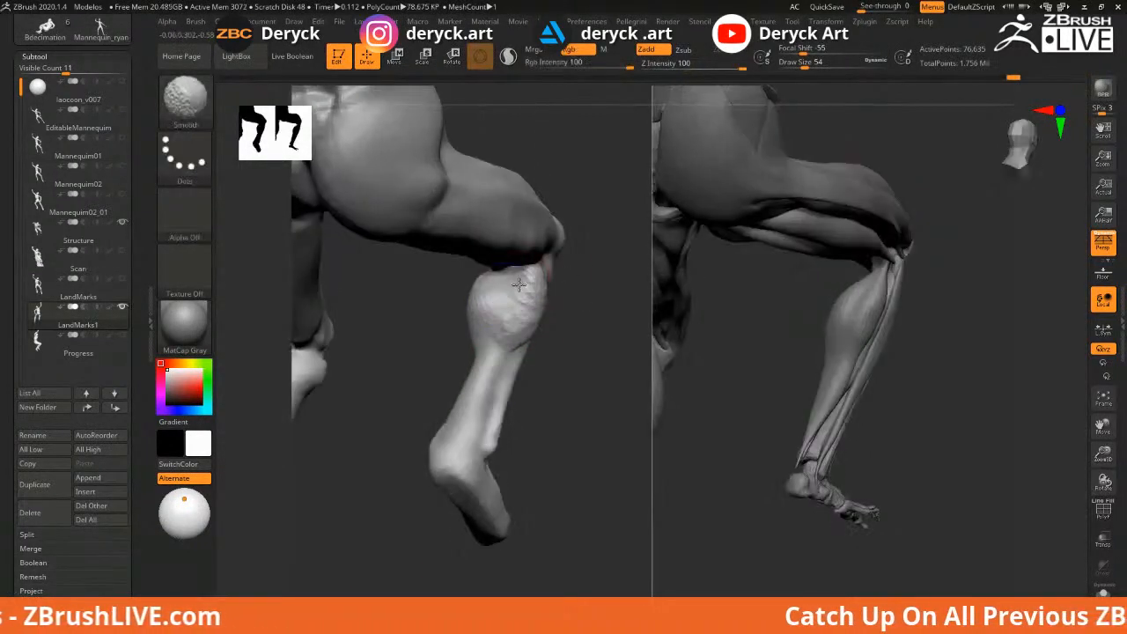
{"action": "mouse_move", "coordinate": [513, 331]}
{"action": "left_mouse_down", "text": "shift"}
{"action": "mouse_move", "coordinate": [508, 307]}
{"action": "mouse_move", "coordinate": [464, 321]}
{"action": "left_mouse_up", "text": "shift"}
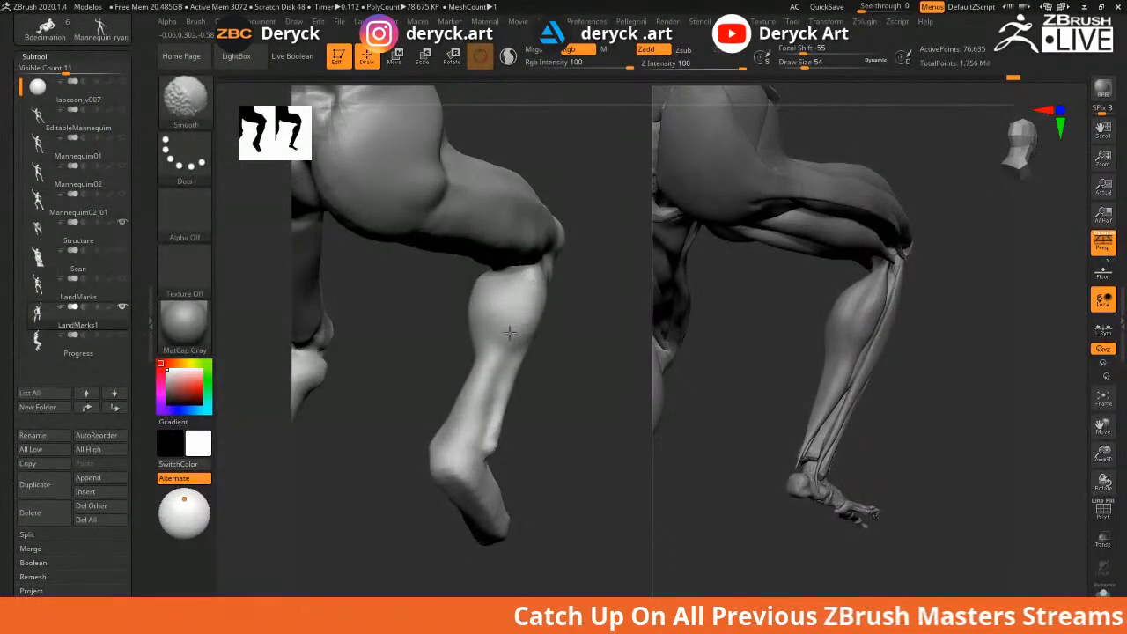
{"action": "mouse_move", "coordinate": [560, 353]}
{"action": "left_mouse_down"}
{"action": "mouse_move", "coordinate": [546, 337]}
{"action": "mouse_move", "coordinate": [557, 359]}
{"action": "mouse_move", "coordinate": [593, 320]}
{"action": "mouse_move", "coordinate": [572, 326]}
{"action": "mouse_move", "coordinate": [564, 315]}
{"action": "mouse_move", "coordinate": [574, 332]}
{"action": "mouse_move", "coordinate": [543, 340]}
{"action": "left_mouse_up"}
{"action": "mouse_move", "coordinate": [350, 344]}
{"action": "left_mouse_down", "text": "alt"}
{"action": "mouse_move", "coordinate": [331, 353]}
{"action": "mouse_move", "coordinate": [352, 352]}
{"action": "left_mouse_up", "text": "alt"}
{"action": "key", "text": "b"}
{"action": "key", "text": "m"}
{"action": "key", "text": "v"}
{"action": "key", "text": "s"}
{"action": "left_click_drag", "start_coordinate": [418, 284], "coordinate": [440, 284]}
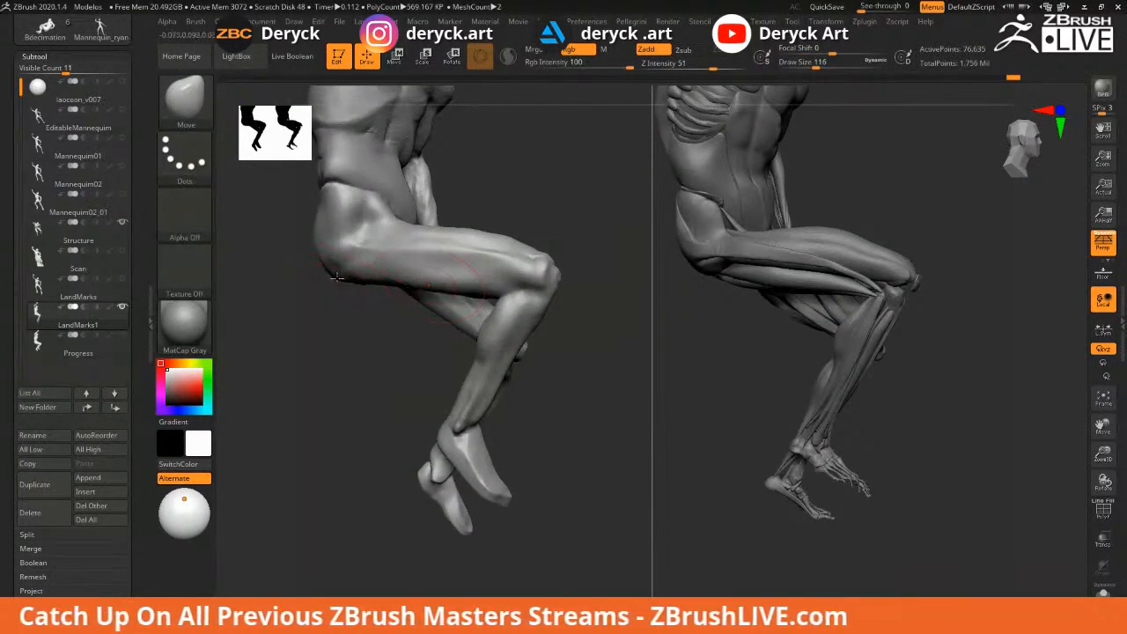
{"action": "left_click_drag", "start_coordinate": [347, 316], "coordinate": [483, 284]}
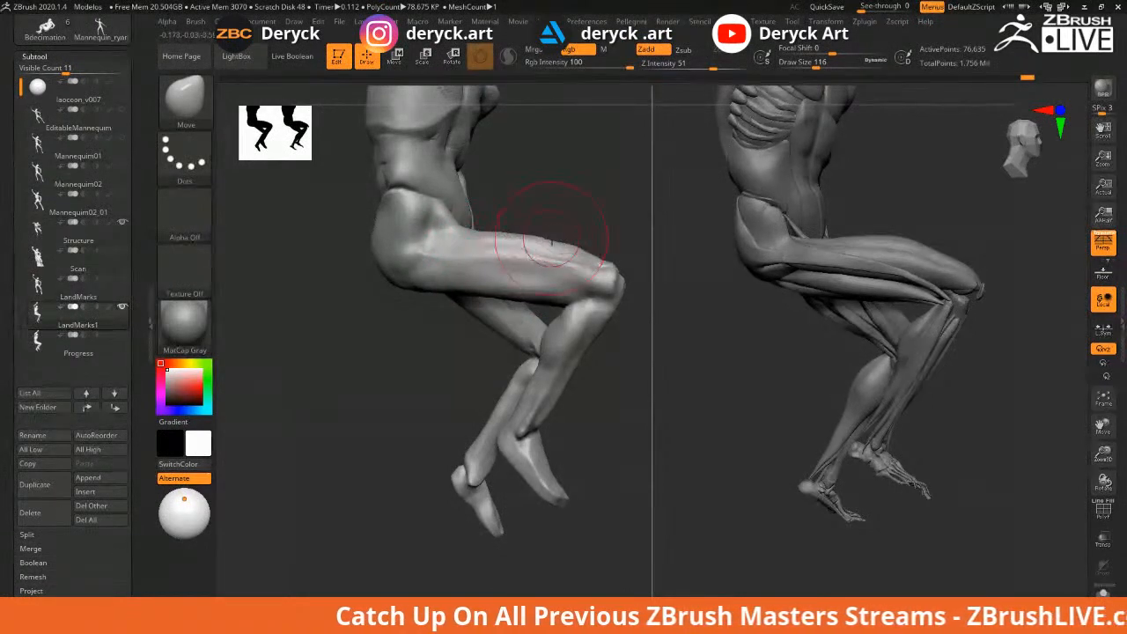
{"action": "key", "text": "s"}
{"action": "left_click_drag", "start_coordinate": [502, 233], "coordinate": [491, 232]}
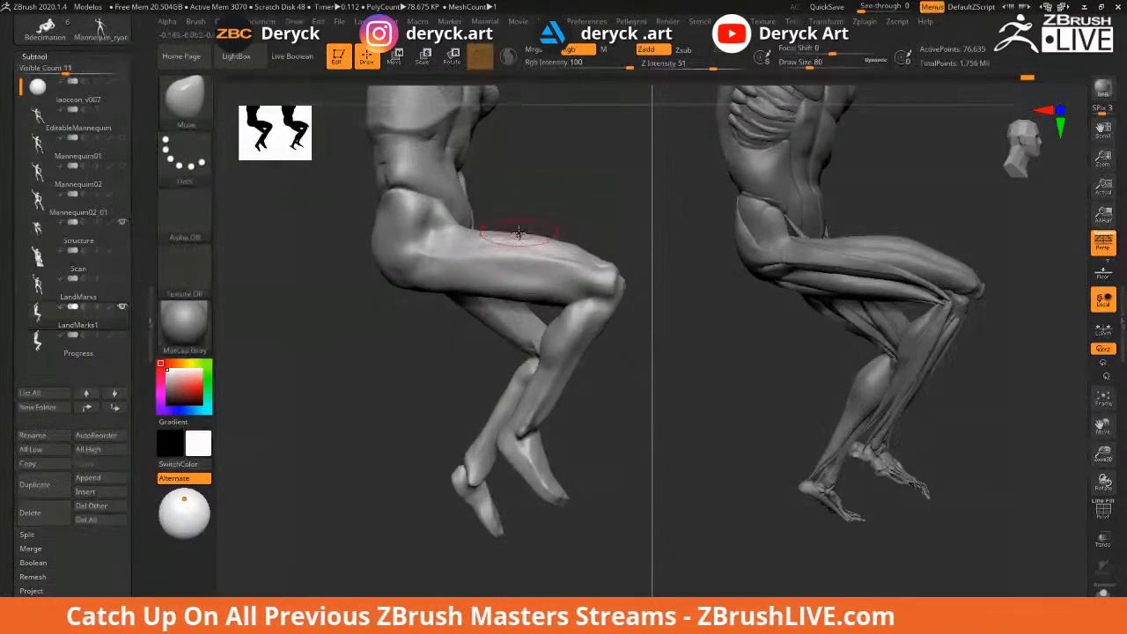
{"action": "key", "text": "shift"}
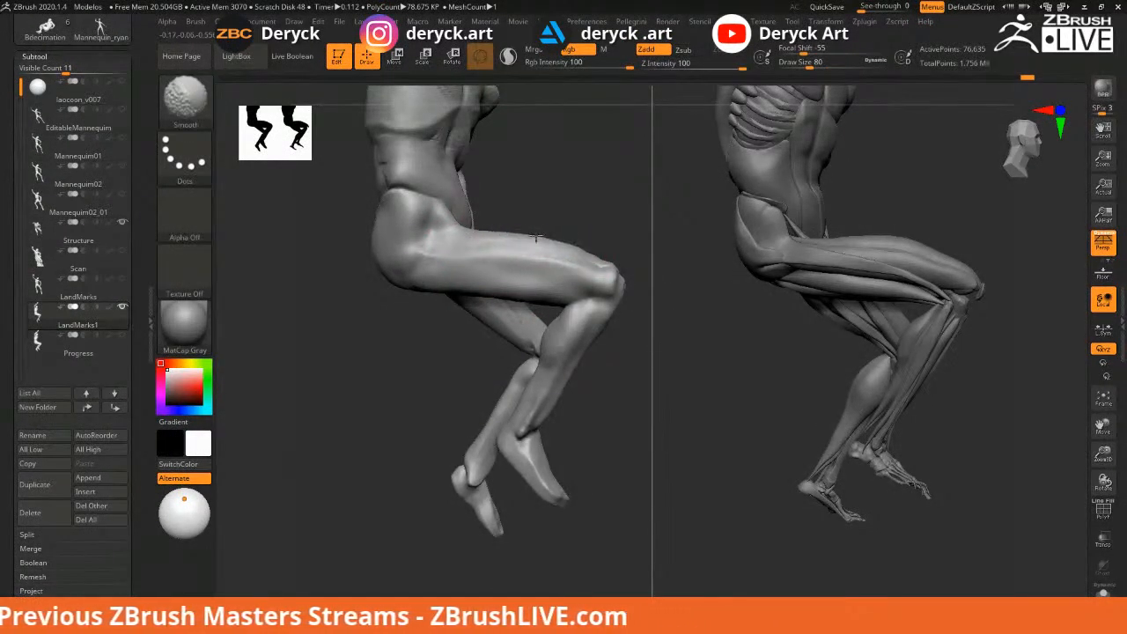
{"action": "left_click_drag", "start_coordinate": [568, 214], "coordinate": [532, 233]}
{"action": "mouse_move", "coordinate": [416, 249]}
{"action": "left_mouse_down"}
{"action": "mouse_move", "coordinate": [390, 251]}
{"action": "mouse_move", "coordinate": [412, 277]}
{"action": "mouse_move", "coordinate": [399, 261]}
{"action": "mouse_move", "coordinate": [410, 265]}
{"action": "mouse_move", "coordinate": [411, 282]}
{"action": "mouse_move", "coordinate": [441, 271]}
{"action": "mouse_move", "coordinate": [403, 270]}
{"action": "mouse_move", "coordinate": [428, 284]}
{"action": "left_mouse_up"}
Smooth the rough patch on the inner thigh between ClayBuildup strokes
{"action": "key", "text": "shift"}
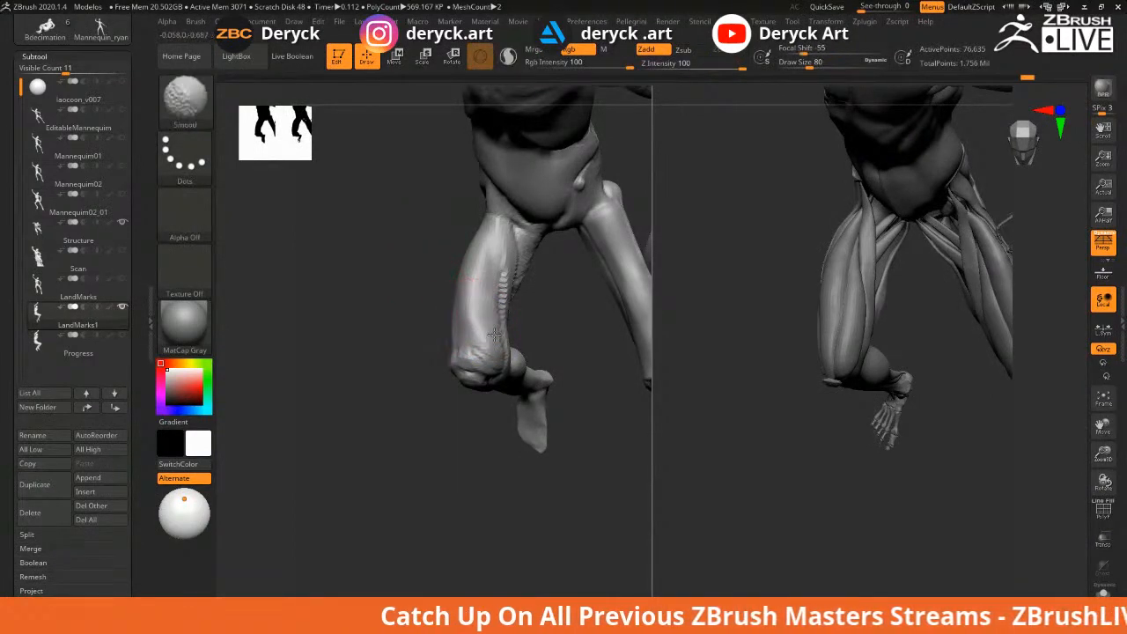
{"action": "mouse_move", "coordinate": [461, 209]}
{"action": "left_mouse_down"}
{"action": "mouse_move", "coordinate": [373, 244]}
{"action": "mouse_move", "coordinate": [383, 258]}
{"action": "mouse_move", "coordinate": [368, 256]}
{"action": "mouse_move", "coordinate": [379, 257]}
{"action": "left_mouse_up"}
{"action": "key", "text": "b"}
{"action": "key", "text": "c"}
{"action": "key", "text": "b"}
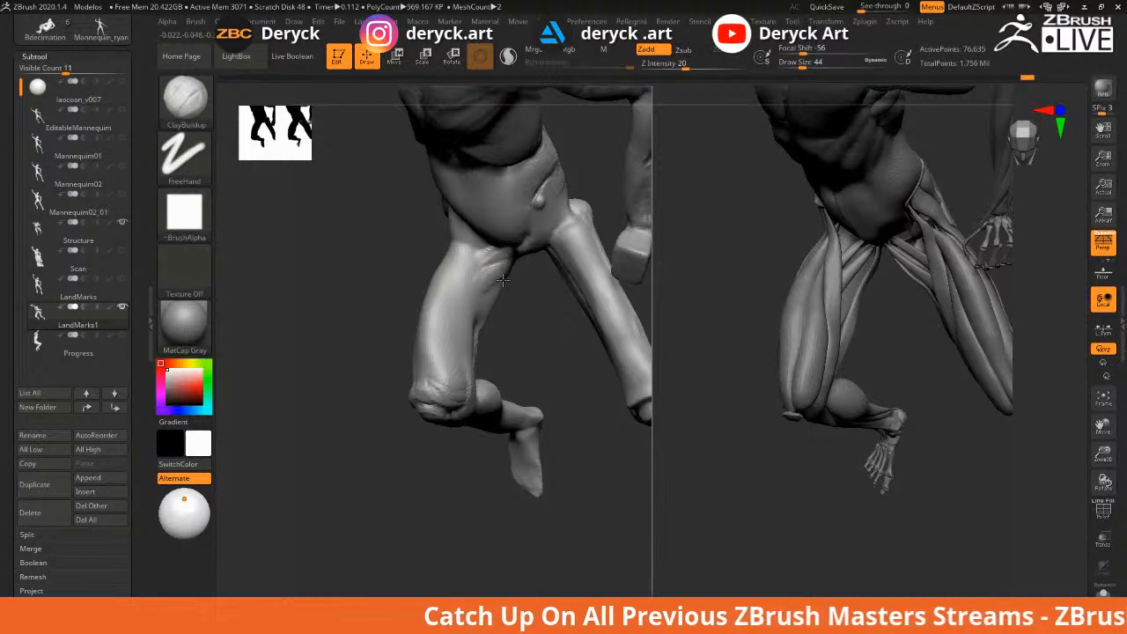
{"action": "key", "text": "shift"}
{"action": "mouse_move", "coordinate": [497, 248]}
{"action": "left_mouse_down", "text": "shift"}
{"action": "mouse_move", "coordinate": [495, 284]}
{"action": "mouse_move", "coordinate": [511, 278]}
{"action": "left_mouse_up", "text": "shift"}
{"action": "mouse_move", "coordinate": [483, 314]}
{"action": "left_mouse_down", "text": "shift"}
{"action": "mouse_move", "coordinate": [523, 314]}
{"action": "mouse_move", "coordinate": [478, 277]}
{"action": "left_mouse_up", "text": "shift"}
Select the Move brush at size 65 and smooth the rough clay on the thigh
{"action": "key", "text": "b"}
{"action": "key", "text": "m"}
{"action": "key", "text": "v"}
{"action": "key", "text": "s"}
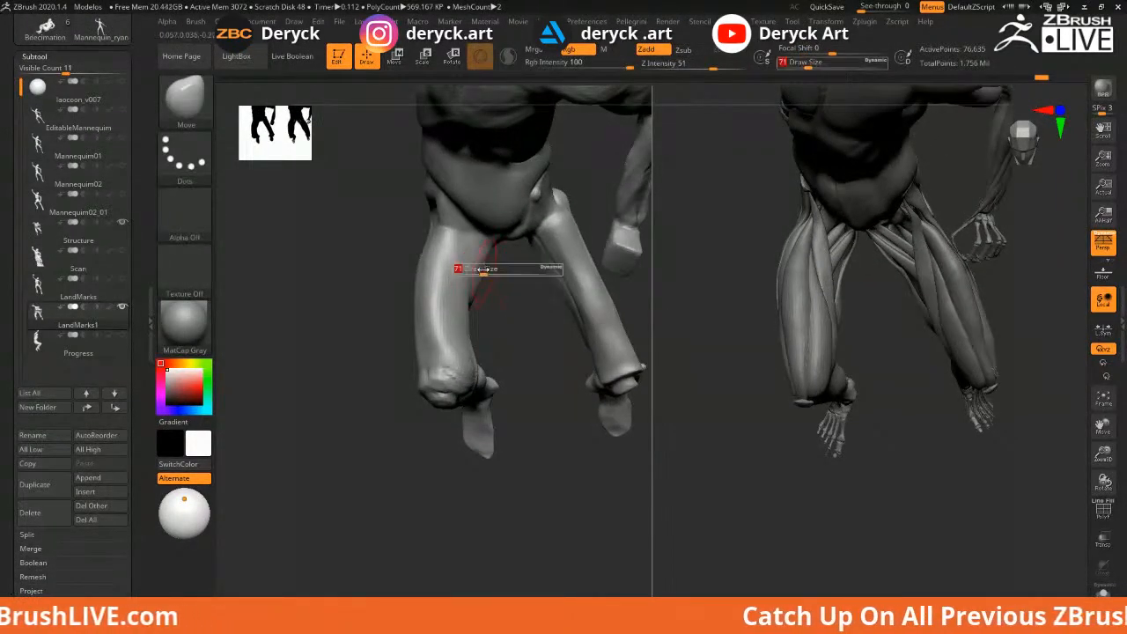
{"action": "mouse_move", "coordinate": [513, 284]}
{"action": "left_mouse_down"}
{"action": "mouse_move", "coordinate": [482, 265]}
{"action": "mouse_move", "coordinate": [455, 274]}
{"action": "mouse_move", "coordinate": [359, 263]}
{"action": "left_mouse_up"}
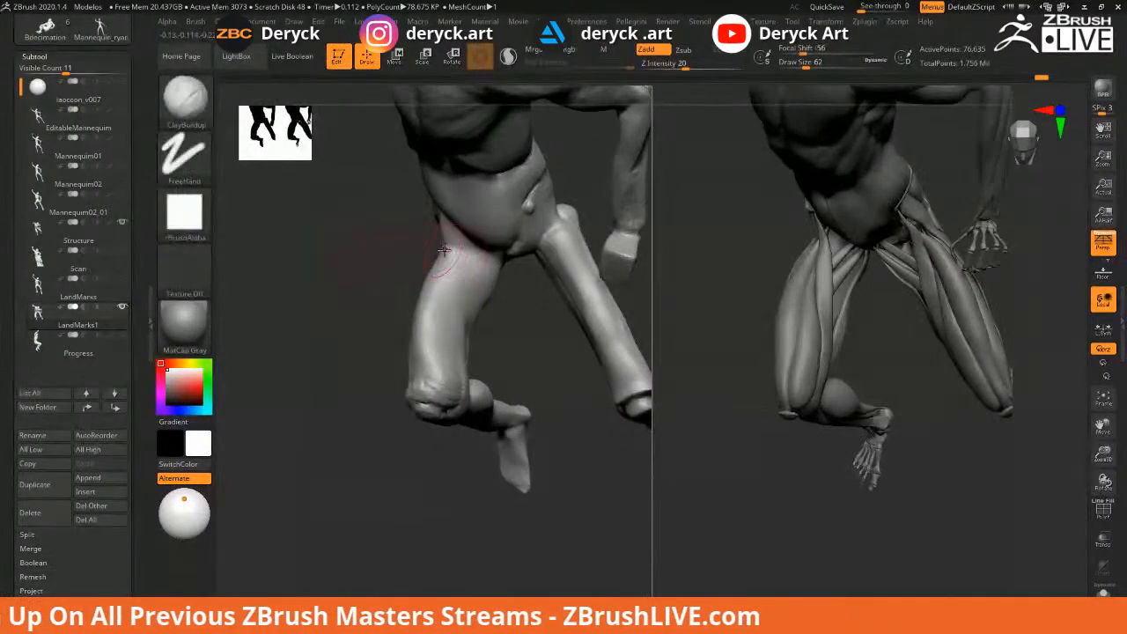
{"action": "left_click_drag", "start_coordinate": [310, 225], "coordinate": [449, 257]}
{"action": "left_click_drag", "start_coordinate": [424, 233], "coordinate": [486, 283]}
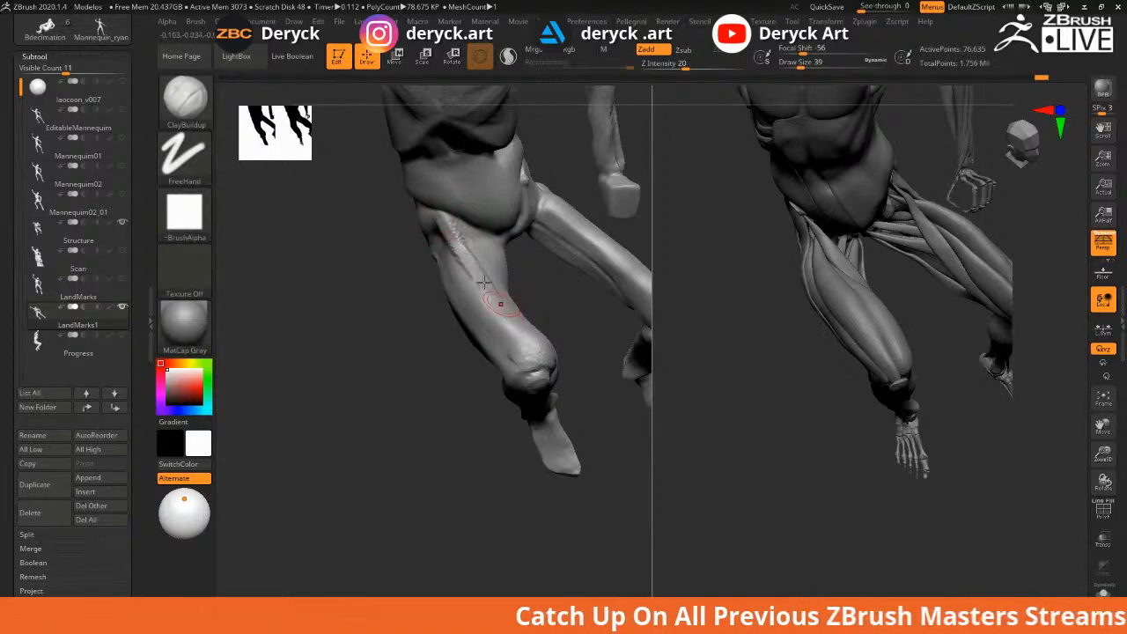
{"action": "left_click_drag", "start_coordinate": [517, 299], "coordinate": [455, 231]}
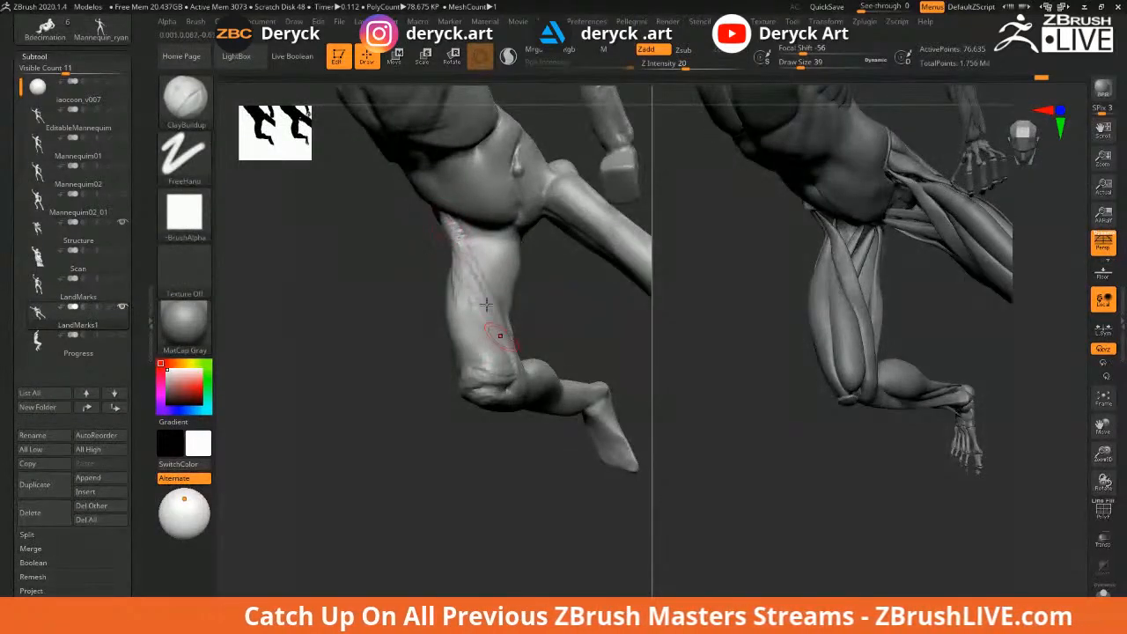
{"action": "mouse_move", "coordinate": [486, 304]}
{"action": "left_mouse_down", "text": "shift"}
{"action": "mouse_move", "coordinate": [475, 314]}
{"action": "mouse_move", "coordinate": [467, 273]}
{"action": "left_mouse_up", "text": "shift"}
Reselect the Move brush and orbit in closer on both figures
{"action": "mouse_move", "coordinate": [462, 273]}
{"action": "right_mouse_down"}
{"action": "mouse_move", "coordinate": [388, 286]}
{"action": "mouse_move", "coordinate": [370, 255]}
{"action": "right_mouse_up"}
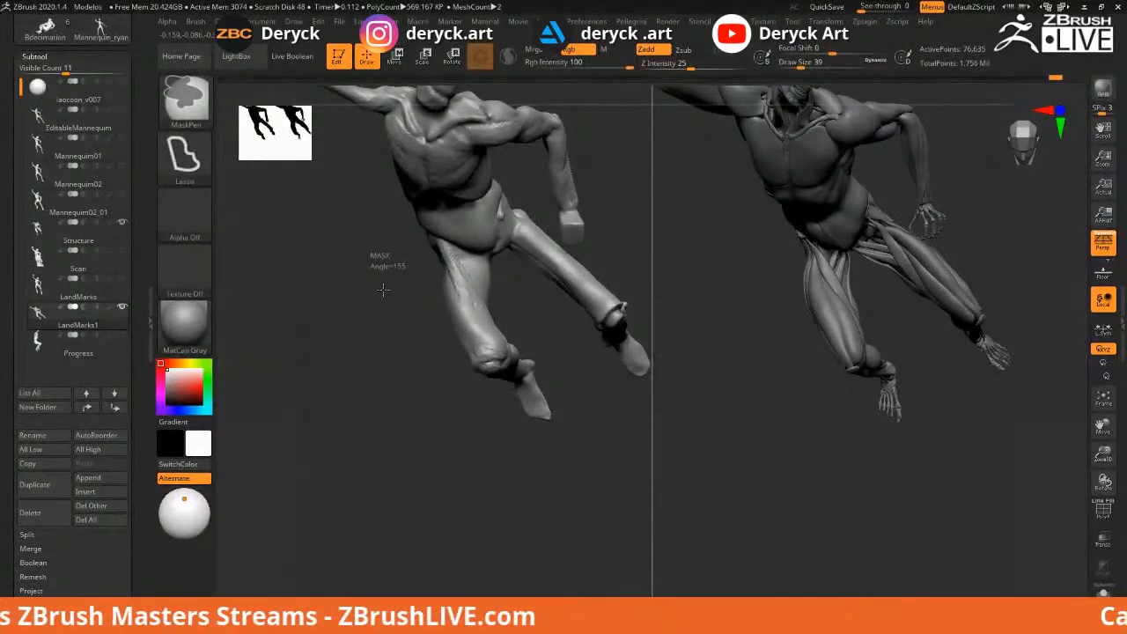
{"action": "mouse_move", "coordinate": [388, 300]}
{"action": "right_mouse_down"}
{"action": "mouse_move", "coordinate": [356, 237]}
{"action": "mouse_move", "coordinate": [396, 239]}
{"action": "right_mouse_up"}
{"action": "key", "text": "b"}
{"action": "key", "text": "m"}
{"action": "key", "text": "v"}
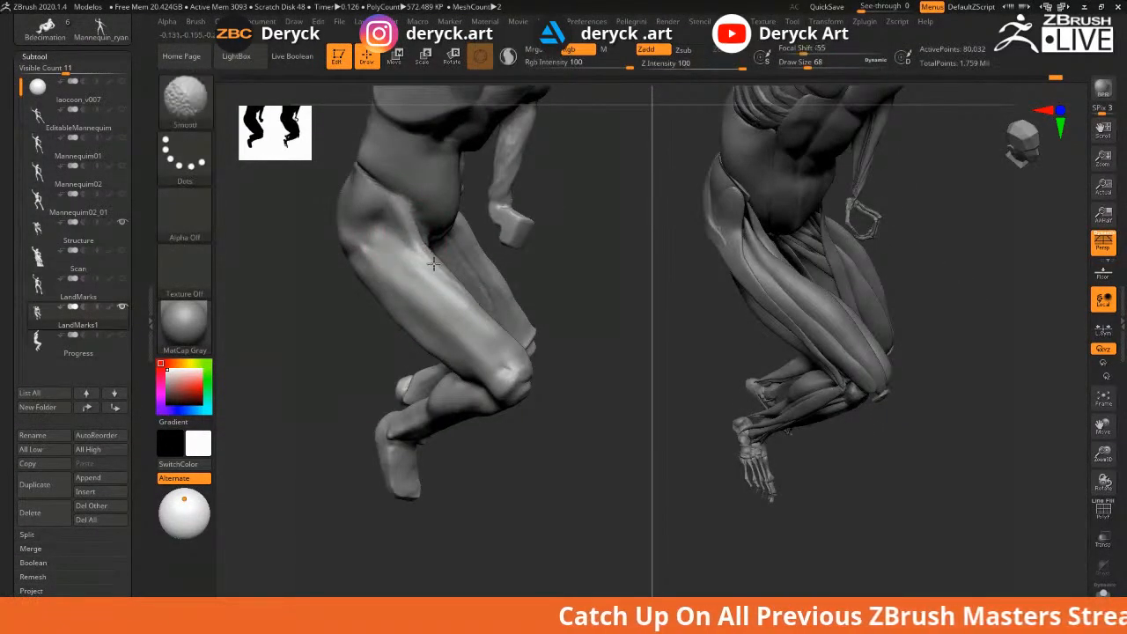
{"action": "mouse_move", "coordinate": [604, 282]}
{"action": "right_mouse_down", "text": "shift"}
{"action": "mouse_move", "coordinate": [398, 301]}
{"action": "mouse_move", "coordinate": [410, 294]}
{"action": "mouse_move", "coordinate": [448, 327]}
{"action": "mouse_move", "coordinate": [433, 327]}
{"action": "mouse_move", "coordinate": [395, 314]}
{"action": "mouse_move", "coordinate": [386, 286]}
{"action": "mouse_move", "coordinate": [403, 279]}
{"action": "mouse_move", "coordinate": [404, 334]}
{"action": "mouse_move", "coordinate": [378, 344]}
{"action": "mouse_move", "coordinate": [371, 337]}
{"action": "mouse_move", "coordinate": [403, 329]}
{"action": "mouse_move", "coordinate": [388, 311]}
{"action": "right_mouse_up", "text": "shift"}
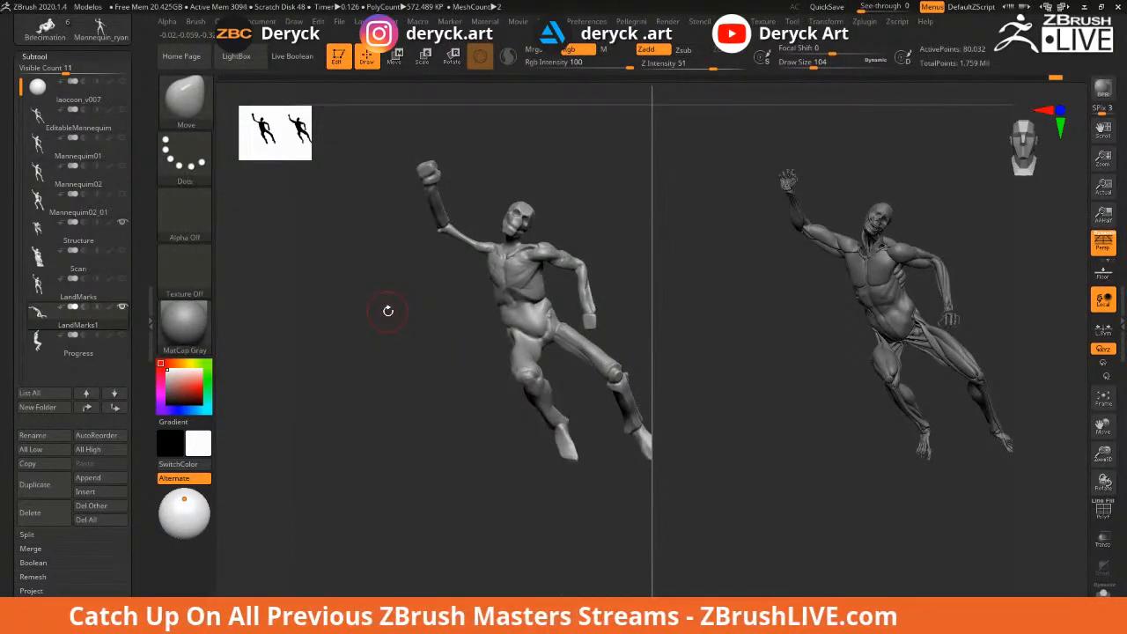
Raise the brush size to 108 while framing both figures
{"action": "mouse_move", "coordinate": [457, 324]}
{"action": "right_mouse_down"}
{"action": "mouse_move", "coordinate": [405, 314]}
{"action": "mouse_move", "coordinate": [428, 372]}
{"action": "mouse_move", "coordinate": [509, 373]}
{"action": "right_mouse_up"}
{"action": "key", "text": "s"}
{"action": "left_click_drag", "start_coordinate": [510, 374], "coordinate": [512, 375]}
{"action": "mouse_move", "coordinate": [440, 355]}
{"action": "right_mouse_down"}
{"action": "mouse_move", "coordinate": [420, 337]}
{"action": "mouse_move", "coordinate": [424, 354]}
{"action": "right_mouse_up"}
Switch to ClayBuildup and lower its Draw Size to 49 for the area above the knee
{"action": "key", "text": "b"}
{"action": "key", "text": "c"}
{"action": "key", "text": "b"}
{"action": "key", "text": "s"}
{"action": "left_click_drag", "start_coordinate": [472, 274], "coordinate": [458, 251]}
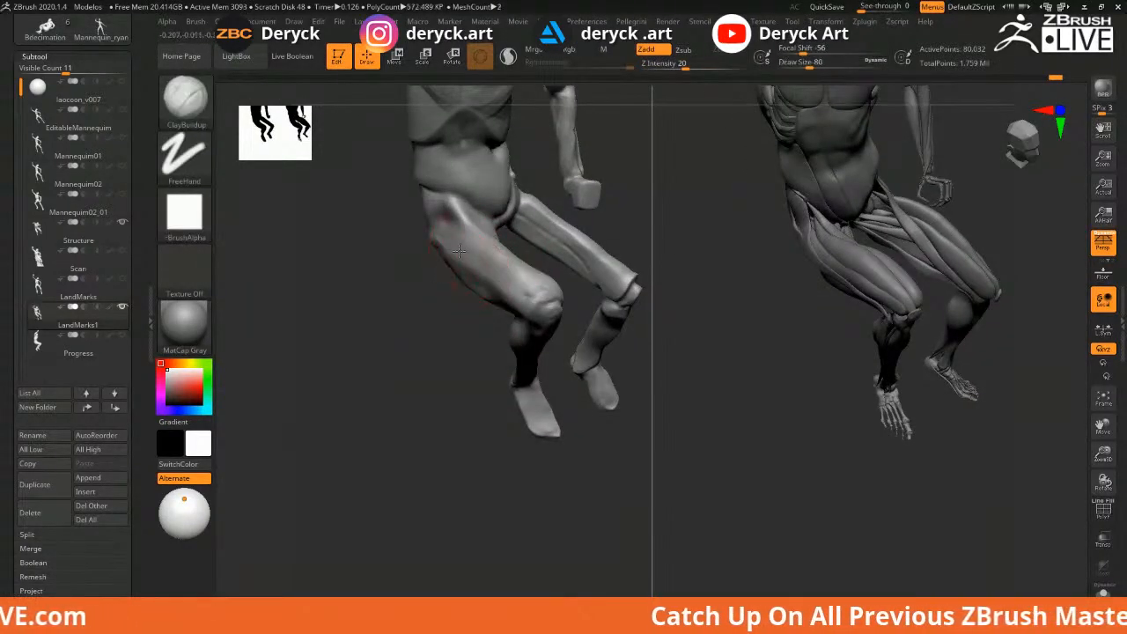
{"action": "key", "text": "s"}
{"action": "mouse_move", "coordinate": [533, 295]}
{"action": "left_mouse_down"}
{"action": "mouse_move", "coordinate": [453, 251]}
{"action": "mouse_move", "coordinate": [515, 289]}
{"action": "mouse_move", "coordinate": [531, 283]}
{"action": "mouse_move", "coordinate": [454, 257]}
{"action": "mouse_move", "coordinate": [513, 284]}
{"action": "mouse_move", "coordinate": [477, 268]}
{"action": "left_mouse_up"}
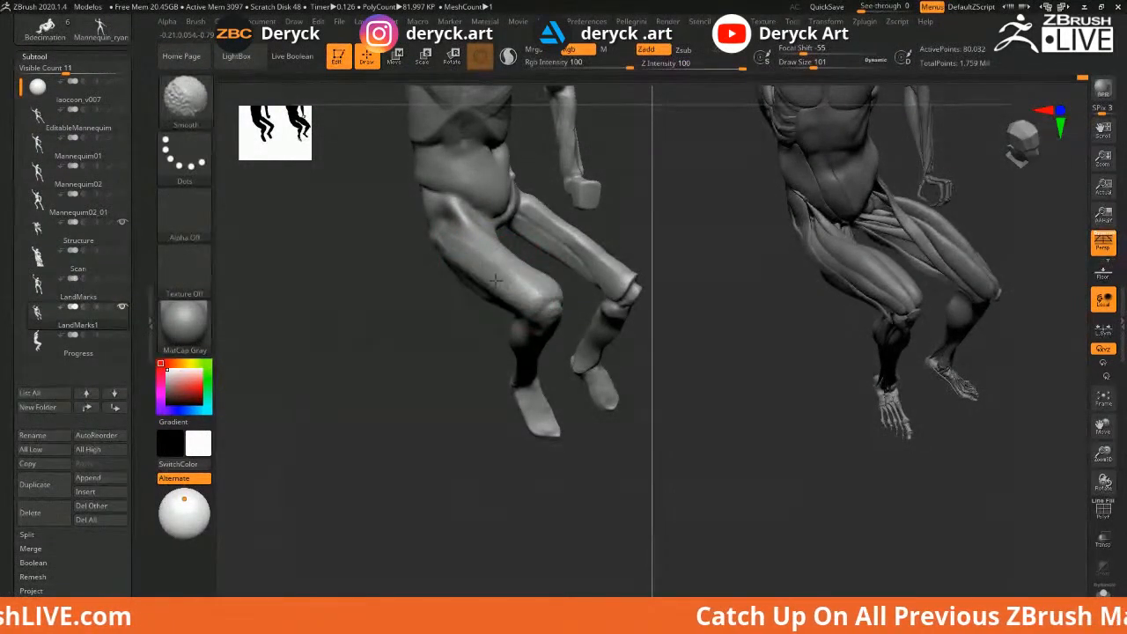
{"action": "mouse_move", "coordinate": [385, 262]}
{"action": "left_mouse_down"}
{"action": "mouse_move", "coordinate": [378, 253]}
{"action": "mouse_move", "coordinate": [401, 314]}
{"action": "mouse_move", "coordinate": [475, 315]}
{"action": "mouse_move", "coordinate": [410, 327]}
{"action": "left_mouse_up"}
{"action": "left_click_drag", "start_coordinate": [546, 354], "coordinate": [510, 354]}
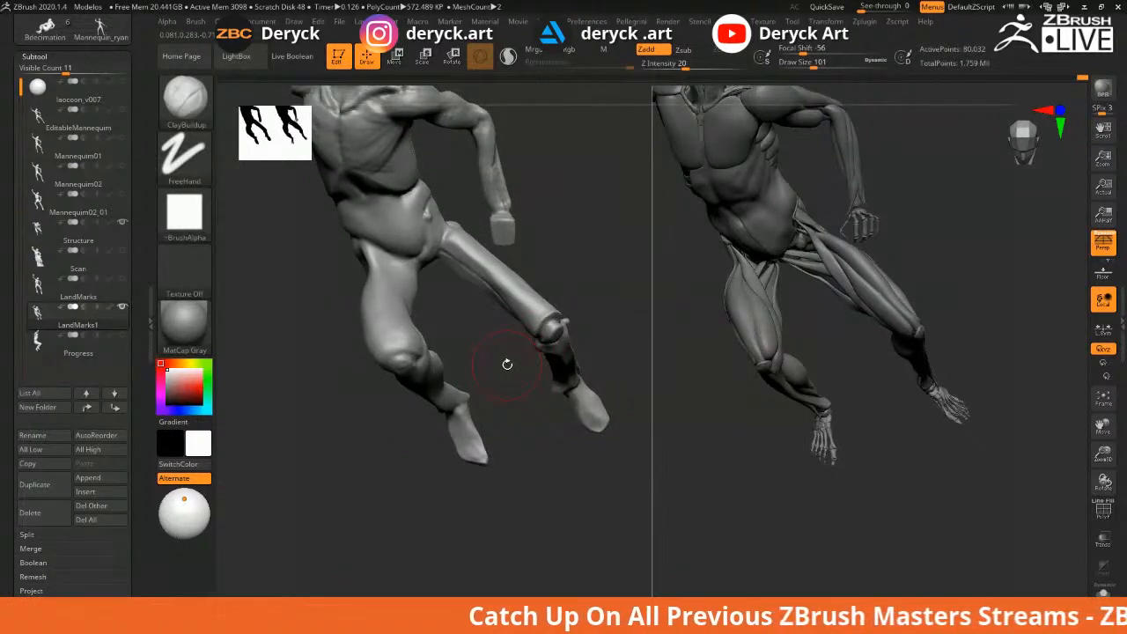
Frame the raised legs side-on and shrink the ClayBuildup brush to 51
{"action": "left_click_drag", "start_coordinate": [591, 259], "coordinate": [593, 287]}
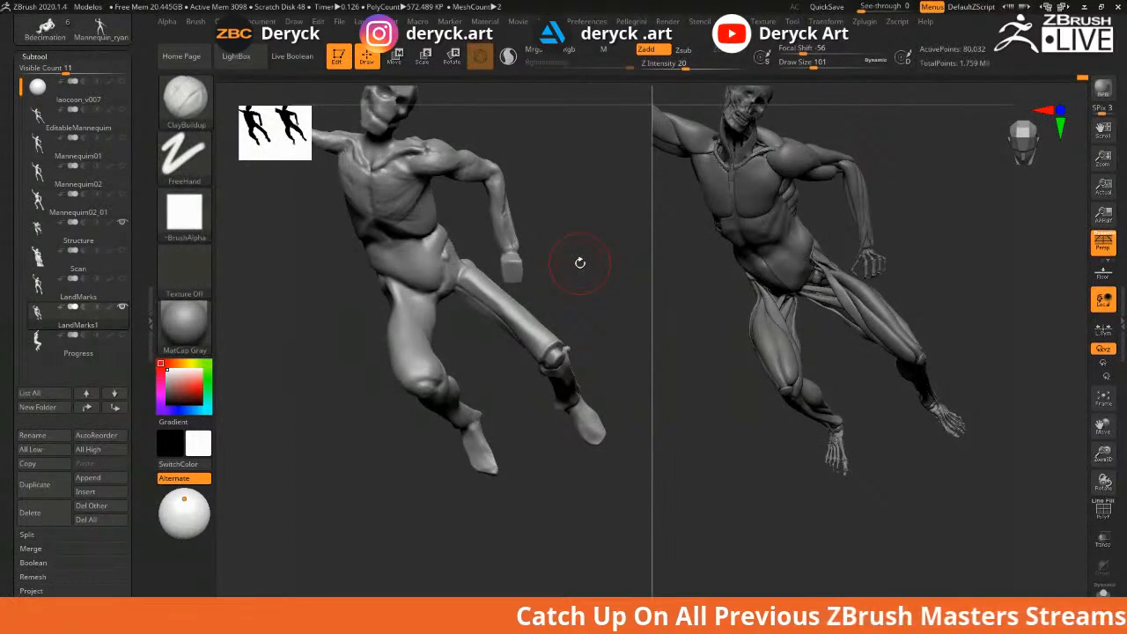
{"action": "left_click_drag", "start_coordinate": [610, 294], "coordinate": [581, 295], "text": "alt"}
{"action": "key", "text": "s"}
{"action": "left_click_drag", "start_coordinate": [456, 257], "coordinate": [444, 252]}
{"action": "key", "text": "s"}
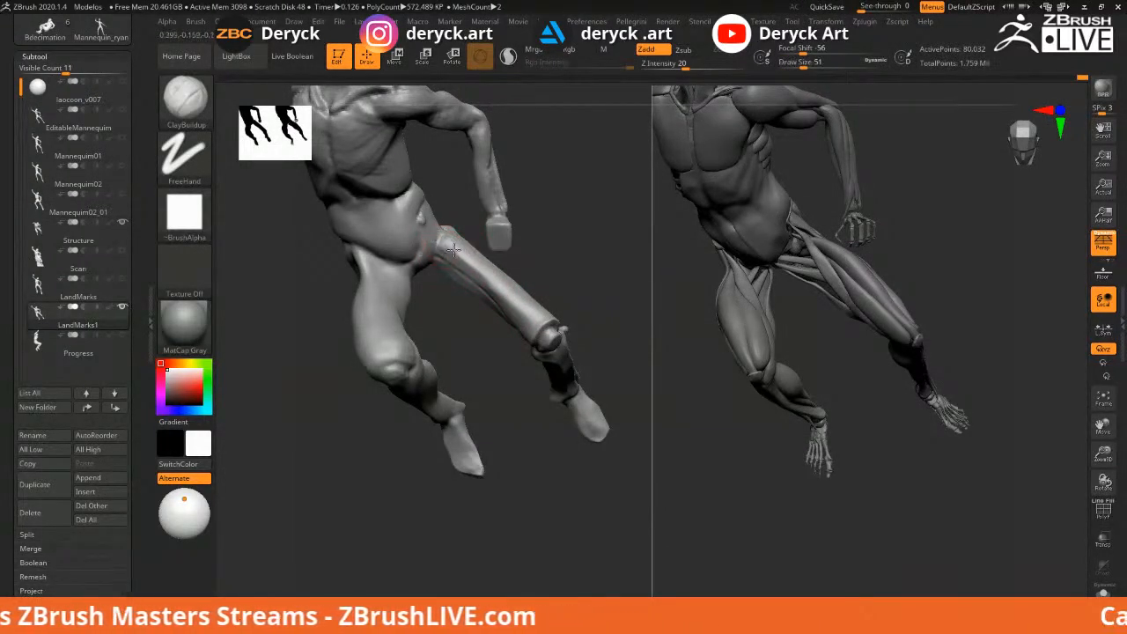
{"action": "mouse_move", "coordinate": [486, 334]}
{"action": "left_mouse_down"}
{"action": "mouse_move", "coordinate": [436, 242]}
{"action": "mouse_move", "coordinate": [513, 324]}
{"action": "mouse_move", "coordinate": [521, 315]}
{"action": "left_mouse_up"}
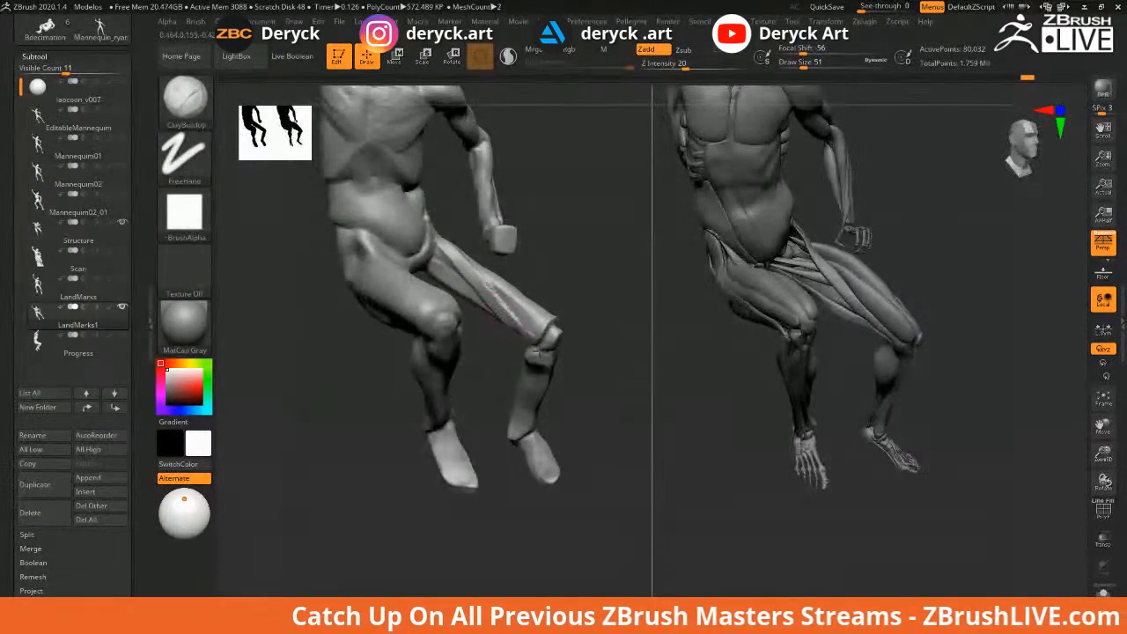
{"action": "mouse_move", "coordinate": [491, 352]}
{"action": "left_mouse_down"}
{"action": "mouse_move", "coordinate": [511, 355]}
{"action": "mouse_move", "coordinate": [498, 355]}
{"action": "left_mouse_up"}
Shrink the brush to 41 and Shift-smooth the clay at the groin and inner thigh
{"action": "key", "text": "shift"}
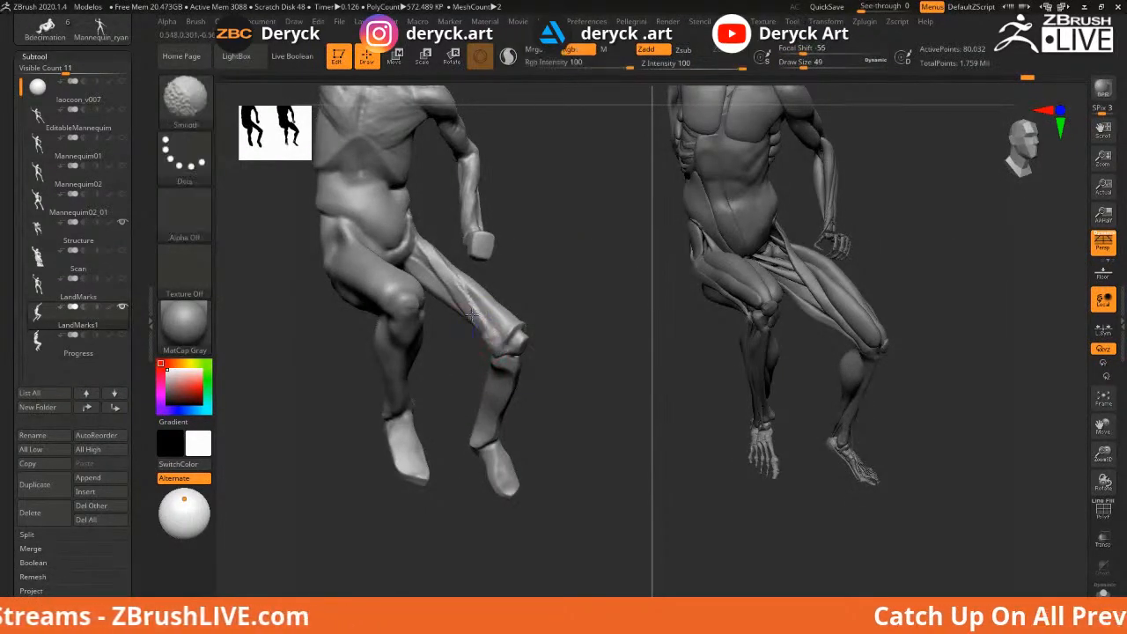
{"action": "left_click_drag", "start_coordinate": [472, 315], "coordinate": [463, 323]}
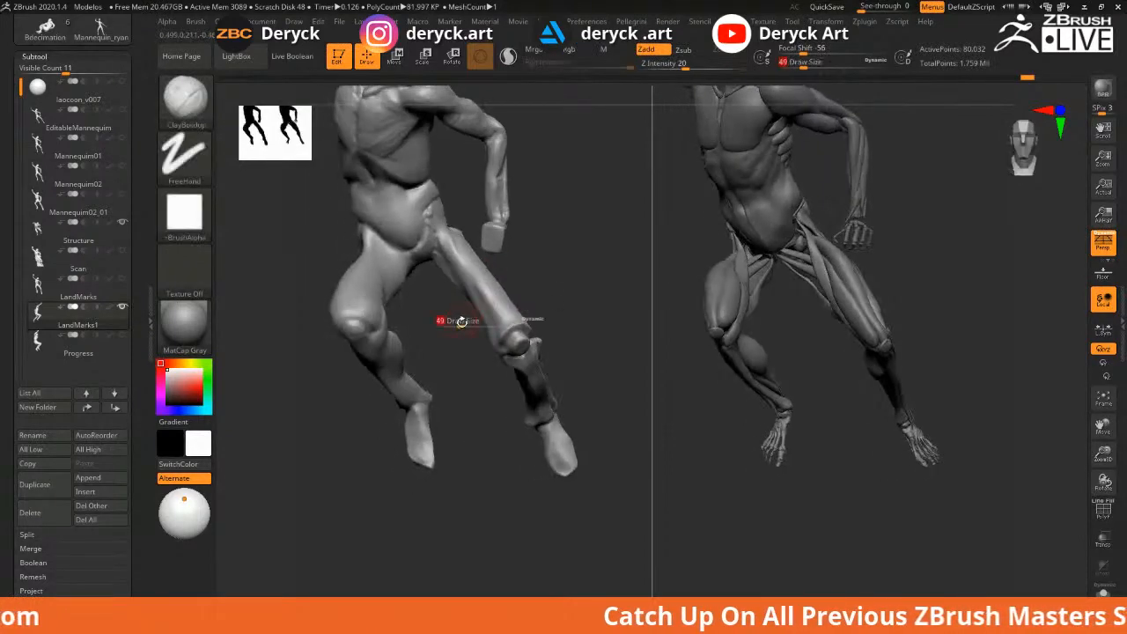
{"action": "key", "text": "shift"}
{"action": "mouse_move", "coordinate": [446, 311]}
{"action": "left_mouse_down"}
{"action": "mouse_move", "coordinate": [432, 320]}
{"action": "mouse_move", "coordinate": [446, 320]}
{"action": "left_mouse_up"}
{"action": "key", "text": "s"}
{"action": "mouse_move", "coordinate": [421, 263]}
{"action": "left_mouse_down"}
{"action": "mouse_move", "coordinate": [448, 320]}
{"action": "mouse_move", "coordinate": [447, 276]}
{"action": "left_mouse_up"}
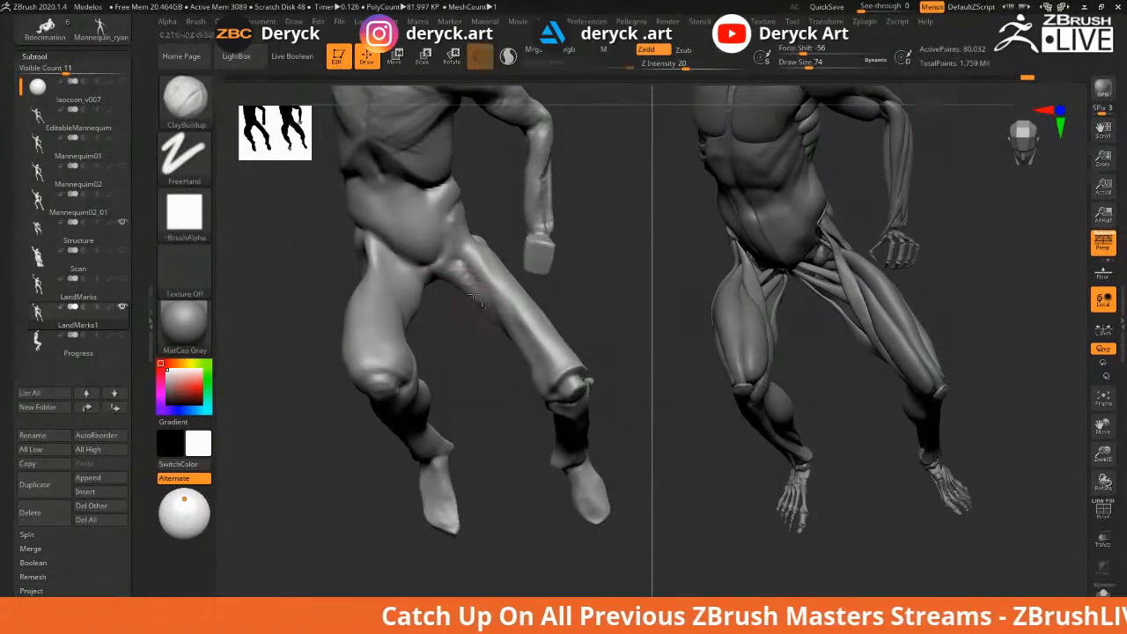
{"action": "mouse_move", "coordinate": [462, 275]}
{"action": "left_mouse_down", "text": "shift"}
{"action": "mouse_move", "coordinate": [478, 297]}
{"action": "mouse_move", "coordinate": [460, 322]}
{"action": "mouse_move", "coordinate": [508, 243]}
{"action": "left_mouse_up", "text": "shift"}
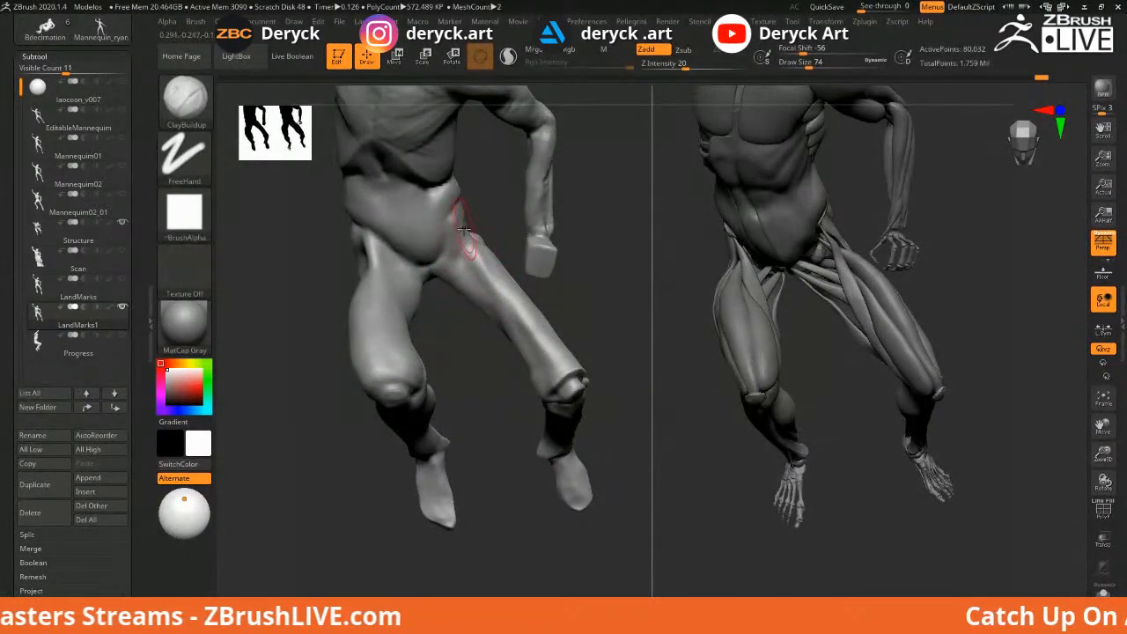
With ClayBuildup, build a ridge down the thigh from hip to knee
{"action": "key", "text": "b"}
{"action": "key", "text": "m"}
{"action": "key", "text": "v"}
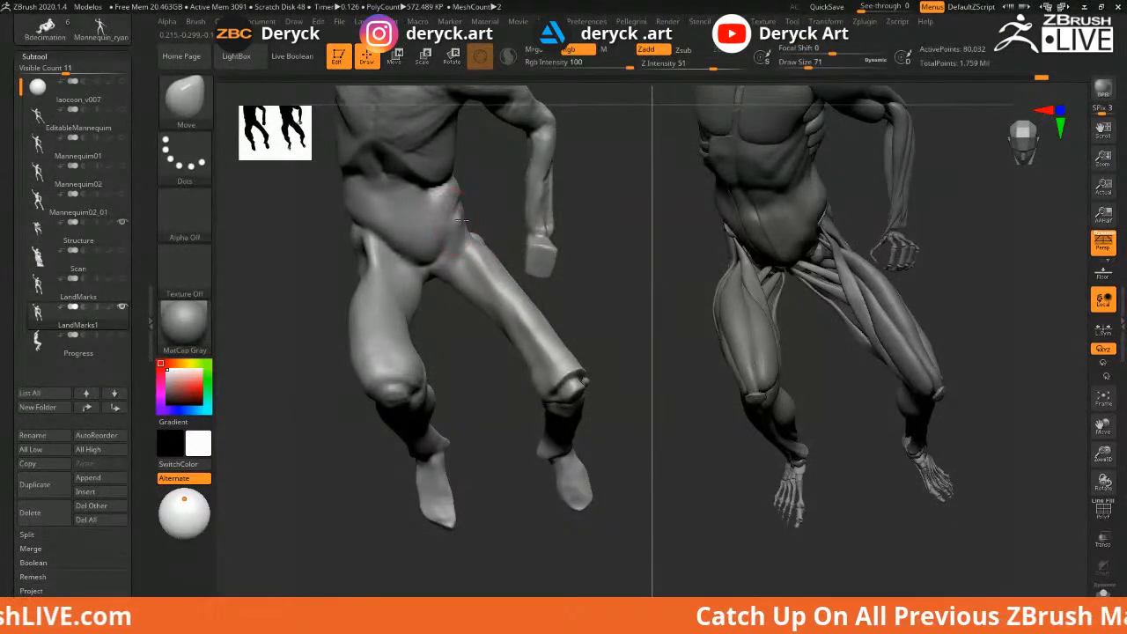
{"action": "key", "text": "b"}
{"action": "key", "text": "c"}
{"action": "key", "text": "b"}
{"action": "key", "text": "s"}
{"action": "left_click_drag", "start_coordinate": [461, 223], "coordinate": [491, 264]}
{"action": "key", "text": "ctrl+z"}
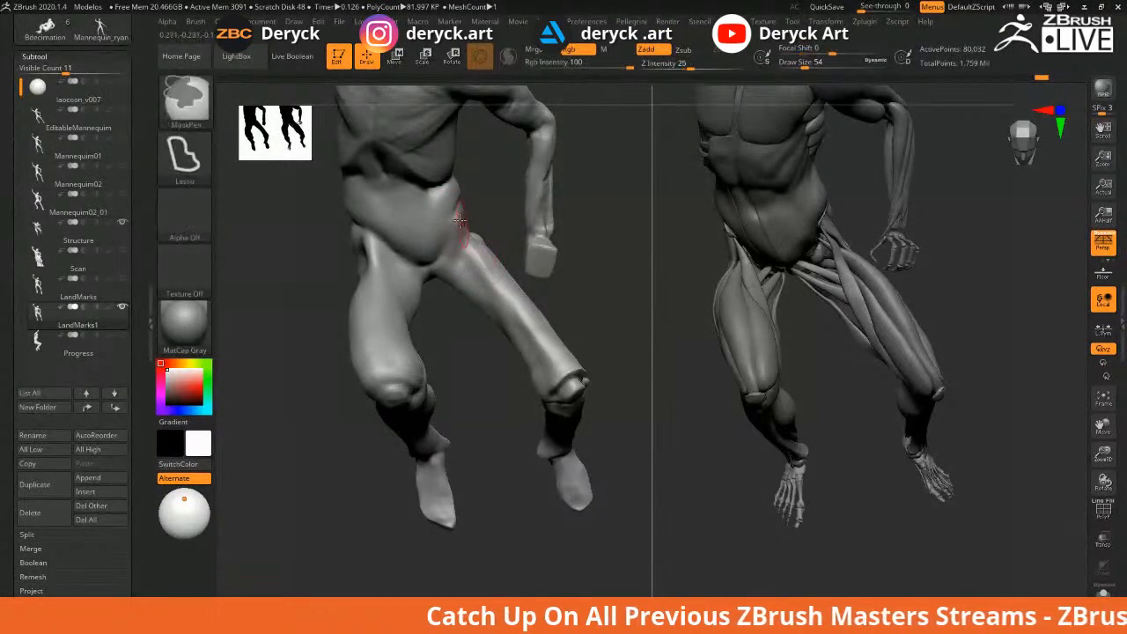
{"action": "left_click_drag", "start_coordinate": [461, 225], "coordinate": [551, 374]}
{"action": "left_click_drag", "start_coordinate": [473, 248], "coordinate": [553, 379]}
Reframe the legs, enlarge the brush from 54 to 74 and smooth the thigh
{"action": "mouse_move", "coordinate": [625, 332]}
{"action": "left_mouse_down", "text": "alt"}
{"action": "mouse_move", "coordinate": [591, 317]}
{"action": "mouse_move", "coordinate": [602, 340]}
{"action": "left_mouse_up", "text": "alt"}
{"action": "left_click_drag", "start_coordinate": [477, 296], "coordinate": [486, 264], "text": "shift"}
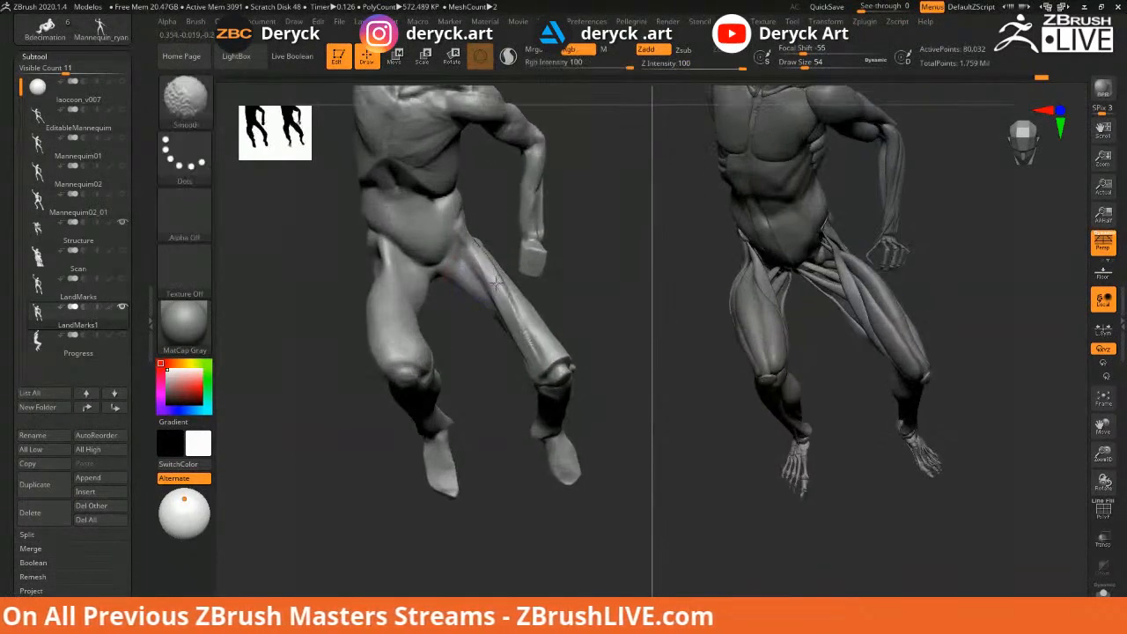
{"action": "left_click_drag", "start_coordinate": [599, 364], "coordinate": [573, 315], "text": "alt"}
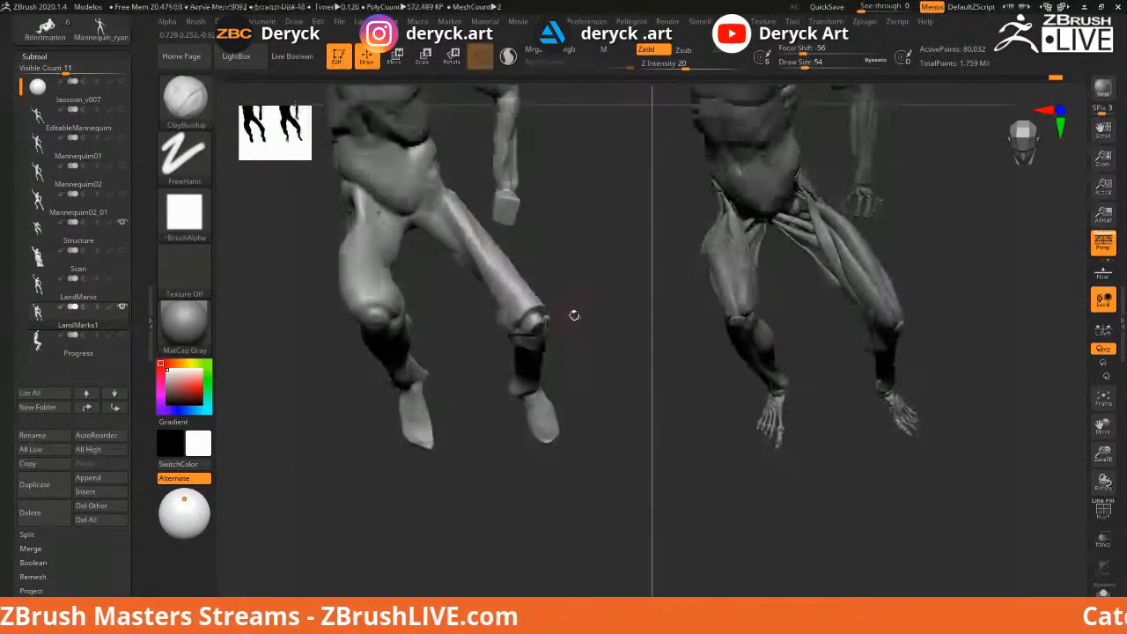
{"action": "key", "text": "s"}
{"action": "left_click", "coordinate": [514, 309]}
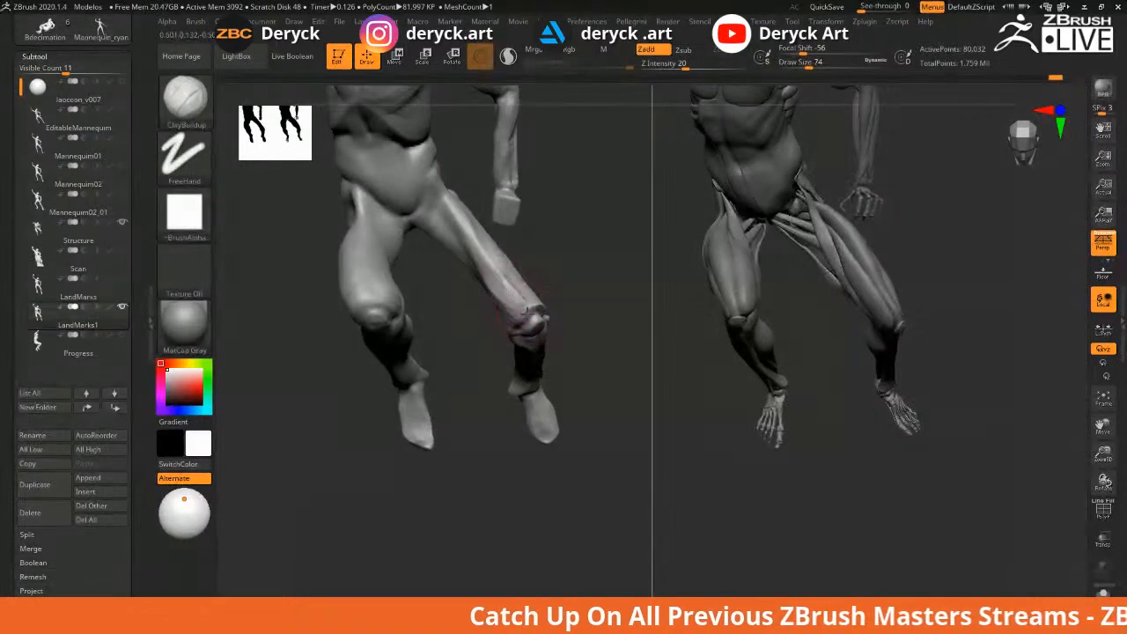
{"action": "key", "text": "shift"}
{"action": "mouse_move", "coordinate": [576, 290]}
{"action": "left_mouse_down"}
{"action": "mouse_move", "coordinate": [591, 302]}
{"action": "mouse_move", "coordinate": [568, 299]}
{"action": "left_mouse_up"}
{"action": "mouse_move", "coordinate": [459, 306]}
{"action": "left_mouse_down"}
{"action": "mouse_move", "coordinate": [426, 247]}
{"action": "mouse_move", "coordinate": [395, 253]}
{"action": "left_mouse_up"}
Deepen the crease beside the lower abdomen with DamStandard
{"action": "key", "text": "b"}
{"action": "key", "text": "d"}
{"action": "key", "text": "s"}
{"action": "key", "text": "shift"}
{"action": "mouse_move", "coordinate": [429, 280]}
{"action": "right_mouse_down"}
{"action": "mouse_move", "coordinate": [440, 280]}
{"action": "mouse_move", "coordinate": [427, 301]}
{"action": "right_mouse_up"}
Build up clay on the mannequin's pelvis with ClayBuildup
{"action": "key", "text": "b"}
{"action": "key", "text": "c"}
{"action": "key", "text": "b"}
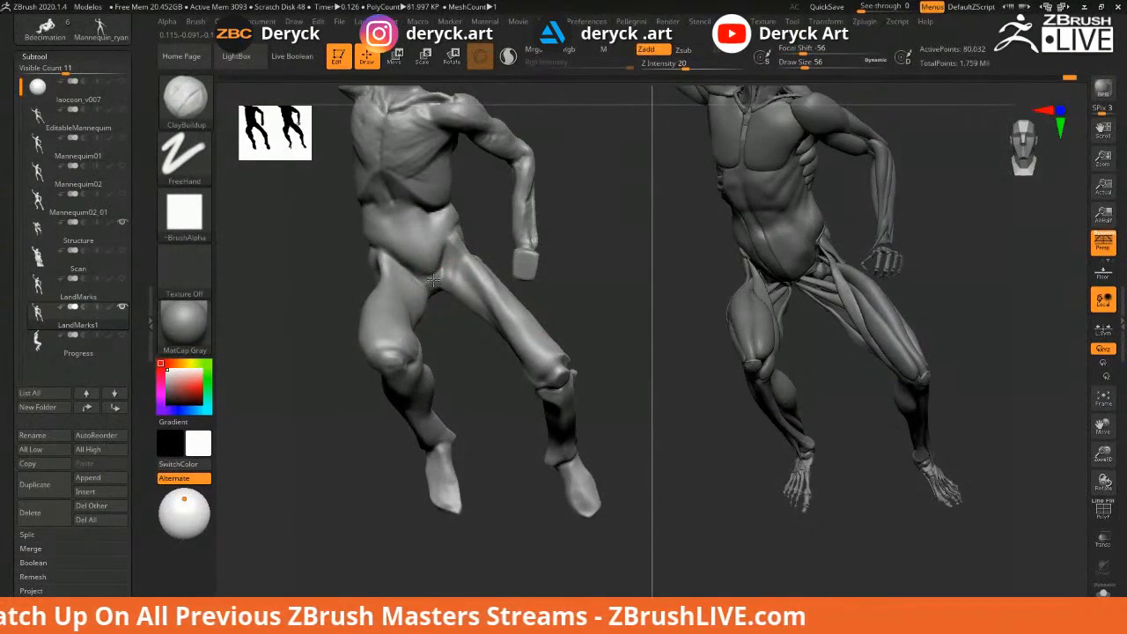
{"action": "right_click_drag", "start_coordinate": [453, 326], "coordinate": [443, 293]}
{"action": "mouse_move", "coordinate": [438, 284]}
{"action": "left_mouse_down"}
{"action": "mouse_move", "coordinate": [422, 282]}
{"action": "mouse_move", "coordinate": [437, 287]}
{"action": "left_mouse_up"}
{"action": "mouse_move", "coordinate": [456, 336]}
{"action": "right_mouse_down"}
{"action": "mouse_move", "coordinate": [493, 333]}
{"action": "mouse_move", "coordinate": [448, 323]}
{"action": "mouse_move", "coordinate": [487, 300]}
{"action": "right_mouse_up"}
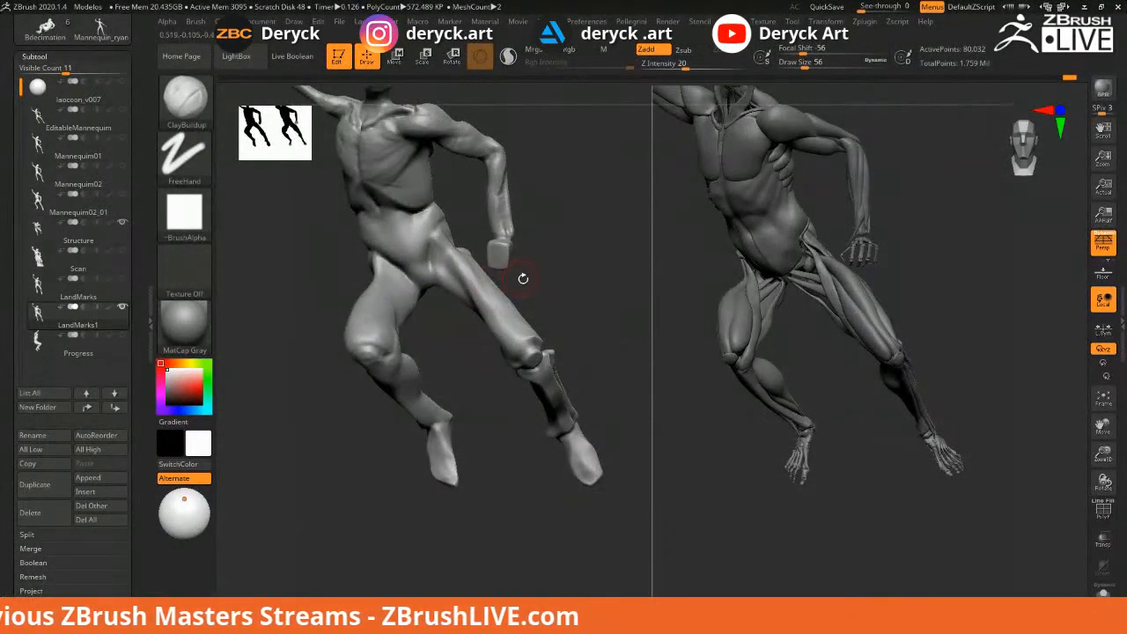
{"action": "right_click_drag", "start_coordinate": [571, 283], "coordinate": [431, 257]}
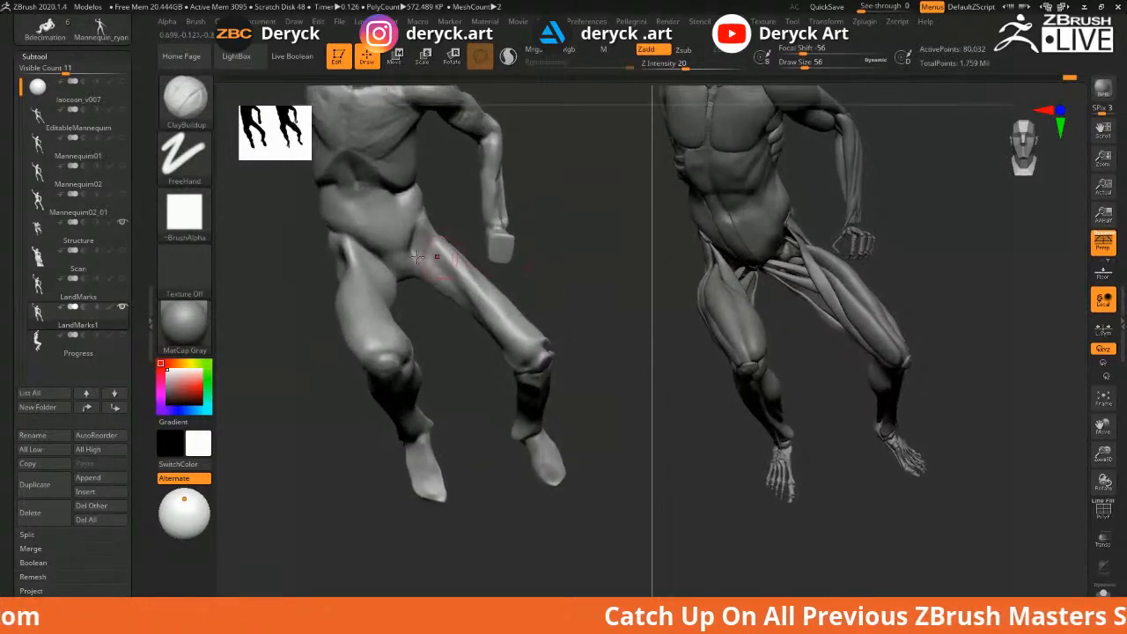
{"action": "right_click_drag", "start_coordinate": [579, 274], "coordinate": [430, 226]}
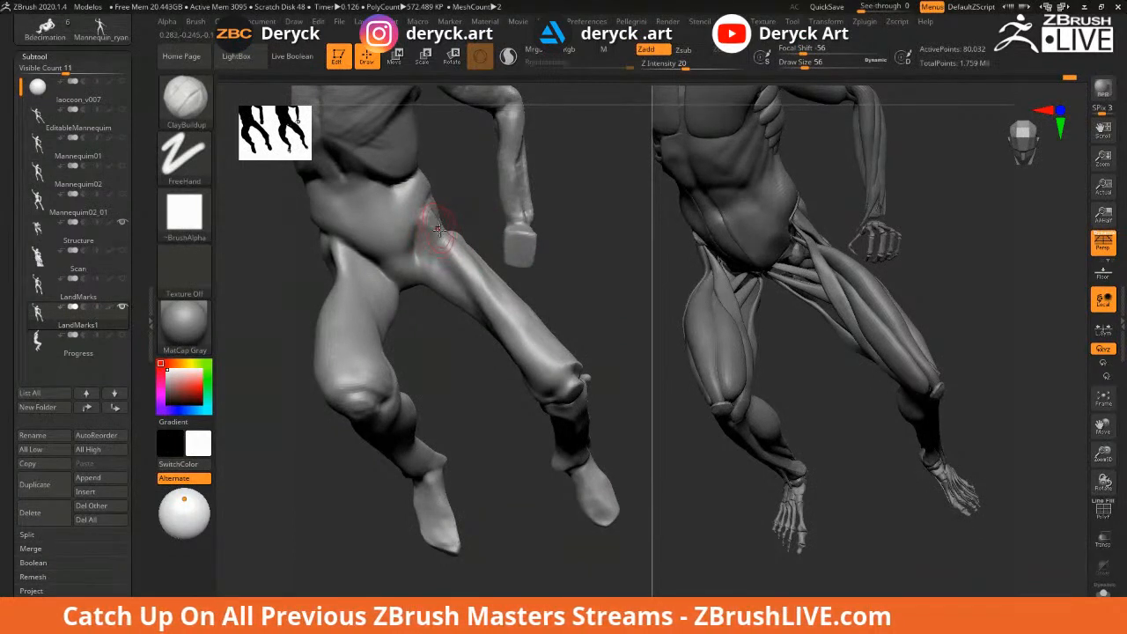
Shrink the brush from 56 to 39 and build clay down the thigh
{"action": "key", "text": "s"}
{"action": "mouse_move", "coordinate": [432, 225]}
{"action": "left_mouse_down"}
{"action": "mouse_move", "coordinate": [495, 310]}
{"action": "mouse_move", "coordinate": [422, 226]}
{"action": "mouse_move", "coordinate": [438, 229]}
{"action": "left_mouse_up"}
{"action": "key", "text": "s"}
{"action": "key", "text": "s"}
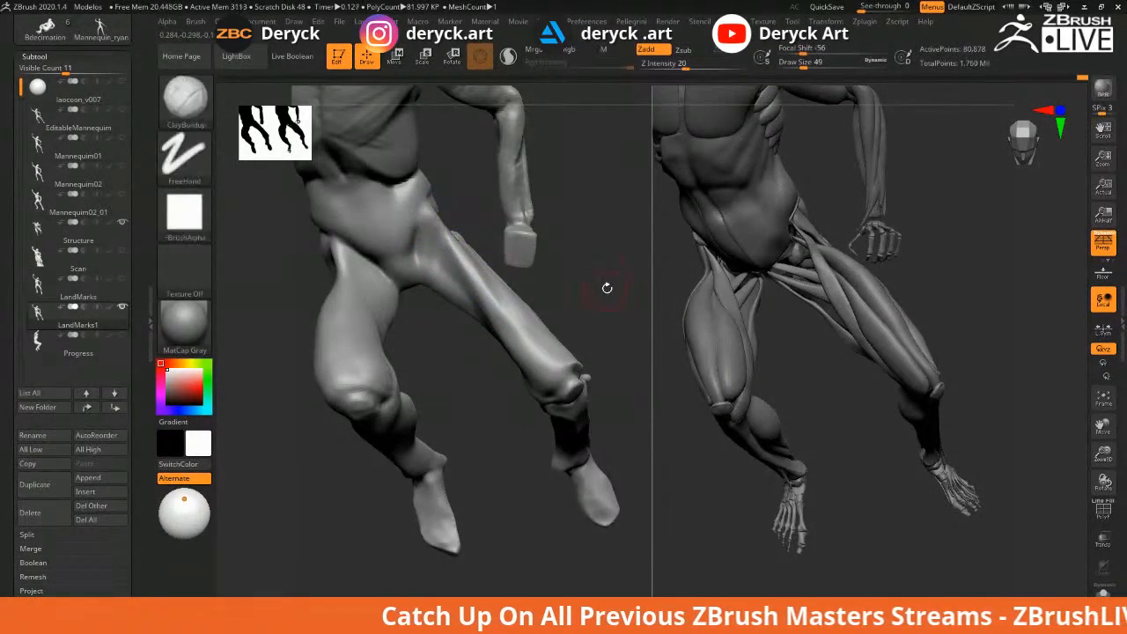
{"action": "mouse_move", "coordinate": [611, 297]}
{"action": "left_mouse_down"}
{"action": "mouse_move", "coordinate": [592, 293]}
{"action": "mouse_move", "coordinate": [581, 246]}
{"action": "mouse_move", "coordinate": [590, 296]}
{"action": "mouse_move", "coordinate": [566, 305]}
{"action": "mouse_move", "coordinate": [591, 337]}
{"action": "mouse_move", "coordinate": [538, 269]}
{"action": "mouse_move", "coordinate": [447, 266]}
{"action": "mouse_move", "coordinate": [465, 286]}
{"action": "left_mouse_up"}
Shrink the DamStandard brush from 62 to 44
{"action": "key", "text": "b"}
{"action": "key", "text": "d"}
{"action": "key", "text": "s"}
{"action": "key", "text": "s"}
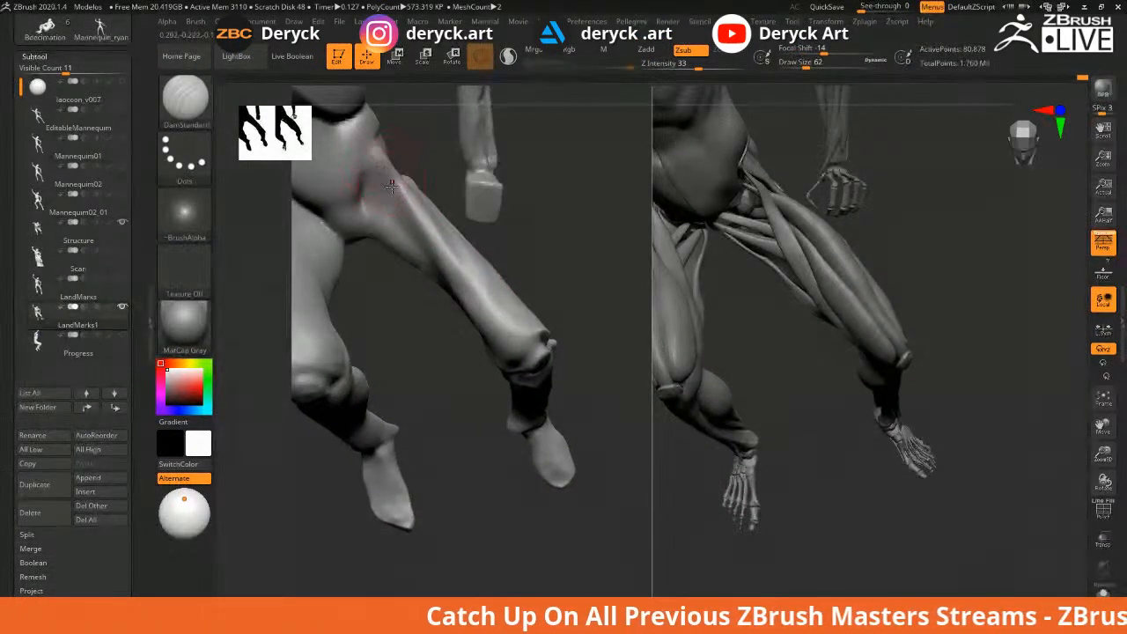
{"action": "mouse_move", "coordinate": [430, 154]}
{"action": "left_mouse_down"}
{"action": "mouse_move", "coordinate": [423, 191]}
{"action": "mouse_move", "coordinate": [366, 207]}
{"action": "left_mouse_up"}
{"action": "key", "text": "s"}
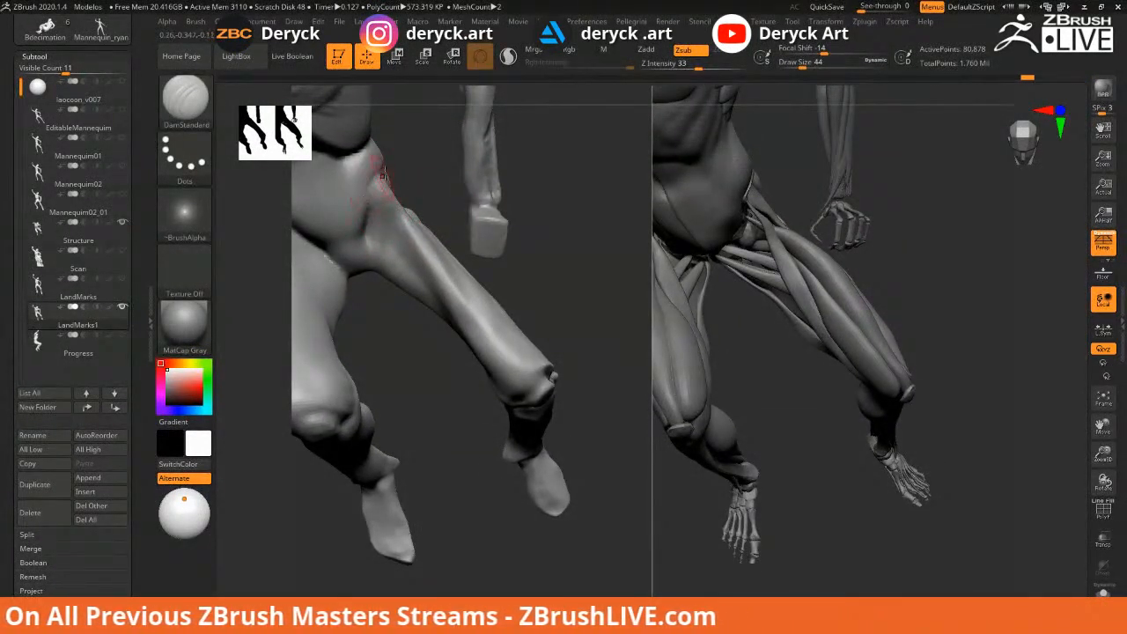
{"action": "left_click_drag", "start_coordinate": [531, 274], "coordinate": [561, 282]}
Fill the dark groove down the thigh with ClayBuildup at sizes 31 and 41
{"action": "key", "text": "b"}
{"action": "key", "text": "c"}
{"action": "key", "text": "b"}
{"action": "key", "text": "bracketright"}
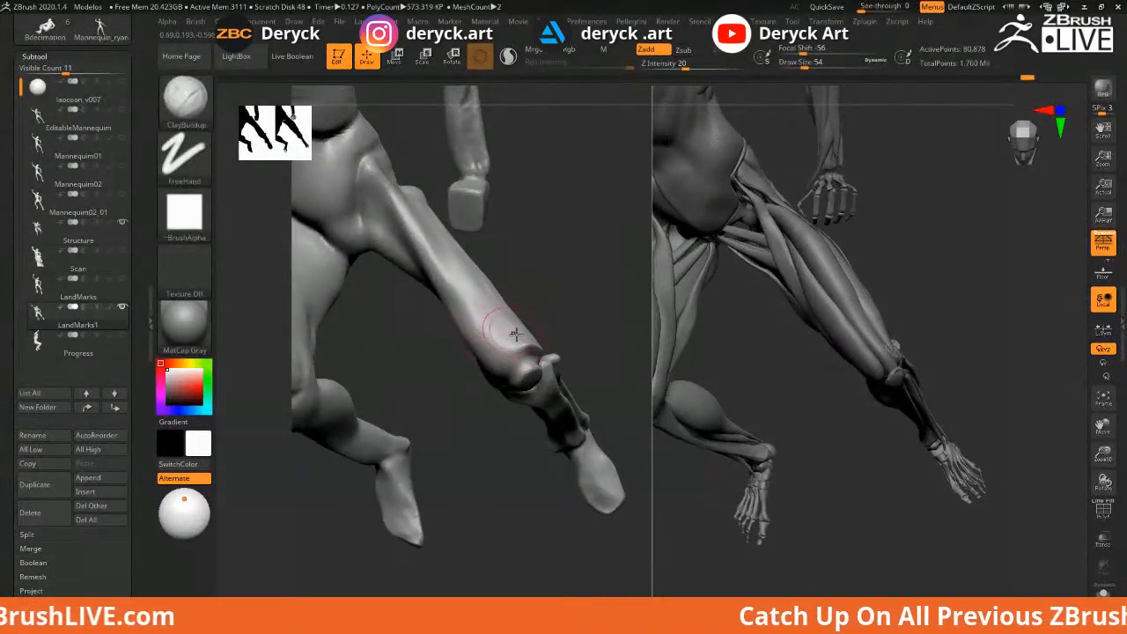
{"action": "key", "text": "s"}
{"action": "left_click_drag", "start_coordinate": [444, 256], "coordinate": [437, 256]}
{"action": "left_click_drag", "start_coordinate": [411, 198], "coordinate": [493, 328]}
{"action": "key", "text": "bracketright"}
{"action": "mouse_move", "coordinate": [406, 199]}
{"action": "left_mouse_down"}
{"action": "mouse_move", "coordinate": [514, 347]}
{"action": "mouse_move", "coordinate": [505, 331]}
{"action": "left_mouse_up"}
{"action": "mouse_move", "coordinate": [442, 248]}
{"action": "left_mouse_down"}
{"action": "mouse_move", "coordinate": [486, 340]}
{"action": "mouse_move", "coordinate": [505, 350]}
{"action": "left_mouse_up"}
Enlarge the brush to 56 and build up the lower thigh above the knee
{"action": "mouse_move", "coordinate": [466, 396]}
{"action": "left_mouse_down"}
{"action": "mouse_move", "coordinate": [569, 329]}
{"action": "mouse_move", "coordinate": [574, 274]}
{"action": "mouse_move", "coordinate": [462, 307]}
{"action": "mouse_move", "coordinate": [493, 313]}
{"action": "left_mouse_up"}
{"action": "key", "text": "s"}
{"action": "mouse_move", "coordinate": [458, 280]}
{"action": "left_mouse_down"}
{"action": "mouse_move", "coordinate": [478, 304]}
{"action": "mouse_move", "coordinate": [493, 294]}
{"action": "mouse_move", "coordinate": [453, 267]}
{"action": "mouse_move", "coordinate": [446, 283]}
{"action": "mouse_move", "coordinate": [498, 288]}
{"action": "left_mouse_up"}
{"action": "left_click_drag", "start_coordinate": [431, 264], "coordinate": [467, 299]}
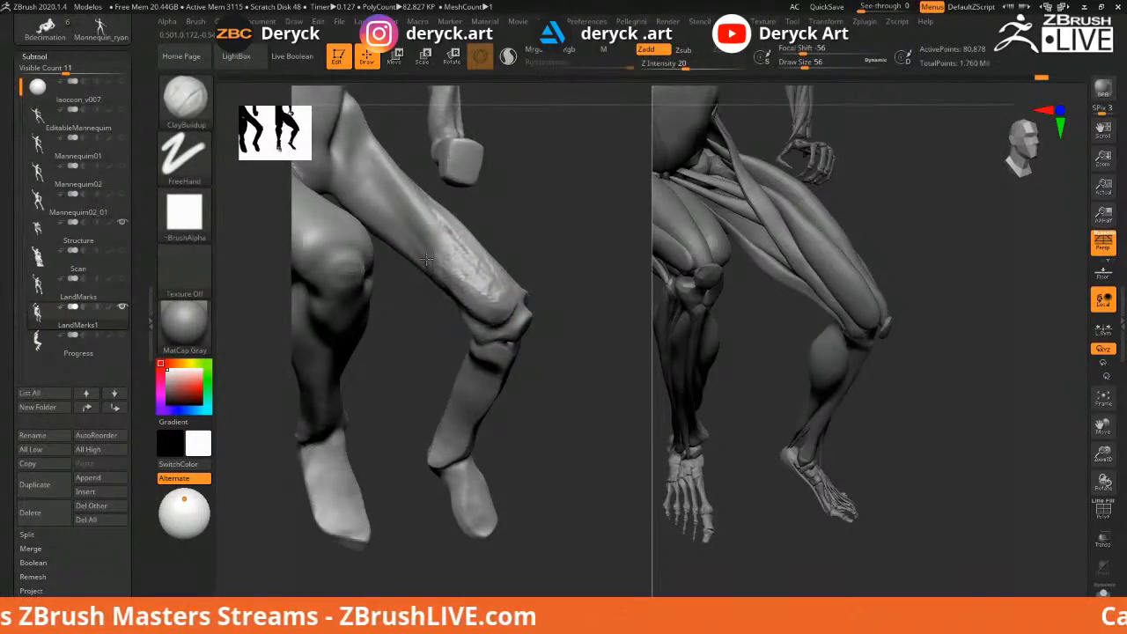
{"action": "left_click_drag", "start_coordinate": [401, 207], "coordinate": [458, 304]}
{"action": "left_click_drag", "start_coordinate": [440, 246], "coordinate": [491, 324]}
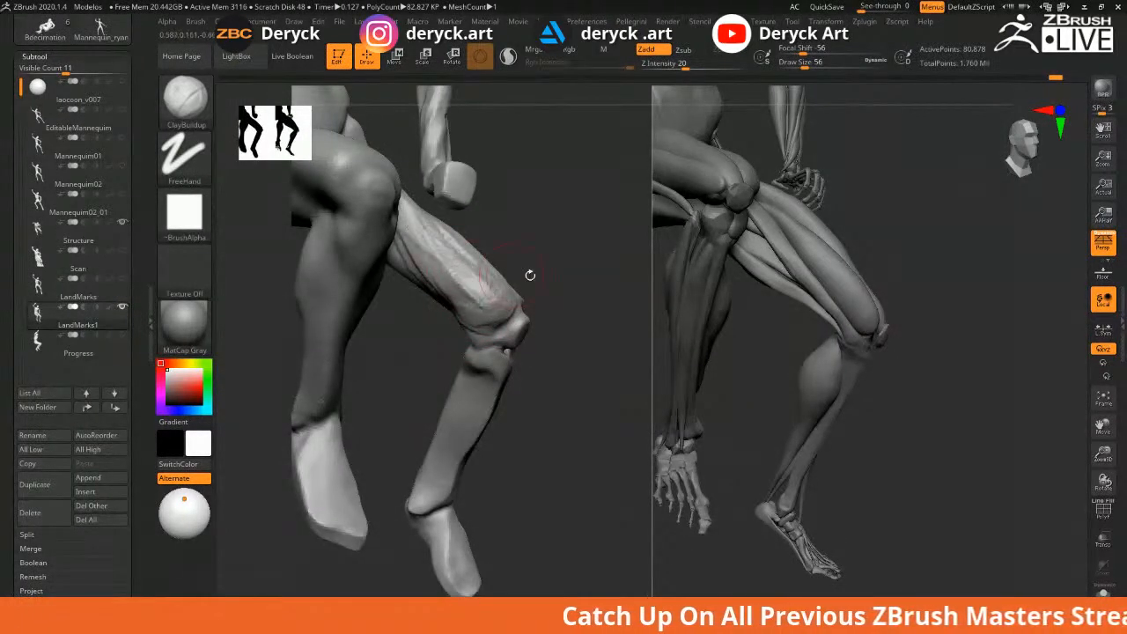
{"action": "left_click_drag", "start_coordinate": [530, 276], "coordinate": [445, 251]}
Smooth, then pull the outer thigh contour outward with the Move brush at 120
{"action": "key", "text": "shift"}
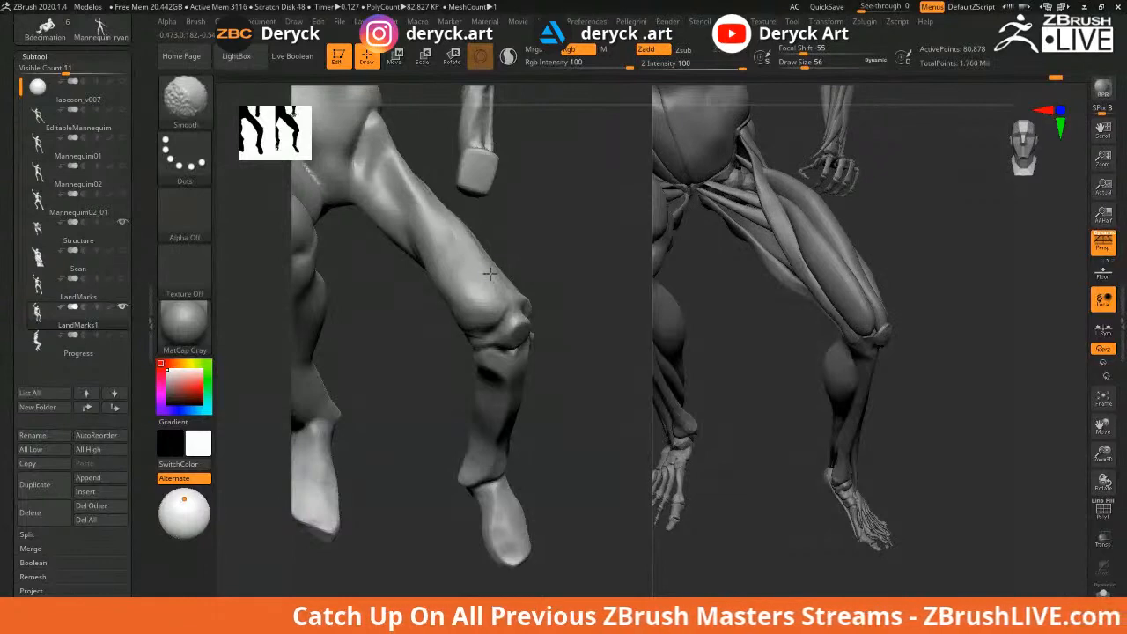
{"action": "mouse_move", "coordinate": [569, 270]}
{"action": "left_mouse_down"}
{"action": "mouse_move", "coordinate": [594, 295]}
{"action": "mouse_move", "coordinate": [540, 263]}
{"action": "mouse_move", "coordinate": [623, 351]}
{"action": "left_mouse_up"}
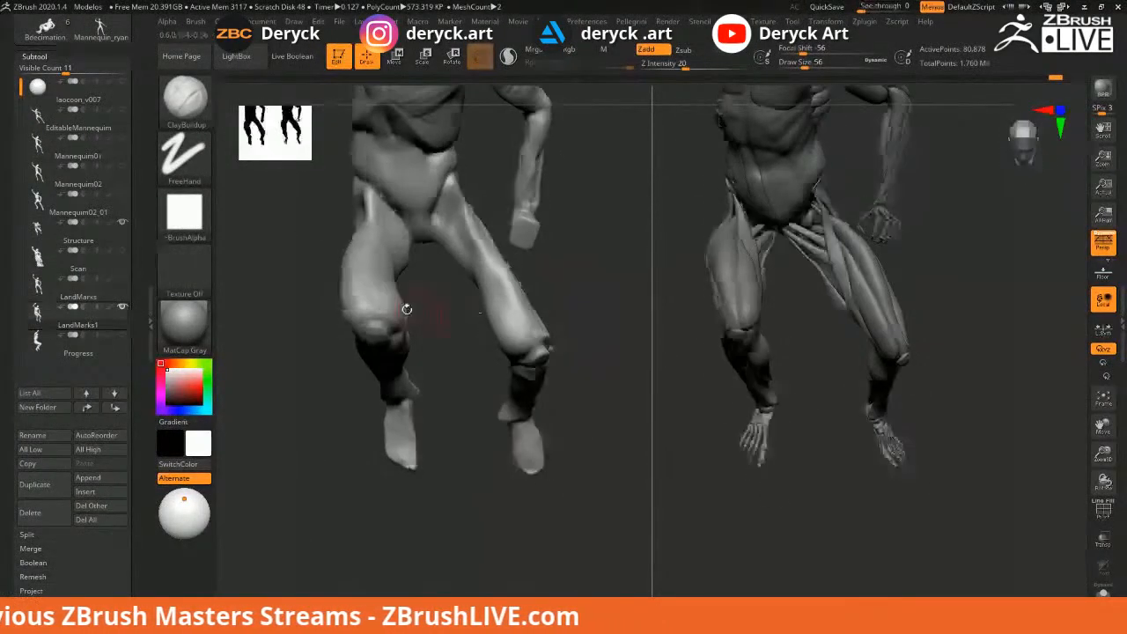
{"action": "right_click_drag", "start_coordinate": [407, 310], "coordinate": [420, 326], "text": "alt"}
{"action": "key", "text": "b"}
{"action": "key", "text": "m"}
{"action": "key", "text": "v"}
{"action": "key", "text": "s"}
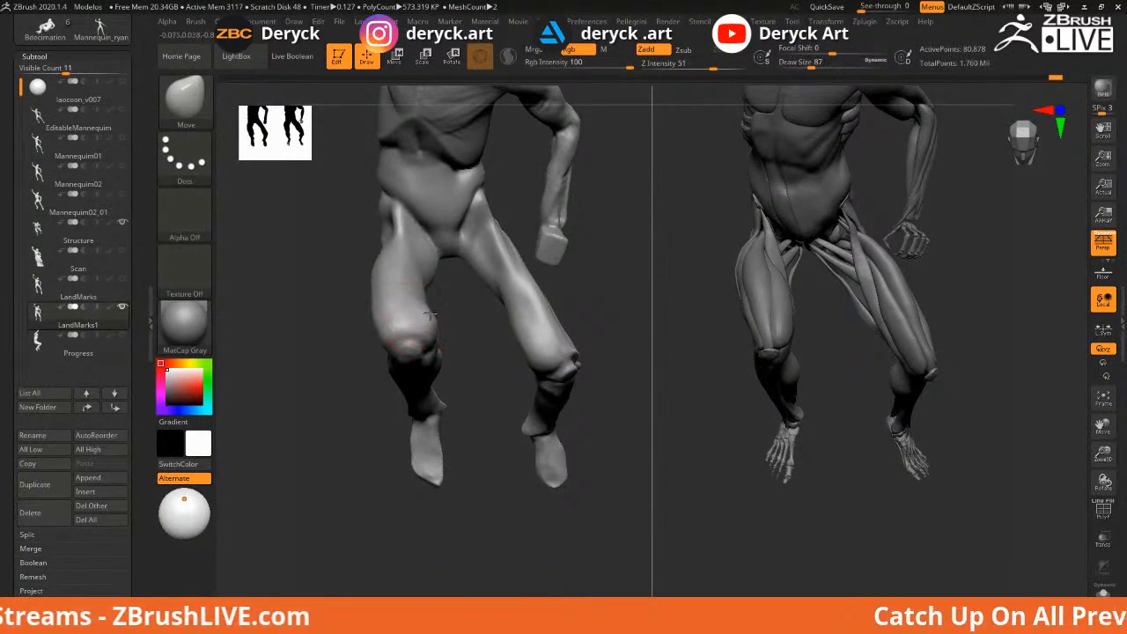
{"action": "key", "text": "s"}
{"action": "mouse_move", "coordinate": [377, 314]}
{"action": "left_mouse_down"}
{"action": "mouse_move", "coordinate": [370, 323]}
{"action": "mouse_move", "coordinate": [367, 294]}
{"action": "left_mouse_up"}
{"action": "key", "text": "s"}
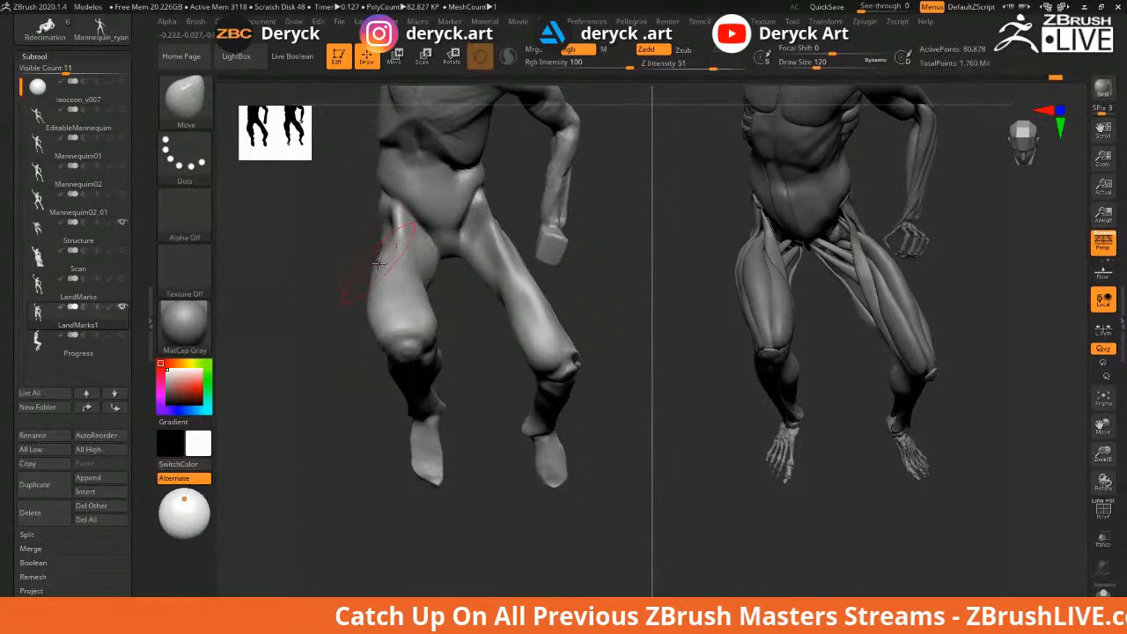
Pull the outer thigh outward again at size 97, then resize the brush to 74
{"action": "mouse_move", "coordinate": [355, 239]}
{"action": "left_mouse_down", "text": "alt"}
{"action": "mouse_move", "coordinate": [405, 286]}
{"action": "mouse_move", "coordinate": [403, 319]}
{"action": "mouse_move", "coordinate": [408, 308]}
{"action": "left_mouse_up", "text": "alt"}
{"action": "key", "text": "s"}
{"action": "left_click_drag", "start_coordinate": [464, 339], "coordinate": [467, 337]}
{"action": "key", "text": "s"}
{"action": "left_click_drag", "start_coordinate": [467, 342], "coordinate": [460, 342]}
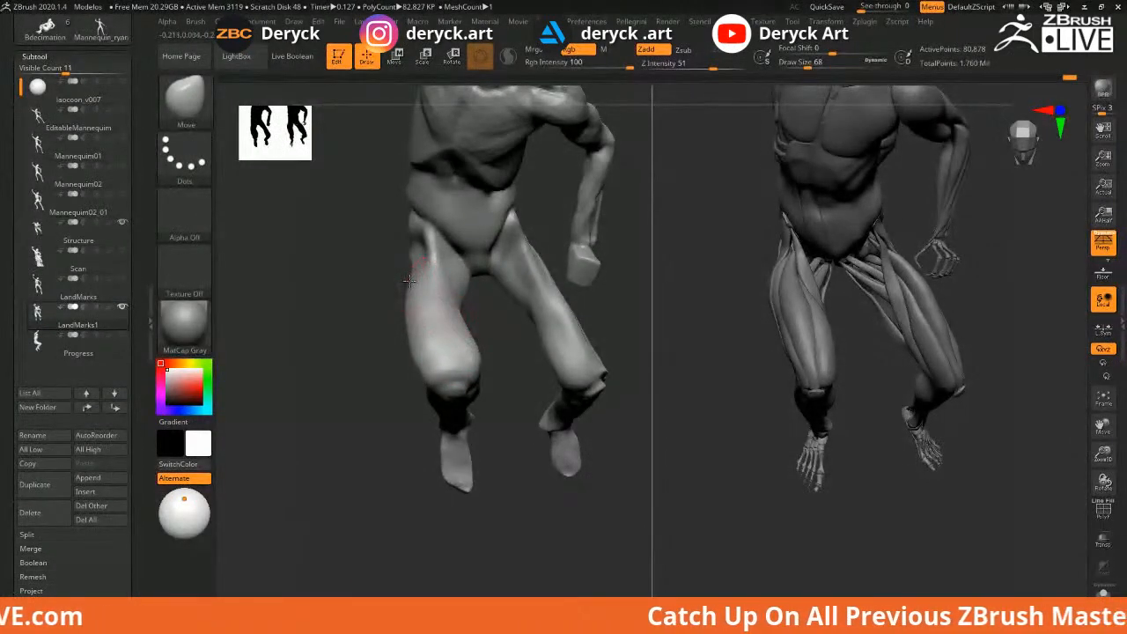
{"action": "key", "text": "s"}
{"action": "mouse_move", "coordinate": [402, 273]}
{"action": "left_mouse_down"}
{"action": "mouse_move", "coordinate": [390, 244]}
{"action": "mouse_move", "coordinate": [429, 243]}
{"action": "mouse_move", "coordinate": [412, 230]}
{"action": "mouse_move", "coordinate": [431, 266]}
{"action": "mouse_move", "coordinate": [412, 249]}
{"action": "mouse_move", "coordinate": [438, 247]}
{"action": "left_mouse_up"}
Smooth the hip and build a ClayBuildup streak down the hip and upper thigh
{"action": "key", "text": "b"}
{"action": "key", "text": "c"}
{"action": "key", "text": "b"}
{"action": "key", "text": "s"}
{"action": "left_click_drag", "start_coordinate": [373, 212], "coordinate": [330, 214]}
{"action": "key", "text": "s"}
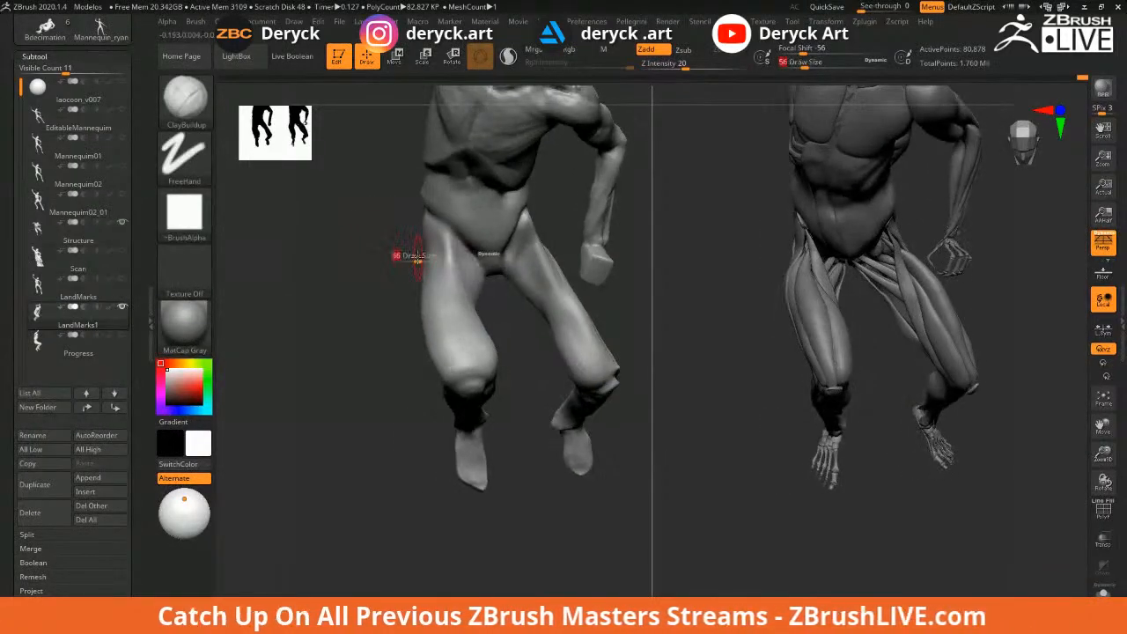
{"action": "key", "text": "s"}
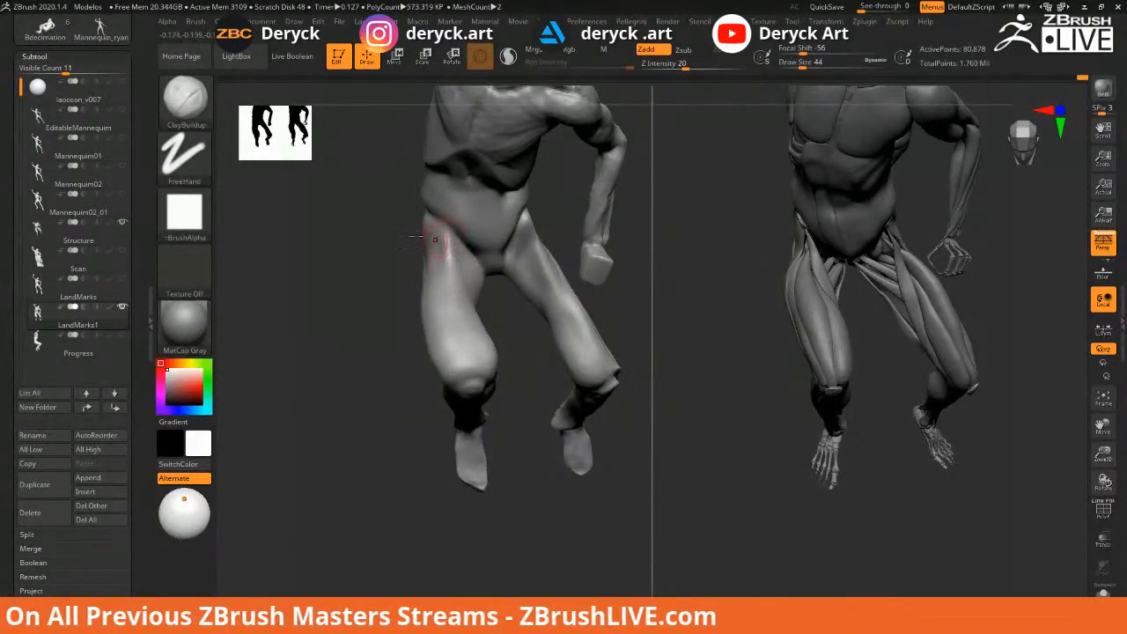
{"action": "left_click_drag", "start_coordinate": [400, 238], "coordinate": [359, 239]}
{"action": "mouse_move", "coordinate": [439, 243]}
{"action": "left_mouse_down"}
{"action": "mouse_move", "coordinate": [438, 228]}
{"action": "mouse_move", "coordinate": [456, 296]}
{"action": "left_mouse_up"}
{"action": "mouse_move", "coordinate": [500, 328]}
{"action": "left_mouse_down"}
{"action": "mouse_move", "coordinate": [589, 321]}
{"action": "mouse_move", "coordinate": [460, 276]}
{"action": "mouse_move", "coordinate": [530, 299]}
{"action": "left_mouse_up"}
{"action": "key", "text": "bracketright"}
{"action": "mouse_move", "coordinate": [453, 302]}
{"action": "left_mouse_down"}
{"action": "mouse_move", "coordinate": [459, 268]}
{"action": "mouse_move", "coordinate": [464, 293]}
{"action": "left_mouse_up"}
Orbit to a lower frontal view and set the ClayBuildup brush to 62
{"action": "mouse_move", "coordinate": [397, 259]}
{"action": "left_mouse_down"}
{"action": "mouse_move", "coordinate": [429, 237]}
{"action": "mouse_move", "coordinate": [421, 264]}
{"action": "mouse_move", "coordinate": [412, 248]}
{"action": "left_mouse_up"}
{"action": "key", "text": "s"}
{"action": "mouse_move", "coordinate": [351, 201]}
{"action": "left_mouse_down"}
{"action": "mouse_move", "coordinate": [443, 279]}
{"action": "mouse_move", "coordinate": [336, 278]}
{"action": "left_mouse_up"}
{"action": "key", "text": "s"}
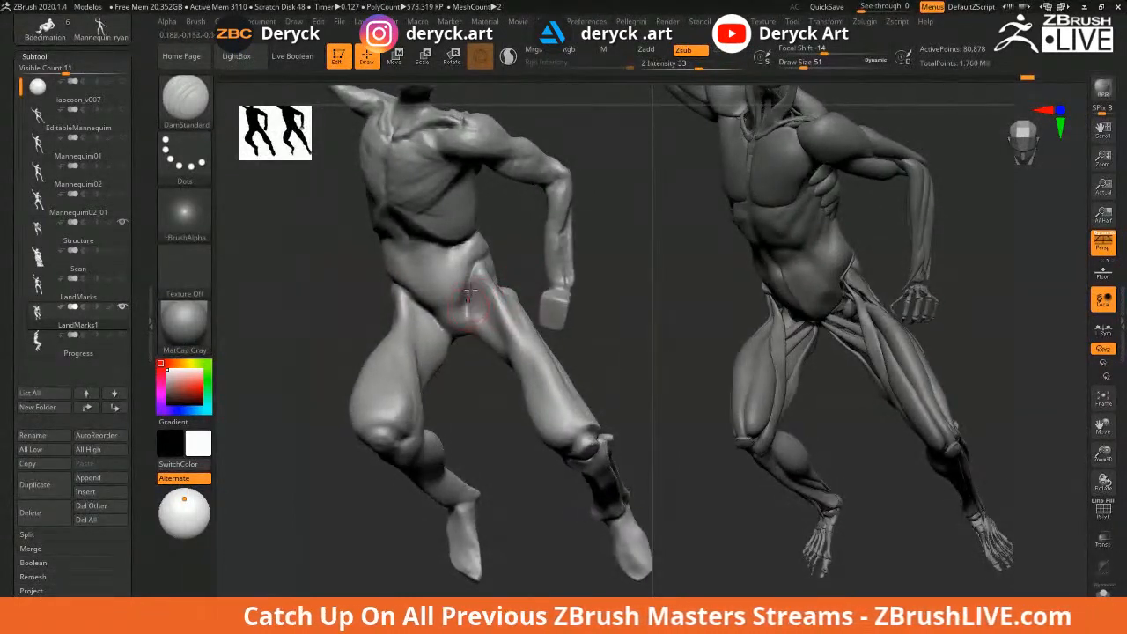
{"action": "mouse_move", "coordinate": [511, 256]}
{"action": "left_mouse_down"}
{"action": "mouse_move", "coordinate": [529, 269]}
{"action": "mouse_move", "coordinate": [503, 310]}
{"action": "mouse_move", "coordinate": [504, 345]}
{"action": "left_mouse_up"}
{"action": "key", "text": "b"}
{"action": "key", "text": "c"}
{"action": "key", "text": "b"}
{"action": "key", "text": "s"}
{"action": "mouse_move", "coordinate": [487, 405]}
{"action": "left_mouse_down", "text": "alt"}
{"action": "mouse_move", "coordinate": [484, 348]}
{"action": "mouse_move", "coordinate": [494, 335]}
{"action": "mouse_move", "coordinate": [441, 343]}
{"action": "left_mouse_up", "text": "alt"}
Build up ridges on the inner thigh and smooth the marks
{"action": "key", "text": "shift"}
{"action": "left_click_drag", "start_coordinate": [500, 318], "coordinate": [445, 262]}
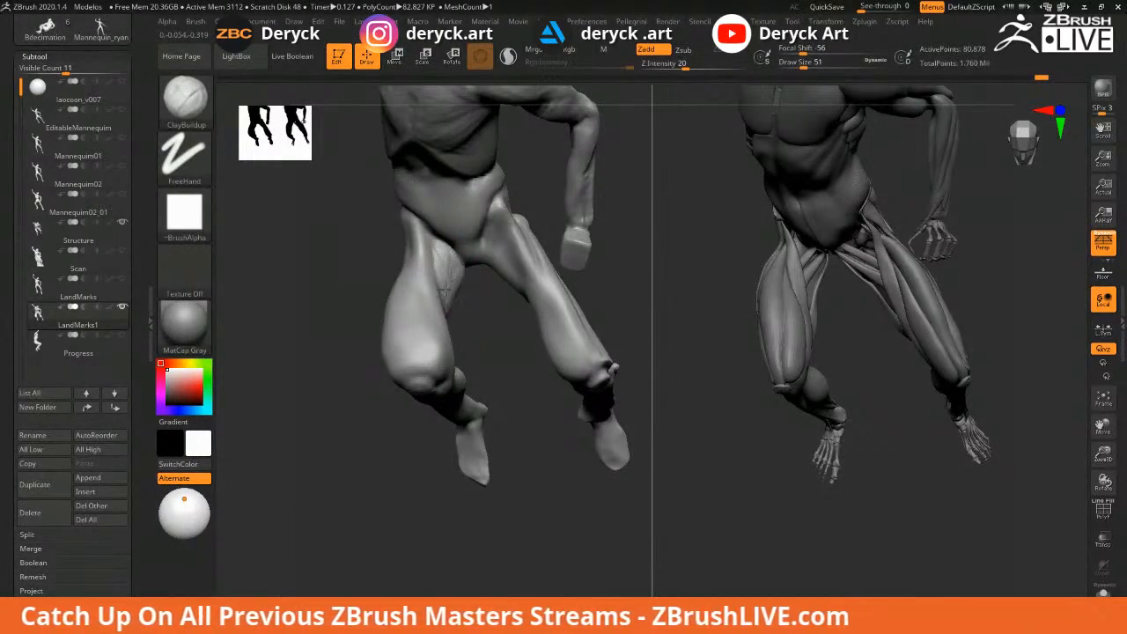
{"action": "left_click_drag", "start_coordinate": [433, 243], "coordinate": [447, 284]}
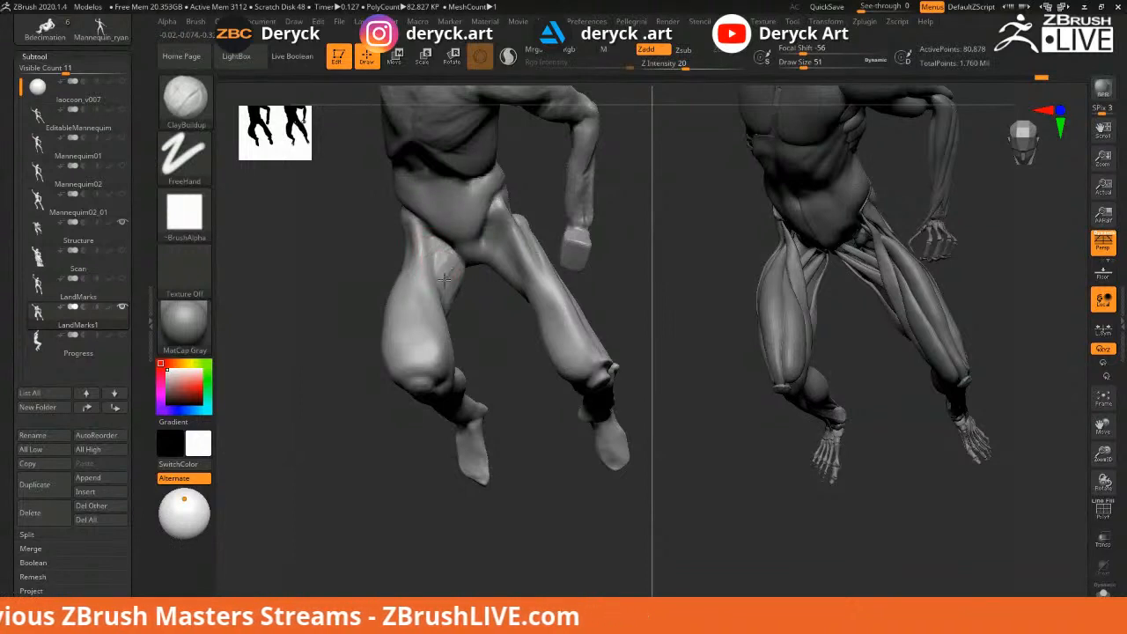
{"action": "mouse_move", "coordinate": [521, 315]}
{"action": "left_mouse_down"}
{"action": "mouse_move", "coordinate": [465, 307]}
{"action": "mouse_move", "coordinate": [438, 322]}
{"action": "left_mouse_up"}
{"action": "left_click_drag", "start_coordinate": [440, 250], "coordinate": [441, 299]}
{"action": "key", "text": "shift"}
{"action": "mouse_move", "coordinate": [491, 337]}
{"action": "left_mouse_down", "text": "alt"}
{"action": "mouse_move", "coordinate": [347, 274]}
{"action": "mouse_move", "coordinate": [347, 249]}
{"action": "mouse_move", "coordinate": [398, 278]}
{"action": "mouse_move", "coordinate": [384, 282]}
{"action": "mouse_move", "coordinate": [407, 308]}
{"action": "left_mouse_up", "text": "alt"}
Set the Move brush to about 112 and show the statue scan reference
{"action": "key", "text": "b"}
{"action": "key", "text": "m"}
{"action": "key", "text": "v"}
{"action": "key", "text": "s"}
{"action": "mouse_move", "coordinate": [455, 336]}
{"action": "left_mouse_down"}
{"action": "mouse_move", "coordinate": [468, 338]}
{"action": "mouse_move", "coordinate": [417, 315]}
{"action": "left_mouse_up"}
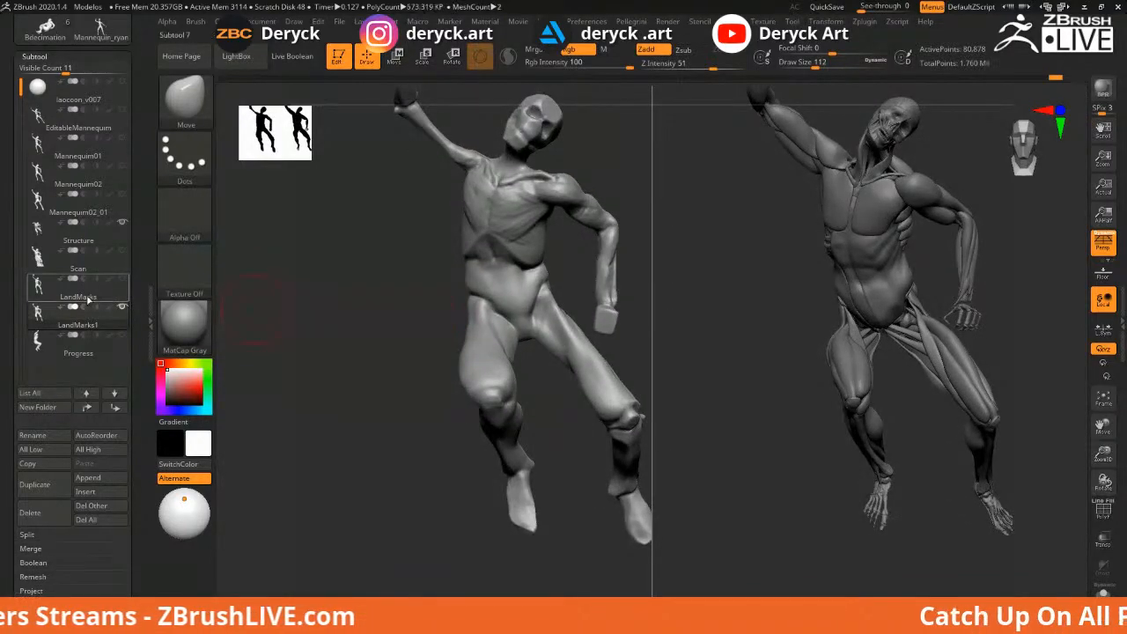
{"action": "left_click", "coordinate": [122, 251]}
Build clay across the waist with ClayBuildup at 68, then smooth it
{"action": "left_click_drag", "start_coordinate": [360, 291], "coordinate": [403, 274]}
{"action": "mouse_move", "coordinate": [403, 275]}
{"action": "left_mouse_down", "text": "alt"}
{"action": "mouse_move", "coordinate": [406, 264]}
{"action": "mouse_move", "coordinate": [449, 262]}
{"action": "left_mouse_up", "text": "alt"}
{"action": "key", "text": "b"}
{"action": "key", "text": "c"}
{"action": "key", "text": "b"}
{"action": "key", "text": "s"}
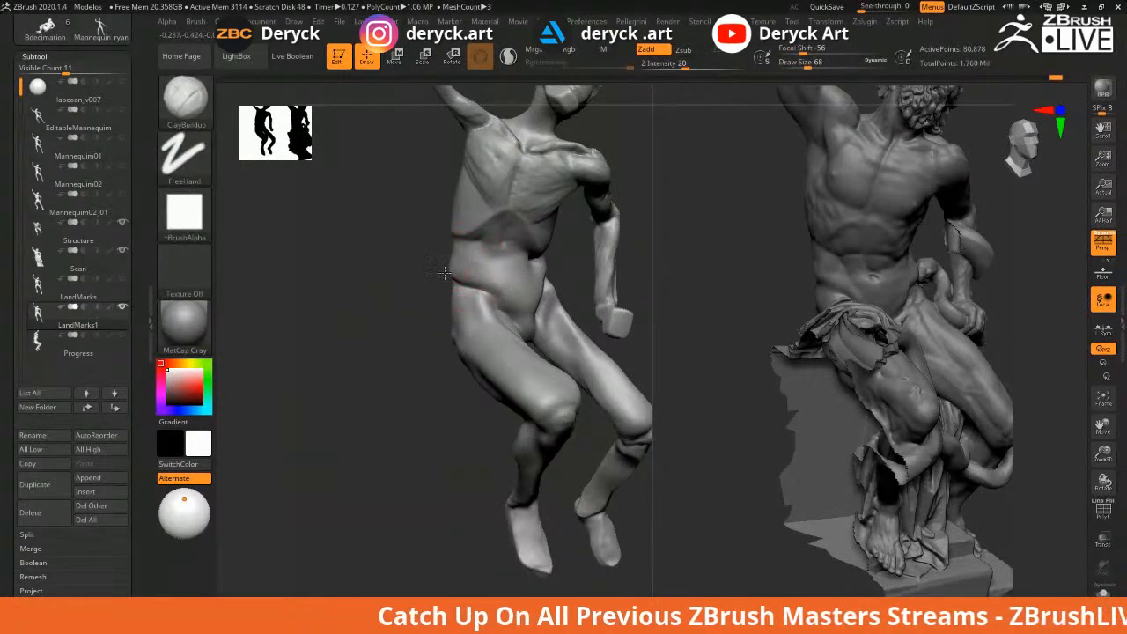
{"action": "left_click_drag", "start_coordinate": [490, 271], "coordinate": [438, 256]}
{"action": "key", "text": "shift"}
{"action": "mouse_move", "coordinate": [375, 299]}
{"action": "left_mouse_down"}
{"action": "mouse_move", "coordinate": [387, 330]}
{"action": "mouse_move", "coordinate": [550, 378]}
{"action": "left_mouse_up"}
Resize the brush to 59 and switch to DamStandard on the lower leg
{"action": "mouse_move", "coordinate": [464, 391]}
{"action": "left_mouse_down"}
{"action": "mouse_move", "coordinate": [453, 384]}
{"action": "mouse_move", "coordinate": [542, 379]}
{"action": "mouse_move", "coordinate": [496, 377]}
{"action": "left_mouse_up"}
{"action": "key", "text": "["}
{"action": "key", "text": "]"}
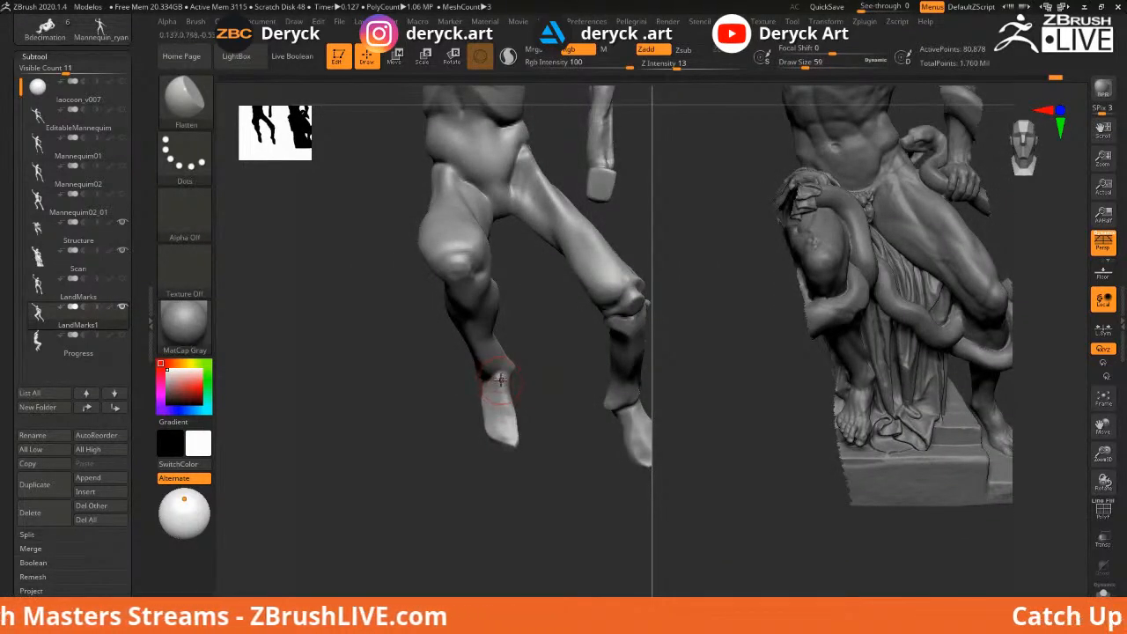
{"action": "key", "text": "b"}
{"action": "key", "text": "d"}
{"action": "key", "text": "s"}
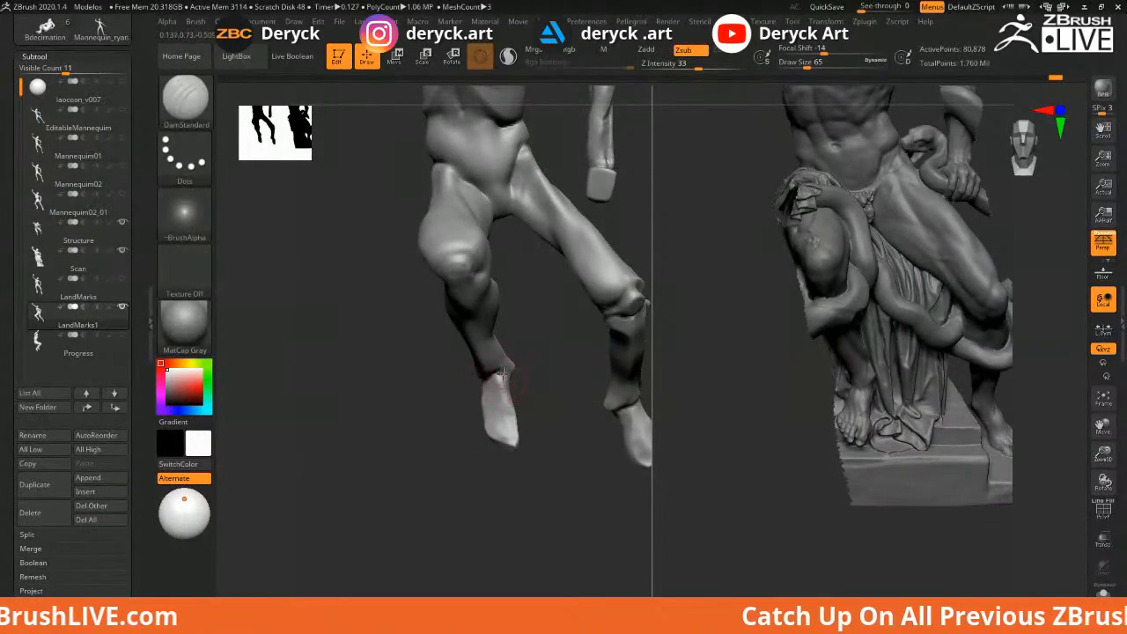
{"action": "mouse_move", "coordinate": [500, 375]}
{"action": "left_mouse_down"}
{"action": "mouse_move", "coordinate": [543, 397]}
{"action": "mouse_move", "coordinate": [648, 324]}
{"action": "mouse_move", "coordinate": [503, 370]}
{"action": "mouse_move", "coordinate": [554, 344]}
{"action": "mouse_move", "coordinate": [551, 353]}
{"action": "mouse_move", "coordinate": [571, 323]}
{"action": "mouse_move", "coordinate": [559, 358]}
{"action": "mouse_move", "coordinate": [563, 326]}
{"action": "left_mouse_up"}
Build up clay on the buttock with ClayBuildup
{"action": "key", "text": "b"}
{"action": "key", "text": "c"}
{"action": "key", "text": "b"}
{"action": "left_click_drag", "start_coordinate": [436, 281], "coordinate": [516, 283]}
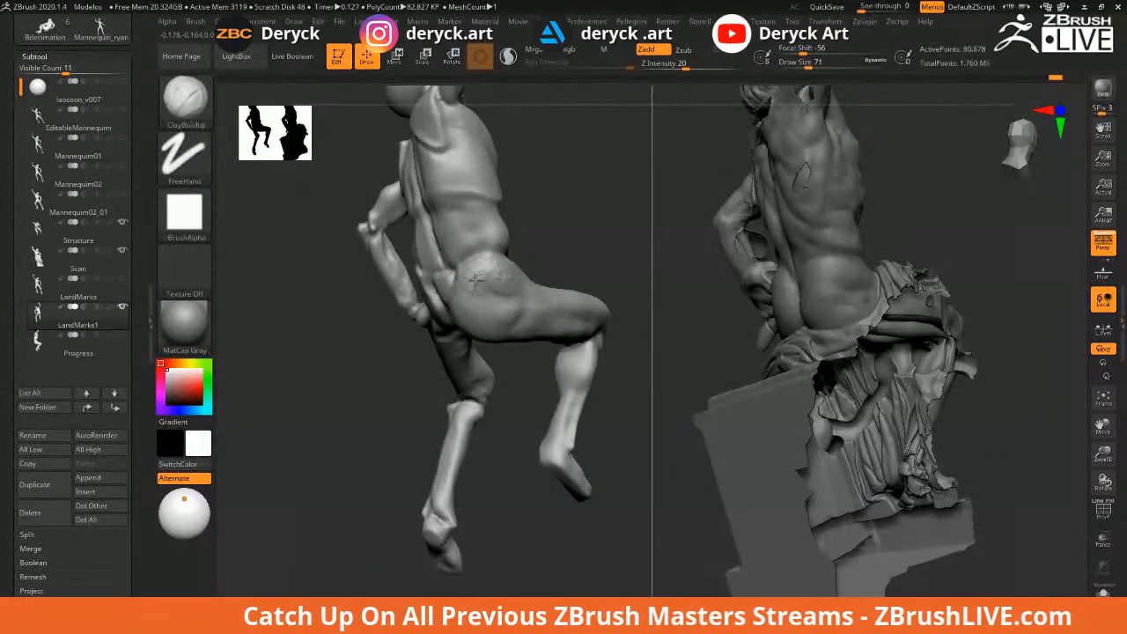
Try a DamStandard stroke on the hip crease from the back view, then undo it
{"action": "key", "text": "shift"}
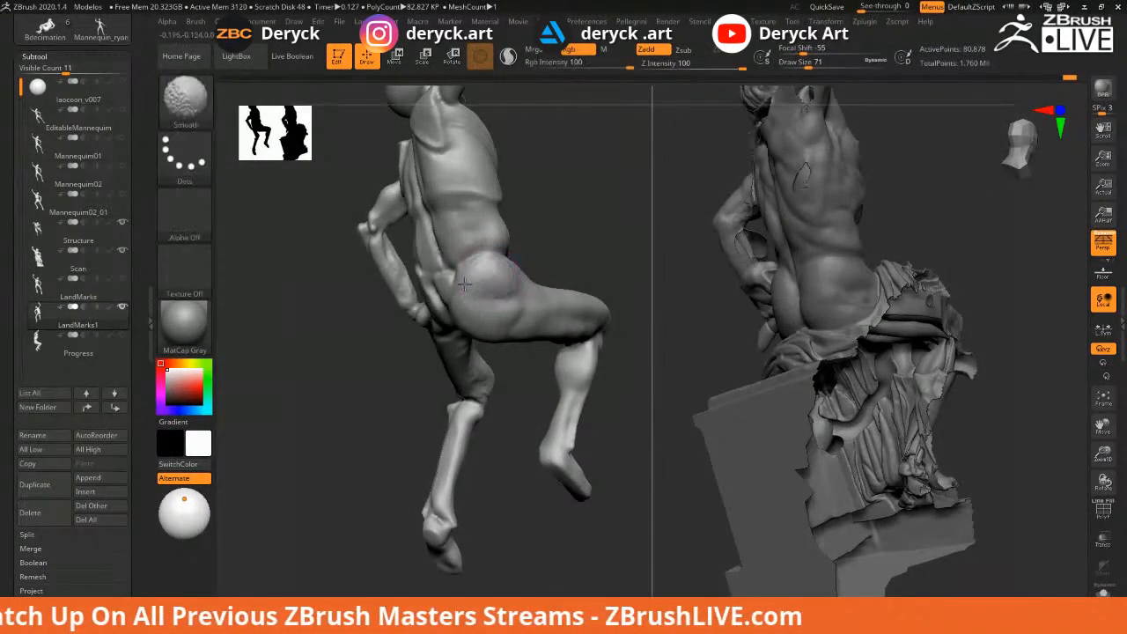
{"action": "mouse_move", "coordinate": [550, 250]}
{"action": "left_mouse_down"}
{"action": "mouse_move", "coordinate": [595, 253]}
{"action": "mouse_move", "coordinate": [558, 274]}
{"action": "left_mouse_up"}
{"action": "key", "text": "b"}
{"action": "key", "text": "d"}
{"action": "key", "text": "s"}
{"action": "mouse_move", "coordinate": [492, 261]}
{"action": "left_mouse_down"}
{"action": "mouse_move", "coordinate": [470, 267]}
{"action": "mouse_move", "coordinate": [524, 256]}
{"action": "mouse_move", "coordinate": [469, 256]}
{"action": "left_mouse_up"}
{"action": "key", "text": "ctrl+z"}
Return to ClayBuildup and orbit to view the mannequin's back from the left
{"action": "key", "text": "b"}
{"action": "key", "text": "c"}
{"action": "key", "text": "b"}
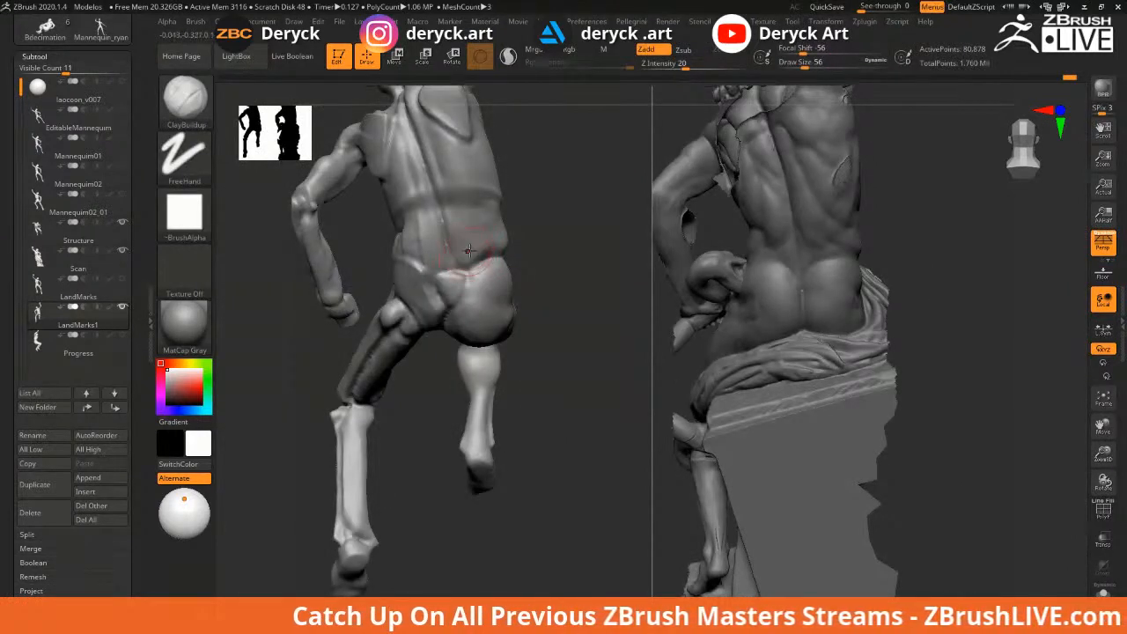
{"action": "left_click_drag", "start_coordinate": [546, 250], "coordinate": [476, 261]}
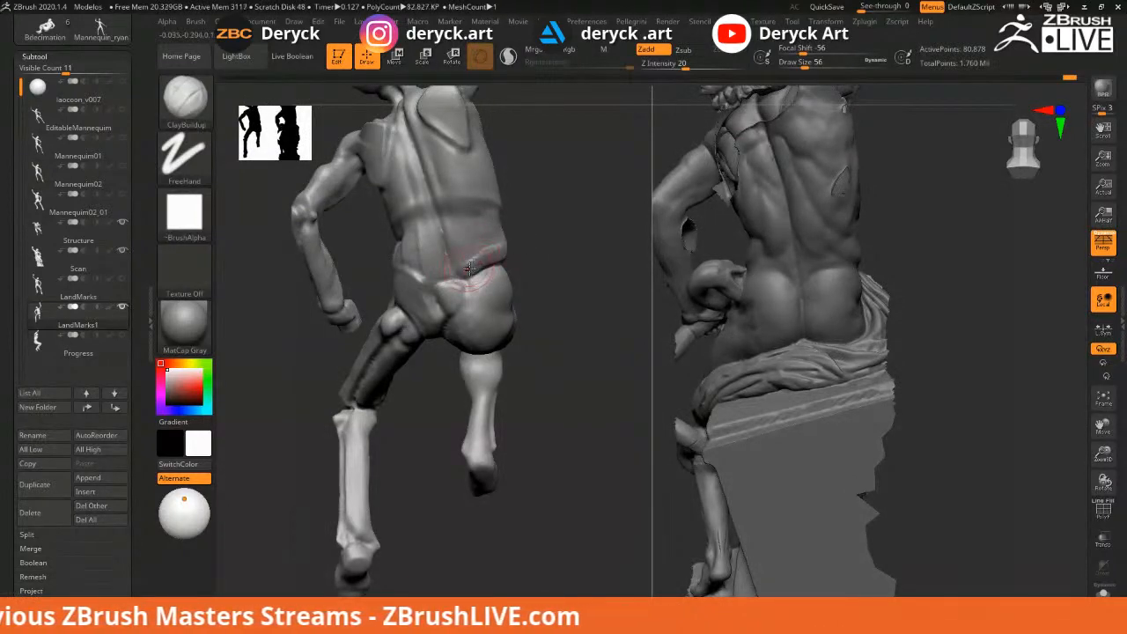
{"action": "mouse_move", "coordinate": [549, 254]}
{"action": "left_mouse_down"}
{"action": "mouse_move", "coordinate": [496, 249]}
{"action": "mouse_move", "coordinate": [552, 245]}
{"action": "mouse_move", "coordinate": [563, 277]}
{"action": "mouse_move", "coordinate": [551, 320]}
{"action": "mouse_move", "coordinate": [449, 273]}
{"action": "left_mouse_up"}
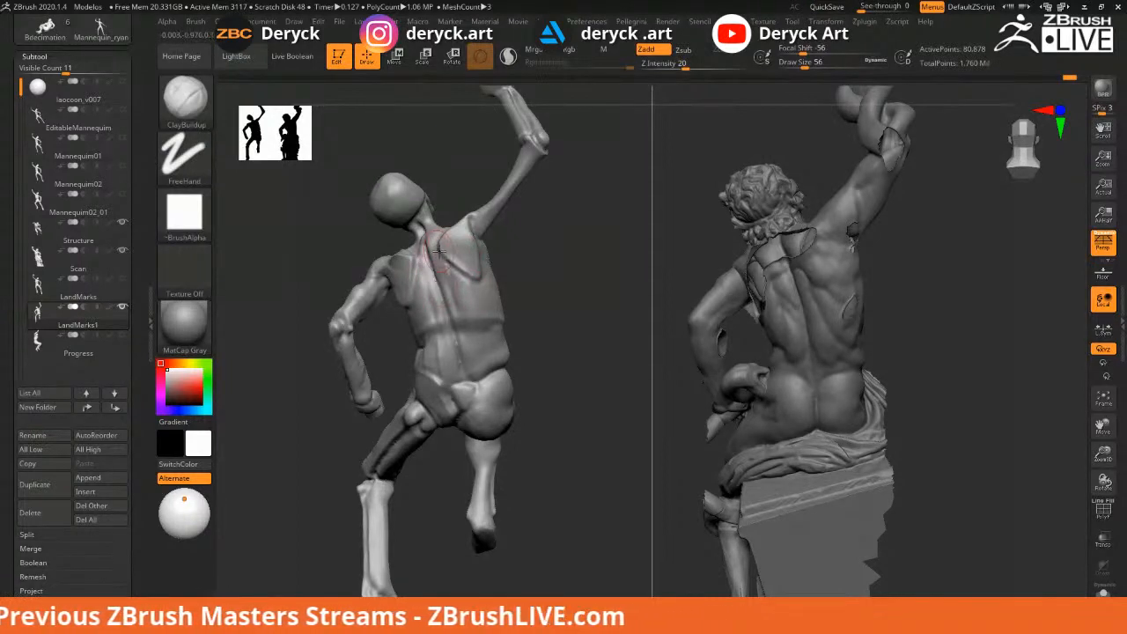
{"action": "mouse_move", "coordinate": [555, 297]}
{"action": "left_mouse_down"}
{"action": "mouse_move", "coordinate": [436, 266]}
{"action": "mouse_move", "coordinate": [426, 227]}
{"action": "mouse_move", "coordinate": [462, 232]}
{"action": "mouse_move", "coordinate": [453, 209]}
{"action": "mouse_move", "coordinate": [429, 278]}
{"action": "mouse_move", "coordinate": [430, 255]}
{"action": "mouse_move", "coordinate": [447, 279]}
{"action": "left_mouse_up"}
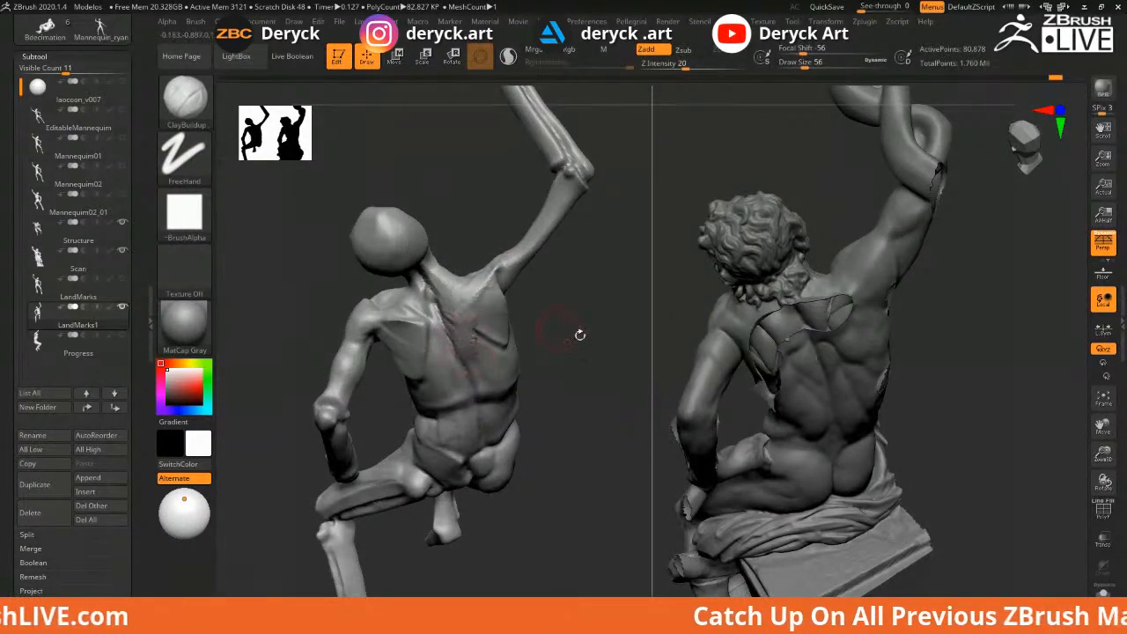
Orbit to a back view and adjust the brush size from 46 to 59, settling at 49
{"action": "mouse_move", "coordinate": [596, 319]}
{"action": "left_mouse_down"}
{"action": "mouse_move", "coordinate": [579, 345]}
{"action": "mouse_move", "coordinate": [608, 312]}
{"action": "left_mouse_up"}
{"action": "left_click_drag", "start_coordinate": [358, 239], "coordinate": [377, 247]}
{"action": "key", "text": "s"}
{"action": "left_click_drag", "start_coordinate": [452, 256], "coordinate": [450, 239]}
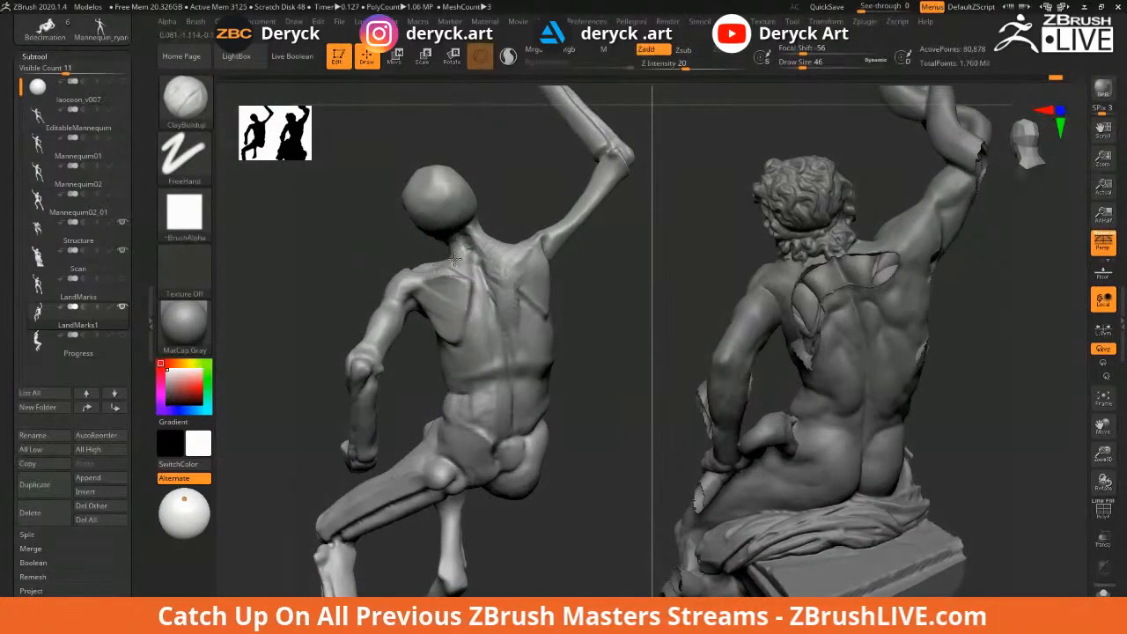
{"action": "key", "text": "s"}
{"action": "left_click_drag", "start_coordinate": [449, 272], "coordinate": [465, 266]}
{"action": "key", "text": "s"}
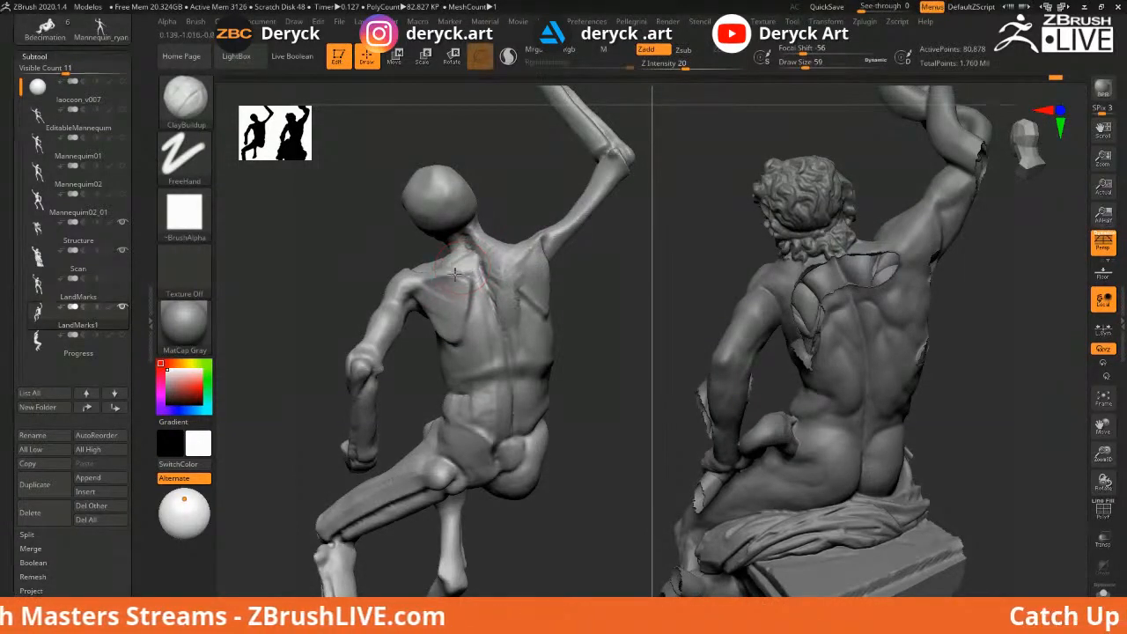
{"action": "key", "text": "s"}
{"action": "mouse_move", "coordinate": [478, 281]}
{"action": "left_mouse_down"}
{"action": "mouse_move", "coordinate": [491, 312]}
{"action": "mouse_move", "coordinate": [463, 301]}
{"action": "left_mouse_up"}
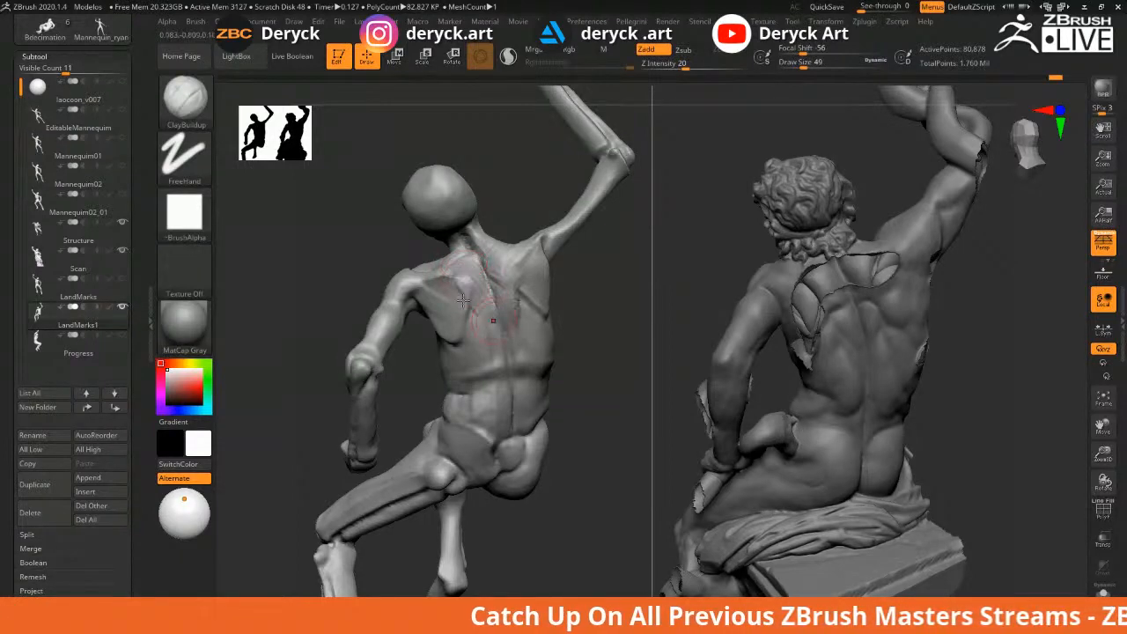
{"action": "mouse_move", "coordinate": [365, 248]}
{"action": "left_mouse_down"}
{"action": "mouse_move", "coordinate": [414, 264]}
{"action": "mouse_move", "coordinate": [374, 251]}
{"action": "left_mouse_up"}
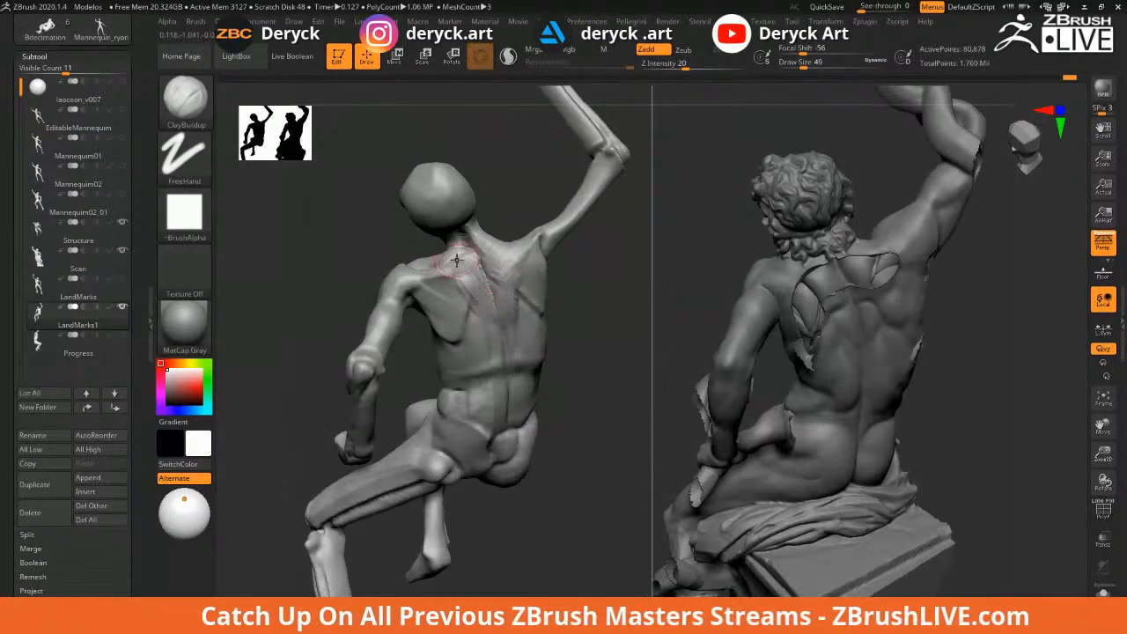
Sculpt the shoulder blade and build clay across the mannequin's upper back
{"action": "mouse_move", "coordinate": [454, 260]}
{"action": "left_mouse_down"}
{"action": "mouse_move", "coordinate": [430, 271]}
{"action": "mouse_move", "coordinate": [440, 248]}
{"action": "mouse_move", "coordinate": [471, 250]}
{"action": "mouse_move", "coordinate": [461, 227]}
{"action": "mouse_move", "coordinate": [480, 232]}
{"action": "mouse_move", "coordinate": [480, 291]}
{"action": "left_mouse_up"}
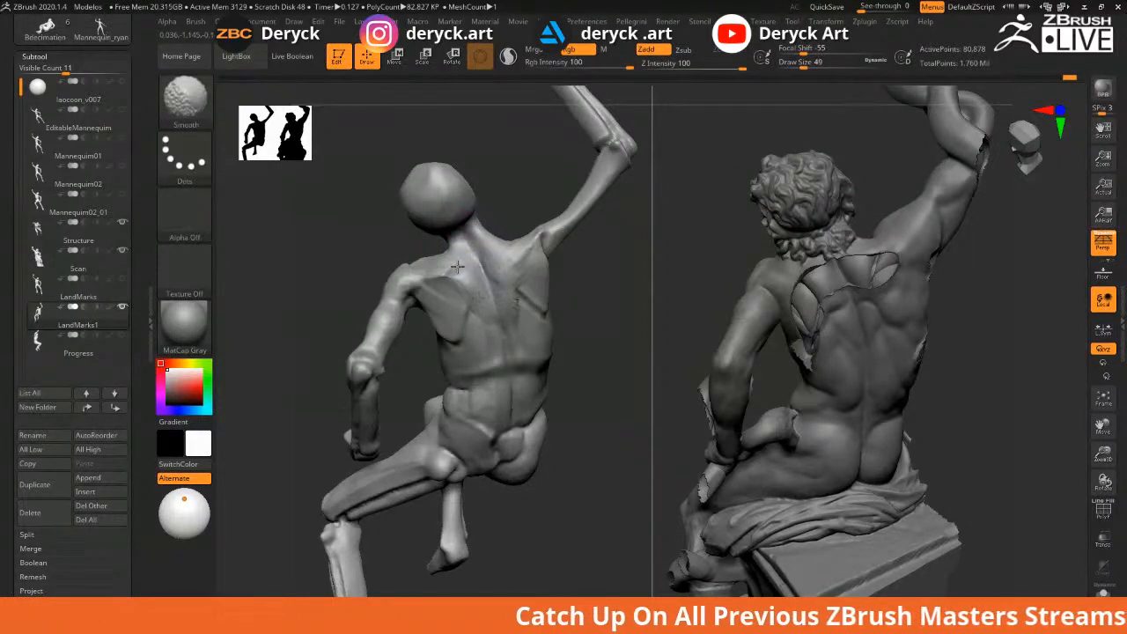
{"action": "mouse_move", "coordinate": [503, 206]}
{"action": "left_mouse_down"}
{"action": "mouse_move", "coordinate": [559, 288]}
{"action": "mouse_move", "coordinate": [602, 307]}
{"action": "mouse_move", "coordinate": [576, 283]}
{"action": "left_mouse_up"}
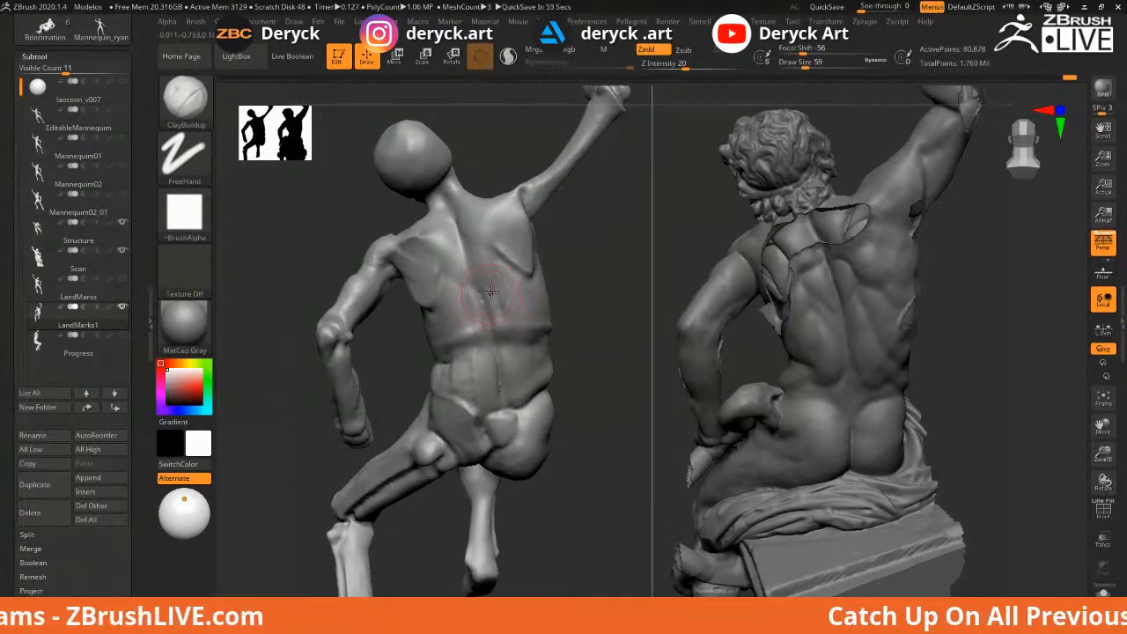
{"action": "mouse_move", "coordinate": [560, 278]}
{"action": "left_mouse_down"}
{"action": "mouse_move", "coordinate": [551, 266]}
{"action": "mouse_move", "coordinate": [490, 296]}
{"action": "mouse_move", "coordinate": [417, 303]}
{"action": "mouse_move", "coordinate": [466, 299]}
{"action": "left_mouse_up"}
{"action": "left_click_drag", "start_coordinate": [389, 296], "coordinate": [444, 301]}
{"action": "mouse_move", "coordinate": [525, 313]}
{"action": "left_mouse_down"}
{"action": "mouse_move", "coordinate": [507, 289]}
{"action": "mouse_move", "coordinate": [533, 255]}
{"action": "mouse_move", "coordinate": [390, 246]}
{"action": "mouse_move", "coordinate": [390, 279]}
{"action": "mouse_move", "coordinate": [402, 257]}
{"action": "mouse_move", "coordinate": [407, 284]}
{"action": "mouse_move", "coordinate": [476, 274]}
{"action": "mouse_move", "coordinate": [486, 247]}
{"action": "mouse_move", "coordinate": [487, 322]}
{"action": "left_mouse_up"}
Set the brush size to 56 and switch to the DamStandard brush
{"action": "key", "text": "s"}
{"action": "left_click", "coordinate": [520, 272]}
{"action": "key", "text": "s"}
{"action": "left_click", "coordinate": [528, 263]}
{"action": "key", "text": "b"}
{"action": "key", "text": "d"}
{"action": "key", "text": "s"}
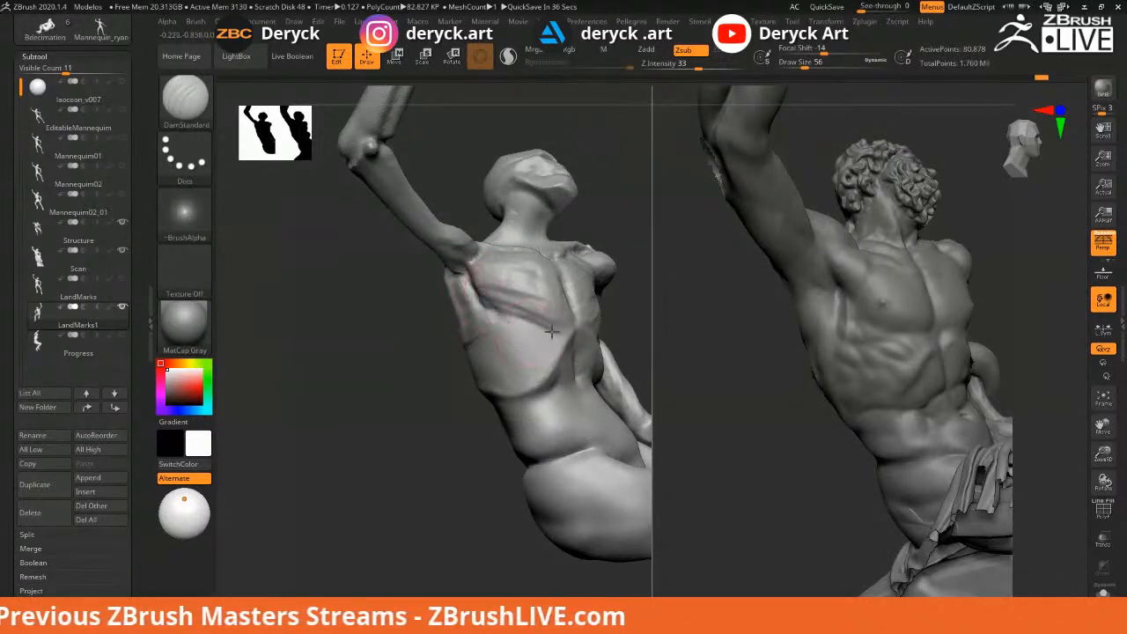
Carve the crease below the chest toward the armpit, then build clay into the armpit at size 41
{"action": "mouse_move", "coordinate": [489, 314]}
{"action": "left_mouse_down"}
{"action": "mouse_move", "coordinate": [516, 330]}
{"action": "mouse_move", "coordinate": [570, 333]}
{"action": "left_mouse_up"}
{"action": "mouse_move", "coordinate": [384, 304]}
{"action": "left_mouse_down"}
{"action": "mouse_move", "coordinate": [461, 271]}
{"action": "mouse_move", "coordinate": [464, 318]}
{"action": "left_mouse_up"}
{"action": "left_click_drag", "start_coordinate": [395, 284], "coordinate": [377, 270]}
{"action": "key", "text": "b"}
{"action": "key", "text": "c"}
{"action": "key", "text": "b"}
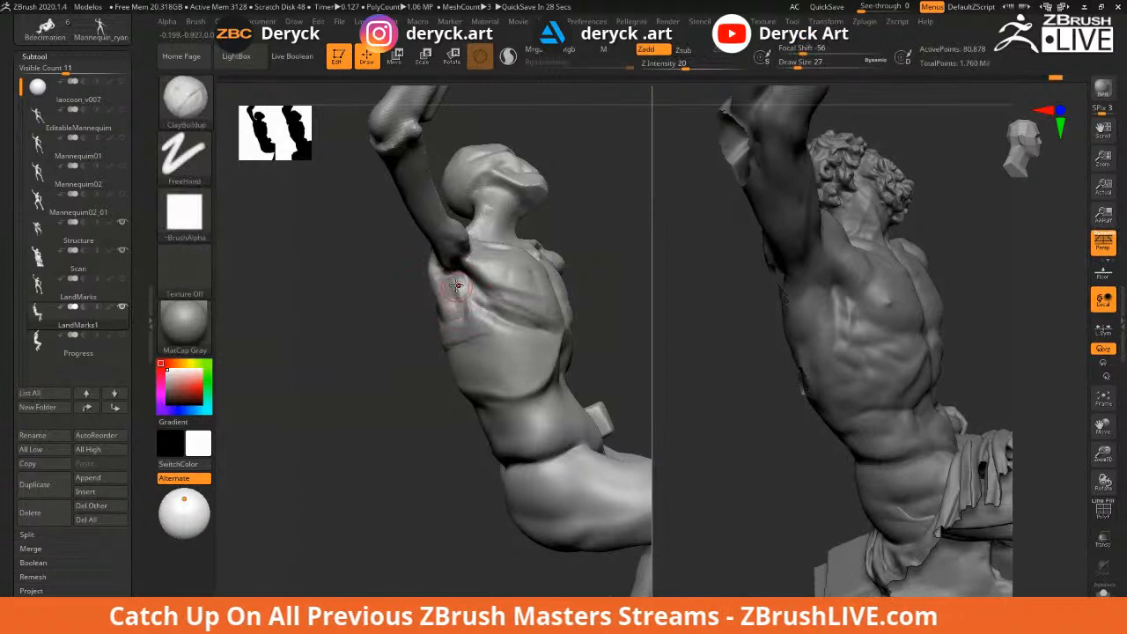
{"action": "left_click_drag", "start_coordinate": [463, 282], "coordinate": [462, 307]}
{"action": "key", "text": "s"}
{"action": "left_click", "coordinate": [458, 289]}
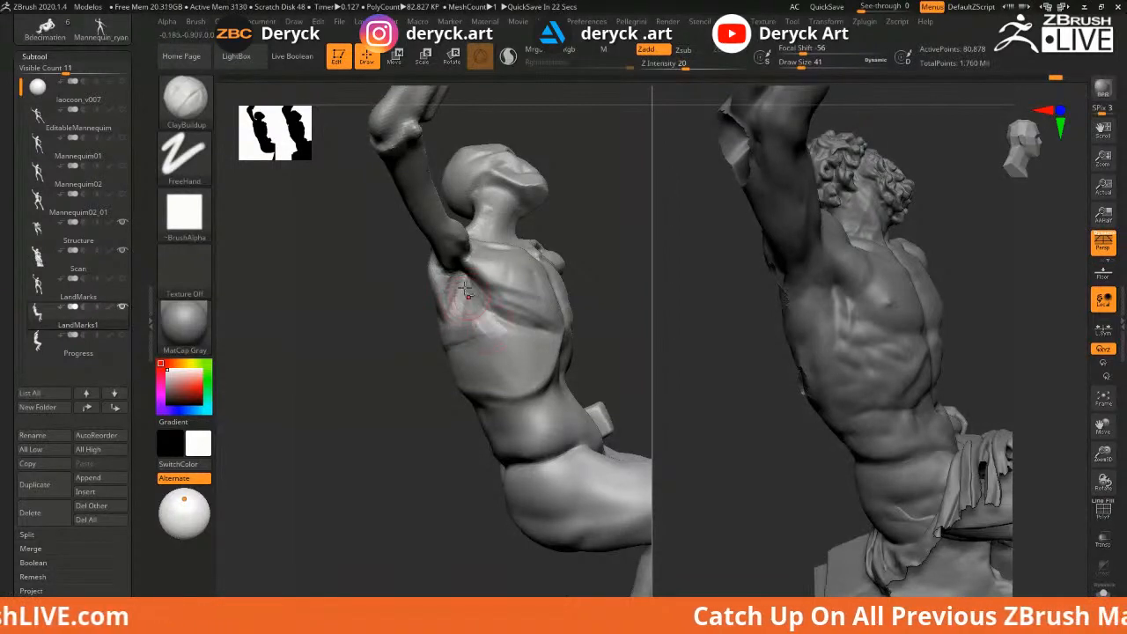
Add a clay stroke on the chest, smooth it, and deepen the lower-chest crease
{"action": "mouse_move", "coordinate": [382, 284]}
{"action": "left_mouse_down"}
{"action": "mouse_move", "coordinate": [377, 304]}
{"action": "mouse_move", "coordinate": [521, 275]}
{"action": "mouse_move", "coordinate": [525, 313]}
{"action": "mouse_move", "coordinate": [555, 312]}
{"action": "left_mouse_up"}
{"action": "left_click_drag", "start_coordinate": [405, 326], "coordinate": [368, 342]}
{"action": "mouse_move", "coordinate": [518, 276]}
{"action": "left_mouse_down", "text": "shift"}
{"action": "mouse_move", "coordinate": [484, 280]}
{"action": "mouse_move", "coordinate": [475, 315]}
{"action": "mouse_move", "coordinate": [548, 328]}
{"action": "left_mouse_up", "text": "shift"}
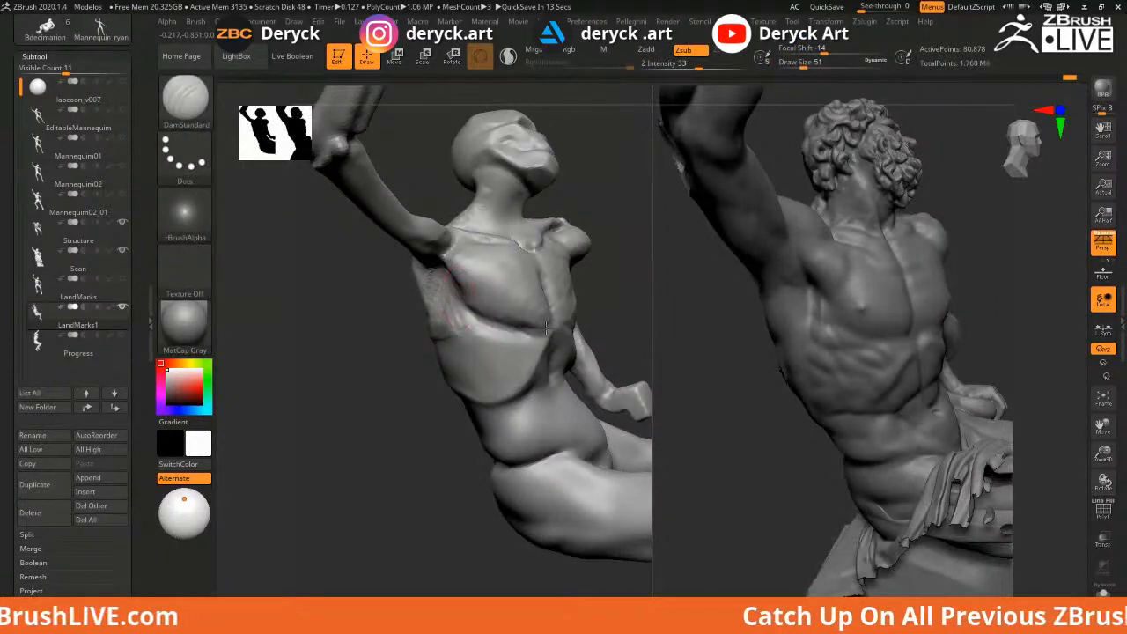
{"action": "left_click_drag", "start_coordinate": [633, 300], "coordinate": [565, 307]}
{"action": "mouse_move", "coordinate": [391, 377]}
{"action": "left_mouse_down", "text": "alt"}
{"action": "mouse_move", "coordinate": [380, 332]}
{"action": "mouse_move", "coordinate": [388, 290]}
{"action": "mouse_move", "coordinate": [426, 276]}
{"action": "mouse_move", "coordinate": [477, 321]}
{"action": "left_mouse_up", "text": "alt"}
Lay diagonal ClayBuildup ridges down the ribs and lower back with the brush at size 83
{"action": "left_click_drag", "start_coordinate": [587, 319], "coordinate": [427, 294]}
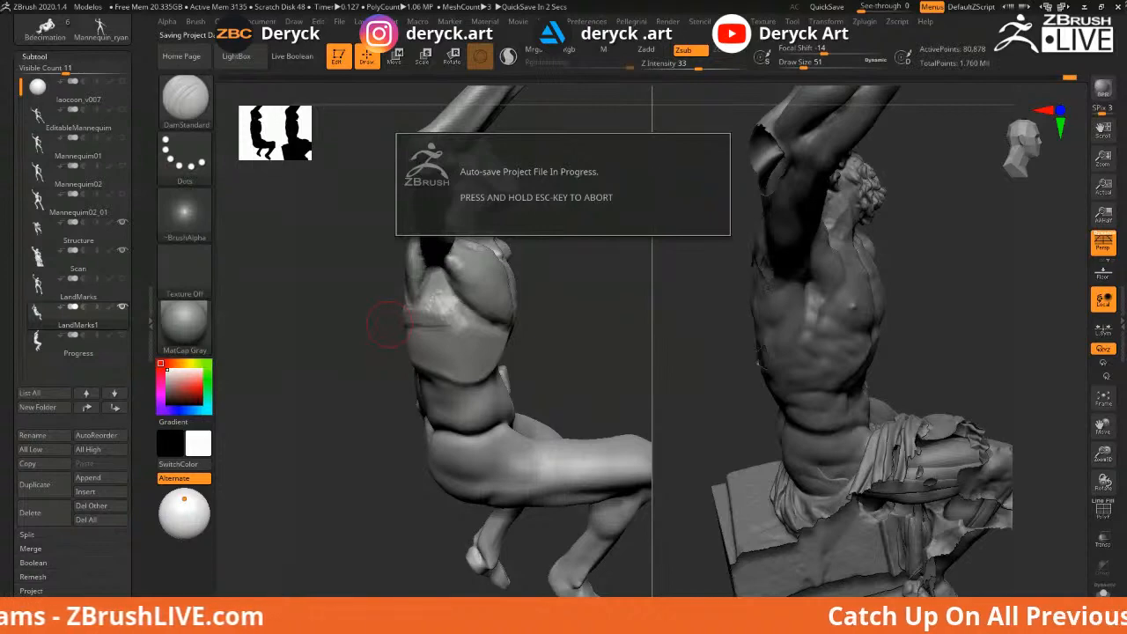
{"action": "left_click_drag", "start_coordinate": [359, 262], "coordinate": [355, 263]}
{"action": "left_click_drag", "start_coordinate": [558, 330], "coordinate": [476, 317]}
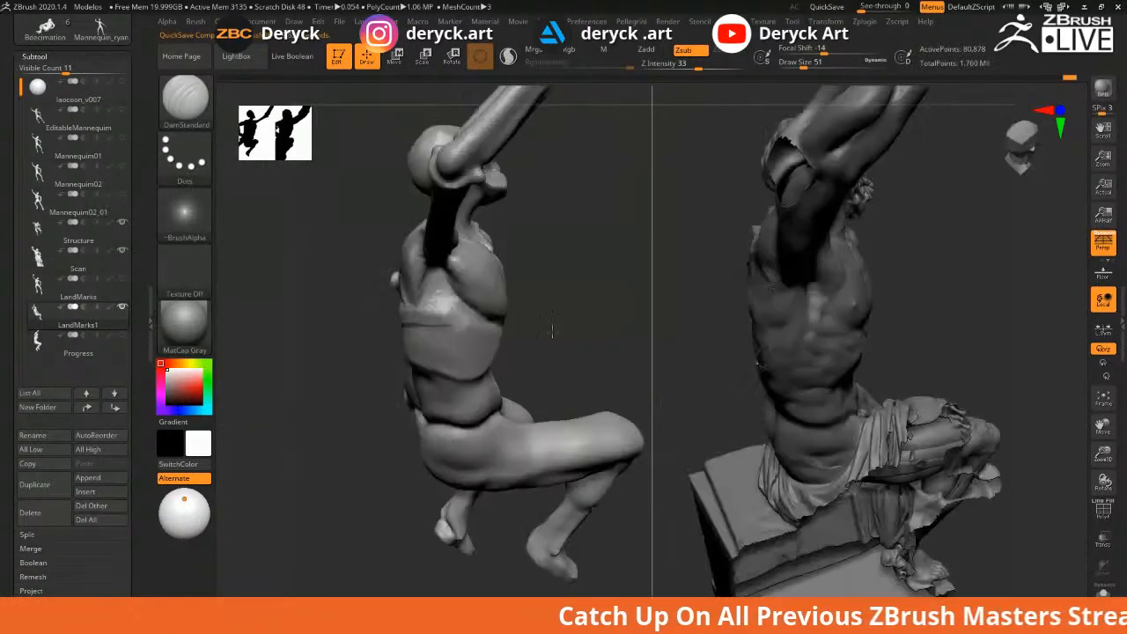
{"action": "key", "text": "b"}
{"action": "key", "text": "c"}
{"action": "key", "text": "b"}
{"action": "left_click_drag", "start_coordinate": [436, 285], "coordinate": [390, 330]}
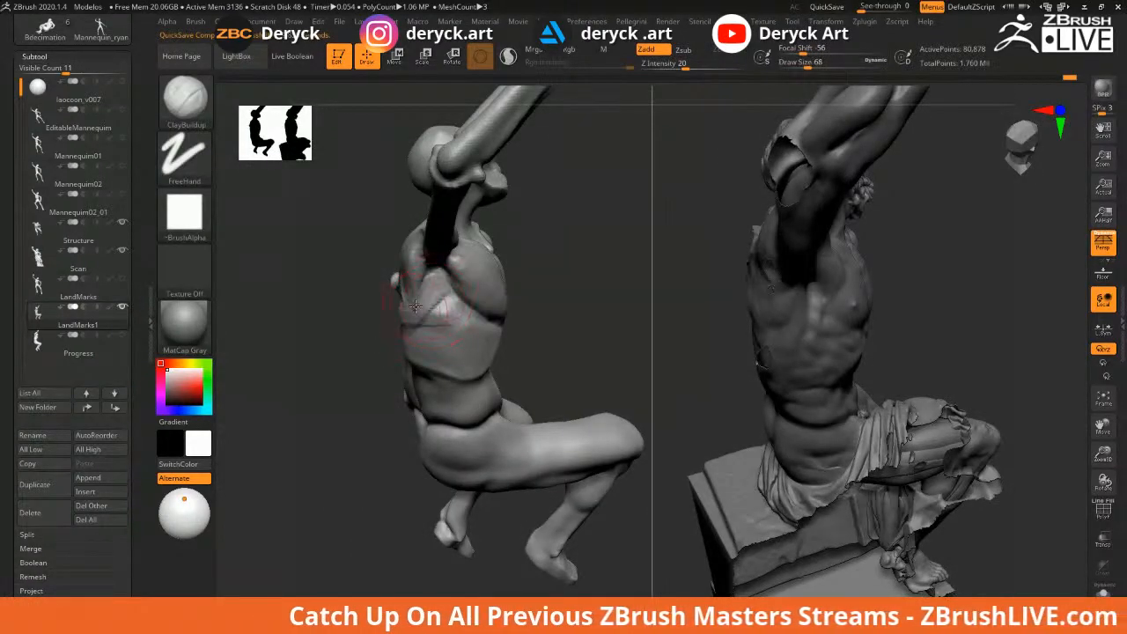
{"action": "key", "text": "ctrl+z"}
{"action": "key", "text": "bracketright"}
{"action": "mouse_move", "coordinate": [438, 285]}
{"action": "left_mouse_down"}
{"action": "mouse_move", "coordinate": [398, 338]}
{"action": "mouse_move", "coordinate": [403, 351]}
{"action": "left_mouse_up"}
{"action": "mouse_move", "coordinate": [461, 322]}
{"action": "left_mouse_down"}
{"action": "mouse_move", "coordinate": [412, 365]}
{"action": "mouse_move", "coordinate": [421, 387]}
{"action": "left_mouse_up"}
{"action": "mouse_move", "coordinate": [336, 352]}
{"action": "left_mouse_down"}
{"action": "mouse_move", "coordinate": [565, 341]}
{"action": "mouse_move", "coordinate": [450, 293]}
{"action": "mouse_move", "coordinate": [448, 346]}
{"action": "left_mouse_up"}
{"action": "mouse_move", "coordinate": [486, 307]}
{"action": "left_mouse_down"}
{"action": "mouse_move", "coordinate": [454, 377]}
{"action": "mouse_move", "coordinate": [467, 401]}
{"action": "left_mouse_up"}
Sweep ridged clay down the ribs and lower back, then soften the rib ridges
{"action": "left_click_drag", "start_coordinate": [489, 333], "coordinate": [464, 414]}
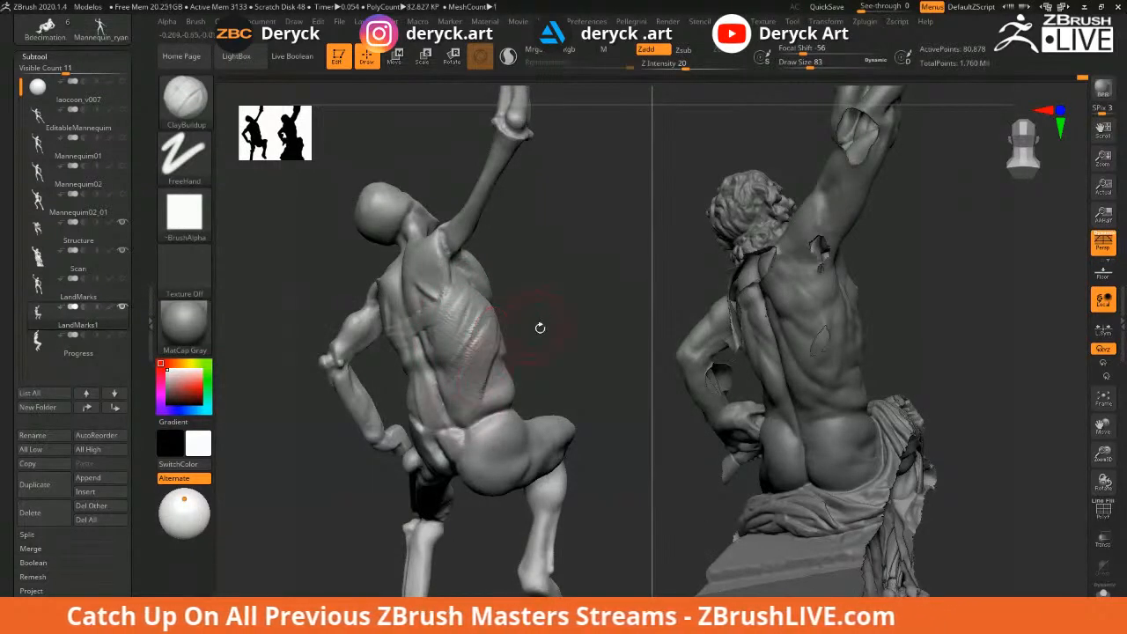
{"action": "left_click_drag", "start_coordinate": [540, 328], "coordinate": [475, 339]}
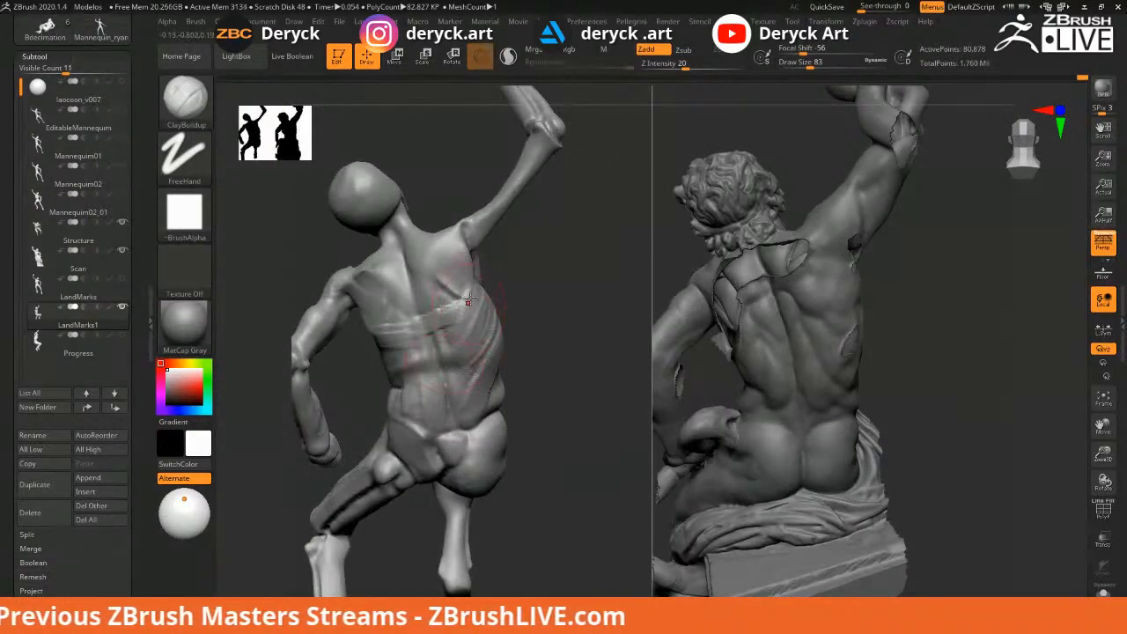
{"action": "left_click_drag", "start_coordinate": [448, 340], "coordinate": [454, 398]}
{"action": "left_click_drag", "start_coordinate": [458, 352], "coordinate": [459, 409]}
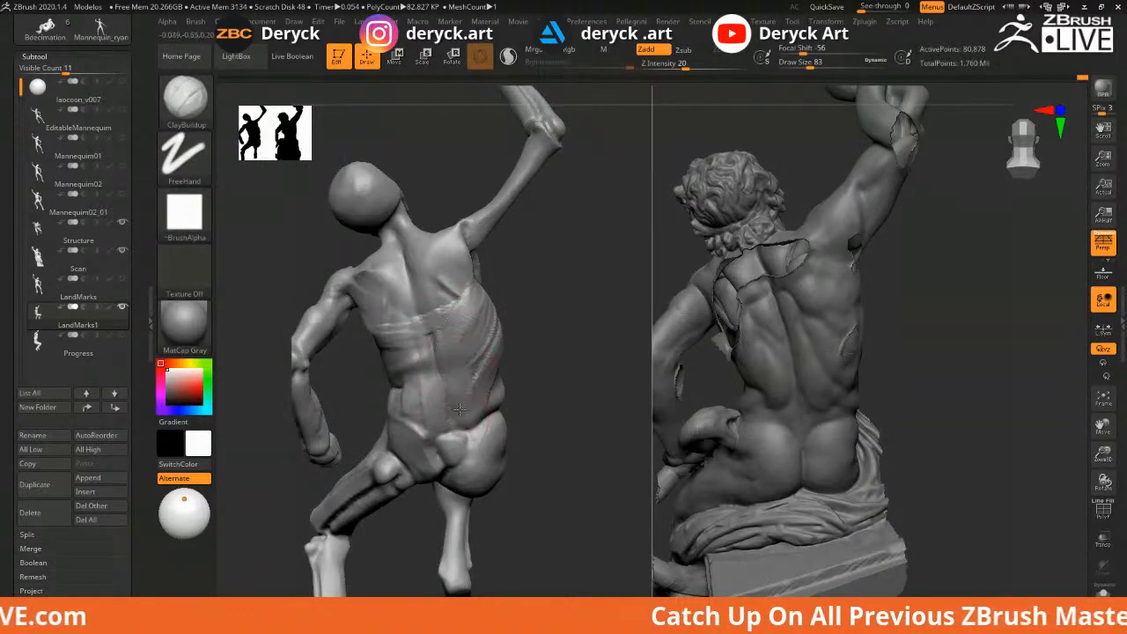
Undo the last chest stroke and build a diagonal rib ridge below the chest at size 49
{"action": "left_click_drag", "start_coordinate": [552, 307], "coordinate": [474, 277]}
{"action": "mouse_move", "coordinate": [563, 276]}
{"action": "left_mouse_down"}
{"action": "mouse_move", "coordinate": [494, 261]}
{"action": "mouse_move", "coordinate": [532, 279]}
{"action": "left_mouse_up"}
{"action": "key", "text": "s"}
{"action": "key", "text": "ctrl+z"}
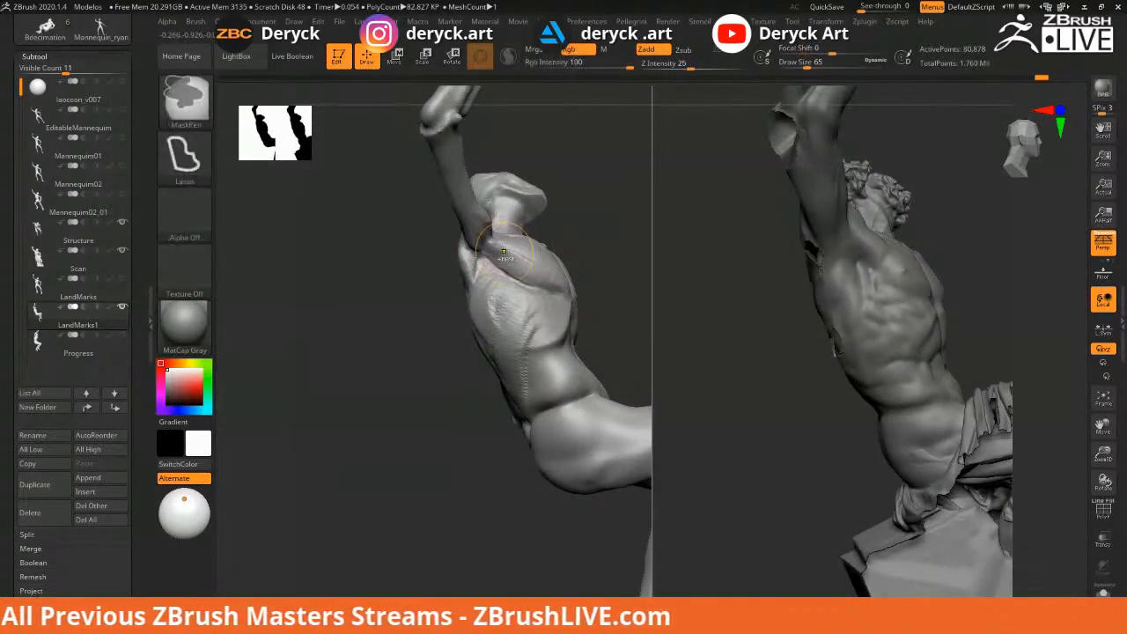
{"action": "mouse_move", "coordinate": [569, 275]}
{"action": "left_mouse_down"}
{"action": "mouse_move", "coordinate": [607, 259]}
{"action": "mouse_move", "coordinate": [497, 278]}
{"action": "left_mouse_up"}
{"action": "key", "text": "shift"}
{"action": "left_click_drag", "start_coordinate": [400, 284], "coordinate": [396, 300]}
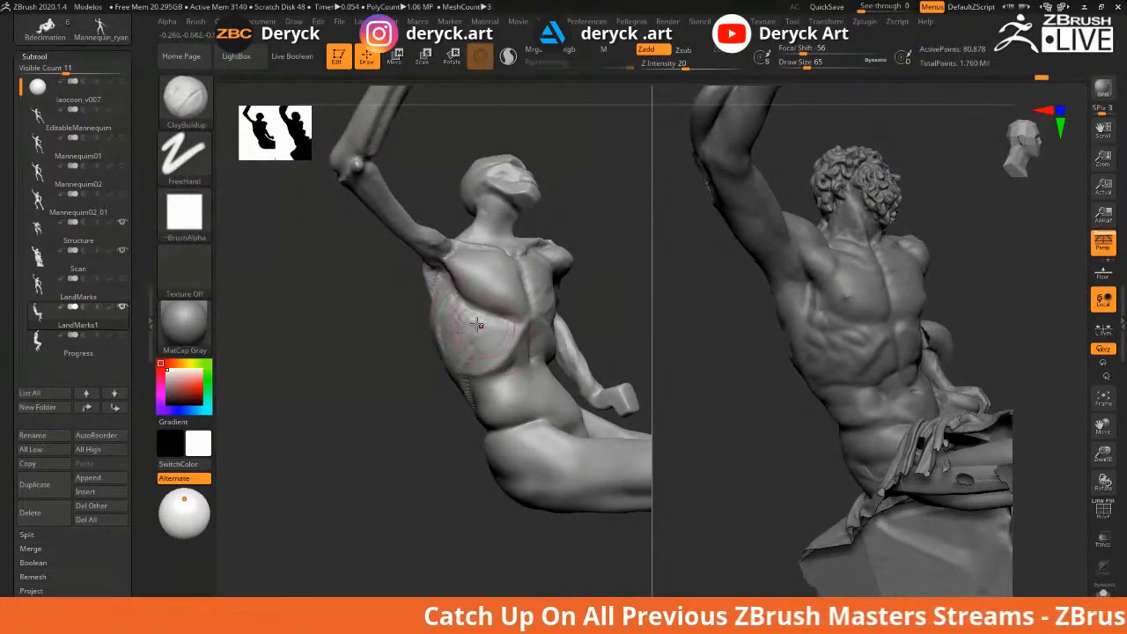
{"action": "key", "text": "bracketleft"}
{"action": "mouse_move", "coordinate": [447, 299]}
{"action": "left_mouse_down"}
{"action": "mouse_move", "coordinate": [512, 331]}
{"action": "mouse_move", "coordinate": [454, 318]}
{"action": "mouse_move", "coordinate": [490, 340]}
{"action": "left_mouse_up"}
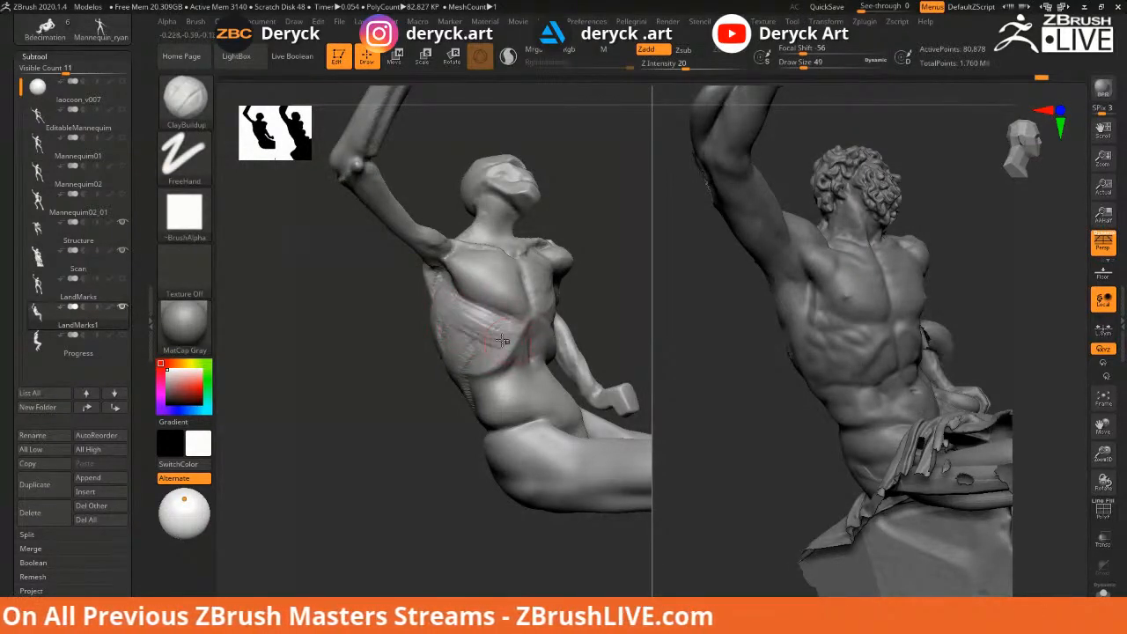
Orbit to a side view and switch from DamStandard to the Flatten brush
{"action": "mouse_move", "coordinate": [384, 324]}
{"action": "left_mouse_down"}
{"action": "mouse_move", "coordinate": [445, 312]}
{"action": "mouse_move", "coordinate": [456, 328]}
{"action": "mouse_move", "coordinate": [481, 310]}
{"action": "left_mouse_up"}
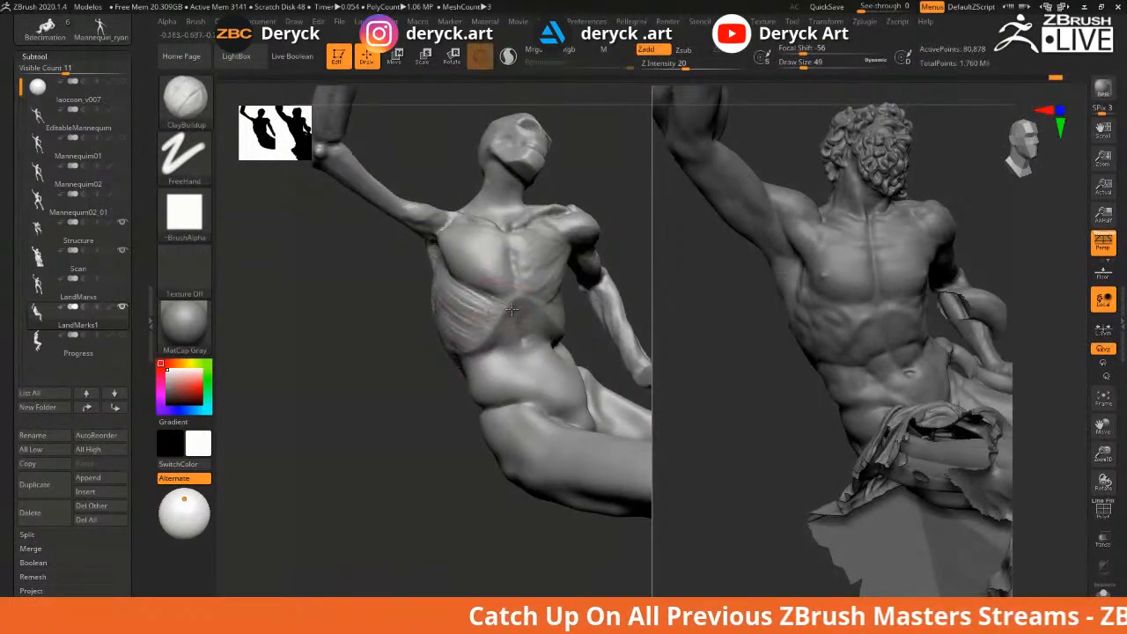
{"action": "left_click_drag", "start_coordinate": [387, 313], "coordinate": [423, 300]}
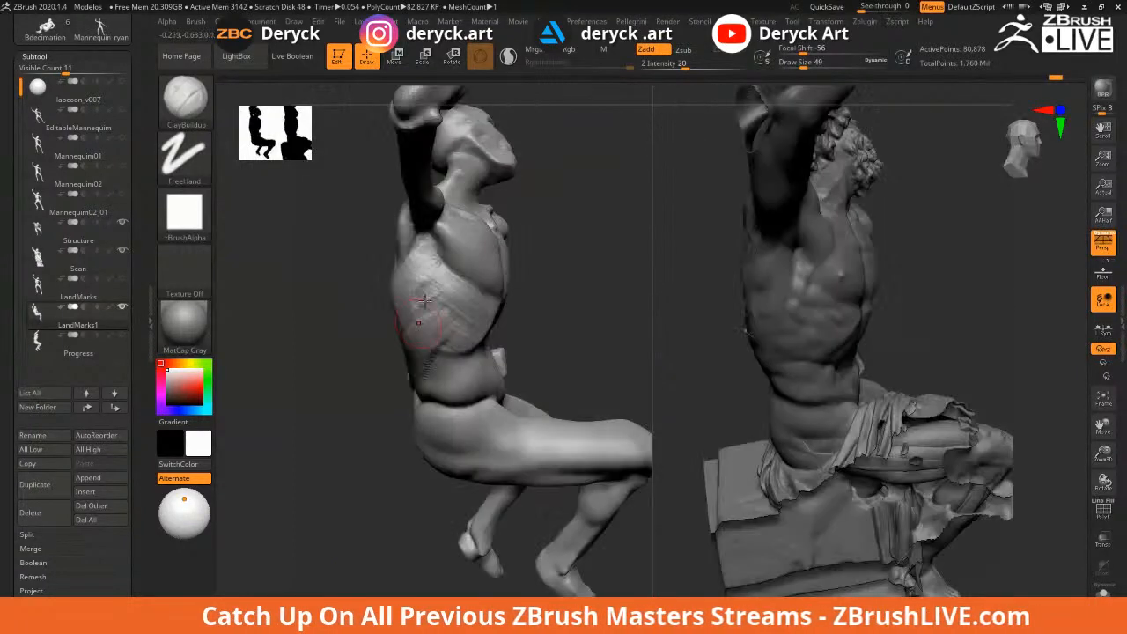
{"action": "key", "text": "b"}
{"action": "key", "text": "d"}
{"action": "key", "text": "s"}
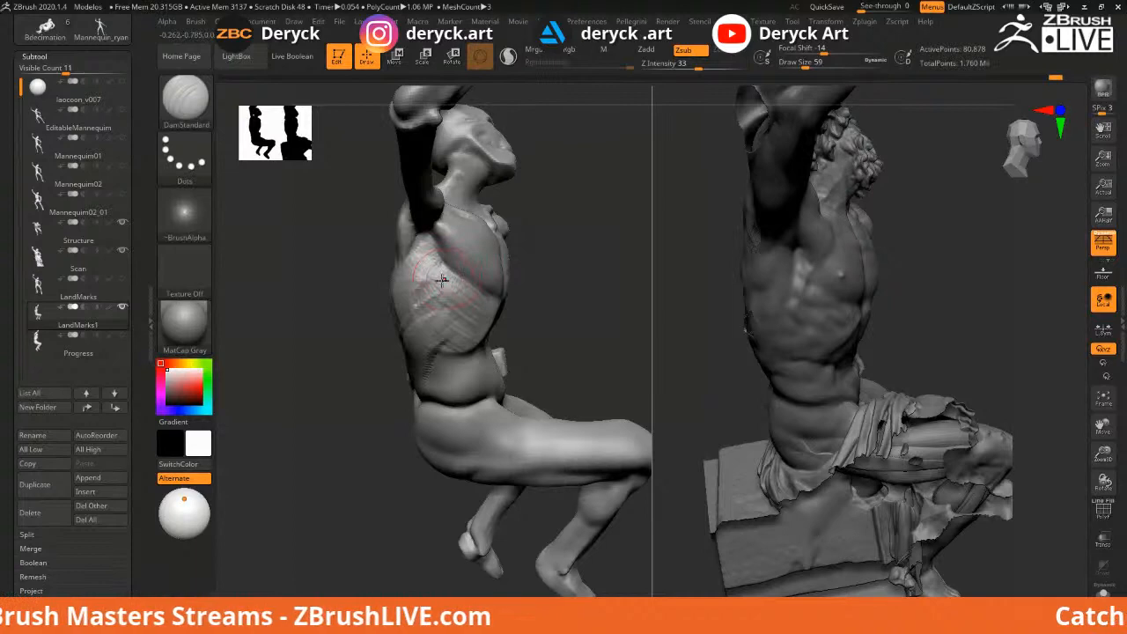
{"action": "mouse_move", "coordinate": [572, 288]}
{"action": "left_mouse_down"}
{"action": "mouse_move", "coordinate": [441, 308]}
{"action": "mouse_move", "coordinate": [468, 281]}
{"action": "left_mouse_up"}
{"action": "key", "text": "b"}
{"action": "key", "text": "f"}
{"action": "key", "text": "a"}
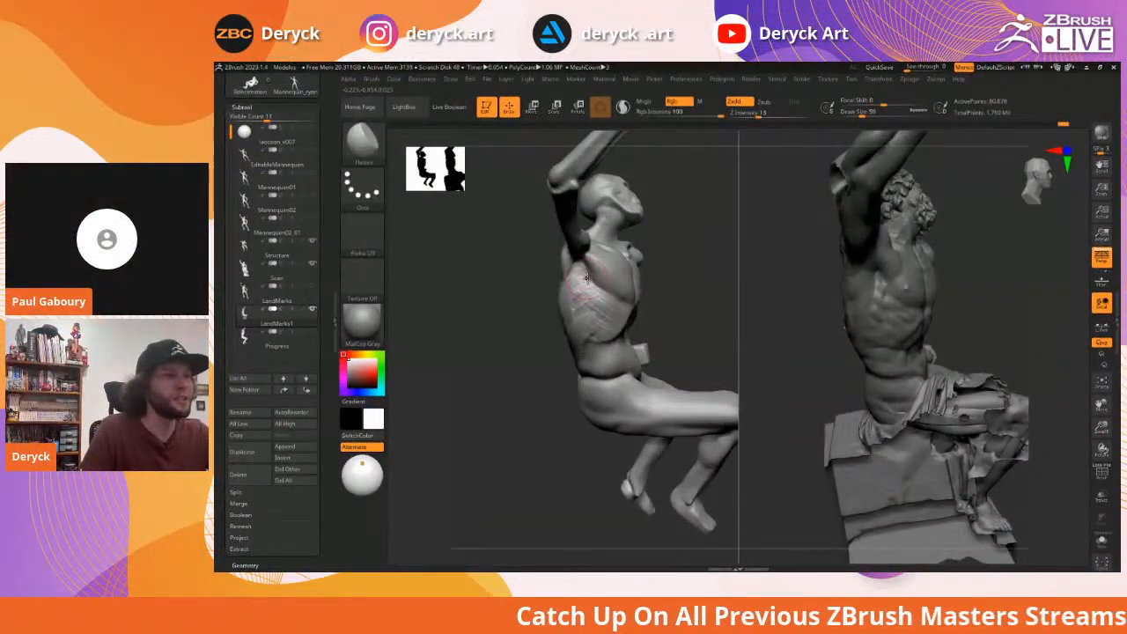
Carve a DamStandard crease from the armpit down the ribcage
{"action": "right_click_drag", "start_coordinate": [593, 280], "coordinate": [578, 297]}
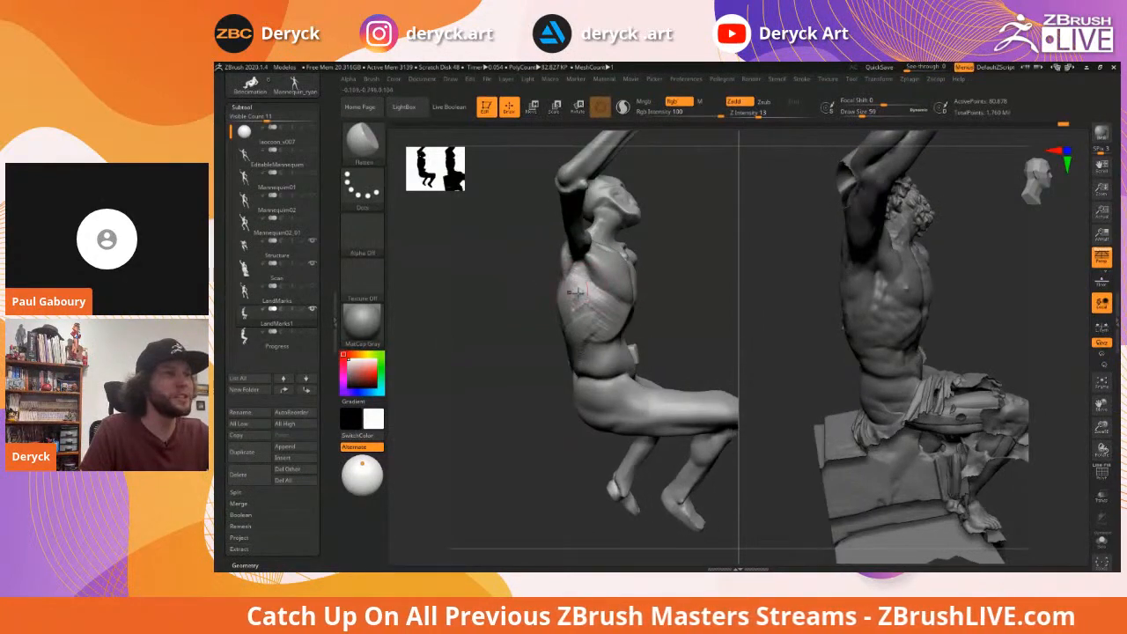
{"action": "key", "text": "b"}
{"action": "key", "text": "d"}
{"action": "key", "text": "s"}
{"action": "left_click_drag", "start_coordinate": [582, 262], "coordinate": [575, 331]}
Smooth the back with ClayBuildup and carve a diagonal crease below the right shoulder blade at size 49
{"action": "mouse_move", "coordinate": [541, 314]}
{"action": "right_mouse_down"}
{"action": "mouse_move", "coordinate": [516, 320]}
{"action": "mouse_move", "coordinate": [550, 322]}
{"action": "right_mouse_up"}
{"action": "key", "text": "b"}
{"action": "key", "text": "c"}
{"action": "key", "text": "b"}
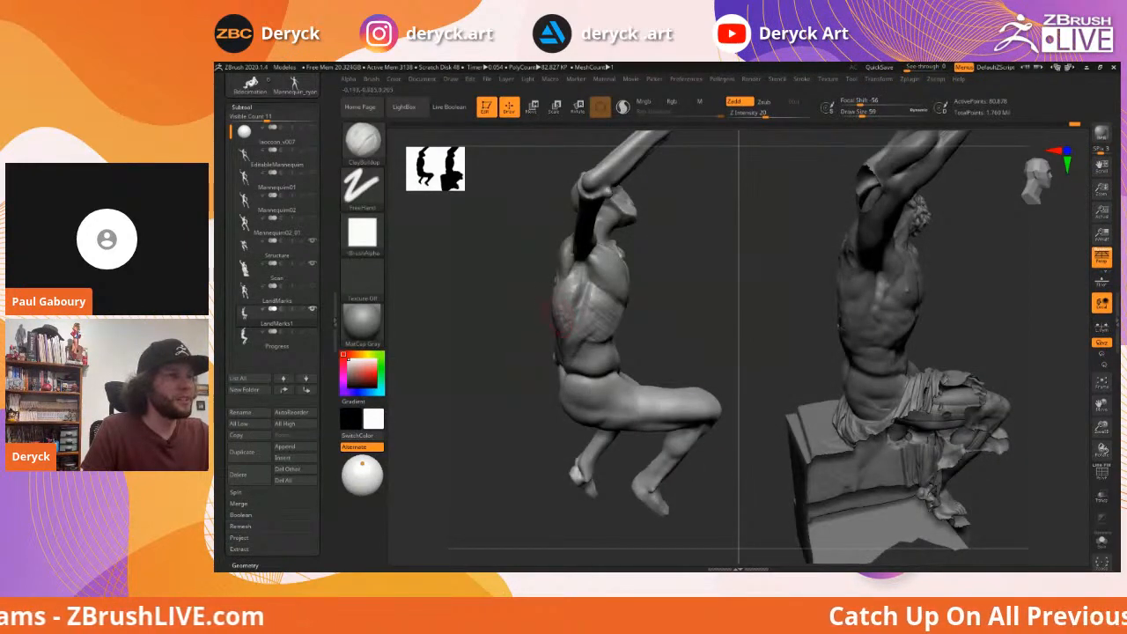
{"action": "mouse_move", "coordinate": [575, 268]}
{"action": "right_mouse_down"}
{"action": "mouse_move", "coordinate": [611, 294]}
{"action": "mouse_move", "coordinate": [650, 296]}
{"action": "mouse_move", "coordinate": [587, 278]}
{"action": "right_mouse_up"}
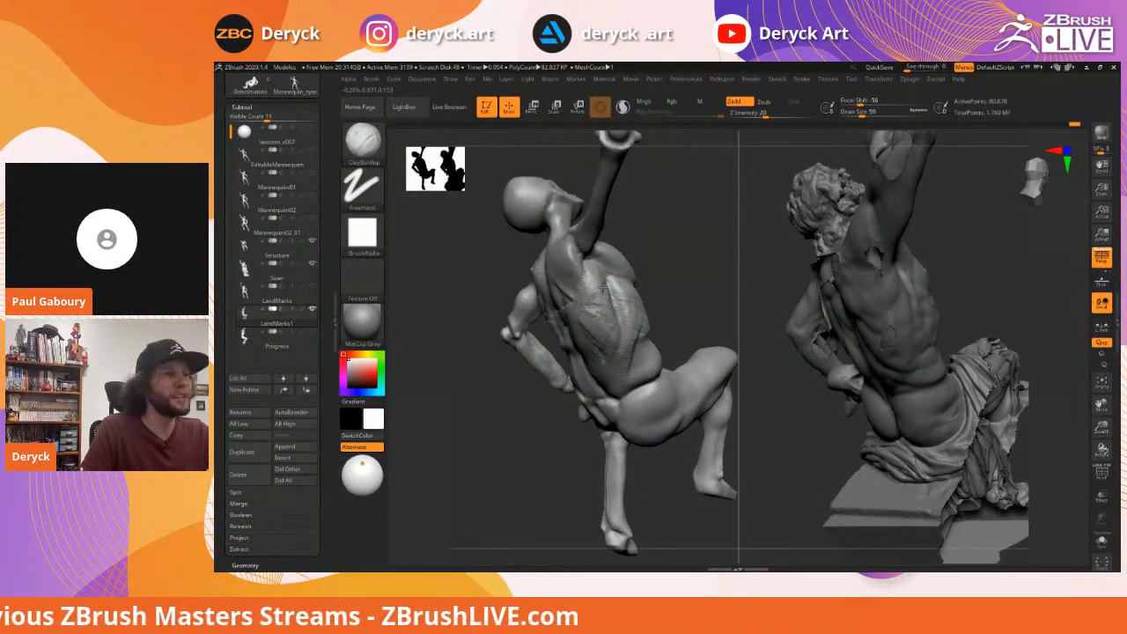
{"action": "left_click_drag", "start_coordinate": [686, 290], "coordinate": [682, 285], "text": "shift"}
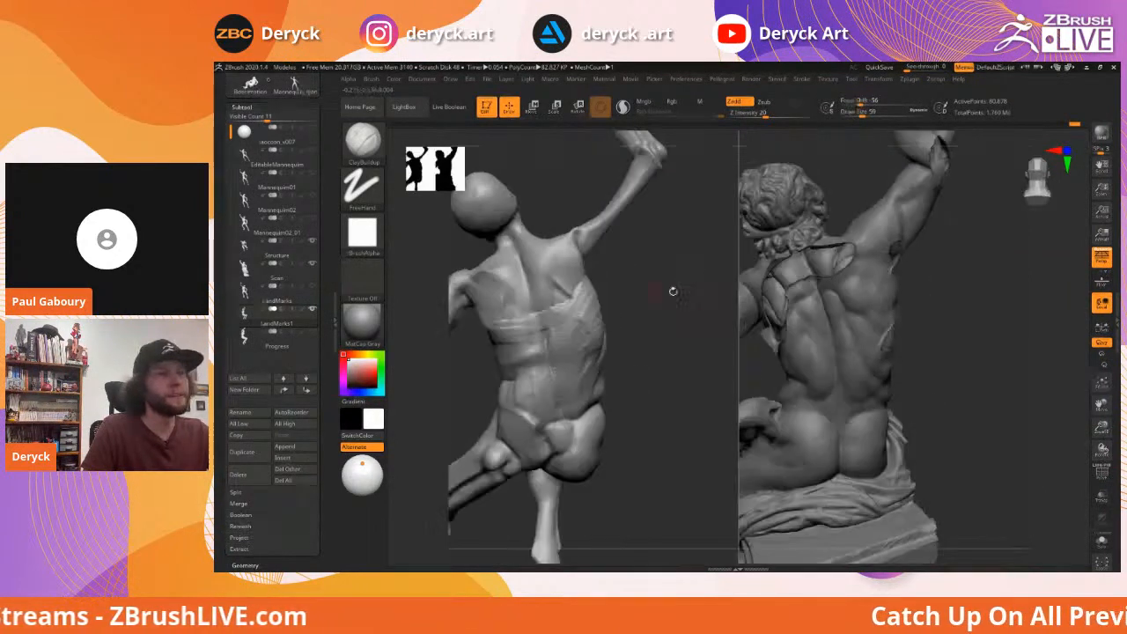
{"action": "left_click_drag", "start_coordinate": [591, 318], "coordinate": [558, 327], "text": "shift"}
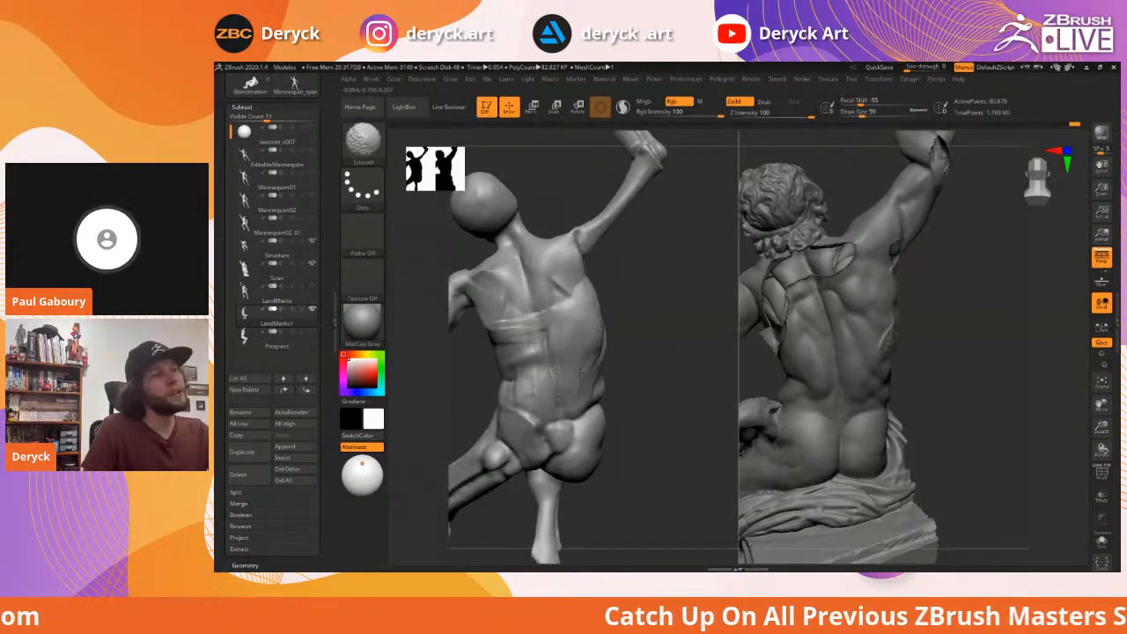
{"action": "mouse_move", "coordinate": [653, 325]}
{"action": "left_mouse_down"}
{"action": "mouse_move", "coordinate": [669, 294]}
{"action": "mouse_move", "coordinate": [569, 285]}
{"action": "left_mouse_up"}
{"action": "key", "text": "s"}
{"action": "mouse_move", "coordinate": [558, 270]}
{"action": "left_mouse_down"}
{"action": "mouse_move", "coordinate": [603, 312]}
{"action": "mouse_move", "coordinate": [571, 269]}
{"action": "mouse_move", "coordinate": [599, 280]}
{"action": "mouse_move", "coordinate": [594, 266]}
{"action": "left_mouse_up"}
Add a diagonal ClayBuildup stroke on the right back and smooth the resulting ridge
{"action": "mouse_move", "coordinate": [674, 310]}
{"action": "left_mouse_down"}
{"action": "mouse_move", "coordinate": [657, 311]}
{"action": "mouse_move", "coordinate": [667, 334]}
{"action": "mouse_move", "coordinate": [677, 316]}
{"action": "left_mouse_up"}
{"action": "key", "text": "b"}
{"action": "key", "text": "d"}
{"action": "key", "text": "s"}
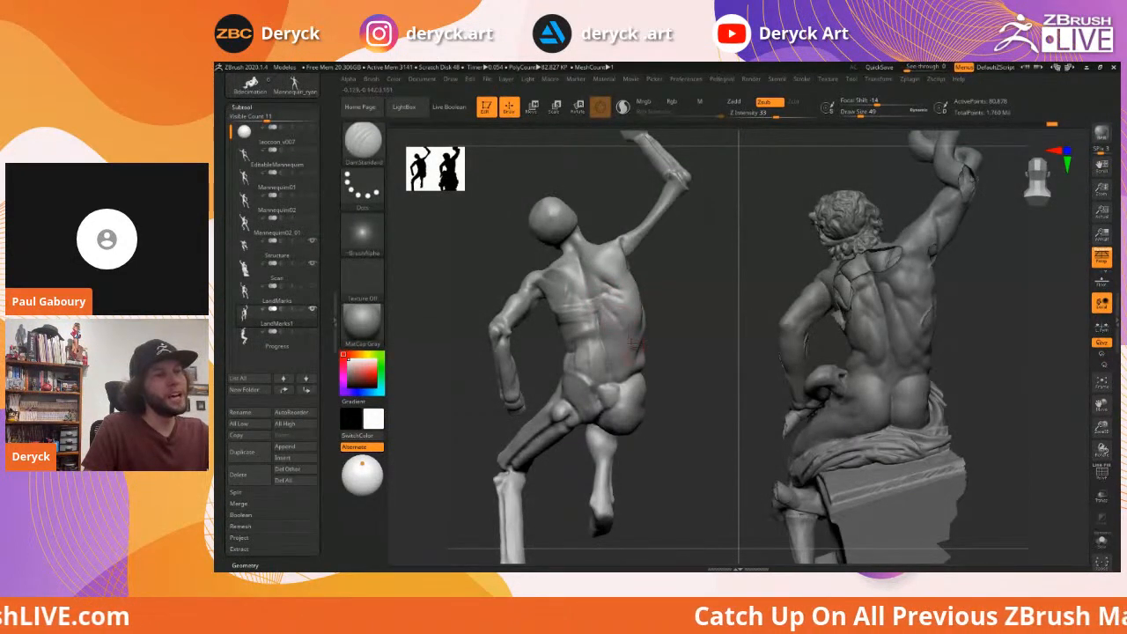
{"action": "key", "text": "b"}
{"action": "key", "text": "c"}
{"action": "key", "text": "b"}
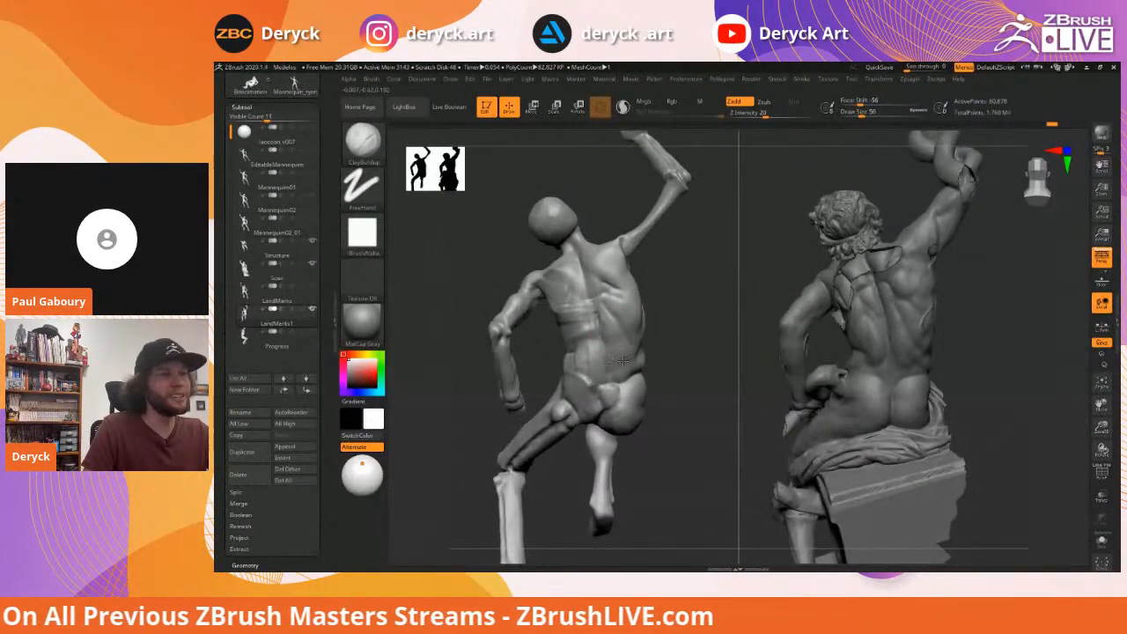
{"action": "mouse_move", "coordinate": [598, 303]}
{"action": "left_mouse_down"}
{"action": "mouse_move", "coordinate": [622, 347]}
{"action": "mouse_move", "coordinate": [602, 315]}
{"action": "left_mouse_up"}
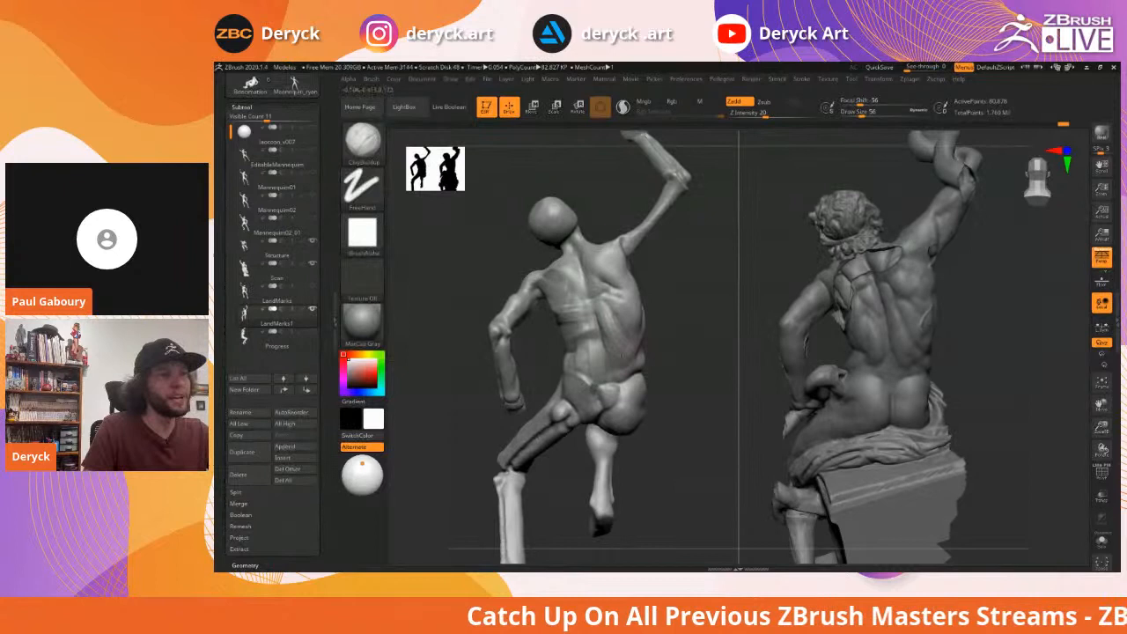
{"action": "mouse_move", "coordinate": [607, 330]}
{"action": "left_mouse_down", "text": "shift"}
{"action": "mouse_move", "coordinate": [613, 342]}
{"action": "mouse_move", "coordinate": [605, 321]}
{"action": "left_mouse_up", "text": "shift"}
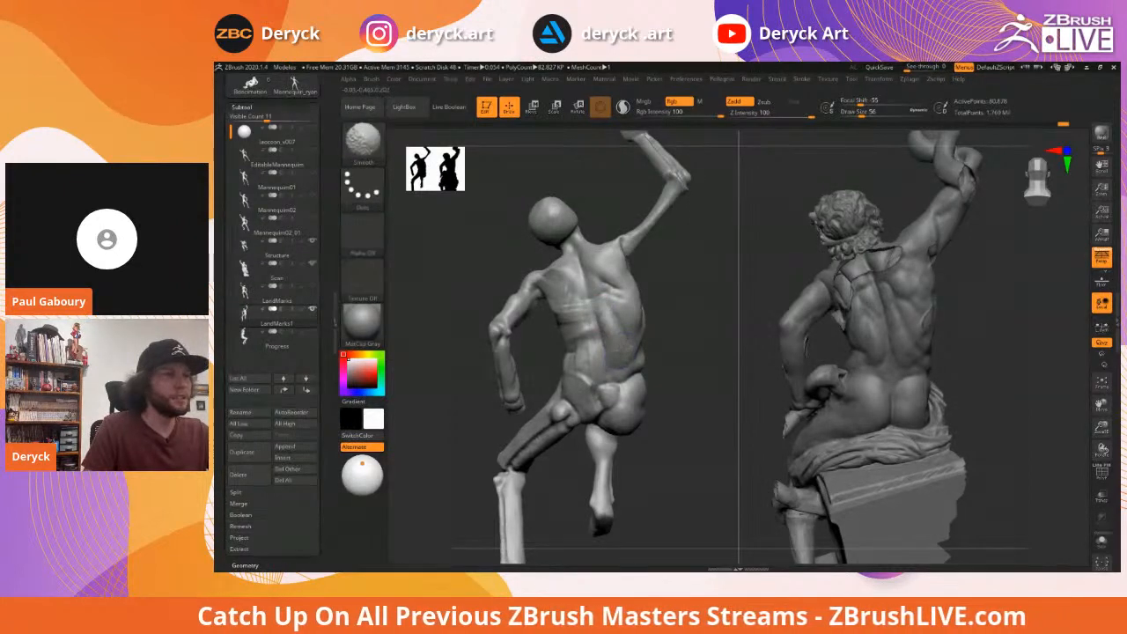
Orbit the sculpt and scan past the neck and shoulders round to the front
{"action": "left_click_drag", "start_coordinate": [689, 352], "coordinate": [667, 348]}
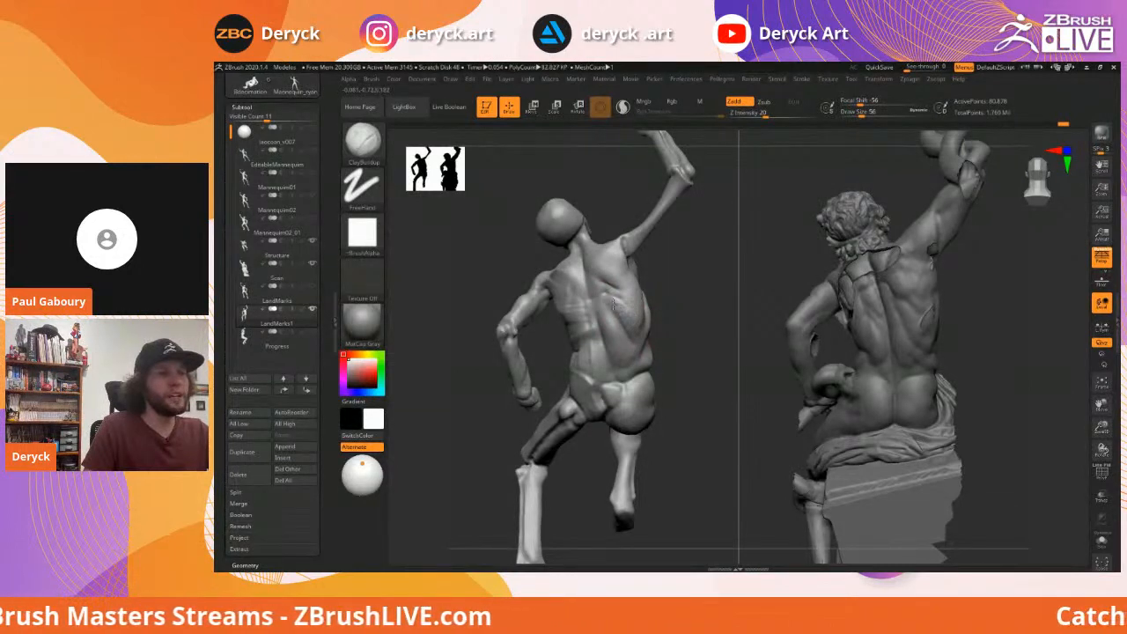
{"action": "mouse_move", "coordinate": [675, 305]}
{"action": "left_mouse_down"}
{"action": "mouse_move", "coordinate": [721, 325]}
{"action": "mouse_move", "coordinate": [503, 278]}
{"action": "left_mouse_up"}
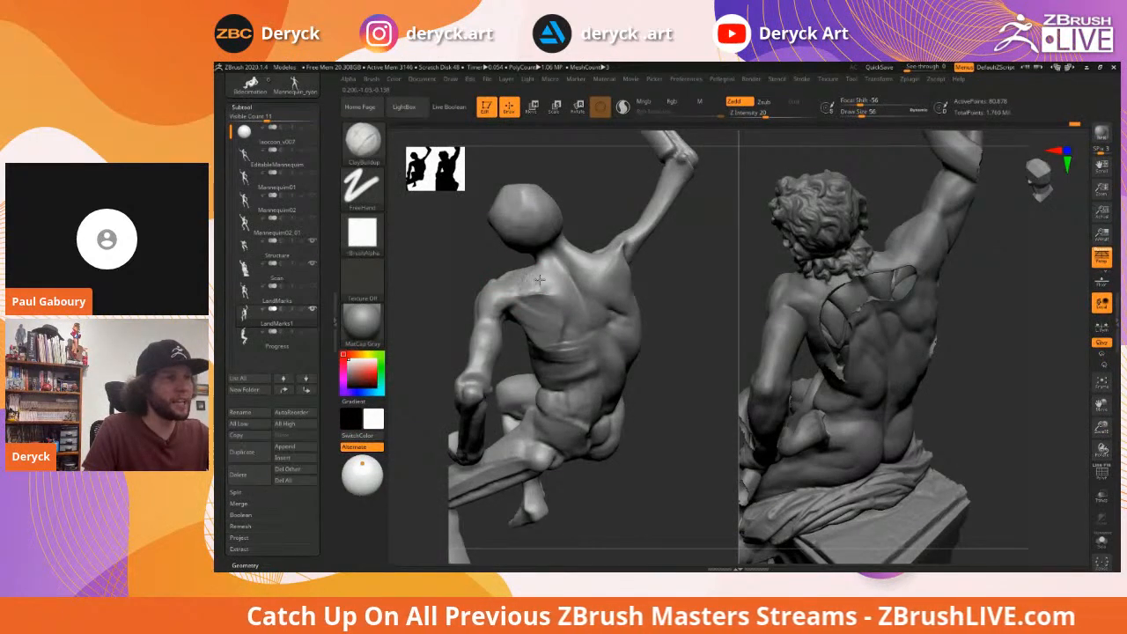
{"action": "left_click_drag", "start_coordinate": [489, 268], "coordinate": [568, 299]}
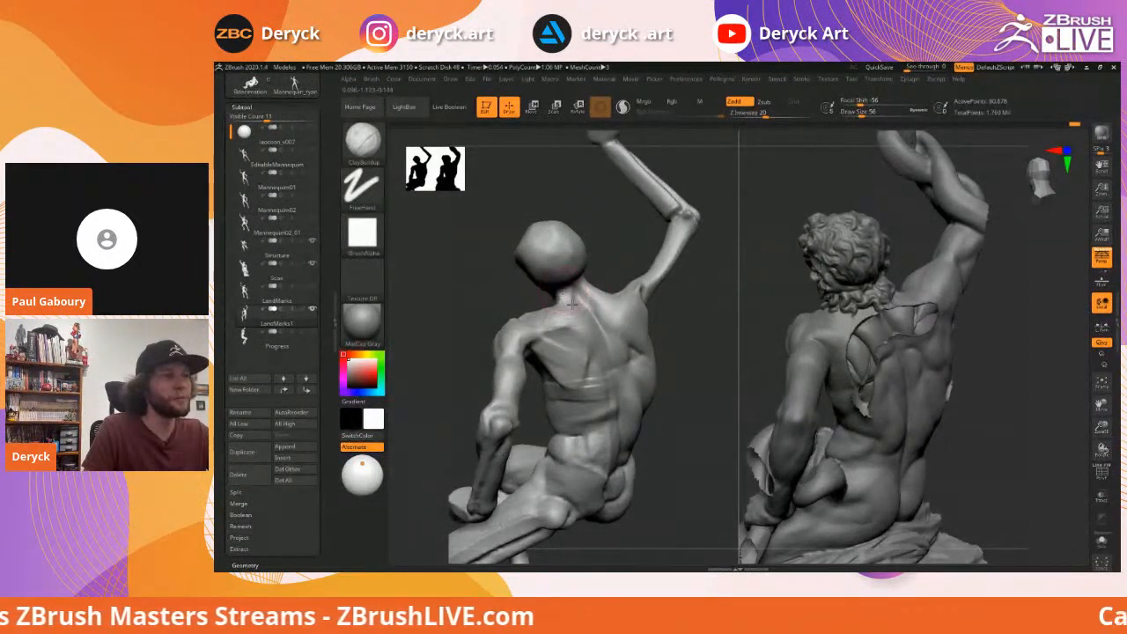
{"action": "left_click_drag", "start_coordinate": [509, 292], "coordinate": [530, 287]}
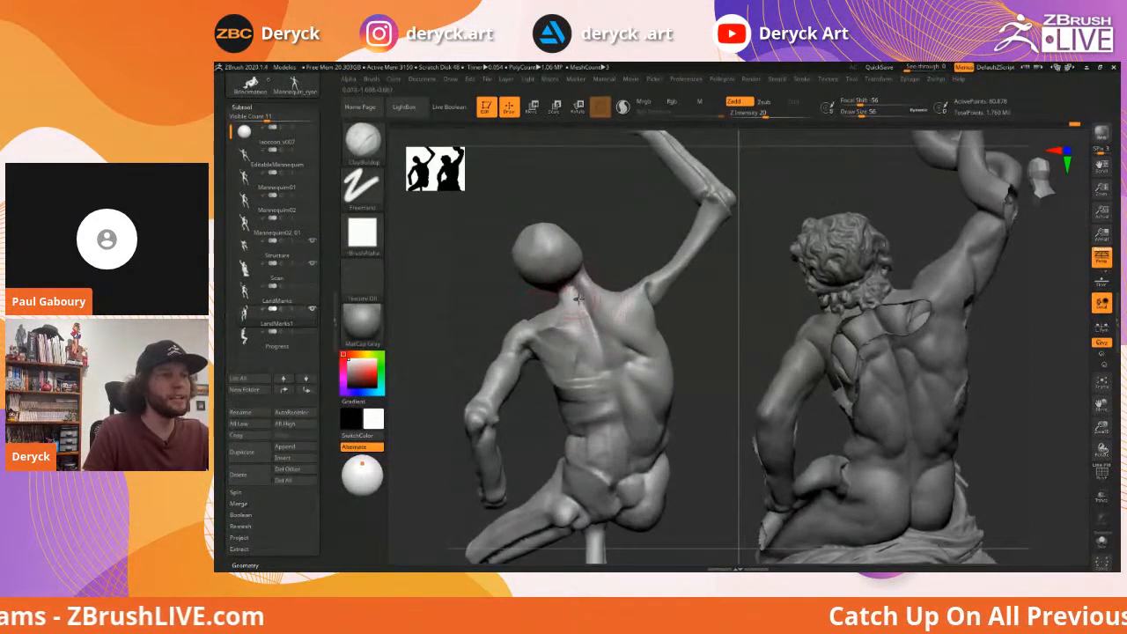
{"action": "left_click_drag", "start_coordinate": [606, 266], "coordinate": [572, 296]}
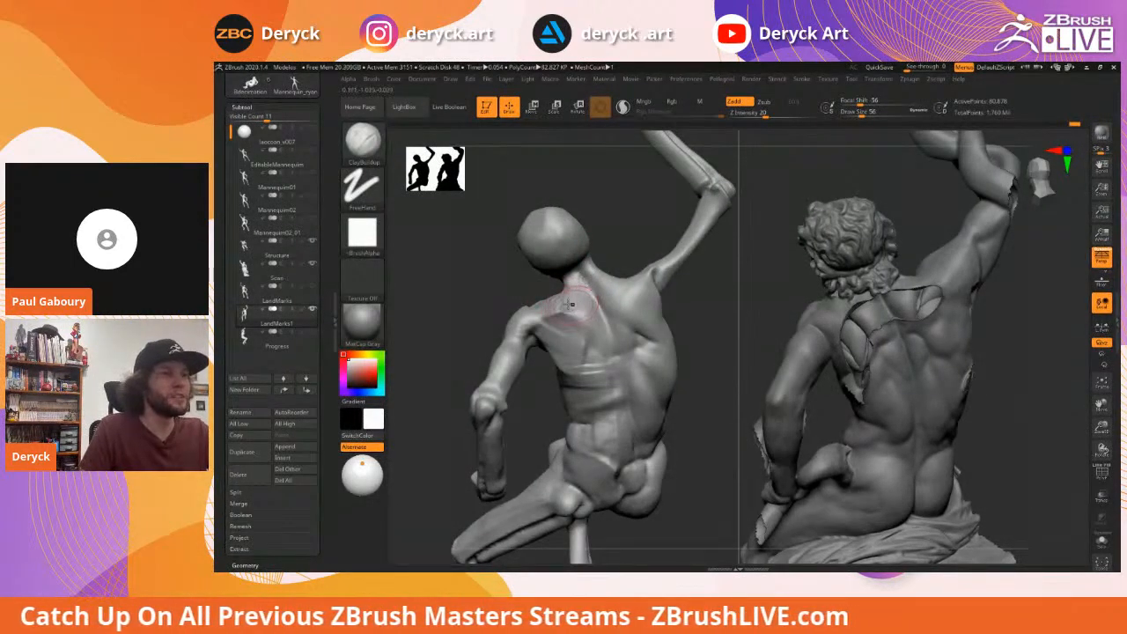
{"action": "mouse_move", "coordinate": [521, 287]}
{"action": "left_mouse_down"}
{"action": "mouse_move", "coordinate": [631, 300]}
{"action": "mouse_move", "coordinate": [534, 237]}
{"action": "mouse_move", "coordinate": [610, 287]}
{"action": "left_mouse_up"}
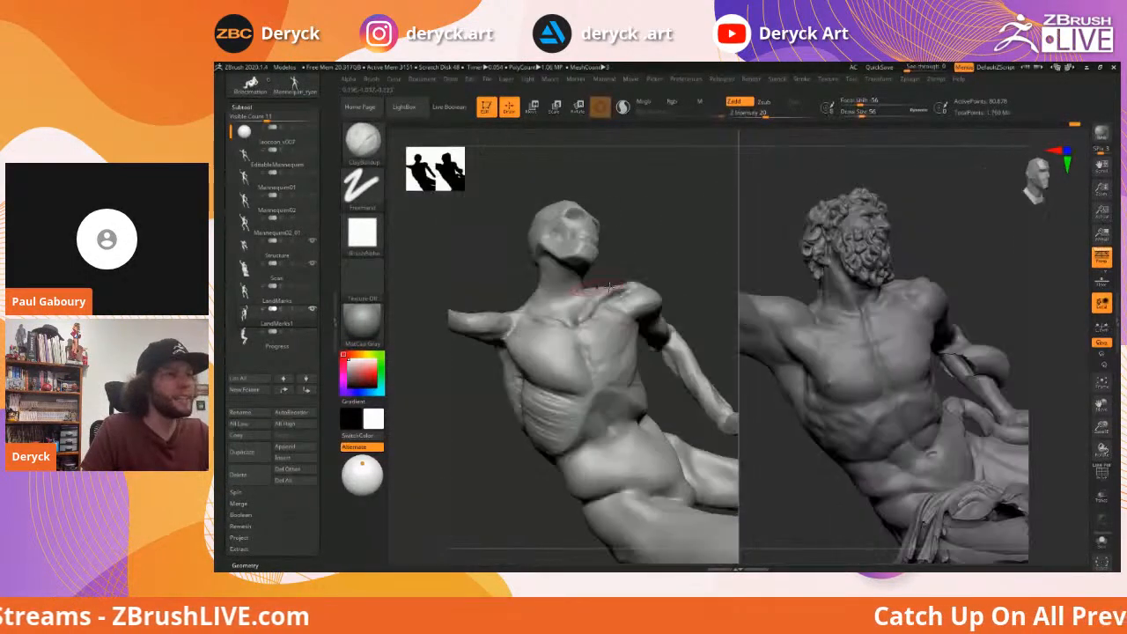
Build a raised strip down the neck to the collarbone at size 41, then smooth it
{"action": "left_click_drag", "start_coordinate": [516, 259], "coordinate": [552, 281]}
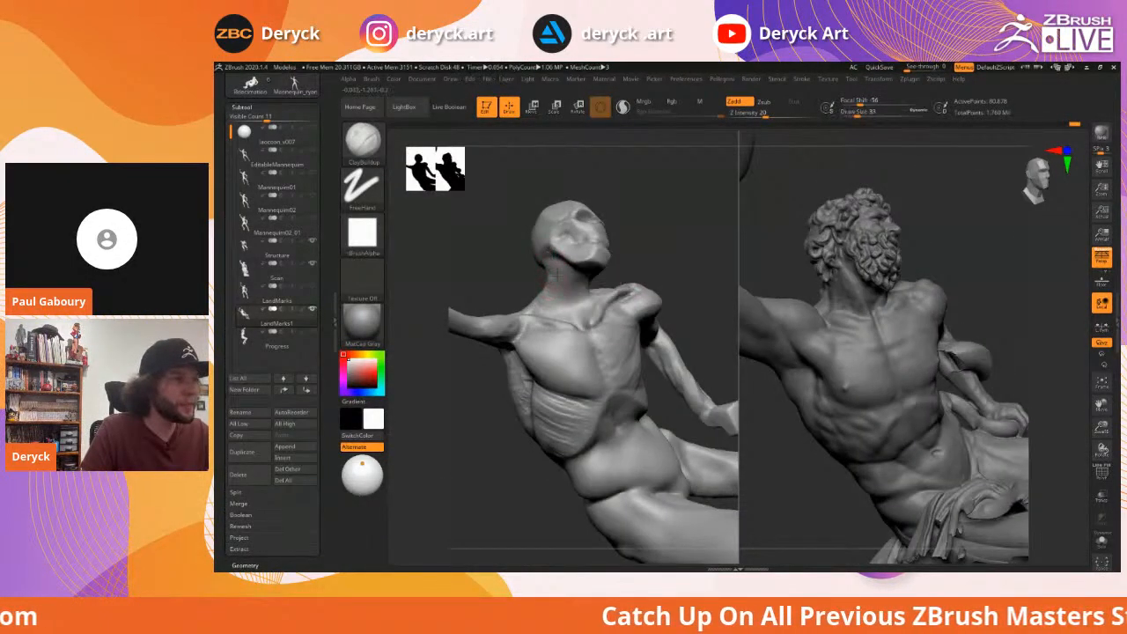
{"action": "mouse_move", "coordinate": [548, 263]}
{"action": "left_mouse_down"}
{"action": "mouse_move", "coordinate": [574, 318]}
{"action": "mouse_move", "coordinate": [545, 256]}
{"action": "mouse_move", "coordinate": [509, 289]}
{"action": "mouse_move", "coordinate": [572, 271]}
{"action": "left_mouse_up"}
{"action": "key", "text": "s"}
{"action": "mouse_move", "coordinate": [518, 251]}
{"action": "left_mouse_down"}
{"action": "mouse_move", "coordinate": [526, 261]}
{"action": "mouse_move", "coordinate": [539, 236]}
{"action": "left_mouse_up"}
{"action": "mouse_move", "coordinate": [555, 274]}
{"action": "left_mouse_down"}
{"action": "mouse_move", "coordinate": [572, 321]}
{"action": "mouse_move", "coordinate": [563, 293]}
{"action": "mouse_move", "coordinate": [561, 321]}
{"action": "left_mouse_up"}
{"action": "mouse_move", "coordinate": [521, 257]}
{"action": "left_mouse_down"}
{"action": "mouse_move", "coordinate": [506, 273]}
{"action": "mouse_move", "coordinate": [516, 259]}
{"action": "mouse_move", "coordinate": [536, 264]}
{"action": "left_mouse_up"}
Switch to the Move brush and resize it from 62 to 41, then 49
{"action": "mouse_move", "coordinate": [558, 382]}
{"action": "left_mouse_down"}
{"action": "mouse_move", "coordinate": [548, 352]}
{"action": "mouse_move", "coordinate": [500, 326]}
{"action": "mouse_move", "coordinate": [496, 345]}
{"action": "mouse_move", "coordinate": [532, 310]}
{"action": "left_mouse_up"}
{"action": "key", "text": "b"}
{"action": "key", "text": "m"}
{"action": "key", "text": "v"}
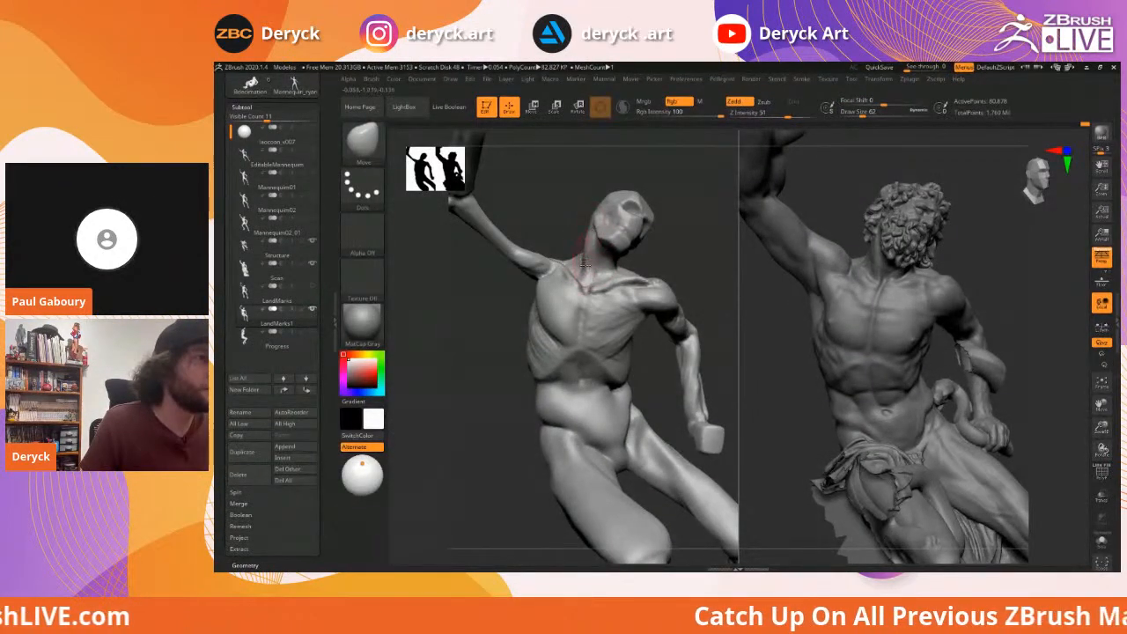
{"action": "mouse_move", "coordinate": [573, 234]}
{"action": "left_mouse_down"}
{"action": "mouse_move", "coordinate": [561, 227]}
{"action": "mouse_move", "coordinate": [480, 298]}
{"action": "mouse_move", "coordinate": [554, 228]}
{"action": "mouse_move", "coordinate": [690, 251]}
{"action": "mouse_move", "coordinate": [490, 317]}
{"action": "mouse_move", "coordinate": [516, 364]}
{"action": "mouse_move", "coordinate": [528, 373]}
{"action": "mouse_move", "coordinate": [571, 269]}
{"action": "mouse_move", "coordinate": [549, 277]}
{"action": "mouse_move", "coordinate": [625, 291]}
{"action": "left_mouse_up"}
{"action": "key", "text": "bracketleft"}
{"action": "key", "text": "bracketleft"}
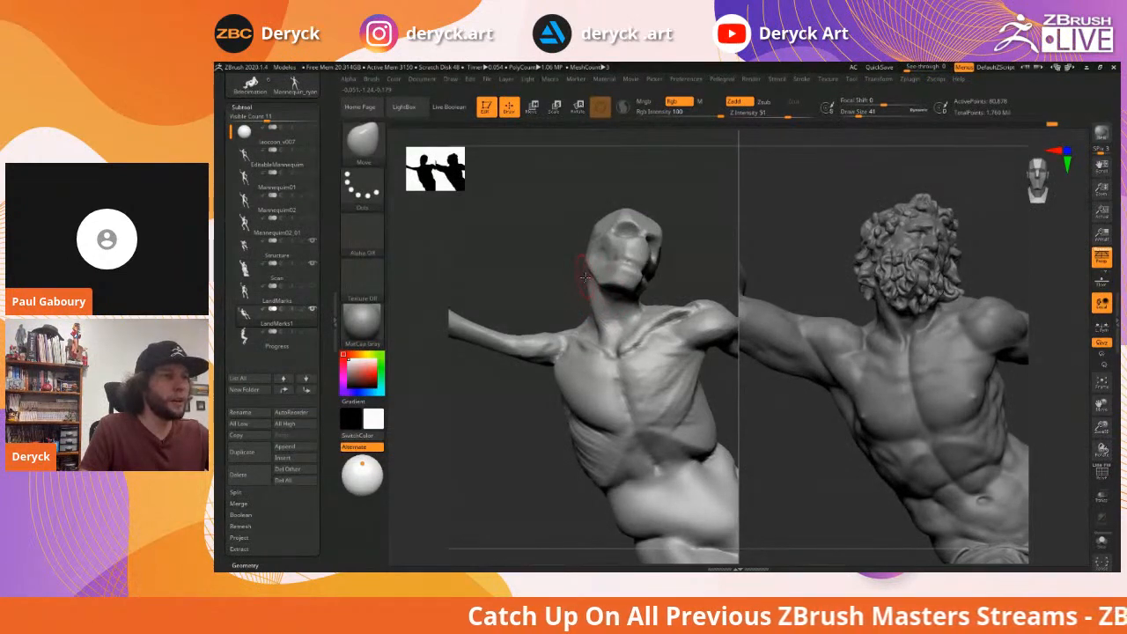
{"action": "mouse_move", "coordinate": [574, 293]}
{"action": "left_mouse_down"}
{"action": "mouse_move", "coordinate": [559, 293]}
{"action": "mouse_move", "coordinate": [603, 324]}
{"action": "mouse_move", "coordinate": [611, 295]}
{"action": "left_mouse_up"}
{"action": "key", "text": "s"}
{"action": "key", "text": "s"}
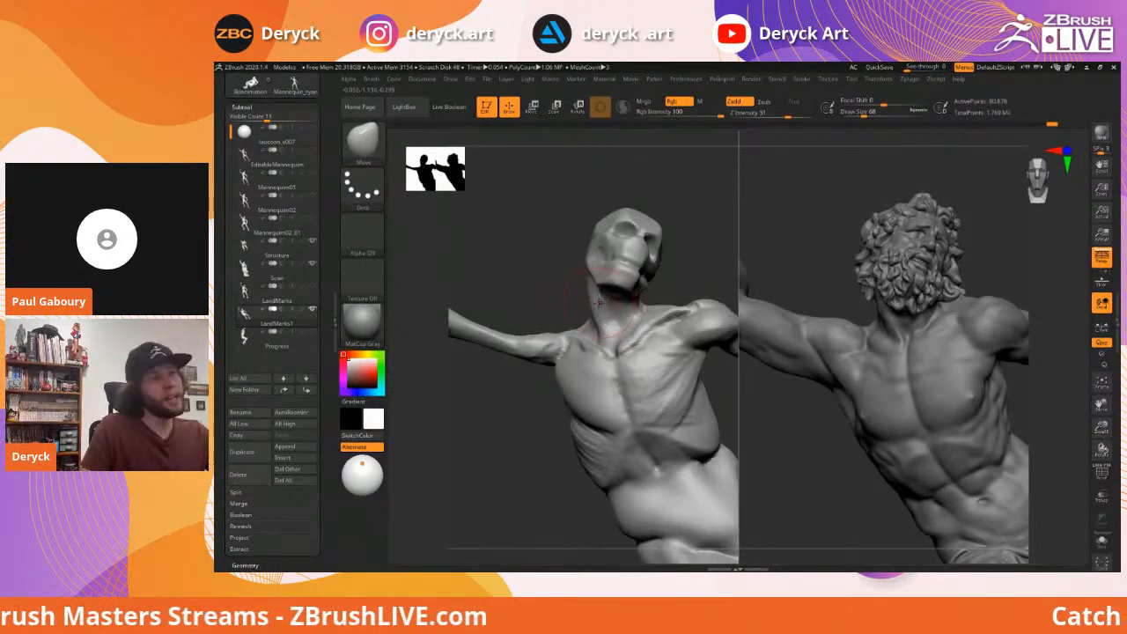
Return to ClayBuildup at size 29, shrink to about 20, and smooth the clay along the neck
{"action": "key", "text": "b"}
{"action": "key", "text": "c"}
{"action": "key", "text": "b"}
{"action": "key", "text": "s"}
{"action": "left_click_drag", "start_coordinate": [629, 303], "coordinate": [614, 294]}
{"action": "key", "text": "s"}
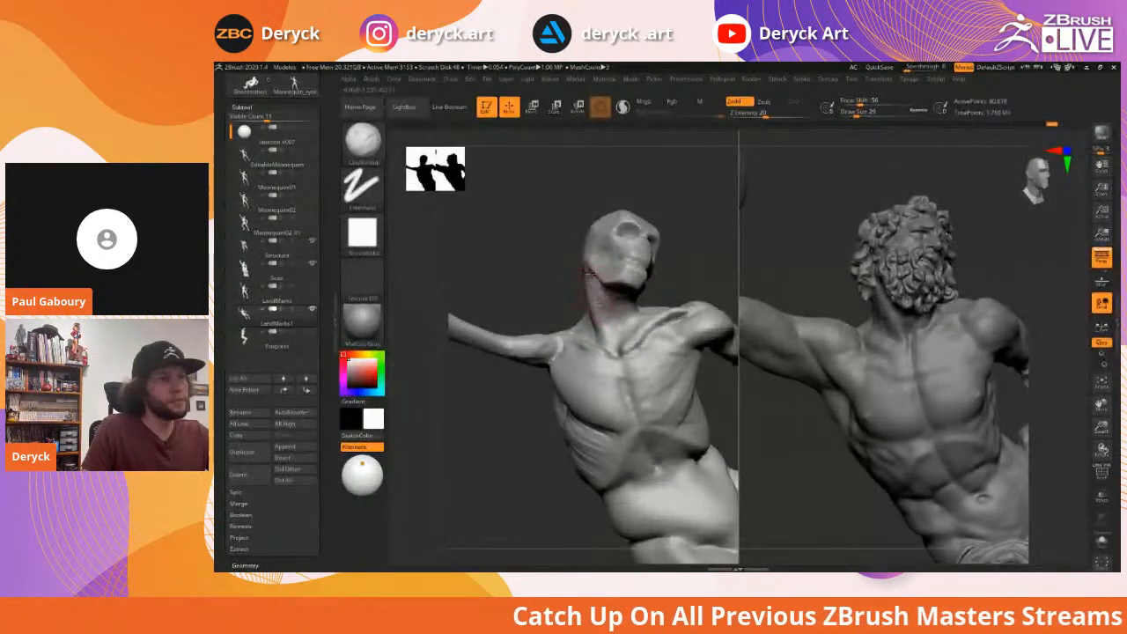
{"action": "left_click_drag", "start_coordinate": [539, 283], "coordinate": [562, 284]}
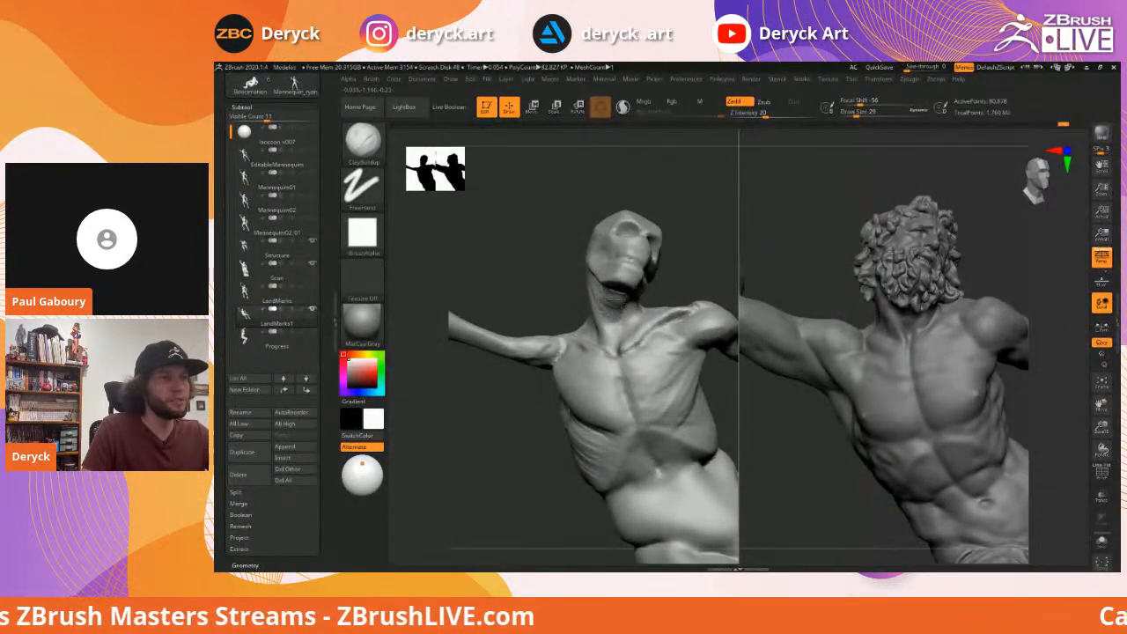
{"action": "left_click_drag", "start_coordinate": [539, 269], "coordinate": [555, 270]}
{"action": "left_click_drag", "start_coordinate": [611, 305], "coordinate": [614, 313], "text": "shift"}
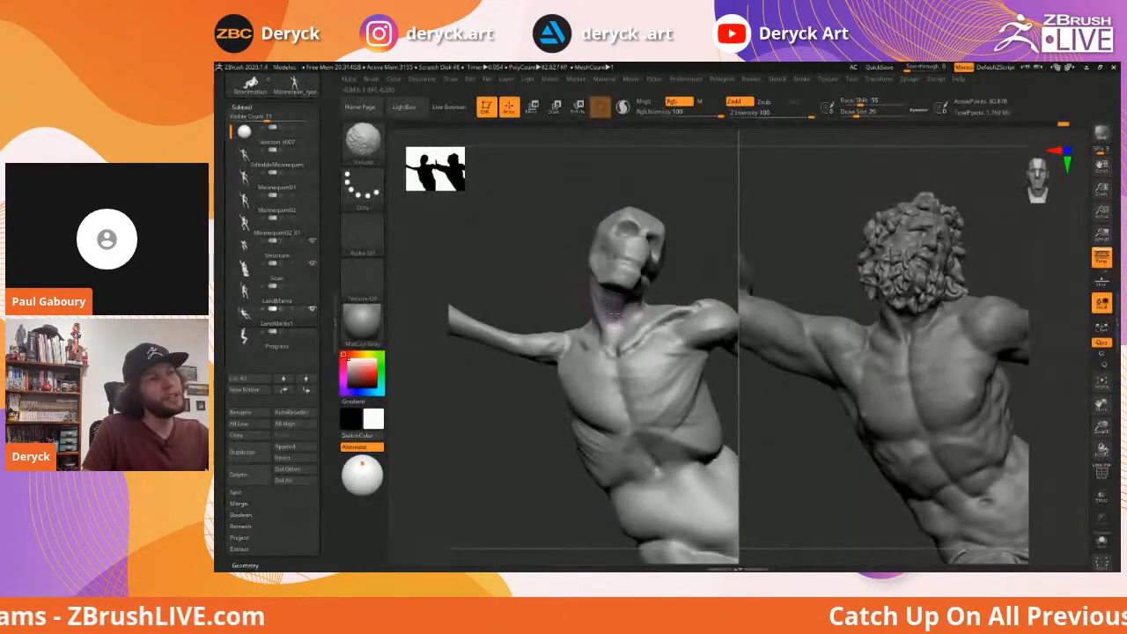
{"action": "mouse_move", "coordinate": [532, 280]}
{"action": "left_mouse_down"}
{"action": "mouse_move", "coordinate": [562, 280]}
{"action": "mouse_move", "coordinate": [611, 333]}
{"action": "left_mouse_up"}
{"action": "key", "text": "bracketleft"}
{"action": "left_click_drag", "start_coordinate": [587, 278], "coordinate": [604, 322], "text": "shift"}
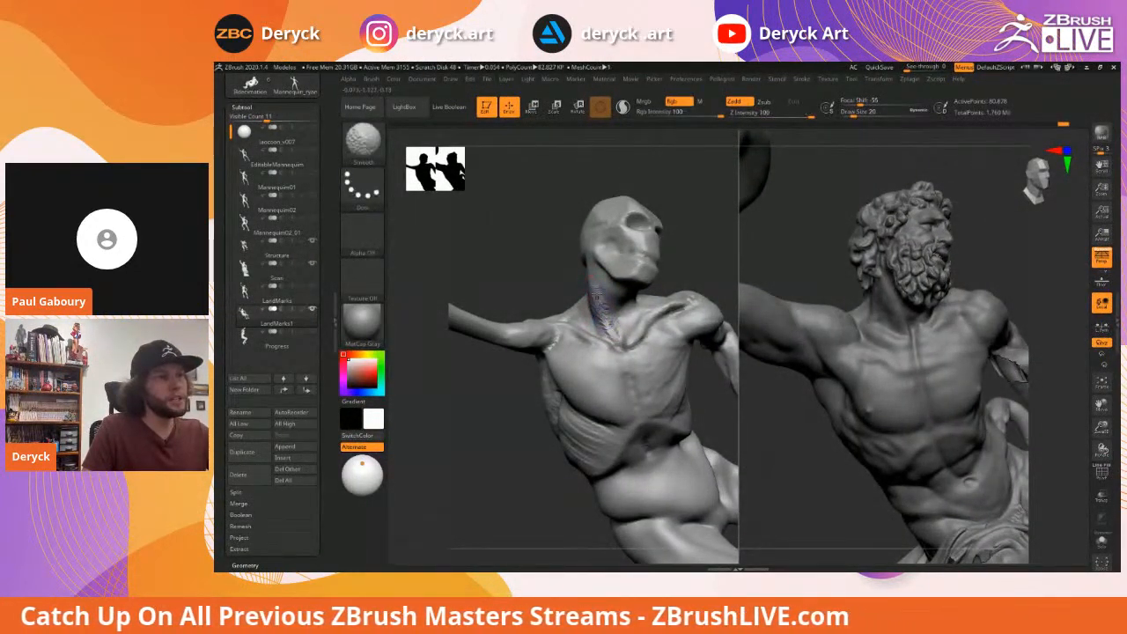
{"action": "mouse_move", "coordinate": [555, 269]}
{"action": "left_mouse_down"}
{"action": "mouse_move", "coordinate": [484, 329]}
{"action": "mouse_move", "coordinate": [503, 331]}
{"action": "mouse_move", "coordinate": [520, 355]}
{"action": "mouse_move", "coordinate": [587, 273]}
{"action": "mouse_move", "coordinate": [572, 284]}
{"action": "mouse_move", "coordinate": [572, 320]}
{"action": "left_mouse_up"}
{"action": "key", "text": "s"}
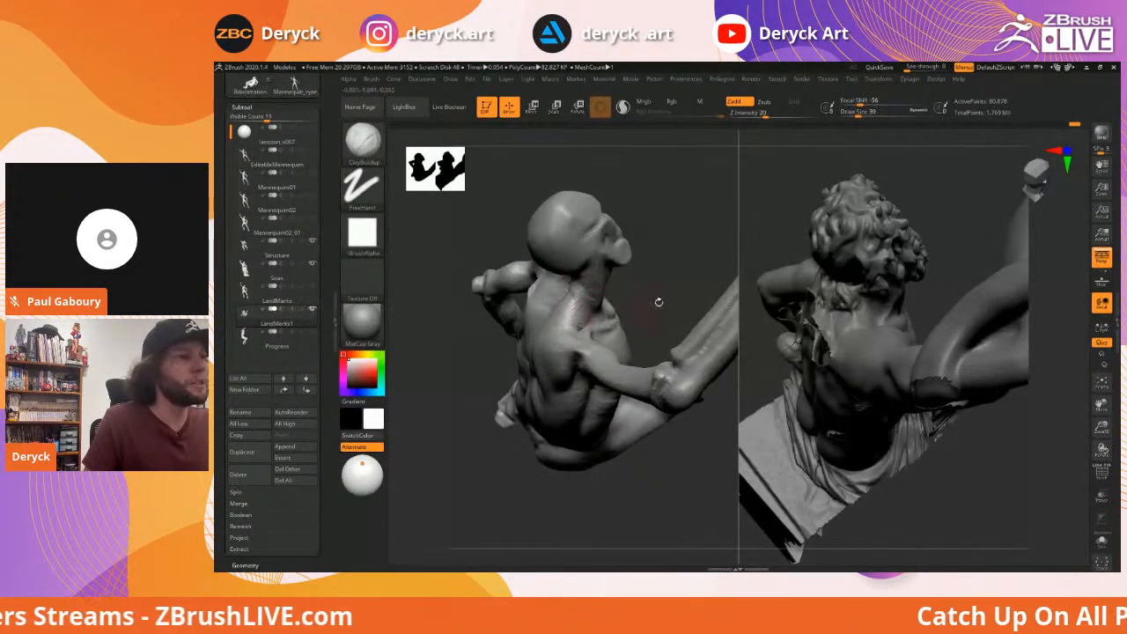
From a low front view, add small ClayBuildup marks on the mannequin's shoulder
{"action": "mouse_move", "coordinate": [607, 308]}
{"action": "left_mouse_down"}
{"action": "mouse_move", "coordinate": [508, 266]}
{"action": "mouse_move", "coordinate": [570, 249]}
{"action": "mouse_move", "coordinate": [539, 302]}
{"action": "left_mouse_up"}
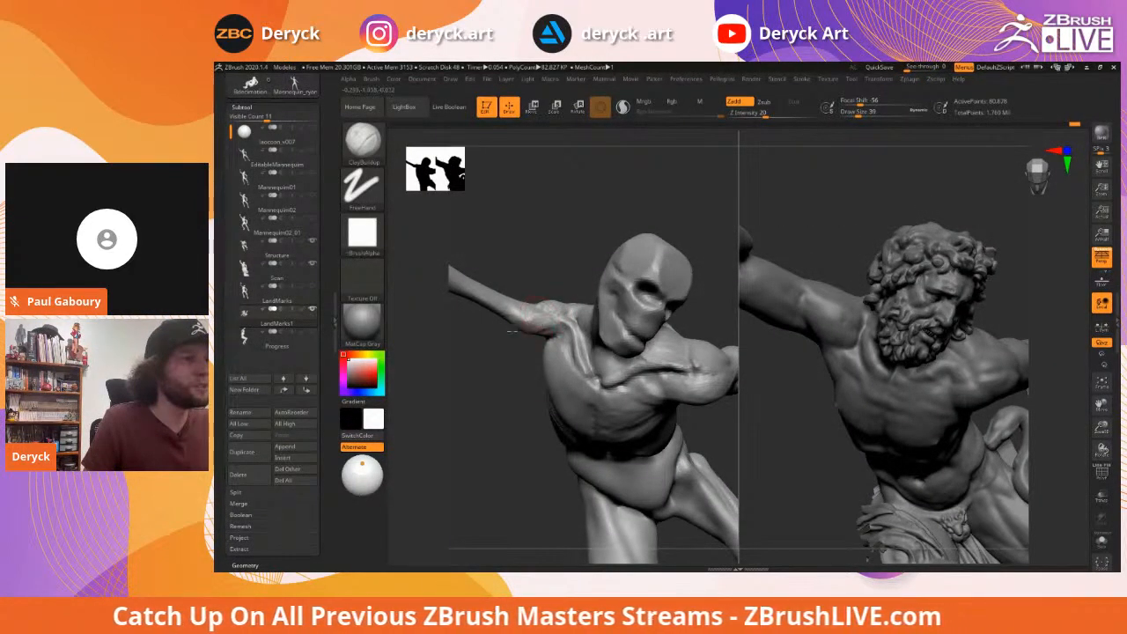
{"action": "left_click_drag", "start_coordinate": [511, 354], "coordinate": [539, 310]}
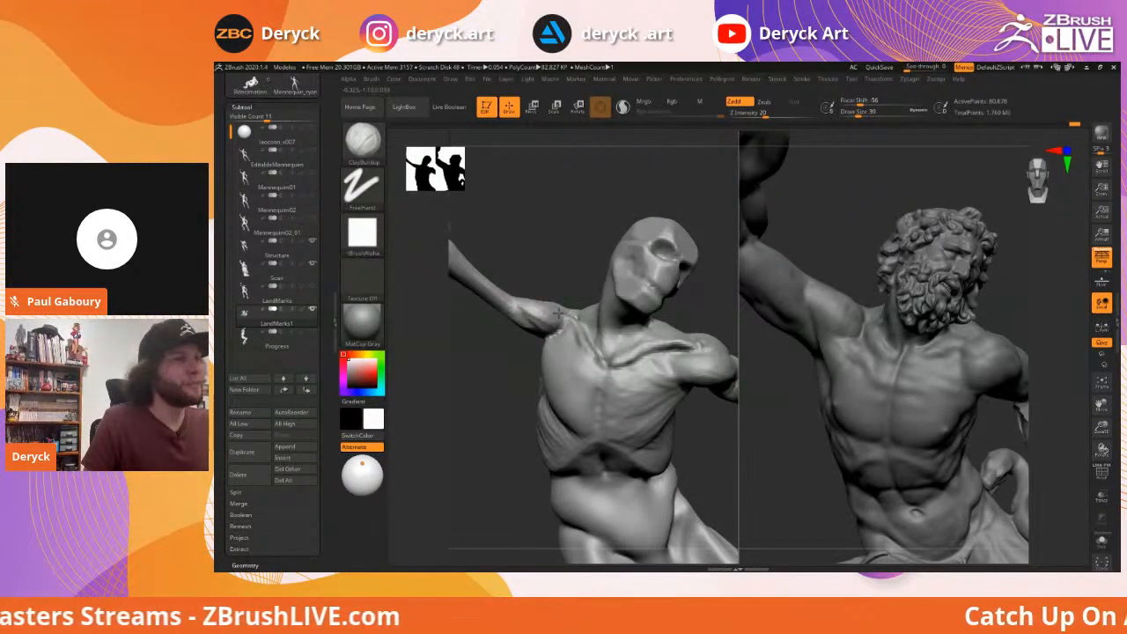
{"action": "key", "text": "s"}
{"action": "left_click", "coordinate": [528, 310]}
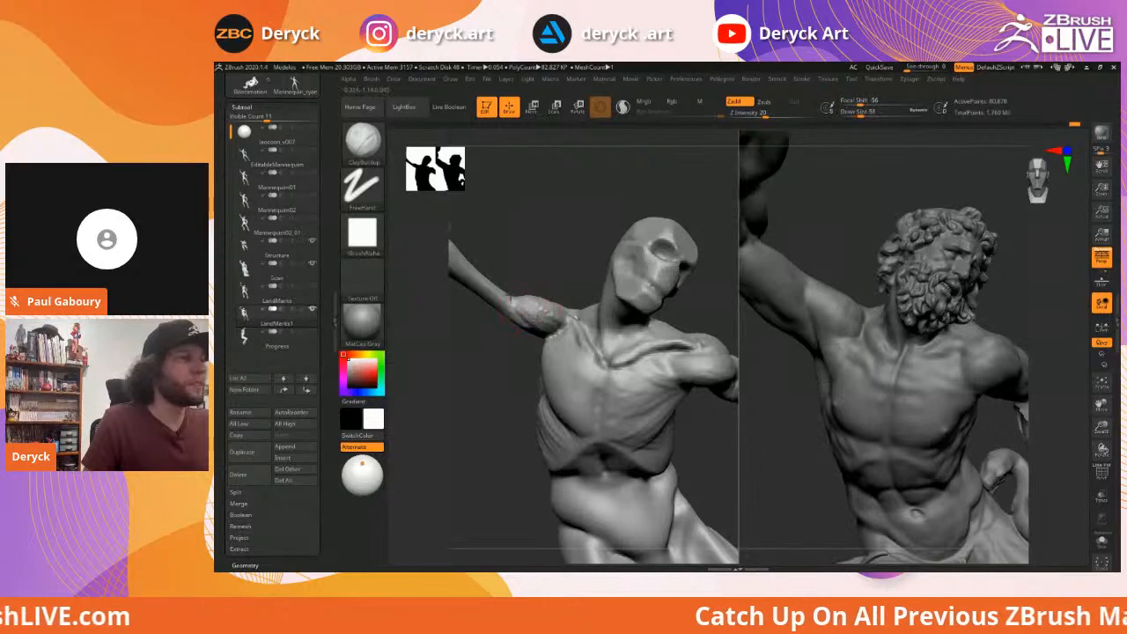
{"action": "mouse_move", "coordinate": [551, 269]}
{"action": "left_mouse_down", "text": "alt"}
{"action": "mouse_move", "coordinate": [533, 250]}
{"action": "mouse_move", "coordinate": [552, 250]}
{"action": "mouse_move", "coordinate": [555, 337]}
{"action": "left_mouse_up", "text": "alt"}
{"action": "left_click_drag", "start_coordinate": [553, 329], "coordinate": [572, 327]}
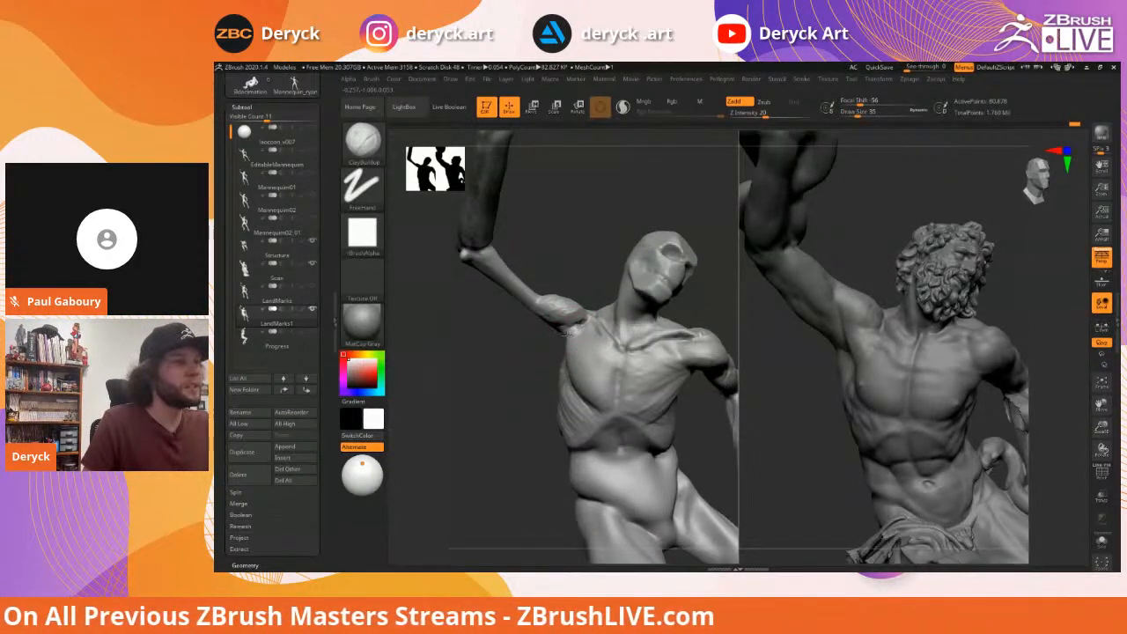
Enlarge the brush from 35 to 49 and smooth the armpit and shoulder forms
{"action": "key", "text": "s"}
{"action": "left_click", "coordinate": [572, 337]}
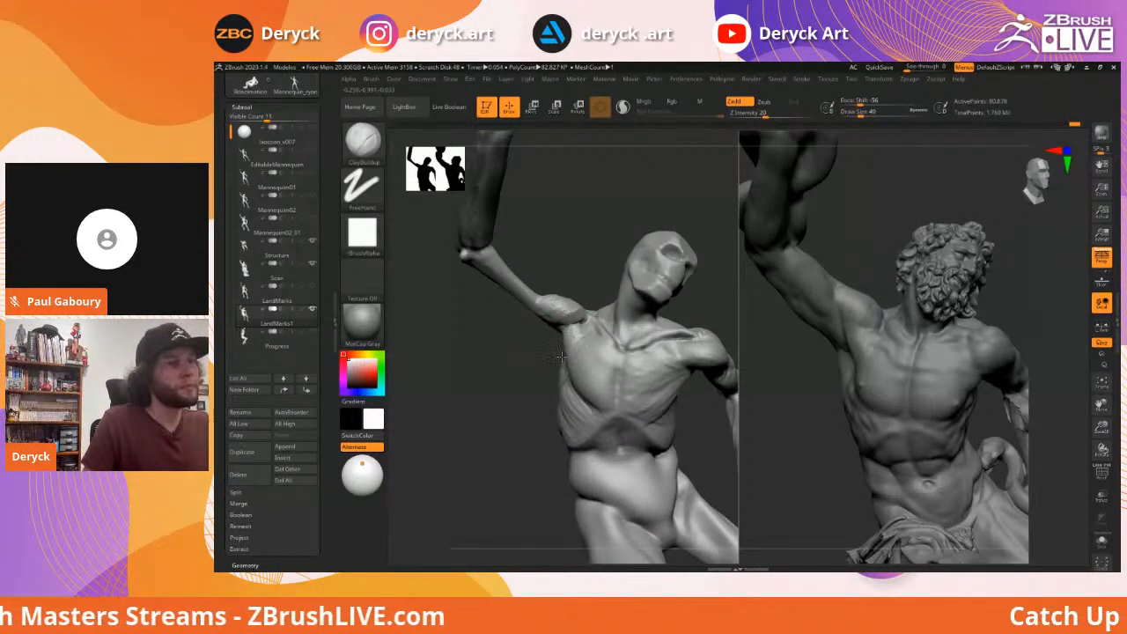
{"action": "mouse_move", "coordinate": [564, 340]}
{"action": "left_mouse_down"}
{"action": "mouse_move", "coordinate": [576, 331]}
{"action": "mouse_move", "coordinate": [559, 303]}
{"action": "mouse_move", "coordinate": [516, 334]}
{"action": "mouse_move", "coordinate": [519, 323]}
{"action": "mouse_move", "coordinate": [573, 330]}
{"action": "left_mouse_up"}
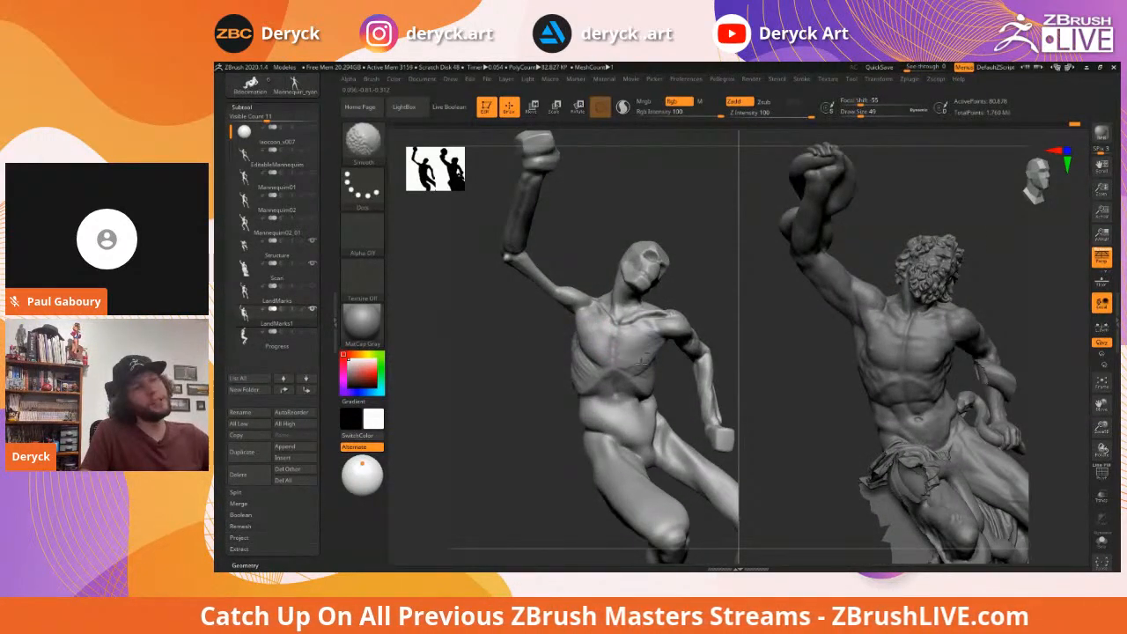
{"action": "mouse_move", "coordinate": [502, 340]}
{"action": "left_mouse_down"}
{"action": "mouse_move", "coordinate": [506, 359]}
{"action": "mouse_move", "coordinate": [595, 350]}
{"action": "left_mouse_up"}
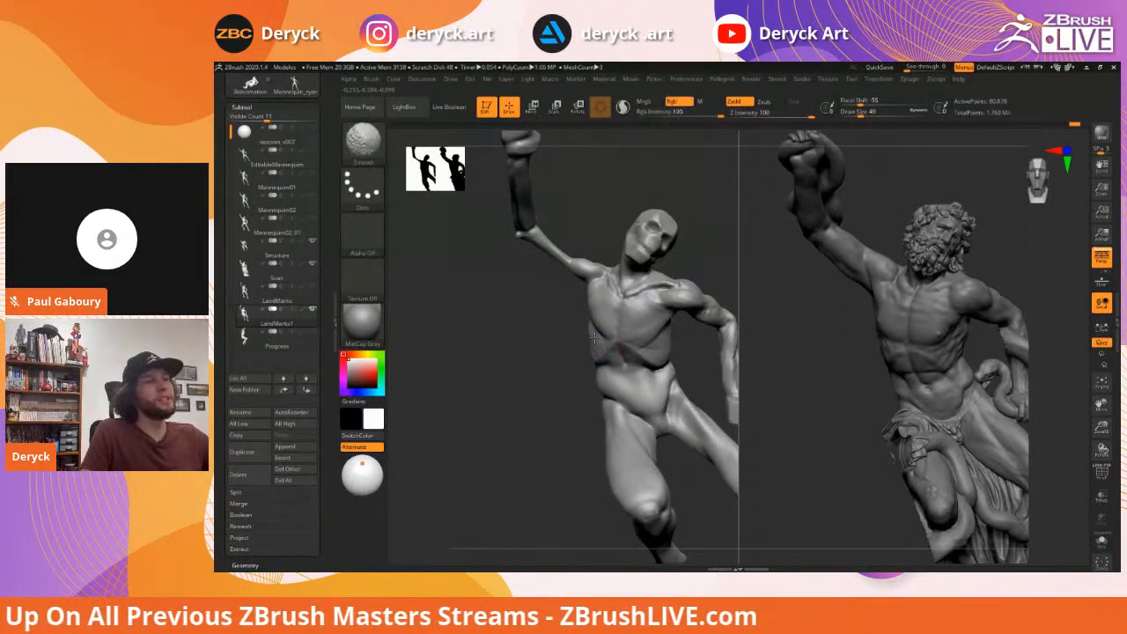
{"action": "mouse_move", "coordinate": [516, 310]}
{"action": "left_mouse_down", "text": "alt"}
{"action": "mouse_move", "coordinate": [502, 290]}
{"action": "mouse_move", "coordinate": [515, 319]}
{"action": "mouse_move", "coordinate": [621, 304]}
{"action": "left_mouse_up", "text": "alt"}
Orbit round to the back, briefly picking Move before returning to ClayBuildup
{"action": "left_click_drag", "start_coordinate": [508, 317], "coordinate": [622, 329]}
{"action": "key", "text": "s"}
{"action": "key", "text": "b"}
{"action": "key", "text": "m"}
{"action": "key", "text": "v"}
{"action": "key", "text": "s"}
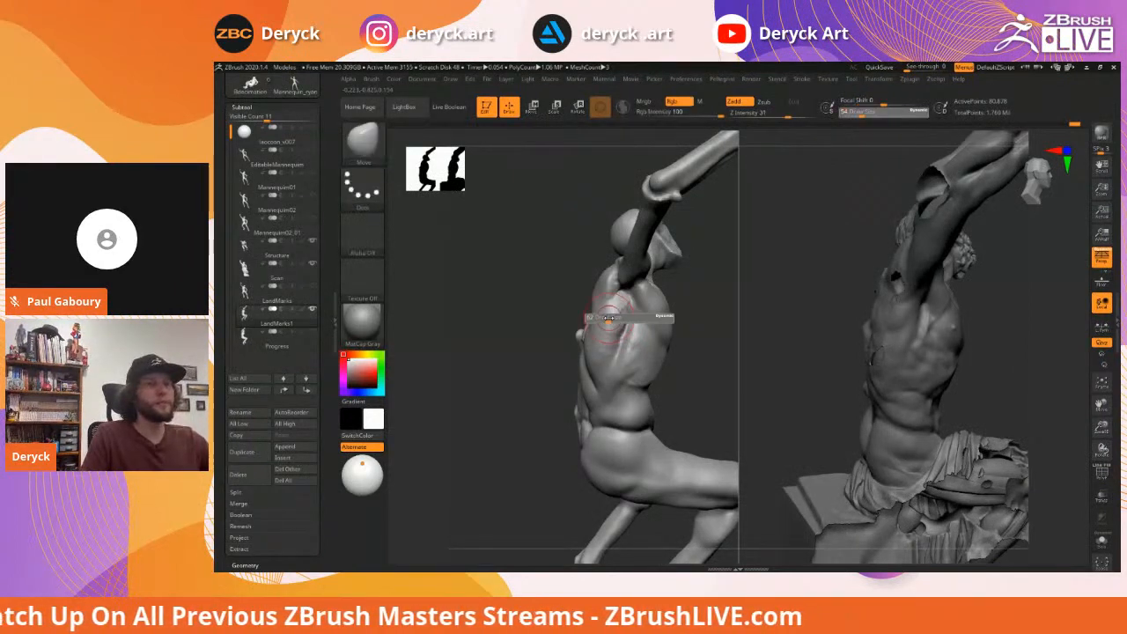
{"action": "left_click_drag", "start_coordinate": [561, 302], "coordinate": [642, 313]}
{"action": "key", "text": "b"}
{"action": "key", "text": "c"}
{"action": "key", "text": "b"}
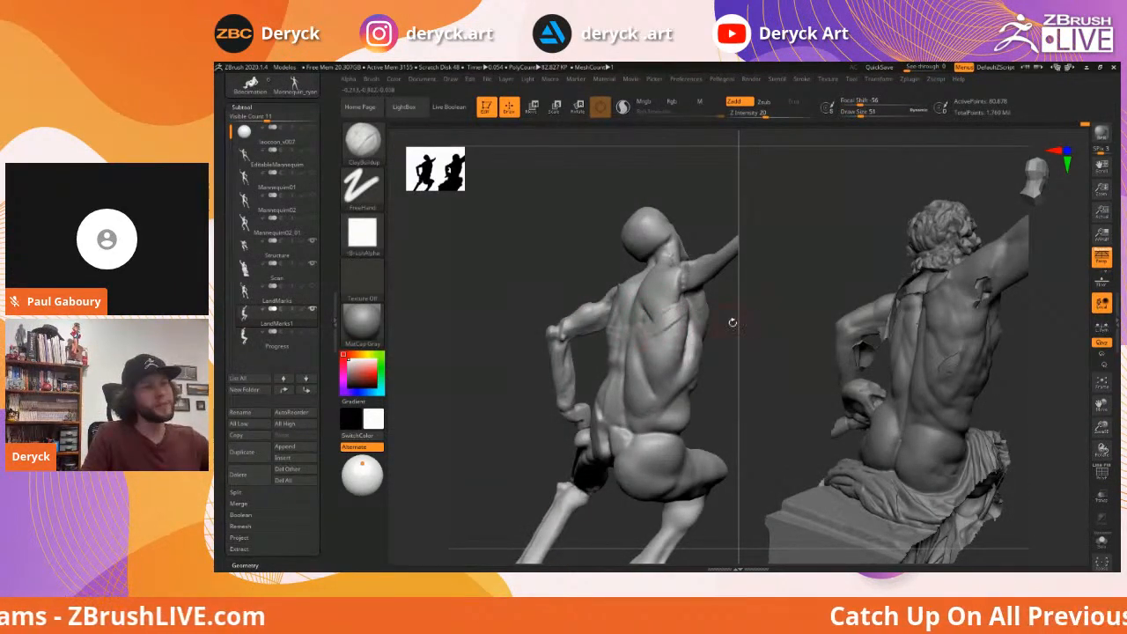
Carve creases on the upper back with DamStandard from a back three-quarter view
{"action": "left_click_drag", "start_coordinate": [730, 320], "coordinate": [683, 306]}
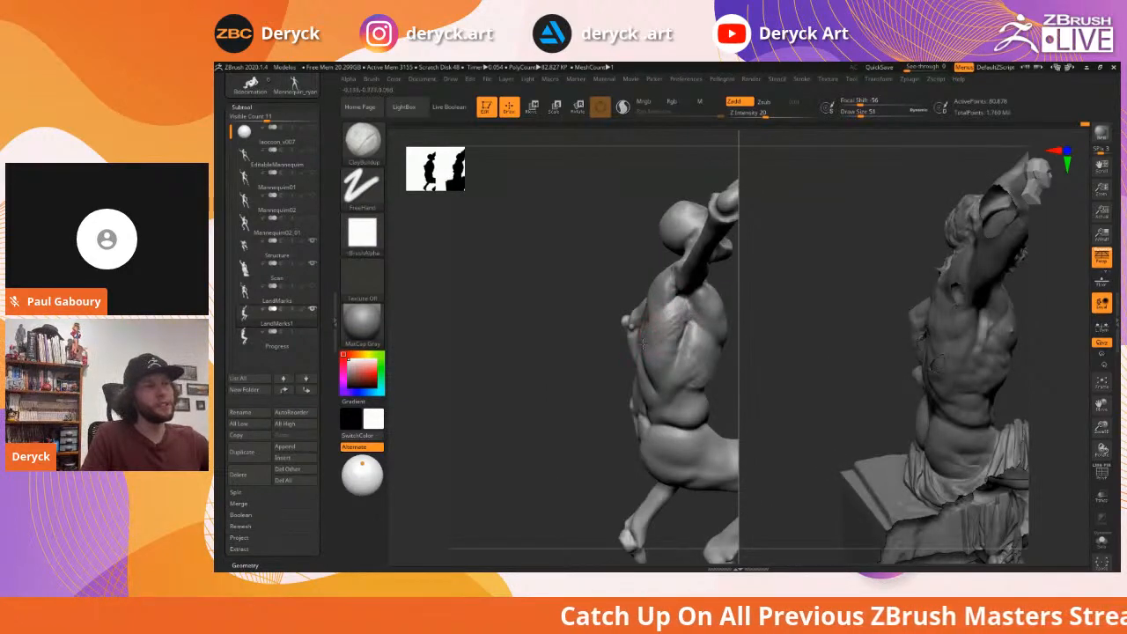
{"action": "mouse_move", "coordinate": [564, 326]}
{"action": "left_mouse_down"}
{"action": "mouse_move", "coordinate": [714, 348]}
{"action": "mouse_move", "coordinate": [653, 362]}
{"action": "mouse_move", "coordinate": [608, 357]}
{"action": "left_mouse_up"}
{"action": "mouse_move", "coordinate": [671, 339]}
{"action": "left_mouse_down"}
{"action": "mouse_move", "coordinate": [684, 335]}
{"action": "mouse_move", "coordinate": [593, 327]}
{"action": "mouse_move", "coordinate": [611, 313]}
{"action": "left_mouse_up"}
{"action": "key", "text": "b"}
{"action": "key", "text": "d"}
{"action": "key", "text": "s"}
{"action": "key", "text": "s"}
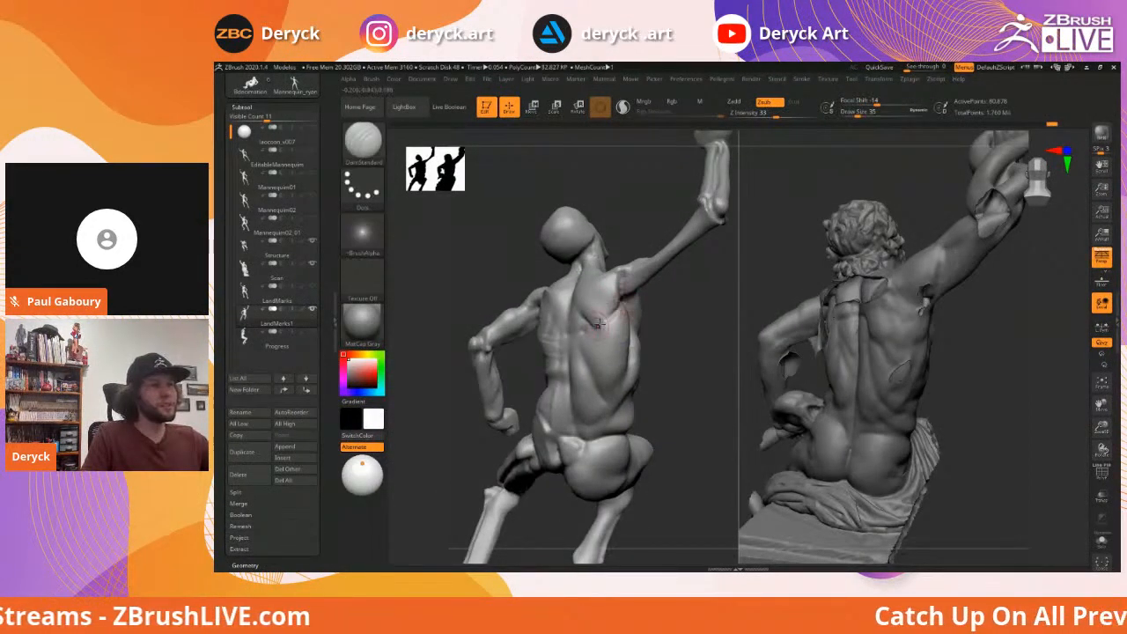
{"action": "left_click_drag", "start_coordinate": [676, 329], "coordinate": [602, 318]}
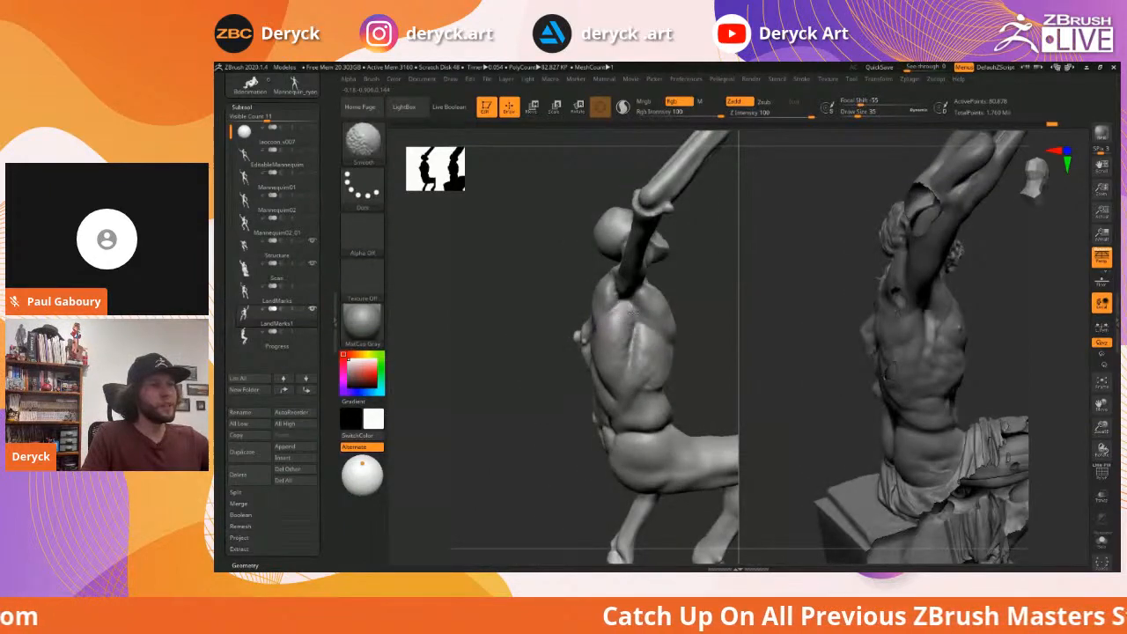
{"action": "left_click_drag", "start_coordinate": [548, 302], "coordinate": [615, 314]}
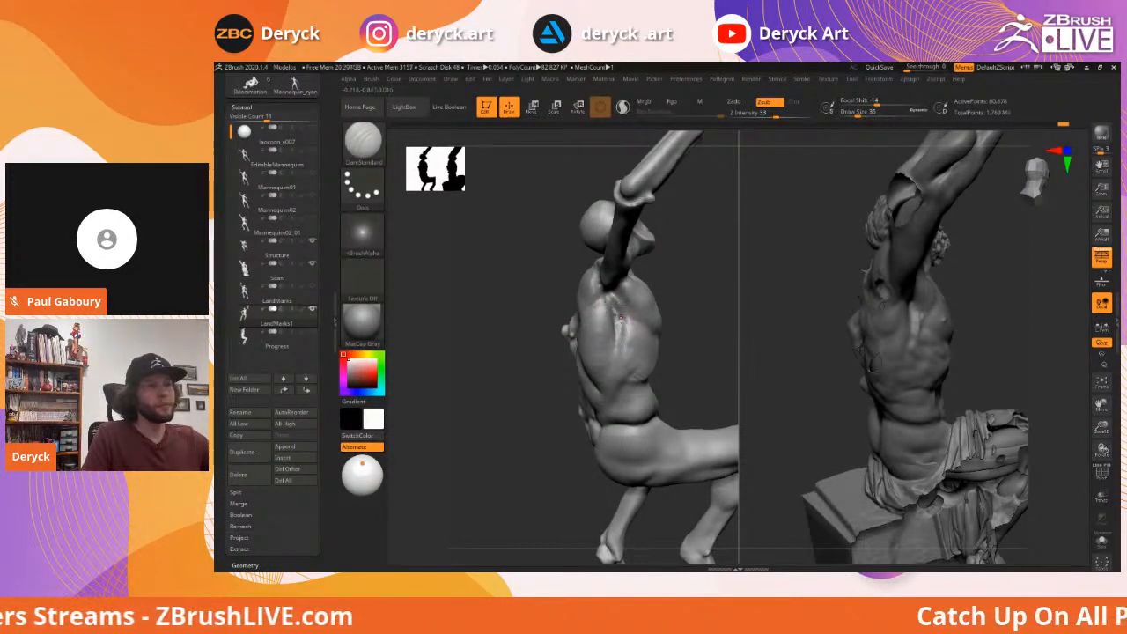
Smooth the creases, then from a front three-quarter view select Move and lasso masking
{"action": "key", "text": "shift"}
{"action": "left_click_drag", "start_coordinate": [679, 341], "coordinate": [543, 327]}
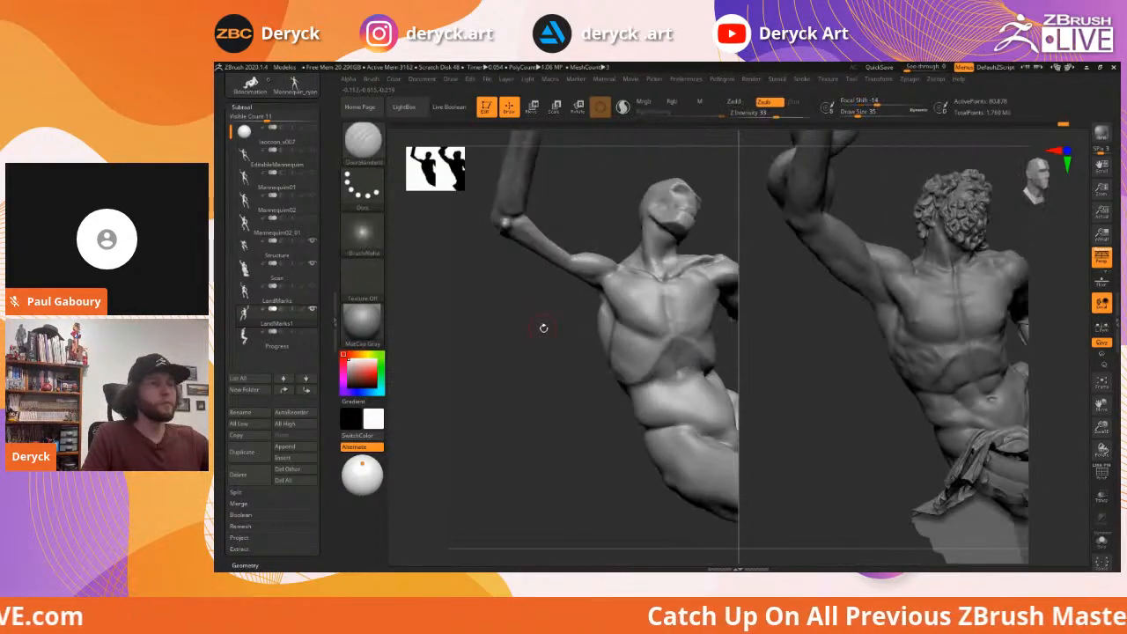
{"action": "key", "text": "b"}
{"action": "key", "text": "m"}
{"action": "key", "text": "v"}
{"action": "key", "text": "ctrl"}
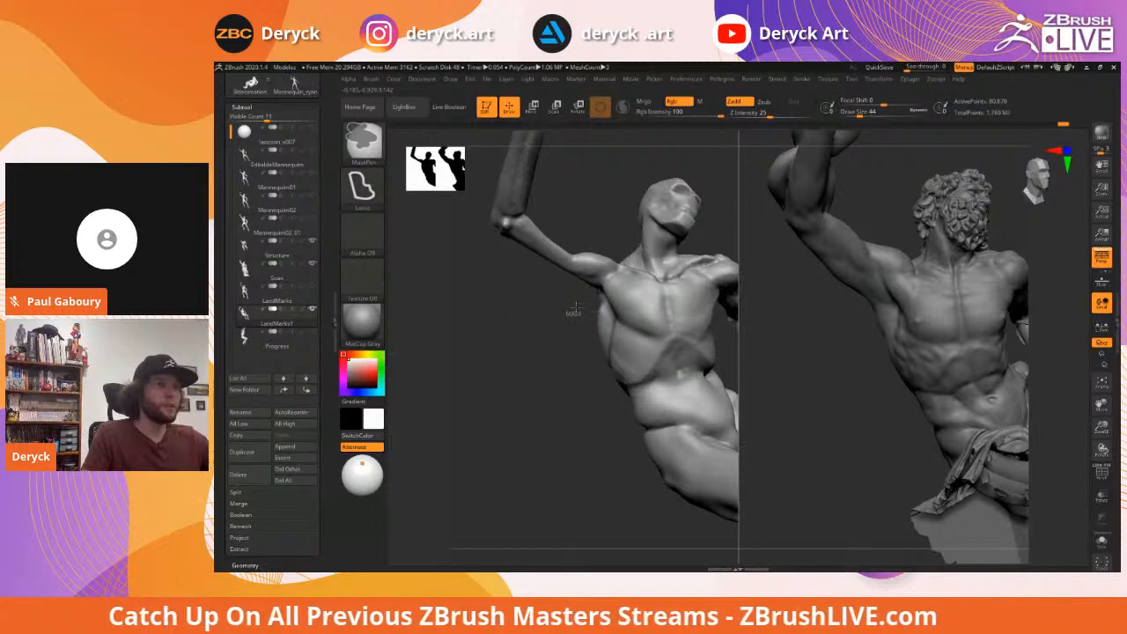
Select ClayBuildup, orbit to the back view and set draw size 56
{"action": "key", "text": "b"}
{"action": "key", "text": "c"}
{"action": "key", "text": "b"}
{"action": "left_click_drag", "start_coordinate": [569, 287], "coordinate": [627, 293]}
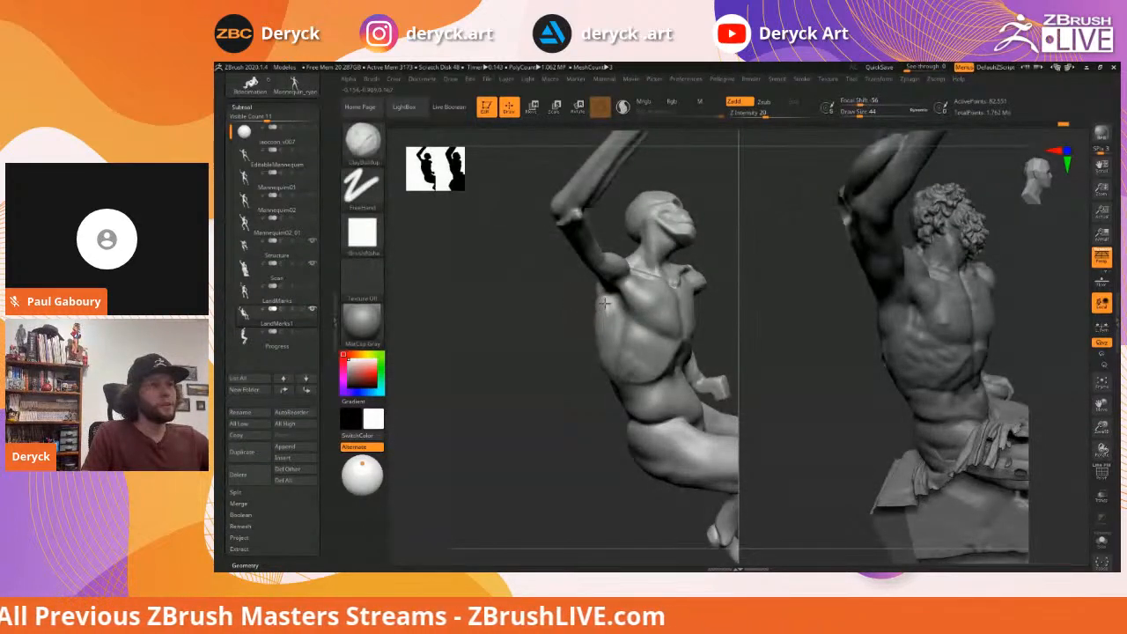
{"action": "mouse_move", "coordinate": [534, 309]}
{"action": "left_mouse_down"}
{"action": "mouse_move", "coordinate": [592, 308]}
{"action": "mouse_move", "coordinate": [605, 320]}
{"action": "mouse_move", "coordinate": [633, 305]}
{"action": "mouse_move", "coordinate": [604, 293]}
{"action": "left_mouse_up"}
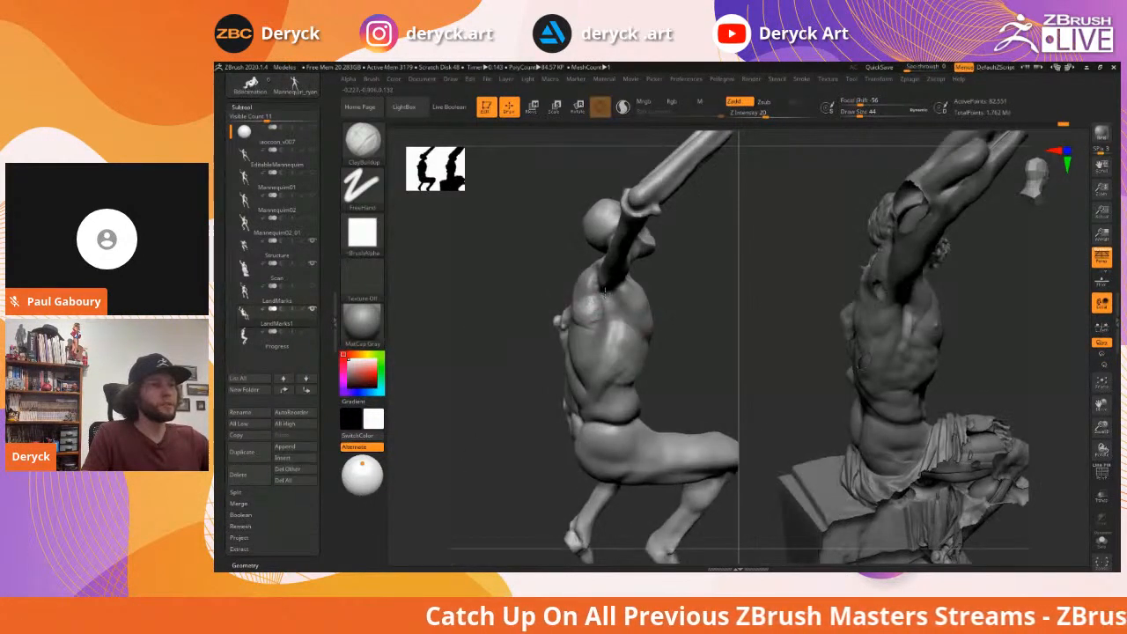
{"action": "mouse_move", "coordinate": [511, 284]}
{"action": "left_mouse_down"}
{"action": "mouse_move", "coordinate": [646, 296]}
{"action": "mouse_move", "coordinate": [637, 318]}
{"action": "left_mouse_up"}
{"action": "key", "text": "s"}
{"action": "left_click", "coordinate": [597, 304]}
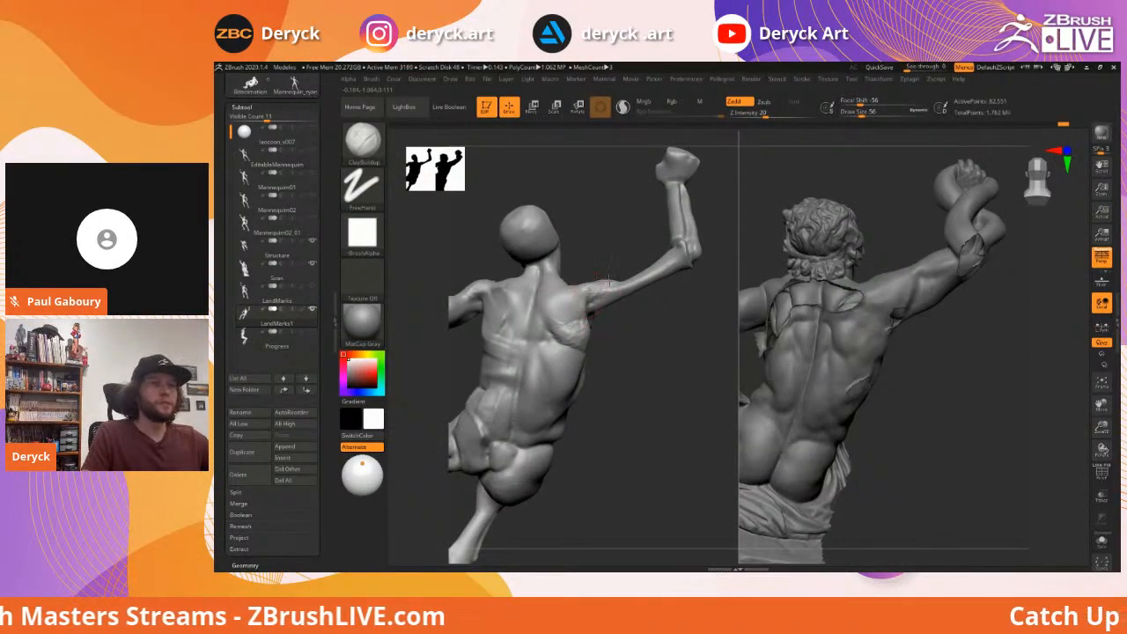
Inspect the raised arm from several angles and drop draw size to 44 for the upper arm
{"action": "left_click_drag", "start_coordinate": [595, 252], "coordinate": [578, 282]}
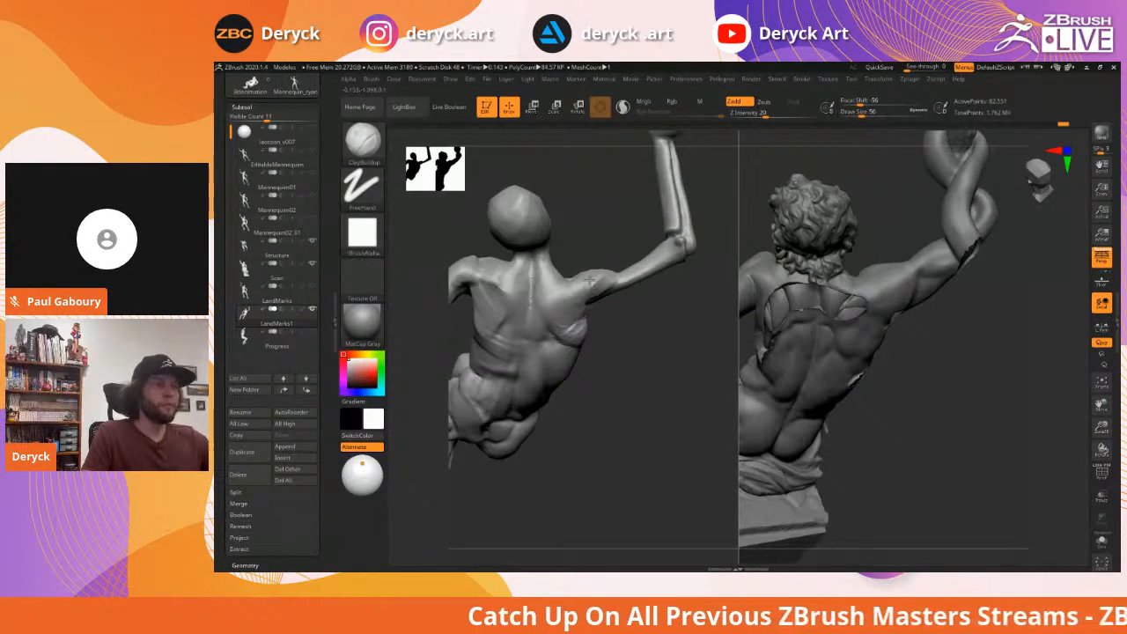
{"action": "mouse_move", "coordinate": [678, 325]}
{"action": "left_mouse_down"}
{"action": "mouse_move", "coordinate": [664, 353]}
{"action": "mouse_move", "coordinate": [650, 330]}
{"action": "mouse_move", "coordinate": [669, 315]}
{"action": "mouse_move", "coordinate": [689, 322]}
{"action": "mouse_move", "coordinate": [667, 257]}
{"action": "mouse_move", "coordinate": [670, 298]}
{"action": "left_mouse_up"}
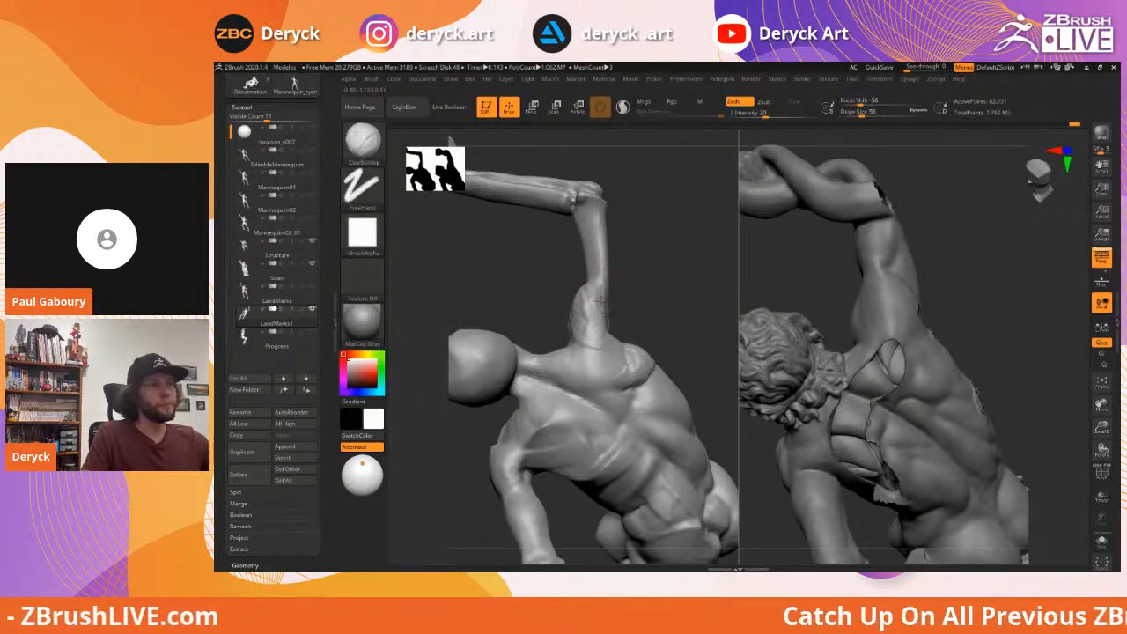
{"action": "mouse_move", "coordinate": [541, 287]}
{"action": "left_mouse_down"}
{"action": "mouse_move", "coordinate": [579, 301]}
{"action": "mouse_move", "coordinate": [632, 289]}
{"action": "mouse_move", "coordinate": [584, 320]}
{"action": "mouse_move", "coordinate": [601, 317]}
{"action": "mouse_move", "coordinate": [586, 333]}
{"action": "left_mouse_up"}
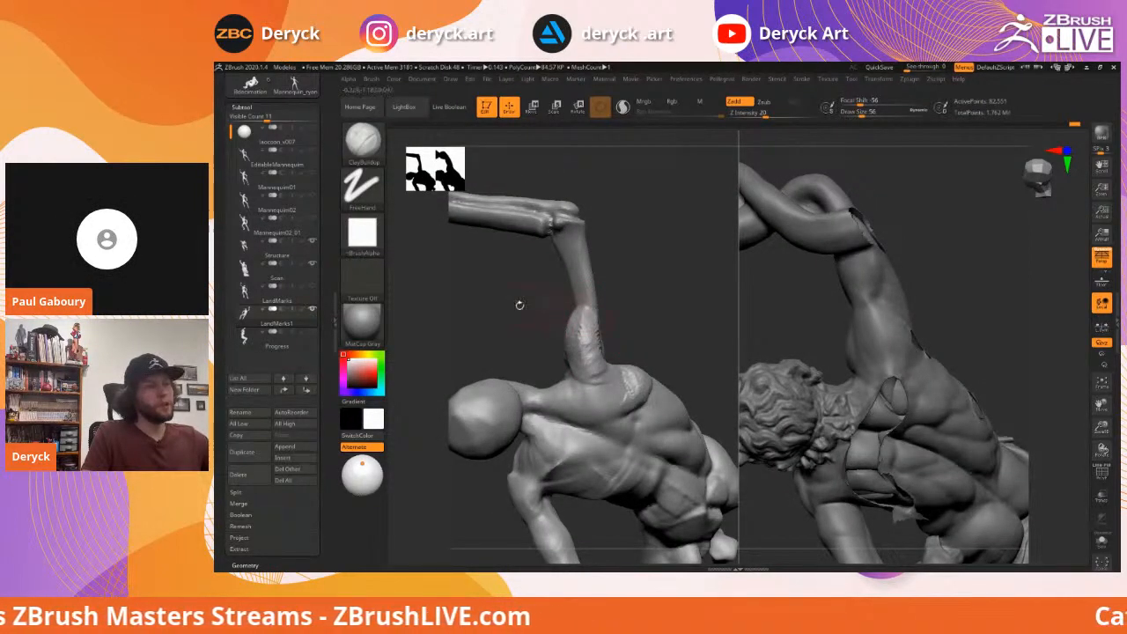
{"action": "mouse_move", "coordinate": [543, 304]}
{"action": "left_mouse_down"}
{"action": "mouse_move", "coordinate": [523, 291]}
{"action": "mouse_move", "coordinate": [540, 292]}
{"action": "mouse_move", "coordinate": [535, 274]}
{"action": "mouse_move", "coordinate": [508, 314]}
{"action": "mouse_move", "coordinate": [499, 310]}
{"action": "mouse_move", "coordinate": [552, 311]}
{"action": "left_mouse_up"}
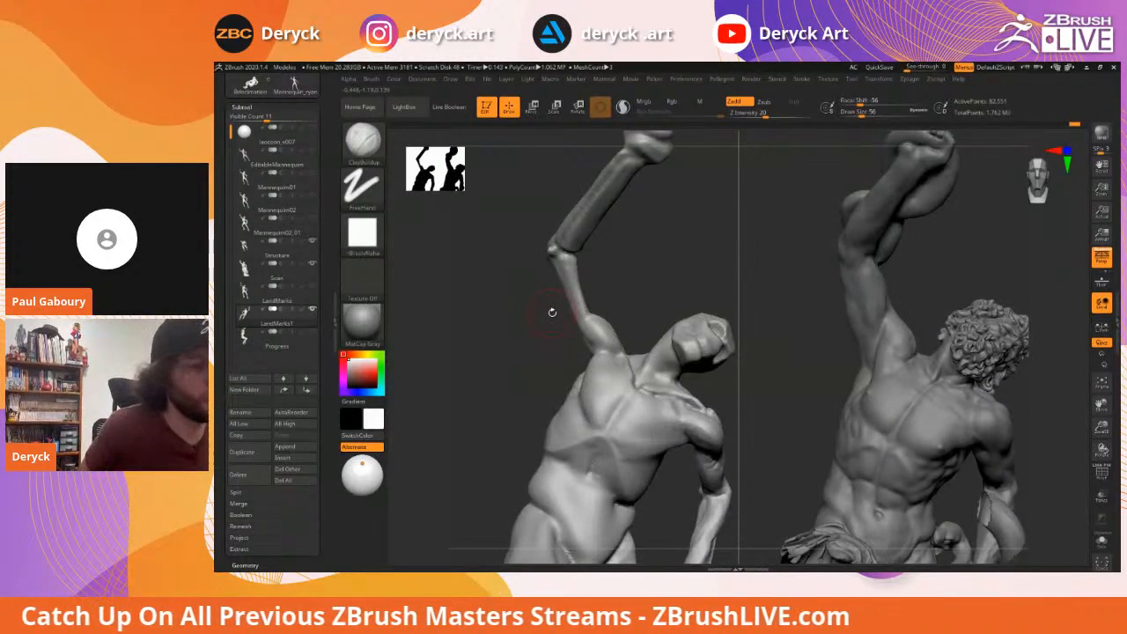
{"action": "mouse_move", "coordinate": [641, 272]}
{"action": "left_mouse_down"}
{"action": "mouse_move", "coordinate": [609, 295]}
{"action": "mouse_move", "coordinate": [684, 256]}
{"action": "left_mouse_up"}
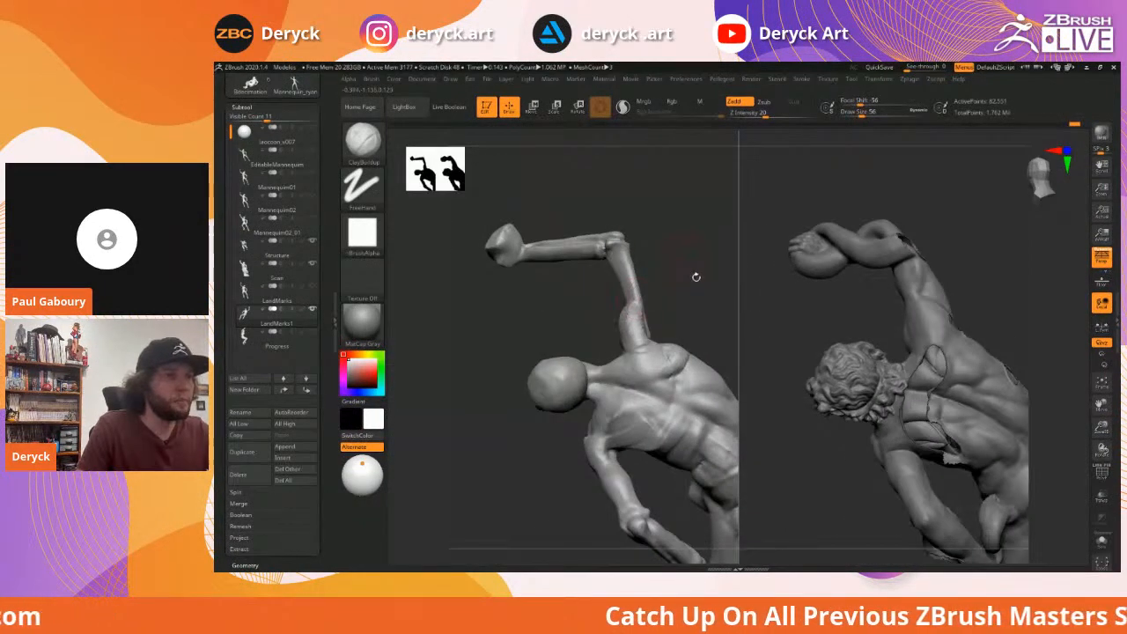
{"action": "mouse_move", "coordinate": [683, 292]}
{"action": "left_mouse_down"}
{"action": "mouse_move", "coordinate": [689, 284]}
{"action": "mouse_move", "coordinate": [608, 330]}
{"action": "mouse_move", "coordinate": [614, 303]}
{"action": "mouse_move", "coordinate": [620, 349]}
{"action": "left_mouse_up"}
{"action": "key", "text": "s"}
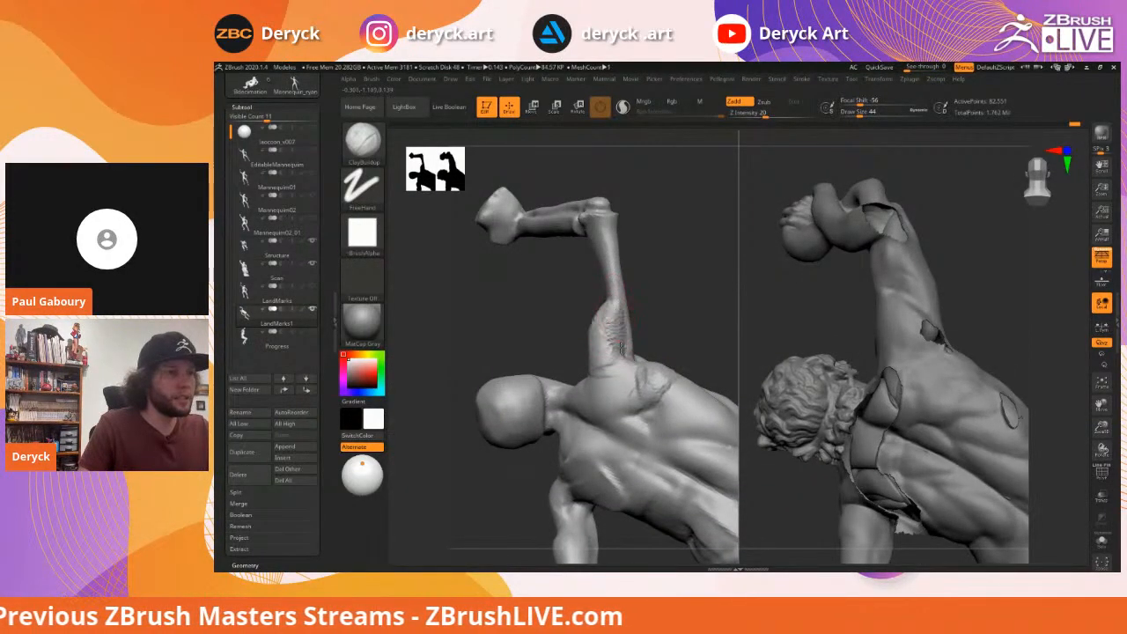
{"action": "mouse_move", "coordinate": [545, 302]}
{"action": "left_mouse_down"}
{"action": "mouse_move", "coordinate": [647, 355]}
{"action": "mouse_move", "coordinate": [688, 360]}
{"action": "mouse_move", "coordinate": [683, 343]}
{"action": "left_mouse_up"}
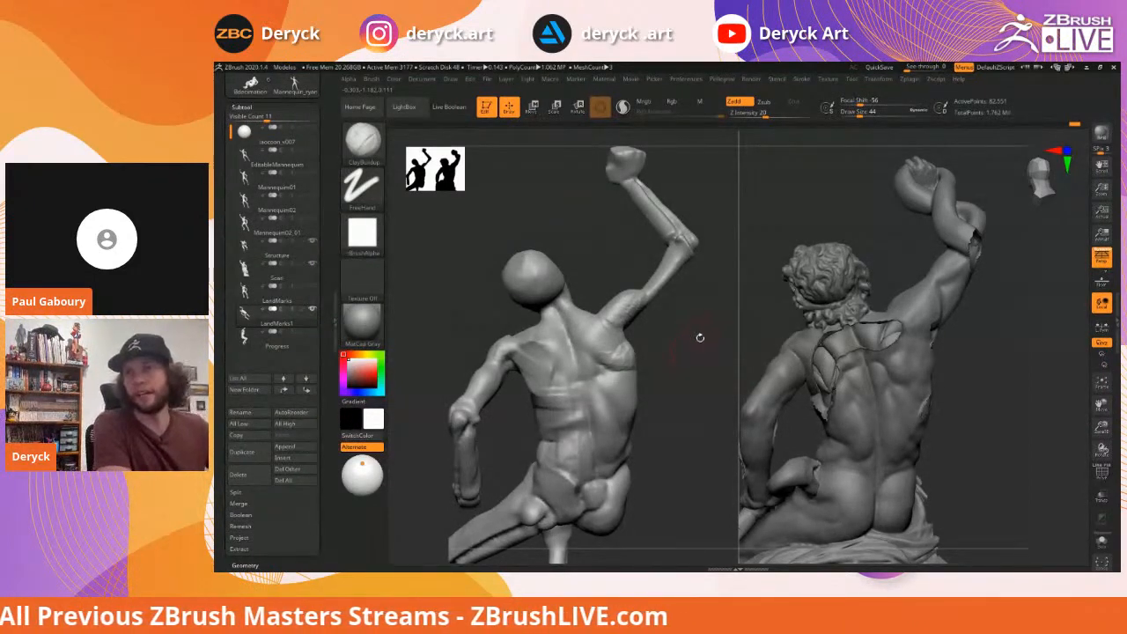
DynaMesh the mannequin with a size-77 Ctrl-drag to even its surface, then smooth
{"action": "left_click_drag", "start_coordinate": [702, 350], "coordinate": [654, 327]}
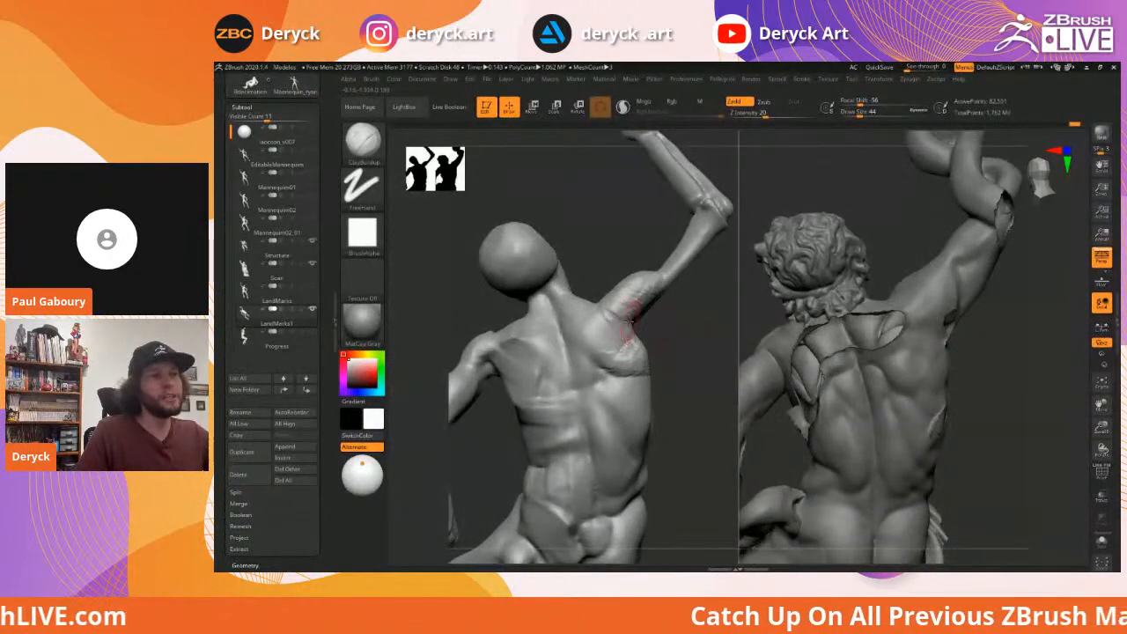
{"action": "left_click_drag", "start_coordinate": [679, 322], "coordinate": [695, 328]}
{"action": "key", "text": "ctrl"}
{"action": "key", "text": "s"}
{"action": "left_click_drag", "start_coordinate": [636, 300], "coordinate": [641, 300]}
{"action": "key", "text": "shift"}
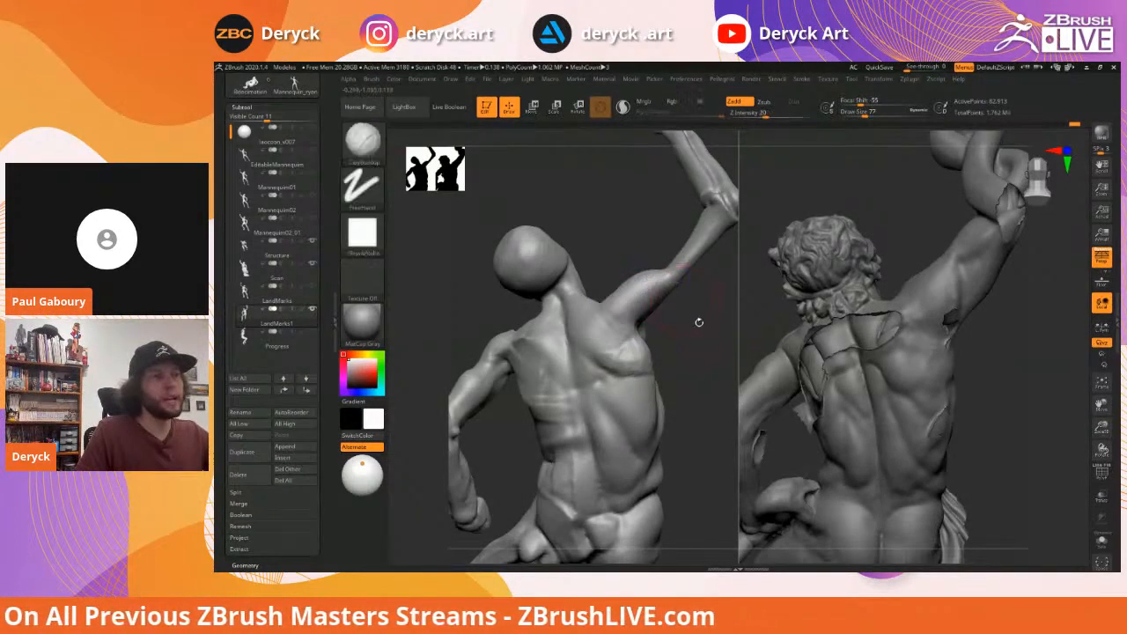
{"action": "left_click_drag", "start_coordinate": [696, 323], "coordinate": [706, 325]}
Flatten the shoulder area with a smaller Flatten brush, ending on a level back view
{"action": "key", "text": "f"}
{"action": "key", "text": "s"}
{"action": "left_click_drag", "start_coordinate": [606, 319], "coordinate": [601, 320]}
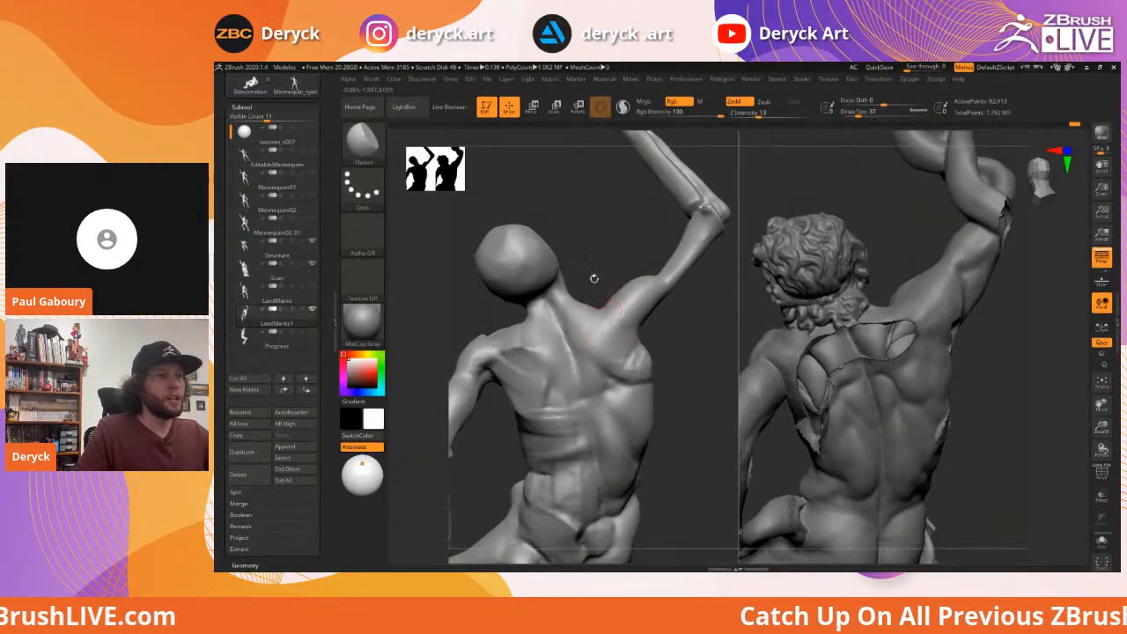
{"action": "mouse_move", "coordinate": [592, 276]}
{"action": "left_mouse_down"}
{"action": "mouse_move", "coordinate": [584, 261]}
{"action": "mouse_move", "coordinate": [604, 303]}
{"action": "left_mouse_up"}
{"action": "key", "text": "s"}
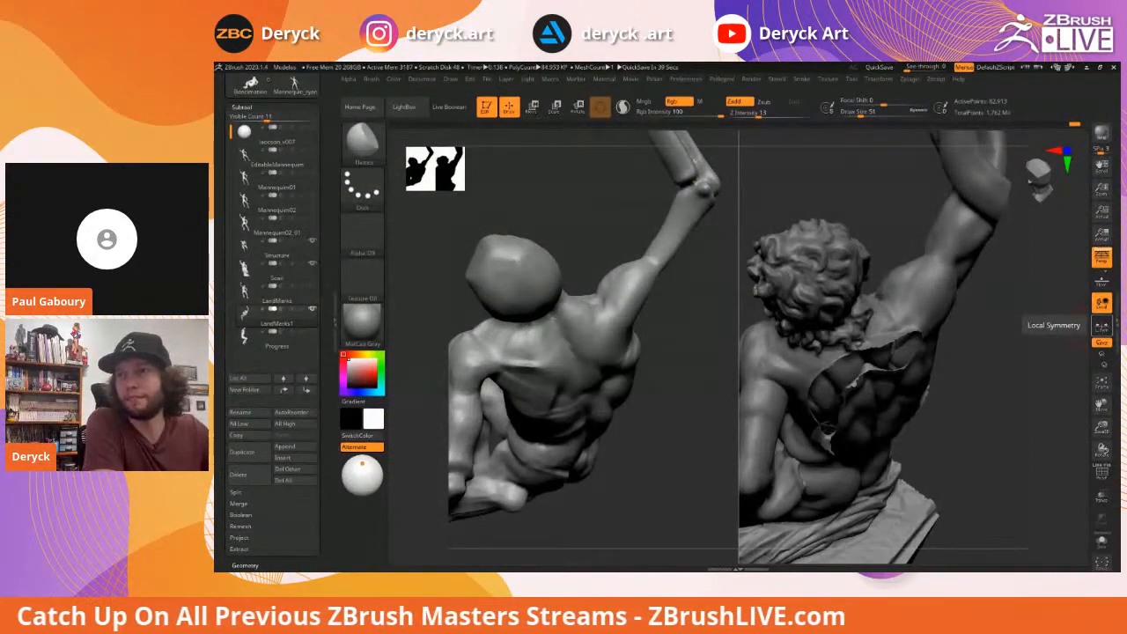
{"action": "mouse_move", "coordinate": [700, 387]}
{"action": "left_mouse_down"}
{"action": "mouse_move", "coordinate": [696, 317]}
{"action": "mouse_move", "coordinate": [674, 304]}
{"action": "mouse_move", "coordinate": [608, 301]}
{"action": "mouse_move", "coordinate": [620, 319]}
{"action": "mouse_move", "coordinate": [607, 319]}
{"action": "mouse_move", "coordinate": [674, 329]}
{"action": "mouse_move", "coordinate": [675, 314]}
{"action": "mouse_move", "coordinate": [690, 327]}
{"action": "mouse_move", "coordinate": [678, 322]}
{"action": "left_mouse_up"}
Alternate ClayBuildup and DamStandard to build and define the shoulder-blade area
{"action": "key", "text": "b"}
{"action": "key", "text": "c"}
{"action": "key", "text": "b"}
{"action": "key", "text": "b"}
{"action": "key", "text": "d"}
{"action": "key", "text": "s"}
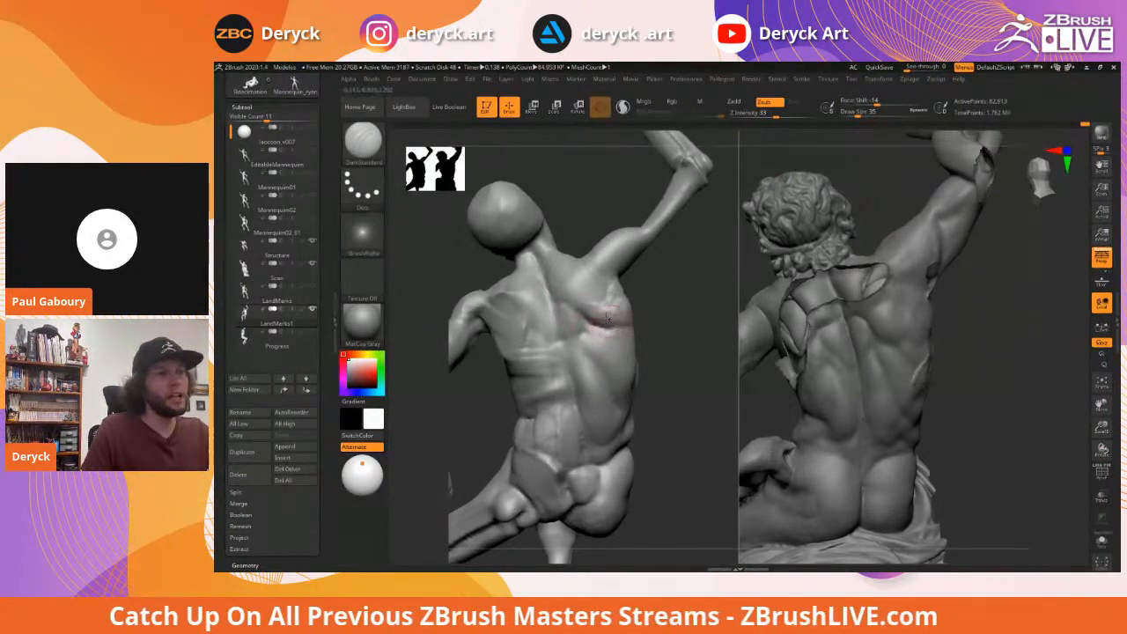
{"action": "key", "text": "b"}
{"action": "key", "text": "c"}
{"action": "key", "text": "b"}
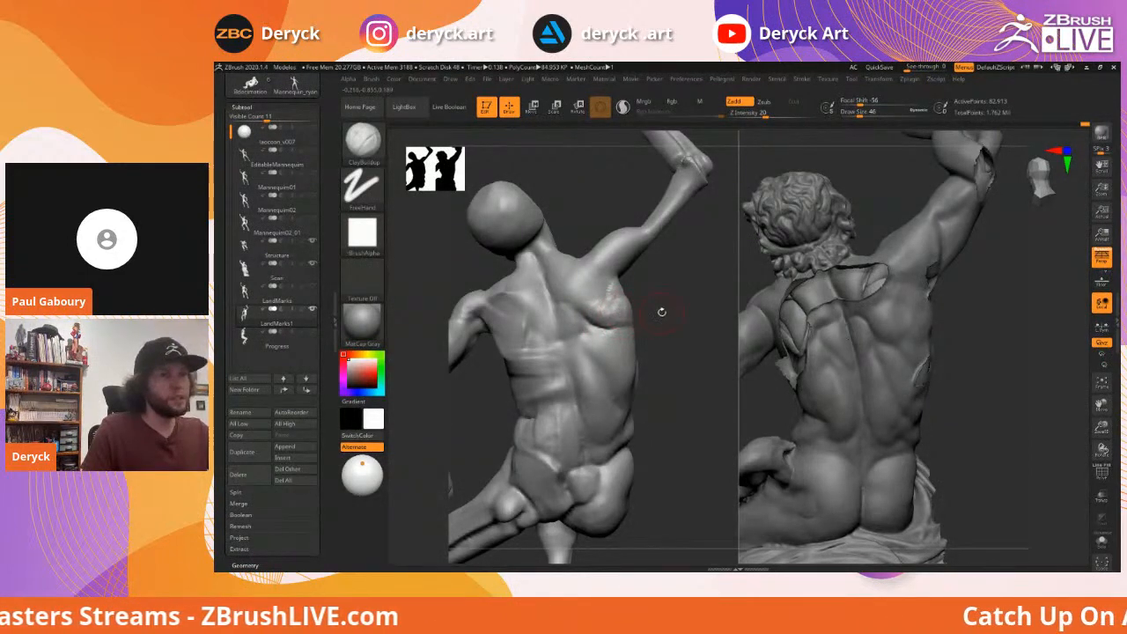
Smooth the left figure's shoulder blade, then return to DamStandard for carving
{"action": "left_click_drag", "start_coordinate": [662, 312], "coordinate": [680, 311]}
{"action": "left_click_drag", "start_coordinate": [612, 302], "coordinate": [593, 308], "text": "shift"}
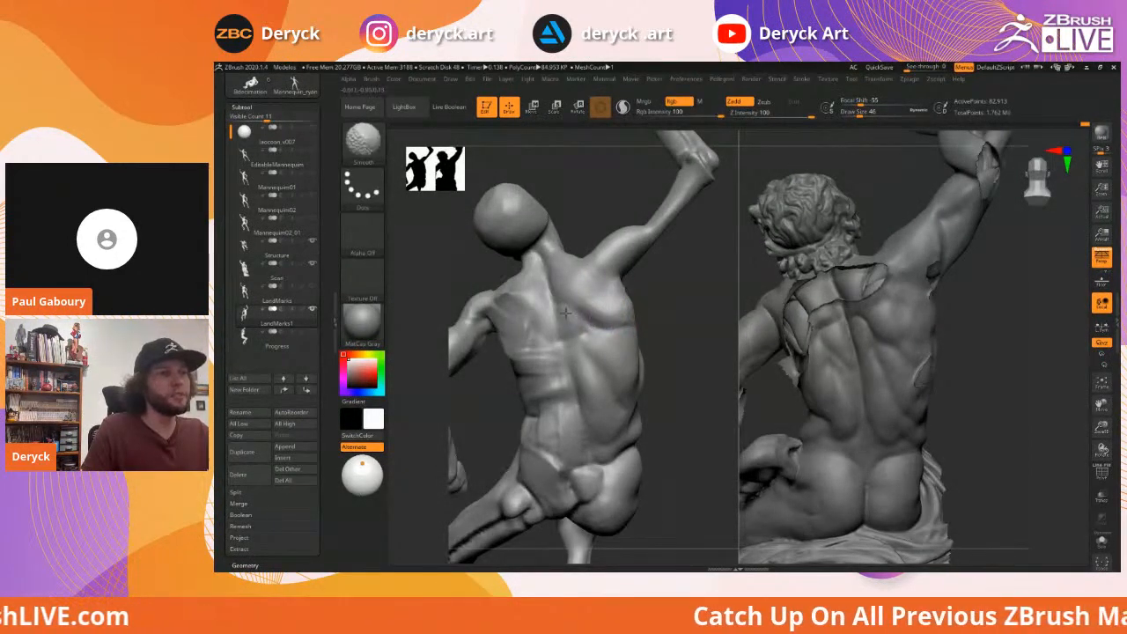
{"action": "mouse_move", "coordinate": [672, 294]}
{"action": "left_mouse_down"}
{"action": "mouse_move", "coordinate": [674, 319]}
{"action": "mouse_move", "coordinate": [616, 302]}
{"action": "left_mouse_up"}
{"action": "key", "text": "b"}
{"action": "key", "text": "d"}
{"action": "key", "text": "s"}
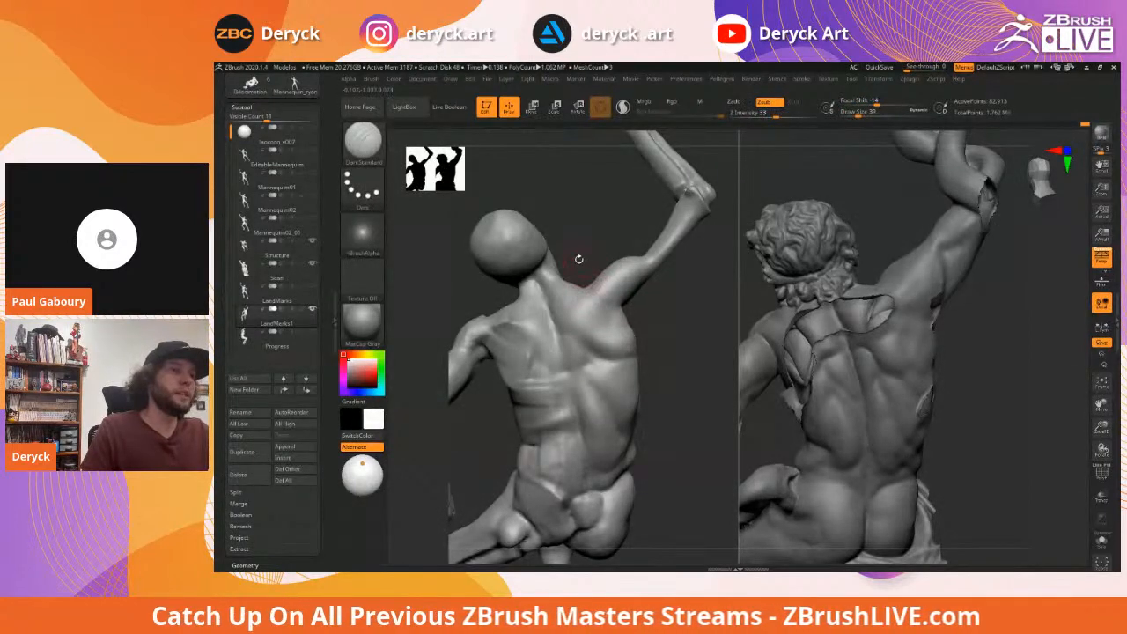
Carve the shoulder where the raised arm meets the back with DamStandard at size 29
{"action": "left_click_drag", "start_coordinate": [580, 259], "coordinate": [585, 265]}
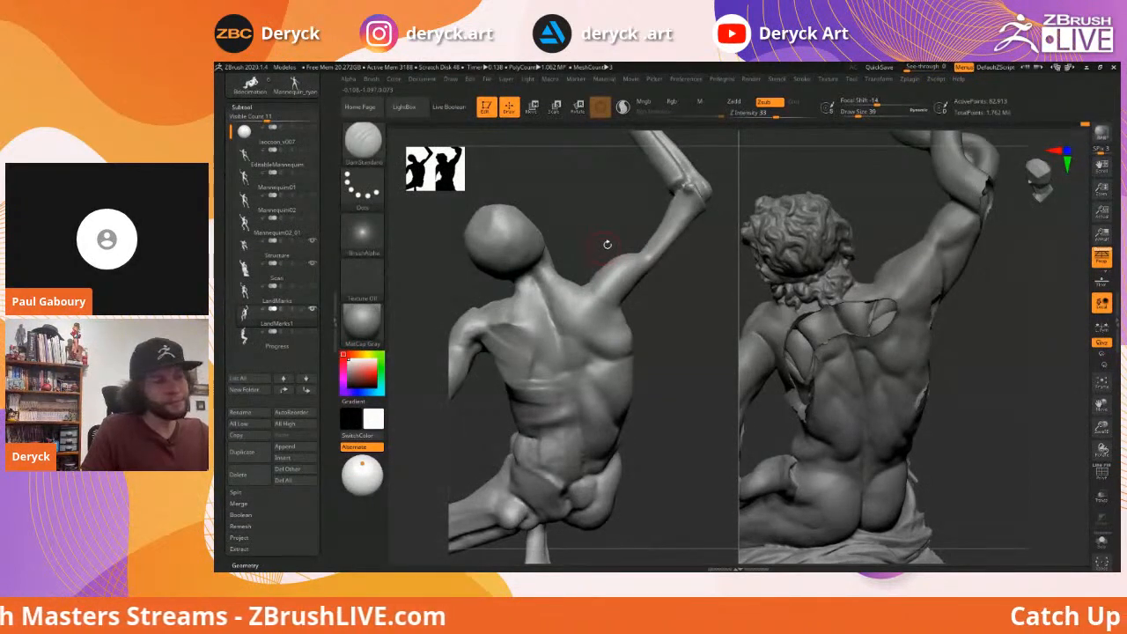
{"action": "left_click_drag", "start_coordinate": [592, 230], "coordinate": [596, 229]}
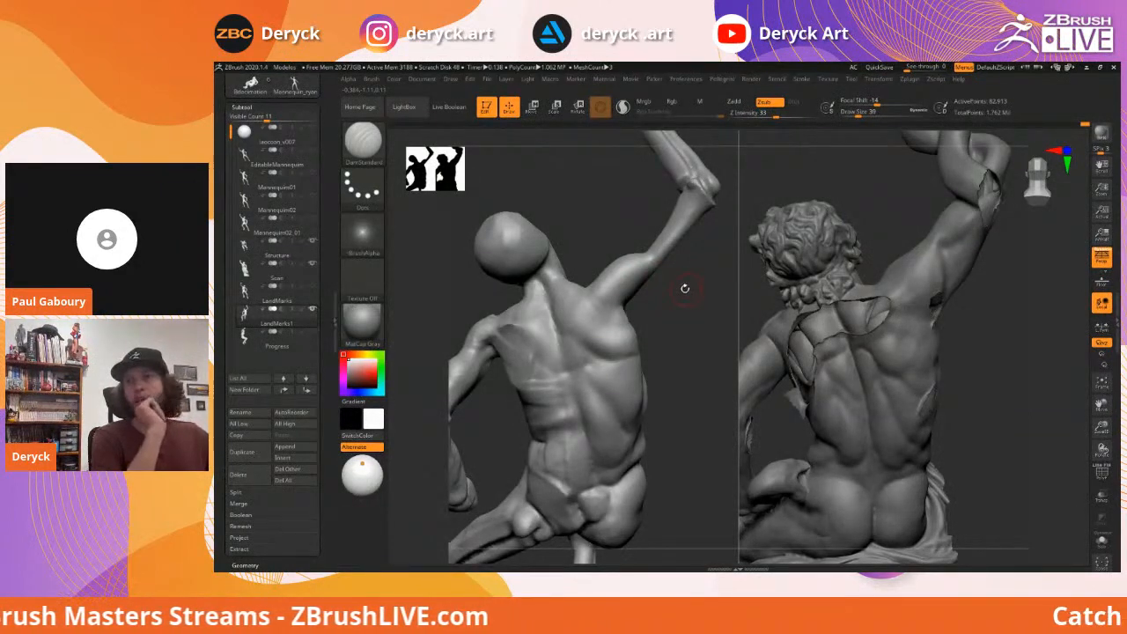
{"action": "mouse_move", "coordinate": [677, 316]}
{"action": "left_mouse_down"}
{"action": "mouse_move", "coordinate": [674, 327]}
{"action": "mouse_move", "coordinate": [590, 280]}
{"action": "mouse_move", "coordinate": [593, 299]}
{"action": "left_mouse_up"}
{"action": "key", "text": "s"}
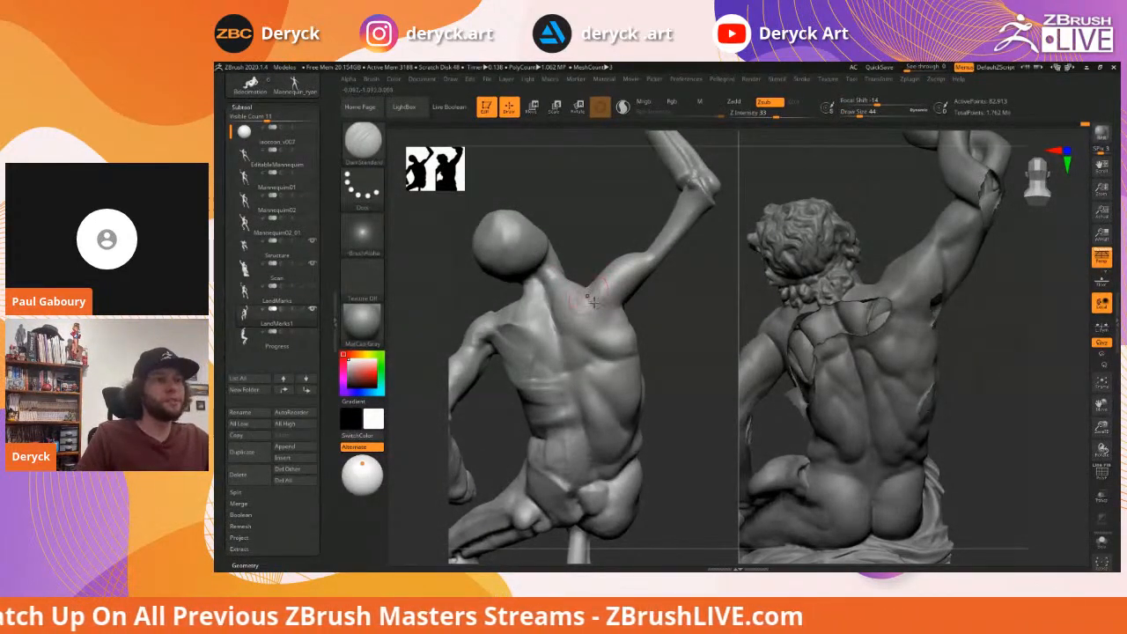
{"action": "left_click_drag", "start_coordinate": [580, 265], "coordinate": [591, 286]}
{"action": "key", "text": "s"}
{"action": "key", "text": "s"}
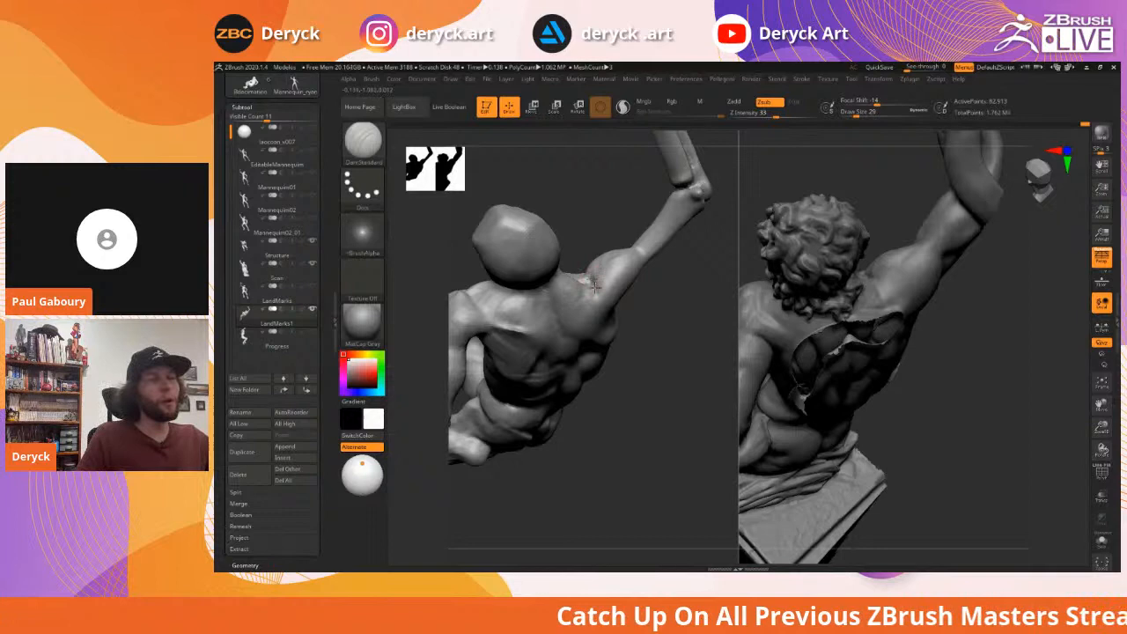
{"action": "mouse_move", "coordinate": [669, 322]}
{"action": "left_mouse_down"}
{"action": "mouse_move", "coordinate": [657, 304]}
{"action": "mouse_move", "coordinate": [679, 308]}
{"action": "mouse_move", "coordinate": [618, 316]}
{"action": "left_mouse_up"}
Build up the shoulder with ClayBuildup, settling on draw size 54
{"action": "key", "text": "b"}
{"action": "key", "text": "c"}
{"action": "key", "text": "b"}
{"action": "key", "text": "s"}
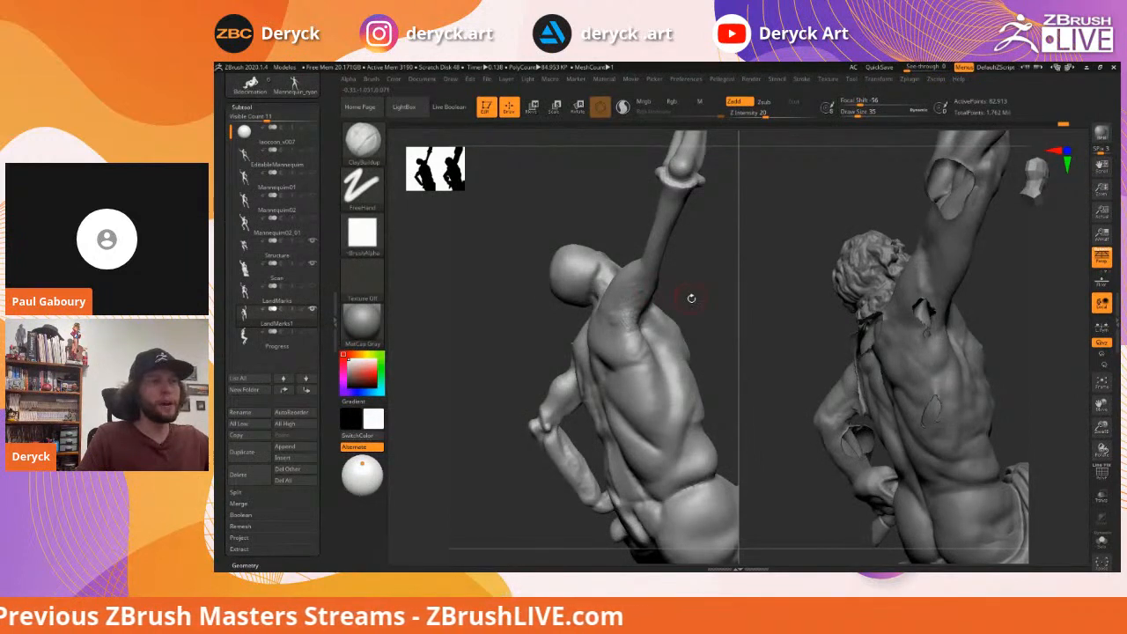
{"action": "left_click_drag", "start_coordinate": [693, 299], "coordinate": [644, 310]}
{"action": "key", "text": "bracketright"}
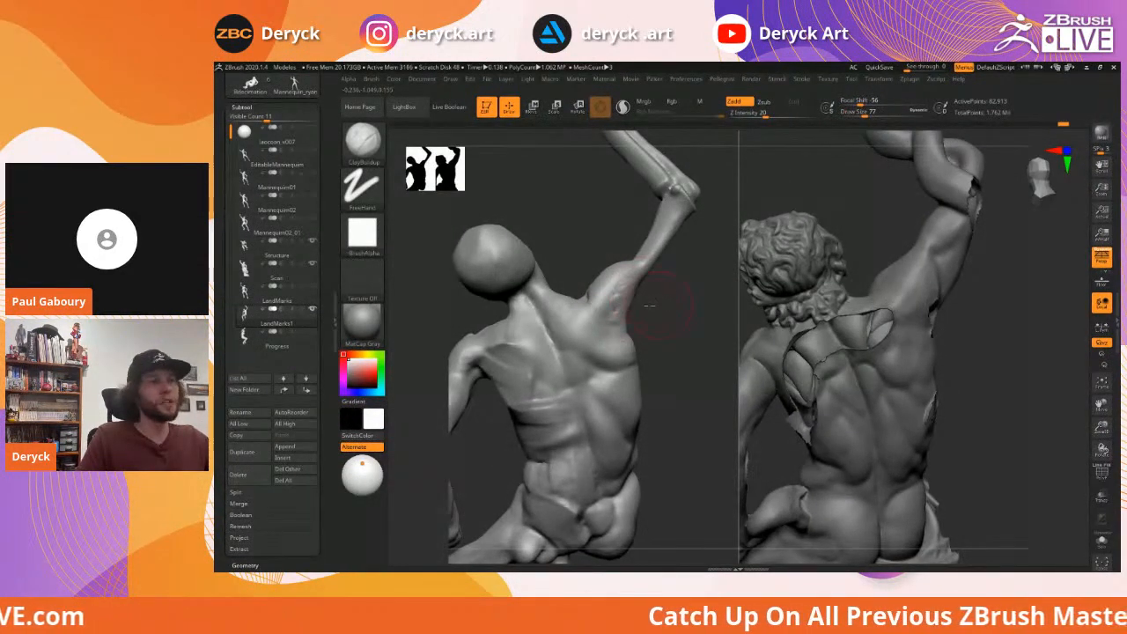
{"action": "left_click_drag", "start_coordinate": [649, 305], "coordinate": [610, 312]}
{"action": "key", "text": "bracketleft"}
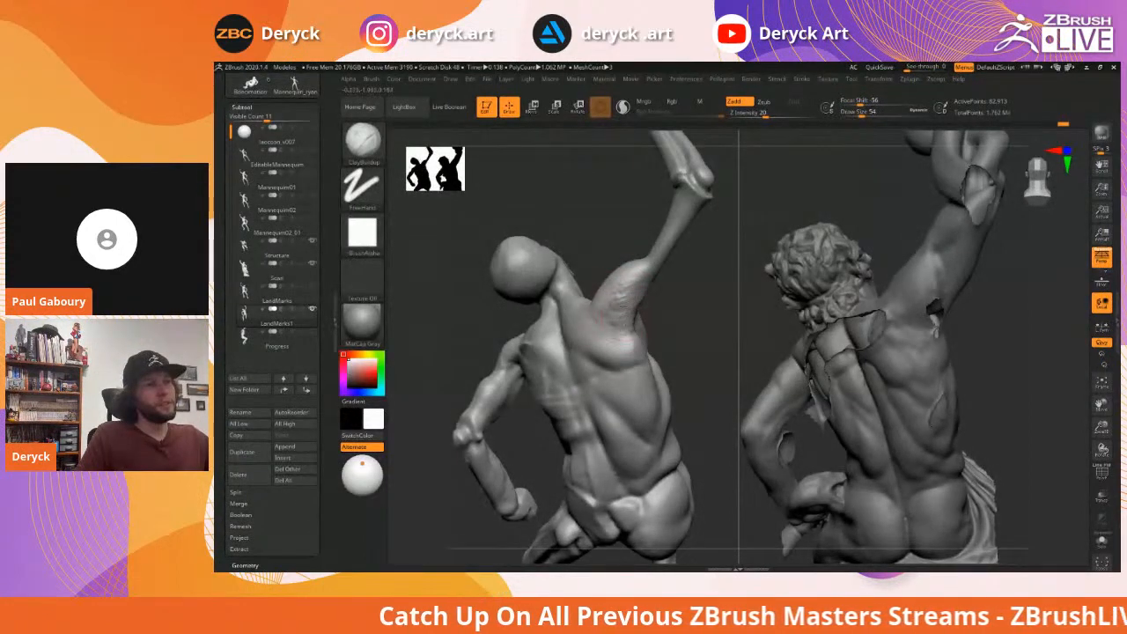
DynaMesh the mannequin's updated surface, then orbit from the back toward the front
{"action": "mouse_move", "coordinate": [679, 299]}
{"action": "left_mouse_down"}
{"action": "mouse_move", "coordinate": [695, 312]}
{"action": "mouse_move", "coordinate": [667, 322]}
{"action": "mouse_move", "coordinate": [672, 297]}
{"action": "left_mouse_up"}
{"action": "key", "text": "ctrl"}
{"action": "right_click_drag", "start_coordinate": [671, 297], "coordinate": [673, 316], "text": "ctrl"}
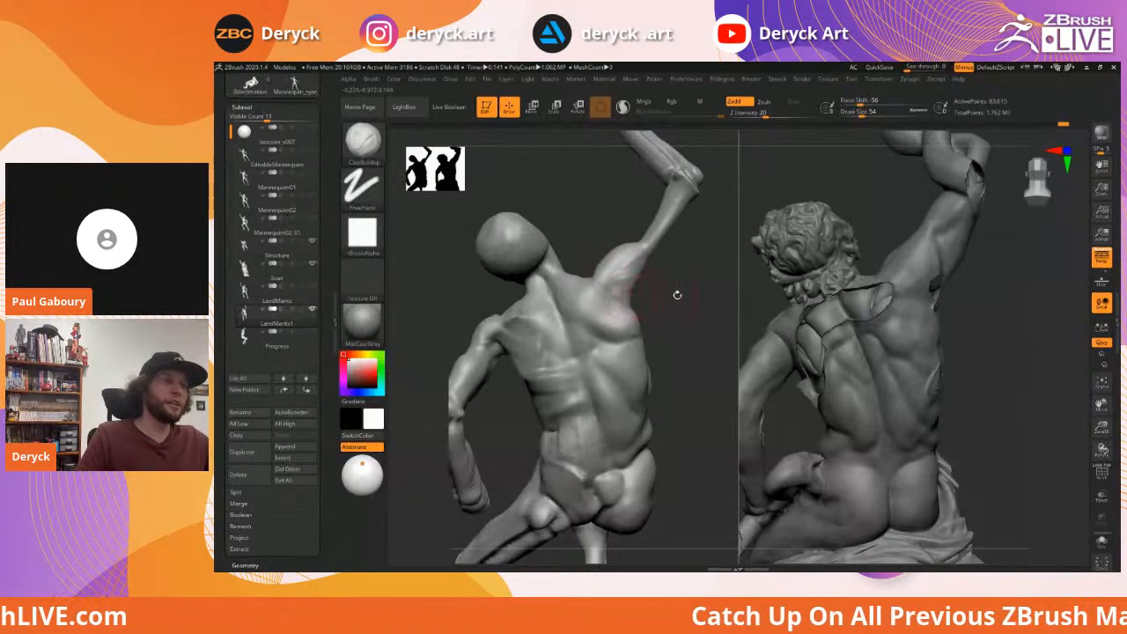
{"action": "left_click_drag", "start_coordinate": [677, 295], "coordinate": [630, 315]}
{"action": "mouse_move", "coordinate": [695, 290]}
{"action": "left_mouse_down"}
{"action": "mouse_move", "coordinate": [560, 282]}
{"action": "mouse_move", "coordinate": [566, 302]}
{"action": "mouse_move", "coordinate": [549, 302]}
{"action": "mouse_move", "coordinate": [586, 283]}
{"action": "left_mouse_up"}
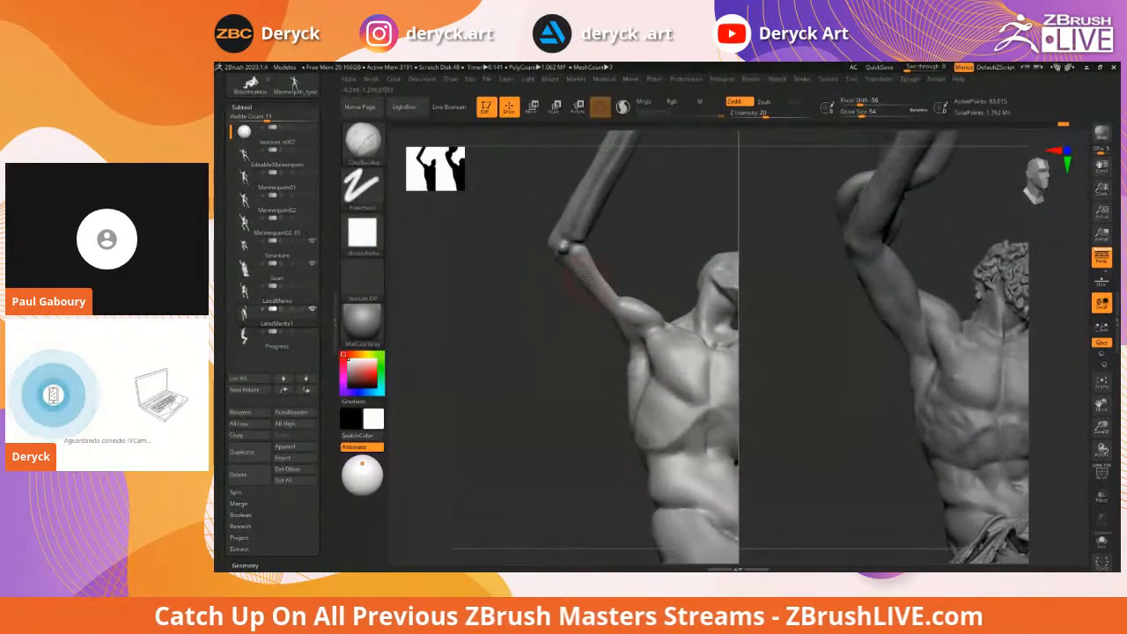
Inflate the raised upper arm with the Inflat brush at about size 68
{"action": "left_click_drag", "start_coordinate": [624, 252], "coordinate": [587, 266]}
{"action": "key", "text": "s"}
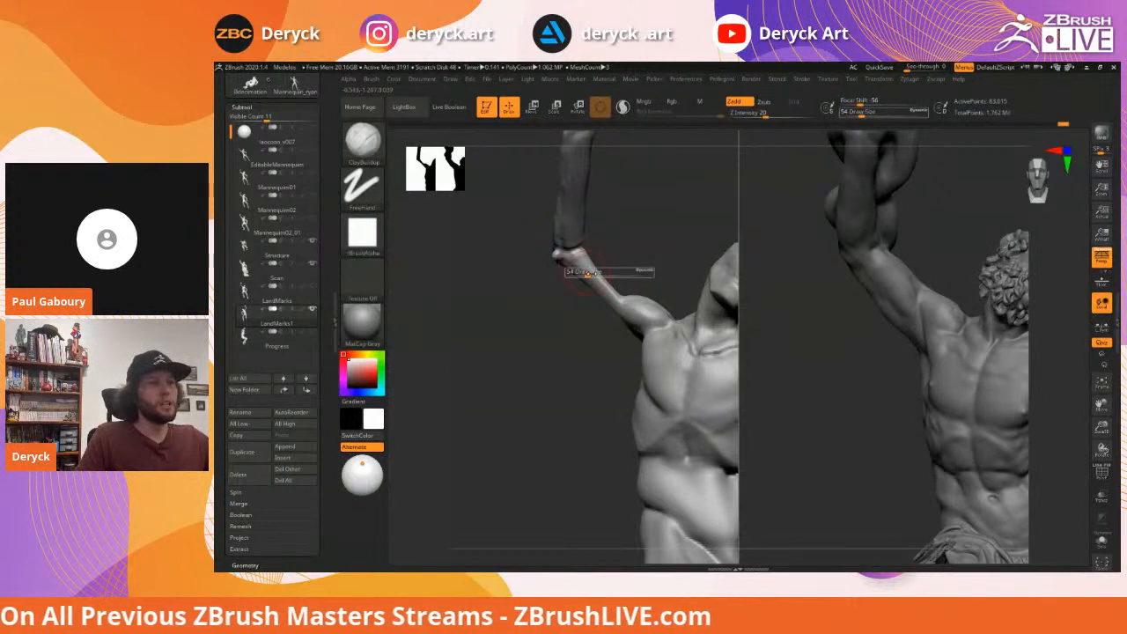
{"action": "key", "text": "b"}
{"action": "key", "text": "i"}
{"action": "key", "text": "n"}
{"action": "key", "text": "s"}
{"action": "left_click_drag", "start_coordinate": [593, 273], "coordinate": [597, 273]}
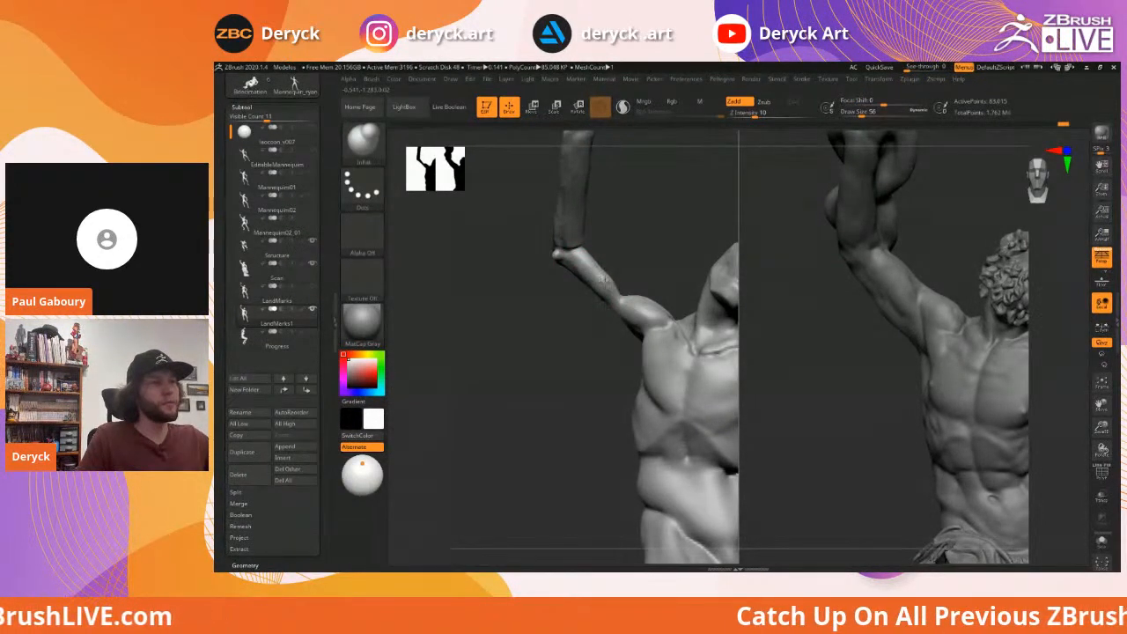
{"action": "left_click_drag", "start_coordinate": [636, 263], "coordinate": [604, 271]}
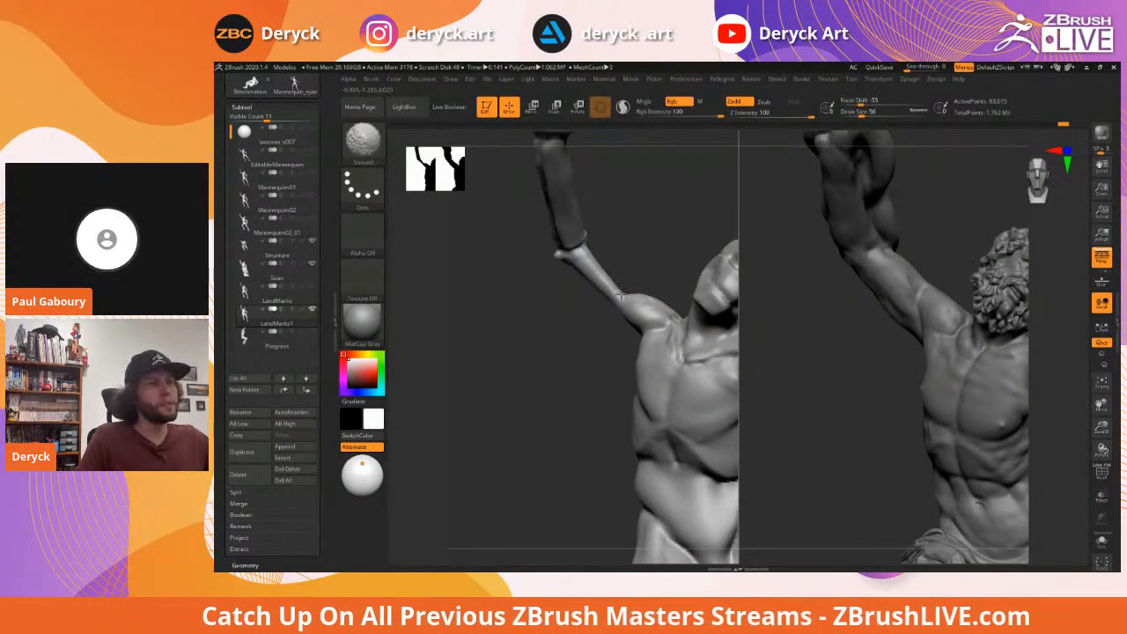
{"action": "mouse_move", "coordinate": [636, 243]}
{"action": "left_mouse_down"}
{"action": "mouse_move", "coordinate": [541, 305]}
{"action": "mouse_move", "coordinate": [599, 306]}
{"action": "left_mouse_up"}
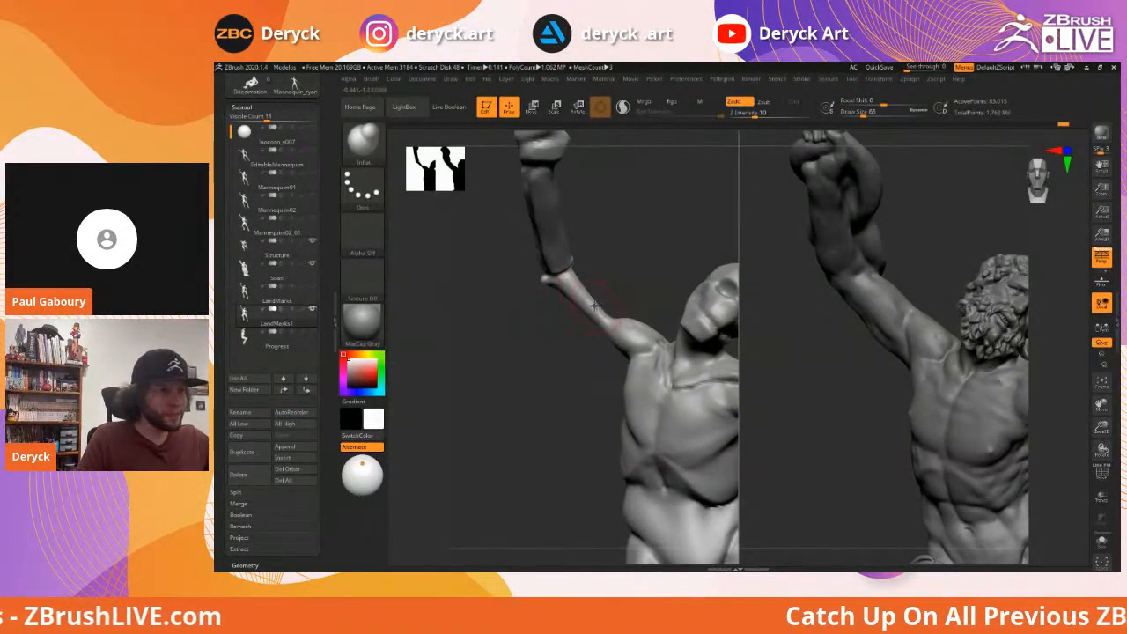
{"action": "key", "text": "bracketleft"}
{"action": "key", "text": "bracketleft"}
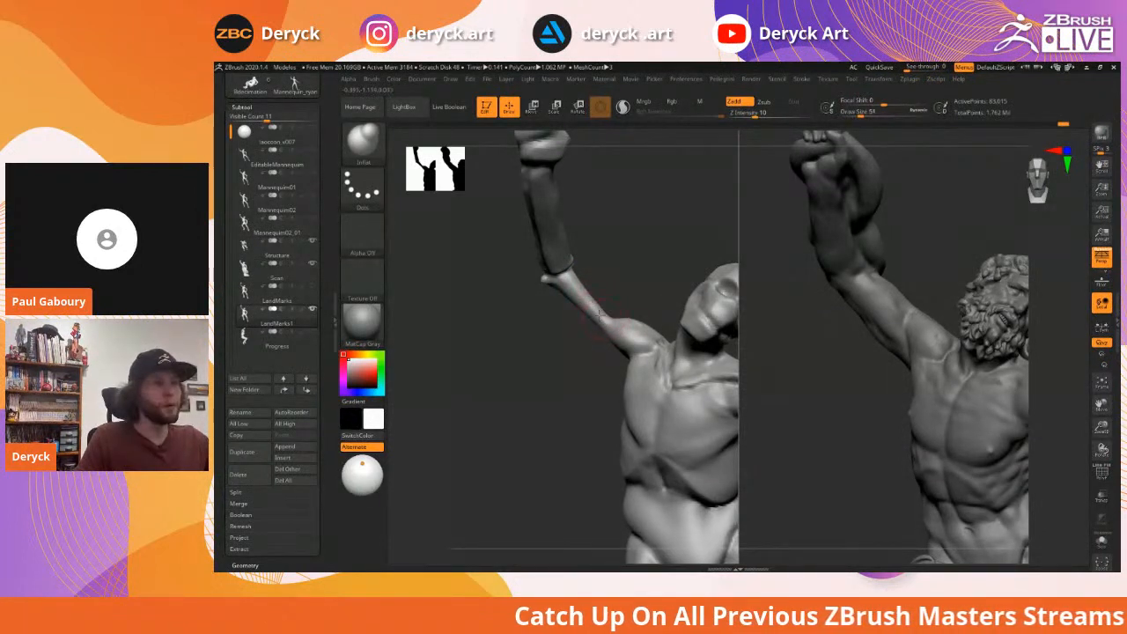
{"action": "key", "text": "bracketright"}
{"action": "key", "text": "bracketright"}
{"action": "key", "text": "bracketright"}
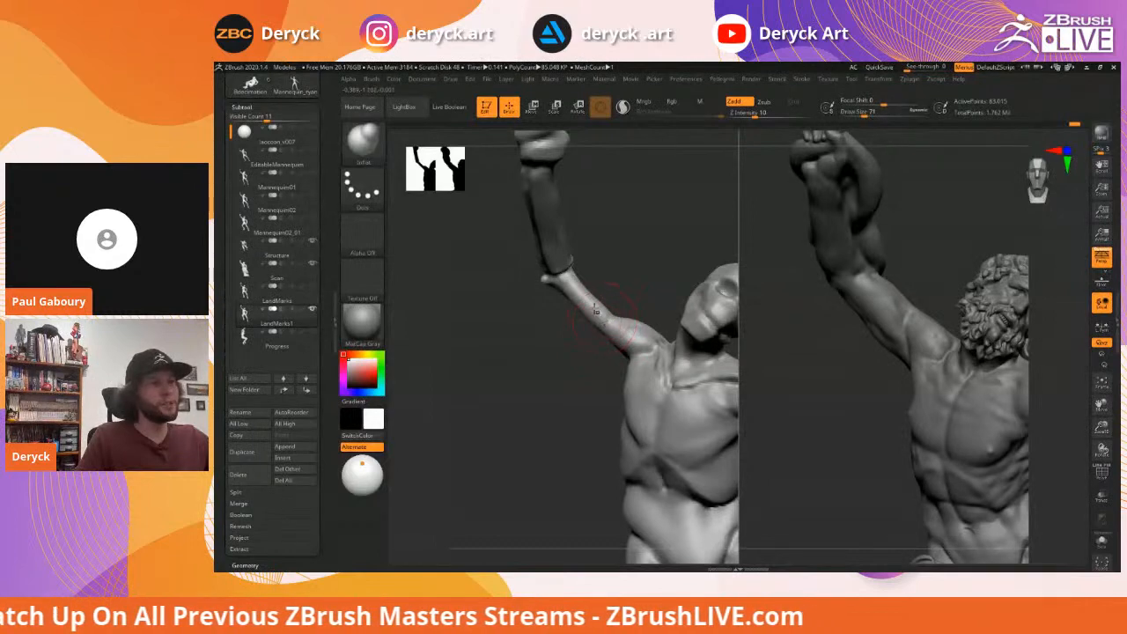
{"action": "mouse_move", "coordinate": [551, 331]}
{"action": "right_mouse_down", "text": "ctrl"}
{"action": "mouse_move", "coordinate": [552, 350]}
{"action": "mouse_move", "coordinate": [562, 345]}
{"action": "right_mouse_up", "text": "ctrl"}
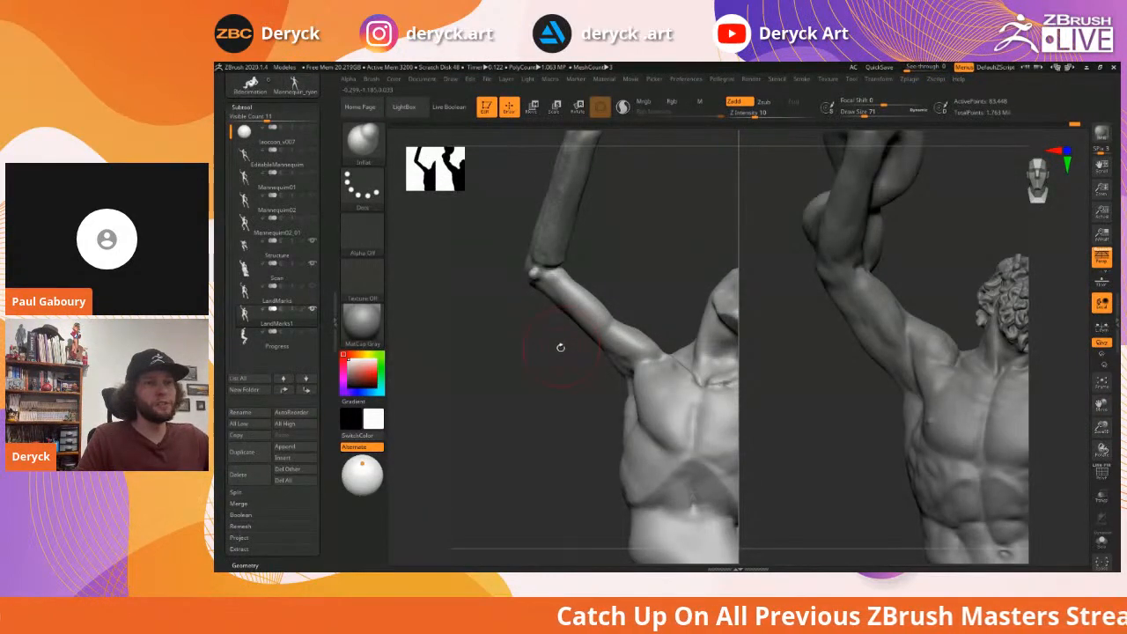
Build up clay along the upper arm toward the armpit with ClayBuildup at size 51
{"action": "key", "text": "b"}
{"action": "key", "text": "c"}
{"action": "key", "text": "b"}
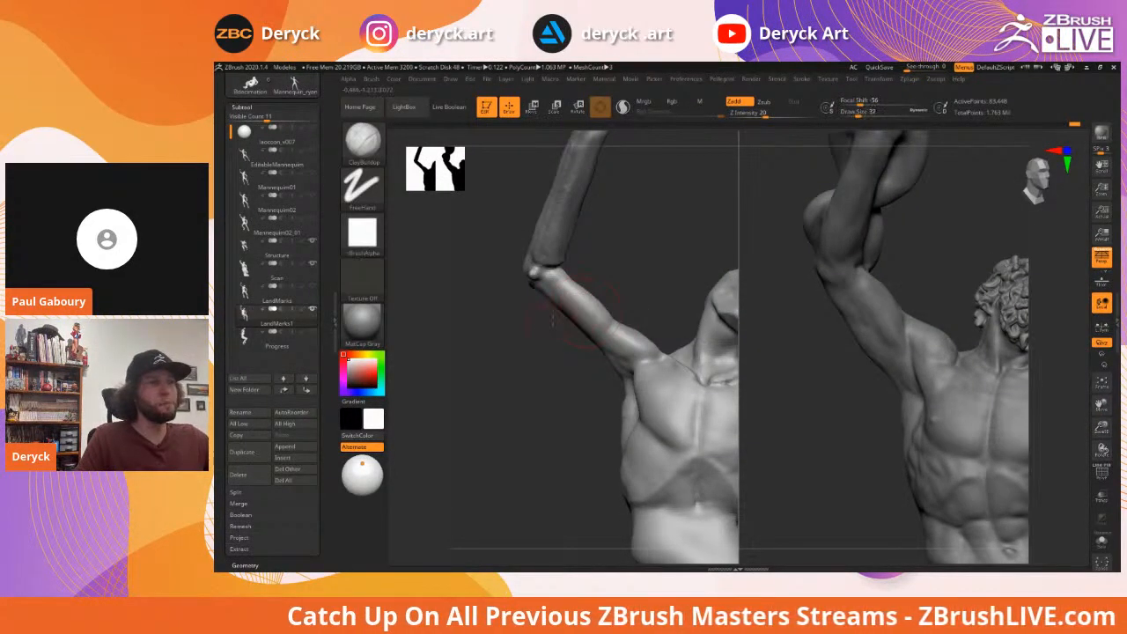
{"action": "right_click_drag", "start_coordinate": [569, 310], "coordinate": [569, 298]}
{"action": "key", "text": "s"}
{"action": "left_click_drag", "start_coordinate": [579, 307], "coordinate": [570, 294]}
{"action": "key", "text": "s"}
{"action": "left_click_drag", "start_coordinate": [557, 276], "coordinate": [632, 398]}
{"action": "key", "text": "s"}
{"action": "key", "text": "s"}
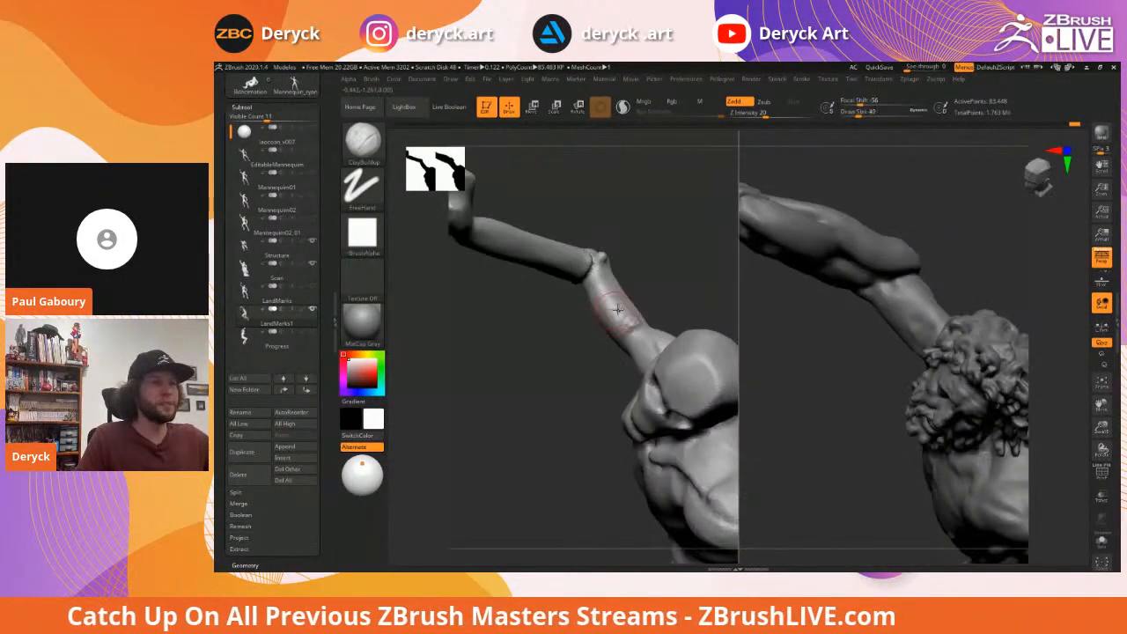
Smooth the upper arm, then push its left edge outward with Move at size 104
{"action": "key", "text": "s"}
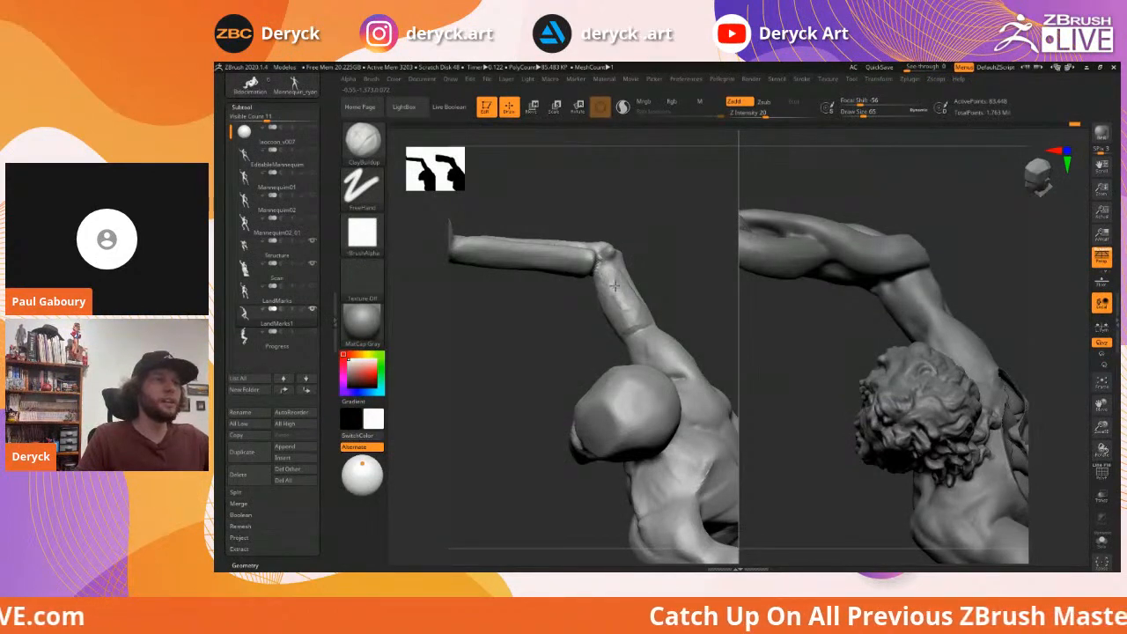
{"action": "mouse_move", "coordinate": [626, 299]}
{"action": "left_mouse_down", "text": "shift"}
{"action": "mouse_move", "coordinate": [622, 285]}
{"action": "mouse_move", "coordinate": [534, 328]}
{"action": "mouse_move", "coordinate": [600, 354]}
{"action": "mouse_move", "coordinate": [603, 317]}
{"action": "left_mouse_up", "text": "shift"}
{"action": "key", "text": "b"}
{"action": "key", "text": "m"}
{"action": "key", "text": "v"}
{"action": "key", "text": "s"}
{"action": "left_click", "coordinate": [596, 347]}
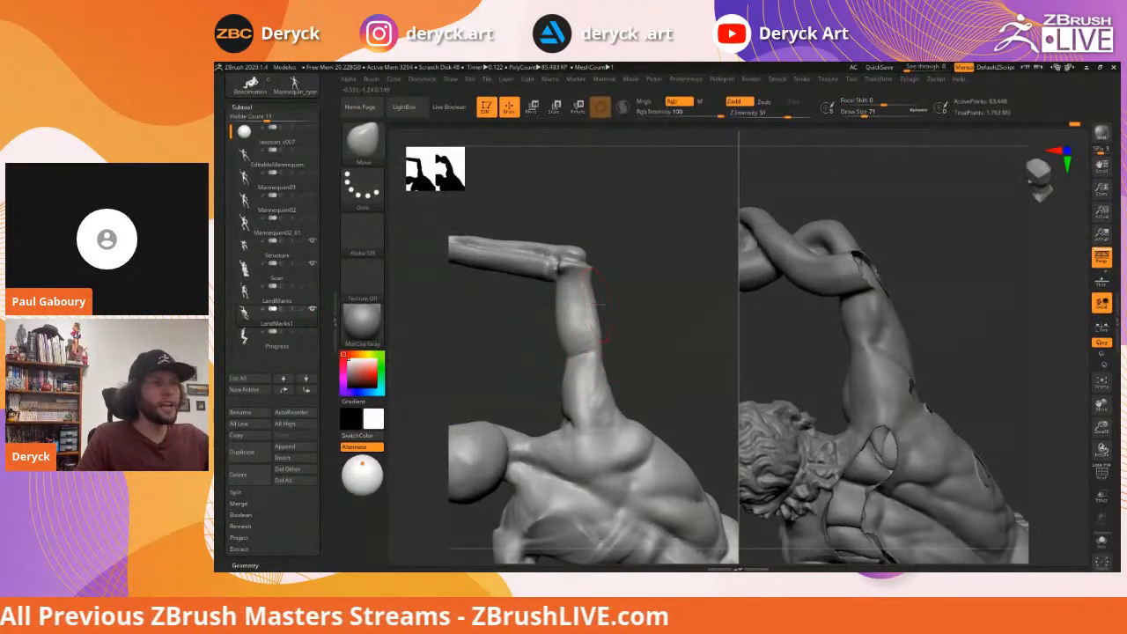
{"action": "mouse_move", "coordinate": [627, 293]}
{"action": "left_mouse_down"}
{"action": "mouse_move", "coordinate": [571, 340]}
{"action": "mouse_move", "coordinate": [586, 347]}
{"action": "left_mouse_up"}
{"action": "key", "text": "s"}
{"action": "left_click", "coordinate": [577, 351]}
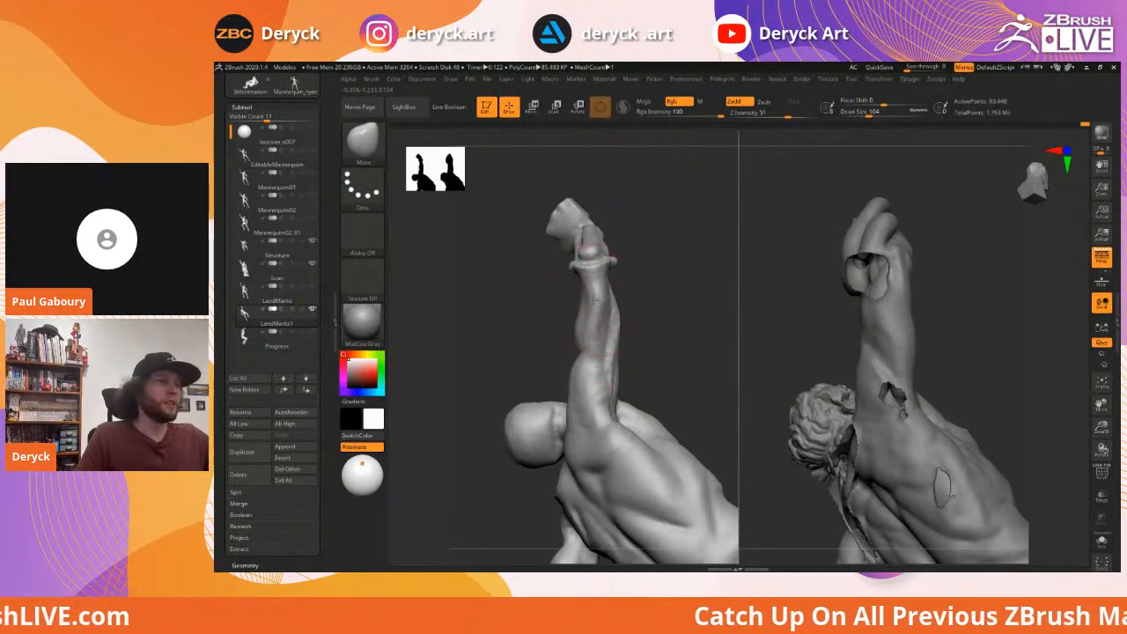
{"action": "mouse_move", "coordinate": [595, 301]}
{"action": "left_mouse_down"}
{"action": "mouse_move", "coordinate": [660, 311]}
{"action": "mouse_move", "coordinate": [649, 352]}
{"action": "mouse_move", "coordinate": [726, 323]}
{"action": "mouse_move", "coordinate": [632, 295]}
{"action": "mouse_move", "coordinate": [639, 308]}
{"action": "mouse_move", "coordinate": [713, 256]}
{"action": "mouse_move", "coordinate": [703, 282]}
{"action": "mouse_move", "coordinate": [673, 284]}
{"action": "left_mouse_up"}
Add ClayBuildup at size 68 down the upper arm, checking from a low three-quarter back view
{"action": "key", "text": "b"}
{"action": "key", "text": "c"}
{"action": "key", "text": "b"}
{"action": "key", "text": "s"}
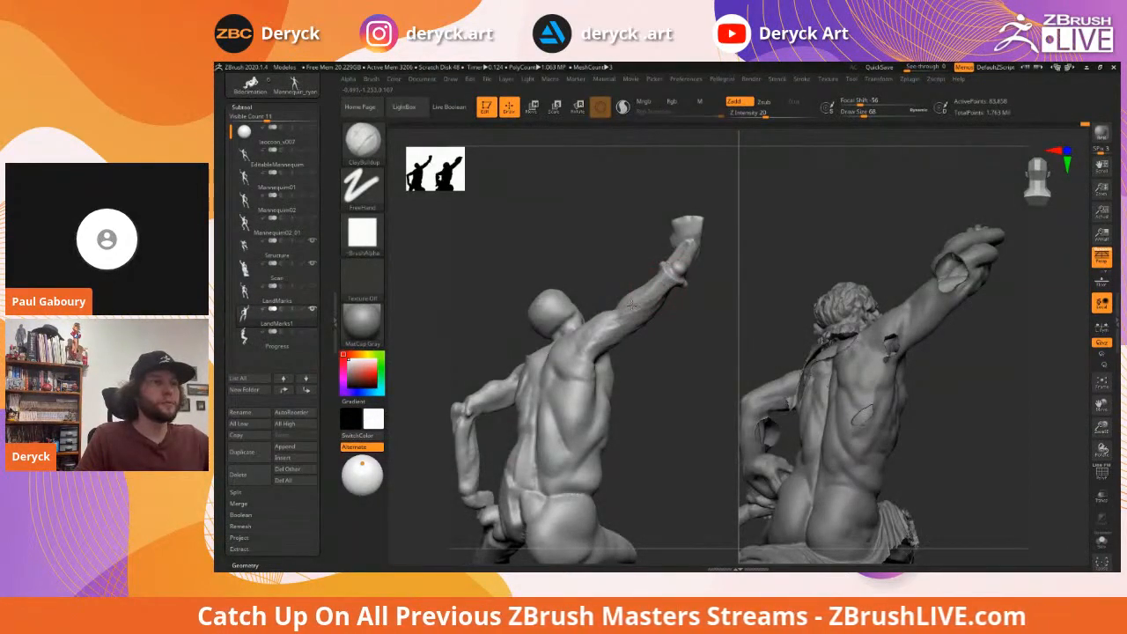
{"action": "left_click_drag", "start_coordinate": [611, 319], "coordinate": [607, 333]}
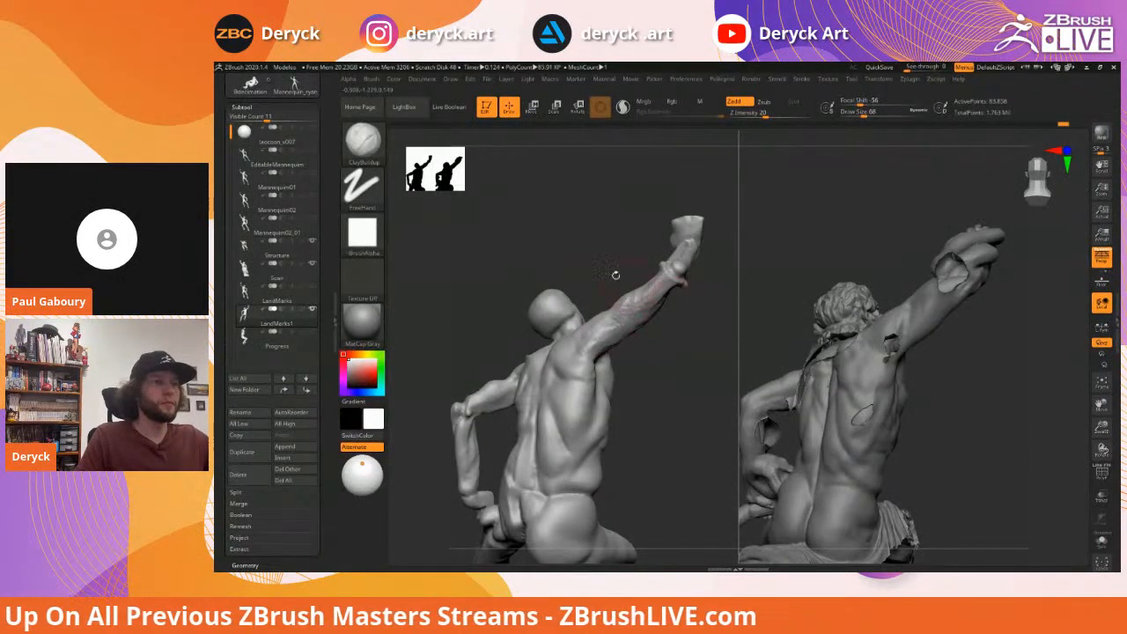
{"action": "mouse_move", "coordinate": [606, 265]}
{"action": "left_mouse_down"}
{"action": "mouse_move", "coordinate": [621, 326]}
{"action": "mouse_move", "coordinate": [601, 323]}
{"action": "mouse_move", "coordinate": [626, 322]}
{"action": "left_mouse_up"}
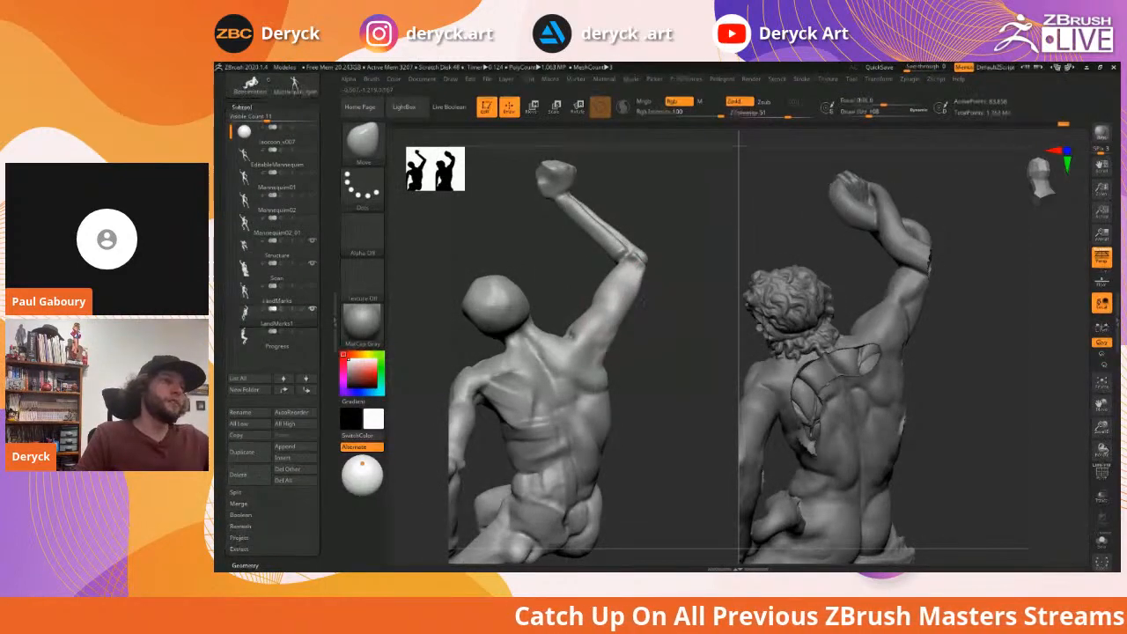
{"action": "mouse_move", "coordinate": [669, 337]}
{"action": "left_mouse_down"}
{"action": "mouse_move", "coordinate": [604, 324]}
{"action": "mouse_move", "coordinate": [566, 300]}
{"action": "mouse_move", "coordinate": [519, 313]}
{"action": "mouse_move", "coordinate": [525, 303]}
{"action": "left_mouse_up"}
Try a DamStandard crease at the raised armpit, then undo it
{"action": "key", "text": "shift"}
{"action": "right_click_drag", "start_coordinate": [599, 300], "coordinate": [577, 321], "text": "ctrl"}
{"action": "key", "text": "b"}
{"action": "key", "text": "d"}
{"action": "key", "text": "s"}
{"action": "left_click_drag", "start_coordinate": [539, 290], "coordinate": [576, 288]}
{"action": "key", "text": "ctrl+z"}
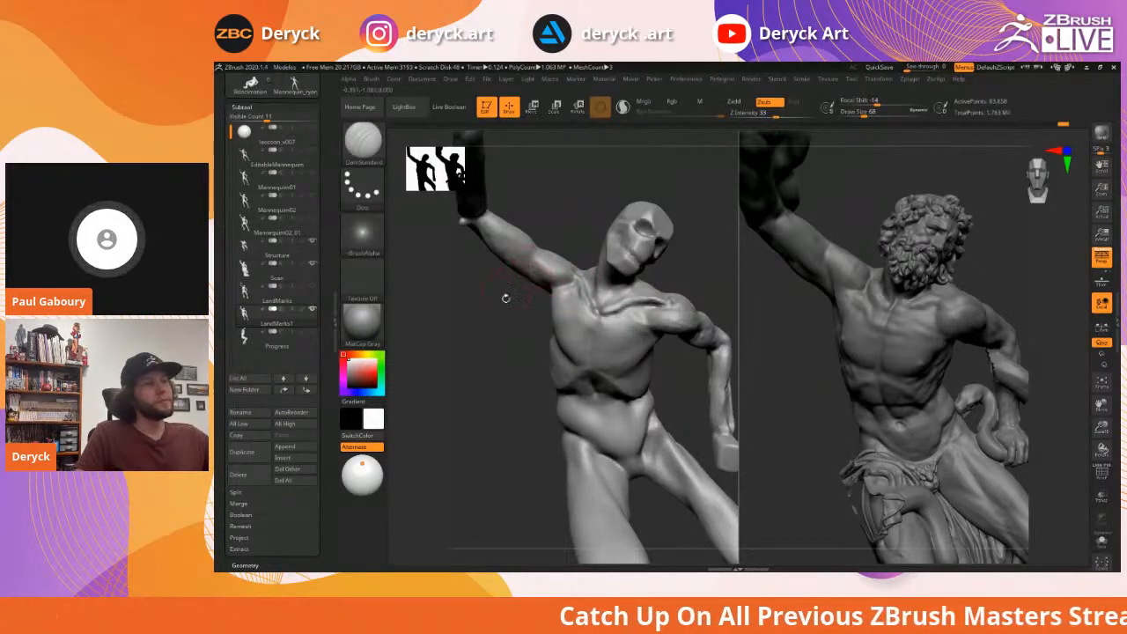
Turn both figures slightly and switch to the Move brush at size 77
{"action": "mouse_move", "coordinate": [505, 297]}
{"action": "right_mouse_down"}
{"action": "mouse_move", "coordinate": [491, 280]}
{"action": "mouse_move", "coordinate": [514, 296]}
{"action": "mouse_move", "coordinate": [495, 297]}
{"action": "mouse_move", "coordinate": [555, 329]}
{"action": "mouse_move", "coordinate": [564, 322]}
{"action": "right_mouse_up"}
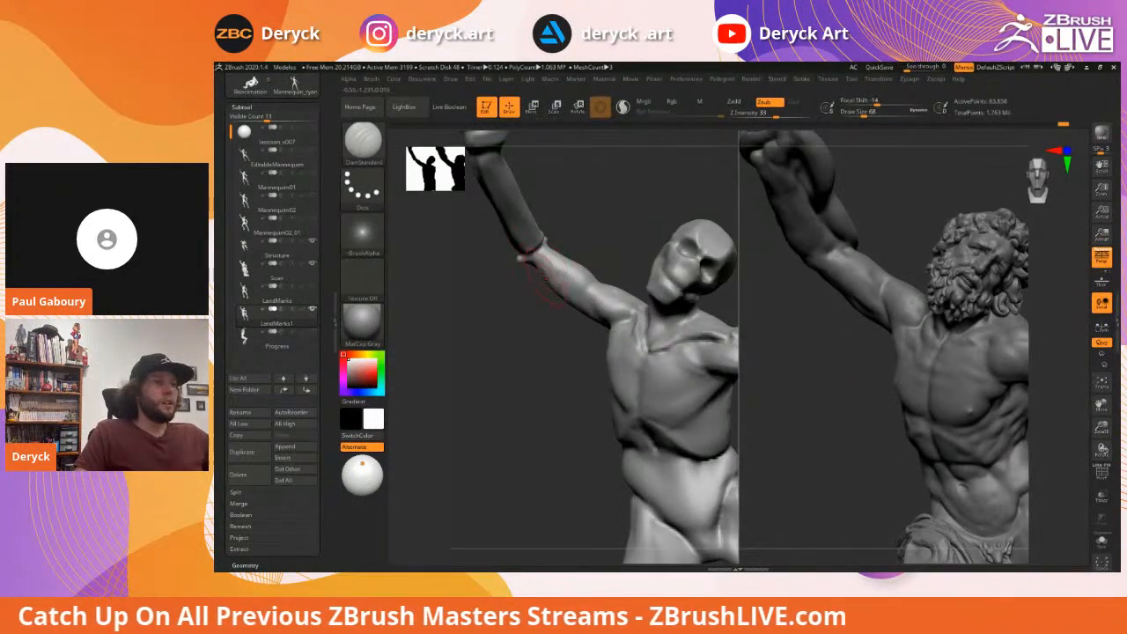
{"action": "right_click_drag", "start_coordinate": [516, 282], "coordinate": [534, 288]}
{"action": "key", "text": "b"}
{"action": "key", "text": "m"}
{"action": "key", "text": "v"}
{"action": "key", "text": "s"}
{"action": "left_click_drag", "start_coordinate": [541, 273], "coordinate": [545, 268]}
{"action": "key", "text": "s"}
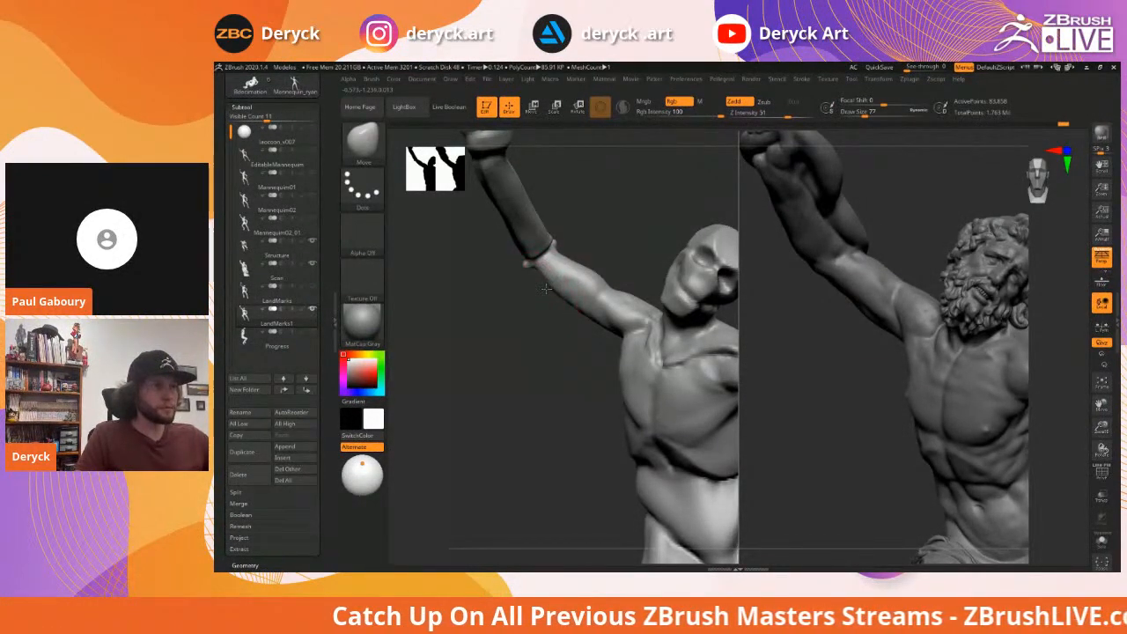
Flatten and build up clay on the raised upper arm at size 39, then zoom out to compare both full figures
{"action": "left_click_drag", "start_coordinate": [547, 309], "coordinate": [574, 299]}
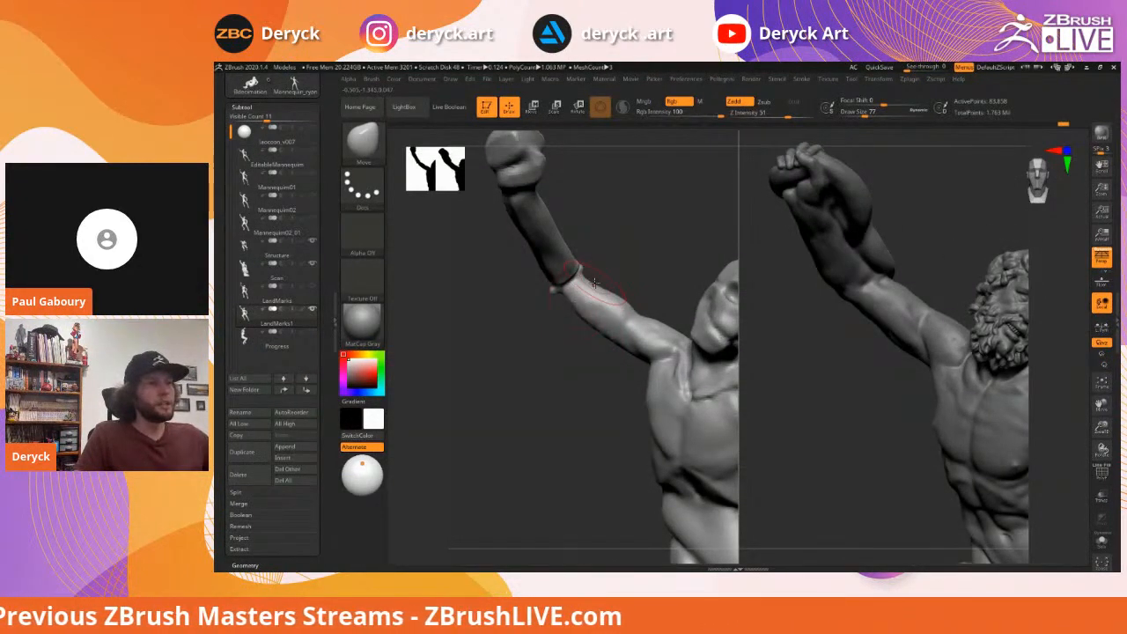
{"action": "left_click_drag", "start_coordinate": [645, 287], "coordinate": [620, 278], "text": "alt"}
{"action": "key", "text": "3"}
{"action": "key", "text": "s"}
{"action": "mouse_move", "coordinate": [629, 318]}
{"action": "left_mouse_down"}
{"action": "mouse_move", "coordinate": [628, 332]}
{"action": "mouse_move", "coordinate": [636, 312]}
{"action": "mouse_move", "coordinate": [599, 243]}
{"action": "left_mouse_up"}
{"action": "key", "text": "2"}
{"action": "left_click_drag", "start_coordinate": [682, 278], "coordinate": [644, 255], "text": "alt"}
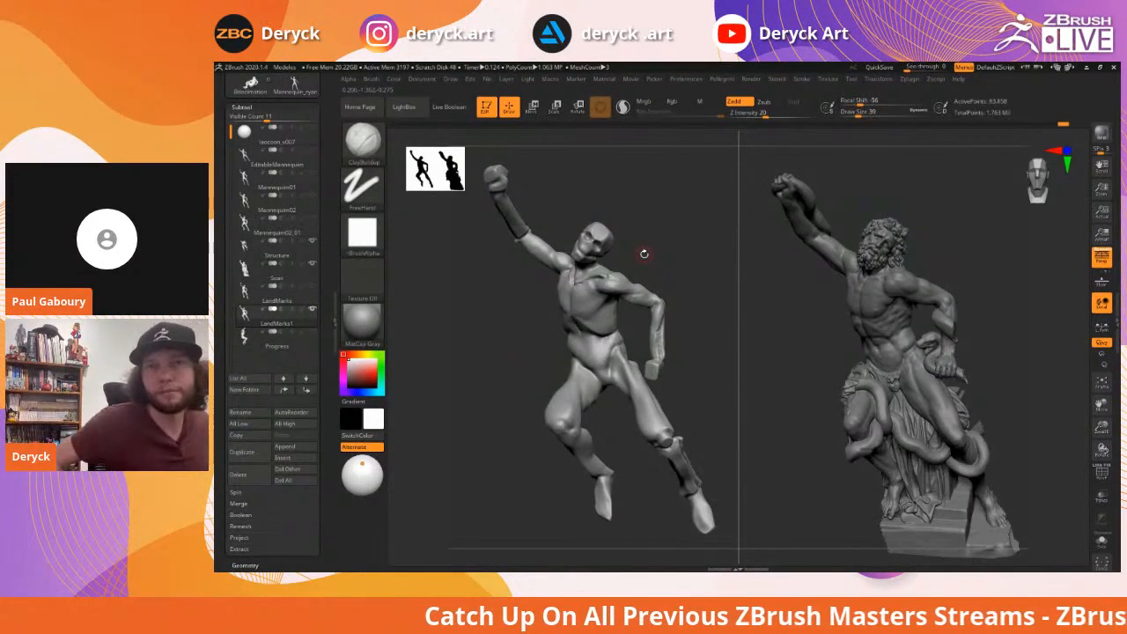
{"action": "mouse_move", "coordinate": [655, 240]}
{"action": "left_mouse_down"}
{"action": "mouse_move", "coordinate": [675, 232]}
{"action": "mouse_move", "coordinate": [678, 244]}
{"action": "mouse_move", "coordinate": [667, 250]}
{"action": "left_mouse_up"}
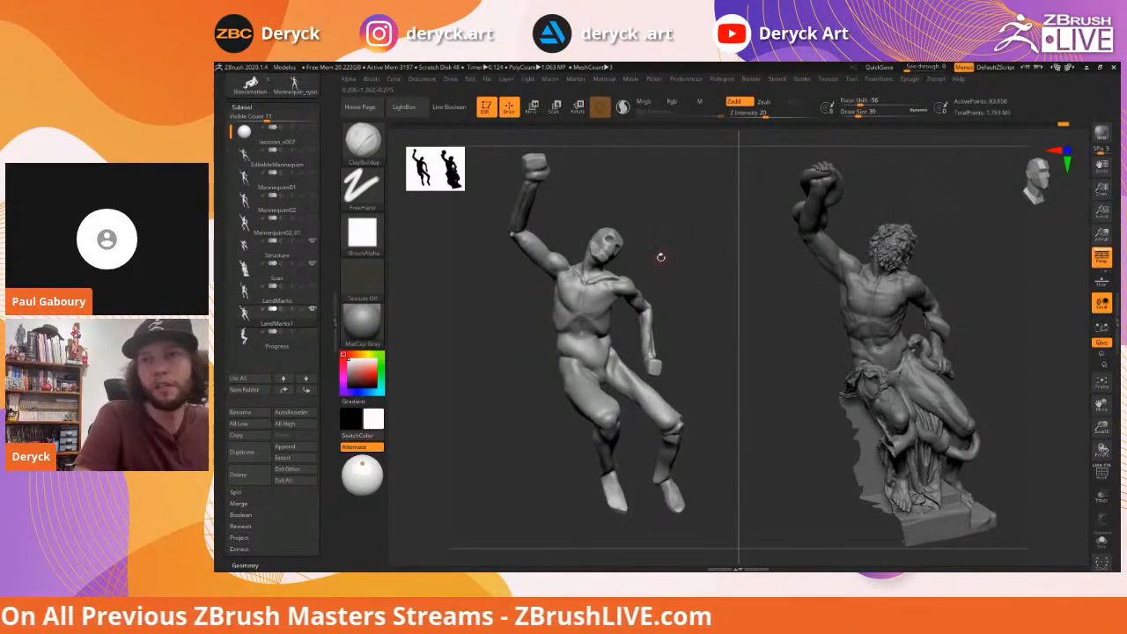
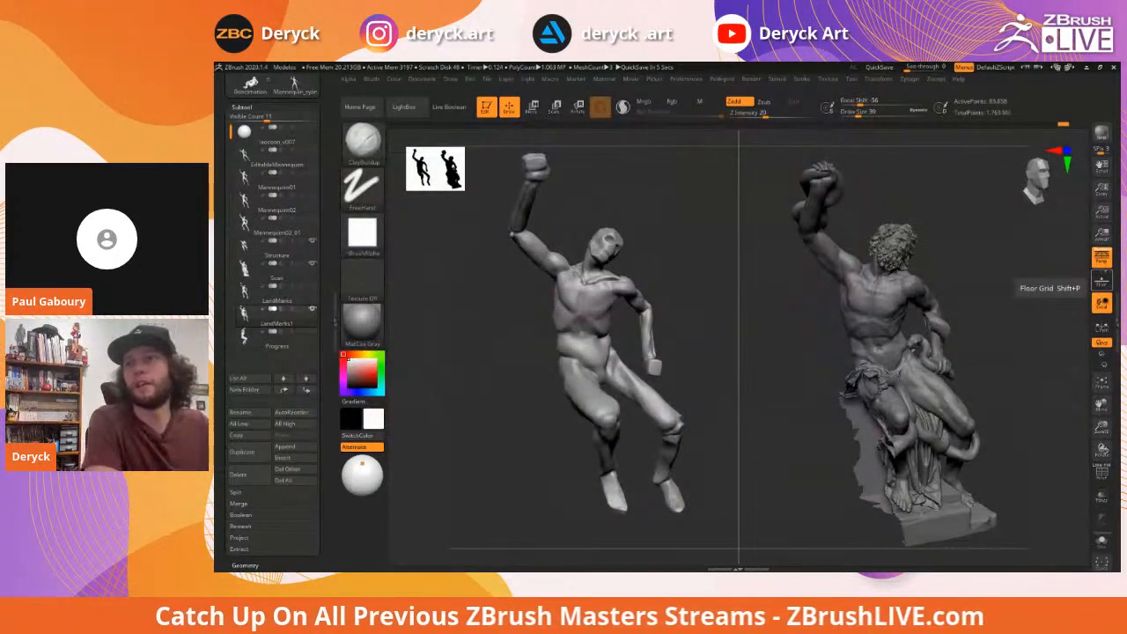
Orbit and zoom around both figures from below and the front while resizing the brush
{"action": "mouse_move", "coordinate": [462, 322]}
{"action": "left_mouse_down"}
{"action": "mouse_move", "coordinate": [485, 317]}
{"action": "mouse_move", "coordinate": [502, 353]}
{"action": "mouse_move", "coordinate": [475, 298]}
{"action": "left_mouse_up"}
{"action": "key", "text": "s"}
{"action": "left_click_drag", "start_coordinate": [622, 372], "coordinate": [627, 370]}
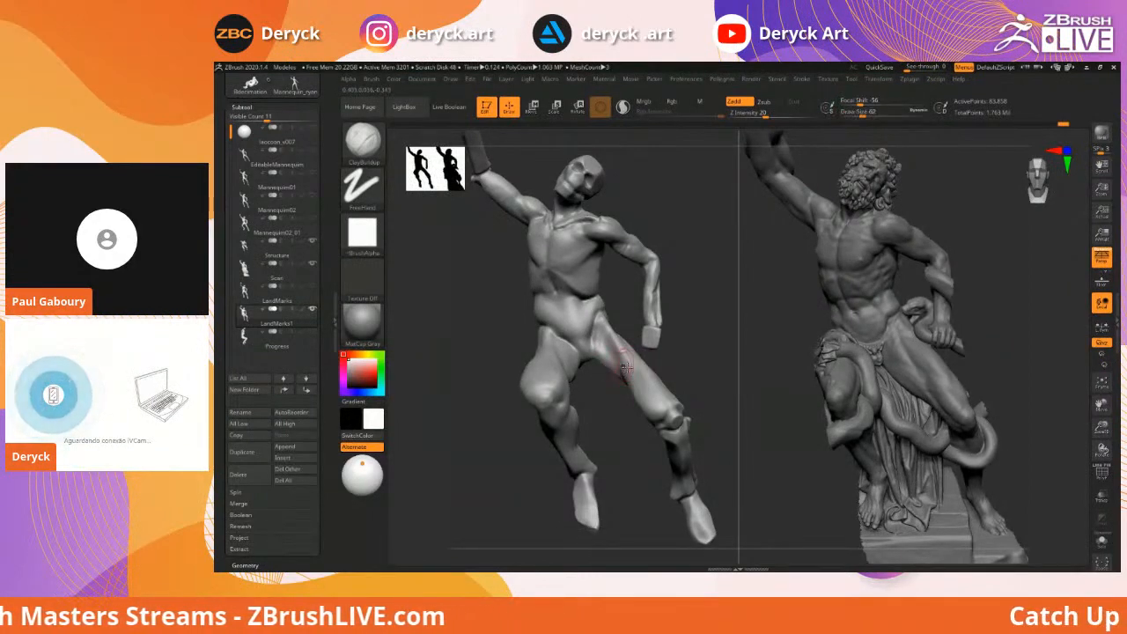
{"action": "left_click_drag", "start_coordinate": [686, 268], "coordinate": [700, 319]}
{"action": "key", "text": "s"}
{"action": "left_click_drag", "start_coordinate": [624, 301], "coordinate": [618, 301]}
{"action": "left_click_drag", "start_coordinate": [674, 264], "coordinate": [670, 240]}
{"action": "key", "text": "s"}
{"action": "mouse_move", "coordinate": [581, 278]}
{"action": "left_mouse_down"}
{"action": "mouse_move", "coordinate": [595, 267]}
{"action": "mouse_move", "coordinate": [582, 247]}
{"action": "left_mouse_up"}
{"action": "key", "text": "s"}
{"action": "key", "text": "s"}
{"action": "key", "text": "s"}
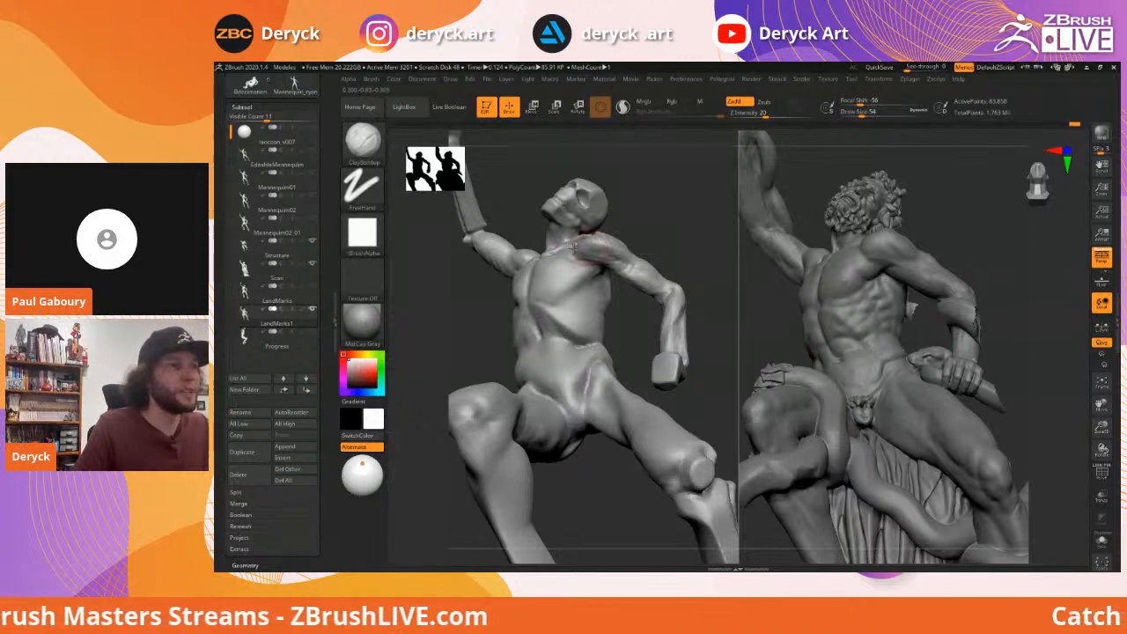
{"action": "mouse_move", "coordinate": [654, 229]}
{"action": "left_mouse_down"}
{"action": "mouse_move", "coordinate": [667, 217]}
{"action": "mouse_move", "coordinate": [659, 244]}
{"action": "mouse_move", "coordinate": [675, 266]}
{"action": "mouse_move", "coordinate": [651, 290]}
{"action": "left_mouse_up"}
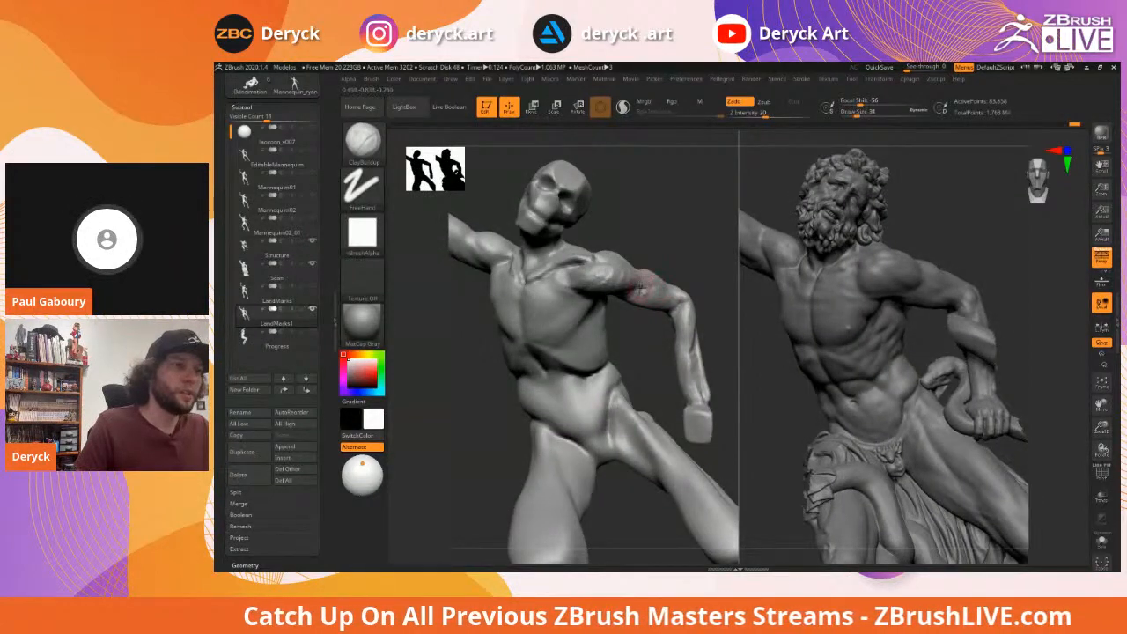
Try the hPolish brush, return to ClayBuildup, and frame both whole figures in view
{"action": "key", "text": "b"}
{"action": "key", "text": "h"}
{"action": "key", "text": "p"}
{"action": "key", "text": "b"}
{"action": "key", "text": "c"}
{"action": "key", "text": "b"}
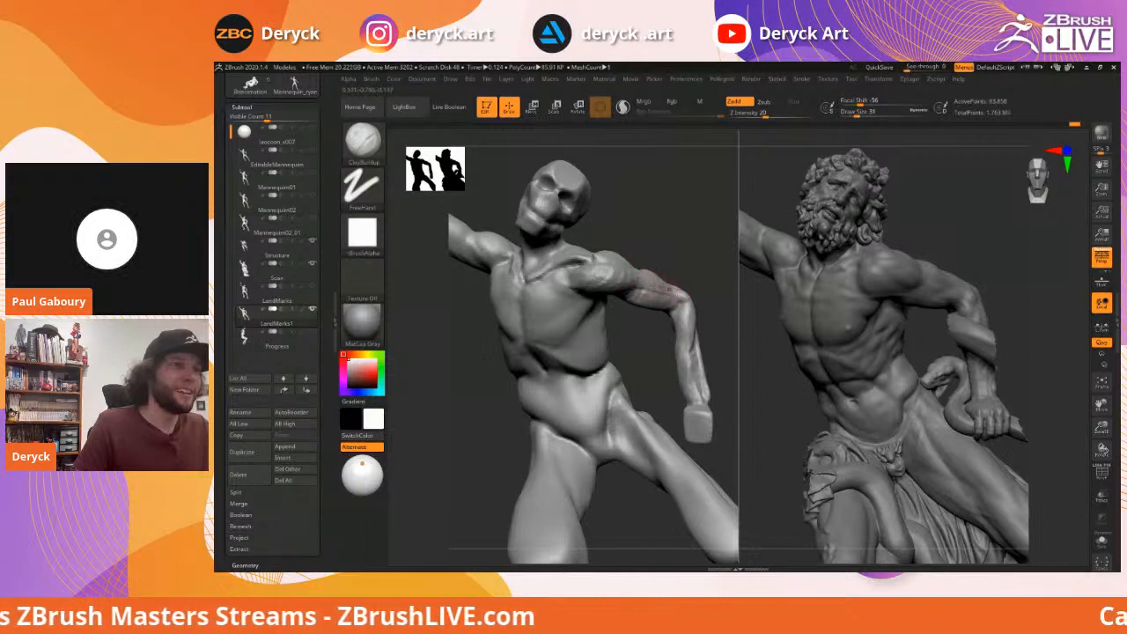
{"action": "left_click_drag", "start_coordinate": [708, 277], "coordinate": [658, 303]}
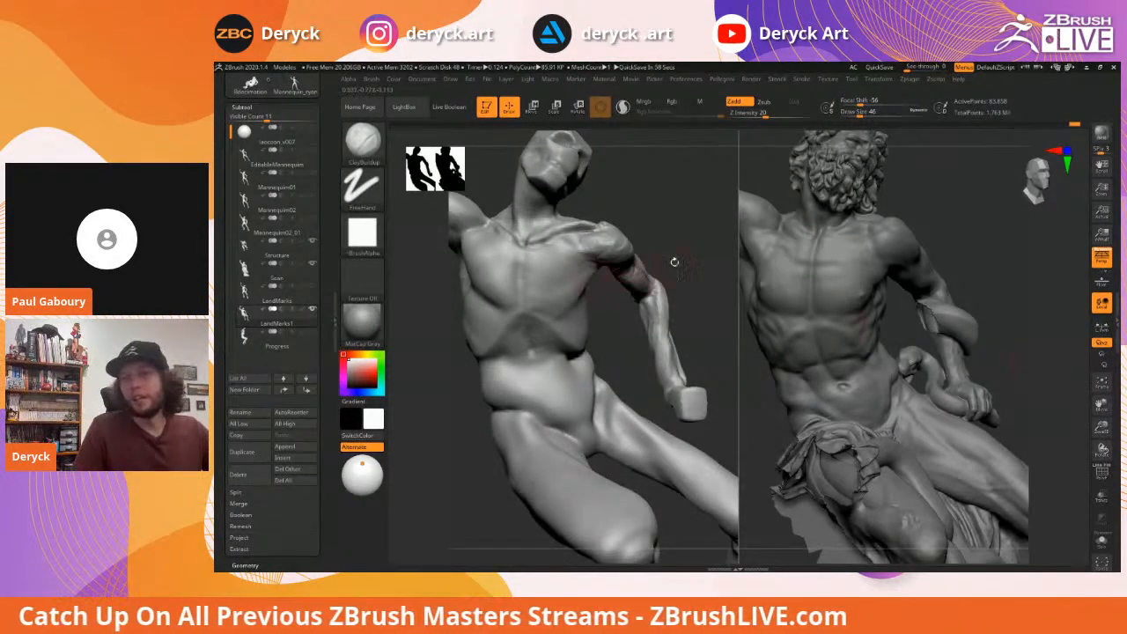
{"action": "key", "text": "f"}
{"action": "mouse_move", "coordinate": [667, 250]}
{"action": "left_mouse_down"}
{"action": "mouse_move", "coordinate": [647, 267]}
{"action": "mouse_move", "coordinate": [669, 253]}
{"action": "mouse_move", "coordinate": [670, 273]}
{"action": "left_mouse_up"}
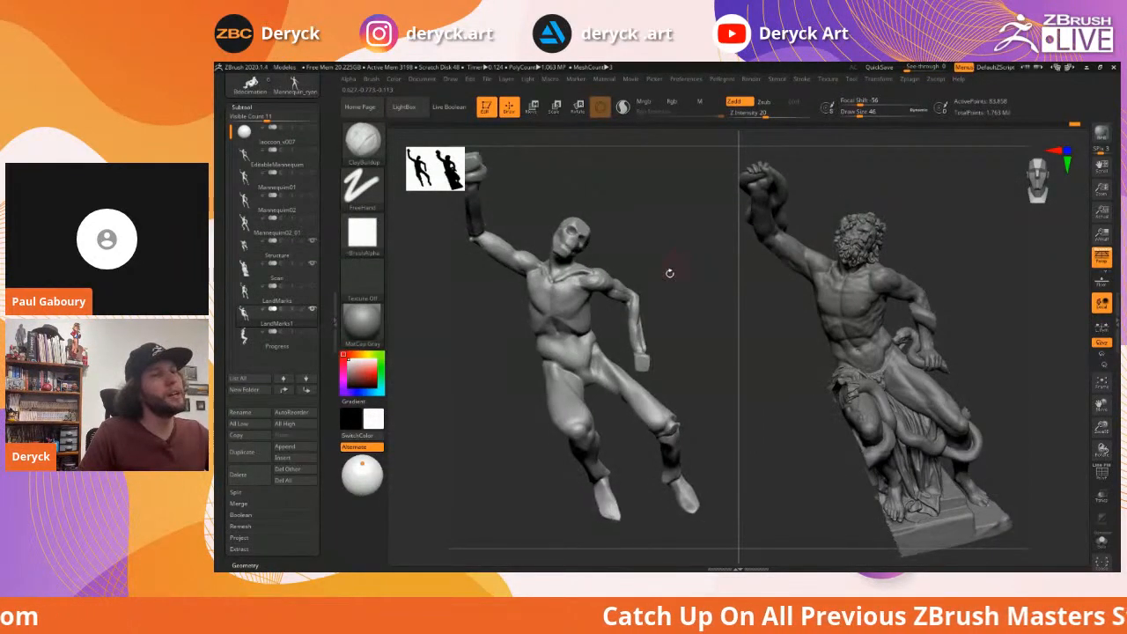
{"action": "mouse_move", "coordinate": [466, 309]}
{"action": "left_mouse_down"}
{"action": "mouse_move", "coordinate": [493, 309]}
{"action": "mouse_move", "coordinate": [488, 325]}
{"action": "mouse_move", "coordinate": [541, 280]}
{"action": "mouse_move", "coordinate": [516, 297]}
{"action": "mouse_move", "coordinate": [514, 325]}
{"action": "mouse_move", "coordinate": [534, 305]}
{"action": "left_mouse_up"}
Switch to the Inflat brush and enlarge it to size 202
{"action": "key", "text": "b"}
{"action": "key", "text": "i"}
{"action": "key", "text": "n"}
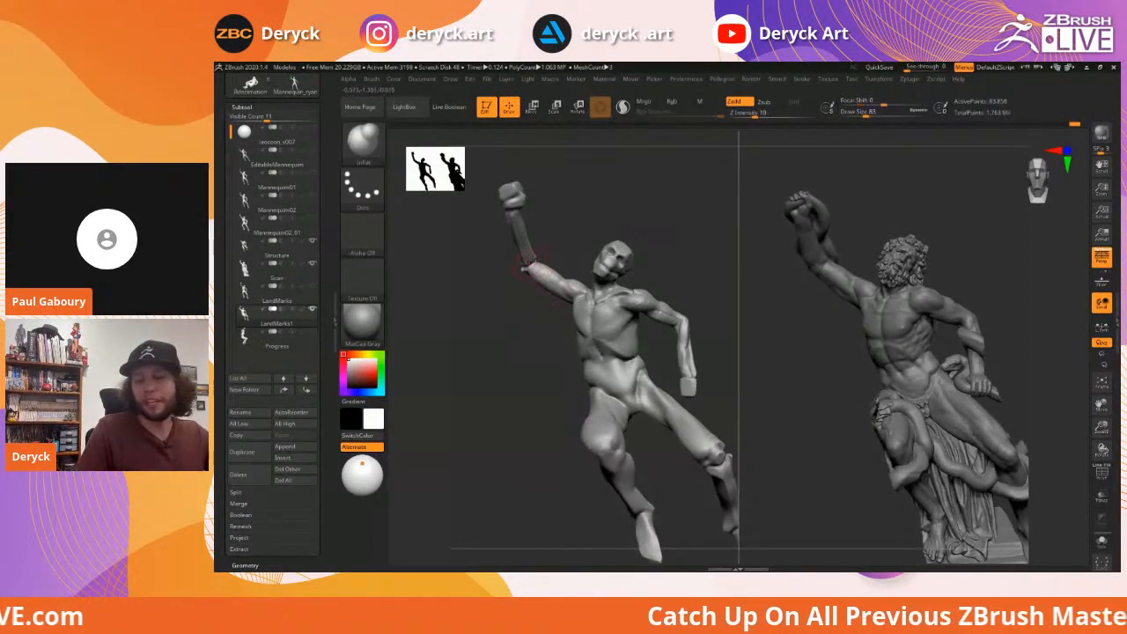
{"action": "key", "text": "s"}
{"action": "mouse_move", "coordinate": [514, 263]}
{"action": "left_mouse_down"}
{"action": "mouse_move", "coordinate": [584, 277]}
{"action": "mouse_move", "coordinate": [568, 274]}
{"action": "mouse_move", "coordinate": [646, 322]}
{"action": "mouse_move", "coordinate": [696, 315]}
{"action": "mouse_move", "coordinate": [689, 326]}
{"action": "mouse_move", "coordinate": [720, 300]}
{"action": "mouse_move", "coordinate": [695, 322]}
{"action": "mouse_move", "coordinate": [642, 335]}
{"action": "mouse_move", "coordinate": [518, 329]}
{"action": "left_mouse_up"}
{"action": "left_click_drag", "start_coordinate": [695, 264], "coordinate": [653, 281]}
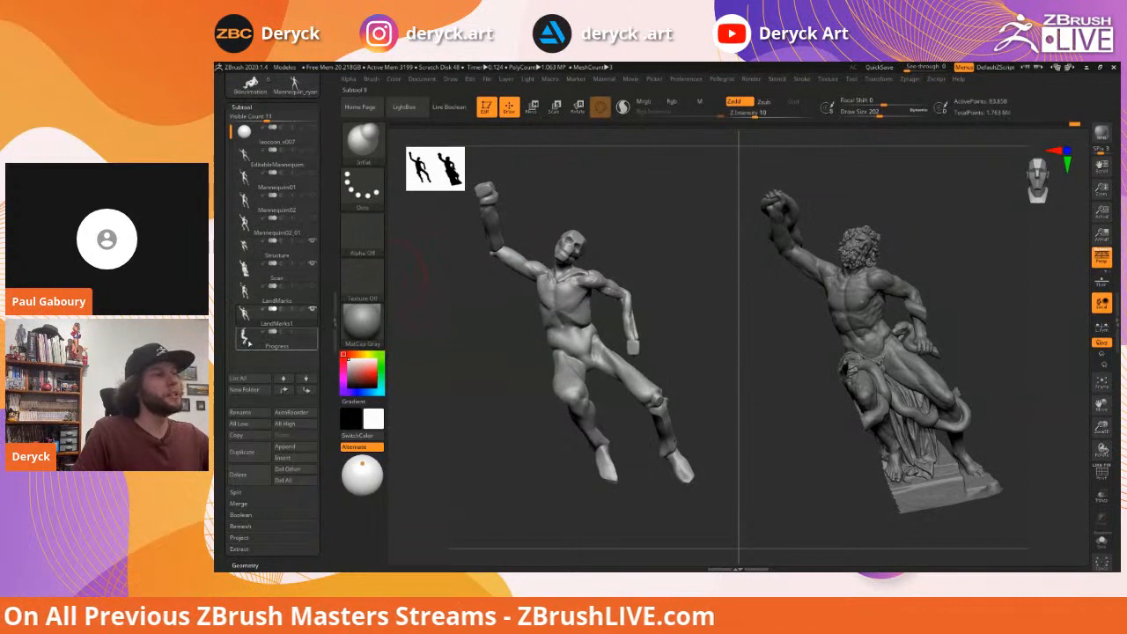
Select the Progress subtool in the Subtool list and tilt the view slightly
{"action": "left_click", "coordinate": [255, 338]}
{"action": "mouse_move", "coordinate": [472, 324]}
{"action": "left_mouse_down"}
{"action": "mouse_move", "coordinate": [486, 315]}
{"action": "mouse_move", "coordinate": [495, 341]}
{"action": "mouse_move", "coordinate": [512, 326]}
{"action": "mouse_move", "coordinate": [520, 337]}
{"action": "mouse_move", "coordinate": [498, 329]}
{"action": "mouse_move", "coordinate": [558, 314]}
{"action": "mouse_move", "coordinate": [533, 319]}
{"action": "left_mouse_up"}
{"action": "key", "text": "s"}
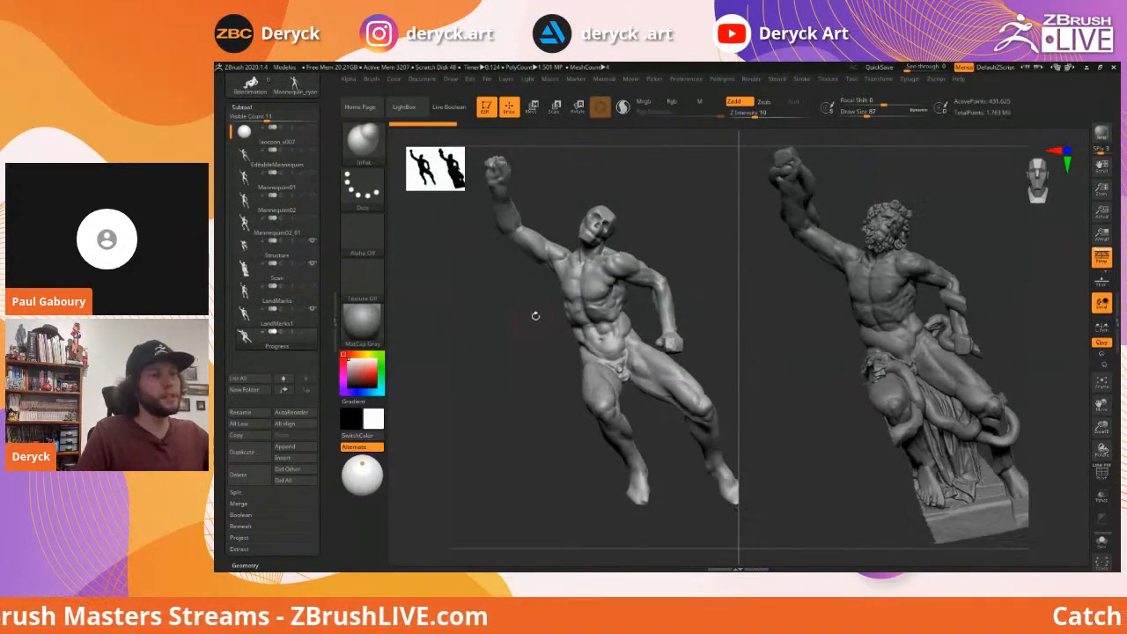
{"action": "key", "text": "s"}
{"action": "left_click", "coordinate": [539, 307]}
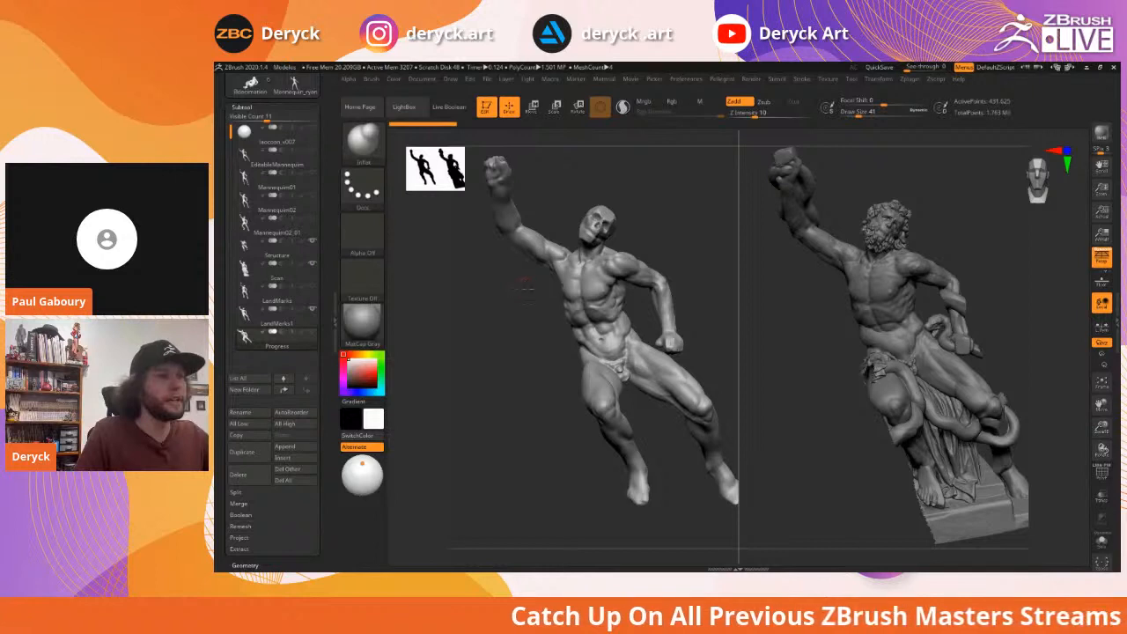
{"action": "left_click_drag", "start_coordinate": [525, 288], "coordinate": [599, 316], "text": "alt"}
{"action": "key", "text": "b"}
{"action": "key", "text": "d"}
{"action": "key", "text": "s"}
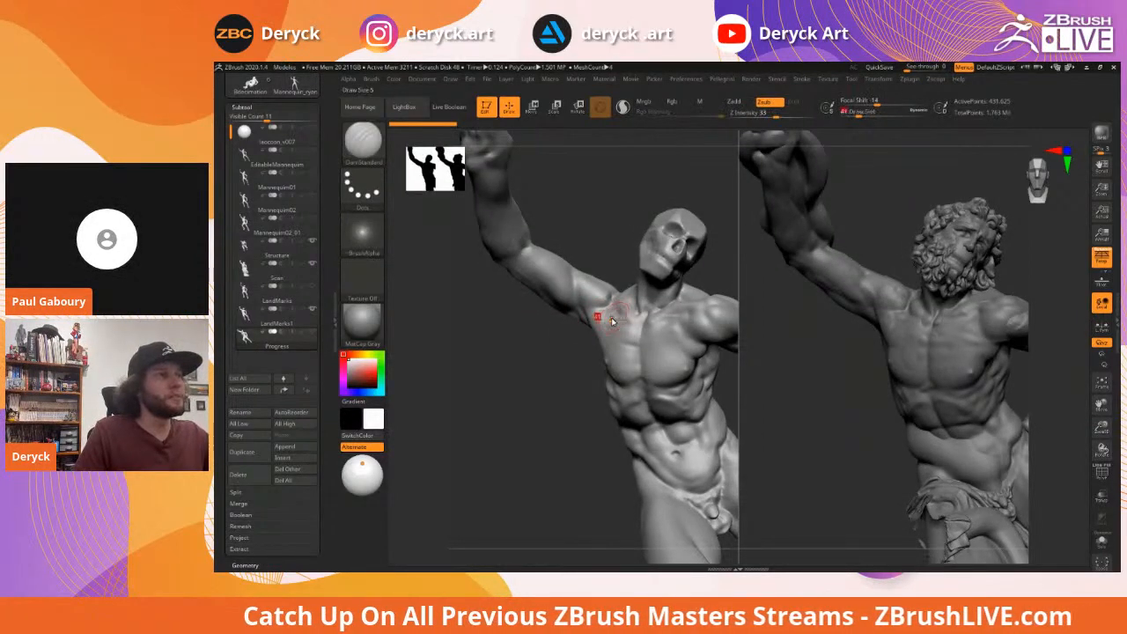
{"action": "left_click_drag", "start_coordinate": [612, 302], "coordinate": [615, 303]}
{"action": "key", "text": "ctrl+z"}
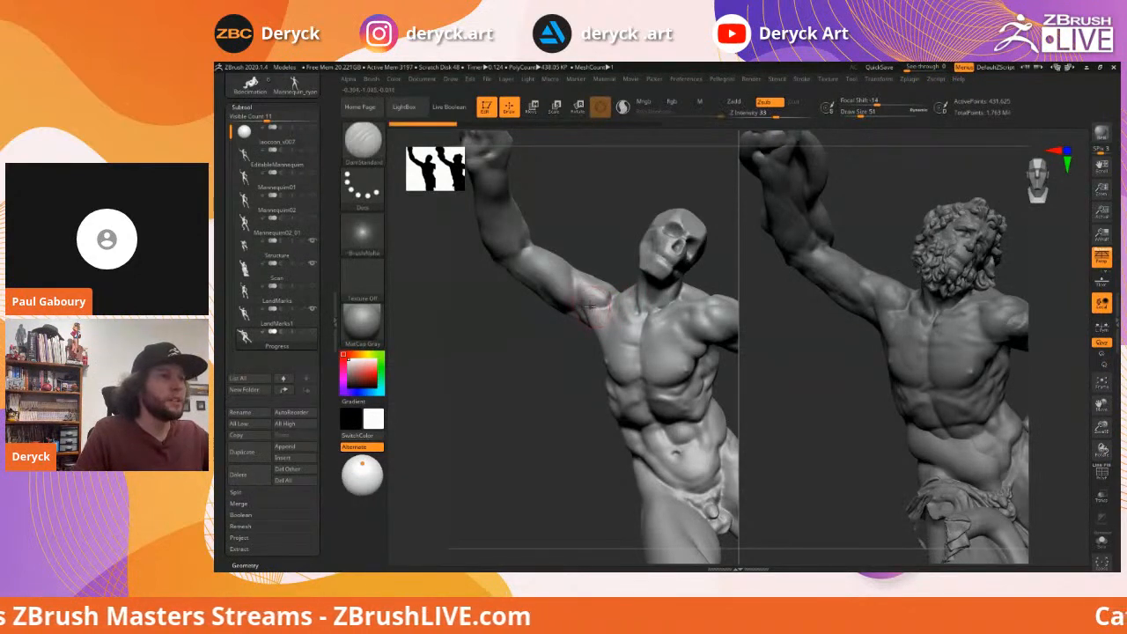
{"action": "mouse_move", "coordinate": [526, 357]}
{"action": "left_mouse_down"}
{"action": "mouse_move", "coordinate": [509, 323]}
{"action": "mouse_move", "coordinate": [518, 340]}
{"action": "mouse_move", "coordinate": [616, 331]}
{"action": "left_mouse_up"}
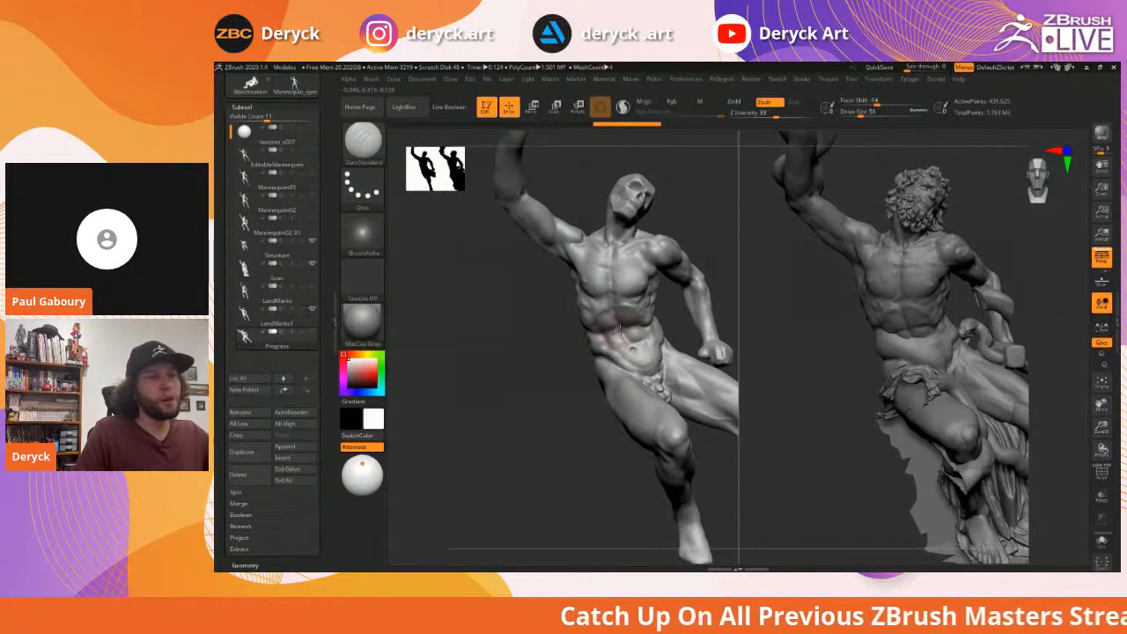
{"action": "mouse_move", "coordinate": [534, 297]}
{"action": "left_mouse_down"}
{"action": "mouse_move", "coordinate": [505, 349]}
{"action": "mouse_move", "coordinate": [490, 337]}
{"action": "mouse_move", "coordinate": [619, 320]}
{"action": "left_mouse_up"}
{"action": "mouse_move", "coordinate": [495, 311]}
{"action": "left_mouse_down"}
{"action": "mouse_move", "coordinate": [589, 314]}
{"action": "mouse_move", "coordinate": [644, 343]}
{"action": "left_mouse_up"}
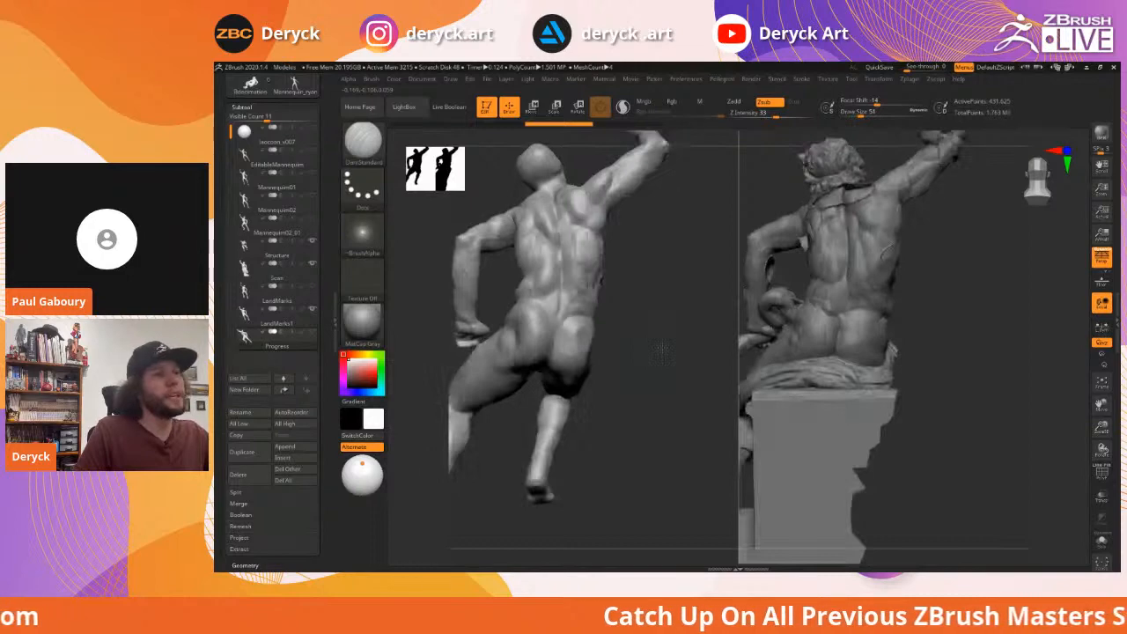
{"action": "mouse_move", "coordinate": [660, 352]}
{"action": "left_mouse_down"}
{"action": "mouse_move", "coordinate": [675, 294]}
{"action": "mouse_move", "coordinate": [748, 289]}
{"action": "mouse_move", "coordinate": [702, 319]}
{"action": "mouse_move", "coordinate": [671, 302]}
{"action": "left_mouse_up"}
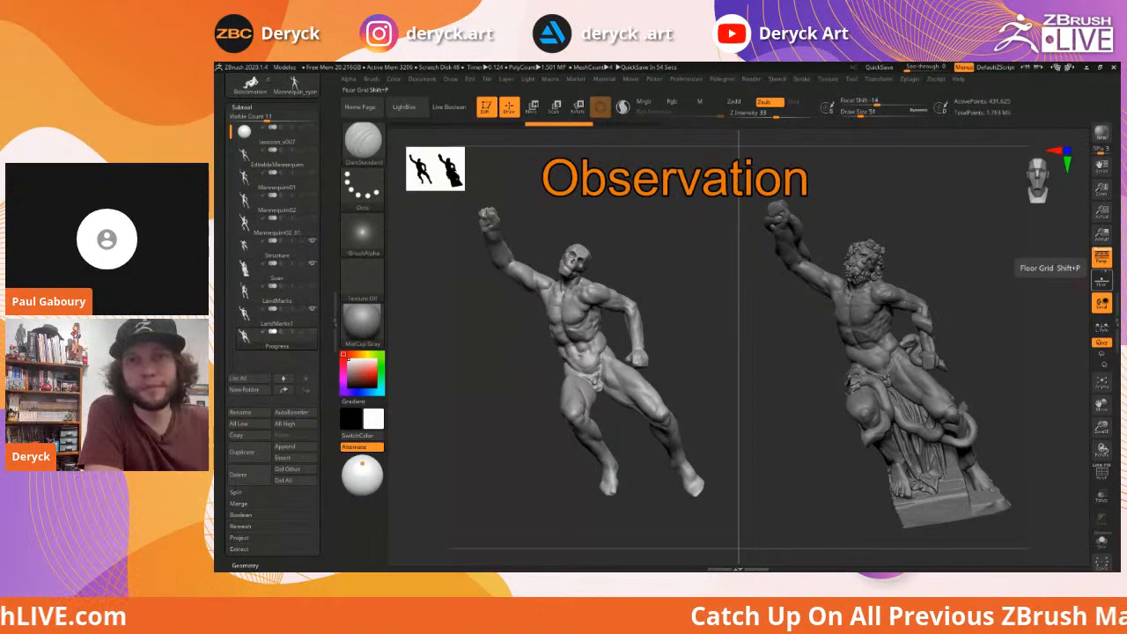
{"action": "left_click_drag", "start_coordinate": [641, 251], "coordinate": [666, 247]}
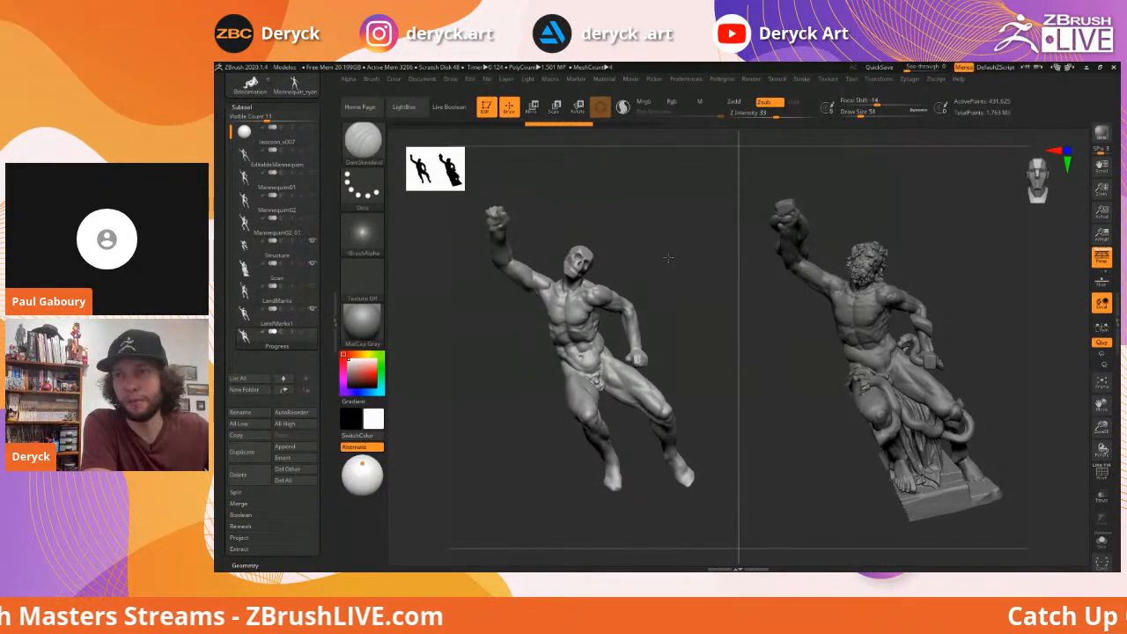
{"action": "left_click_drag", "start_coordinate": [668, 258], "coordinate": [666, 257]}
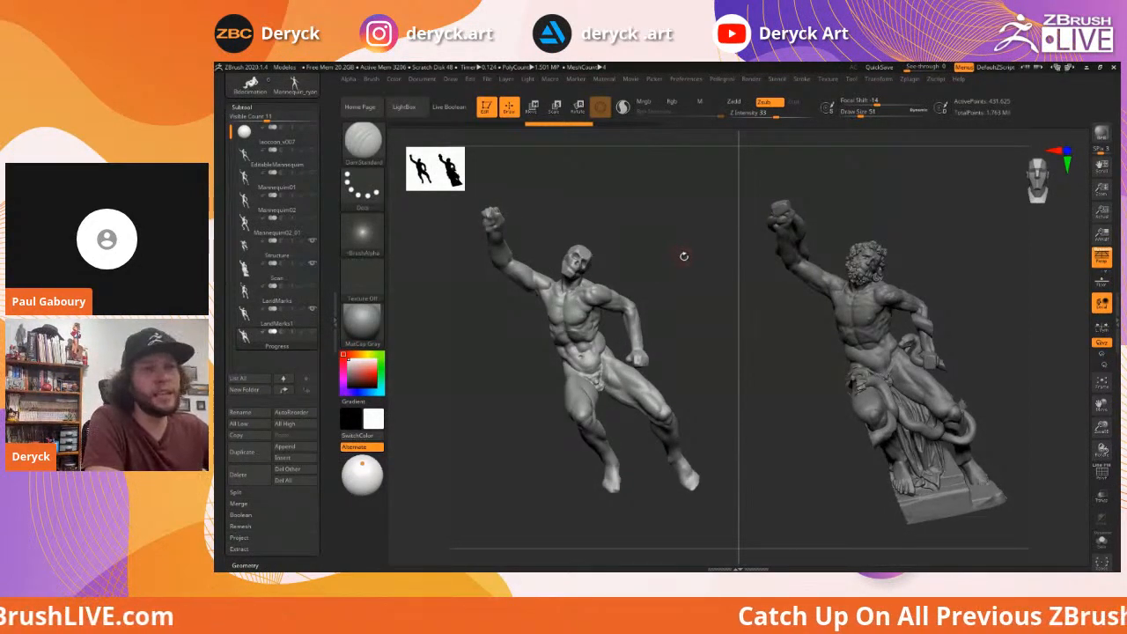
{"action": "left_click_drag", "start_coordinate": [674, 258], "coordinate": [667, 256]}
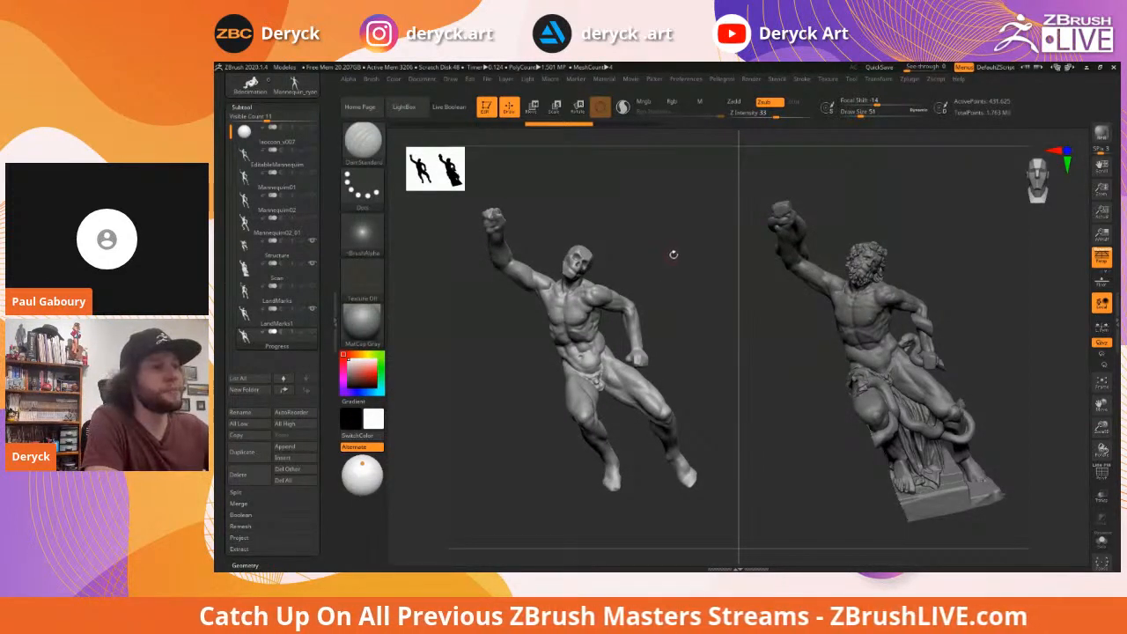
{"action": "mouse_move", "coordinate": [666, 259]}
{"action": "left_mouse_down"}
{"action": "mouse_move", "coordinate": [703, 261]}
{"action": "mouse_move", "coordinate": [703, 245]}
{"action": "left_mouse_up"}
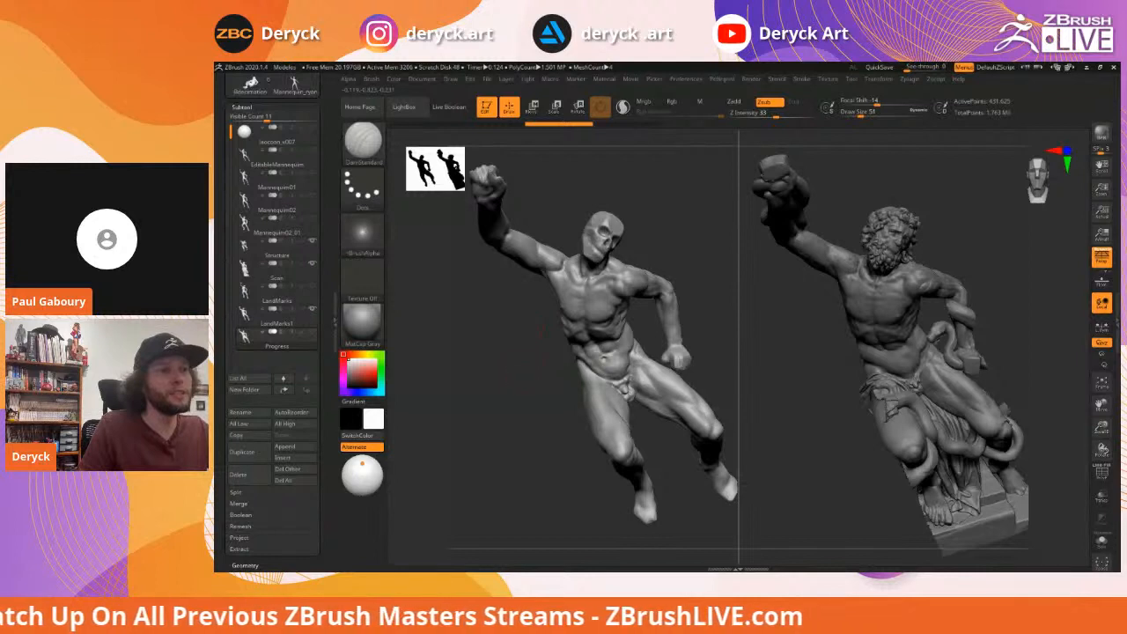
Orbit the Progress sculpt and Laocoön scan together, comparing raised fist and twisting torso
{"action": "left_click_drag", "start_coordinate": [539, 332], "coordinate": [517, 357]}
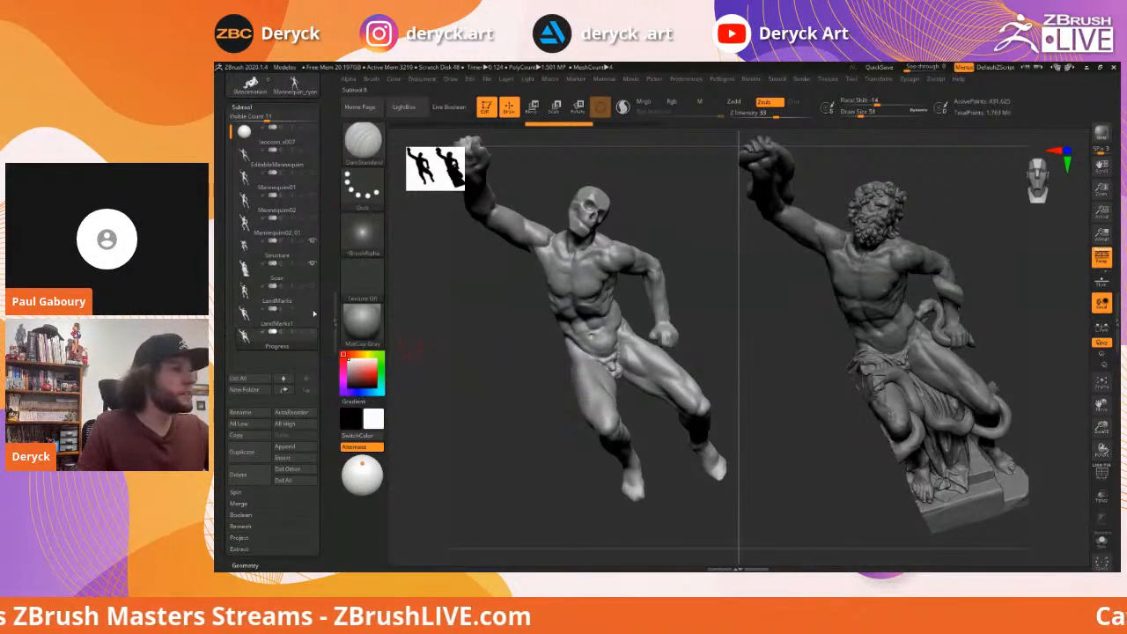
{"action": "mouse_move", "coordinate": [496, 382]}
{"action": "left_mouse_down"}
{"action": "mouse_move", "coordinate": [511, 347]}
{"action": "mouse_move", "coordinate": [482, 330]}
{"action": "mouse_move", "coordinate": [530, 310]}
{"action": "left_mouse_up"}
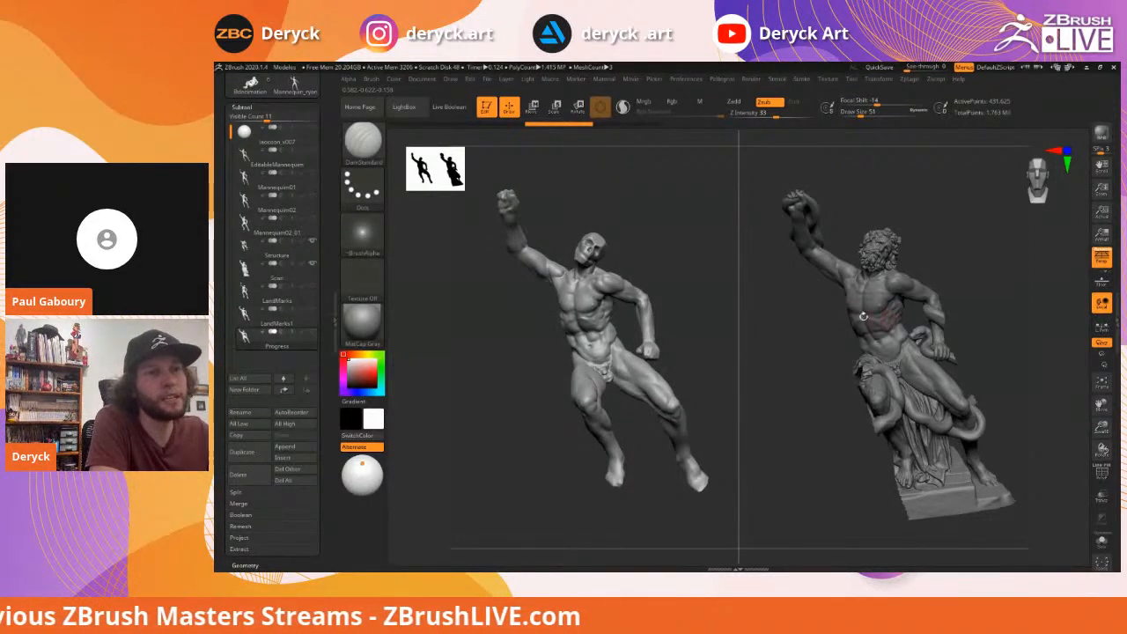
{"action": "mouse_move", "coordinate": [523, 308]}
{"action": "left_mouse_down"}
{"action": "mouse_move", "coordinate": [539, 338]}
{"action": "mouse_move", "coordinate": [516, 317]}
{"action": "mouse_move", "coordinate": [535, 328]}
{"action": "mouse_move", "coordinate": [507, 345]}
{"action": "mouse_move", "coordinate": [522, 351]}
{"action": "left_mouse_up"}
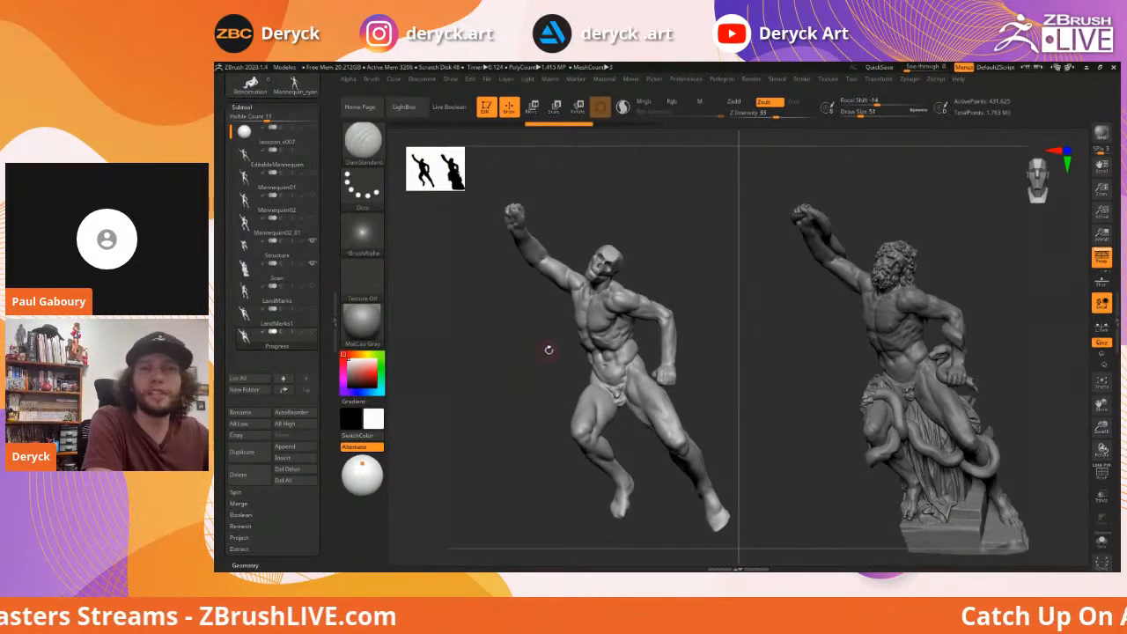
{"action": "mouse_move", "coordinate": [528, 350]}
{"action": "left_mouse_down"}
{"action": "mouse_move", "coordinate": [528, 368]}
{"action": "mouse_move", "coordinate": [505, 355]}
{"action": "mouse_move", "coordinate": [532, 352]}
{"action": "mouse_move", "coordinate": [524, 326]}
{"action": "left_mouse_up"}
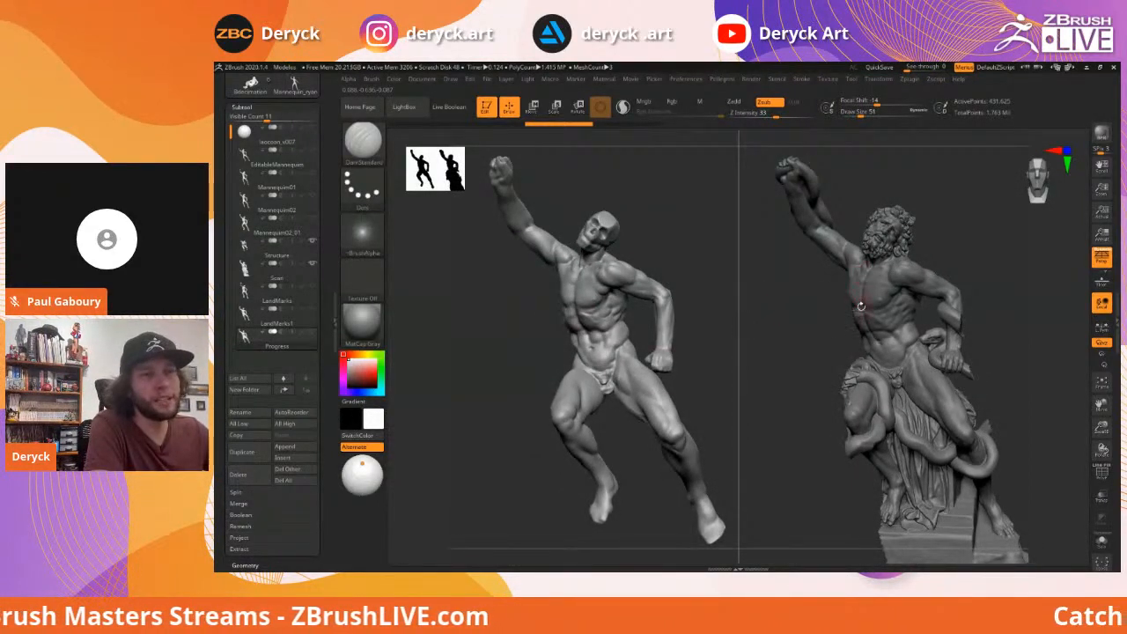
{"action": "left_click_drag", "start_coordinate": [694, 309], "coordinate": [702, 322]}
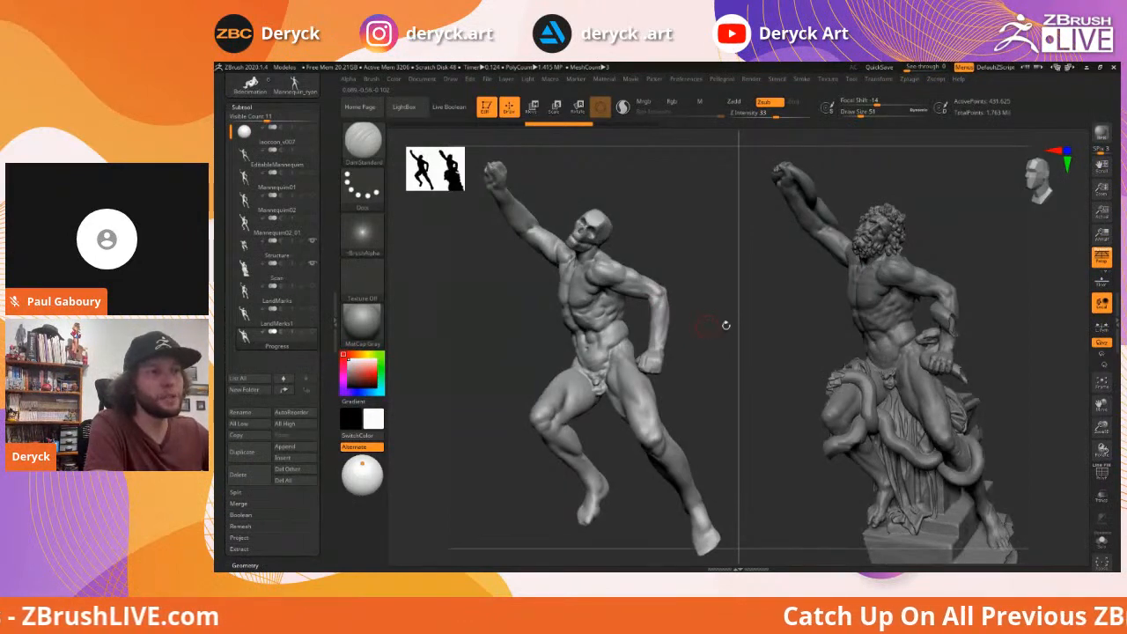
{"action": "left_click_drag", "start_coordinate": [718, 350], "coordinate": [727, 352]}
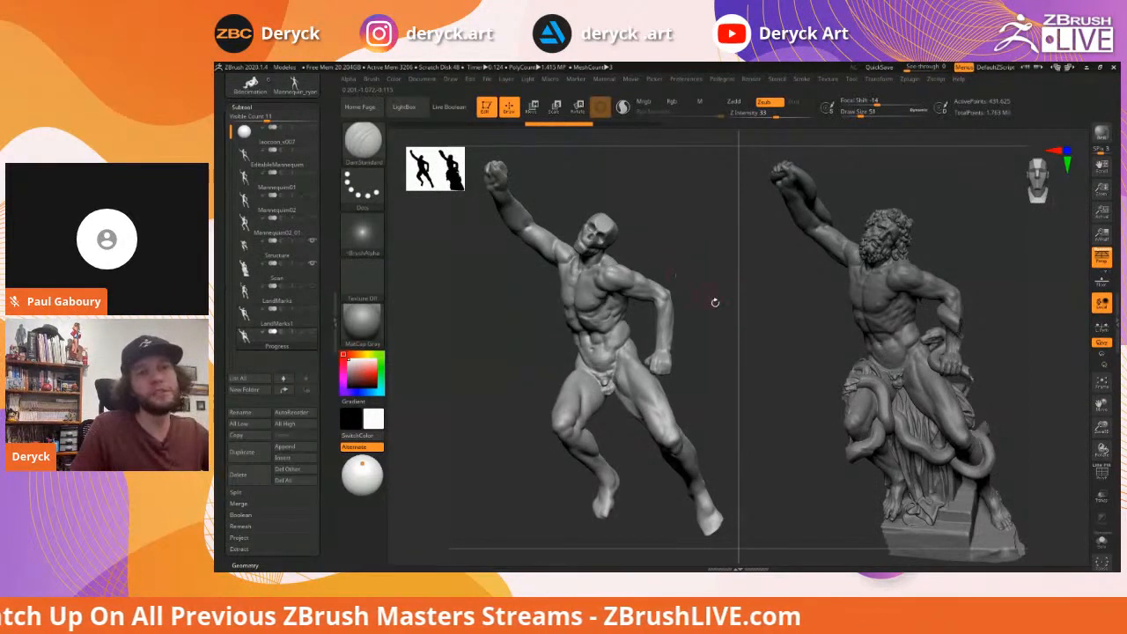
{"action": "mouse_move", "coordinate": [729, 338]}
{"action": "left_mouse_down"}
{"action": "mouse_move", "coordinate": [707, 334]}
{"action": "mouse_move", "coordinate": [717, 329]}
{"action": "left_mouse_up"}
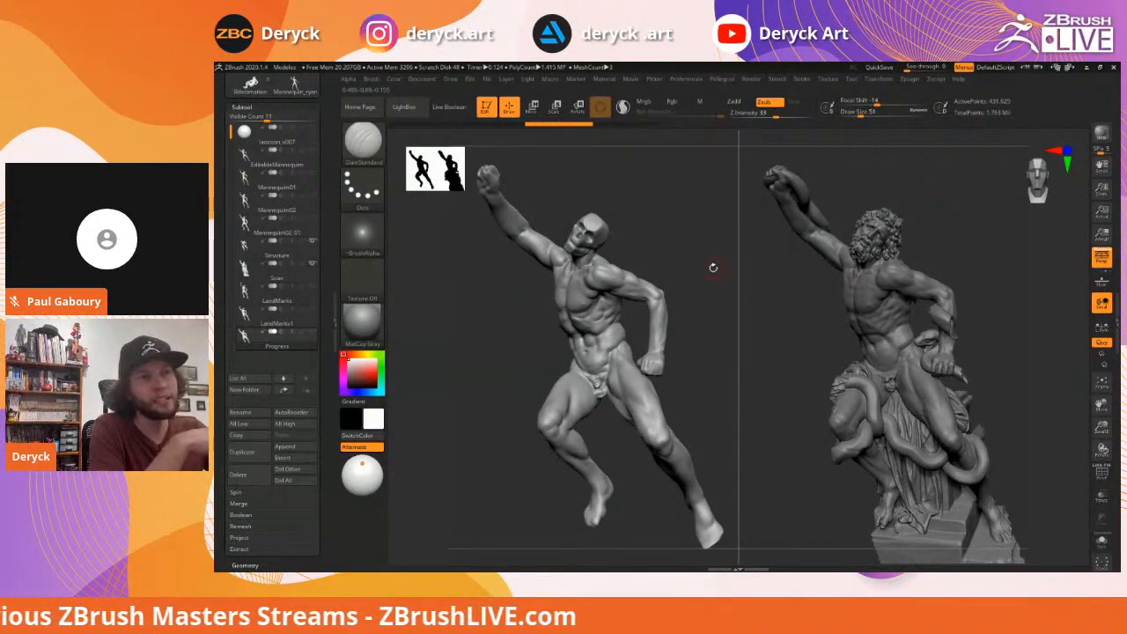
{"action": "mouse_move", "coordinate": [716, 267]}
{"action": "left_mouse_down"}
{"action": "mouse_move", "coordinate": [699, 269]}
{"action": "mouse_move", "coordinate": [717, 268]}
{"action": "mouse_move", "coordinate": [693, 292]}
{"action": "left_mouse_up"}
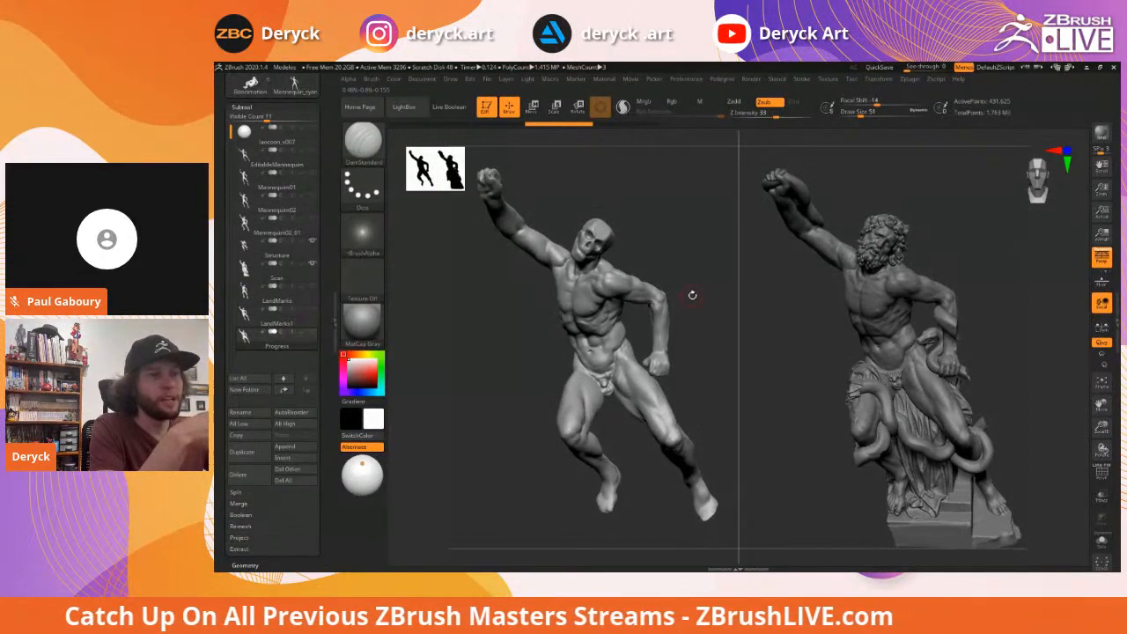
{"action": "left_click_drag", "start_coordinate": [692, 292], "coordinate": [687, 245]}
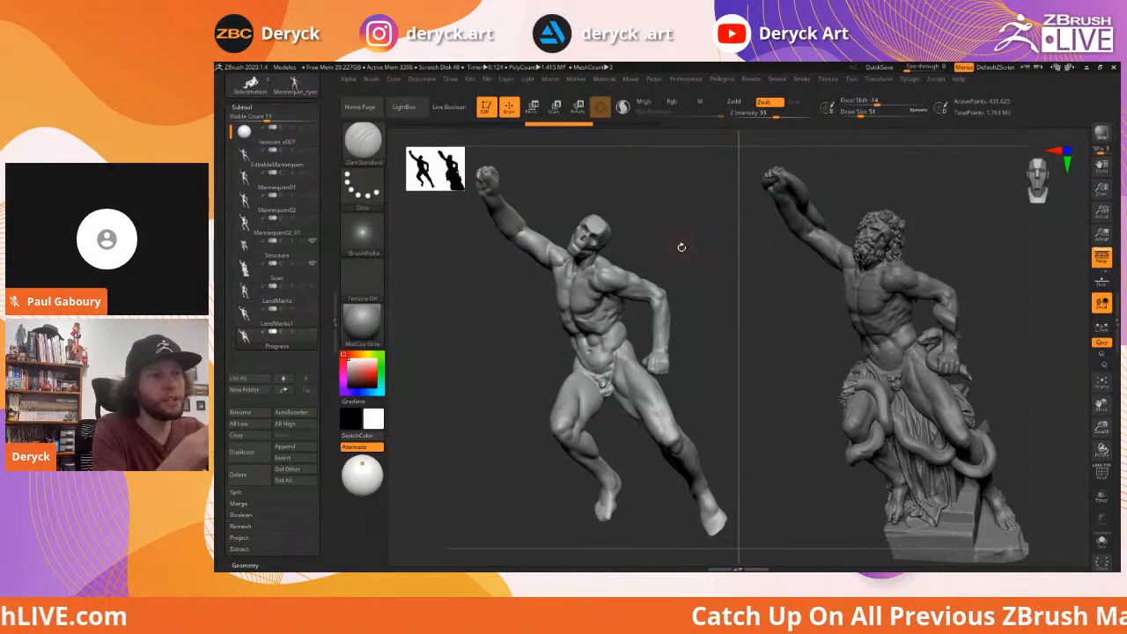
Rotate both sculpts a little further, then open LightBox with the comma key
{"action": "mouse_move", "coordinate": [682, 244]}
{"action": "left_mouse_down"}
{"action": "mouse_move", "coordinate": [671, 246]}
{"action": "mouse_move", "coordinate": [699, 280]}
{"action": "mouse_move", "coordinate": [690, 290]}
{"action": "mouse_move", "coordinate": [707, 293]}
{"action": "mouse_move", "coordinate": [702, 269]}
{"action": "mouse_move", "coordinate": [678, 280]}
{"action": "mouse_move", "coordinate": [681, 250]}
{"action": "mouse_move", "coordinate": [686, 280]}
{"action": "mouse_move", "coordinate": [711, 295]}
{"action": "left_mouse_up"}
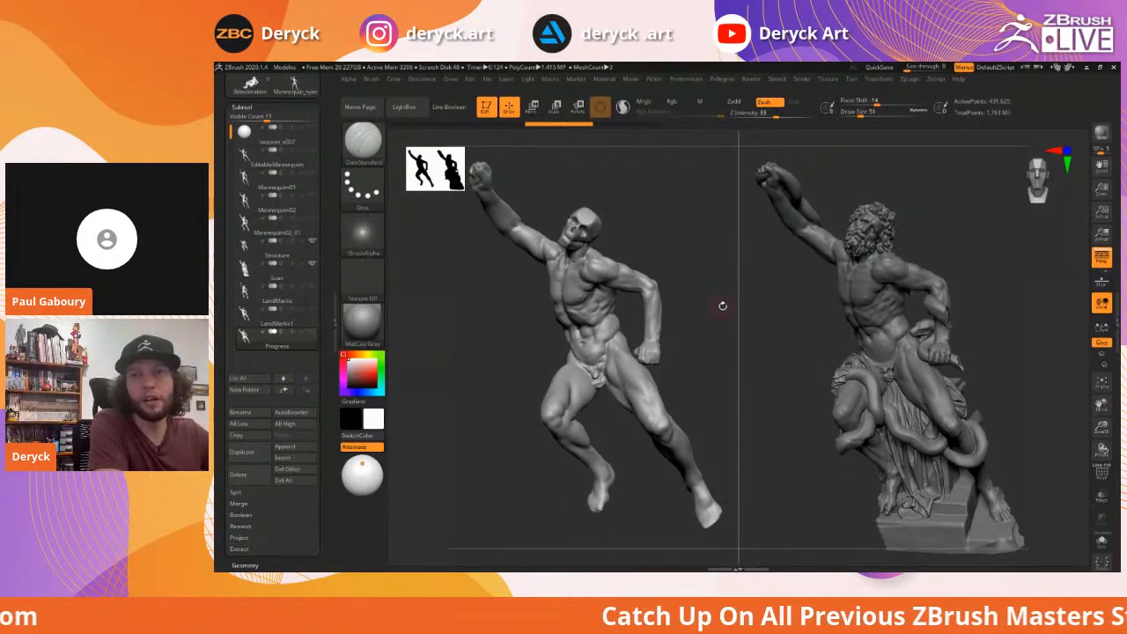
{"action": "left_click_drag", "start_coordinate": [703, 298], "coordinate": [702, 296]}
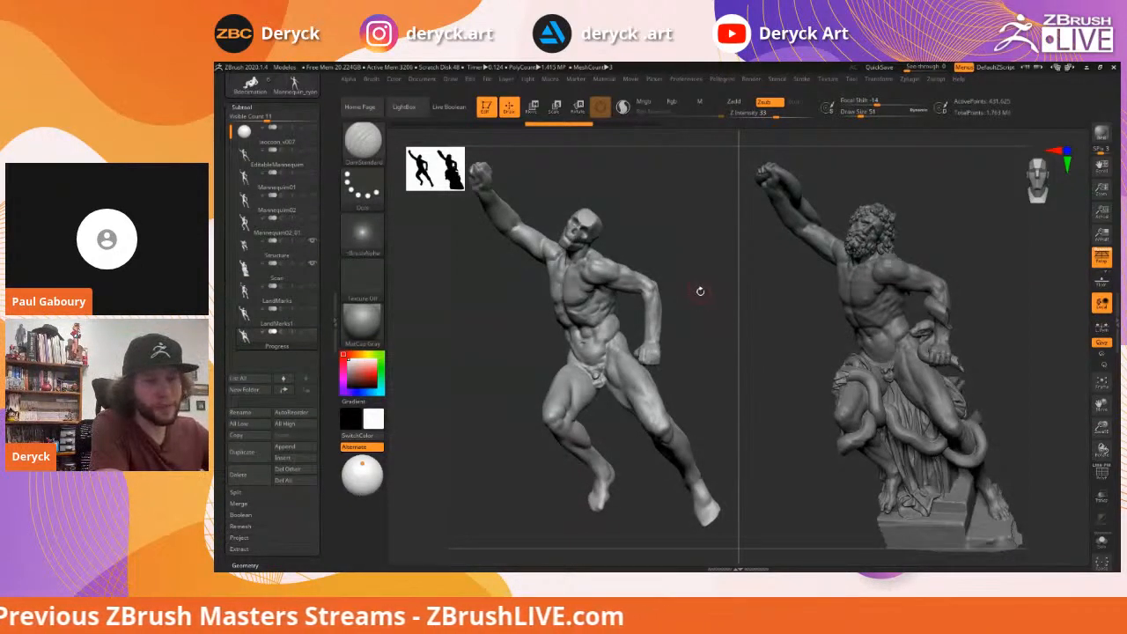
{"action": "left_click_drag", "start_coordinate": [699, 294], "coordinate": [713, 283]}
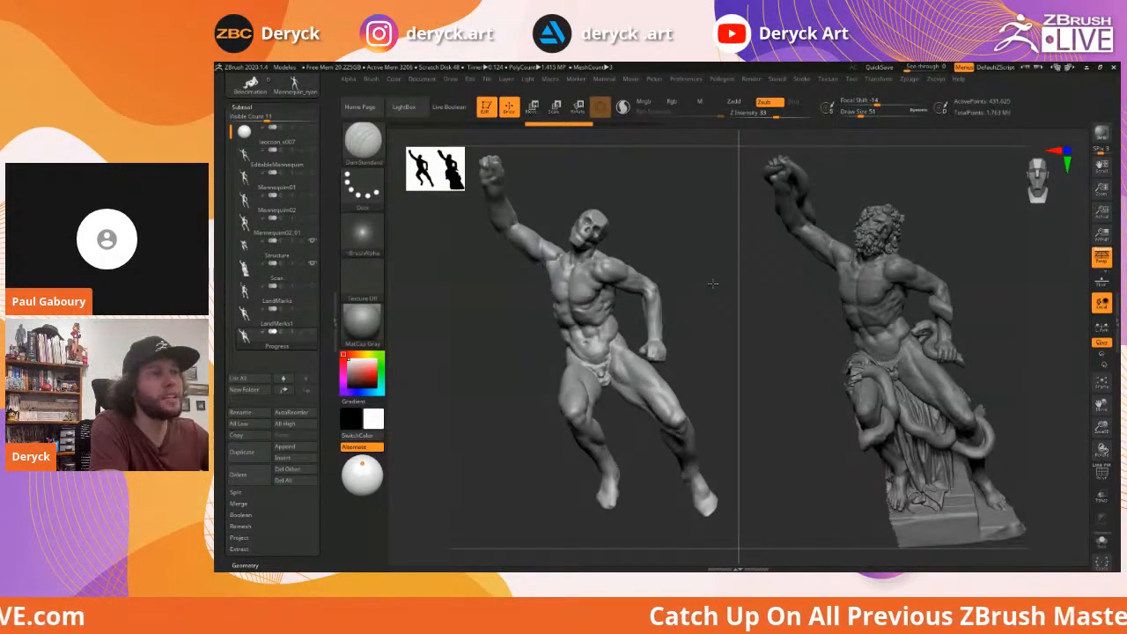
{"action": "left_click_drag", "start_coordinate": [713, 283], "coordinate": [697, 289]}
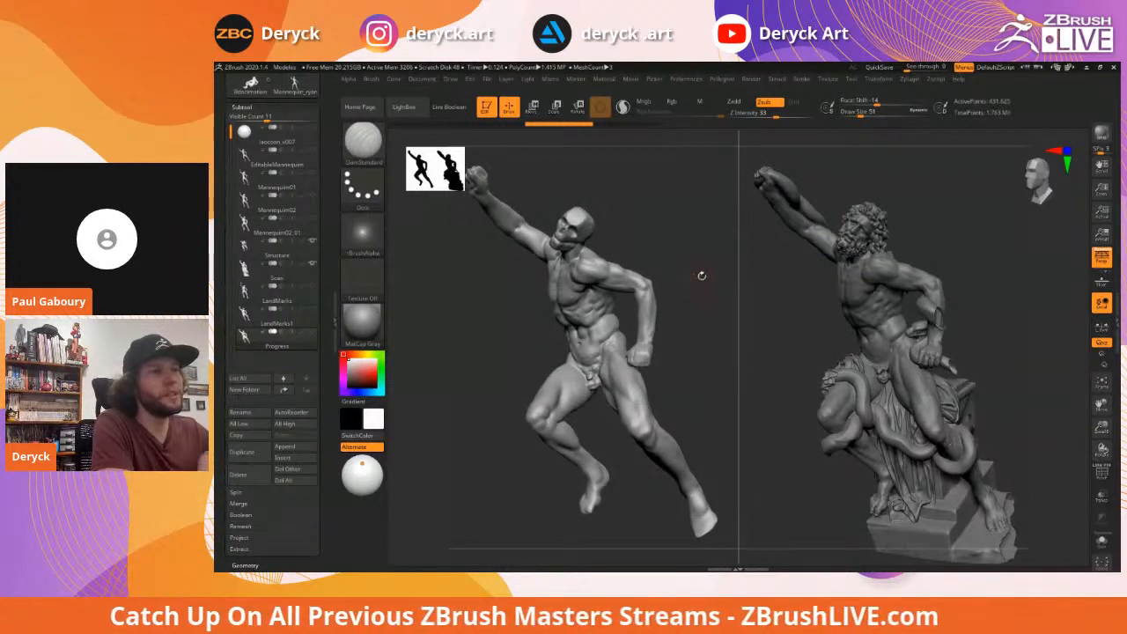
{"action": "mouse_move", "coordinate": [704, 270]}
{"action": "left_mouse_down"}
{"action": "mouse_move", "coordinate": [694, 284]}
{"action": "mouse_move", "coordinate": [692, 272]}
{"action": "mouse_move", "coordinate": [704, 272]}
{"action": "left_mouse_up"}
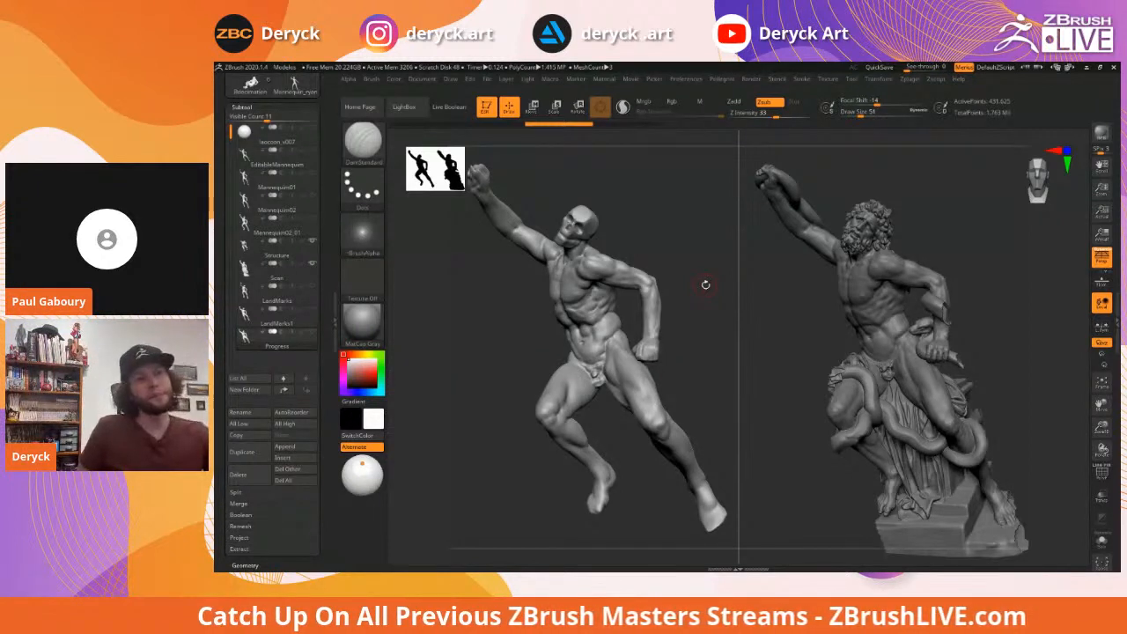
{"action": "mouse_move", "coordinate": [687, 257]}
{"action": "left_mouse_down"}
{"action": "mouse_move", "coordinate": [677, 246]}
{"action": "mouse_move", "coordinate": [702, 254]}
{"action": "mouse_move", "coordinate": [692, 263]}
{"action": "left_mouse_up"}
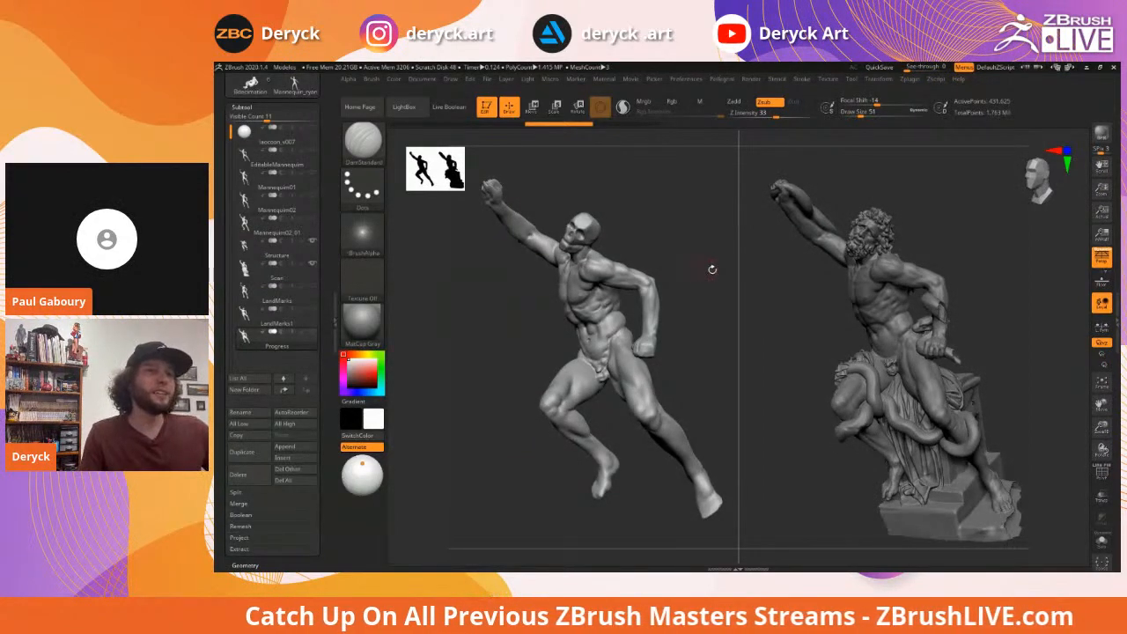
{"action": "left_click_drag", "start_coordinate": [710, 266], "coordinate": [707, 275]}
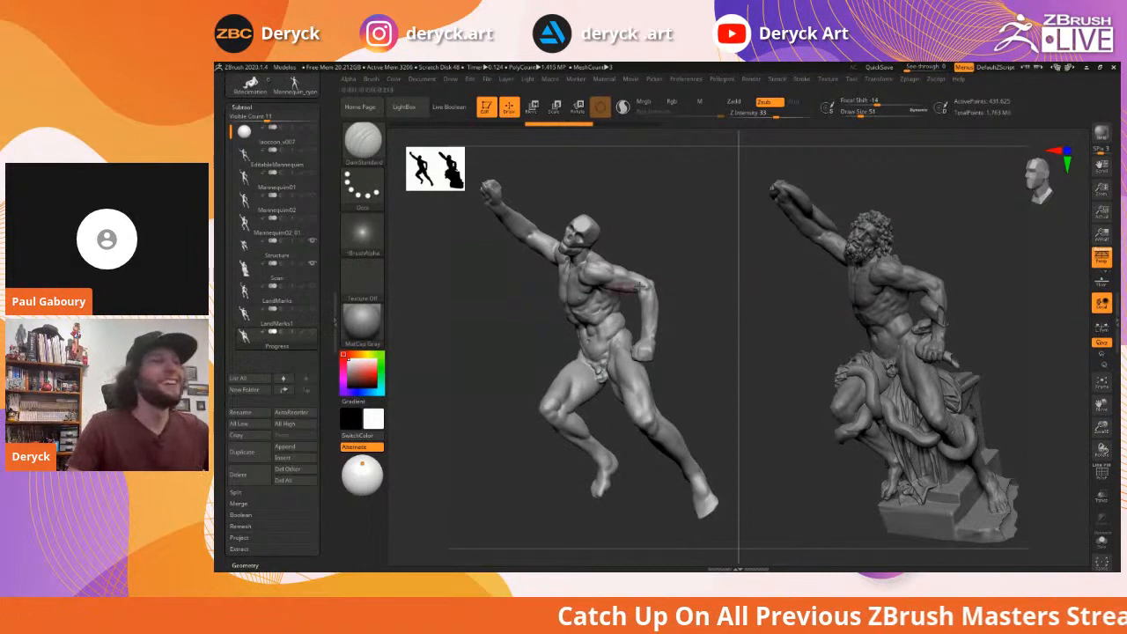
{"action": "mouse_move", "coordinate": [715, 275]}
{"action": "left_mouse_down"}
{"action": "mouse_move", "coordinate": [682, 285]}
{"action": "mouse_move", "coordinate": [718, 317]}
{"action": "mouse_move", "coordinate": [702, 286]}
{"action": "left_mouse_up"}
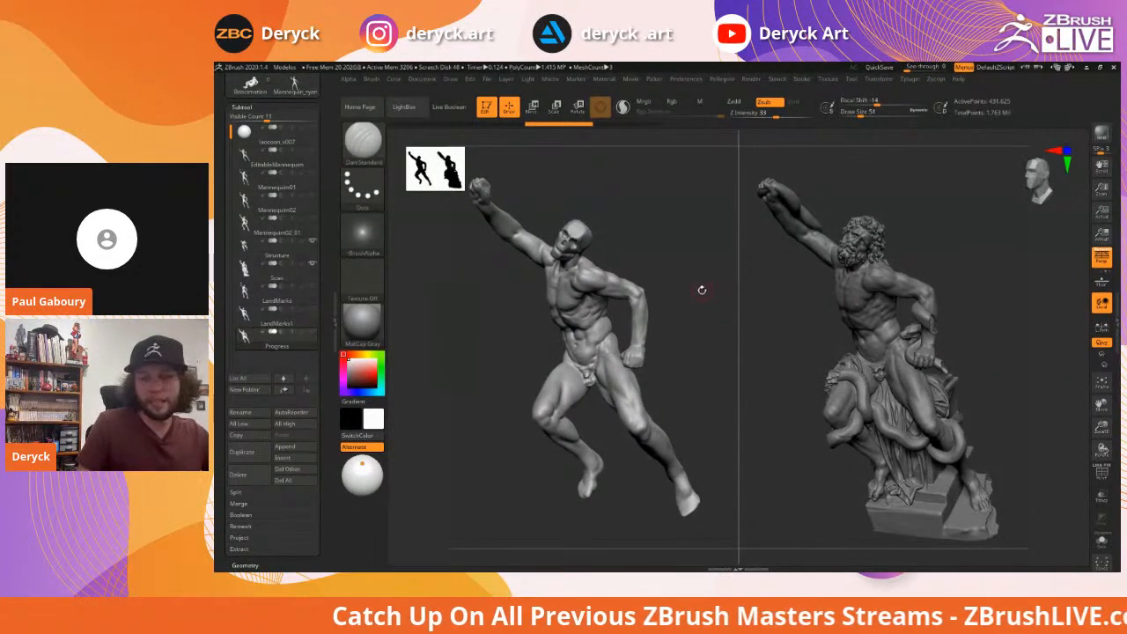
{"action": "key", "text": "comma"}
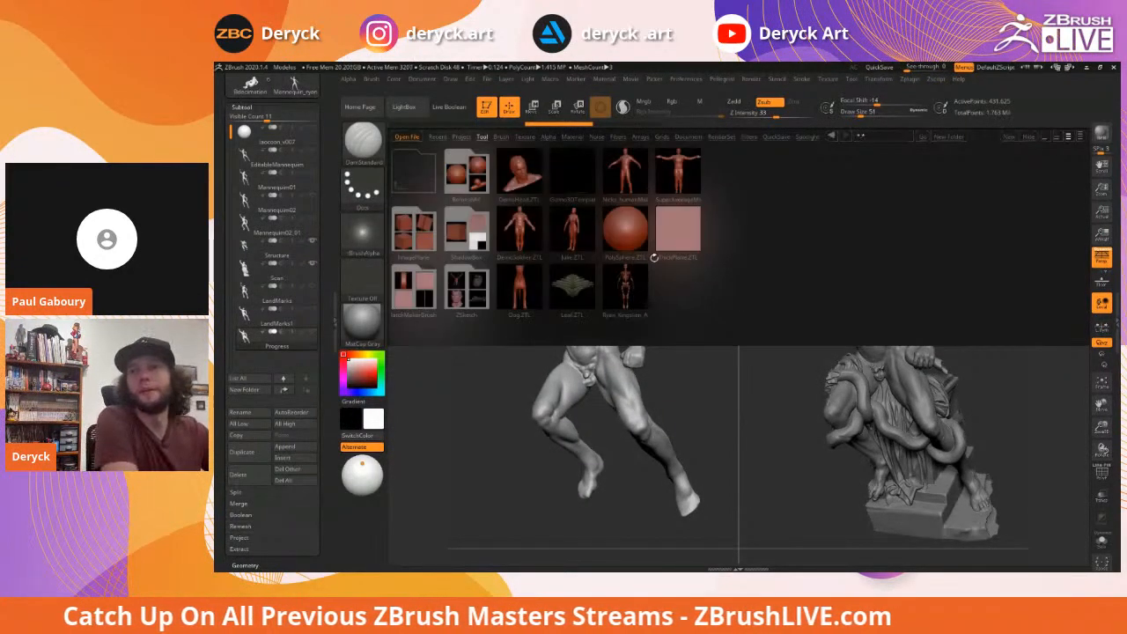
Load the CLAY_layers brush from LightBox's Clay folder and turn the legs toward the viewer
{"action": "left_click", "coordinate": [500, 137]}
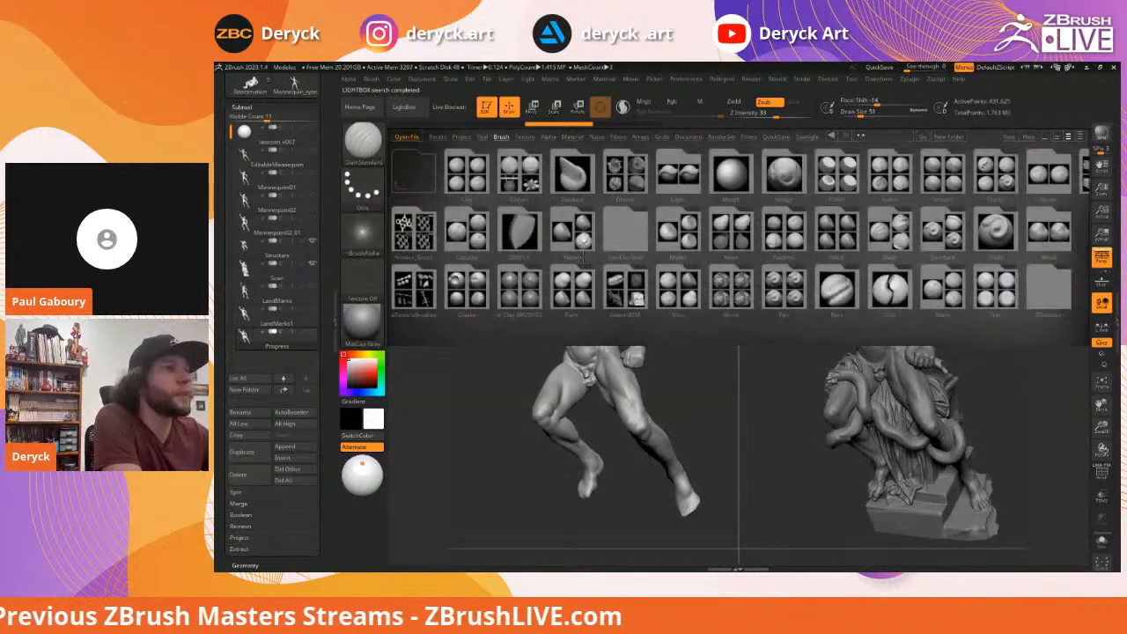
{"action": "left_click", "coordinate": [518, 288]}
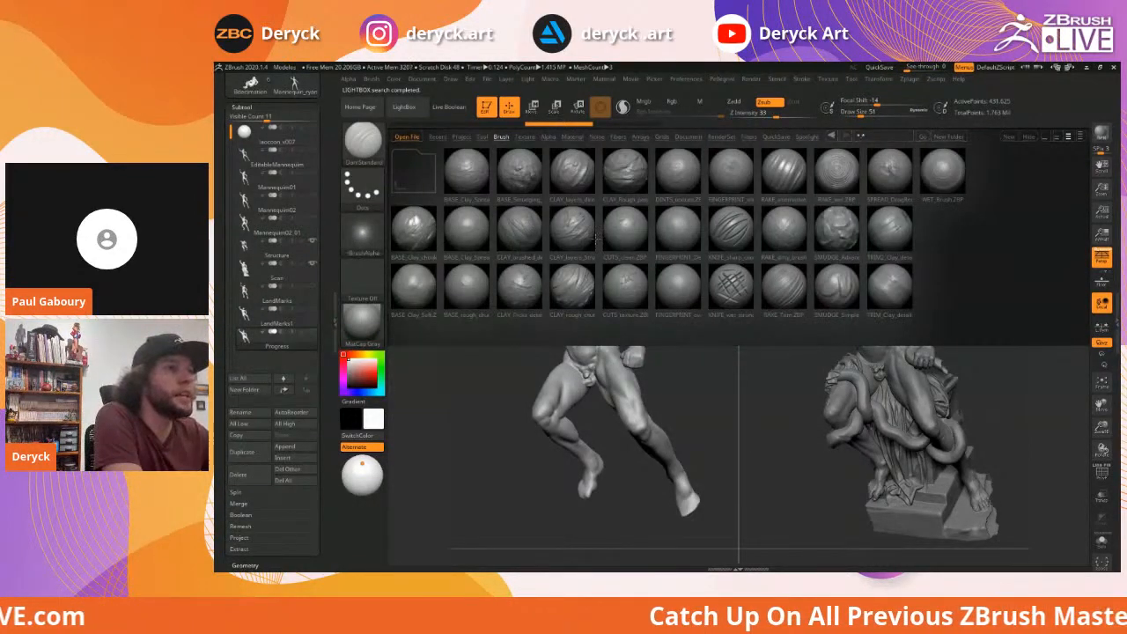
{"action": "double_click", "coordinate": [573, 229]}
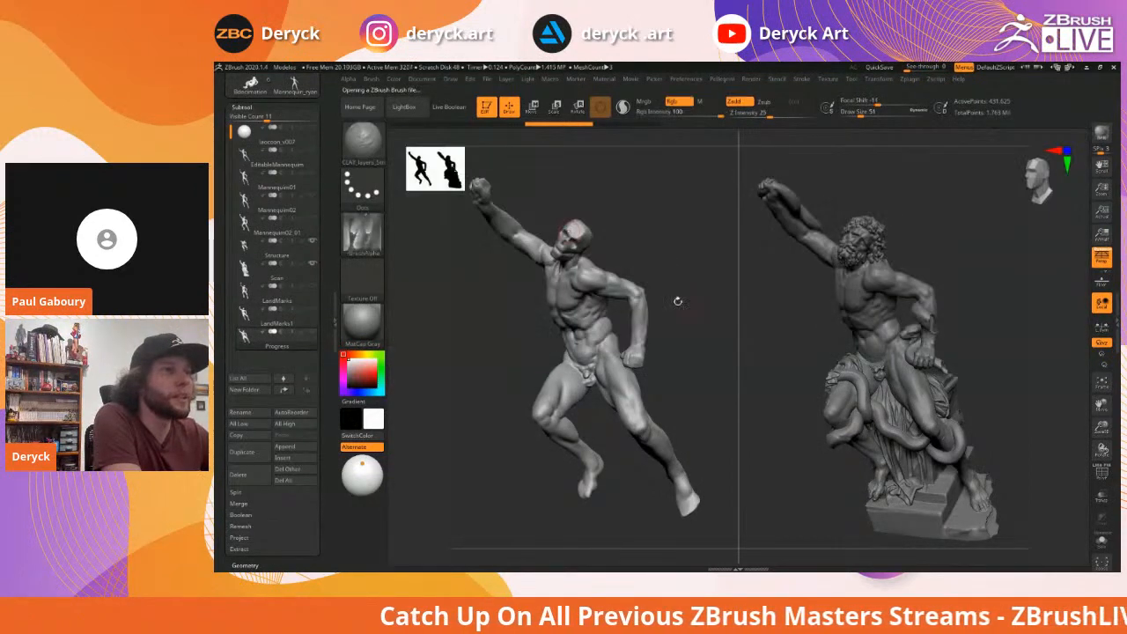
{"action": "mouse_move", "coordinate": [700, 265]}
{"action": "left_mouse_down"}
{"action": "mouse_move", "coordinate": [683, 250]}
{"action": "mouse_move", "coordinate": [716, 262]}
{"action": "mouse_move", "coordinate": [676, 274]}
{"action": "mouse_move", "coordinate": [718, 272]}
{"action": "mouse_move", "coordinate": [490, 328]}
{"action": "mouse_move", "coordinate": [699, 284]}
{"action": "left_mouse_up"}
{"action": "left_click_drag", "start_coordinate": [500, 310], "coordinate": [554, 312], "text": "alt"}
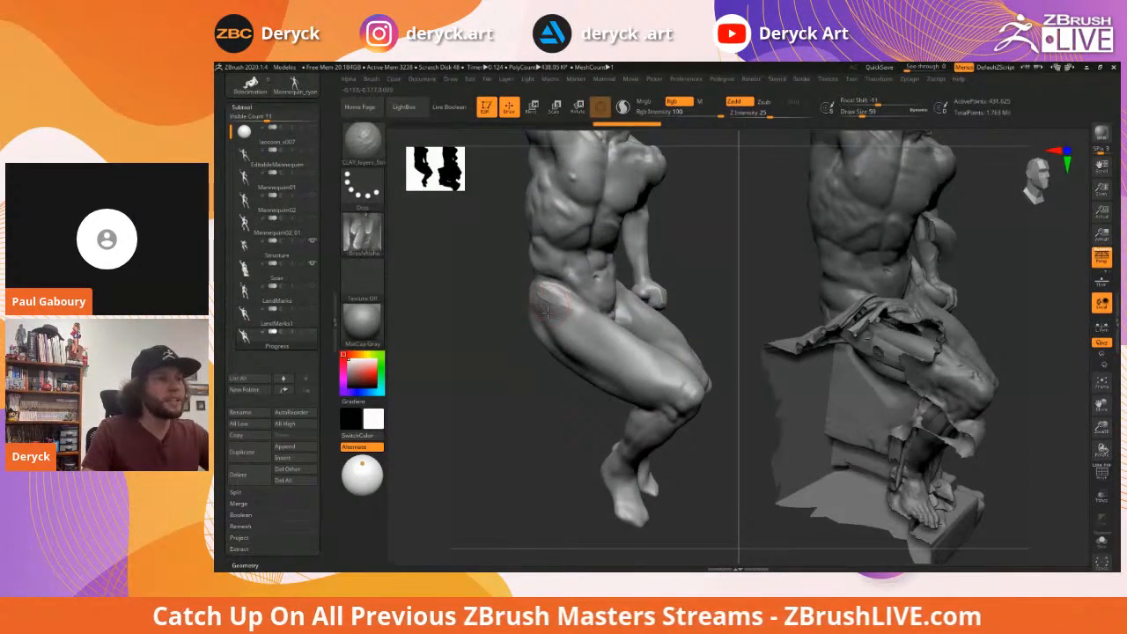
{"action": "left_click_drag", "start_coordinate": [502, 295], "coordinate": [573, 311]}
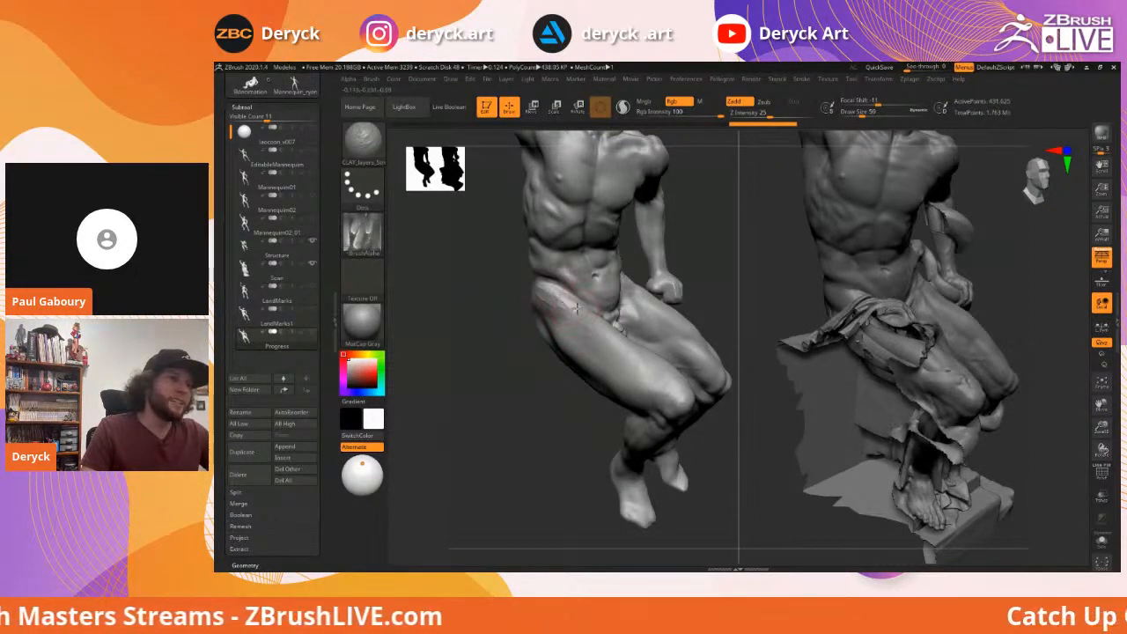
{"action": "left_click_drag", "start_coordinate": [526, 379], "coordinate": [588, 322]}
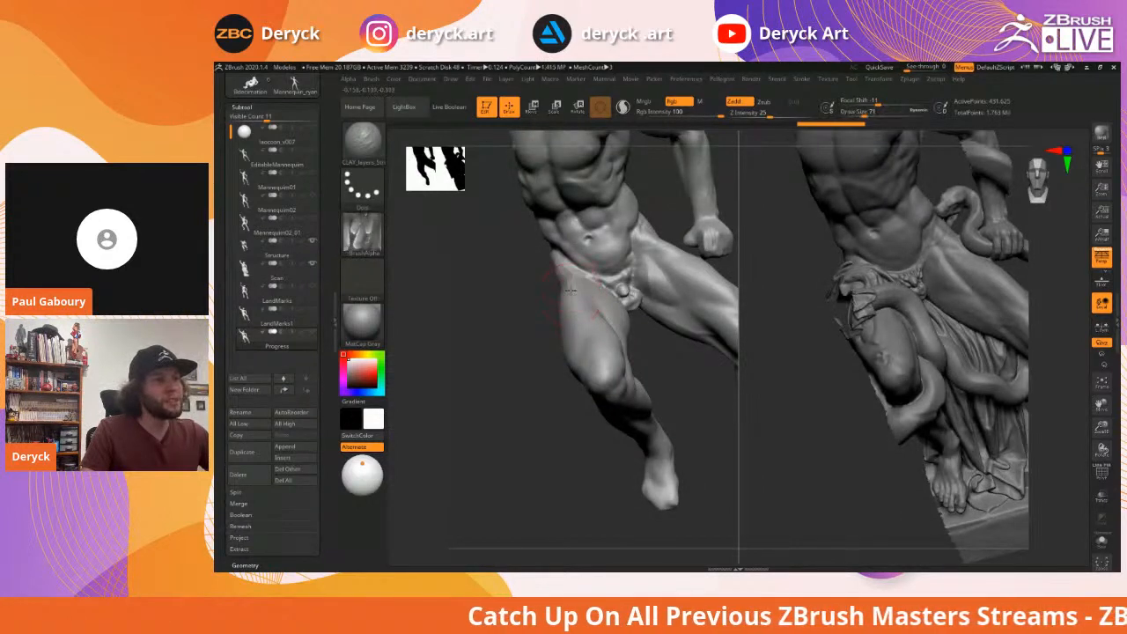
Sculpt clay strokes down the front thigh and a short one above the knee
{"action": "left_click_drag", "start_coordinate": [603, 331], "coordinate": [578, 306]}
{"action": "left_click_drag", "start_coordinate": [672, 334], "coordinate": [650, 368]}
{"action": "mouse_move", "coordinate": [572, 307]}
{"action": "left_mouse_down"}
{"action": "mouse_move", "coordinate": [578, 374]}
{"action": "mouse_move", "coordinate": [586, 368]}
{"action": "left_mouse_up"}
{"action": "left_click_drag", "start_coordinate": [534, 290], "coordinate": [543, 298]}
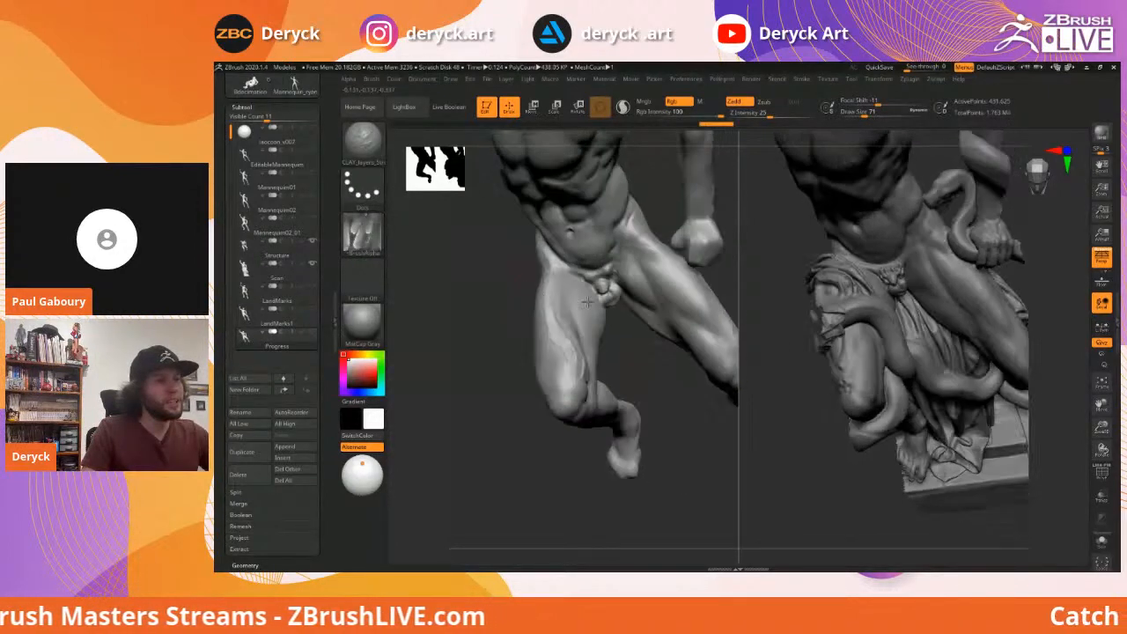
{"action": "left_click_drag", "start_coordinate": [631, 360], "coordinate": [604, 295]}
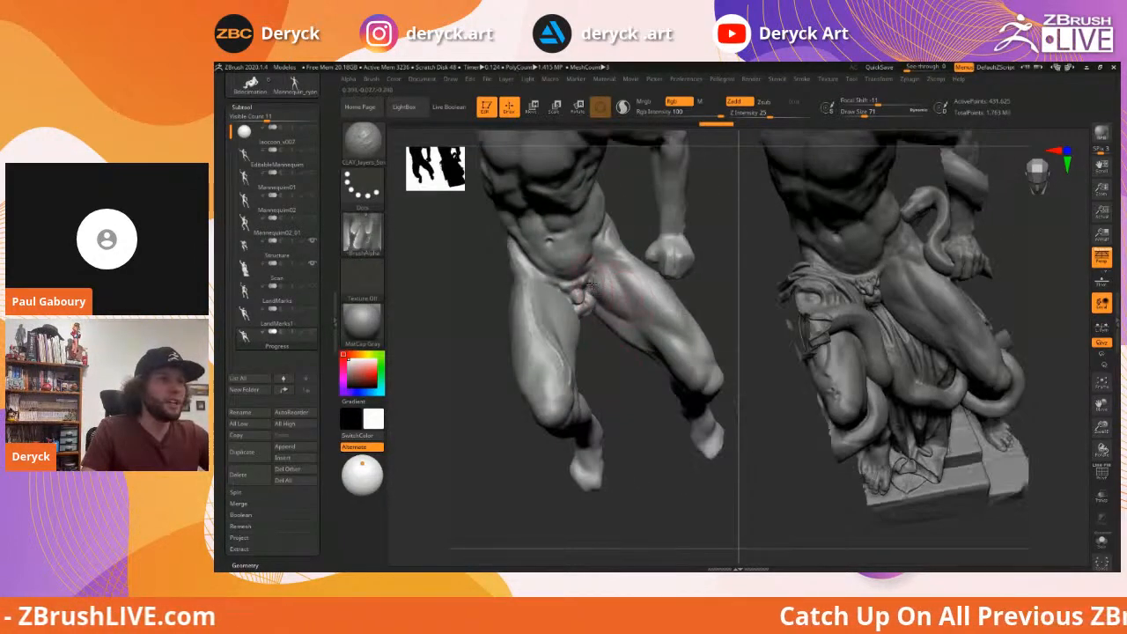
{"action": "mouse_move", "coordinate": [621, 373]}
{"action": "left_mouse_down"}
{"action": "mouse_move", "coordinate": [627, 367]}
{"action": "mouse_move", "coordinate": [558, 282]}
{"action": "mouse_move", "coordinate": [548, 297]}
{"action": "mouse_move", "coordinate": [566, 323]}
{"action": "mouse_move", "coordinate": [563, 352]}
{"action": "mouse_move", "coordinate": [634, 364]}
{"action": "left_mouse_up"}
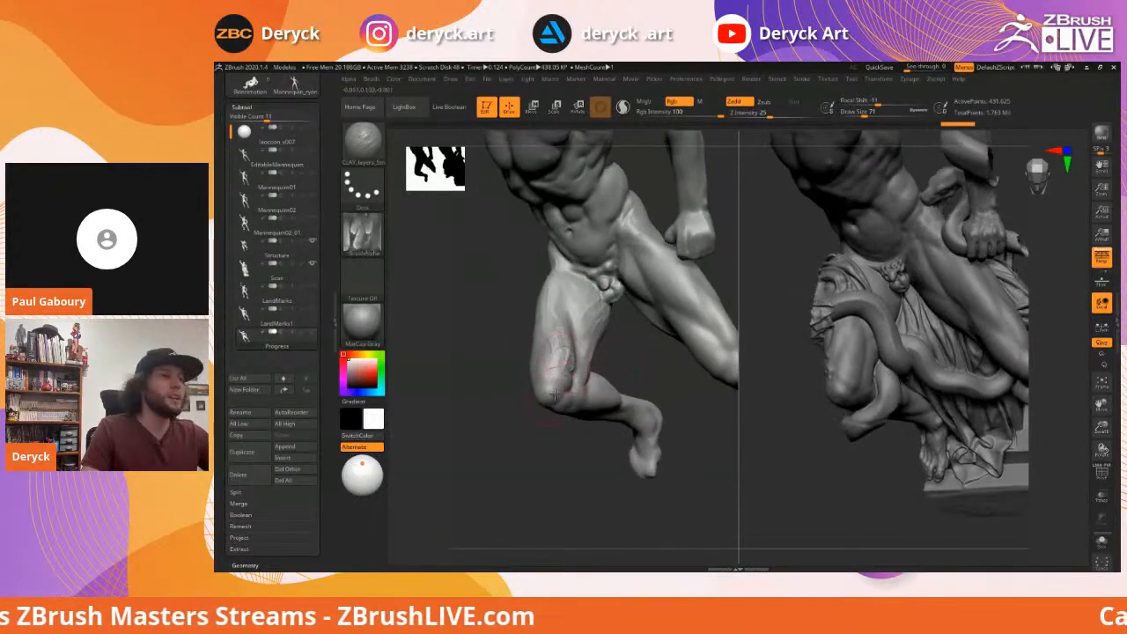
{"action": "mouse_move", "coordinate": [558, 366]}
{"action": "left_mouse_down"}
{"action": "mouse_move", "coordinate": [567, 381]}
{"action": "mouse_move", "coordinate": [552, 345]}
{"action": "mouse_move", "coordinate": [512, 335]}
{"action": "mouse_move", "coordinate": [682, 325]}
{"action": "mouse_move", "coordinate": [538, 290]}
{"action": "mouse_move", "coordinate": [558, 317]}
{"action": "mouse_move", "coordinate": [604, 330]}
{"action": "left_mouse_up"}
Enlarge the brush and lay broad clay strokes over the thigh
{"action": "key", "text": "s"}
{"action": "key", "text": "s"}
{"action": "left_click_drag", "start_coordinate": [546, 292], "coordinate": [607, 350]}
{"action": "left_click_drag", "start_coordinate": [682, 332], "coordinate": [574, 308]}
{"action": "key", "text": "s"}
{"action": "mouse_move", "coordinate": [543, 284]}
{"action": "left_mouse_down"}
{"action": "mouse_move", "coordinate": [564, 333]}
{"action": "mouse_move", "coordinate": [582, 353]}
{"action": "mouse_move", "coordinate": [566, 283]}
{"action": "mouse_move", "coordinate": [616, 359]}
{"action": "left_mouse_up"}
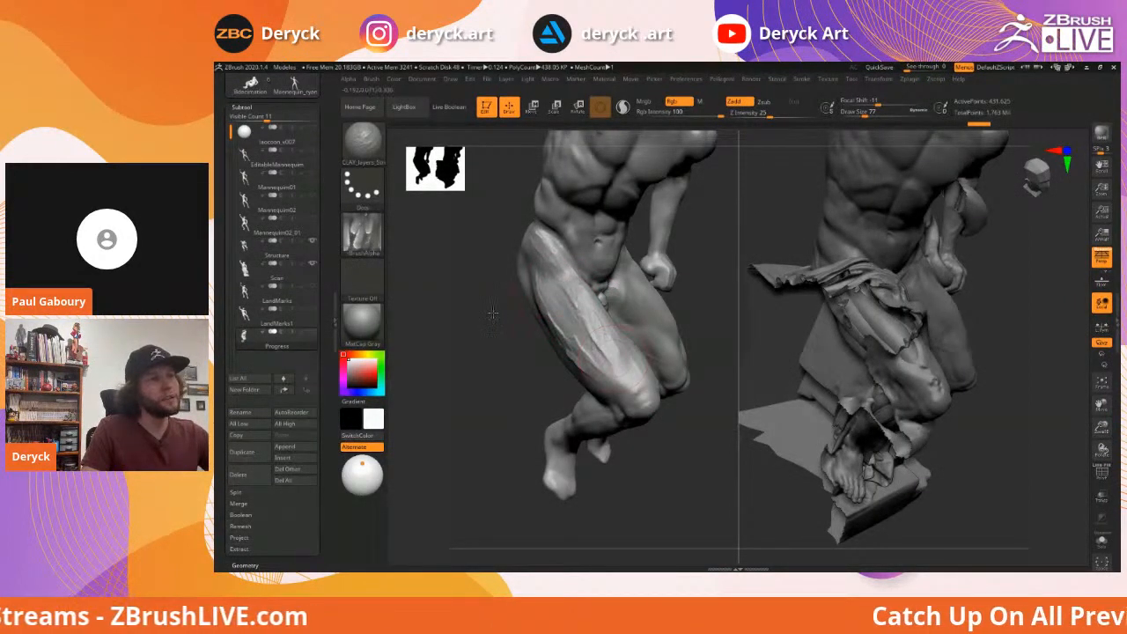
{"action": "mouse_move", "coordinate": [493, 312]}
{"action": "left_mouse_down", "text": "alt"}
{"action": "mouse_move", "coordinate": [491, 302]}
{"action": "mouse_move", "coordinate": [503, 308]}
{"action": "mouse_move", "coordinate": [496, 280]}
{"action": "left_mouse_up", "text": "alt"}
Add short hip strokes at brush size 54, then strokes near and behind the knee at size 71
{"action": "key", "text": "s"}
{"action": "mouse_move", "coordinate": [566, 334]}
{"action": "left_mouse_down"}
{"action": "mouse_move", "coordinate": [590, 348]}
{"action": "mouse_move", "coordinate": [549, 348]}
{"action": "left_mouse_up"}
{"action": "key", "text": "s"}
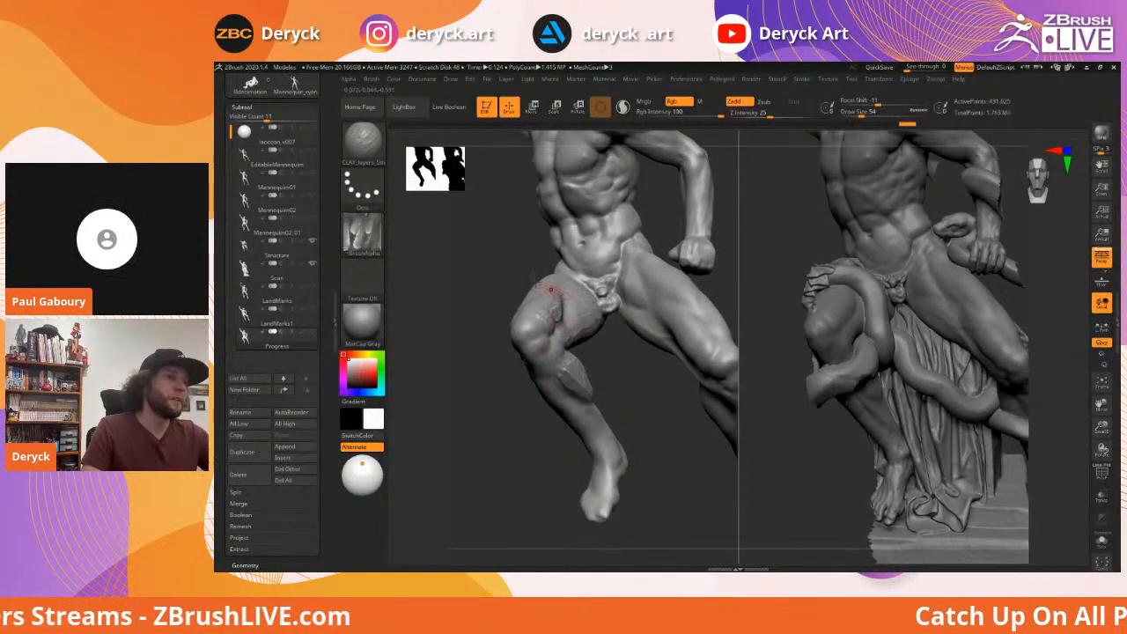
{"action": "right_click_drag", "start_coordinate": [560, 294], "coordinate": [558, 284]}
{"action": "left_click_drag", "start_coordinate": [590, 256], "coordinate": [592, 262]}
{"action": "mouse_move", "coordinate": [588, 262]}
{"action": "right_mouse_down"}
{"action": "mouse_move", "coordinate": [508, 260]}
{"action": "mouse_move", "coordinate": [581, 280]}
{"action": "right_mouse_up"}
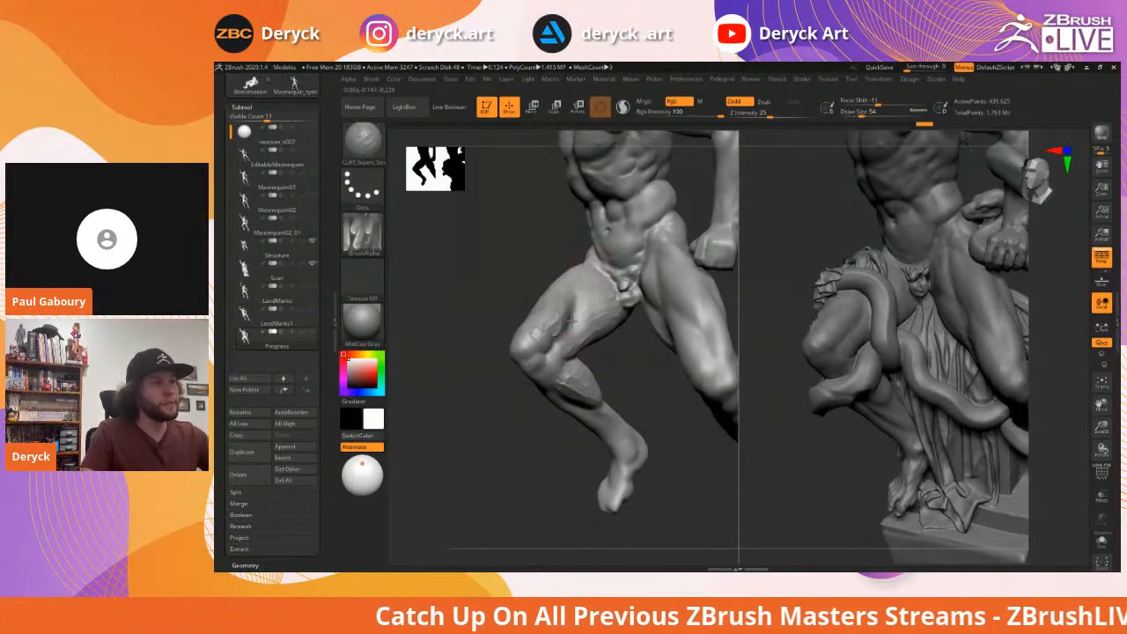
{"action": "key", "text": "s"}
{"action": "left_click_drag", "start_coordinate": [553, 373], "coordinate": [553, 377]}
{"action": "mouse_move", "coordinate": [513, 264]}
{"action": "right_mouse_down"}
{"action": "mouse_move", "coordinate": [458, 291]}
{"action": "mouse_move", "coordinate": [677, 340]}
{"action": "mouse_move", "coordinate": [601, 324]}
{"action": "right_mouse_up"}
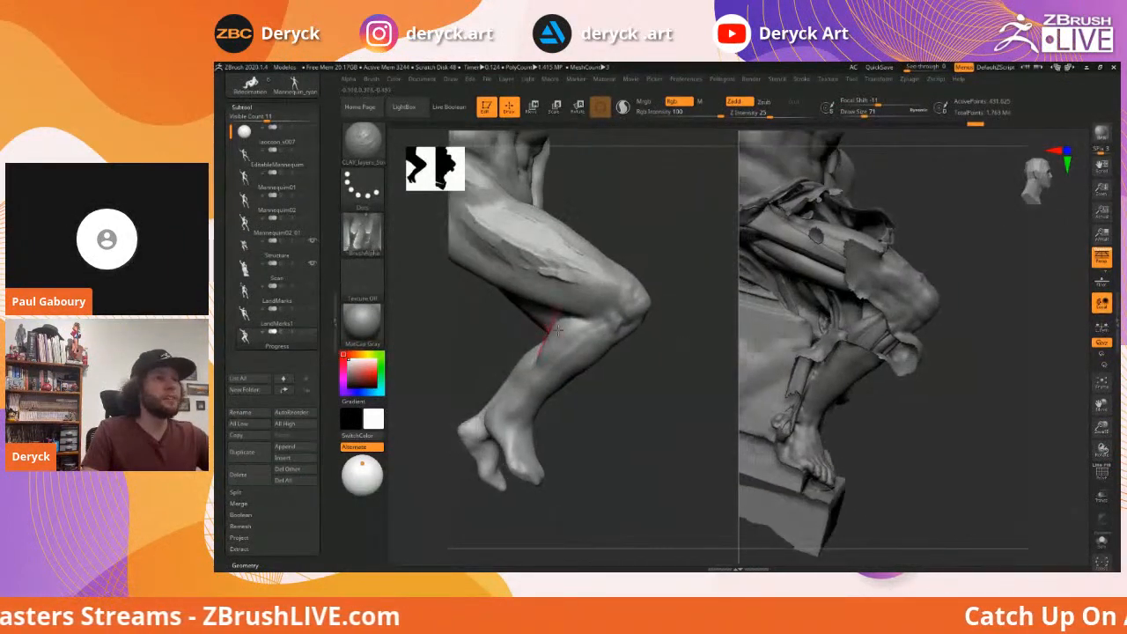
{"action": "mouse_move", "coordinate": [558, 337]}
{"action": "left_mouse_down"}
{"action": "mouse_move", "coordinate": [550, 350]}
{"action": "mouse_move", "coordinate": [566, 323]}
{"action": "mouse_move", "coordinate": [553, 351]}
{"action": "left_mouse_up"}
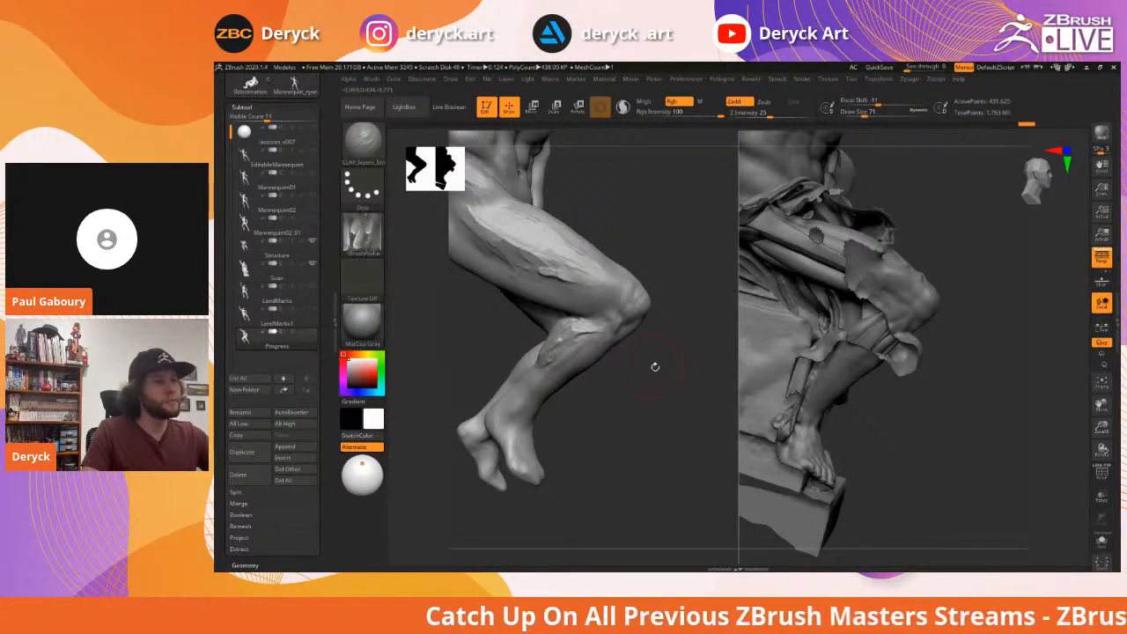
Add clay strokes on the lower thigh and small marks on the flank
{"action": "right_click_drag", "start_coordinate": [656, 367], "coordinate": [568, 307]}
{"action": "mouse_move", "coordinate": [653, 338]}
{"action": "left_mouse_down"}
{"action": "mouse_move", "coordinate": [712, 340]}
{"action": "mouse_move", "coordinate": [684, 314]}
{"action": "left_mouse_up"}
{"action": "mouse_move", "coordinate": [703, 270]}
{"action": "right_mouse_down"}
{"action": "mouse_move", "coordinate": [533, 274]}
{"action": "mouse_move", "coordinate": [488, 305]}
{"action": "right_mouse_up"}
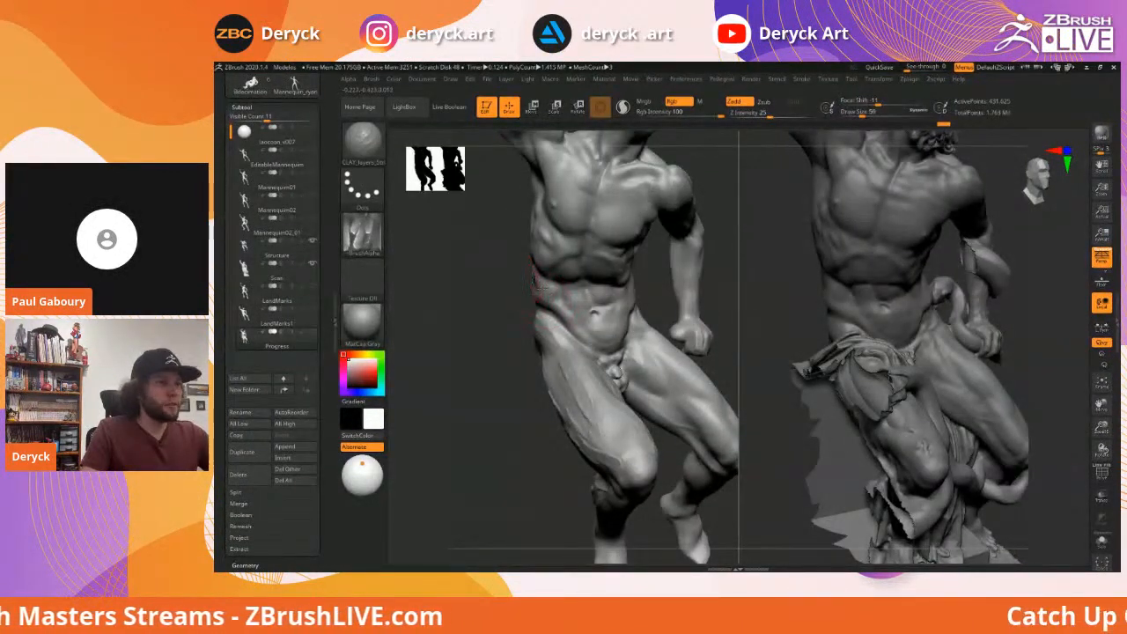
{"action": "right_click_drag", "start_coordinate": [541, 284], "coordinate": [641, 267]}
{"action": "left_click_drag", "start_coordinate": [524, 271], "coordinate": [539, 282]}
{"action": "mouse_move", "coordinate": [533, 294]}
{"action": "right_mouse_down"}
{"action": "mouse_move", "coordinate": [503, 279]}
{"action": "mouse_move", "coordinate": [542, 290]}
{"action": "mouse_move", "coordinate": [534, 257]}
{"action": "right_mouse_up"}
{"action": "left_click_drag", "start_coordinate": [558, 274], "coordinate": [538, 268]}
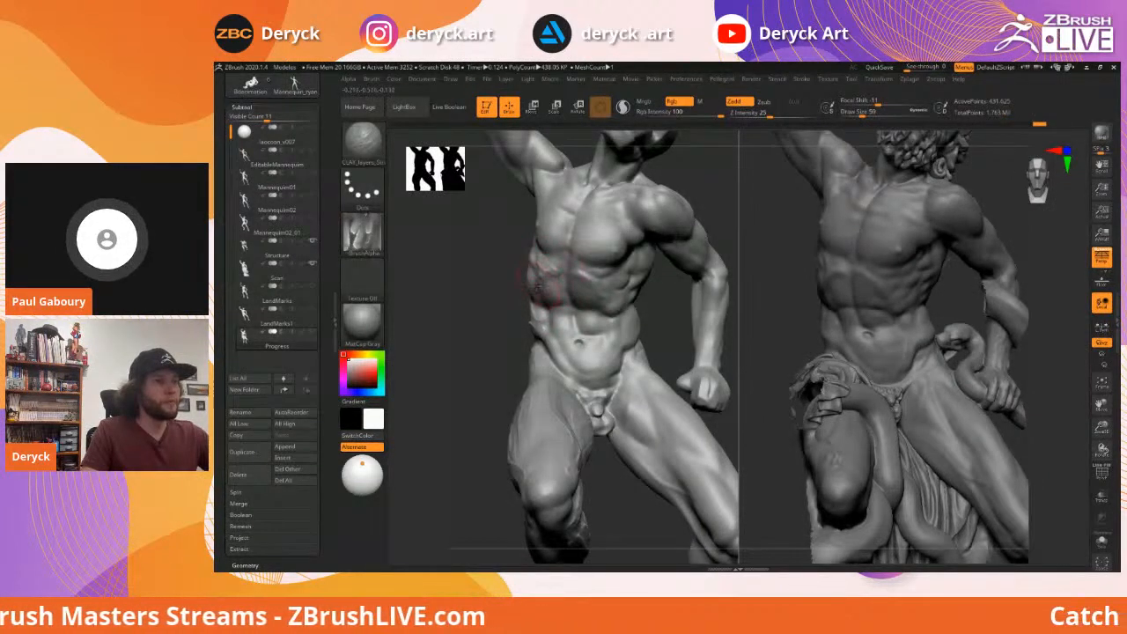
Build up the upper and lower chest with clay strokes
{"action": "mouse_move", "coordinate": [510, 276]}
{"action": "right_mouse_down"}
{"action": "mouse_move", "coordinate": [547, 260]}
{"action": "mouse_move", "coordinate": [538, 246]}
{"action": "right_mouse_up"}
{"action": "left_click_drag", "start_coordinate": [538, 247], "coordinate": [557, 244]}
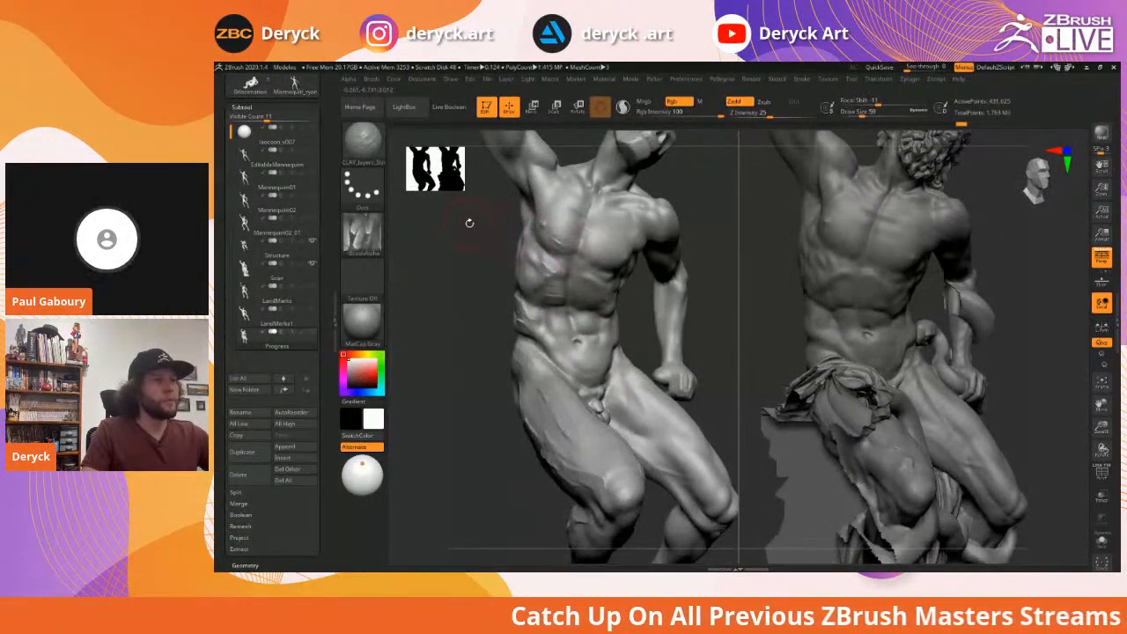
{"action": "right_click_drag", "start_coordinate": [470, 223], "coordinate": [590, 287]}
{"action": "left_click_drag", "start_coordinate": [581, 277], "coordinate": [608, 259]}
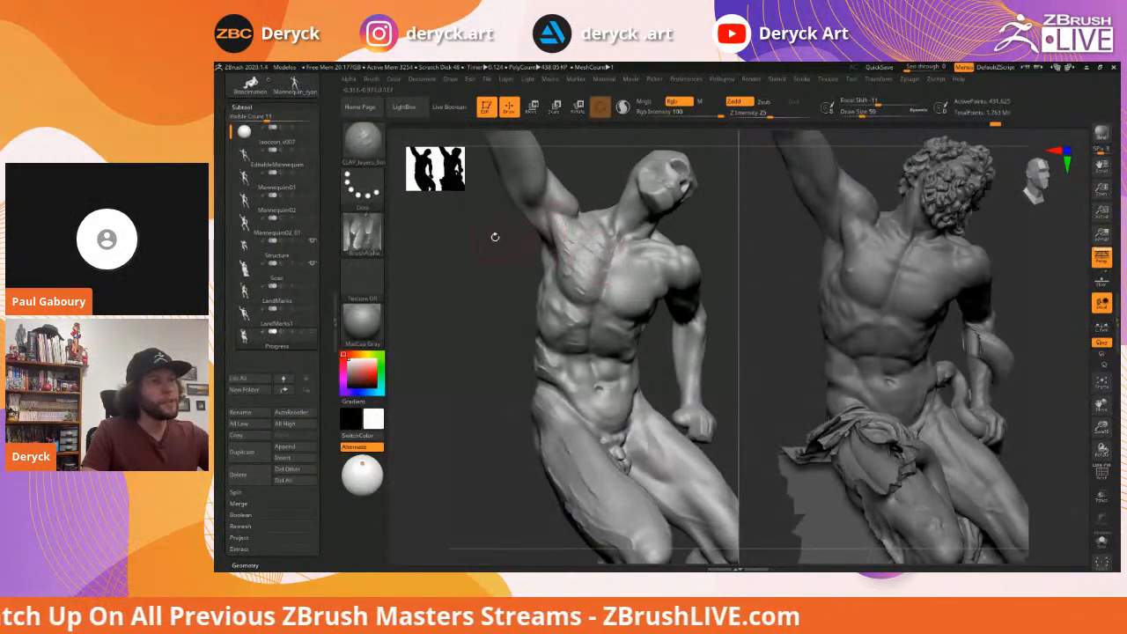
{"action": "right_click_drag", "start_coordinate": [497, 236], "coordinate": [506, 283]}
{"action": "left_click_drag", "start_coordinate": [577, 281], "coordinate": [613, 293]}
{"action": "mouse_move", "coordinate": [492, 256]}
{"action": "right_mouse_down"}
{"action": "mouse_move", "coordinate": [478, 305]}
{"action": "mouse_move", "coordinate": [543, 307]}
{"action": "mouse_move", "coordinate": [522, 311]}
{"action": "mouse_move", "coordinate": [536, 300]}
{"action": "mouse_move", "coordinate": [514, 317]}
{"action": "right_mouse_up"}
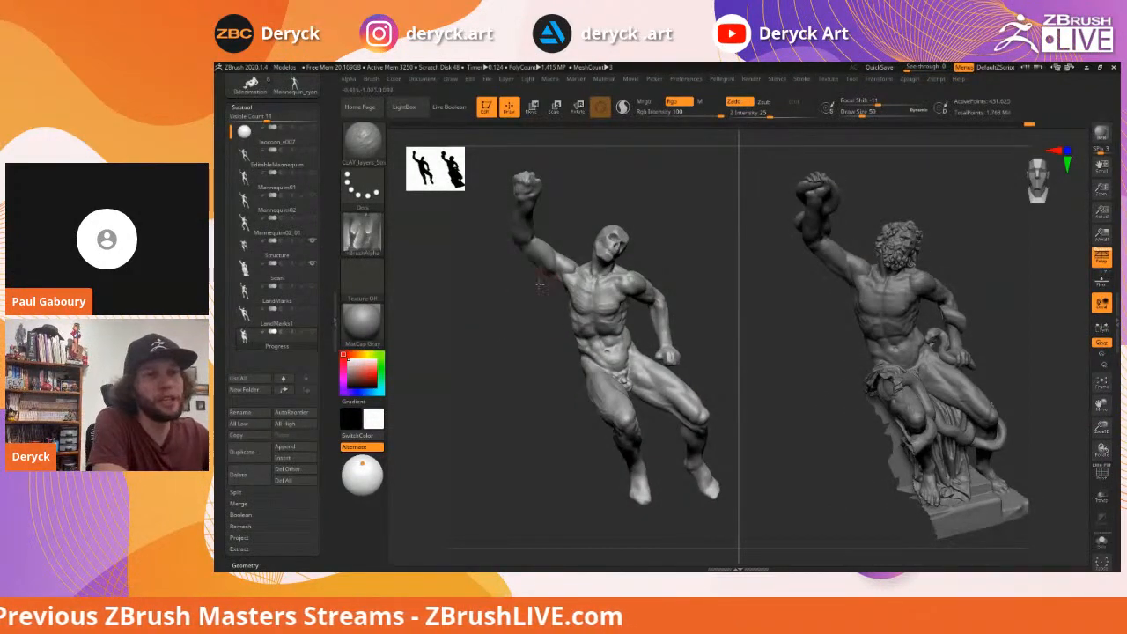
{"action": "right_click_drag", "start_coordinate": [513, 315], "coordinate": [521, 306]}
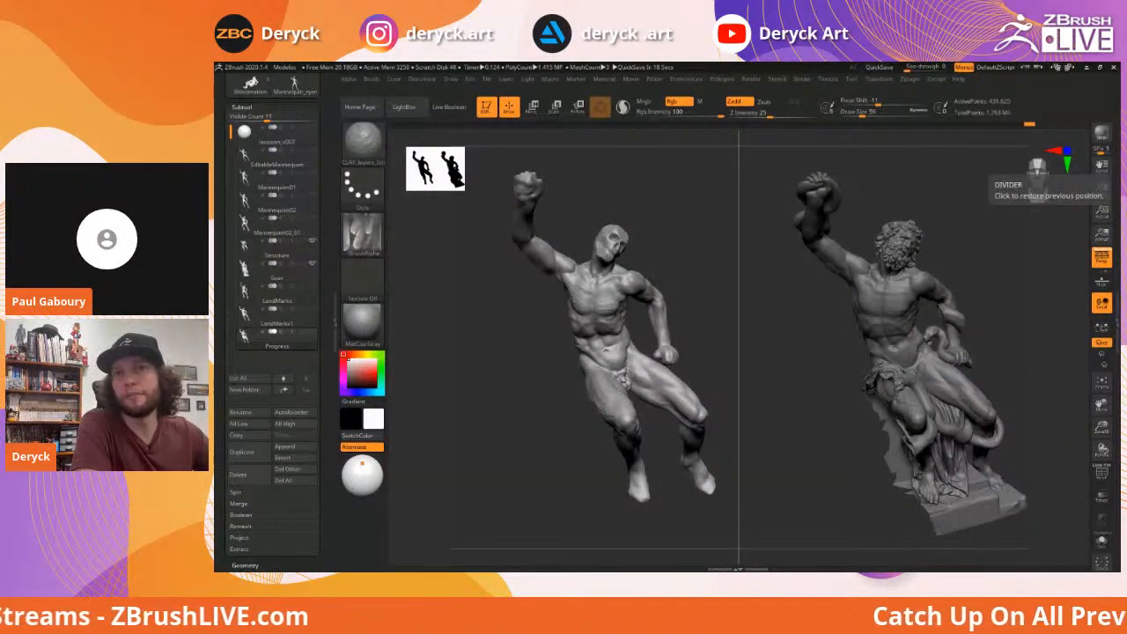
{"action": "left_click", "coordinate": [1037, 169]}
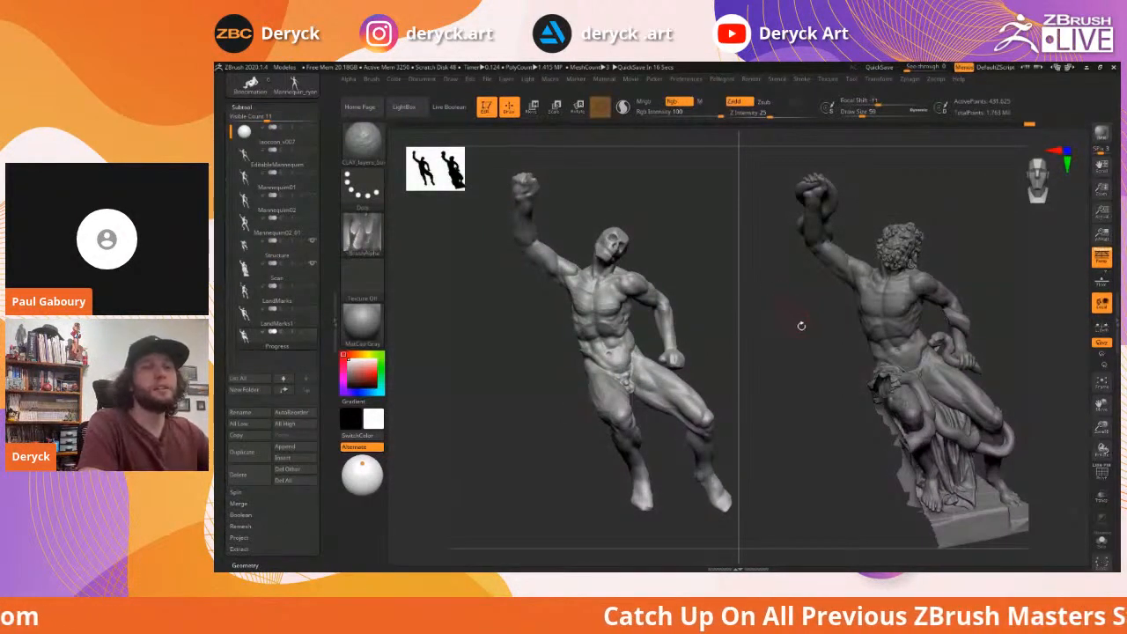
{"action": "mouse_move", "coordinate": [813, 346]}
{"action": "left_mouse_down"}
{"action": "mouse_move", "coordinate": [803, 353]}
{"action": "mouse_move", "coordinate": [813, 324]}
{"action": "mouse_move", "coordinate": [801, 325]}
{"action": "left_mouse_up"}
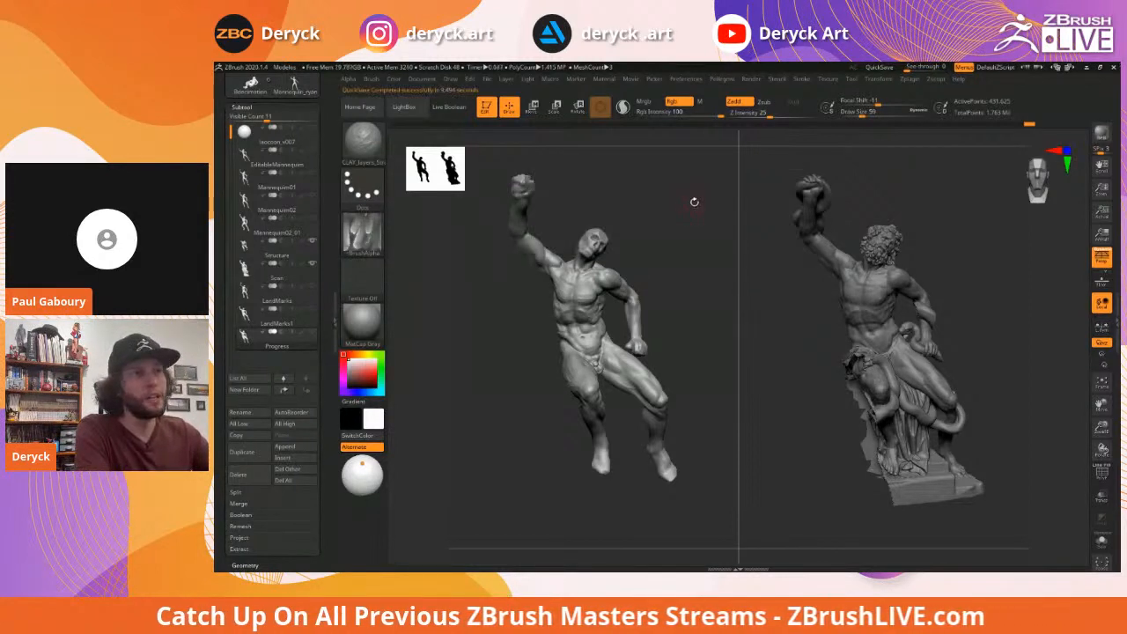
{"action": "left_click_drag", "start_coordinate": [679, 217], "coordinate": [675, 219]}
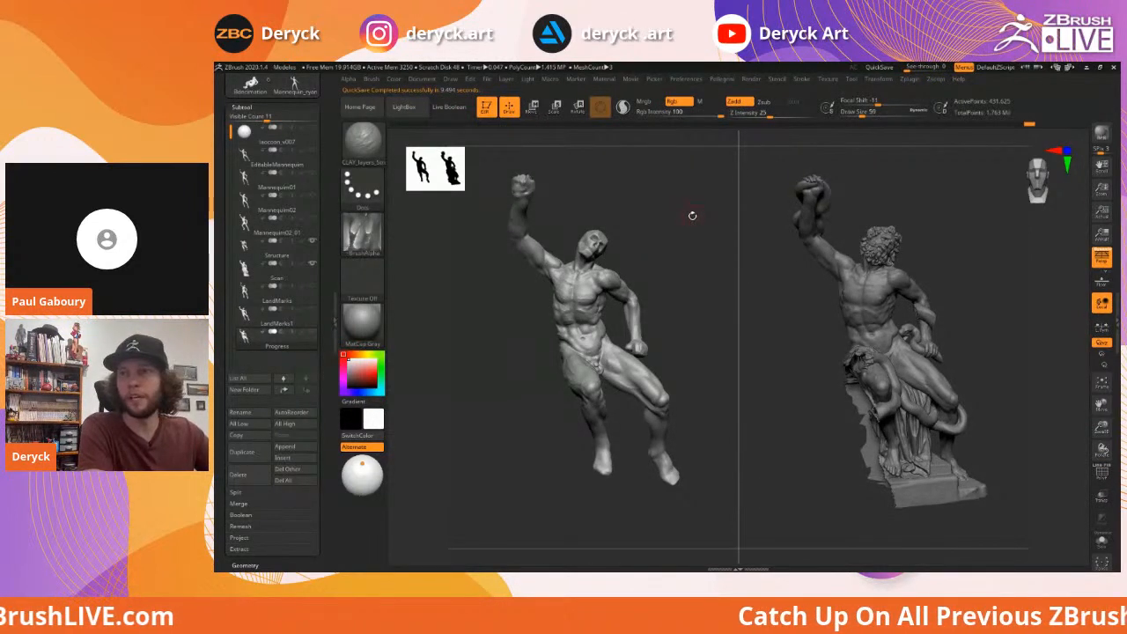
{"action": "left_click_drag", "start_coordinate": [222, 201], "coordinate": [227, 251]}
Load the Bidecimation sculpt, disable split screen from the custom menu, and orbit to show the feet
{"action": "left_click", "coordinate": [250, 224]}
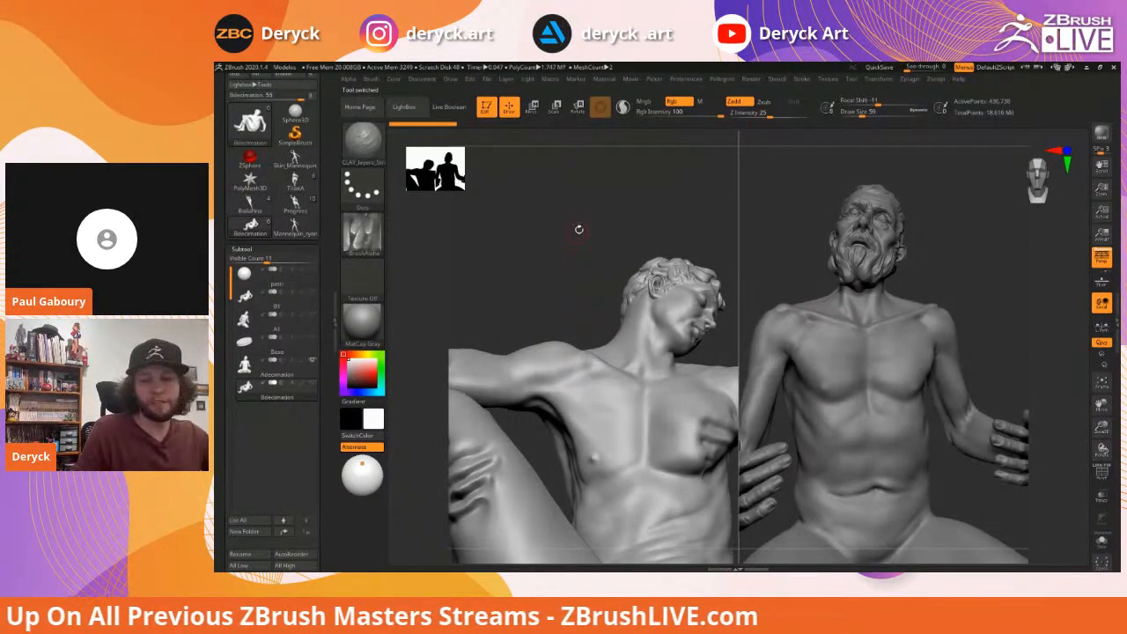
{"action": "key", "text": "space"}
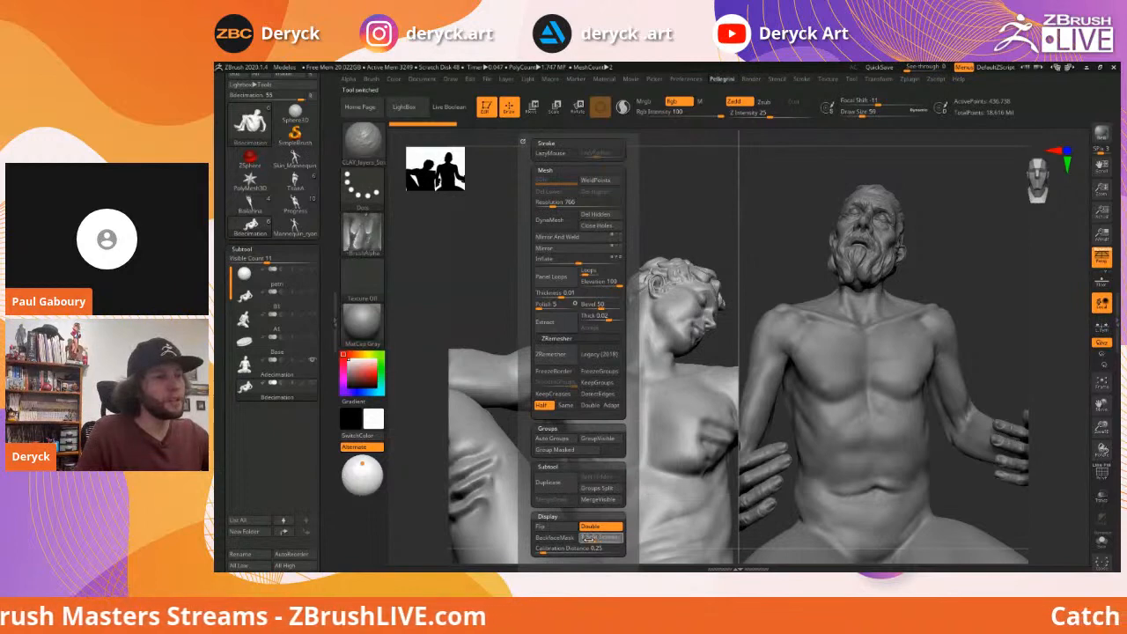
{"action": "left_click", "coordinate": [602, 536]}
{"action": "mouse_move", "coordinate": [815, 284]}
{"action": "left_mouse_down"}
{"action": "mouse_move", "coordinate": [941, 292]}
{"action": "mouse_move", "coordinate": [945, 309]}
{"action": "left_mouse_up"}
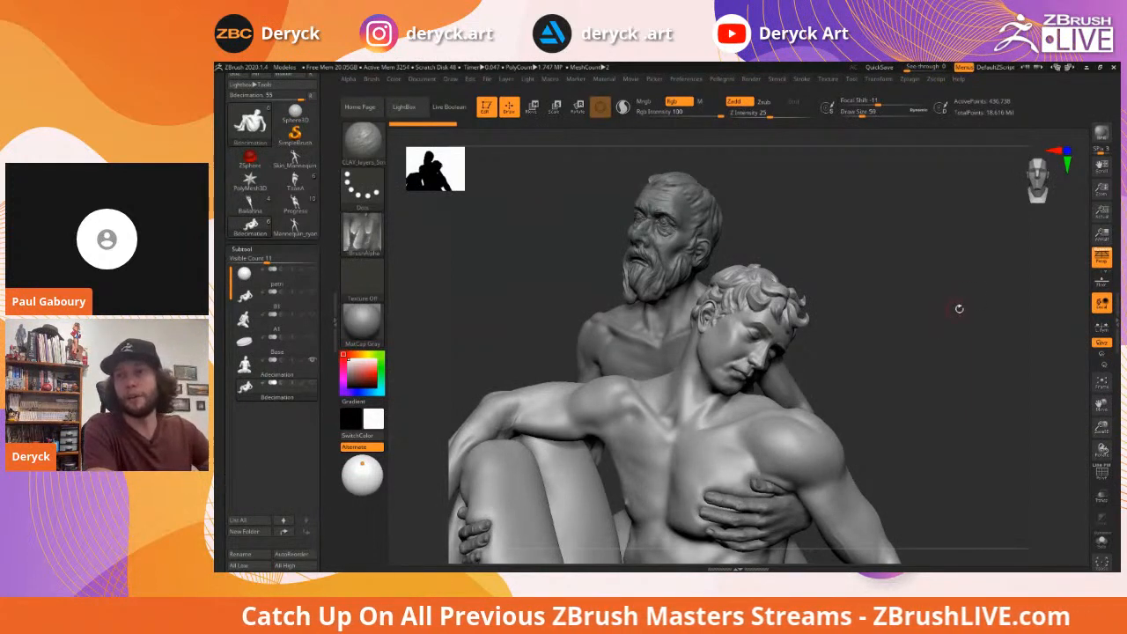
{"action": "left_click_drag", "start_coordinate": [929, 315], "coordinate": [906, 314]}
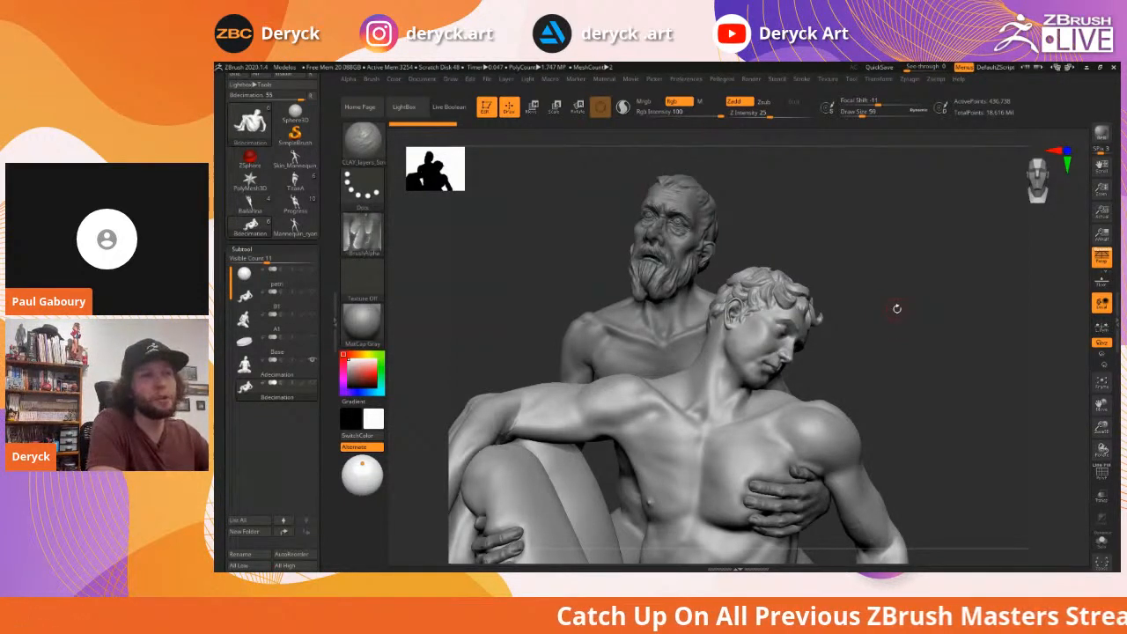
{"action": "left_click_drag", "start_coordinate": [901, 314], "coordinate": [891, 307]}
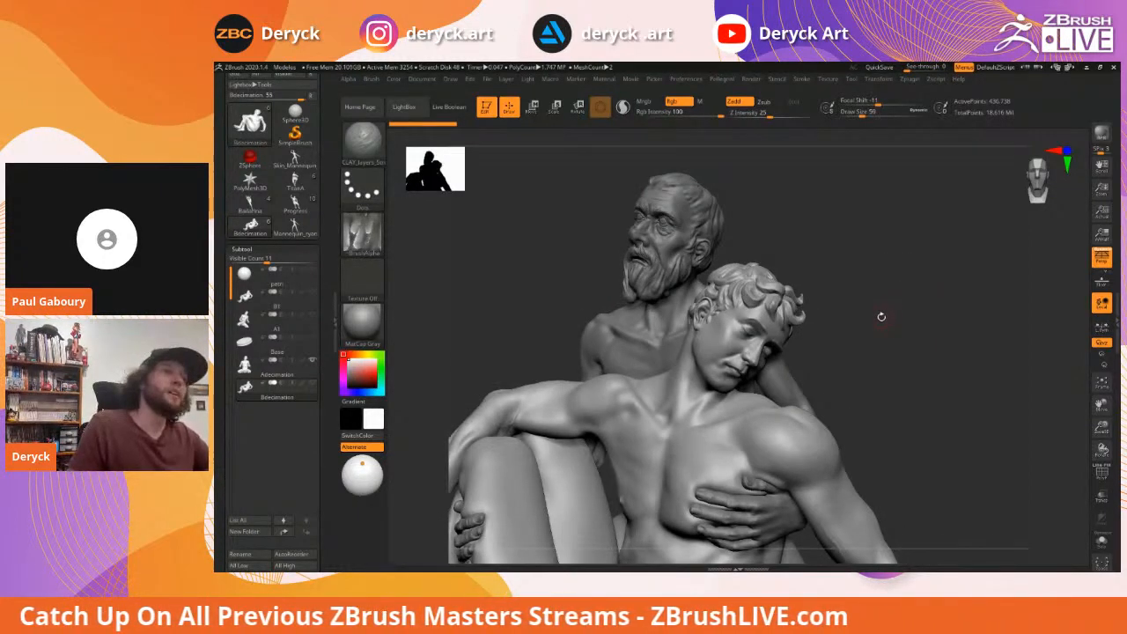
{"action": "mouse_move", "coordinate": [878, 316]}
{"action": "left_mouse_down"}
{"action": "mouse_move", "coordinate": [881, 326]}
{"action": "mouse_move", "coordinate": [931, 302]}
{"action": "mouse_move", "coordinate": [858, 280]}
{"action": "left_mouse_up"}
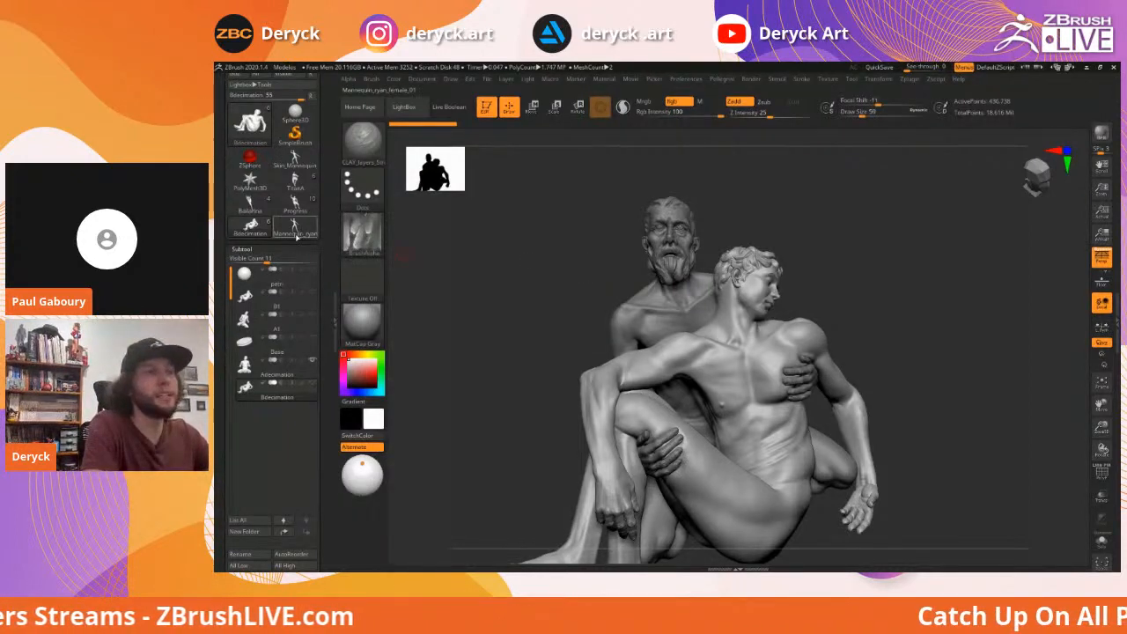
{"action": "mouse_move", "coordinate": [295, 229]}
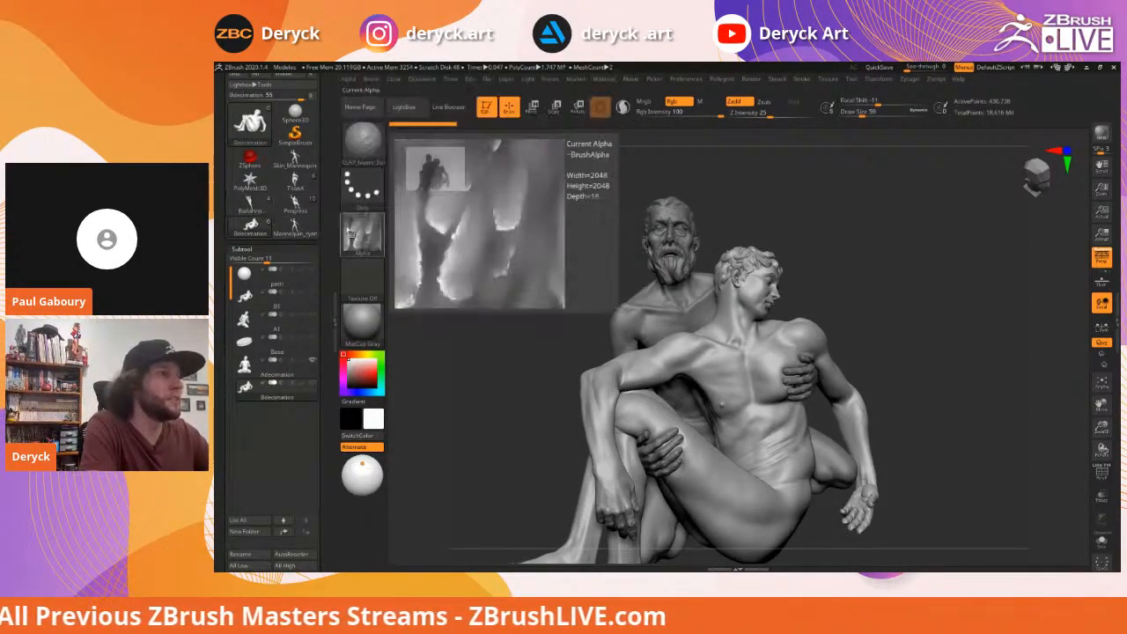
Load the TitanA sculpt, frame it with F, and spin it around its vertical axis
{"action": "left_click", "coordinate": [296, 178]}
{"action": "mouse_move", "coordinate": [516, 276]}
{"action": "left_mouse_down"}
{"action": "mouse_move", "coordinate": [528, 255]}
{"action": "mouse_move", "coordinate": [512, 257]}
{"action": "mouse_move", "coordinate": [536, 256]}
{"action": "mouse_move", "coordinate": [525, 259]}
{"action": "left_mouse_up"}
{"action": "key", "text": "f"}
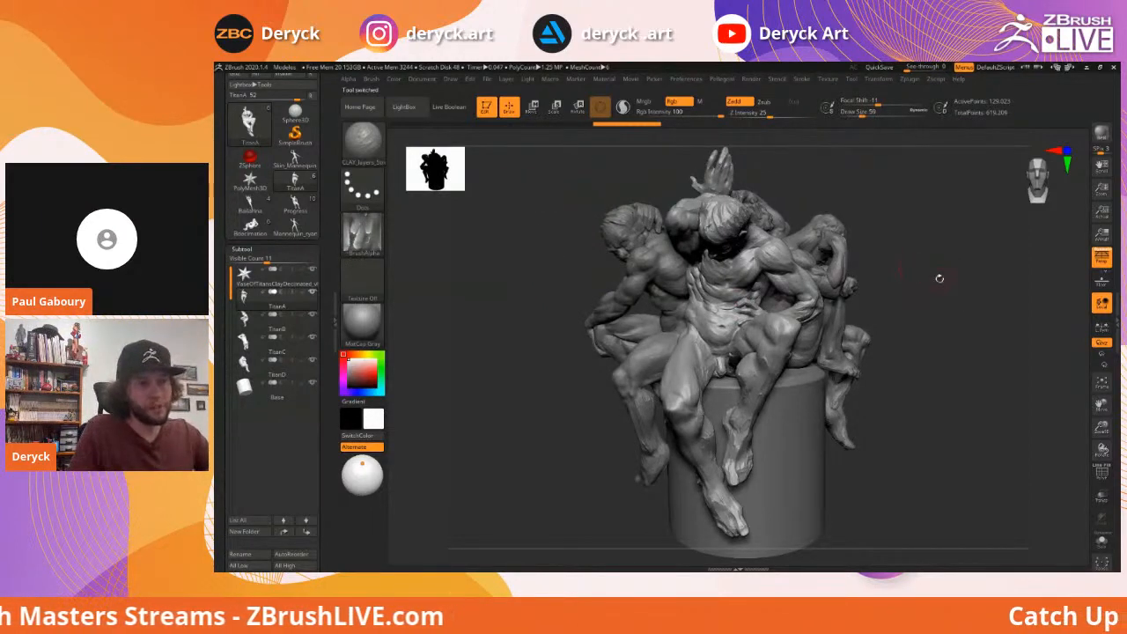
{"action": "mouse_move", "coordinate": [938, 291]}
{"action": "left_mouse_down"}
{"action": "mouse_move", "coordinate": [913, 291]}
{"action": "mouse_move", "coordinate": [916, 300]}
{"action": "mouse_move", "coordinate": [886, 311]}
{"action": "mouse_move", "coordinate": [926, 327]}
{"action": "mouse_move", "coordinate": [895, 322]}
{"action": "mouse_move", "coordinate": [898, 311]}
{"action": "mouse_move", "coordinate": [912, 328]}
{"action": "mouse_move", "coordinate": [872, 317]}
{"action": "left_mouse_up"}
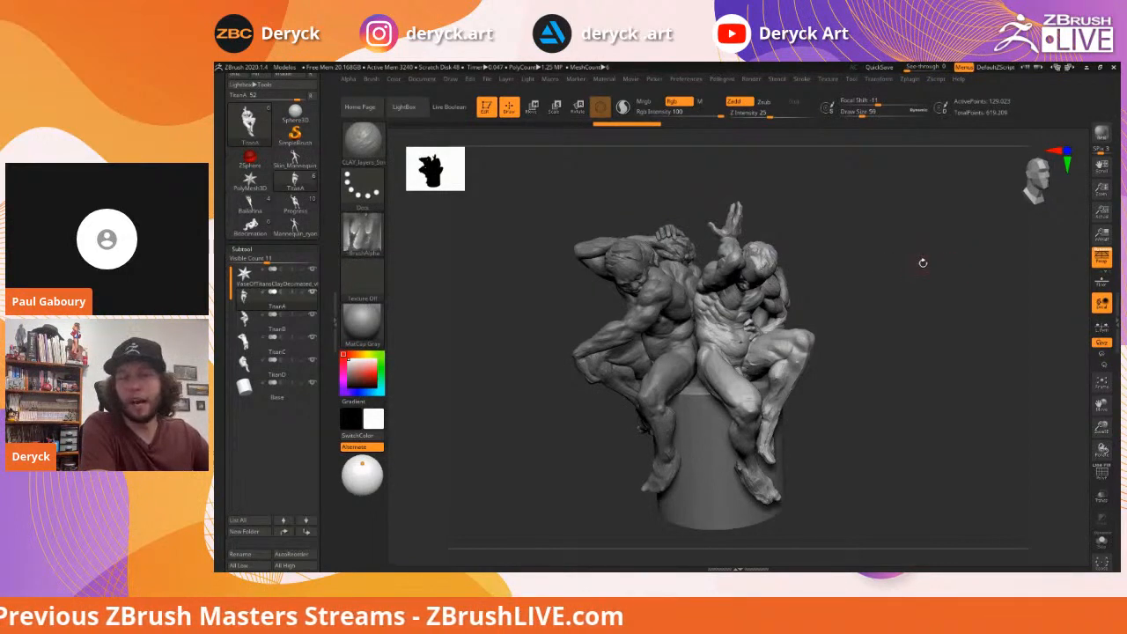
Orbit around the TitanA vase from several sides, then select the TitanB figure
{"action": "mouse_move", "coordinate": [894, 280]}
{"action": "left_mouse_down"}
{"action": "mouse_move", "coordinate": [887, 310]}
{"action": "mouse_move", "coordinate": [906, 325]}
{"action": "left_mouse_up"}
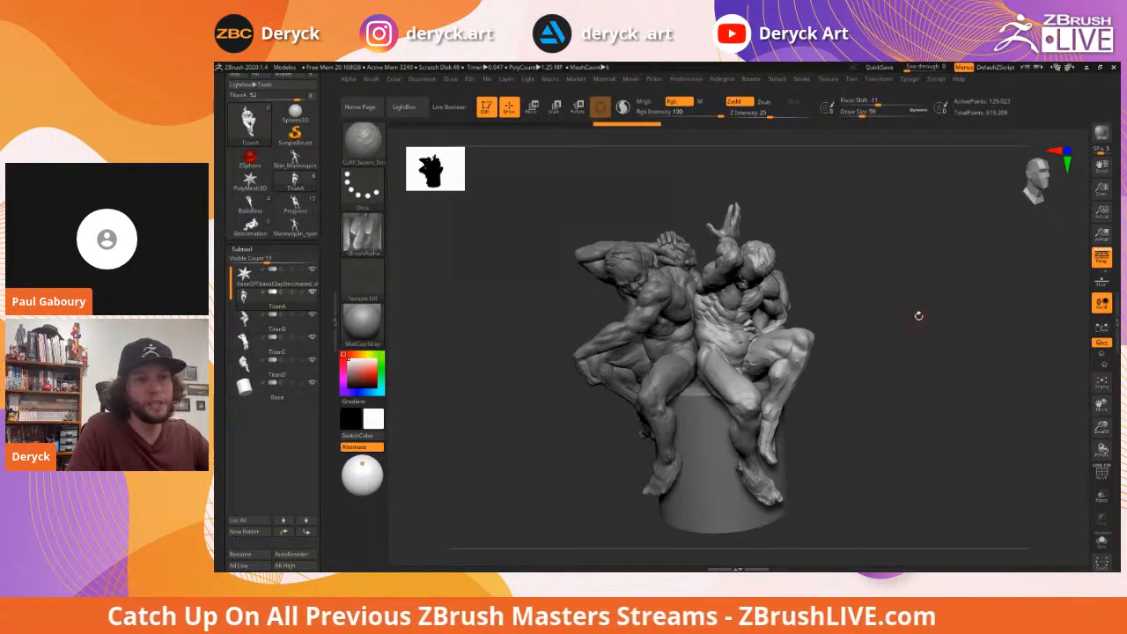
{"action": "mouse_move", "coordinate": [905, 321]}
{"action": "left_mouse_down"}
{"action": "mouse_move", "coordinate": [916, 324]}
{"action": "mouse_move", "coordinate": [921, 307]}
{"action": "left_mouse_up"}
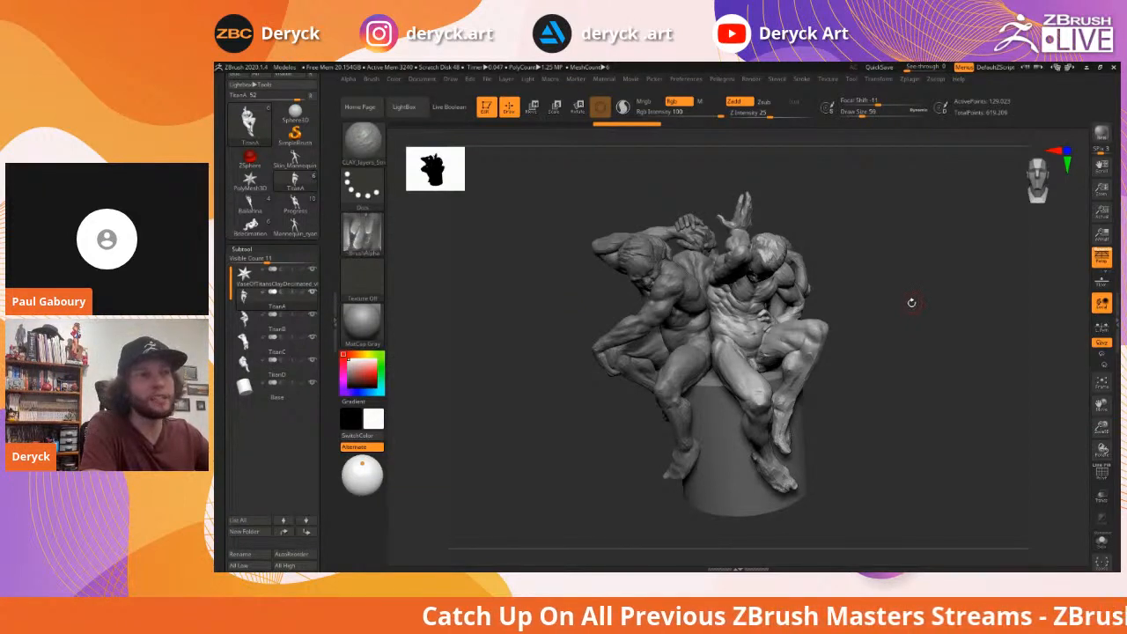
{"action": "left_click_drag", "start_coordinate": [905, 304], "coordinate": [908, 301]}
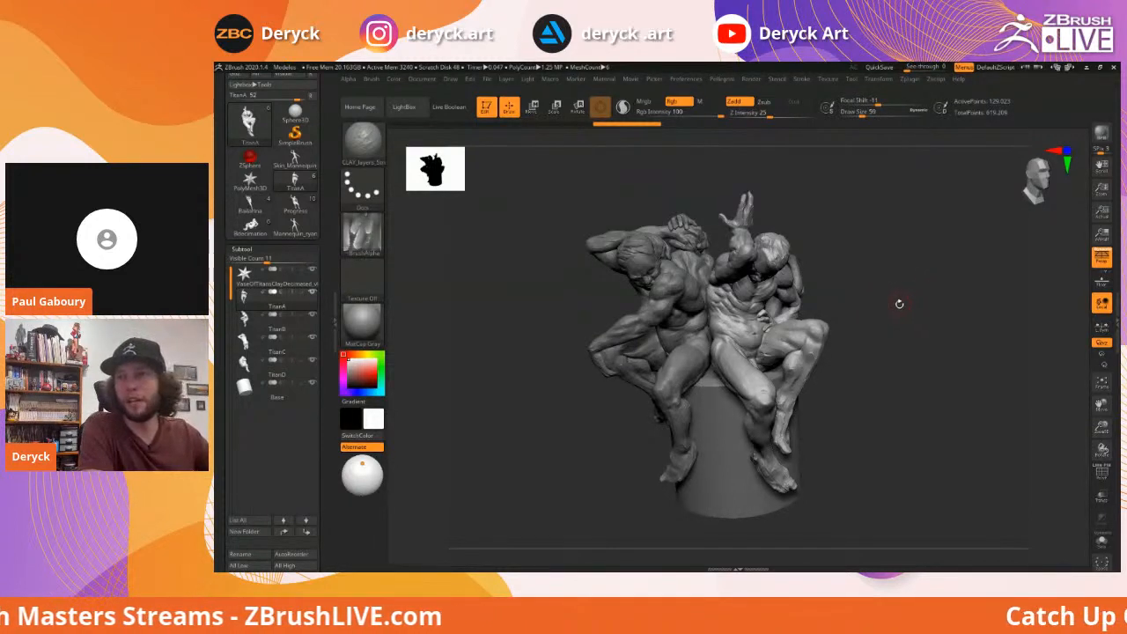
{"action": "left_click_drag", "start_coordinate": [898, 308], "coordinate": [899, 302]}
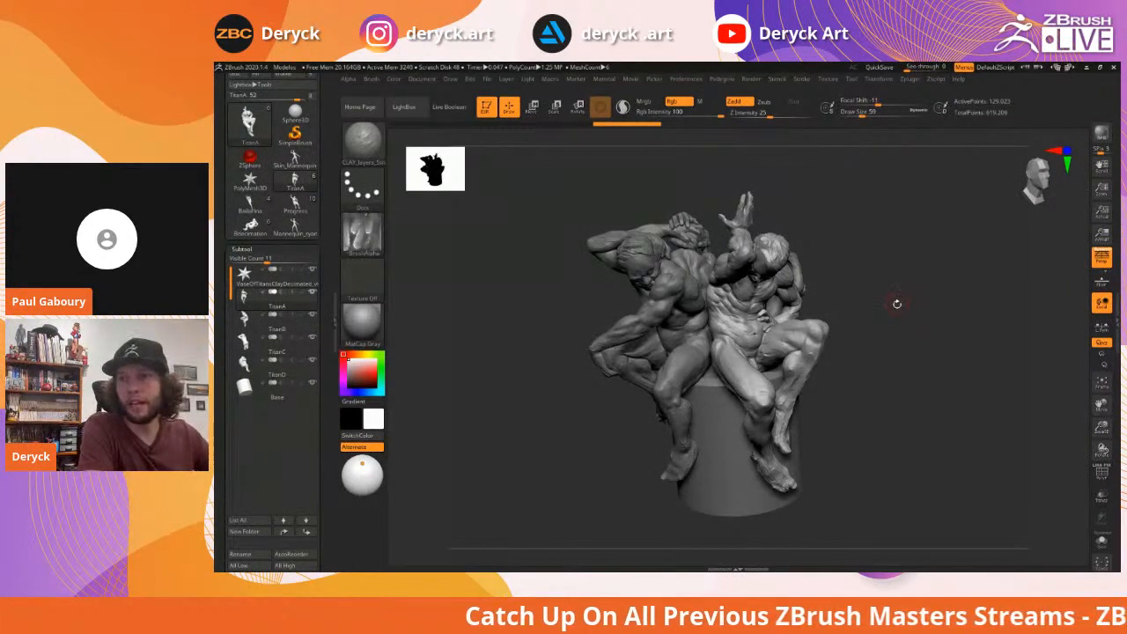
{"action": "left_click_drag", "start_coordinate": [888, 310], "coordinate": [910, 294]}
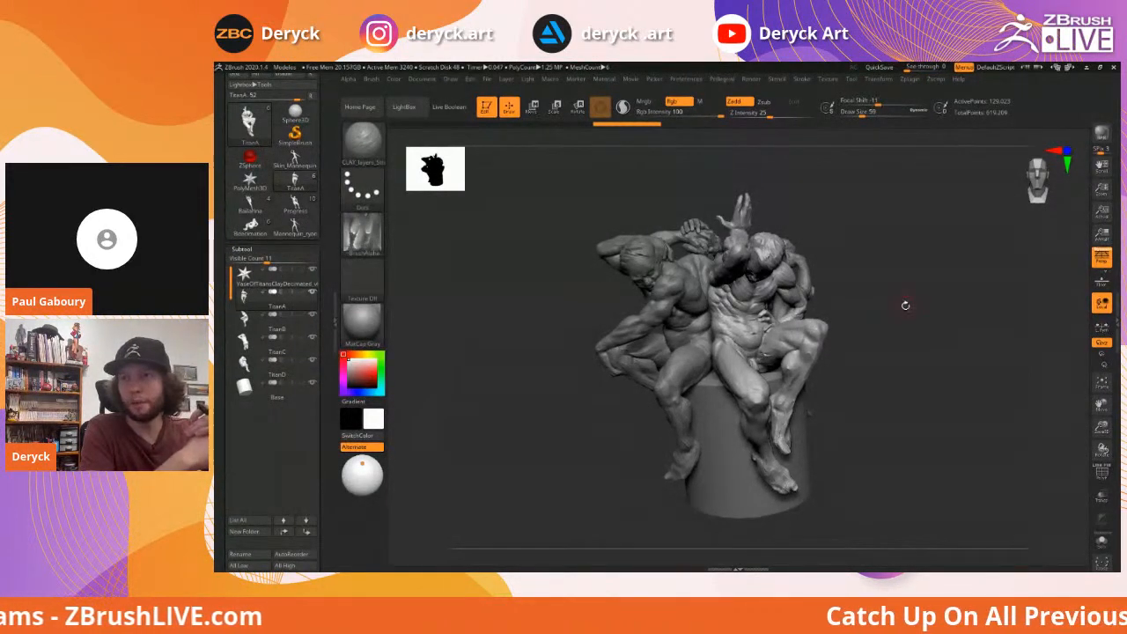
{"action": "mouse_move", "coordinate": [906, 297]}
{"action": "left_mouse_down"}
{"action": "mouse_move", "coordinate": [920, 298]}
{"action": "mouse_move", "coordinate": [907, 303]}
{"action": "left_mouse_up"}
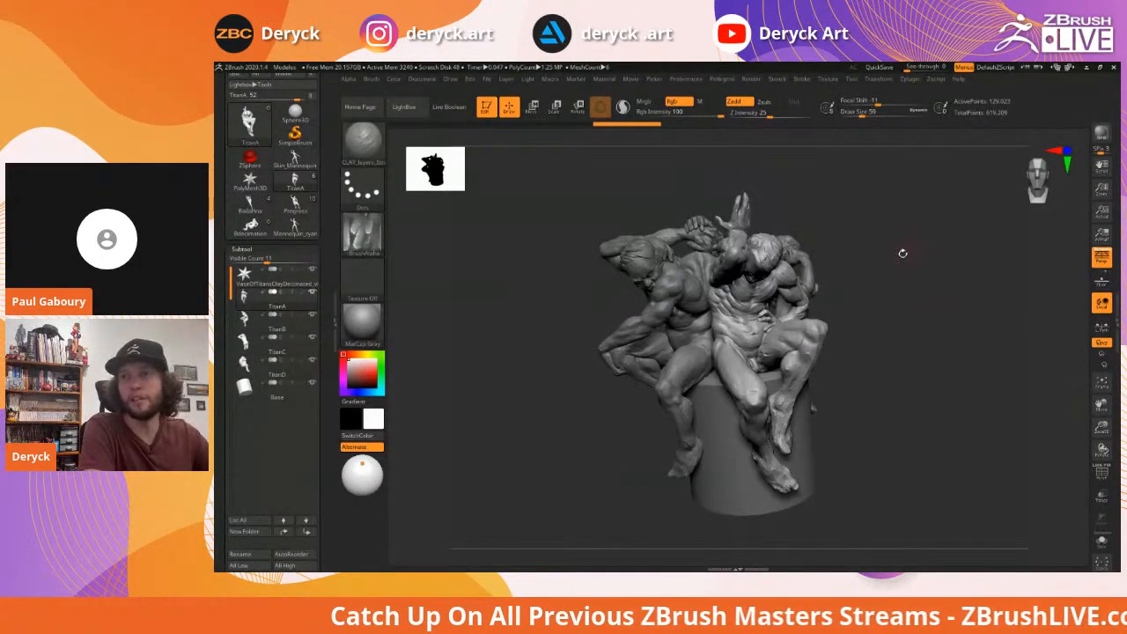
{"action": "left_click_drag", "start_coordinate": [880, 288], "coordinate": [883, 289]}
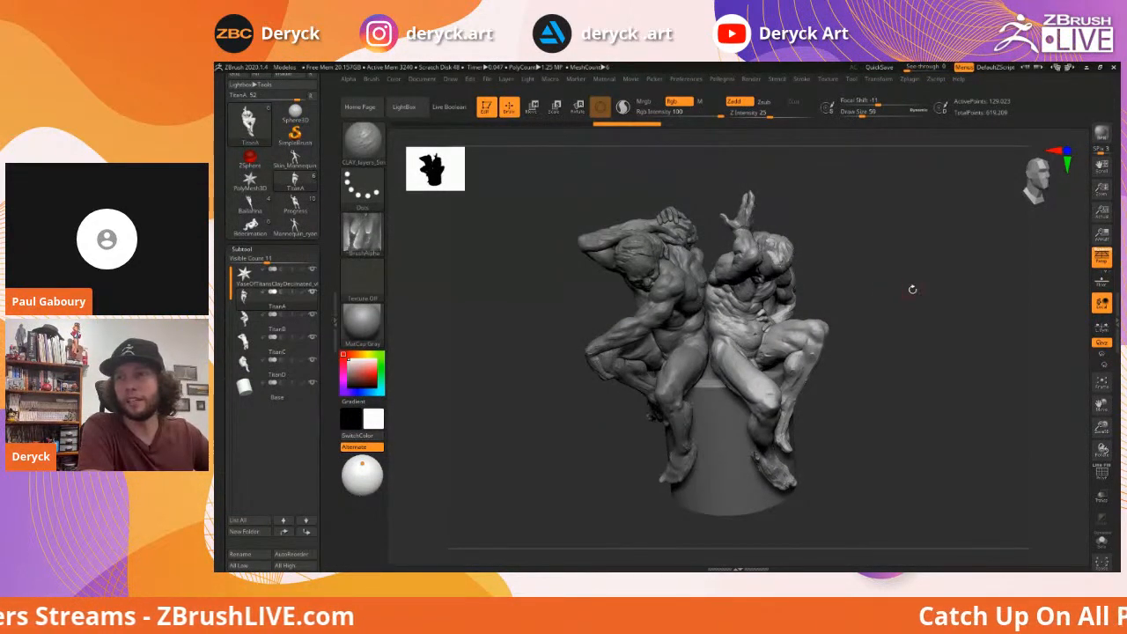
{"action": "mouse_move", "coordinate": [913, 290]}
{"action": "left_mouse_down"}
{"action": "mouse_move", "coordinate": [872, 300]}
{"action": "mouse_move", "coordinate": [898, 297]}
{"action": "left_mouse_up"}
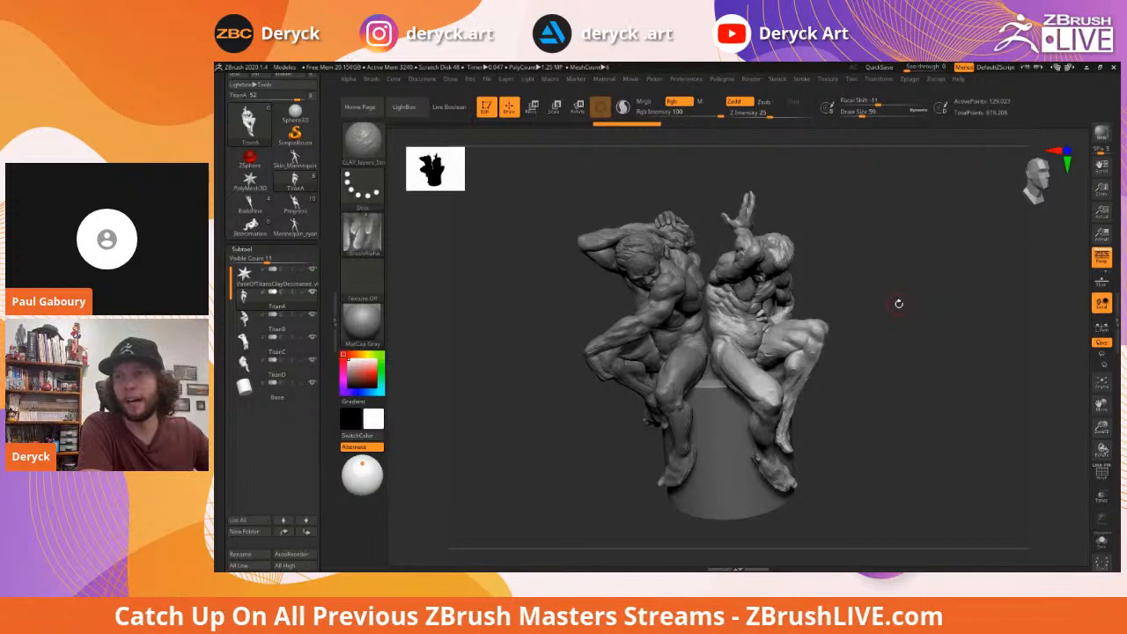
{"action": "mouse_move", "coordinate": [891, 304]}
{"action": "left_mouse_down"}
{"action": "mouse_move", "coordinate": [918, 308]}
{"action": "mouse_move", "coordinate": [841, 305]}
{"action": "left_mouse_up"}
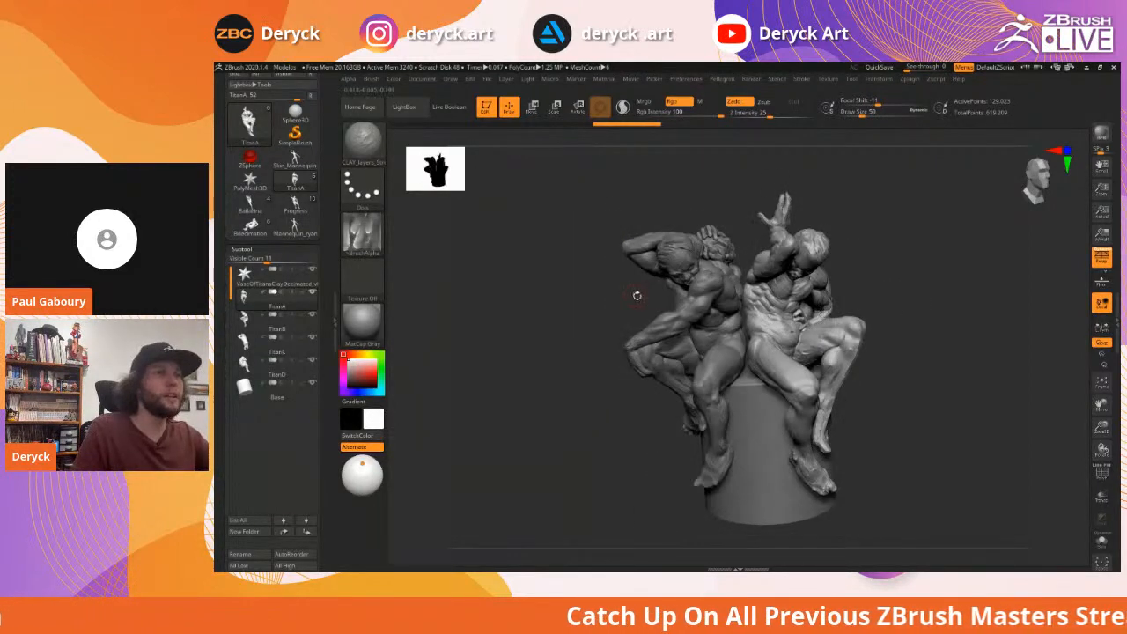
{"action": "left_click", "coordinate": [696, 303], "text": "alt"}
Isolate the TitanB figure with Alt+Shift+S and rotate its crouching, head-bowed pose
{"action": "mouse_move", "coordinate": [605, 292]}
{"action": "left_mouse_down", "text": "alt"}
{"action": "mouse_move", "coordinate": [640, 296]}
{"action": "mouse_move", "coordinate": [614, 295]}
{"action": "left_mouse_up", "text": "alt"}
{"action": "key", "text": "alt+shift+s"}
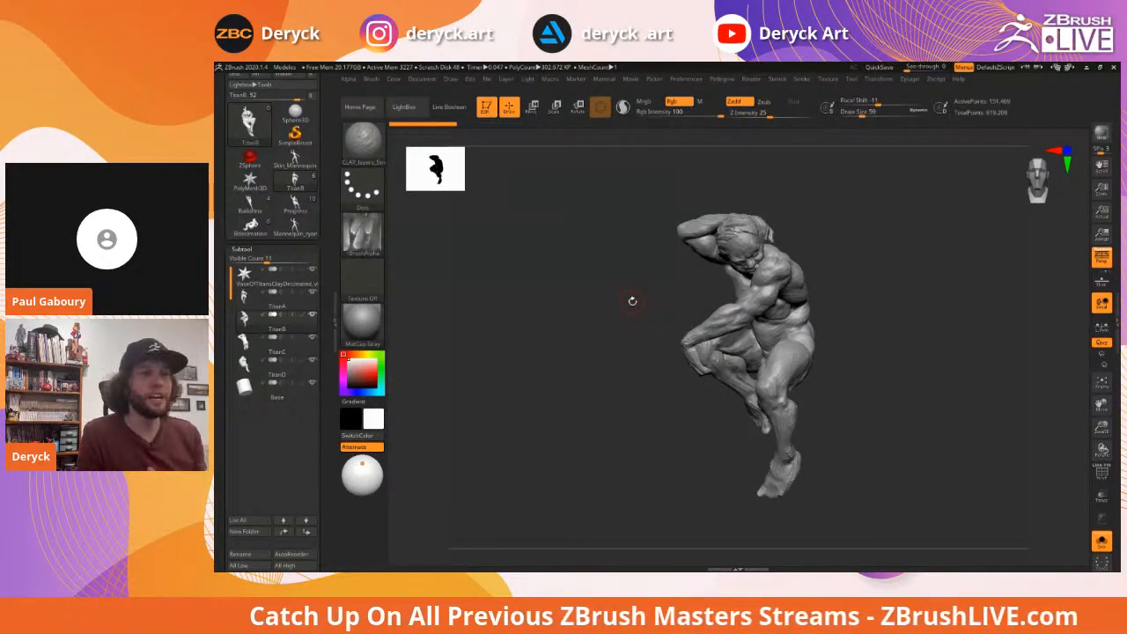
{"action": "mouse_move", "coordinate": [621, 275]}
{"action": "left_mouse_down"}
{"action": "mouse_move", "coordinate": [604, 275]}
{"action": "mouse_move", "coordinate": [637, 269]}
{"action": "mouse_move", "coordinate": [598, 280]}
{"action": "mouse_move", "coordinate": [606, 268]}
{"action": "mouse_move", "coordinate": [625, 276]}
{"action": "left_mouse_up"}
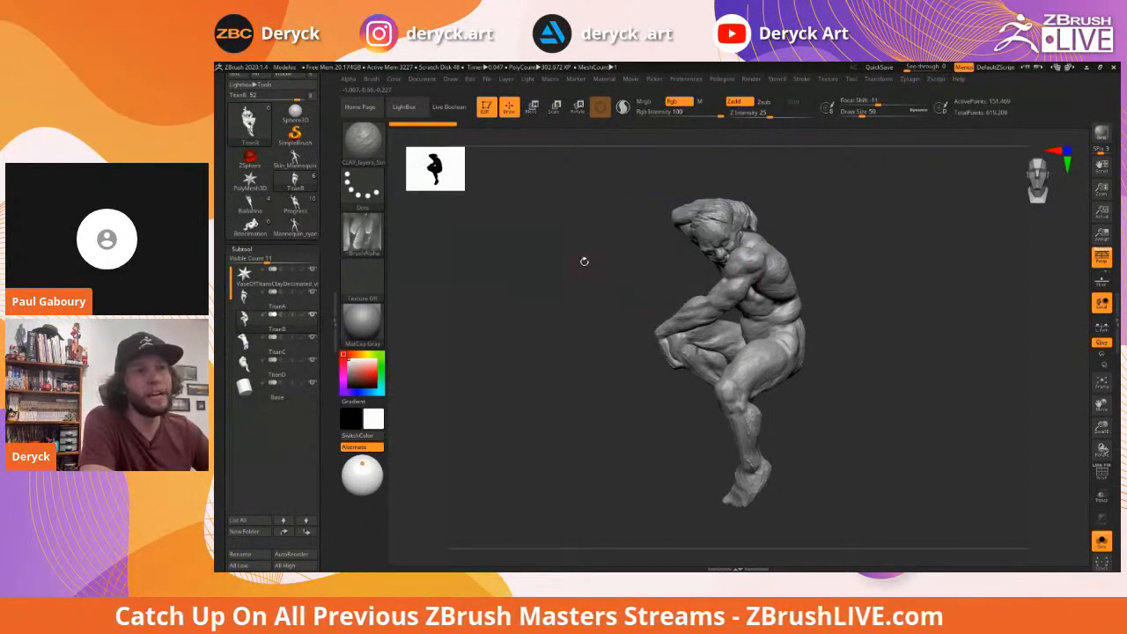
{"action": "left_click_drag", "start_coordinate": [589, 265], "coordinate": [599, 275]}
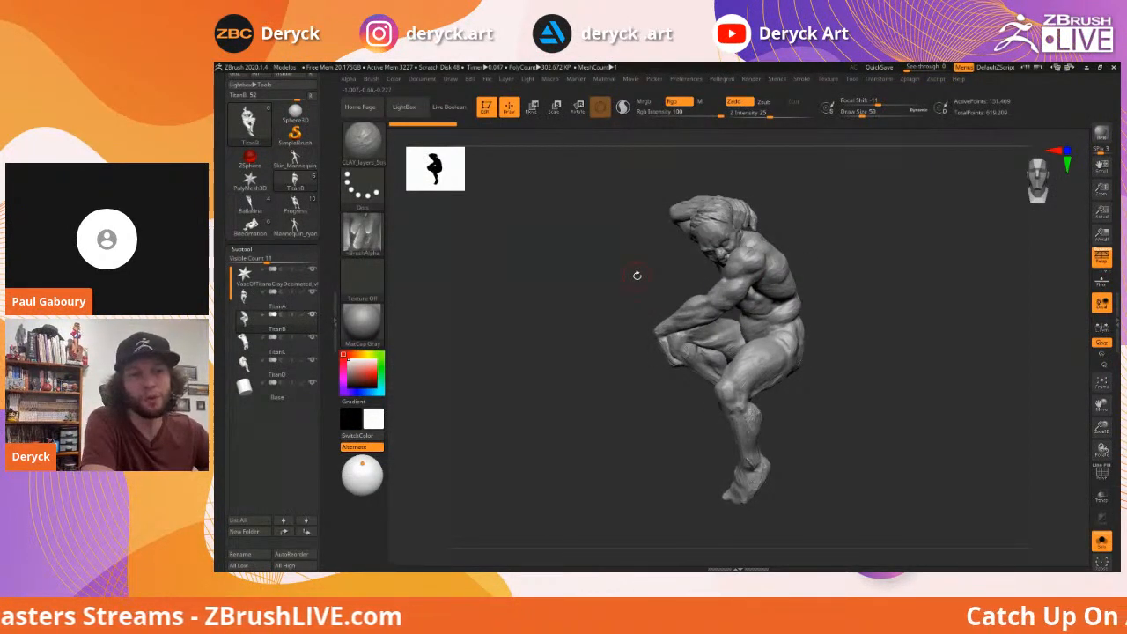
{"action": "left_click_drag", "start_coordinate": [608, 268], "coordinate": [611, 272]}
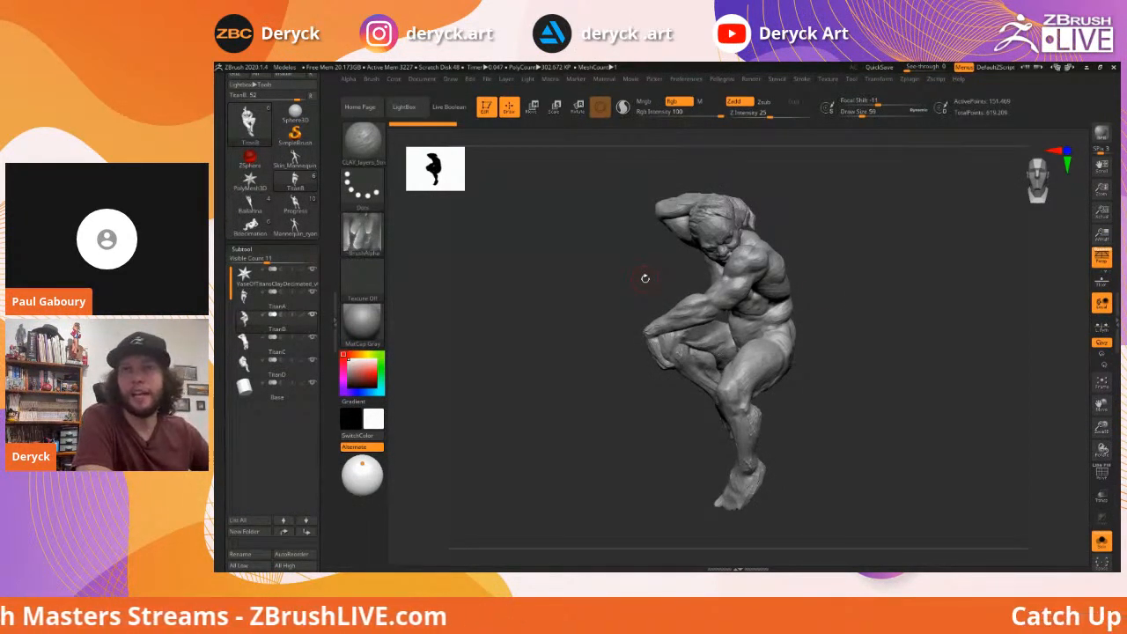
{"action": "left_click_drag", "start_coordinate": [601, 273], "coordinate": [596, 276]}
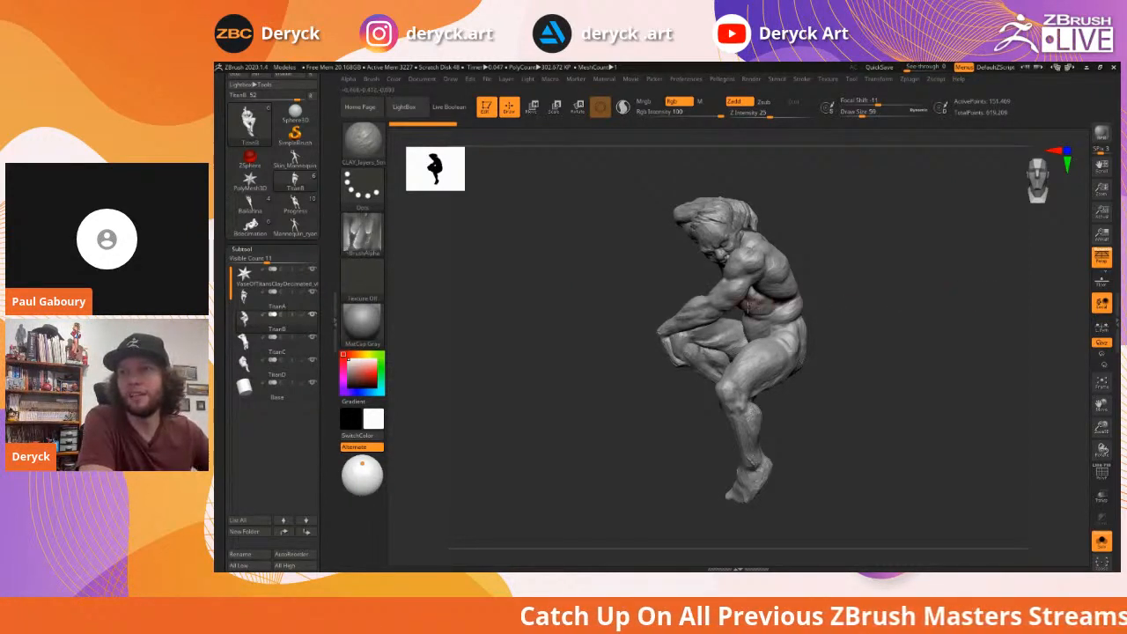
{"action": "mouse_move", "coordinate": [611, 272]}
{"action": "left_mouse_down"}
{"action": "mouse_move", "coordinate": [612, 286]}
{"action": "mouse_move", "coordinate": [636, 284]}
{"action": "mouse_move", "coordinate": [503, 282]}
{"action": "mouse_move", "coordinate": [538, 302]}
{"action": "left_mouse_up"}
Select the TitanC subtool and rotate it back and forth to study its torso and raised arms
{"action": "left_click", "coordinate": [255, 352]}
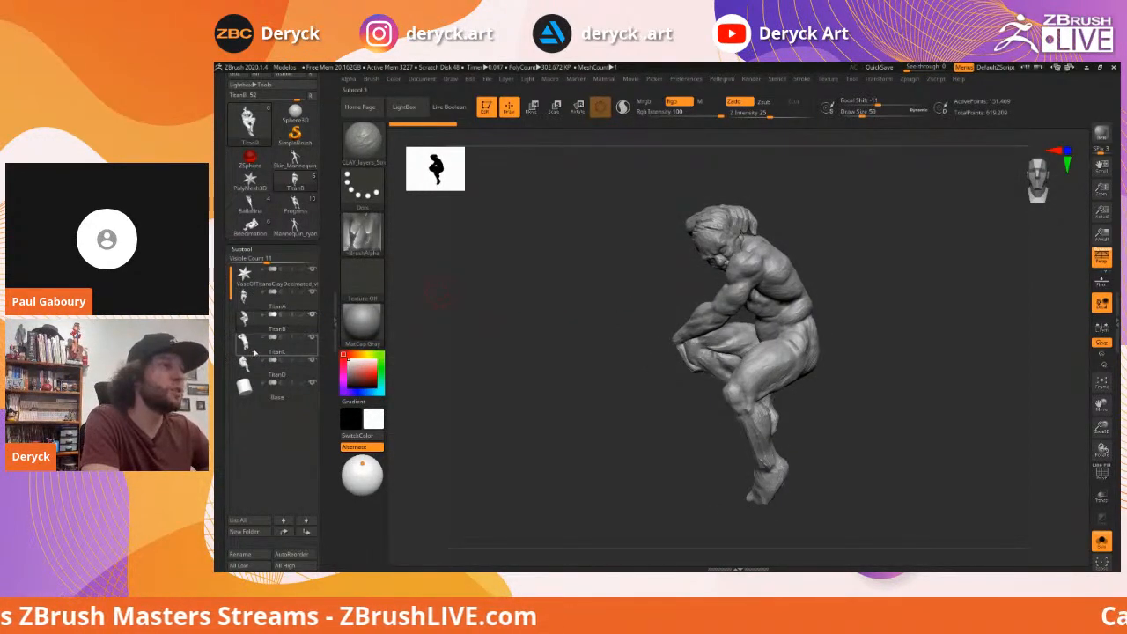
{"action": "mouse_move", "coordinate": [624, 328]}
{"action": "left_mouse_down"}
{"action": "mouse_move", "coordinate": [578, 294]}
{"action": "mouse_move", "coordinate": [599, 294]}
{"action": "mouse_move", "coordinate": [586, 311]}
{"action": "mouse_move", "coordinate": [580, 301]}
{"action": "left_mouse_up"}
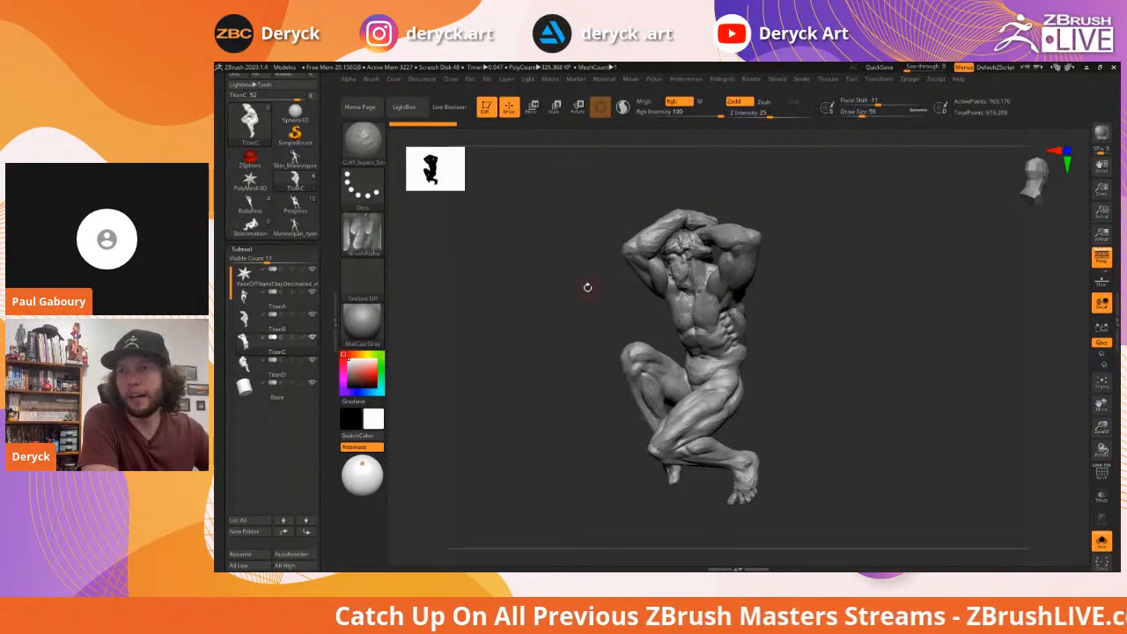
{"action": "mouse_move", "coordinate": [585, 285]}
{"action": "left_mouse_down"}
{"action": "mouse_move", "coordinate": [555, 295]}
{"action": "mouse_move", "coordinate": [585, 290]}
{"action": "left_mouse_up"}
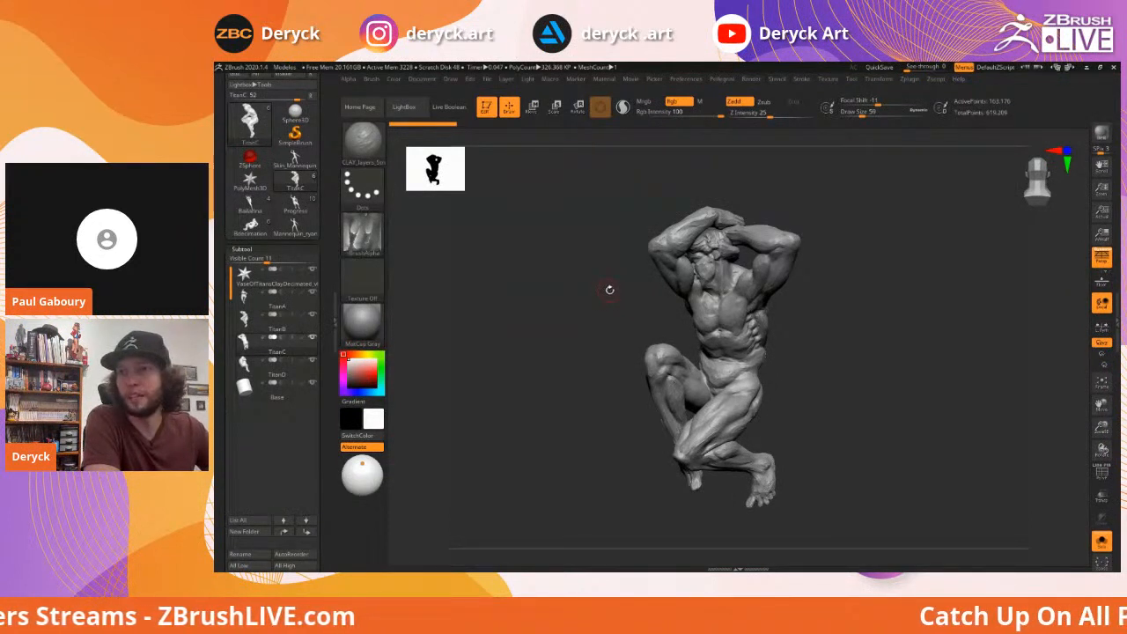
{"action": "left_click_drag", "start_coordinate": [605, 285], "coordinate": [601, 286]}
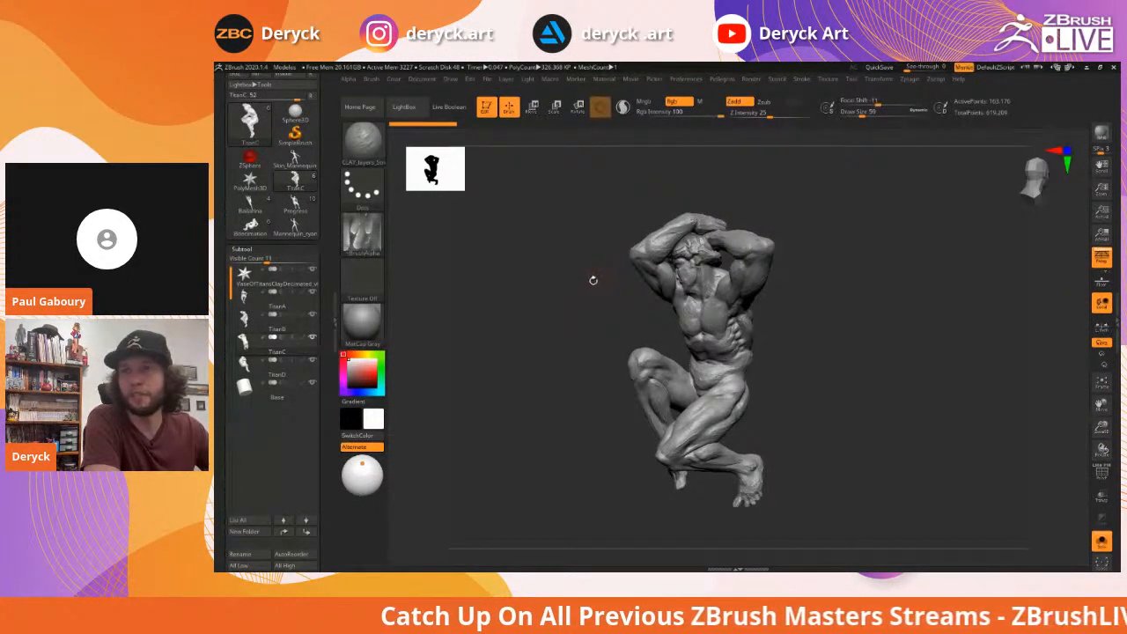
{"action": "left_click_drag", "start_coordinate": [586, 274], "coordinate": [582, 280]}
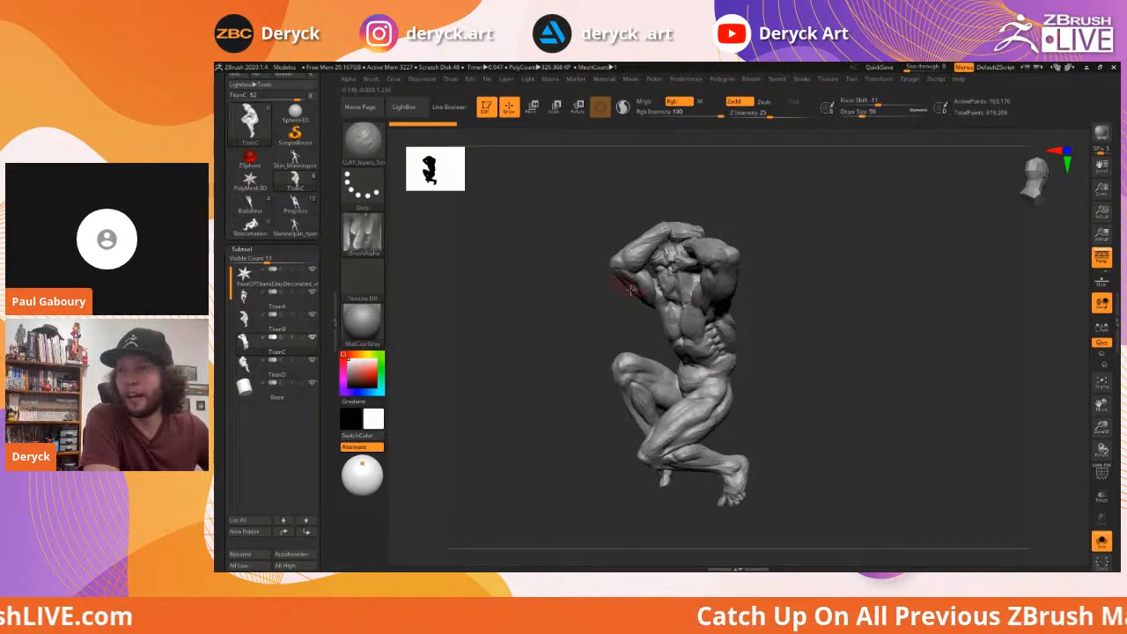
{"action": "left_click_drag", "start_coordinate": [603, 279], "coordinate": [586, 282]}
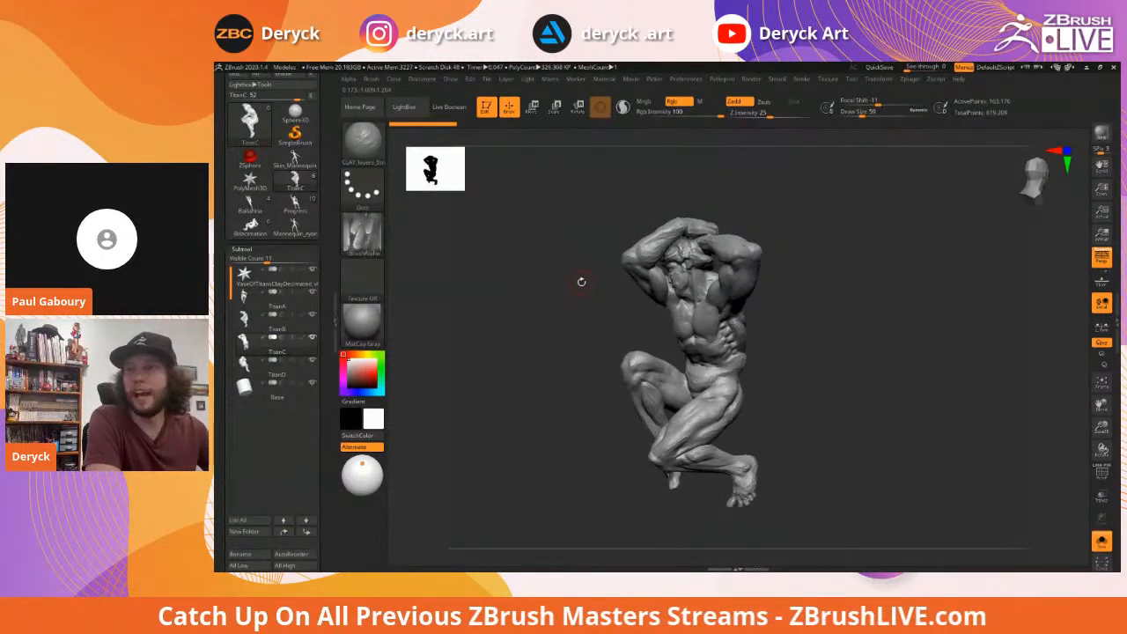
{"action": "mouse_move", "coordinate": [563, 284]}
{"action": "left_mouse_down"}
{"action": "mouse_move", "coordinate": [554, 287]}
{"action": "mouse_move", "coordinate": [593, 284]}
{"action": "left_mouse_up"}
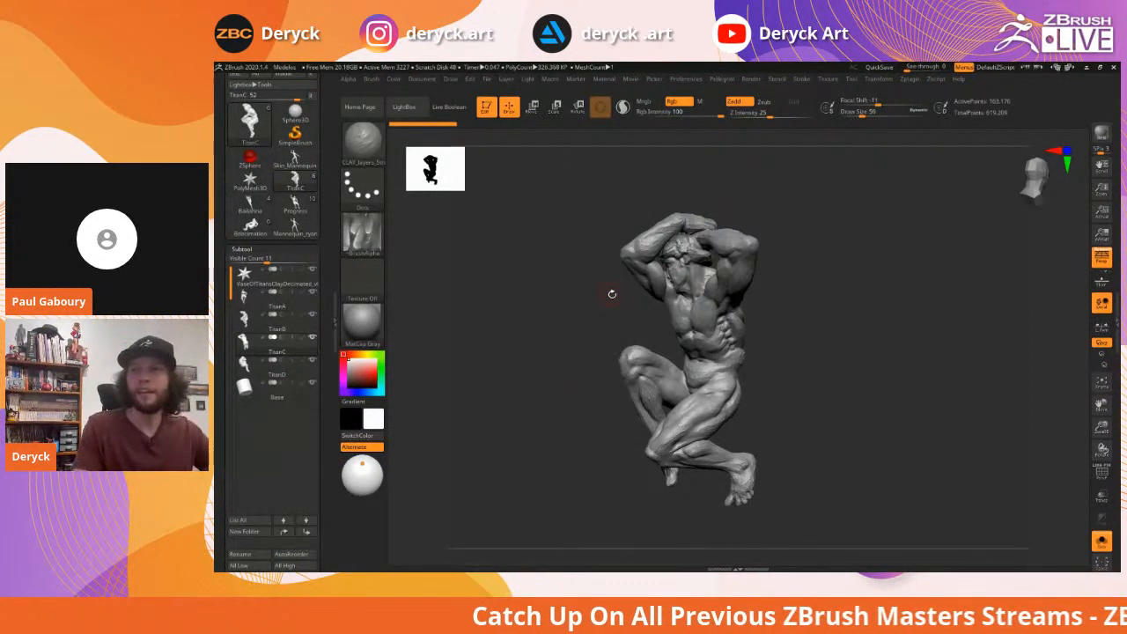
{"action": "left_click_drag", "start_coordinate": [595, 287], "coordinate": [599, 282]}
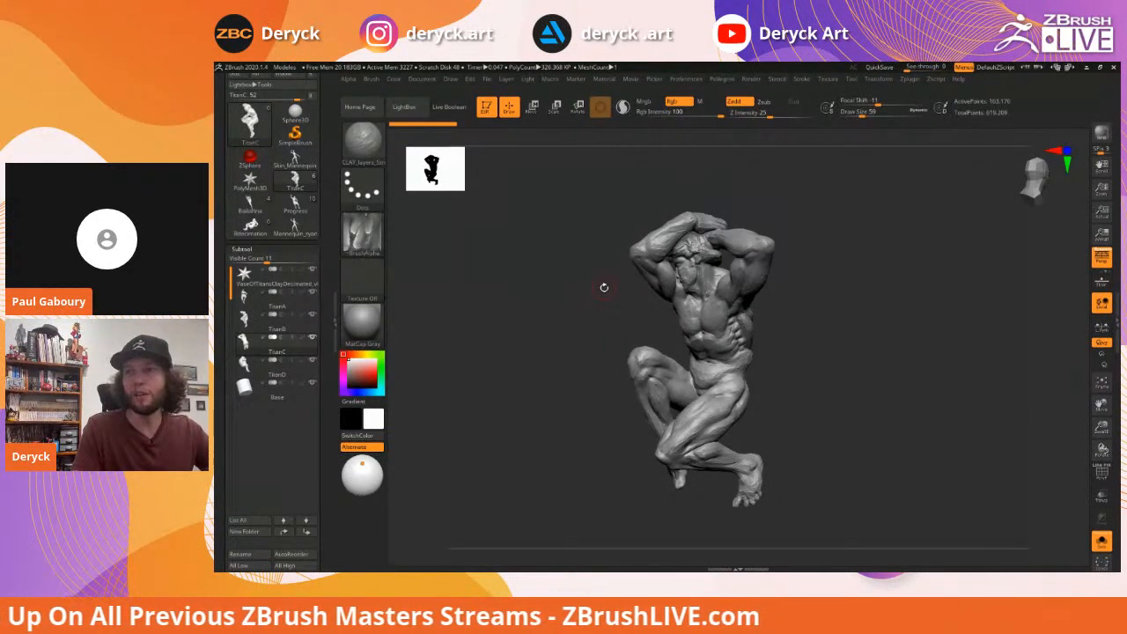
{"action": "left_click_drag", "start_coordinate": [593, 278], "coordinate": [593, 287]}
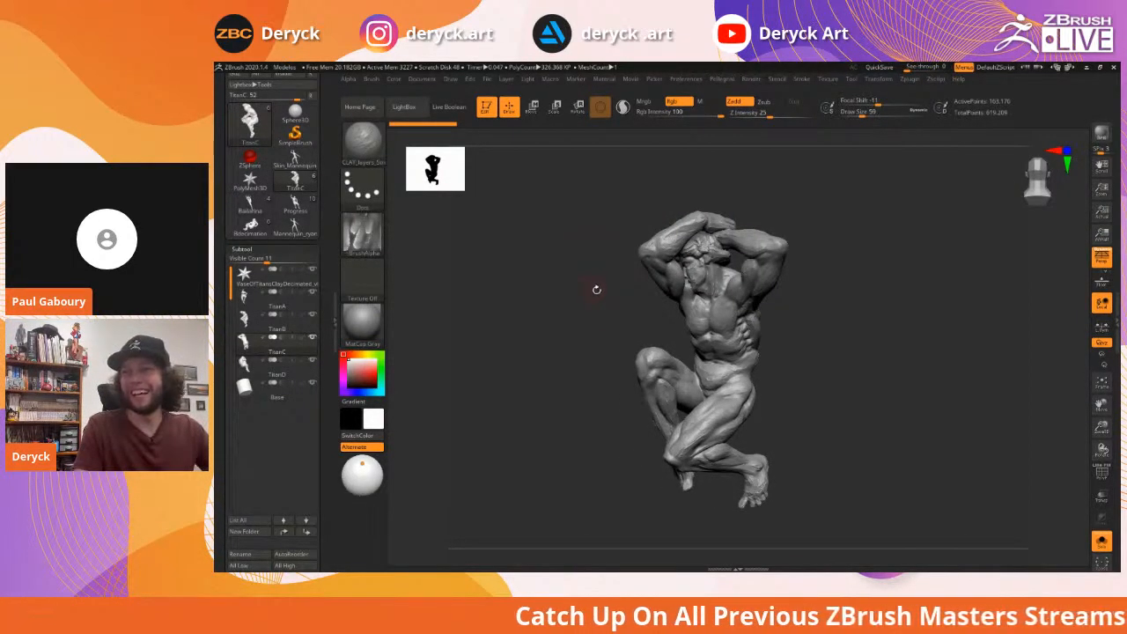
{"action": "left_click_drag", "start_coordinate": [597, 293], "coordinate": [603, 293]}
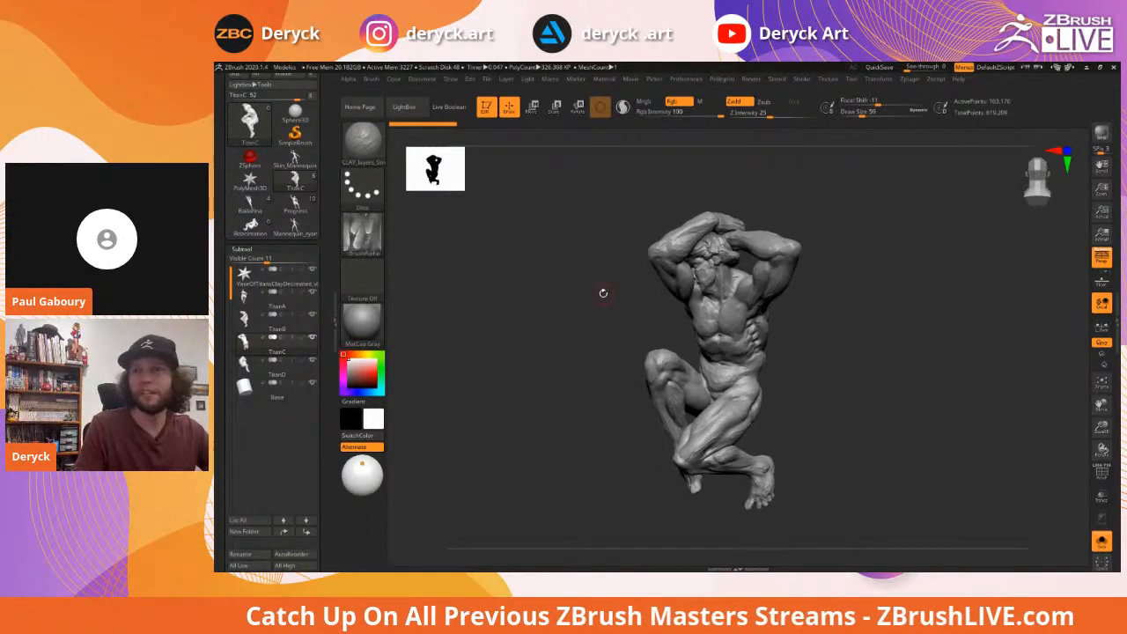
{"action": "left_click_drag", "start_coordinate": [589, 287], "coordinate": [538, 282]}
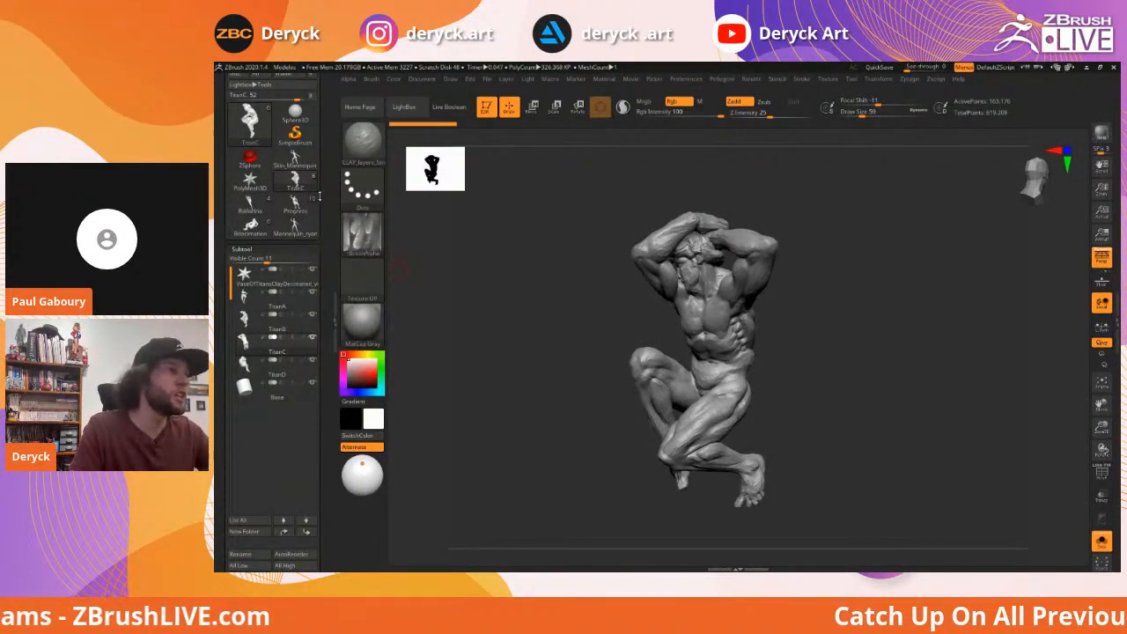
Load the Ballerina sculpt, then rotate and zoom in on the dancer
{"action": "mouse_move", "coordinate": [250, 209]}
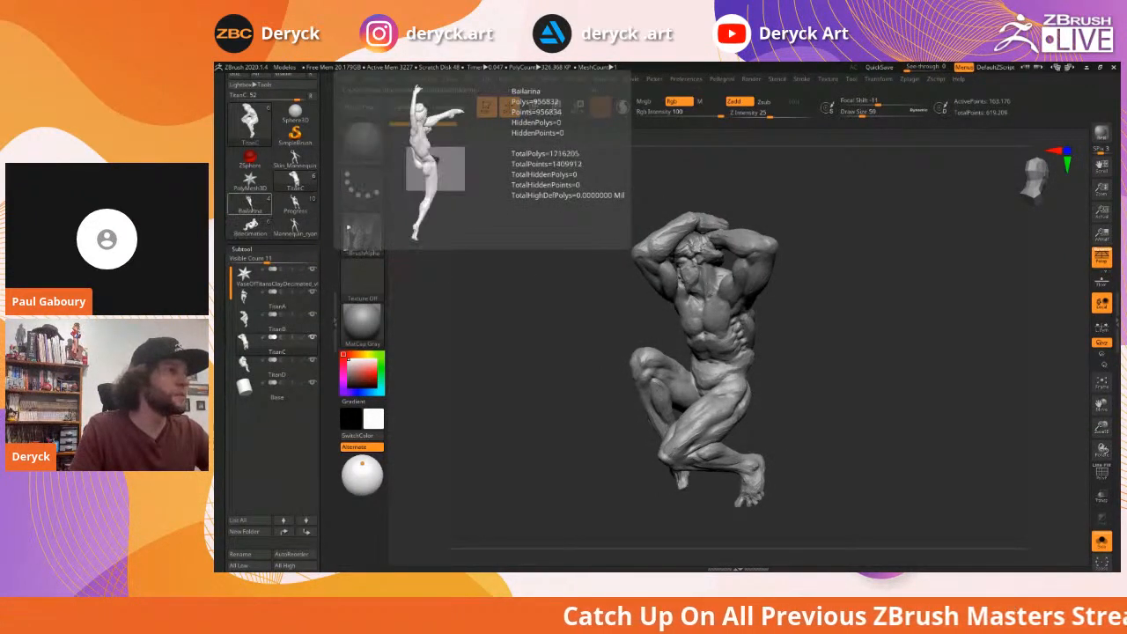
{"action": "left_click", "coordinate": [250, 206]}
{"action": "mouse_move", "coordinate": [604, 300]}
{"action": "left_mouse_down"}
{"action": "mouse_move", "coordinate": [656, 297]}
{"action": "mouse_move", "coordinate": [621, 287]}
{"action": "left_mouse_up"}
{"action": "left_click_drag", "start_coordinate": [611, 299], "coordinate": [611, 334], "text": "alt"}
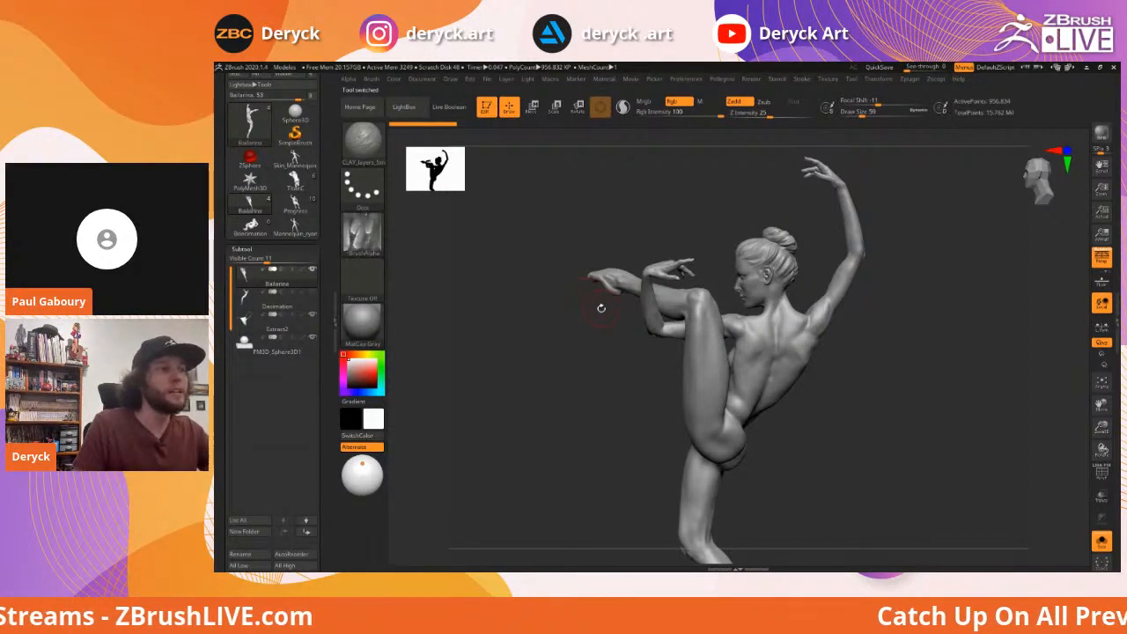
Apply a different material from LightBox's Material tab, then turn the ballerina around to review it
{"action": "key", "text": "comma"}
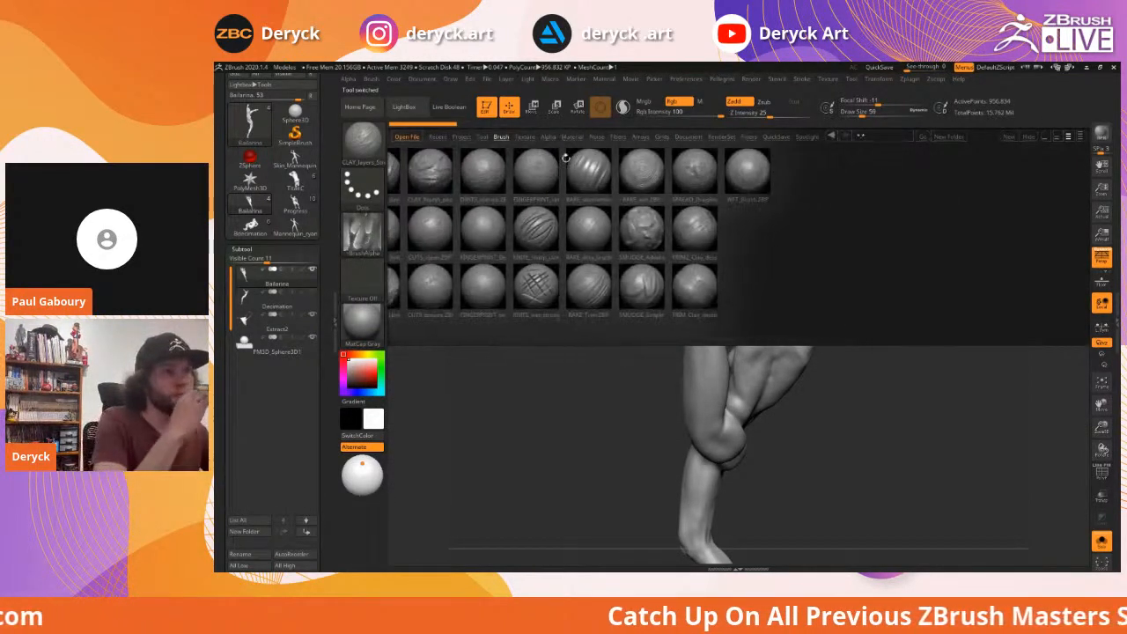
{"action": "left_click", "coordinate": [571, 137]}
{"action": "double_click", "coordinate": [520, 281]}
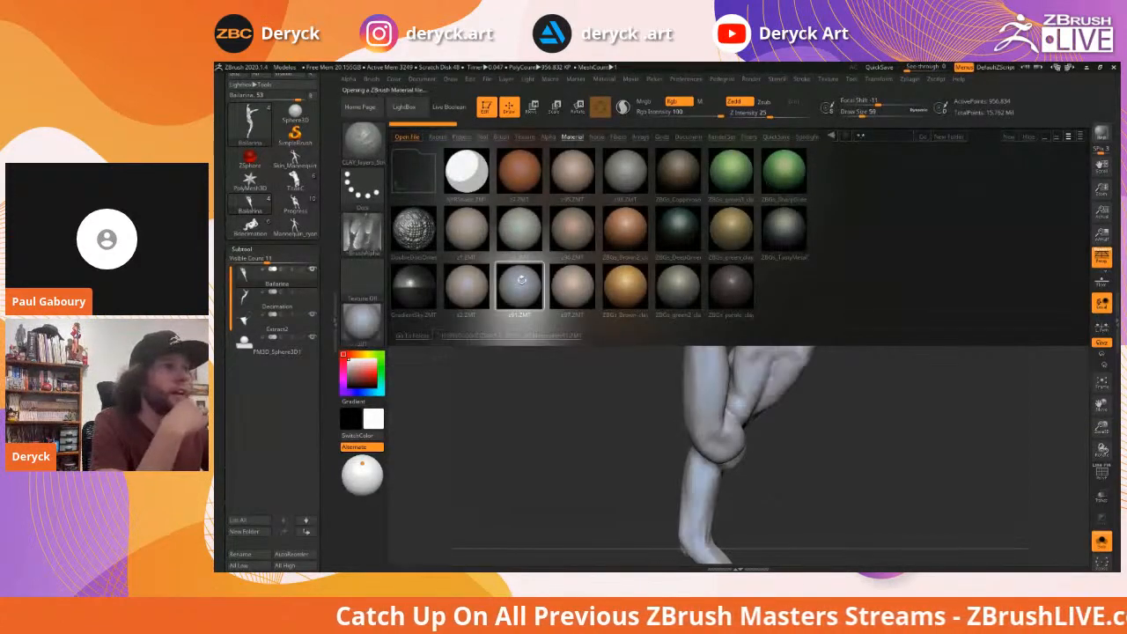
{"action": "key", "text": "comma"}
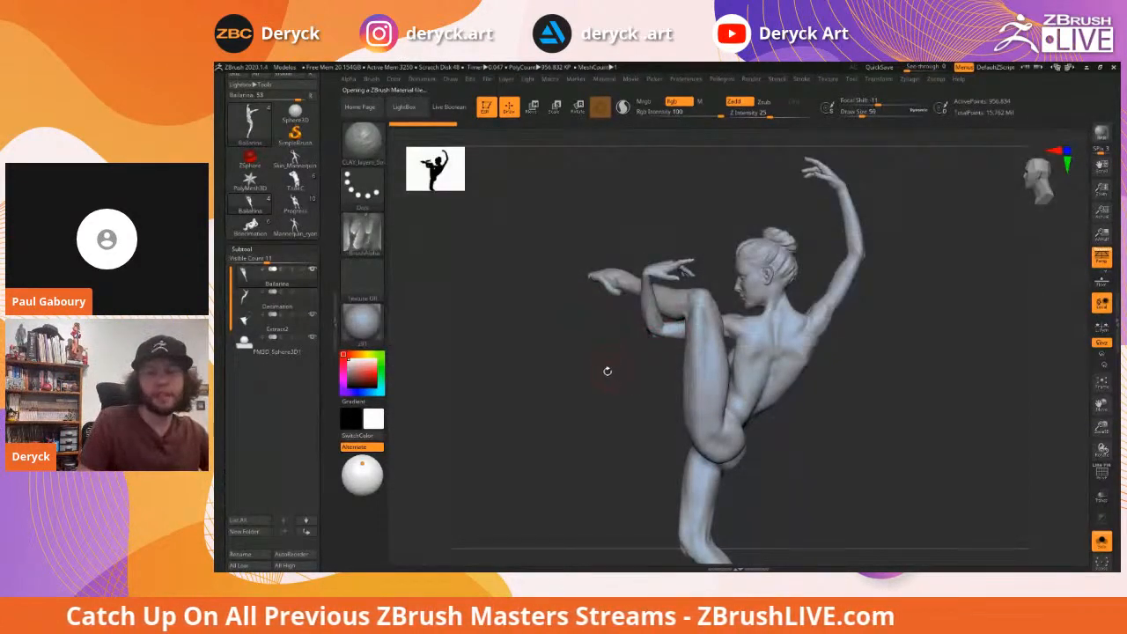
{"action": "left_click_drag", "start_coordinate": [604, 378], "coordinate": [874, 391]}
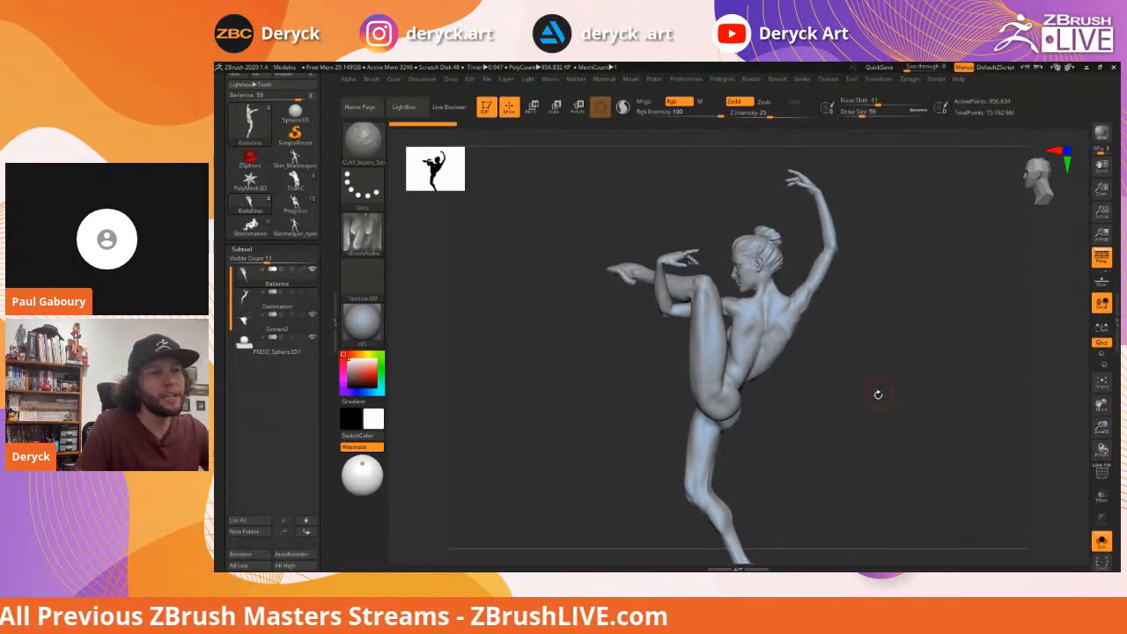
{"action": "mouse_move", "coordinate": [875, 408]}
{"action": "left_mouse_down", "text": "alt"}
{"action": "mouse_move", "coordinate": [862, 384]}
{"action": "mouse_move", "coordinate": [880, 426]}
{"action": "mouse_move", "coordinate": [861, 397]}
{"action": "mouse_move", "coordinate": [879, 400]}
{"action": "left_mouse_up", "text": "alt"}
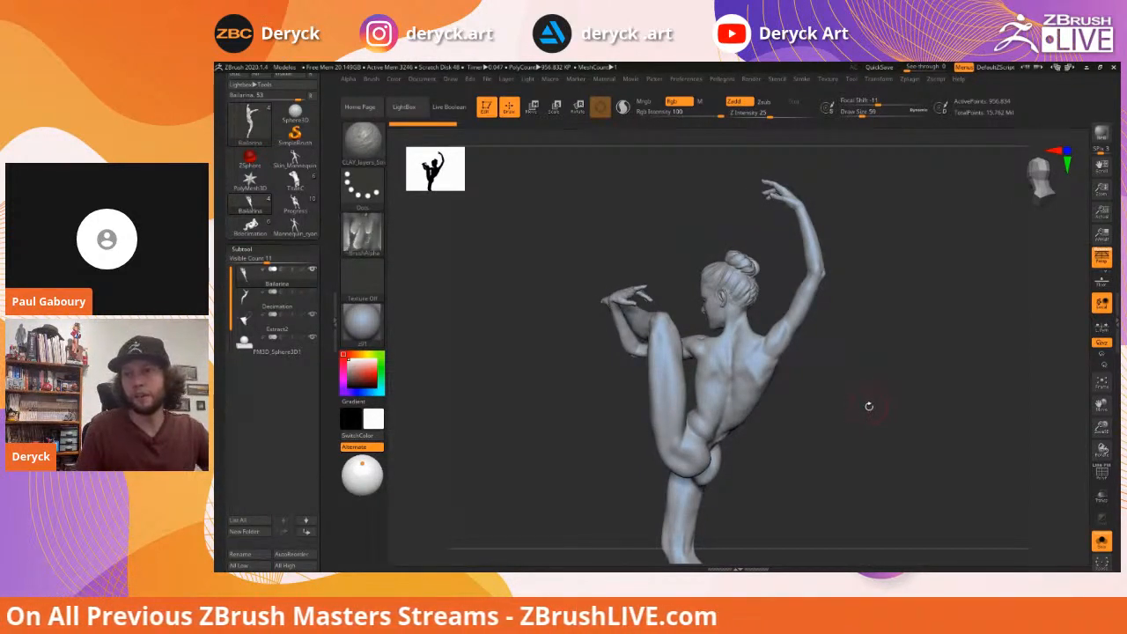
{"action": "left_click_drag", "start_coordinate": [863, 388], "coordinate": [856, 388]}
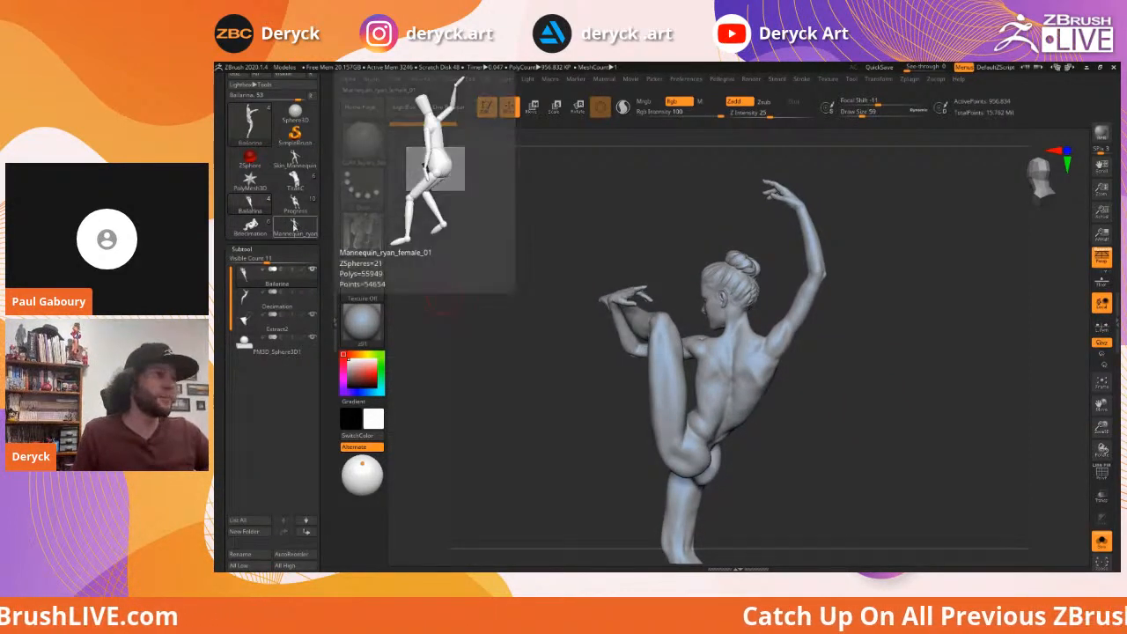
Load the Mannequin_ryan_female_01 mannequin and turn it from side view to front
{"action": "left_click", "coordinate": [297, 229]}
{"action": "left_click_drag", "start_coordinate": [568, 337], "coordinate": [599, 320]}
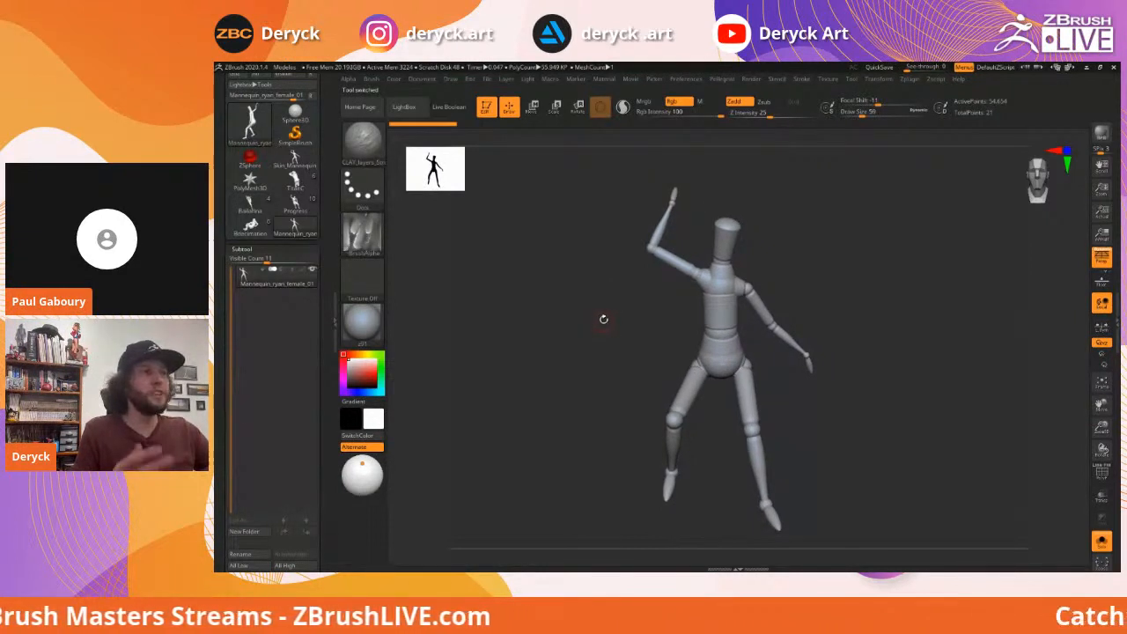
{"action": "left_click_drag", "start_coordinate": [603, 318], "coordinate": [621, 311]}
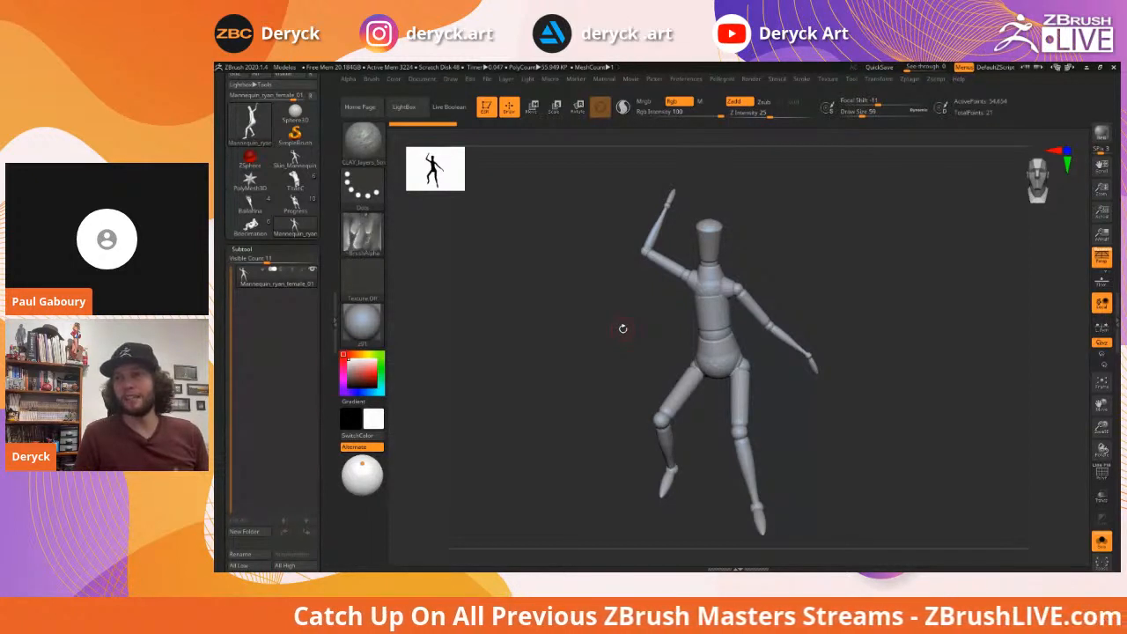
{"action": "left_click_drag", "start_coordinate": [825, 286], "coordinate": [818, 277], "text": "alt"}
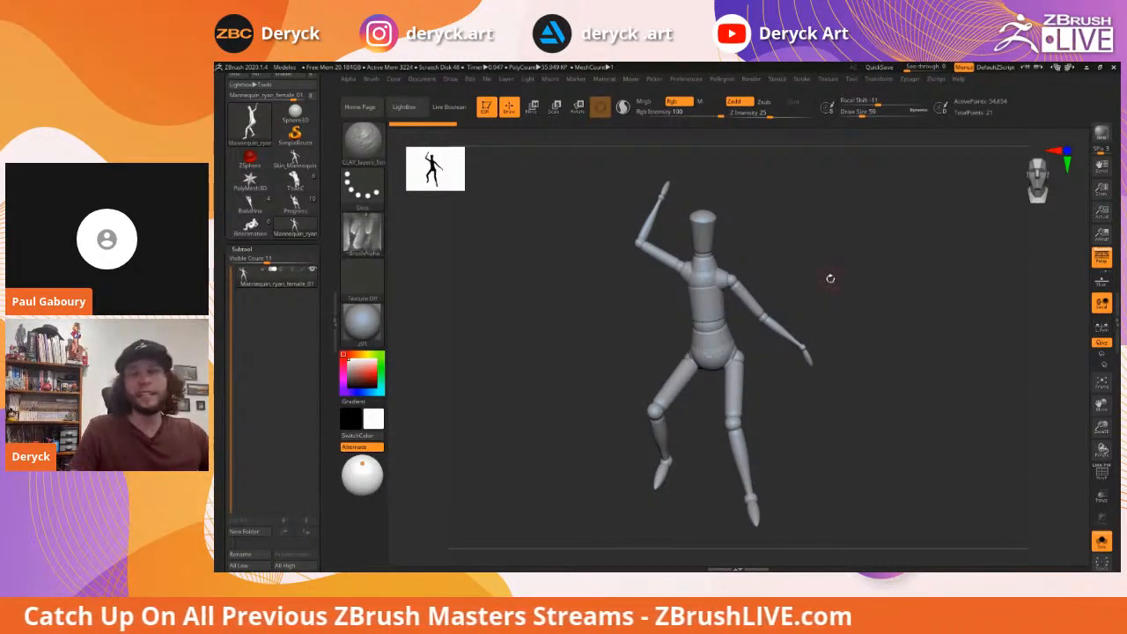
{"action": "left_click_drag", "start_coordinate": [810, 264], "coordinate": [807, 264]}
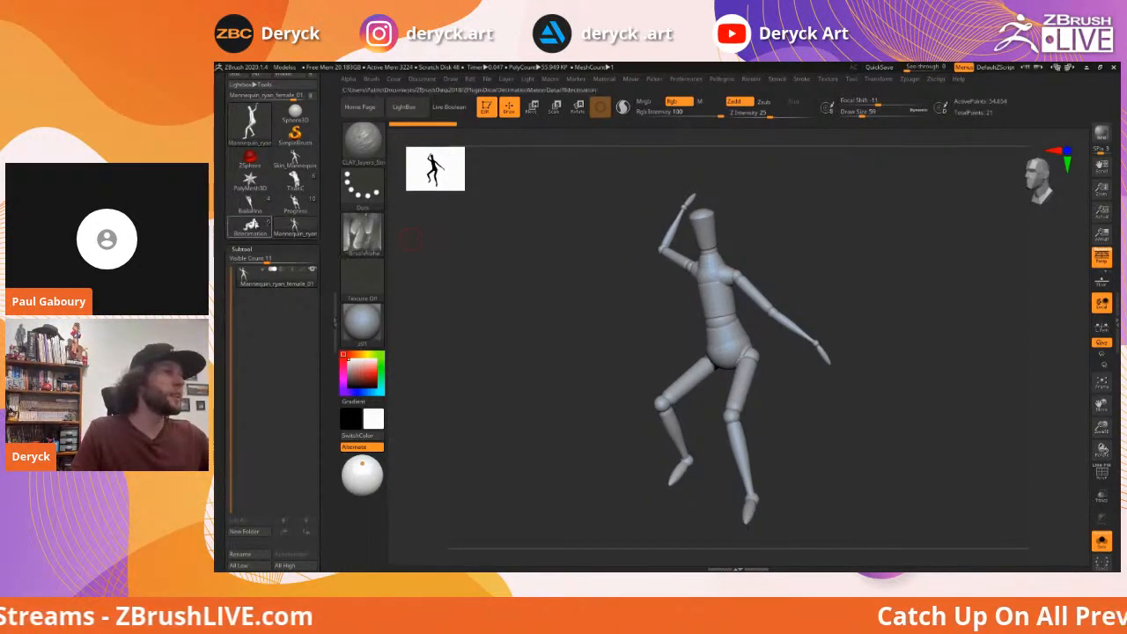
Orbit the mannequin to other angles, then swap in the muscular Progress figure sculpt
{"action": "mouse_move", "coordinate": [264, 212]}
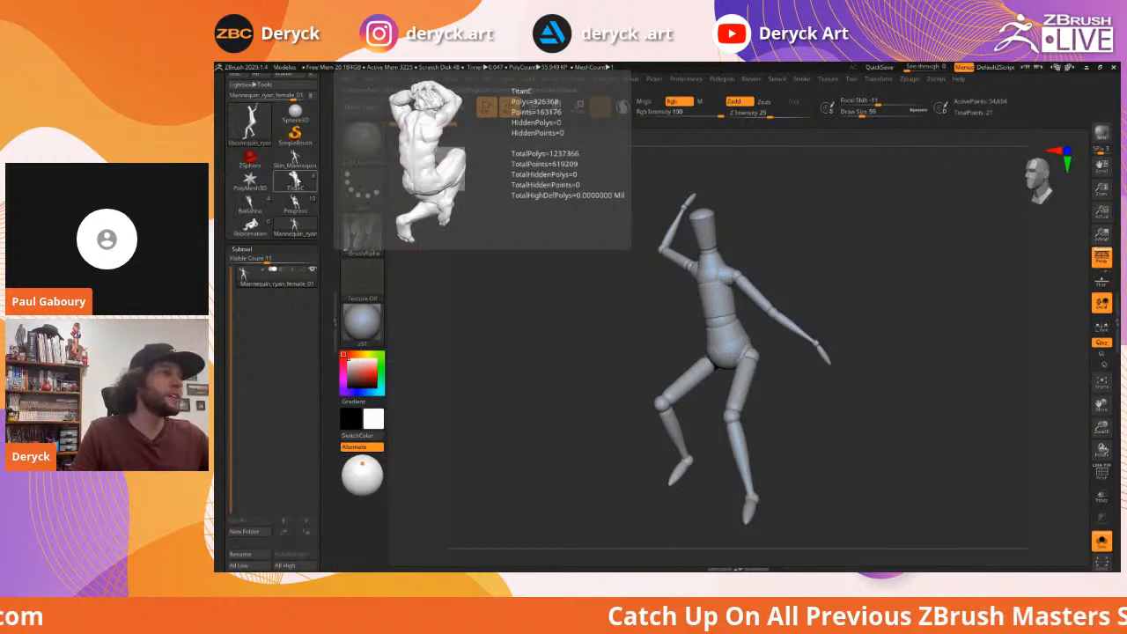
{"action": "mouse_move", "coordinate": [294, 185]}
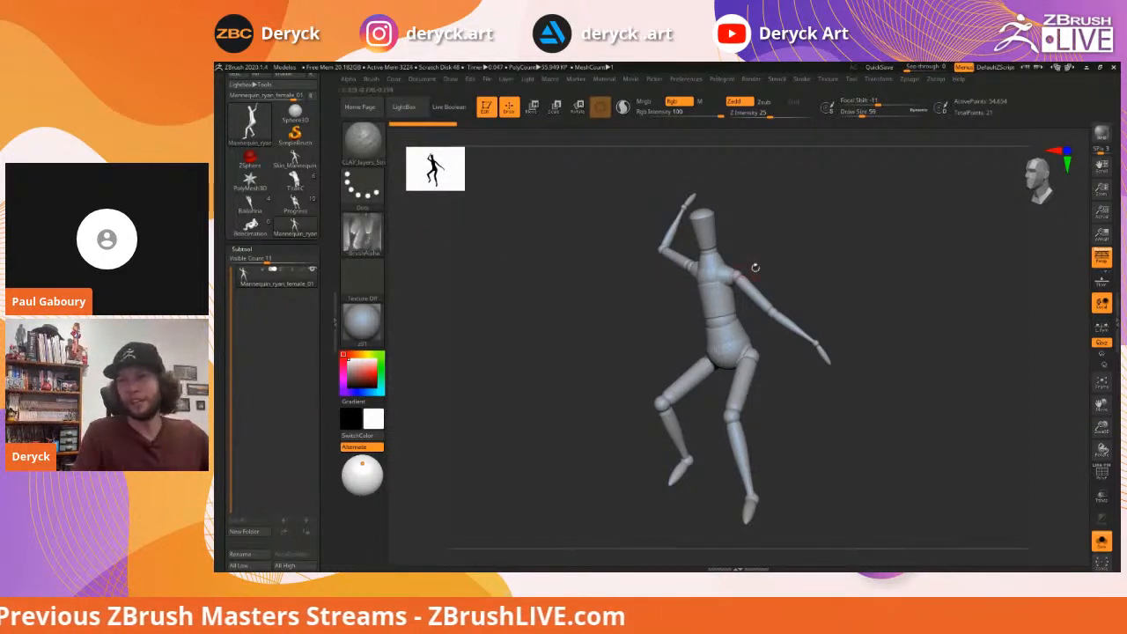
{"action": "mouse_move", "coordinate": [796, 247]}
{"action": "left_mouse_down"}
{"action": "mouse_move", "coordinate": [822, 252]}
{"action": "mouse_move", "coordinate": [810, 262]}
{"action": "left_mouse_up"}
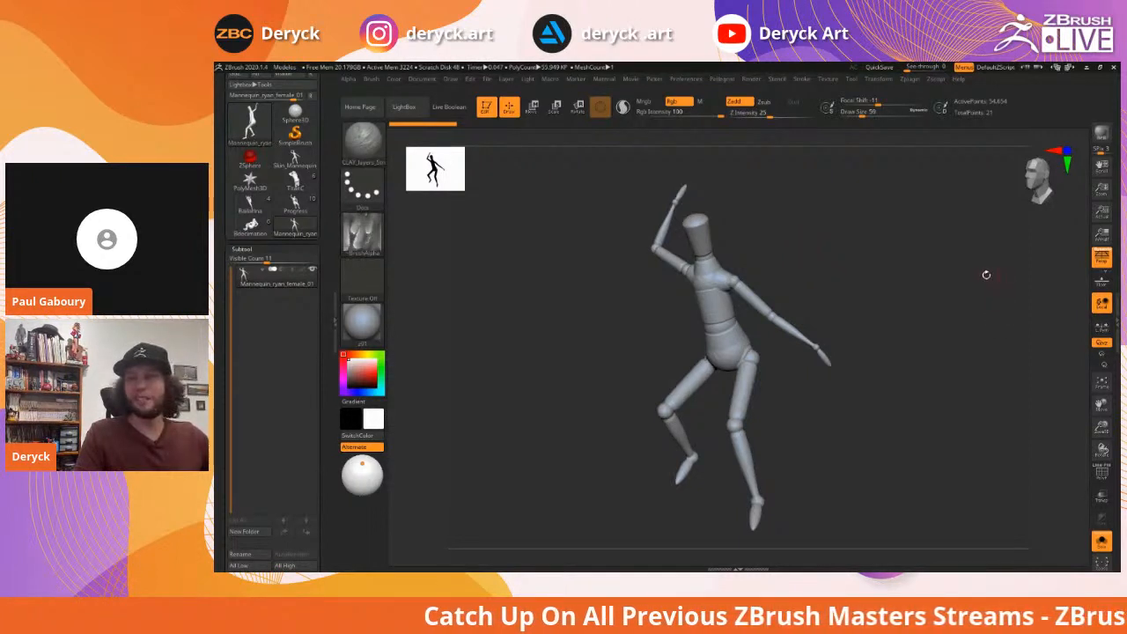
{"action": "left_click_drag", "start_coordinate": [807, 258], "coordinate": [832, 261]}
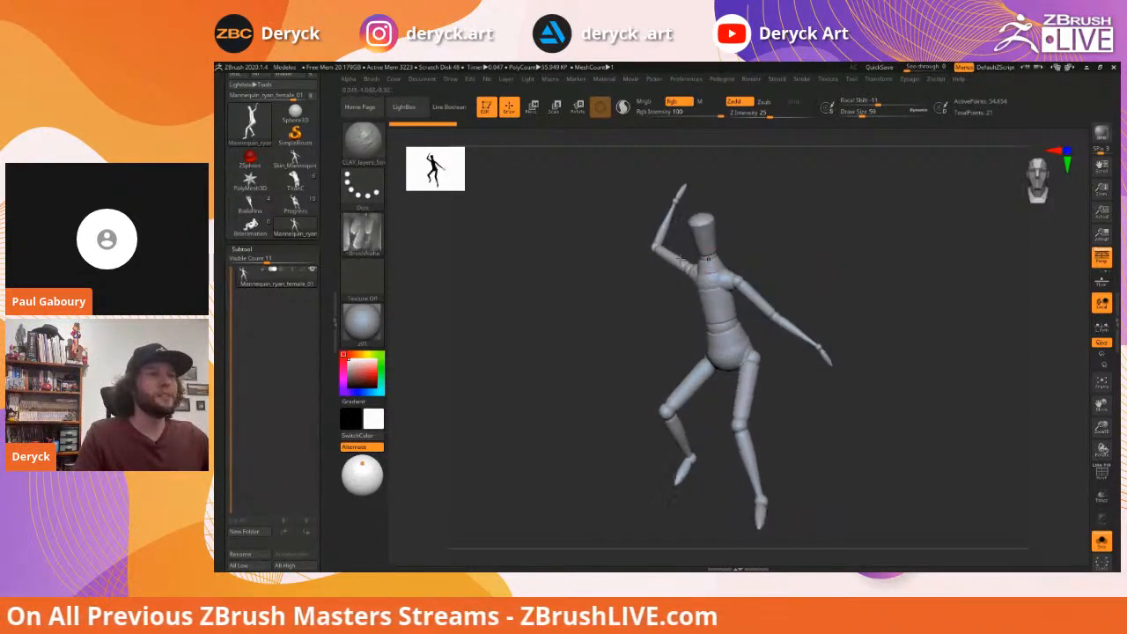
{"action": "mouse_move", "coordinate": [297, 208]}
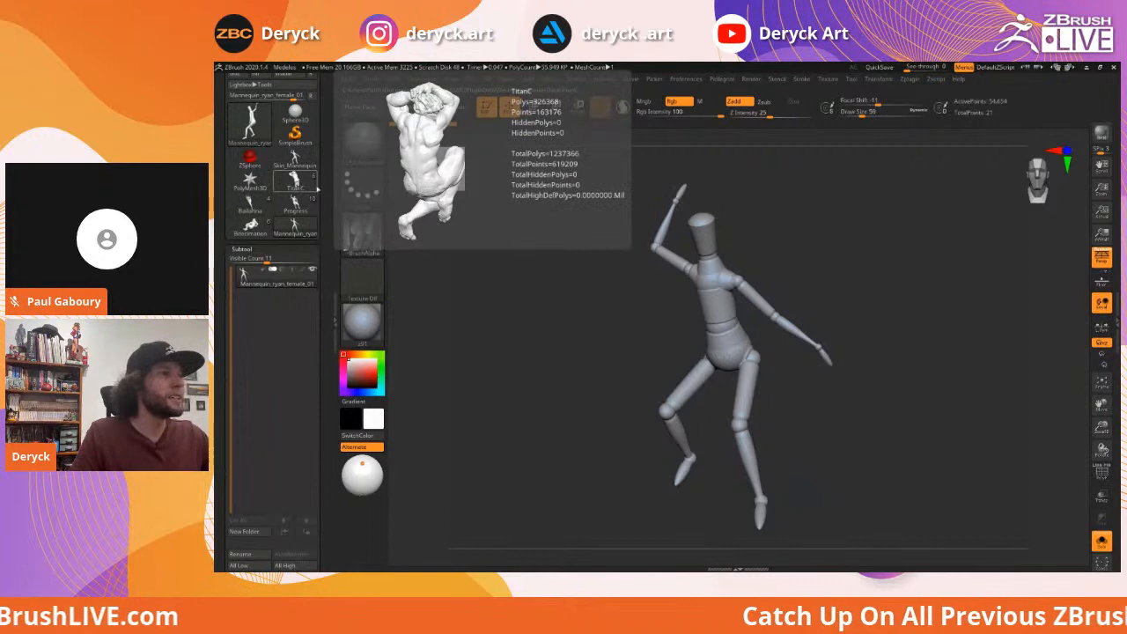
{"action": "left_click_drag", "start_coordinate": [547, 261], "coordinate": [502, 260]}
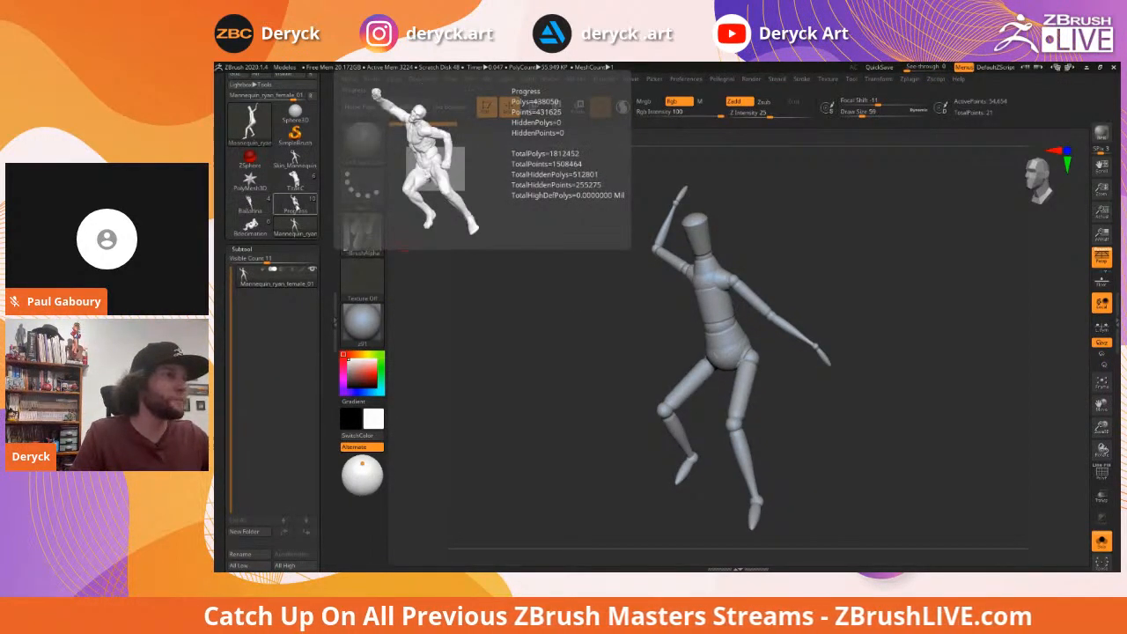
{"action": "left_click", "coordinate": [296, 207]}
{"action": "left_click_drag", "start_coordinate": [629, 295], "coordinate": [599, 289]}
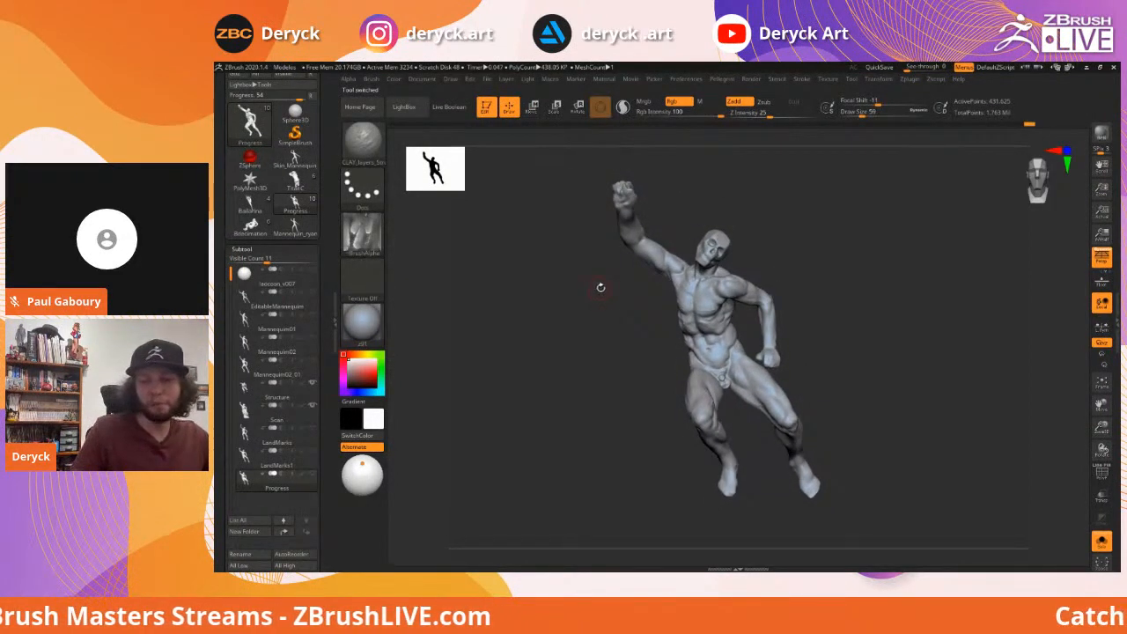
{"action": "left_click_drag", "start_coordinate": [602, 304], "coordinate": [579, 302]}
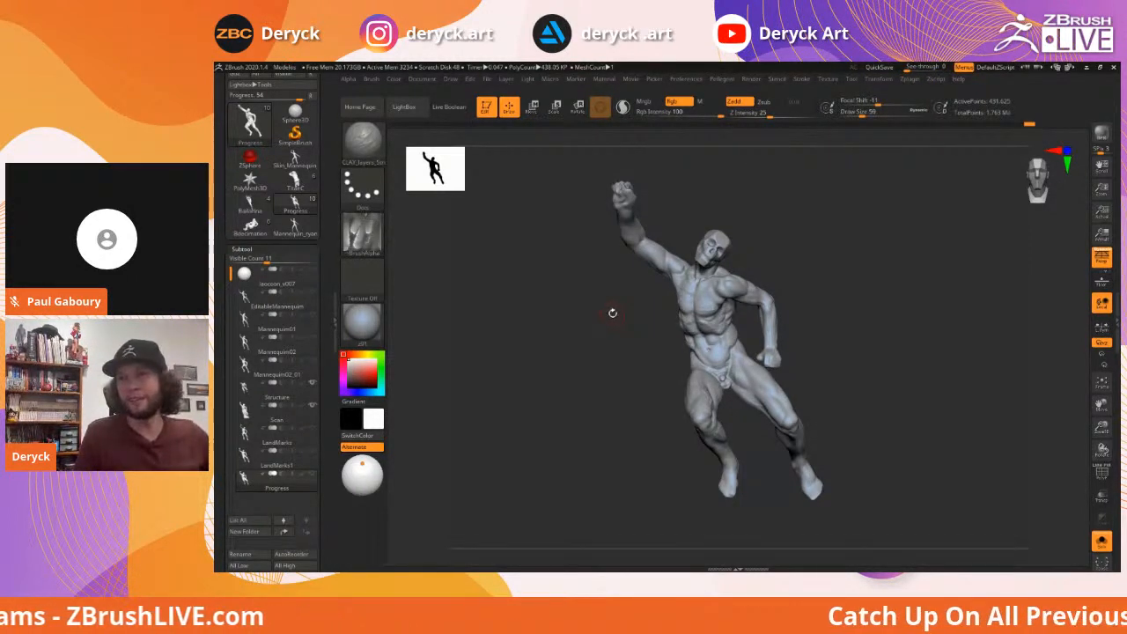
{"action": "left_click_drag", "start_coordinate": [606, 319], "coordinate": [610, 320]}
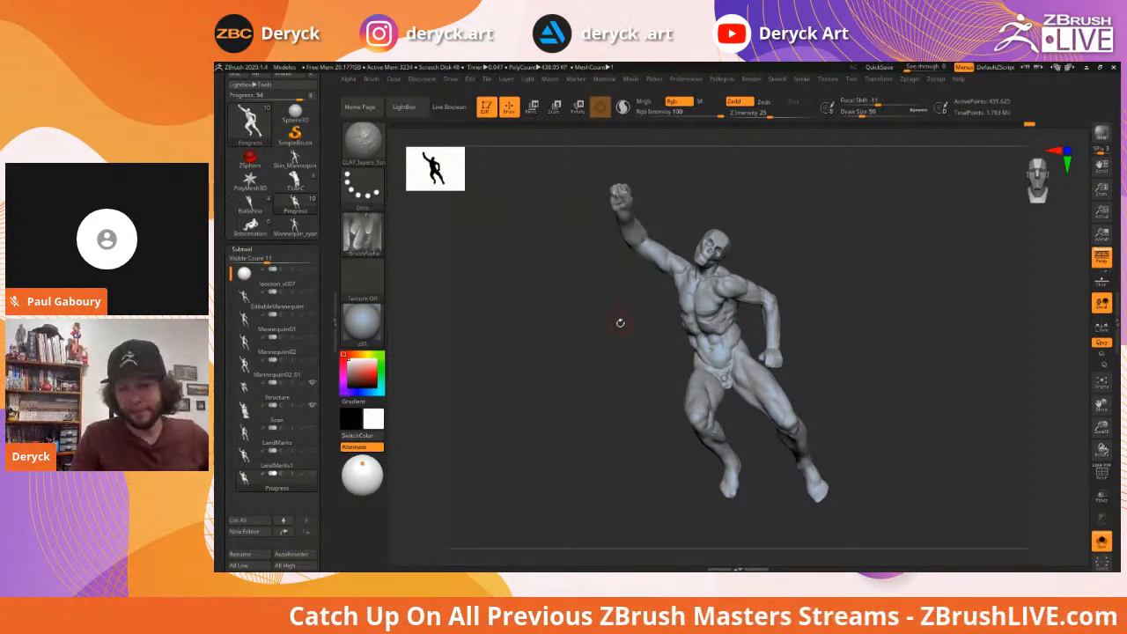
{"action": "left_click_drag", "start_coordinate": [619, 322], "coordinate": [606, 322]}
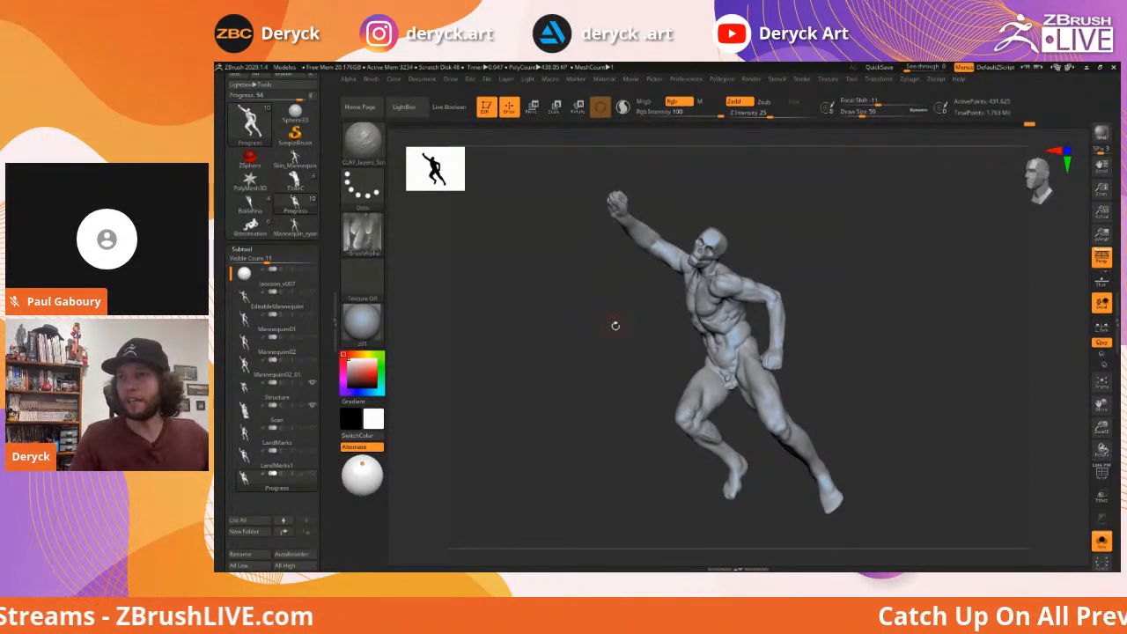
{"action": "left_click_drag", "start_coordinate": [606, 324], "coordinate": [601, 323]}
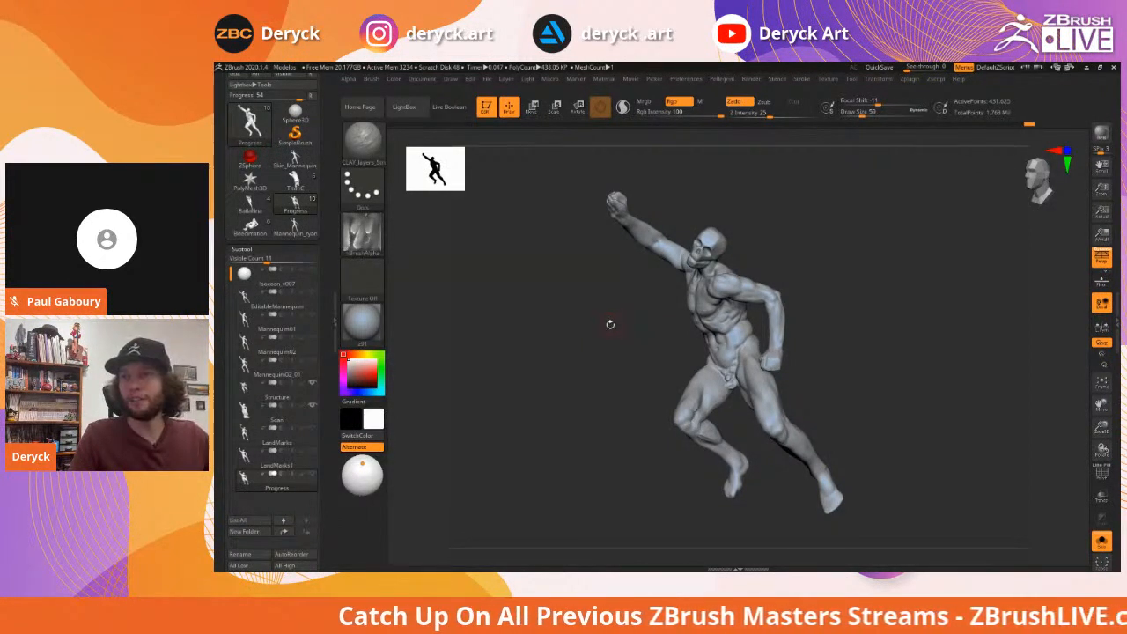
{"action": "left_click_drag", "start_coordinate": [608, 322], "coordinate": [605, 323]}
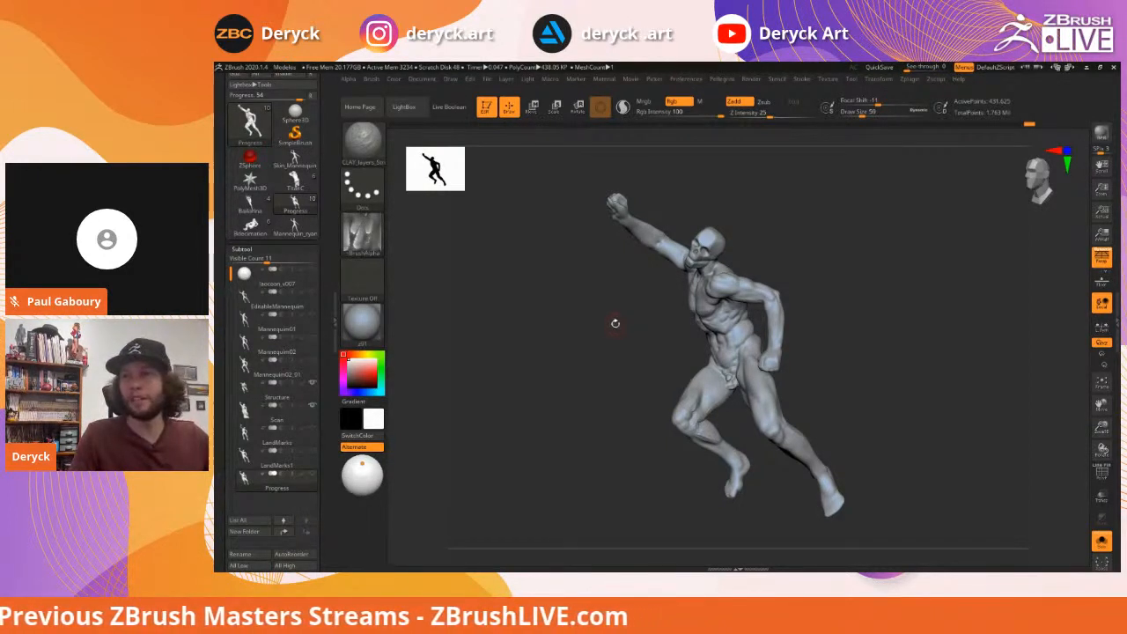
{"action": "left_click_drag", "start_coordinate": [629, 305], "coordinate": [608, 312]}
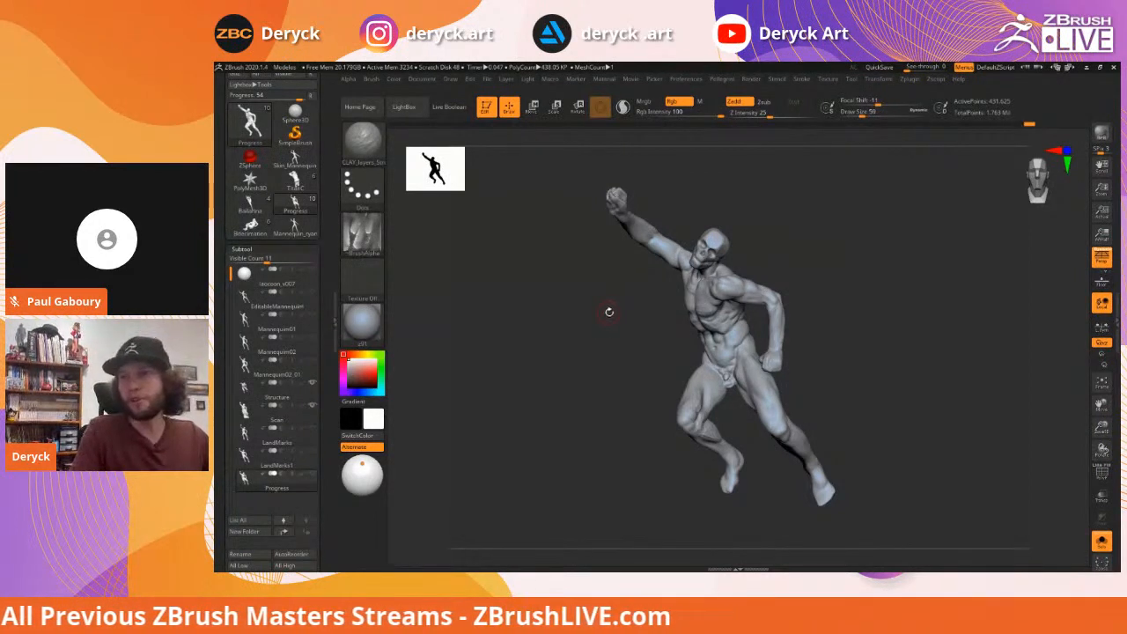
{"action": "left_click_drag", "start_coordinate": [611, 312], "coordinate": [603, 318]}
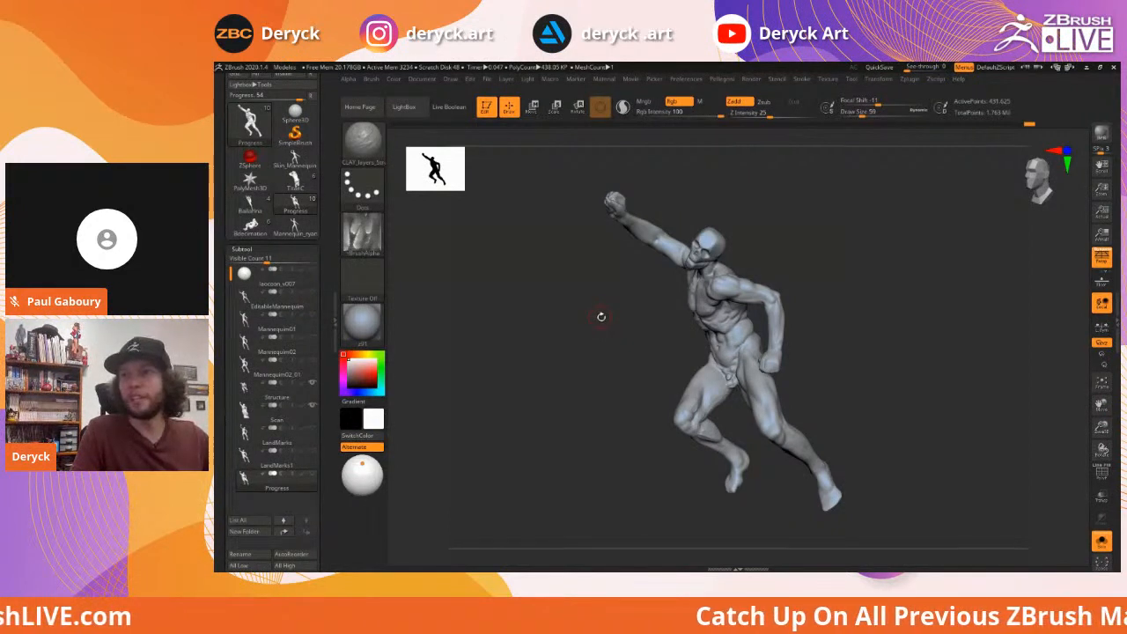
{"action": "left_click_drag", "start_coordinate": [602, 309], "coordinate": [604, 310]}
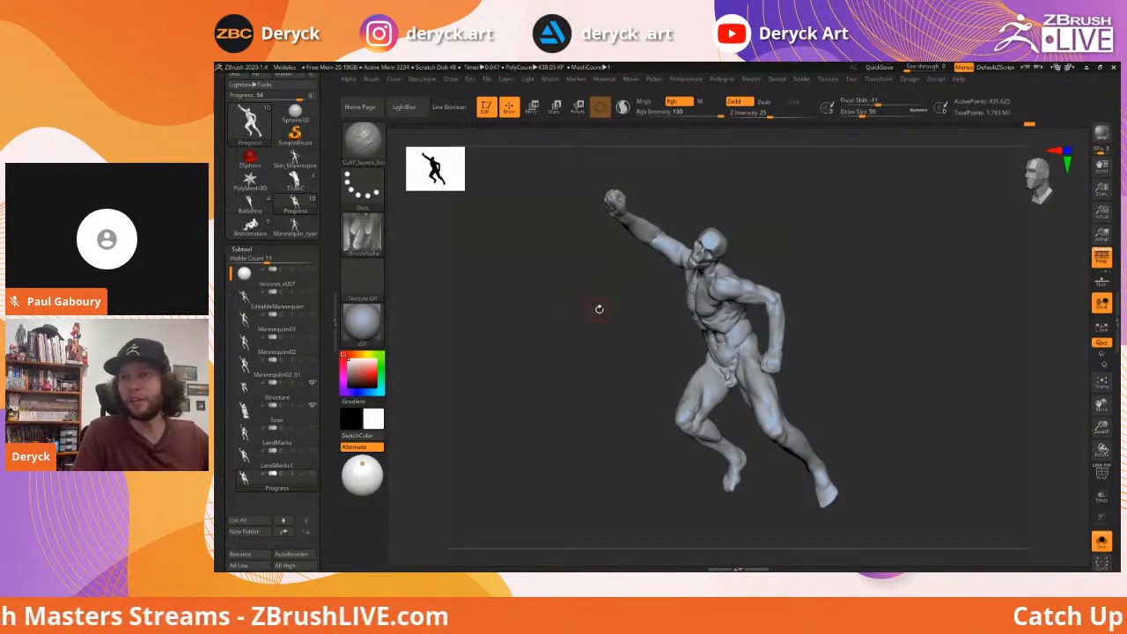
{"action": "mouse_move", "coordinate": [607, 300]}
{"action": "left_mouse_down"}
{"action": "mouse_move", "coordinate": [591, 312]}
{"action": "mouse_move", "coordinate": [593, 303]}
{"action": "left_mouse_up"}
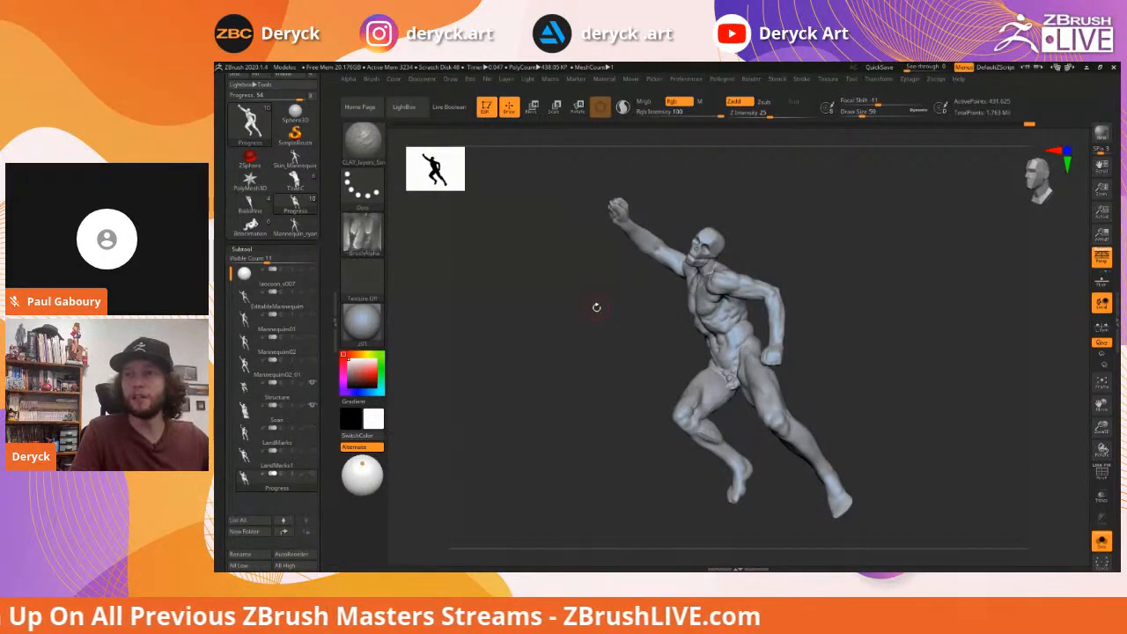
{"action": "left_click_drag", "start_coordinate": [602, 307], "coordinate": [572, 259]}
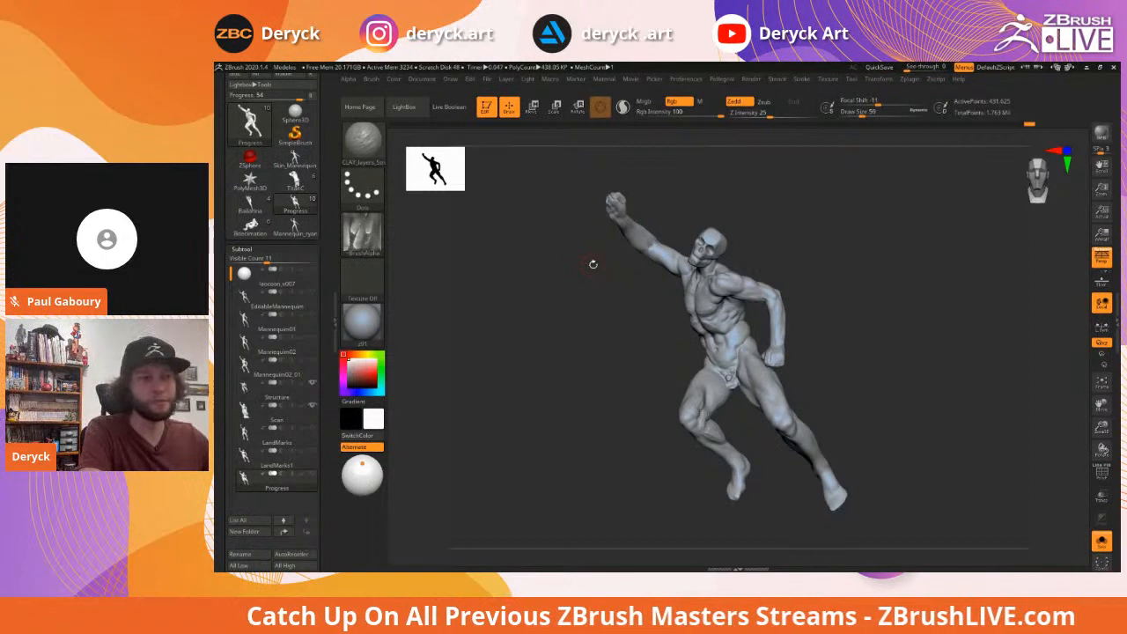
{"action": "left_click_drag", "start_coordinate": [542, 286], "coordinate": [579, 308]}
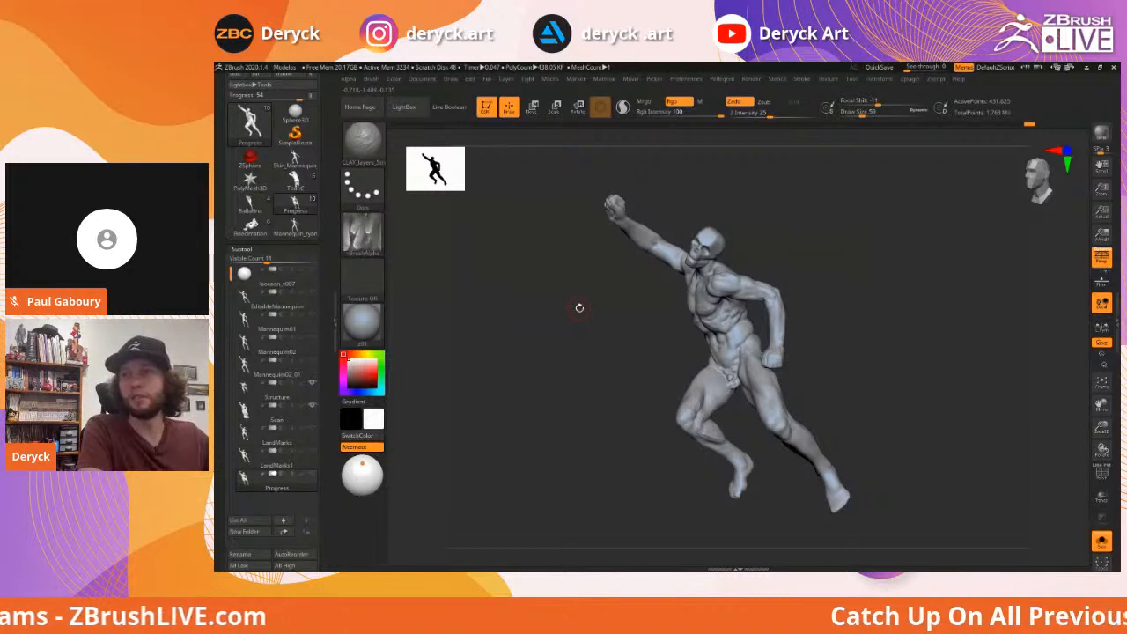
{"action": "left_click_drag", "start_coordinate": [556, 288], "coordinate": [574, 302]}
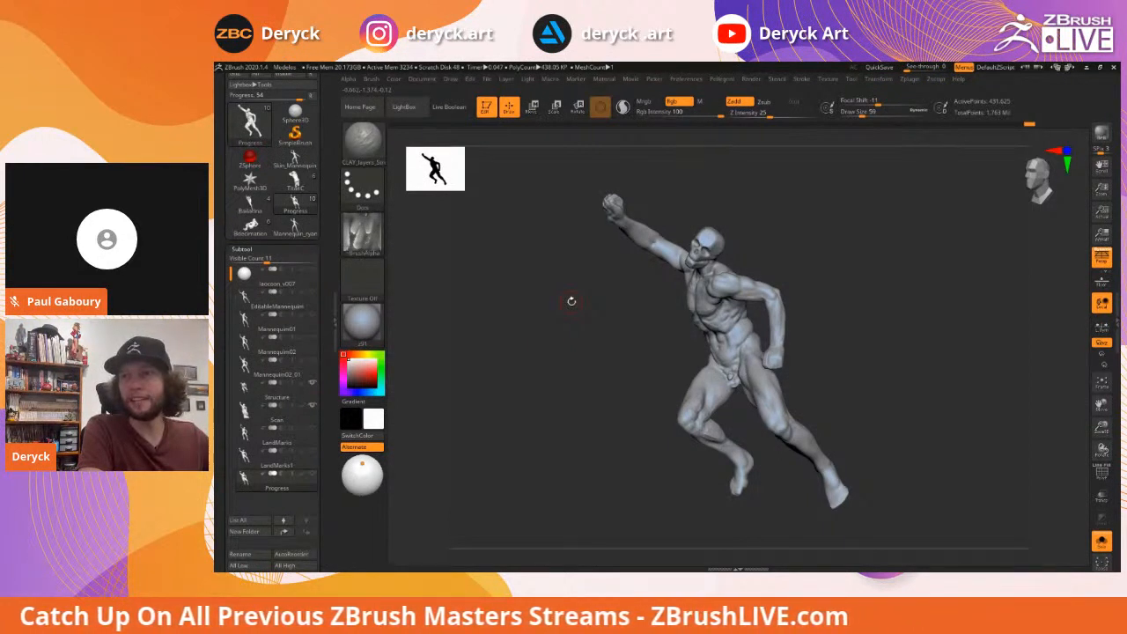
{"action": "left_click_drag", "start_coordinate": [526, 294], "coordinate": [654, 314]}
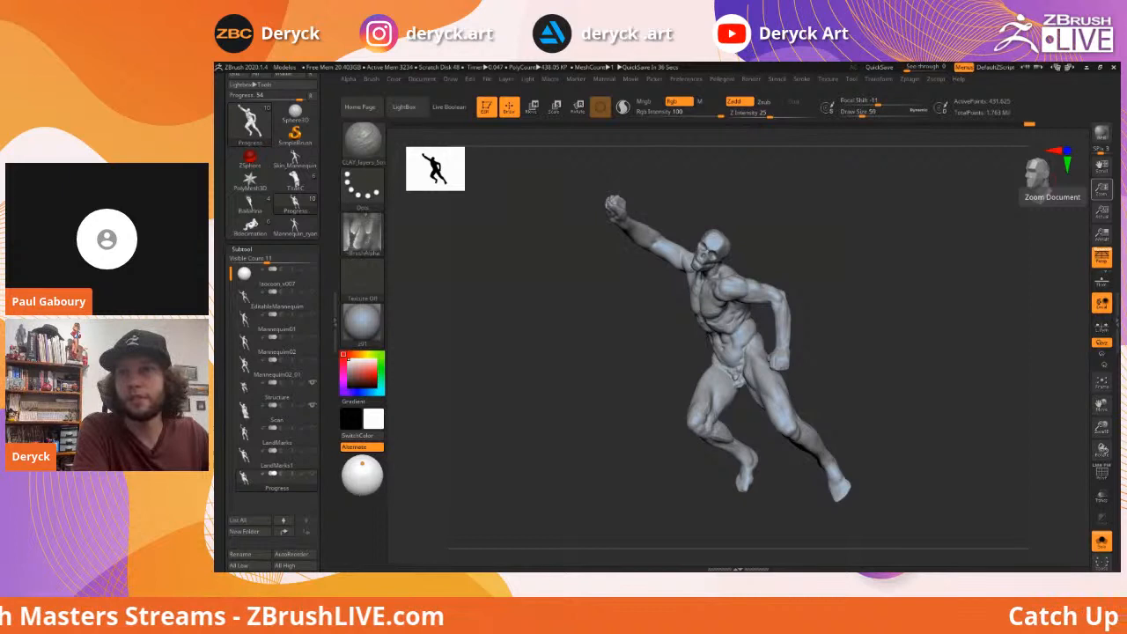
Scroll down through the Death of Marat renders and Lines/Key Lights breakdowns
{"action": "key", "text": "alt+Tab"}
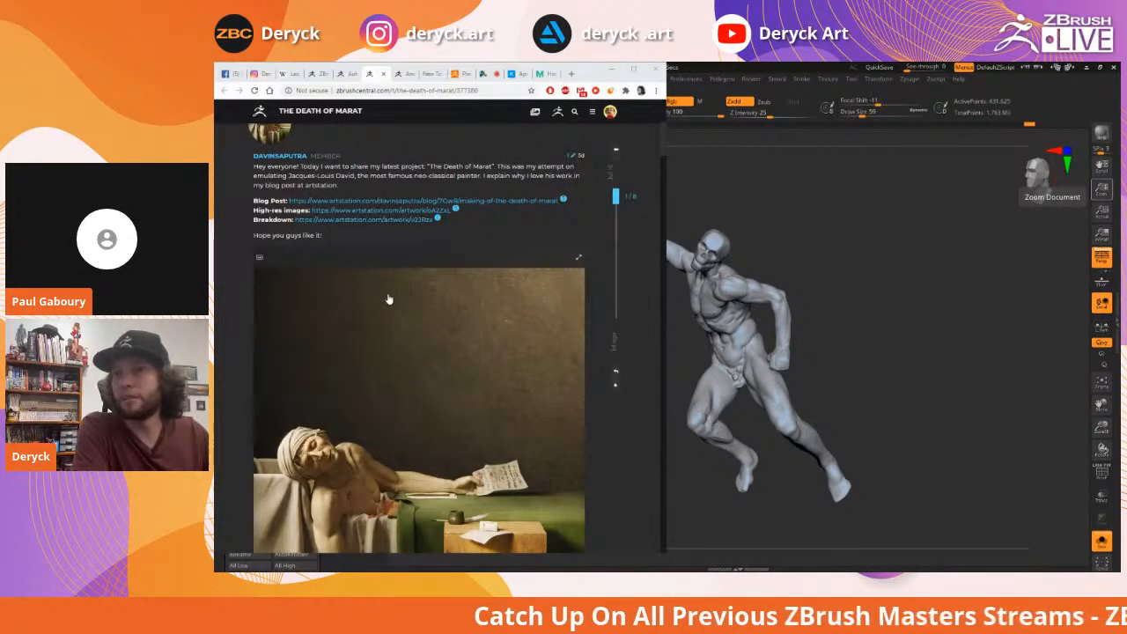
{"action": "scroll", "coordinate": [389, 299], "scroll_direction": "up", "scroll_amount": 1}
{"action": "scroll", "coordinate": [388, 300], "scroll_direction": "up", "scroll_amount": 1}
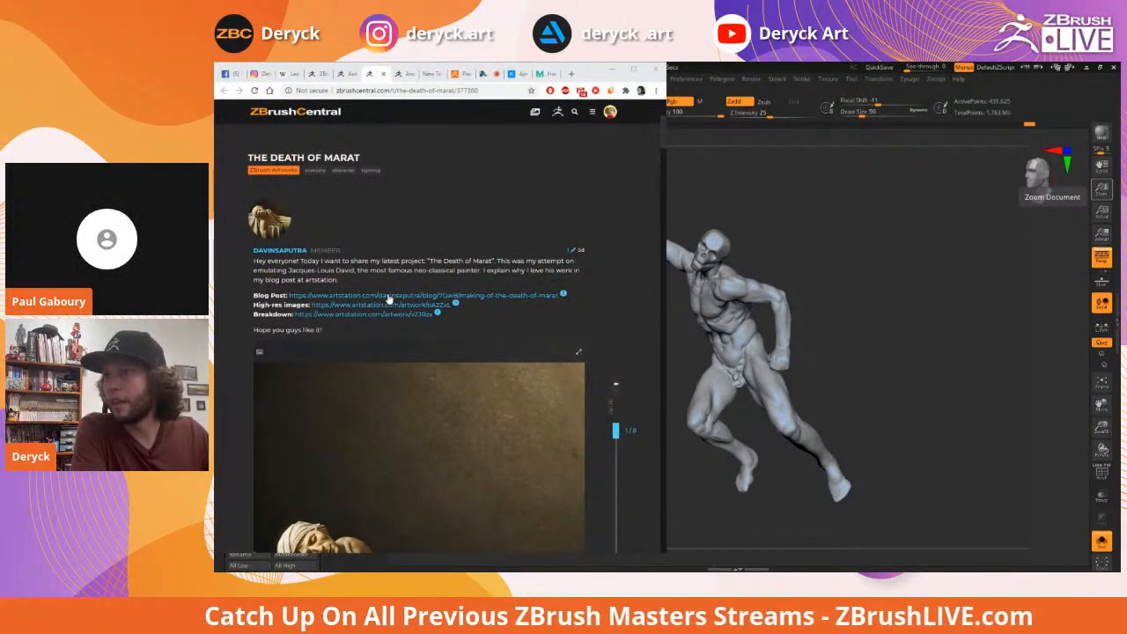
{"action": "scroll", "coordinate": [388, 300], "scroll_direction": "down", "scroll_amount": 1}
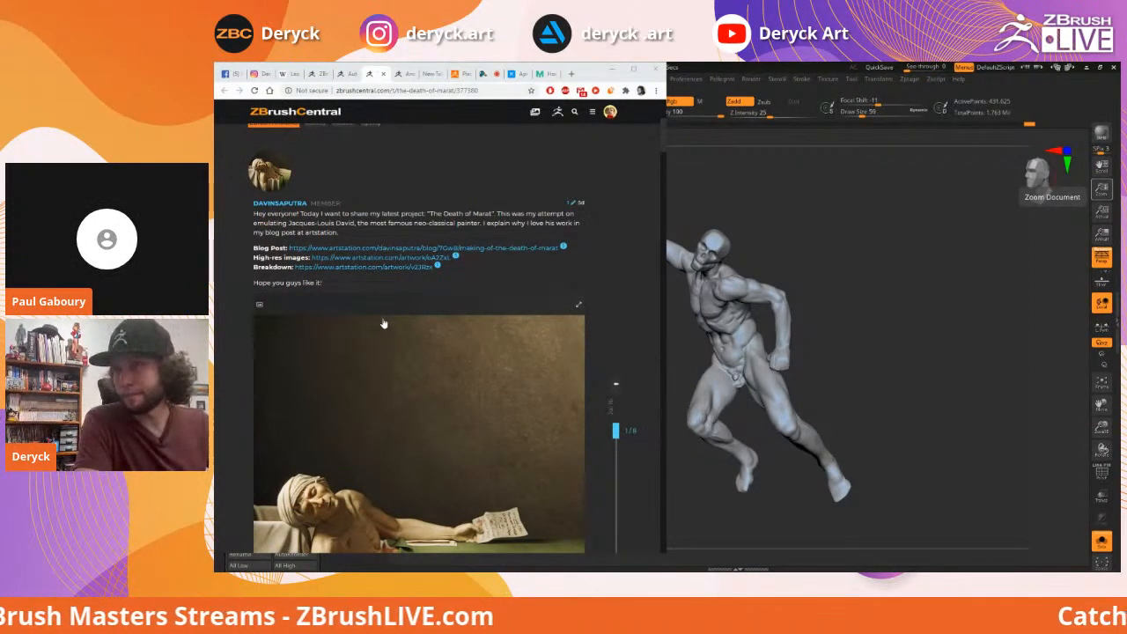
{"action": "scroll", "coordinate": [383, 324], "scroll_direction": "down", "scroll_amount": 1}
{"action": "scroll", "coordinate": [379, 252], "scroll_direction": "down", "scroll_amount": 1}
{"action": "scroll", "coordinate": [380, 252], "scroll_direction": "up", "scroll_amount": 1}
{"action": "scroll", "coordinate": [381, 257], "scroll_direction": "down", "scroll_amount": 10}
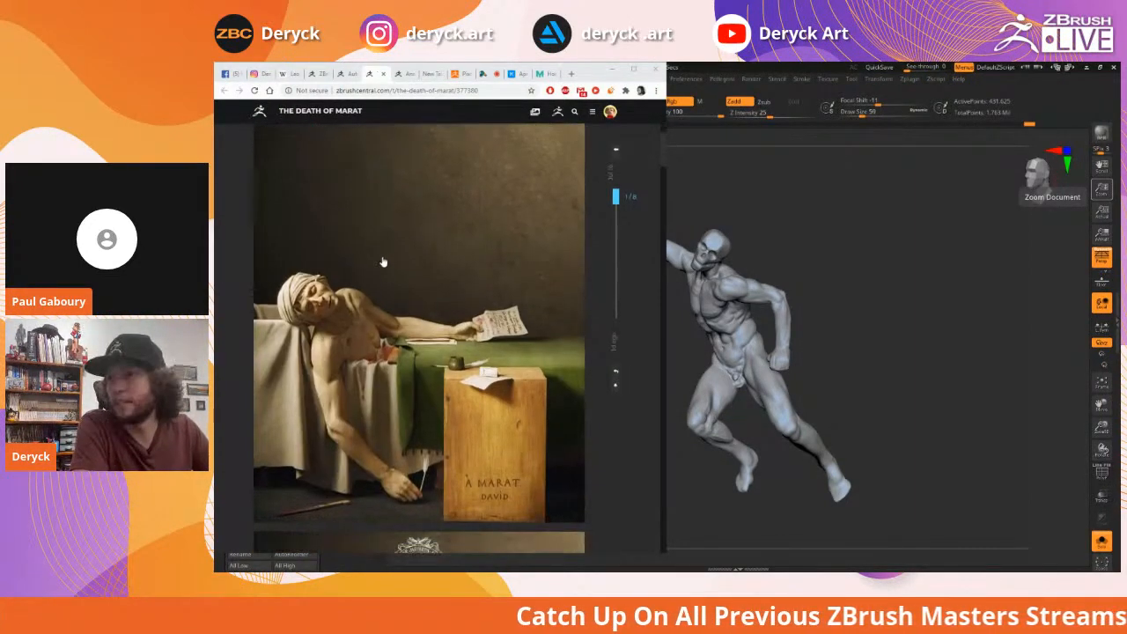
{"action": "scroll", "coordinate": [383, 262], "scroll_direction": "down", "scroll_amount": 10}
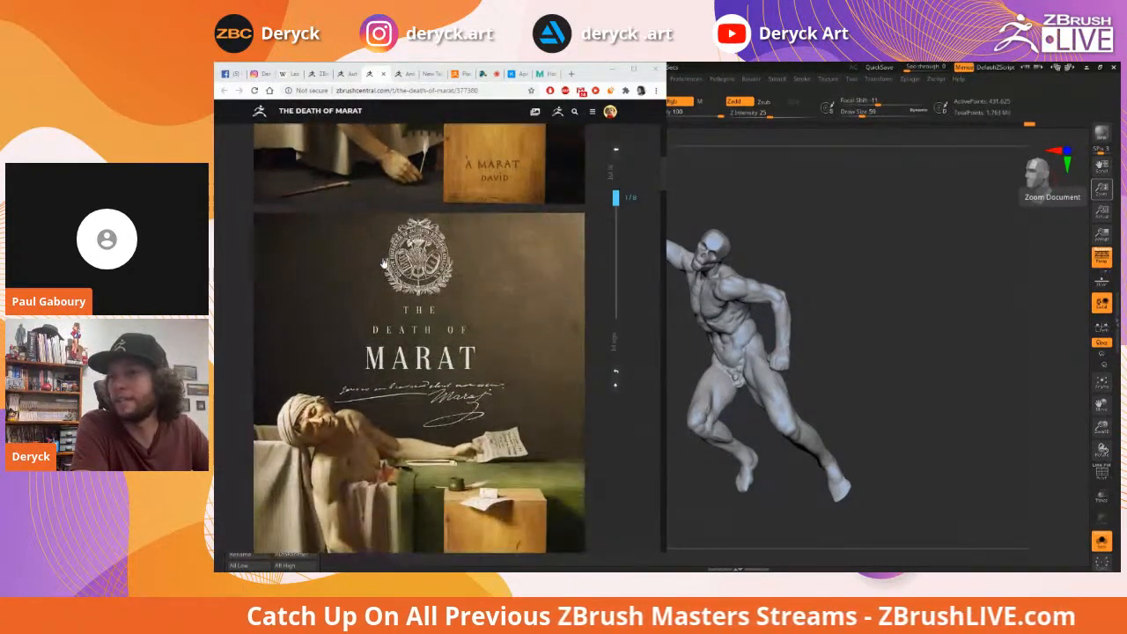
{"action": "scroll", "coordinate": [383, 263], "scroll_direction": "down", "scroll_amount": 3}
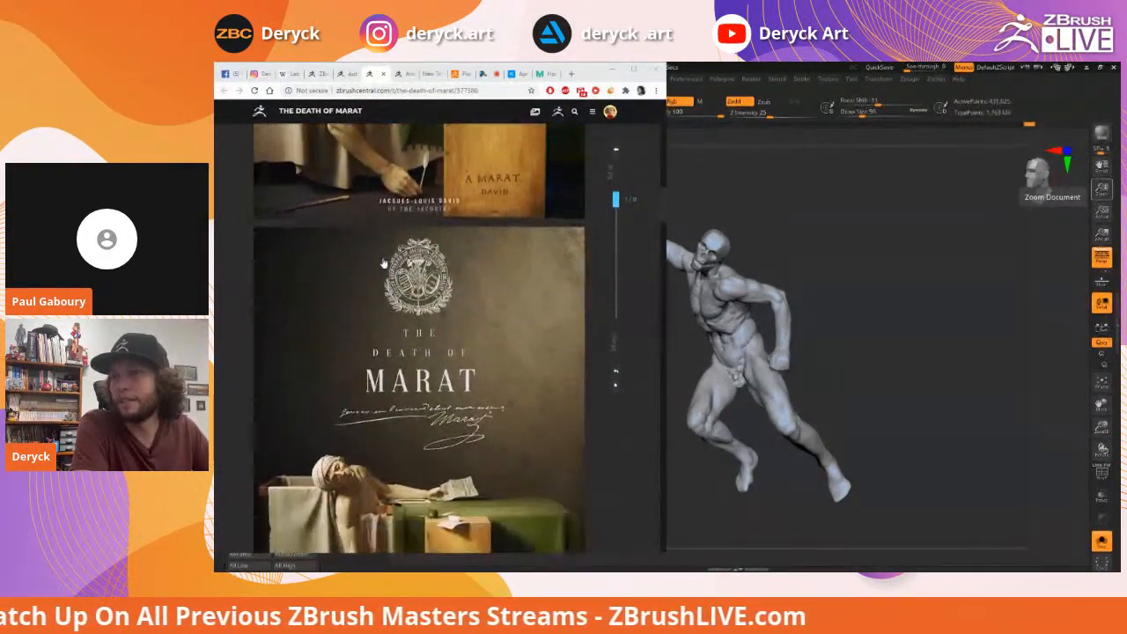
{"action": "scroll", "coordinate": [383, 263], "scroll_direction": "down", "scroll_amount": 5}
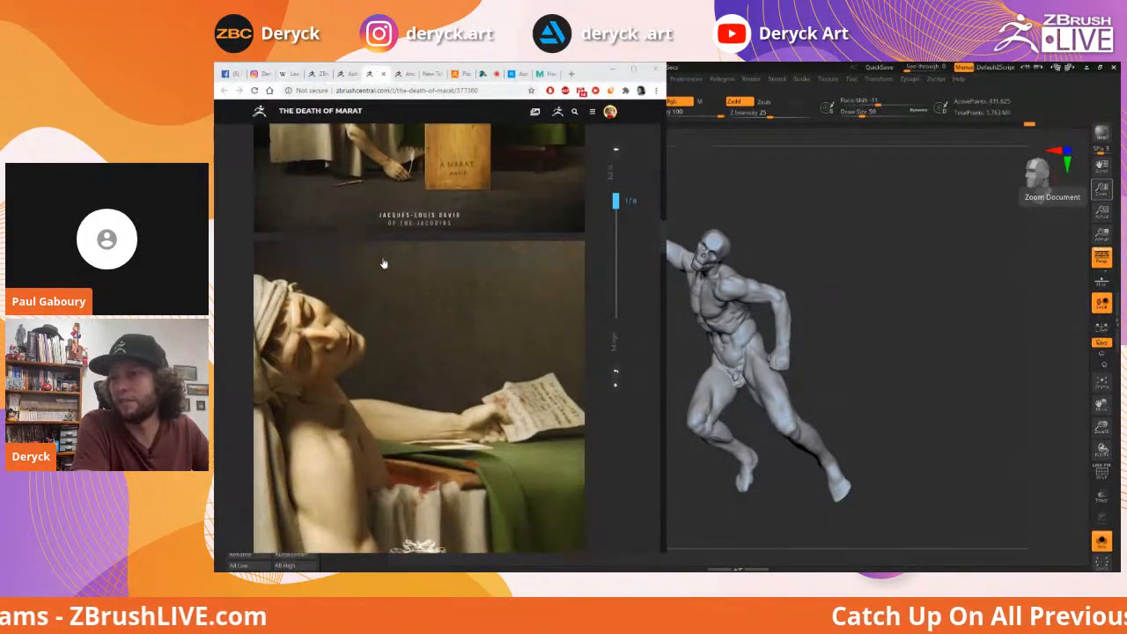
{"action": "scroll", "coordinate": [383, 263], "scroll_direction": "down", "scroll_amount": 2}
{"action": "scroll", "coordinate": [383, 262], "scroll_direction": "down", "scroll_amount": 6}
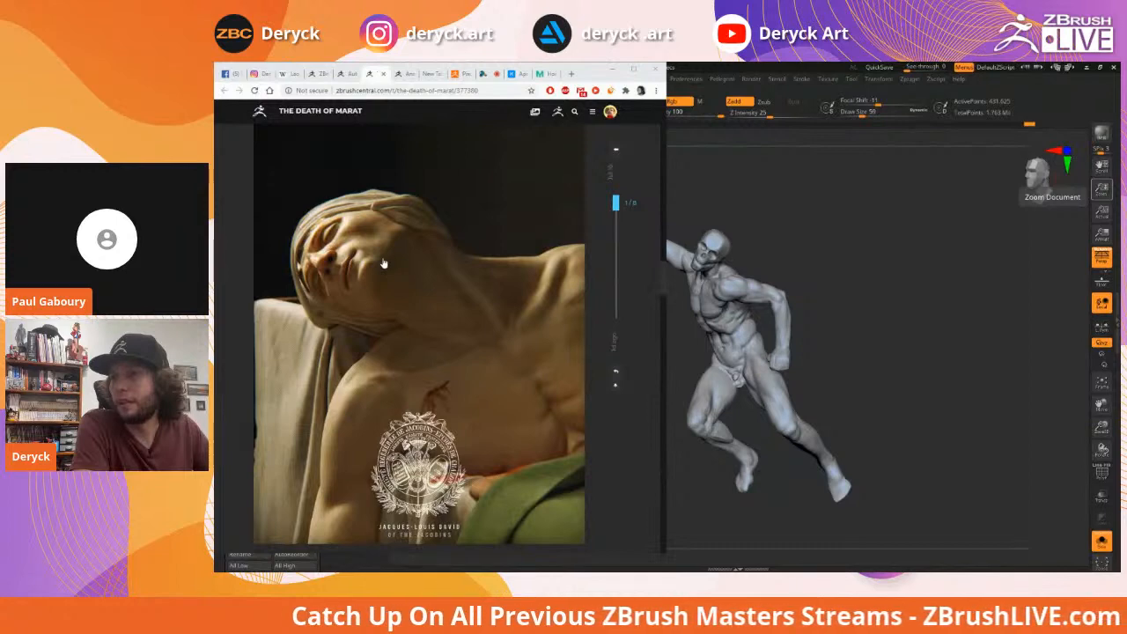
{"action": "scroll", "coordinate": [383, 263], "scroll_direction": "down", "scroll_amount": 3}
{"action": "scroll", "coordinate": [383, 262], "scroll_direction": "down", "scroll_amount": 5}
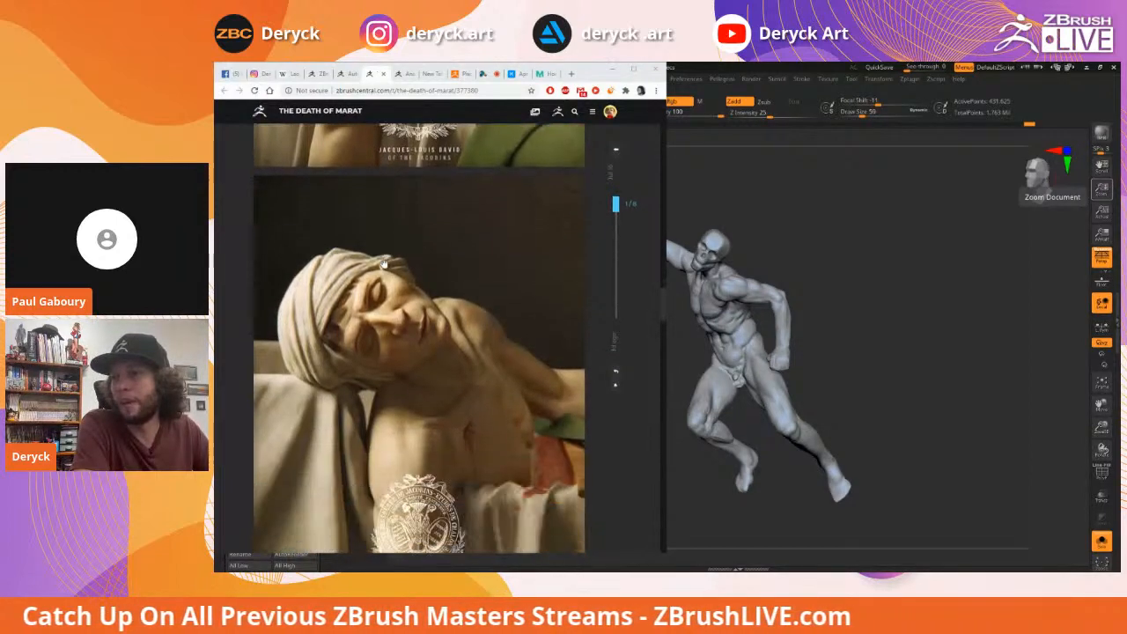
{"action": "scroll", "coordinate": [385, 271], "scroll_direction": "down", "scroll_amount": 6}
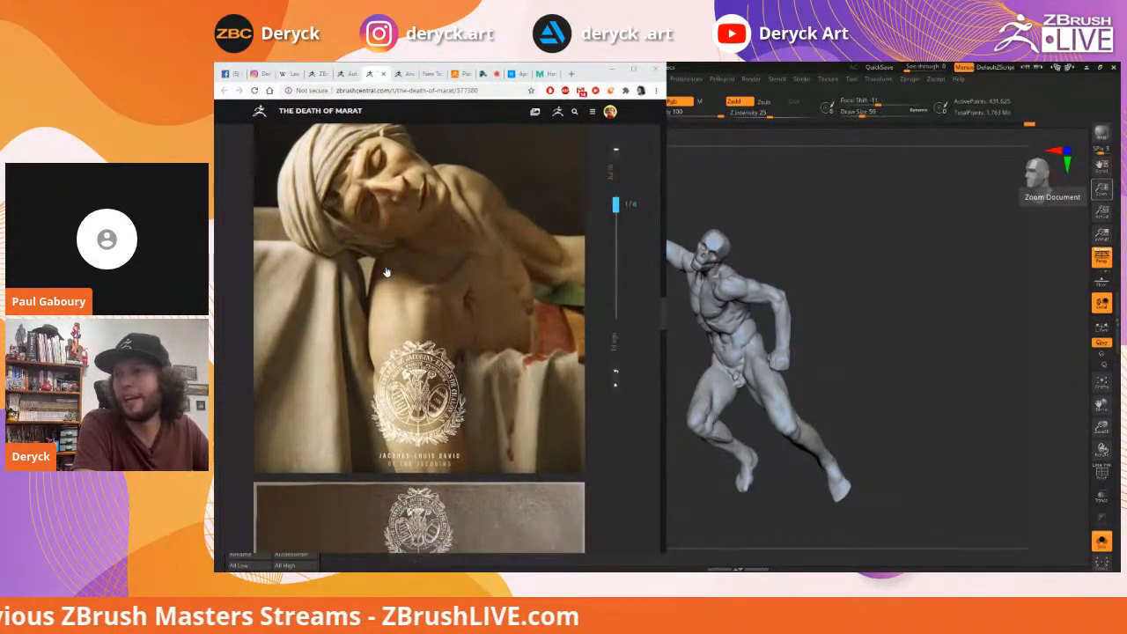
{"action": "scroll", "coordinate": [386, 271], "scroll_direction": "down", "scroll_amount": 10}
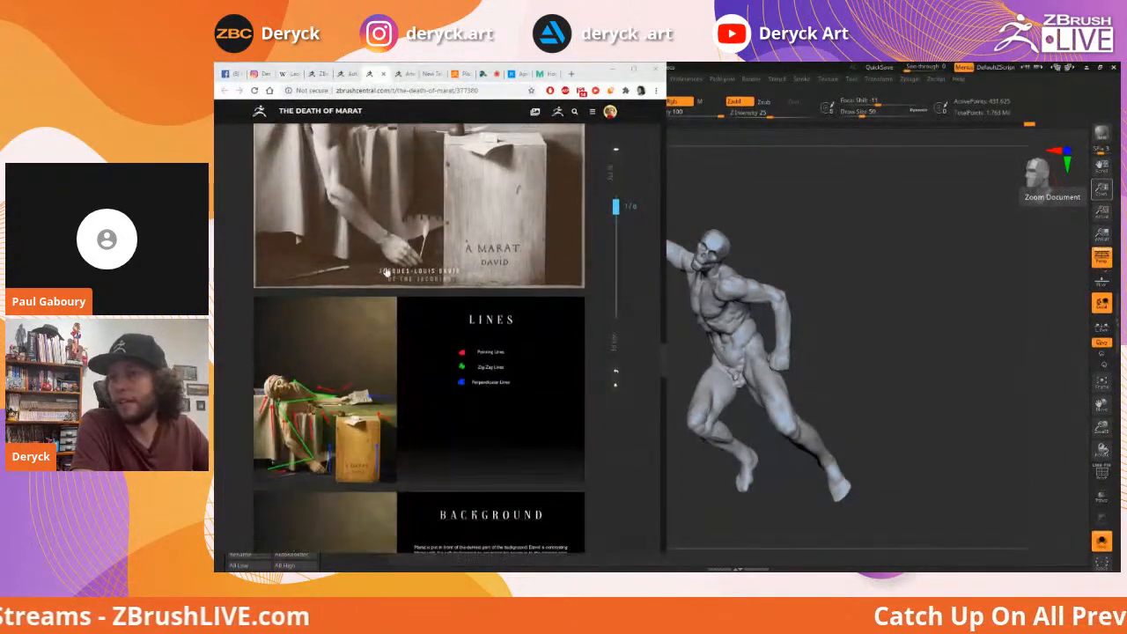
{"action": "scroll", "coordinate": [386, 271], "scroll_direction": "down", "scroll_amount": 5}
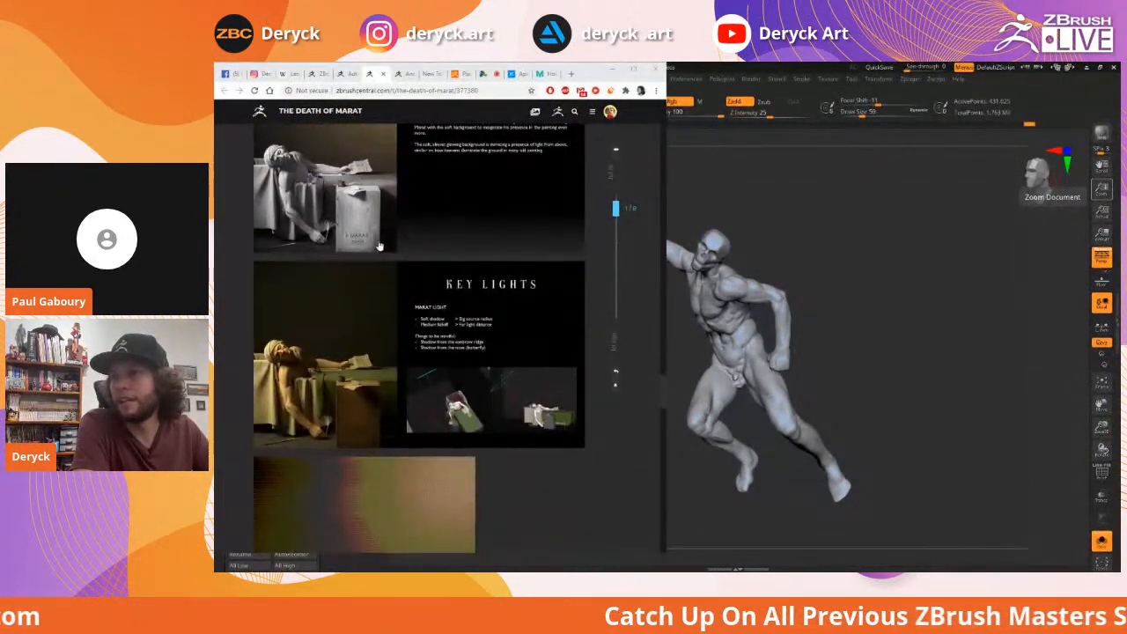
{"action": "scroll", "coordinate": [381, 254], "scroll_direction": "down", "scroll_amount": 3}
Scroll back up to the post's opening description
{"action": "scroll", "coordinate": [380, 251], "scroll_direction": "up", "scroll_amount": 8}
{"action": "scroll", "coordinate": [379, 246], "scroll_direction": "up", "scroll_amount": 5}
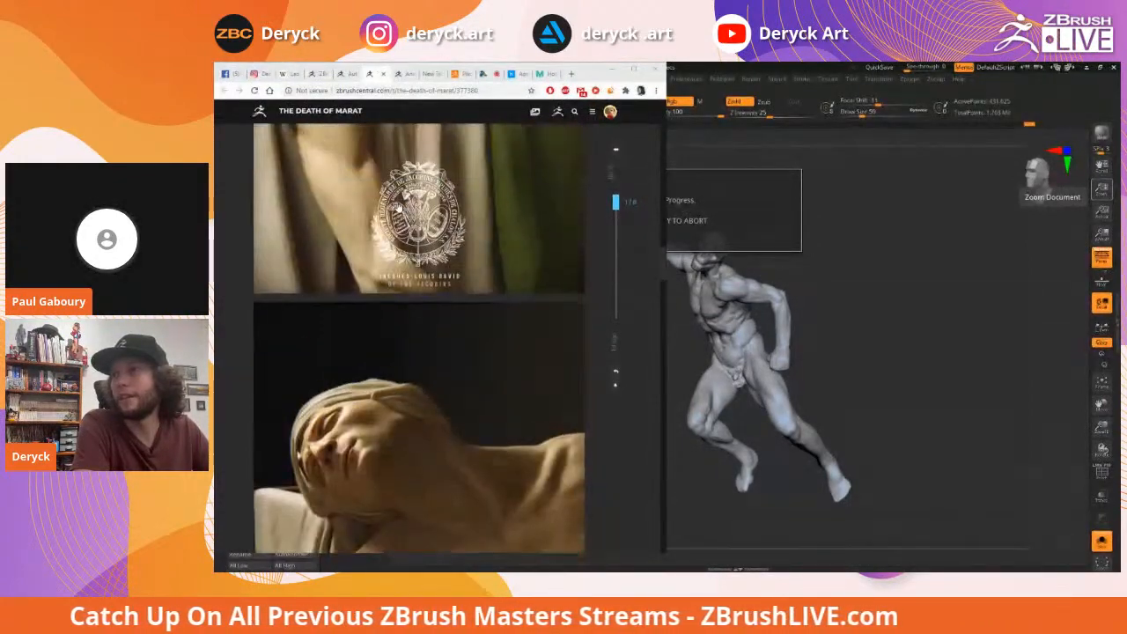
{"action": "scroll", "coordinate": [397, 206], "scroll_direction": "down", "scroll_amount": 8}
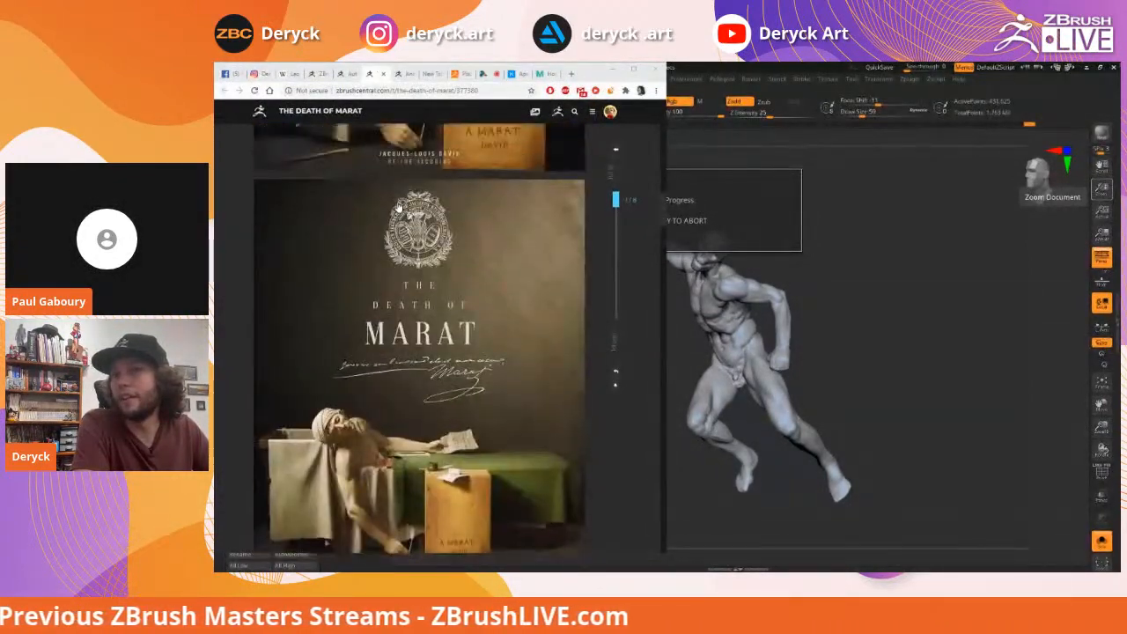
{"action": "scroll", "coordinate": [398, 207], "scroll_direction": "up", "scroll_amount": 15}
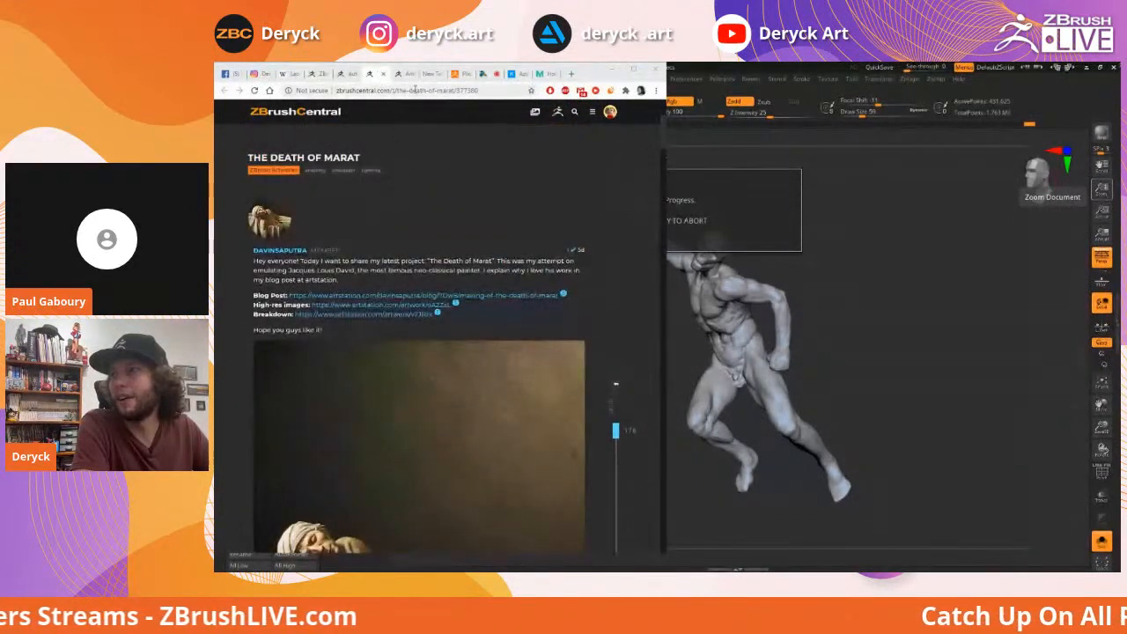
Switch to the Autumn post and scroll through its first renders
{"action": "left_click", "coordinate": [346, 74]}
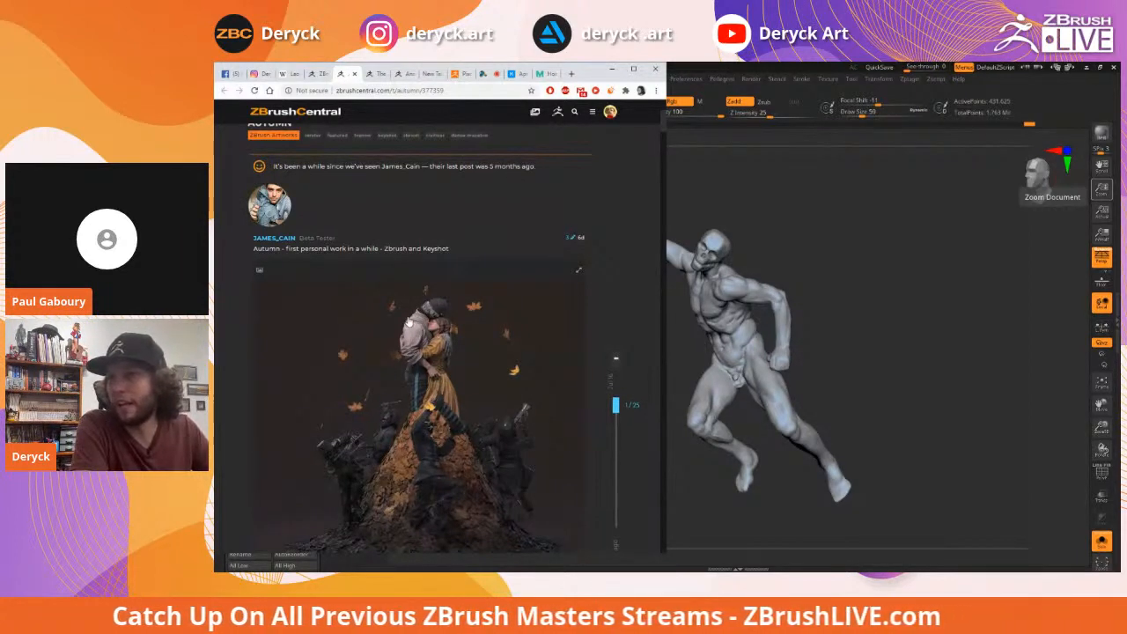
{"action": "scroll", "coordinate": [401, 322], "scroll_direction": "down", "scroll_amount": 3}
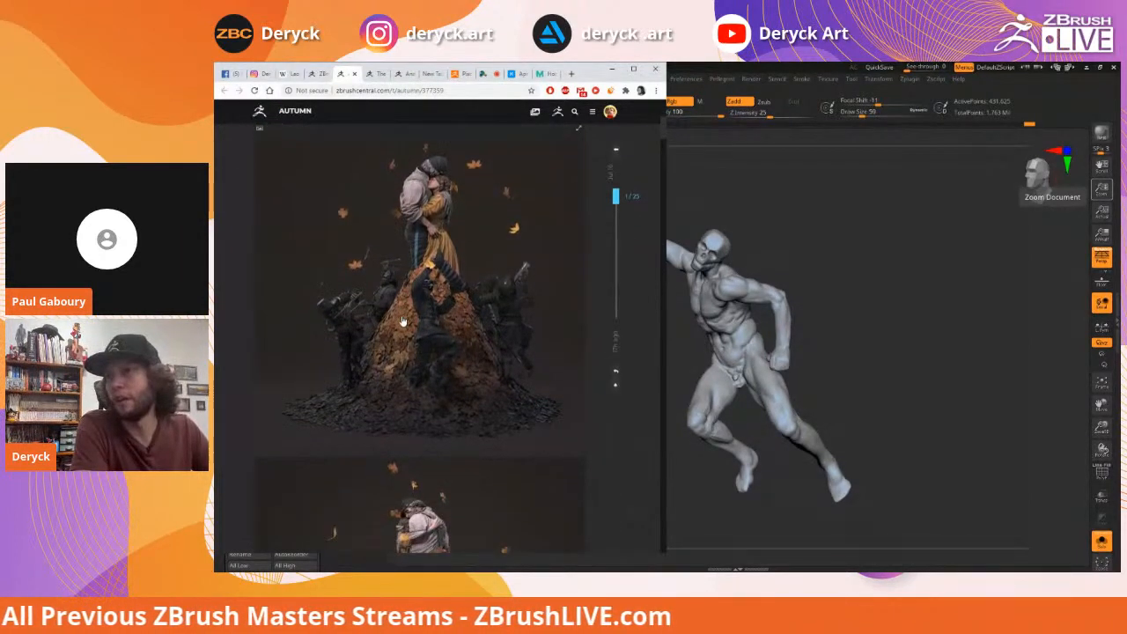
{"action": "scroll", "coordinate": [402, 321], "scroll_direction": "down", "scroll_amount": 3}
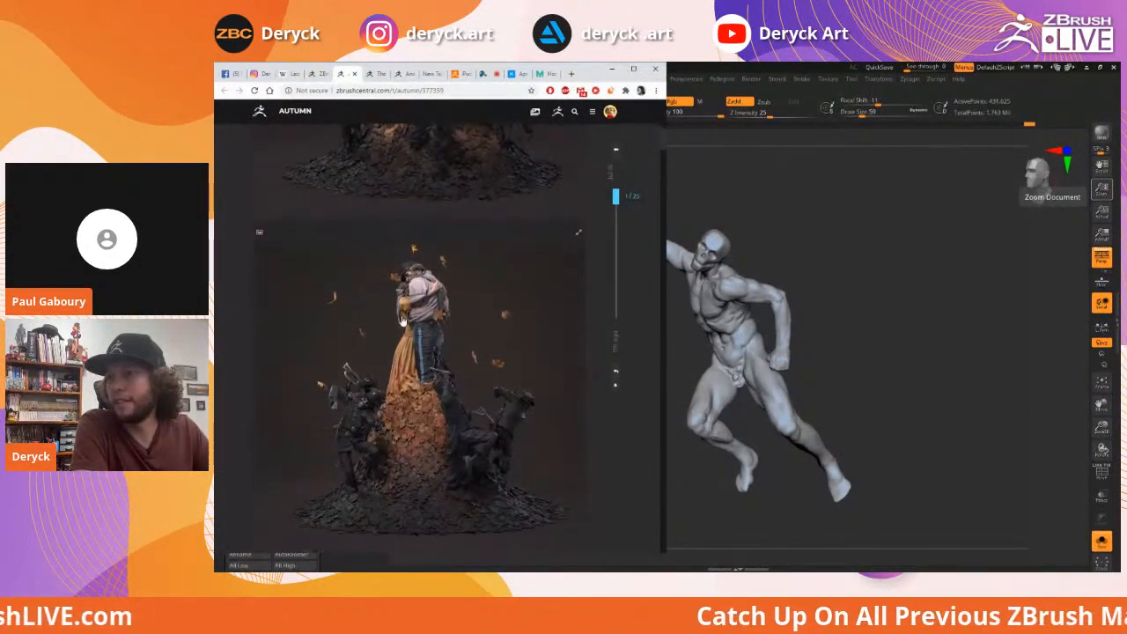
{"action": "scroll", "coordinate": [401, 322], "scroll_direction": "down", "scroll_amount": 2}
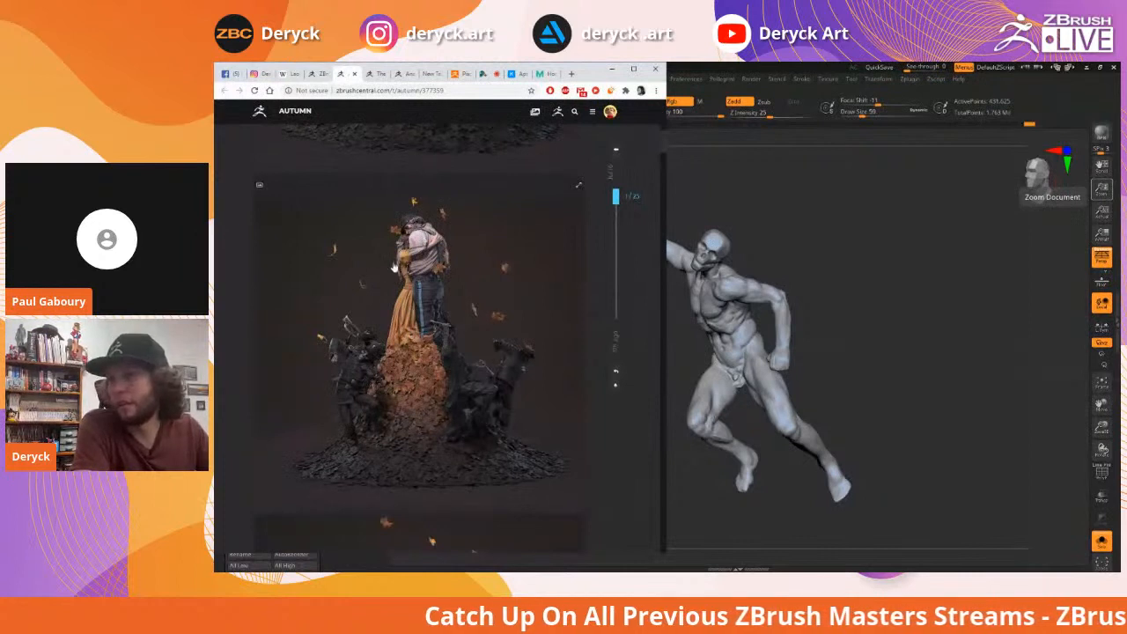
{"action": "scroll", "coordinate": [393, 268], "scroll_direction": "down", "scroll_amount": 2}
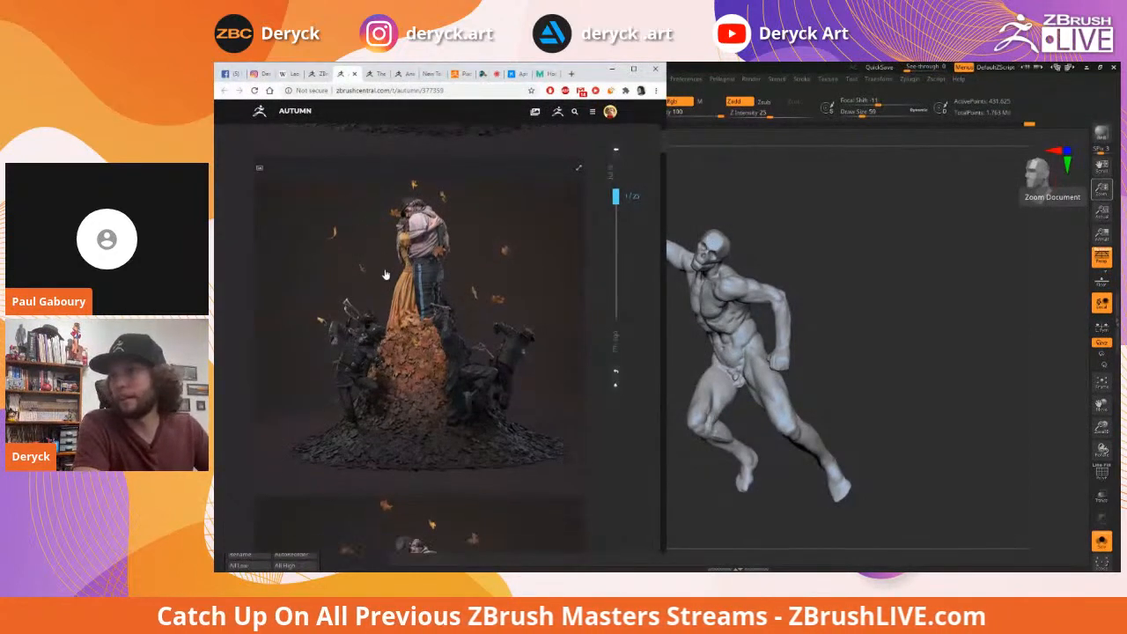
{"action": "scroll", "coordinate": [394, 286], "scroll_direction": "down", "scroll_amount": 5}
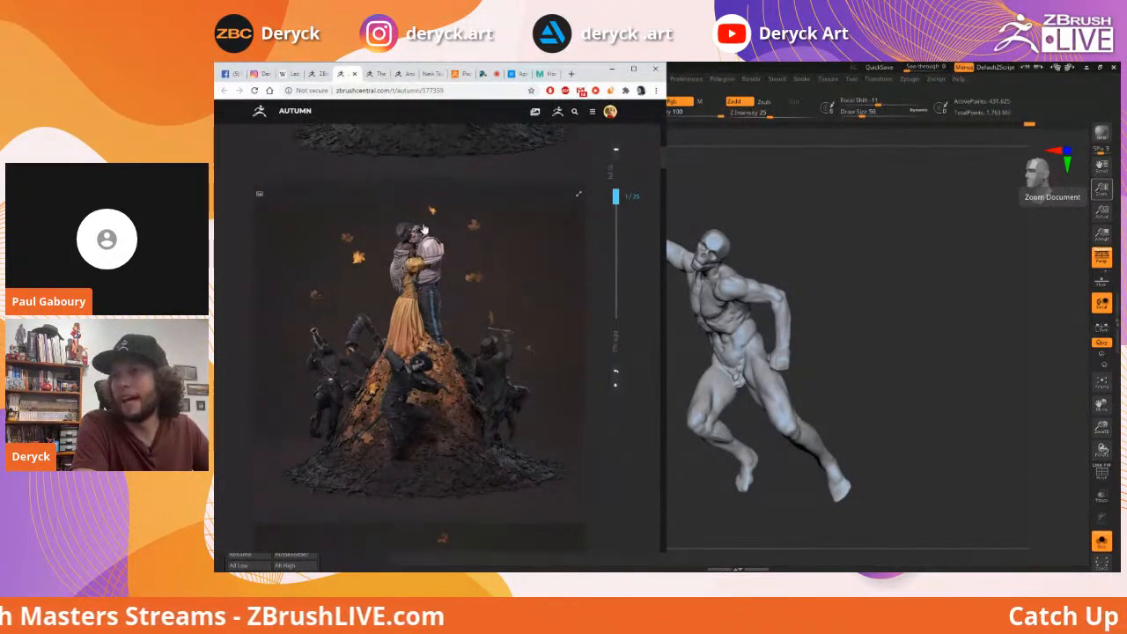
{"action": "scroll", "coordinate": [398, 255], "scroll_direction": "down", "scroll_amount": 4}
{"action": "scroll", "coordinate": [398, 255], "scroll_direction": "down", "scroll_amount": 4}
{"action": "scroll", "coordinate": [405, 273], "scroll_direction": "up", "scroll_amount": 2}
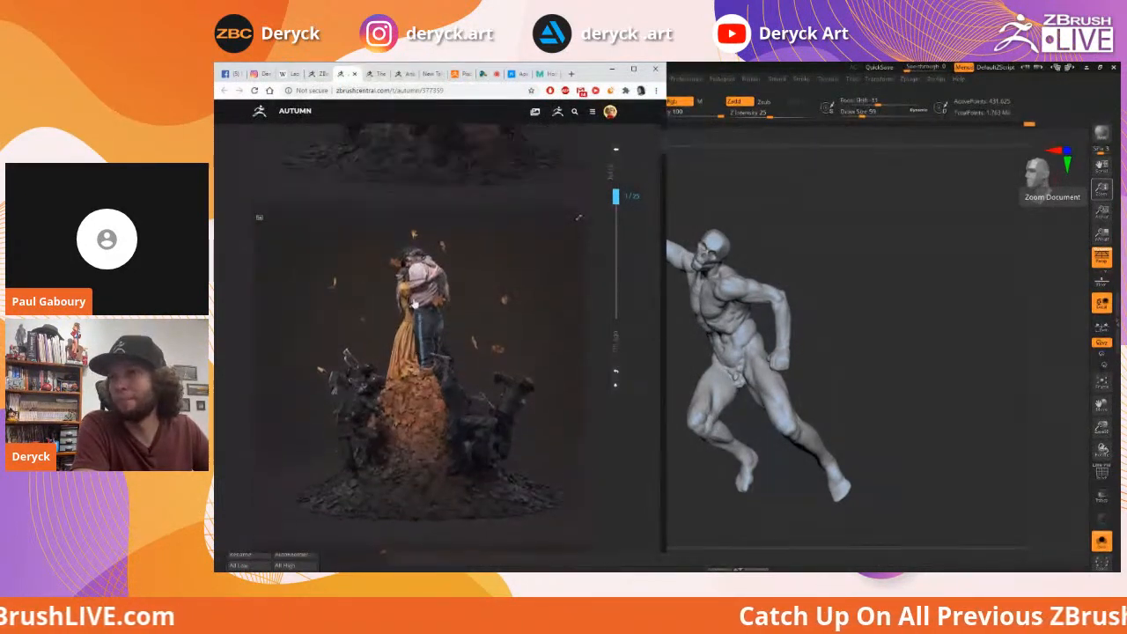
{"action": "scroll", "coordinate": [420, 326], "scroll_direction": "down", "scroll_amount": 2}
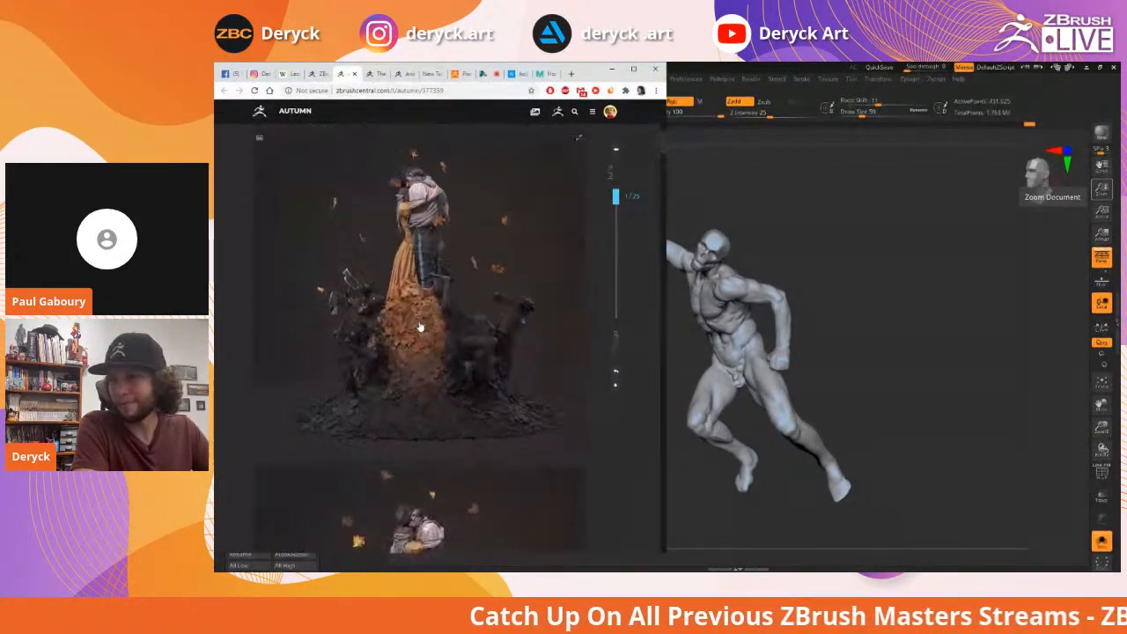
{"action": "scroll", "coordinate": [420, 326], "scroll_direction": "down", "scroll_amount": 7}
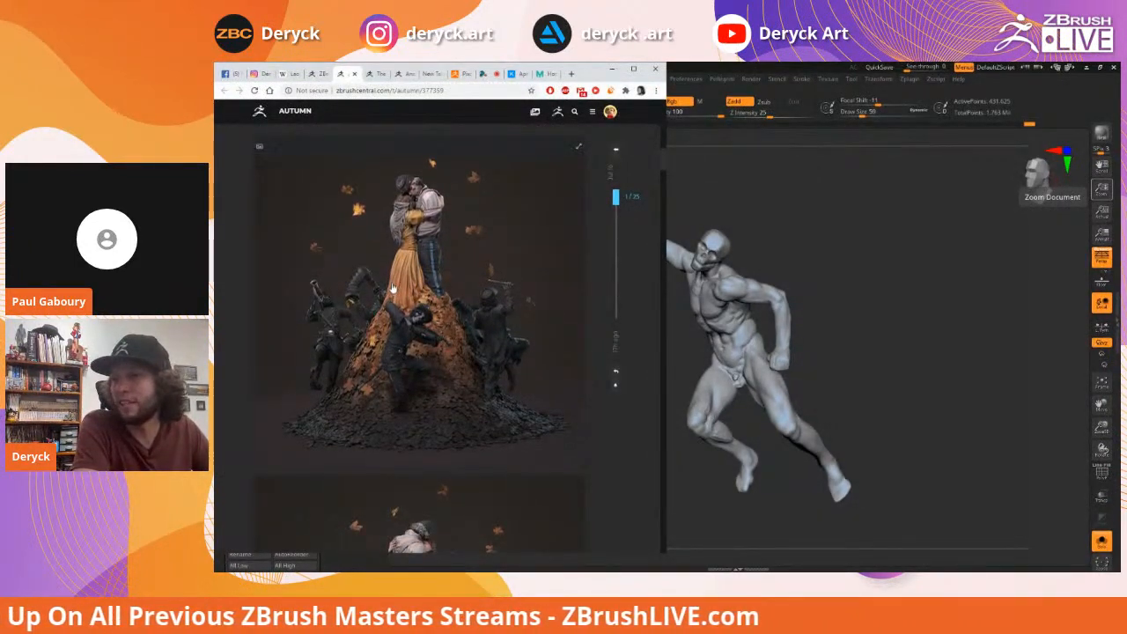
Scroll through the remaining renders of the couple on the leaf-covered mound
{"action": "scroll", "coordinate": [392, 289], "scroll_direction": "down", "scroll_amount": 4}
{"action": "scroll", "coordinate": [393, 289], "scroll_direction": "down", "scroll_amount": 6}
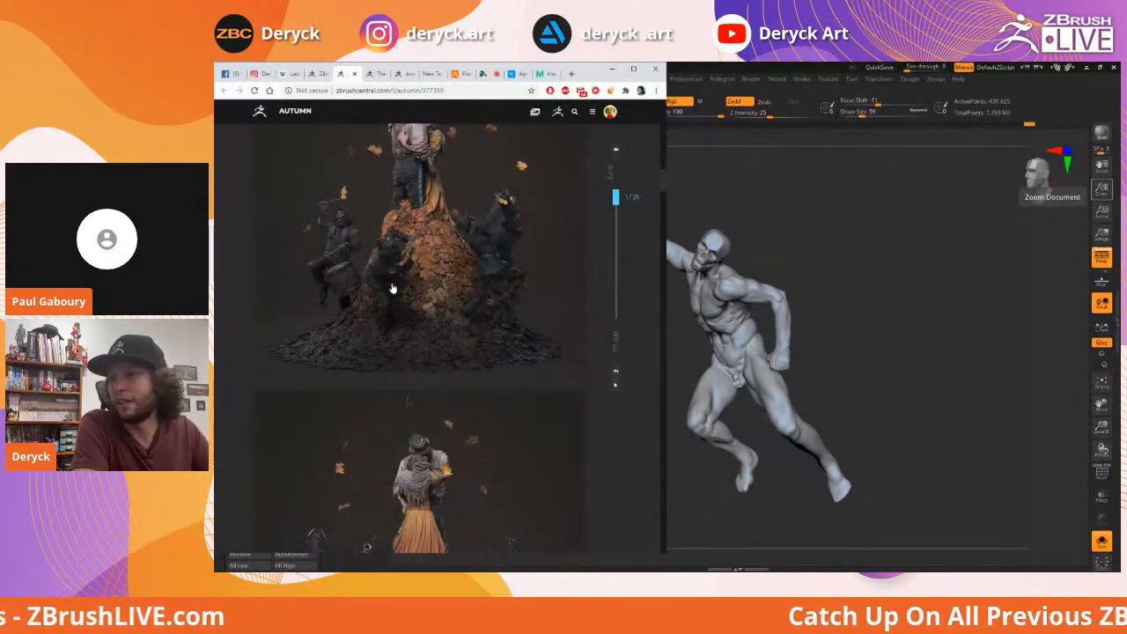
{"action": "scroll", "coordinate": [392, 289], "scroll_direction": "down", "scroll_amount": 5}
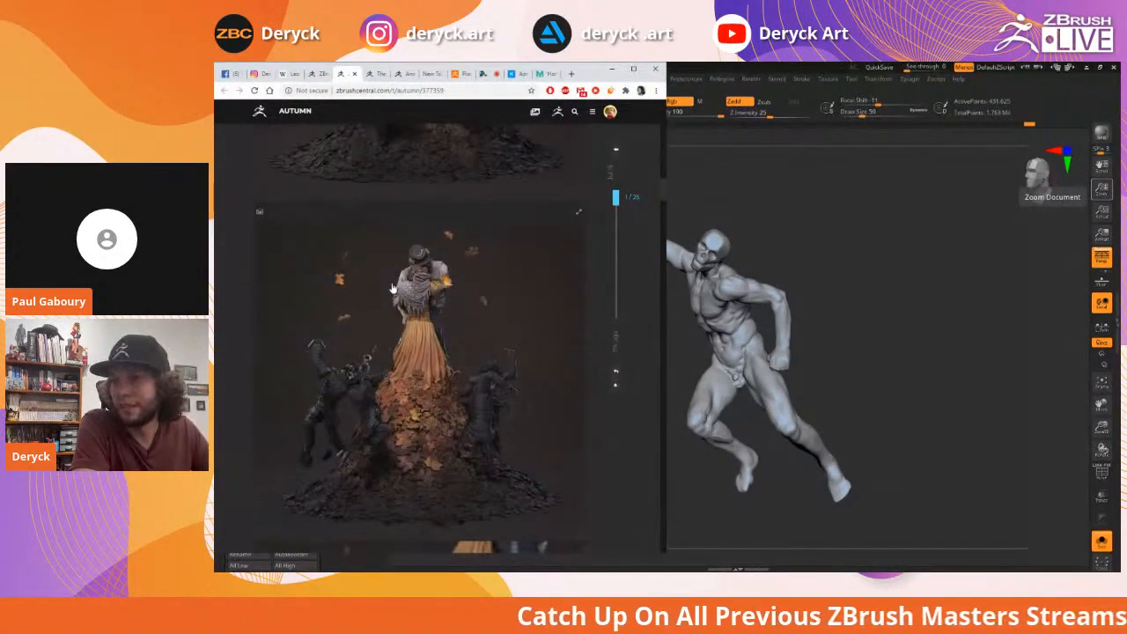
{"action": "scroll", "coordinate": [392, 289], "scroll_direction": "down", "scroll_amount": 5}
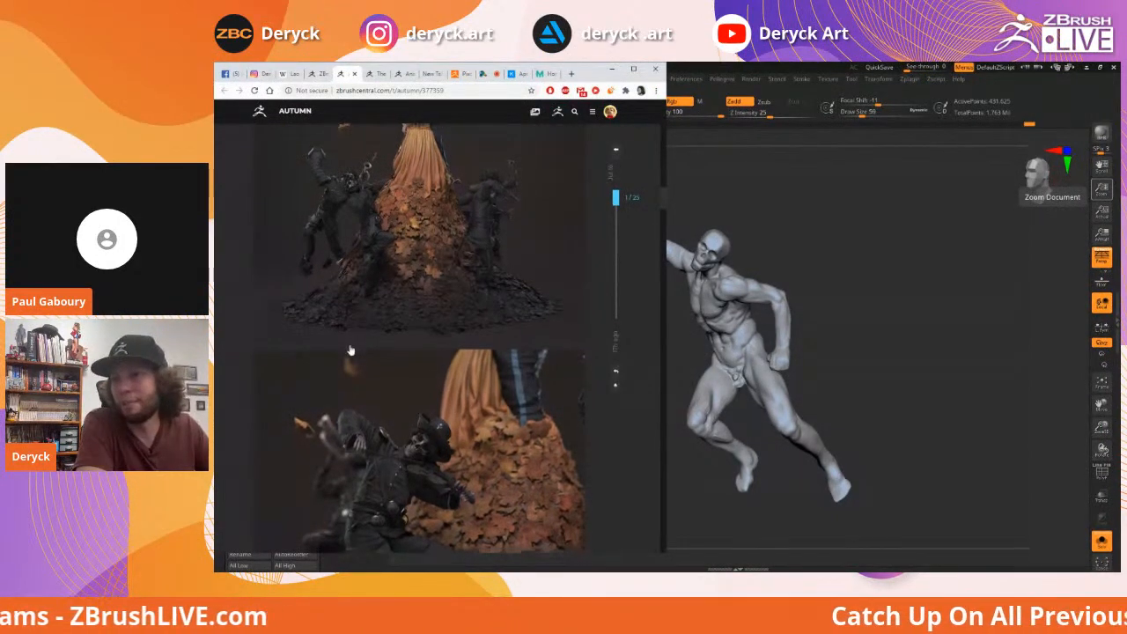
{"action": "scroll", "coordinate": [377, 328], "scroll_direction": "down", "scroll_amount": 2}
{"action": "scroll", "coordinate": [405, 335], "scroll_direction": "down", "scroll_amount": 1}
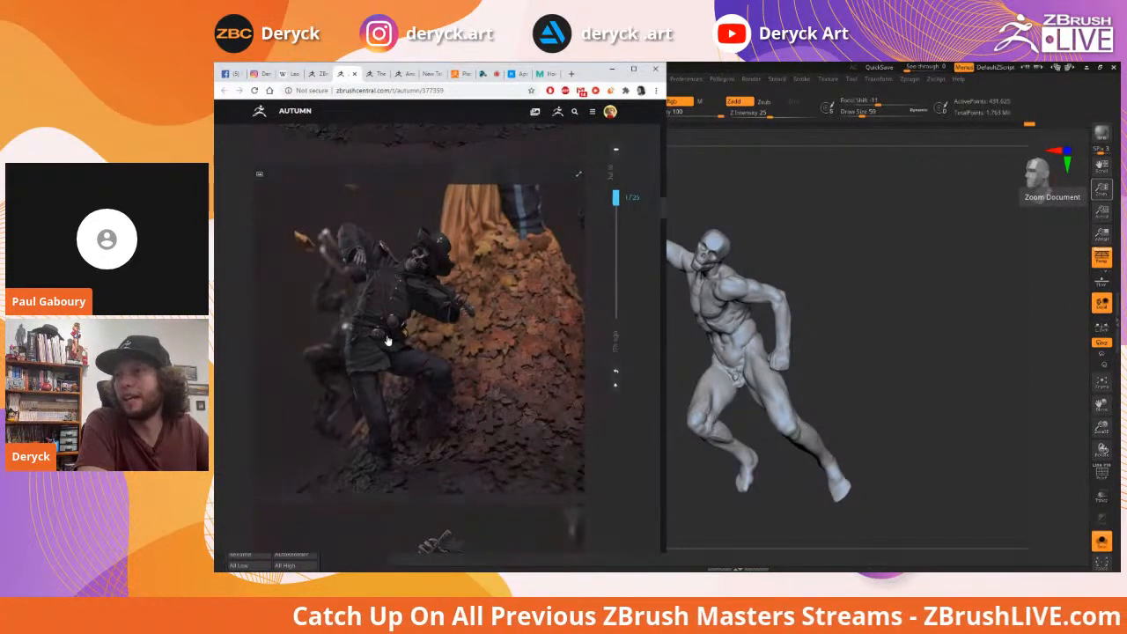
{"action": "scroll", "coordinate": [387, 340], "scroll_direction": "down", "scroll_amount": 5}
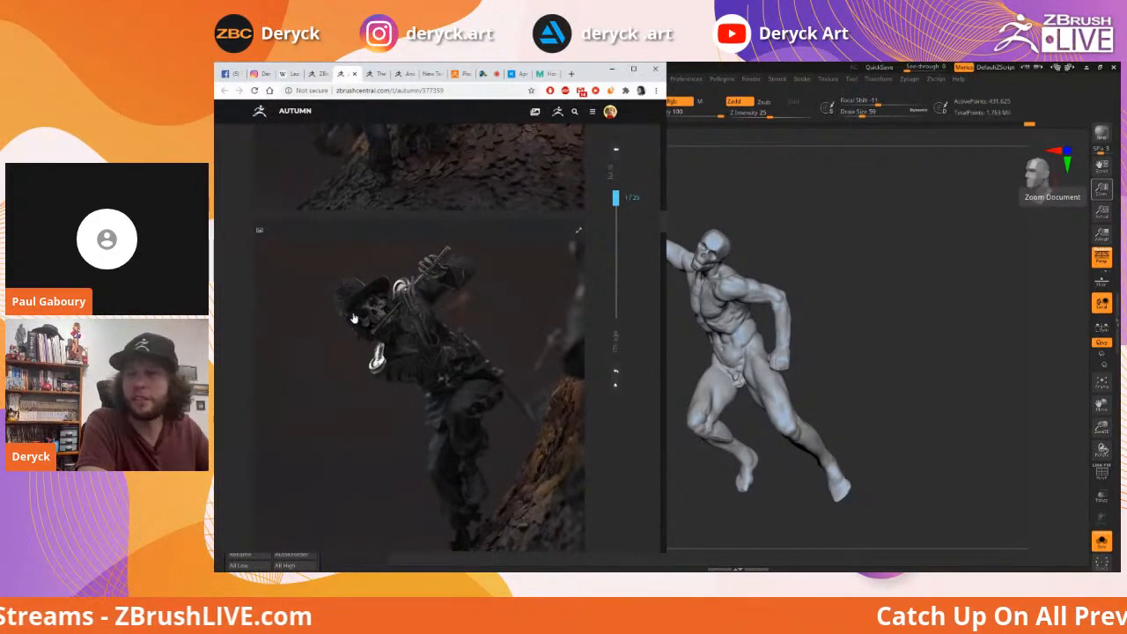
{"action": "scroll", "coordinate": [351, 322], "scroll_direction": "down", "scroll_amount": 5}
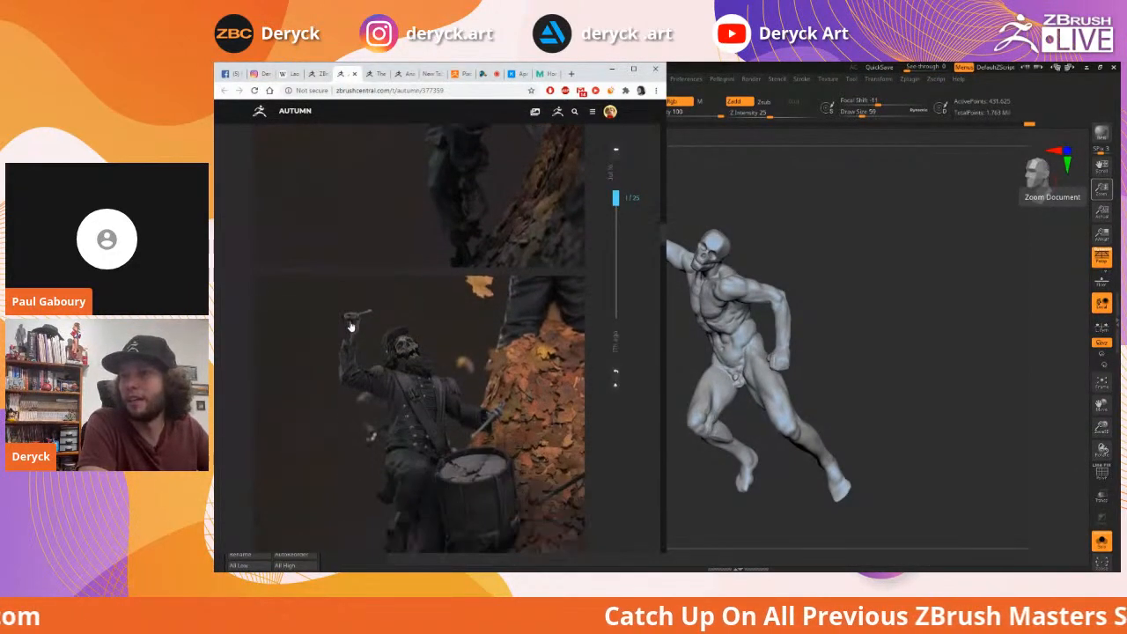
{"action": "scroll", "coordinate": [351, 326], "scroll_direction": "down", "scroll_amount": 2}
{"action": "scroll", "coordinate": [350, 327], "scroll_direction": "down", "scroll_amount": 2}
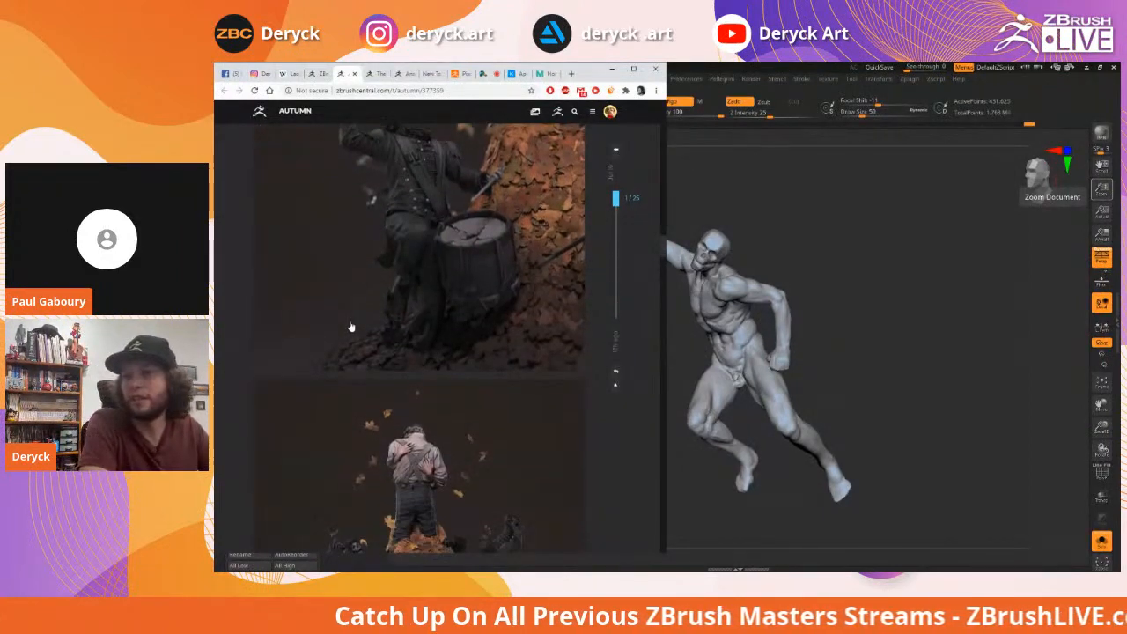
{"action": "scroll", "coordinate": [351, 326], "scroll_direction": "down", "scroll_amount": 4}
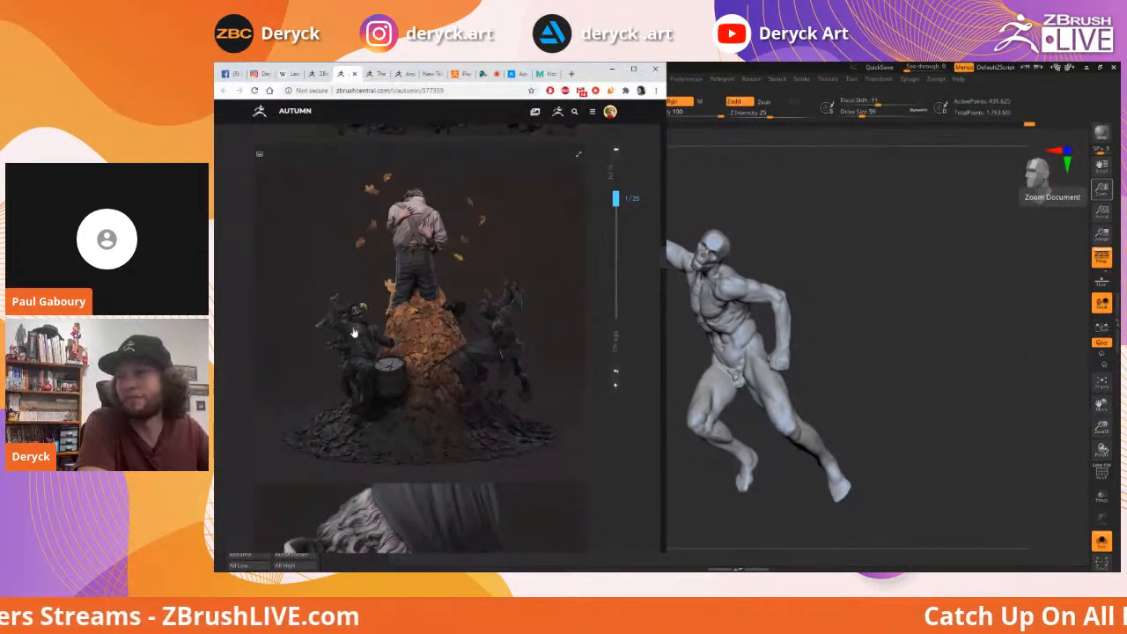
{"action": "scroll", "coordinate": [345, 332], "scroll_direction": "down", "scroll_amount": 5}
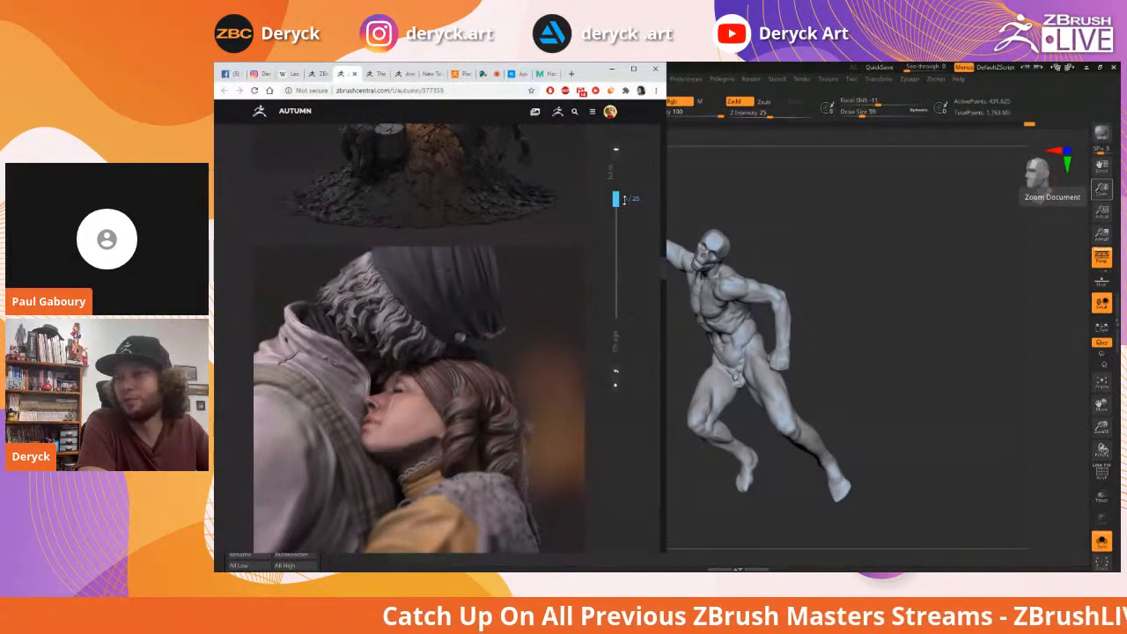
{"action": "scroll", "coordinate": [415, 317], "scroll_direction": "up", "scroll_amount": 10}
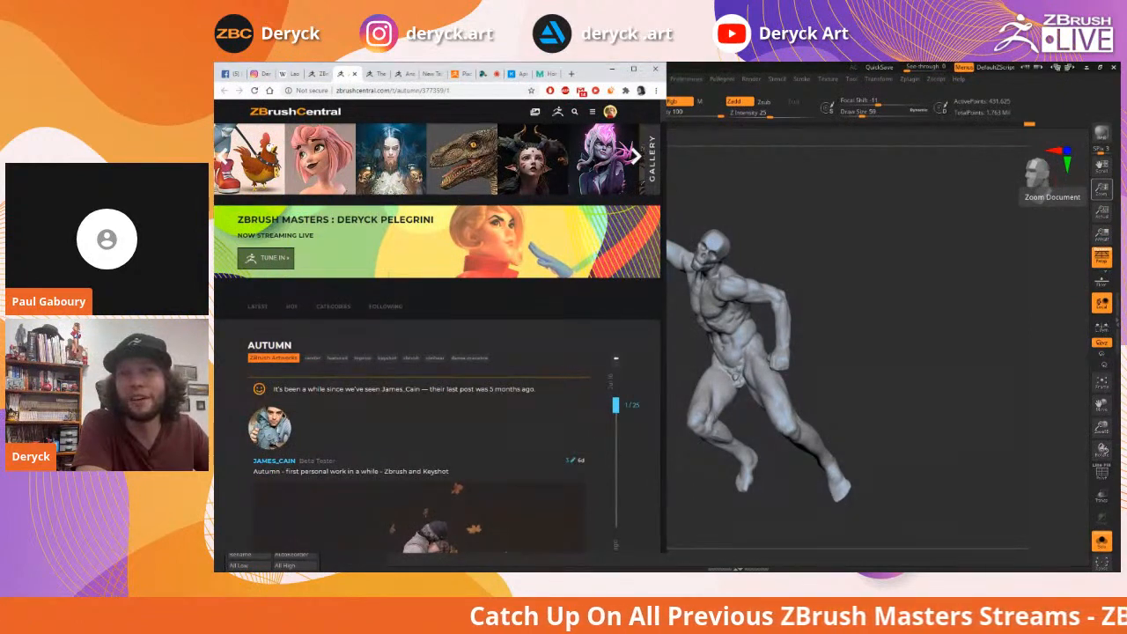
Switch away from Chrome so the Progress figure sculpt is in front
{"action": "key", "text": "alt+Tab"}
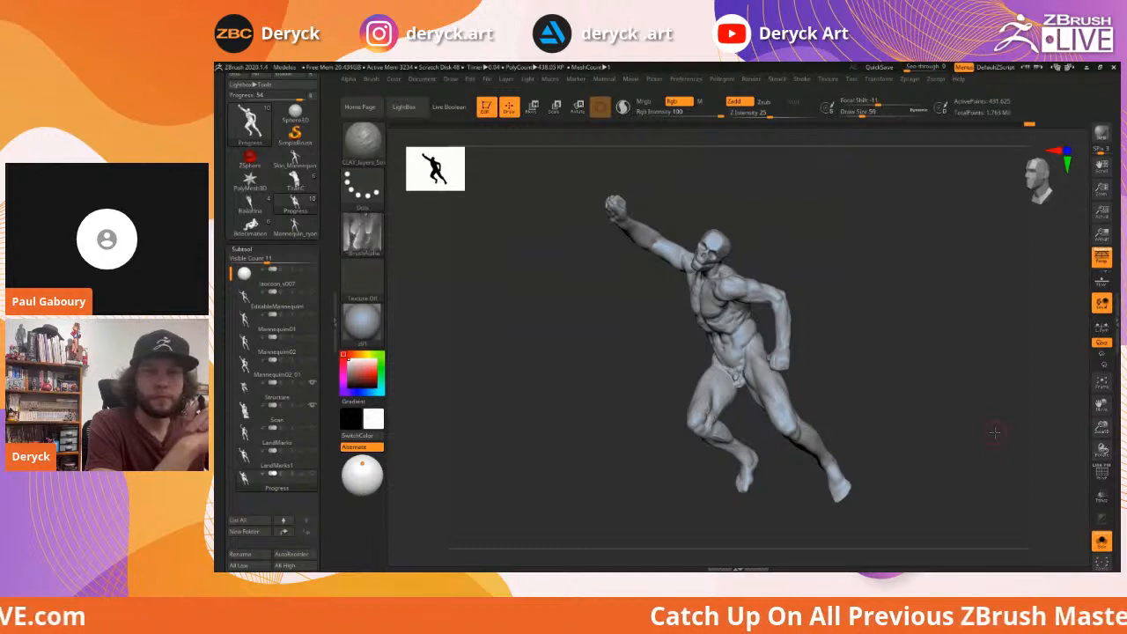
Orbit the Progress sculpt to inspect its raised fist, torso and lunging legs
{"action": "mouse_move", "coordinate": [870, 342]}
{"action": "left_mouse_down"}
{"action": "mouse_move", "coordinate": [881, 337]}
{"action": "mouse_move", "coordinate": [863, 347]}
{"action": "left_mouse_up"}
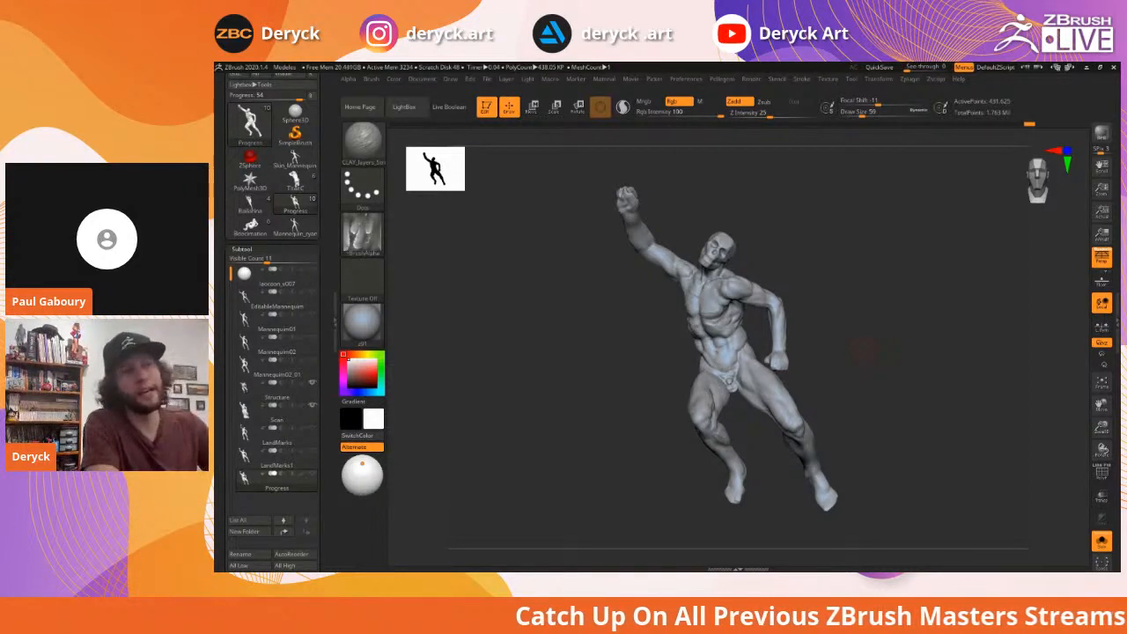
{"action": "mouse_move", "coordinate": [878, 342]}
{"action": "left_mouse_down"}
{"action": "mouse_move", "coordinate": [886, 353]}
{"action": "mouse_move", "coordinate": [898, 338]}
{"action": "mouse_move", "coordinate": [863, 334]}
{"action": "mouse_move", "coordinate": [888, 360]}
{"action": "mouse_move", "coordinate": [870, 339]}
{"action": "mouse_move", "coordinate": [863, 350]}
{"action": "mouse_move", "coordinate": [878, 347]}
{"action": "left_mouse_up"}
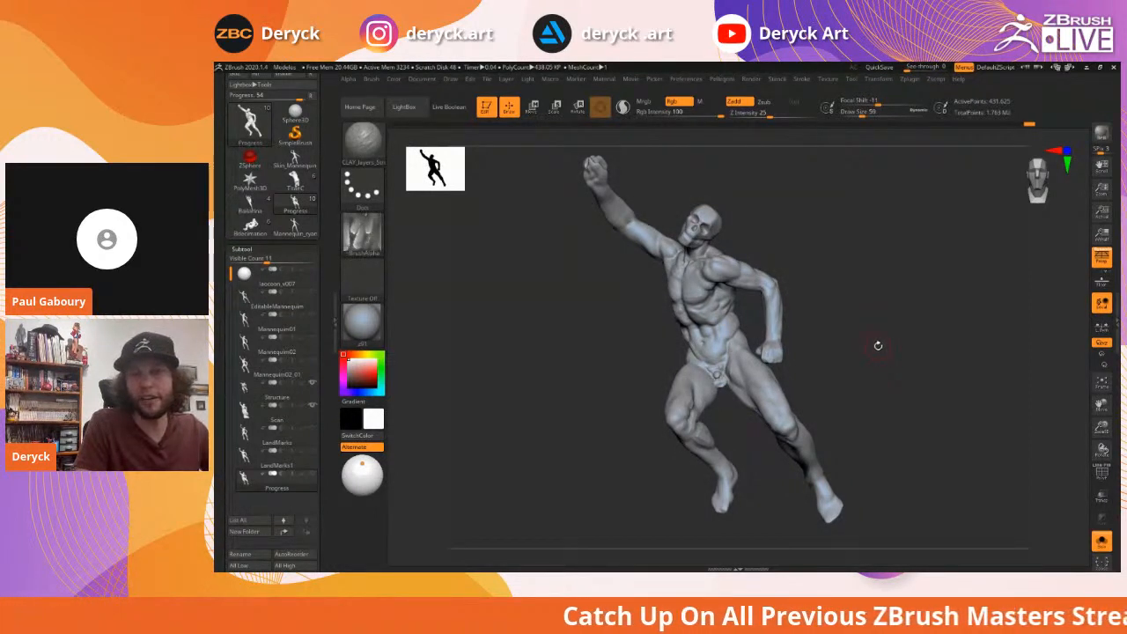
{"action": "left_click_drag", "start_coordinate": [863, 329], "coordinate": [866, 341]}
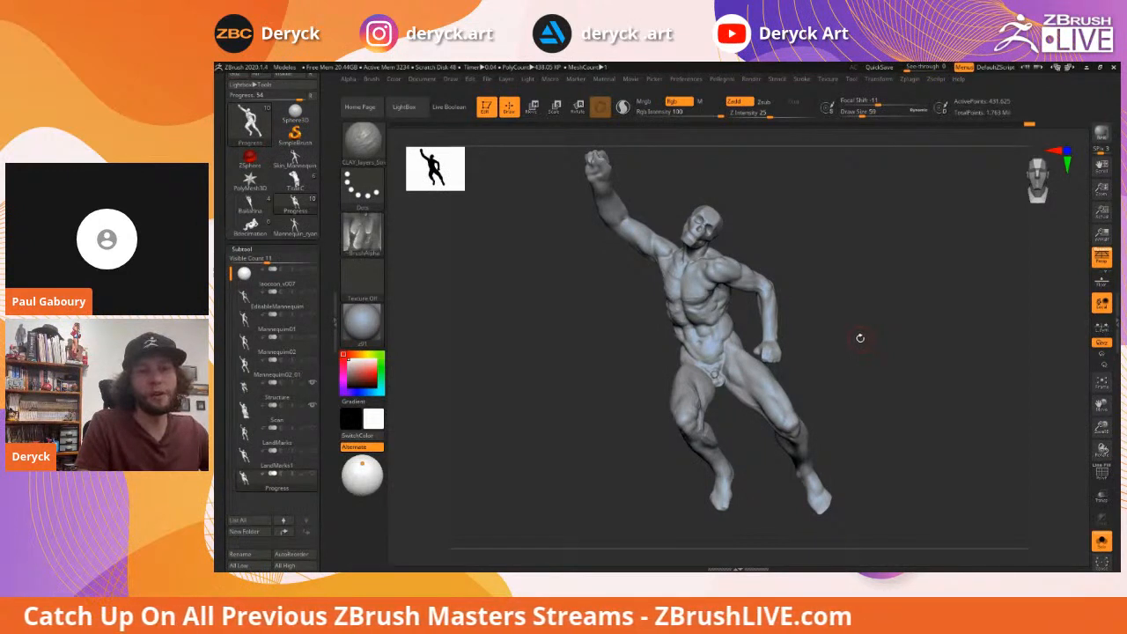
{"action": "mouse_move", "coordinate": [851, 332]}
{"action": "left_mouse_down"}
{"action": "mouse_move", "coordinate": [860, 334]}
{"action": "mouse_move", "coordinate": [852, 328]}
{"action": "left_mouse_up"}
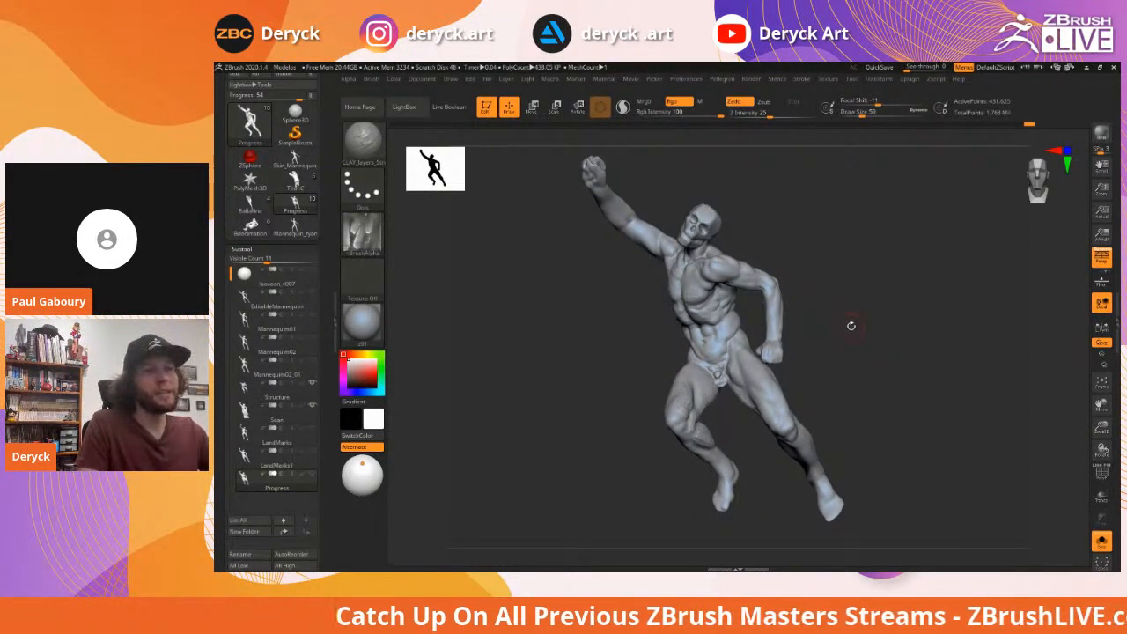
{"action": "left_click_drag", "start_coordinate": [852, 325], "coordinate": [837, 325]}
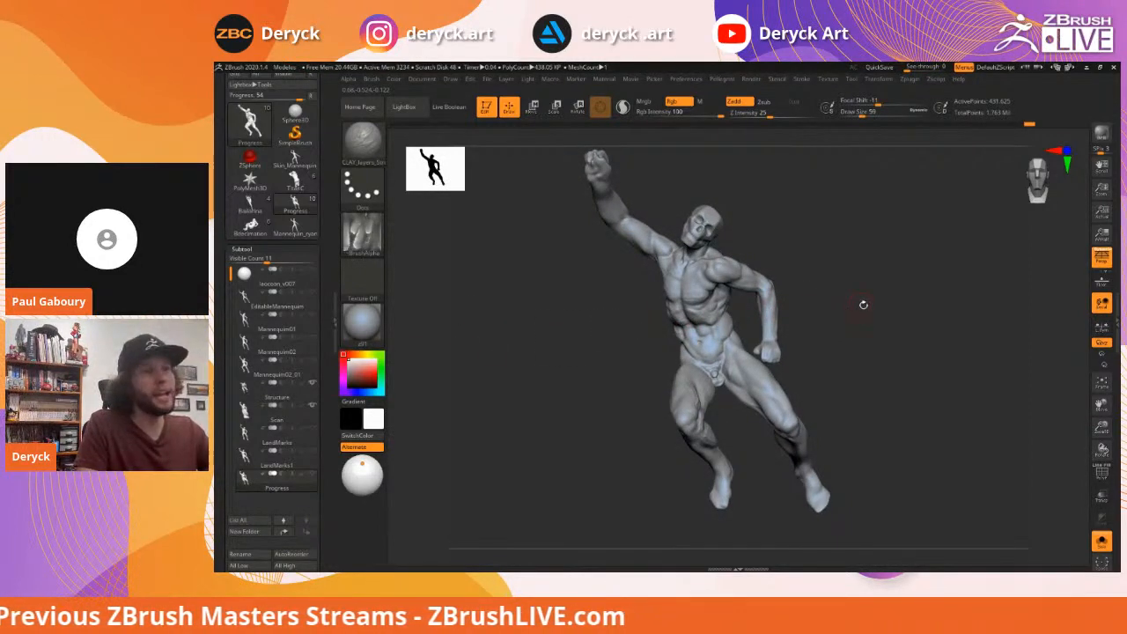
{"action": "left_click_drag", "start_coordinate": [875, 315], "coordinate": [855, 325]}
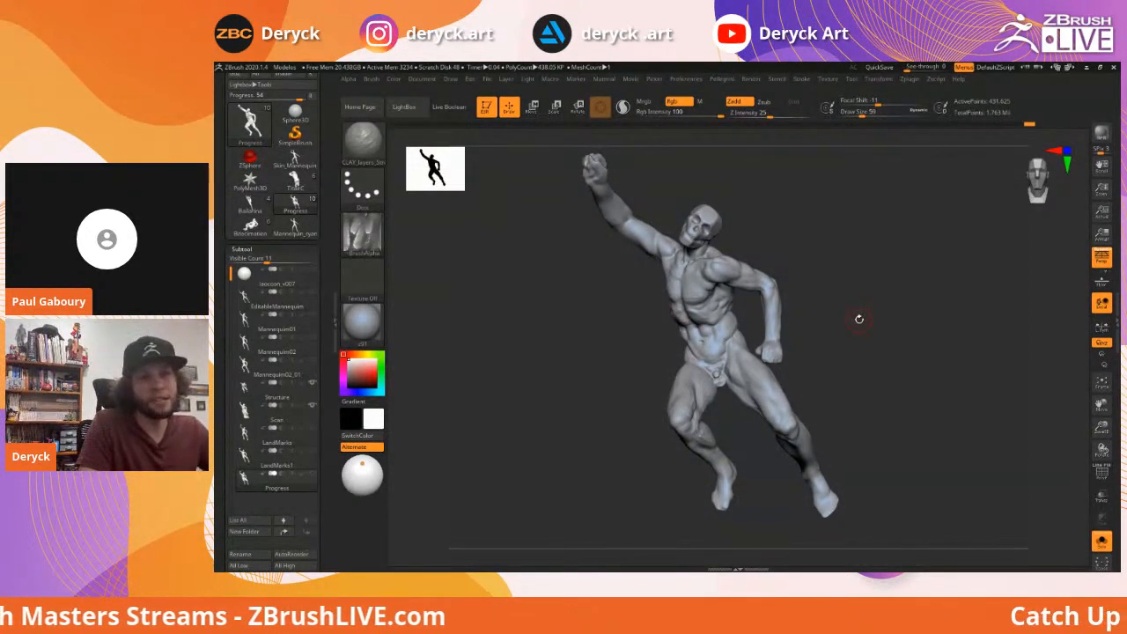
{"action": "mouse_move", "coordinate": [962, 325]}
{"action": "left_mouse_down"}
{"action": "mouse_move", "coordinate": [918, 335]}
{"action": "mouse_move", "coordinate": [929, 337]}
{"action": "left_mouse_up"}
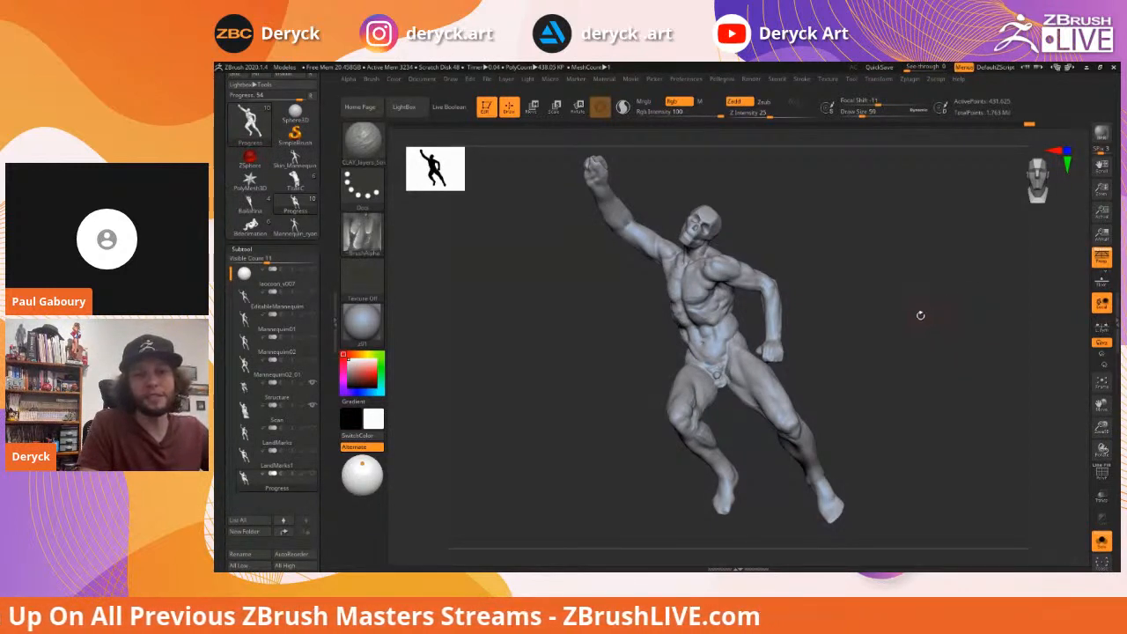
{"action": "left_click_drag", "start_coordinate": [855, 324], "coordinate": [877, 335]}
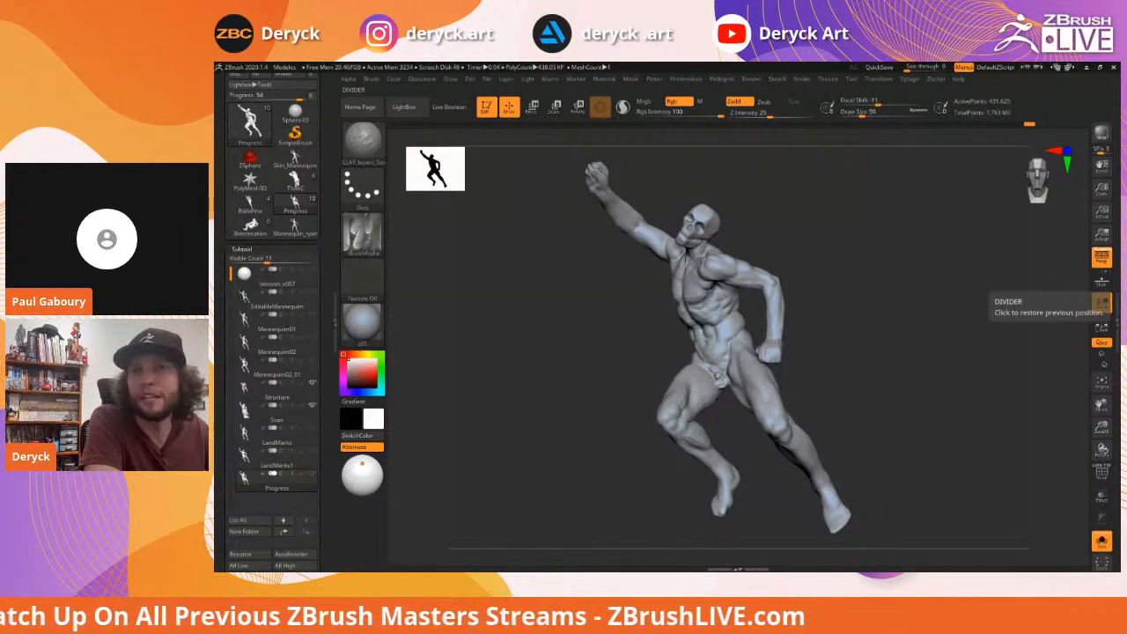
Bring up the athlete reference photos and advance through two line-ups of athletes
{"action": "key", "text": "alt+Tab"}
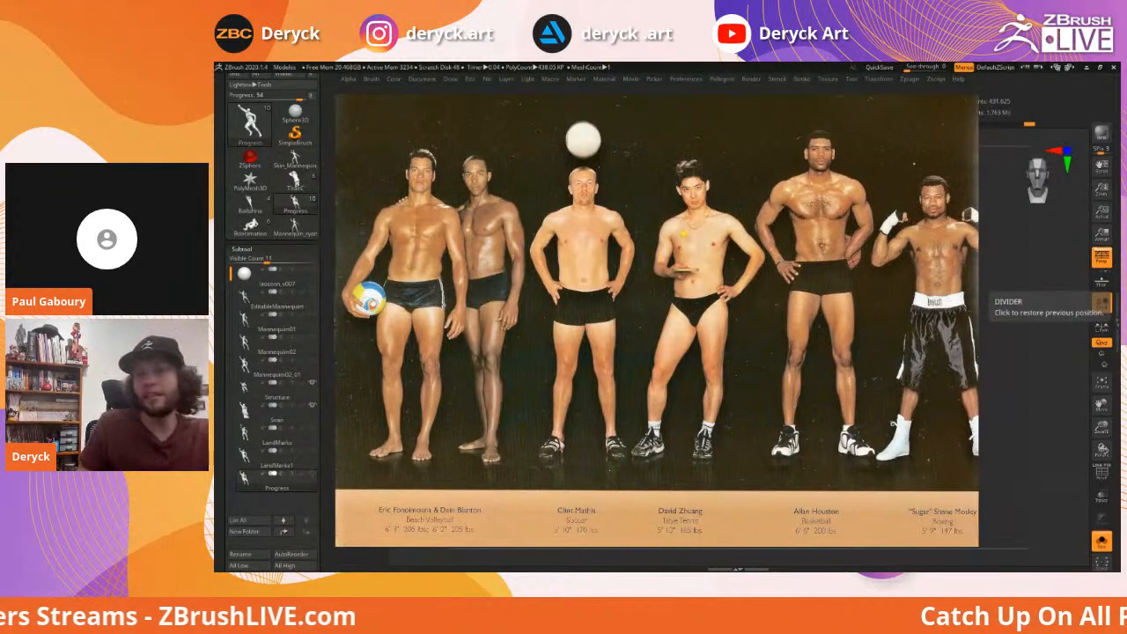
{"action": "key", "text": "Right"}
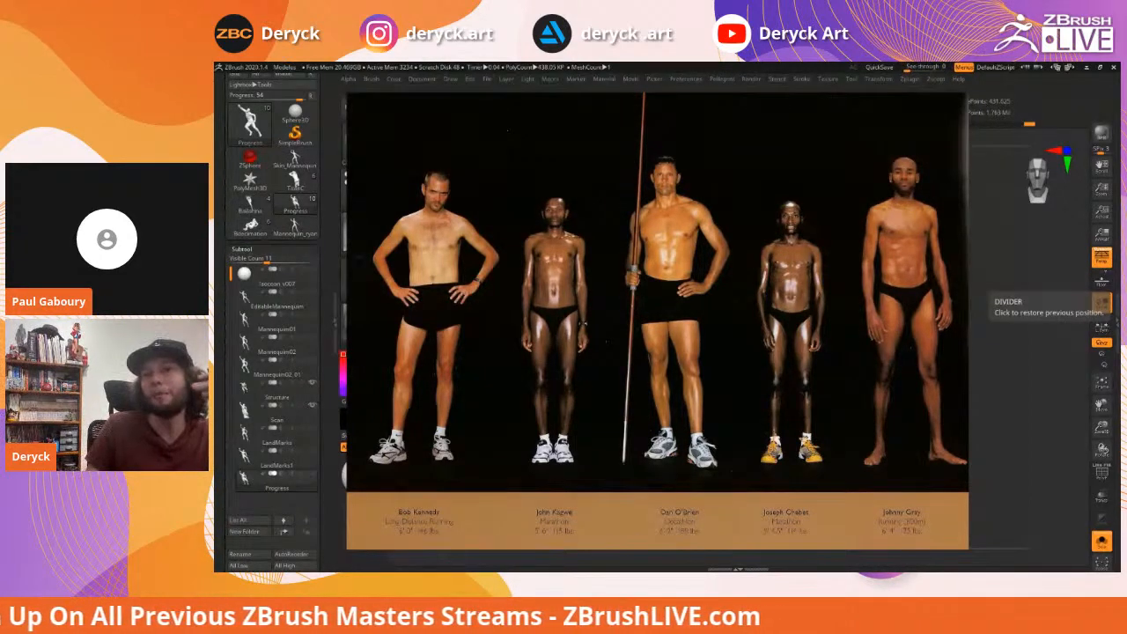
{"action": "key", "text": "Right"}
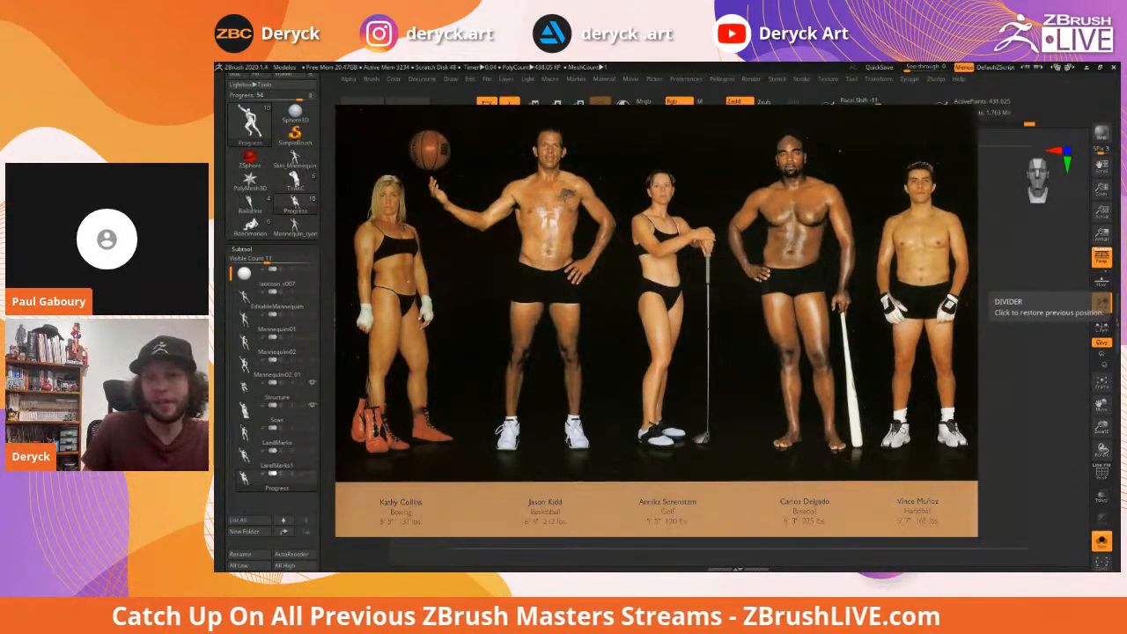
Page through seven more athlete line-ups, then close the reference viewer
{"action": "key", "text": "Right"}
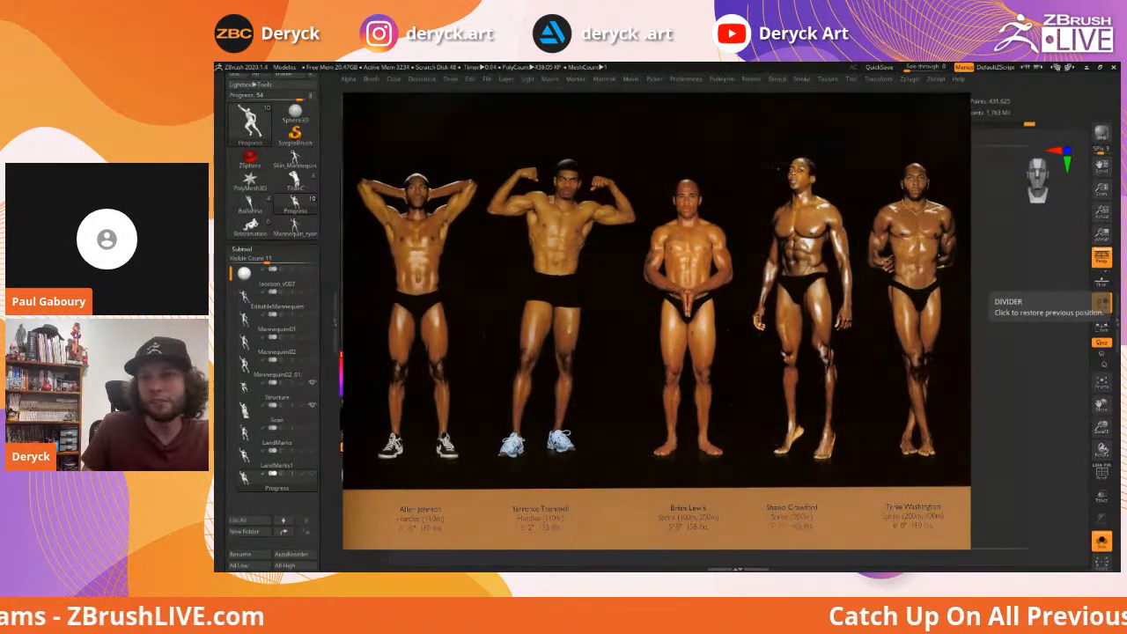
{"action": "key", "text": "Right"}
{"action": "key", "text": "Right"}
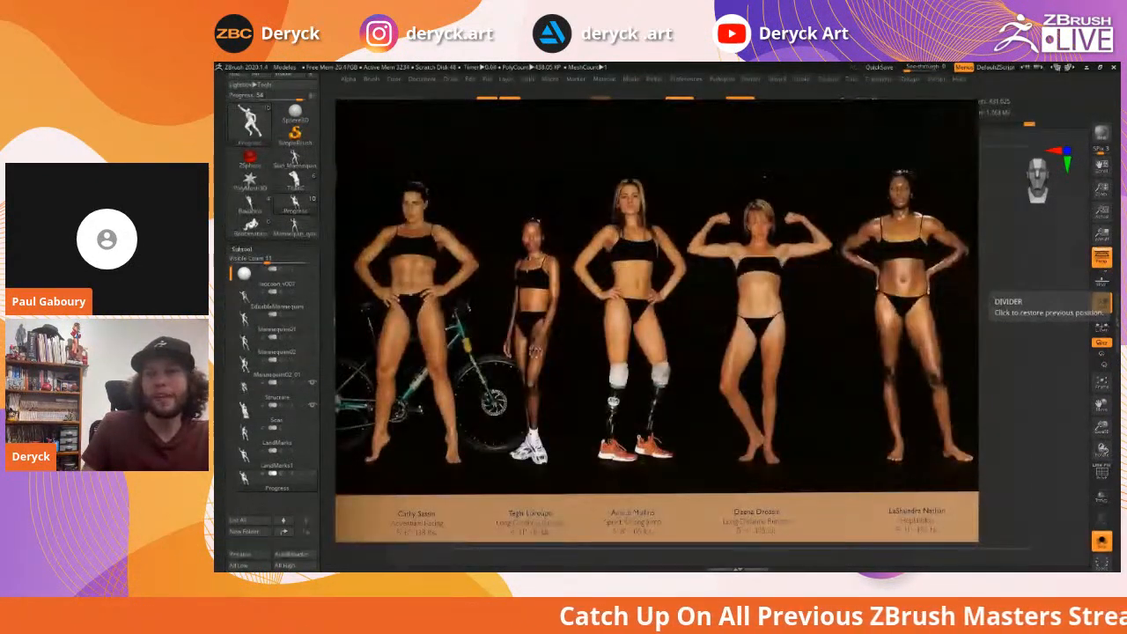
{"action": "key", "text": "Right"}
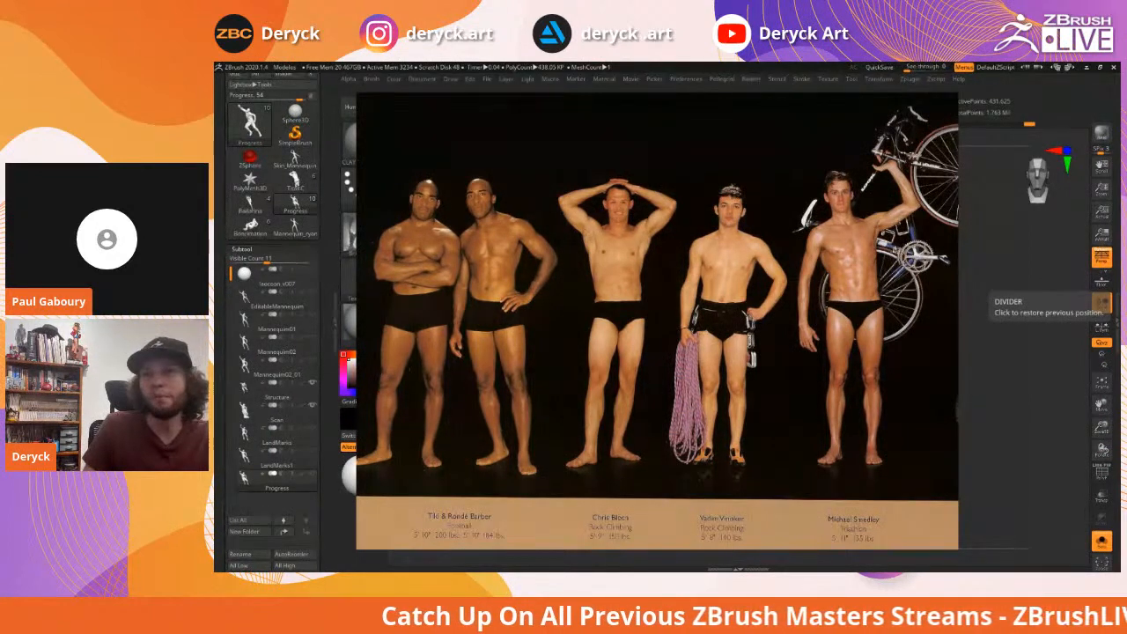
{"action": "key", "text": "Right"}
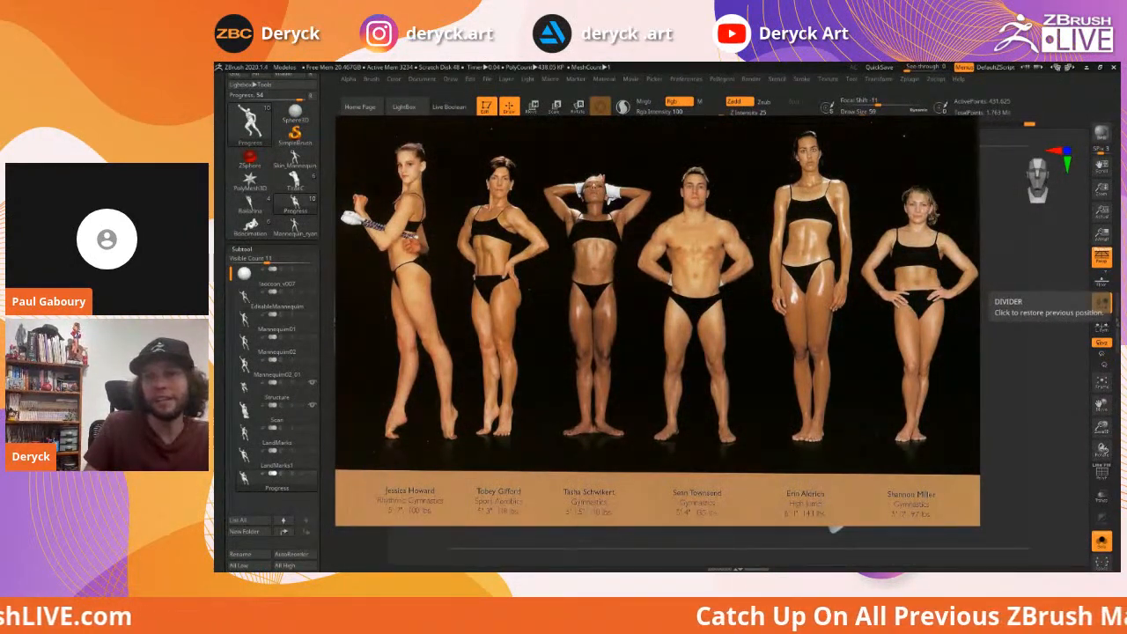
{"action": "key", "text": "Right"}
{"action": "key", "text": "Right"}
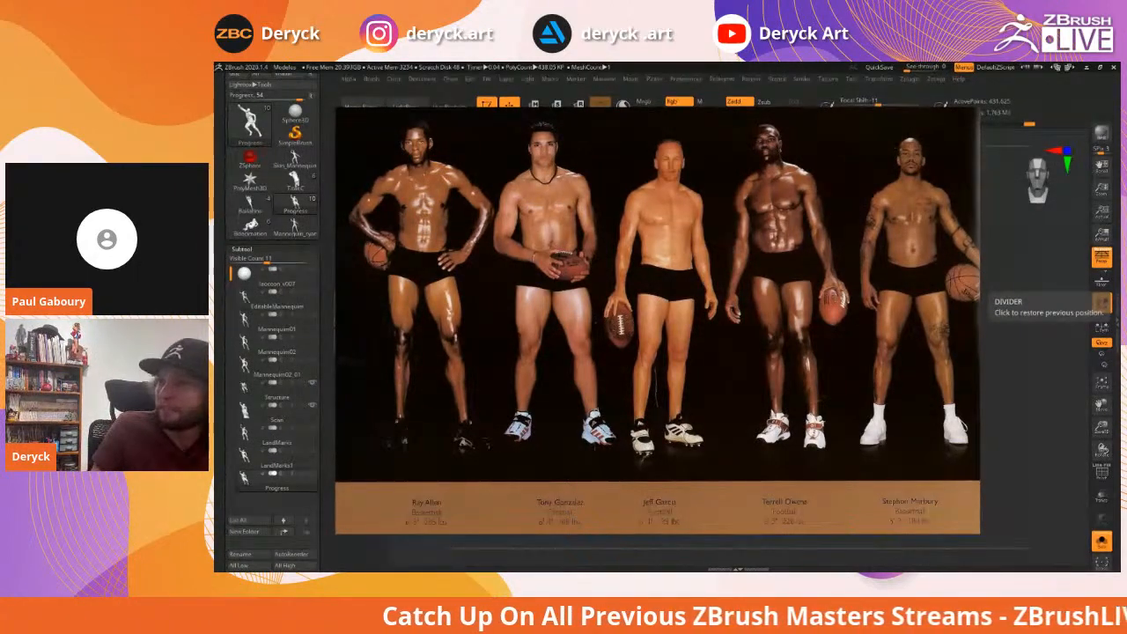
{"action": "key", "text": "Right"}
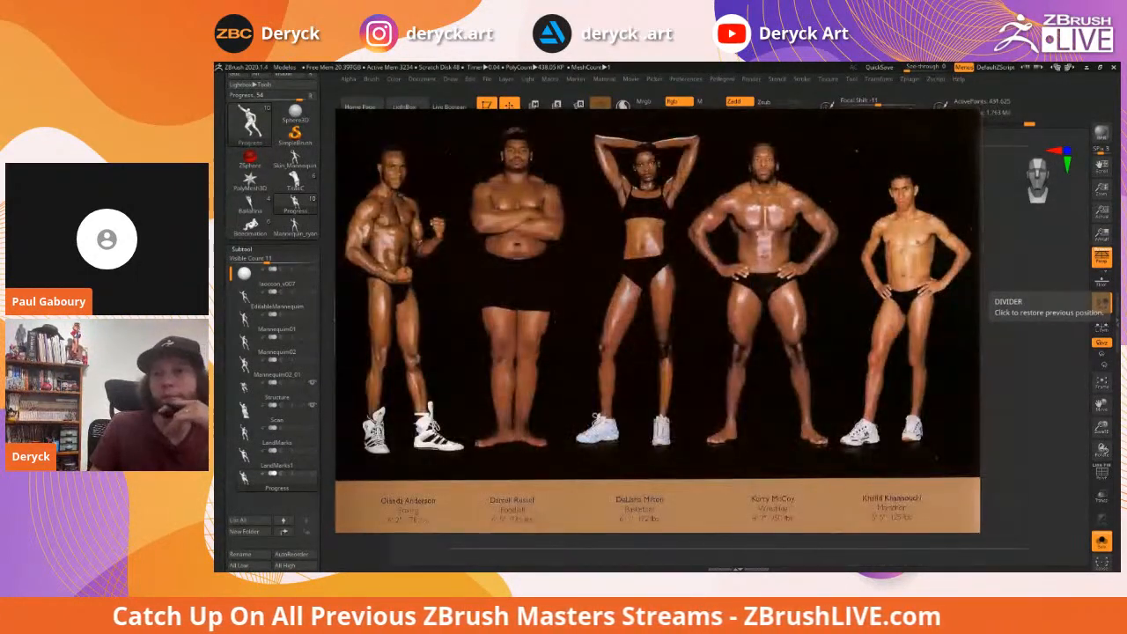
{"action": "key", "text": "Right"}
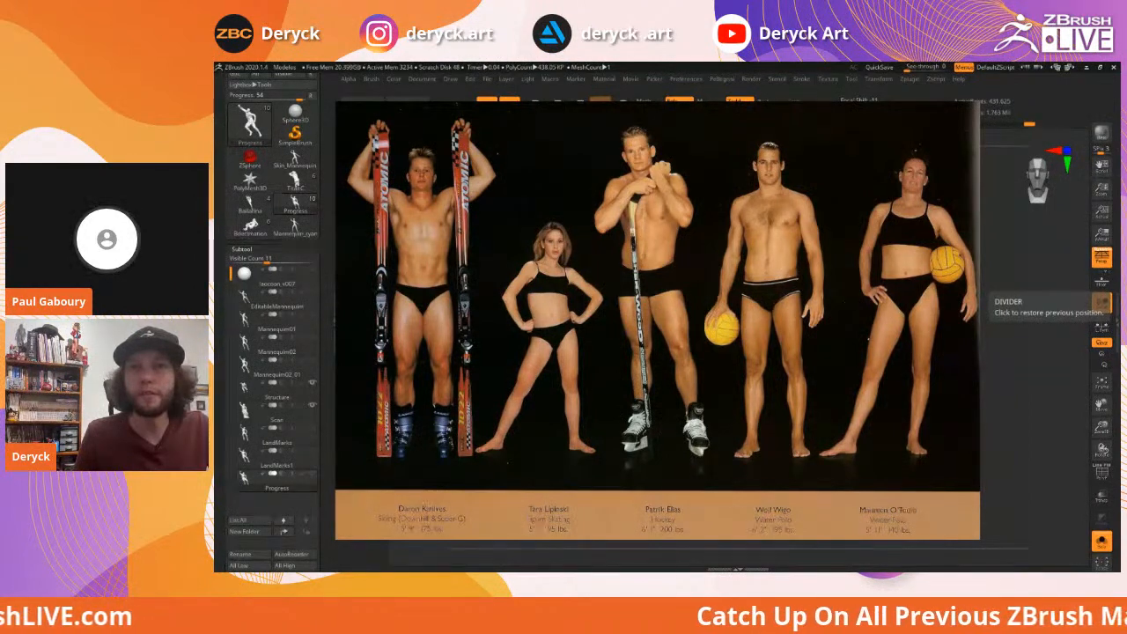
{"action": "key", "text": "Escape"}
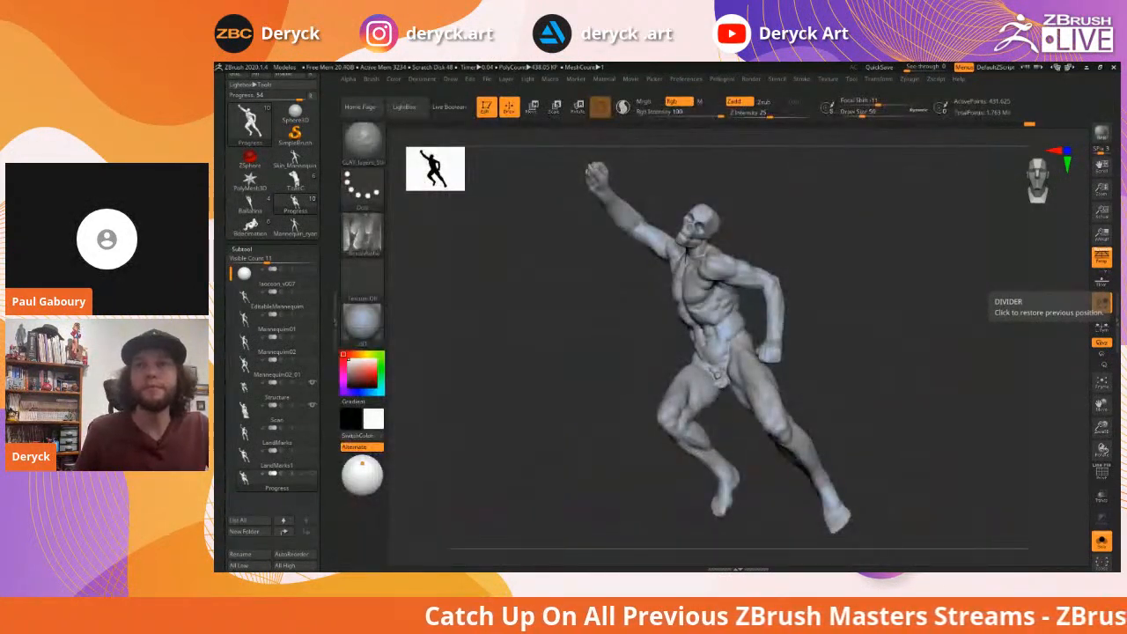
Rotate the Progress figure sculpt toward a side-on view
{"action": "mouse_move", "coordinate": [907, 304]}
{"action": "left_mouse_down"}
{"action": "mouse_move", "coordinate": [872, 276]}
{"action": "mouse_move", "coordinate": [924, 308]}
{"action": "mouse_move", "coordinate": [869, 289]}
{"action": "mouse_move", "coordinate": [853, 297]}
{"action": "mouse_move", "coordinate": [867, 292]}
{"action": "left_mouse_up"}
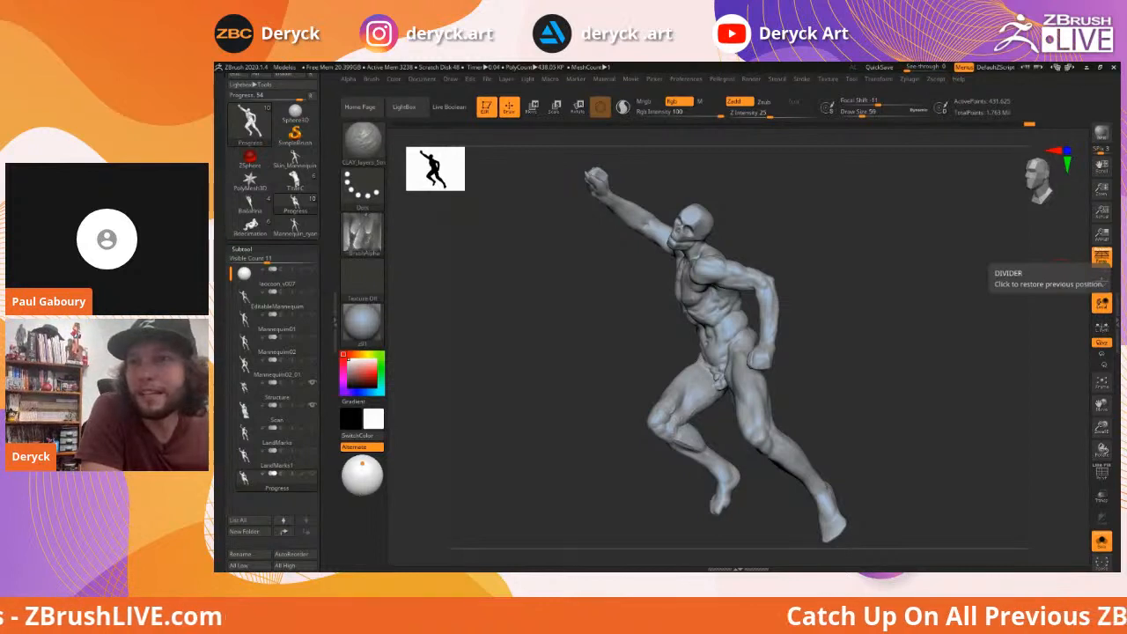
{"action": "mouse_move", "coordinate": [832, 302]}
{"action": "left_mouse_down"}
{"action": "mouse_move", "coordinate": [845, 303]}
{"action": "mouse_move", "coordinate": [822, 294]}
{"action": "mouse_move", "coordinate": [843, 297]}
{"action": "left_mouse_up"}
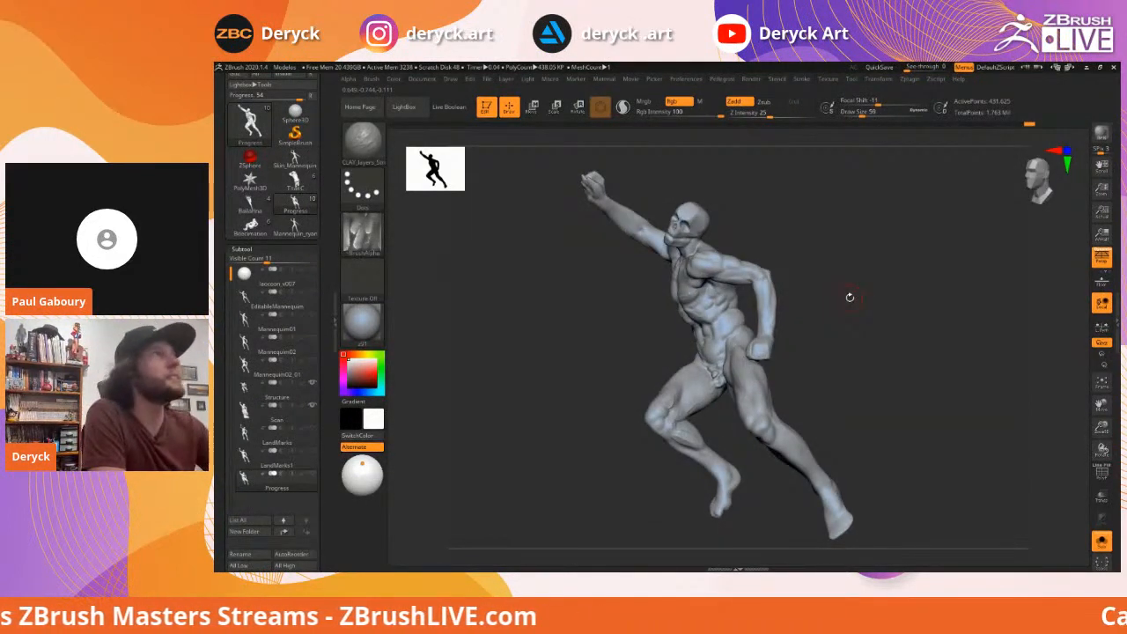
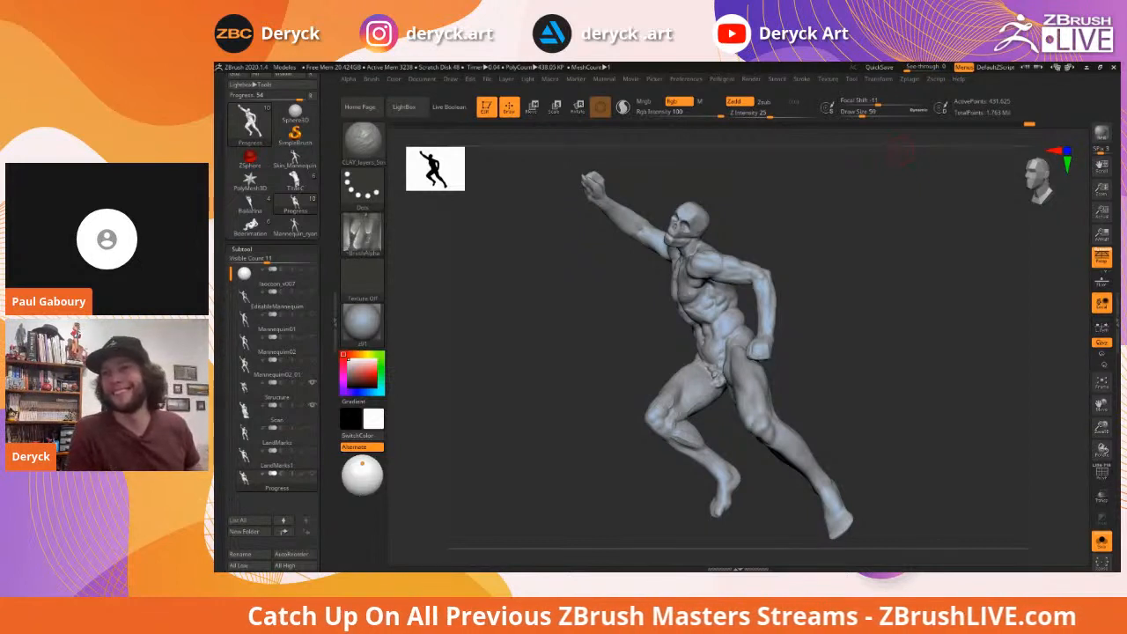
Orbit the posed muscular figure to check it from the front and the side
{"action": "mouse_move", "coordinate": [596, 332]}
{"action": "left_mouse_down"}
{"action": "mouse_move", "coordinate": [619, 327]}
{"action": "mouse_move", "coordinate": [604, 337]}
{"action": "left_mouse_up"}
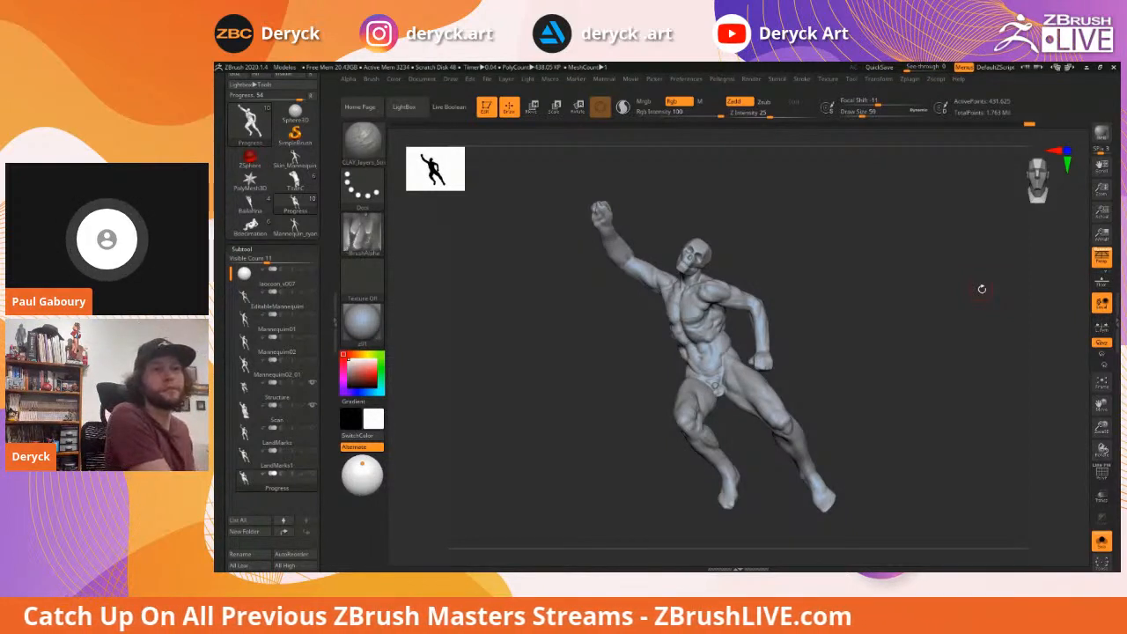
{"action": "left_click_drag", "start_coordinate": [839, 322], "coordinate": [850, 325]}
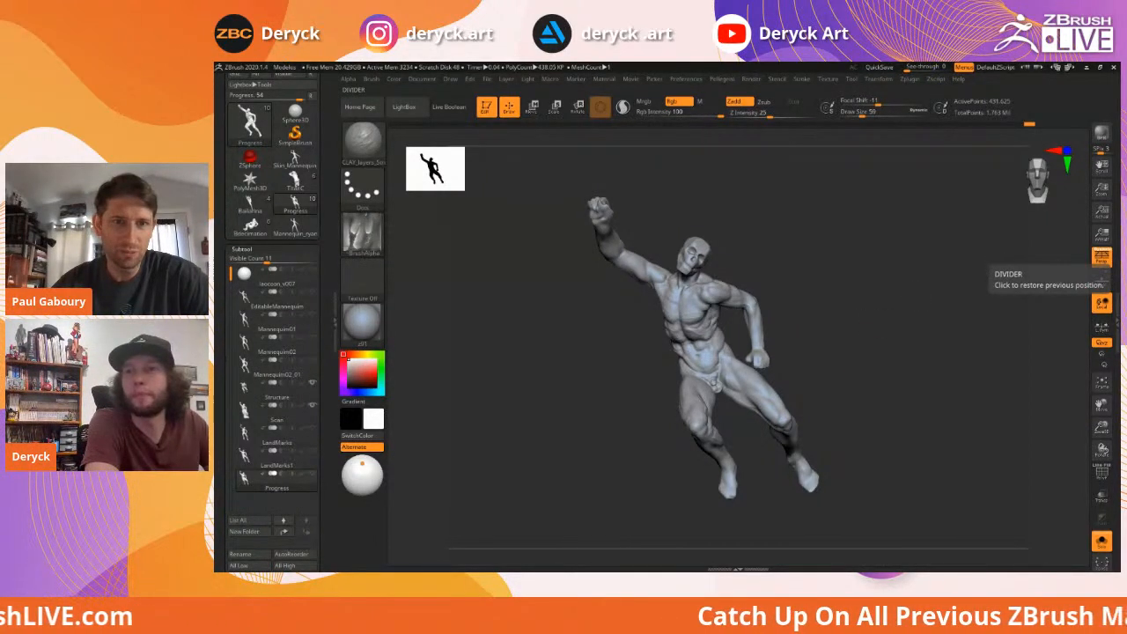
{"action": "mouse_move", "coordinate": [955, 297]}
{"action": "left_mouse_down"}
{"action": "mouse_move", "coordinate": [893, 297]}
{"action": "mouse_move", "coordinate": [878, 329]}
{"action": "mouse_move", "coordinate": [860, 314]}
{"action": "mouse_move", "coordinate": [898, 306]}
{"action": "mouse_move", "coordinate": [834, 300]}
{"action": "left_mouse_up"}
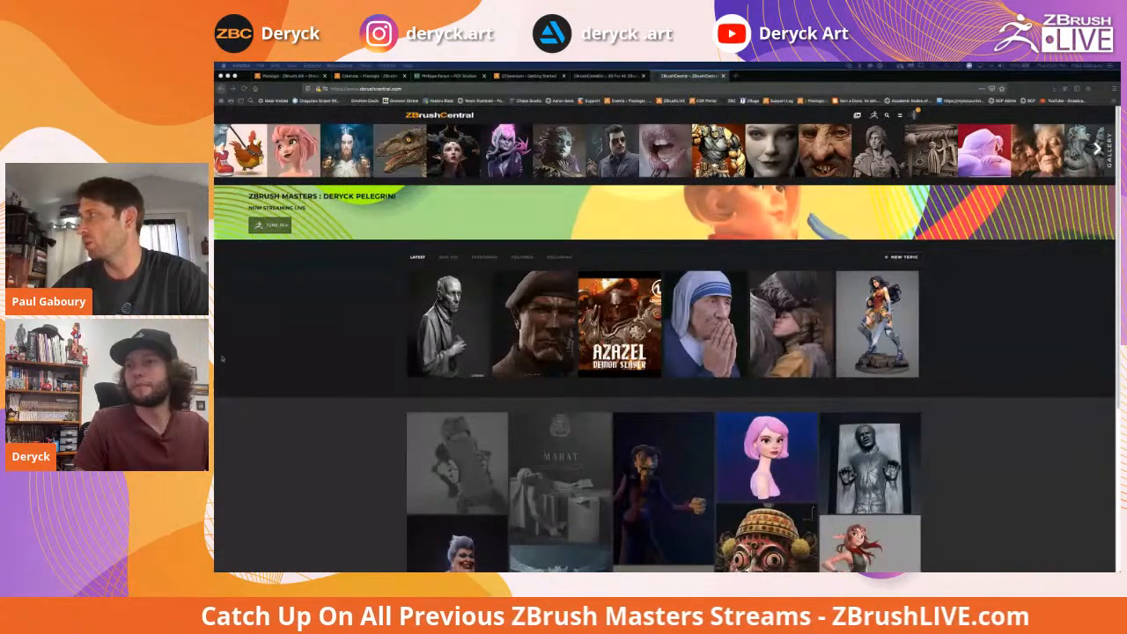
Browse and reload the ZBrushCentral gallery home page, then go to the ZClassroom Getting Started tab
{"action": "scroll", "coordinate": [238, 352], "scroll_direction": "down", "scroll_amount": 3}
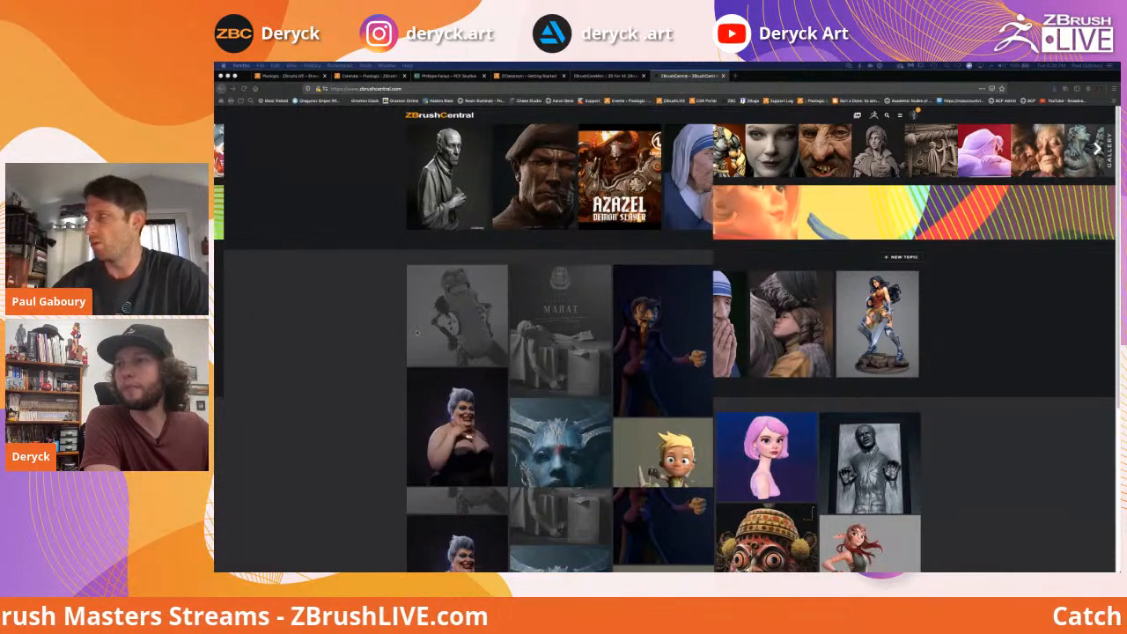
{"action": "scroll", "coordinate": [402, 338], "scroll_direction": "up", "scroll_amount": 3}
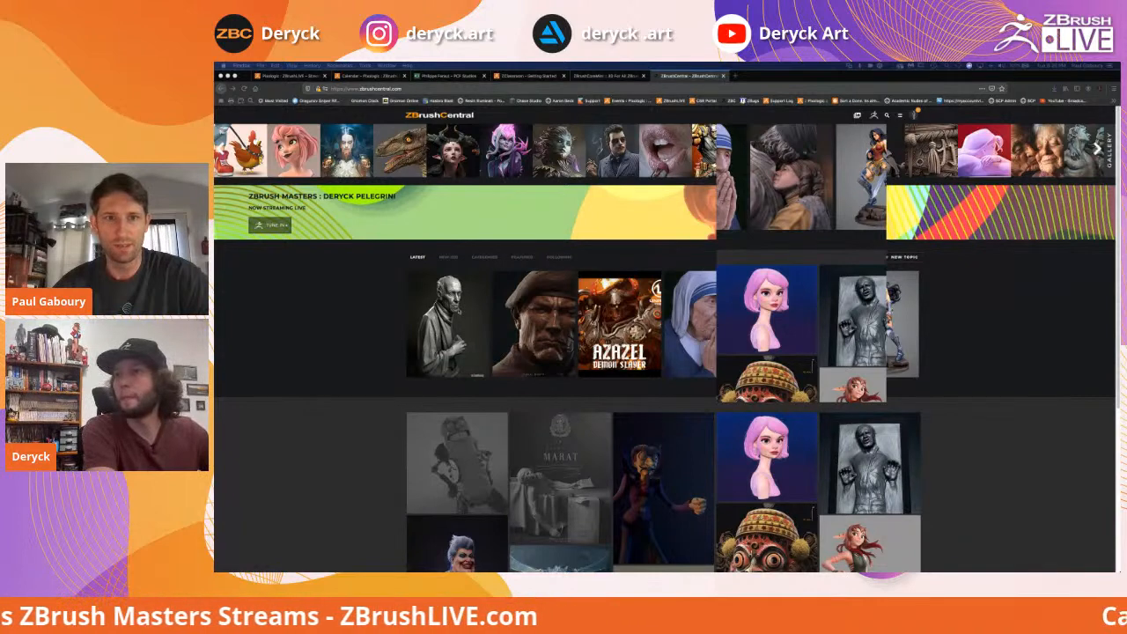
{"action": "scroll", "coordinate": [383, 274], "scroll_direction": "down", "scroll_amount": 3}
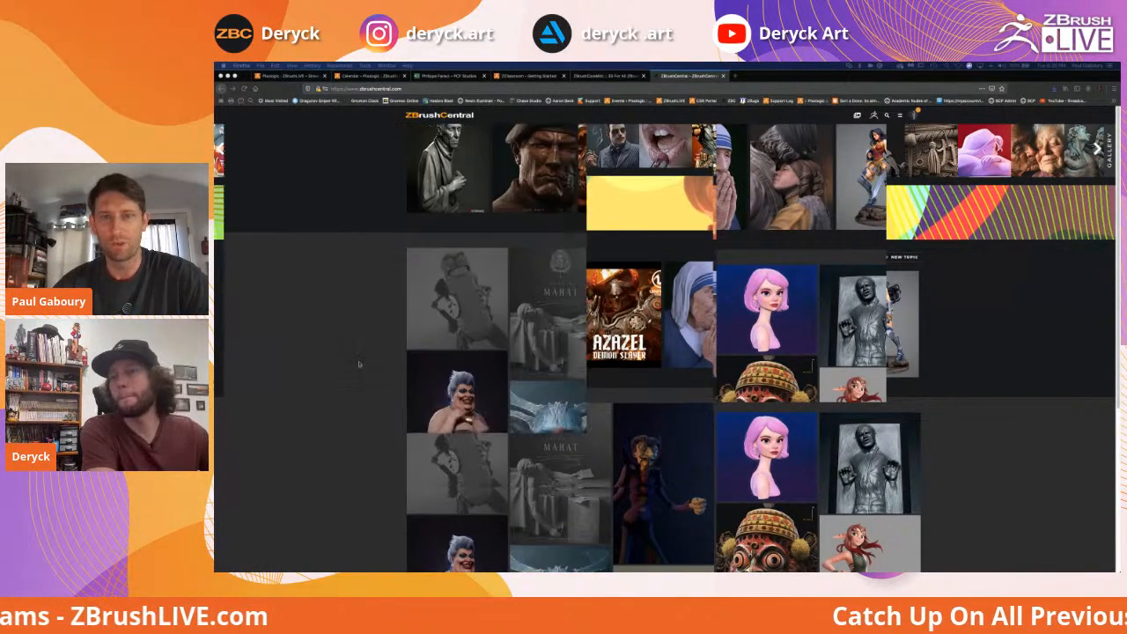
{"action": "scroll", "coordinate": [359, 364], "scroll_direction": "up", "scroll_amount": 3}
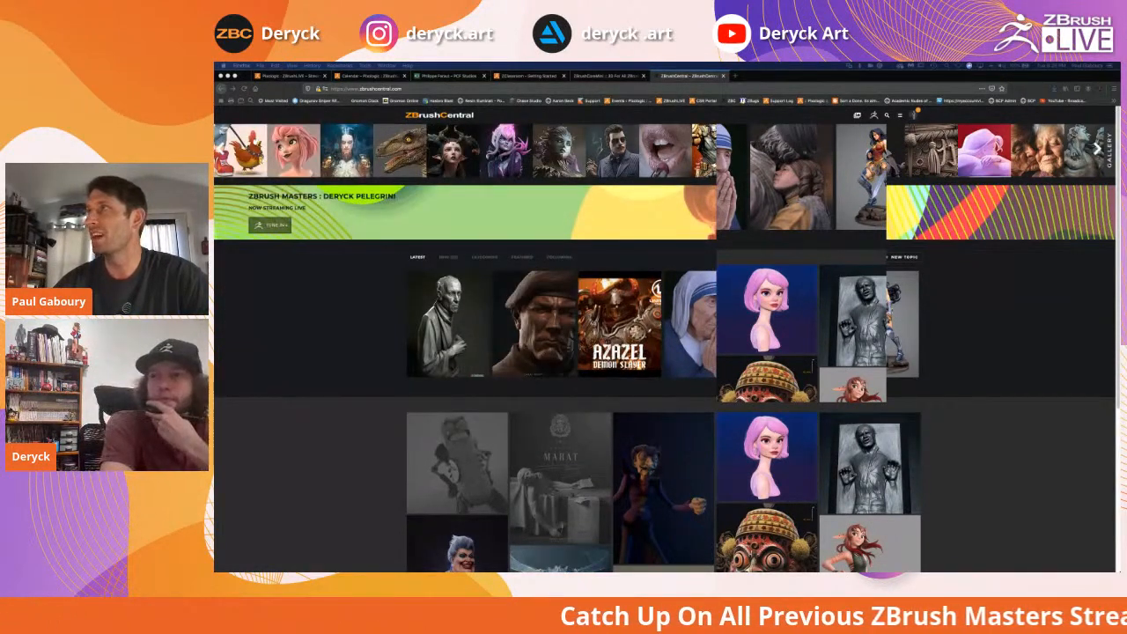
{"action": "left_click", "coordinate": [244, 88]}
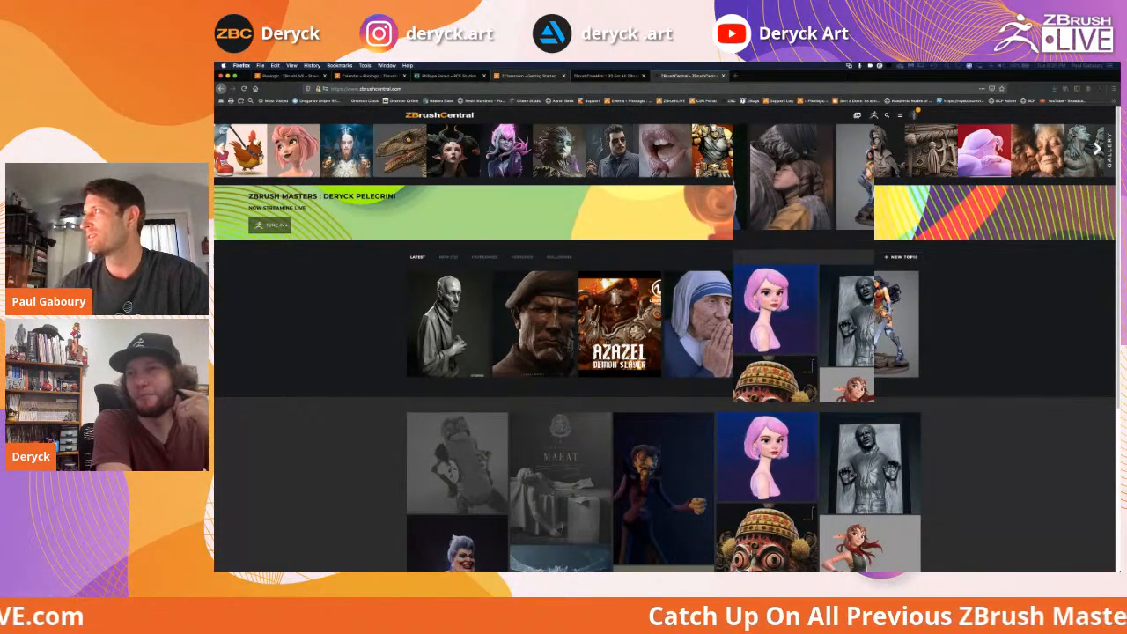
{"action": "left_click", "coordinate": [528, 76]}
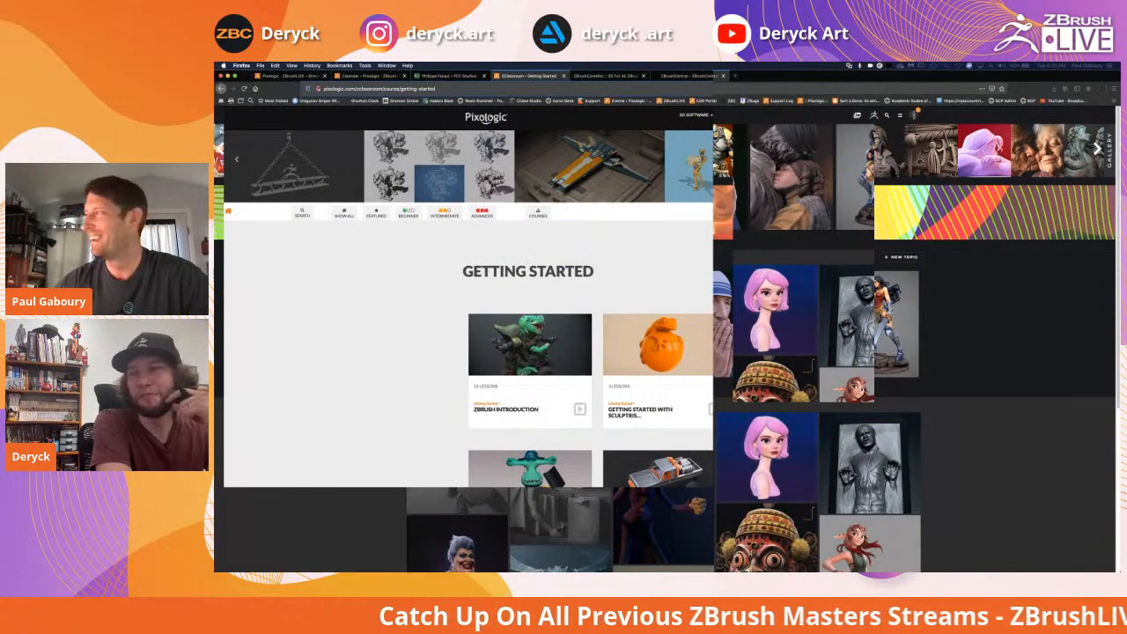
Skim the ZClassroom Getting Started lessons, then switch to the ZBrushCoreMini tab
{"action": "scroll", "coordinate": [405, 272], "scroll_direction": "down", "scroll_amount": 1}
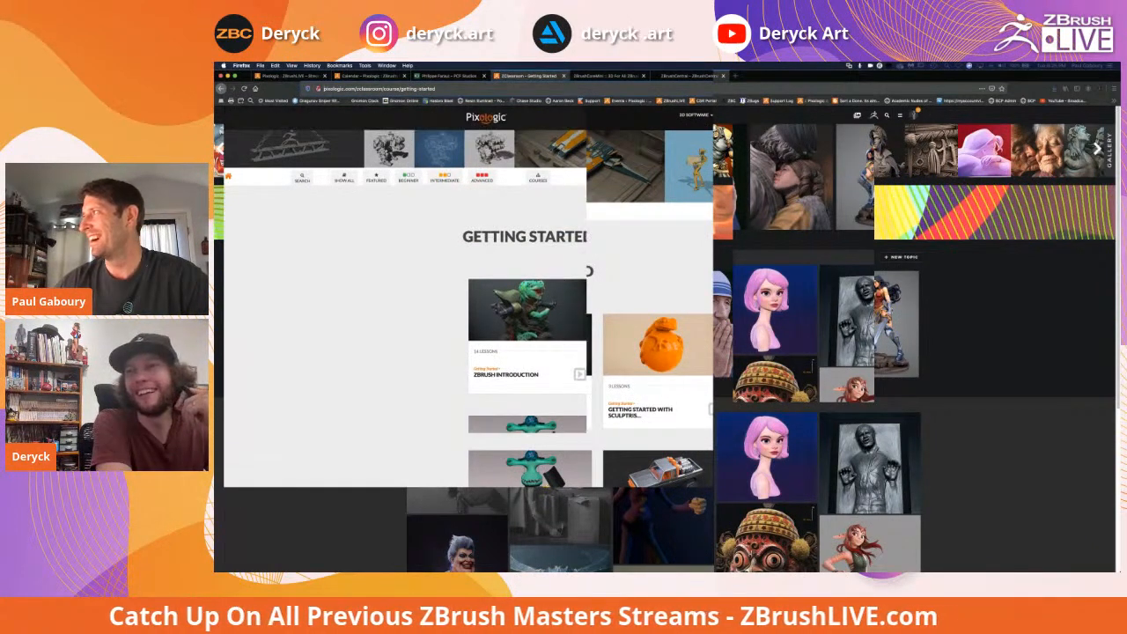
{"action": "scroll", "coordinate": [405, 273], "scroll_direction": "up", "scroll_amount": 1}
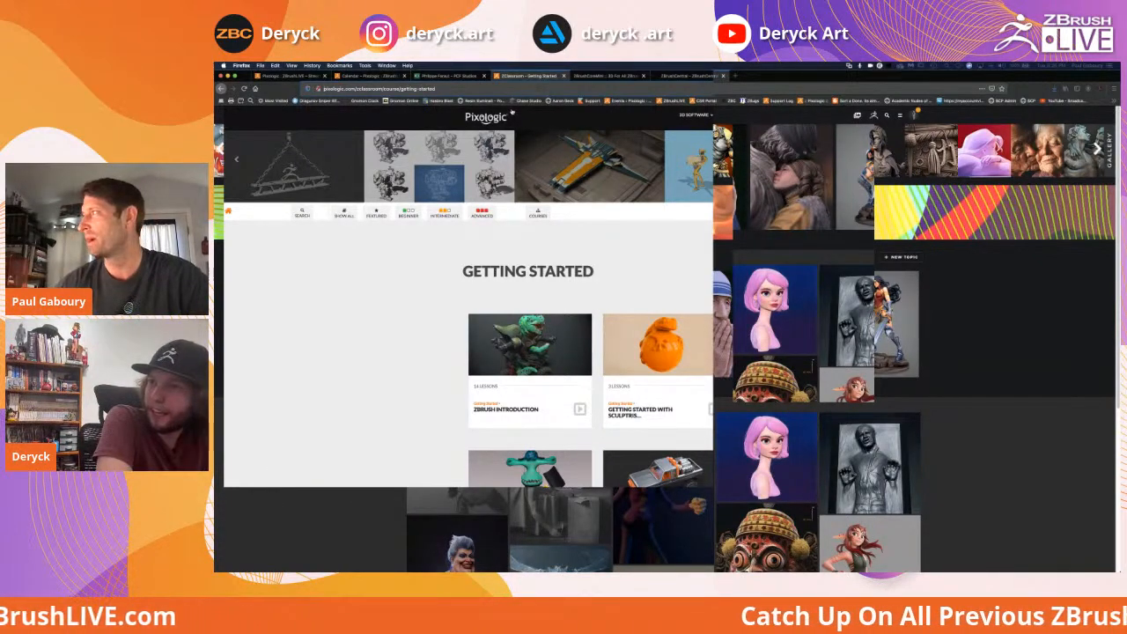
{"action": "scroll", "coordinate": [469, 300], "scroll_direction": "down", "scroll_amount": 4}
{"action": "scroll", "coordinate": [468, 300], "scroll_direction": "up", "scroll_amount": 3}
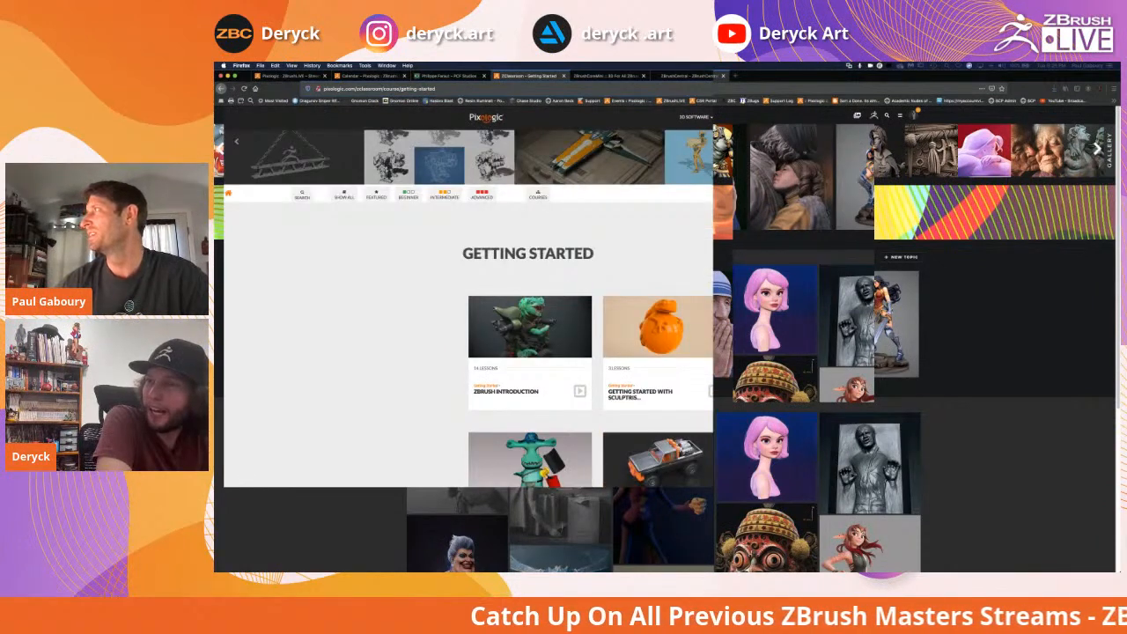
{"action": "scroll", "coordinate": [301, 215], "scroll_direction": "up", "scroll_amount": 1}
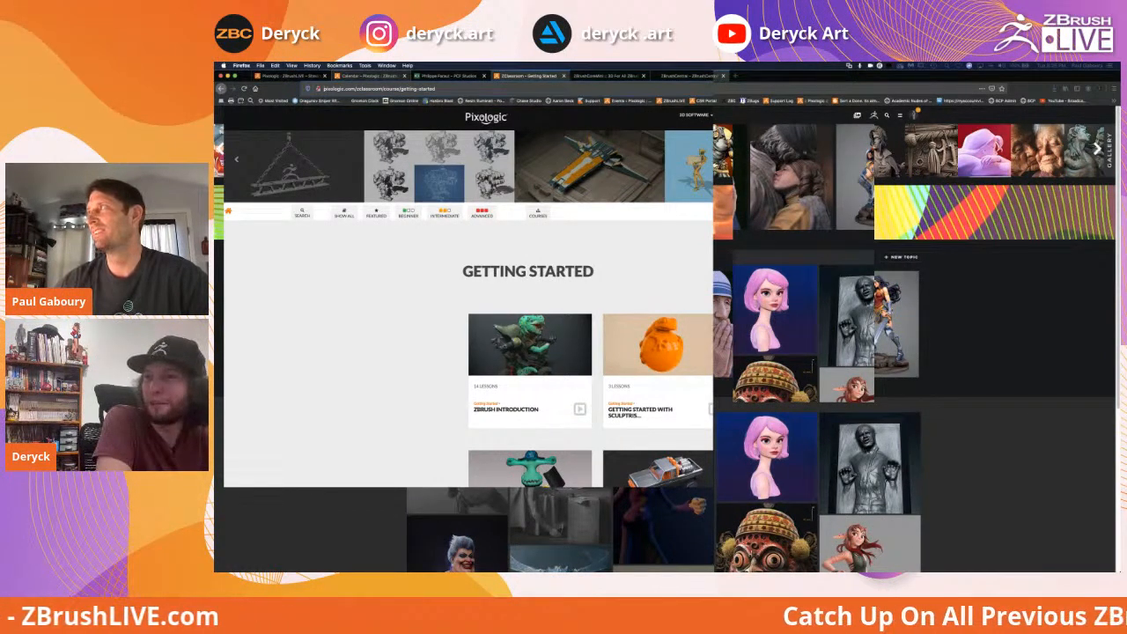
{"action": "key", "text": "ctrl+Tab"}
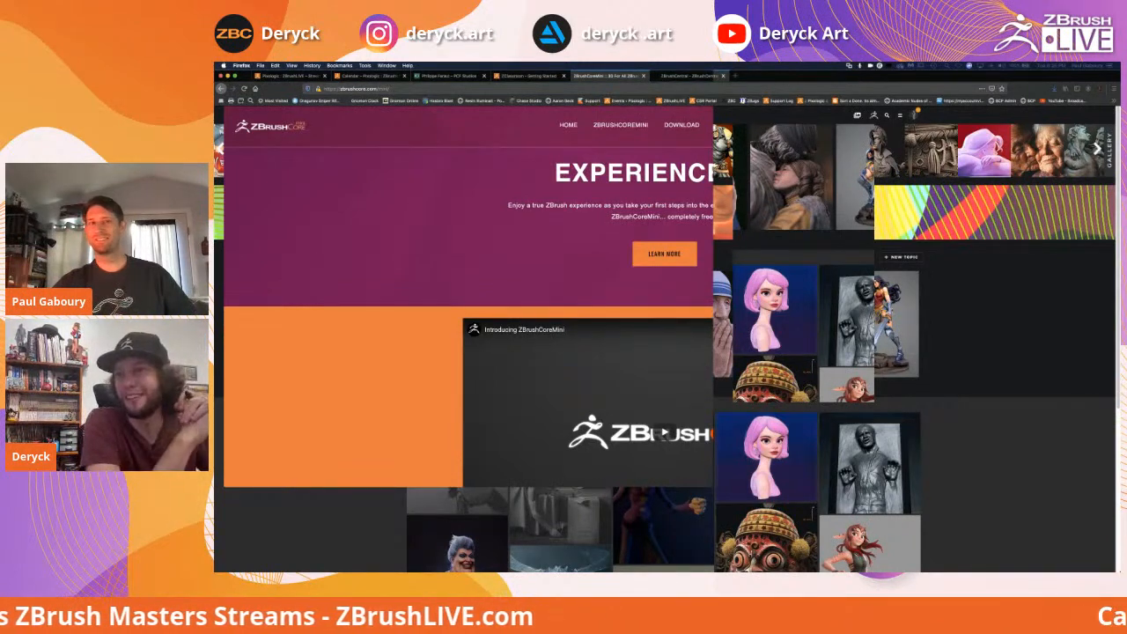
Take Firefox out of full screen, reposition the smaller window, and skim the ZBrushCoreMini page
{"action": "left_click", "coordinate": [234, 76]}
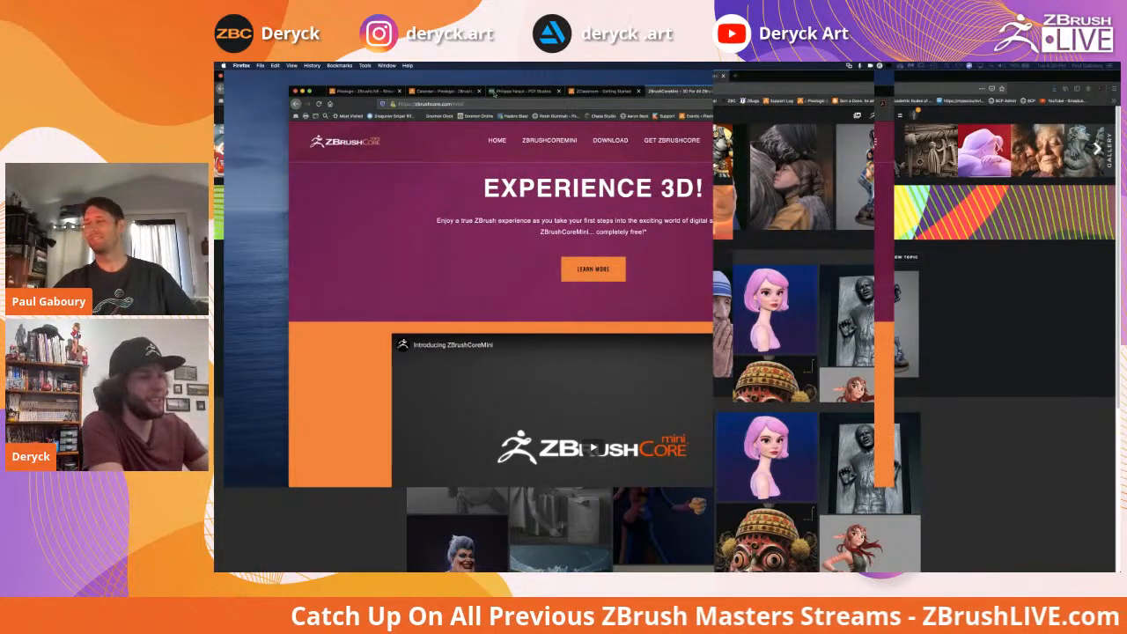
{"action": "left_click_drag", "start_coordinate": [495, 93], "coordinate": [380, 91]}
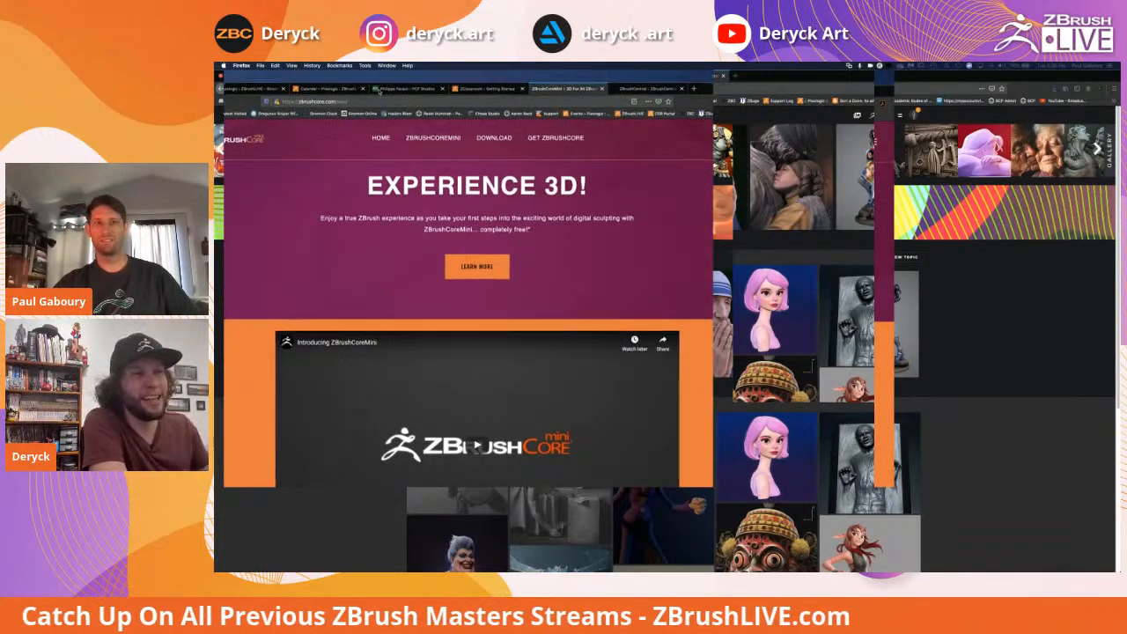
{"action": "left_click_drag", "start_coordinate": [380, 92], "coordinate": [383, 92]}
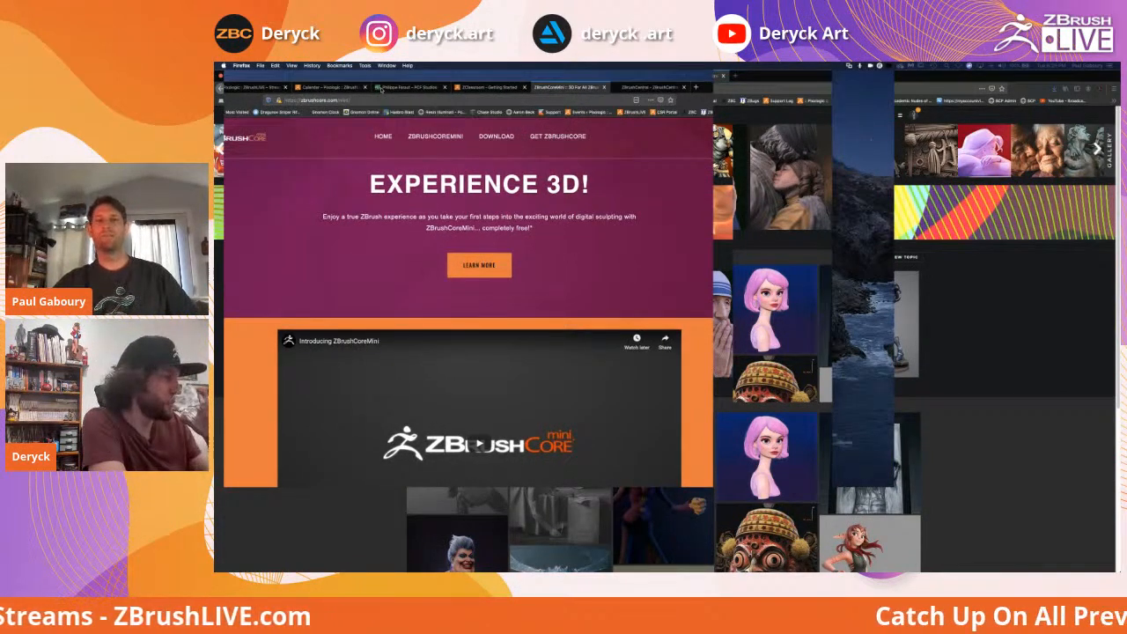
{"action": "left_click_drag", "start_coordinate": [383, 91], "coordinate": [411, 93]}
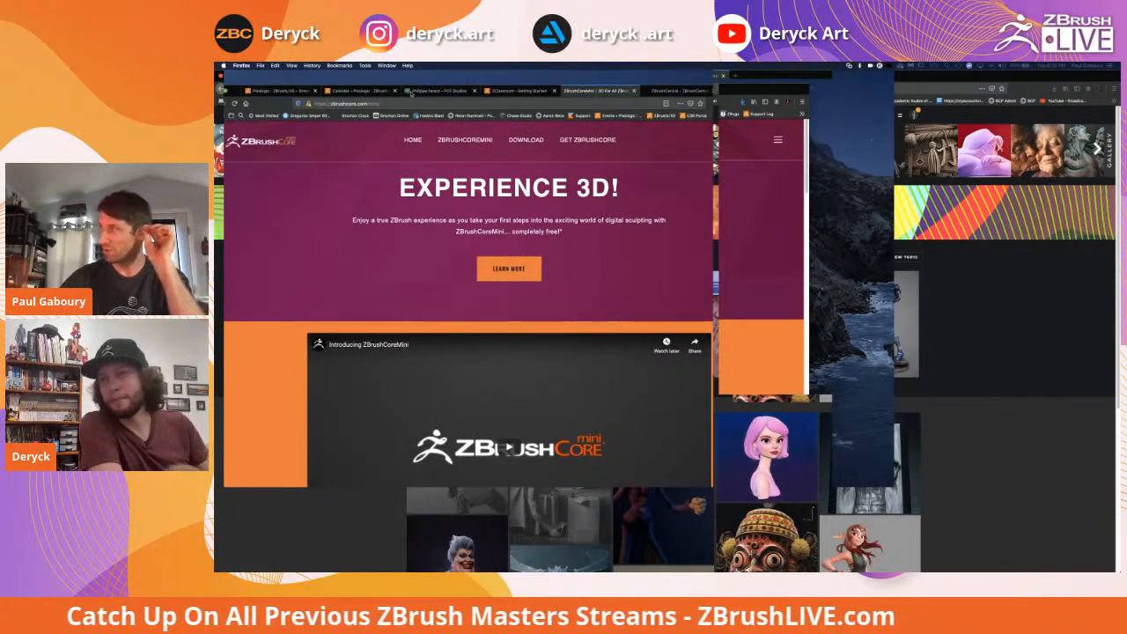
{"action": "mouse_move", "coordinate": [412, 93]}
{"action": "left_mouse_down"}
{"action": "mouse_move", "coordinate": [443, 96]}
{"action": "mouse_move", "coordinate": [426, 91]}
{"action": "left_mouse_up"}
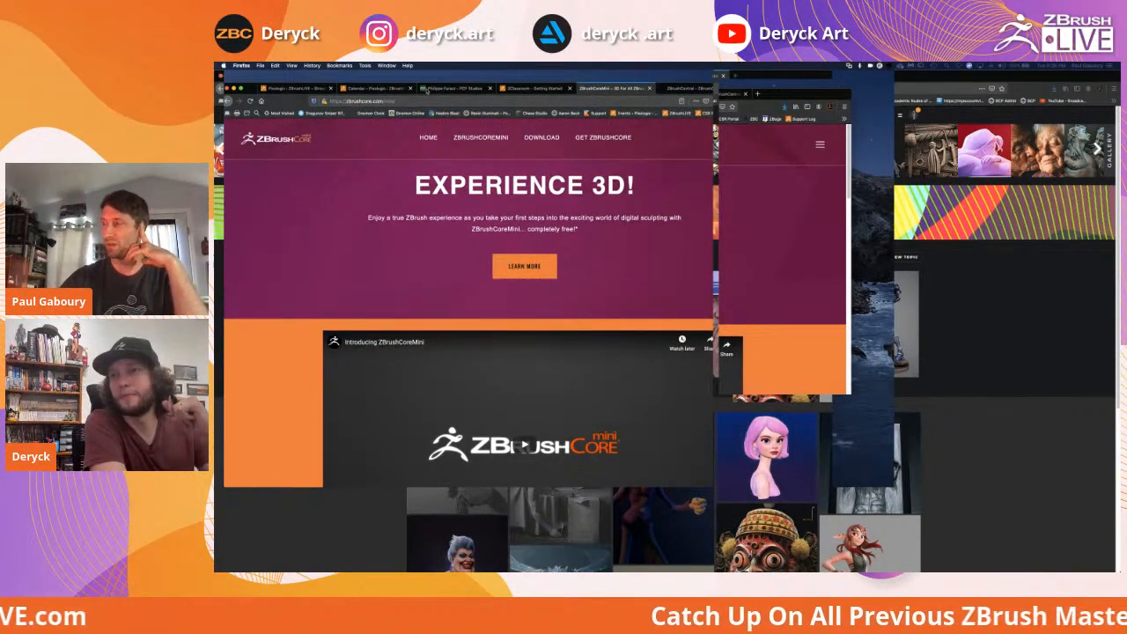
{"action": "scroll", "coordinate": [524, 371], "scroll_direction": "down", "scroll_amount": 2}
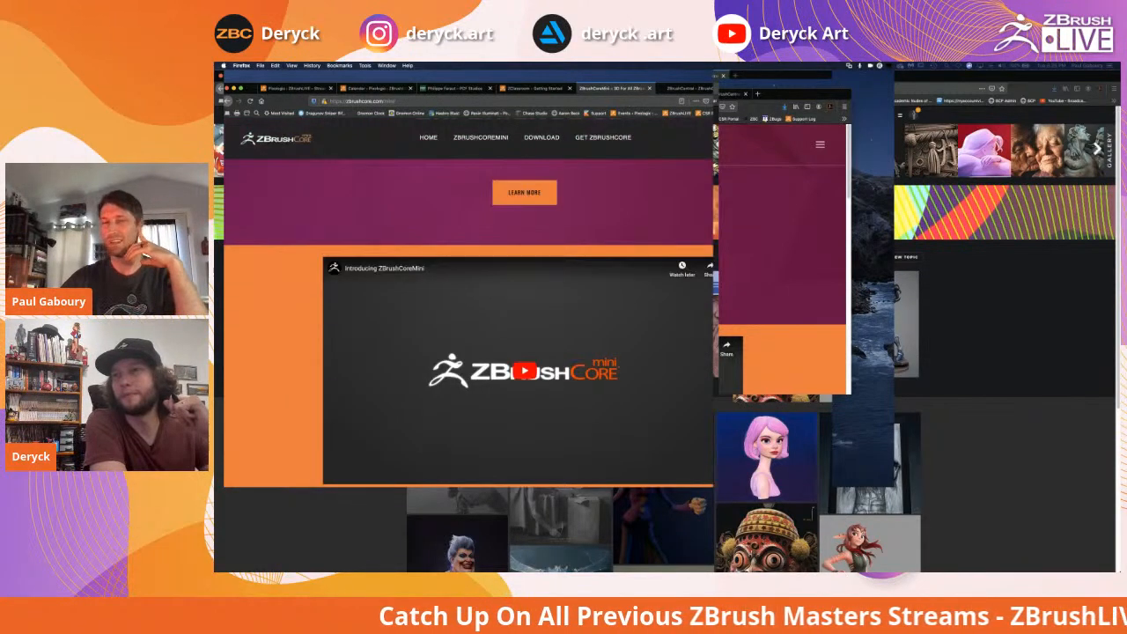
{"action": "scroll", "coordinate": [524, 371], "scroll_direction": "up", "scroll_amount": 2}
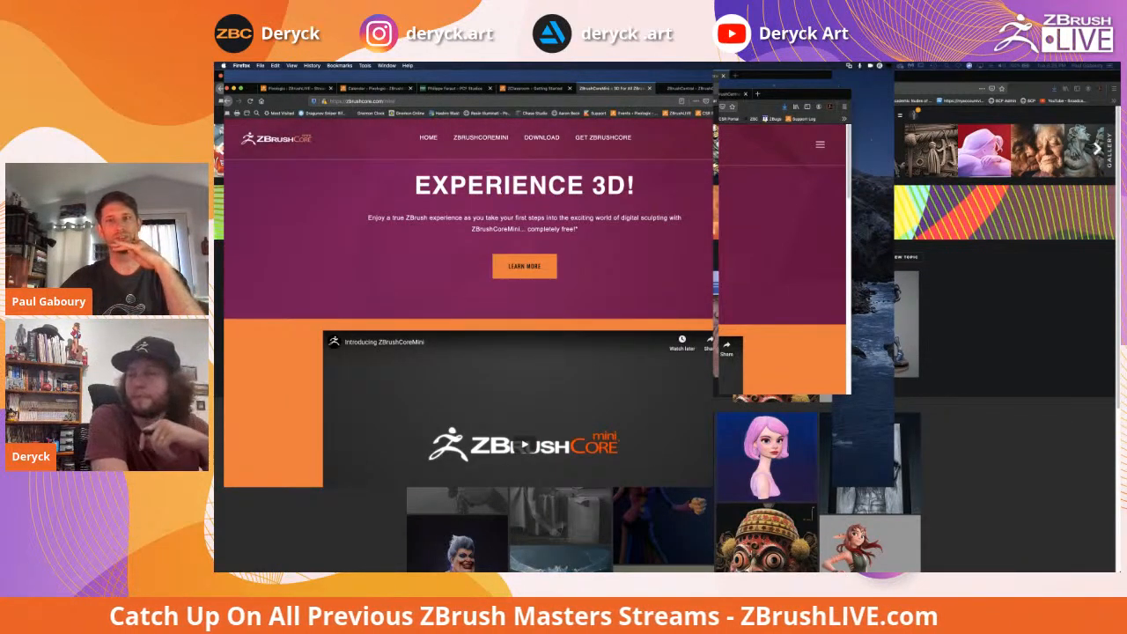